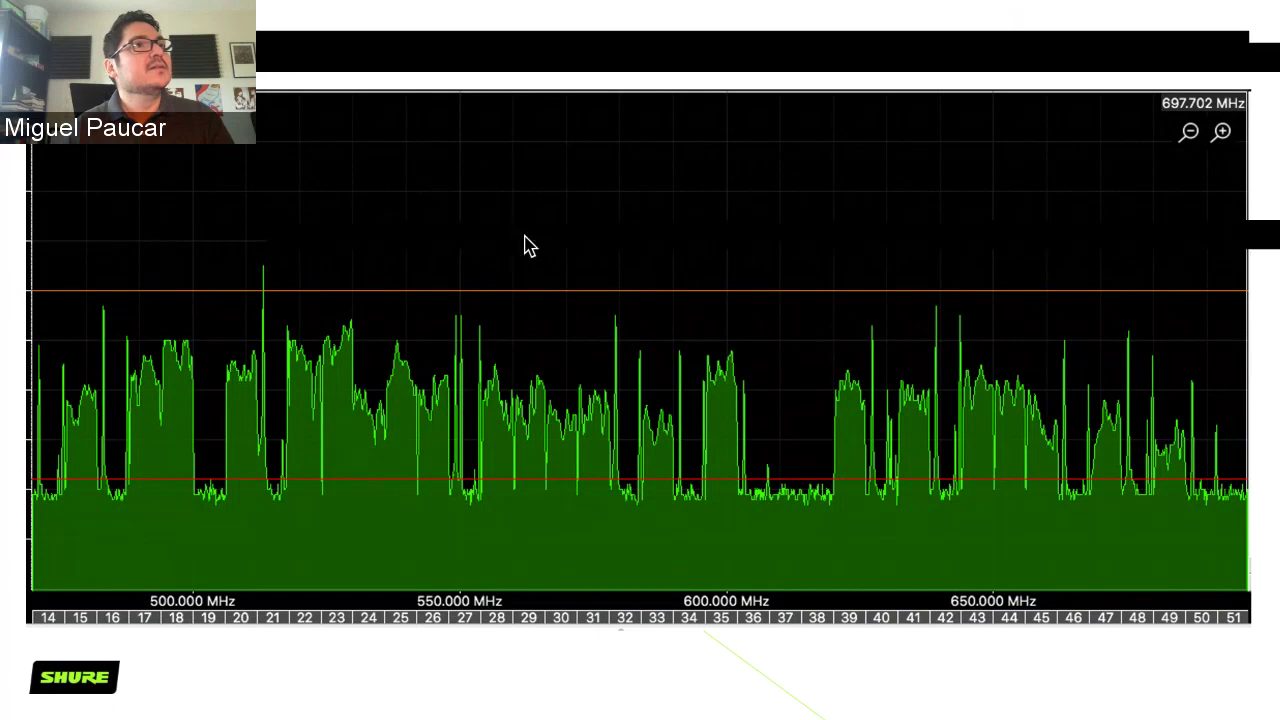
# - End the slide show at the interference sources slide and minimize the presentation window to reveal the desktop
pyautogui.press('Escape')
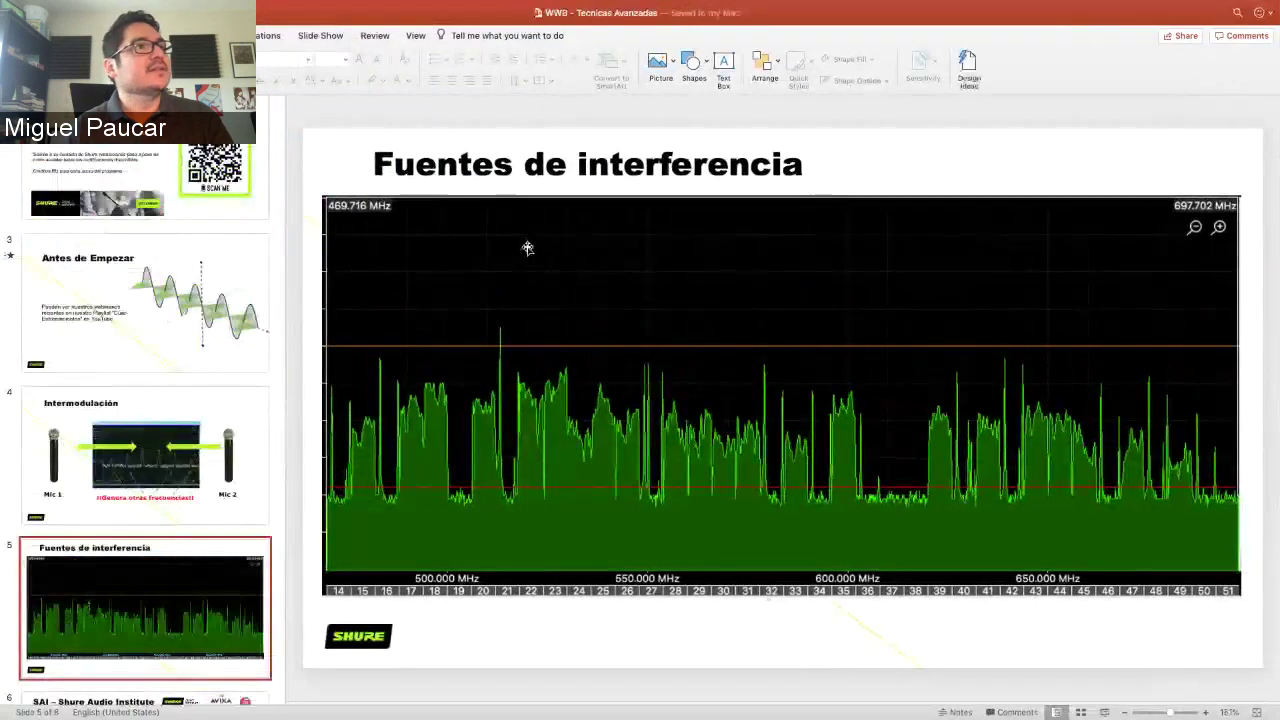
pyautogui.scroll(-3, 527, 248)
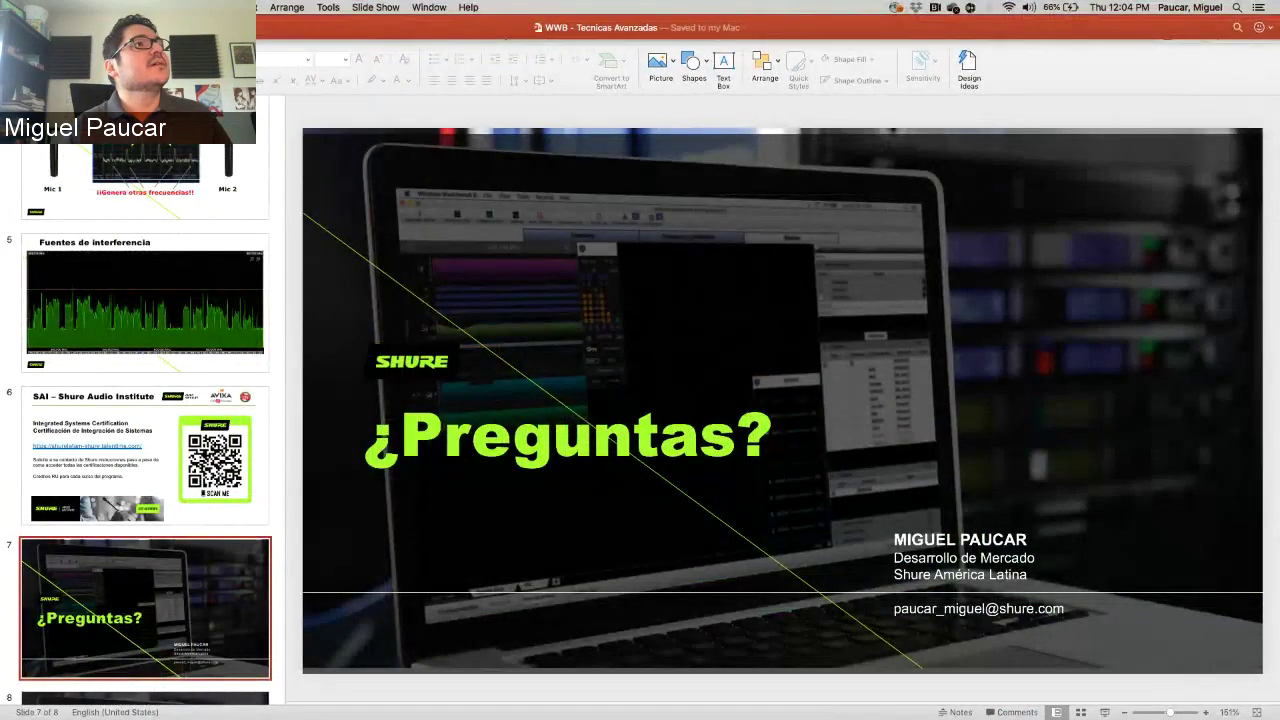
pyautogui.press('ctrl+super+f')
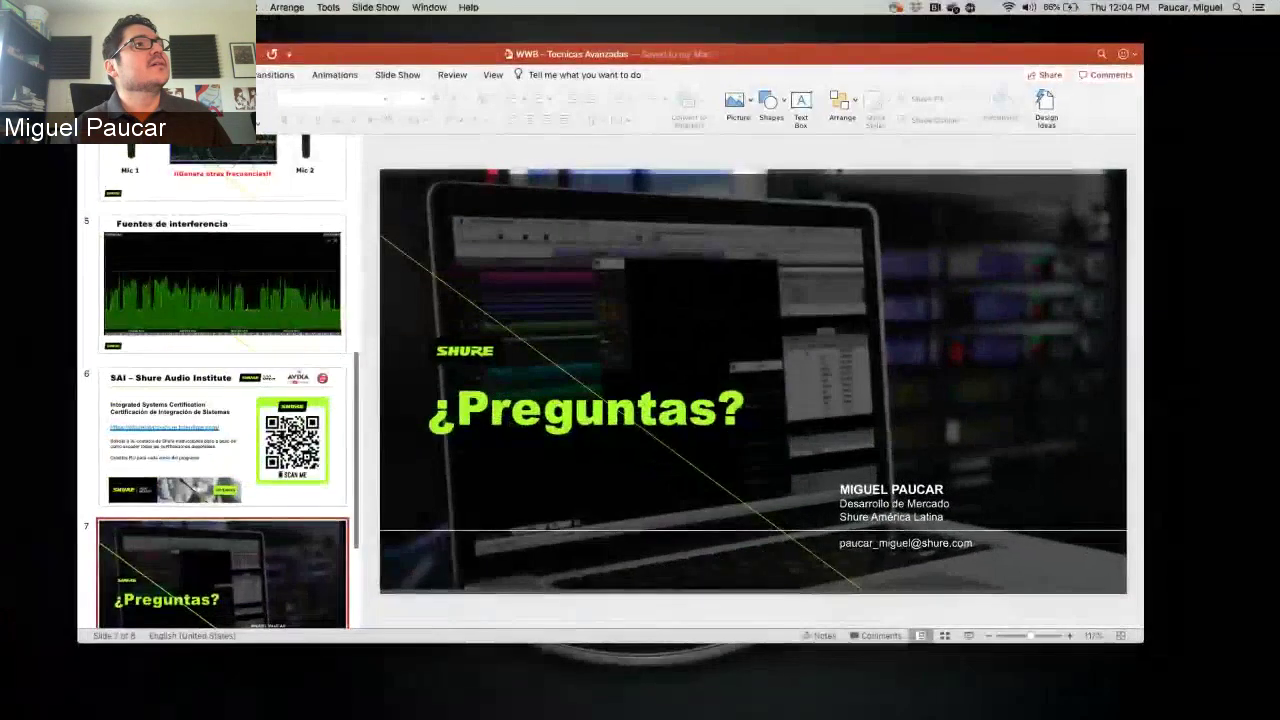
pyautogui.press('super+m')
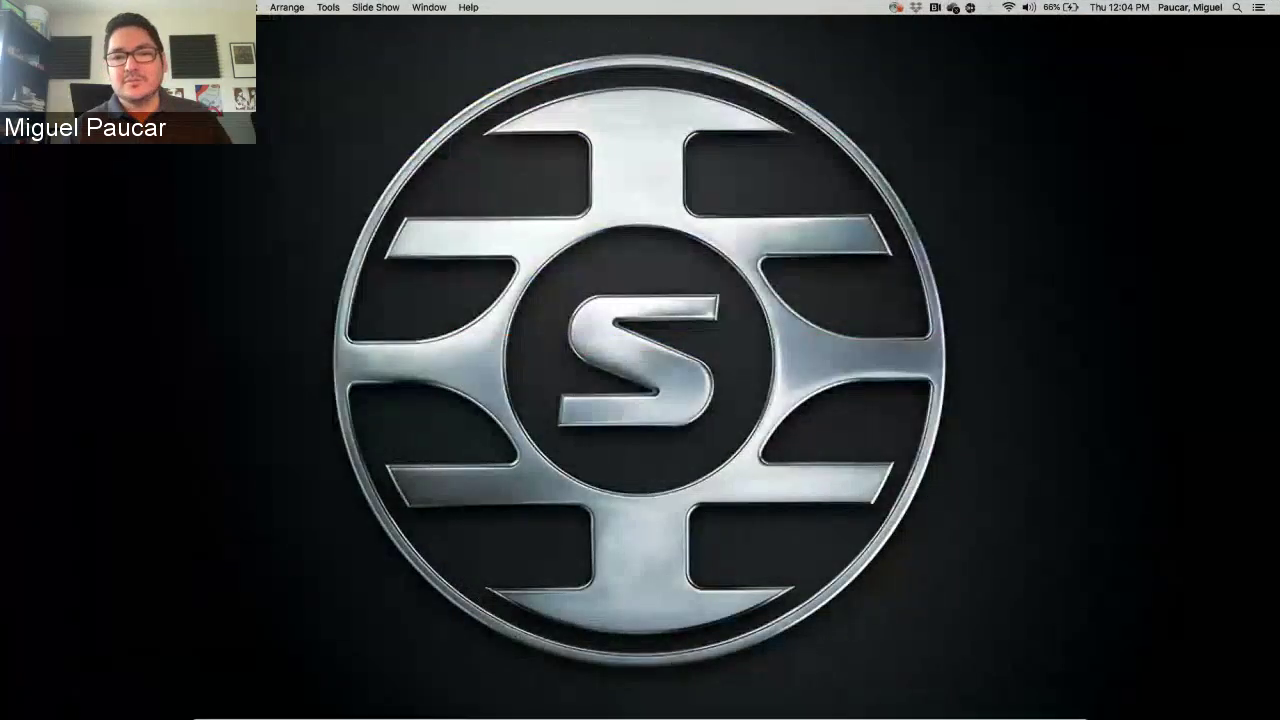
# - Switch to Wireless Workbench 6 and show its window in full screen
pyautogui.press('super+Tab')
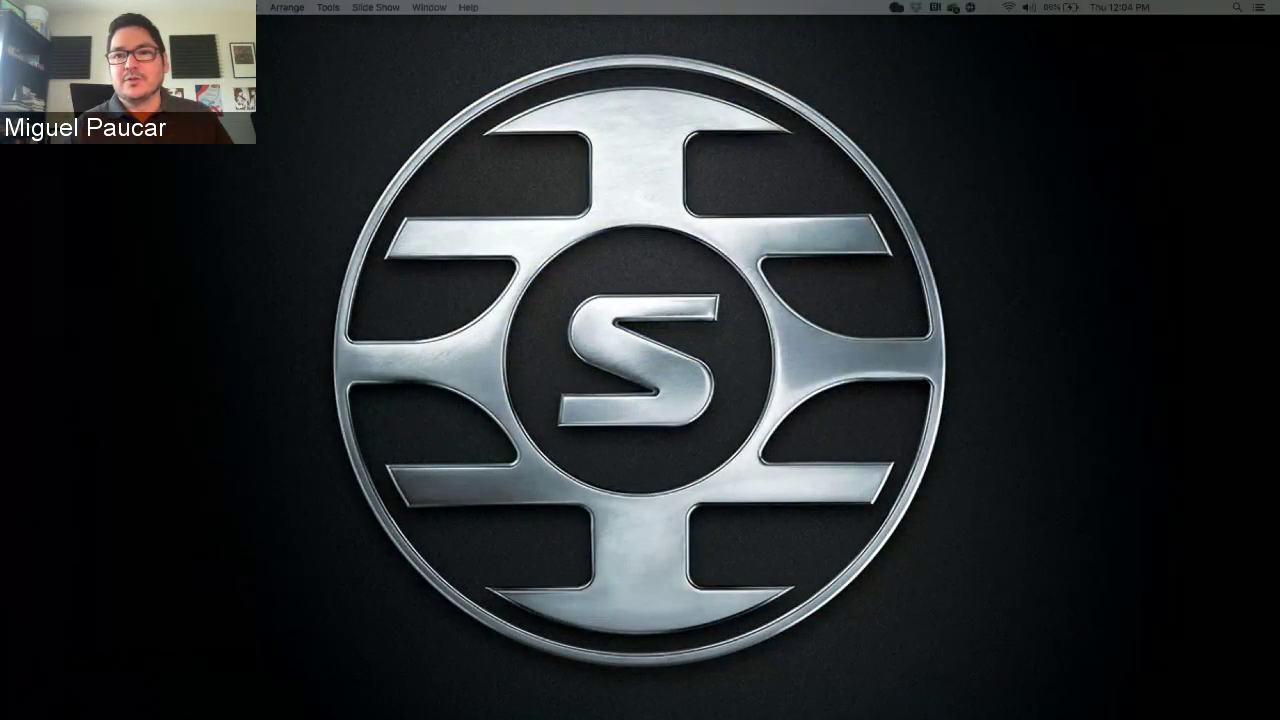
pyautogui.moveTo(1272, 80); pyautogui.dragTo(951, 27)
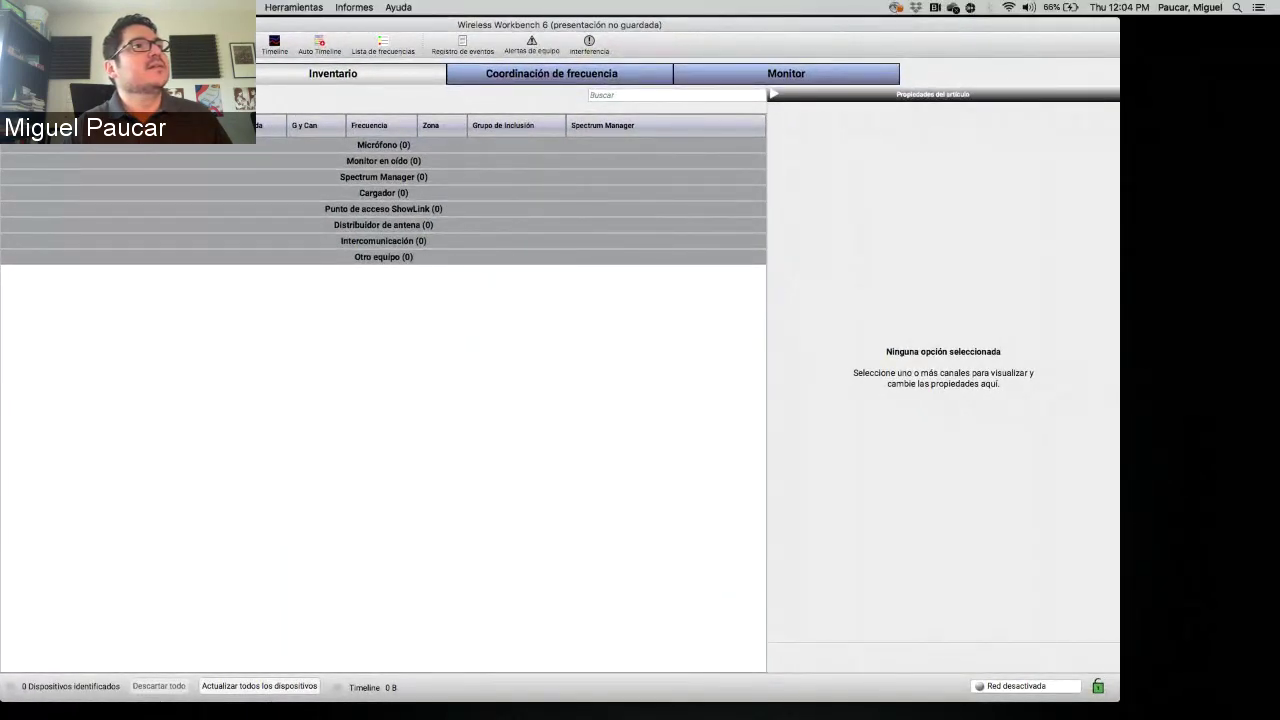
pyautogui.press('ctrl+super+f')
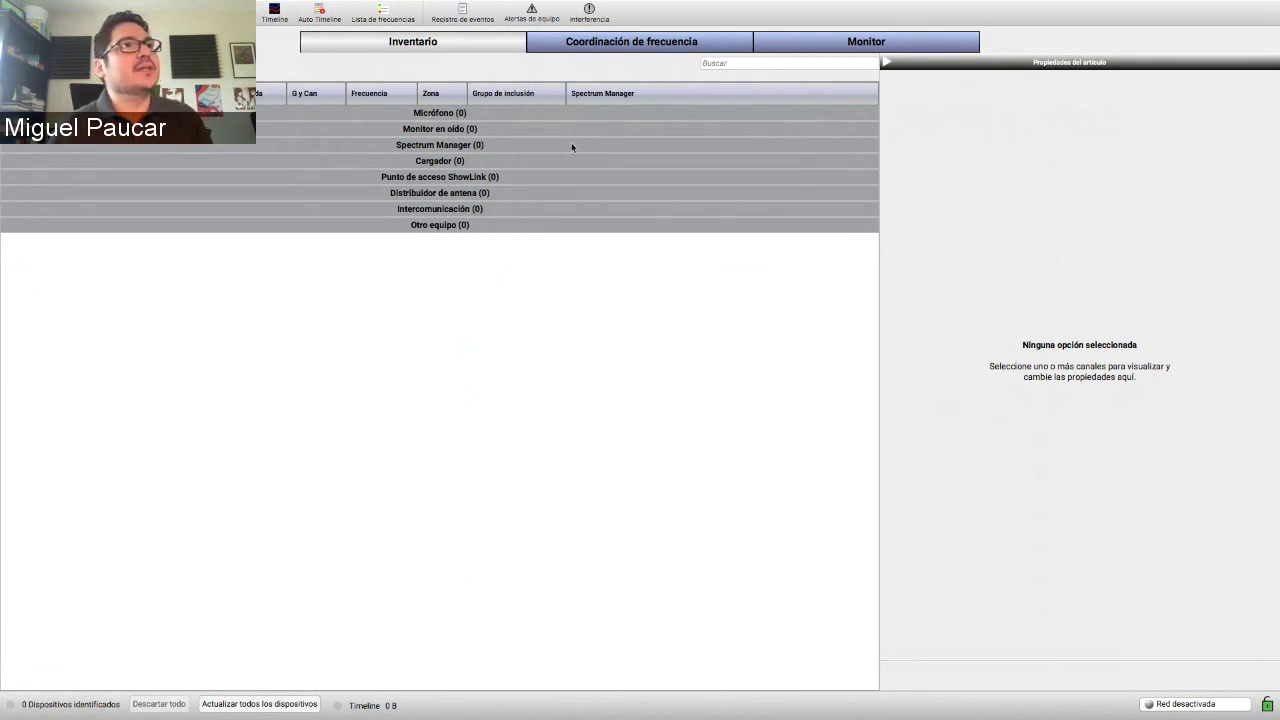
# - Look at the frequency coordination workspace and return to the inventory
pyautogui.click(633, 48)
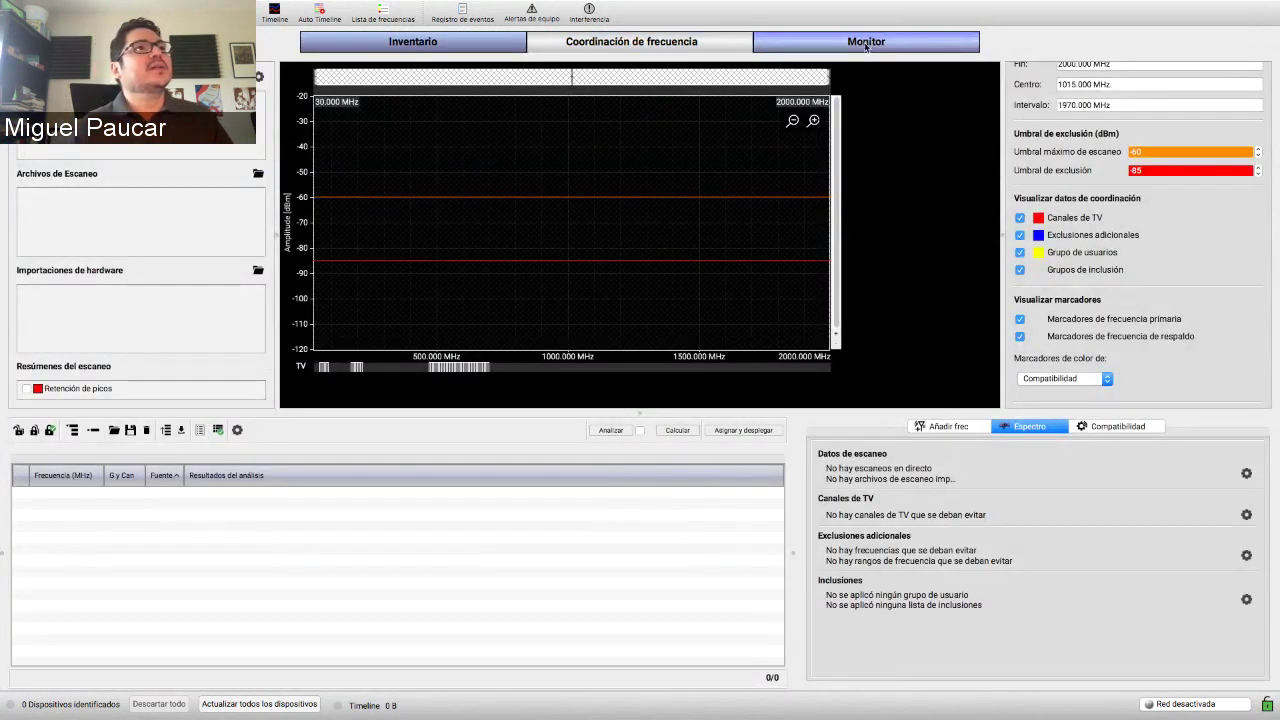
pyautogui.click(505, 46)
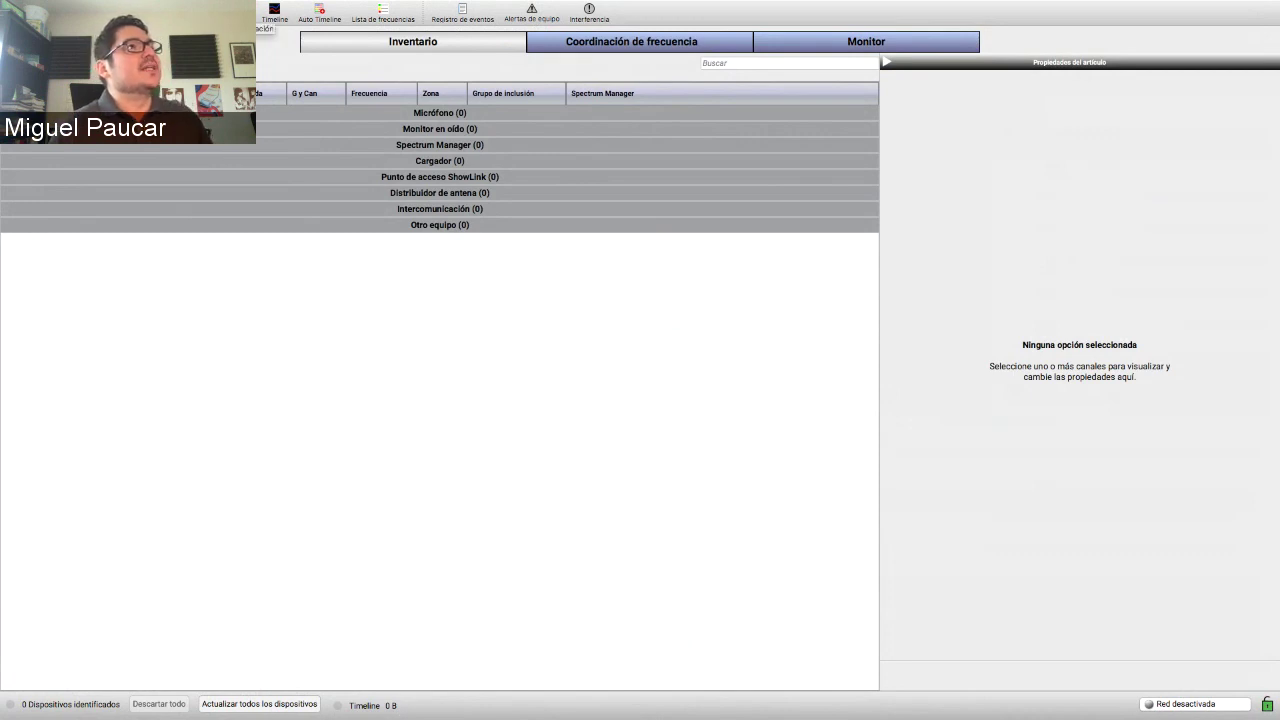
# - Review the Sennheiser models offered for adding a new device, and close the dialog without adding anything
pyautogui.click(236, 12)
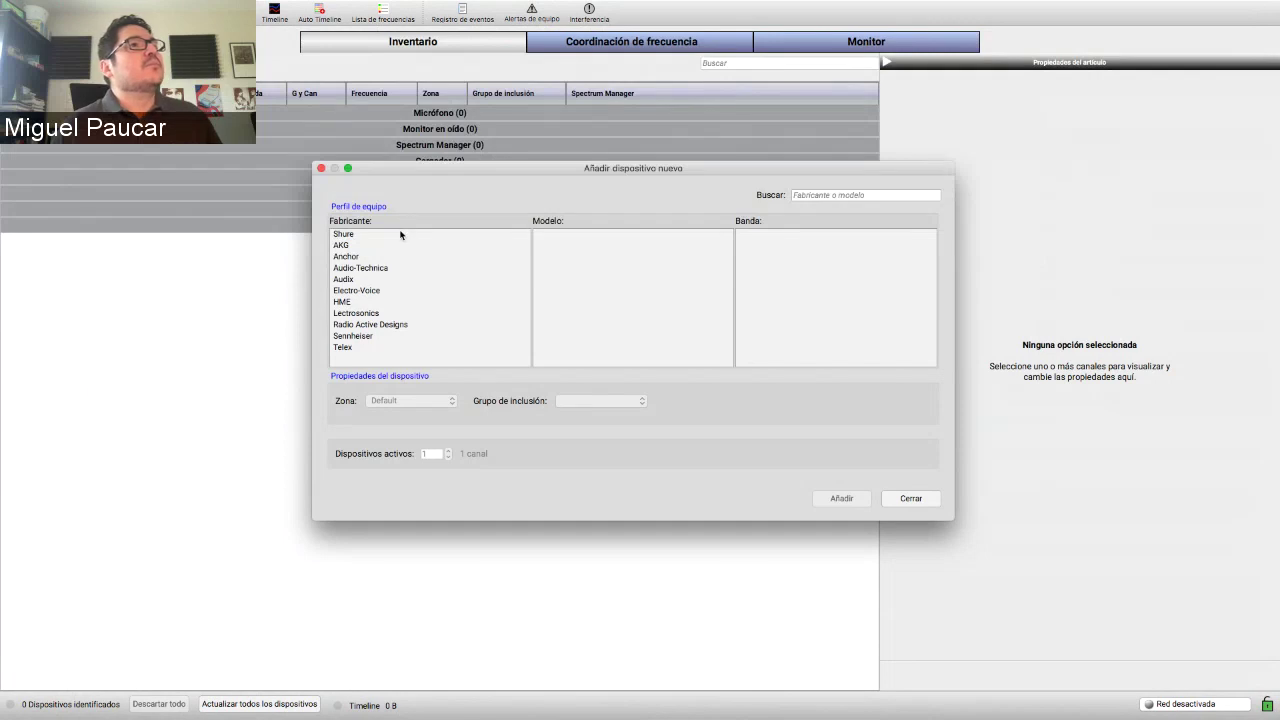
pyautogui.click(389, 336)
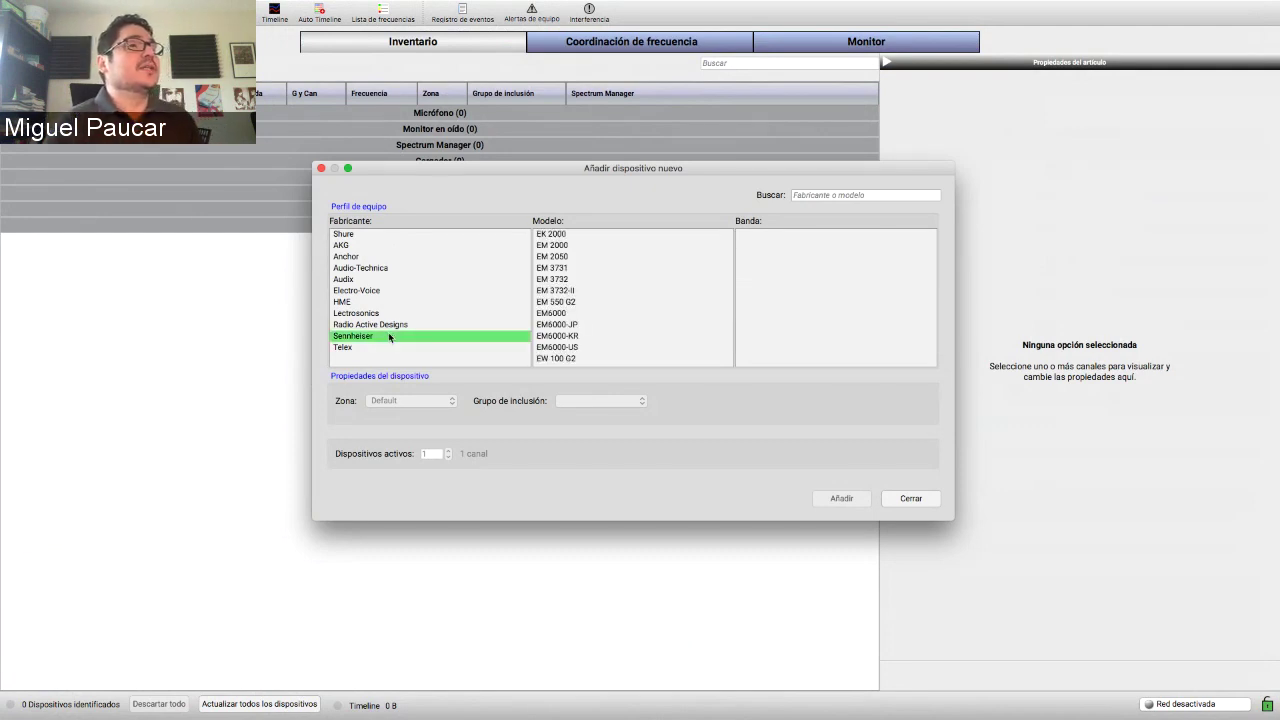
pyautogui.scroll(-5, 613, 331)
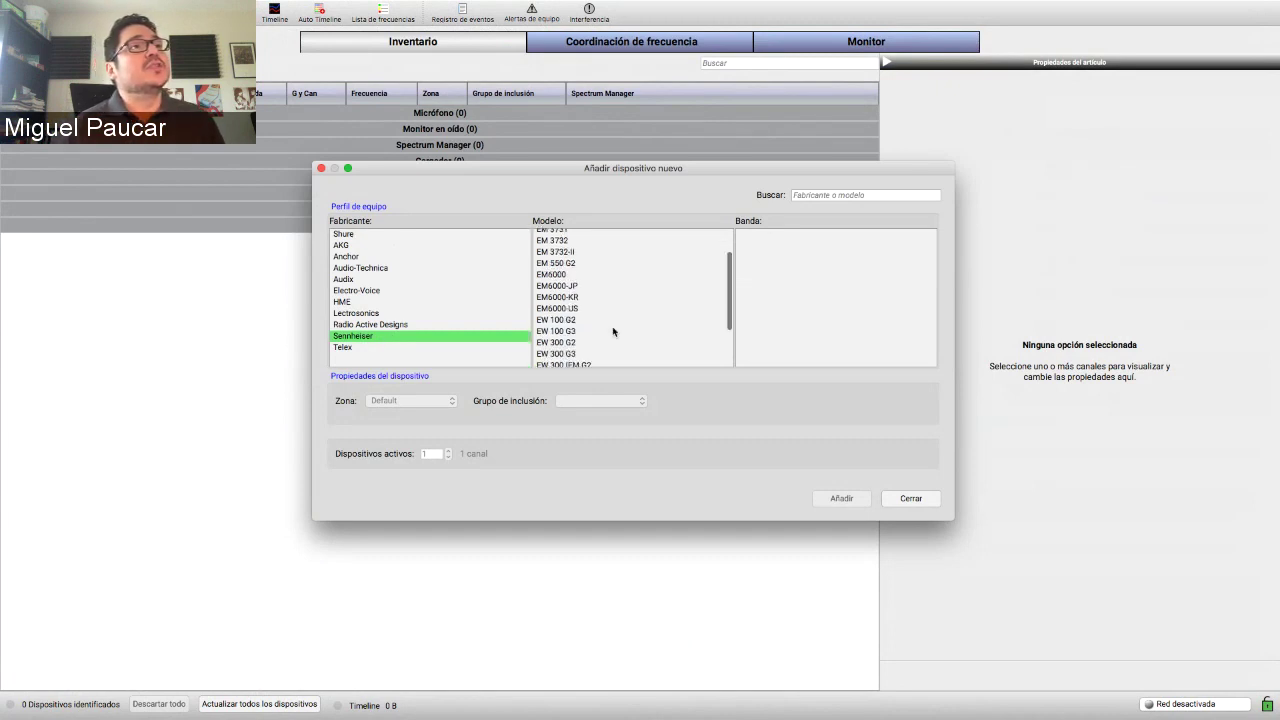
pyautogui.scroll(5, 613, 331)
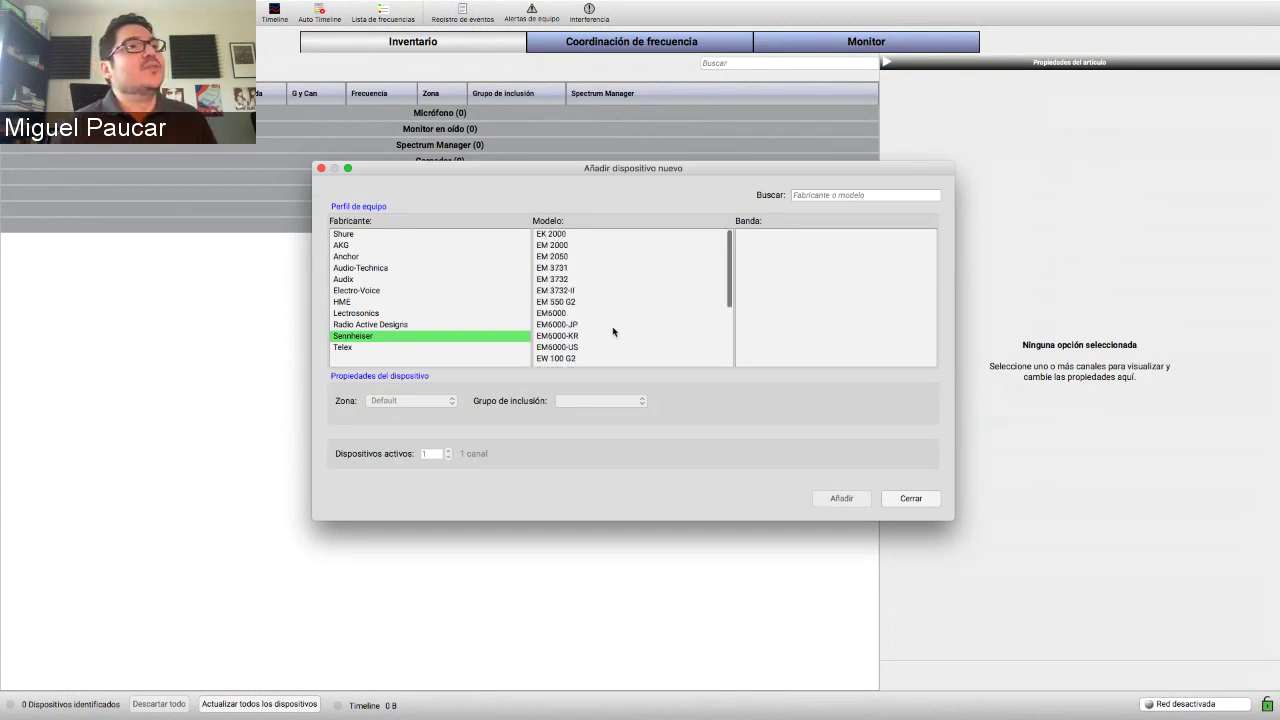
pyautogui.scroll(-5, 613, 331)
pyautogui.scroll(5, 613, 331)
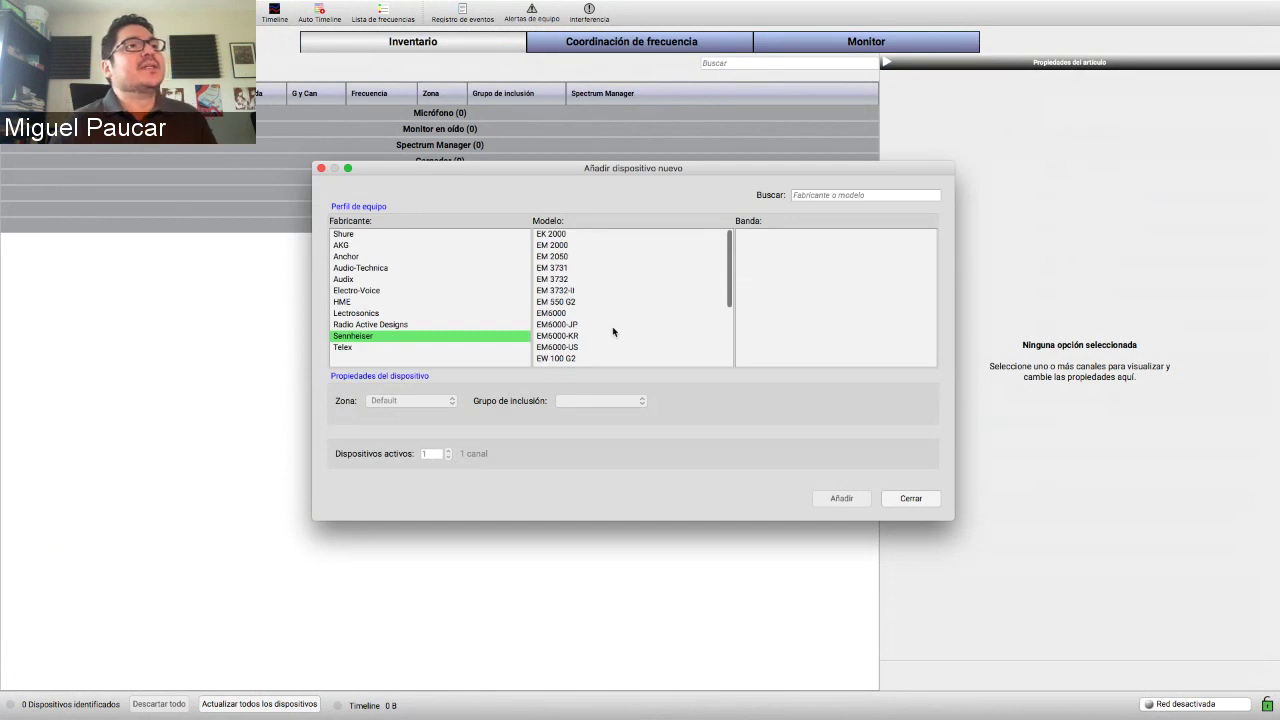
pyautogui.click(921, 498)
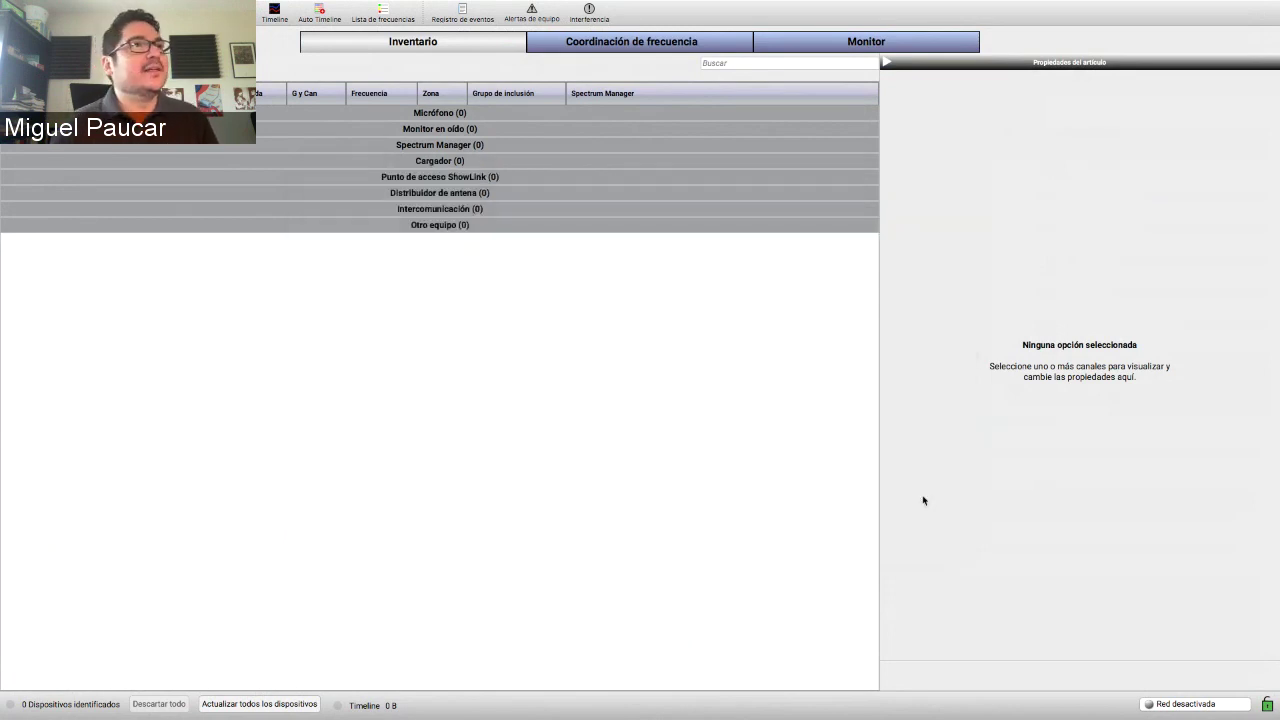
# - Open the equipment profiles window and enlarge it to show more of the manufacturer list
pyautogui.click(215, 7)
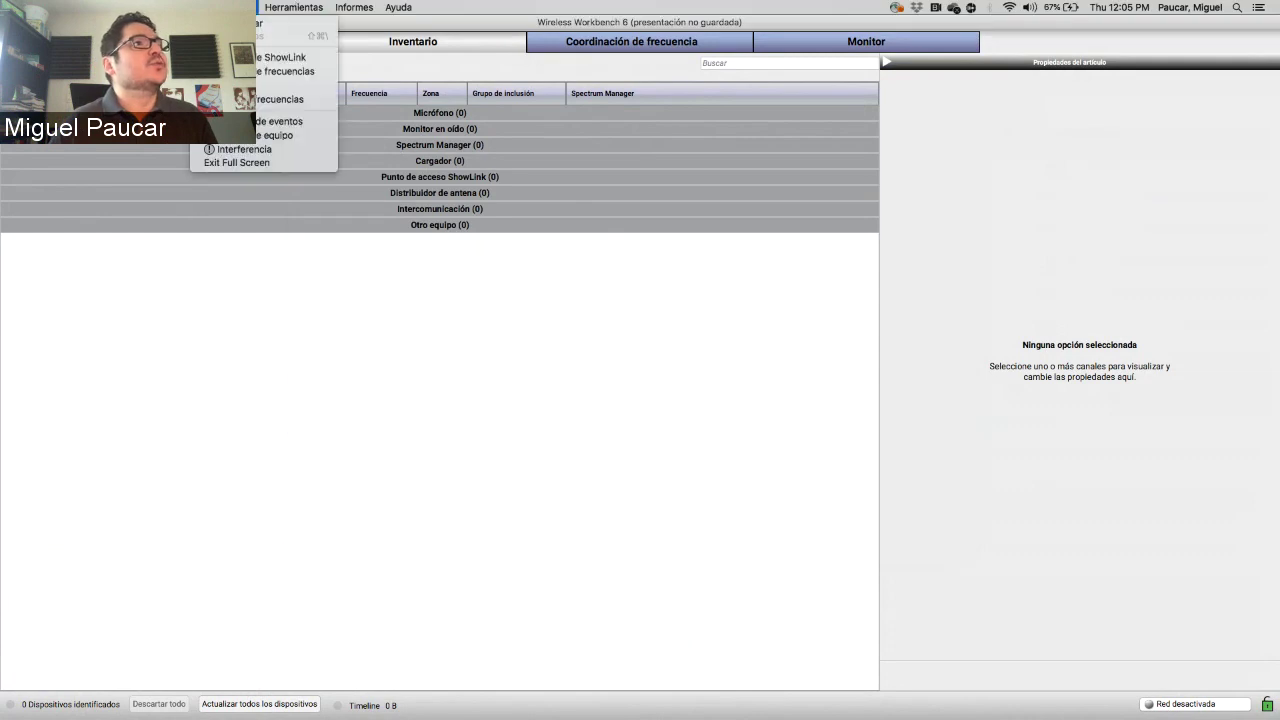
pyautogui.click(293, 24)
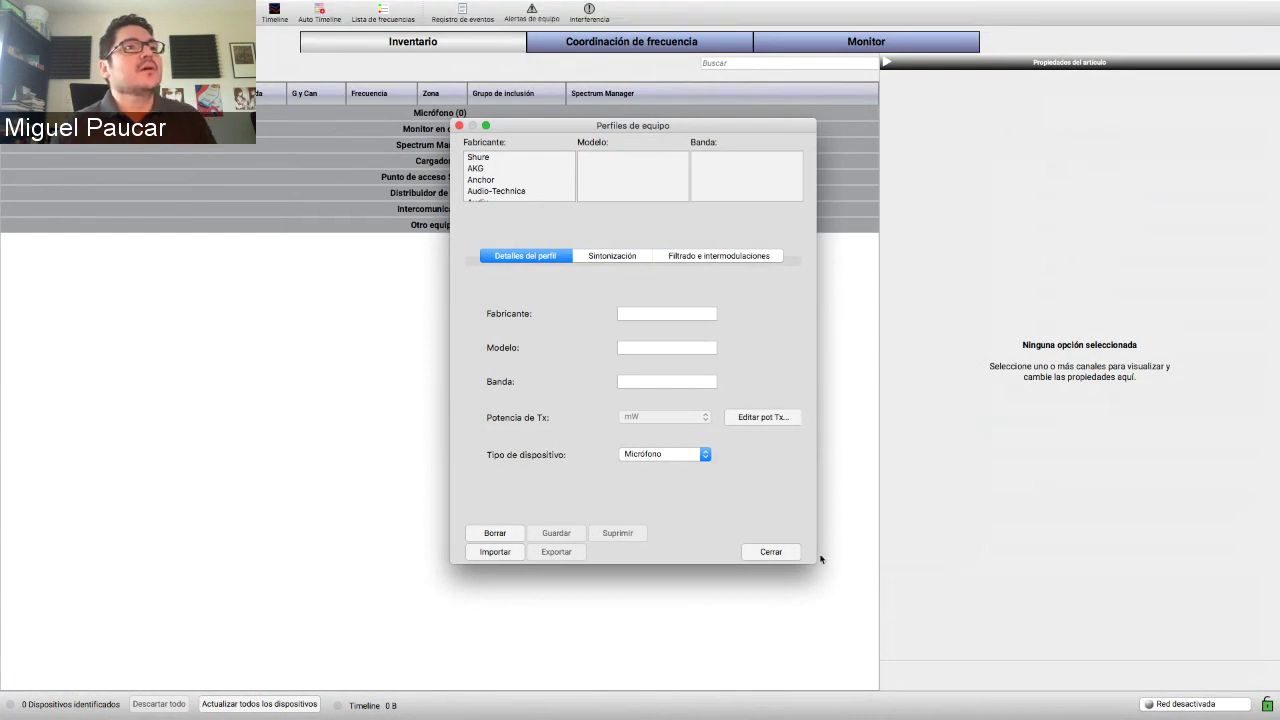
pyautogui.moveTo(816, 562); pyautogui.dragTo(826, 628)
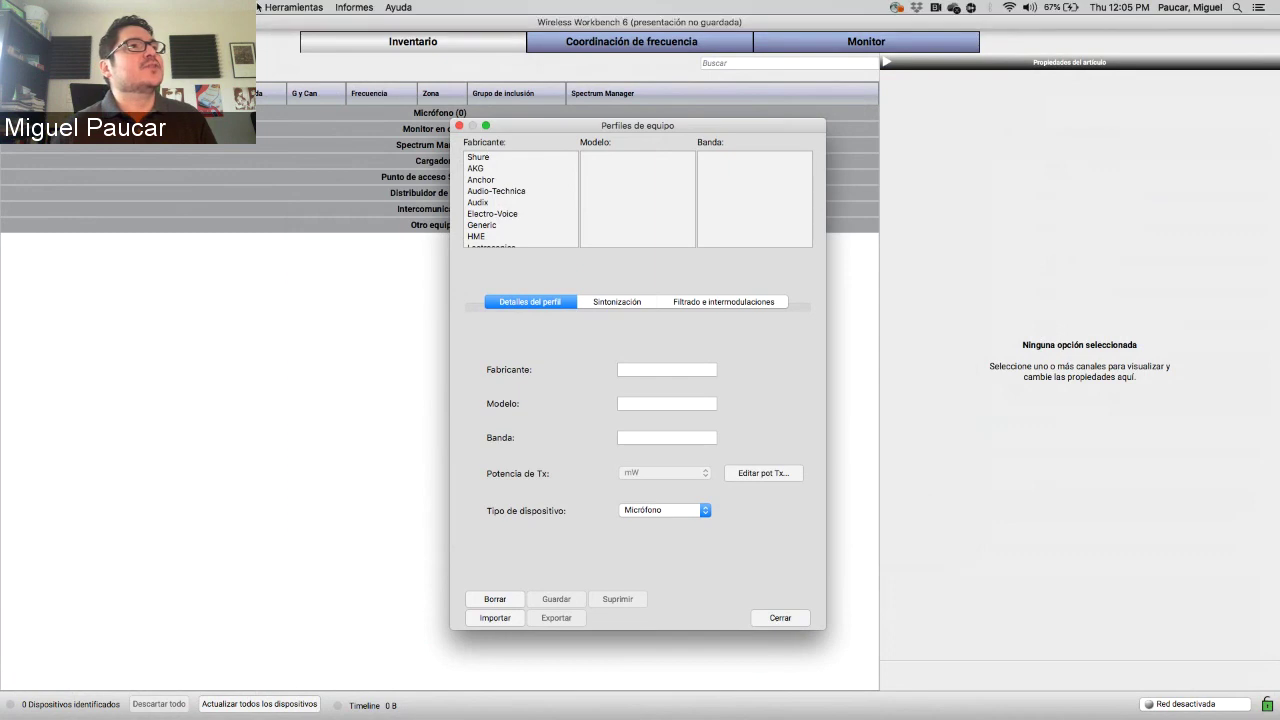
pyautogui.click(300, 7)
pyautogui.click(302, 8)
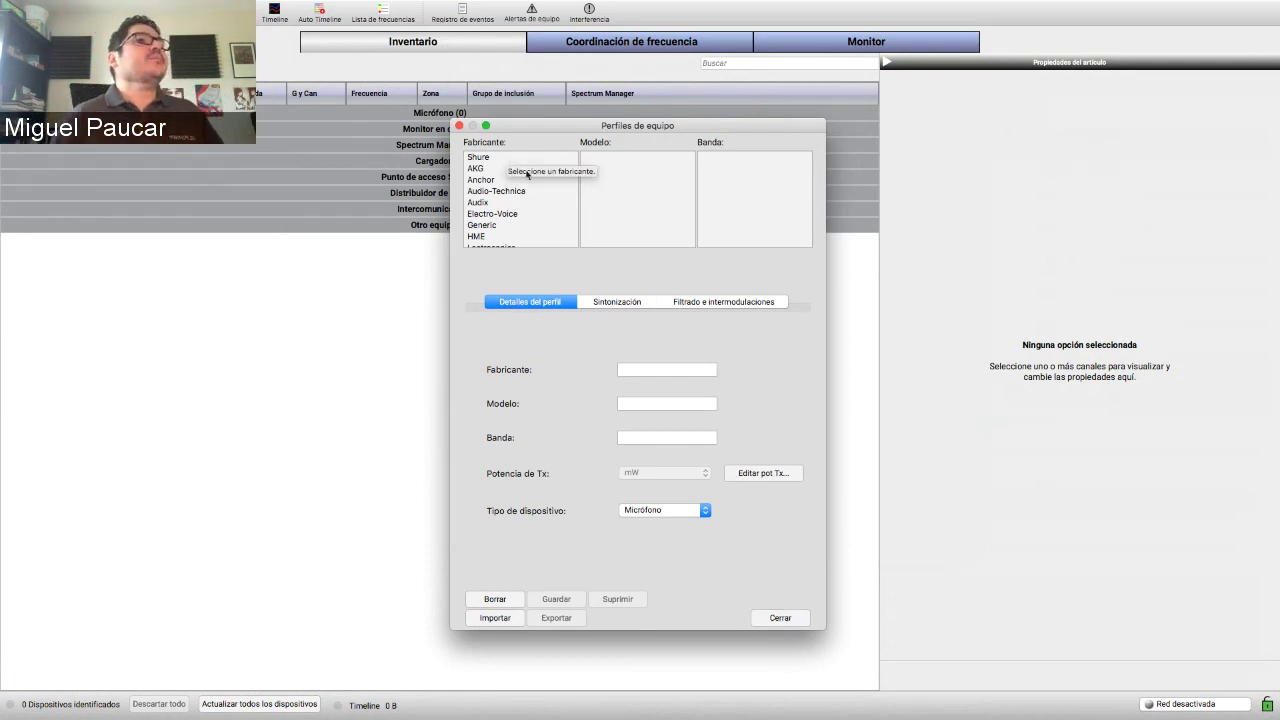
# - Examine the manufacturers in the equipment profiles and display the models listed for Sennheiser
pyautogui.scroll(-3, 523, 205)
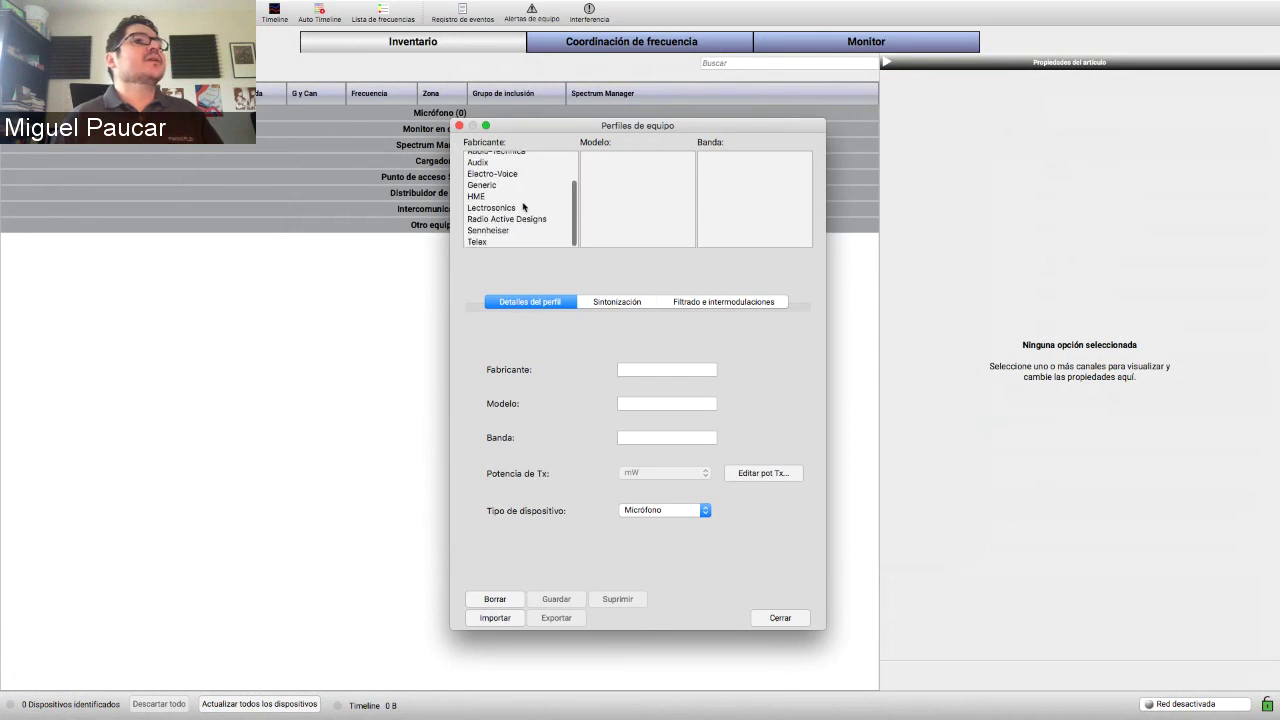
pyautogui.click(646, 367)
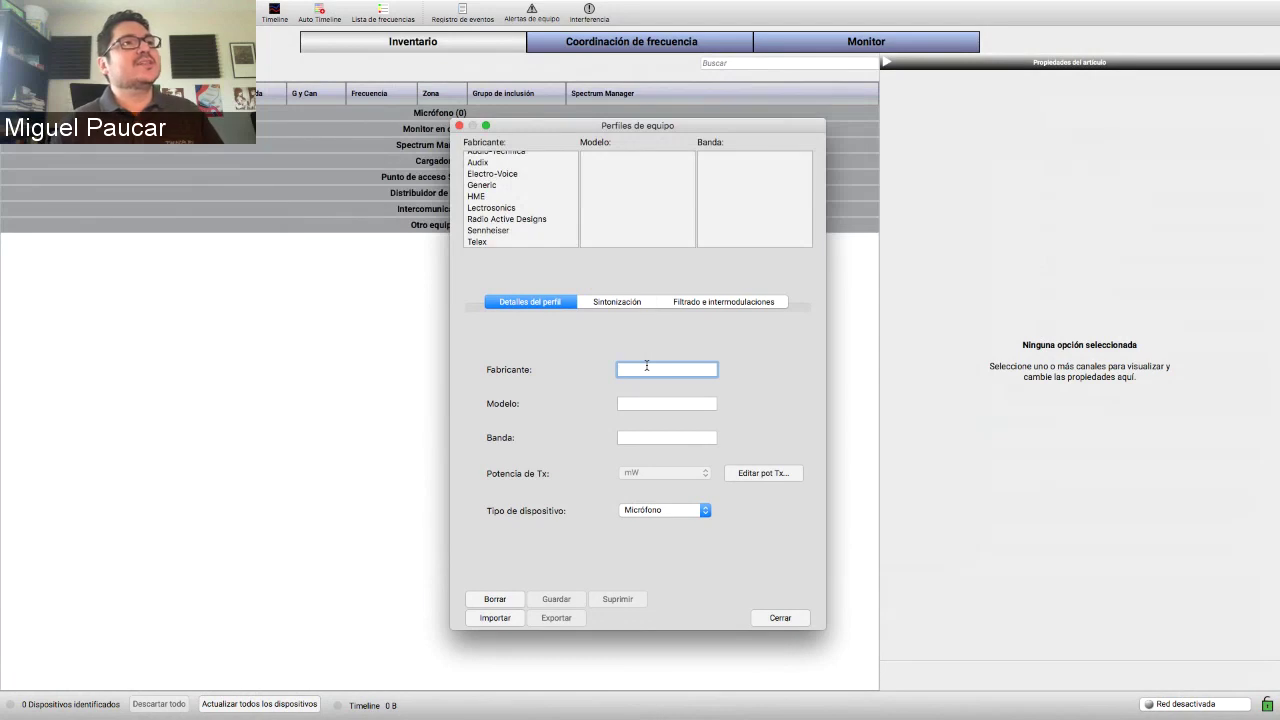
pyautogui.scroll(3, 571, 222)
pyautogui.scroll(-3, 566, 219)
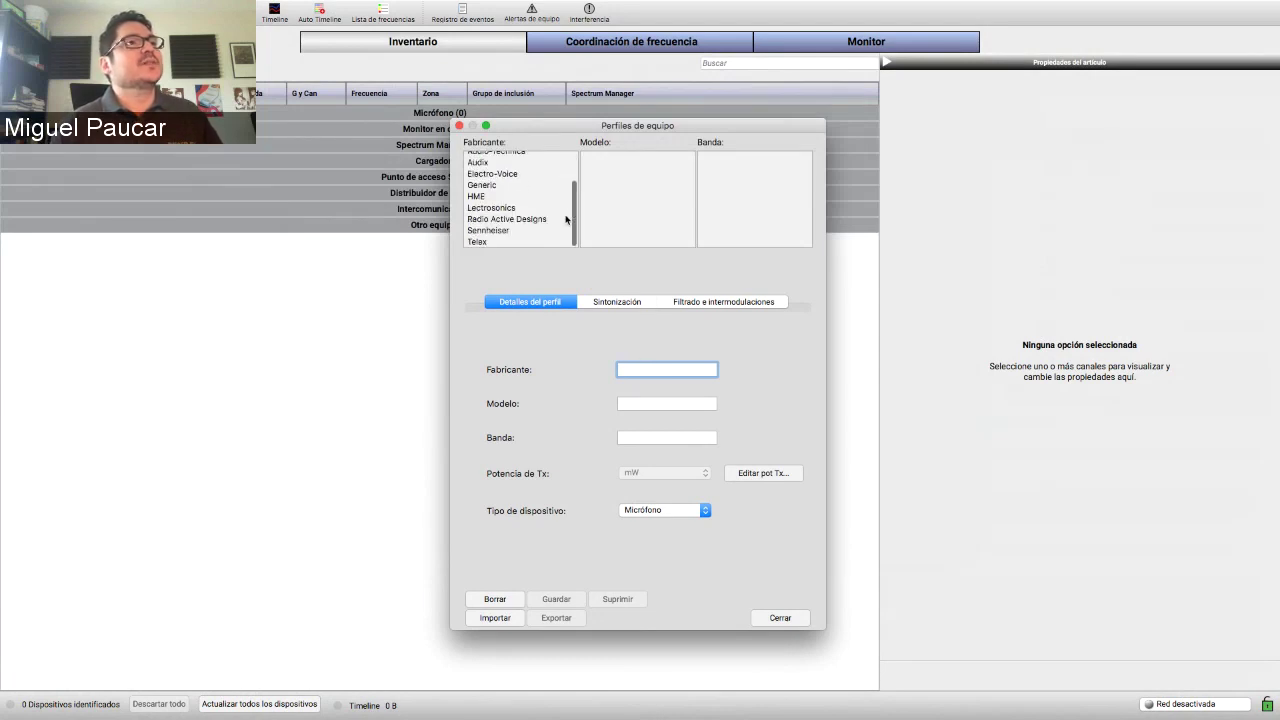
pyautogui.scroll(3, 565, 219)
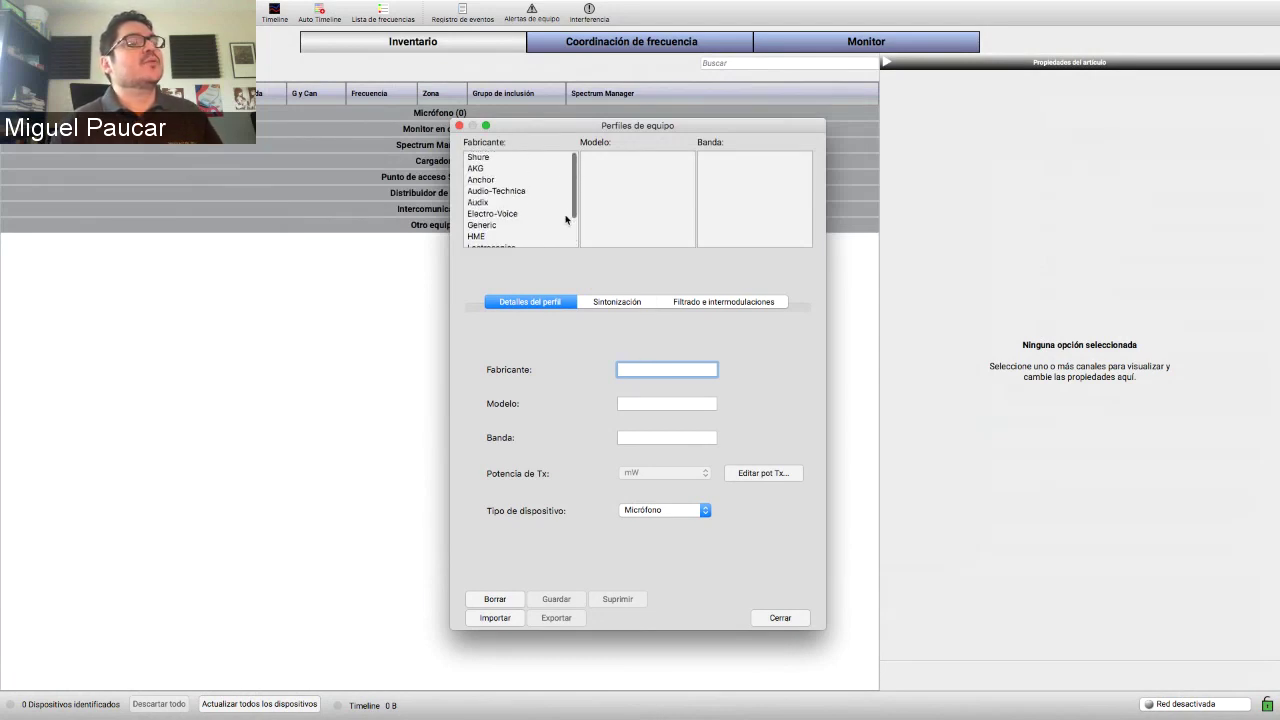
pyautogui.scroll(-3, 562, 219)
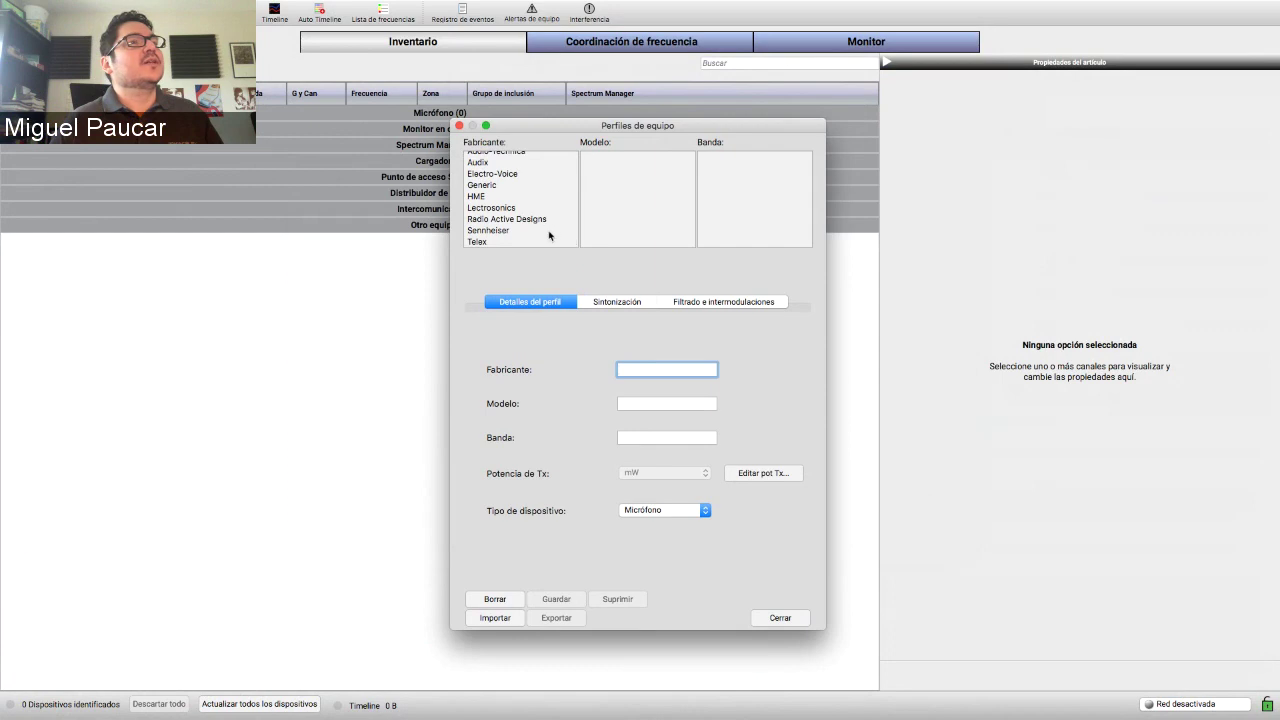
pyautogui.click(548, 231)
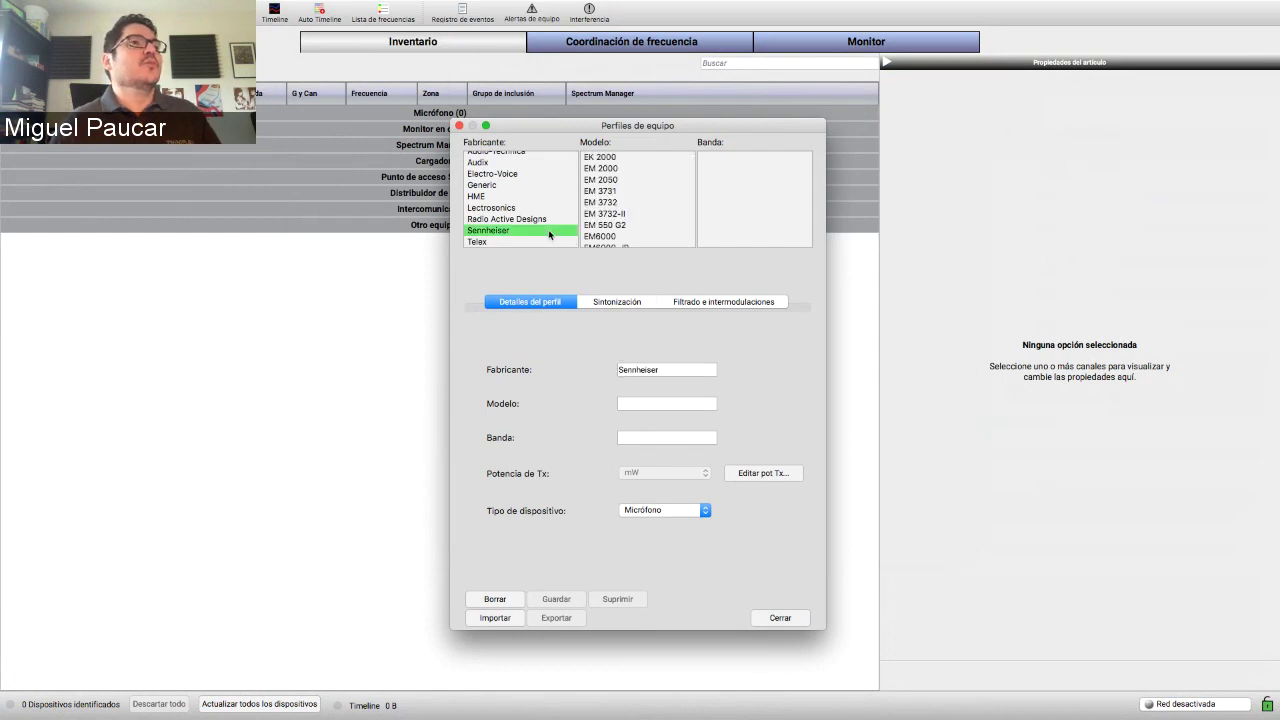
# - Display the profile details of the Shure BLX4 in band H10
pyautogui.scroll(3, 548, 212)
pyautogui.click(544, 160)
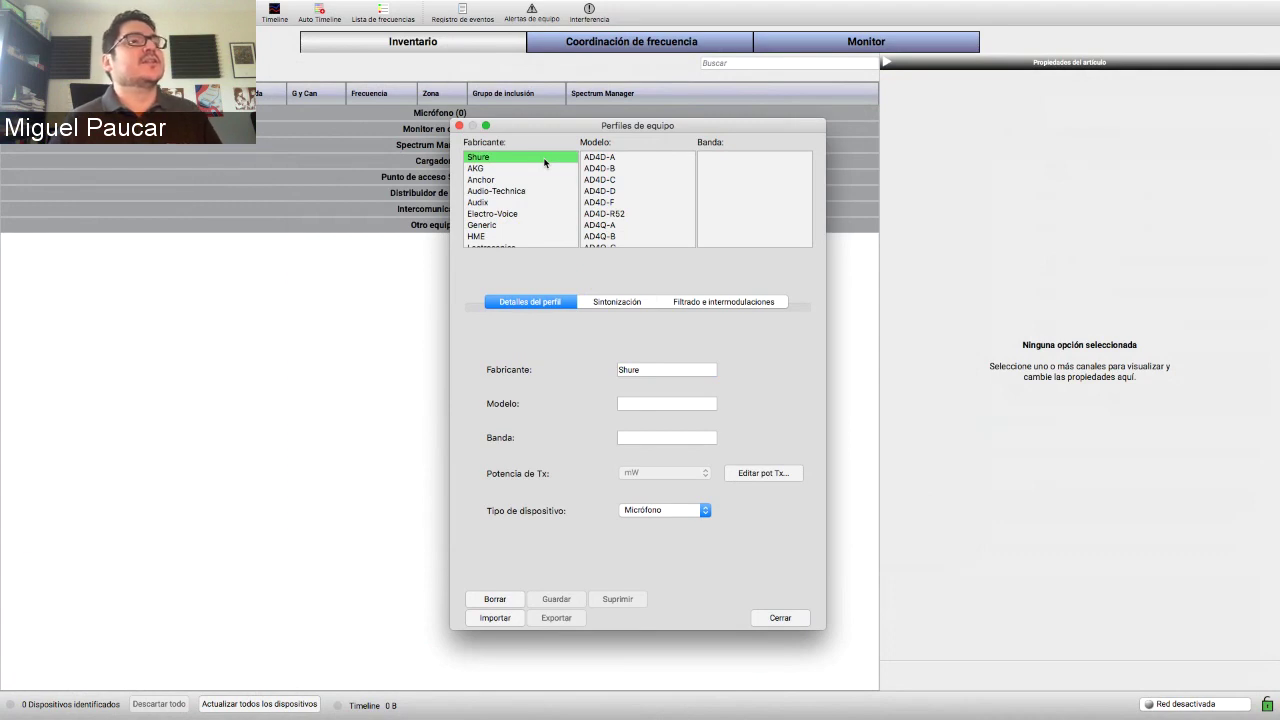
pyautogui.scroll(-6, 638, 228)
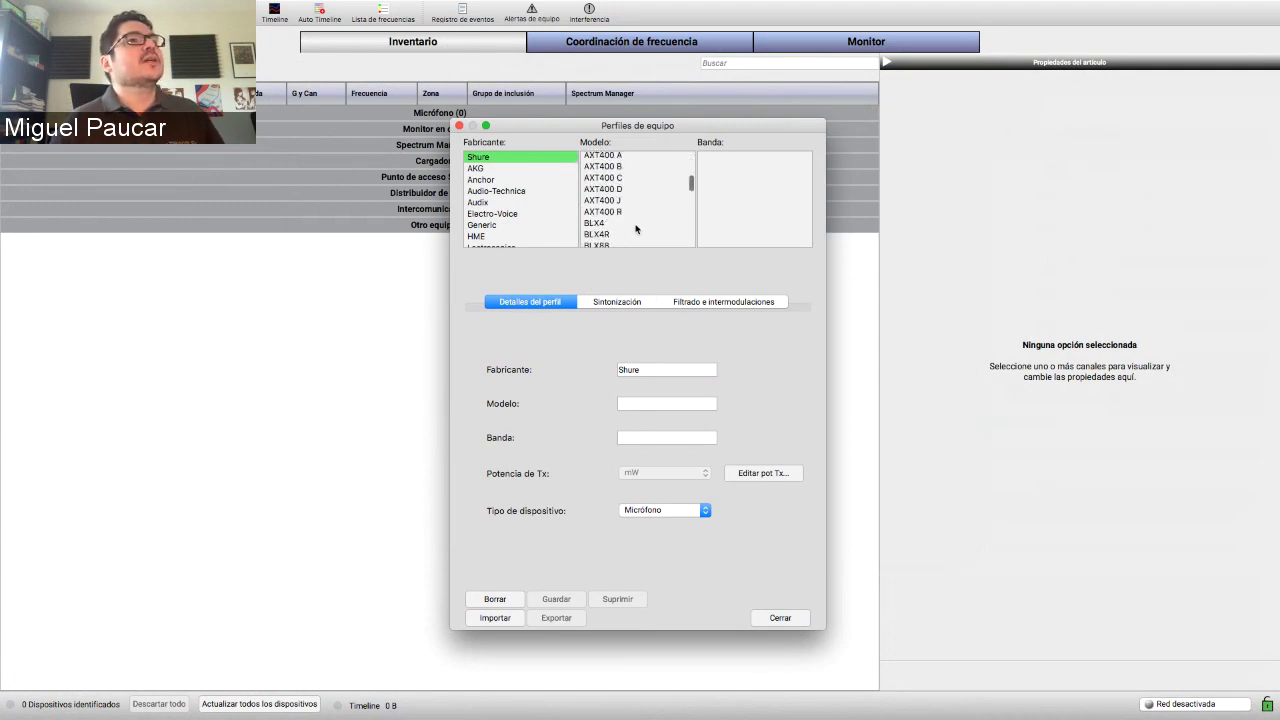
pyautogui.scroll(-2, 636, 229)
pyautogui.click(630, 188)
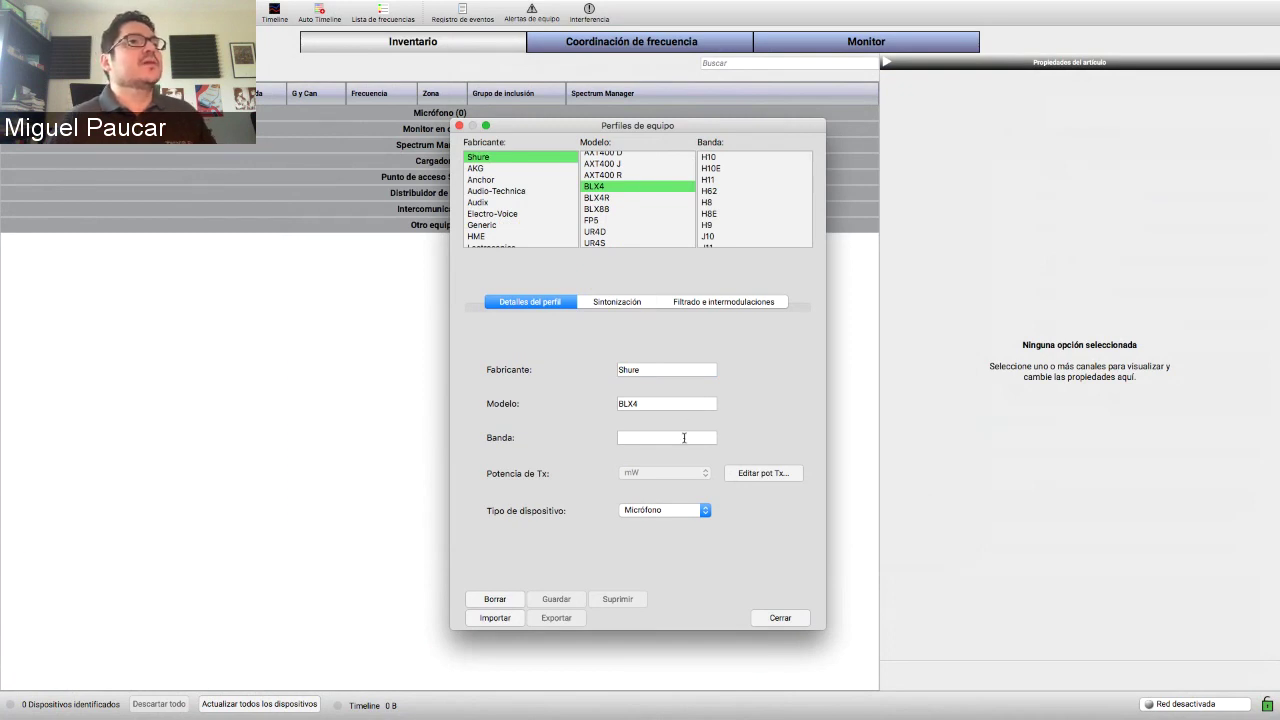
pyautogui.click(718, 158)
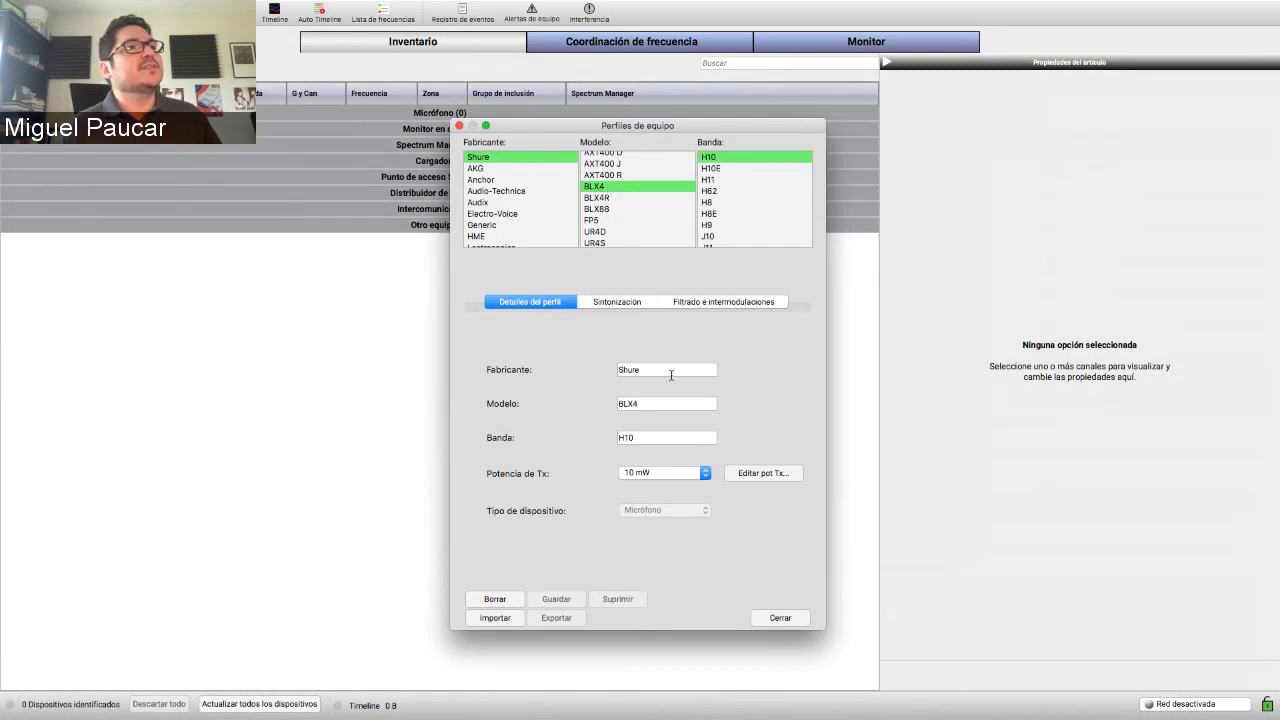
# - Inspect the transmit power options of the BLX4 H10 profile and close the power configuration without saving
pyautogui.click(653, 476)
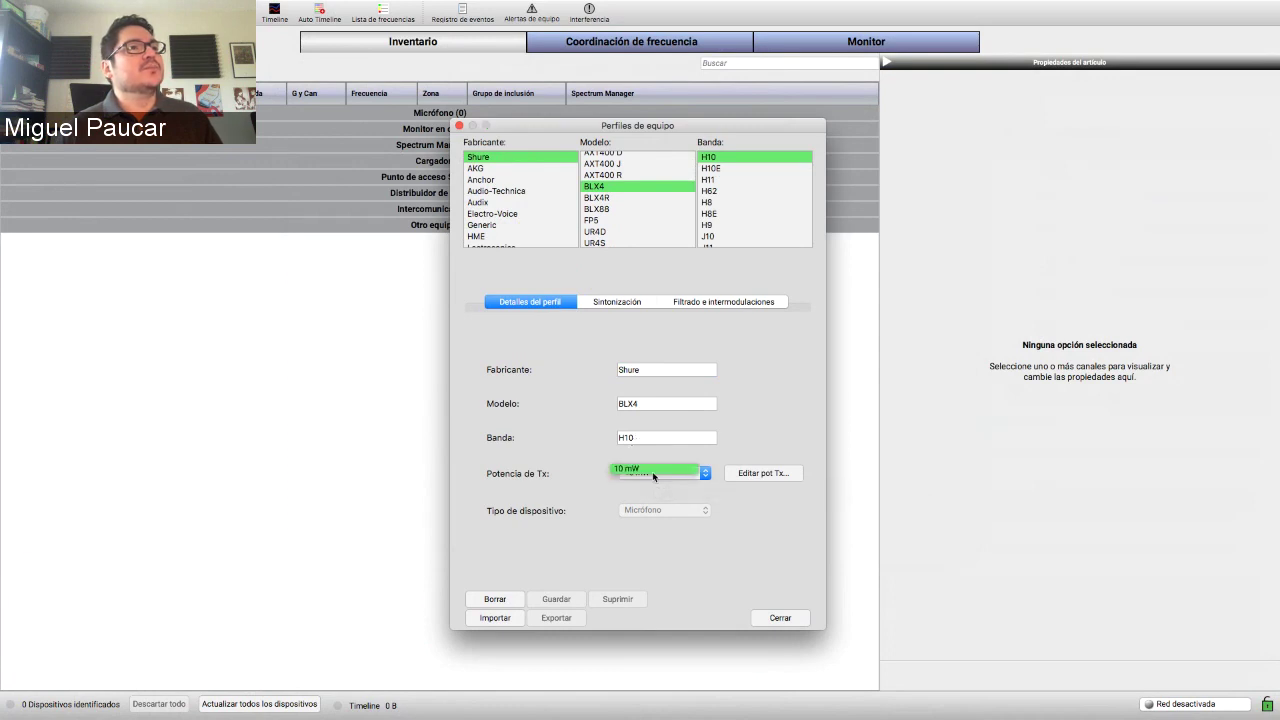
pyautogui.click(653, 476)
pyautogui.click(752, 474)
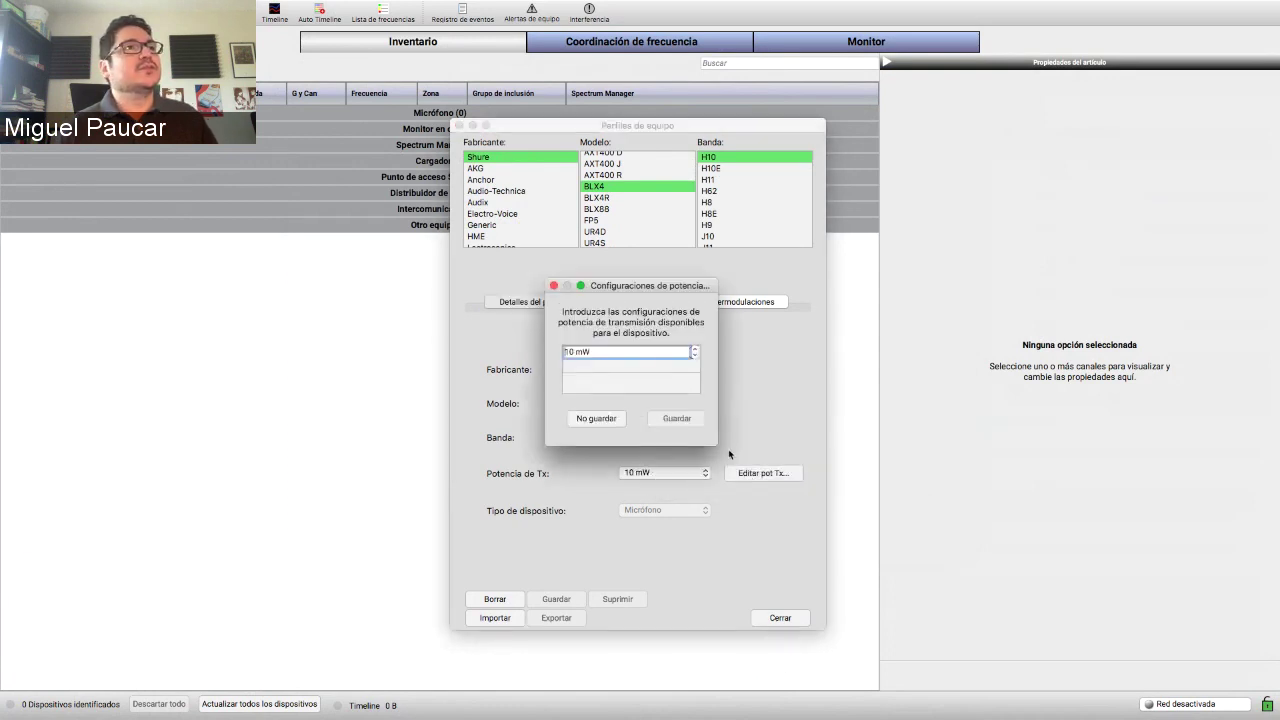
pyautogui.click(594, 419)
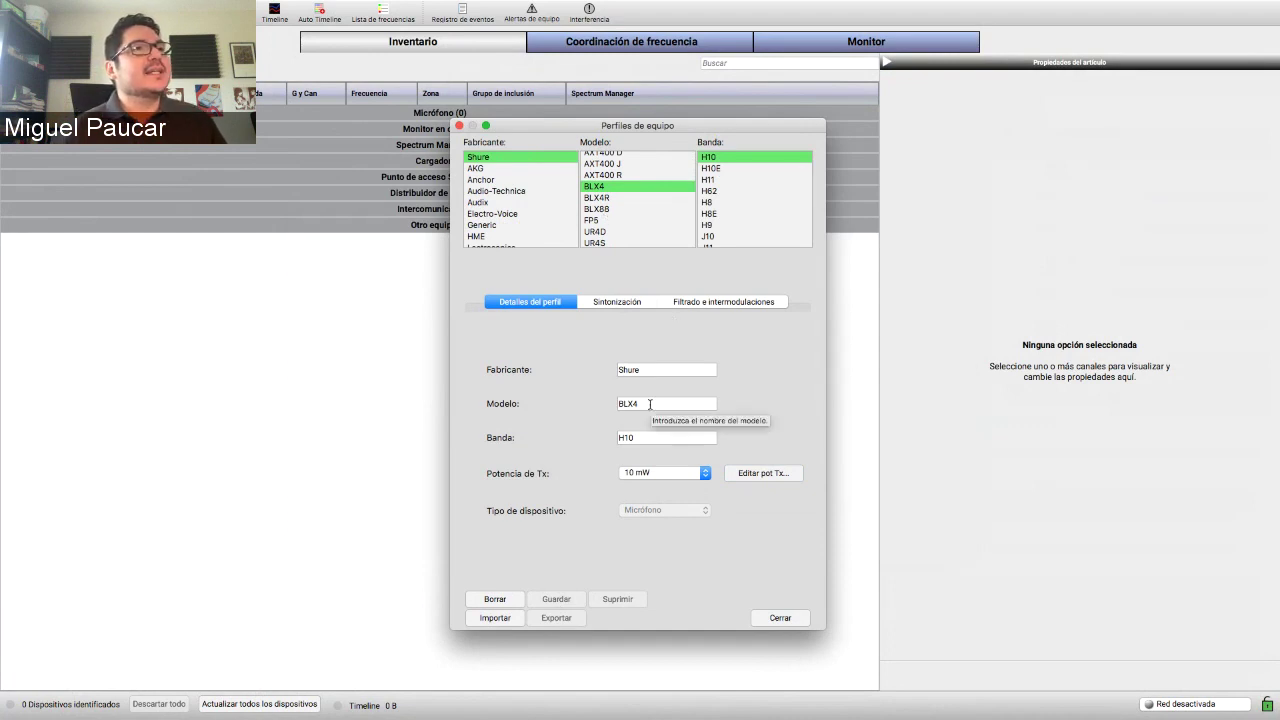
# - Start a custom equipment profile by replacing the Audio-Technica manufacturer name with "Fabricante X"
pyautogui.click(545, 191)
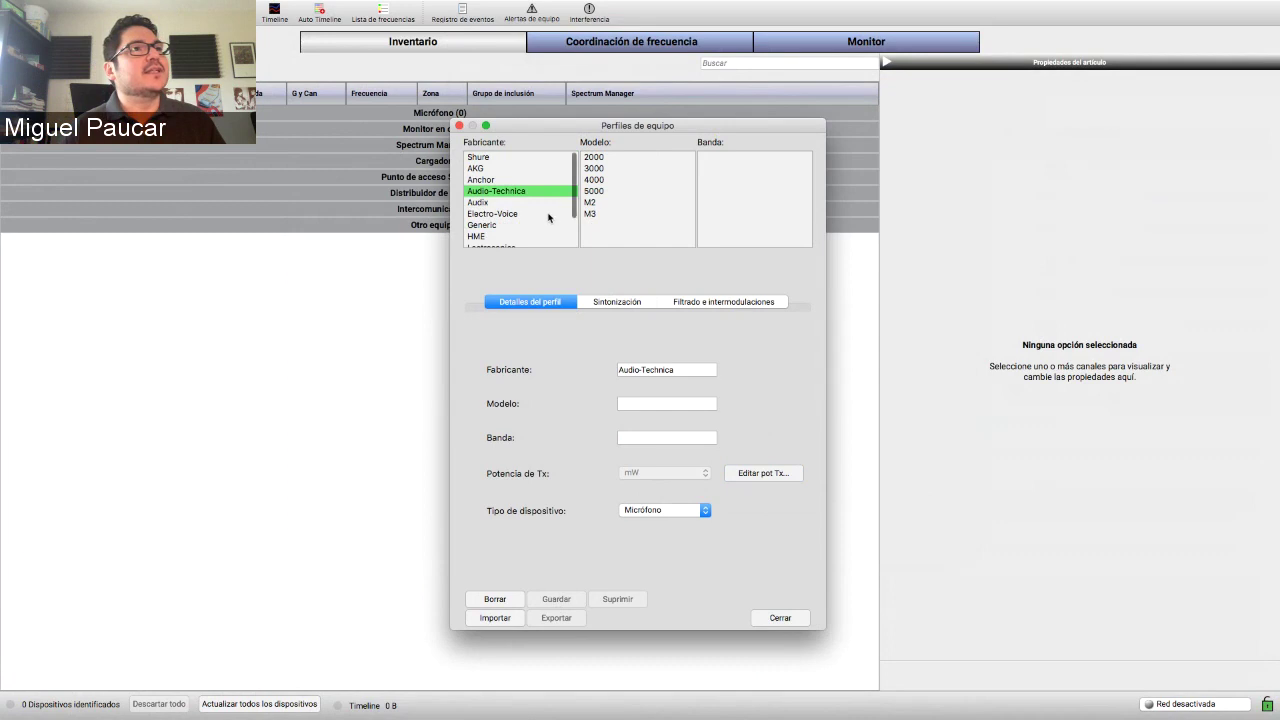
pyautogui.scroll(-3, 548, 218)
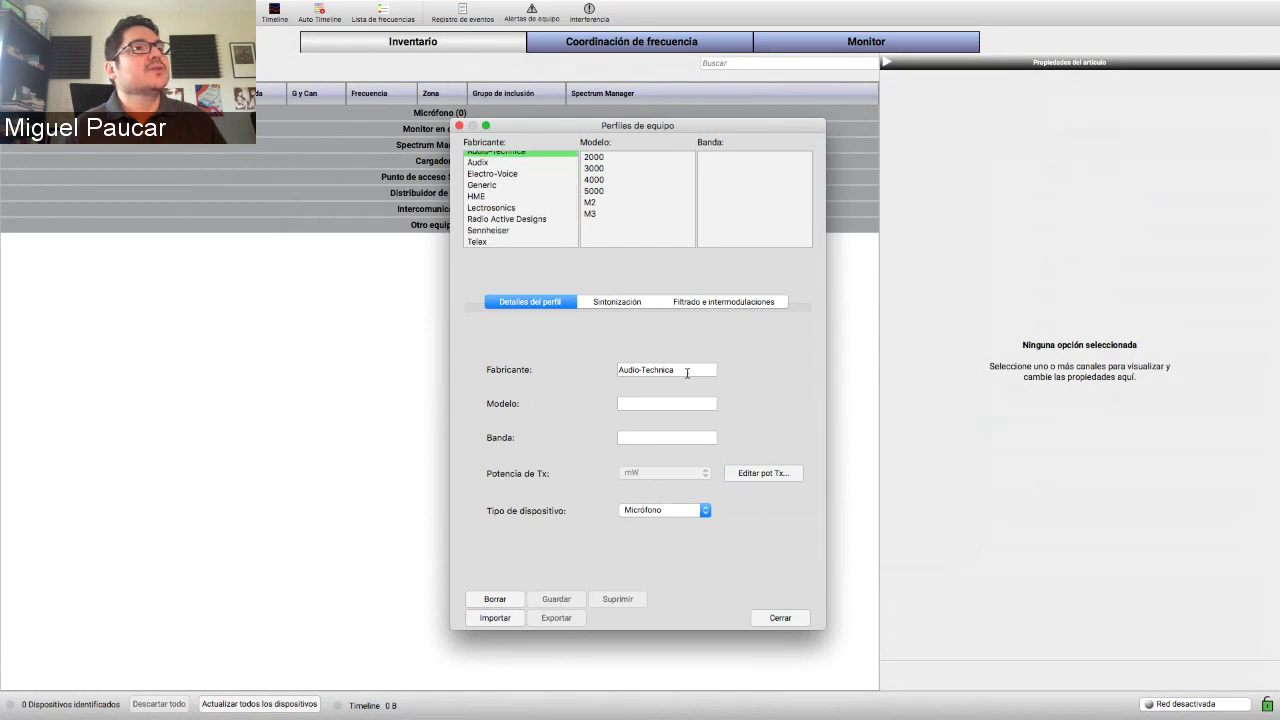
pyautogui.doubleClick(687, 372)
pyautogui.tripleClick(687, 372)
pyautogui.write('Fabricante X')
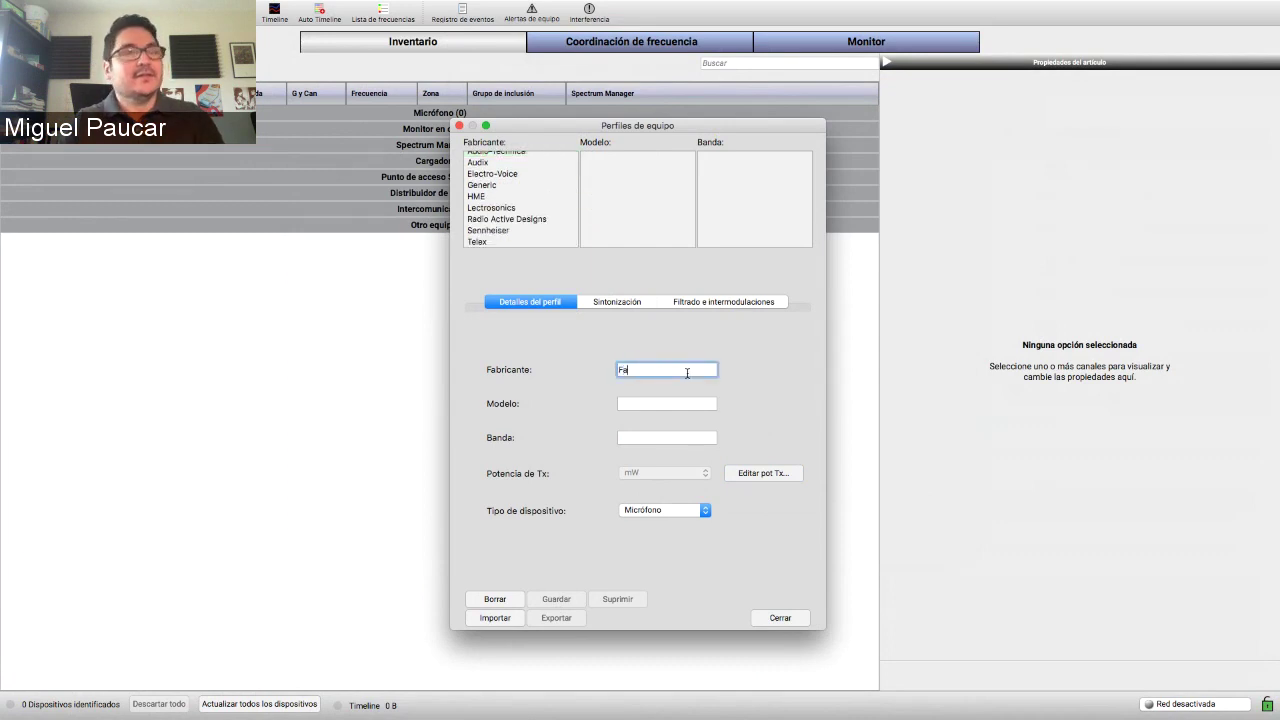
# - Enter "Sistema Inalambrico" as the profile's model and "C" as its band
pyautogui.click(675, 402)
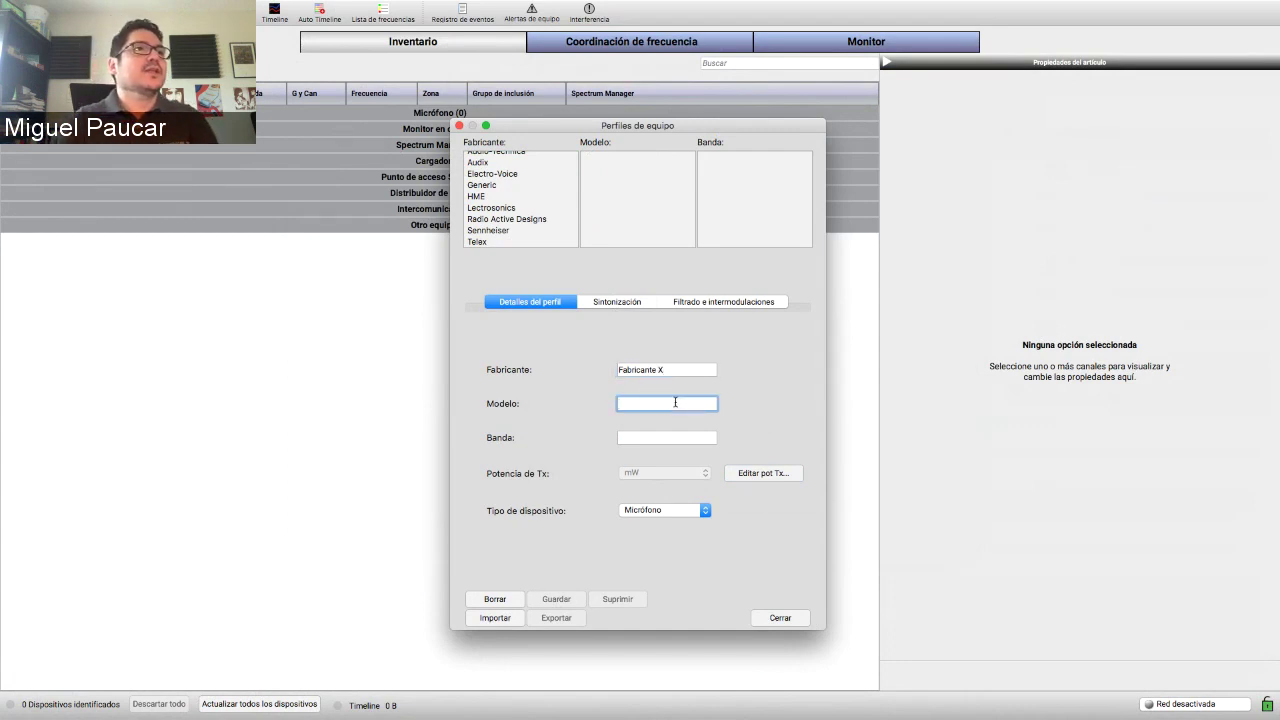
pyautogui.write('Sistema')
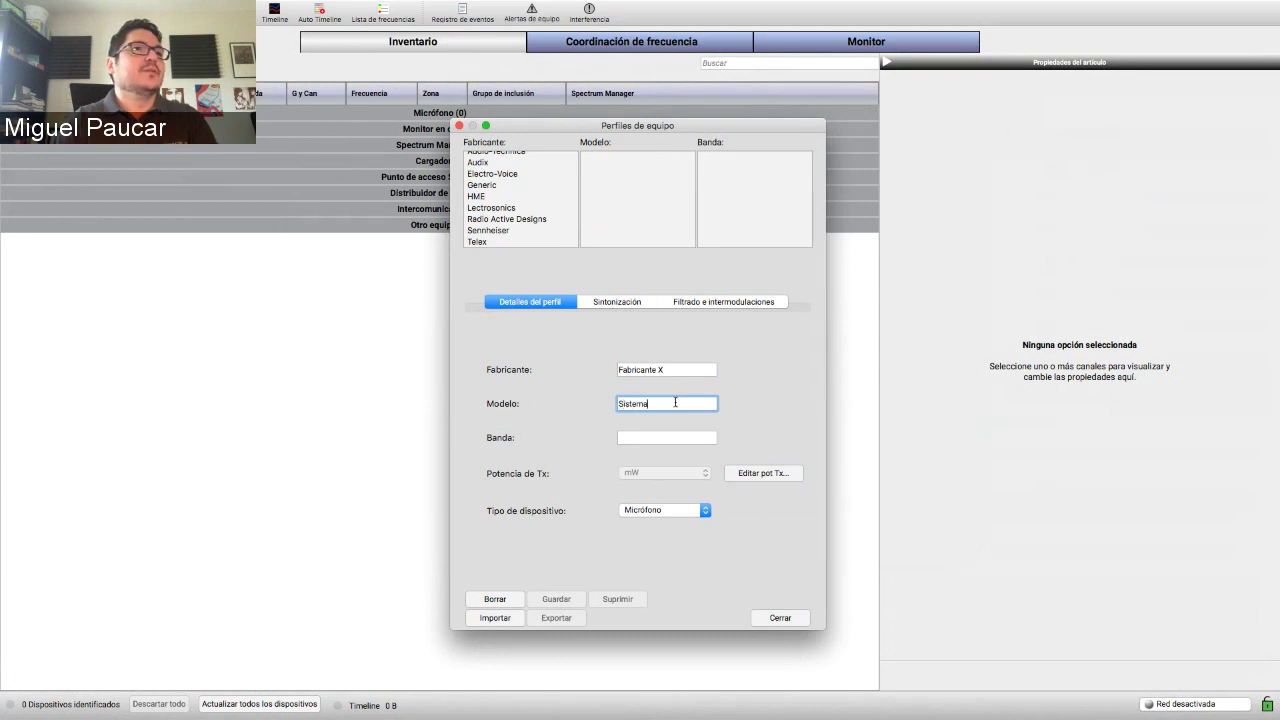
pyautogui.write(' Inalambrico')
pyautogui.press('BackSpace')
pyautogui.press('BackSpace')
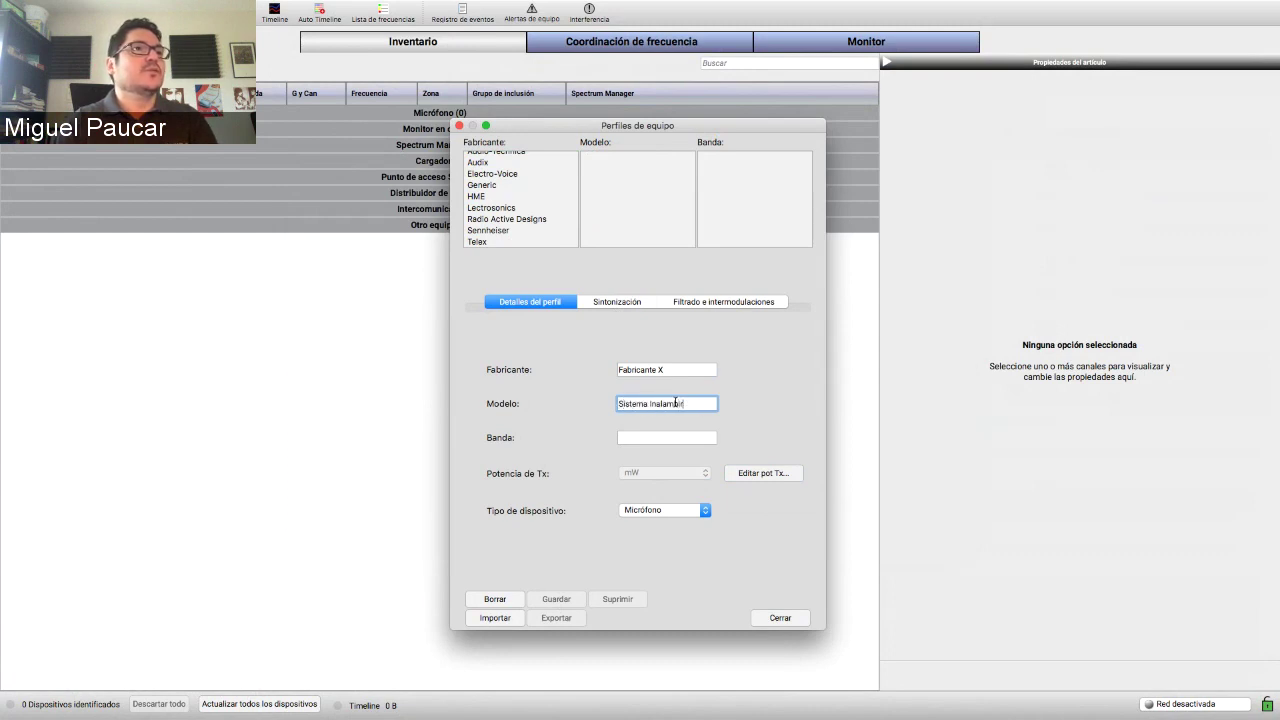
pyautogui.write('co')
pyautogui.click(671, 436)
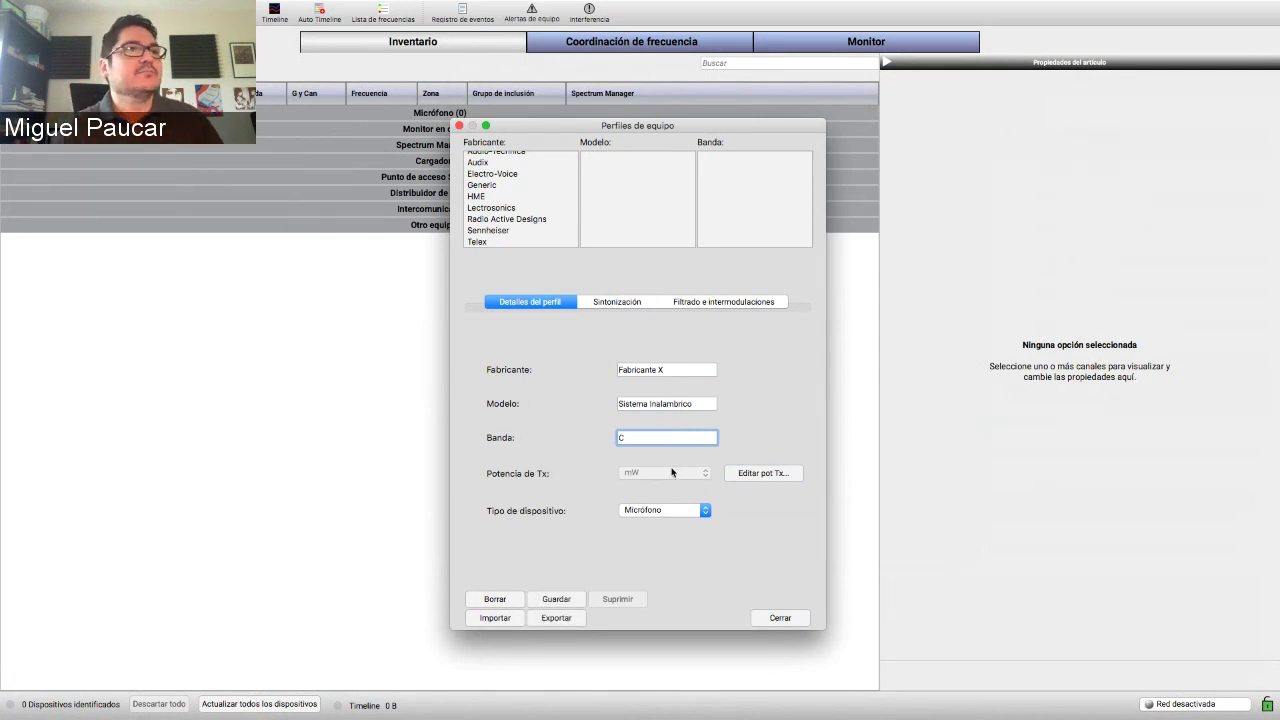
# - Add and save a 50 mW transmit power setting for the profile and choose Micrófono as the device type
pyautogui.click(768, 475)
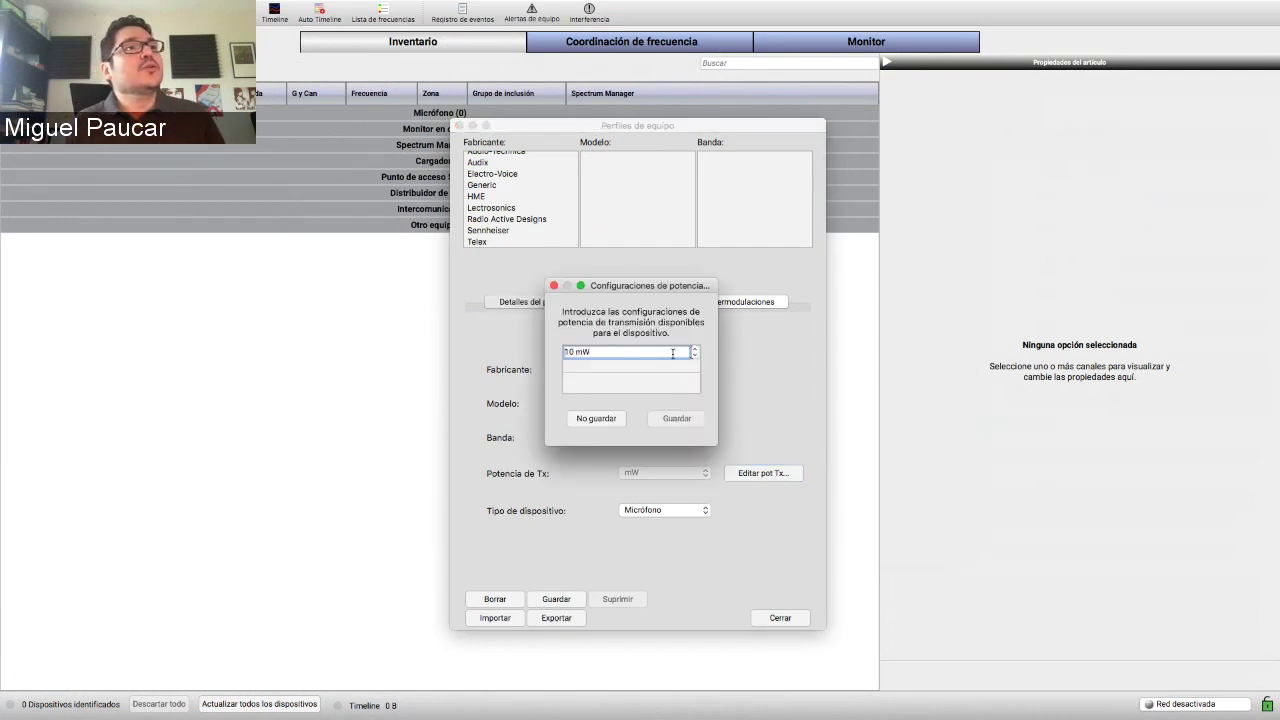
pyautogui.doubleClick(565, 352)
pyautogui.write('50')
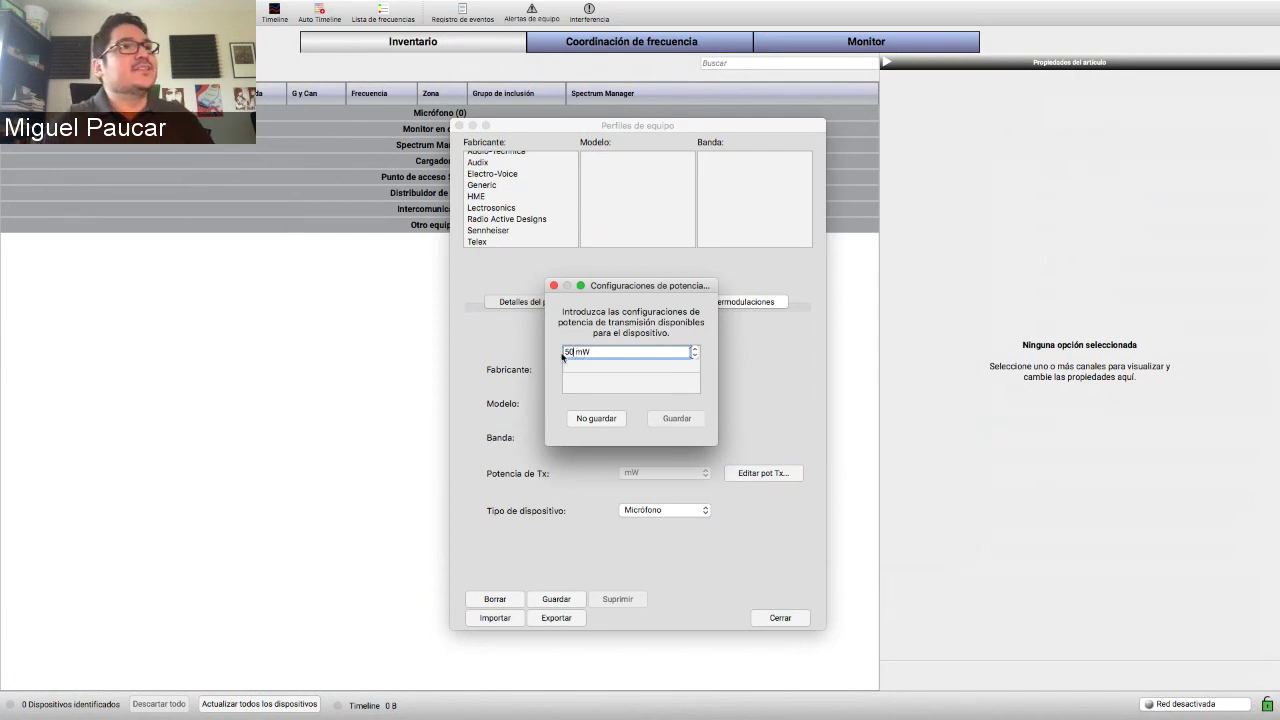
pyautogui.press('Return')
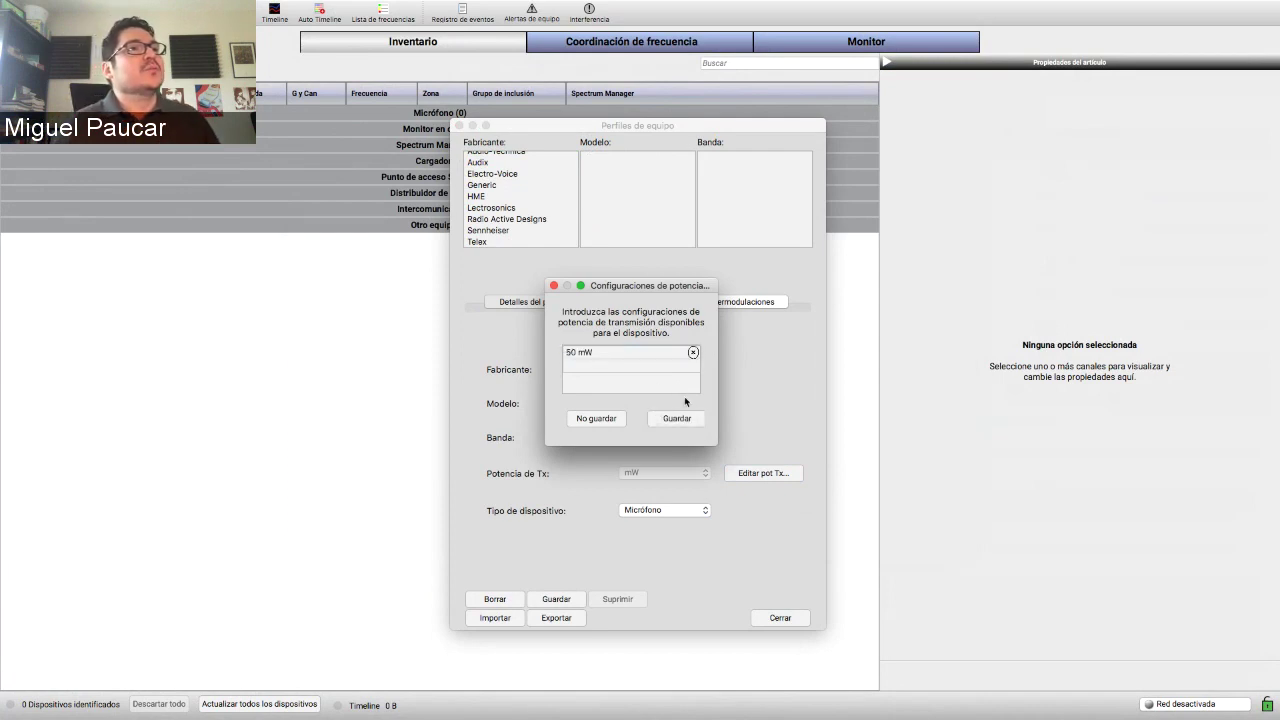
pyautogui.click(689, 419)
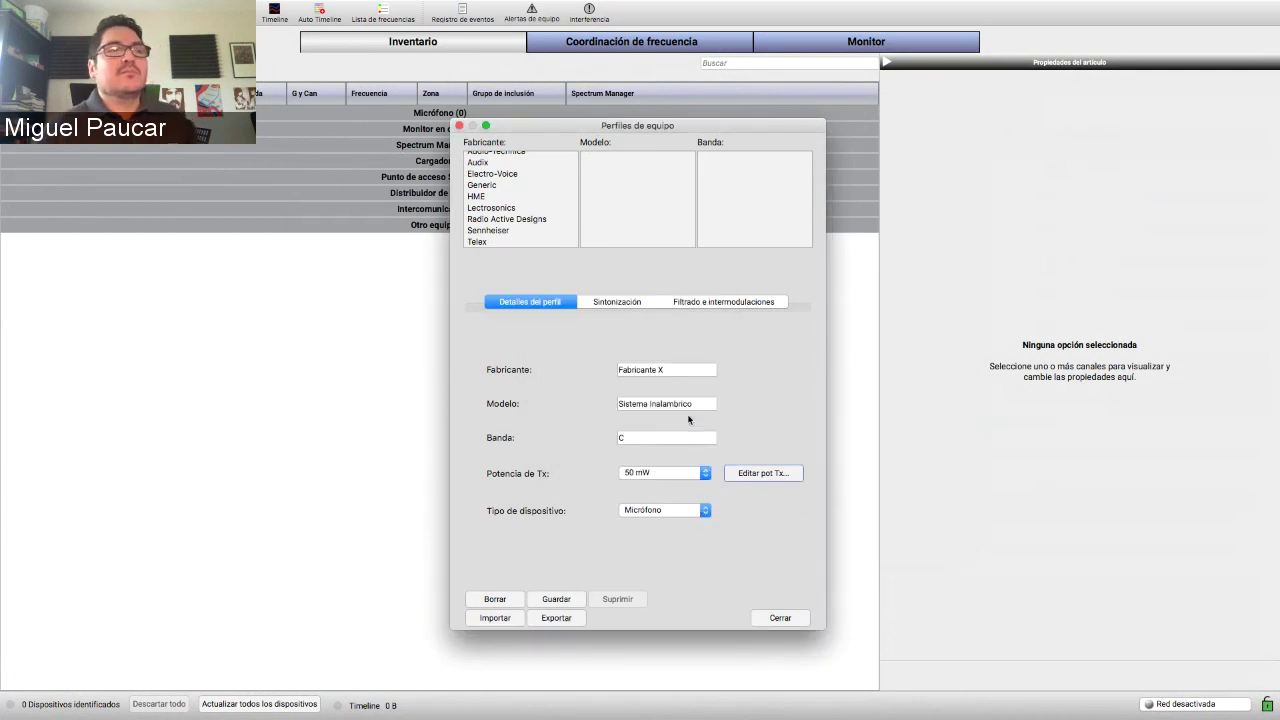
pyautogui.click(697, 511)
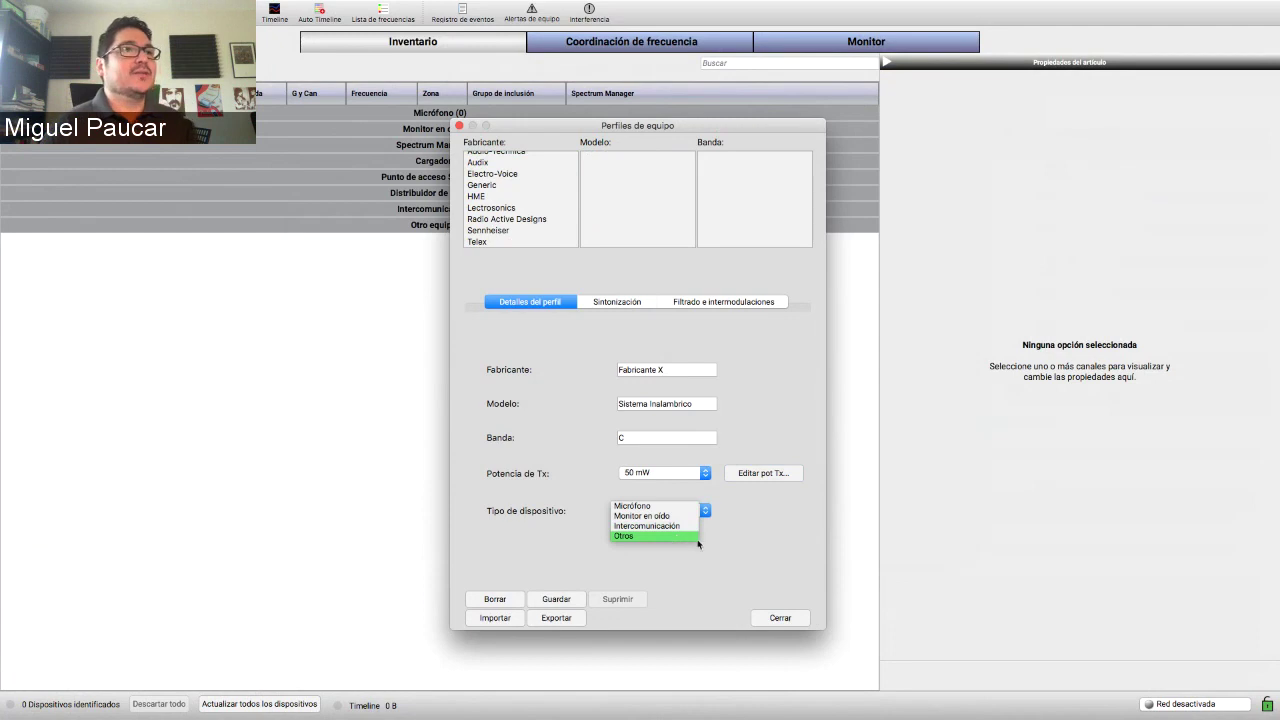
pyautogui.click(690, 509)
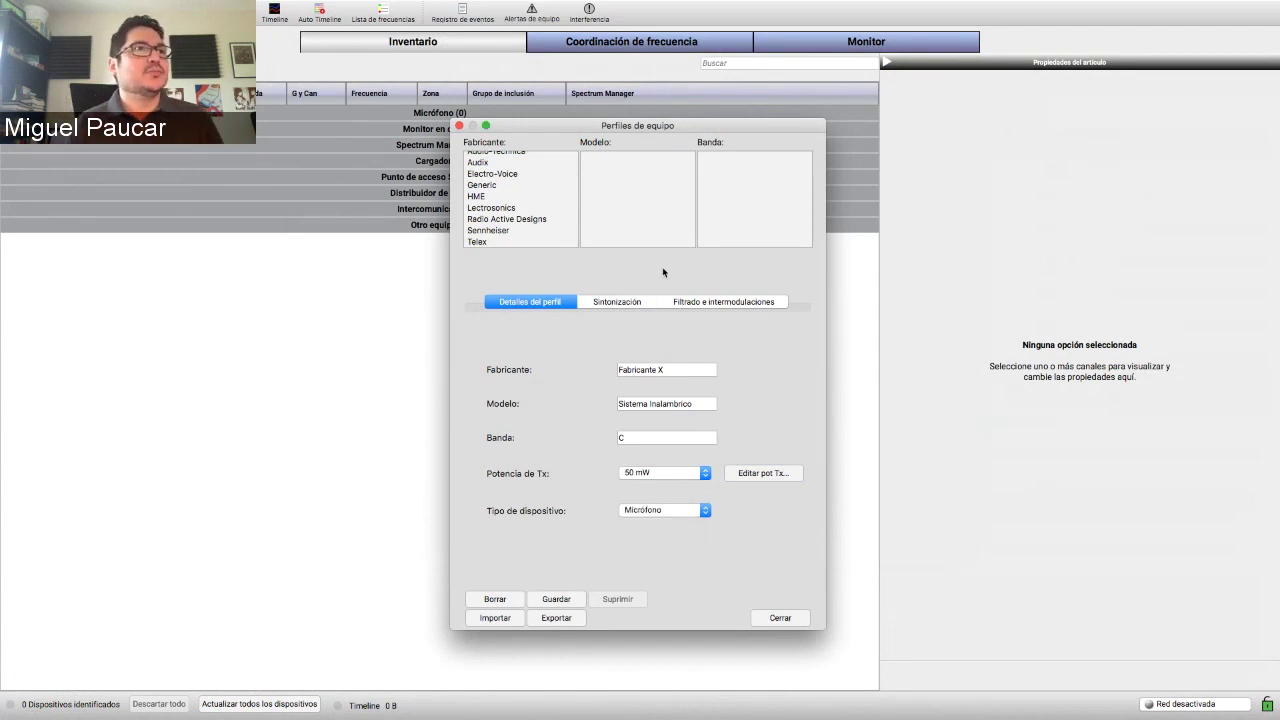
# - Switch the profile's tuning capability to a frequency range from 500.000 MHz to 530.000 MHz
pyautogui.click(622, 302)
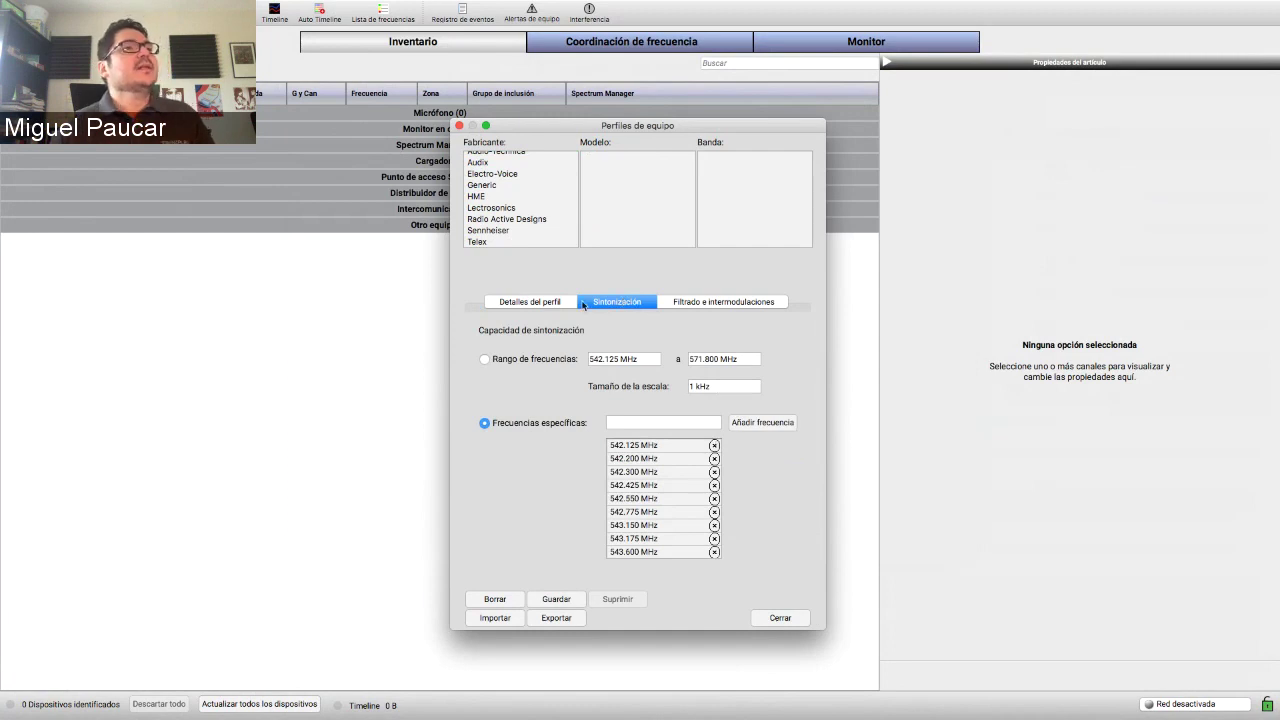
pyautogui.click(574, 305)
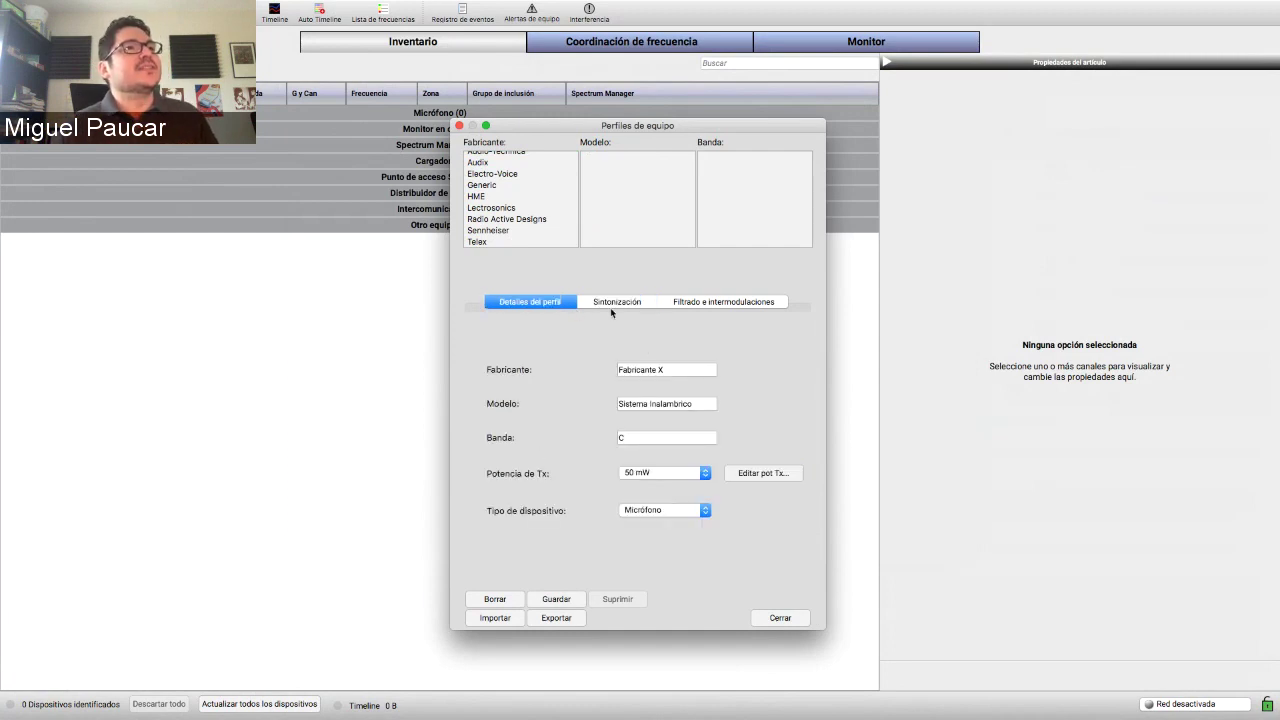
pyautogui.click(615, 303)
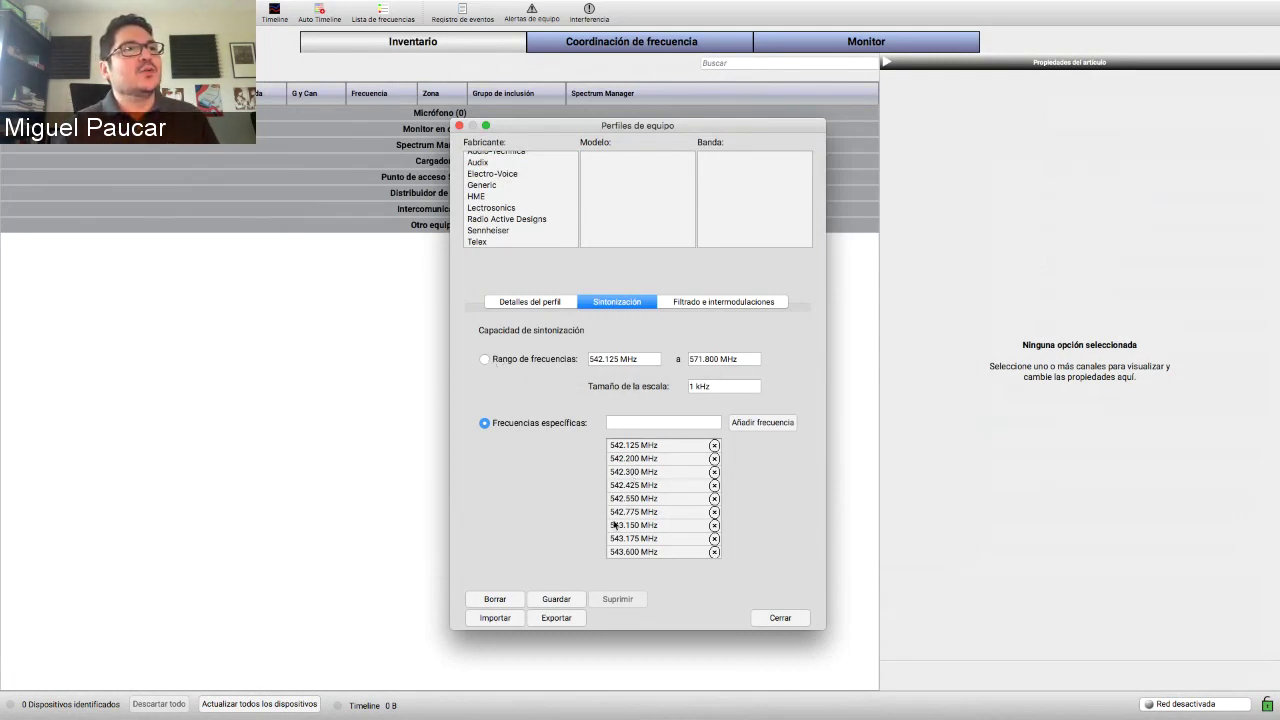
pyautogui.click(545, 364)
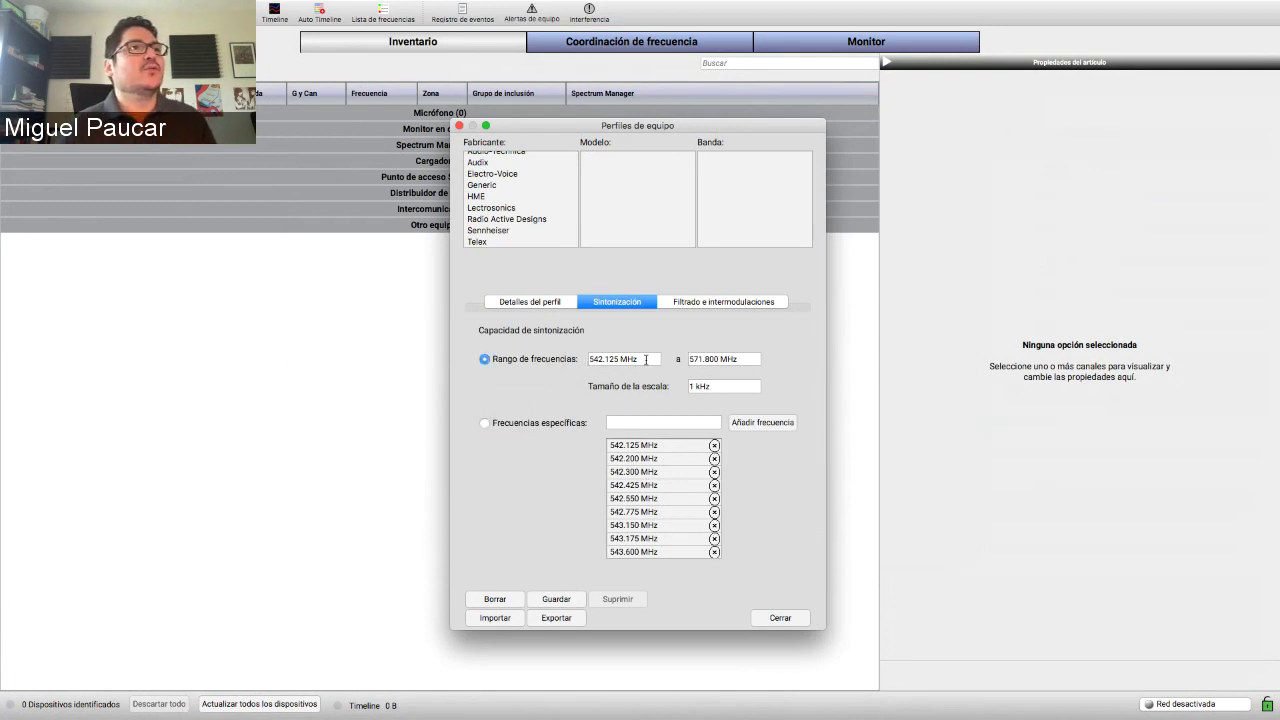
pyautogui.moveTo(619, 358); pyautogui.dragTo(573, 362)
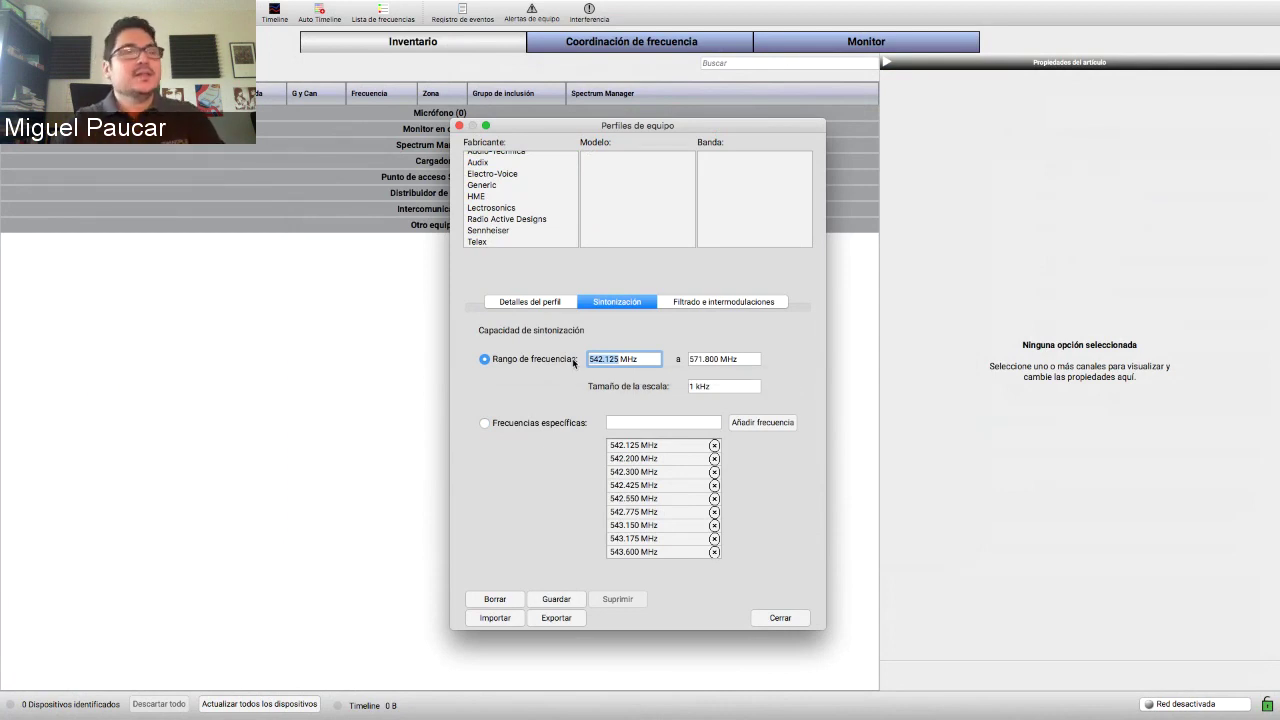
pyautogui.write('500')
pyautogui.click(687, 359)
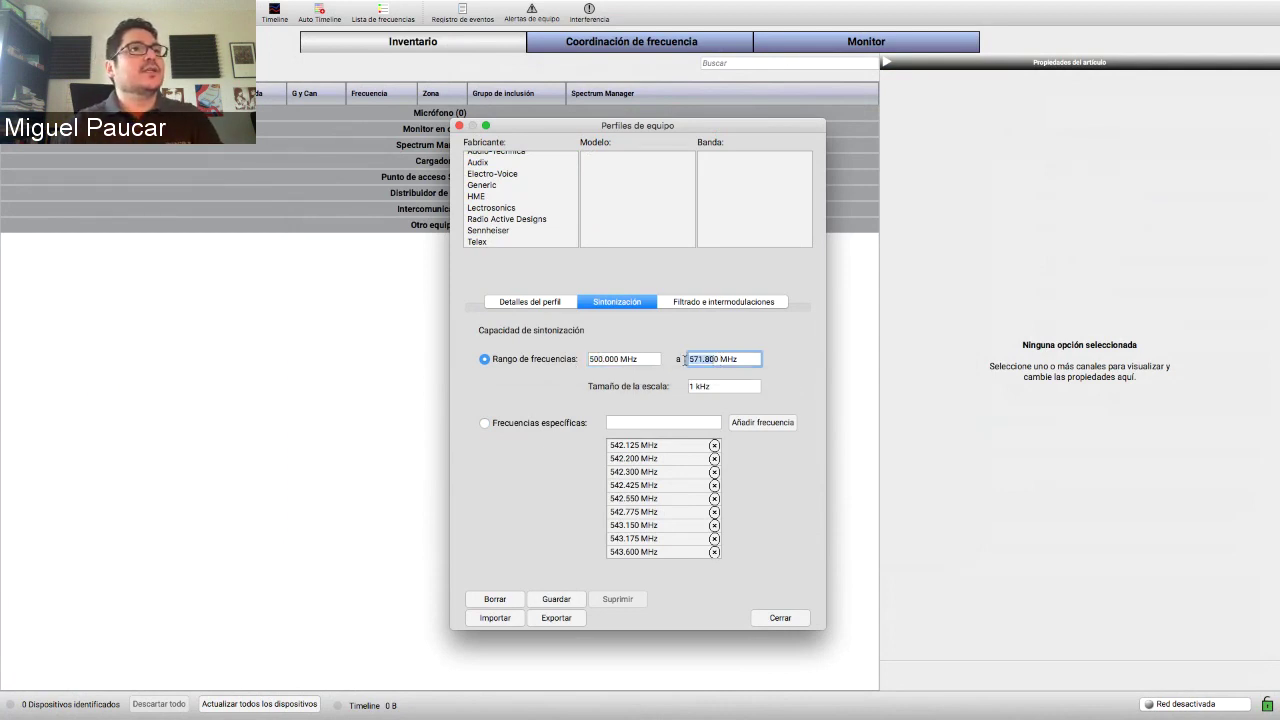
pyautogui.write('530.0')
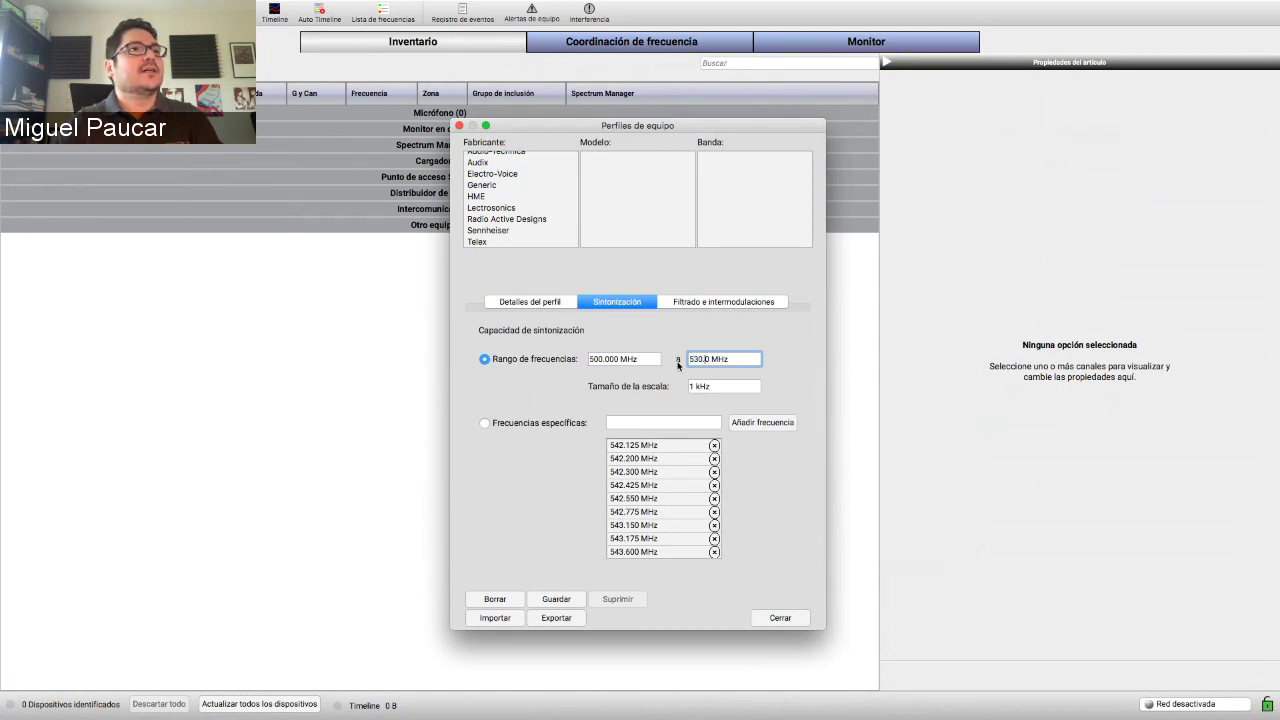
pyautogui.write('00')
# - Set the step size of the tuning range to 25 kHz
pyautogui.click(725, 386)
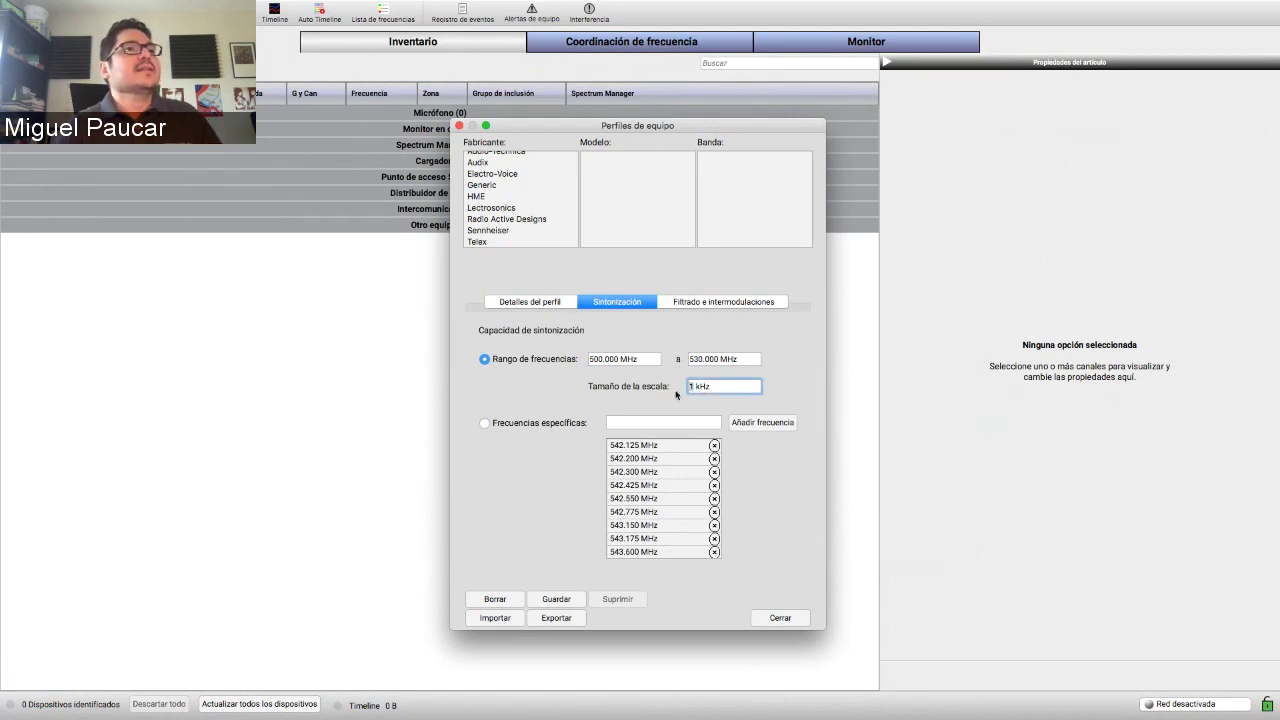
pyautogui.moveTo(710, 389); pyautogui.dragTo(687, 389)
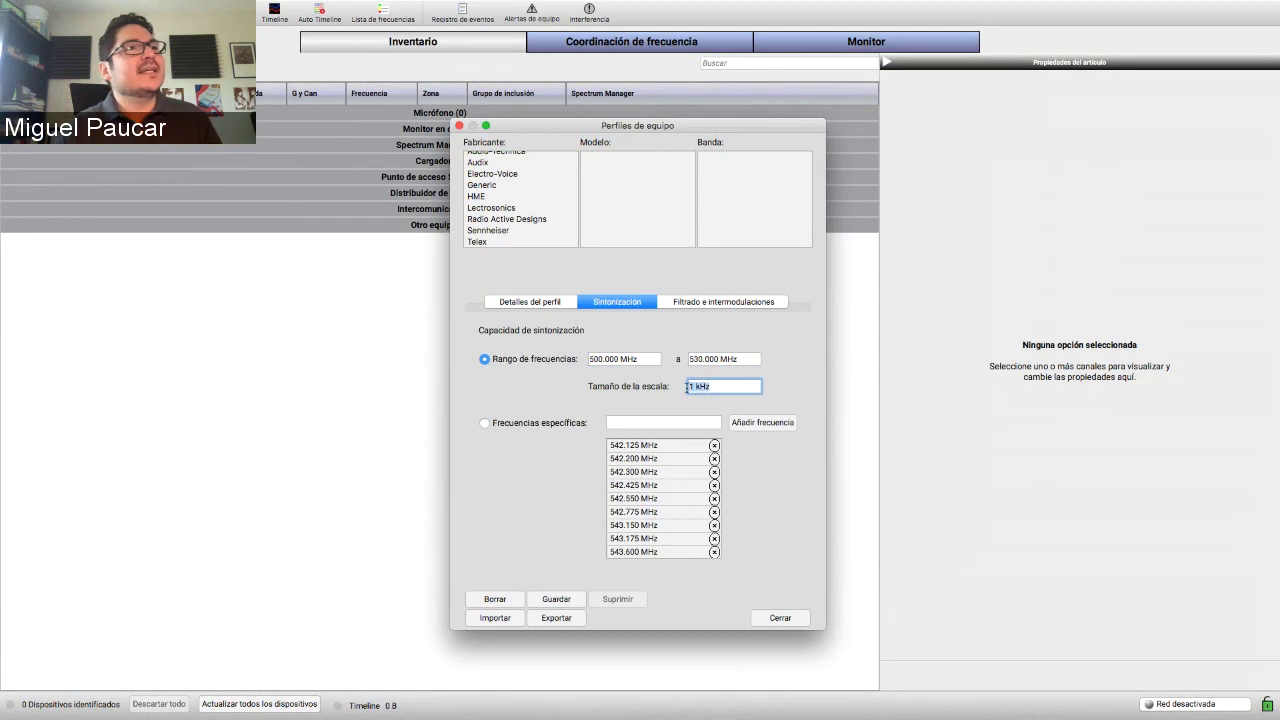
pyautogui.click(687, 391)
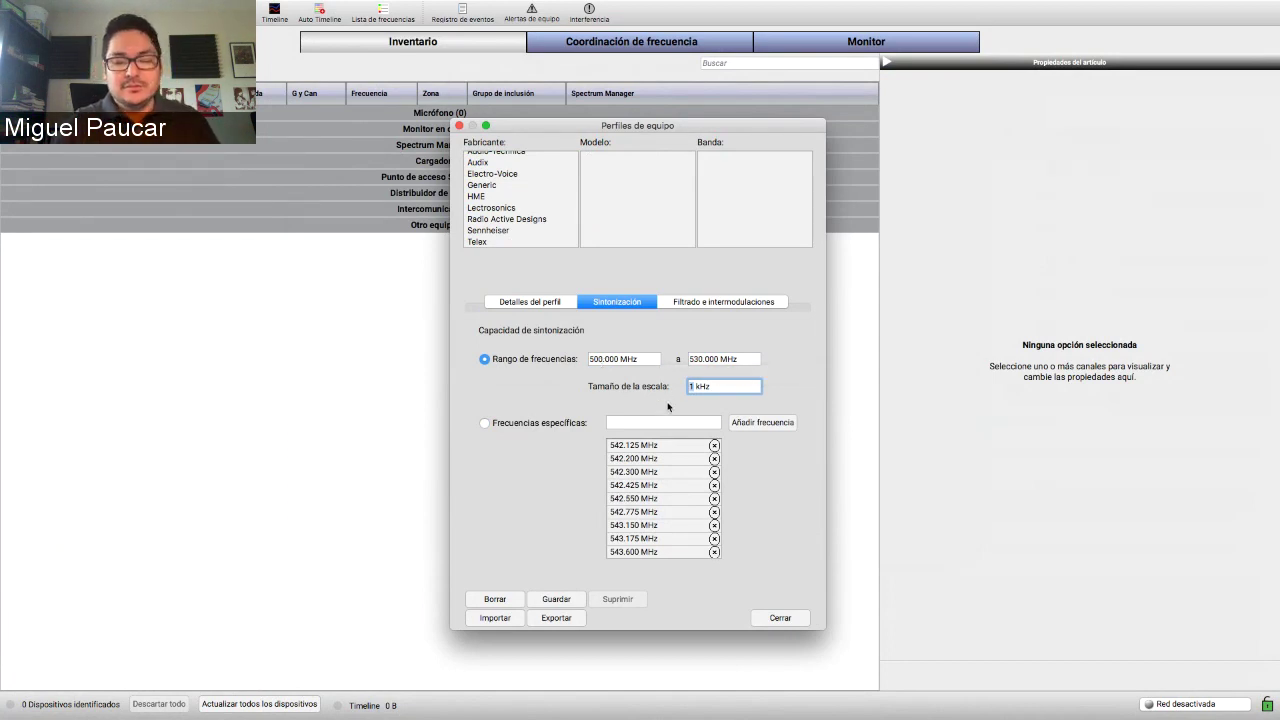
pyautogui.write('0')
pyautogui.press('BackSpace')
pyautogui.write('1')
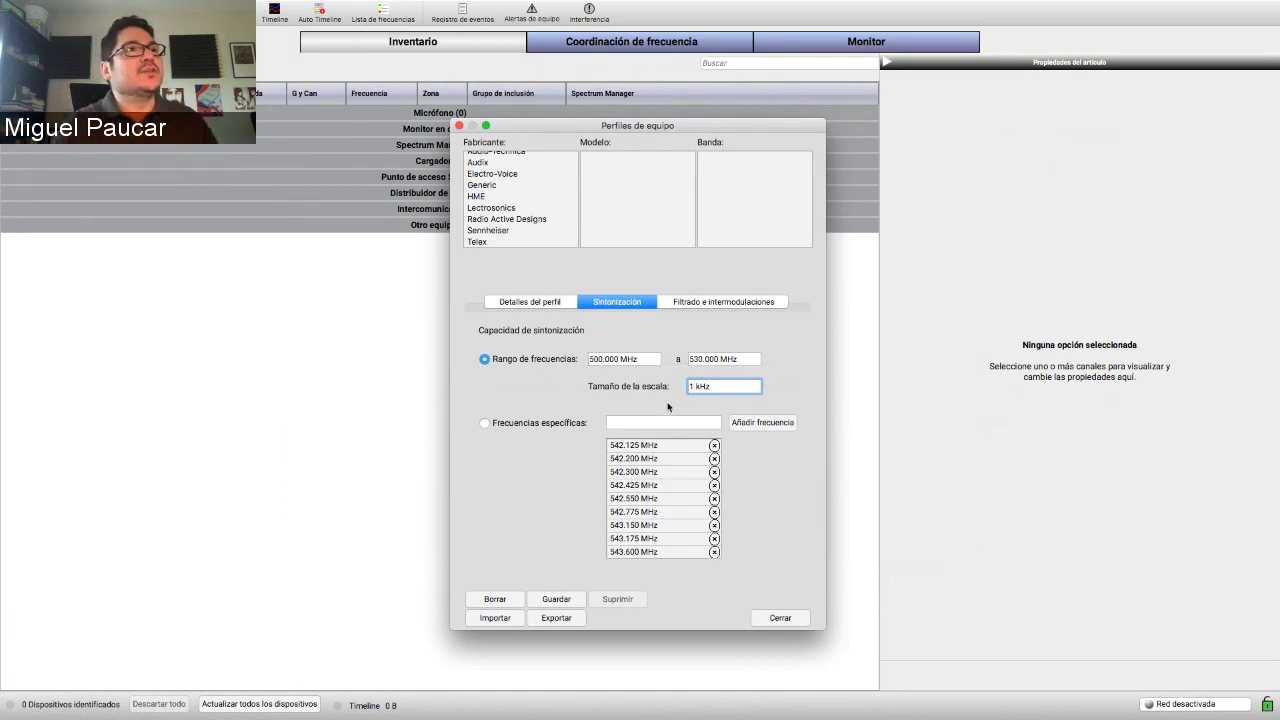
pyautogui.press('BackSpace')
pyautogui.write('25')
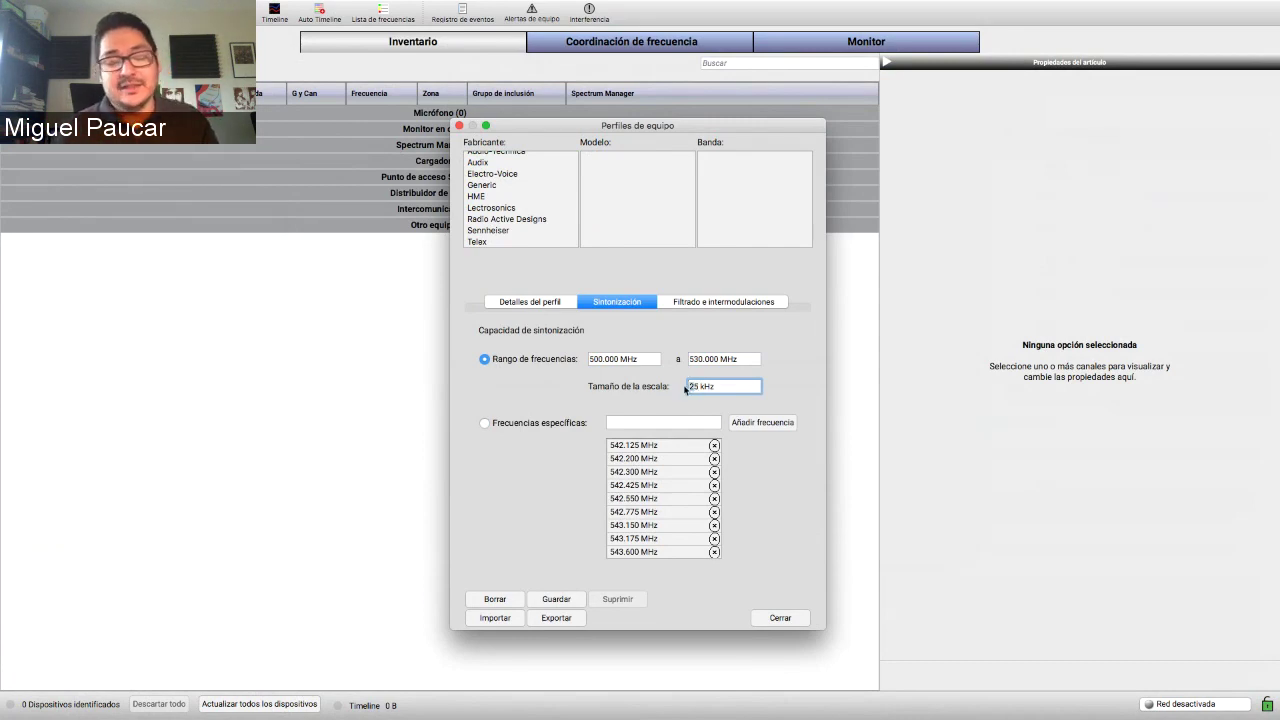
pyautogui.click(662, 401)
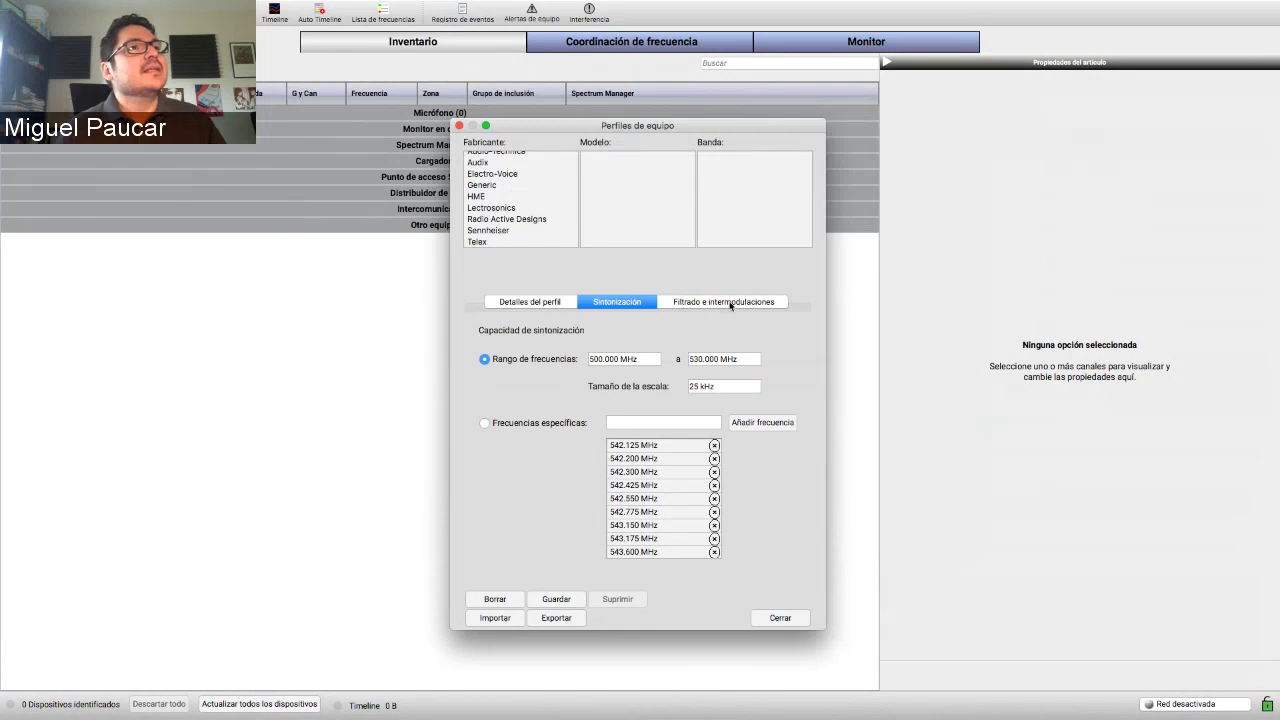
# - Display the profile's filtering and intermodulation settings, and switch to PowerPoint to show the "Intermodulación" slide
pyautogui.click(732, 302)
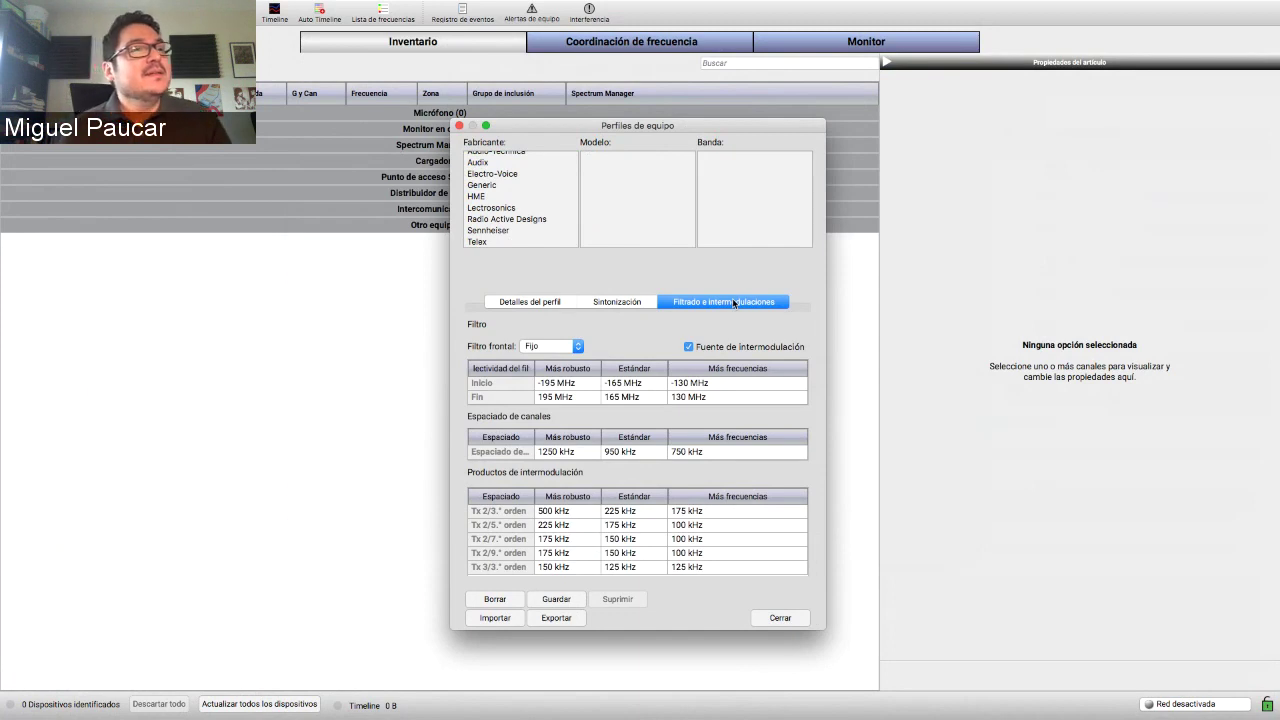
pyautogui.click(500, 703)
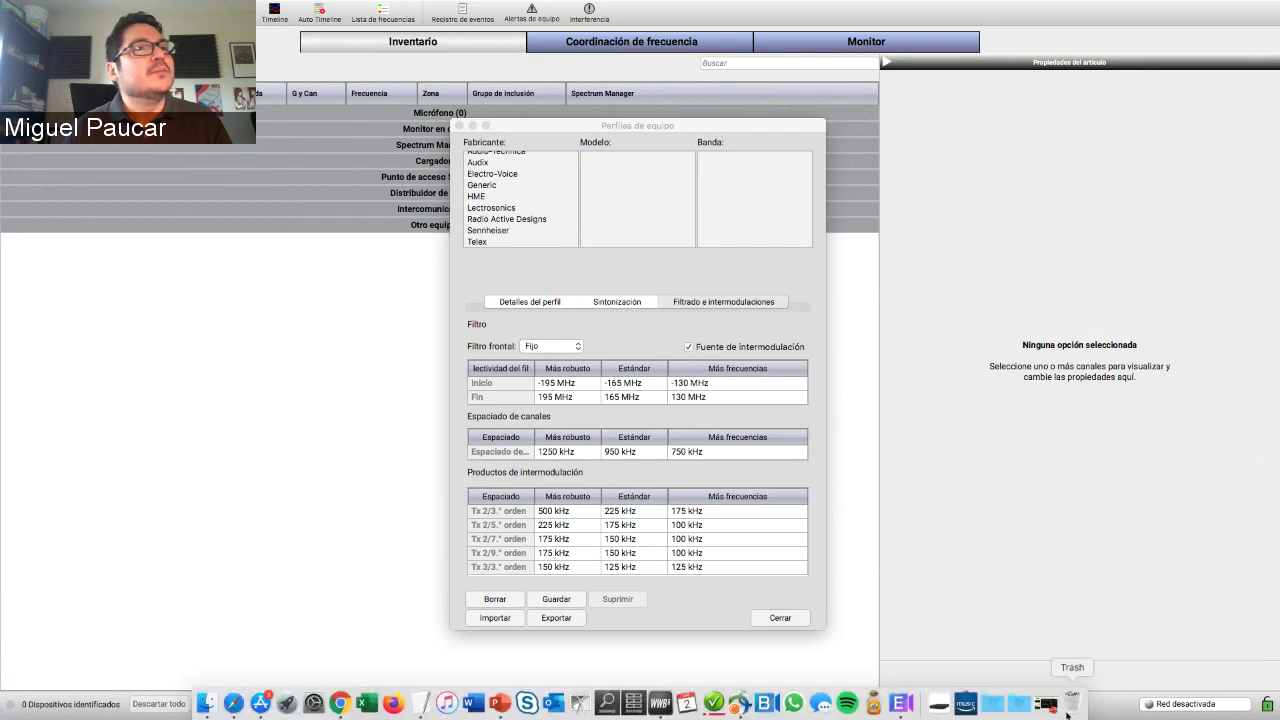
pyautogui.click(1056, 710)
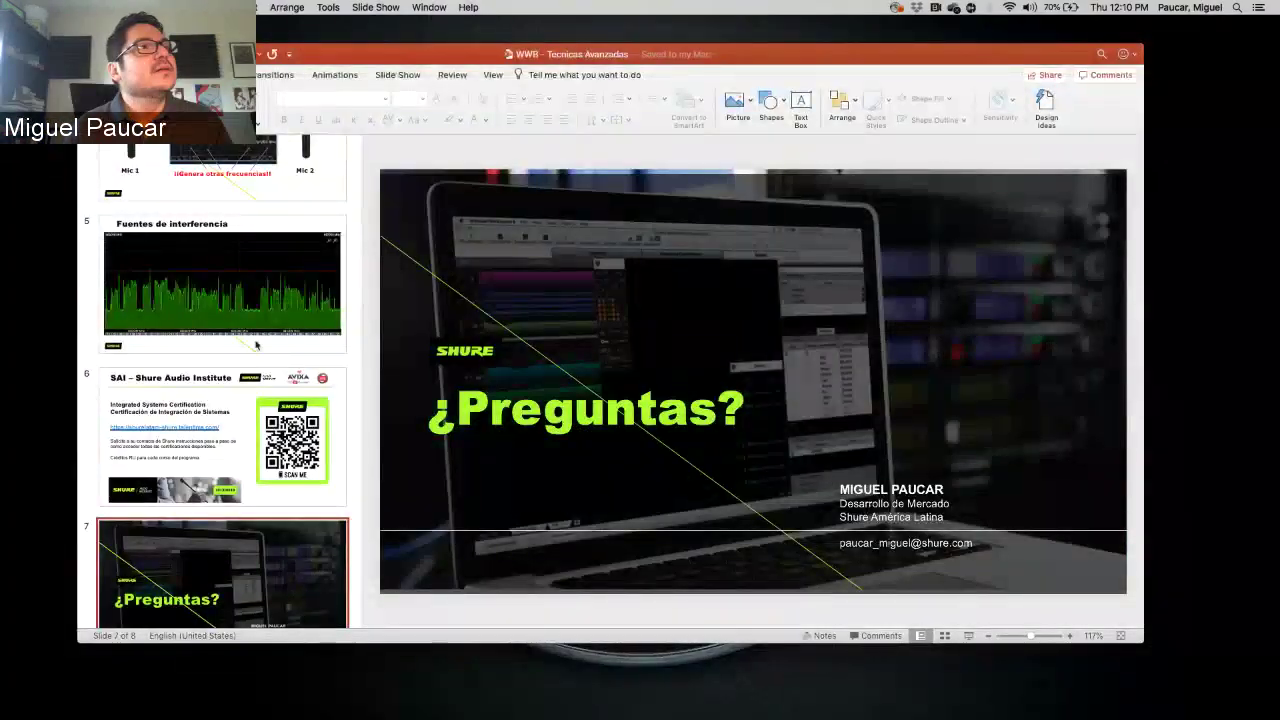
pyautogui.scroll(5, 256, 345)
pyautogui.click(245, 420)
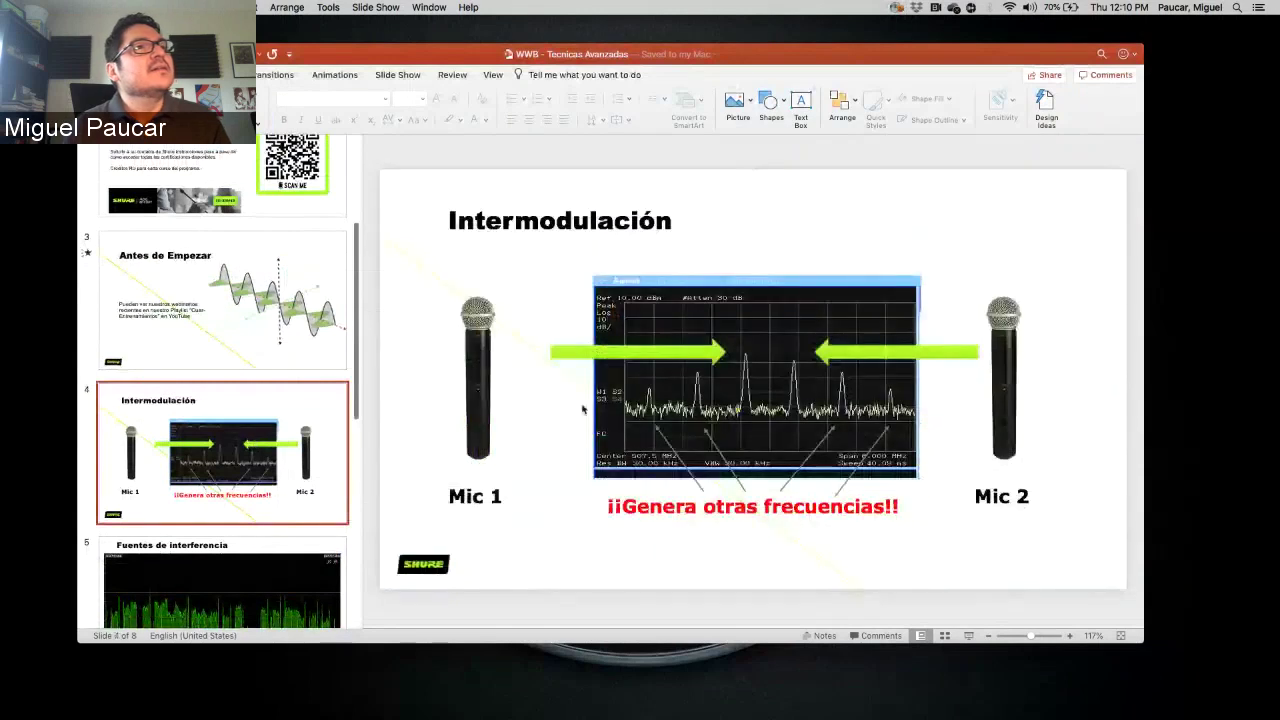
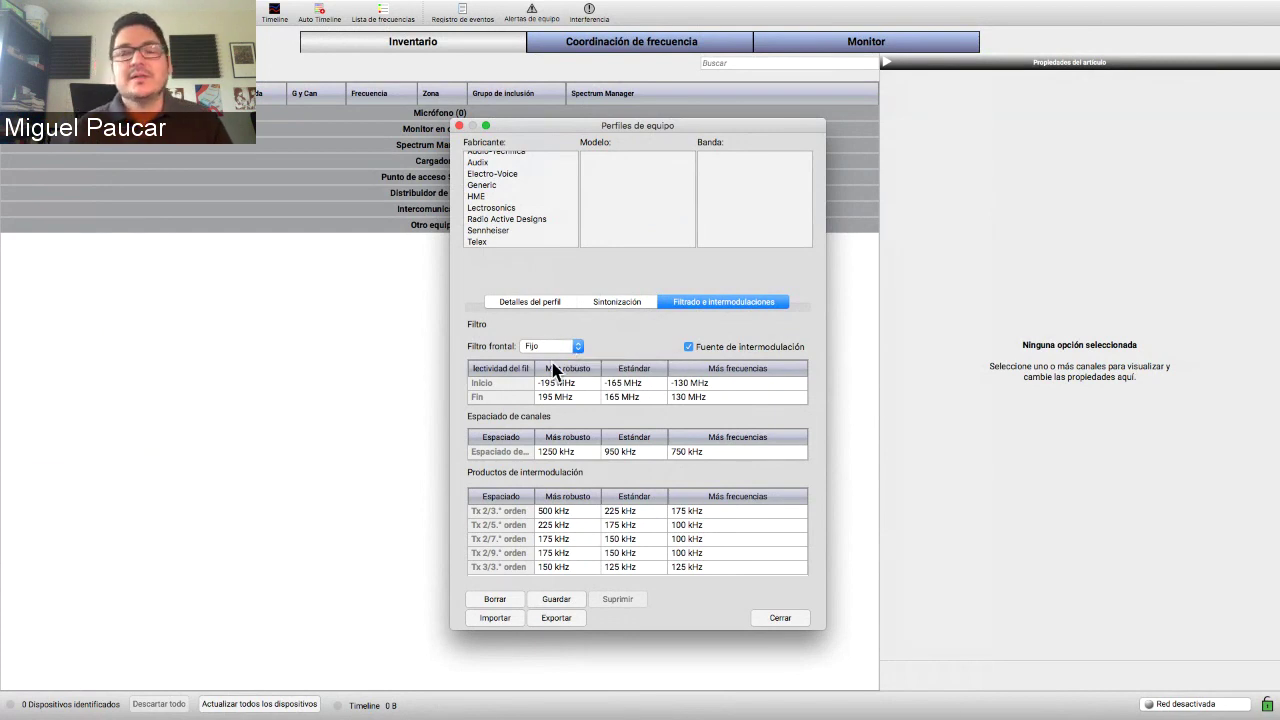
# - Set the profile's front-end filter type to Seguimiento
pyautogui.click(559, 348)
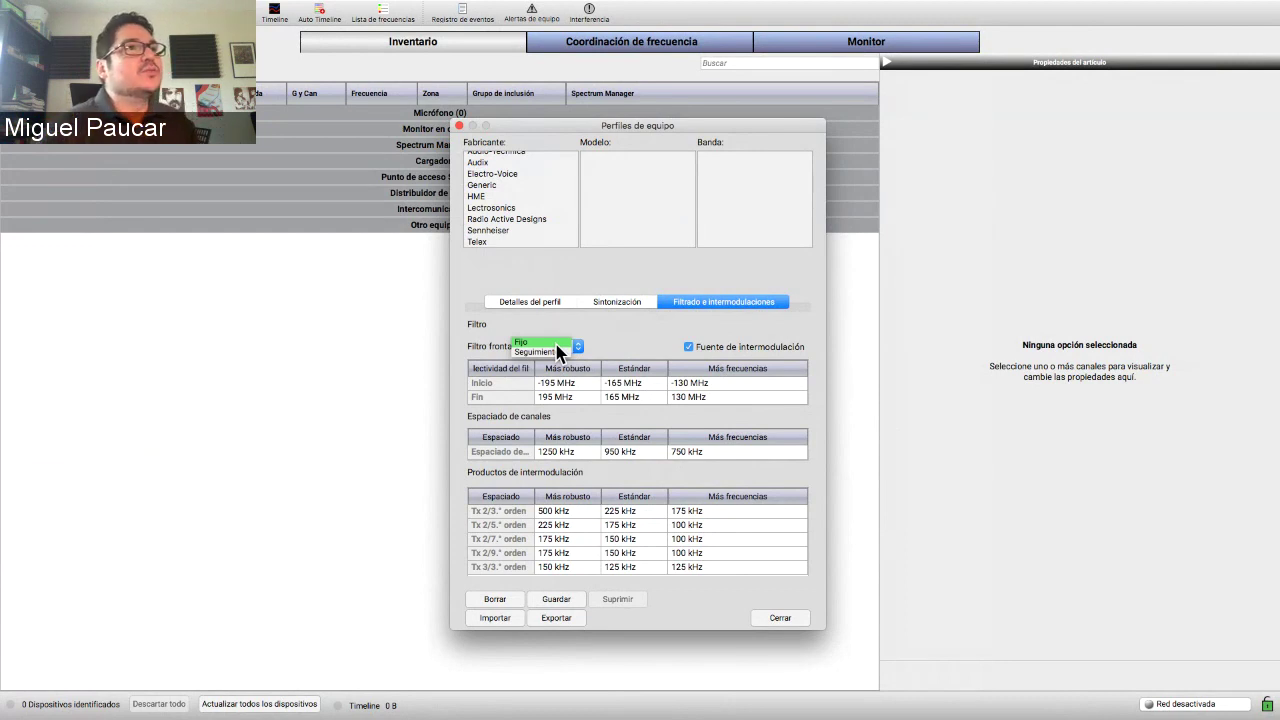
pyautogui.click(556, 352)
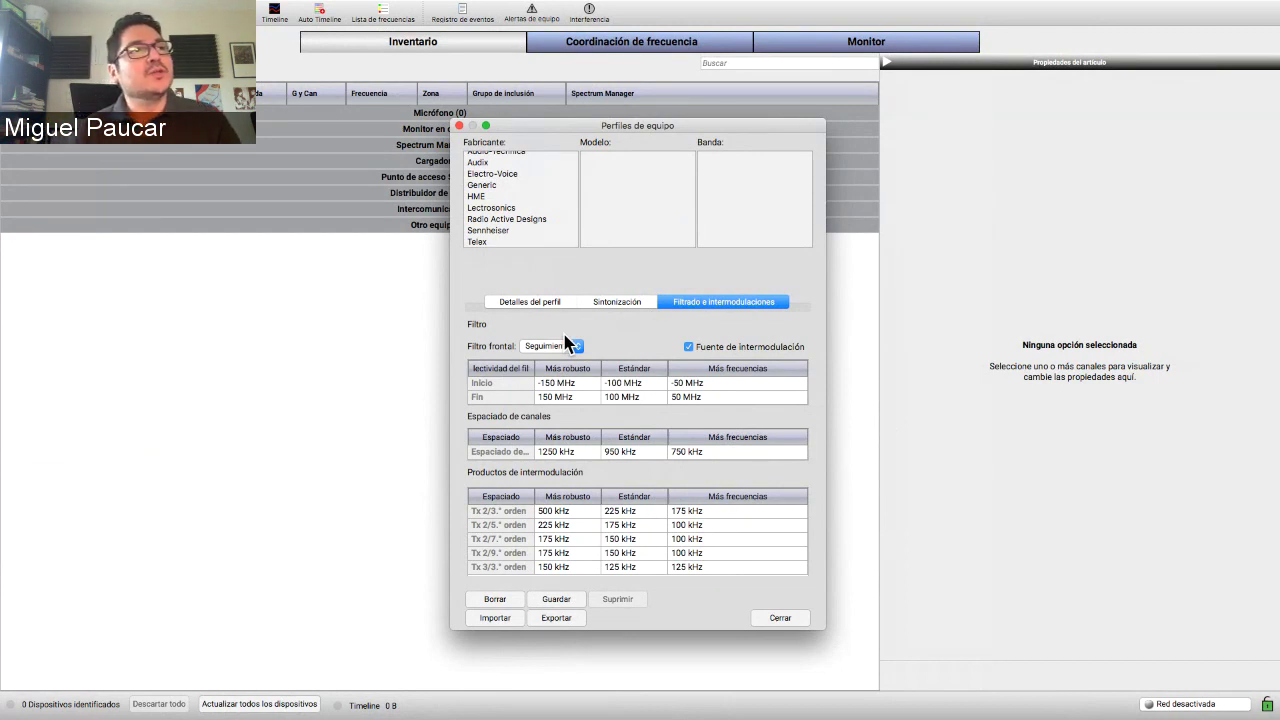
pyautogui.click(566, 345)
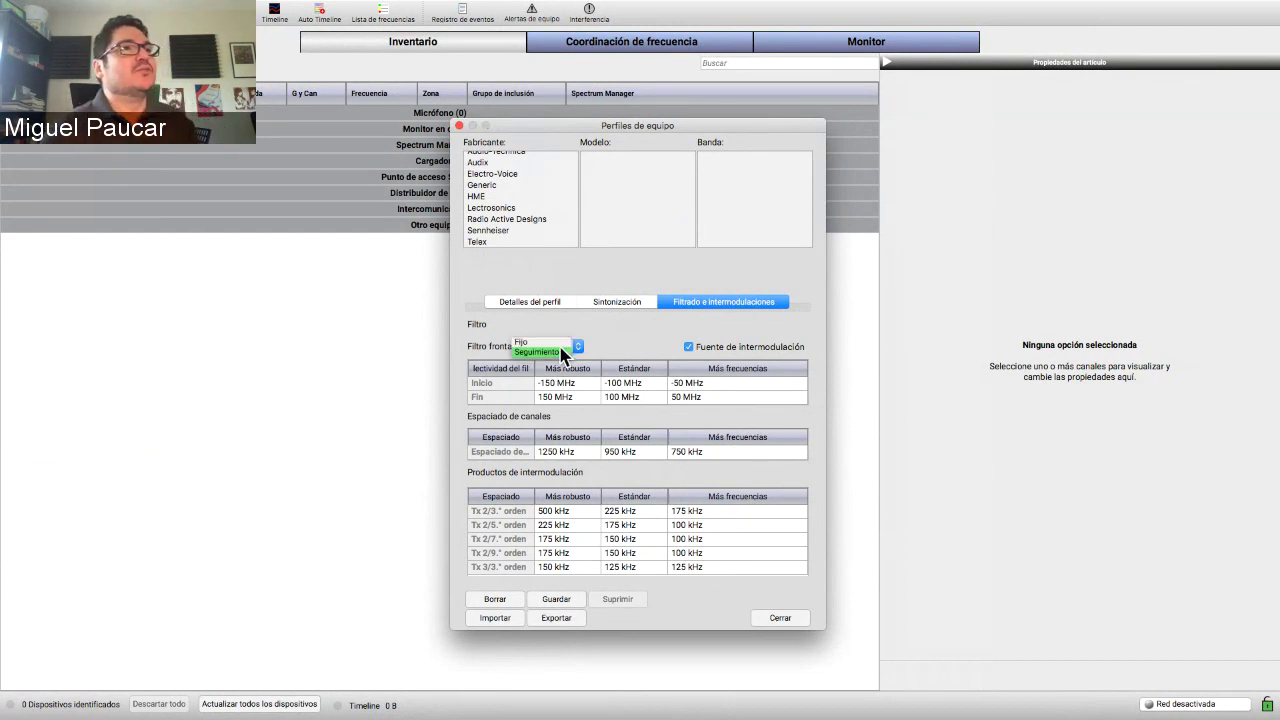
pyautogui.click(562, 352)
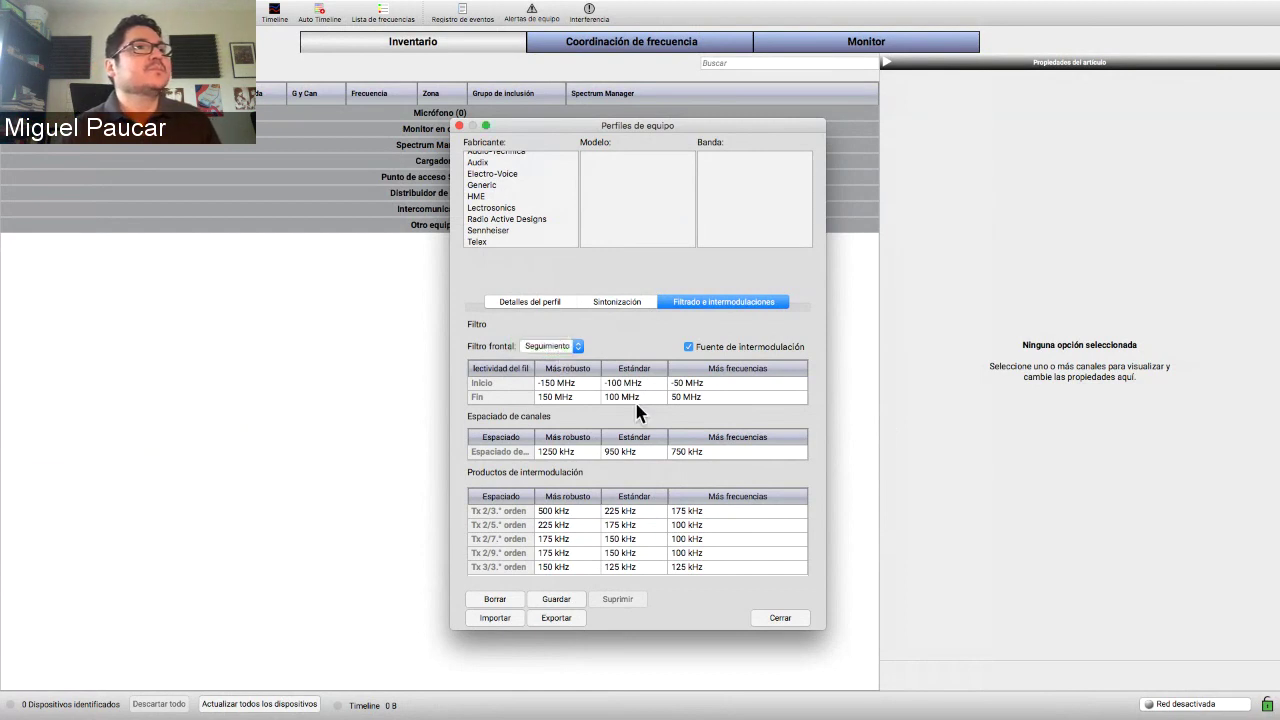
# - Widen the first column of the filter selectivity table to fit its full heading, leaving the start value unedited
pyautogui.doubleClick(586, 384)
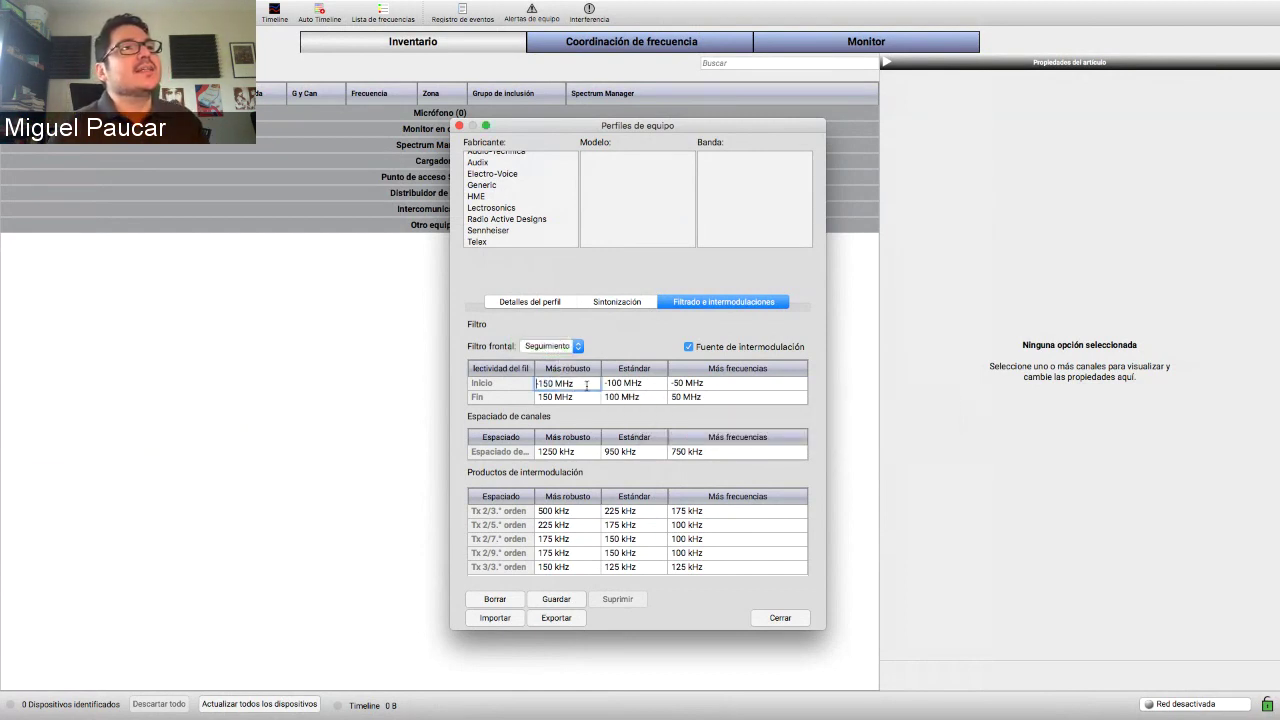
pyautogui.click(534, 366)
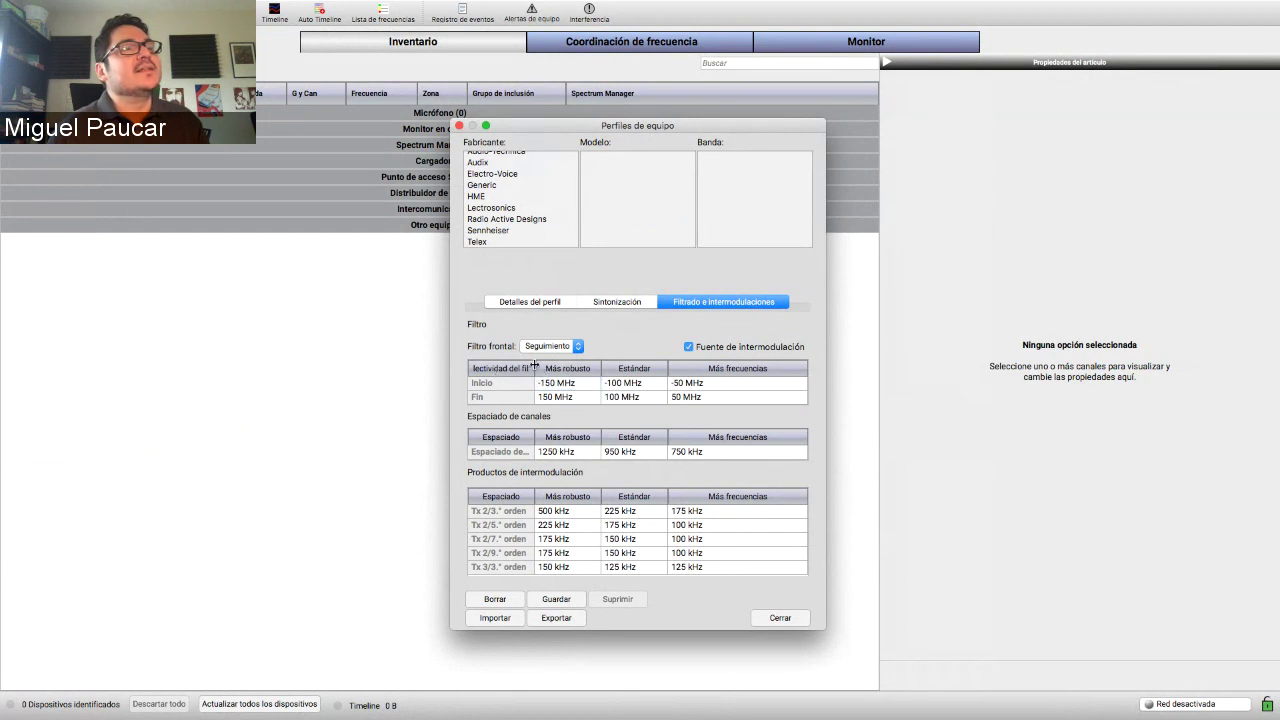
pyautogui.moveTo(534, 366); pyautogui.dragTo(559, 366)
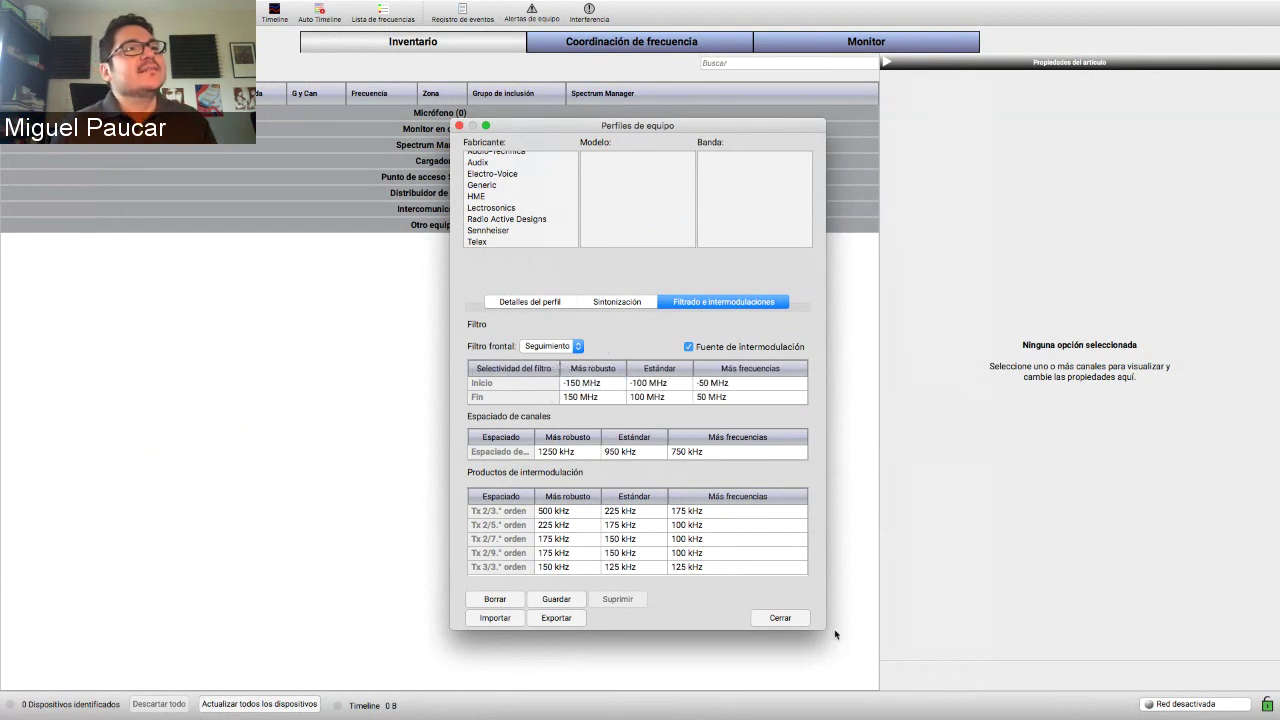
# - Widen the equipment profiles window and set the Más frecuencias filter selectivity to start at -25 MHz and end at 25 MHz
pyautogui.moveTo(829, 631); pyautogui.dragTo(948, 634)
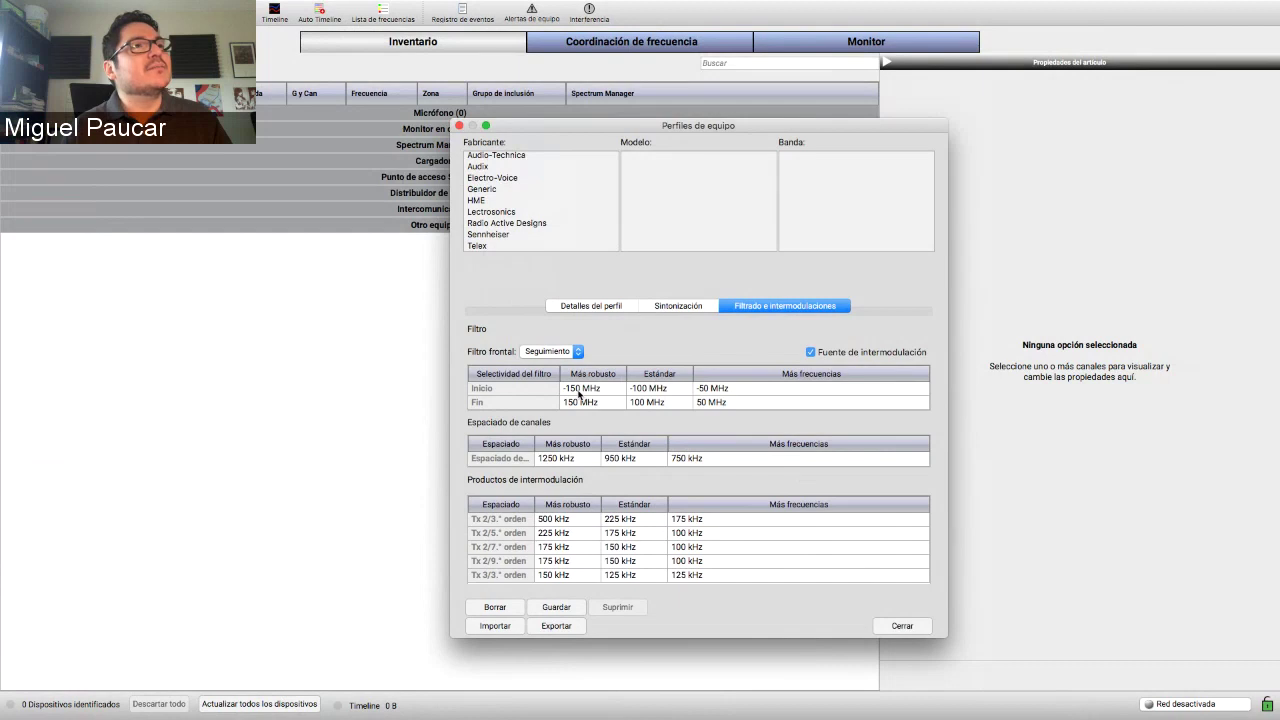
pyautogui.doubleClick(695, 389)
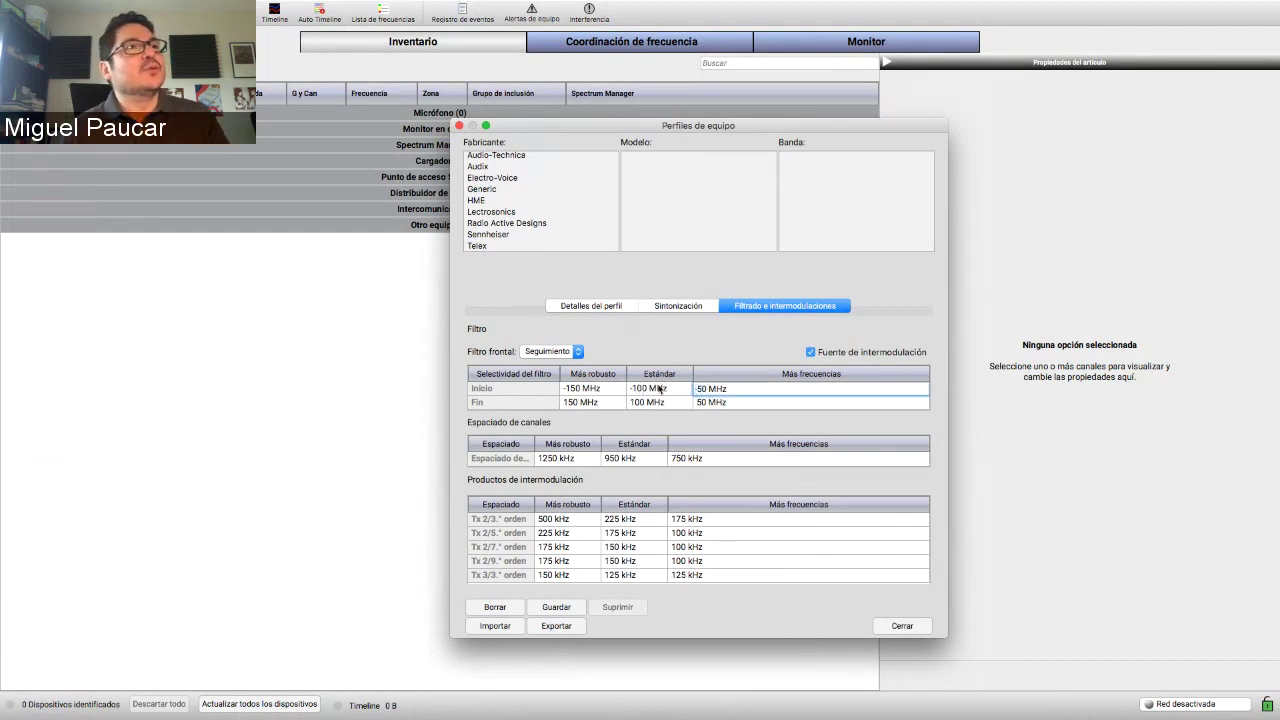
pyautogui.doubleClick(648, 387)
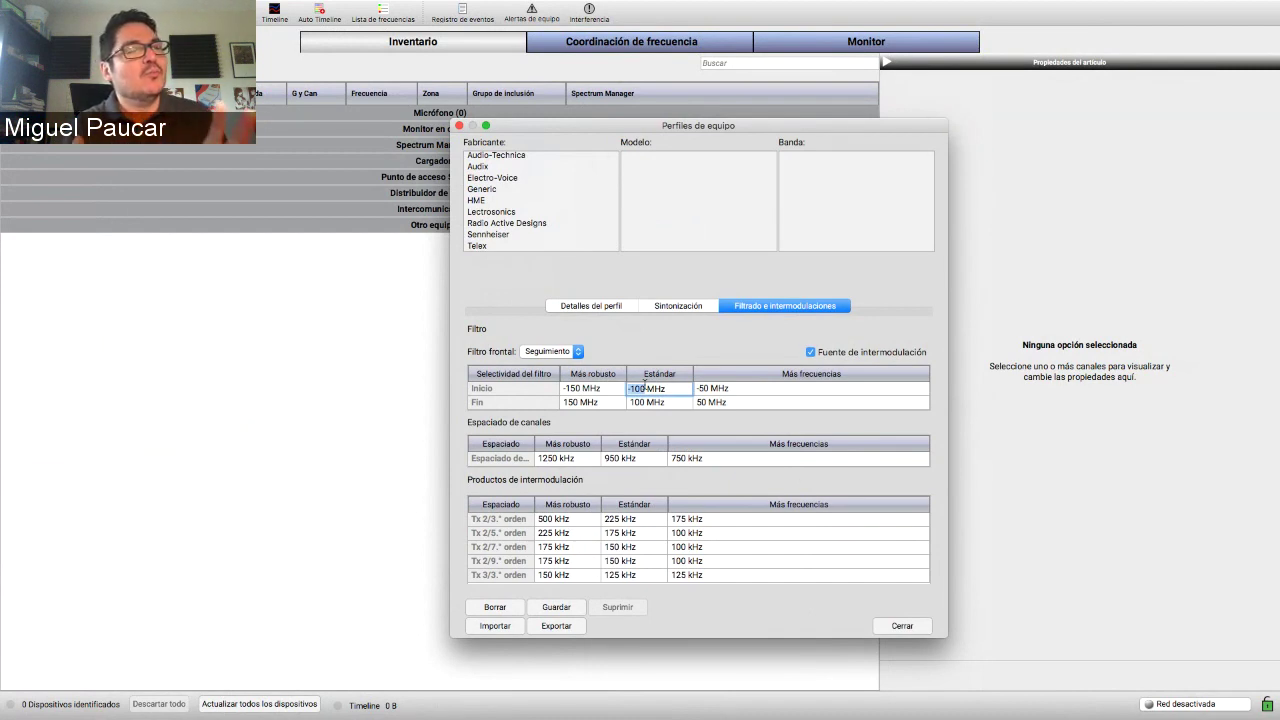
pyautogui.click(697, 388)
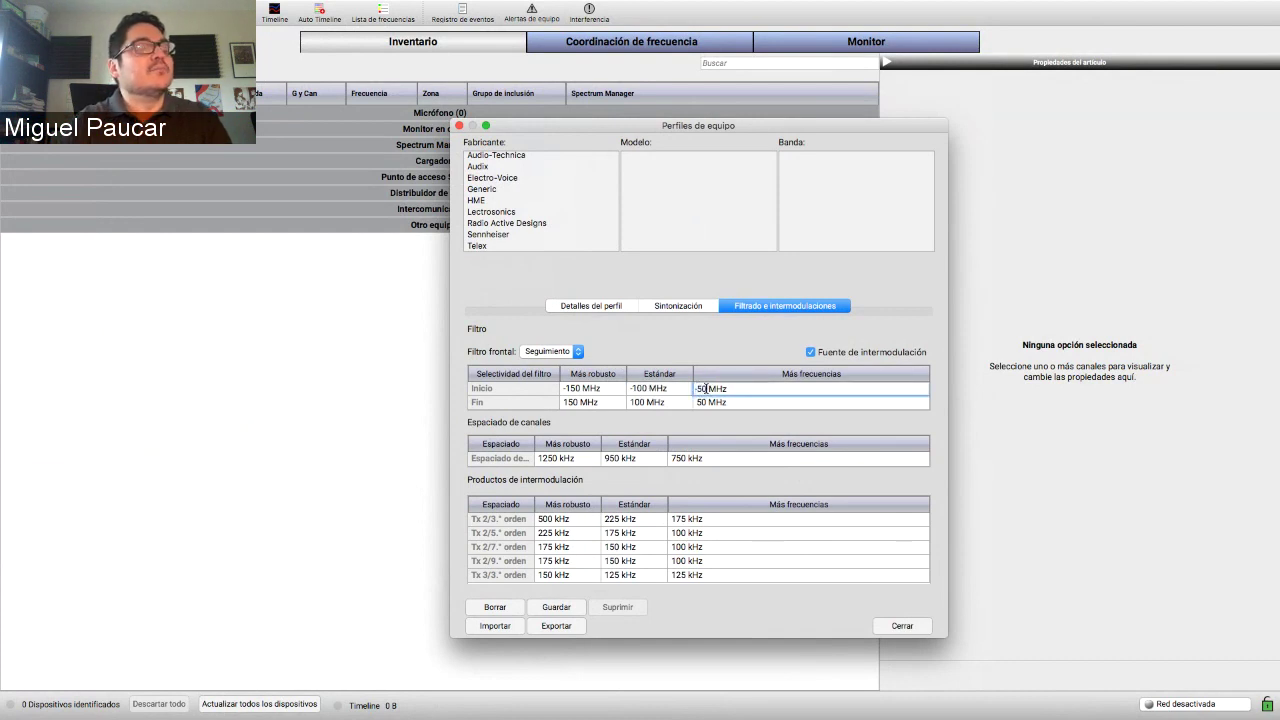
pyautogui.press('BackSpace')
pyautogui.press('BackSpace')
pyautogui.write('25')
pyautogui.press('Return')
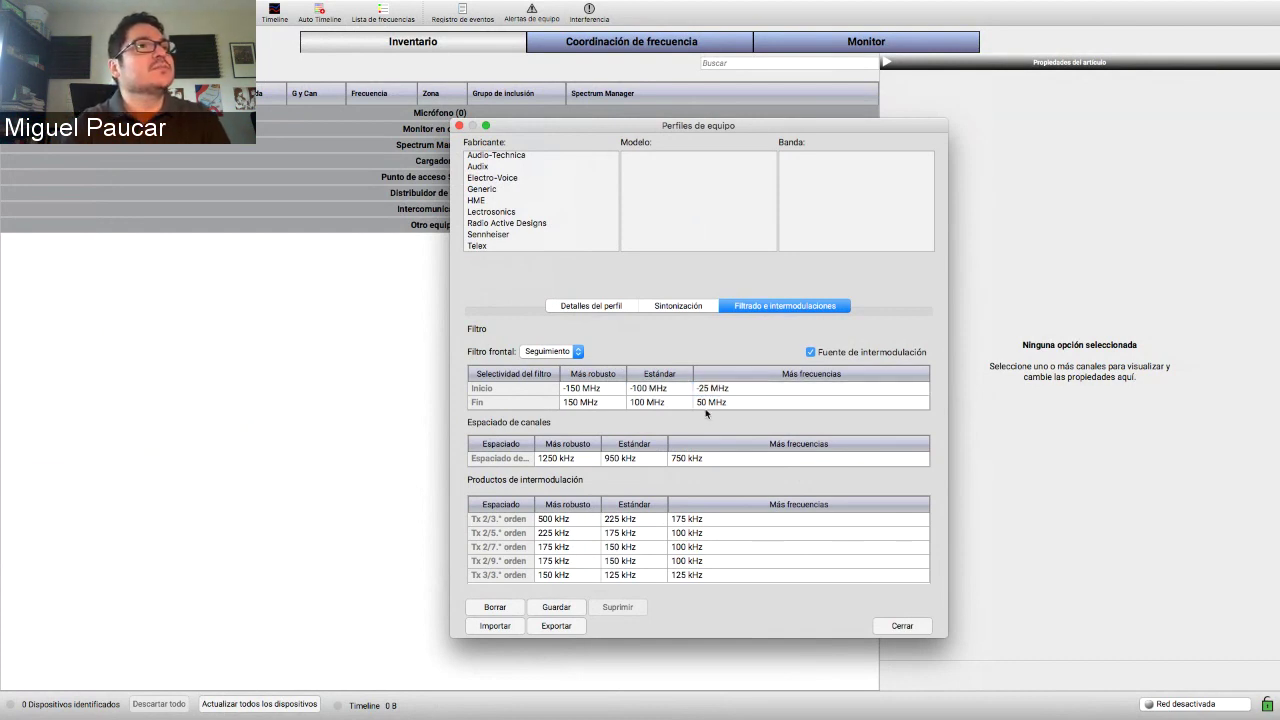
pyautogui.click(700, 403)
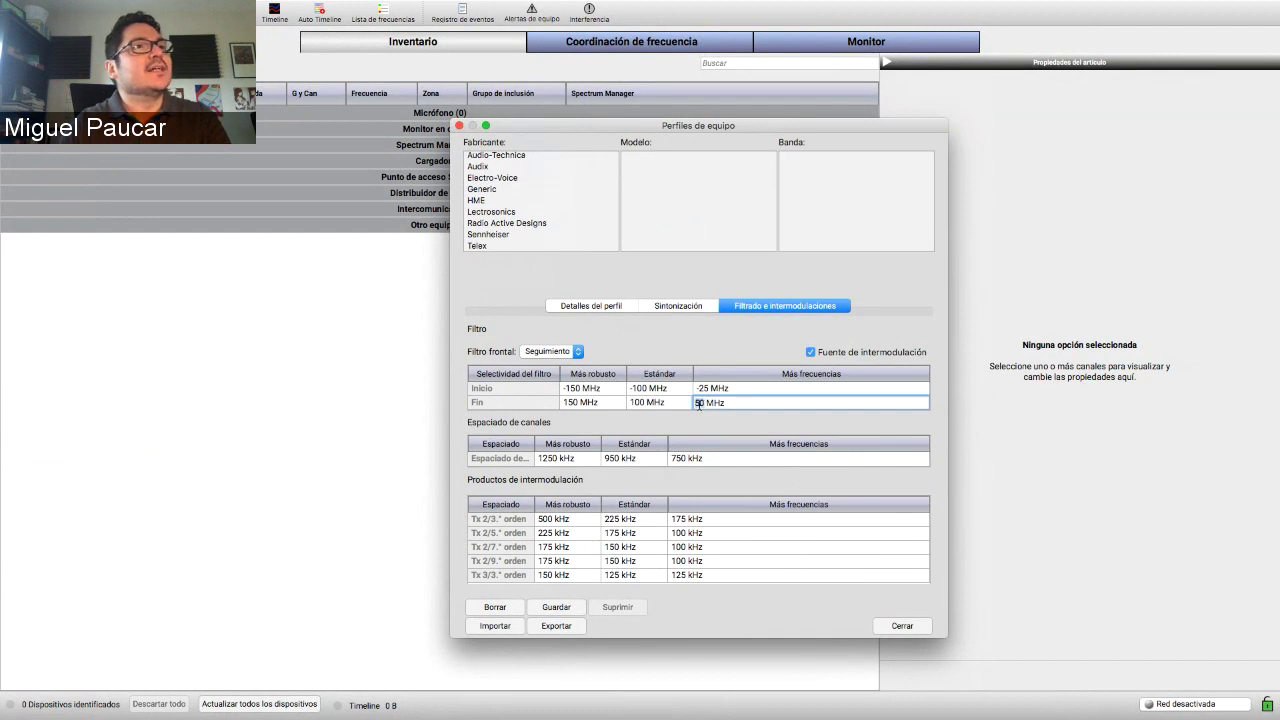
pyautogui.doubleClick(699, 403)
pyautogui.write('25')
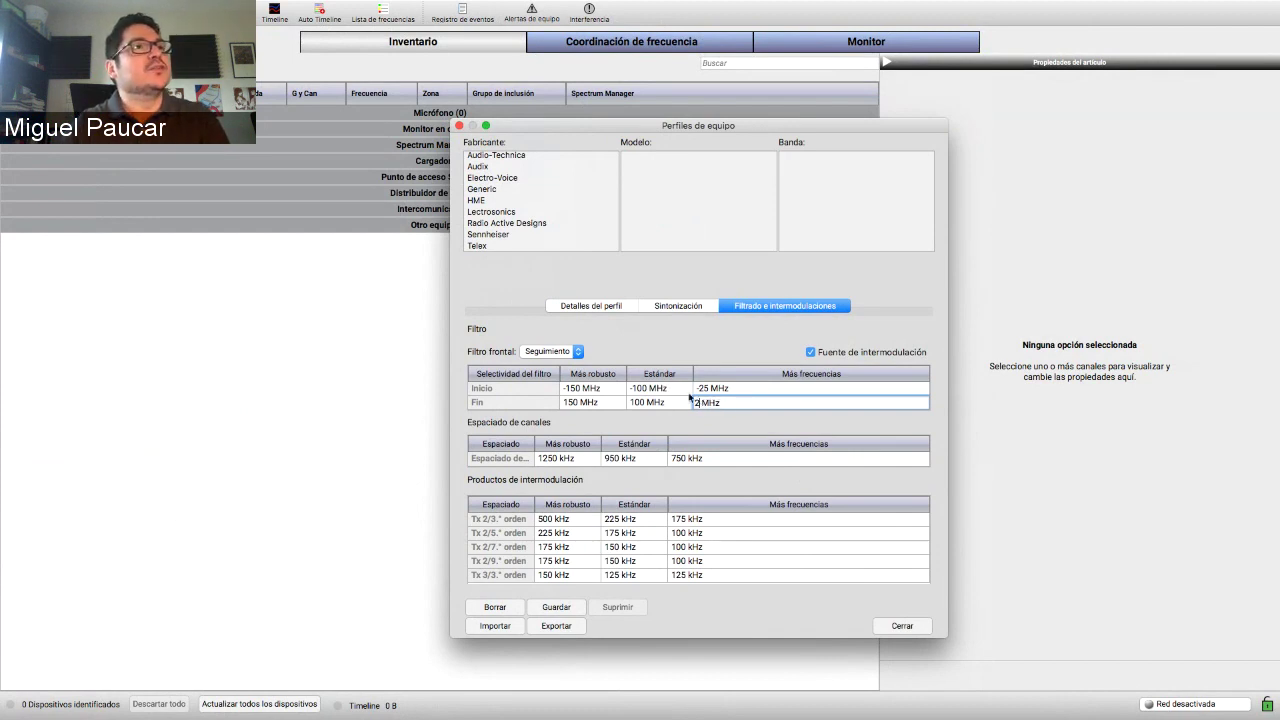
# - Set the Estándar filter selectivity to start at -50 MHz and end at 50 MHz
pyautogui.click(643, 388)
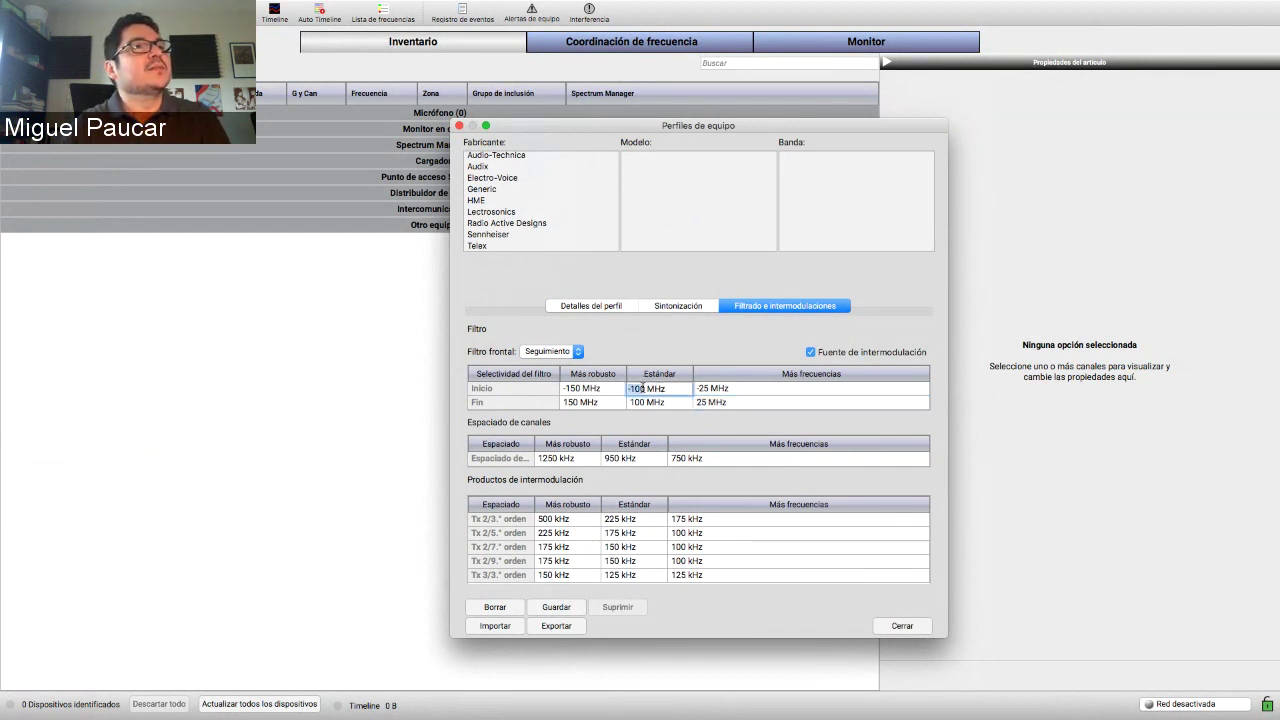
pyautogui.click(643, 388)
pyautogui.doubleClick(643, 388)
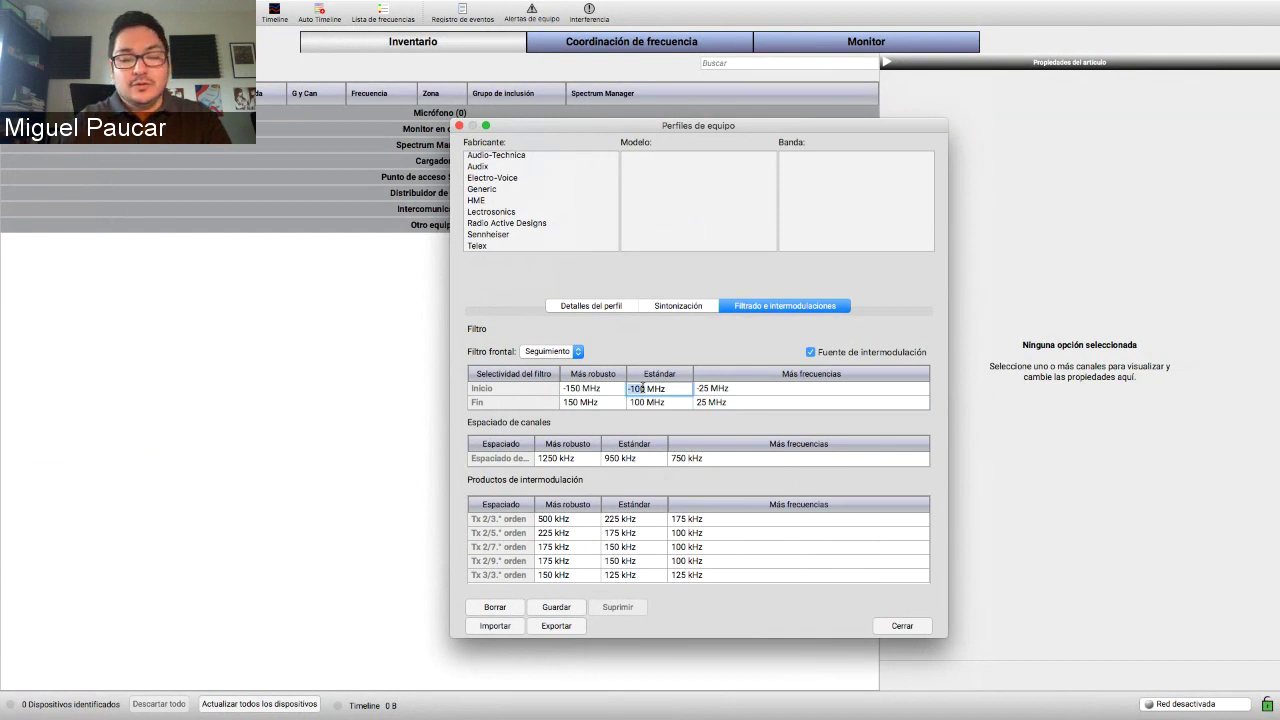
pyautogui.press('BackSpace')
pyautogui.write('50')
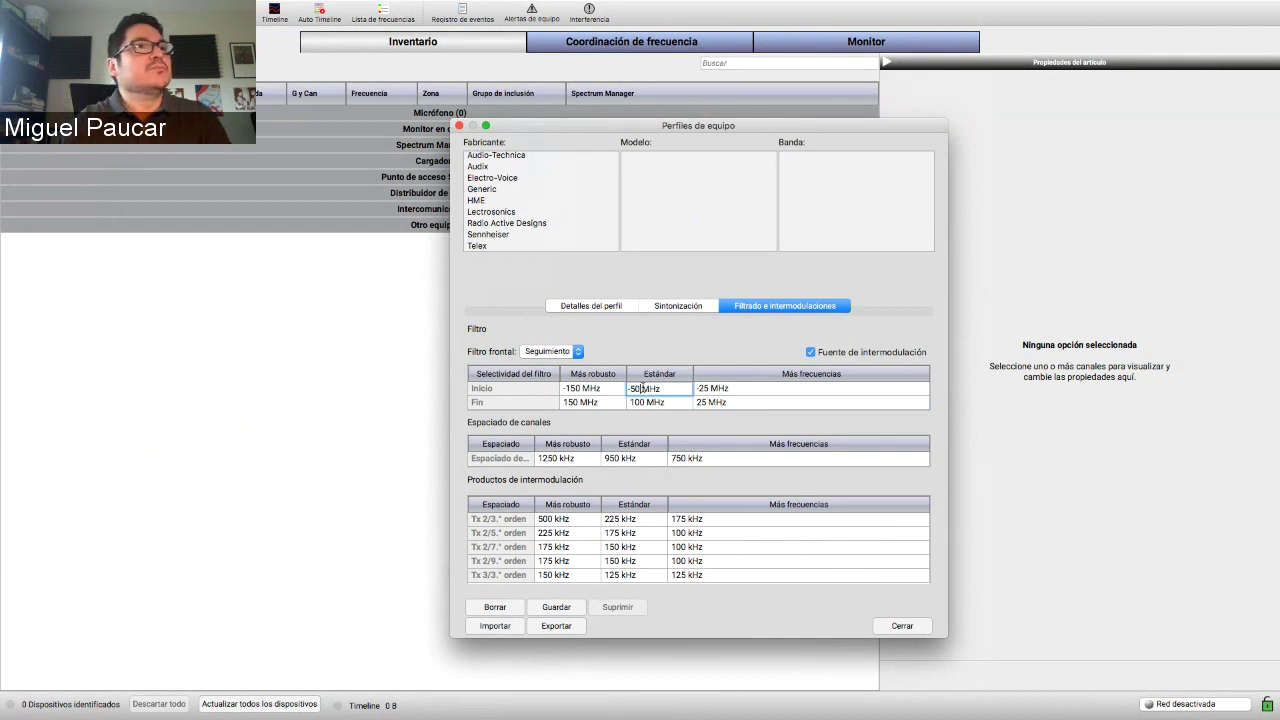
pyautogui.doubleClick(633, 403)
pyautogui.write('50')
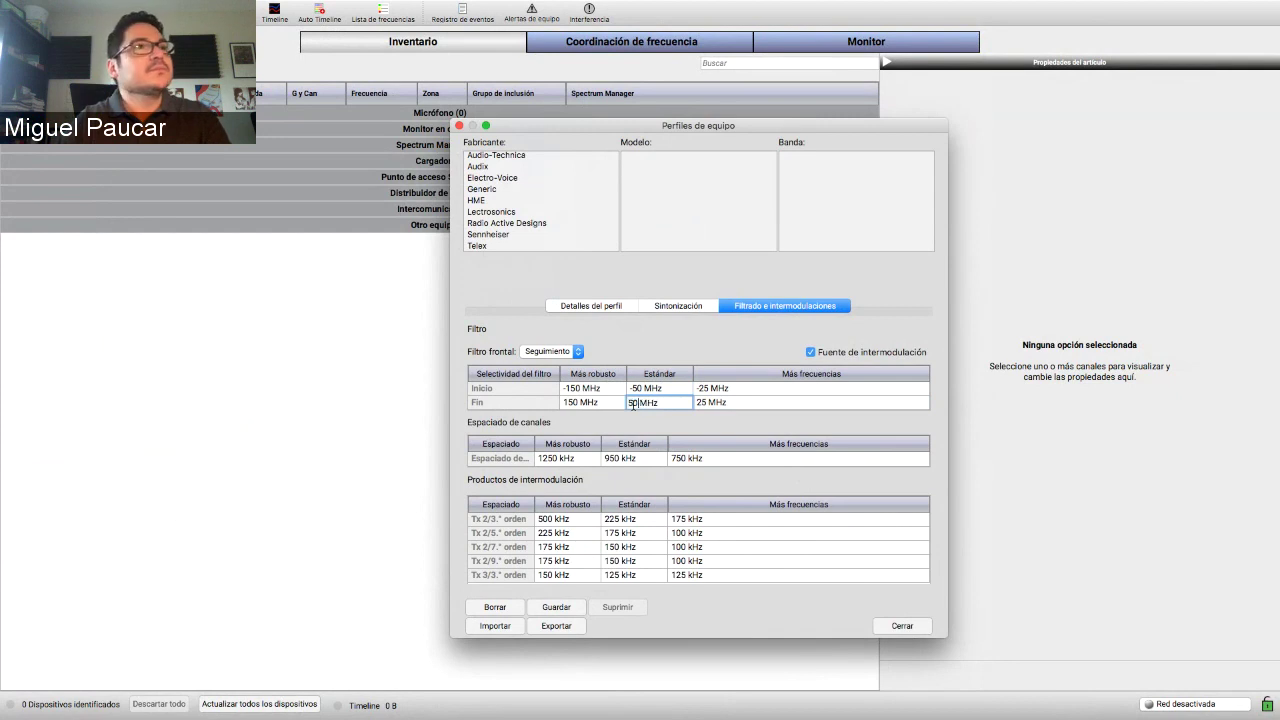
# - Set the Más robusto filter selectivity to start at -100 MHz and end at 100 MHz
pyautogui.doubleClick(577, 388)
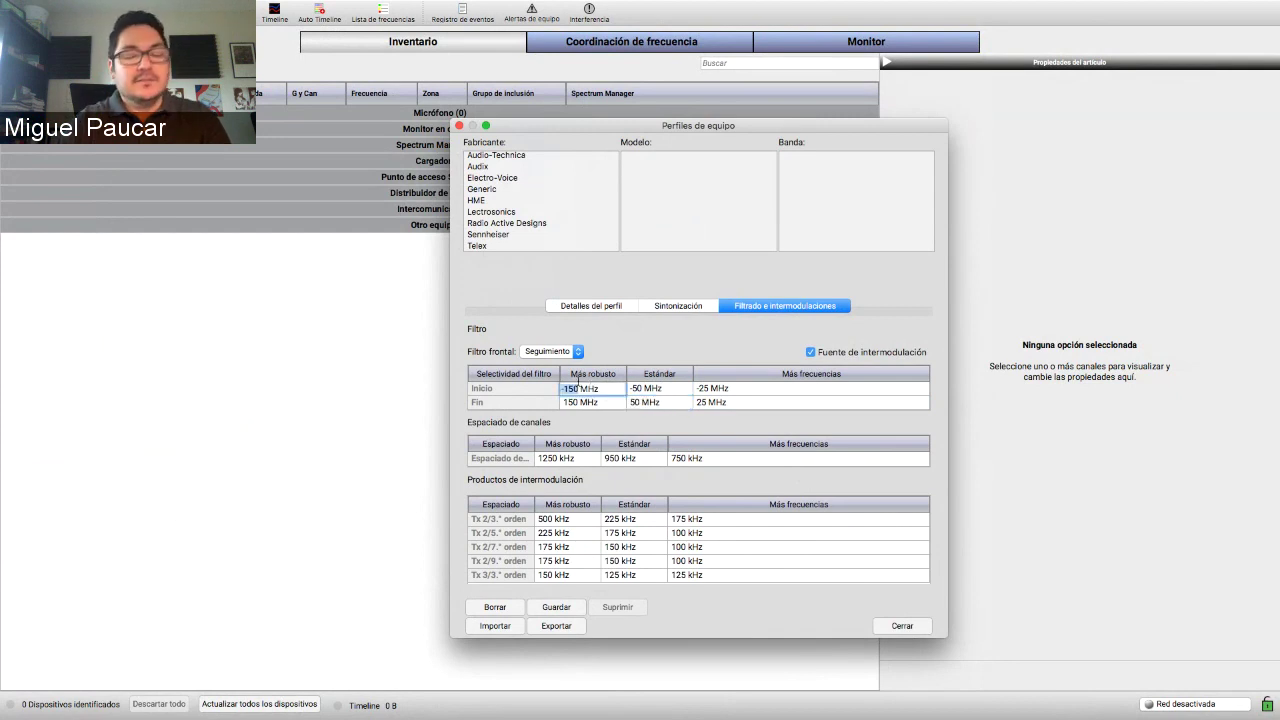
pyautogui.write('-100')
pyautogui.press('Return')
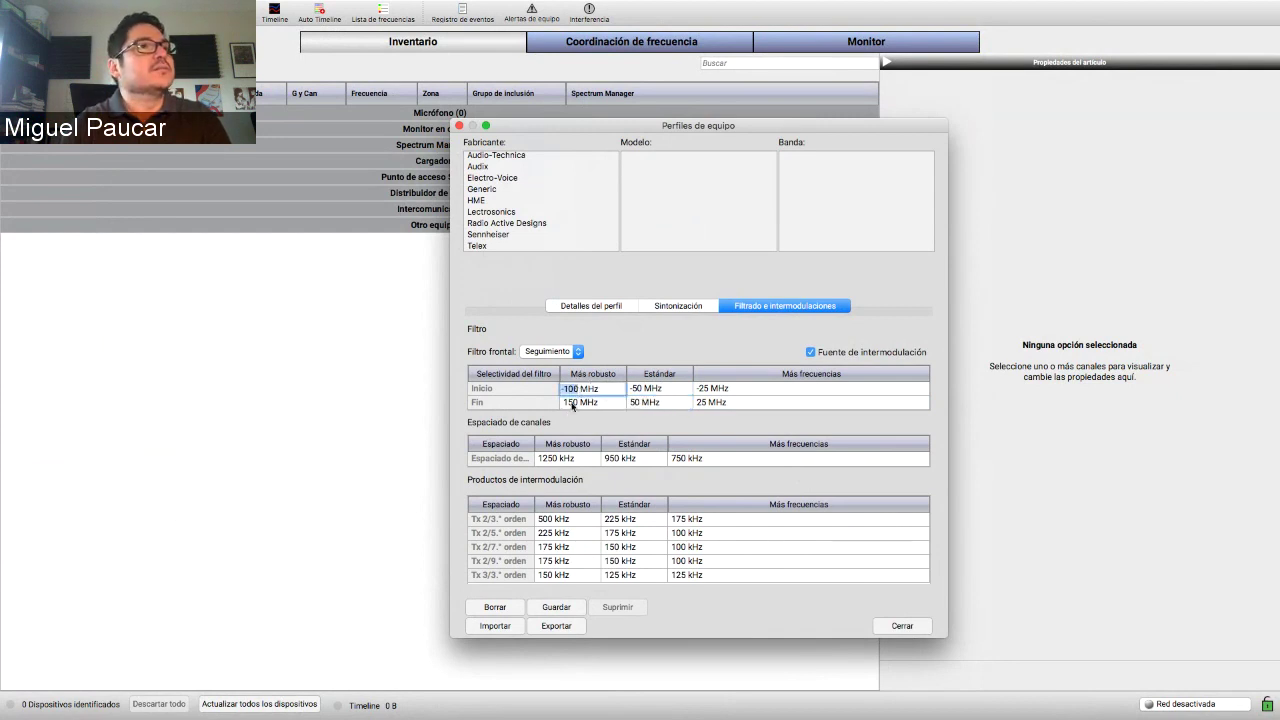
pyautogui.doubleClick(572, 403)
pyautogui.write('100')
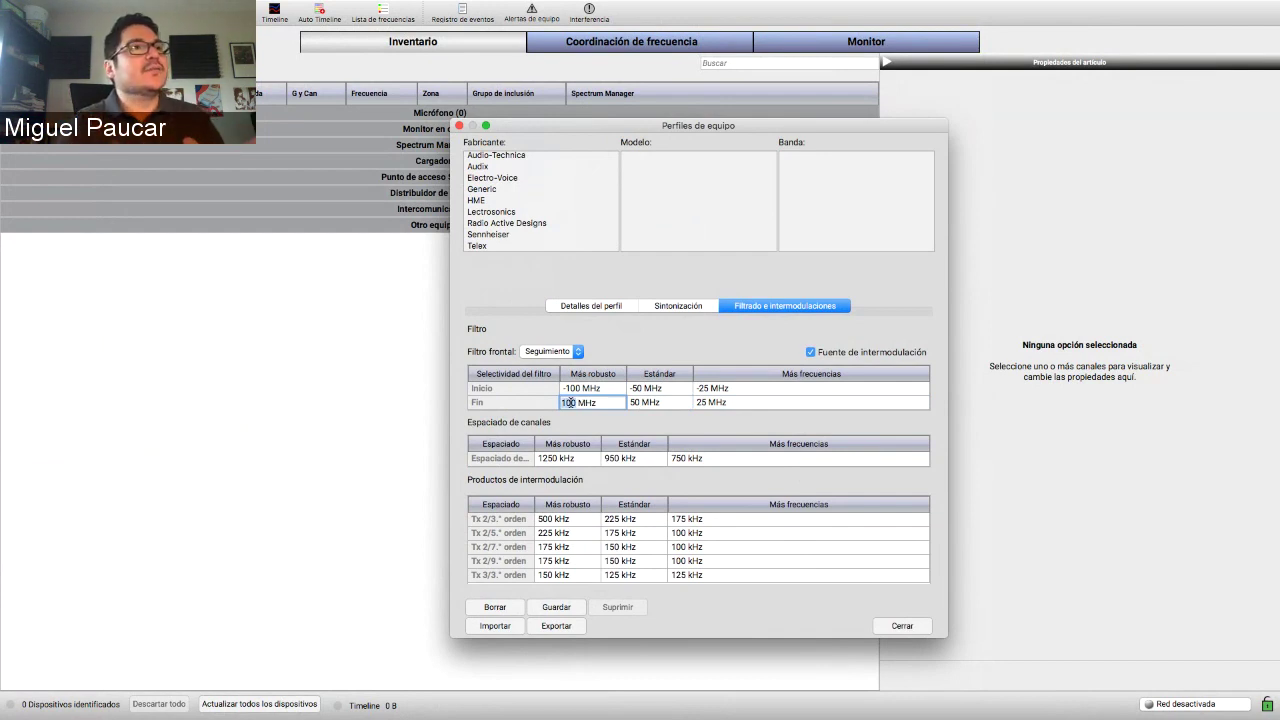
# - Set the Más robusto filter selectivity to start at -75 MHz and end at 75 MHz
pyautogui.doubleClick(571, 388)
pyautogui.write('-75')
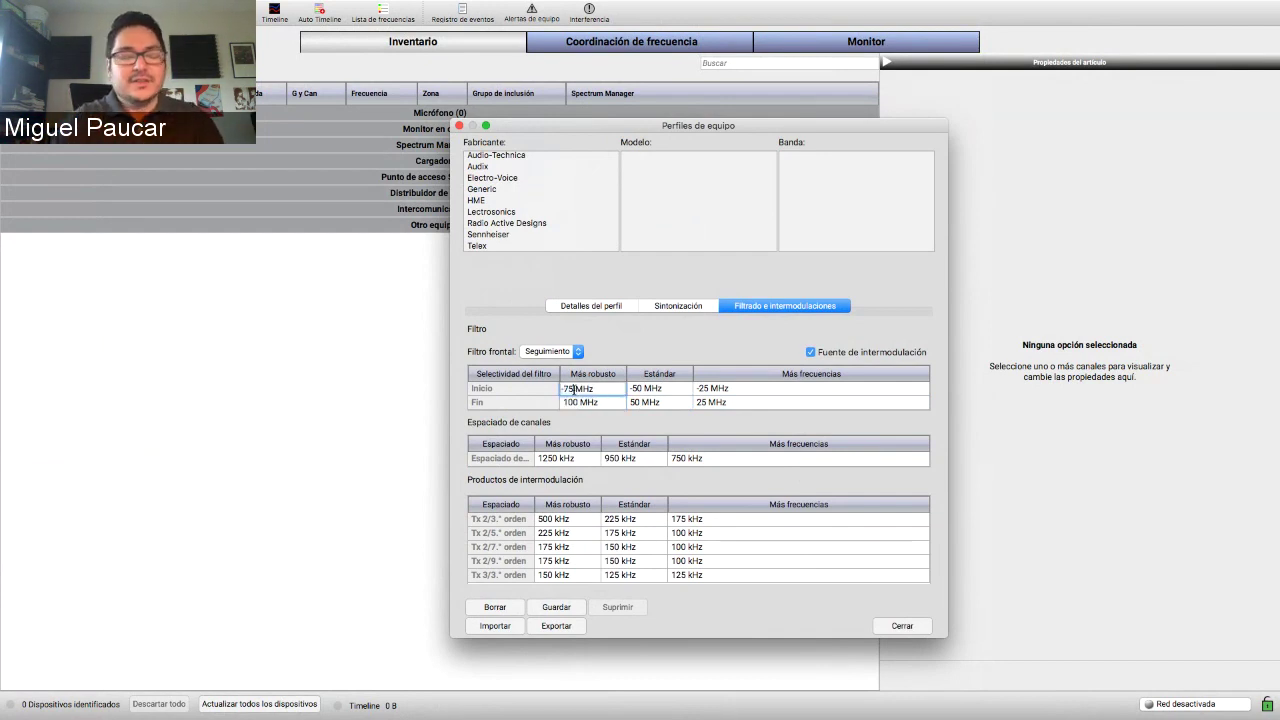
pyautogui.doubleClick(563, 403)
pyautogui.write('75')
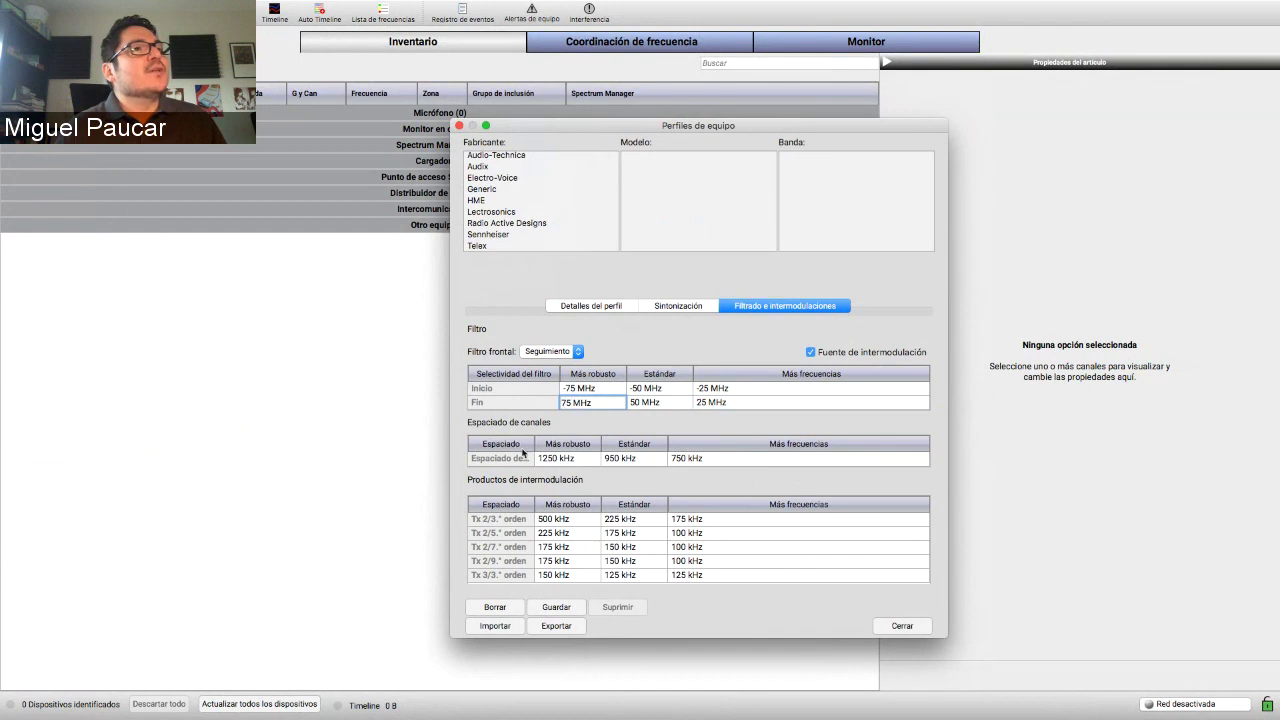
# - Set the channel spacing to 200 kHz for Más frecuencias, 400 kHz for Estándar and 600 kHz for Más robusto
pyautogui.doubleClick(684, 463)
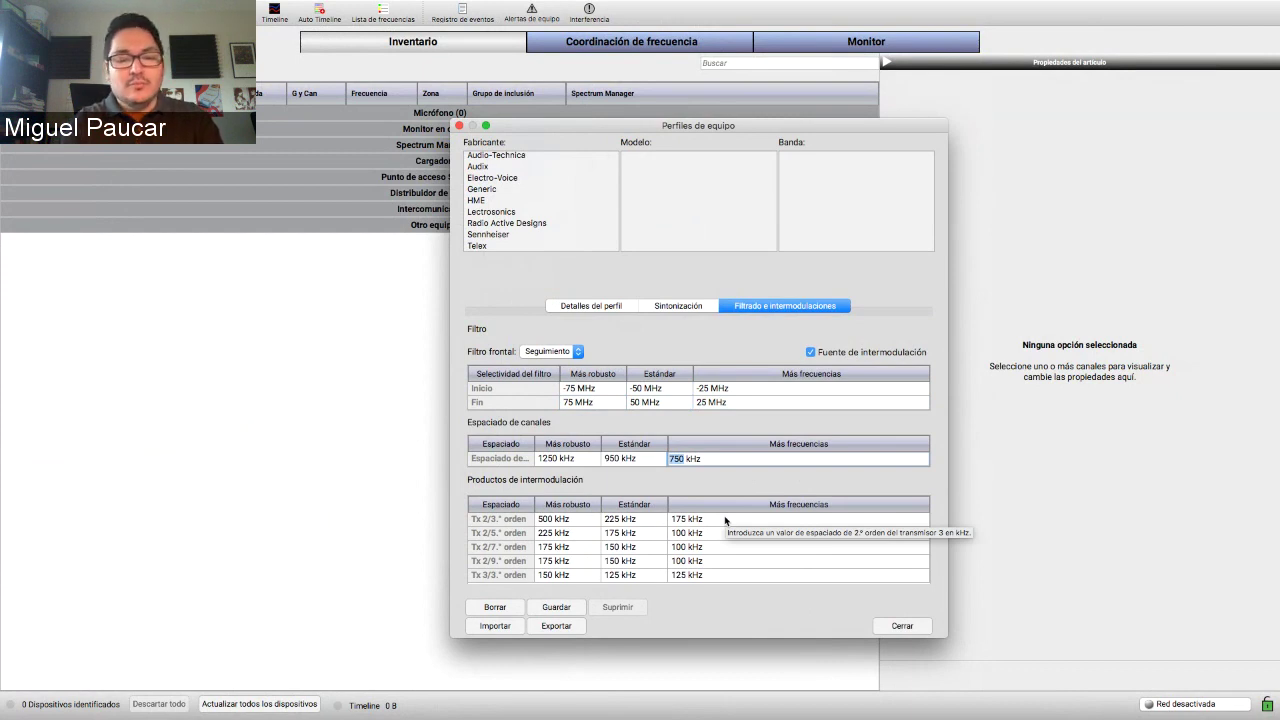
pyautogui.write('200')
pyautogui.doubleClick(607, 462)
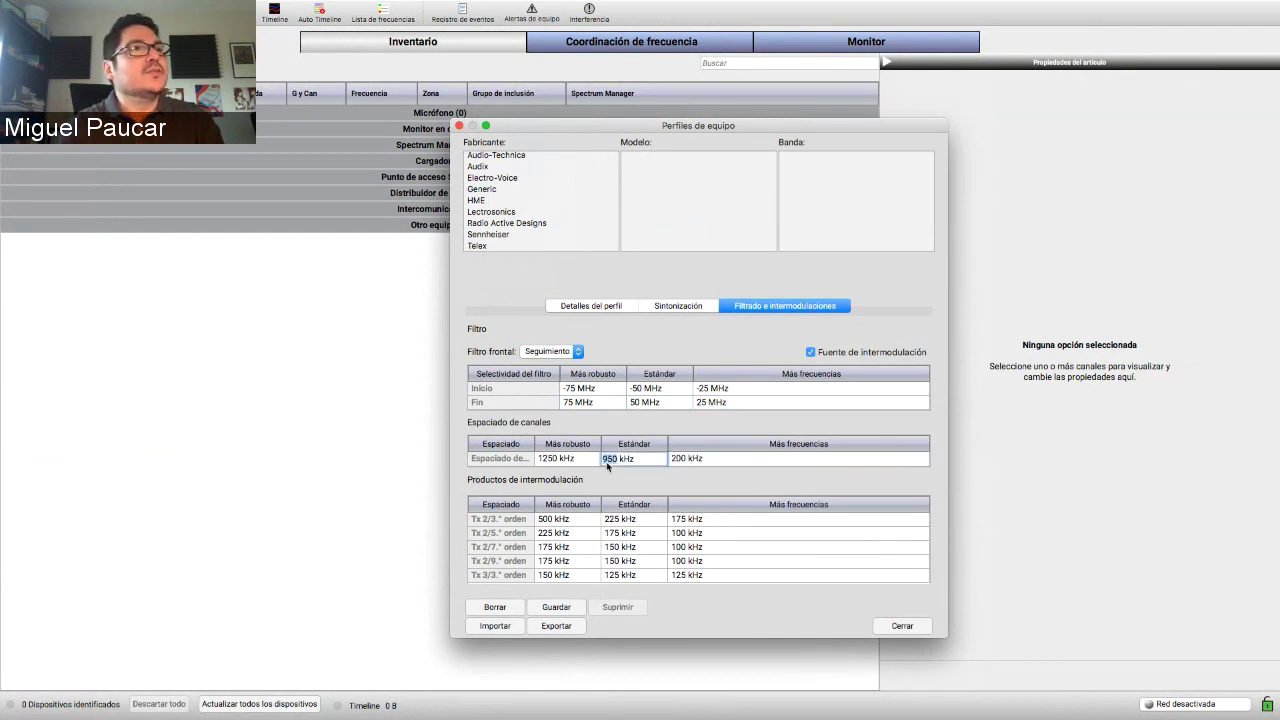
pyautogui.write('400')
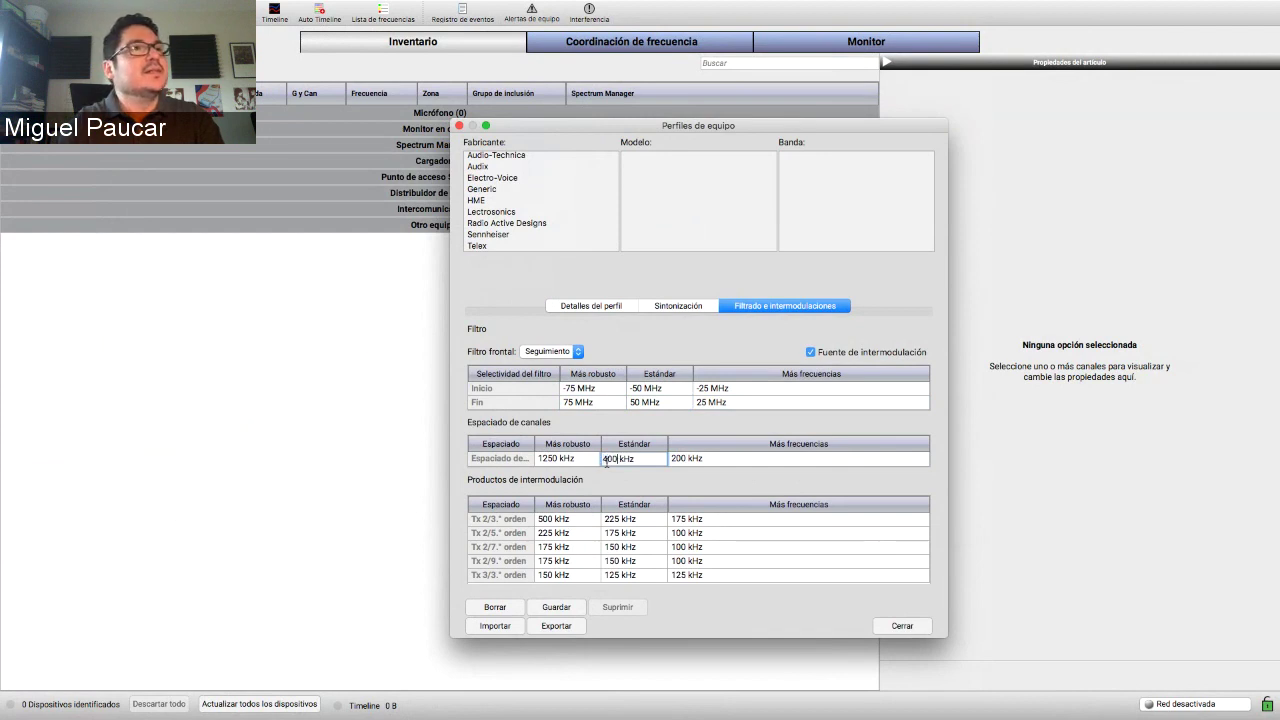
pyautogui.doubleClick(552, 459)
pyautogui.write('600')
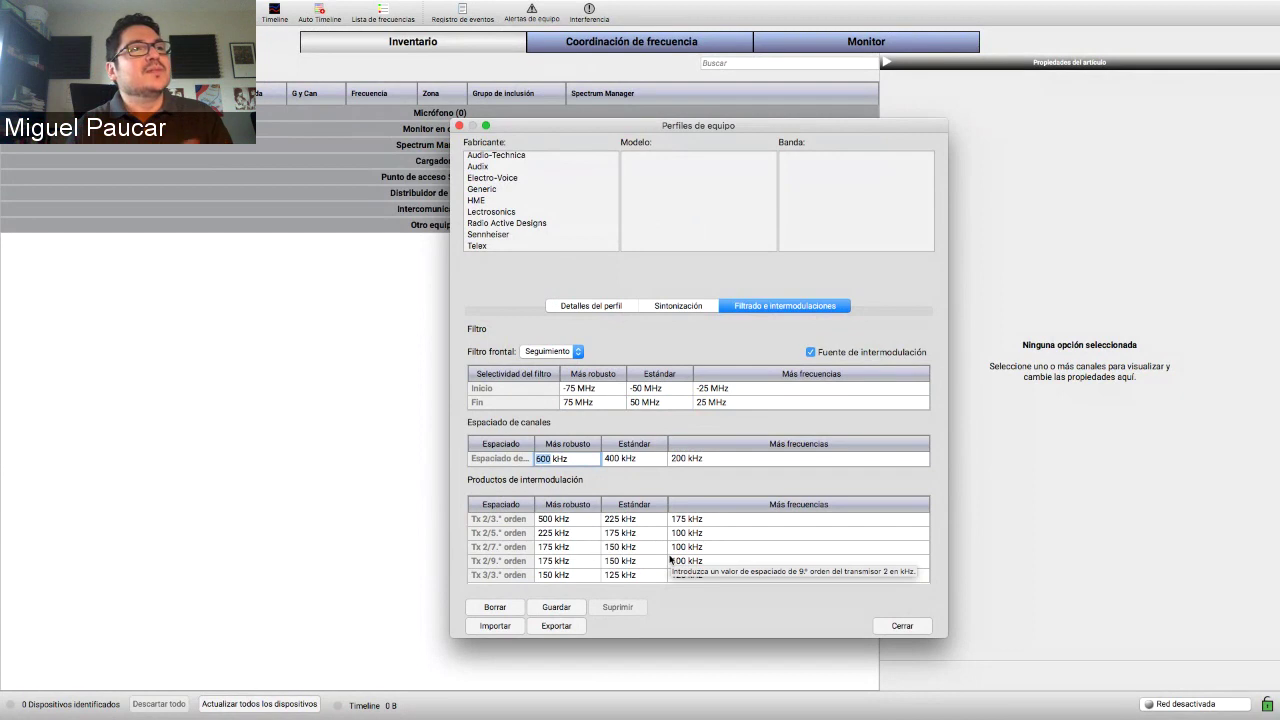
# - Set the Tx 2/5.° orden intermodulation spacing to 0 kHz for Más frecuencias, Estándar and Más robusto
pyautogui.doubleClick(680, 518)
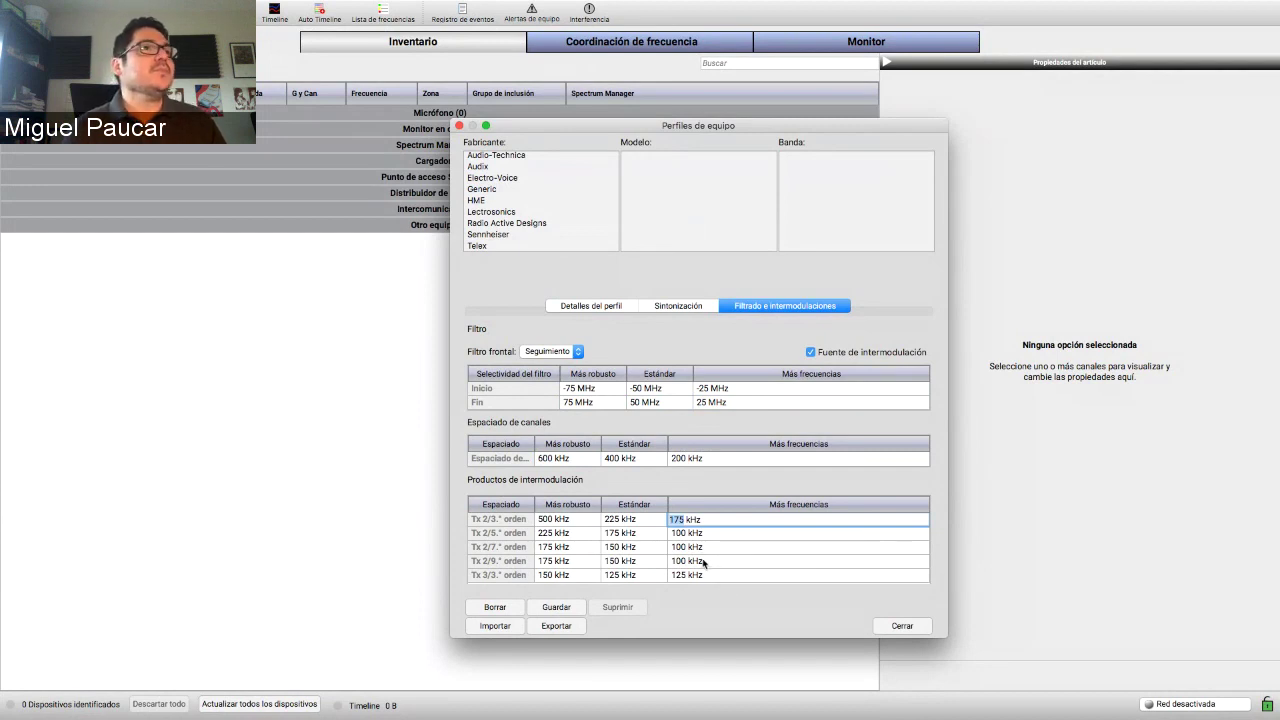
pyautogui.doubleClick(681, 535)
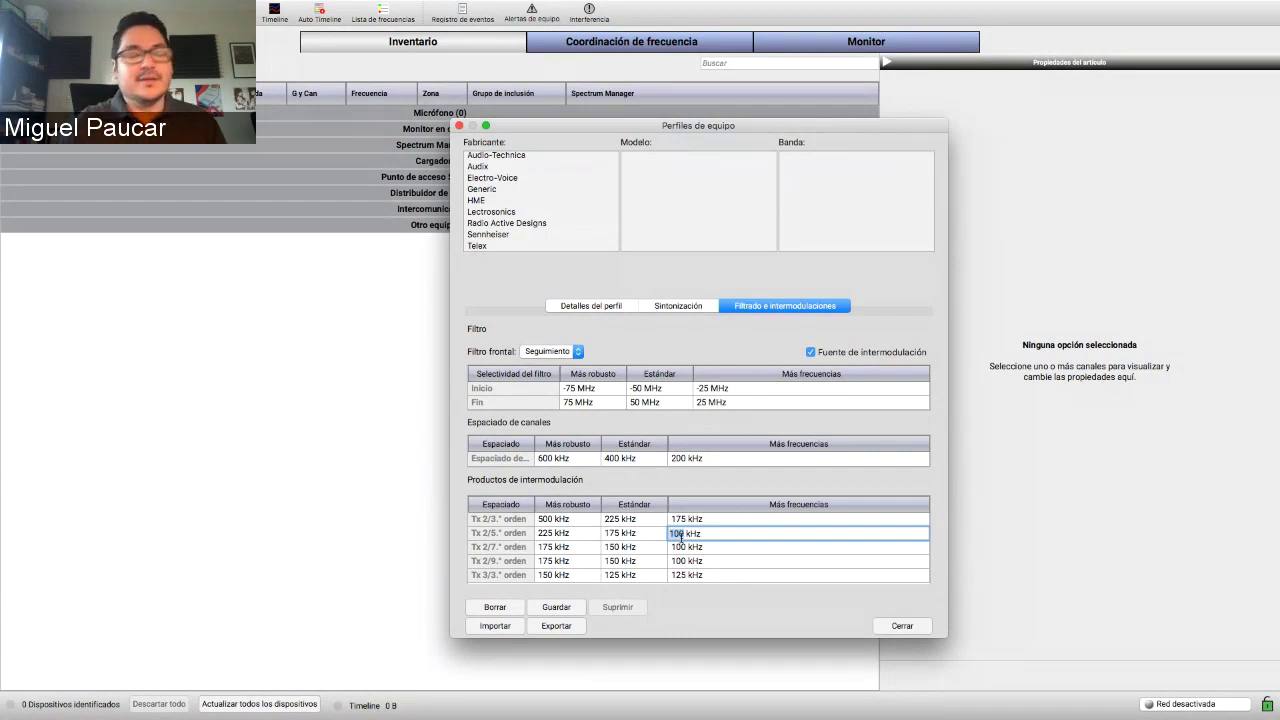
pyautogui.write('0')
pyautogui.doubleClick(617, 533)
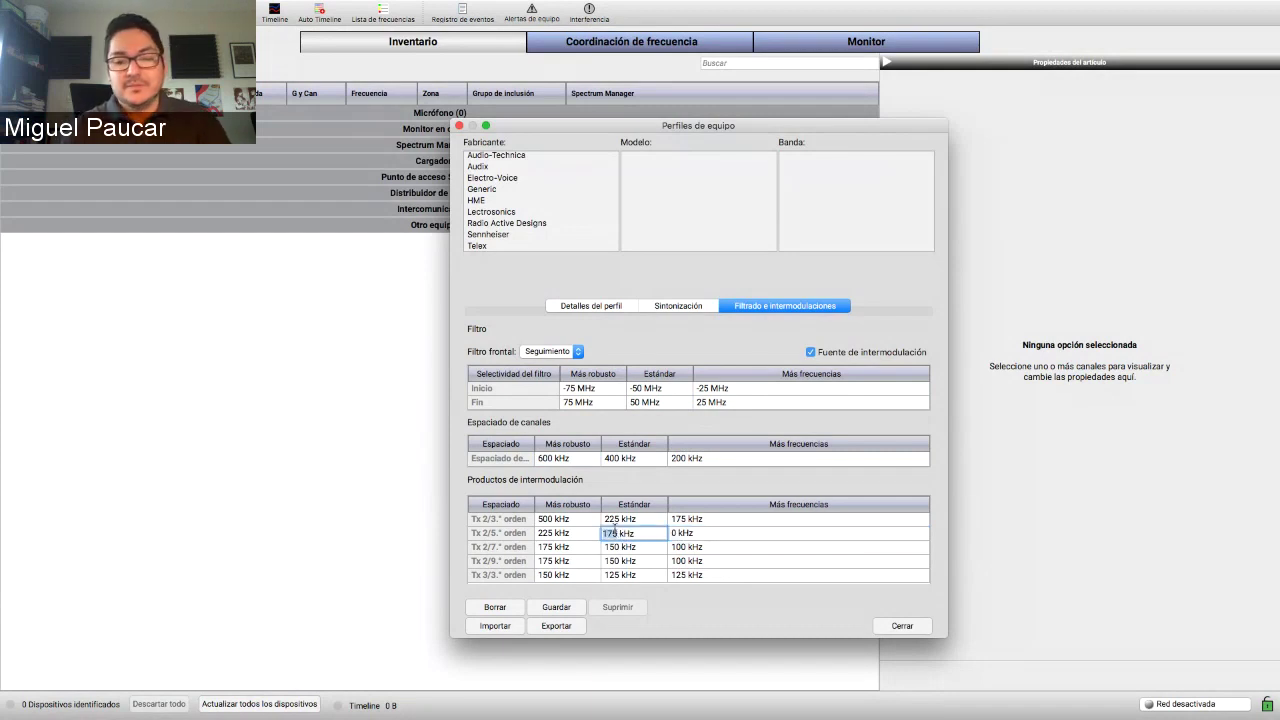
pyautogui.write('0')
pyautogui.doubleClick(553, 533)
pyautogui.write('0')
# - Set the Tx 2/7.° orden intermodulation spacing to 0 kHz for Más robusto, Estándar and Más frecuencias
pyautogui.doubleClick(553, 547)
pyautogui.write('0')
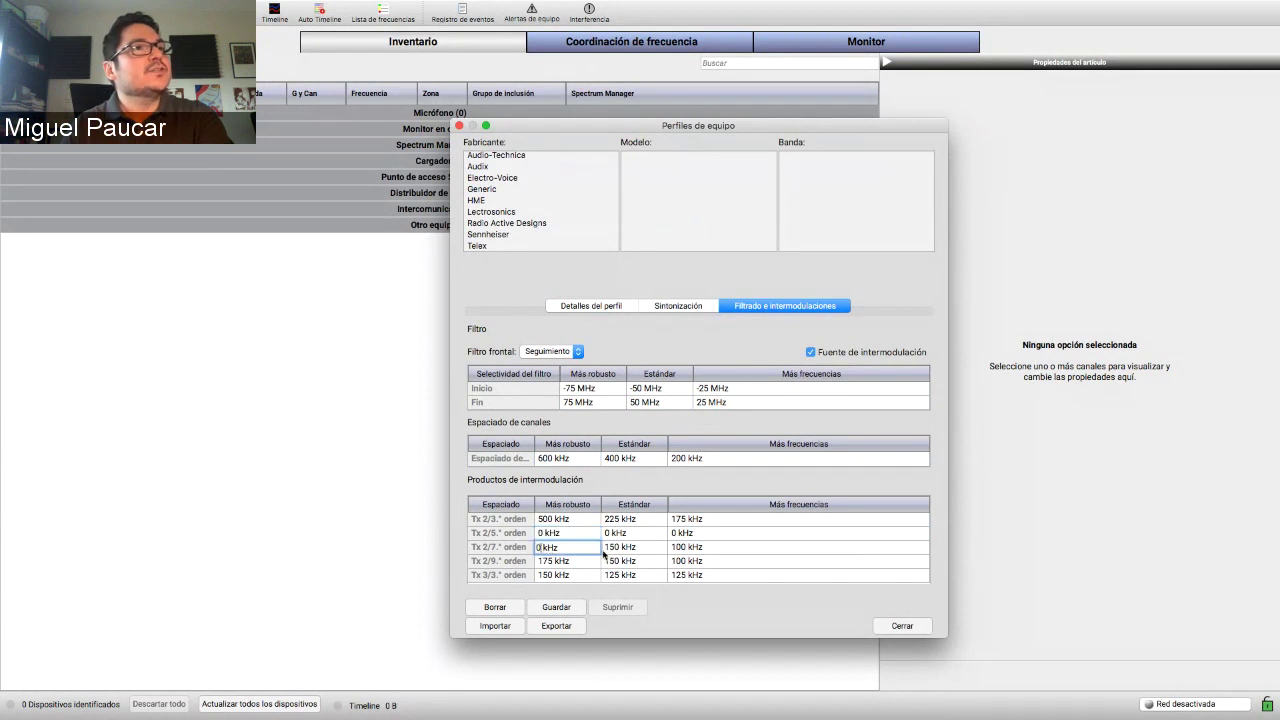
pyautogui.doubleClick(606, 549)
pyautogui.write('0')
pyautogui.doubleClick(674, 548)
pyautogui.write('0')
# - Set the Tx 2/9.° orden intermodulation spacing to 0 kHz at all three levels and save the equipment profile
pyautogui.click(680, 561)
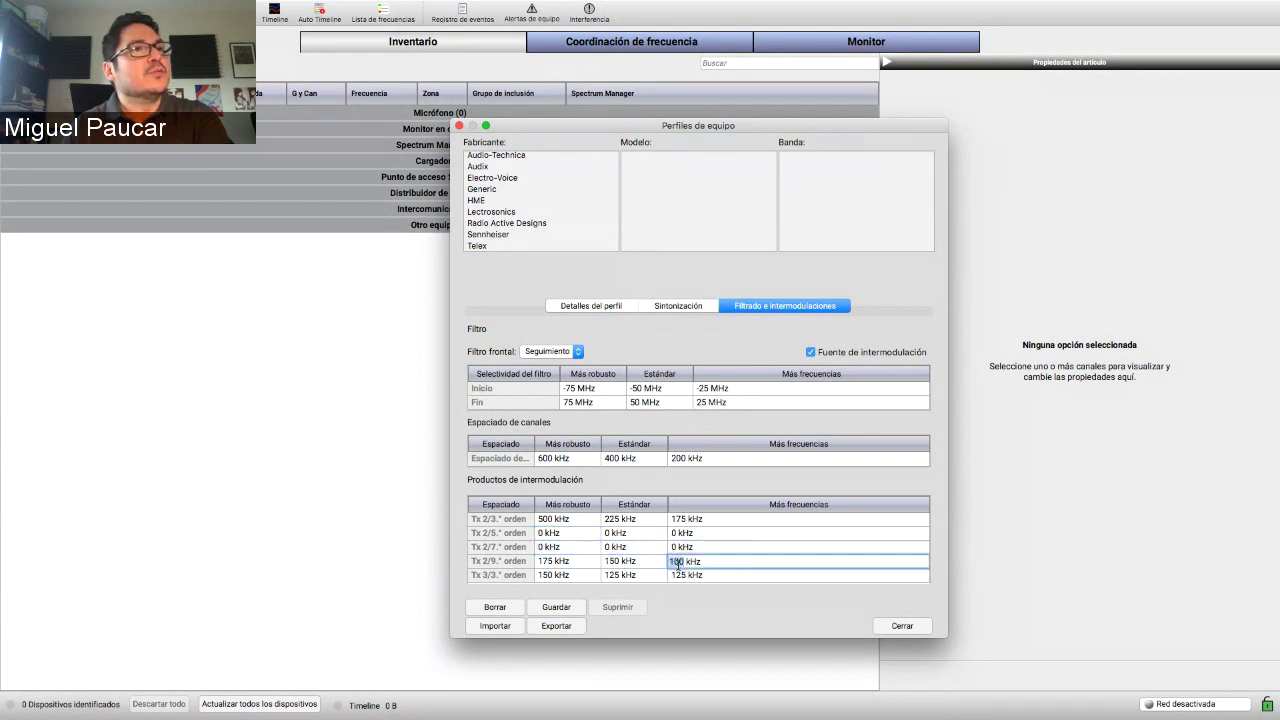
pyautogui.write('0')
pyautogui.click(625, 561)
pyautogui.write('0')
pyautogui.click(555, 561)
pyautogui.write('0')
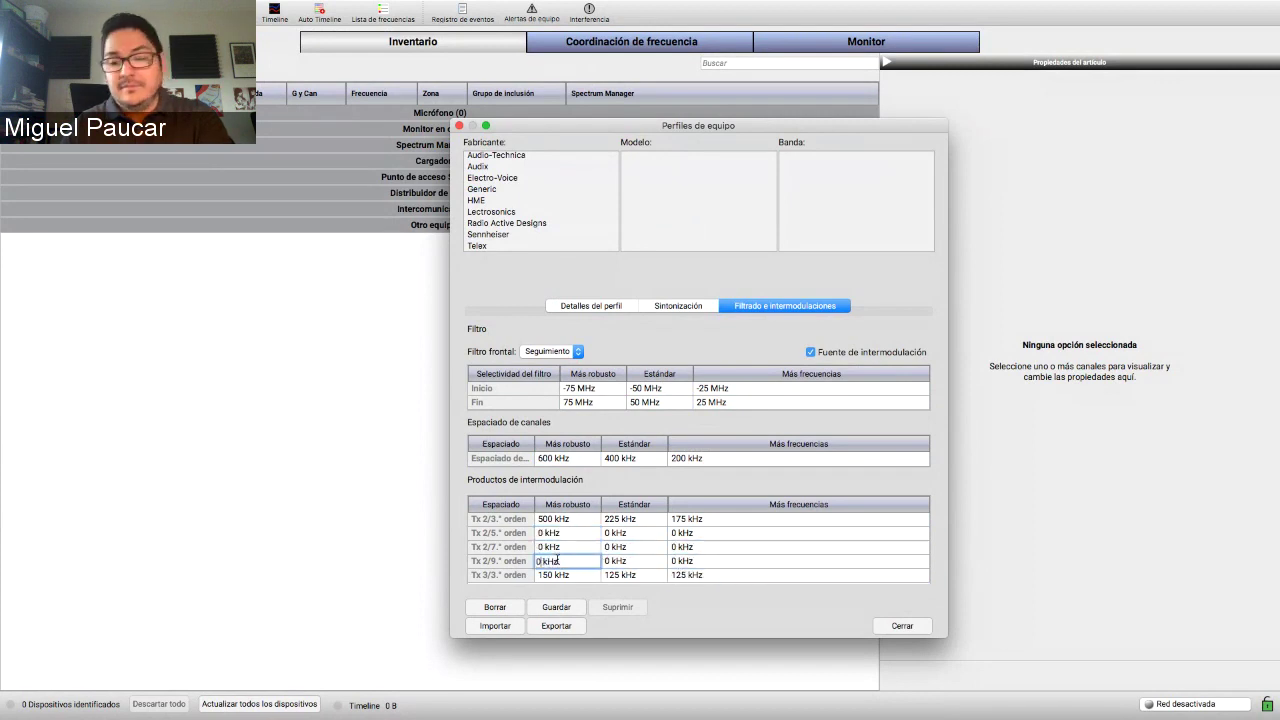
pyautogui.press('Return')
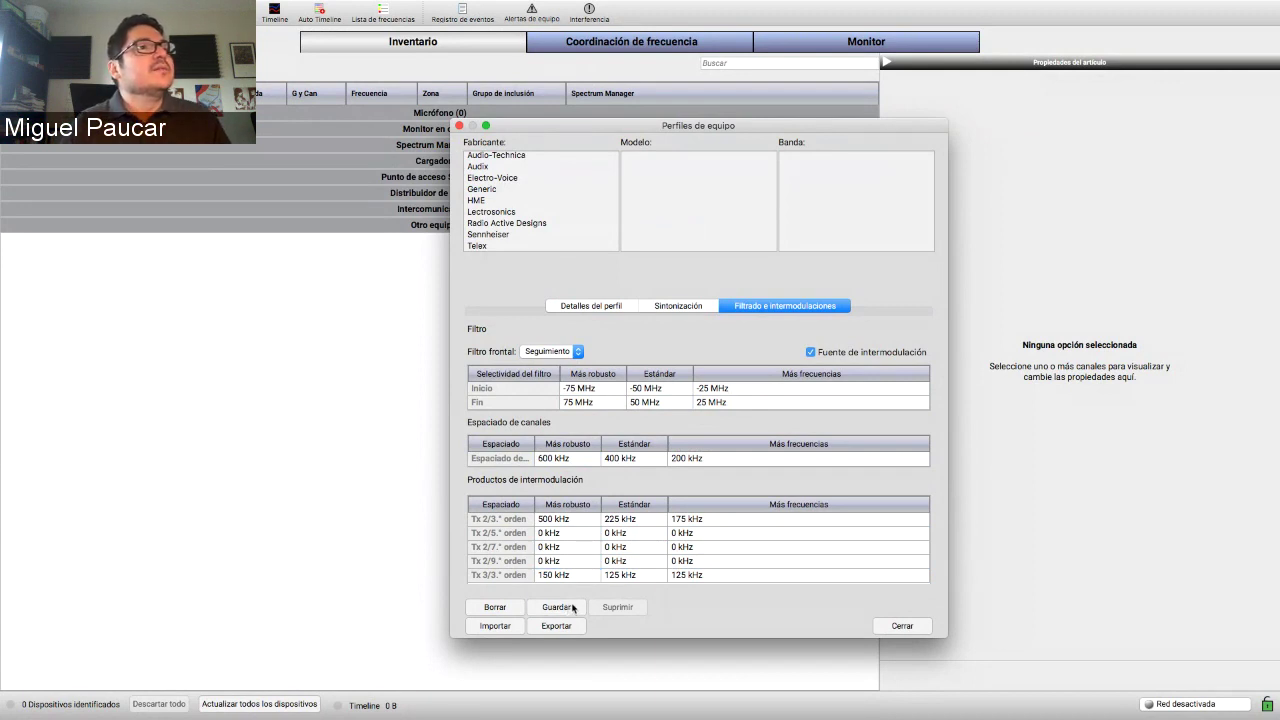
pyautogui.click(572, 607)
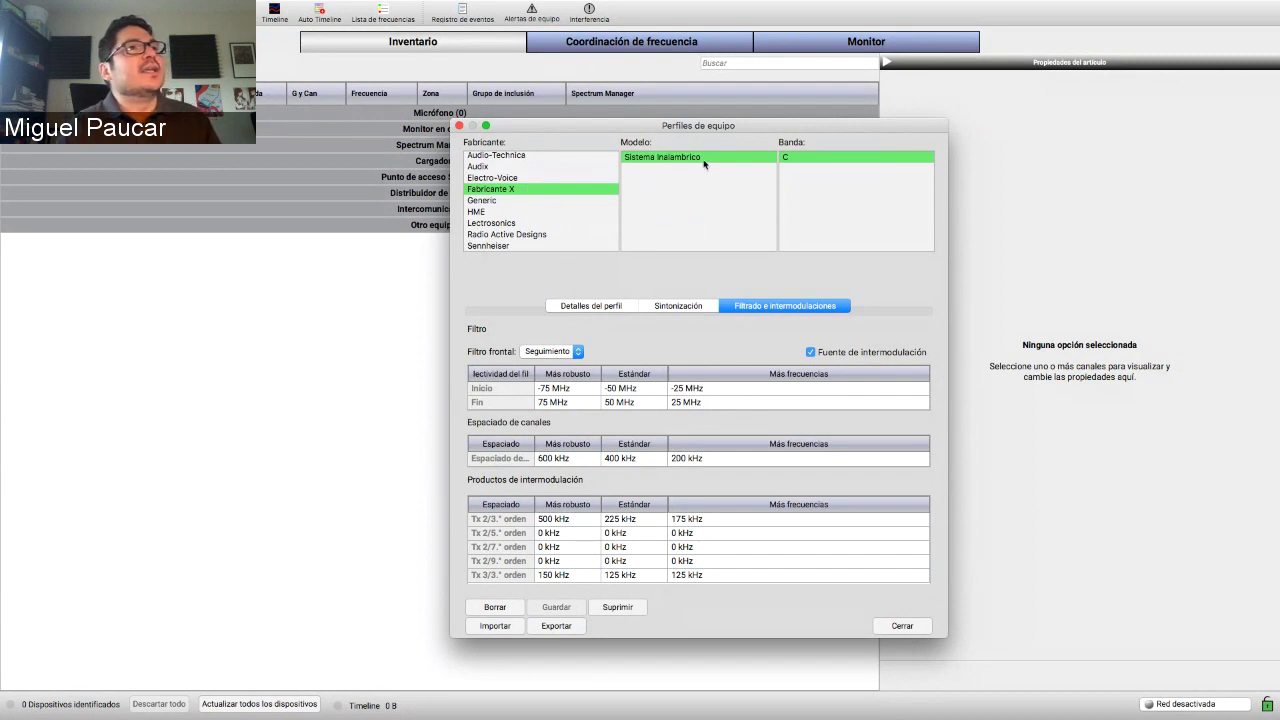
# - Examine the filtering and intermodulation values of the Shure AD4D-A profile for bands G56 and G55
pyautogui.scroll(2, 554, 185)
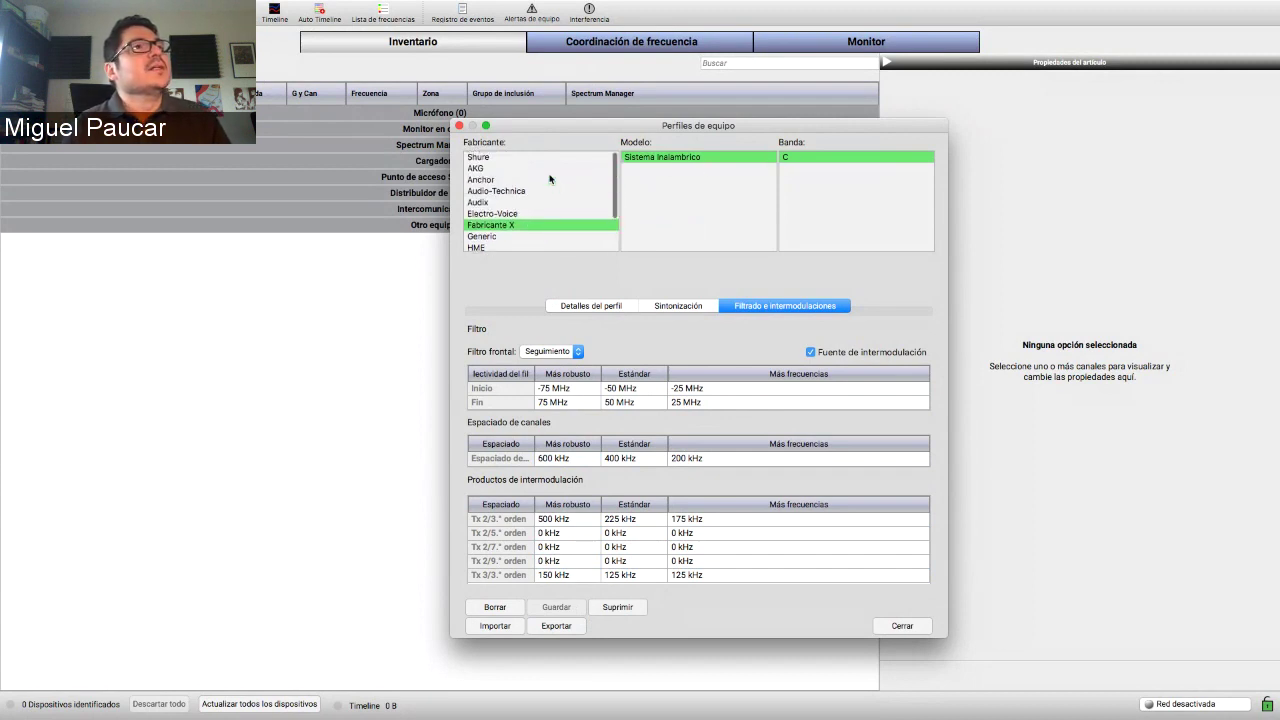
pyautogui.click(543, 158)
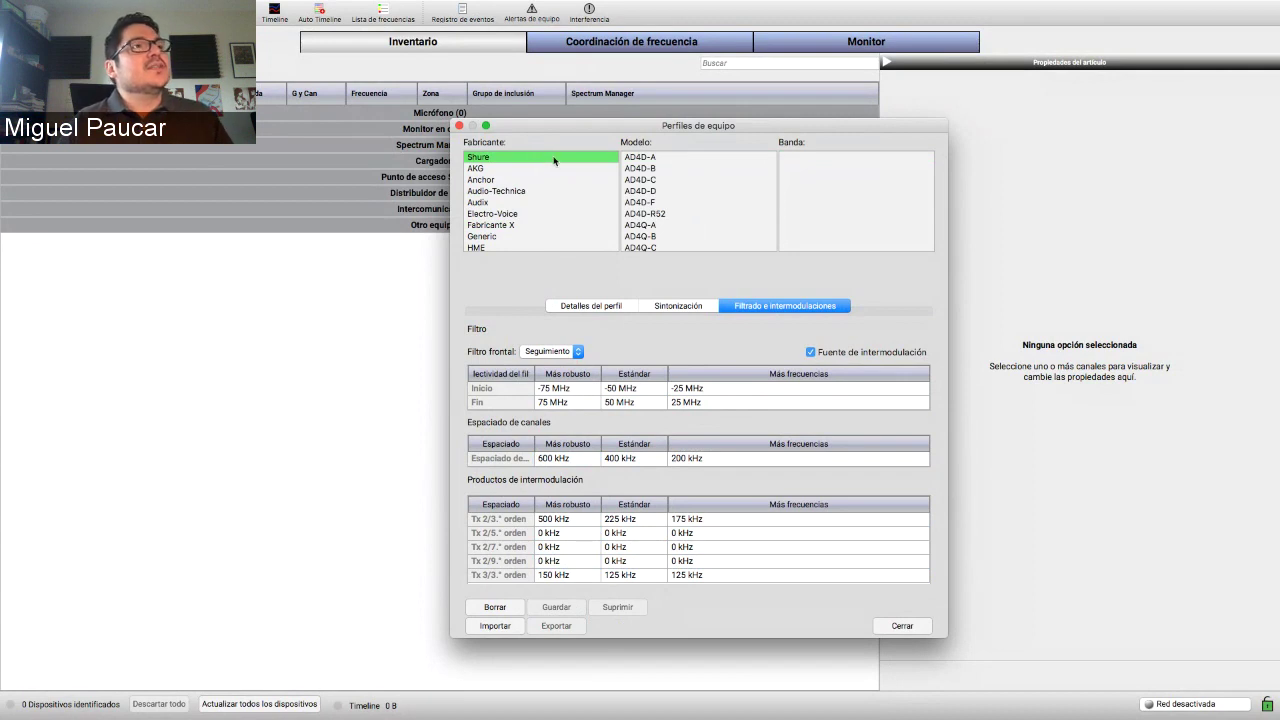
pyautogui.click(652, 158)
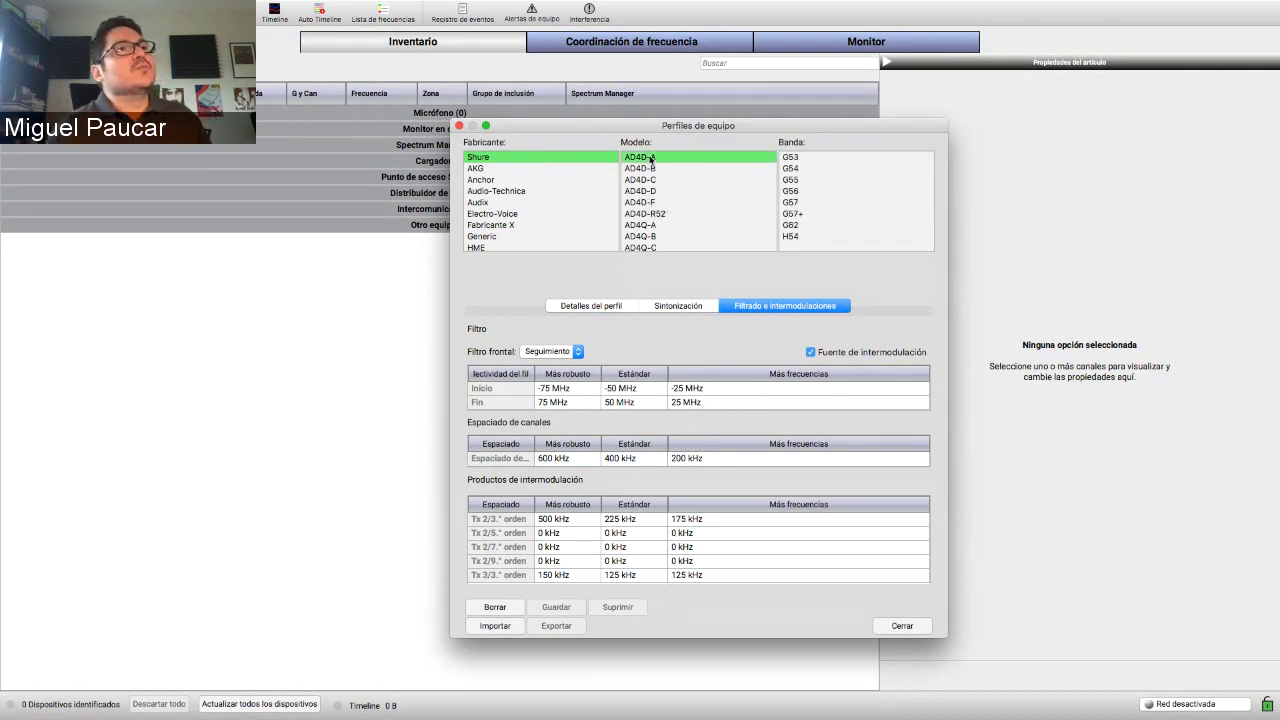
pyautogui.click(793, 191)
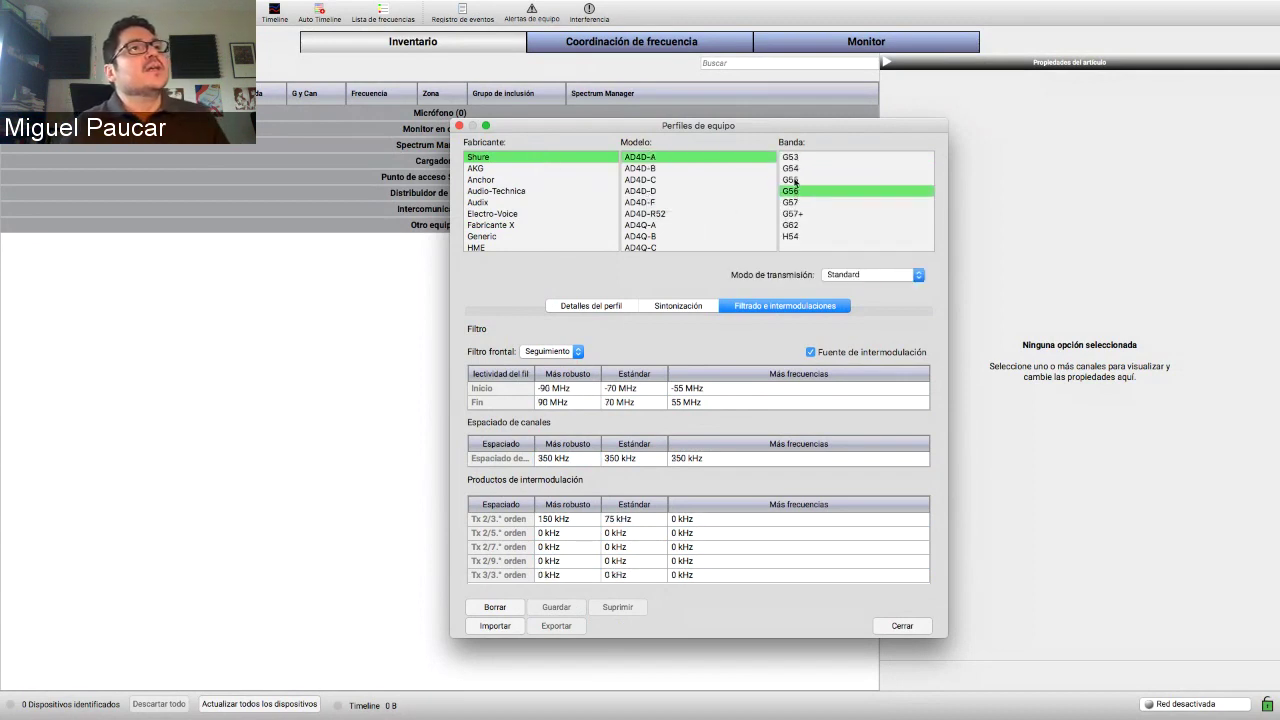
pyautogui.click(794, 180)
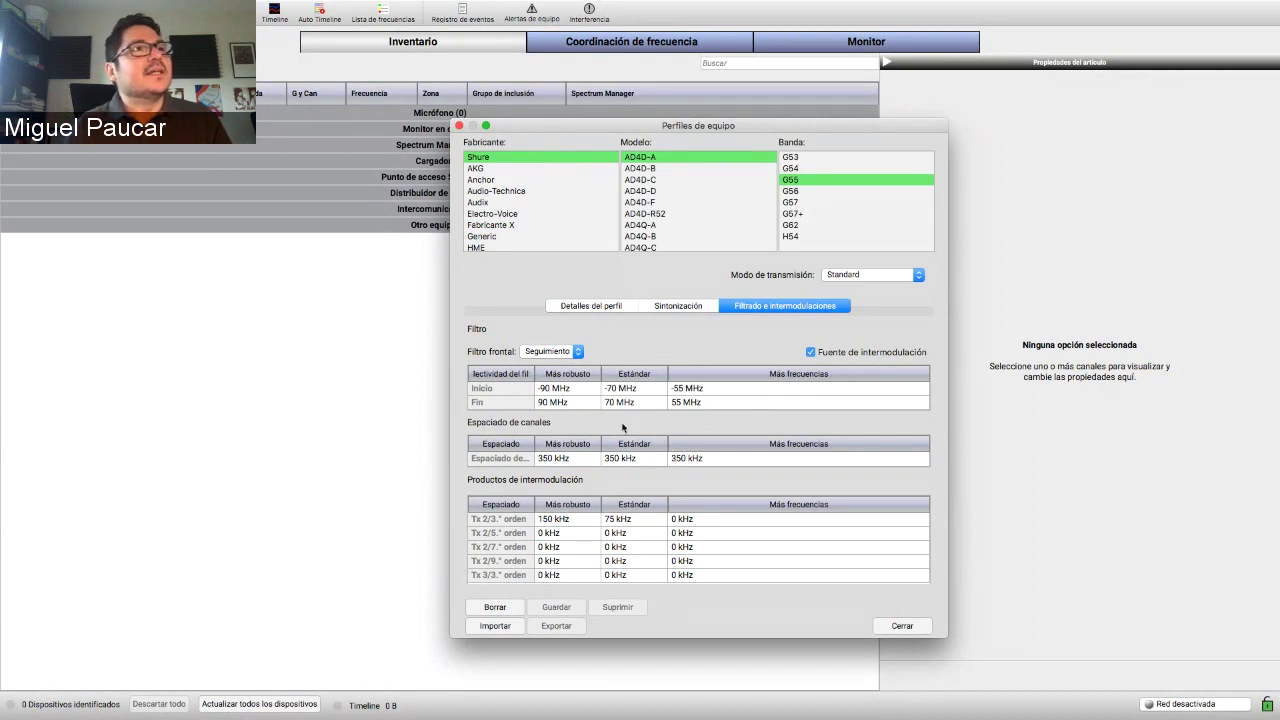
pyautogui.moveTo(647, 386)
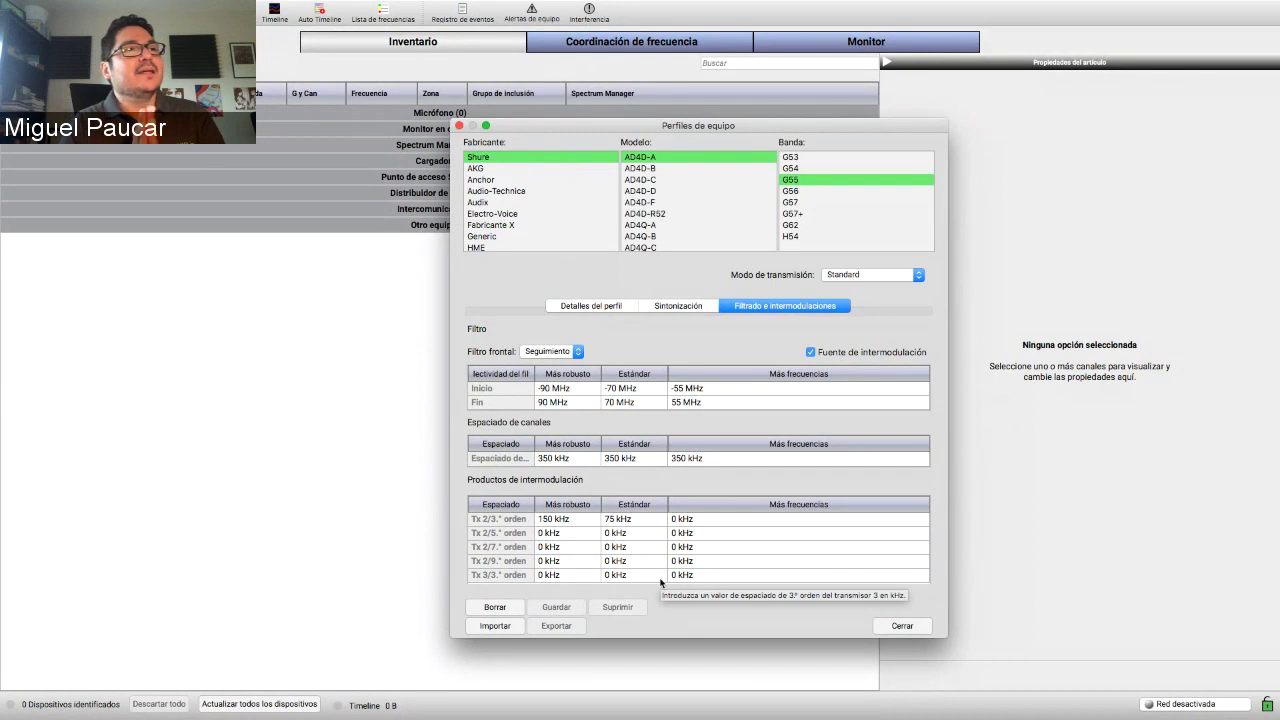
# - In the Fabricante X band C profile, set the Tx 3/3.° orden spacing to 0 kHz at all three levels, then save and close the profiles
pyautogui.click(537, 229)
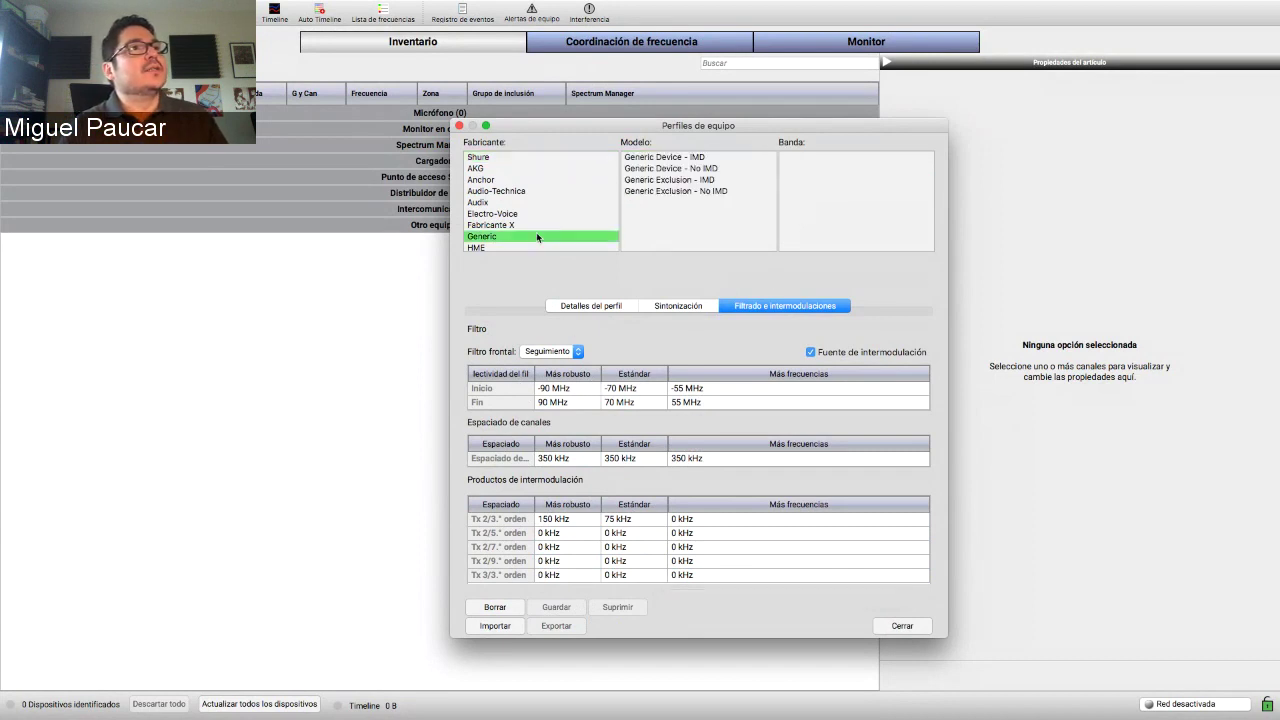
pyautogui.click(643, 160)
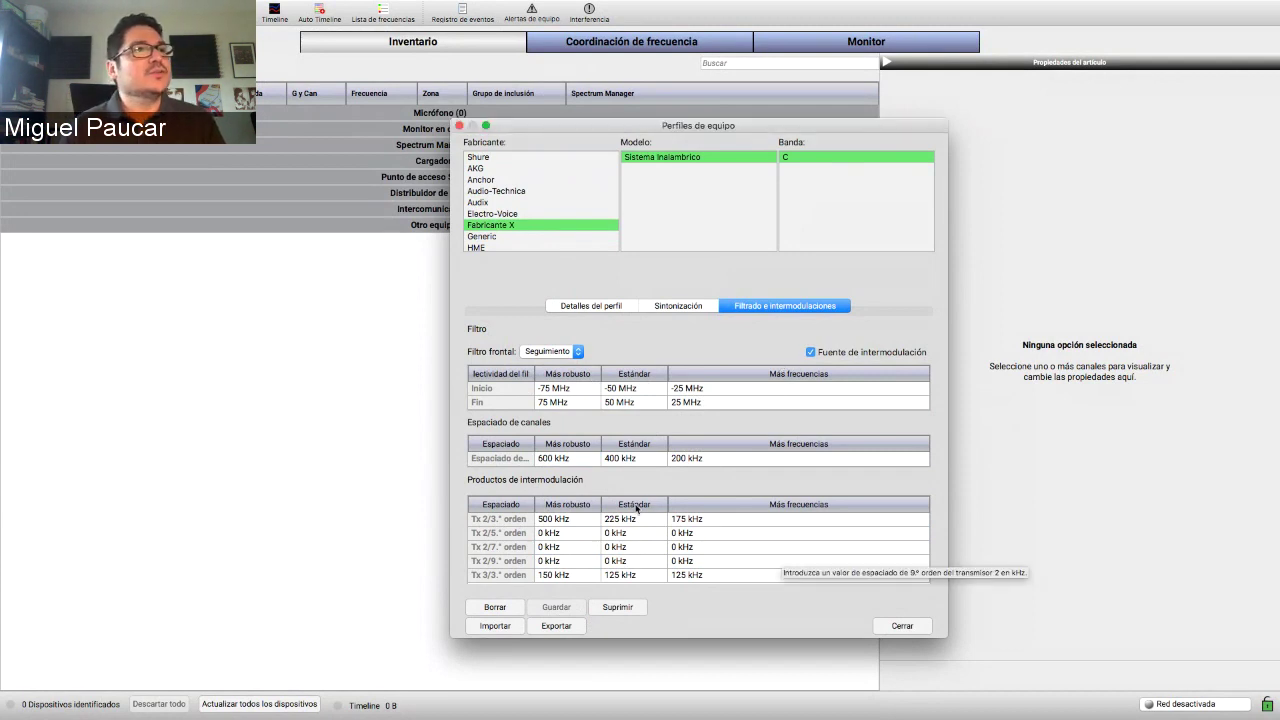
pyautogui.doubleClick(542, 578)
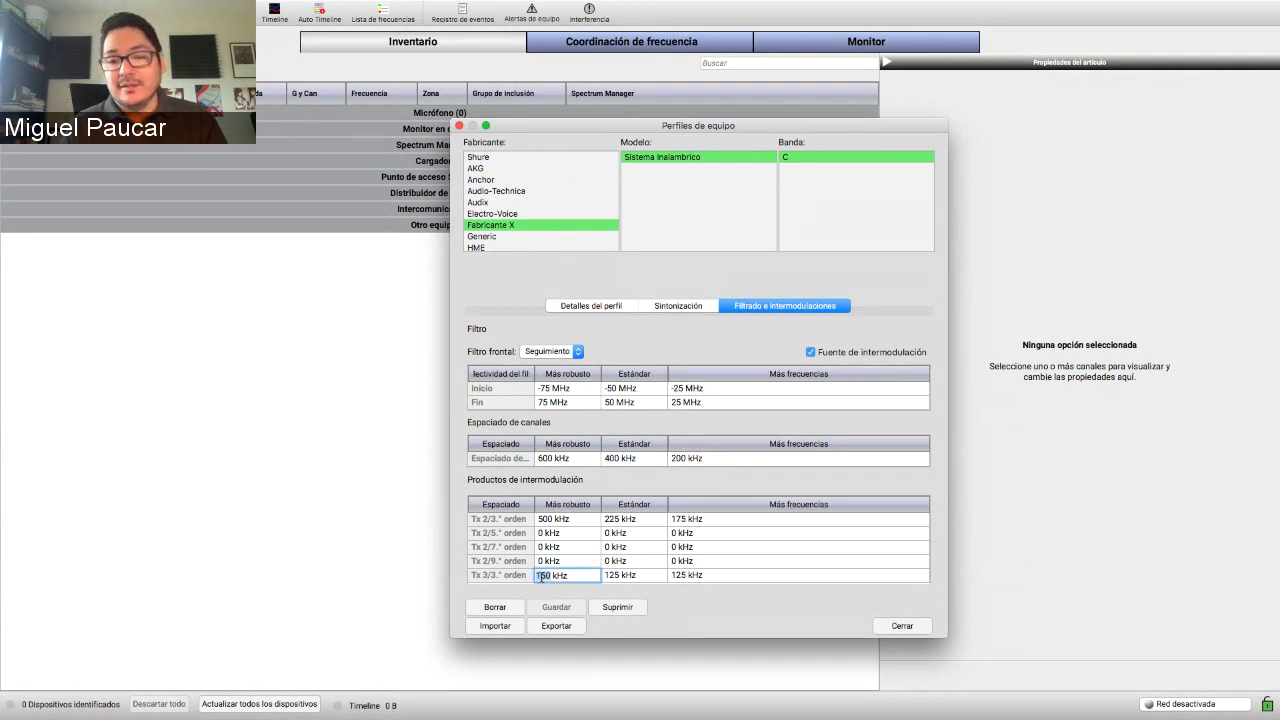
pyautogui.write('0')
pyautogui.doubleClick(617, 578)
pyautogui.write('0')
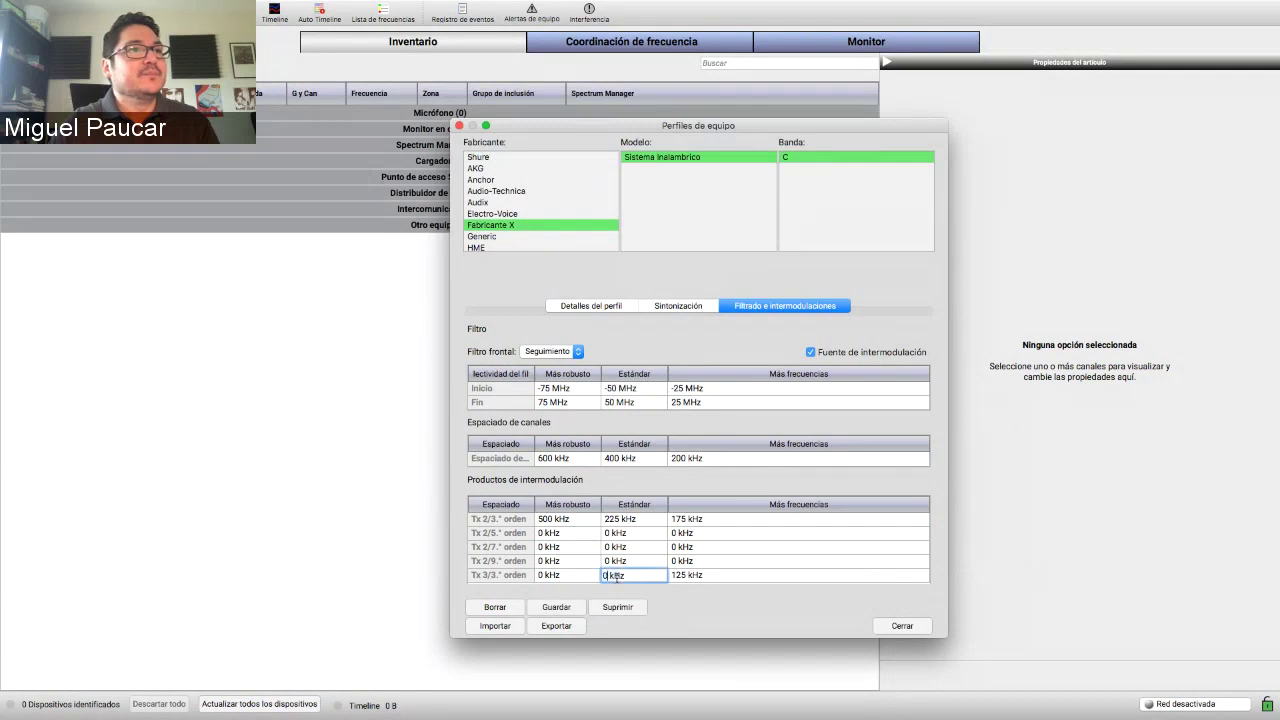
pyautogui.doubleClick(675, 577)
pyautogui.write('0')
pyautogui.click(574, 609)
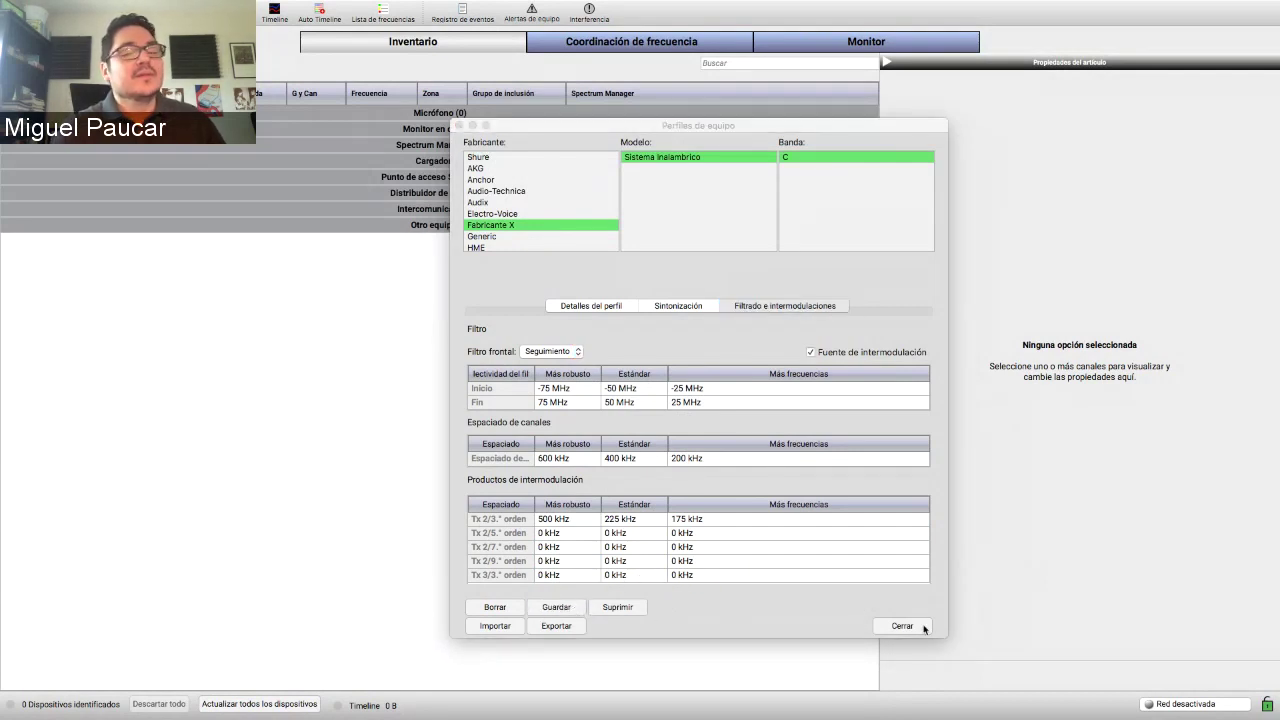
pyautogui.moveTo(916, 716)
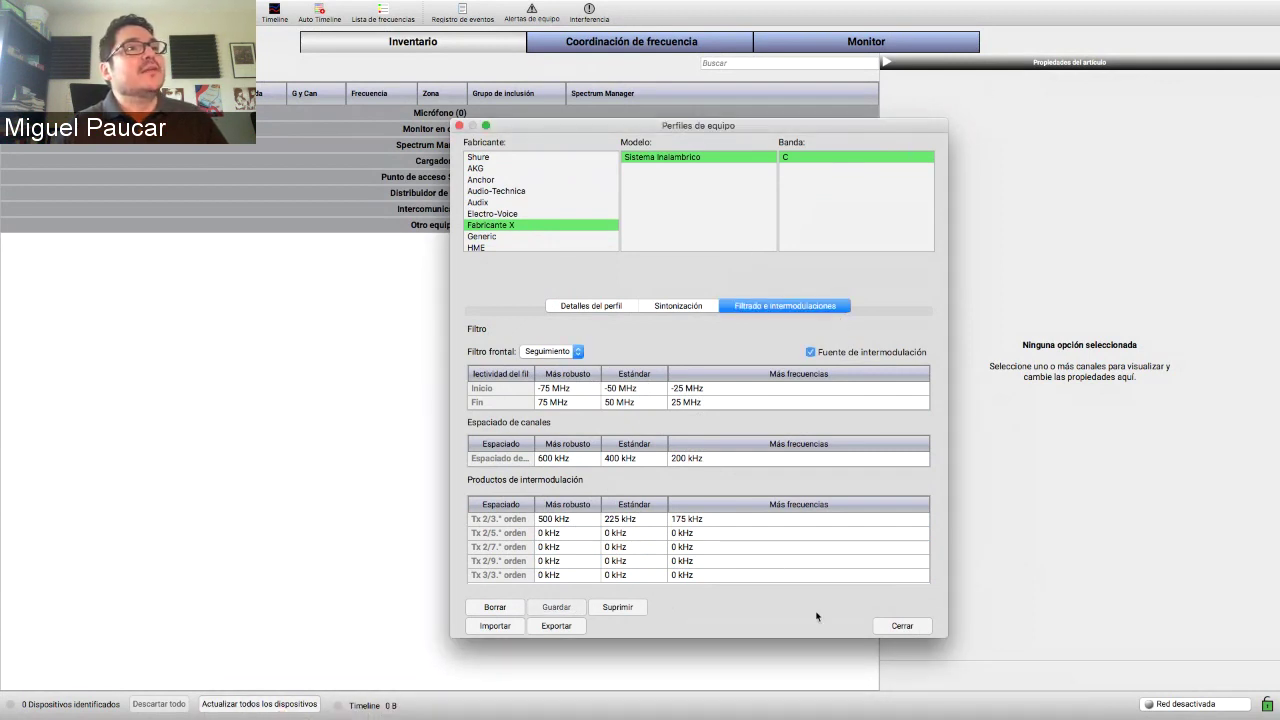
pyautogui.click(900, 625)
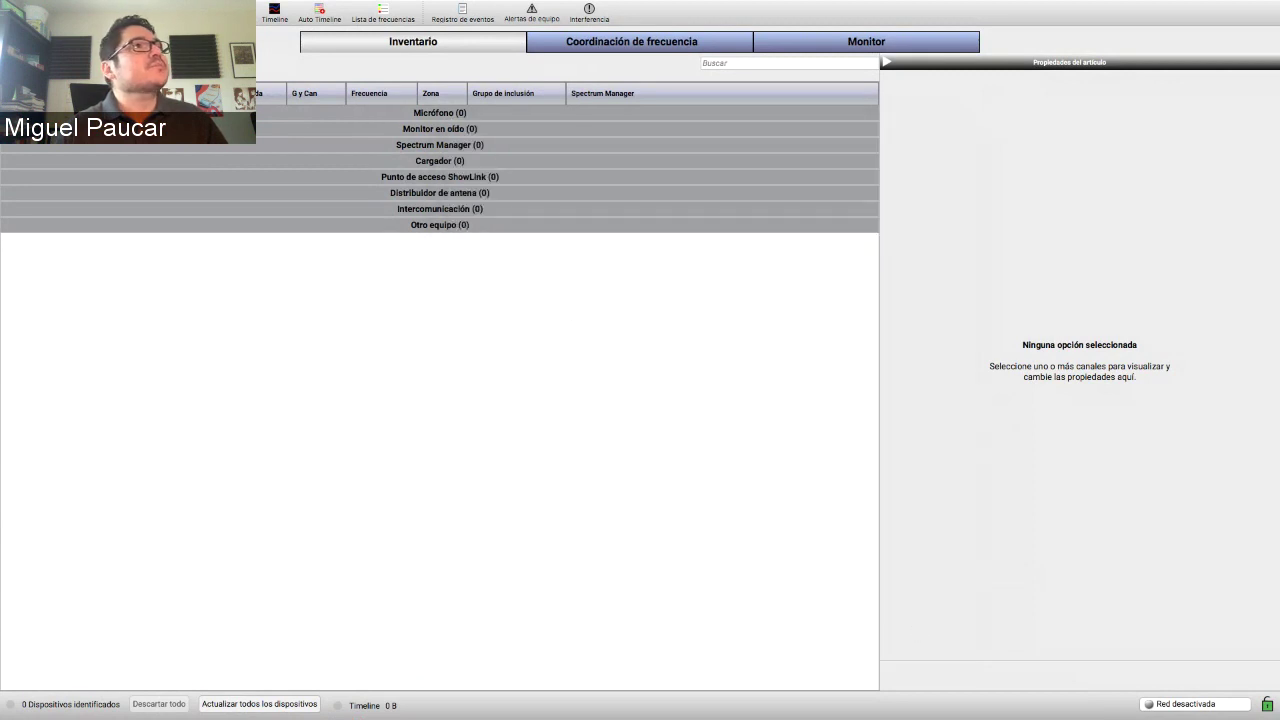
pyautogui.press('super+n')
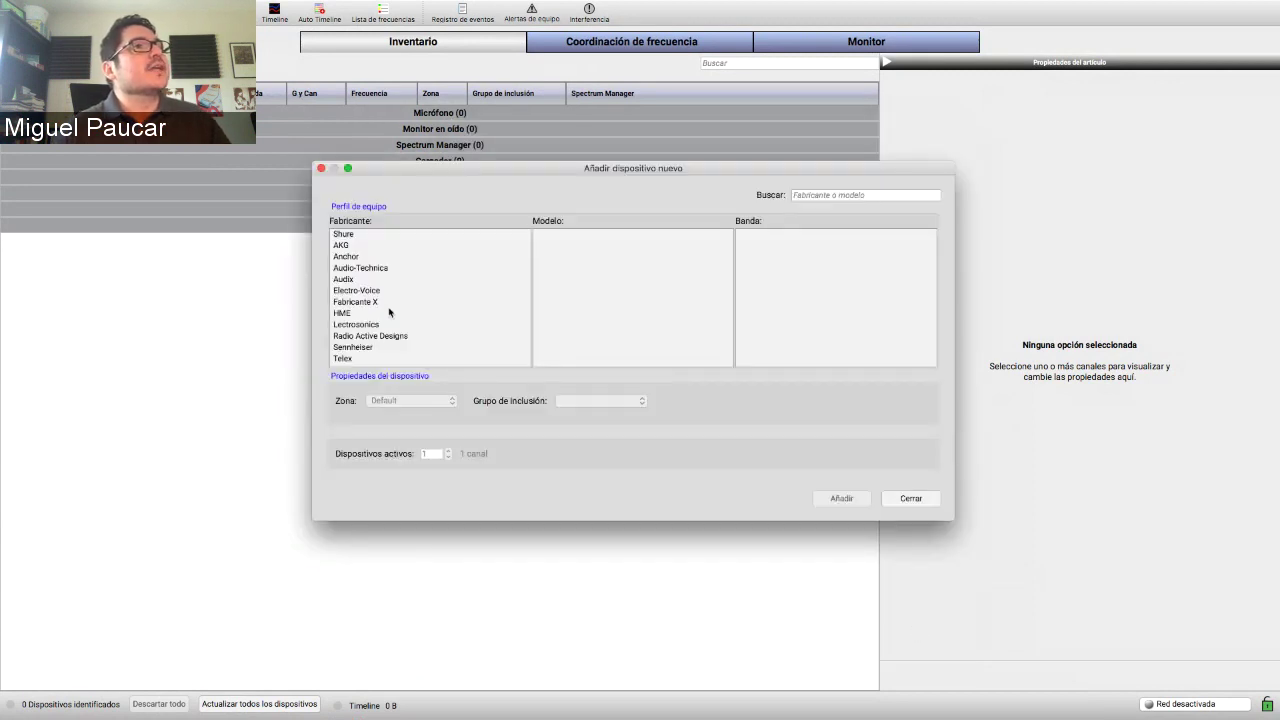
pyautogui.click(380, 303)
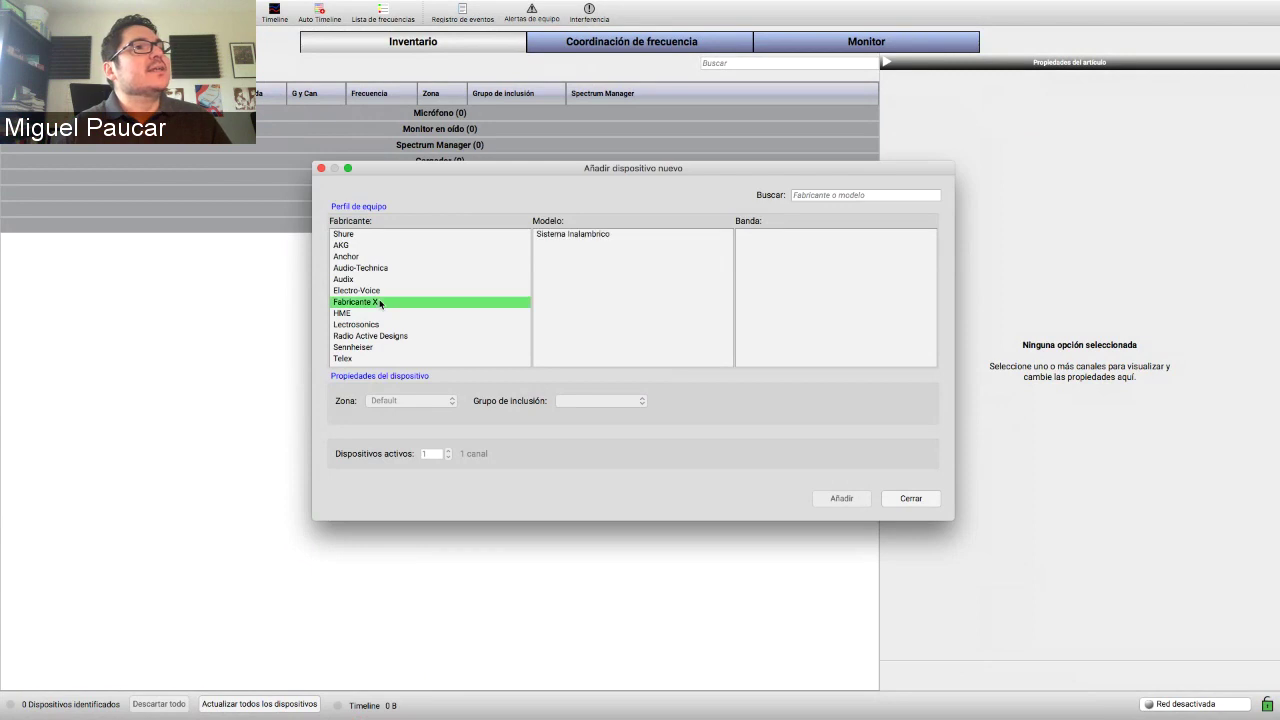
pyautogui.click(548, 236)
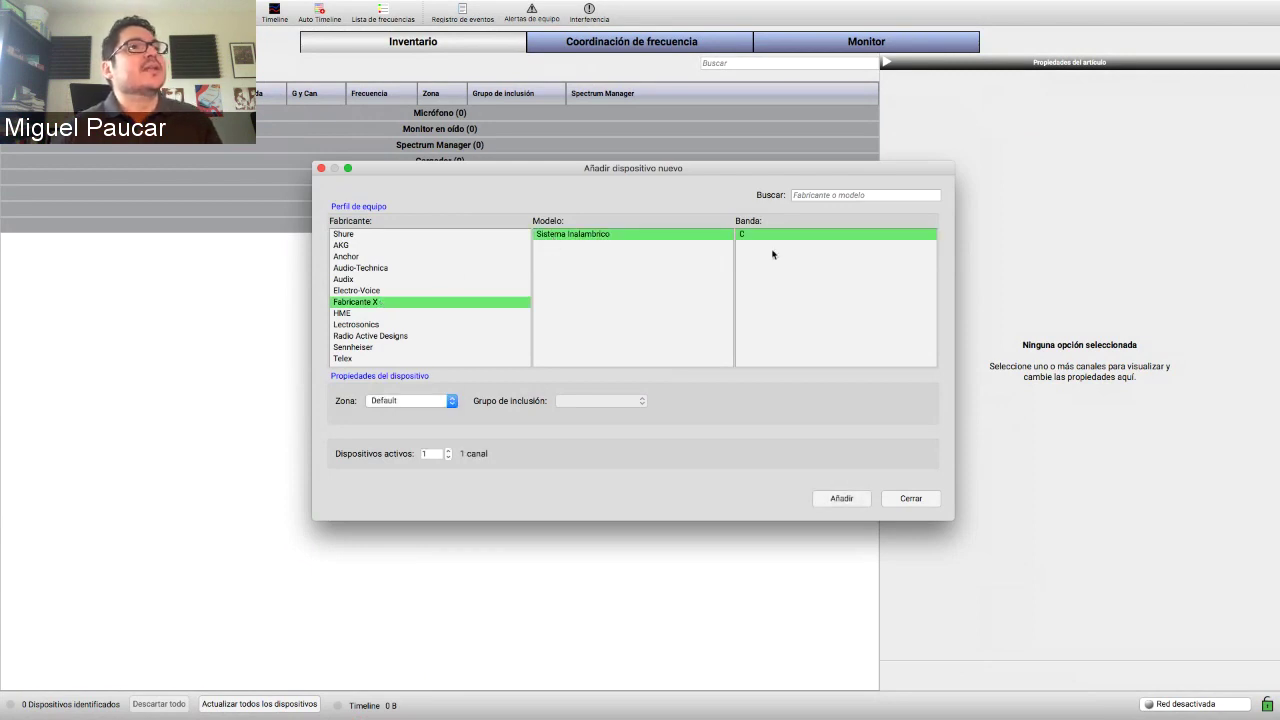
pyautogui.click(448, 451)
pyautogui.click(448, 451)
pyautogui.click(448, 451)
pyautogui.click(448, 451)
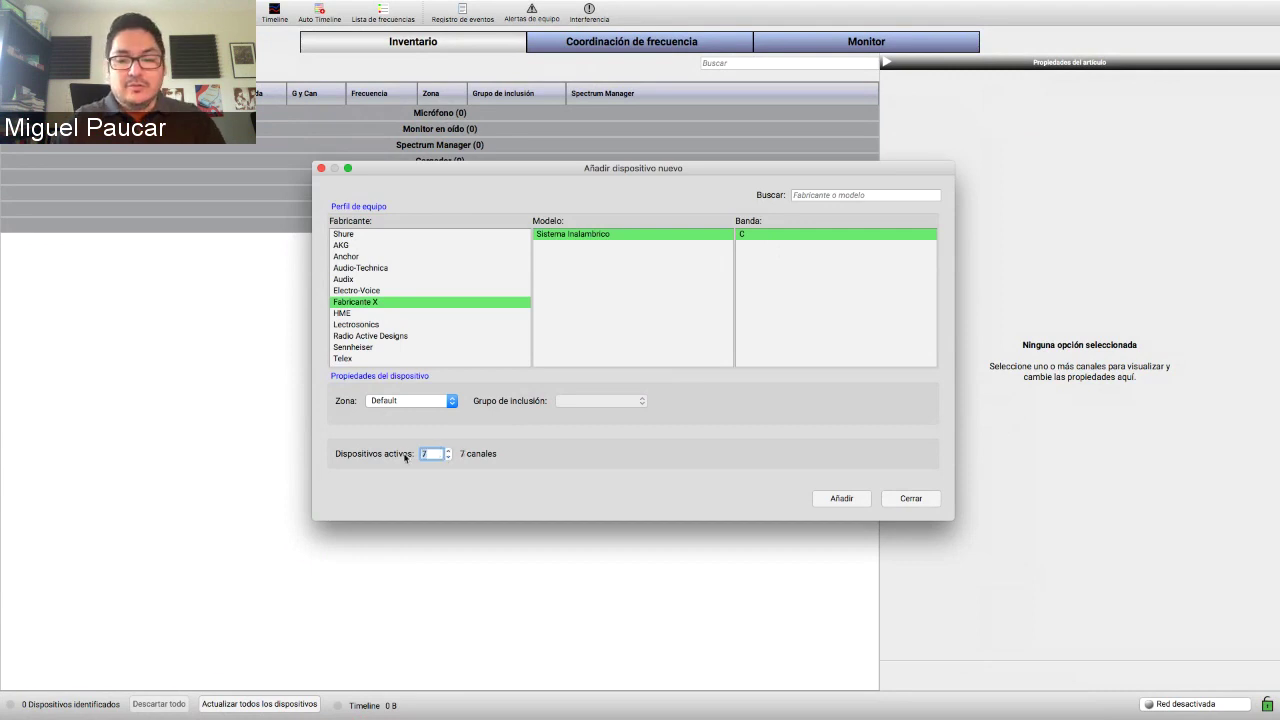
pyautogui.write('15')
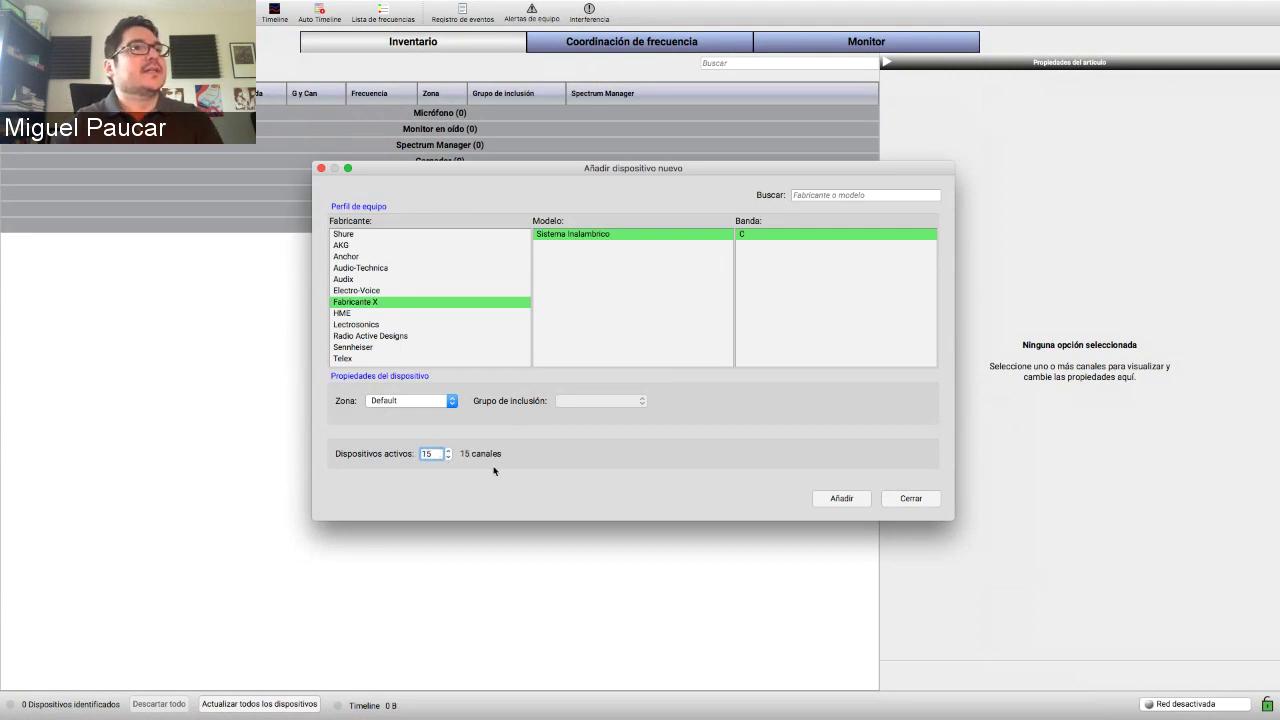
pyautogui.click(905, 499)
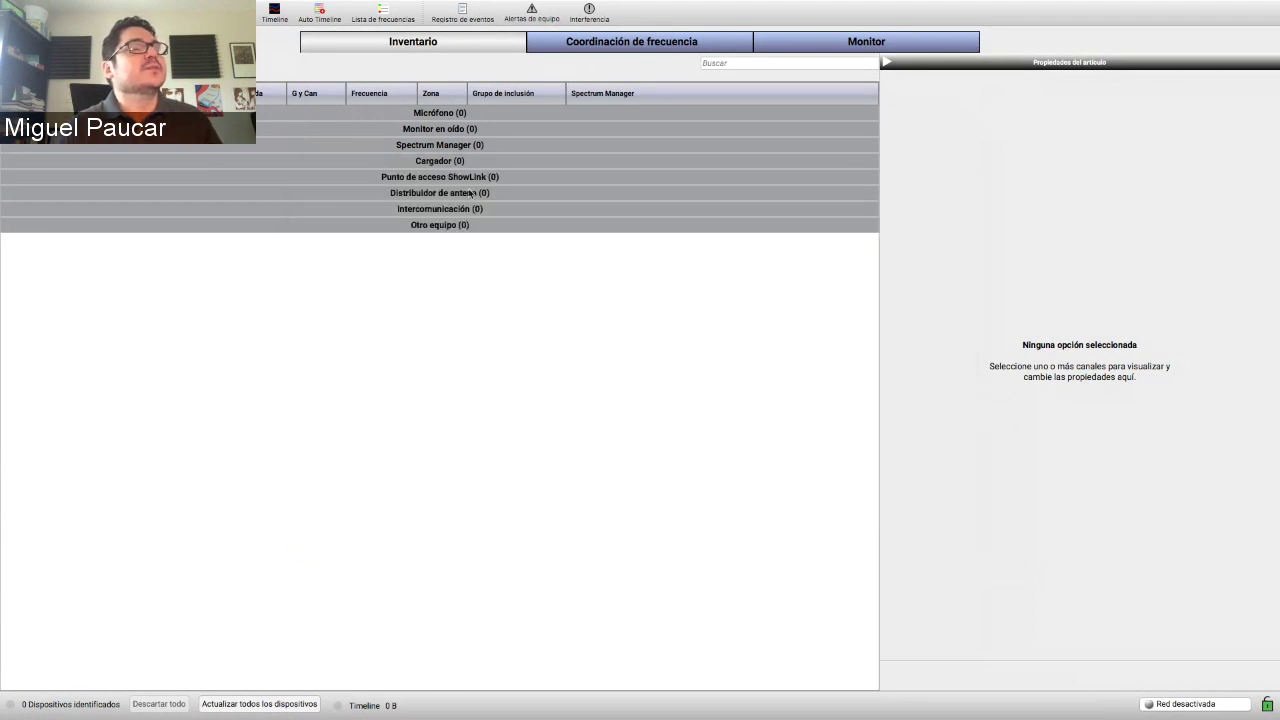
# - Add 15 Fabricante X Sistema Inalambrico devices in band C to the inventory, using the Default zone
pyautogui.press('super+n')
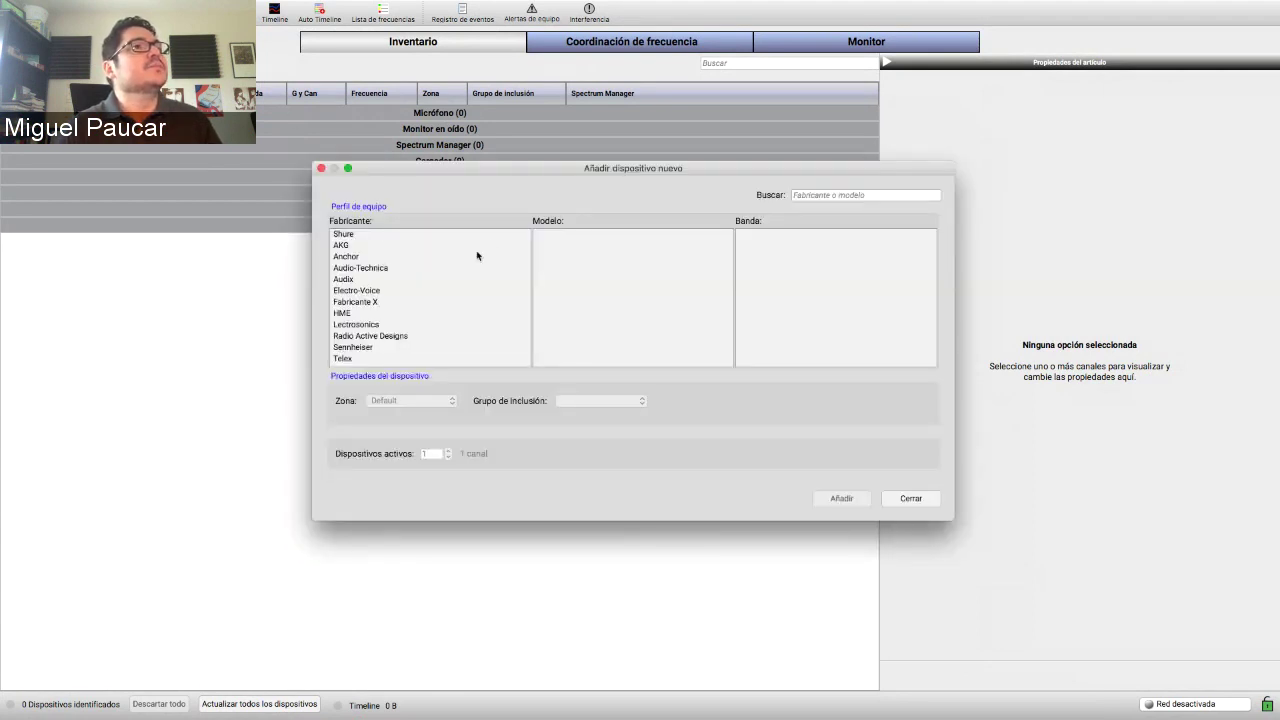
pyautogui.click(445, 301)
pyautogui.click(563, 234)
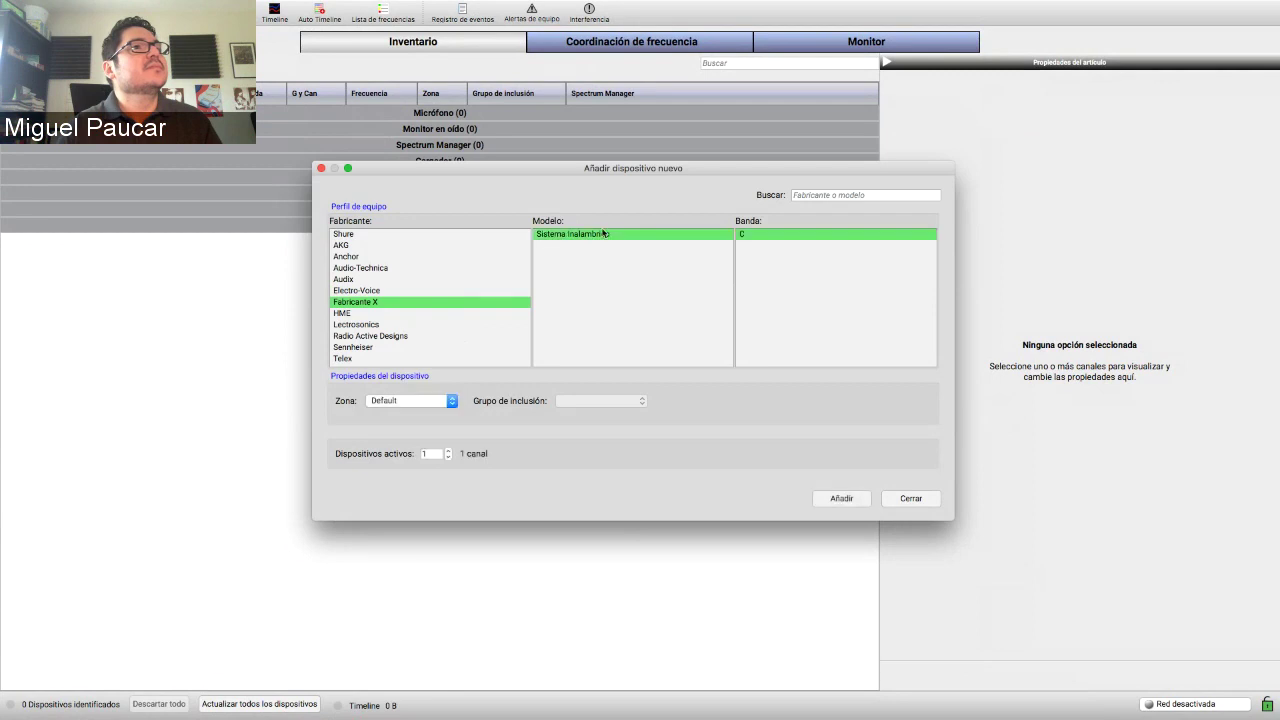
pyautogui.click(435, 454)
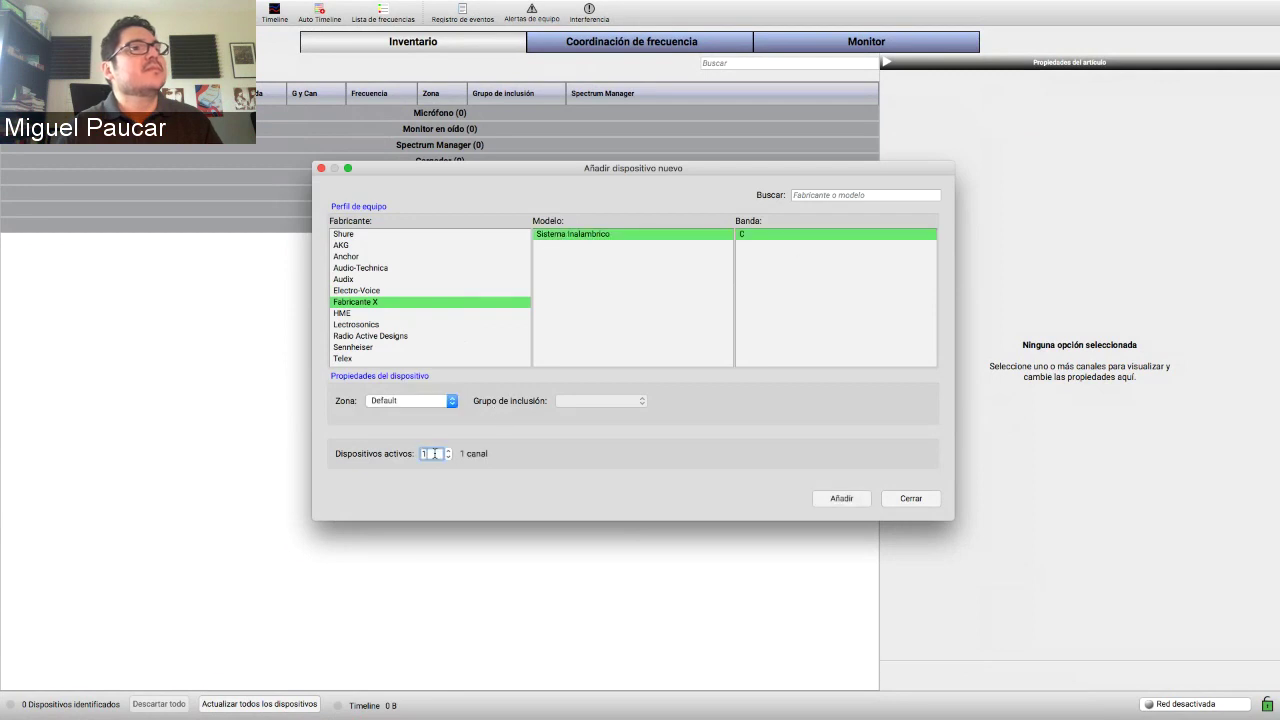
pyautogui.write('5')
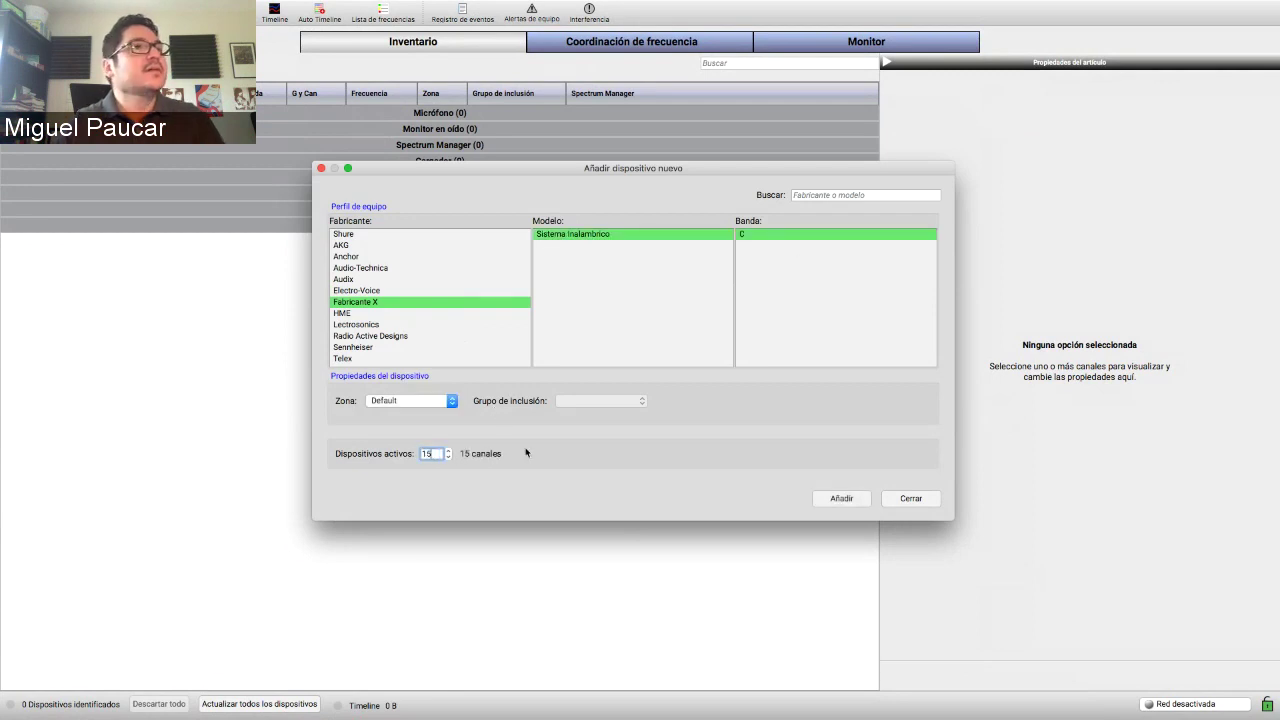
pyautogui.click(841, 497)
pyautogui.click(927, 500)
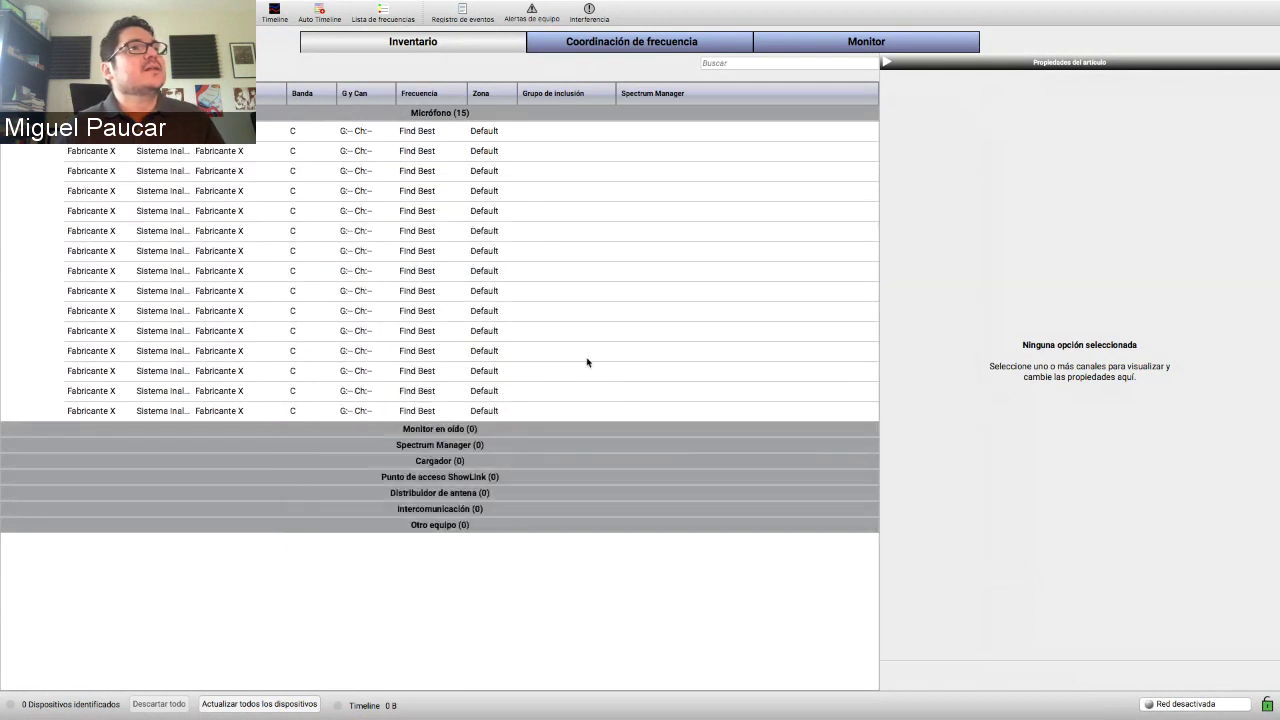
# - Import the scan file Juanes 7-3-2020.sdb2 into the frequency coordination workspace
pyautogui.click(577, 46)
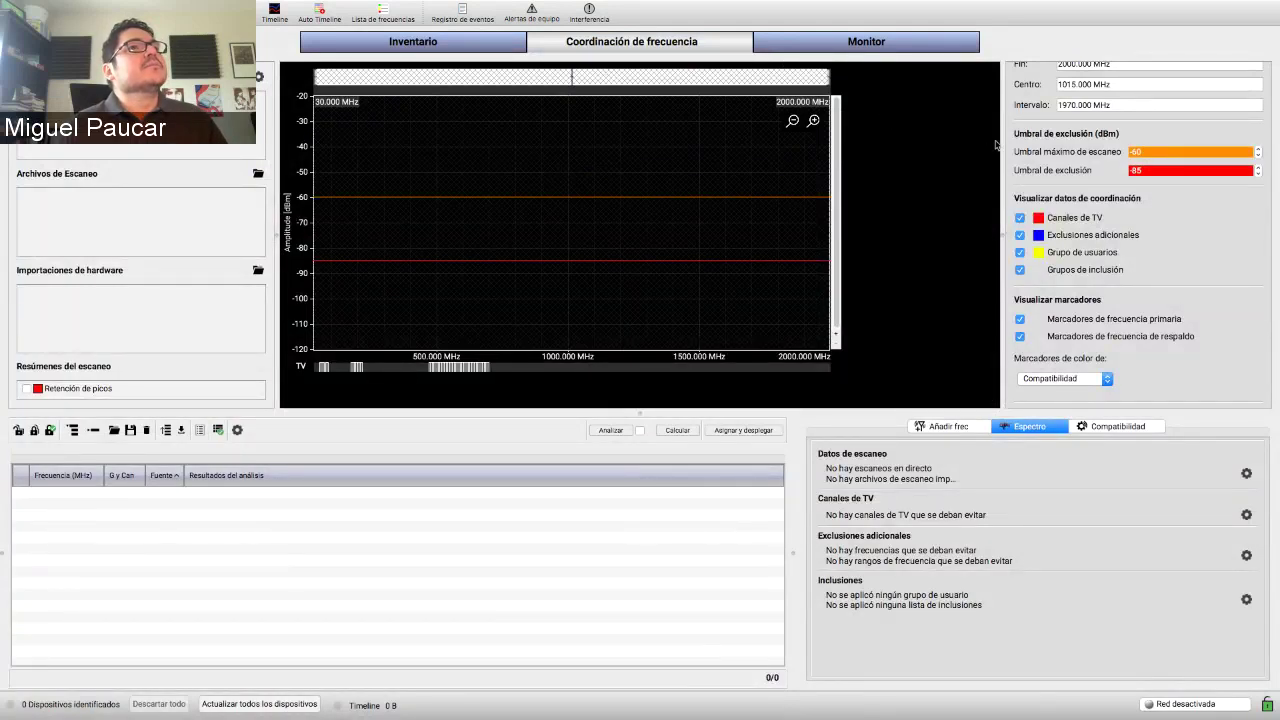
pyautogui.moveTo(1002, 235); pyautogui.dragTo(1005, 235)
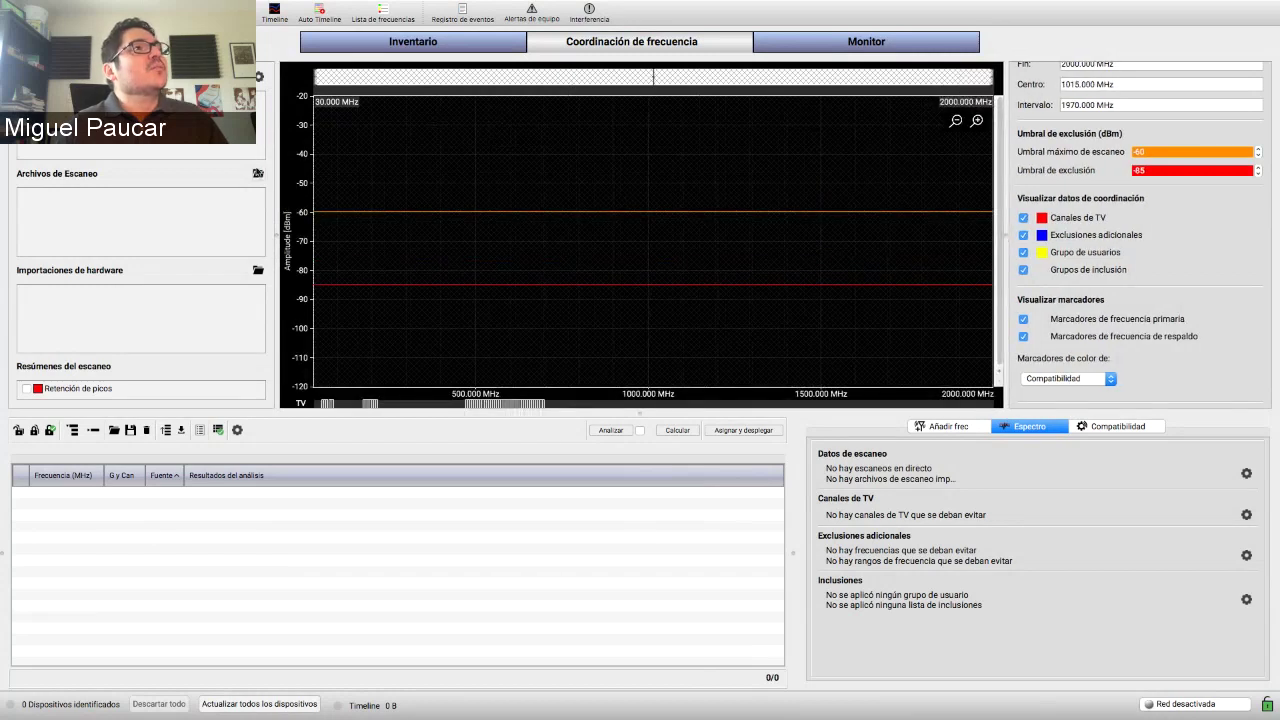
pyautogui.click(258, 173)
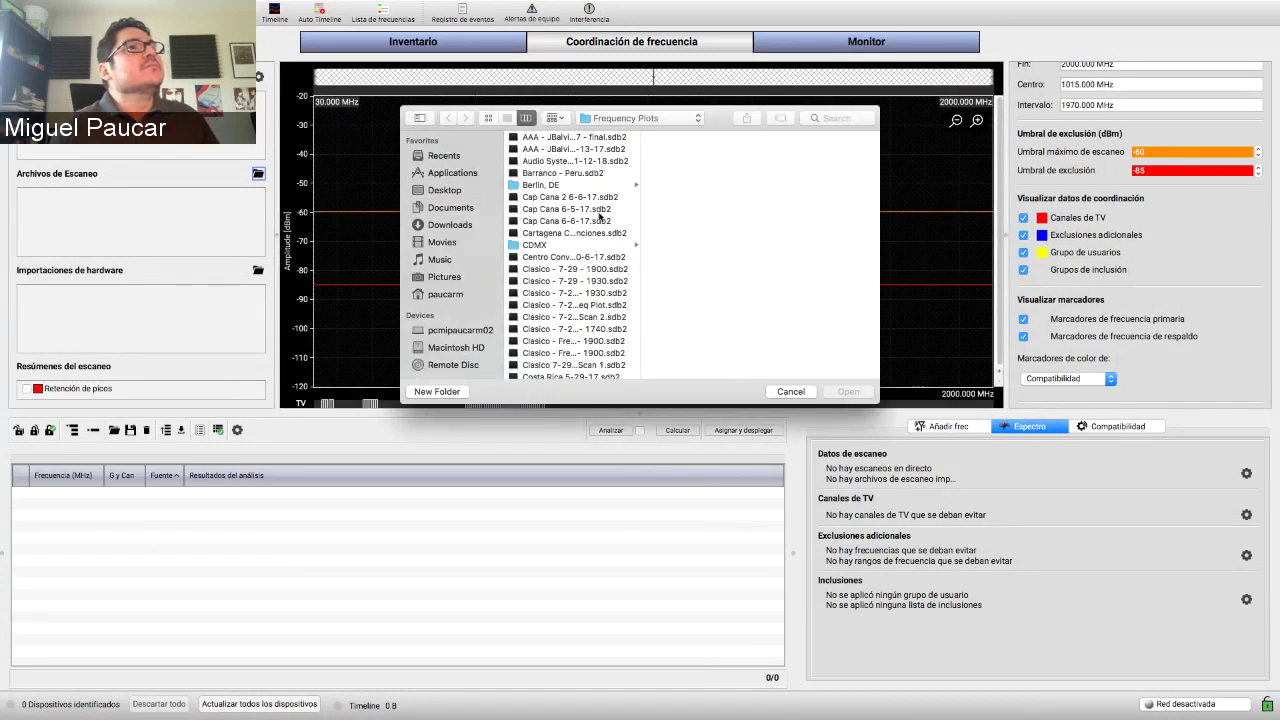
pyautogui.scroll(-3, 609, 268)
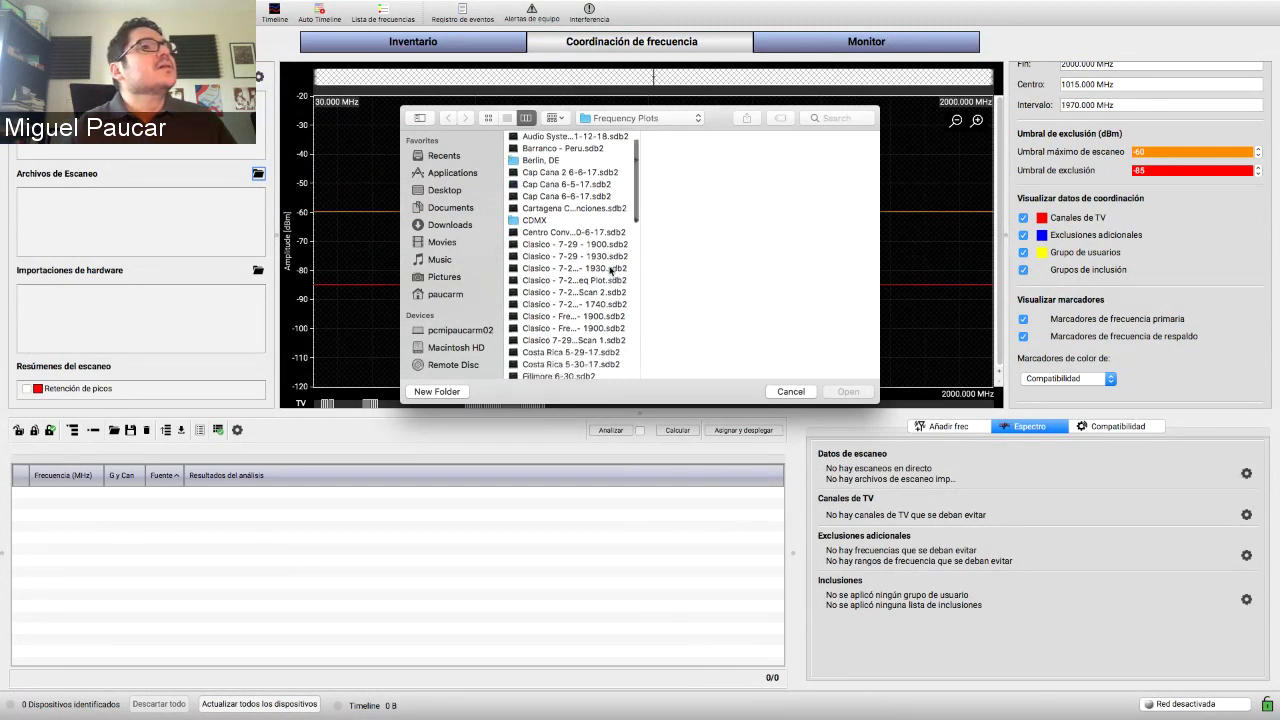
pyautogui.scroll(-6, 609, 268)
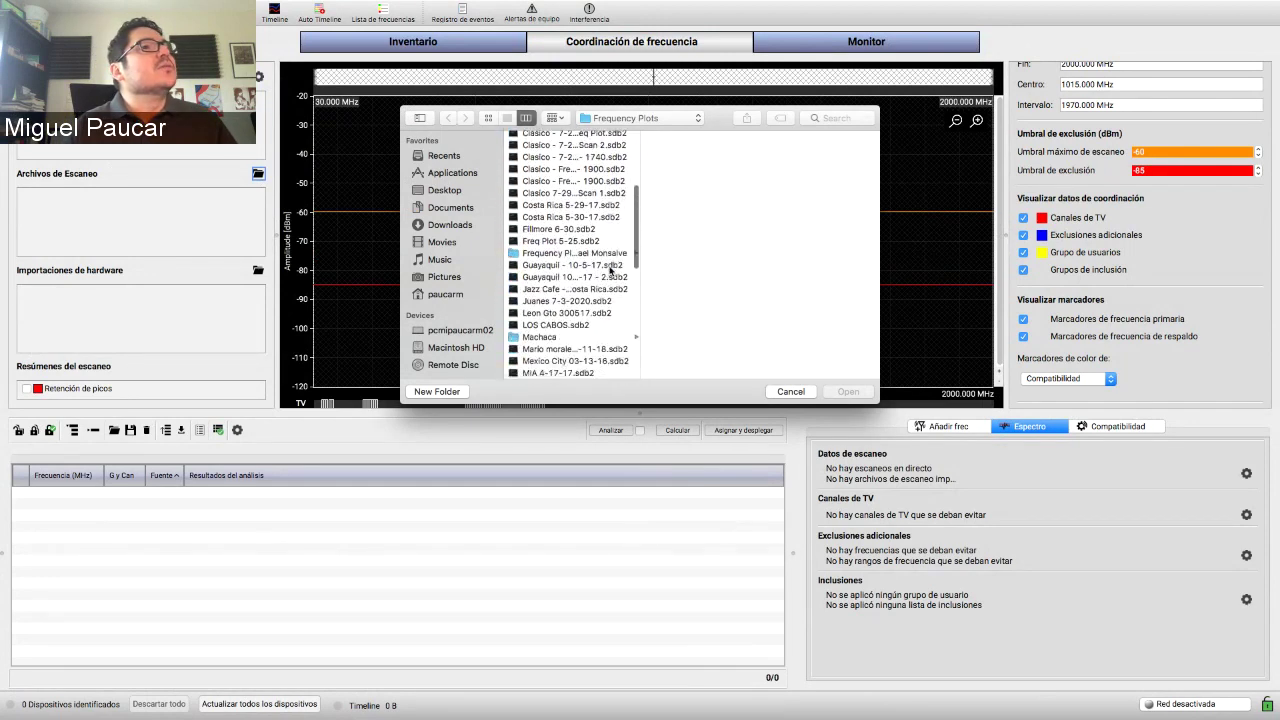
pyautogui.scroll(-2, 609, 268)
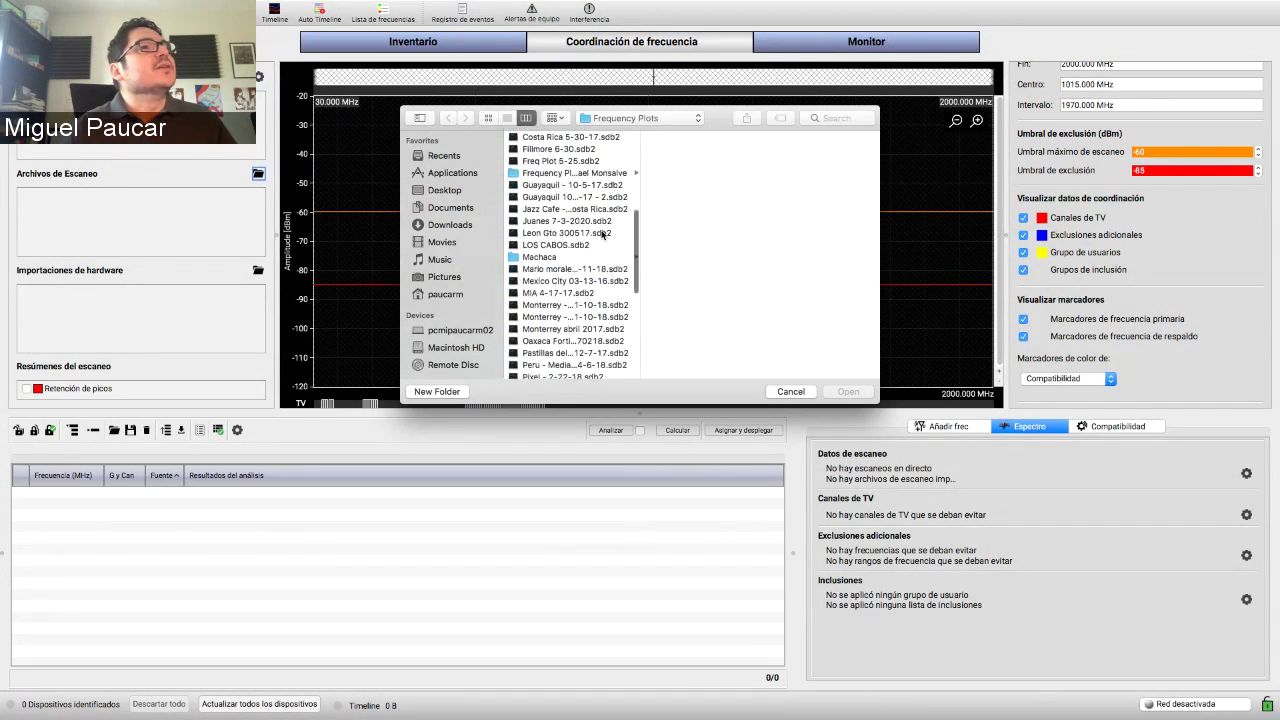
pyautogui.click(601, 221)
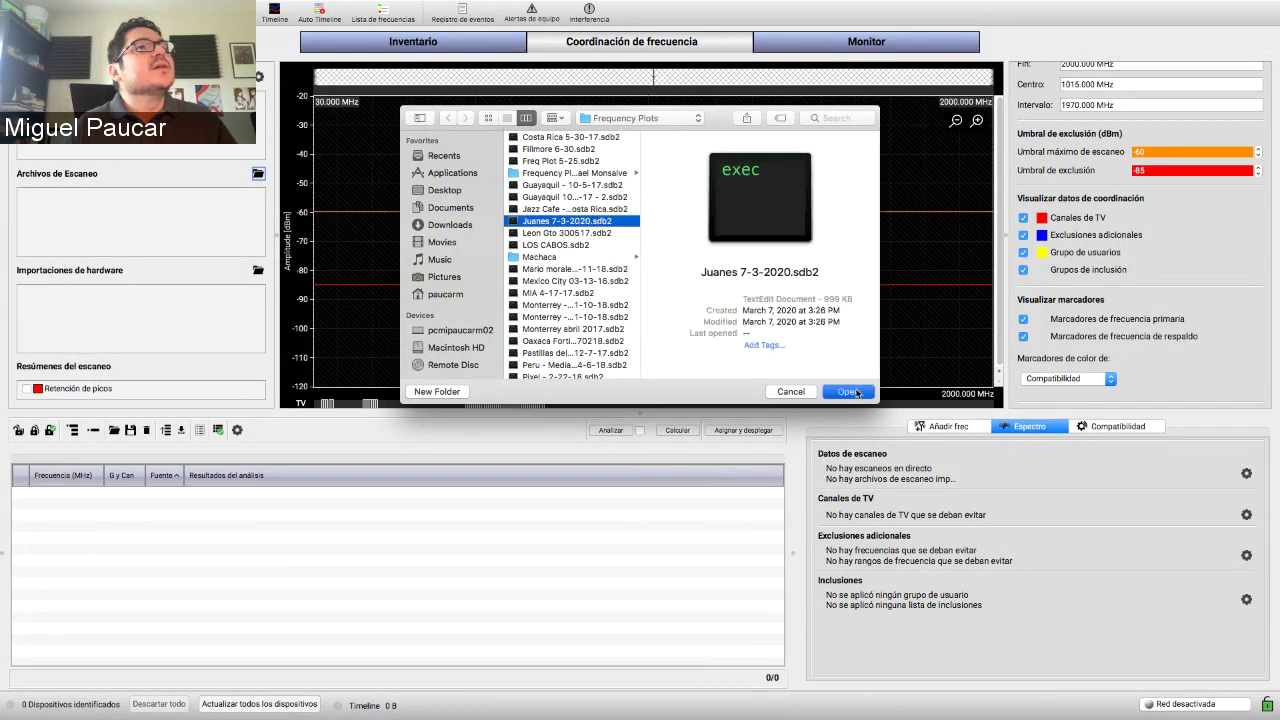
pyautogui.click(848, 391)
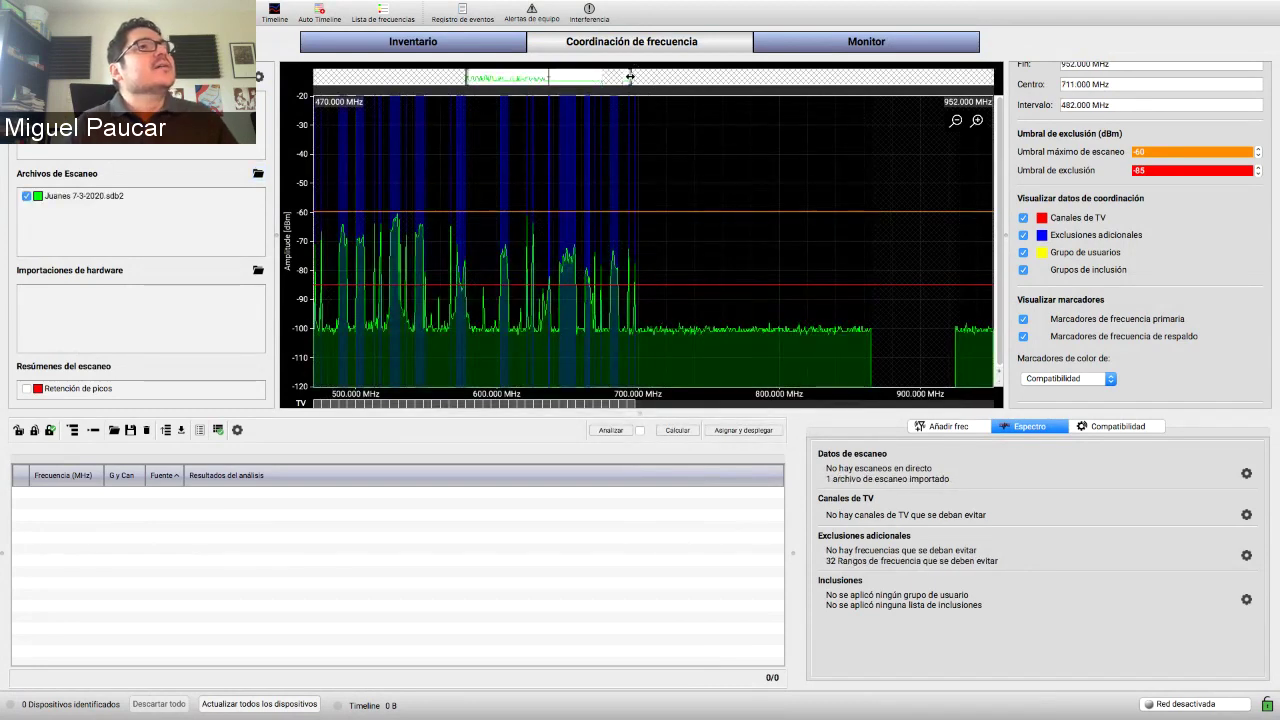
# - Set the exclusion threshold to -98 dBm and the maximum scan threshold to -50 dBm on the spectrum plot
pyautogui.moveTo(630, 76); pyautogui.dragTo(551, 76)
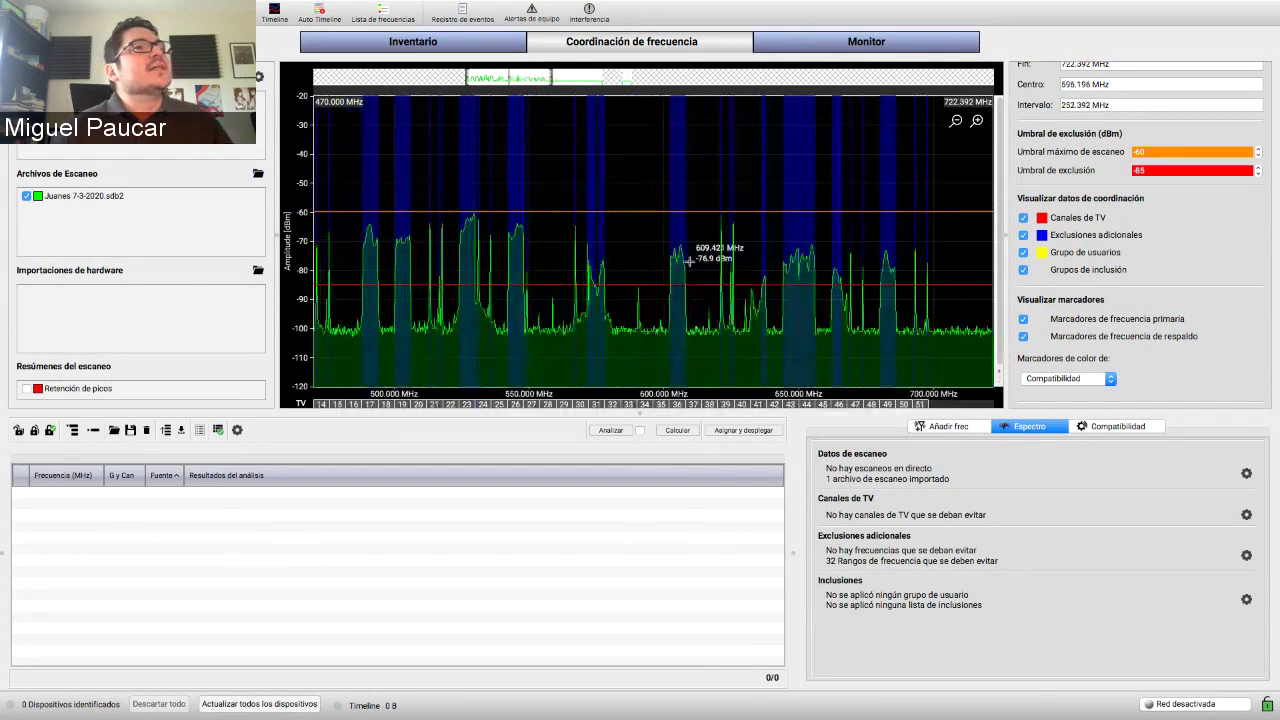
pyautogui.moveTo(705, 283); pyautogui.dragTo(701, 323)
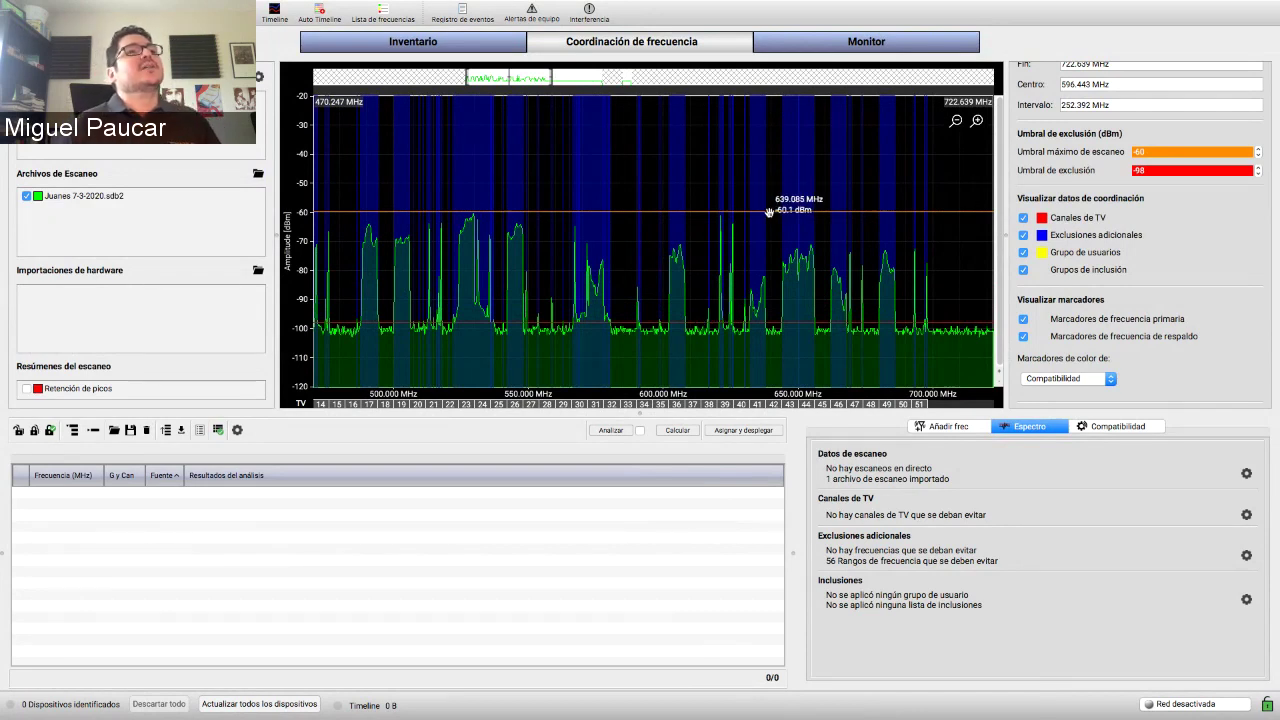
pyautogui.moveTo(768, 212); pyautogui.dragTo(789, 186)
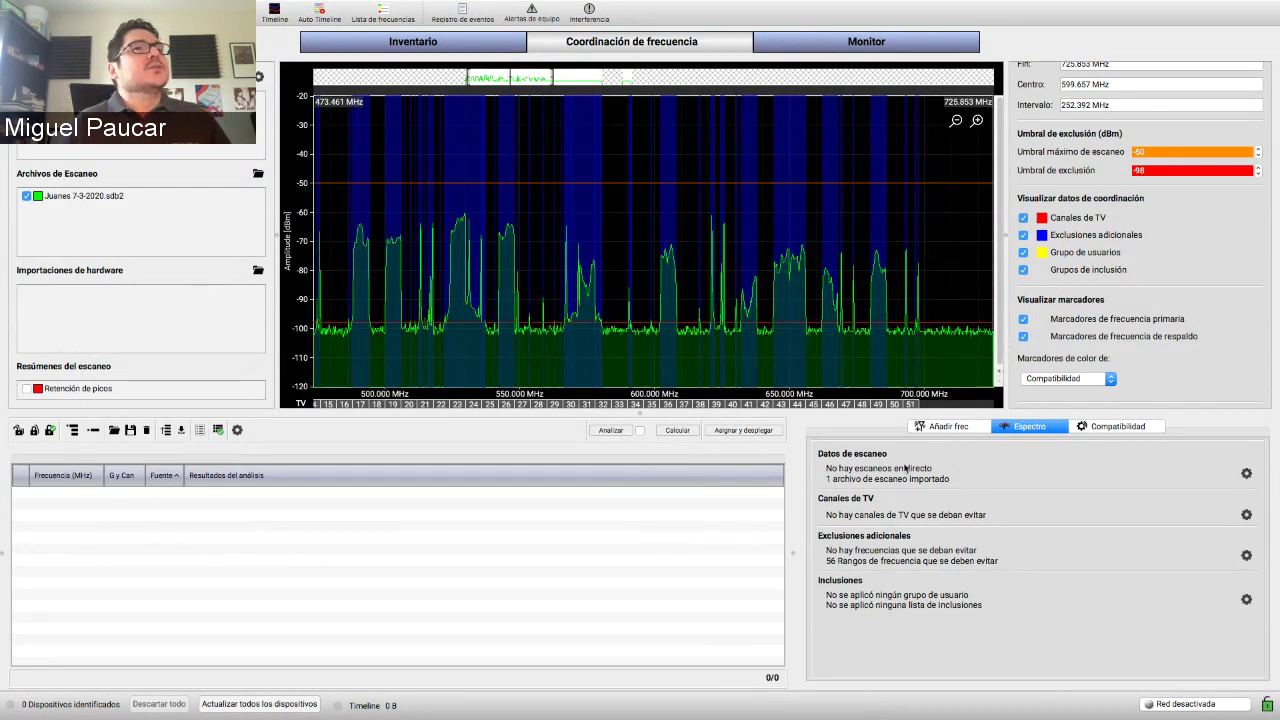
# - Bring all inventory frequencies into the coordination workspace and calculate new frequencies for them
pyautogui.click(950, 425)
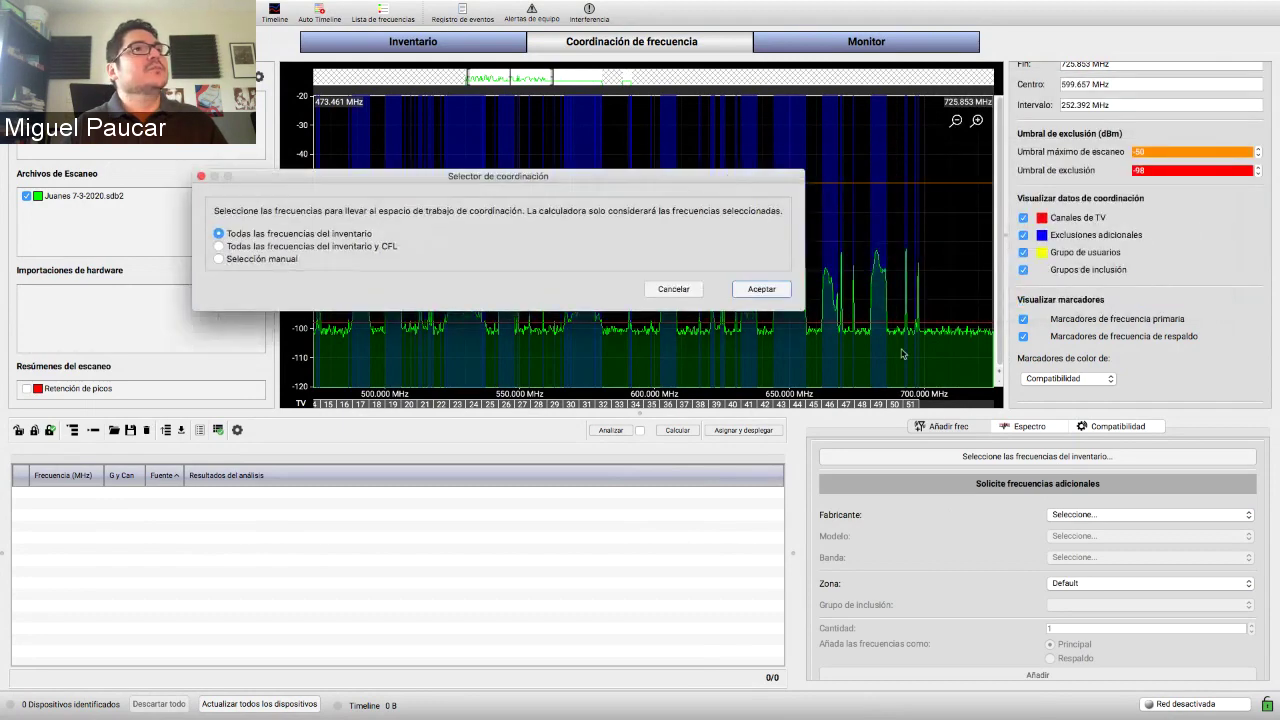
pyautogui.click(761, 289)
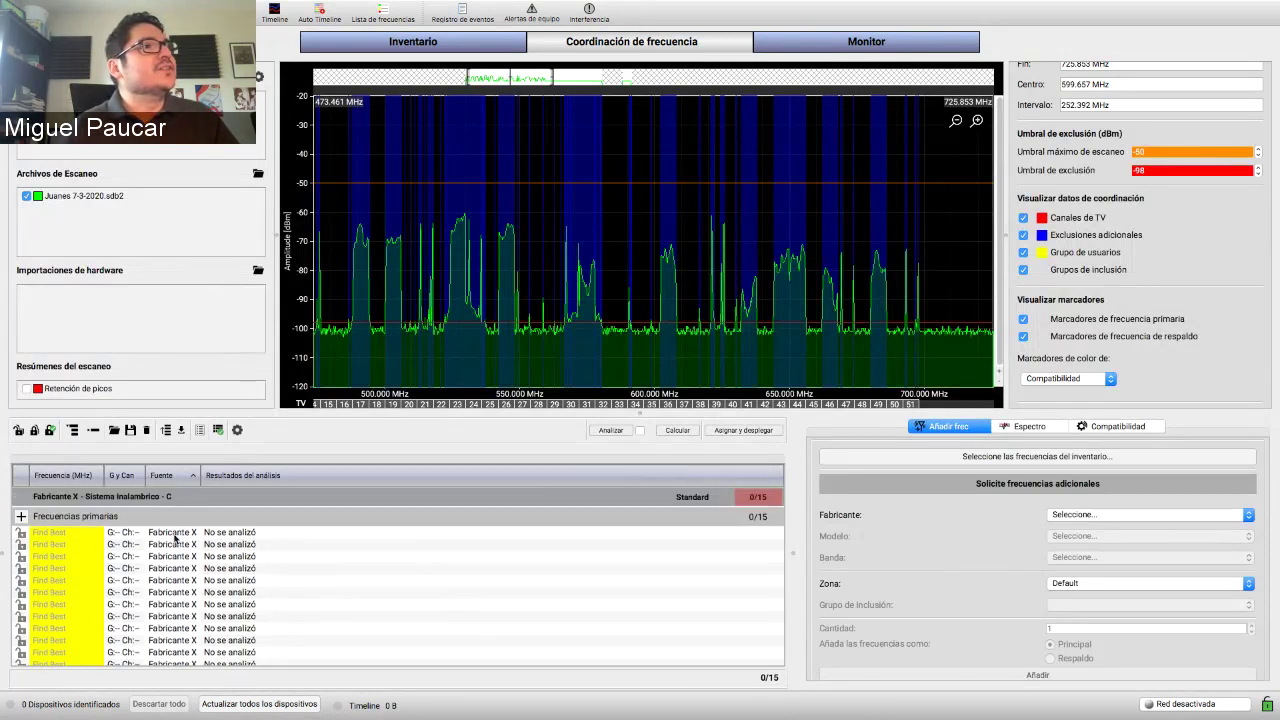
pyautogui.click(687, 431)
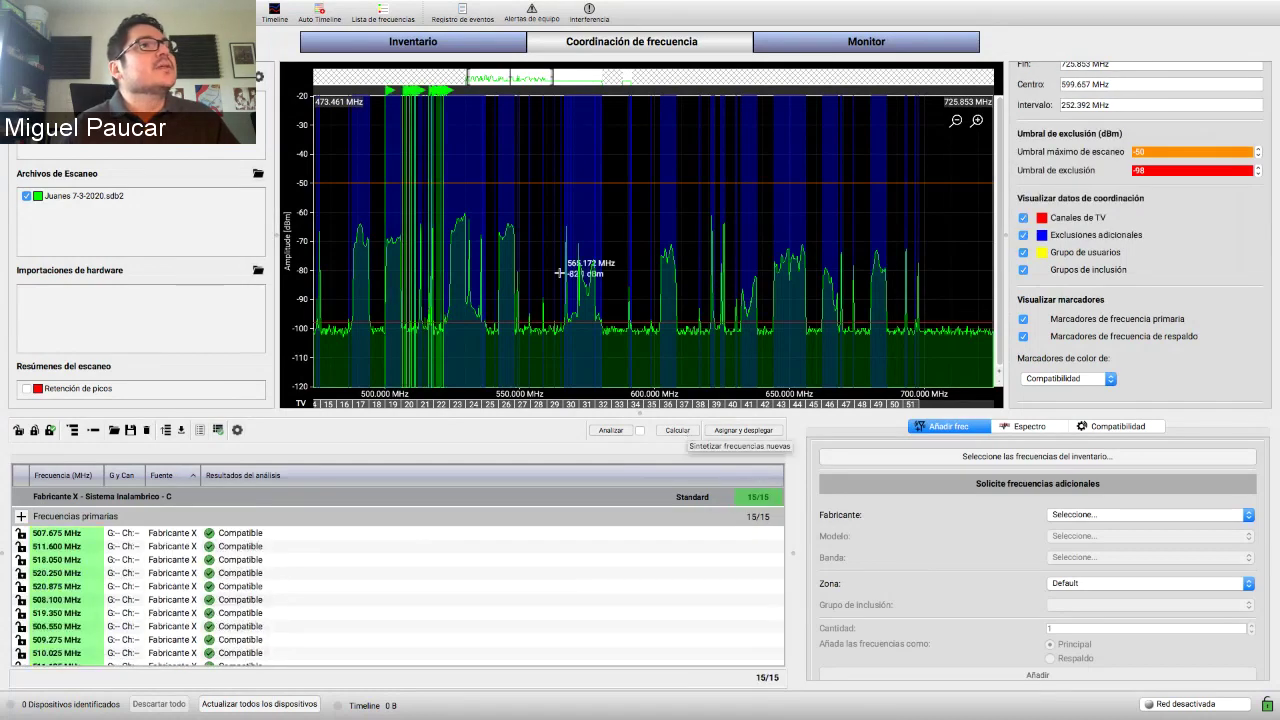
# - Examine the calculated frequencies on the spectrum plot over the range of about 495 to 529 MHz
pyautogui.moveTo(555, 84); pyautogui.dragTo(479, 77)
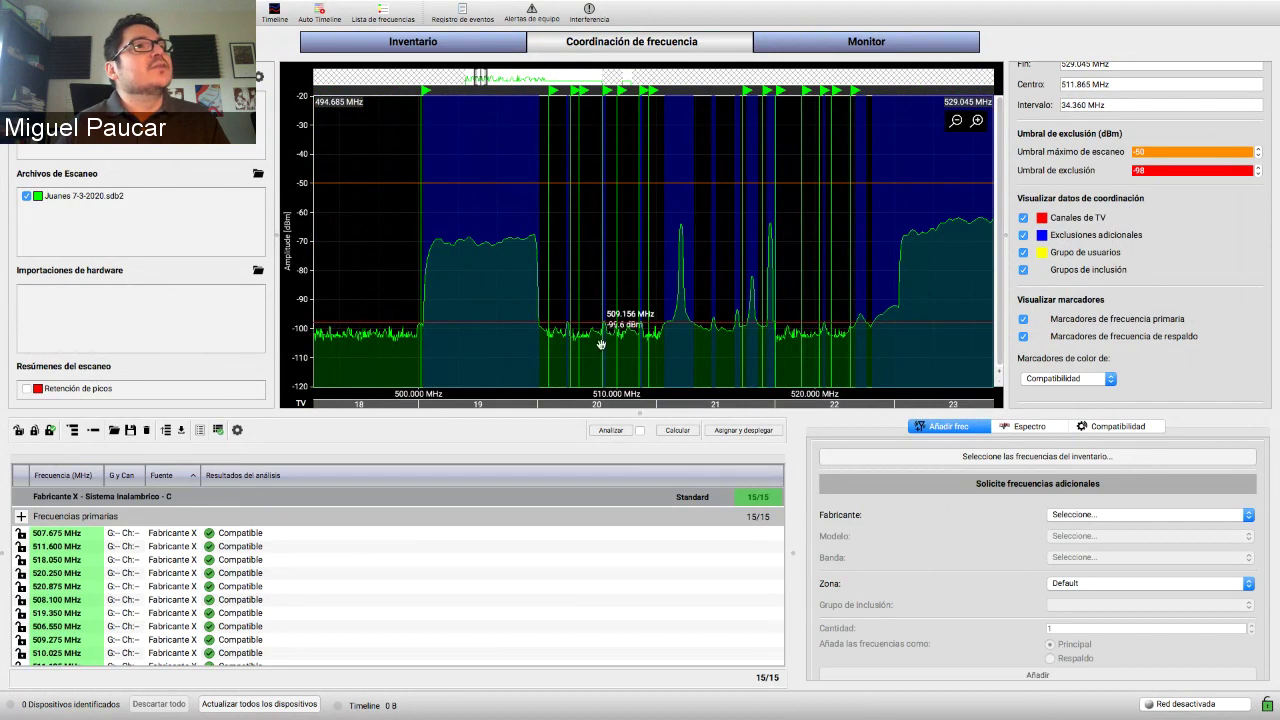
pyautogui.click(597, 405)
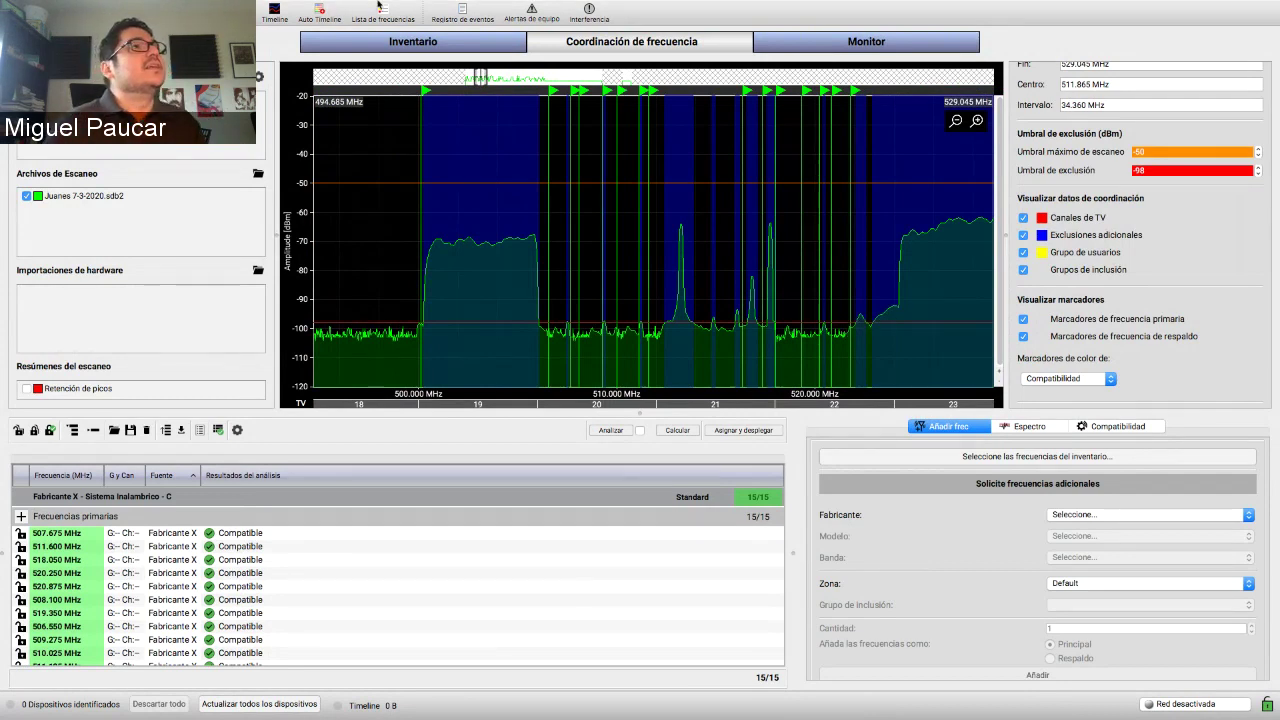
# - Check among the diagnostic tools that the hidden functions option (Funciones ocultas) is enabled
pyautogui.click(292, 7)
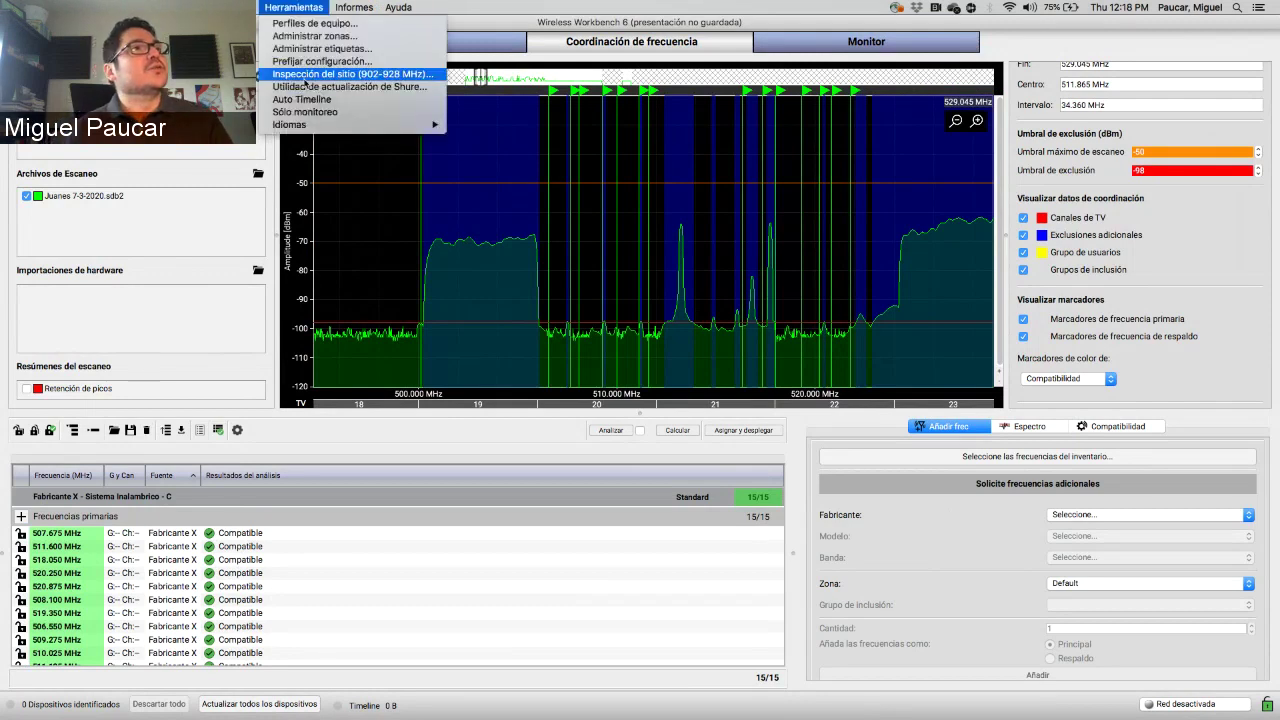
pyautogui.click(105, 152)
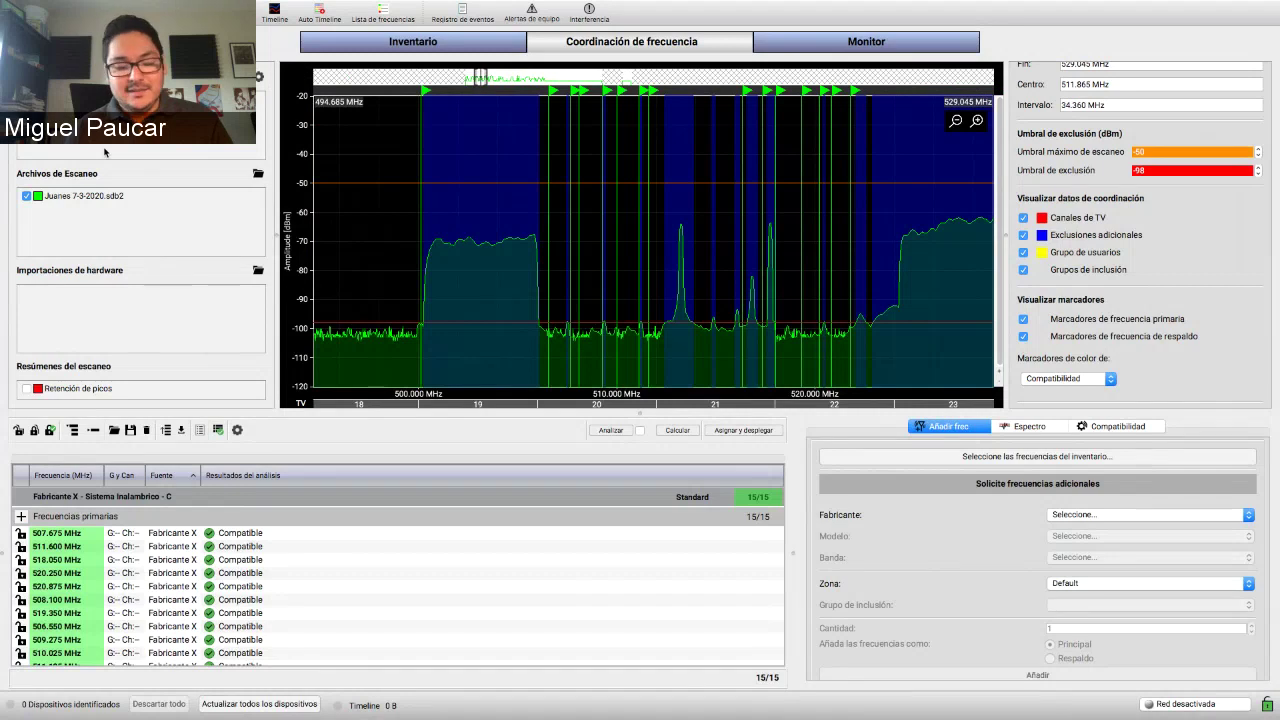
pyautogui.click(292, 7)
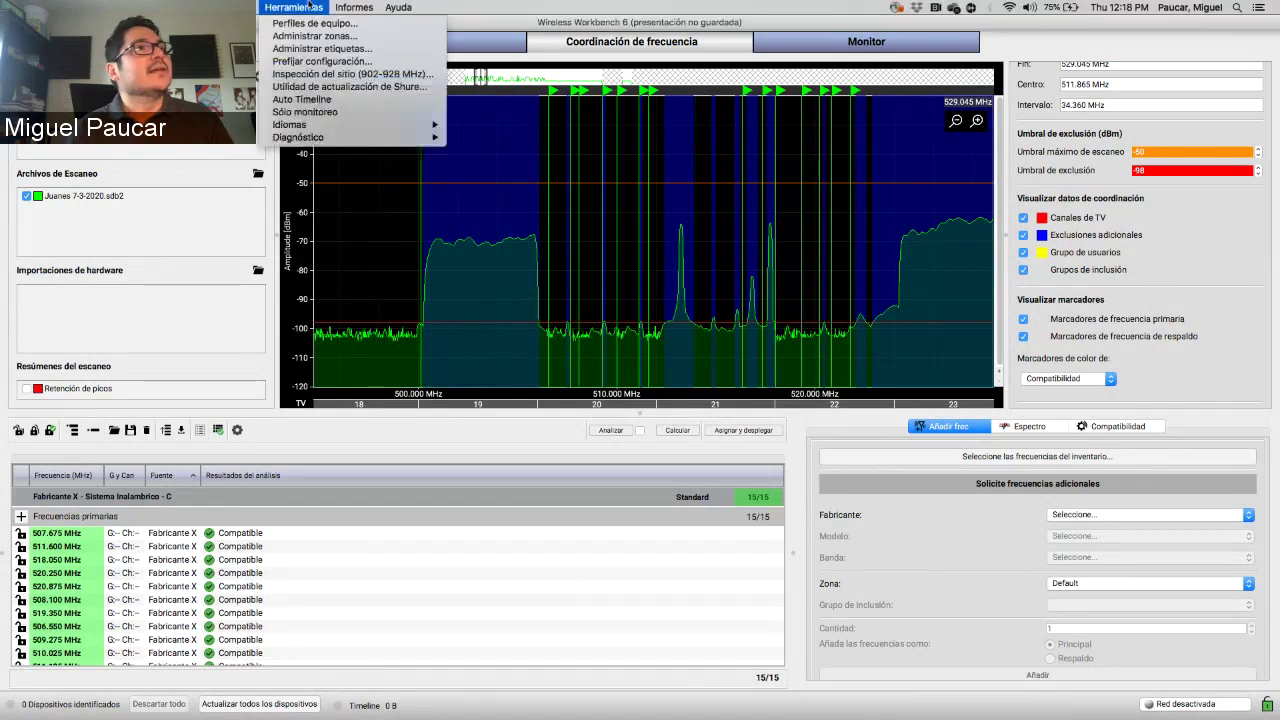
pyautogui.moveTo(337, 138)
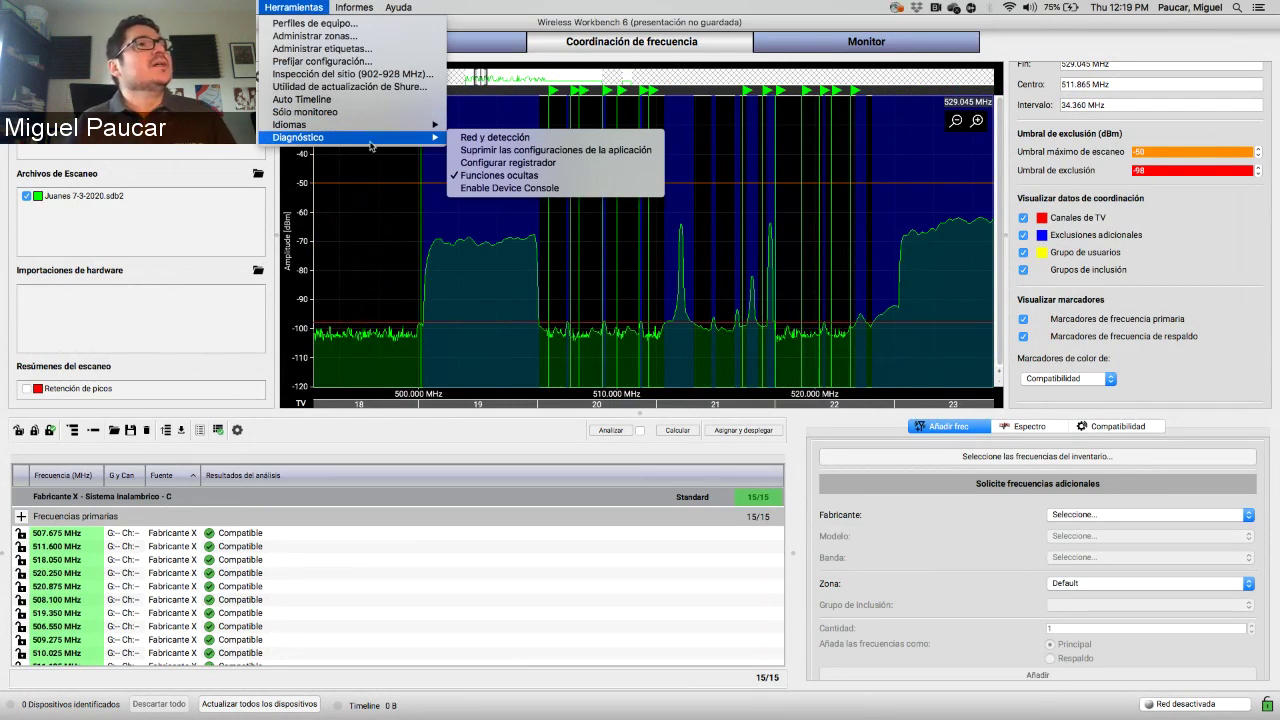
pyautogui.click(366, 161)
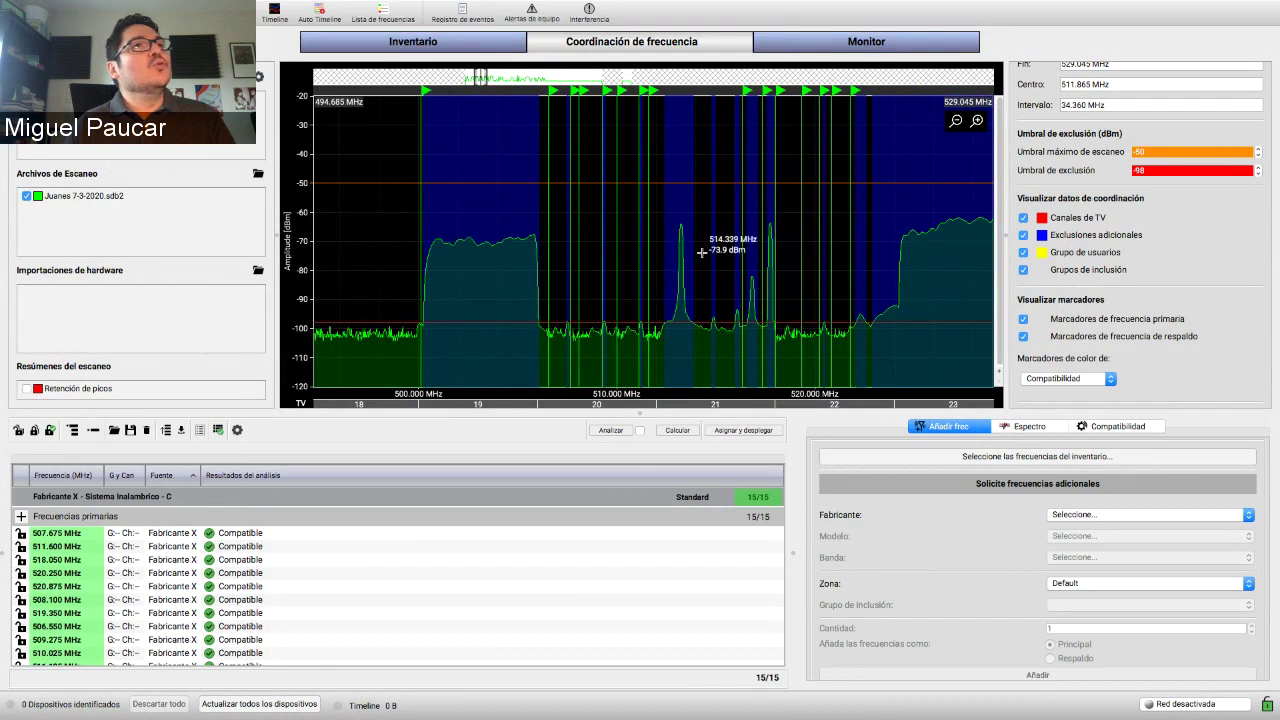
# - Show the intermodulation products on the spectrum plot, examine them between about 500 and 517 MHz, and hide them again
pyautogui.scroll(-5, 1161, 337)
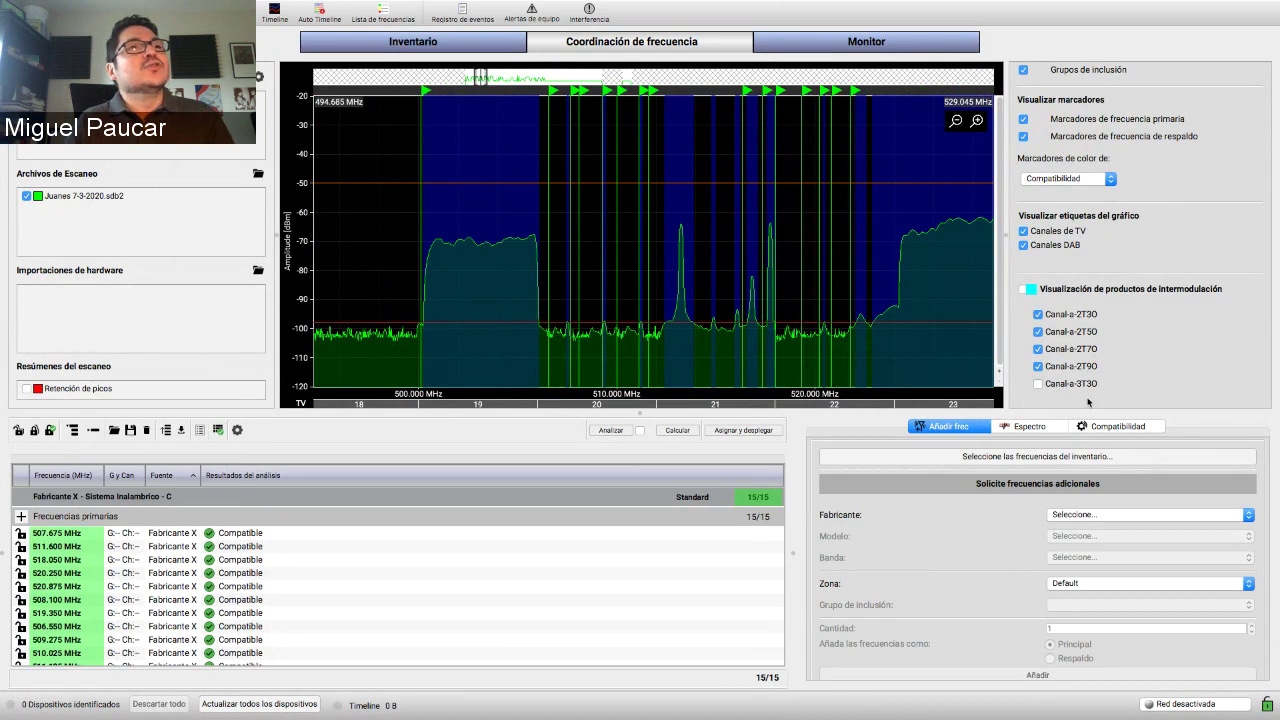
pyautogui.click(1024, 290)
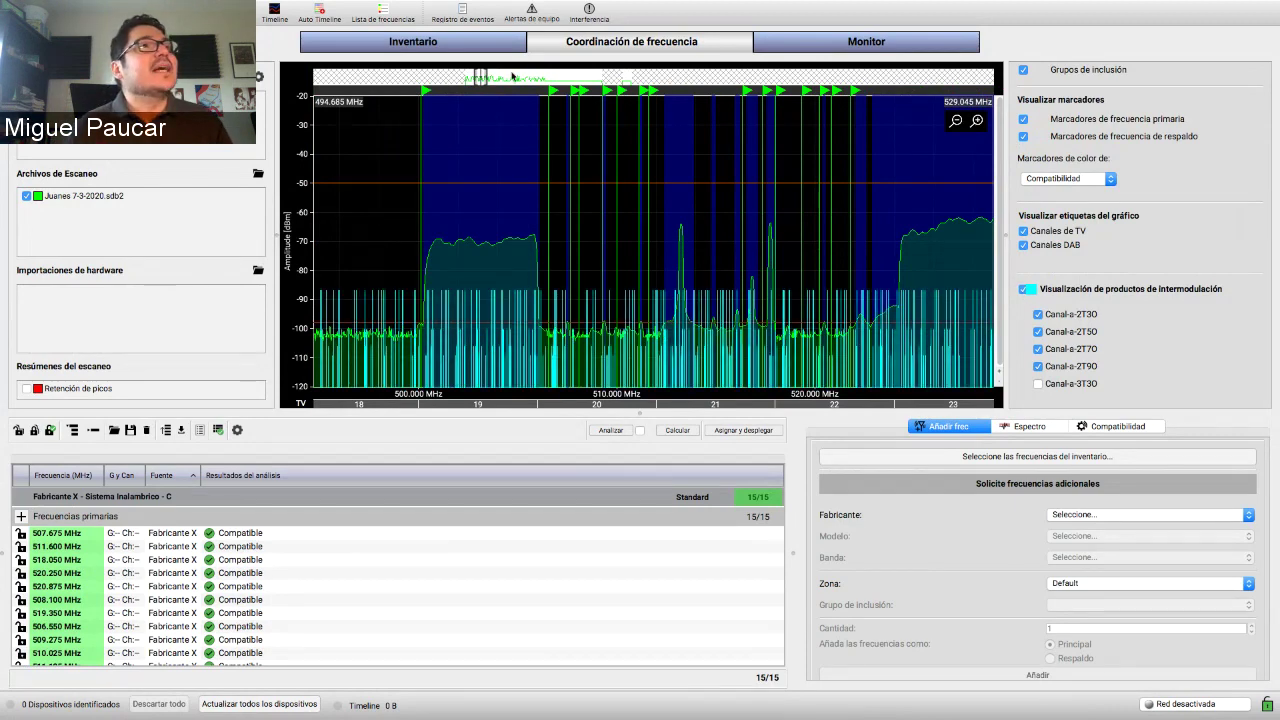
pyautogui.scroll(2, 482, 76)
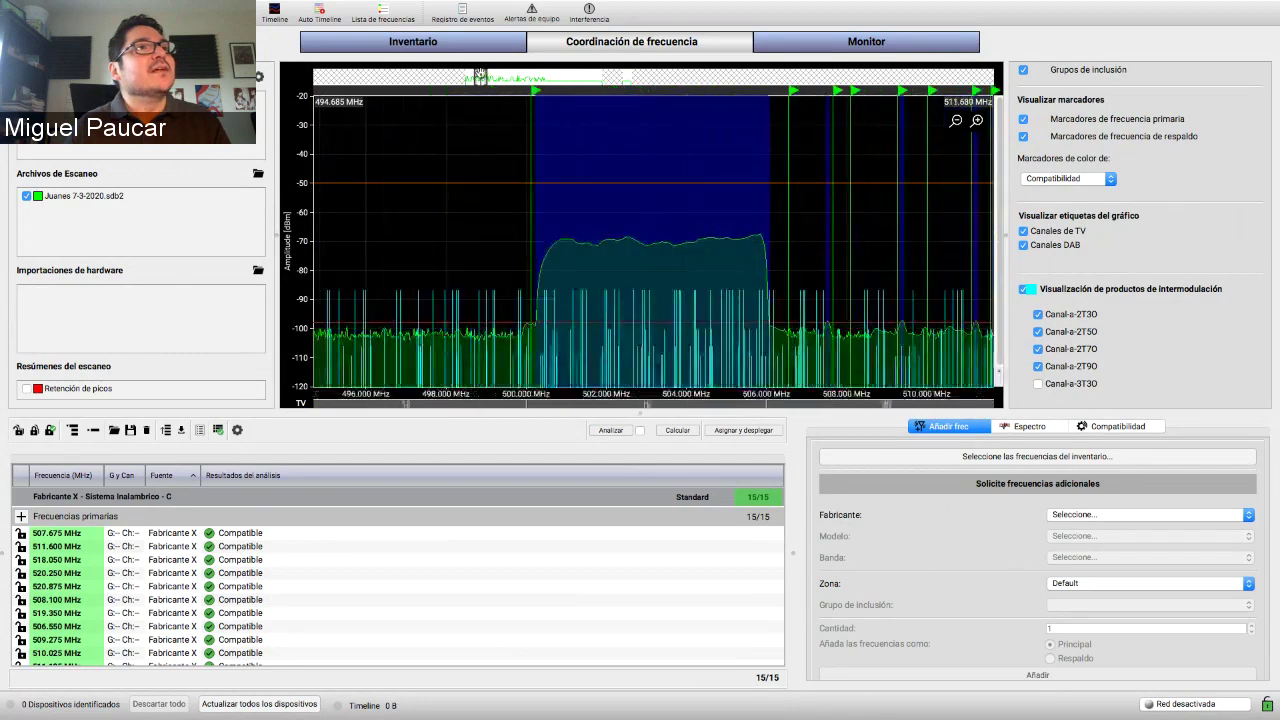
pyautogui.moveTo(482, 76); pyautogui.dragTo(485, 76)
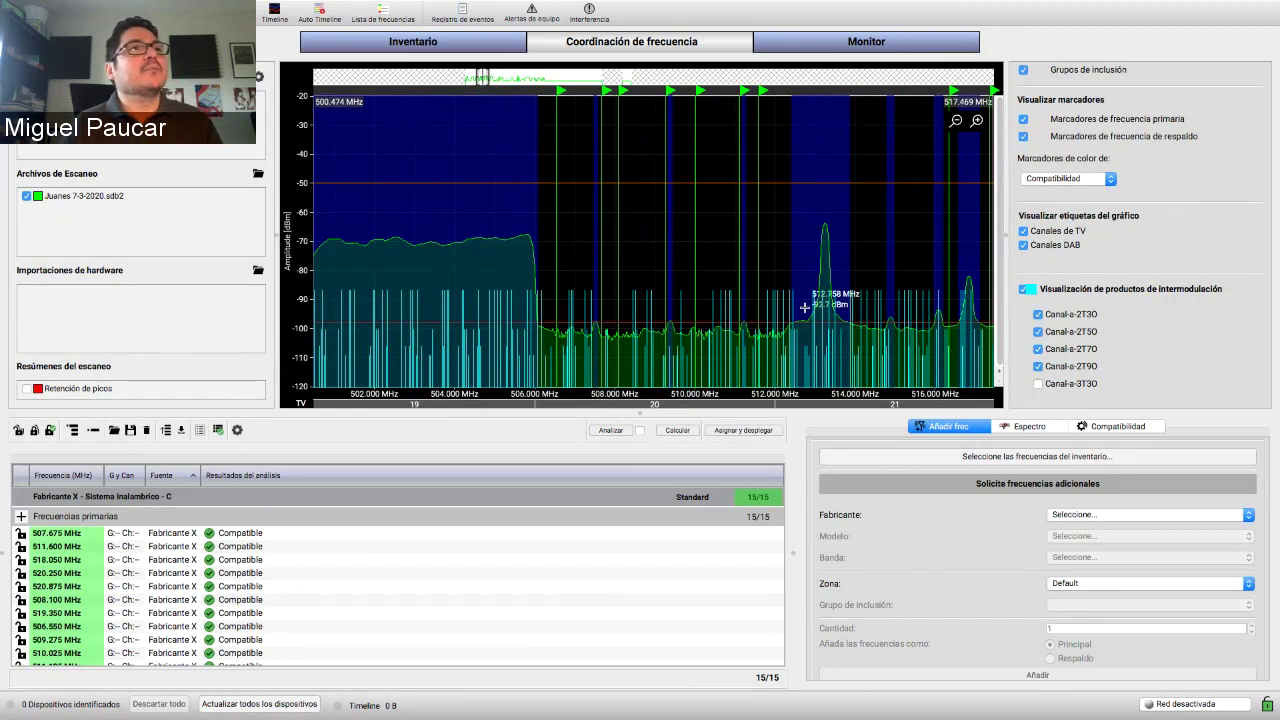
pyautogui.click(1025, 290)
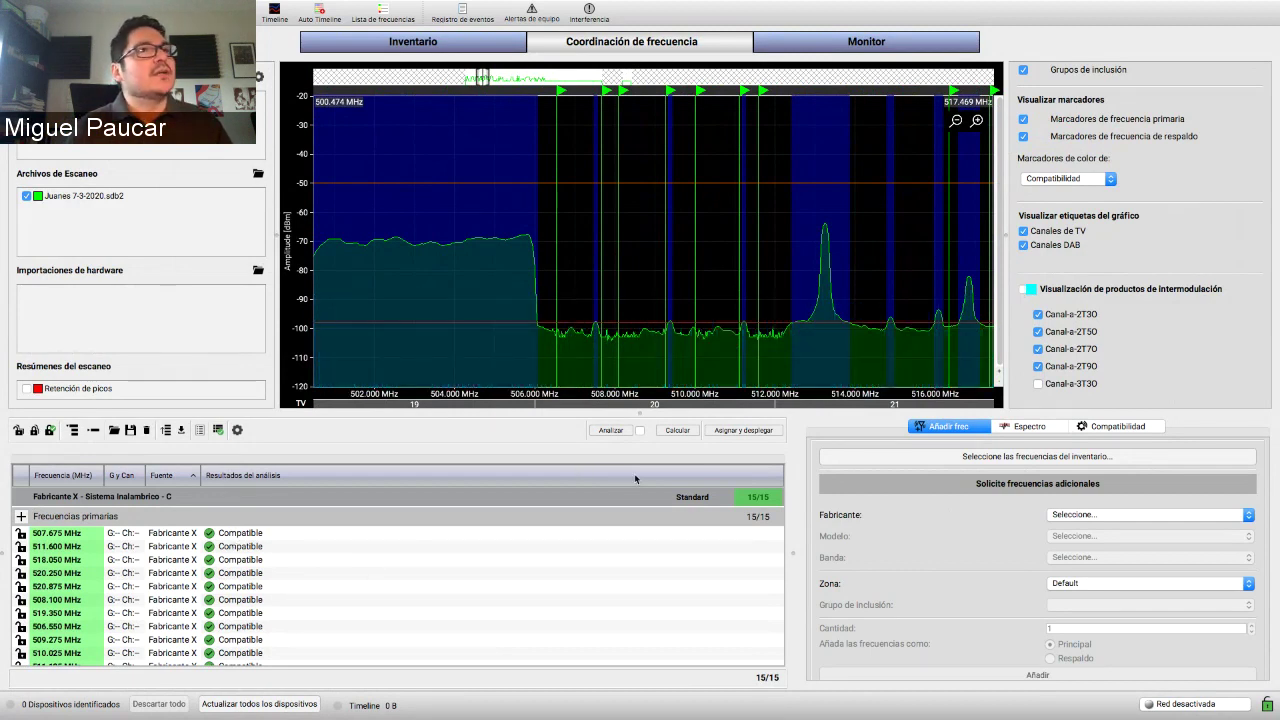
# - Add one primary frequency for a Shure UR4D in band H4, using the Default zone
pyautogui.click(1114, 514)
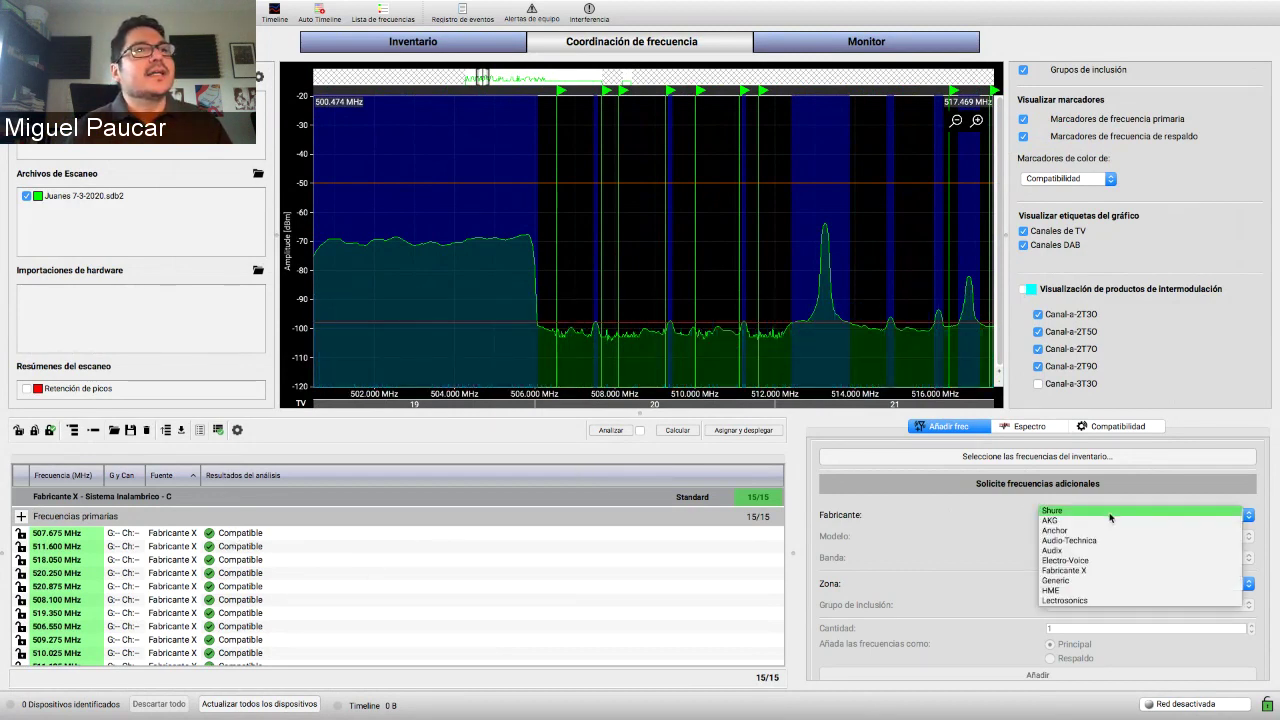
pyautogui.click(1110, 512)
pyautogui.click(1110, 536)
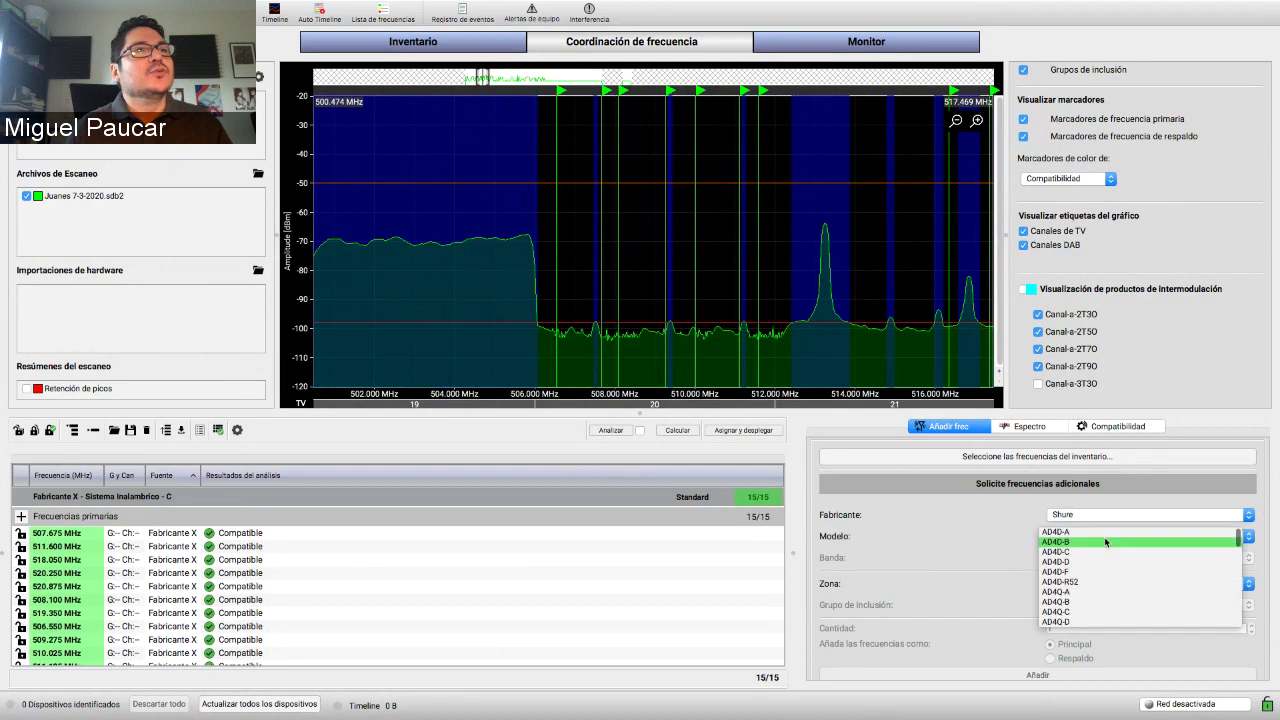
pyautogui.scroll(-10, 1100, 590)
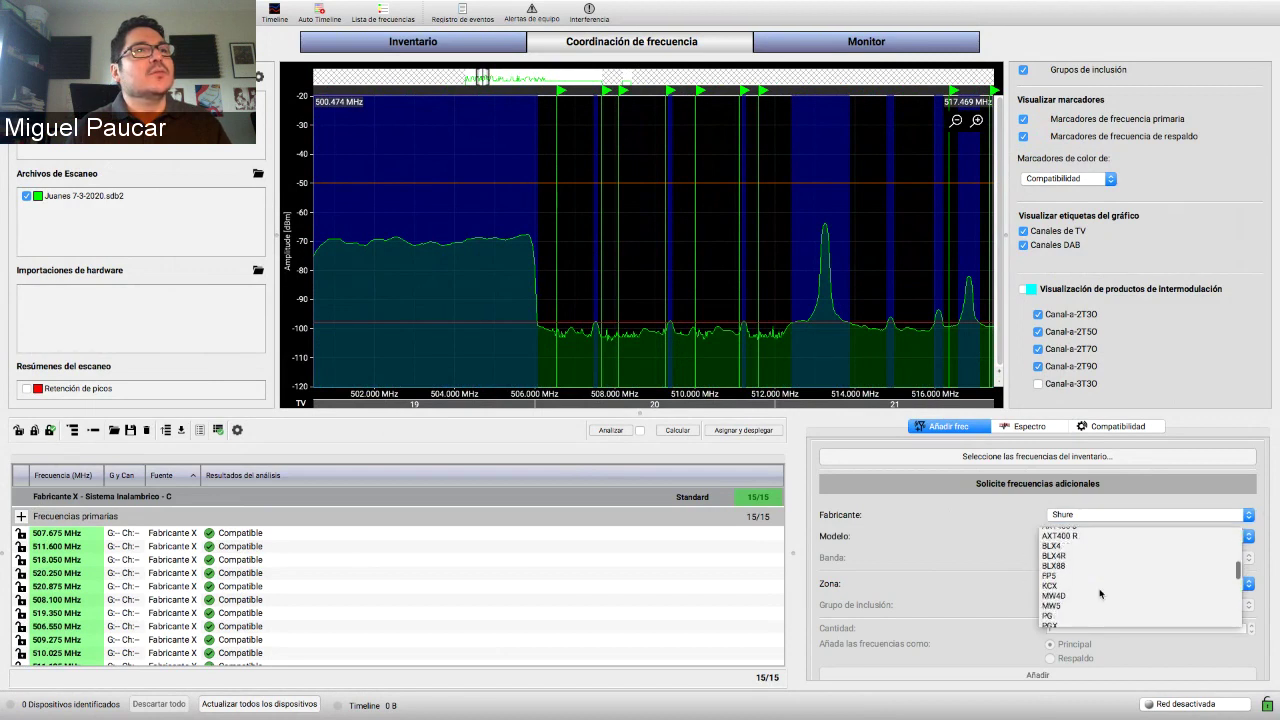
pyautogui.scroll(-10, 1100, 594)
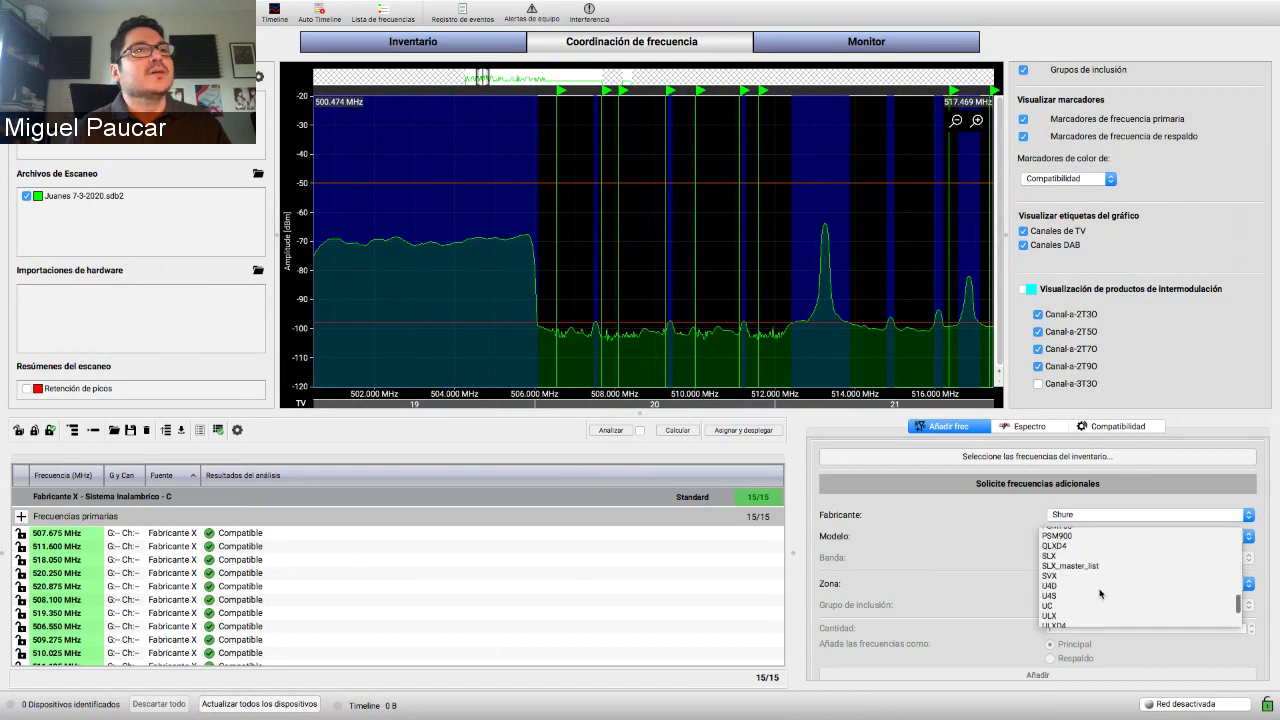
pyautogui.scroll(-3, 1100, 594)
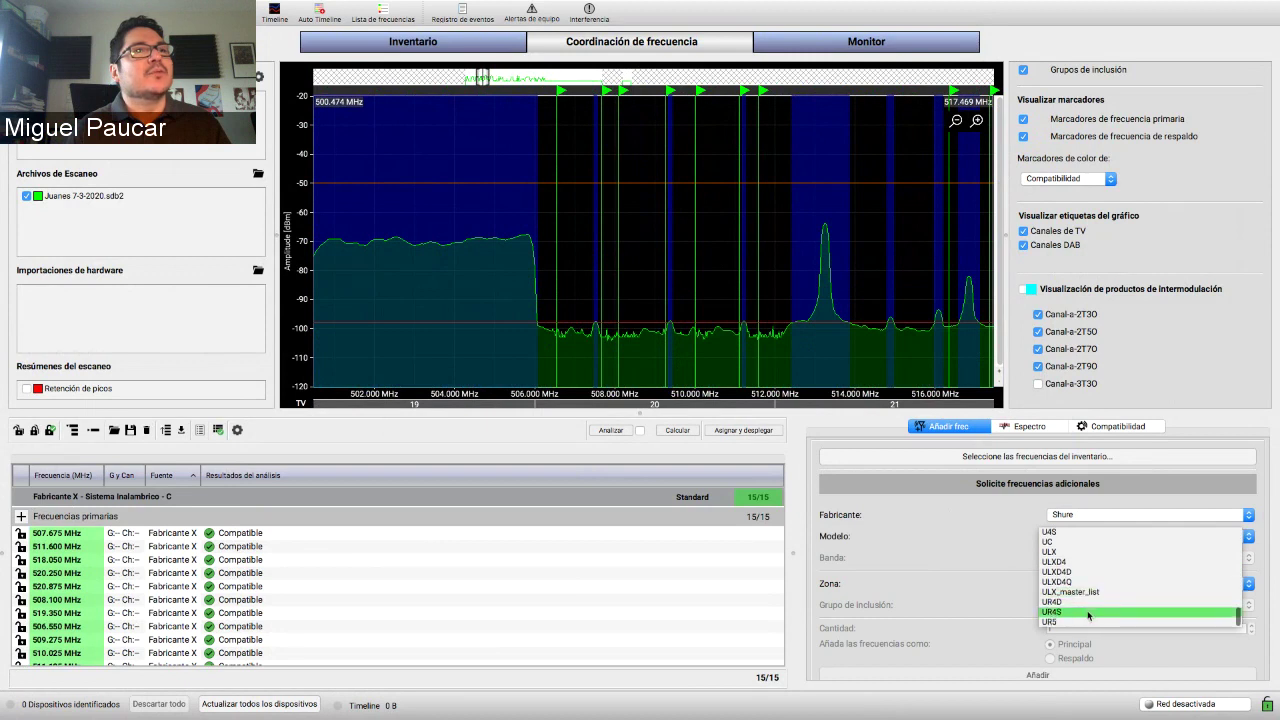
pyautogui.click(1090, 604)
pyautogui.click(1094, 568)
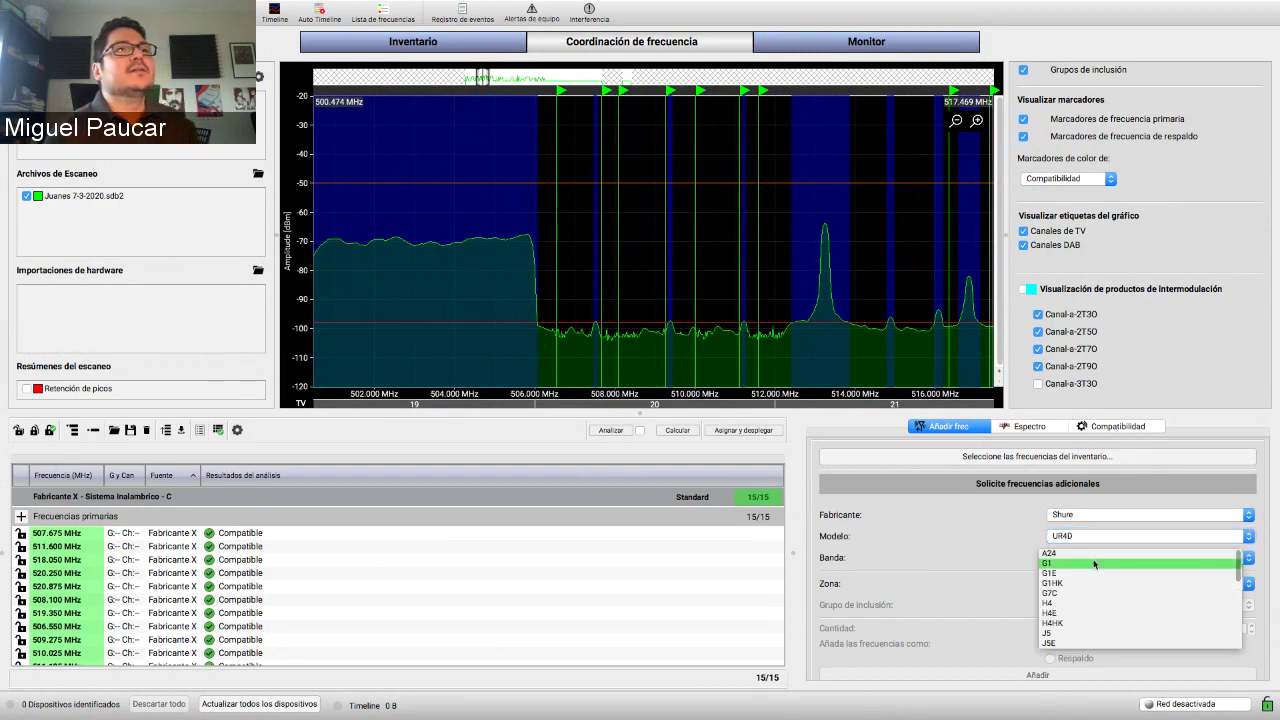
pyautogui.click(1093, 606)
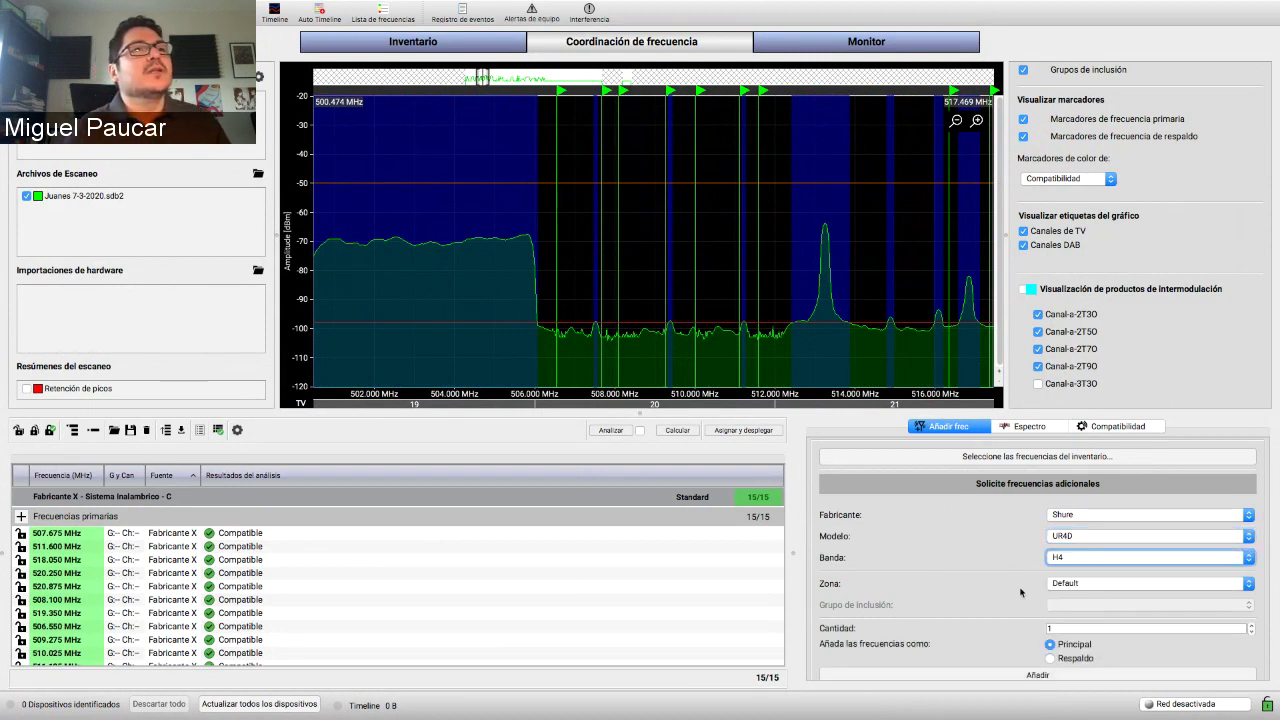
pyautogui.scroll(-1, 985, 594)
pyautogui.click(966, 662)
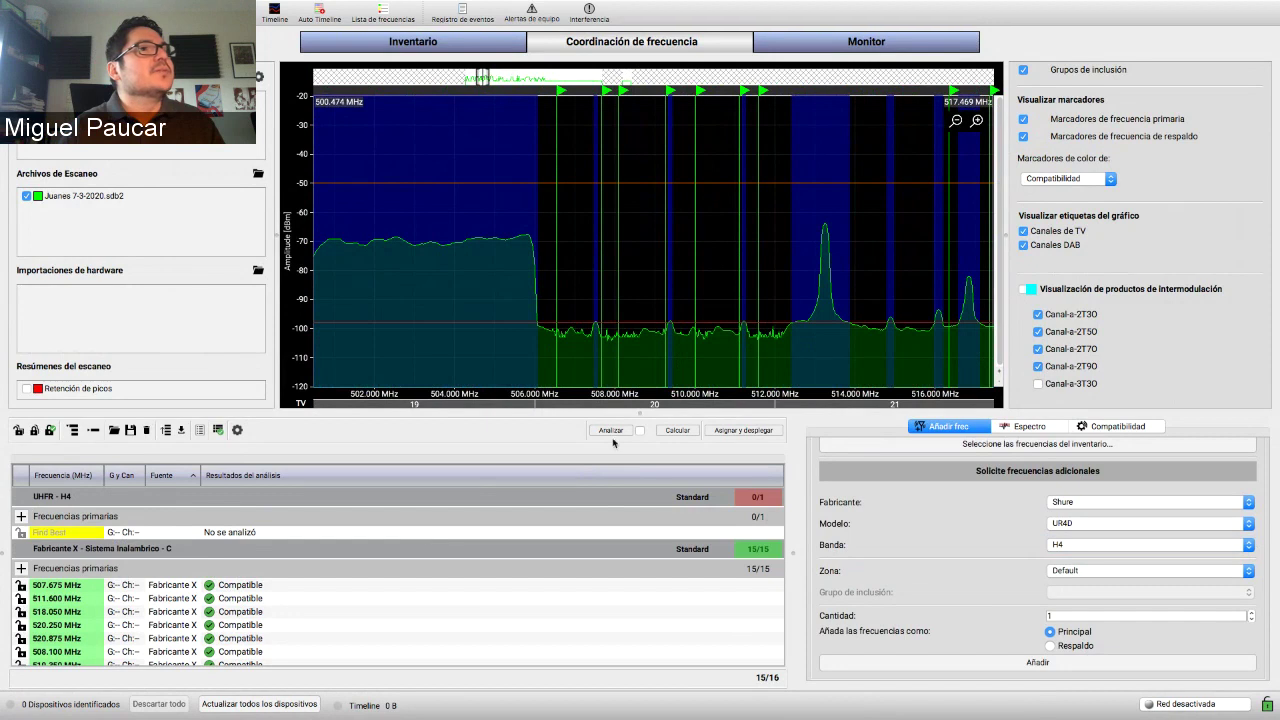
# - Calculate new frequencies for the whole coordination and examine the UHFR H4 frequency on the spectrum plot
pyautogui.click(684, 430)
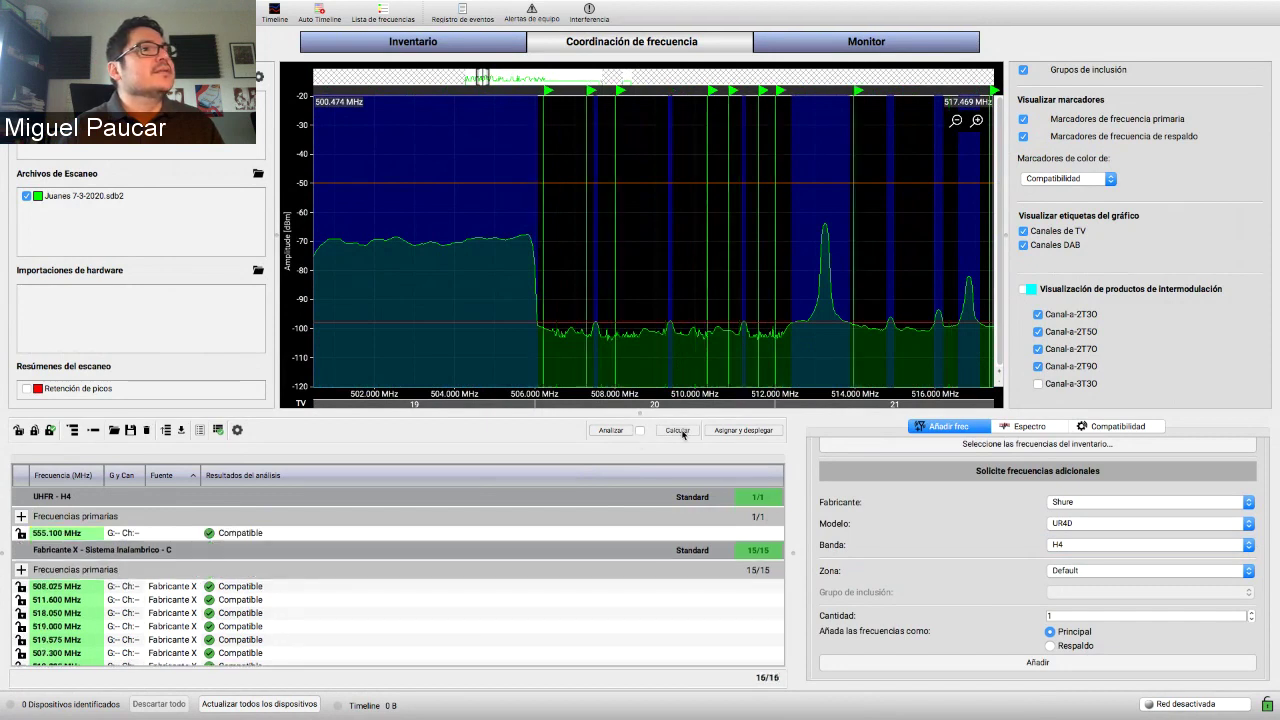
pyautogui.click(340, 535)
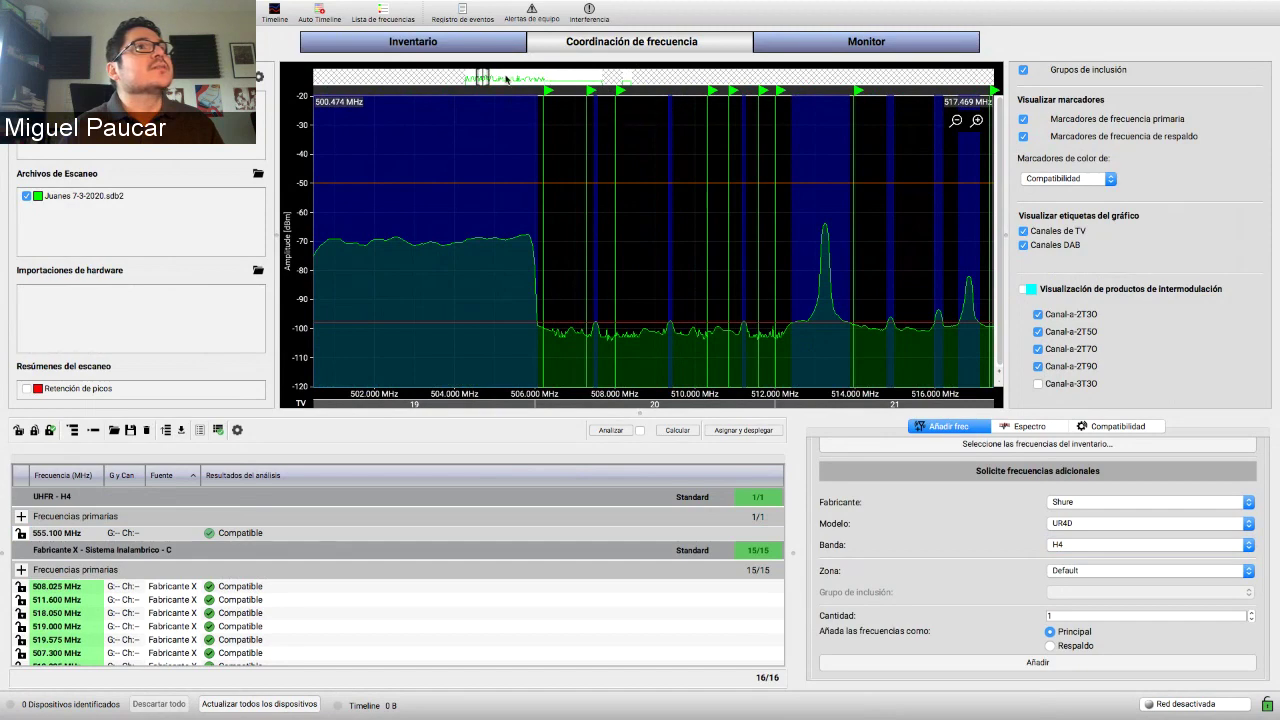
pyautogui.moveTo(481, 76); pyautogui.dragTo(496, 76)
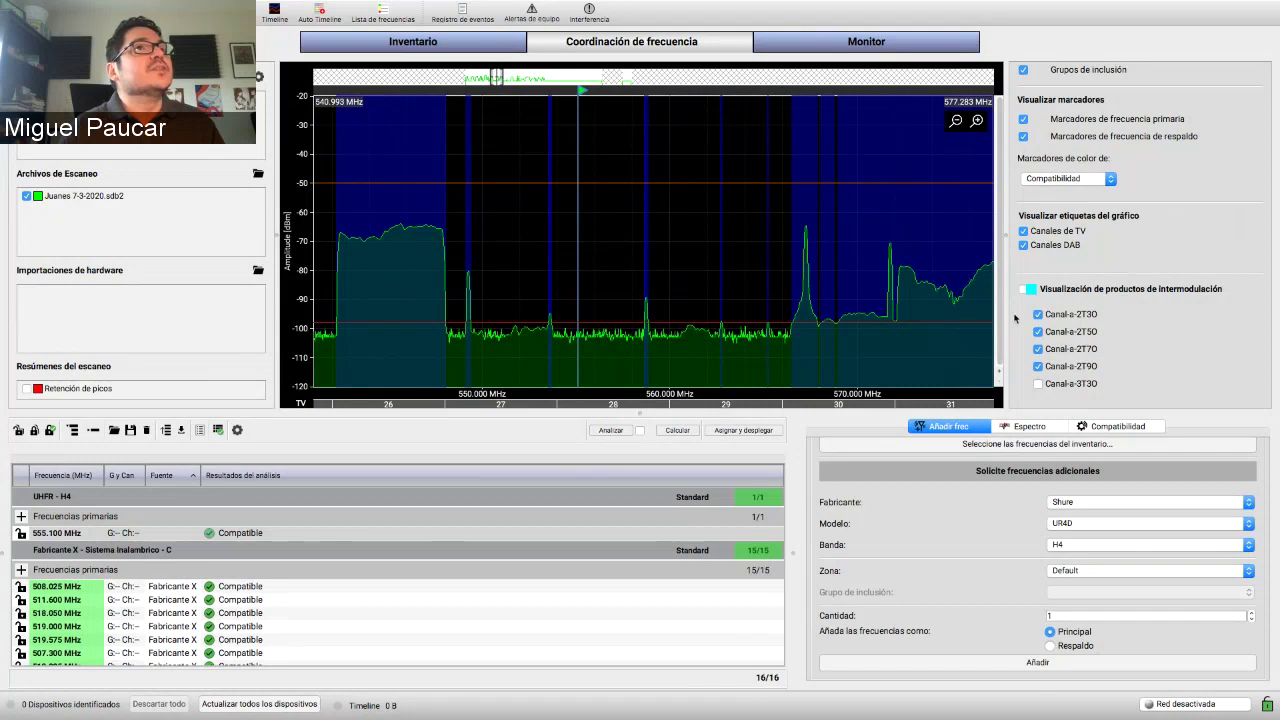
# - Show the intermodulation products around the UHFR H4 frequency, switching the Canal-a-3T3O products on and back off for comparison
pyautogui.click(1023, 290)
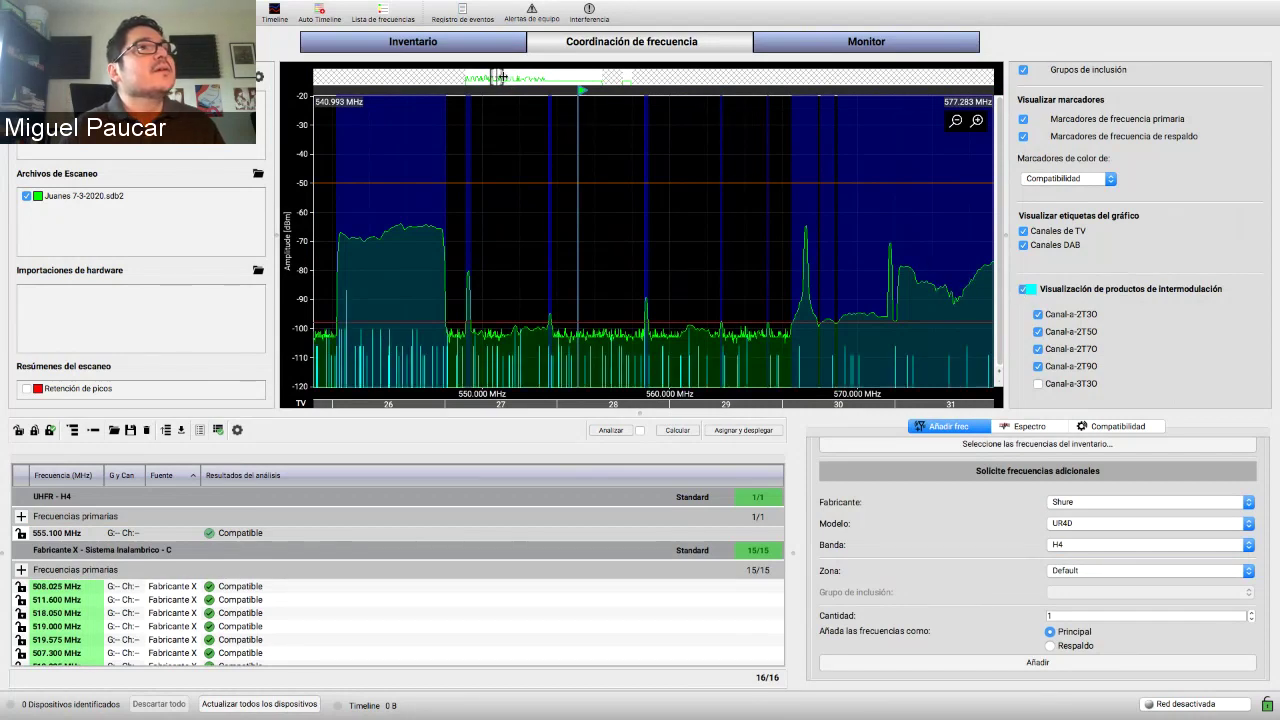
pyautogui.moveTo(500, 77); pyautogui.dragTo(502, 78)
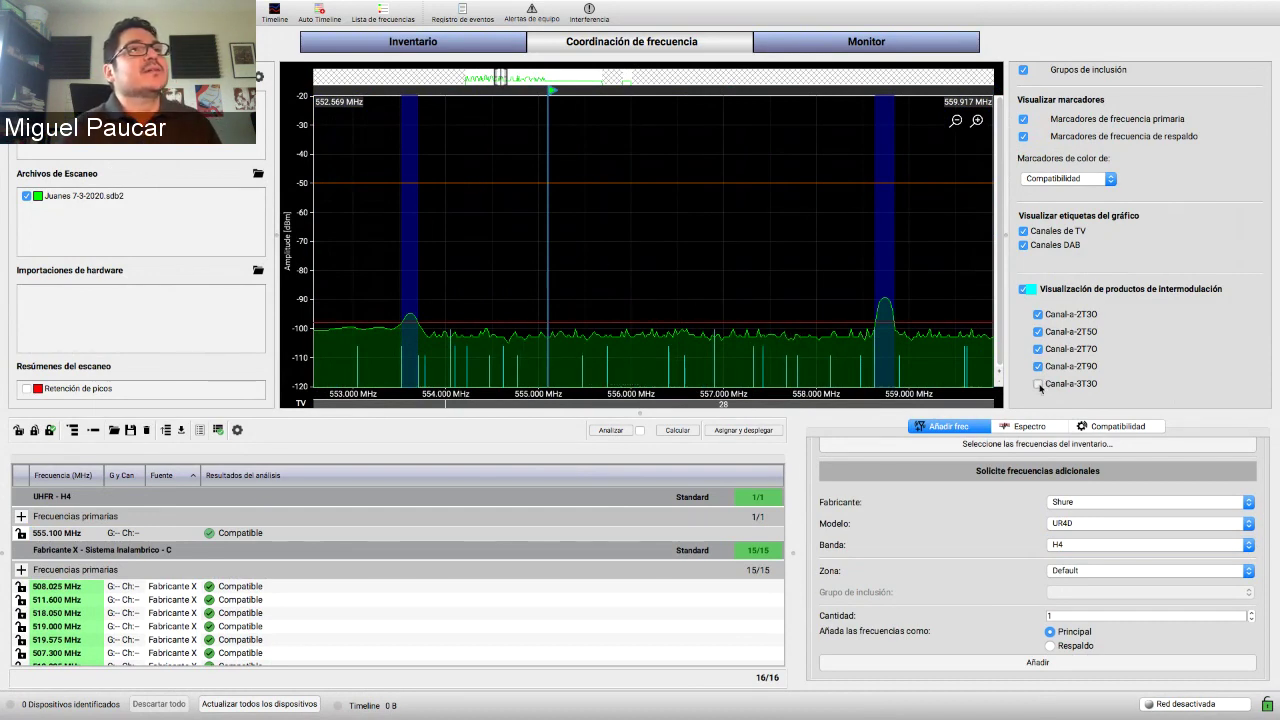
pyautogui.click(1038, 384)
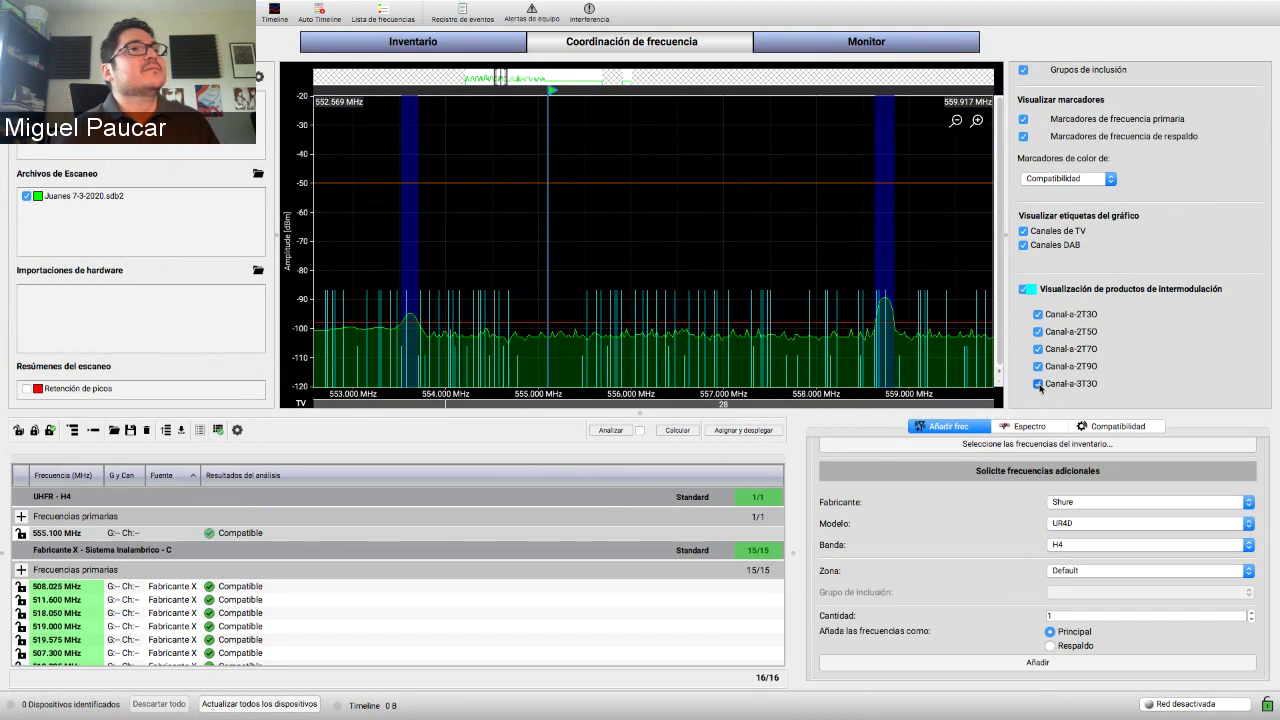
pyautogui.click(1038, 384)
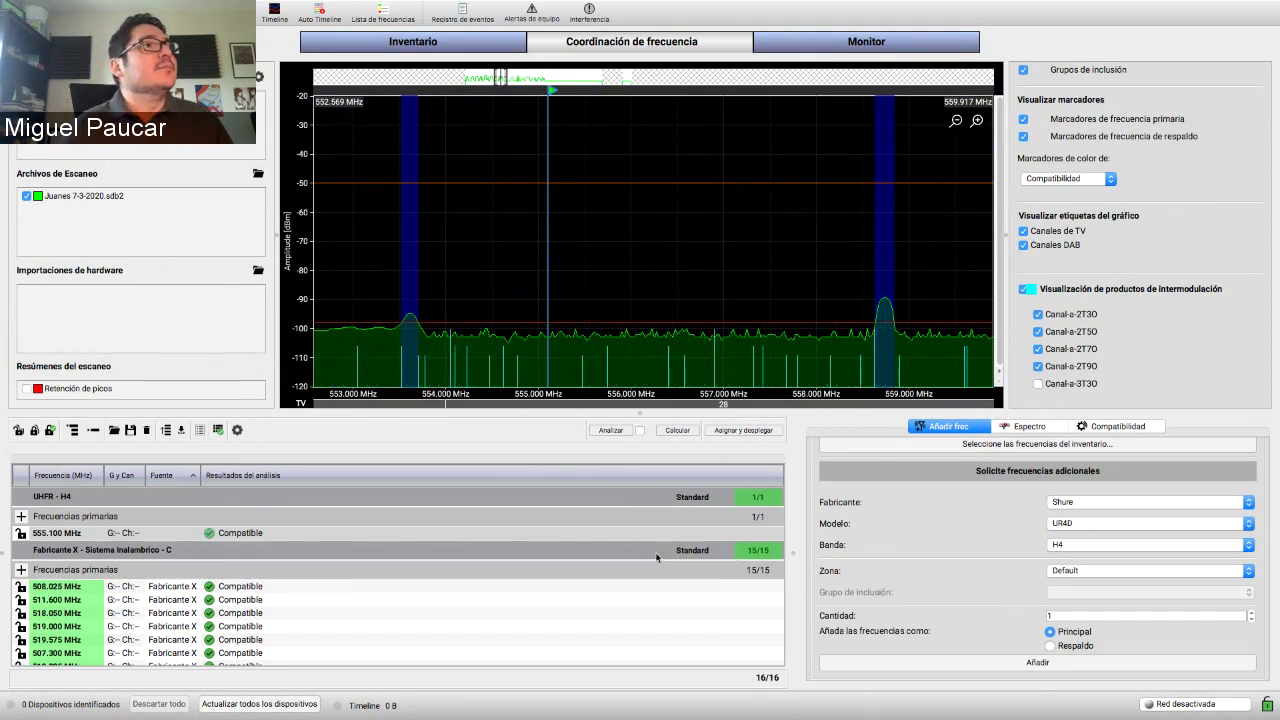
pyautogui.click(585, 537)
# - Add two primary frequencies for the Shure BLX4 in band H10, using the Default zone
pyautogui.click(1119, 504)
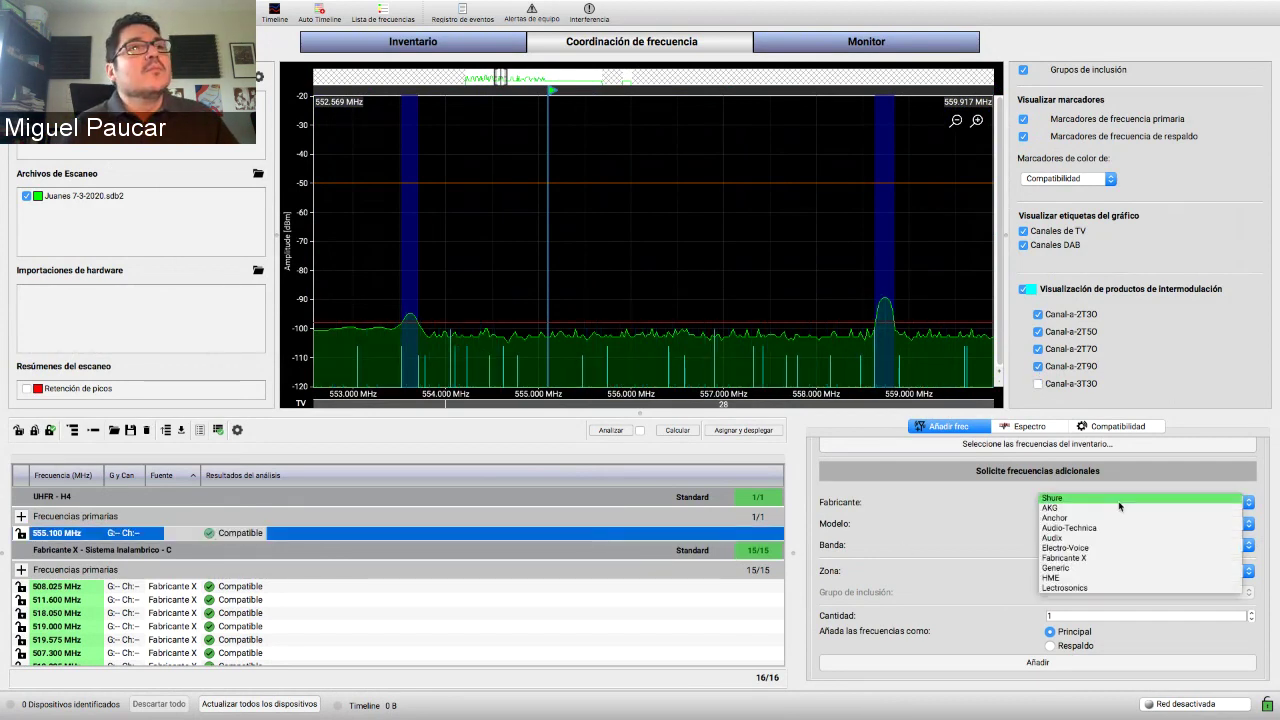
pyautogui.click(974, 532)
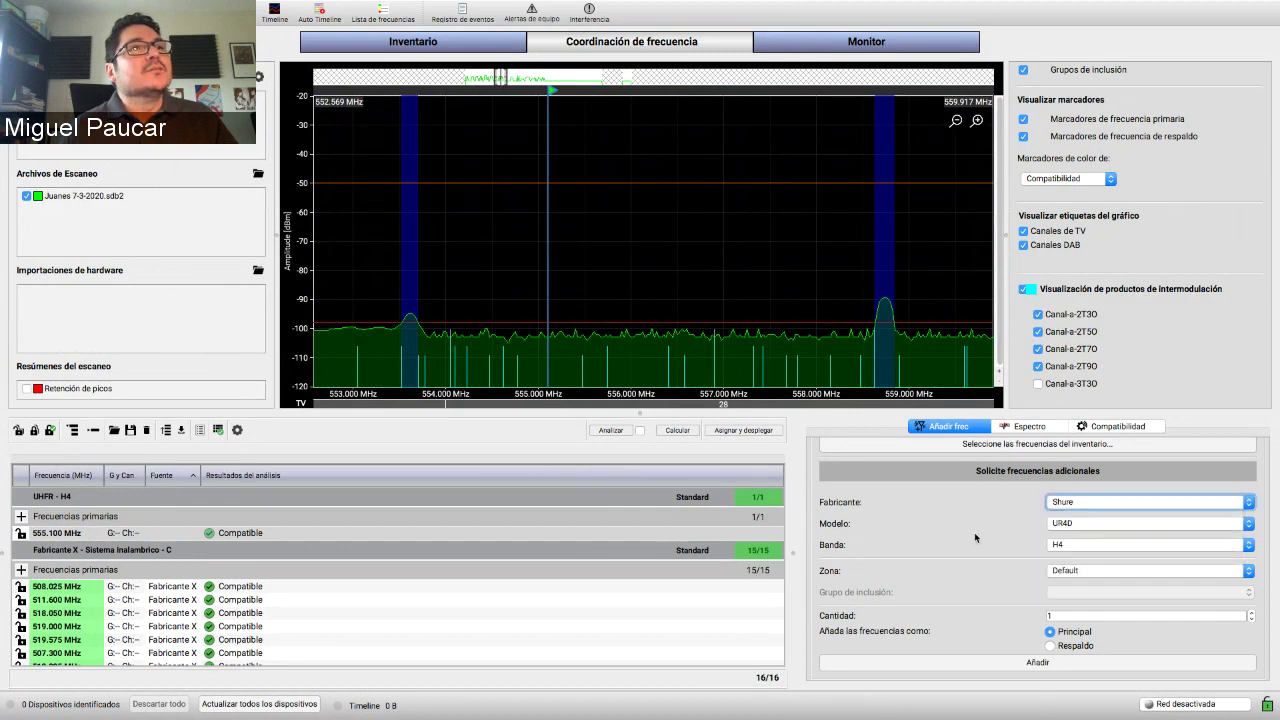
pyautogui.click(1070, 524)
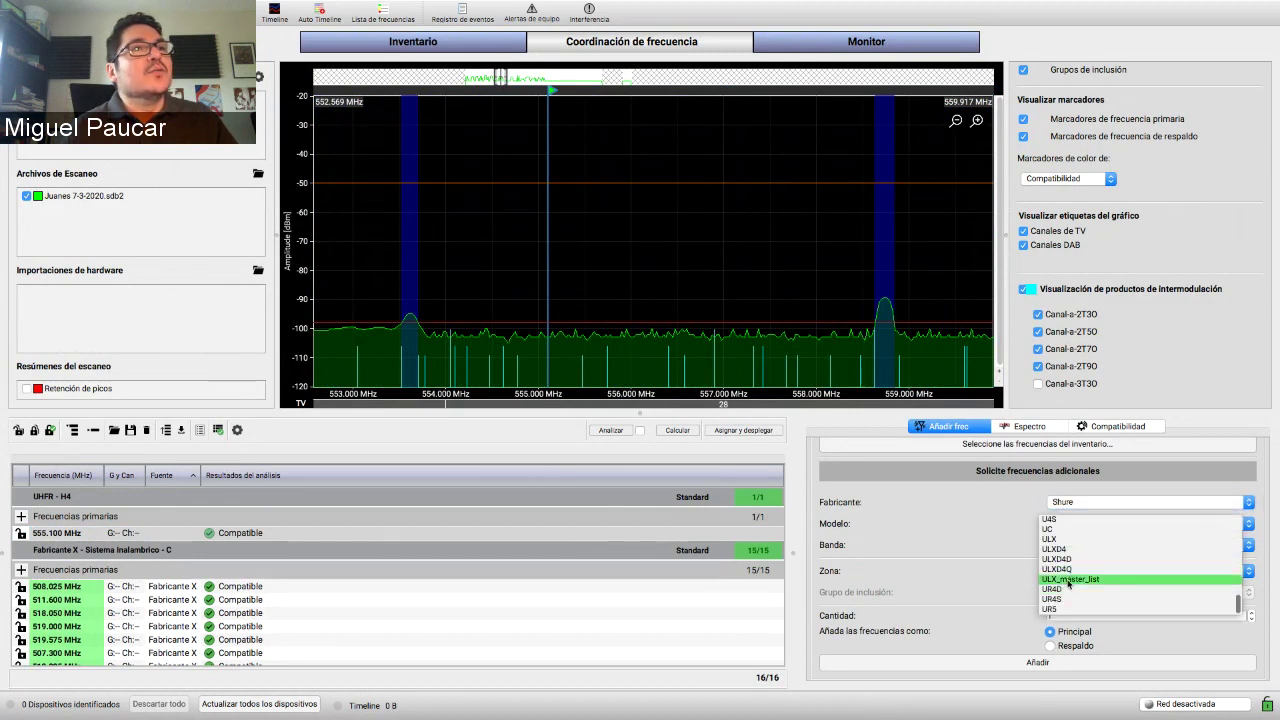
pyautogui.scroll(10, 1068, 585)
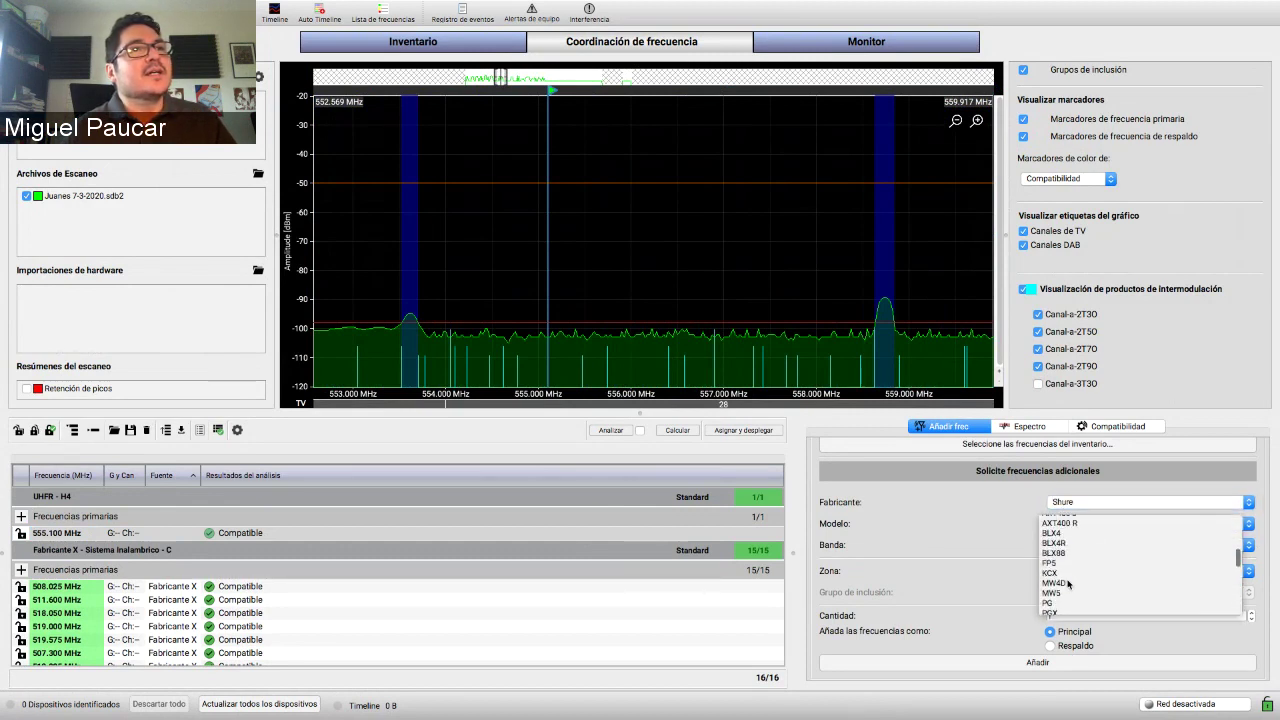
pyautogui.click(1072, 536)
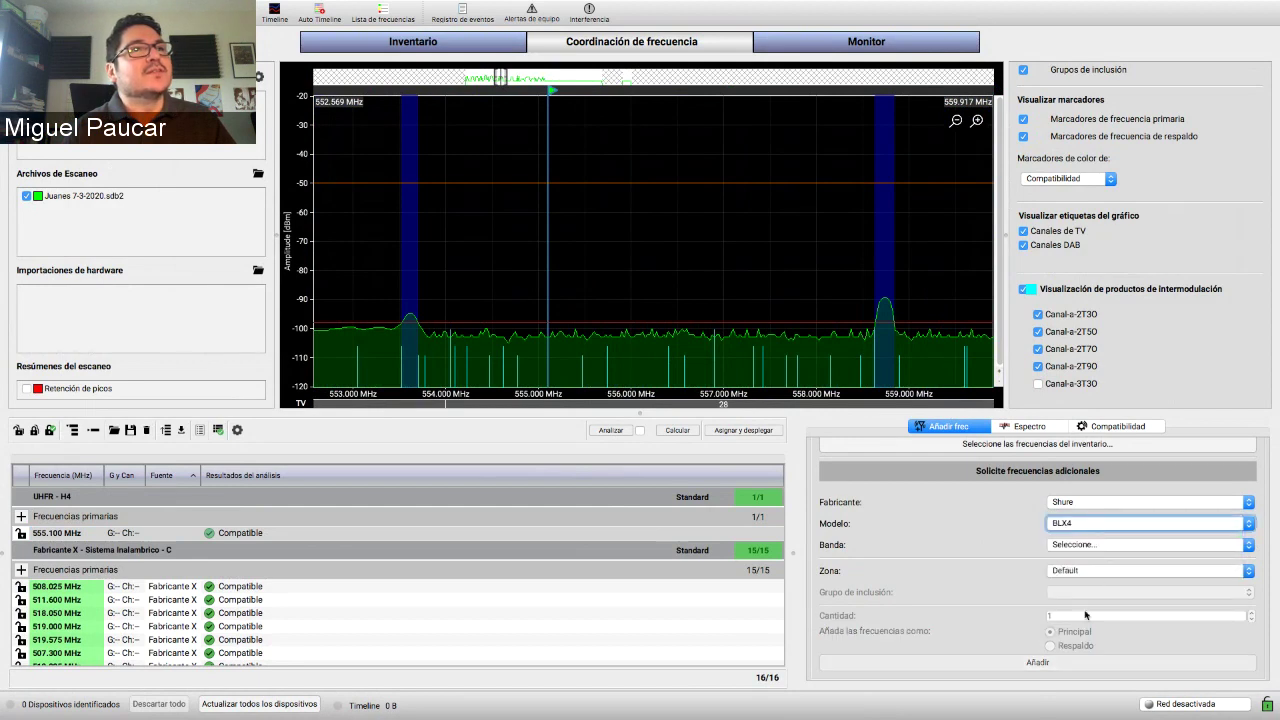
pyautogui.click(1092, 546)
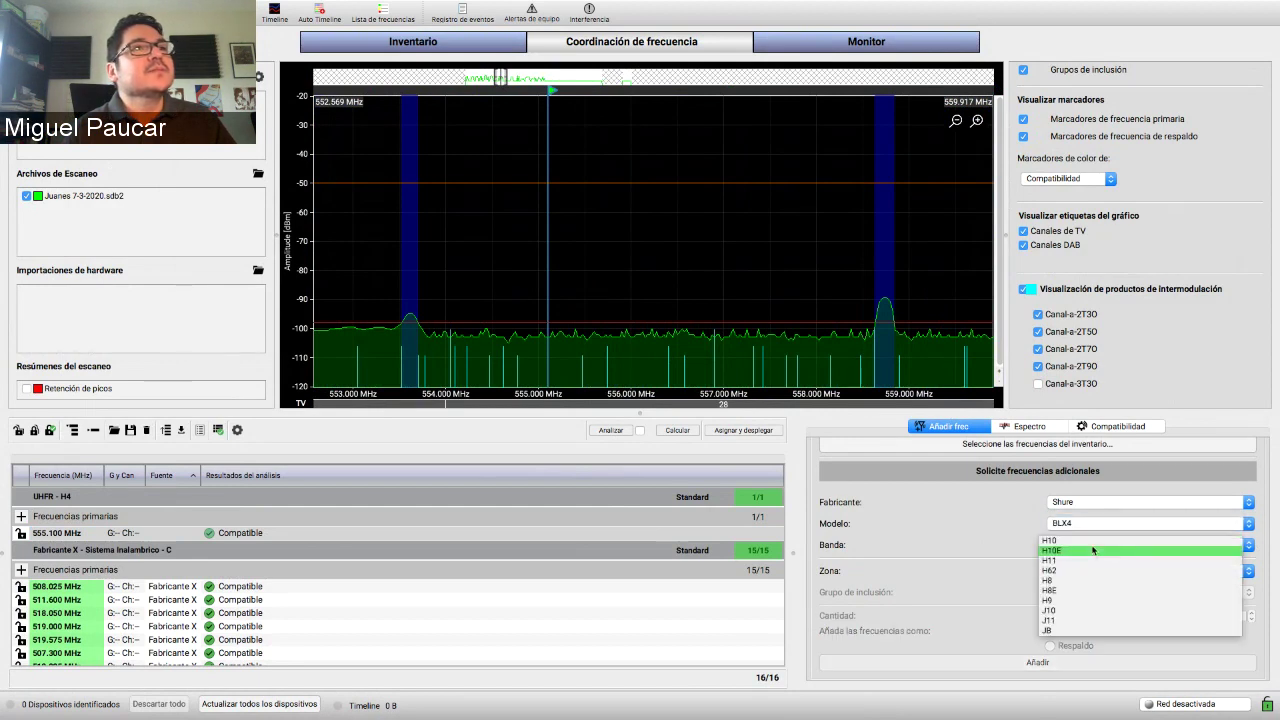
pyautogui.click(1090, 541)
pyautogui.click(1071, 616)
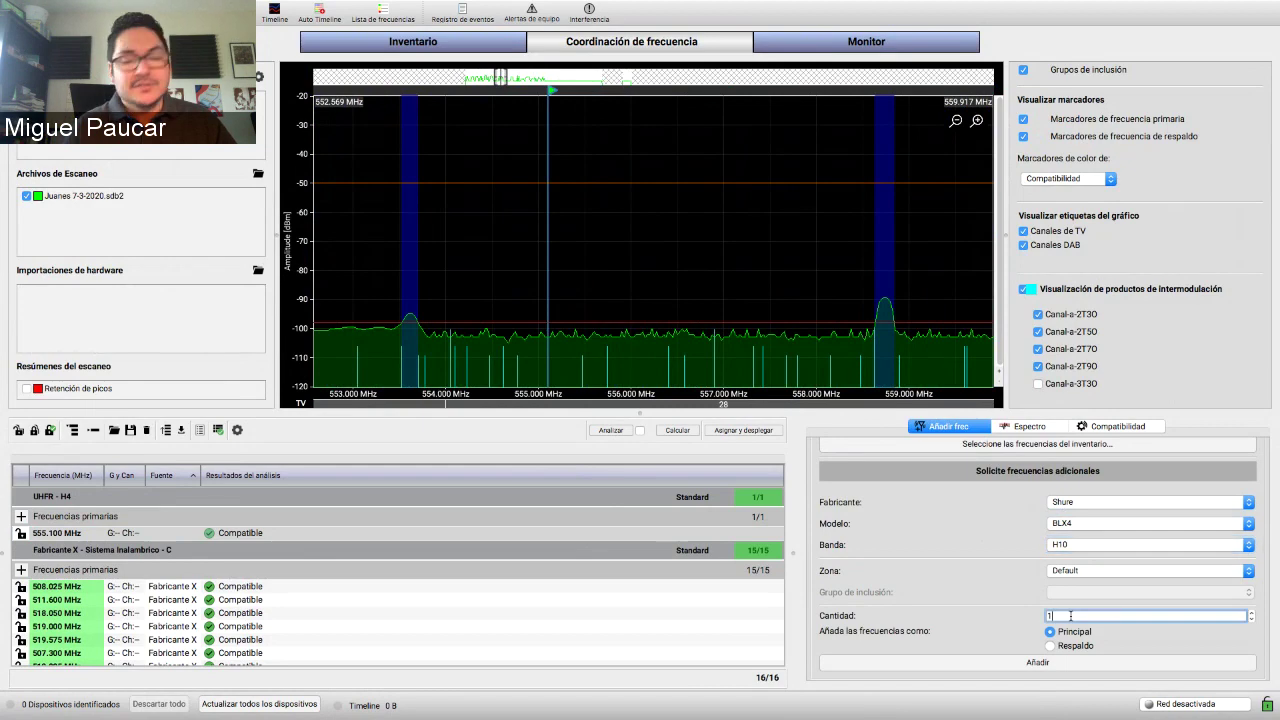
pyautogui.press('BackSpace')
pyautogui.write('2')
pyautogui.click(1041, 665)
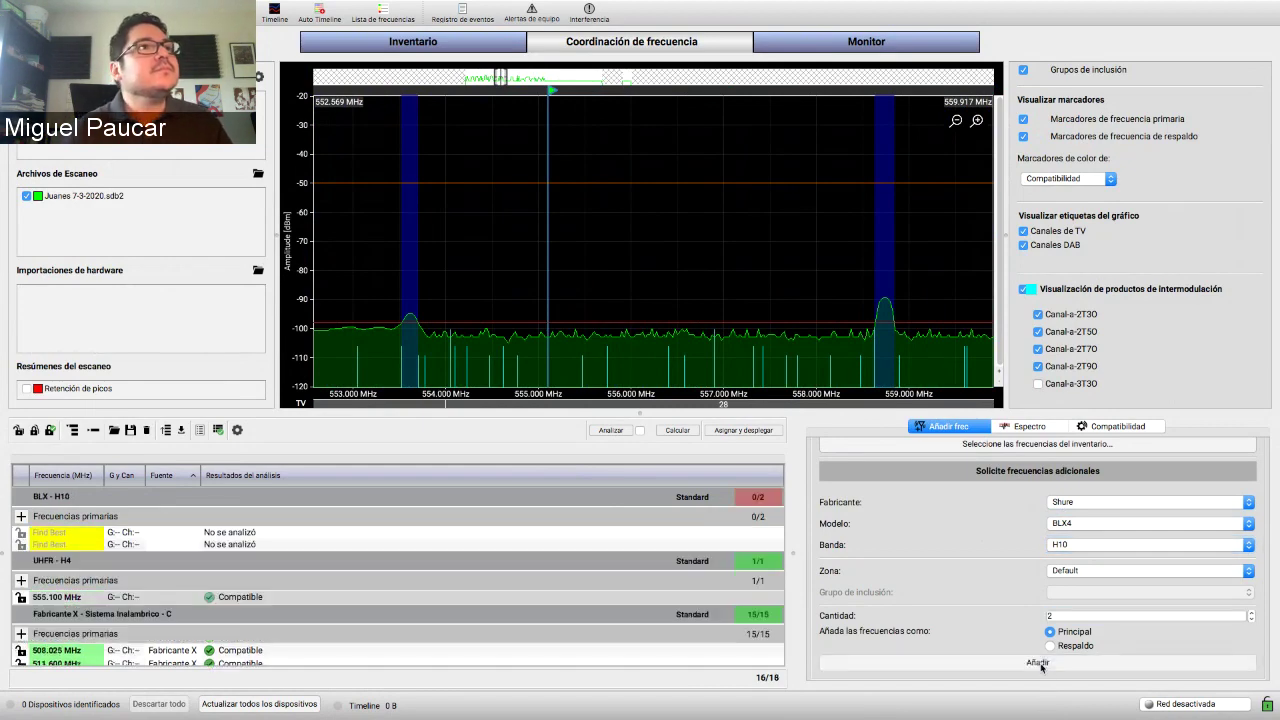
# - Calculate new frequencies for the whole coordination and locate the UHFR H4 and both BLX H10 frequencies on a widened spectrum plot
pyautogui.click(693, 433)
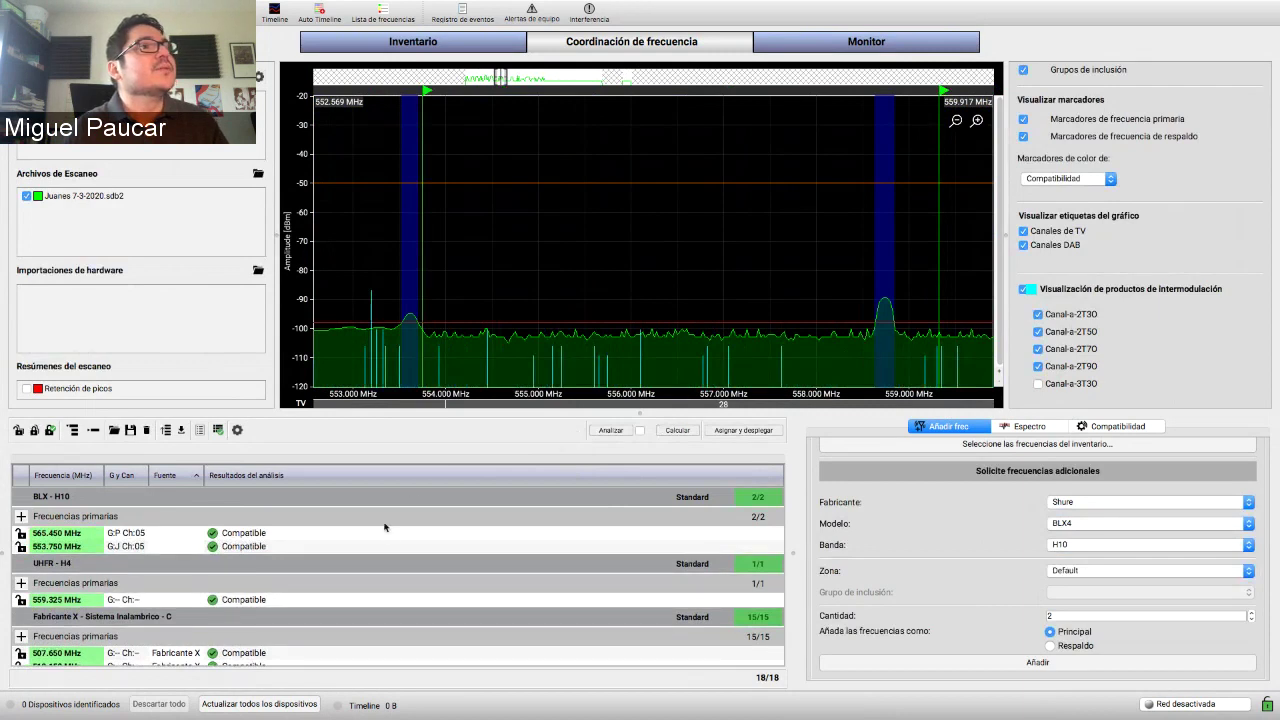
pyautogui.click(384, 532)
pyautogui.click(375, 561)
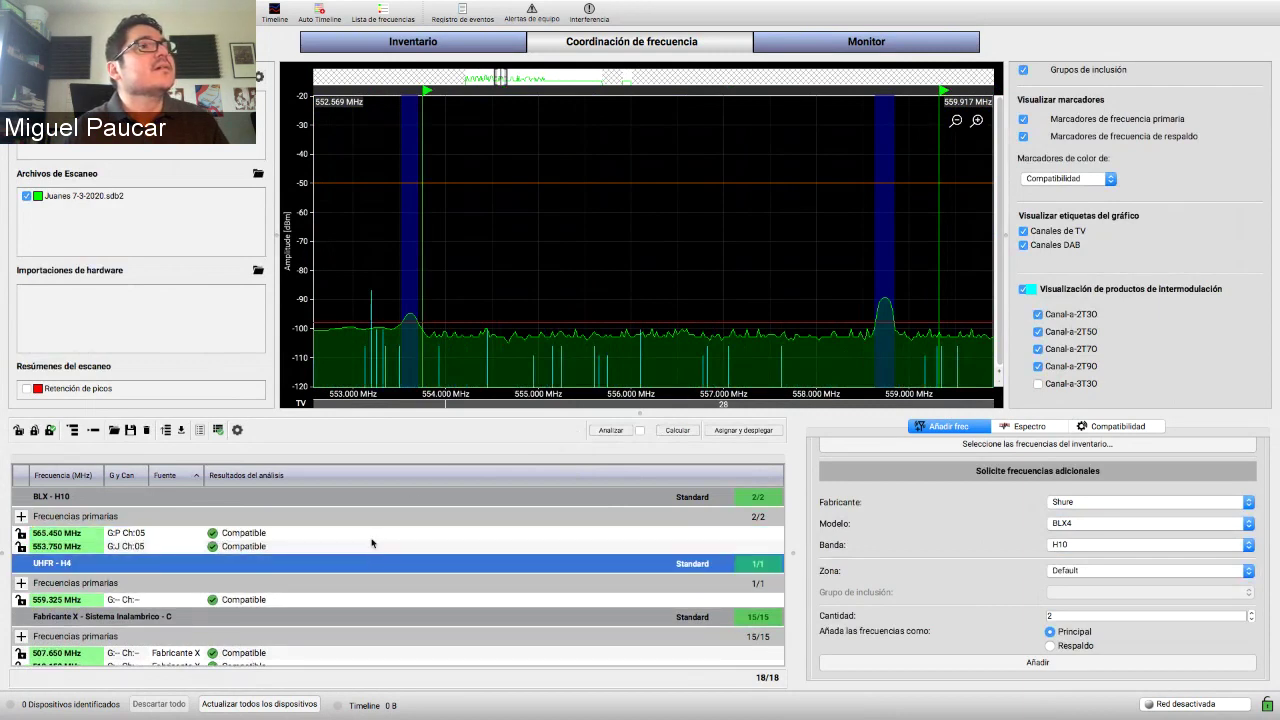
pyautogui.click(371, 545)
pyautogui.click(560, 200)
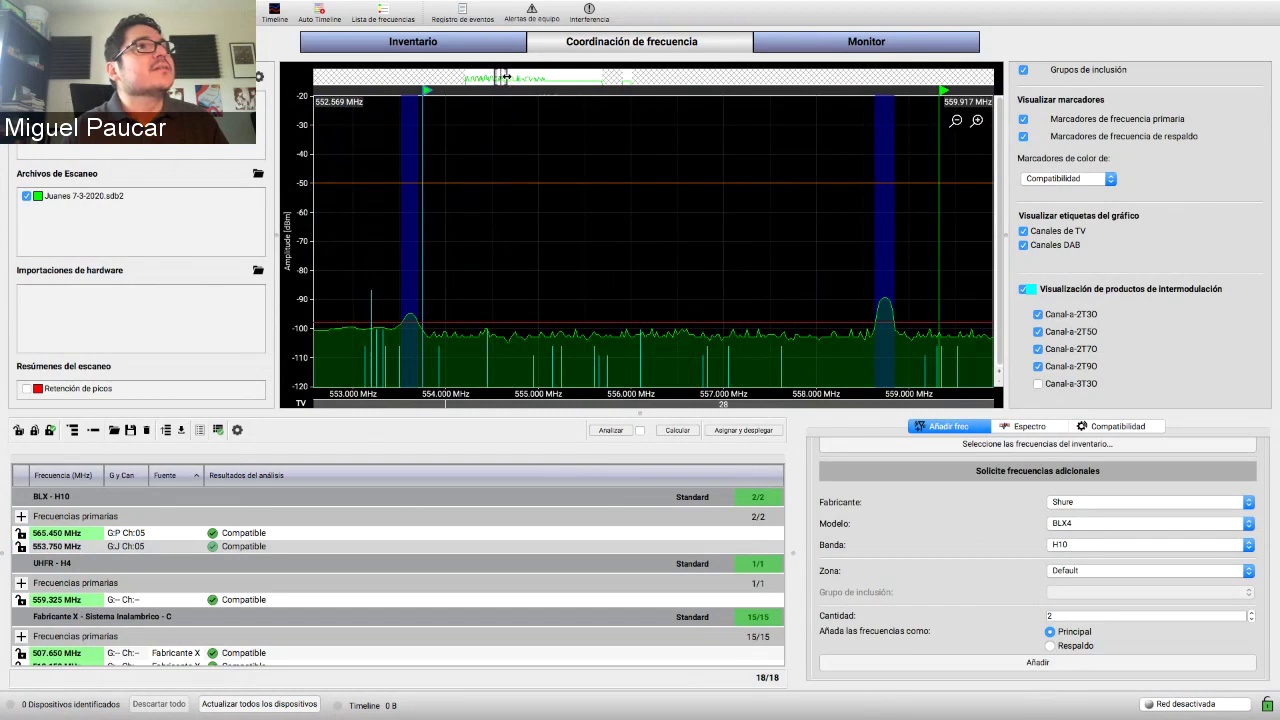
pyautogui.moveTo(505, 77); pyautogui.dragTo(590, 78)
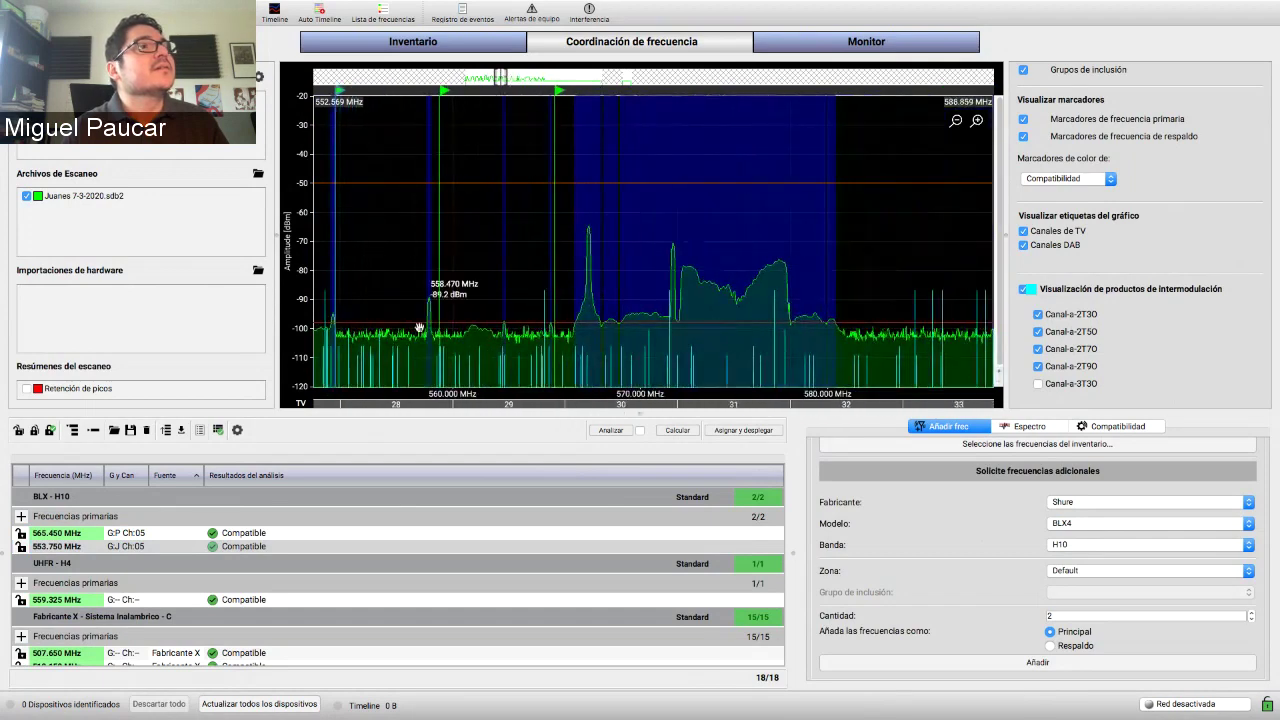
pyautogui.click(350, 537)
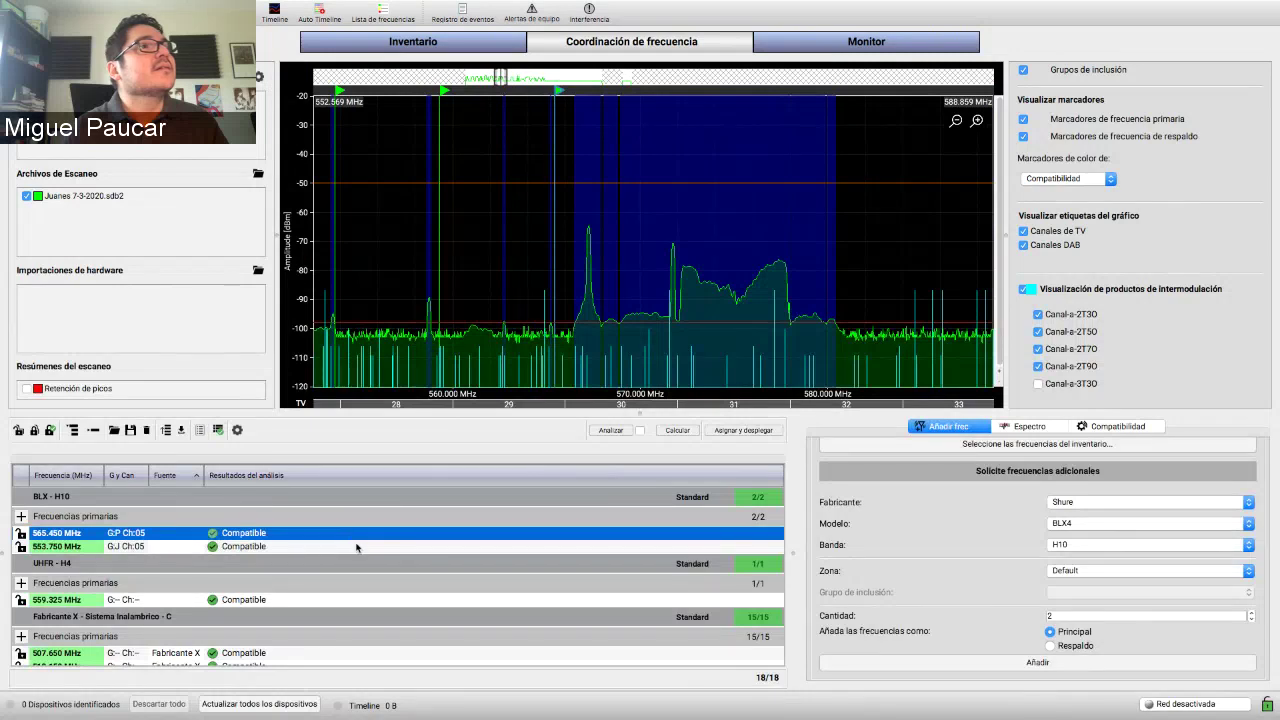
pyautogui.click(358, 547)
pyautogui.click(357, 534)
pyautogui.click(432, 299)
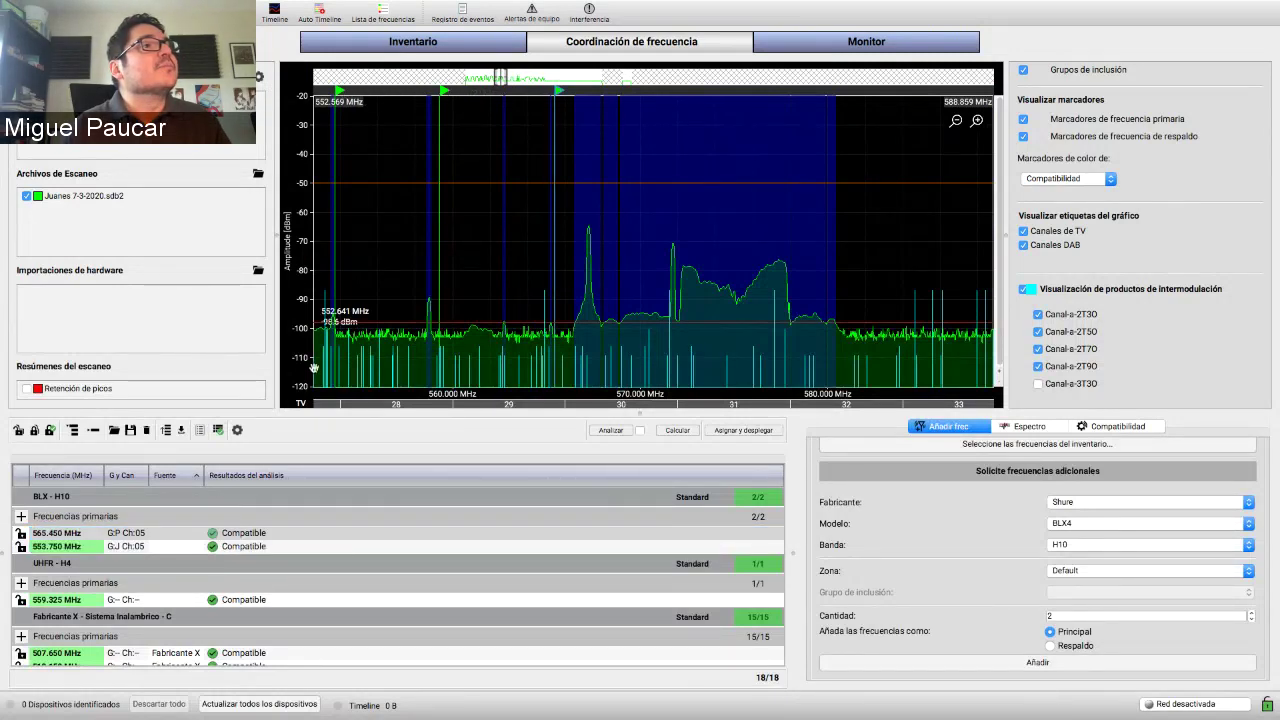
pyautogui.click(320, 547)
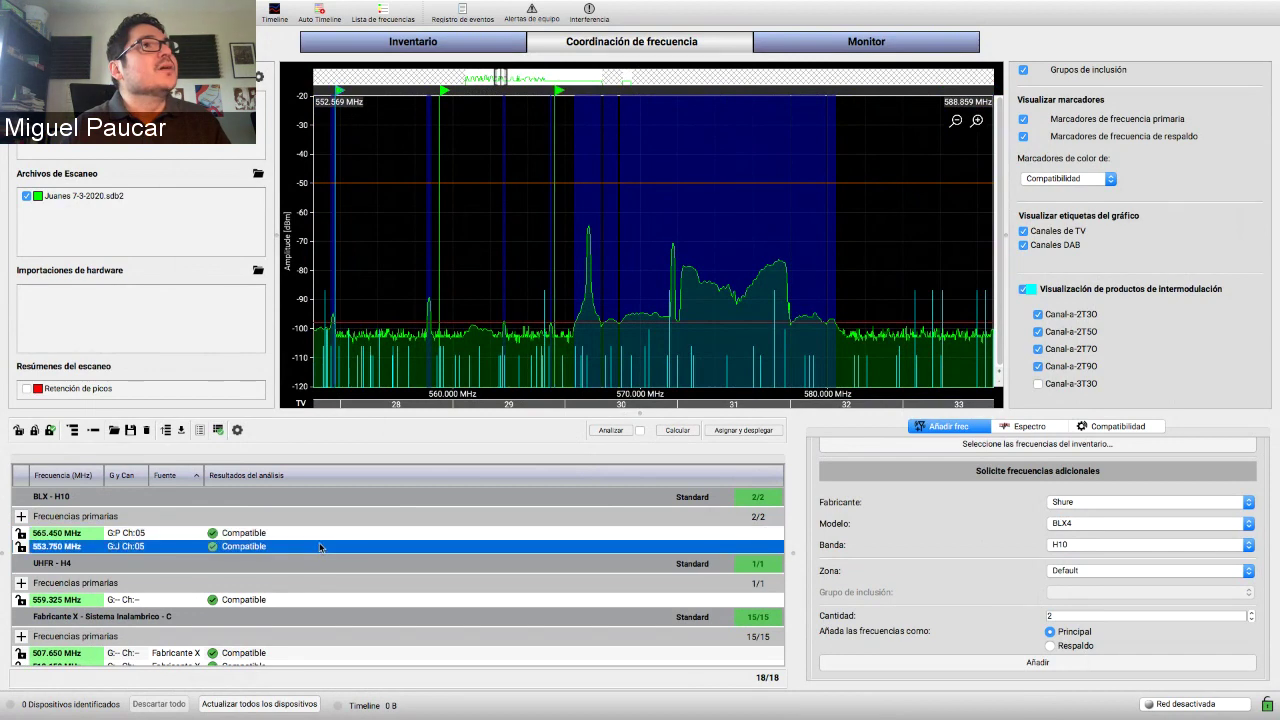
pyautogui.keyDown('super'); pyautogui.click(320, 546); pyautogui.keyUp('super')
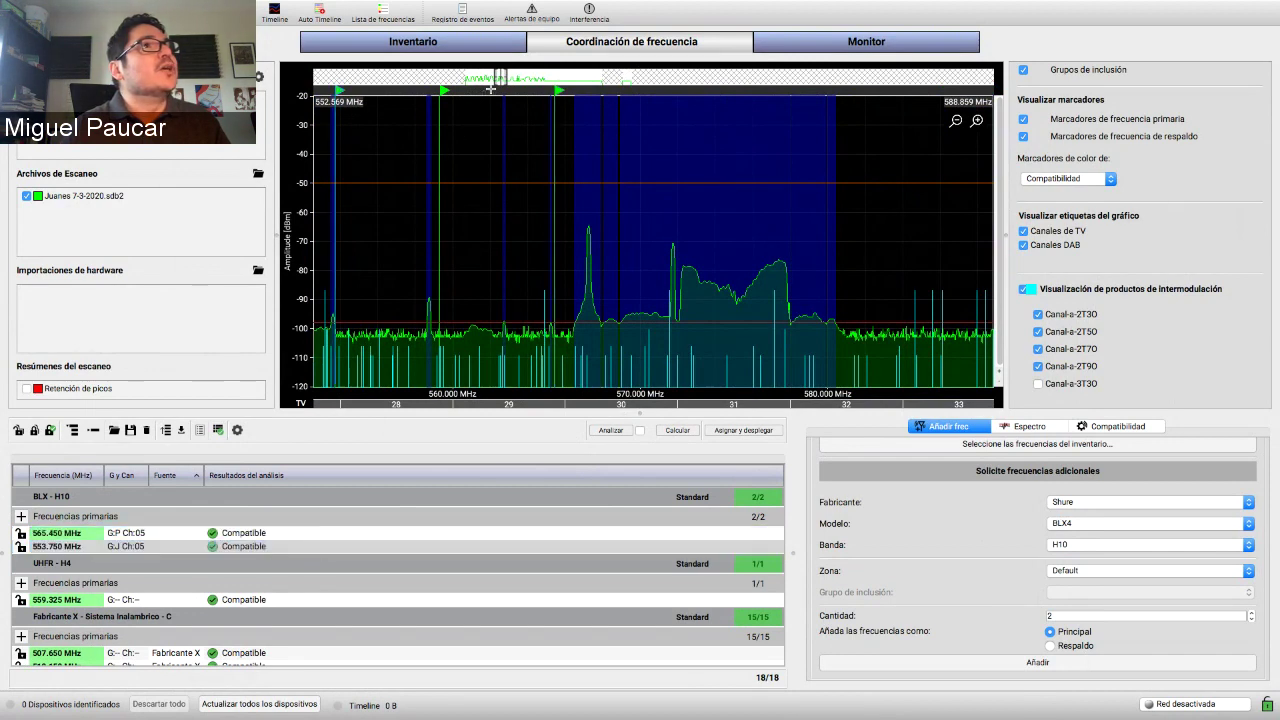
# - Move the 553.750 MHz BLX H10 frequency marker to 563.800 MHz on the spectrum plot
pyautogui.hscroll(-2, 450, 100)
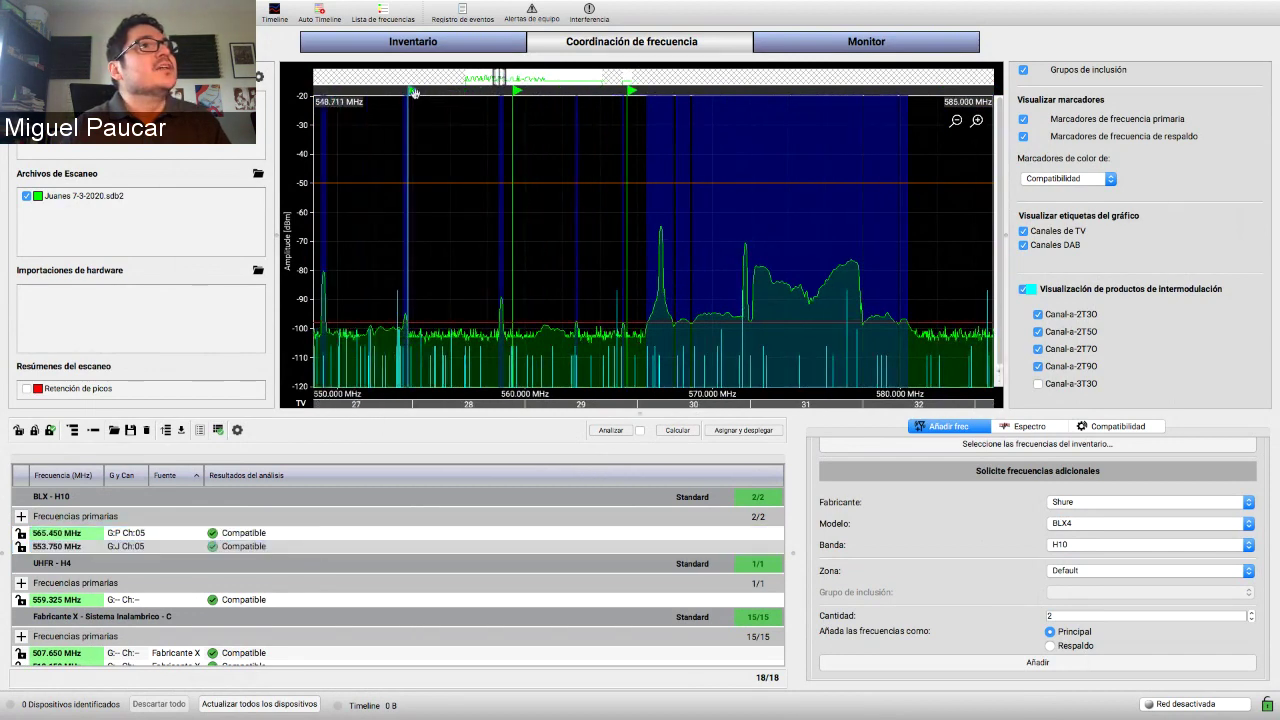
pyautogui.hscroll(-2, 441, 96)
pyautogui.moveTo(441, 96); pyautogui.dragTo(614, 92)
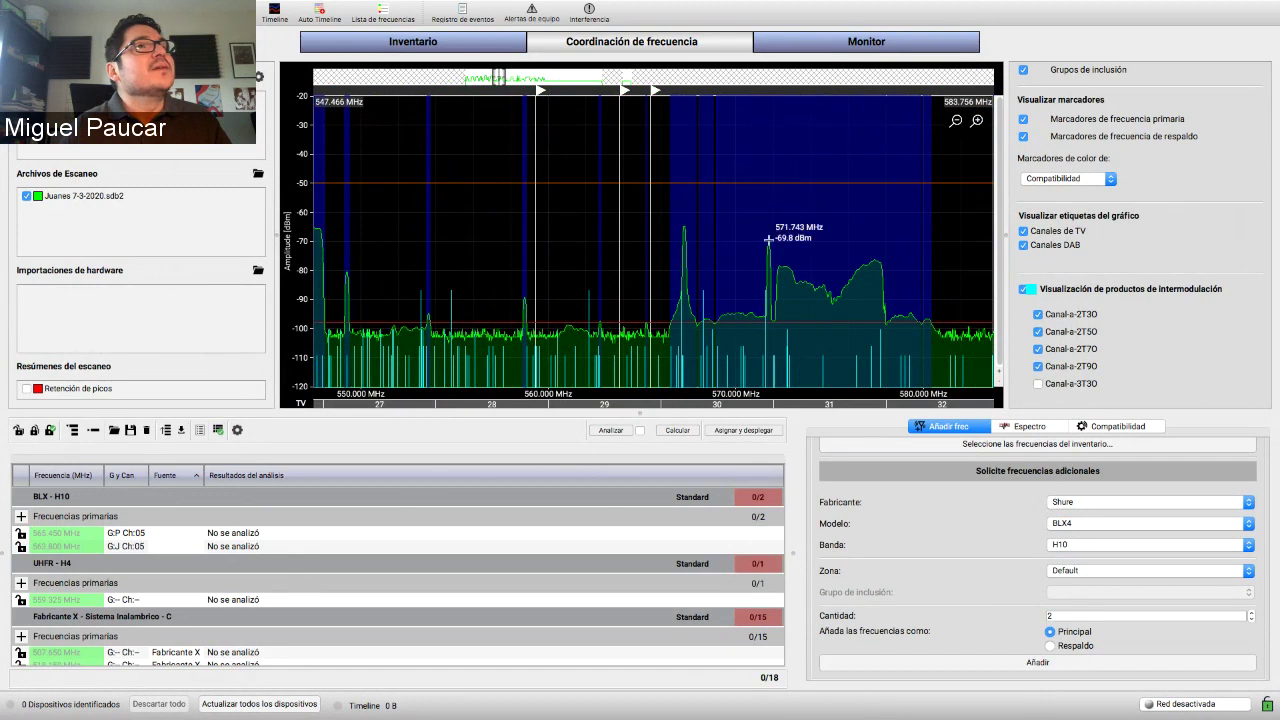
# - Show the Canal-a-3T3O intermodulation products and examine them close up around the UHFR H4 frequency
pyautogui.click(1037, 383)
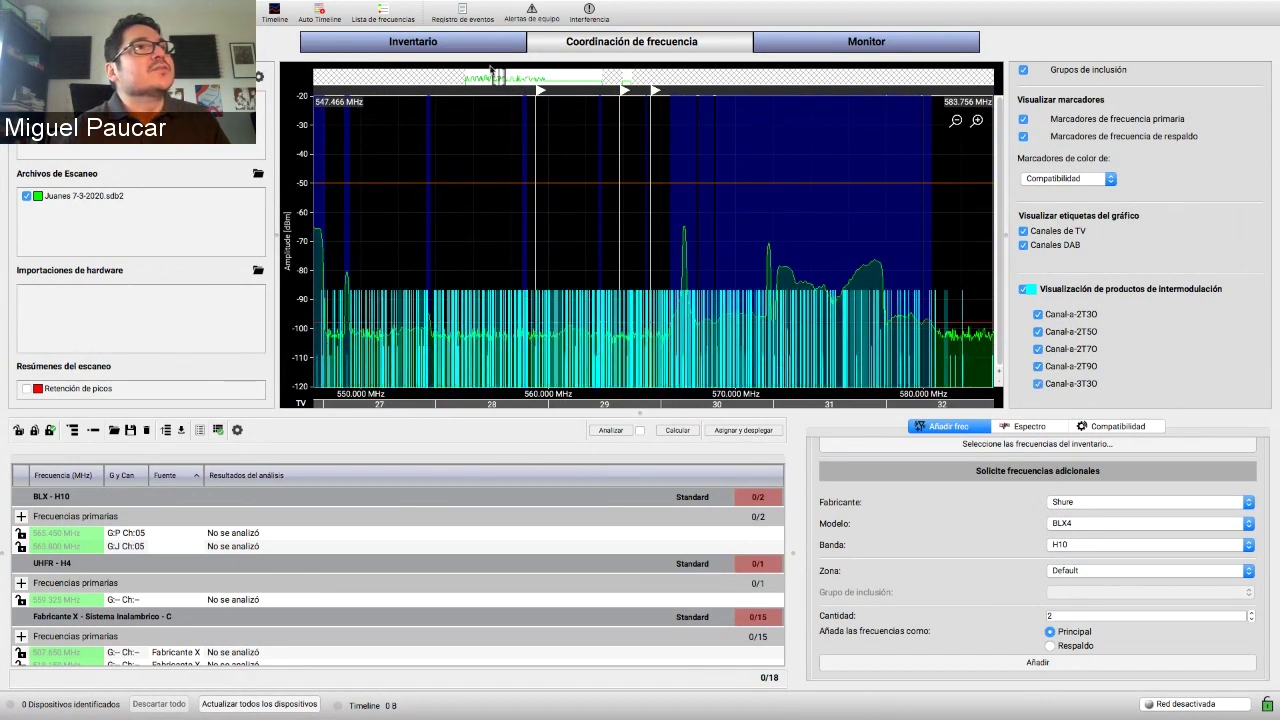
pyautogui.scroll(5, 500, 77)
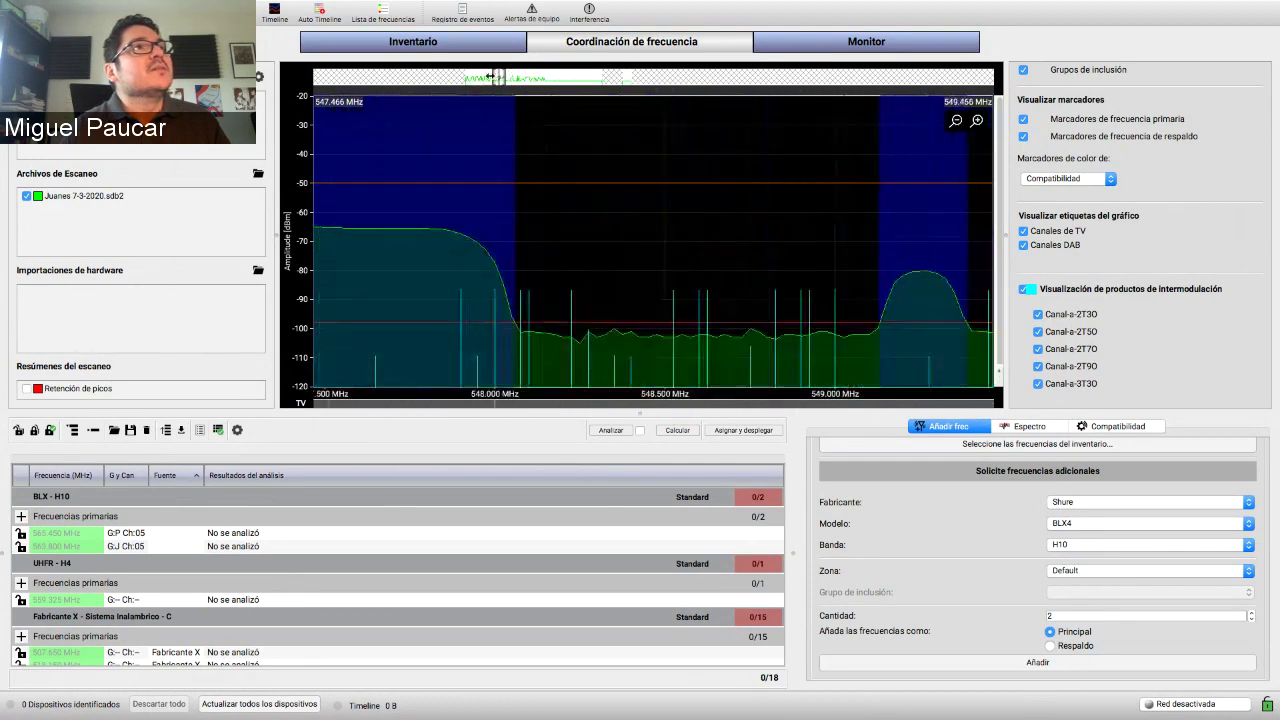
pyautogui.hscroll(10, 498, 76)
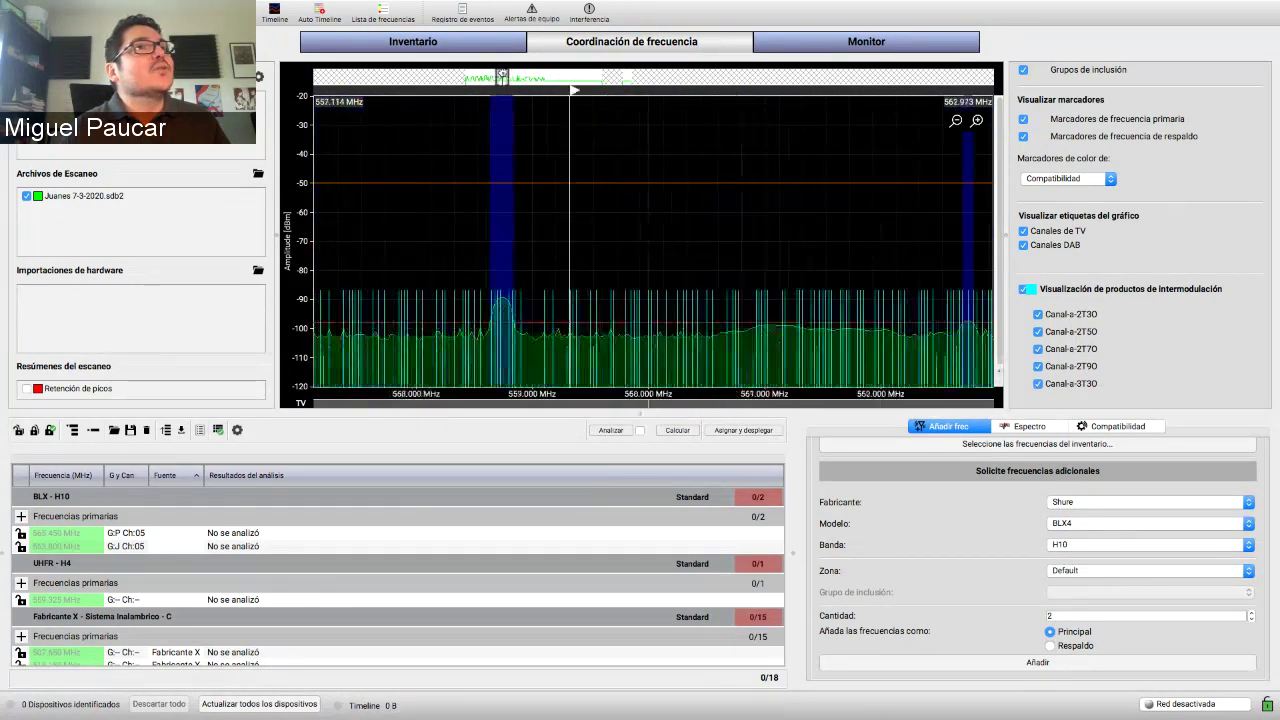
# - Move the second BLX H10 marker to about 565.1 MHz, close to the 565.450 MHz one, and hide the Canal-a-3T3O products
pyautogui.click(256, 534)
pyautogui.click(256, 546)
pyautogui.click(256, 533)
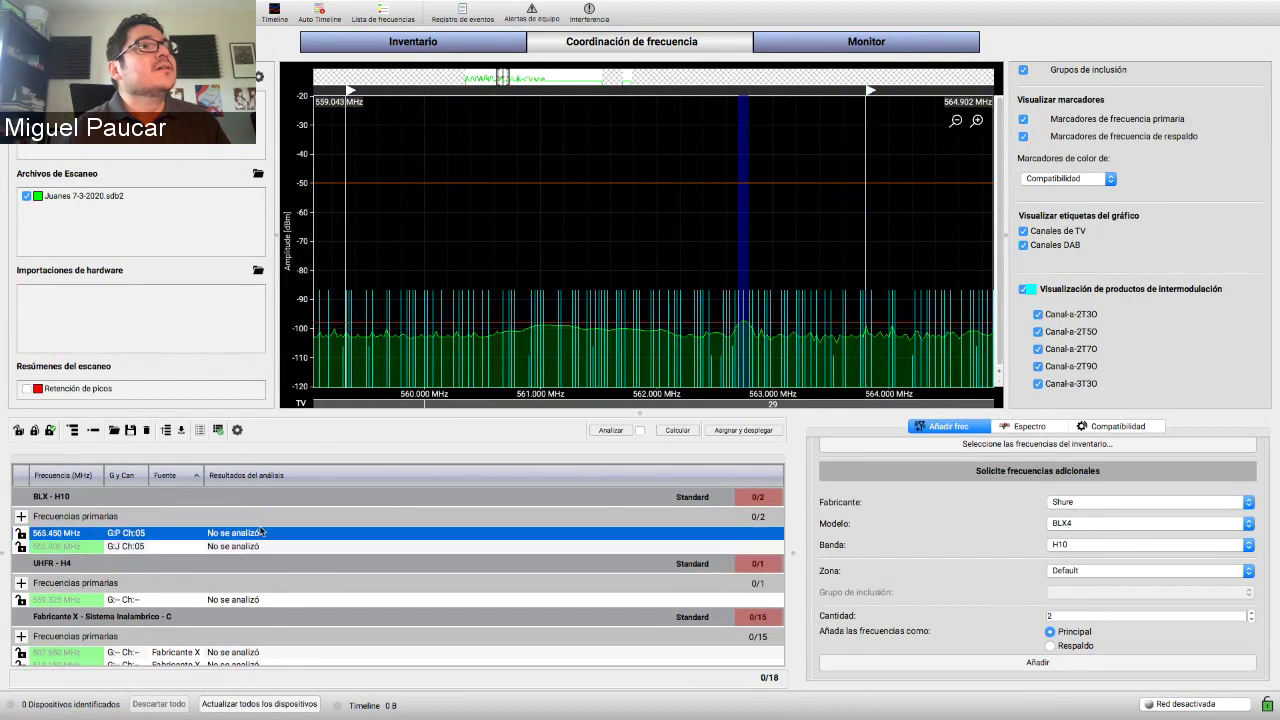
pyautogui.click(494, 94)
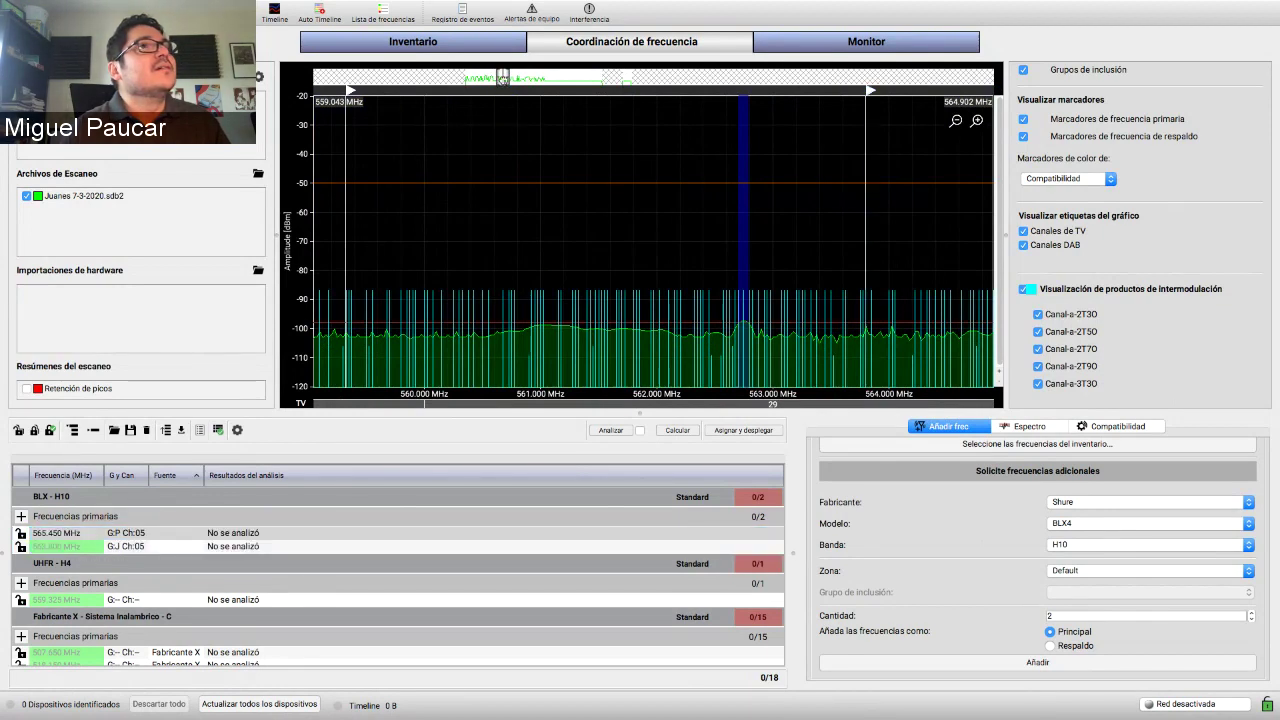
pyautogui.hscroll(3, 503, 78)
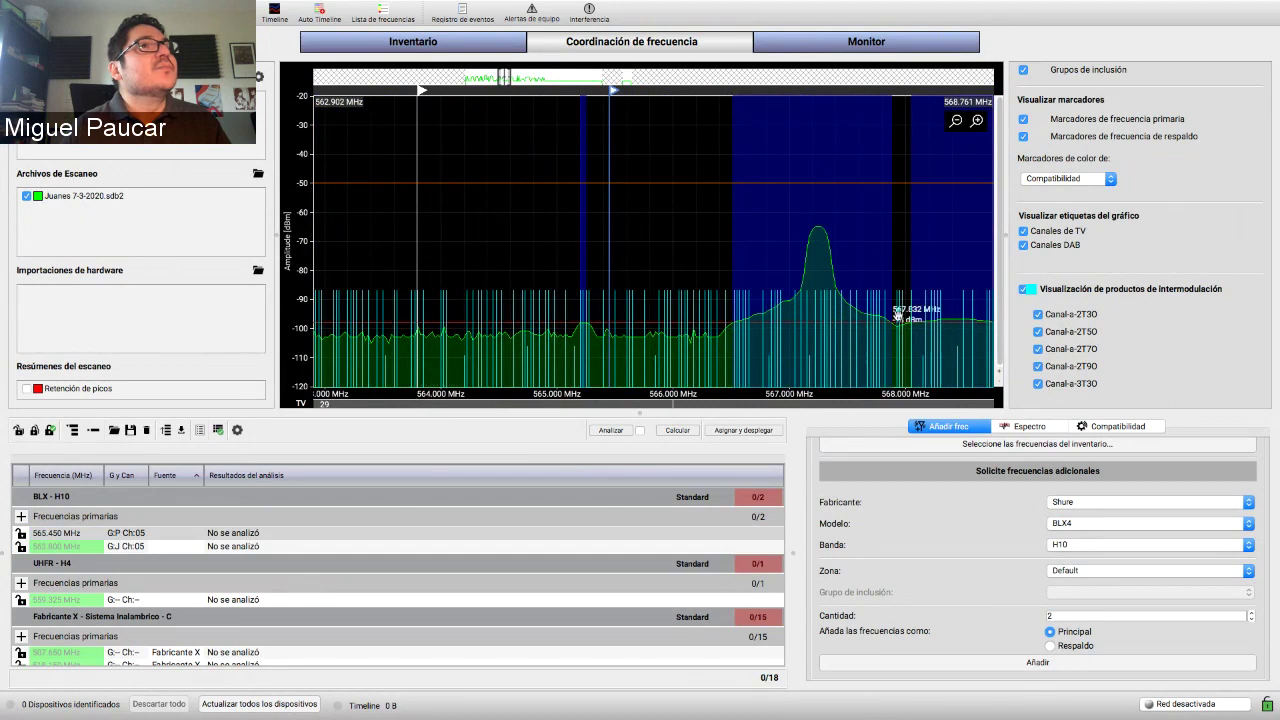
pyautogui.moveTo(420, 91); pyautogui.dragTo(603, 91)
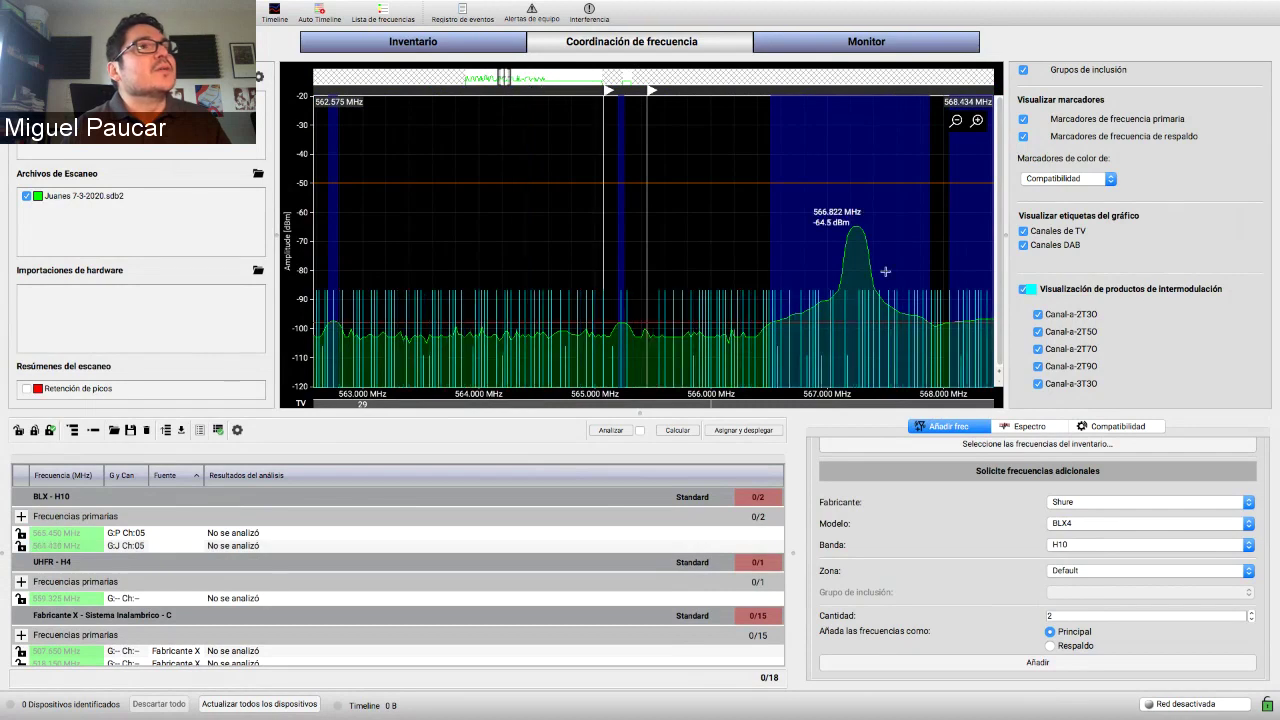
pyautogui.click(1038, 383)
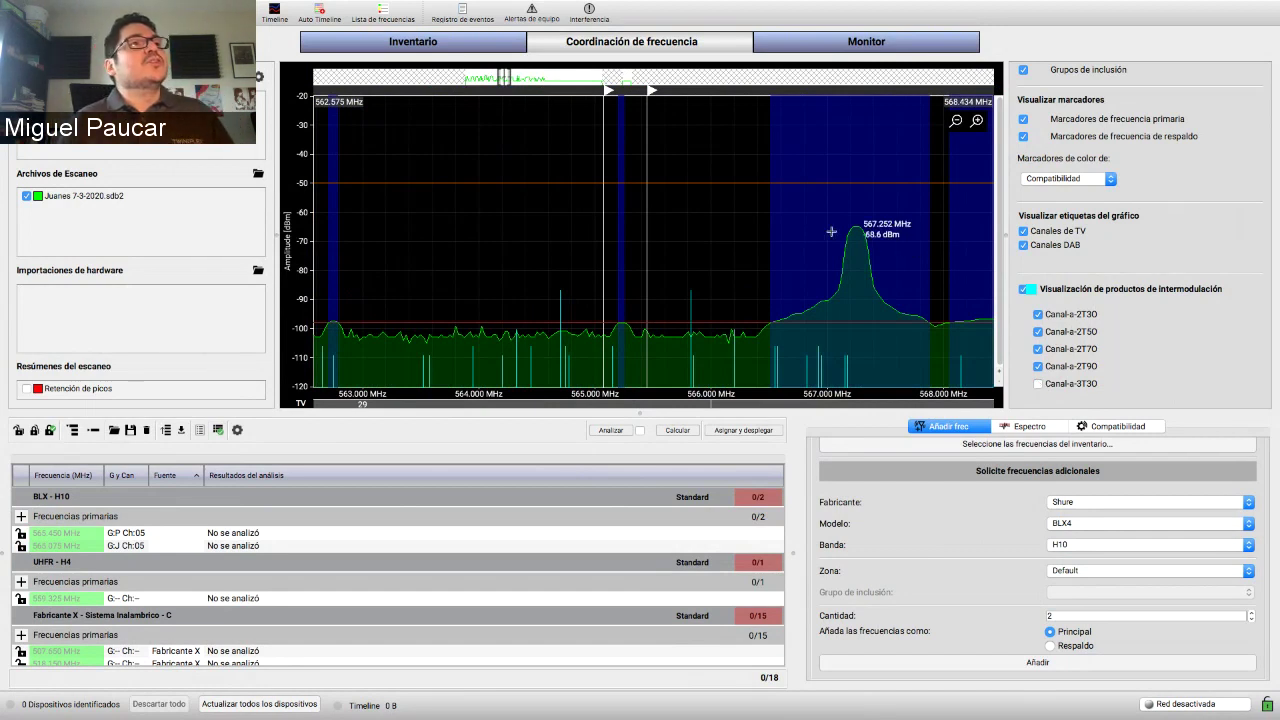
pyautogui.rightClick(473, 242)
pyautogui.moveTo(492, 292)
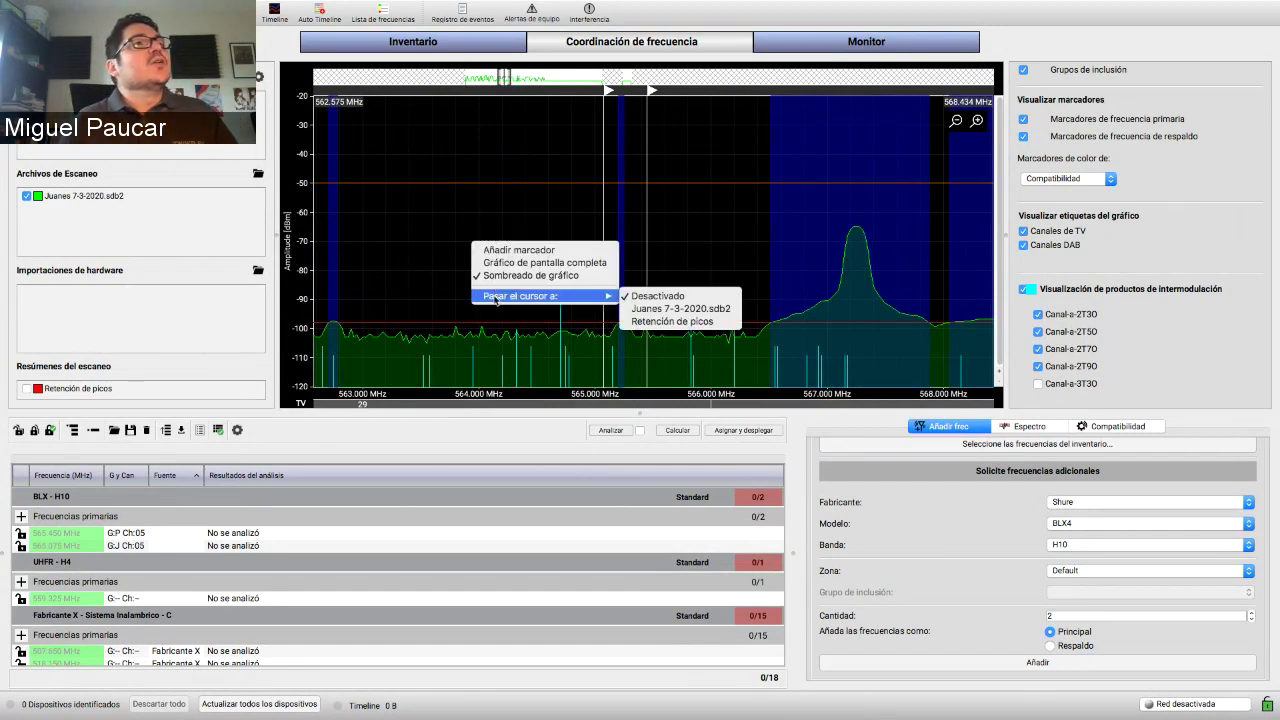
pyautogui.click(437, 276)
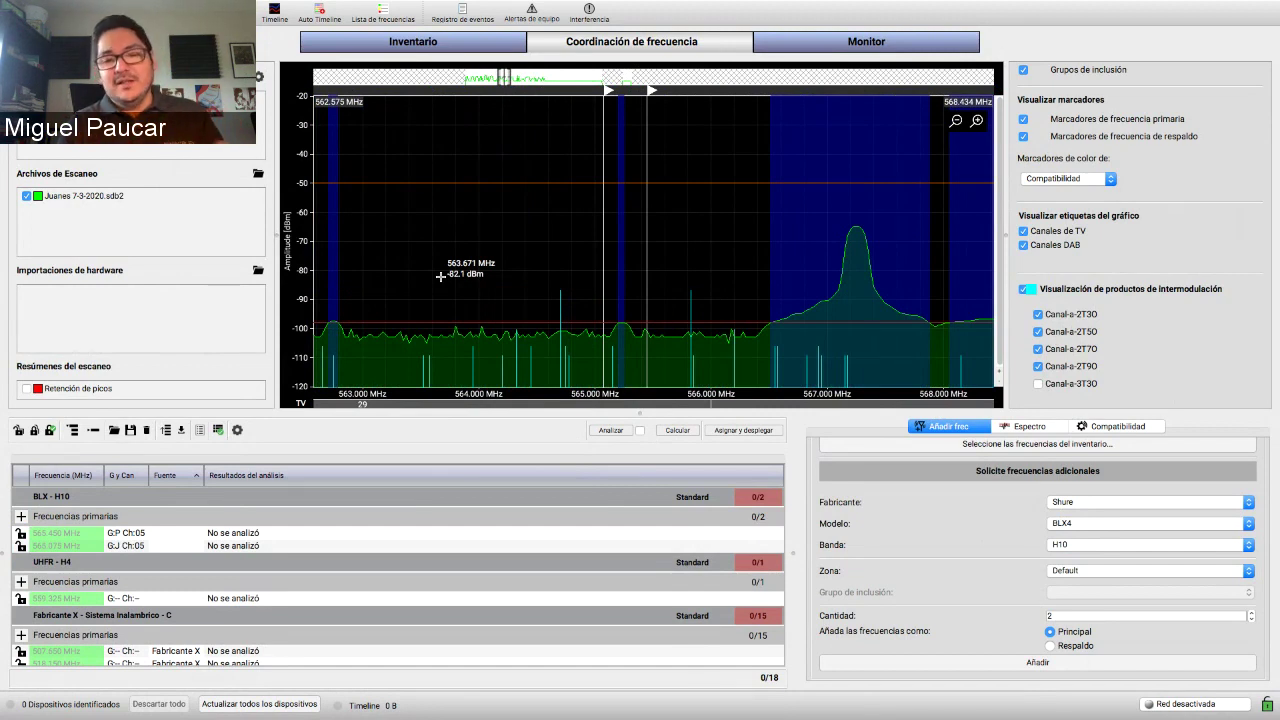
# - Open the equipment profiles from the inventory and load the Shure BLX4 profile for band H10
pyautogui.click(456, 44)
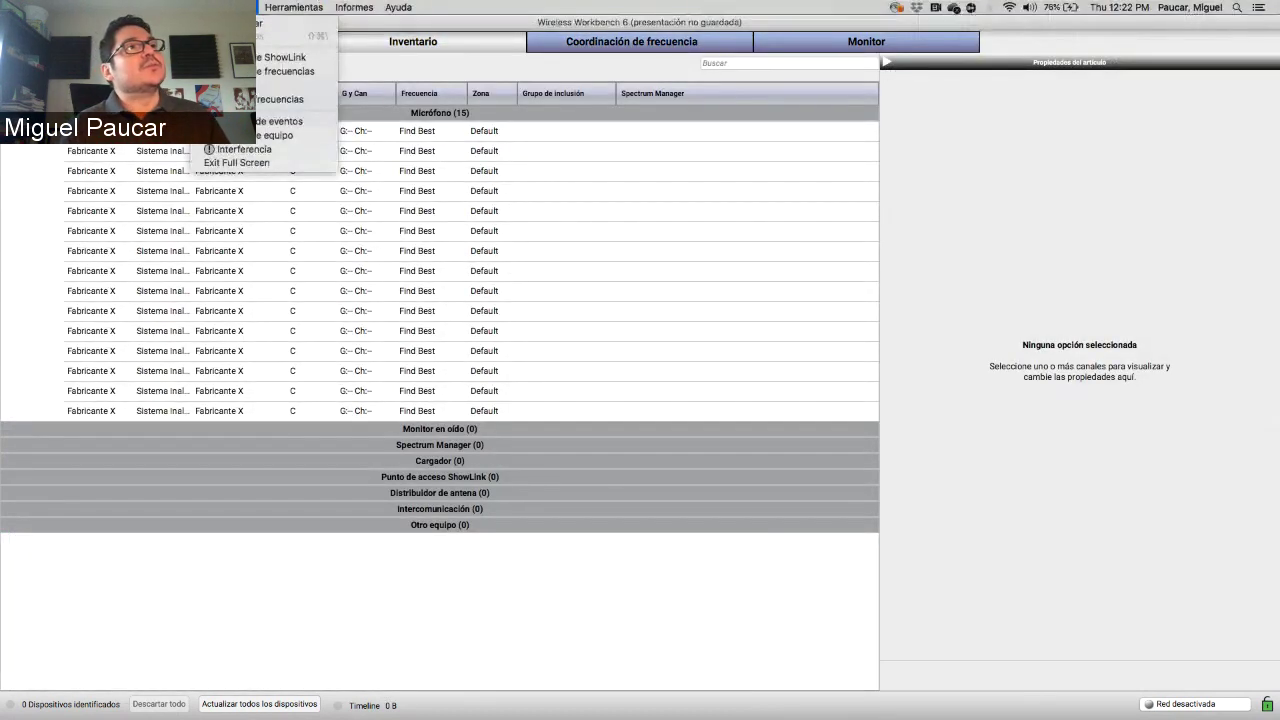
pyautogui.click(289, 9)
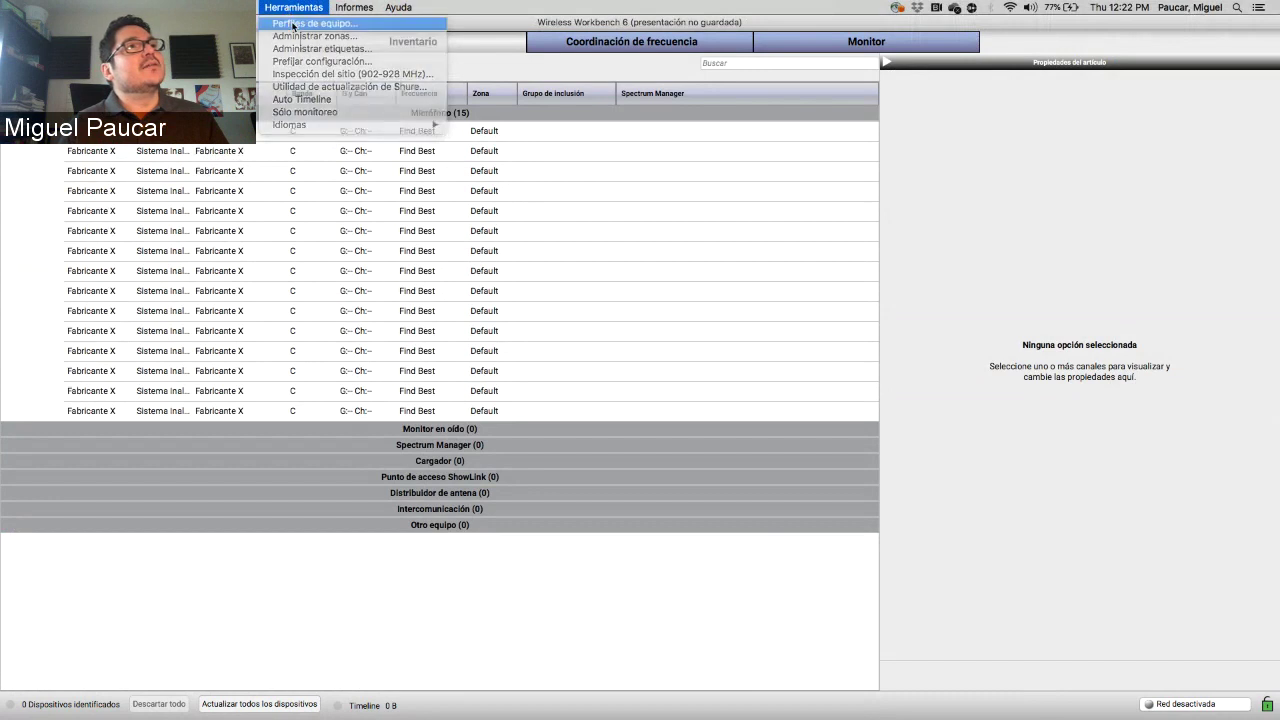
pyautogui.click(295, 23)
pyautogui.click(520, 160)
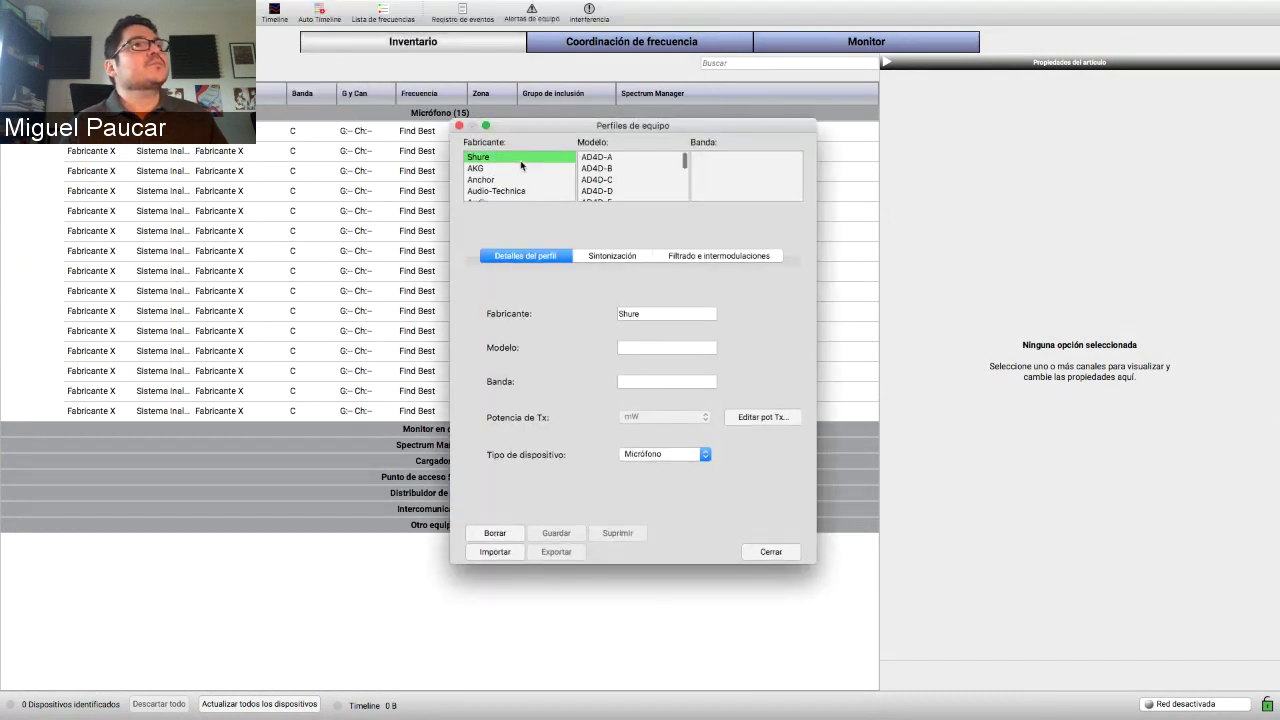
pyautogui.scroll(-6, 655, 187)
pyautogui.click(651, 186)
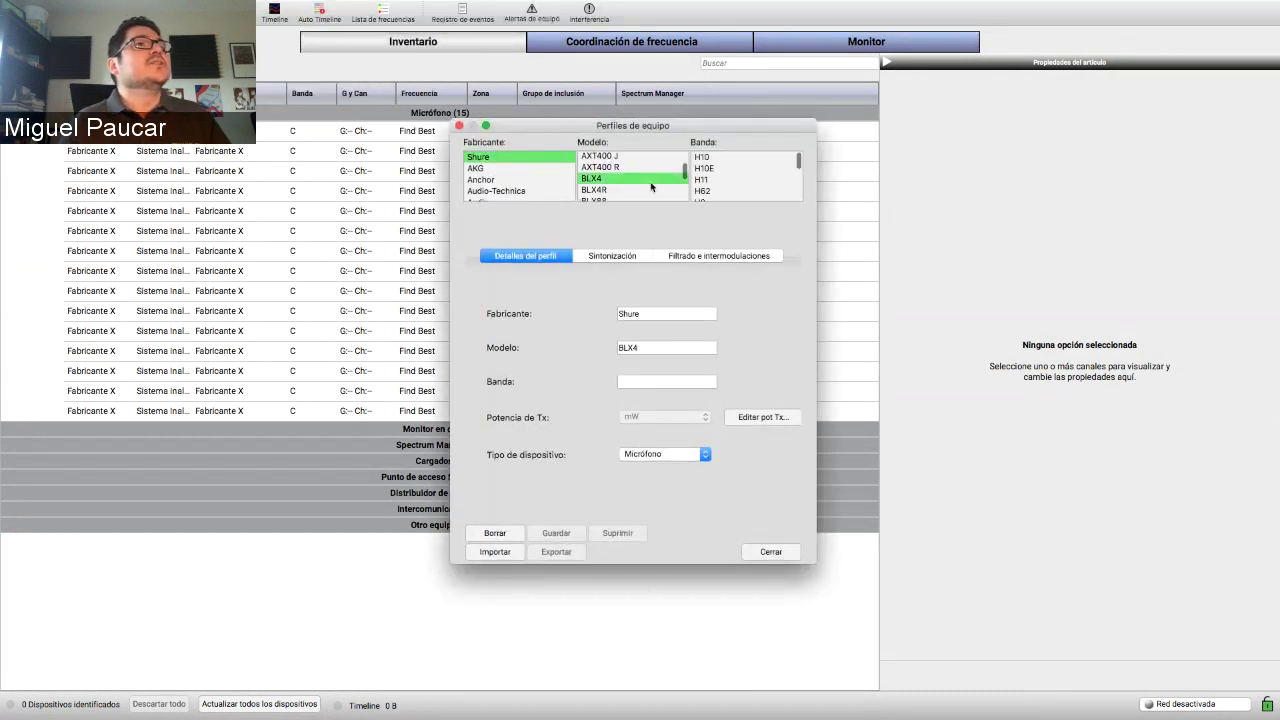
pyautogui.scroll(-1, 714, 180)
pyautogui.click(714, 181)
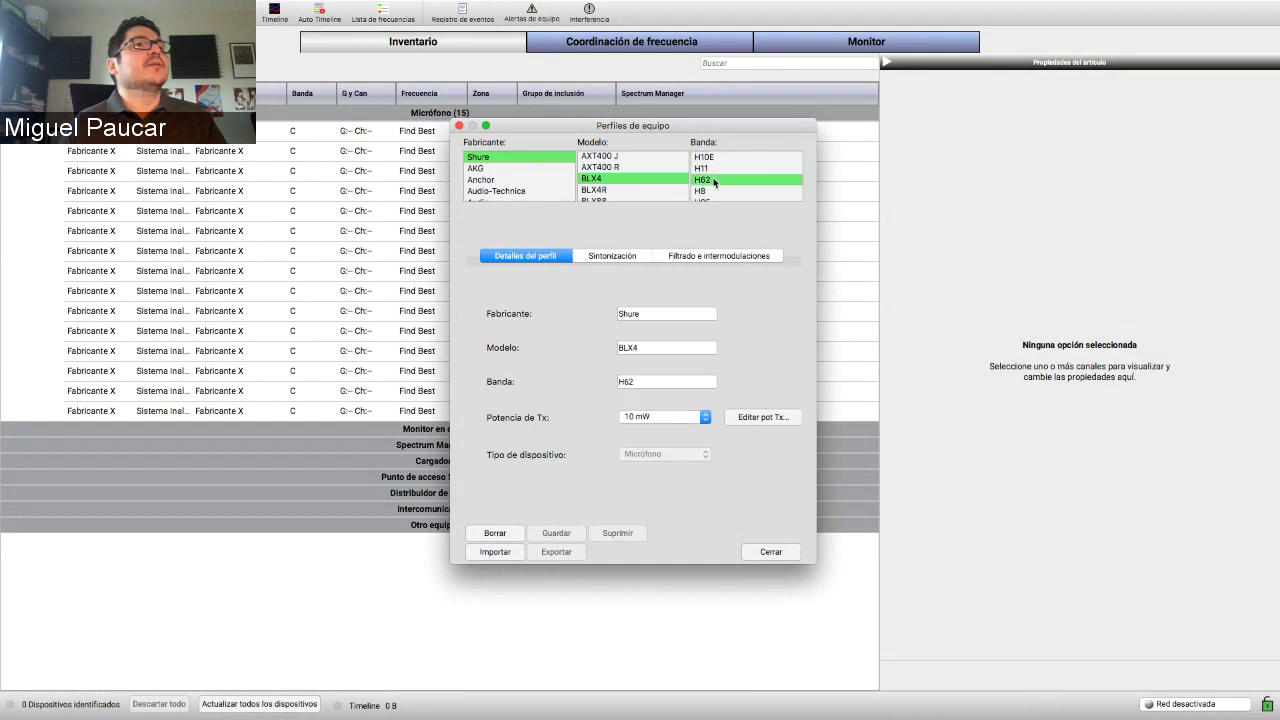
pyautogui.scroll(1, 716, 163)
pyautogui.click(714, 164)
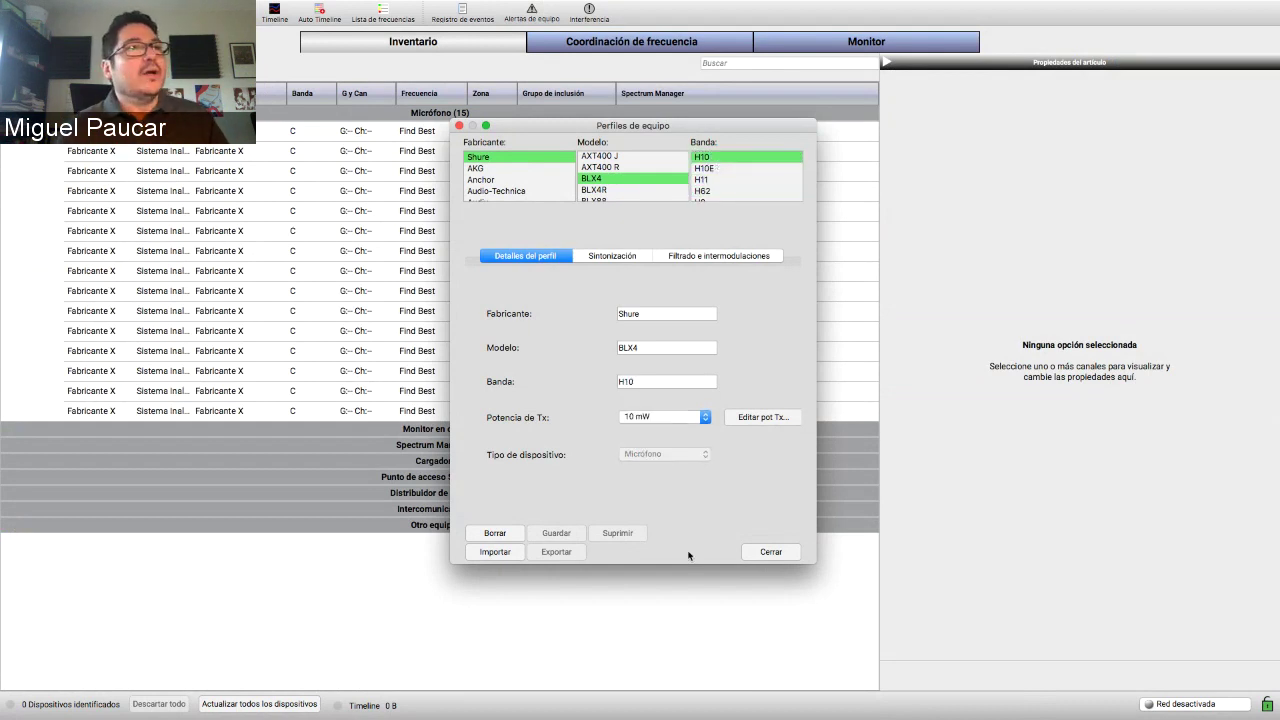
# - Save the loaded BLX4 H10 profile as a new Shure model named BLX4 - NEW
pyautogui.click(681, 344)
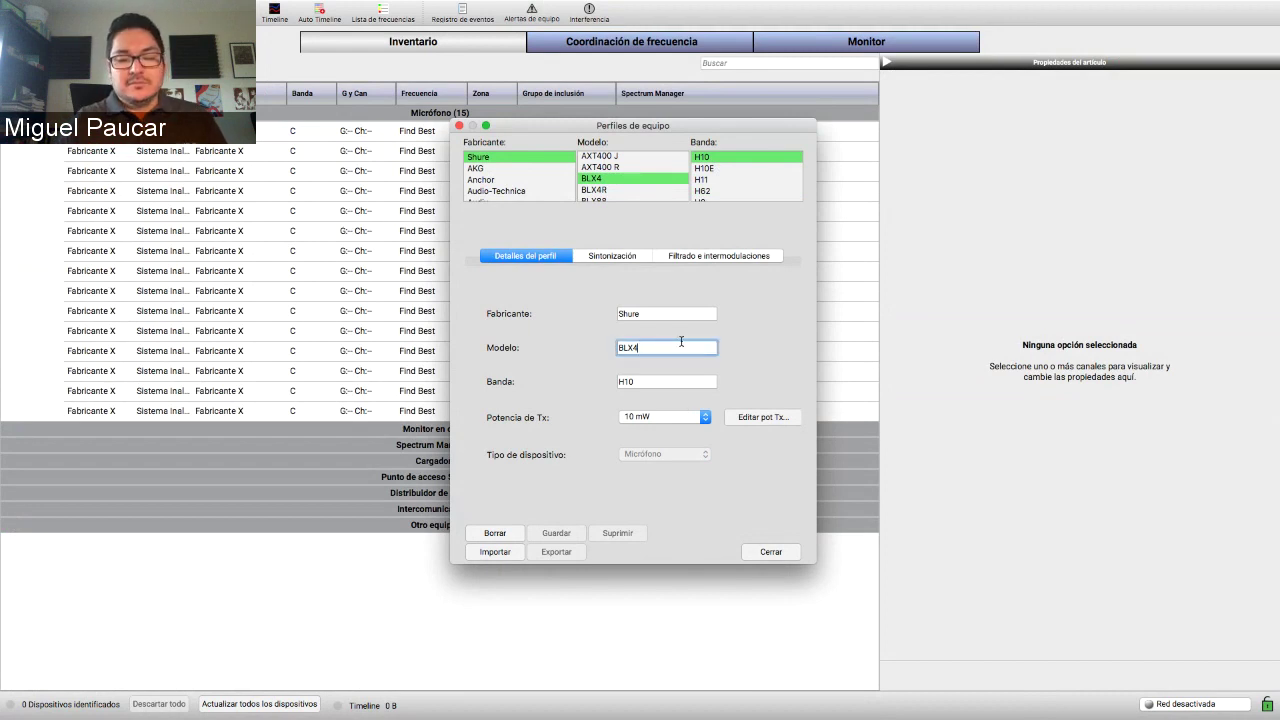
pyautogui.write('- NEW')
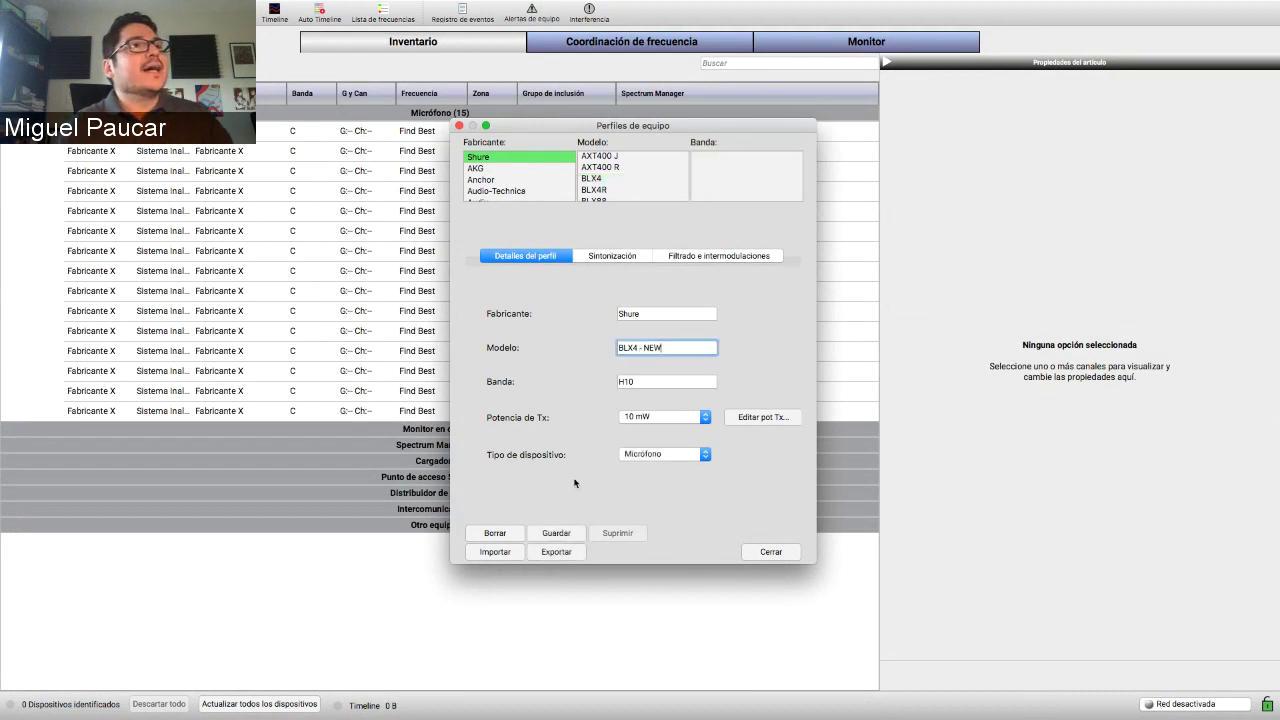
pyautogui.click(543, 533)
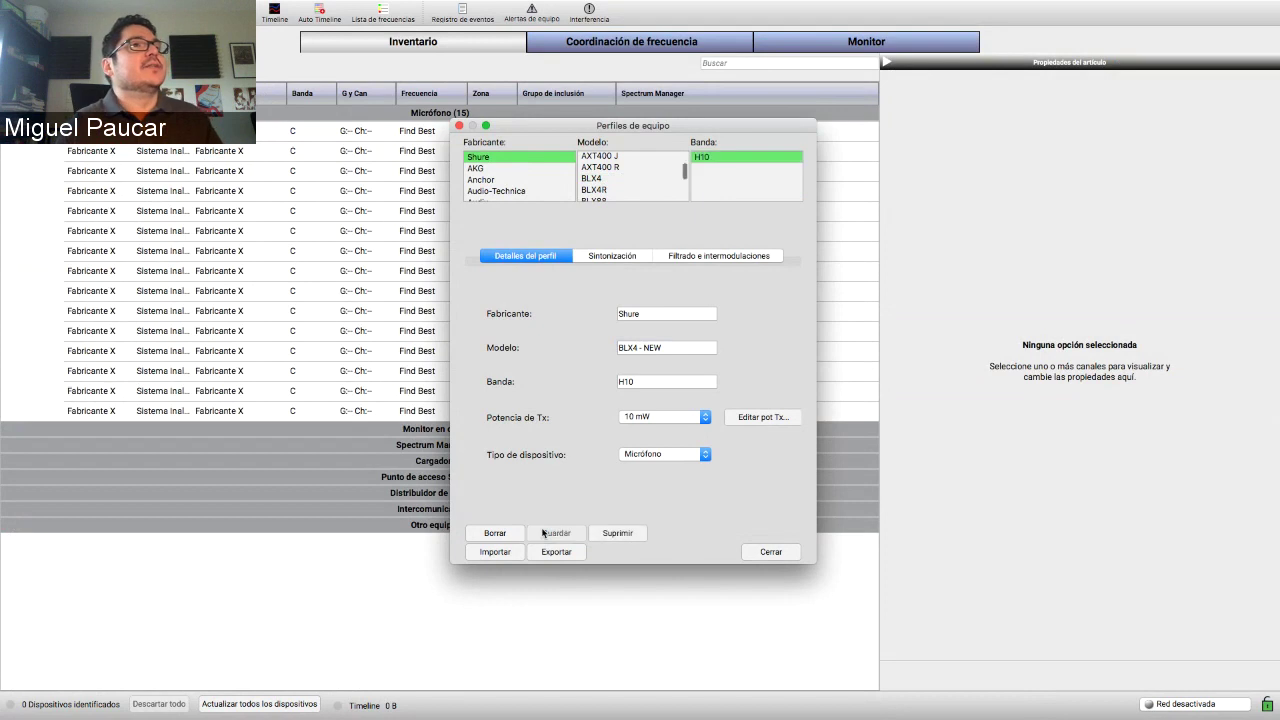
# - Examine the filter, channel spacing and intermodulation settings of the BLX4 - NEW profile, and close the equipment profiles
pyautogui.scroll(1, 652, 184)
pyautogui.scroll(2, 652, 184)
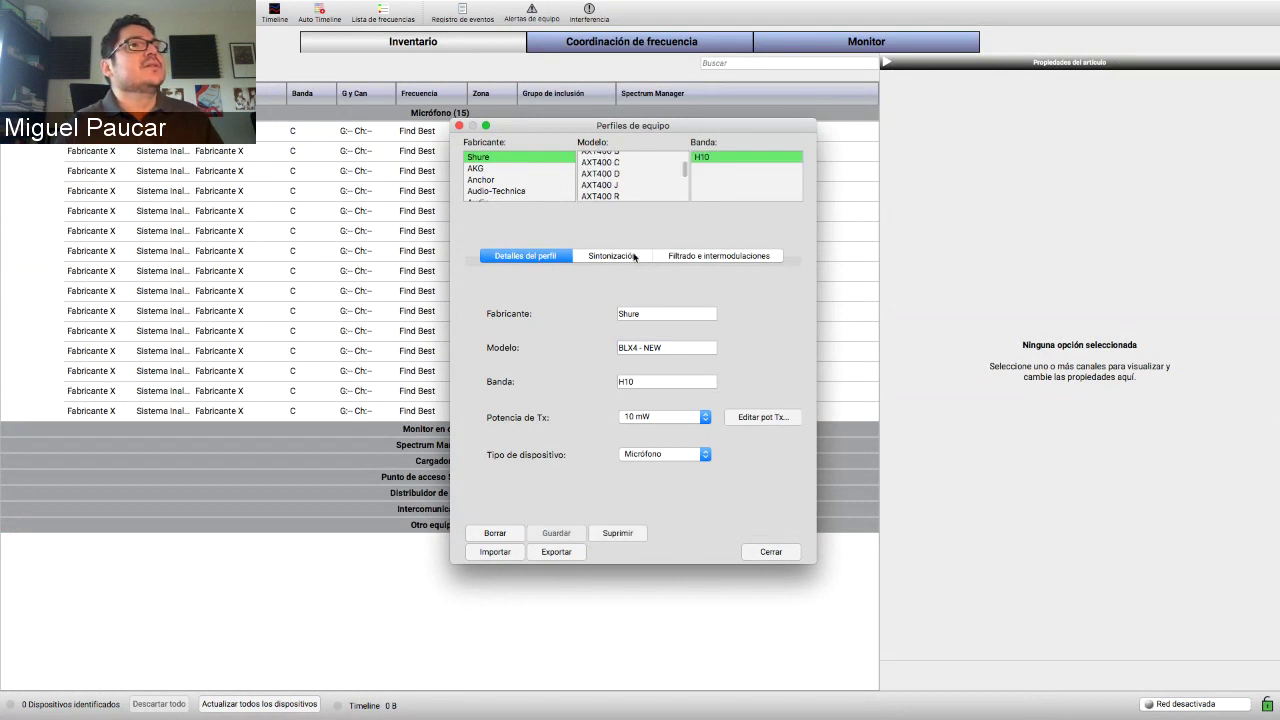
pyautogui.click(718, 256)
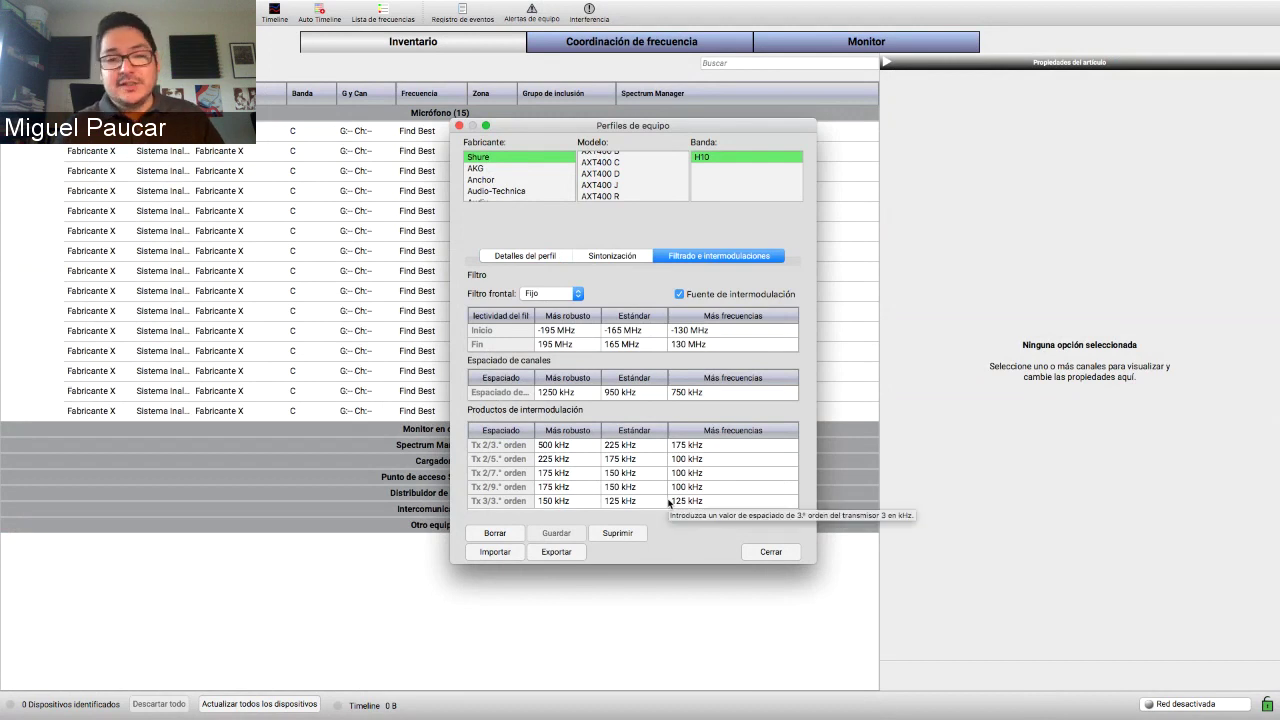
pyautogui.click(770, 552)
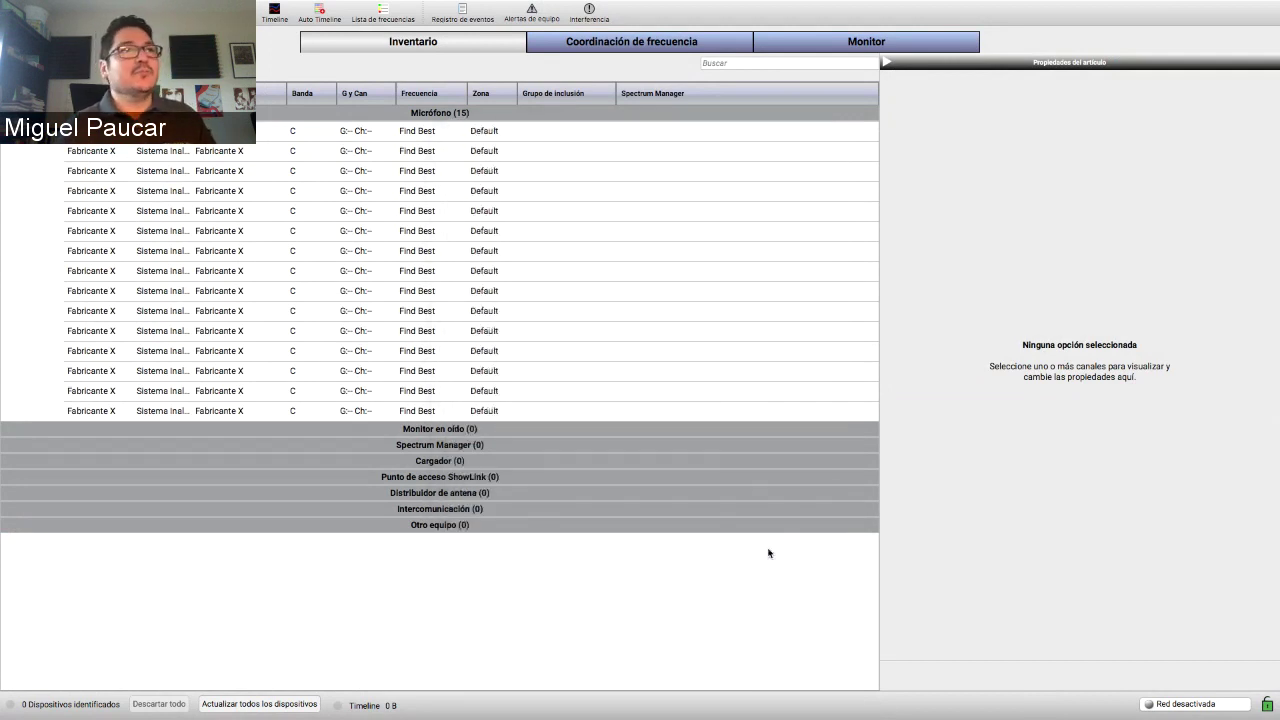
# - Return to the frequency coordination, widen the spectrum plot to about 506–565 MHz, and hide all intermodulation products
pyautogui.click(690, 42)
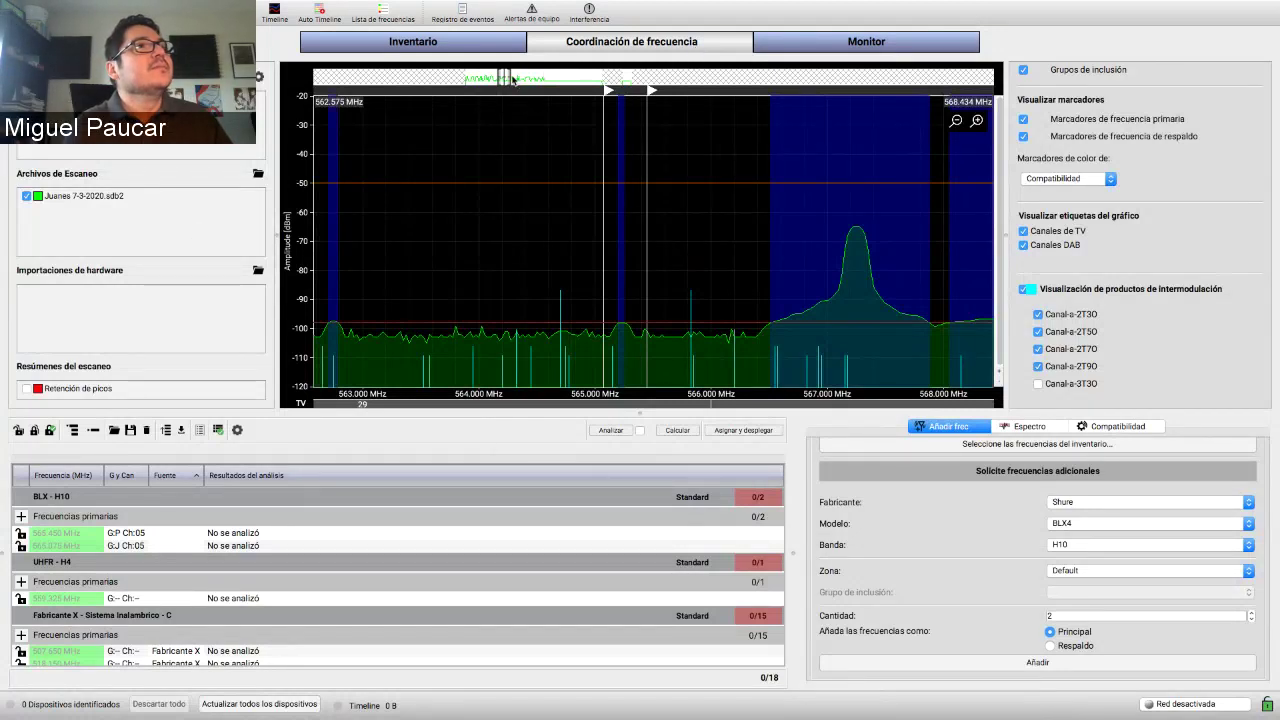
pyautogui.moveTo(512, 79)
pyautogui.mouseDown()
pyautogui.moveTo(527, 77)
pyautogui.moveTo(493, 76)
pyautogui.mouseUp()
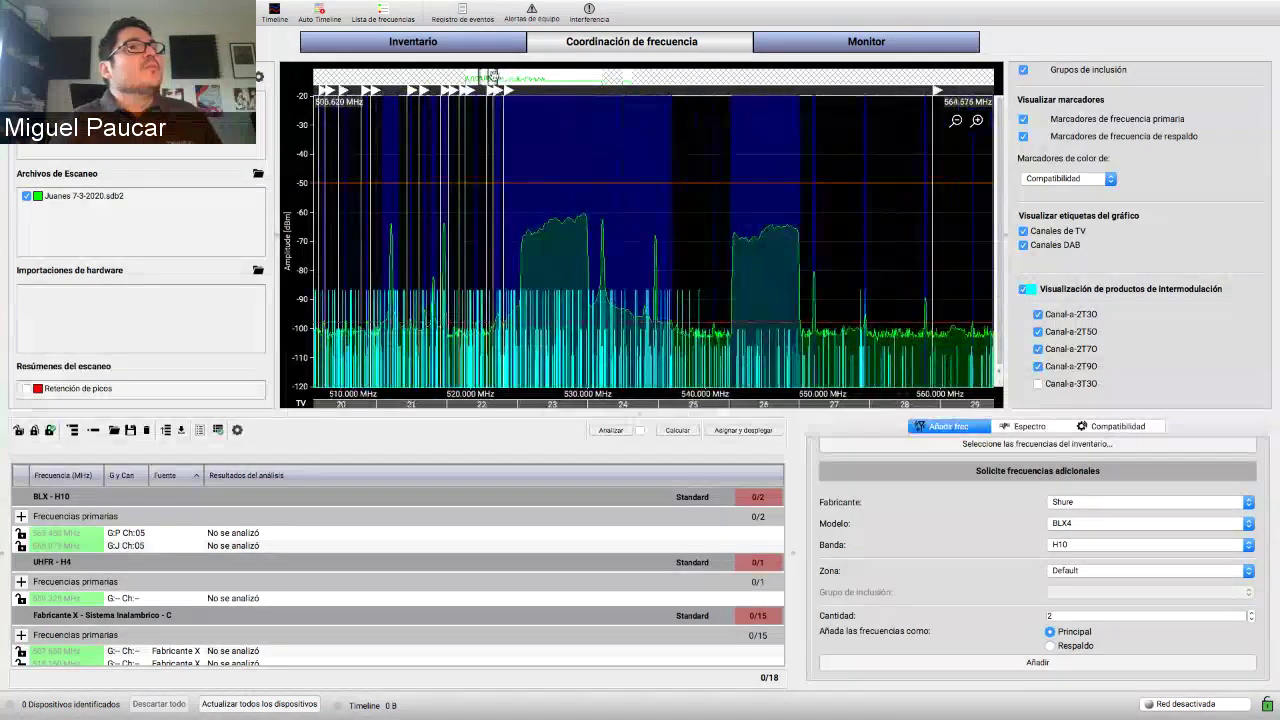
pyautogui.click(1023, 290)
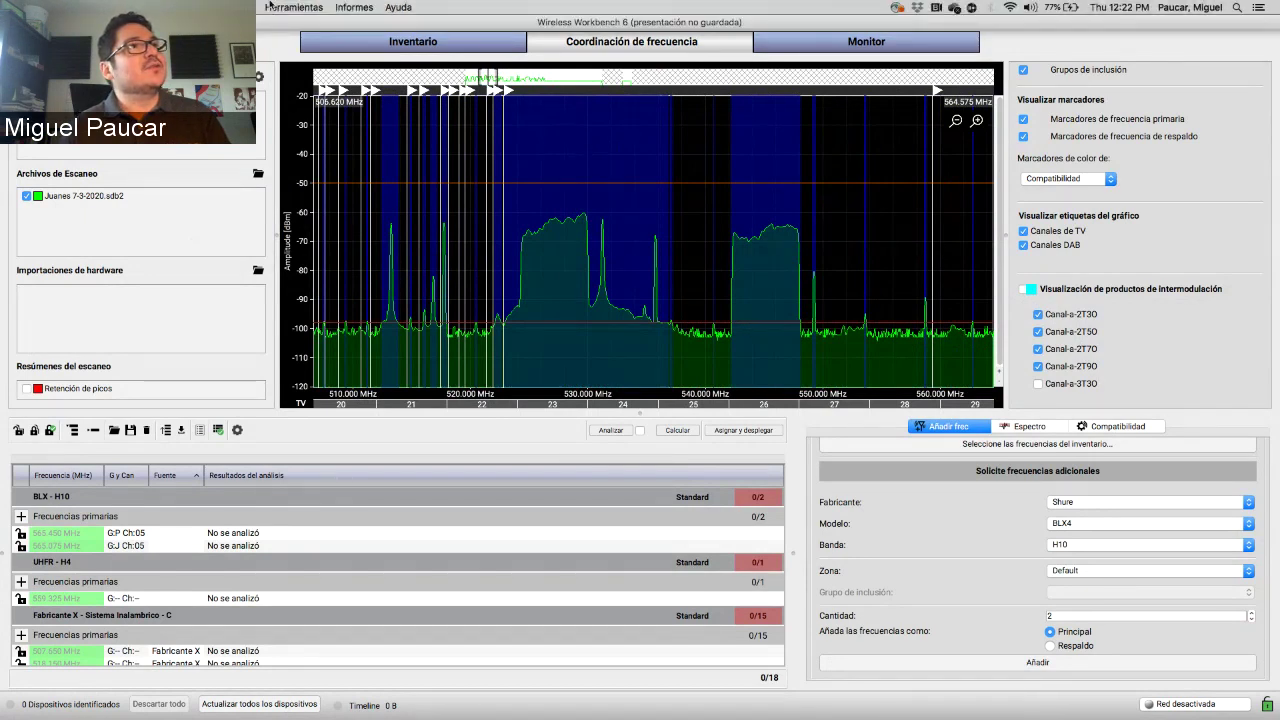
pyautogui.click(270, 6)
pyautogui.moveTo(297, 138)
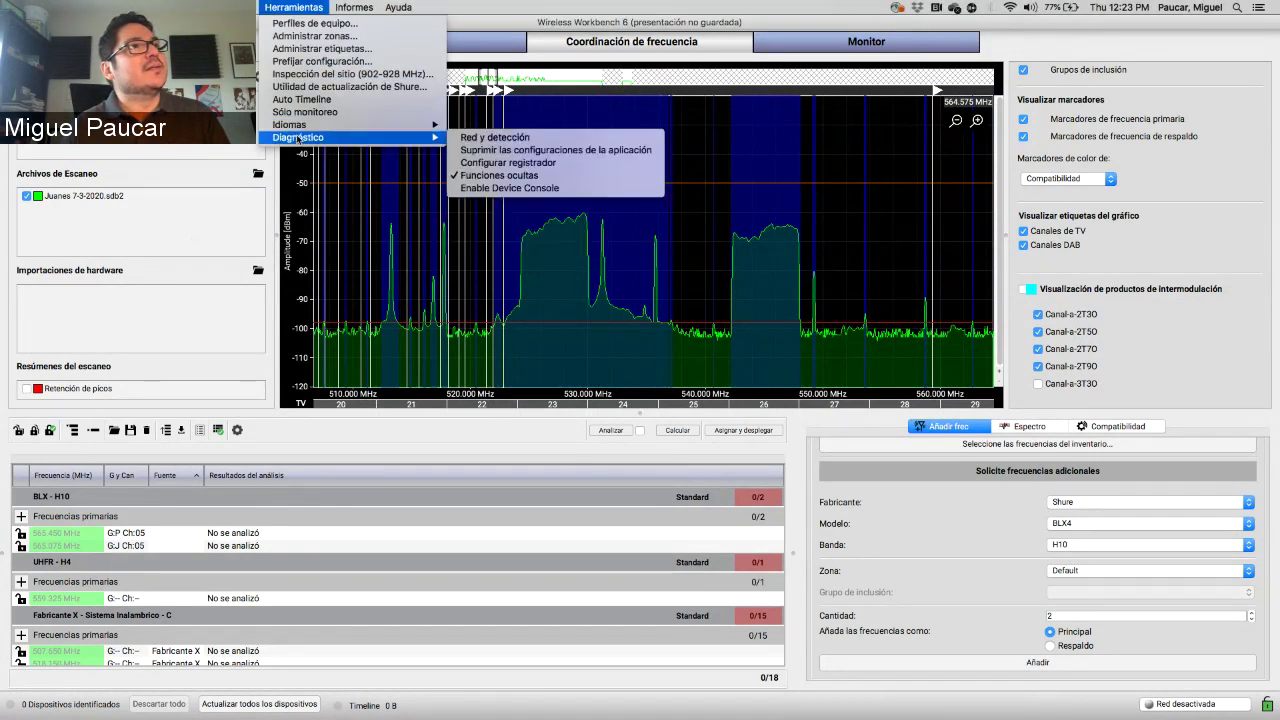
pyautogui.click(318, 10)
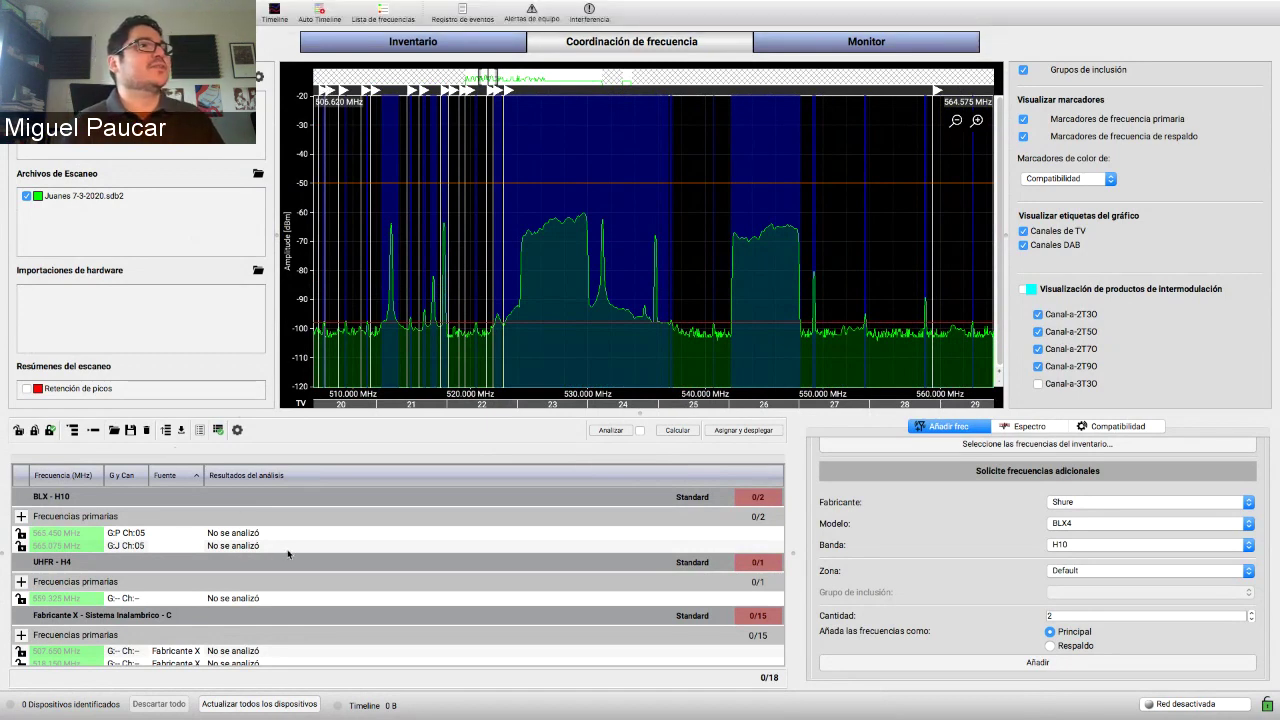
pyautogui.scroll(-5, 287, 554)
pyautogui.scroll(5, 287, 554)
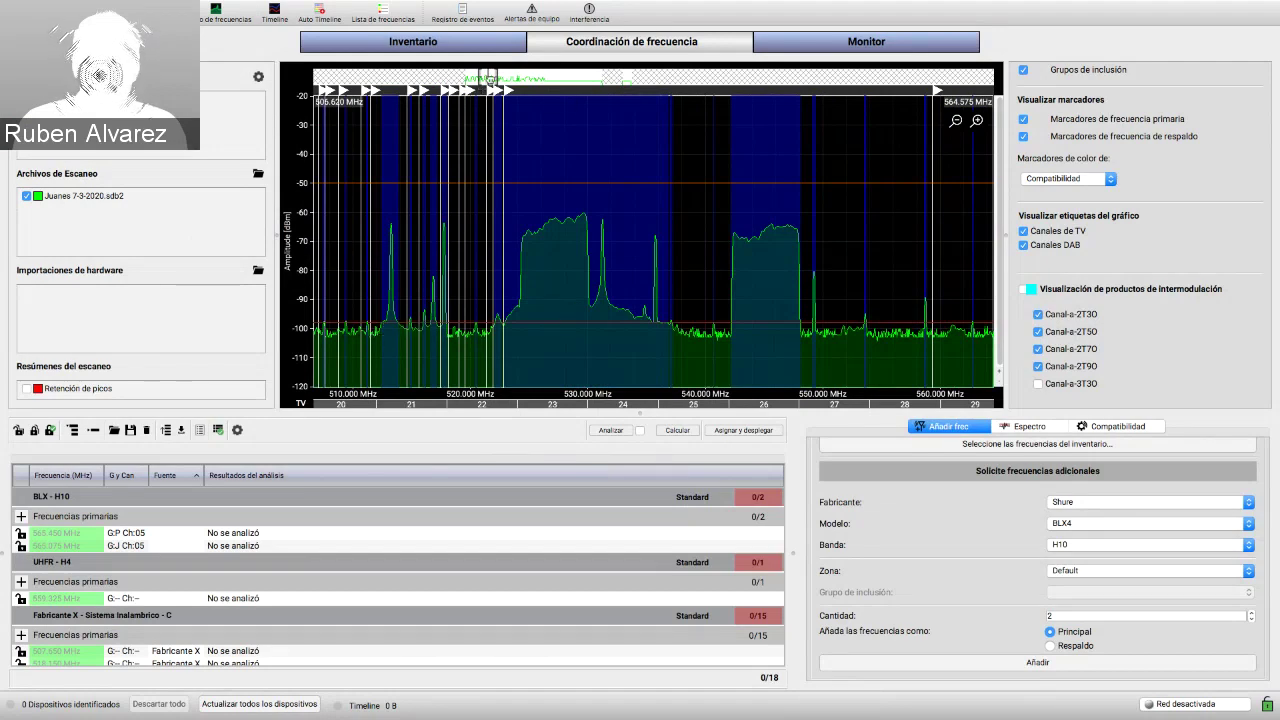
pyautogui.moveTo(488, 78); pyautogui.dragTo(481, 78)
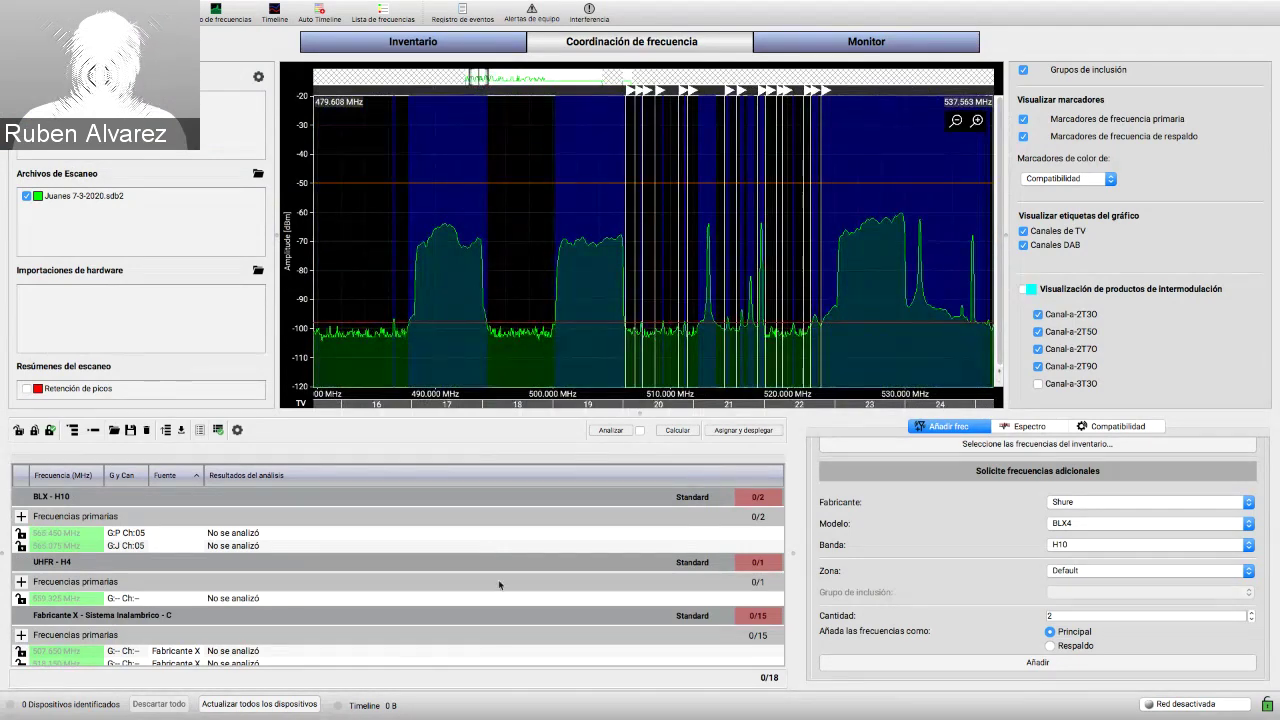
pyautogui.scroll(-5, 495, 578)
pyautogui.scroll(5, 499, 584)
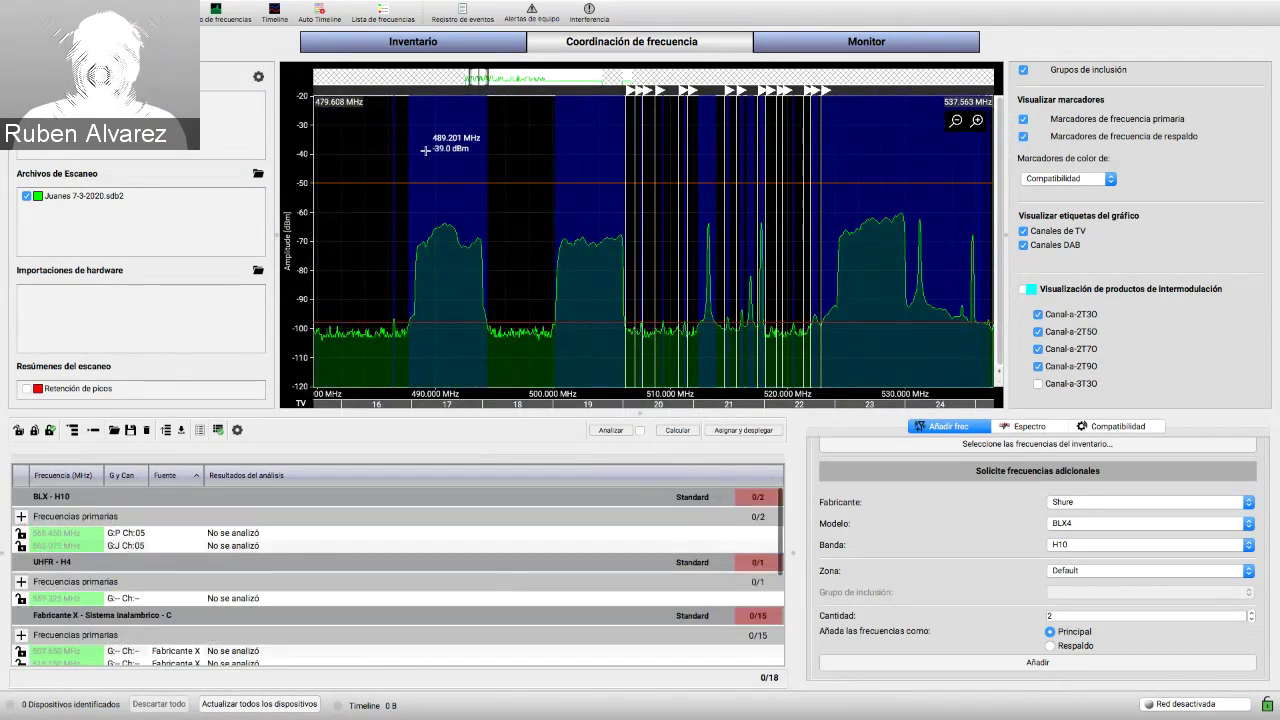
pyautogui.click(440, 48)
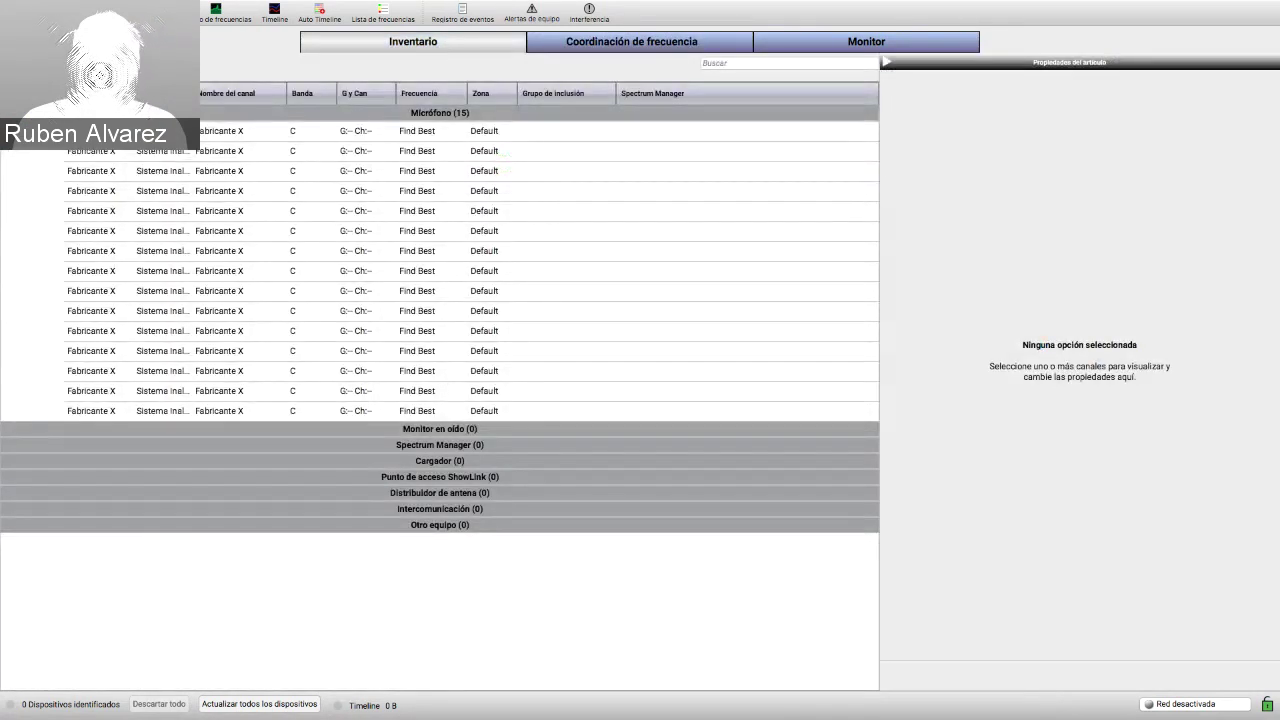
pyautogui.press('super+n')
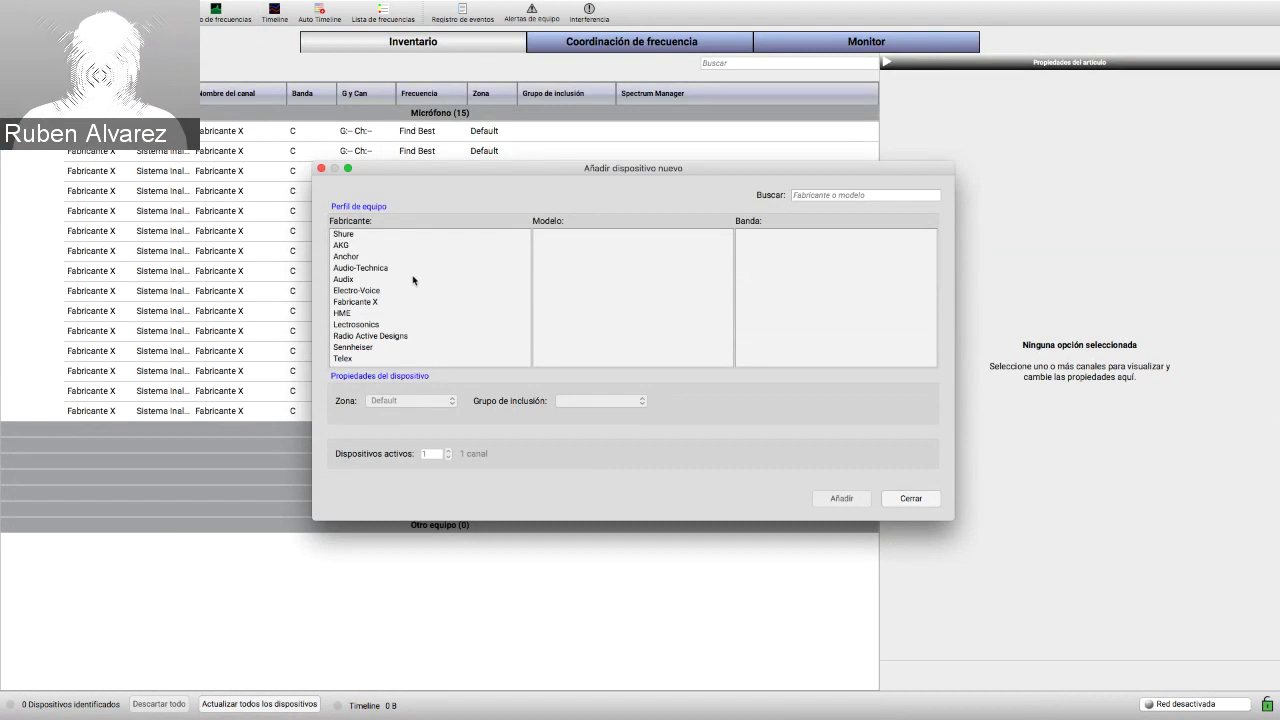
pyautogui.click(915, 500)
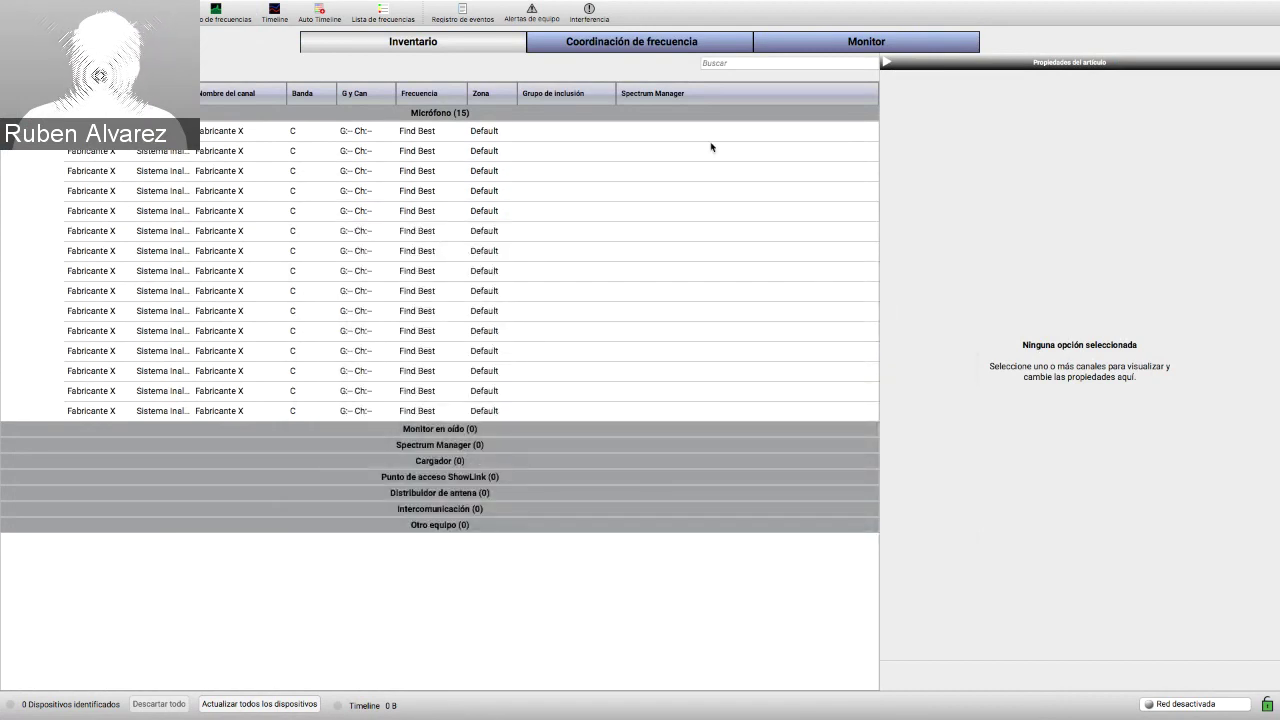
pyautogui.click(683, 45)
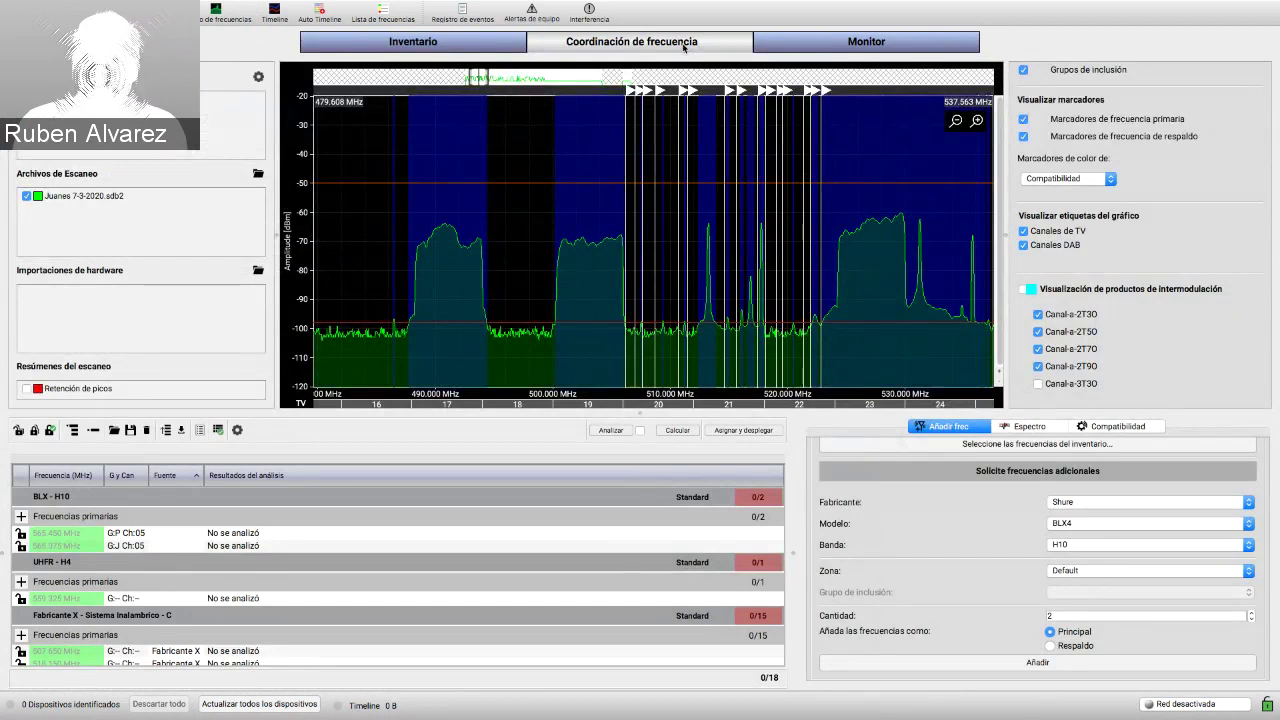
# - Load the recent show file Juanes 7-3-2020 2.shw and locate its scan file Juanes 7-3-2020.sdb2 in the Frequency Plots folder
pyautogui.click(1050, 428)
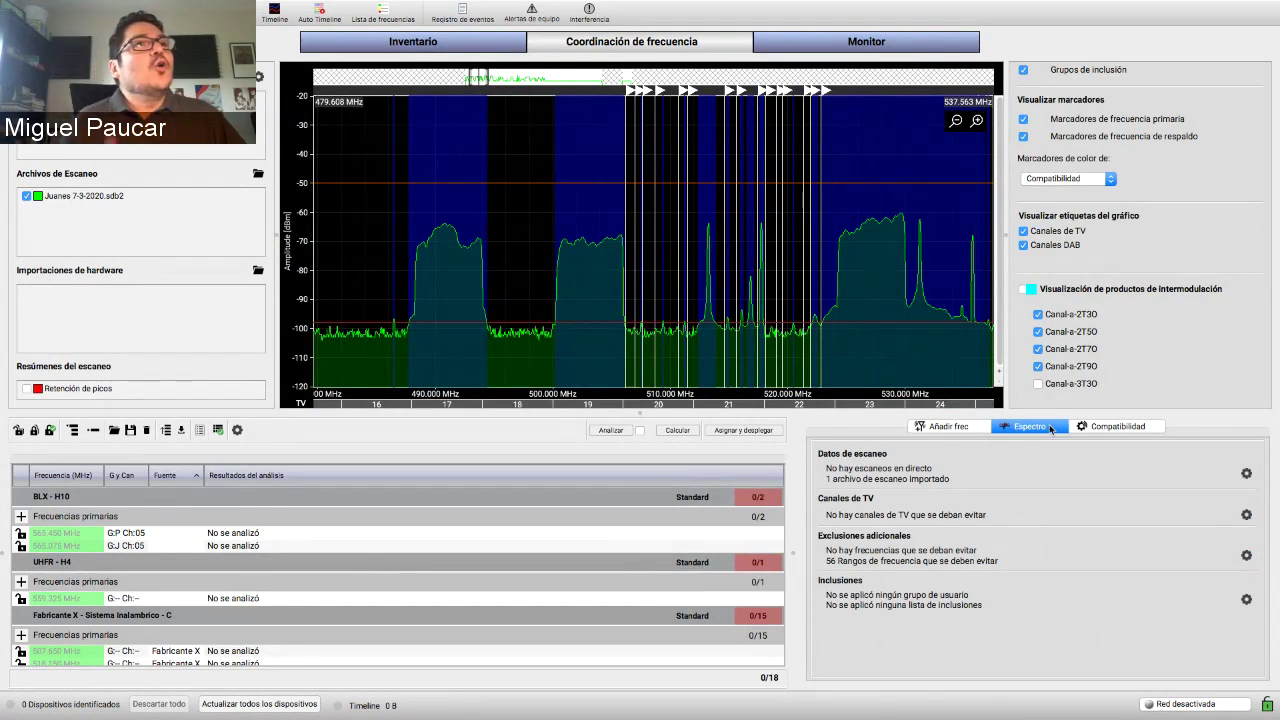
pyautogui.click(505, 49)
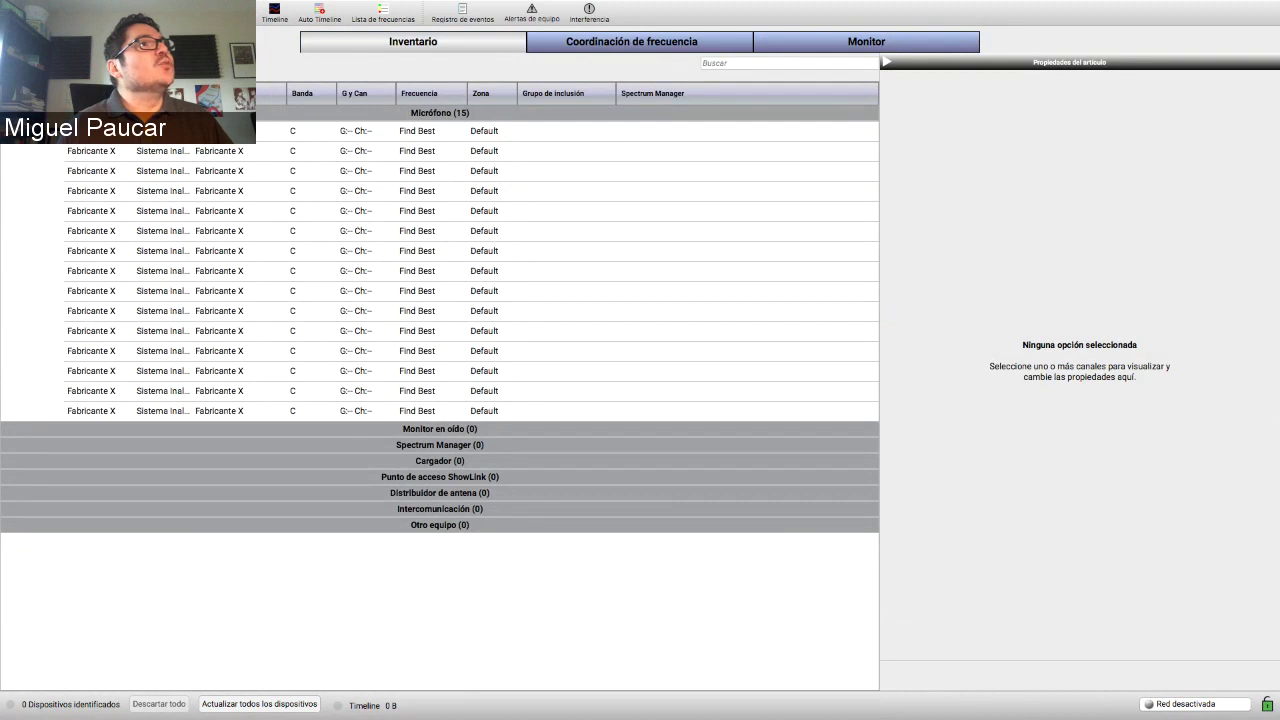
pyautogui.click(180, 7)
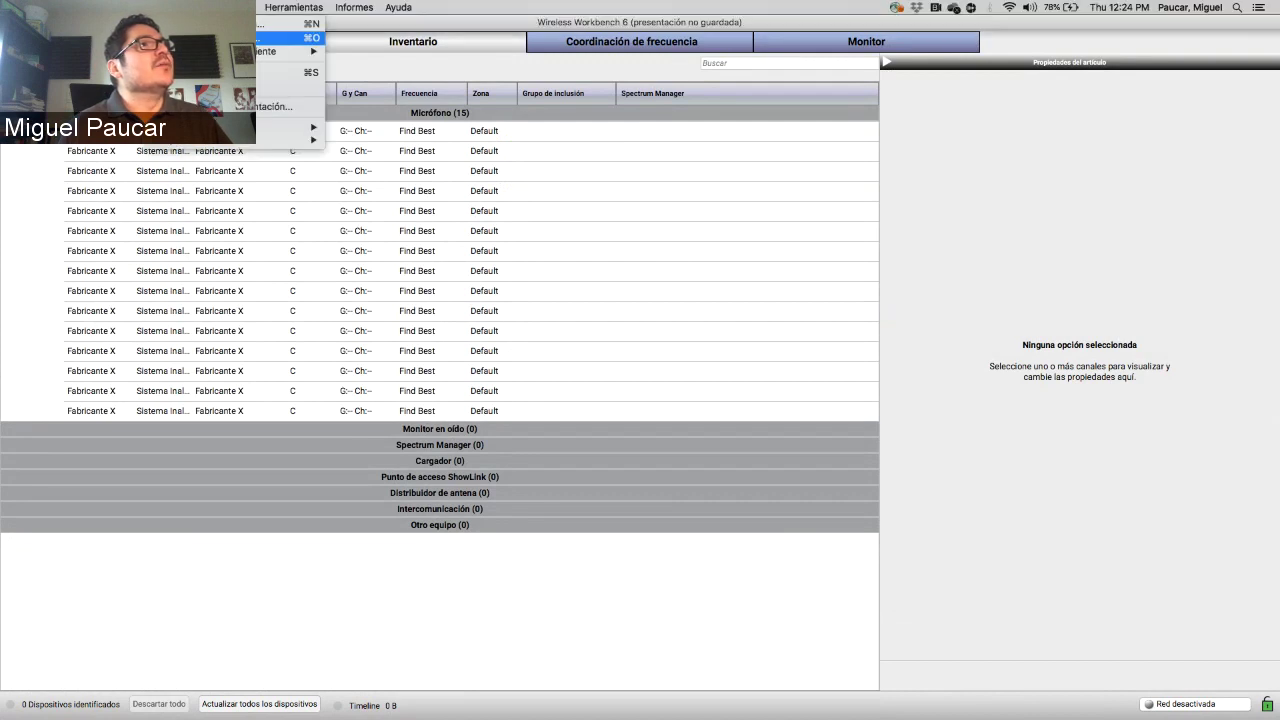
pyautogui.moveTo(290, 51)
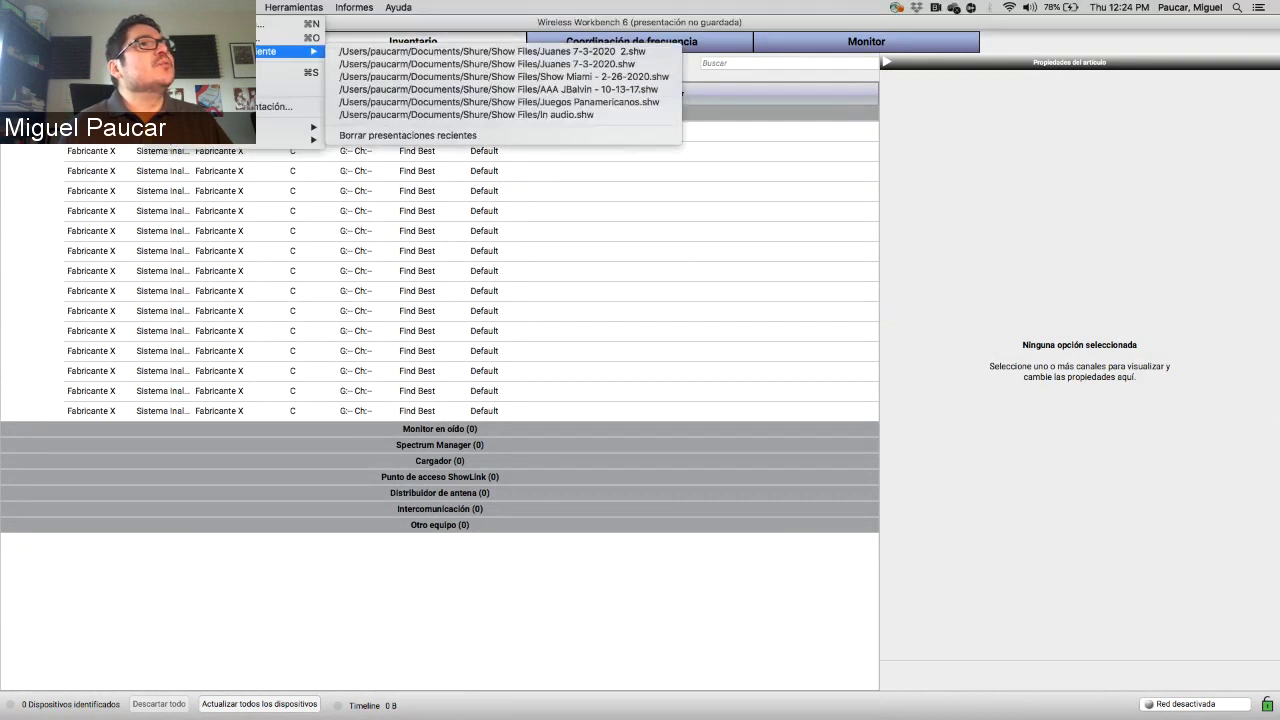
pyautogui.click(354, 52)
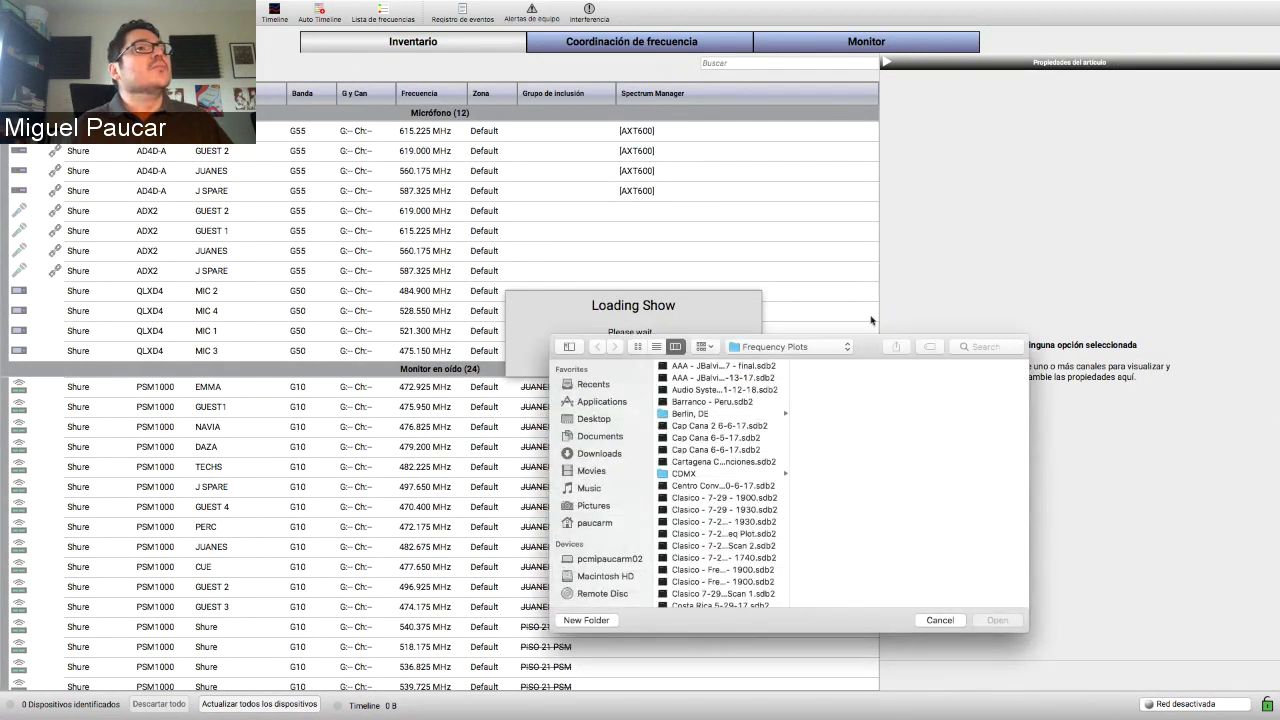
pyautogui.scroll(-5, 724, 480)
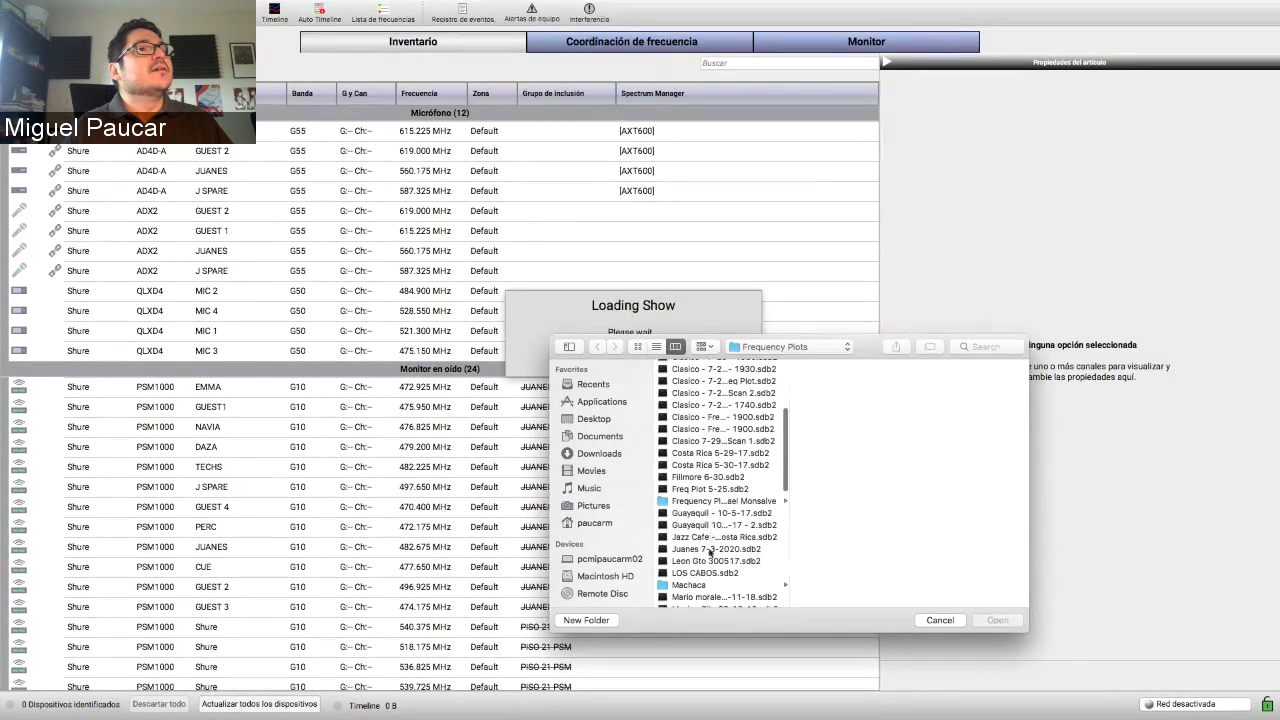
pyautogui.doubleClick(713, 549)
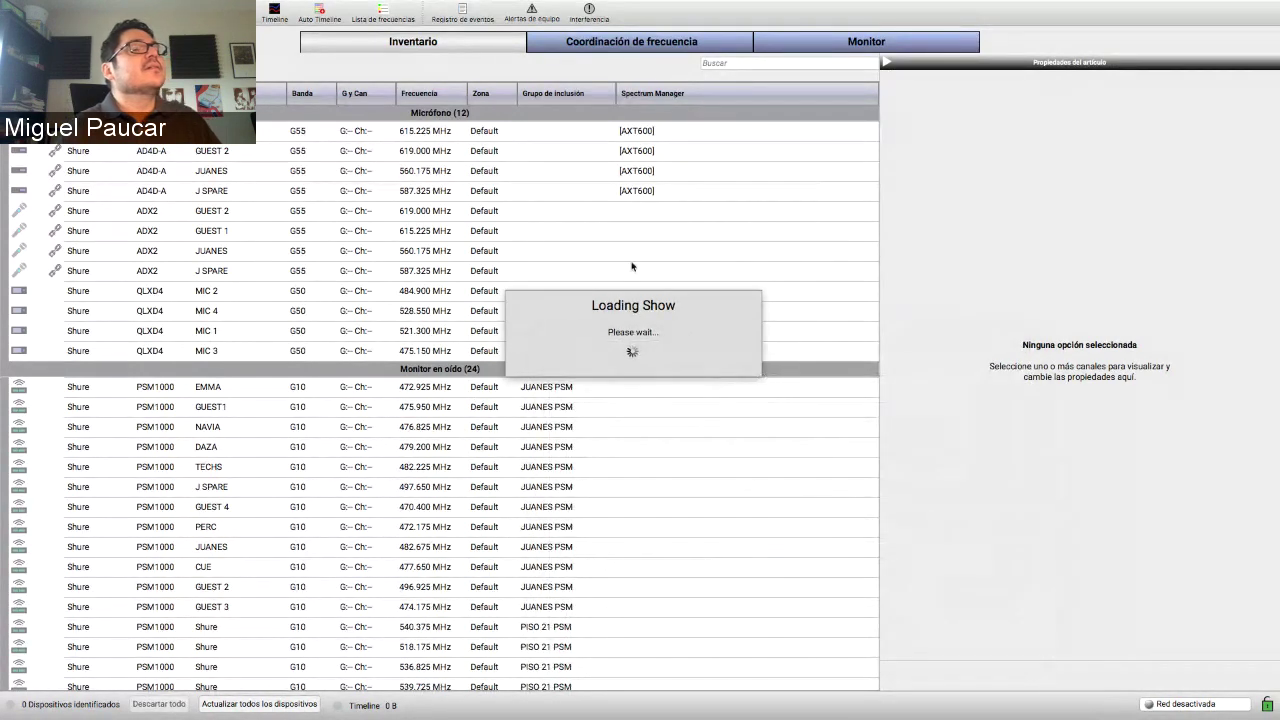
# - Look through the loaded show's inventory of microphones, in-ear monitors and spectrum manager, including their frequencies and inclusion groups
pyautogui.scroll(-1, 457, 342)
pyautogui.scroll(-7, 457, 342)
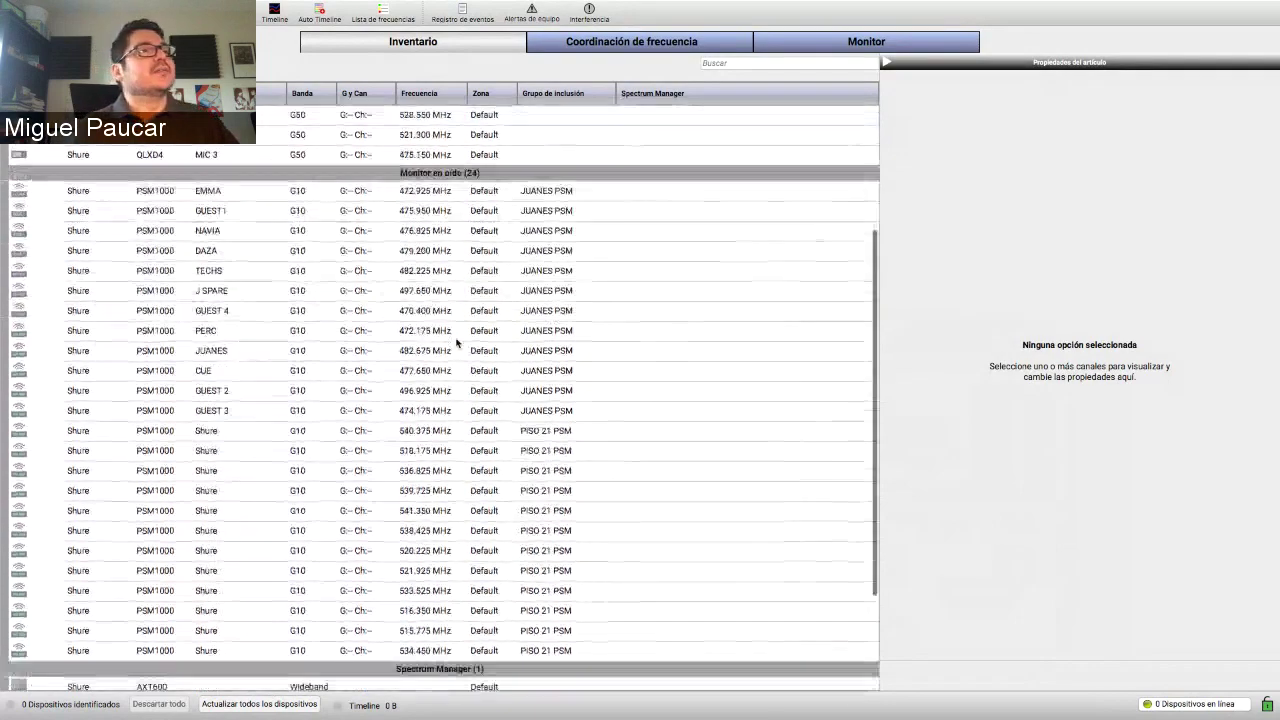
pyautogui.scroll(7, 457, 342)
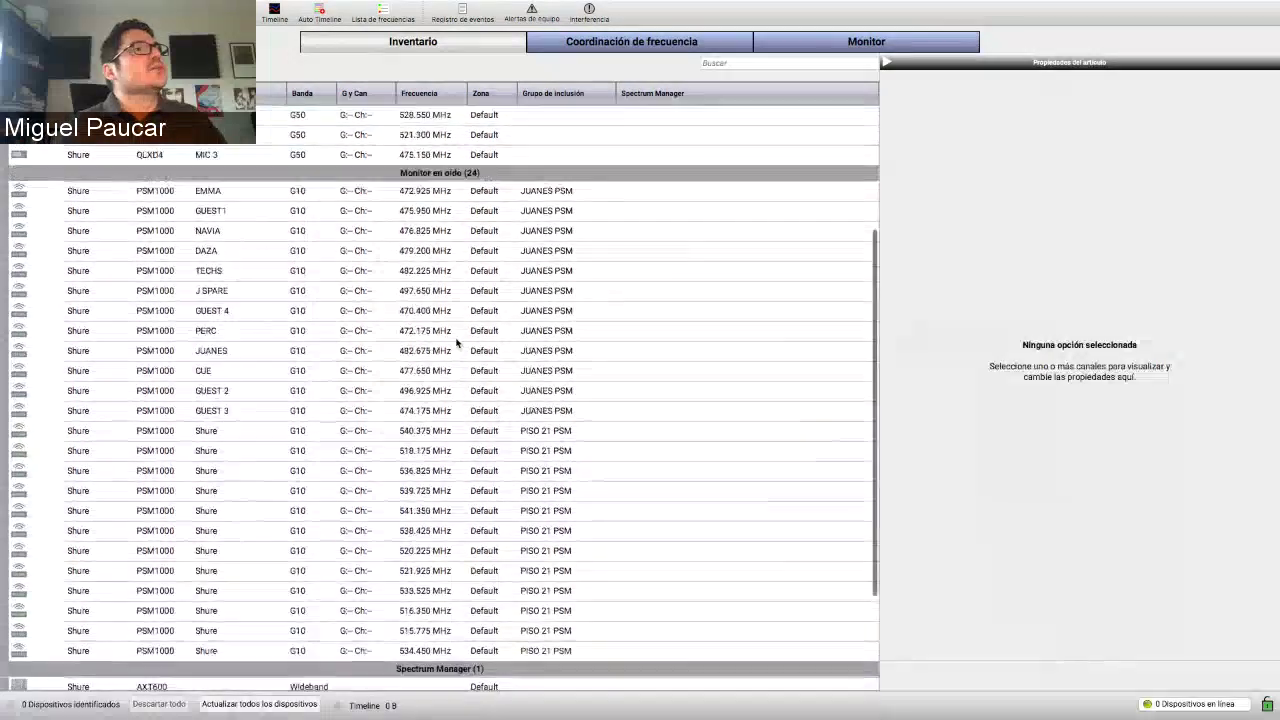
pyautogui.scroll(1, 457, 342)
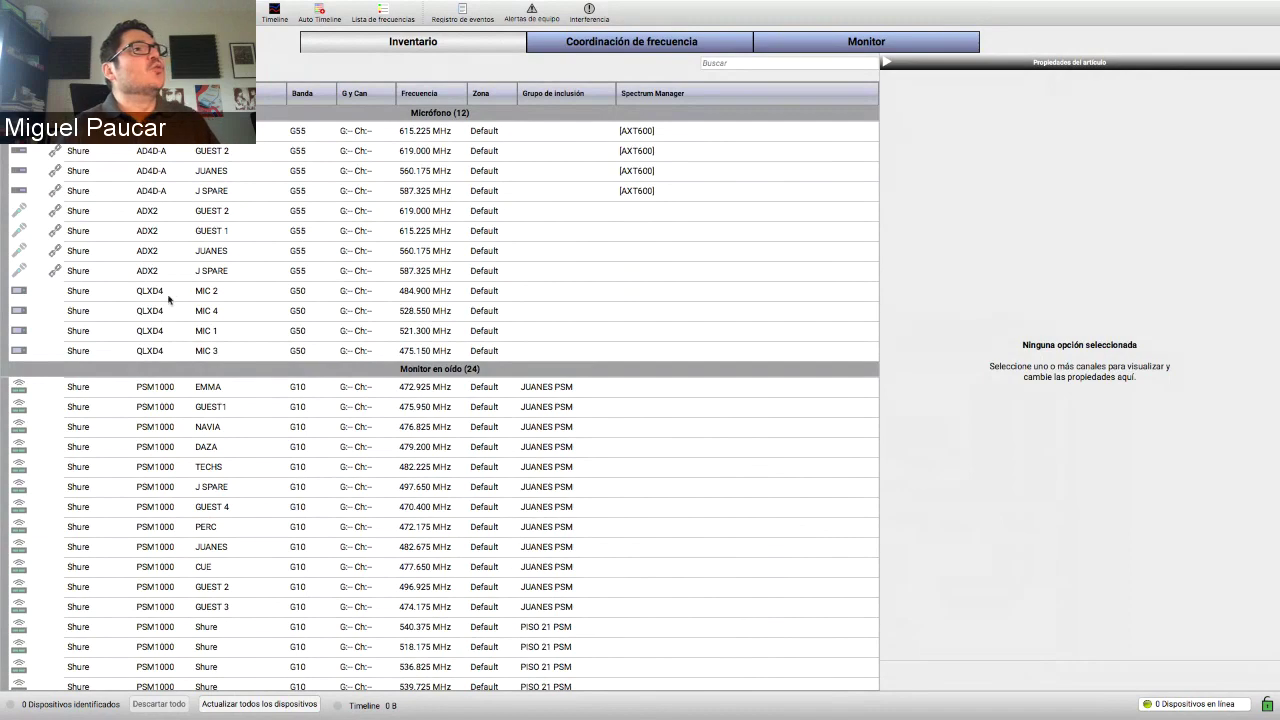
pyautogui.scroll(-1, 306, 328)
pyautogui.scroll(-6, 306, 328)
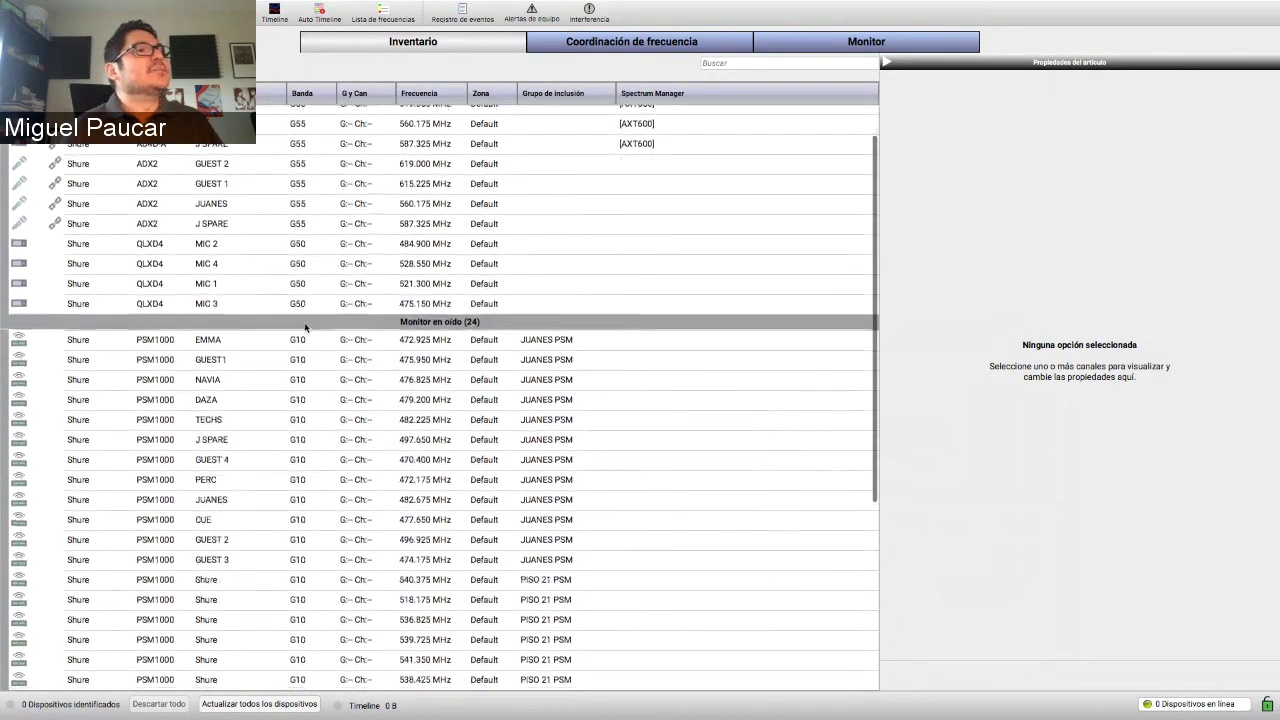
pyautogui.scroll(-1, 306, 328)
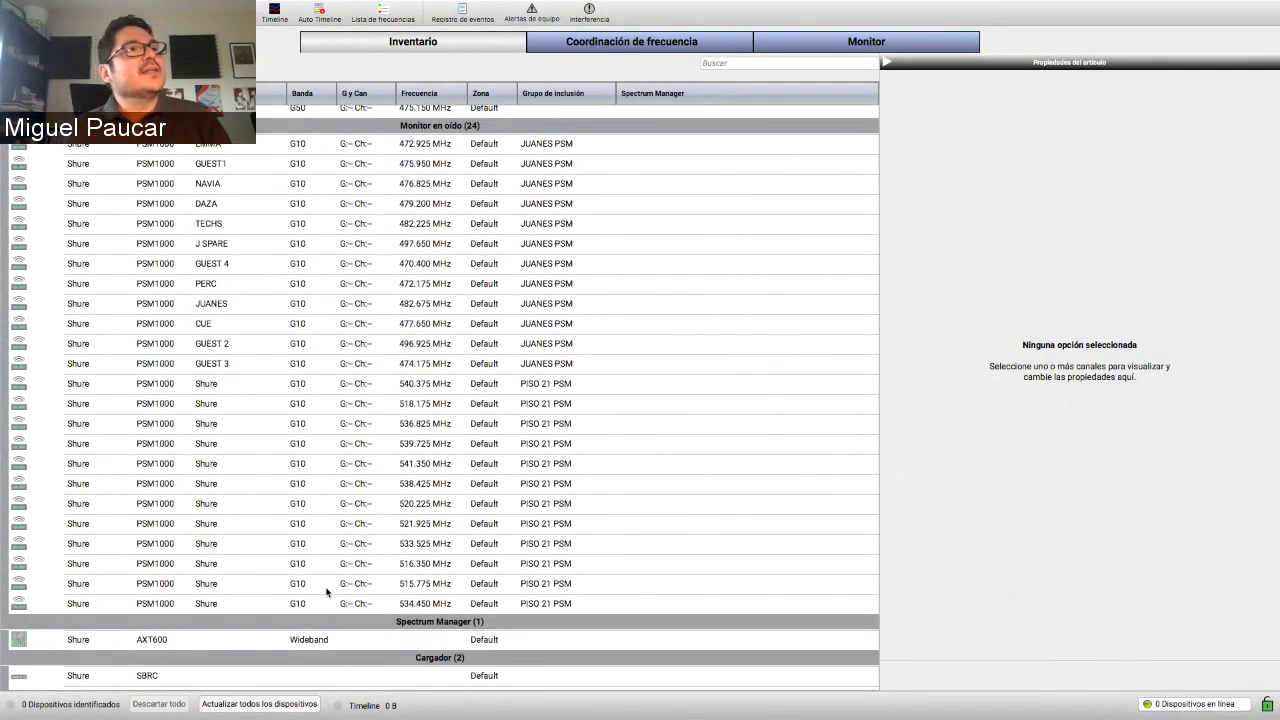
# - Open the inclusion settings in the frequency coordination and check which inclusion list is applied
pyautogui.click(667, 45)
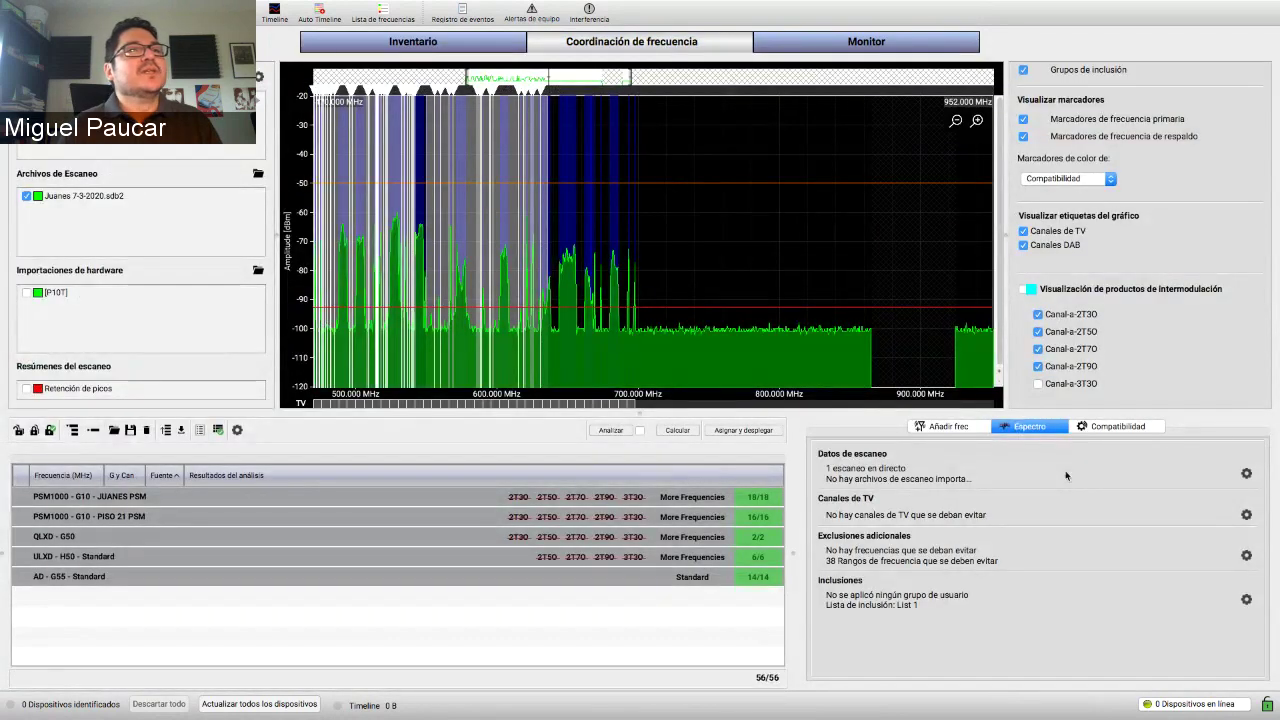
pyautogui.click(1246, 600)
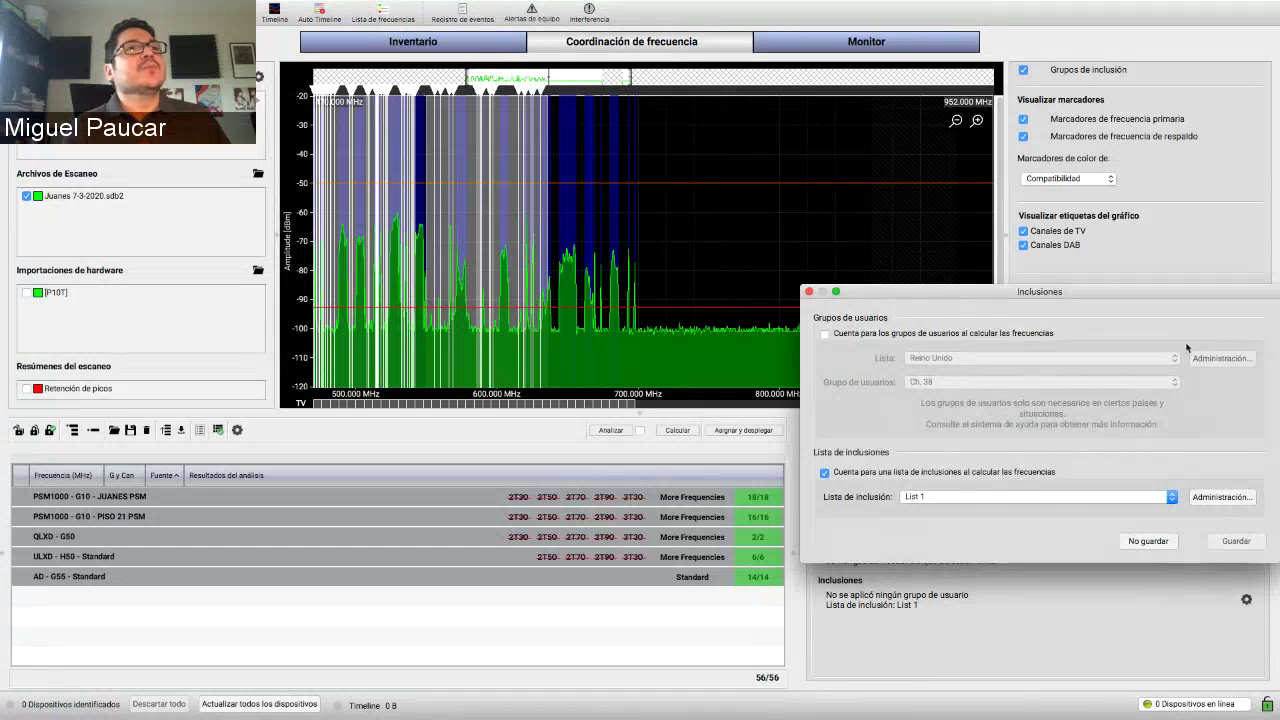
pyautogui.moveTo(1178, 290); pyautogui.dragTo(748, 224)
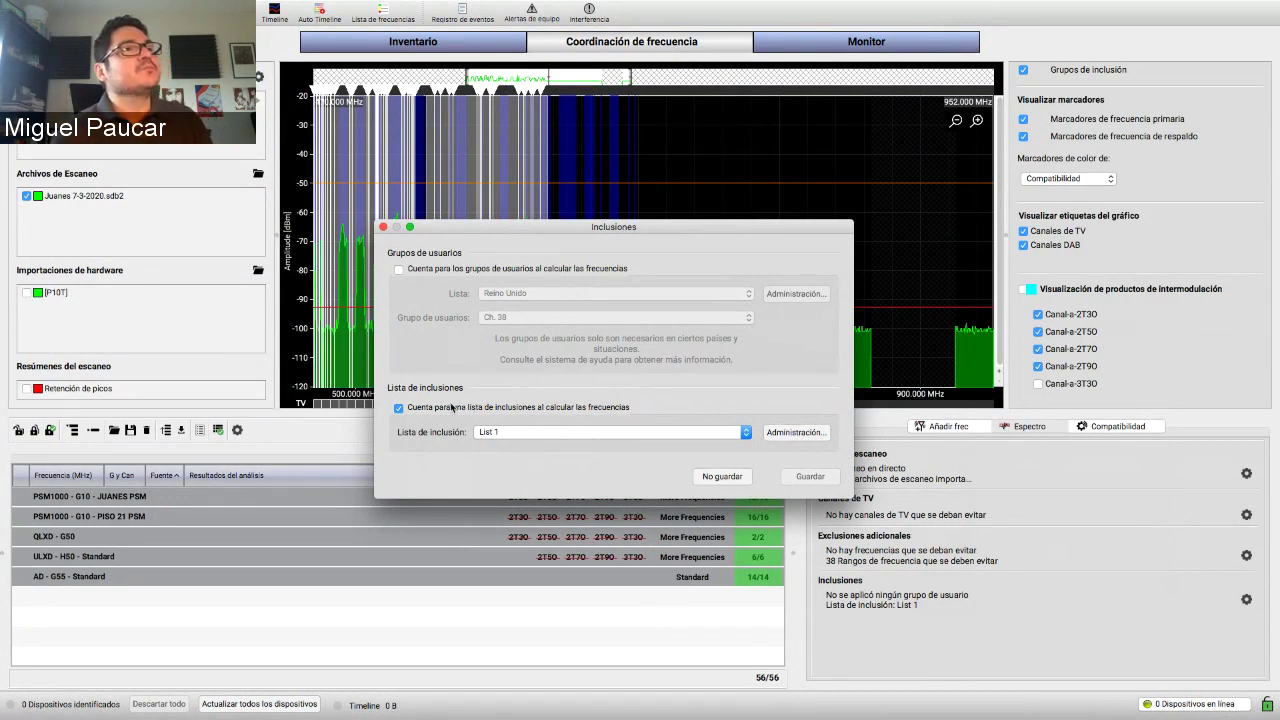
pyautogui.click(613, 430)
pyautogui.click(613, 428)
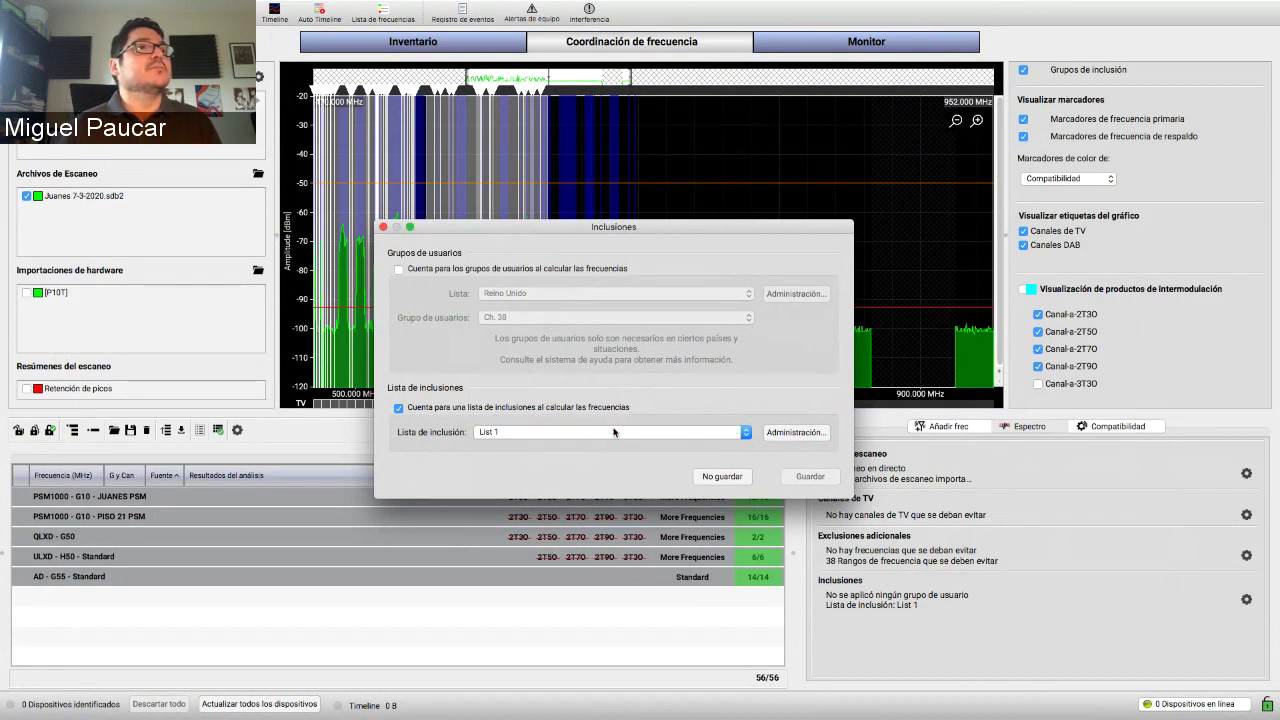
# - Examine the frequency range of the JUANES PSM group in inclusion List 1, and close the list manager without saving
pyautogui.click(783, 434)
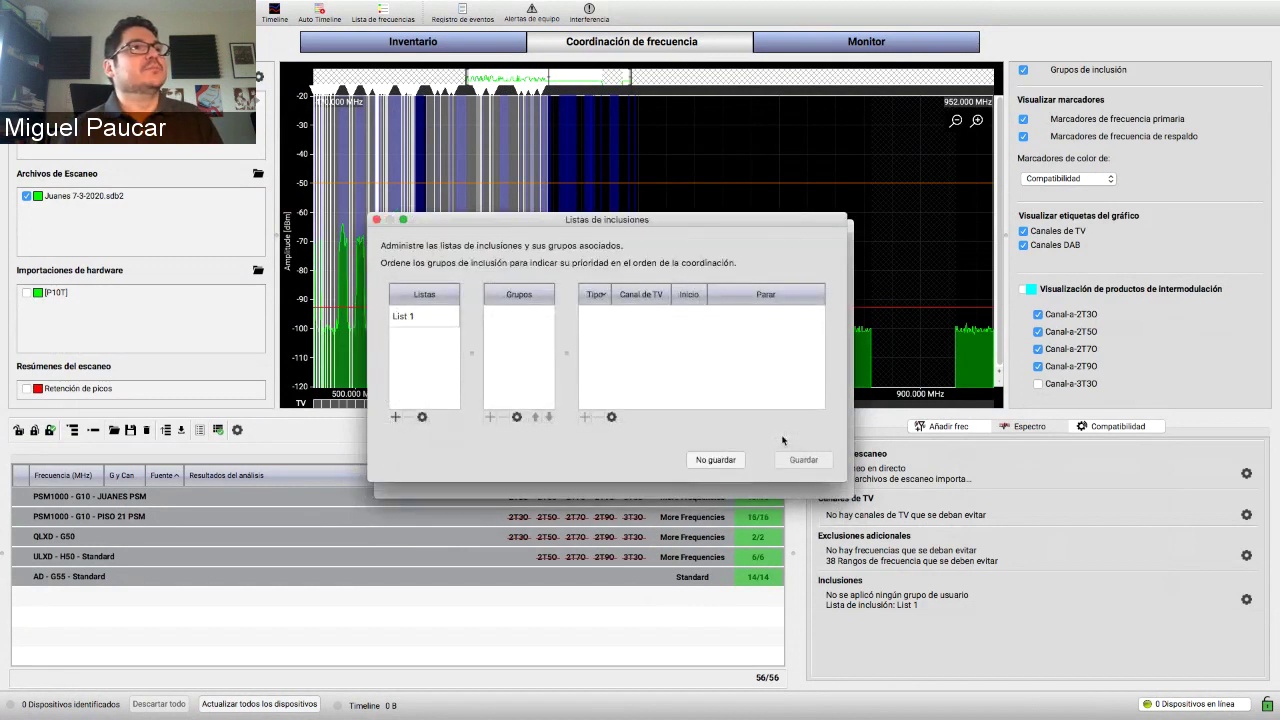
pyautogui.click(448, 318)
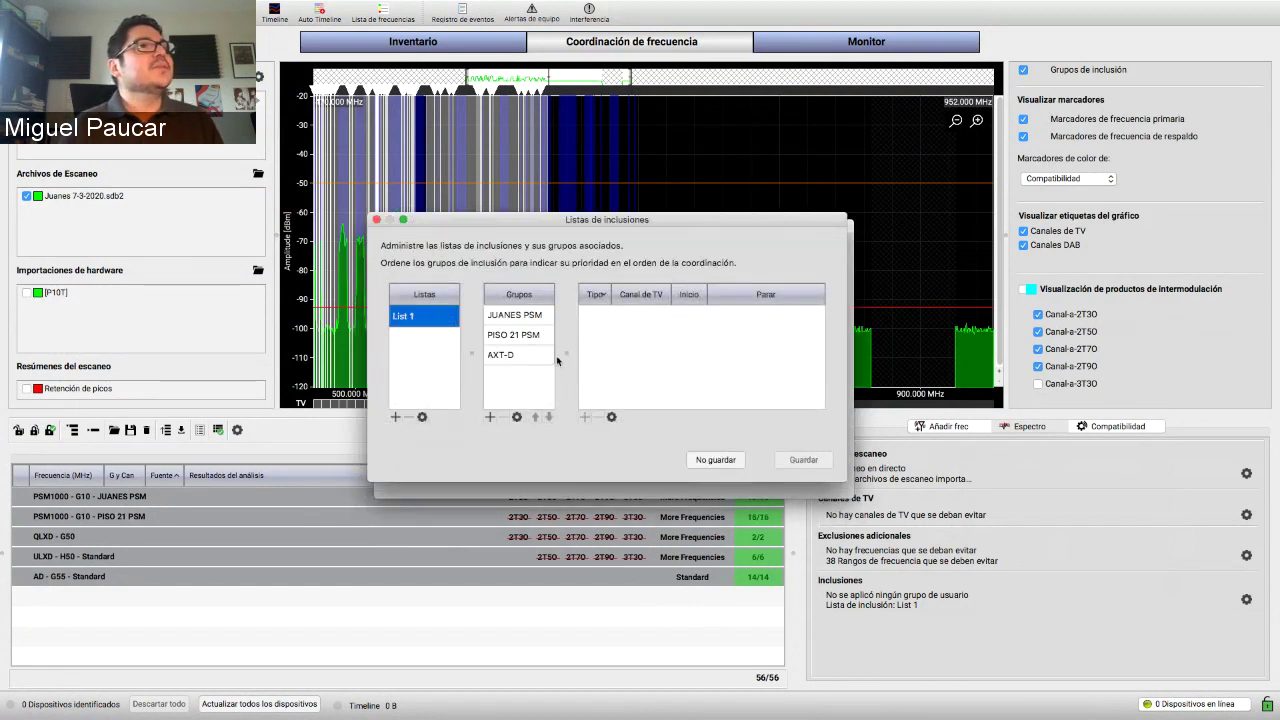
pyautogui.click(543, 316)
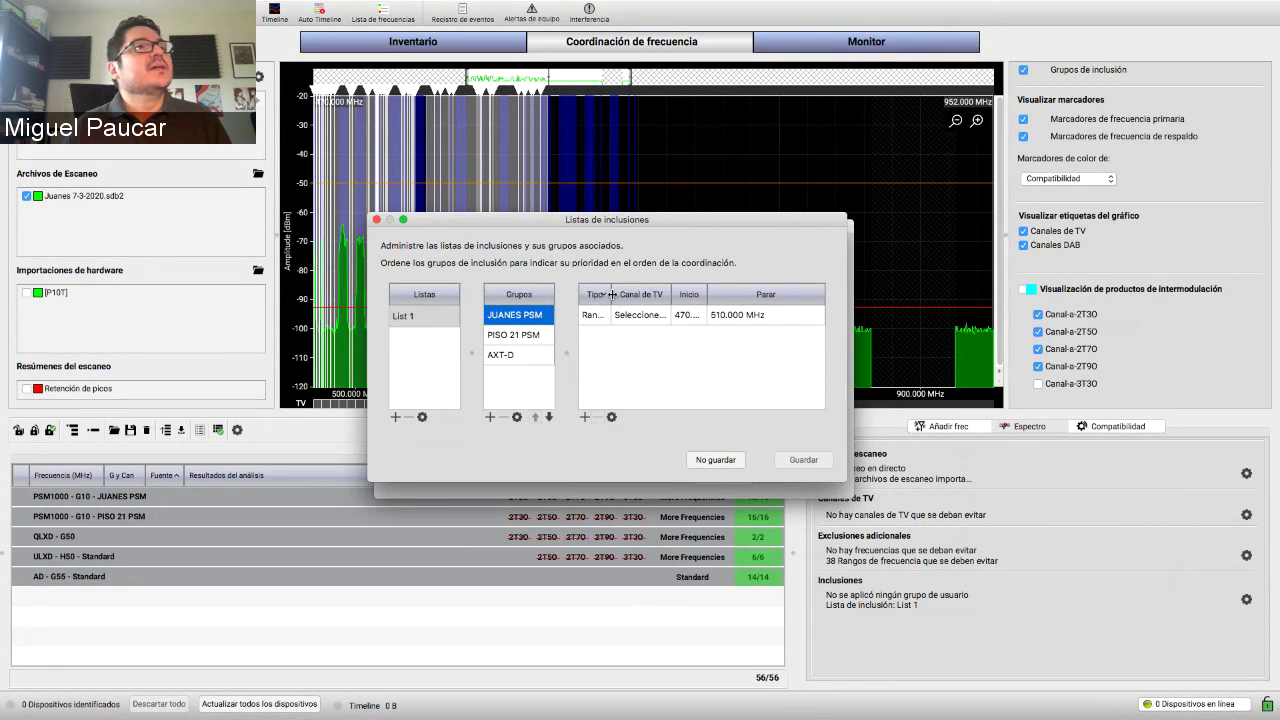
pyautogui.moveTo(610, 294); pyautogui.dragTo(619, 294)
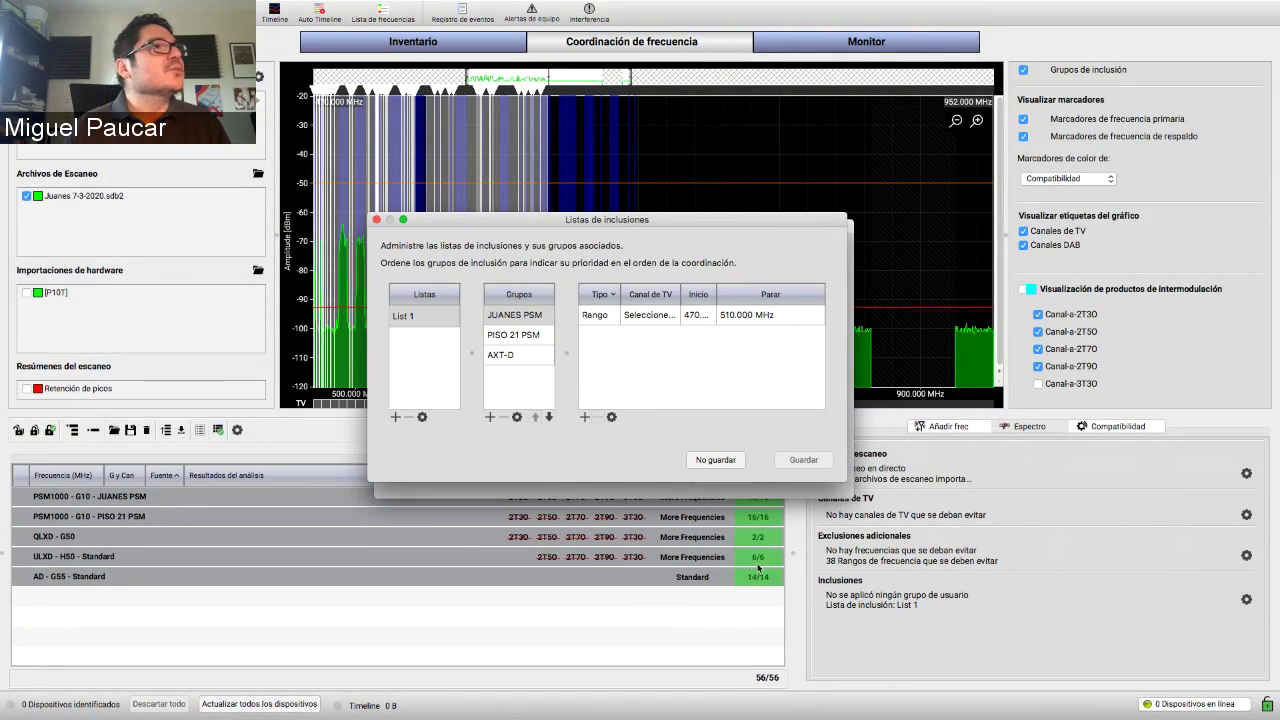
pyautogui.moveTo(760, 226); pyautogui.dragTo(762, 190)
pyautogui.click(672, 478)
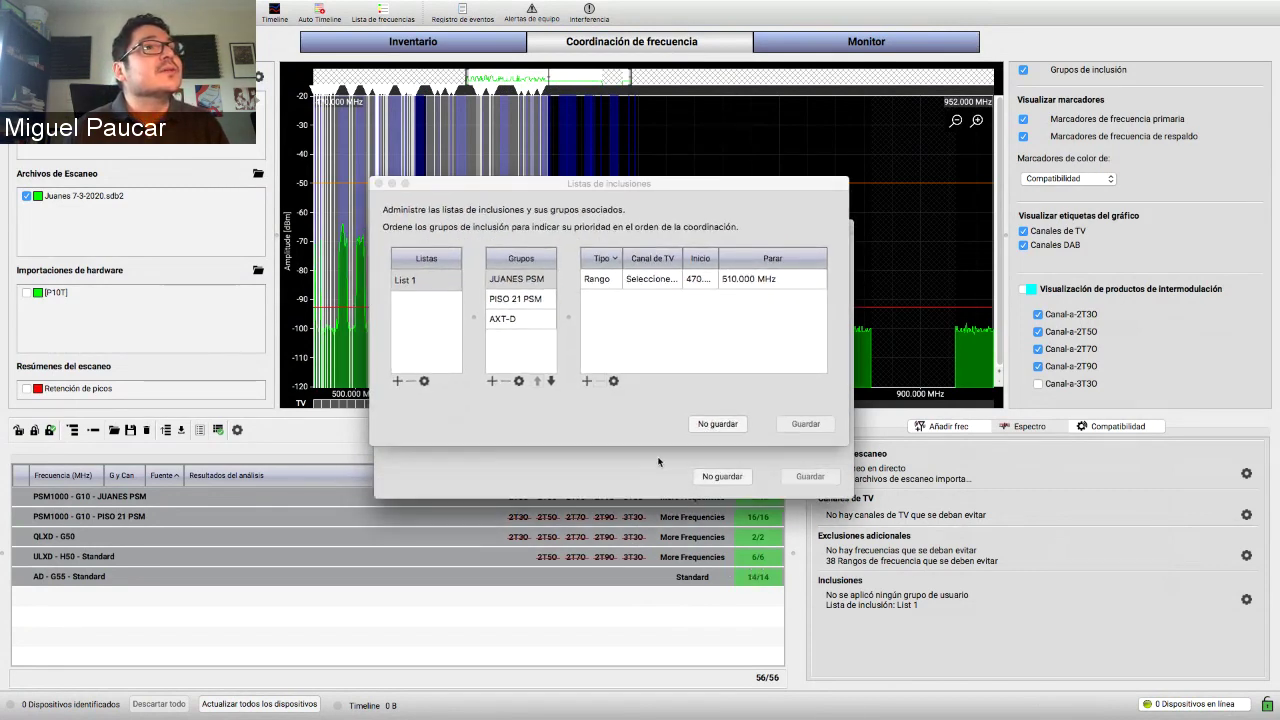
pyautogui.click(717, 424)
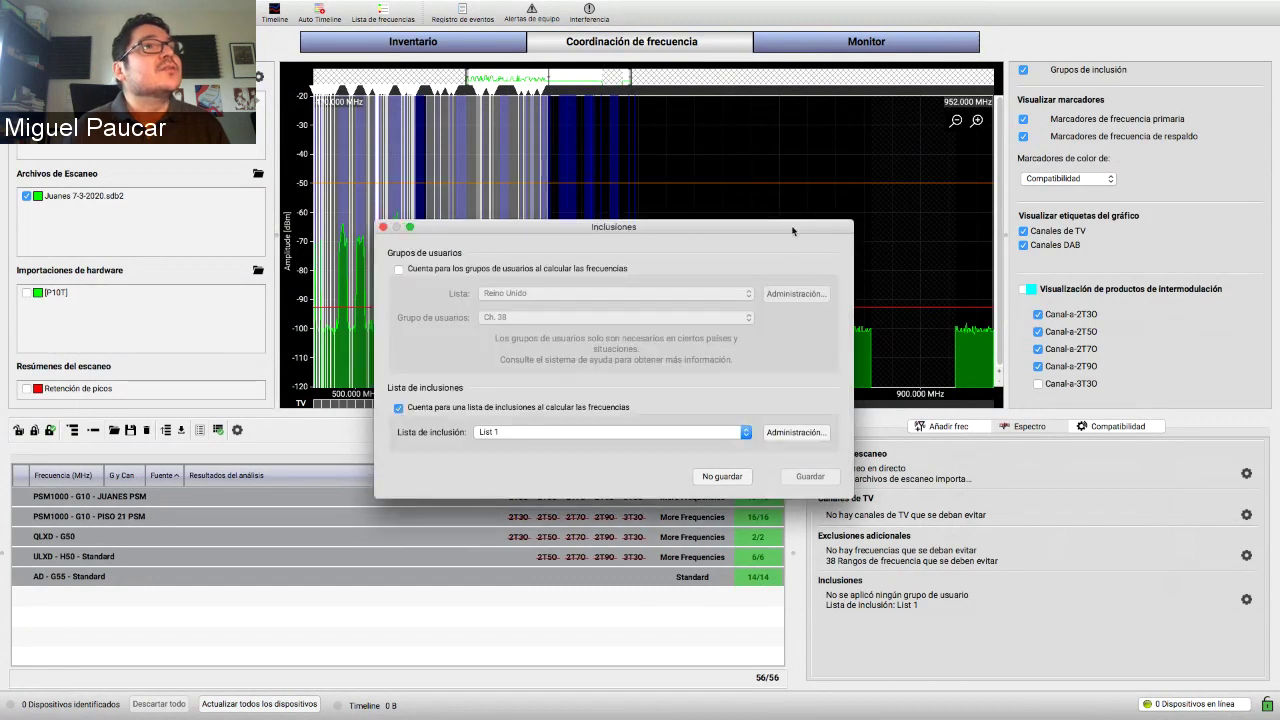
# - Reopen the inclusion list manager and show the JUANES PSM group of List 1, keeping the coordination results uncovered
pyautogui.moveTo(792, 231); pyautogui.dragTo(796, 166)
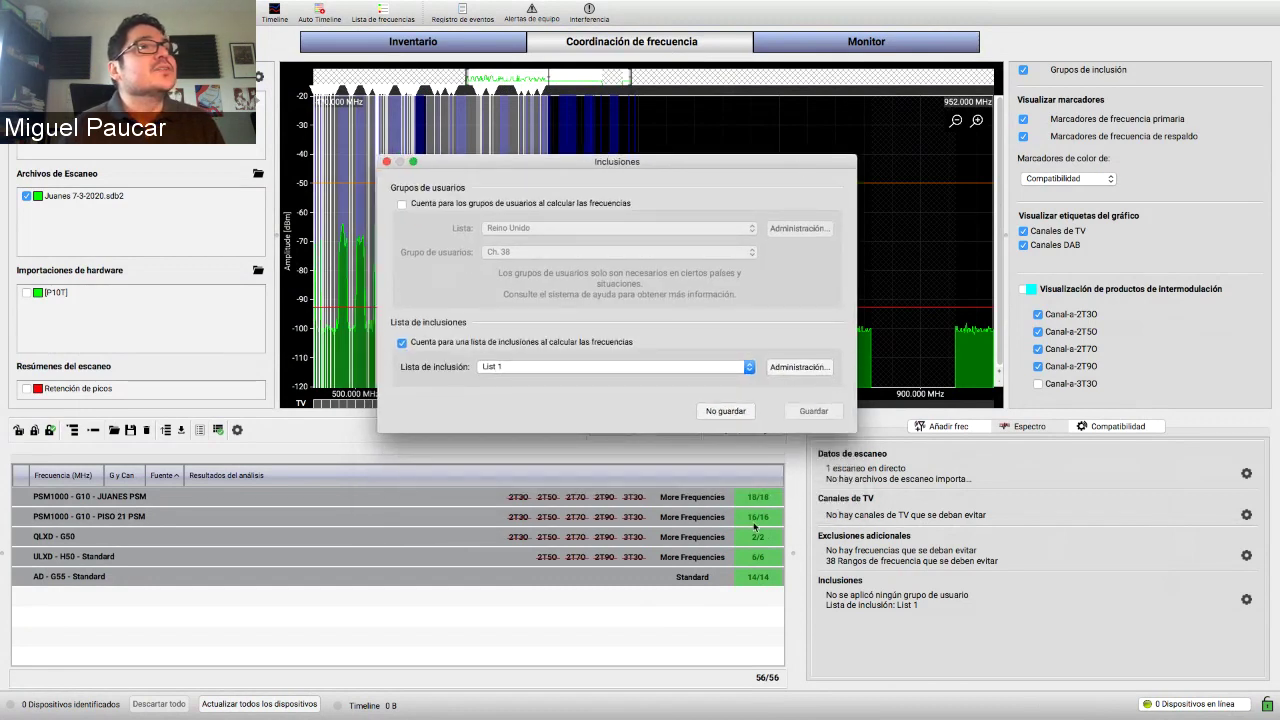
pyautogui.click(786, 371)
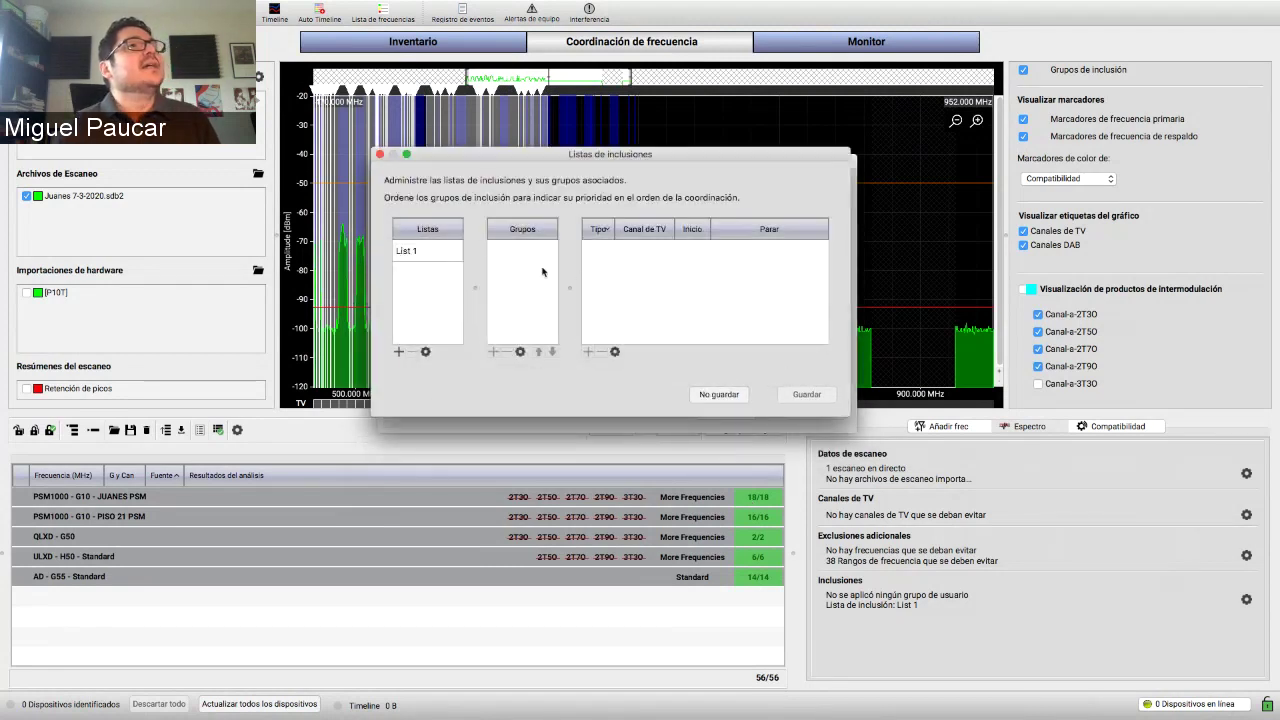
pyautogui.click(432, 258)
pyautogui.click(499, 251)
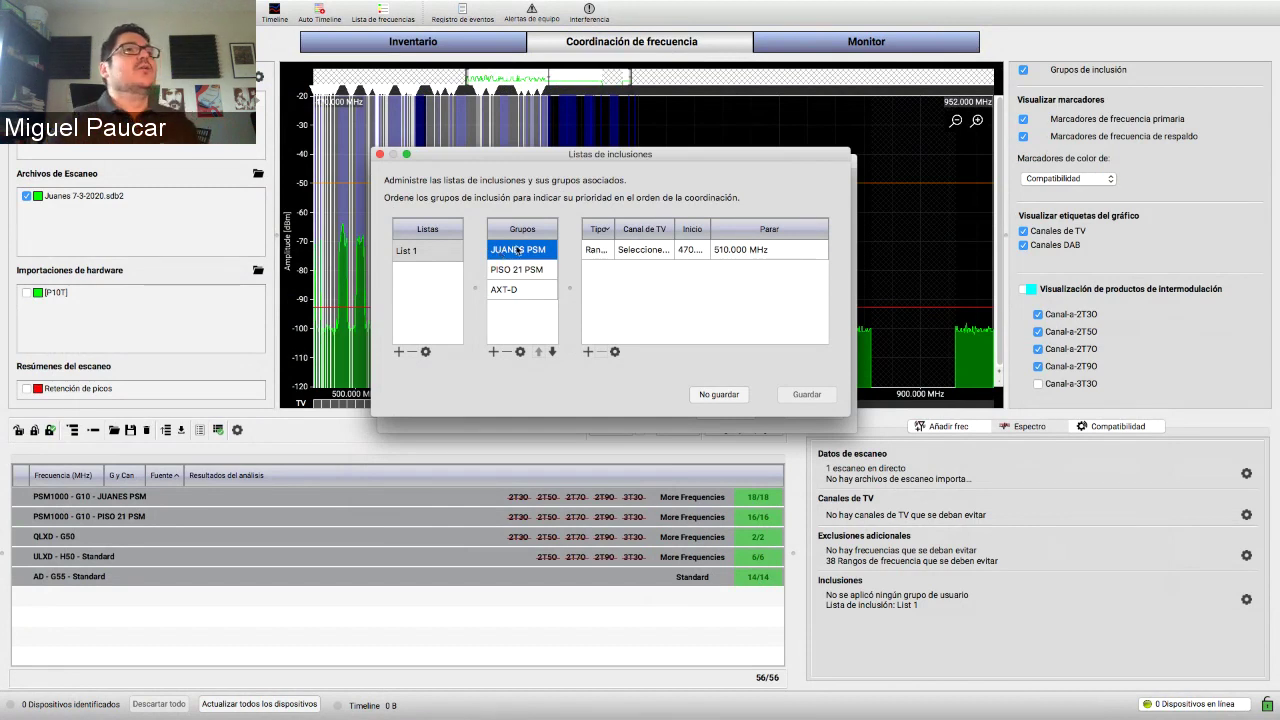
pyautogui.moveTo(783, 162); pyautogui.dragTo(710, 152)
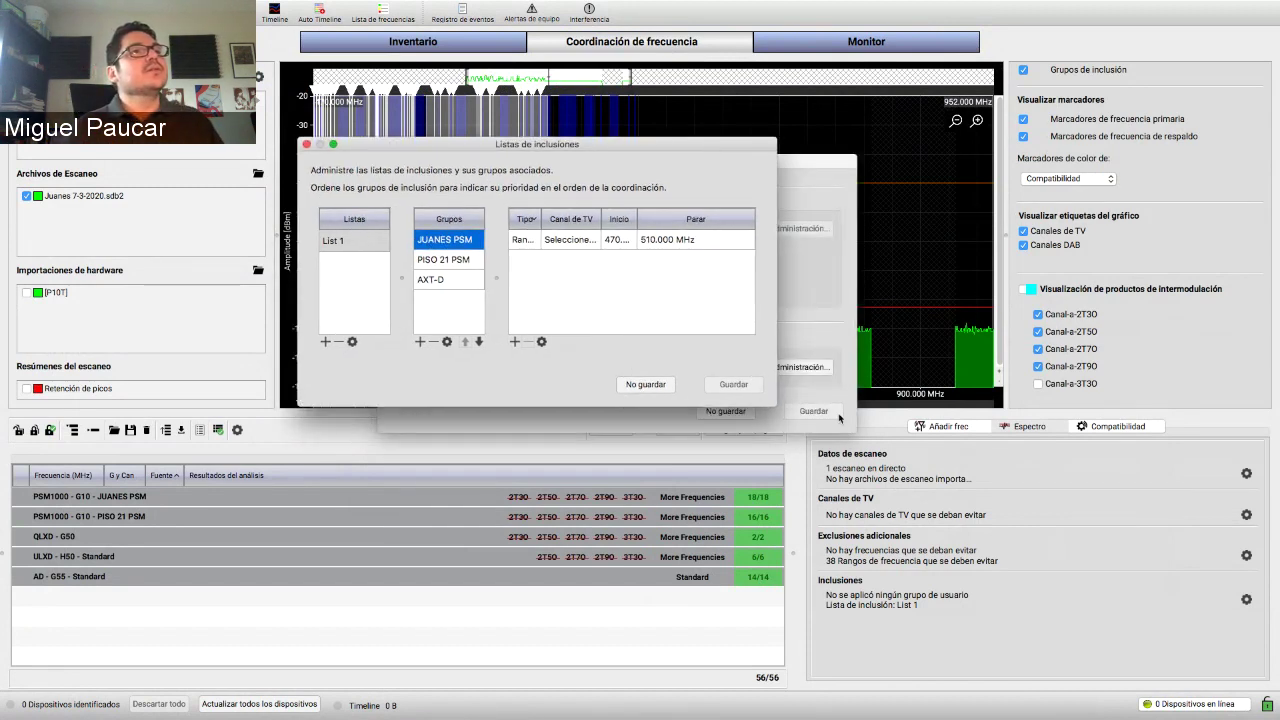
# - Compare the frequency ranges of the JUANES PSM and PISO 21 PSM groups in List 1, with the type, start and stop values fully readable
pyautogui.moveTo(776, 404); pyautogui.dragTo(1115, 420)
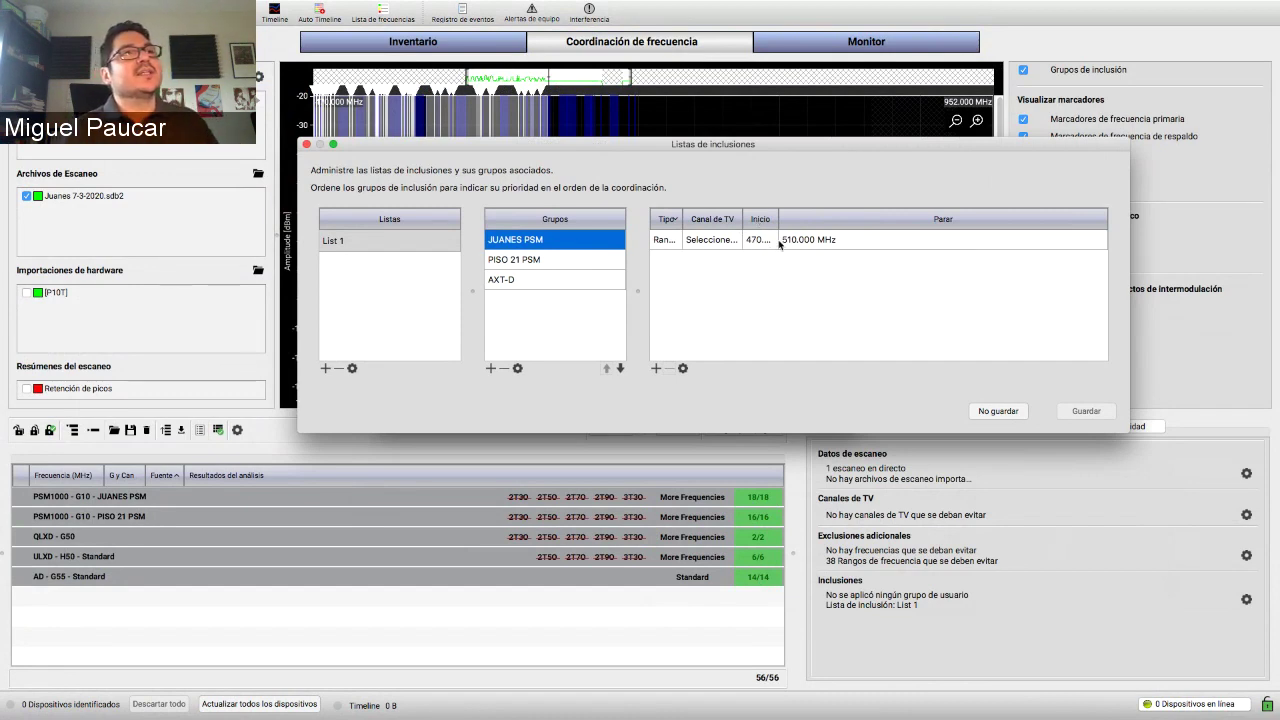
pyautogui.click(531, 262)
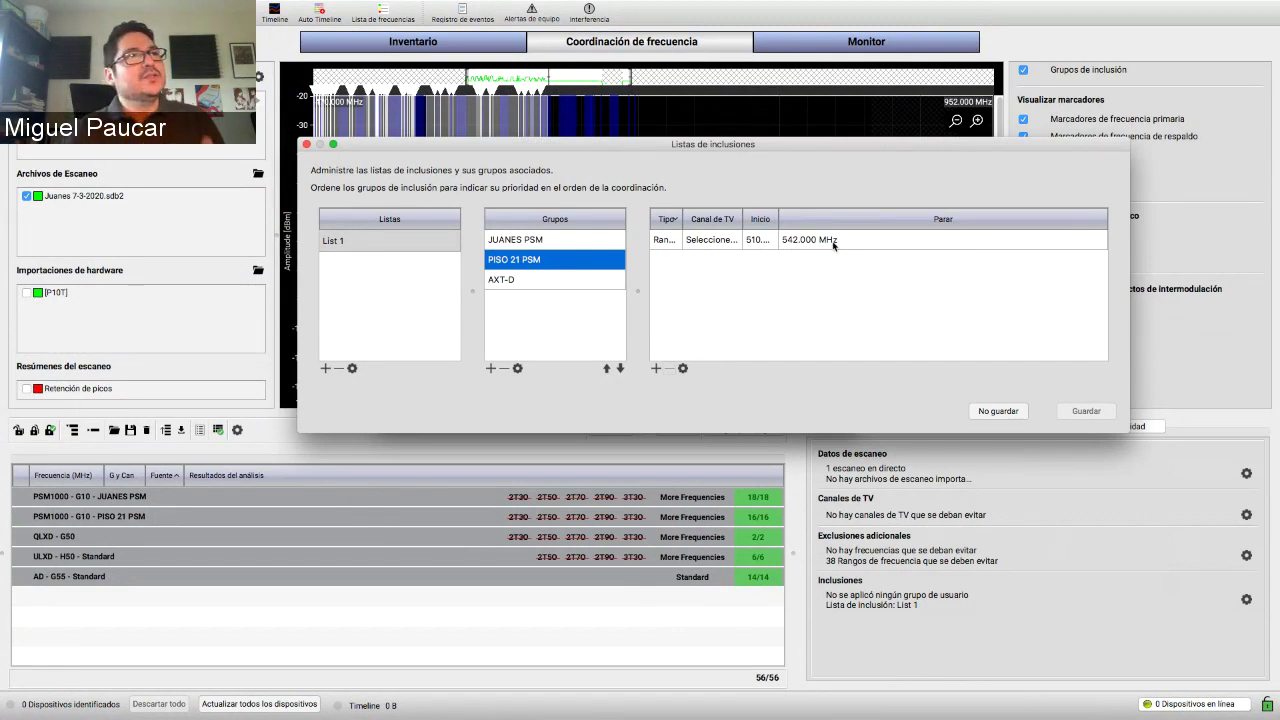
pyautogui.click(595, 240)
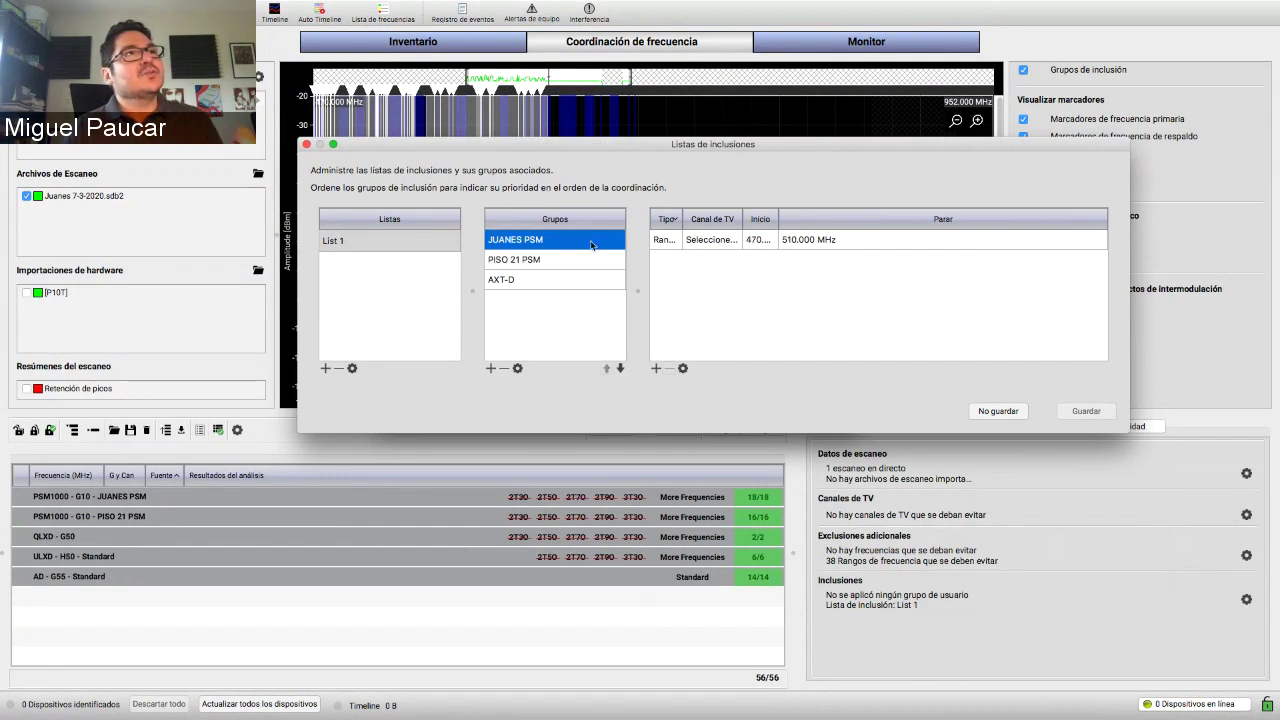
pyautogui.moveTo(778, 218); pyautogui.dragTo(818, 218)
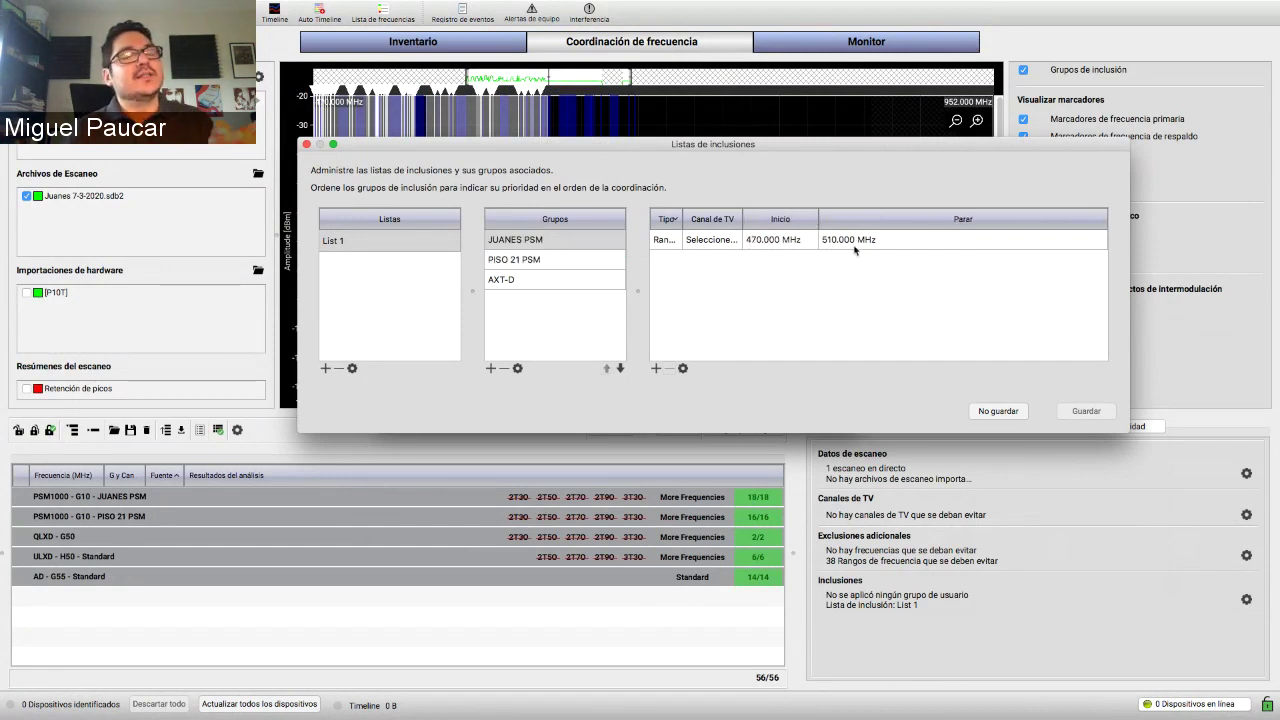
pyautogui.click(584, 264)
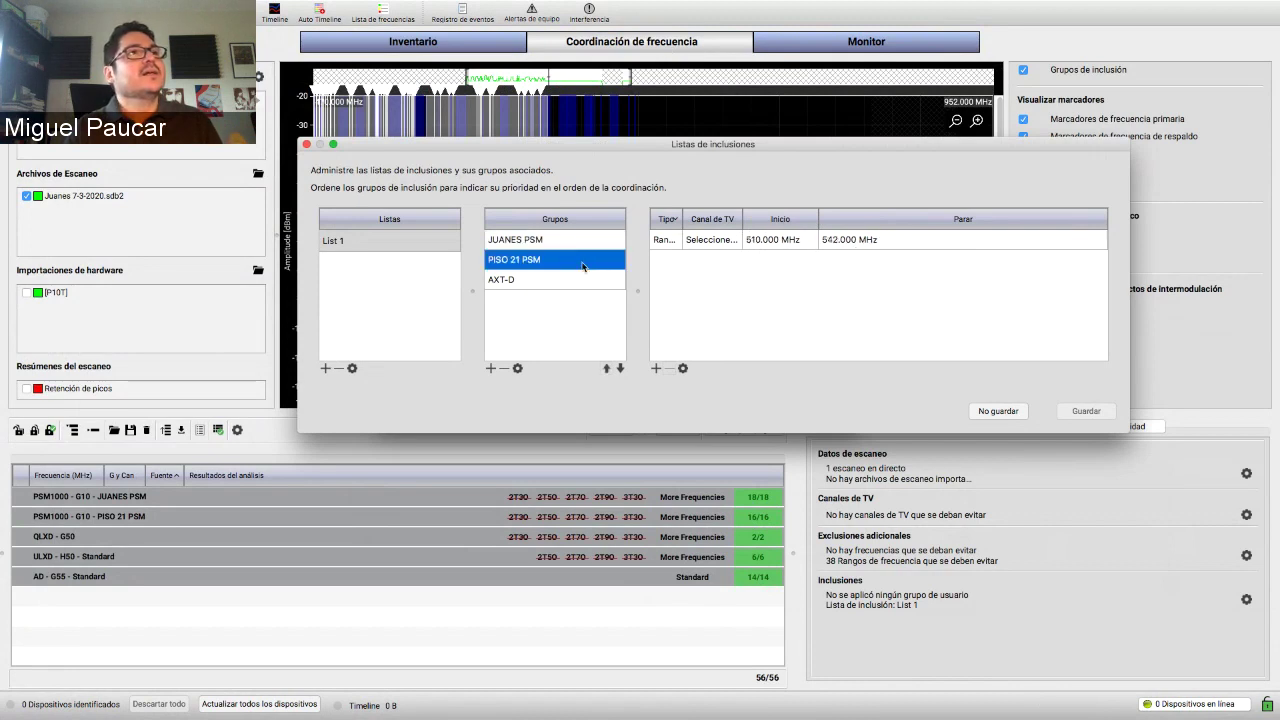
pyautogui.moveTo(740, 219); pyautogui.dragTo(777, 218)
pyautogui.click(714, 218)
pyautogui.moveTo(683, 218); pyautogui.dragTo(714, 218)
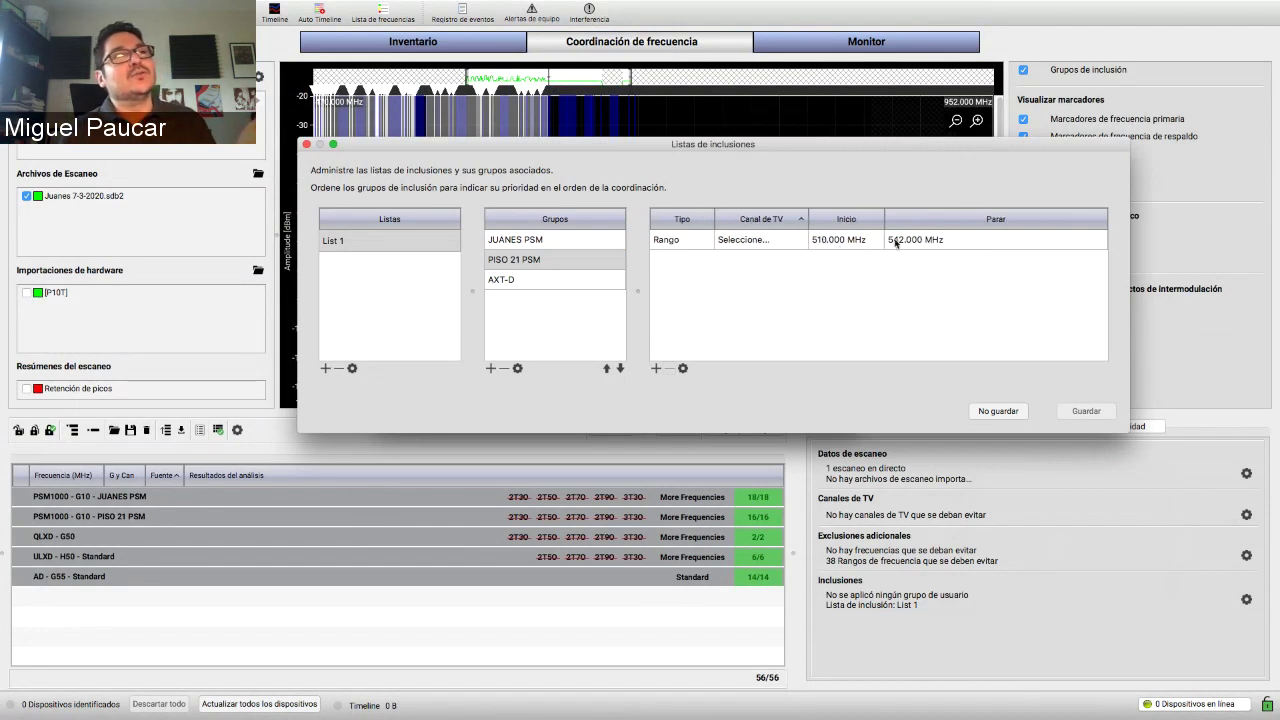
# - Compare the frequency range of the AXT-D inclusion group with that of PISO 21 PSM
pyautogui.click(591, 285)
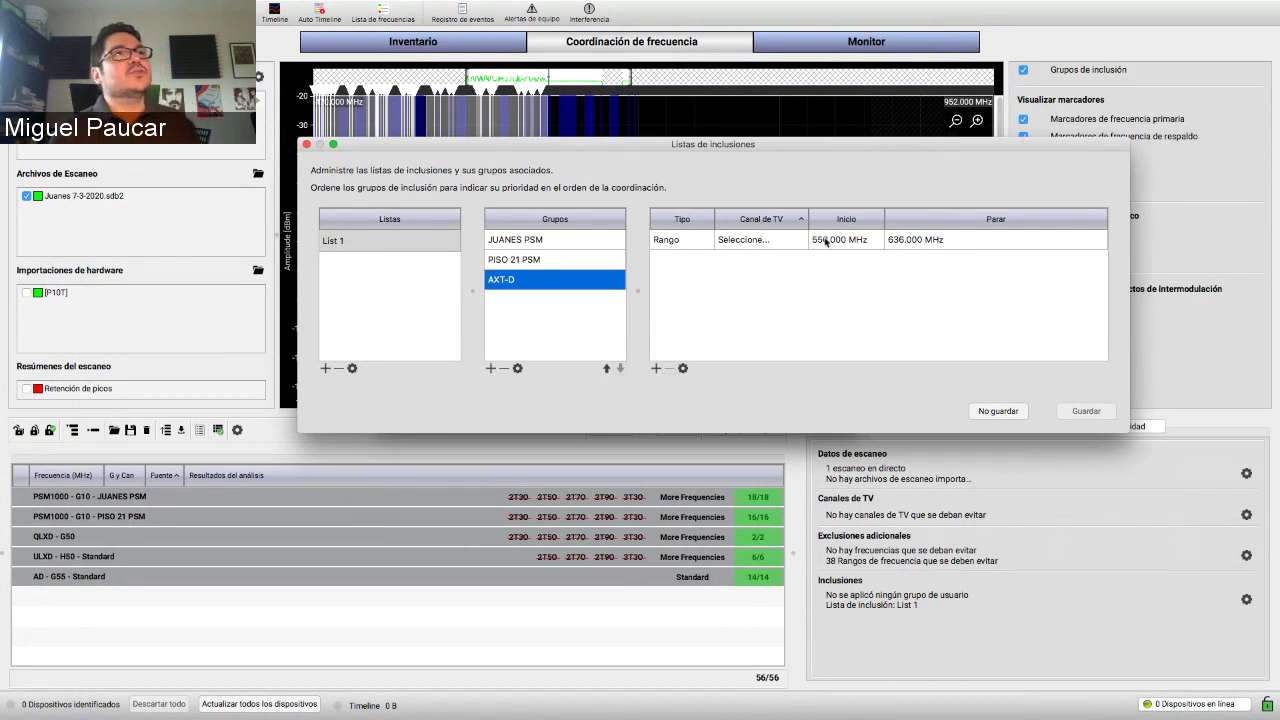
pyautogui.click(623, 260)
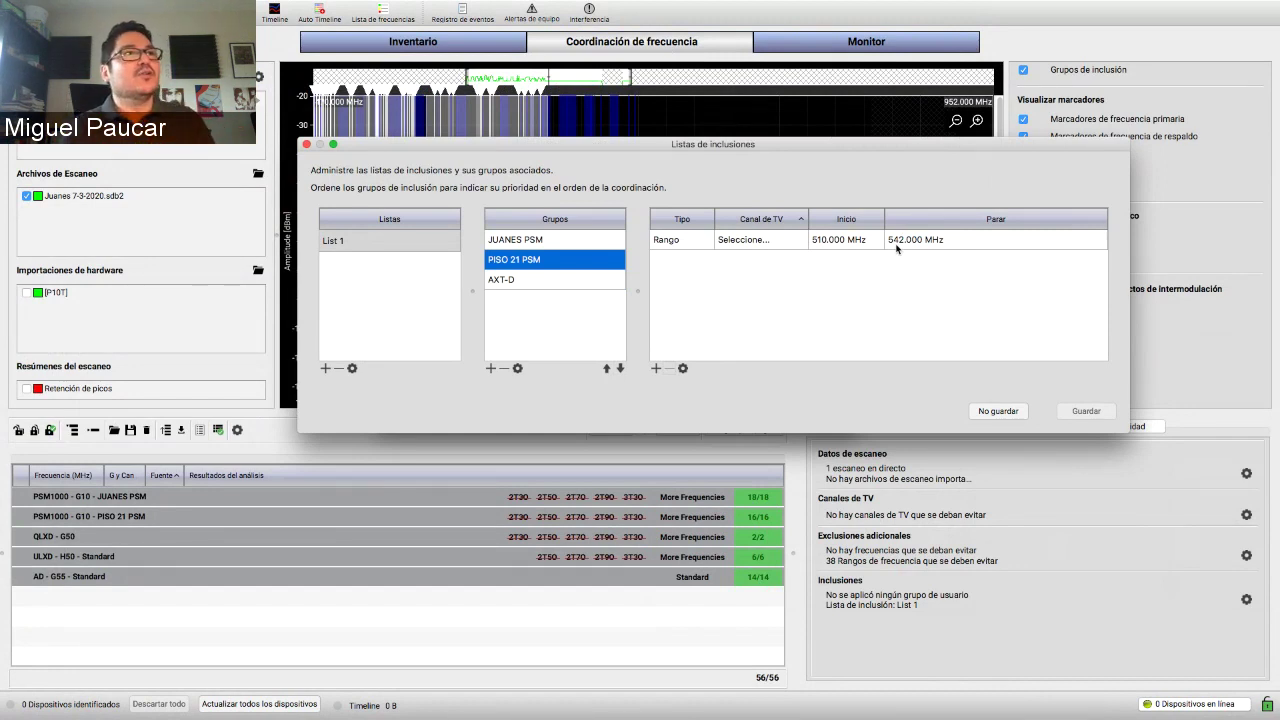
pyautogui.click(622, 280)
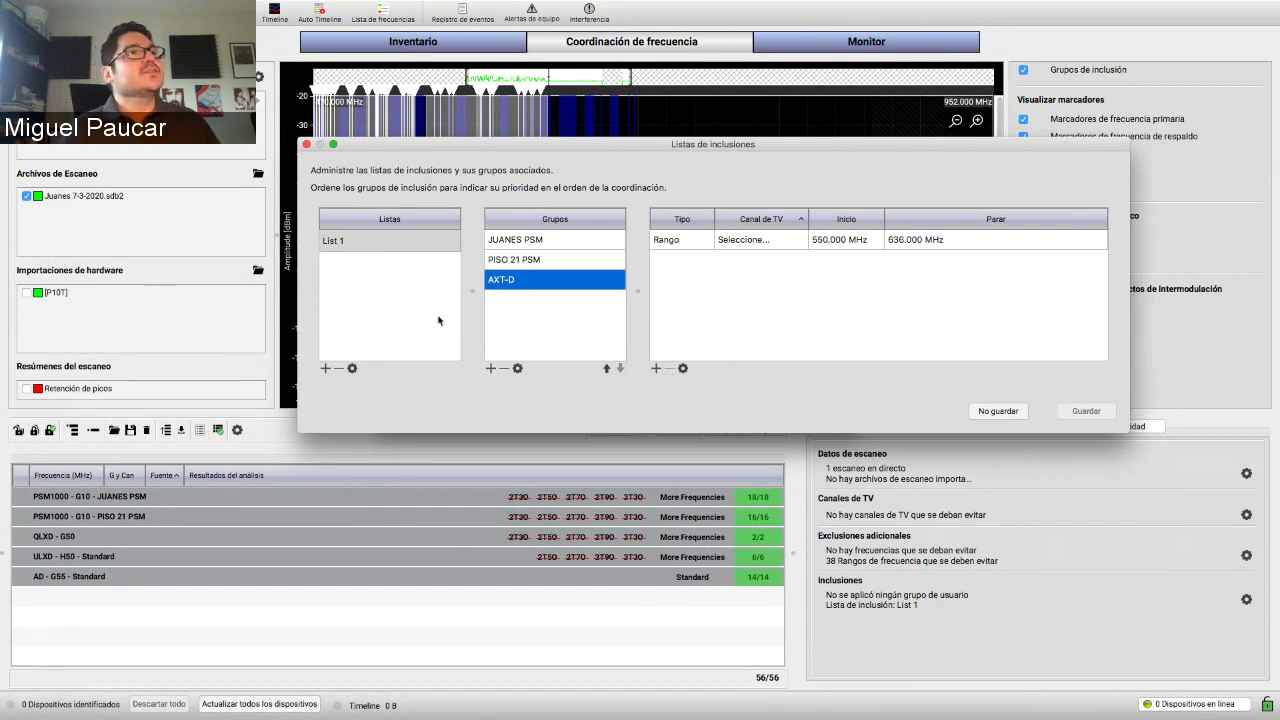
# - Create a second inclusion list and add one group to it, keeping the default names
pyautogui.click(326, 368)
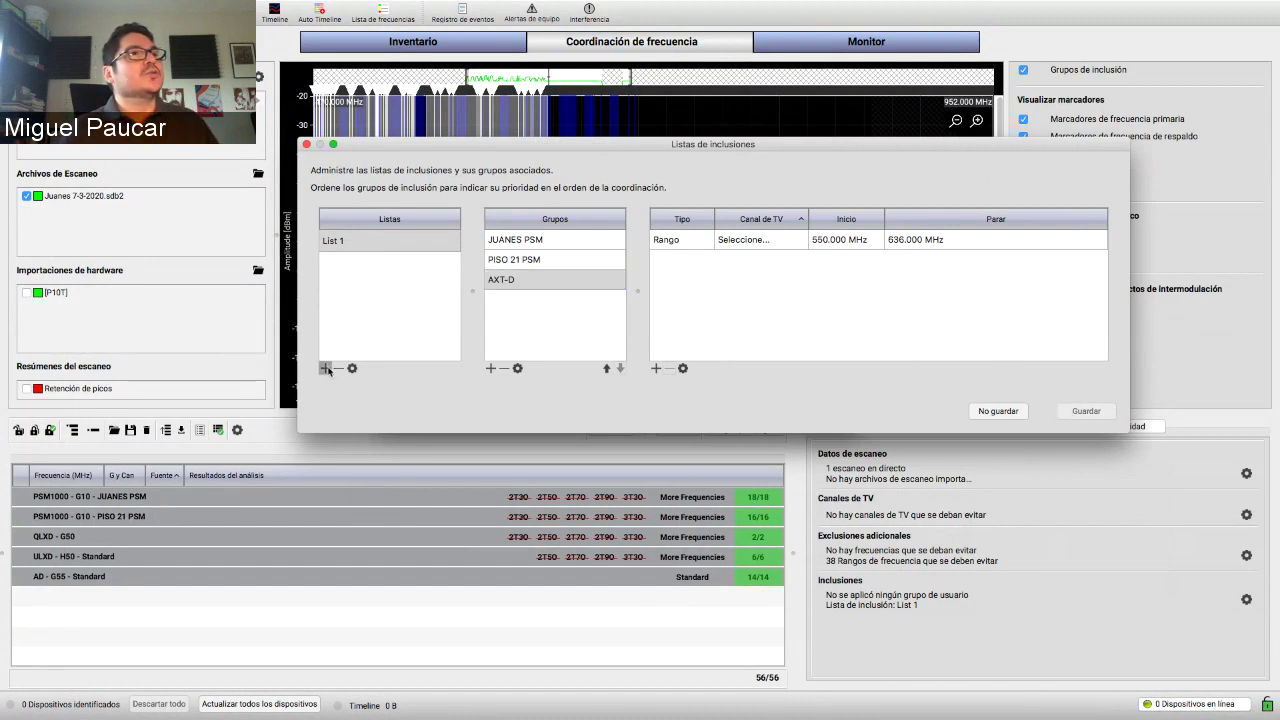
pyautogui.click(380, 272)
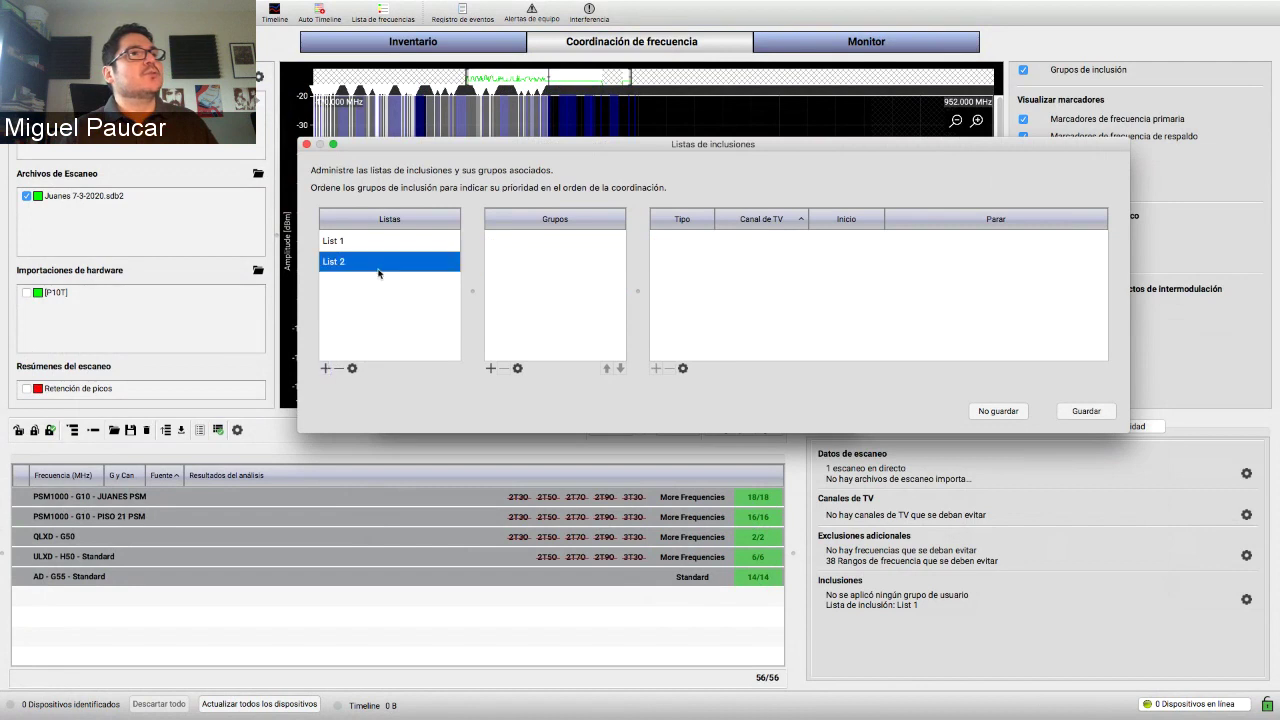
pyautogui.click(490, 368)
pyautogui.click(548, 243)
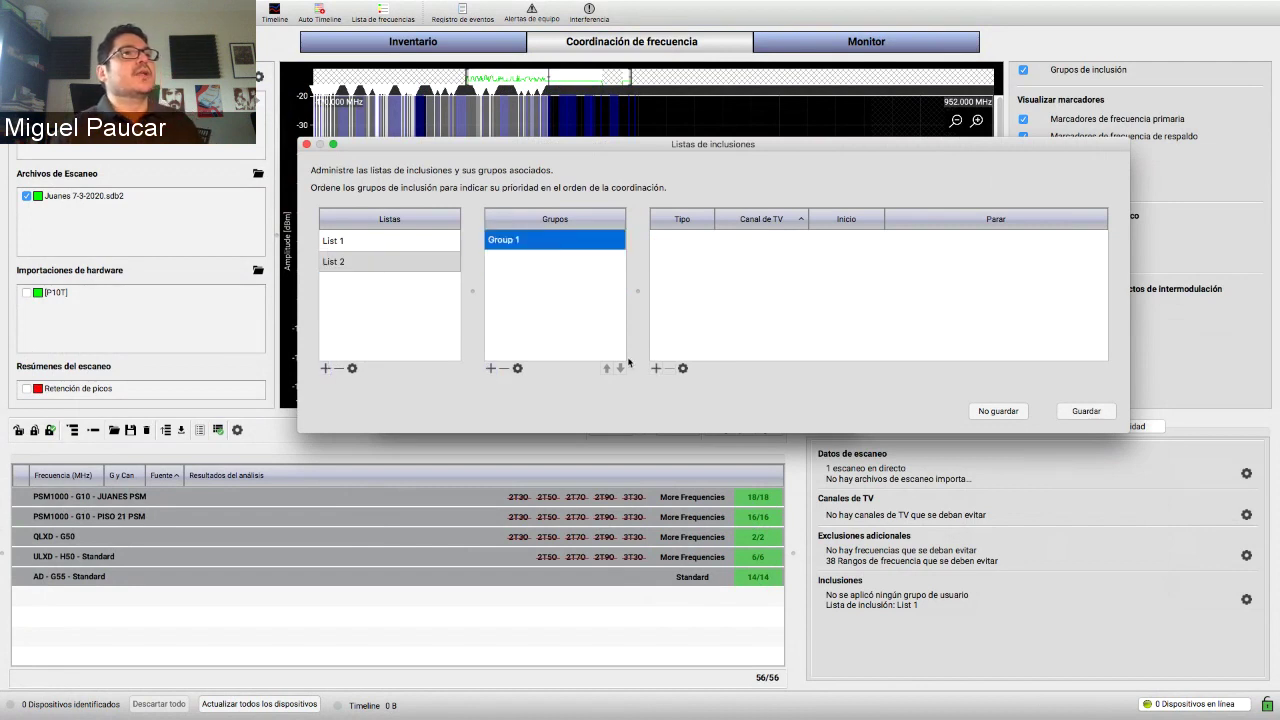
# - Add a frequency range from 500 MHz to 550 MHz to the new list's group
pyautogui.click(656, 368)
pyautogui.click(695, 248)
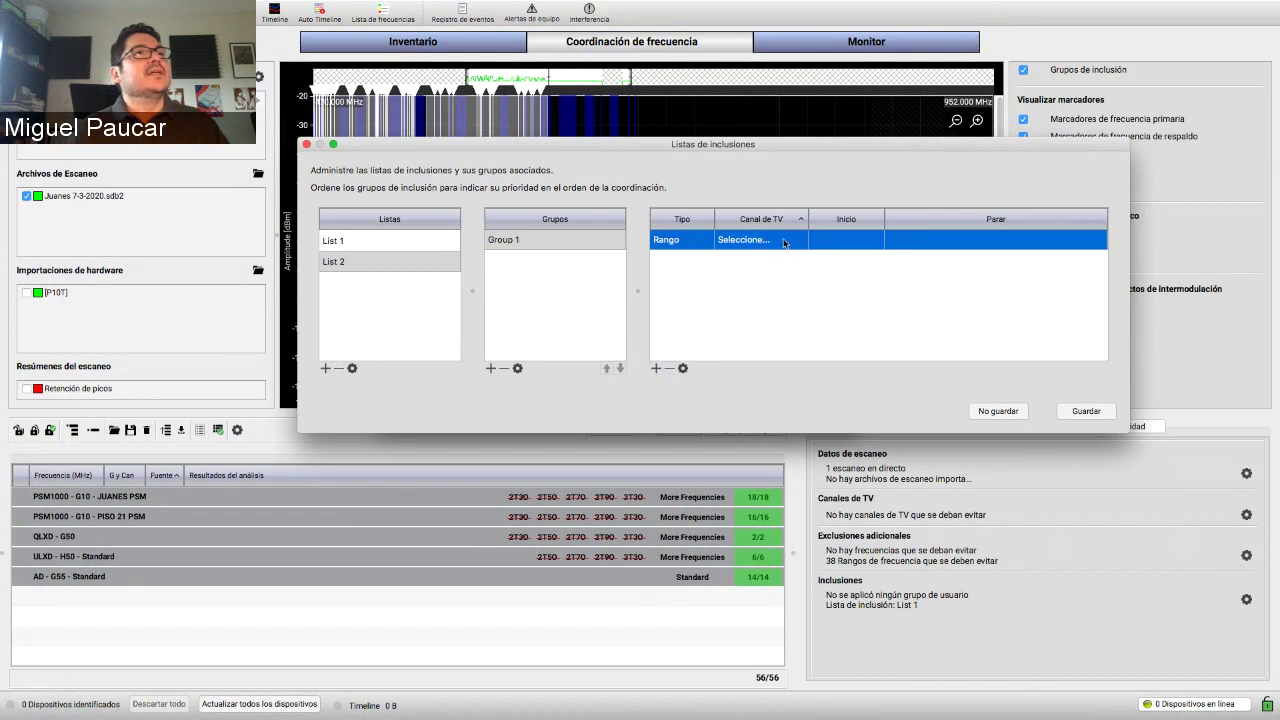
pyautogui.click(860, 238)
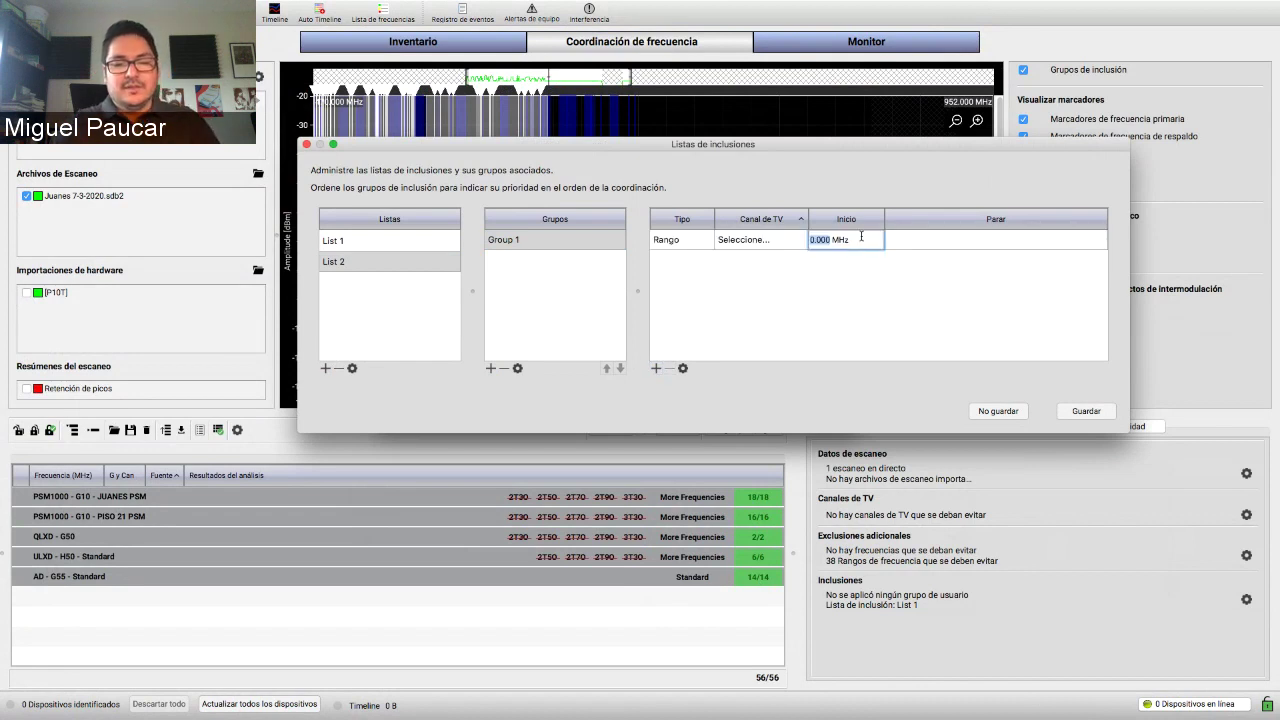
pyautogui.write('500')
pyautogui.click(903, 243)
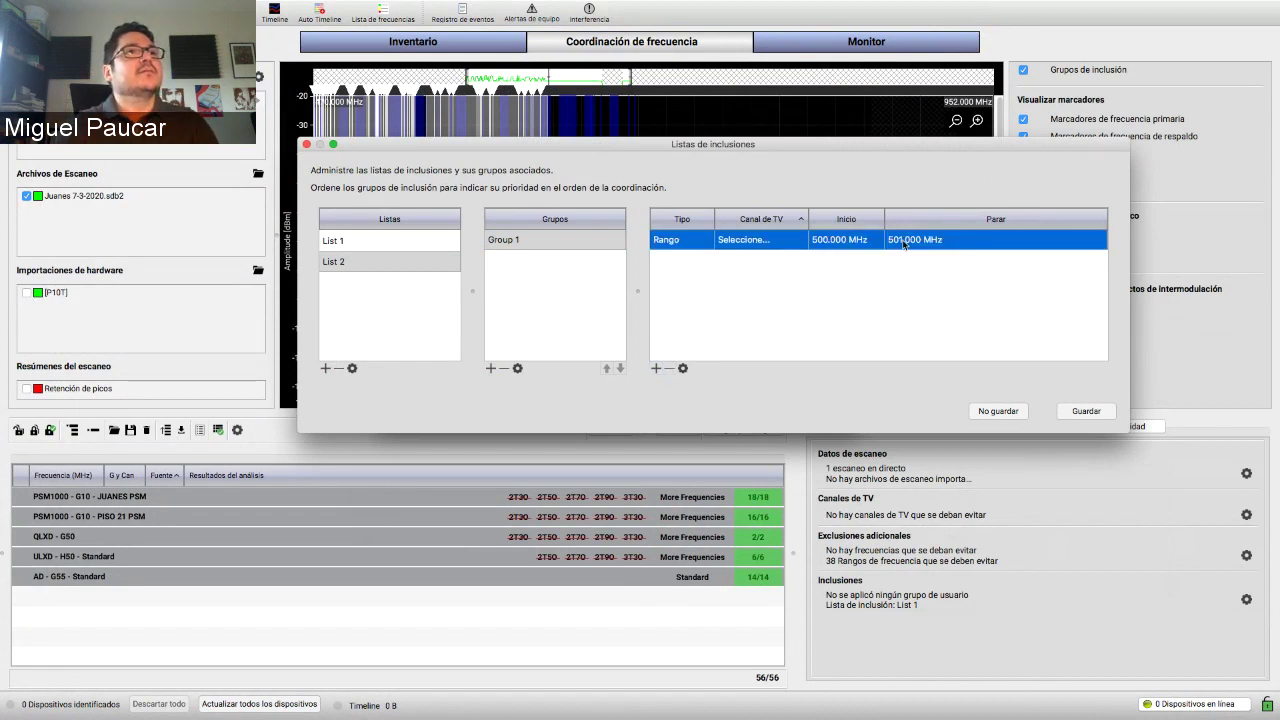
pyautogui.click(903, 243)
pyautogui.write('501')
pyautogui.press('Return')
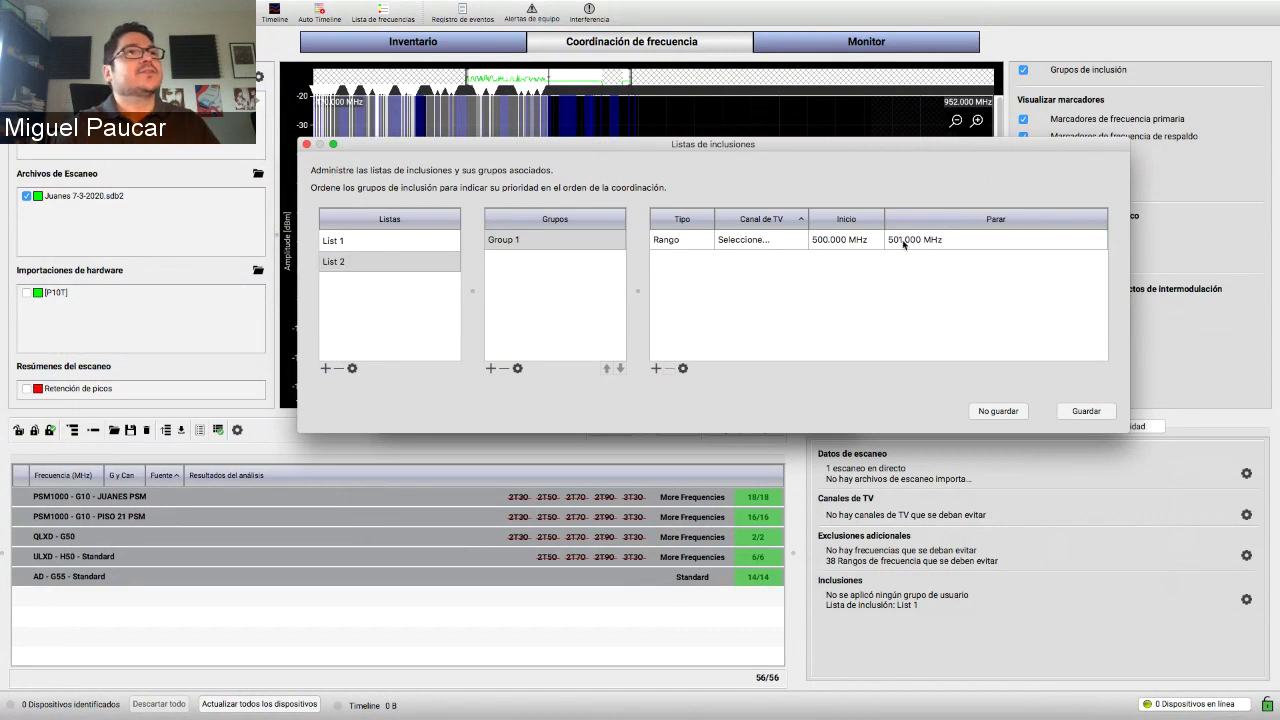
pyautogui.click(903, 243)
pyautogui.click(903, 243)
pyautogui.write('550')
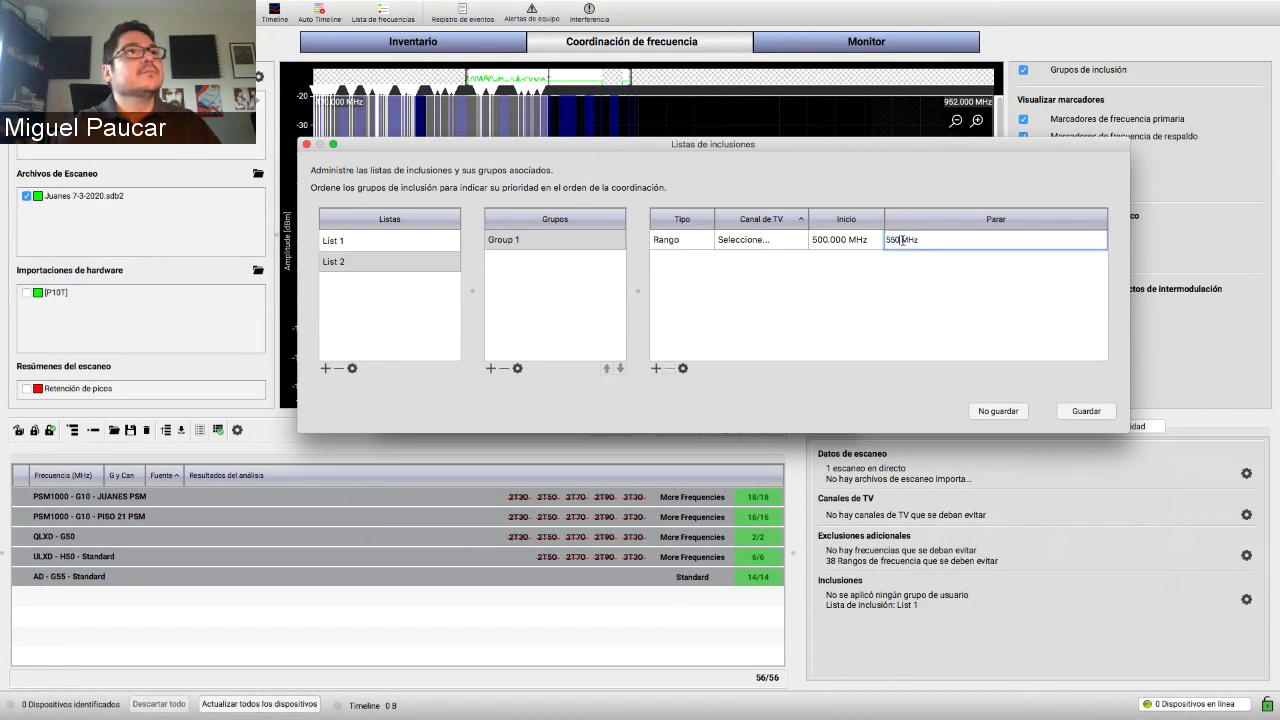
pyautogui.press('Return')
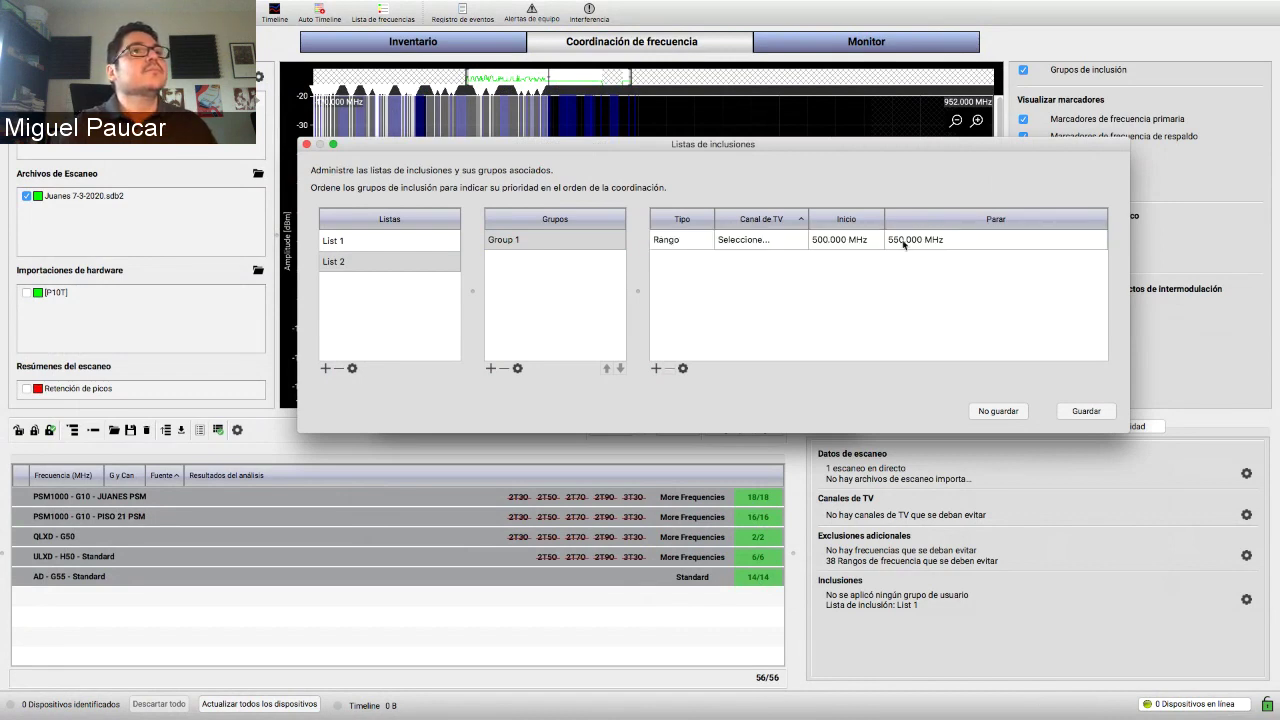
# - Save the inclusion lists and save the inclusion settings with List 1 as the applied list
pyautogui.click(1088, 411)
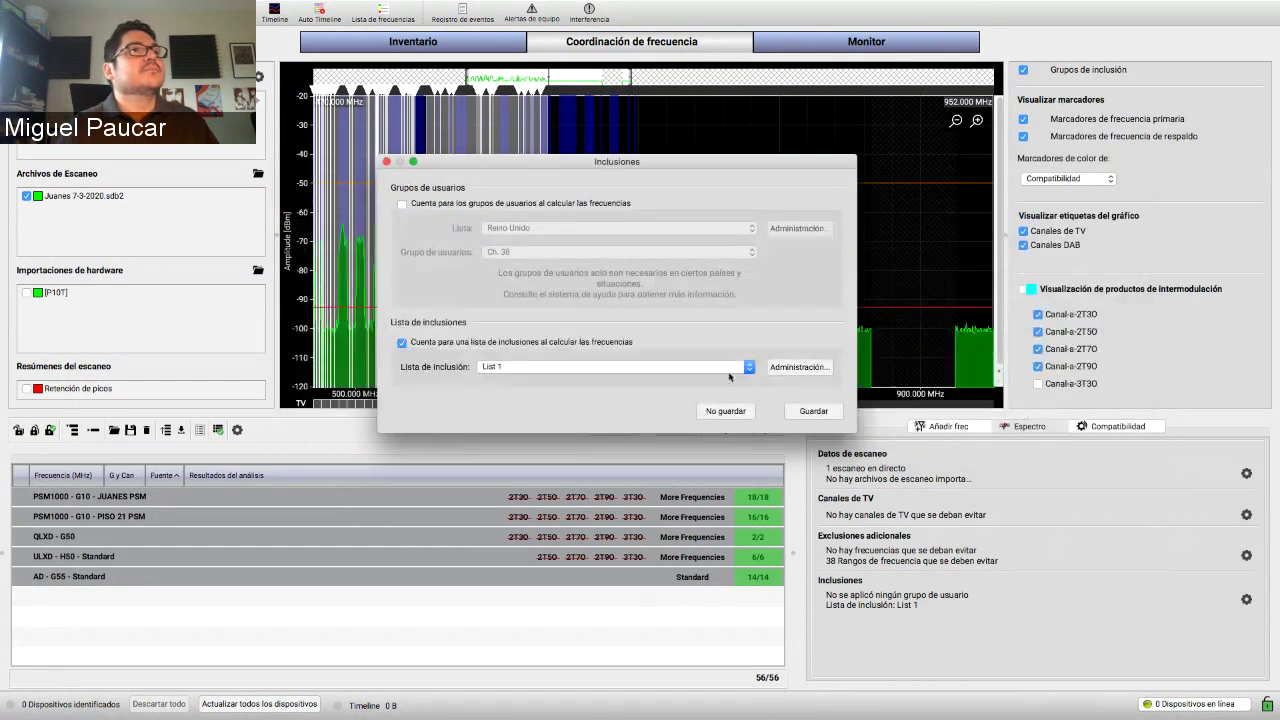
pyautogui.click(720, 372)
pyautogui.click(715, 362)
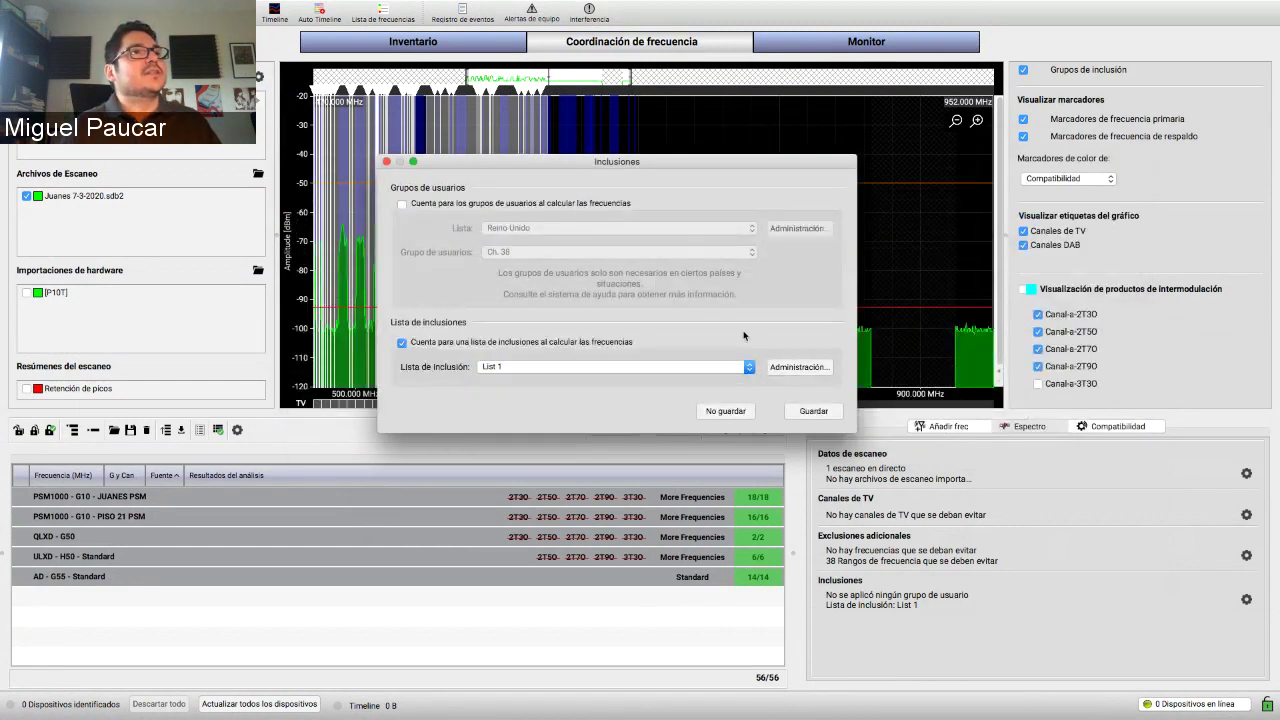
pyautogui.click(805, 414)
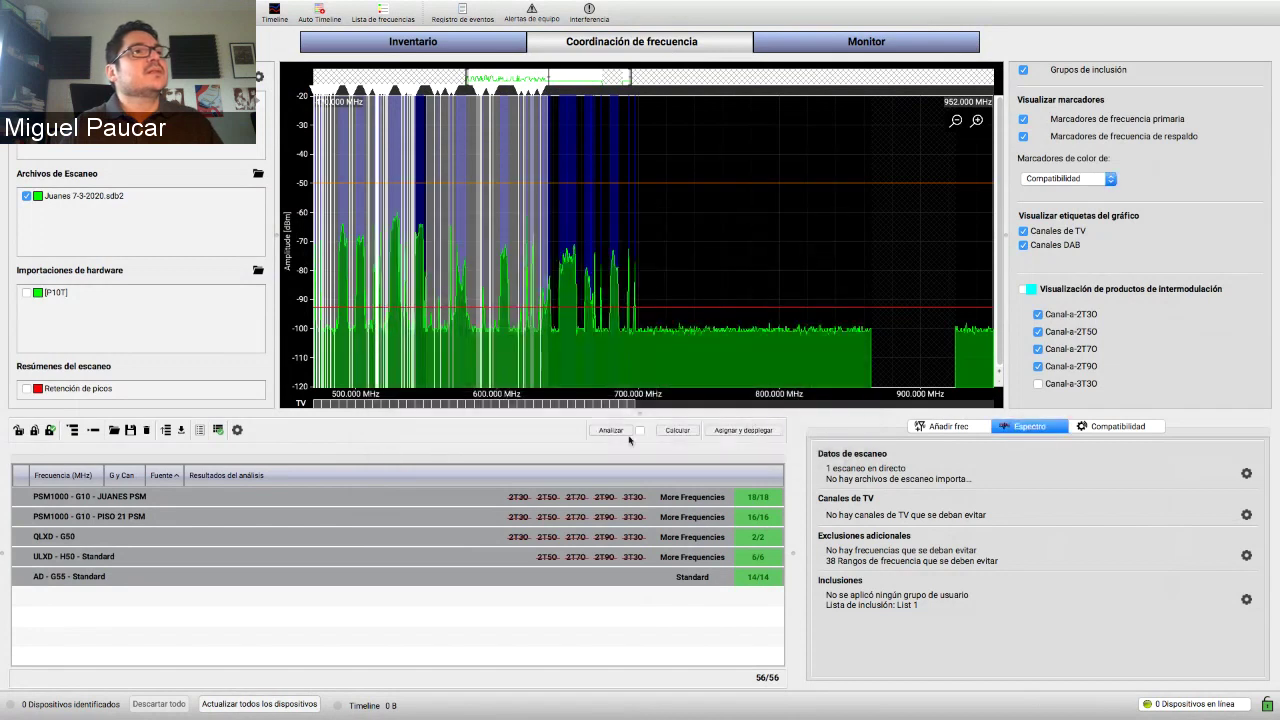
# - Expand the primary frequencies of PSM1000 - G10 - JUANES PSM and check the actions offered for the 475.950 MHz frequency
pyautogui.click(475, 505)
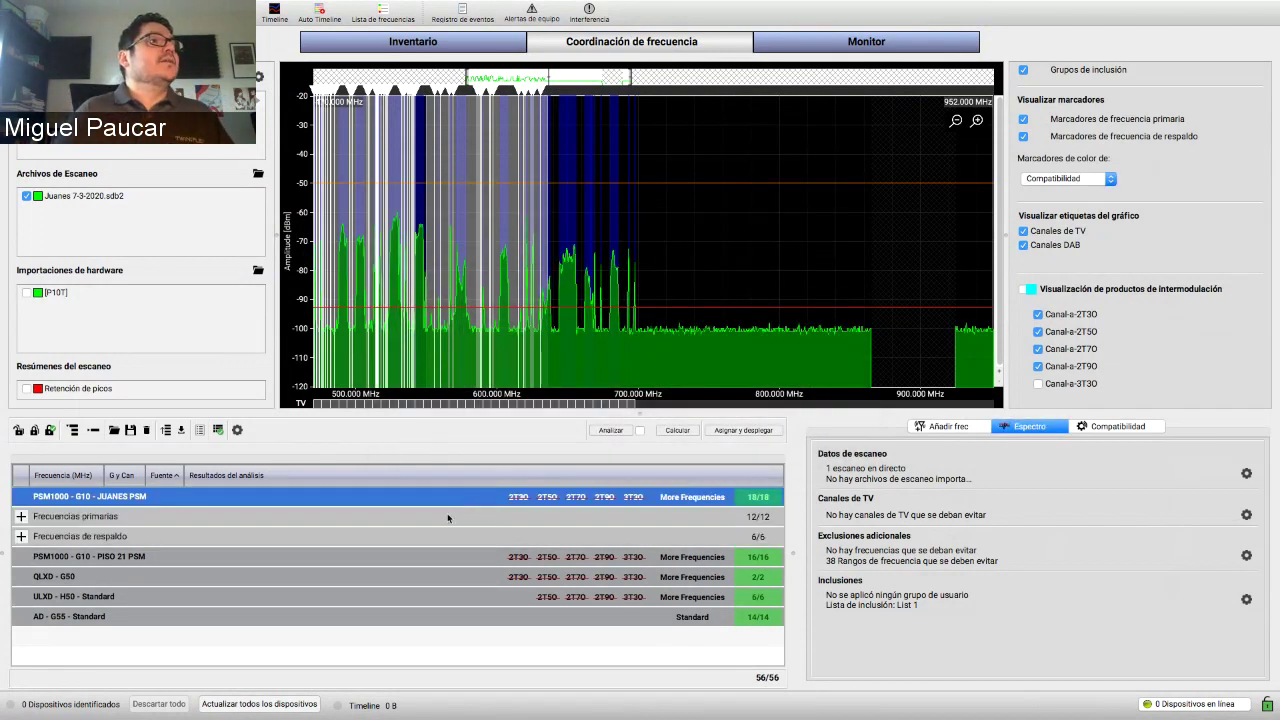
pyautogui.click(450, 516)
pyautogui.rightClick(452, 503)
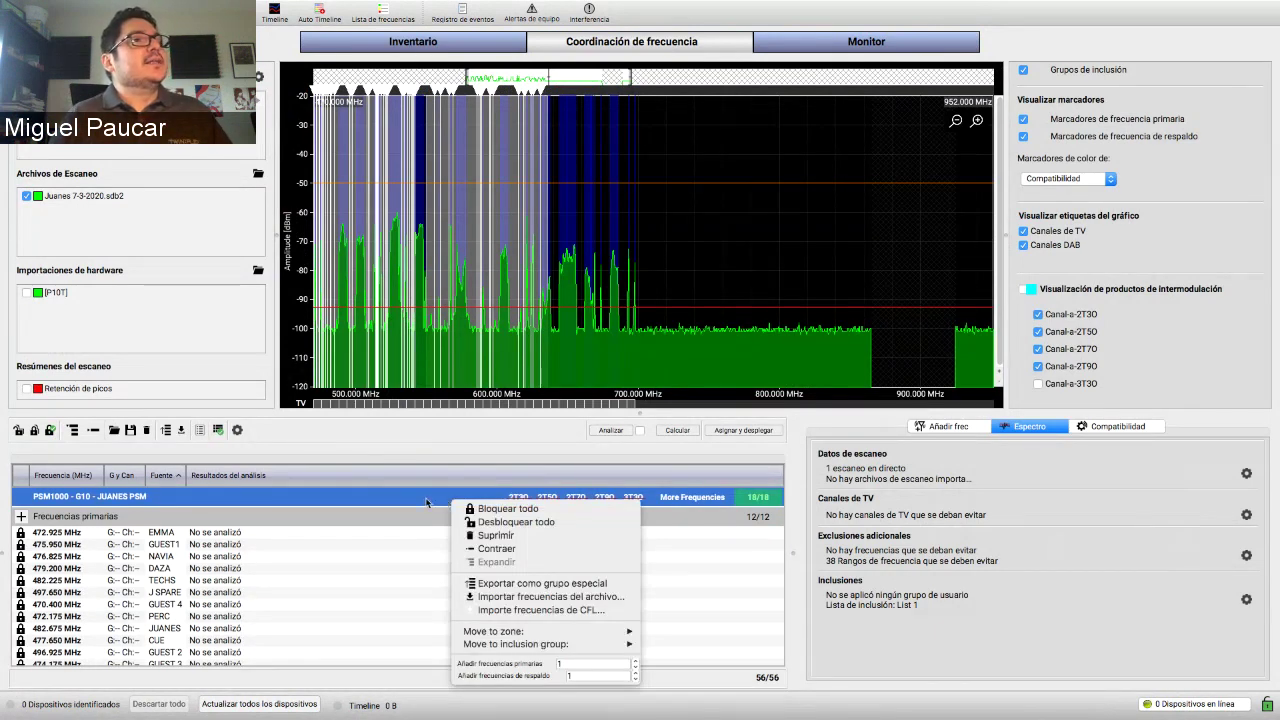
pyautogui.click(413, 537)
pyautogui.click(411, 549)
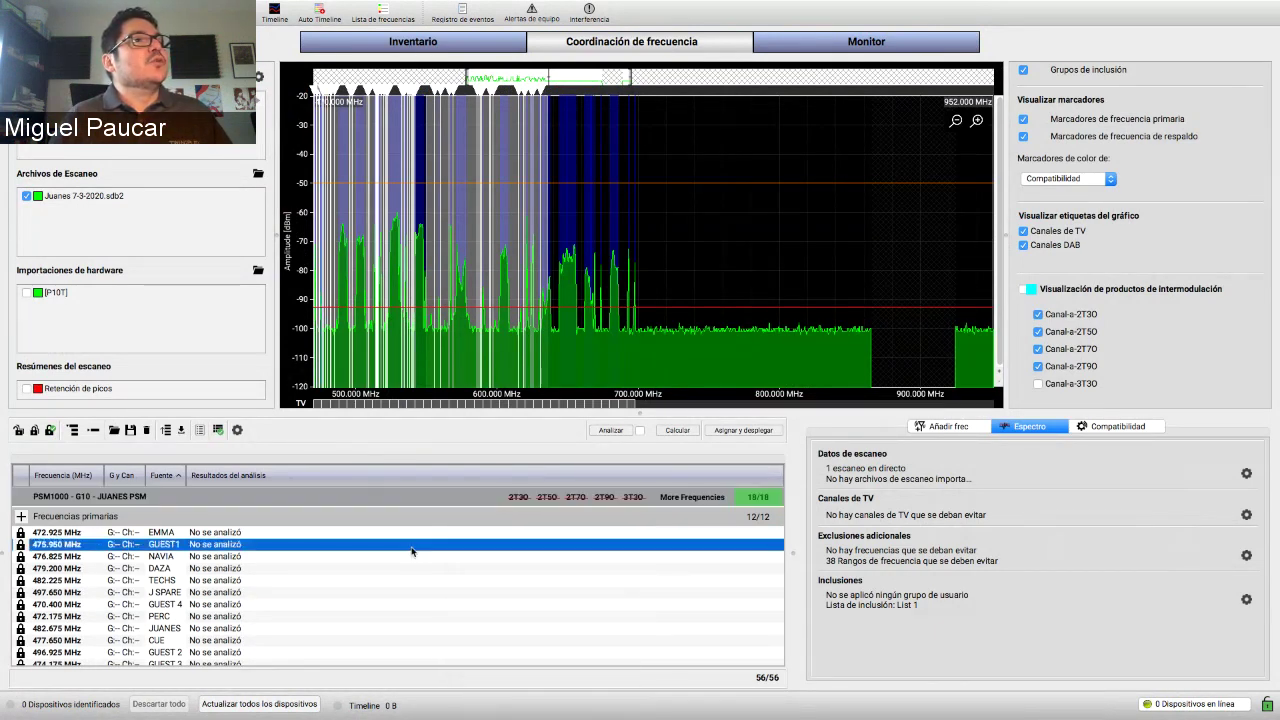
pyautogui.rightClick(411, 550)
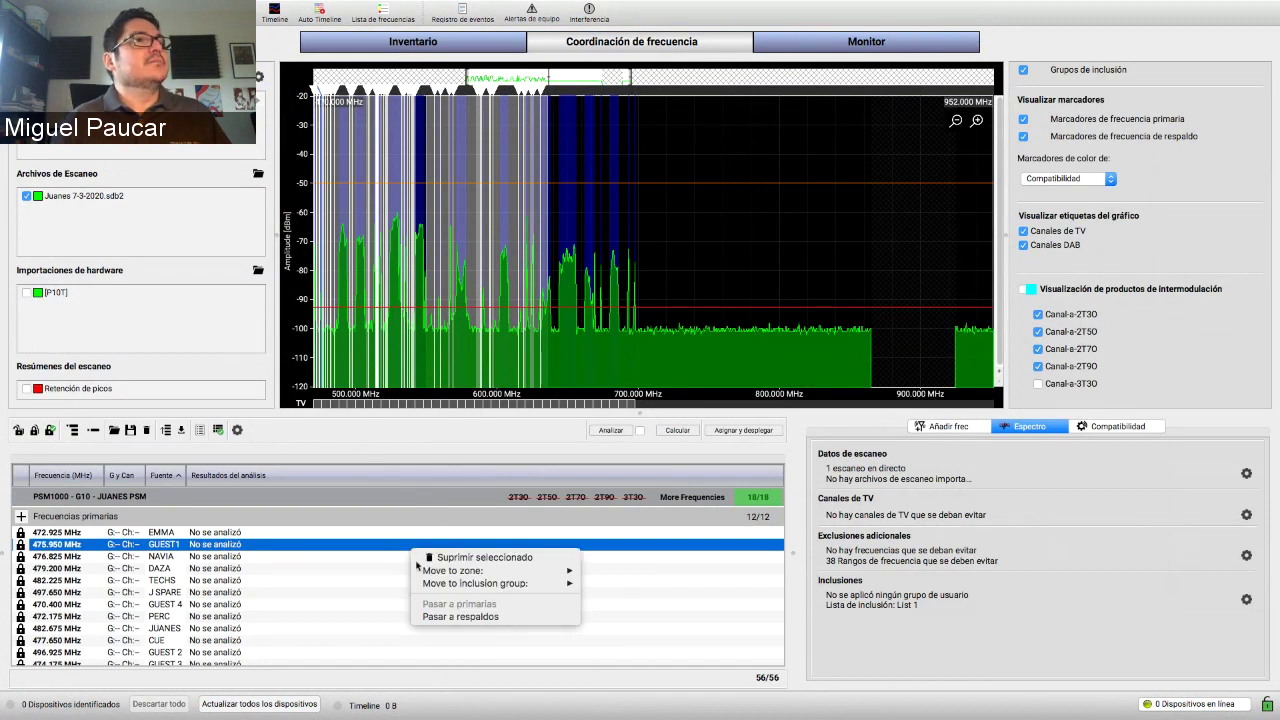
pyautogui.moveTo(443, 588)
pyautogui.click(374, 540)
# - Check which inclusion groups the PSM1000 - G10 - JUANES PSM frequencies can be moved to, without moving them
pyautogui.click(374, 503)
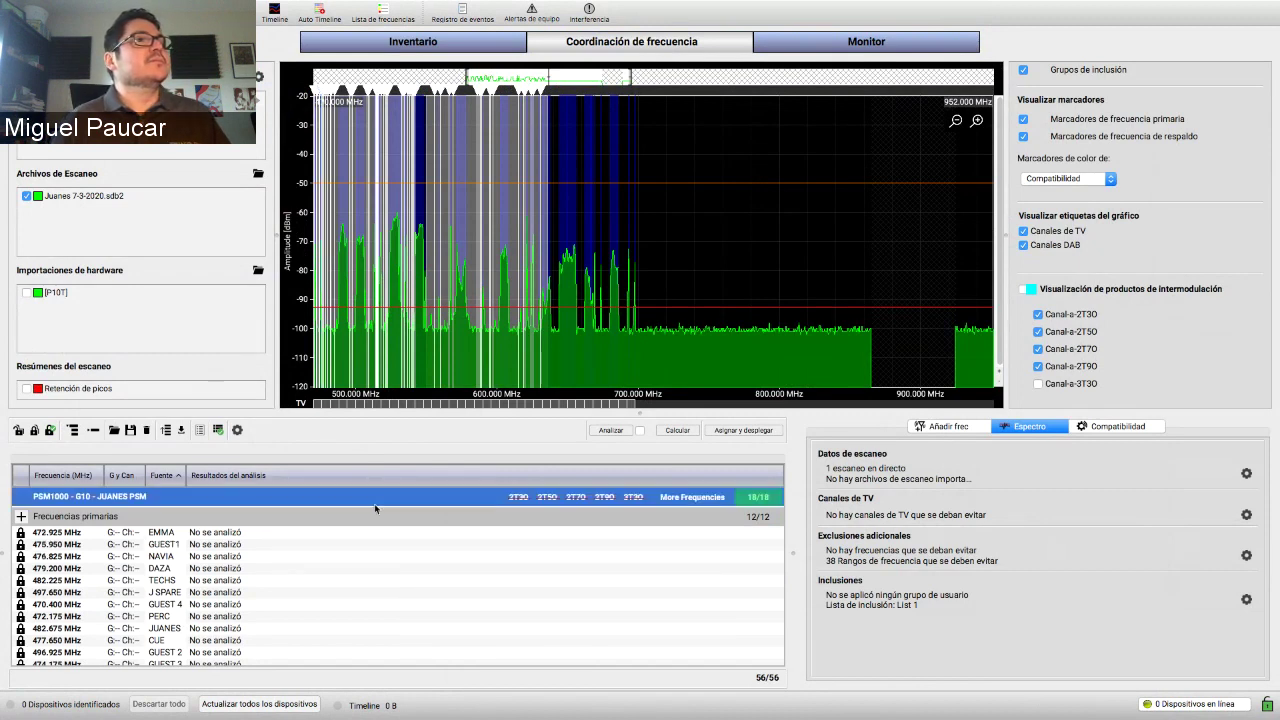
pyautogui.rightClick(374, 503)
pyautogui.moveTo(465, 653)
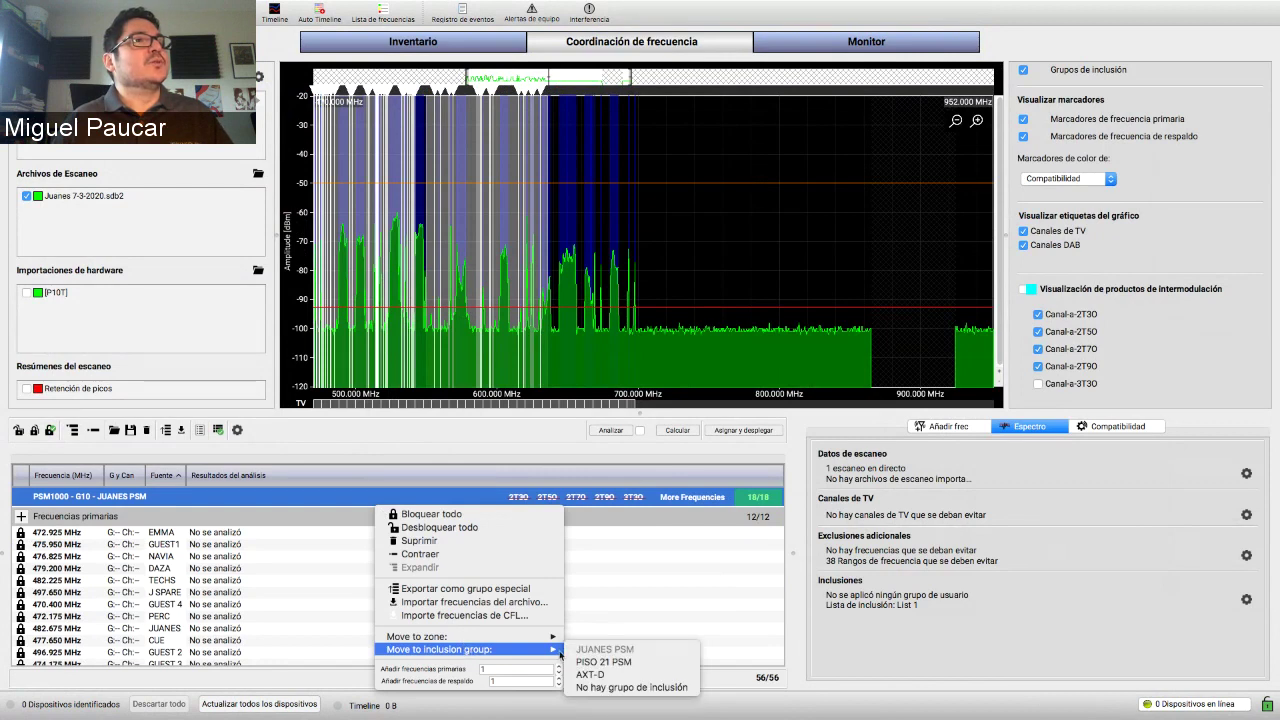
pyautogui.click(614, 618)
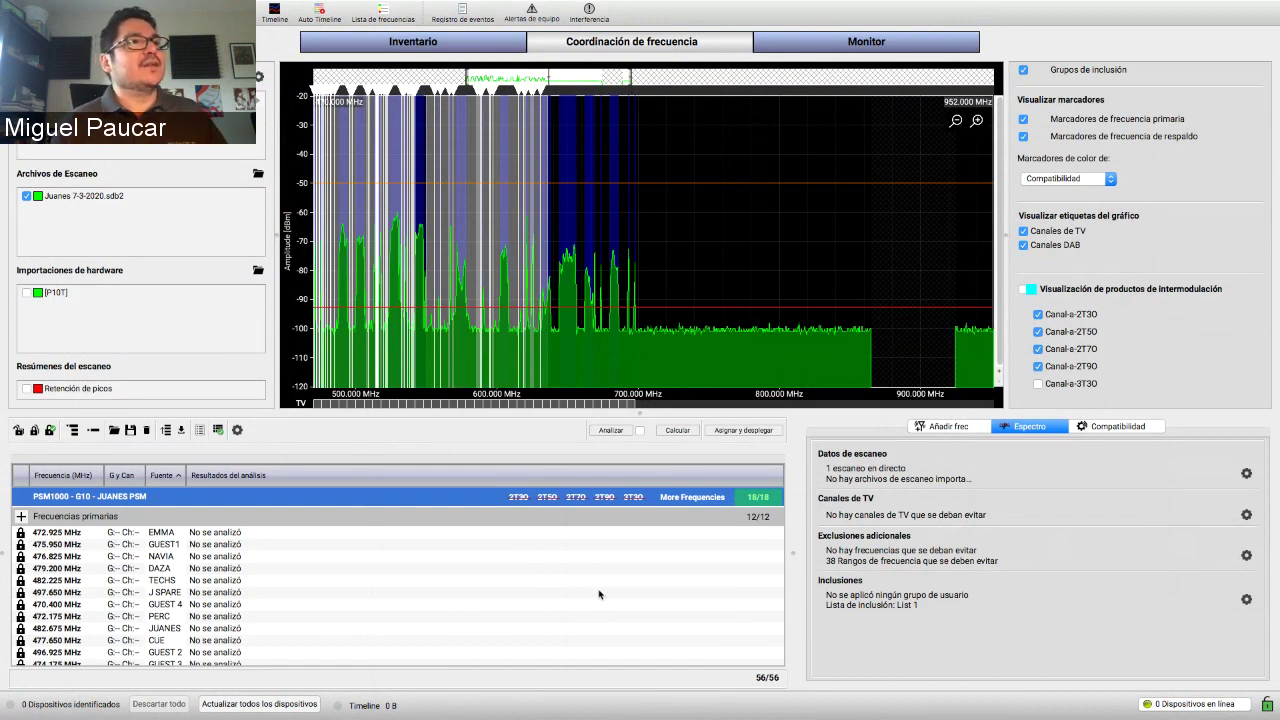
# - Locate the primary frequencies of the JUANES PSM group in the spectrum plot, going through the entries from 476.825 MHz down to 482.675 MHz
pyautogui.click(455, 533)
pyautogui.click(453, 557)
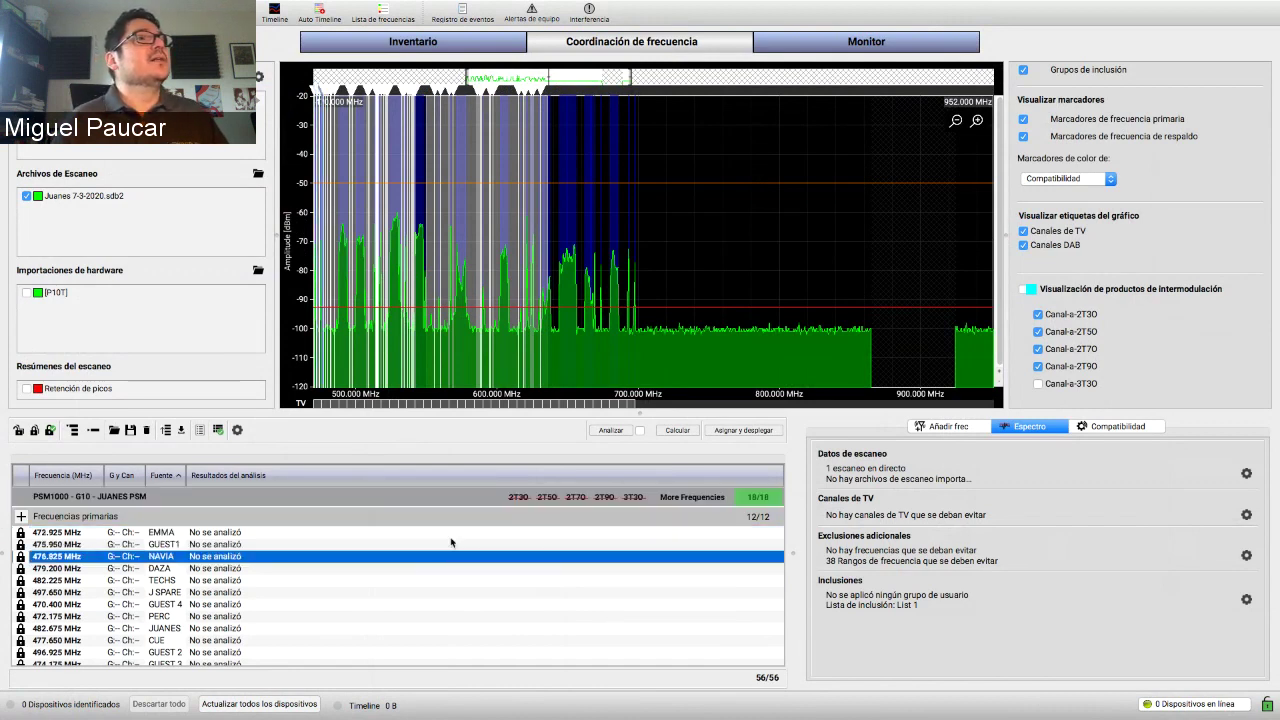
pyautogui.click(451, 542)
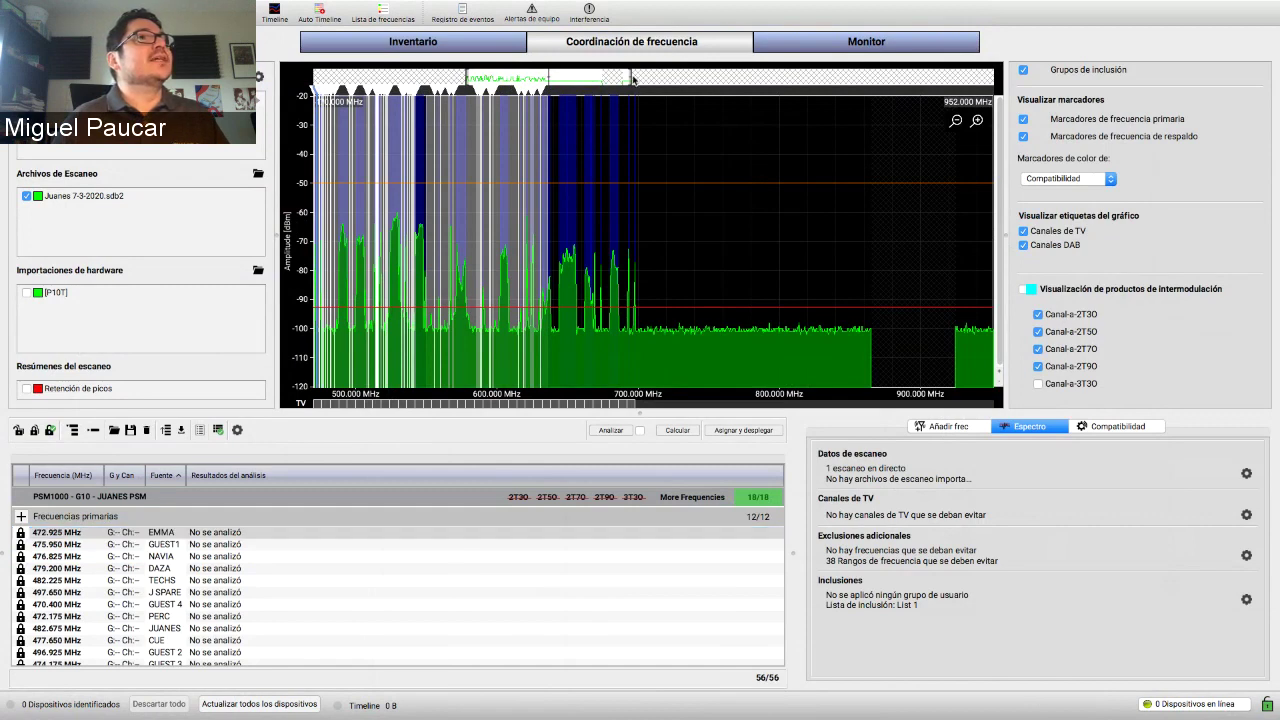
pyautogui.moveTo(632, 80); pyautogui.dragTo(506, 79)
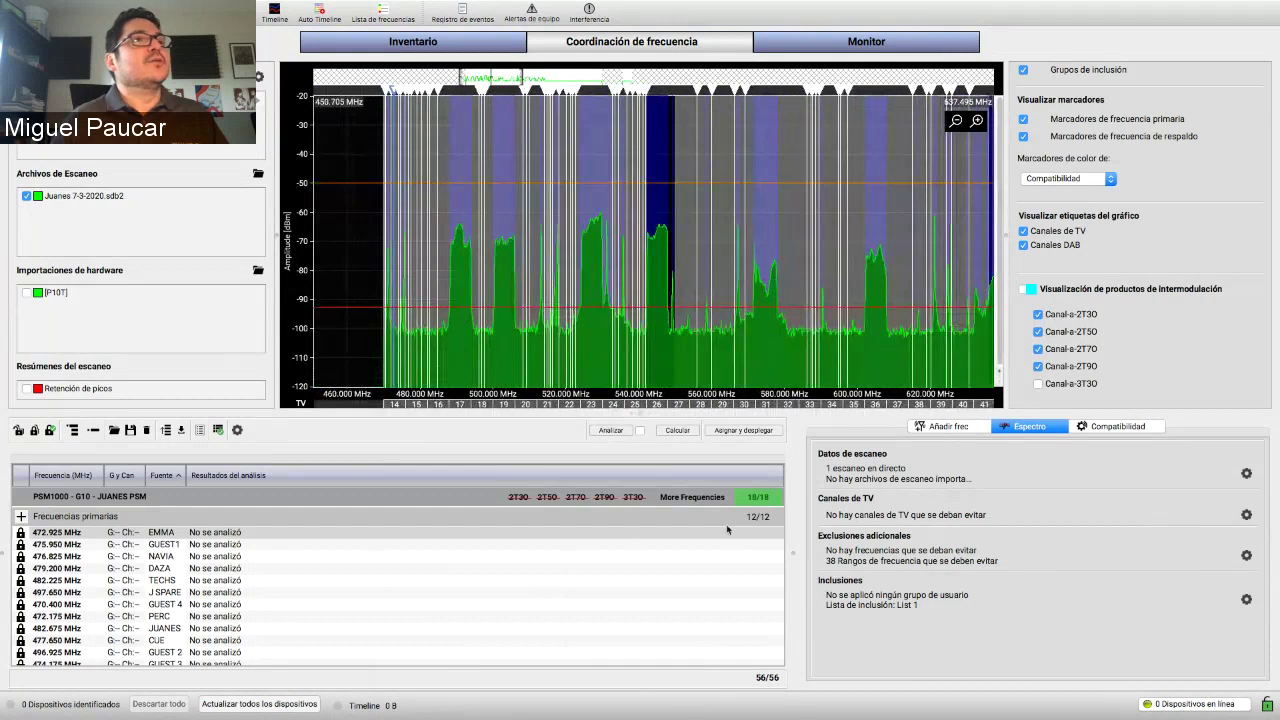
pyautogui.click(469, 536)
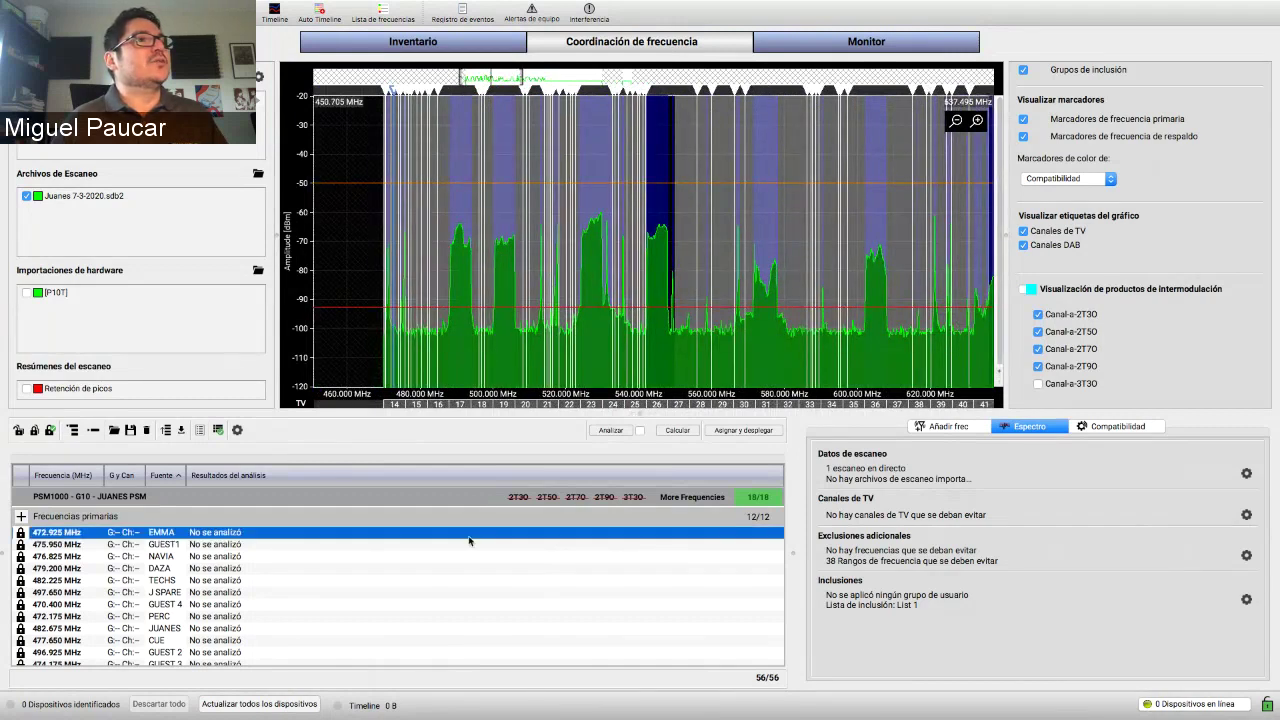
pyautogui.click(449, 297)
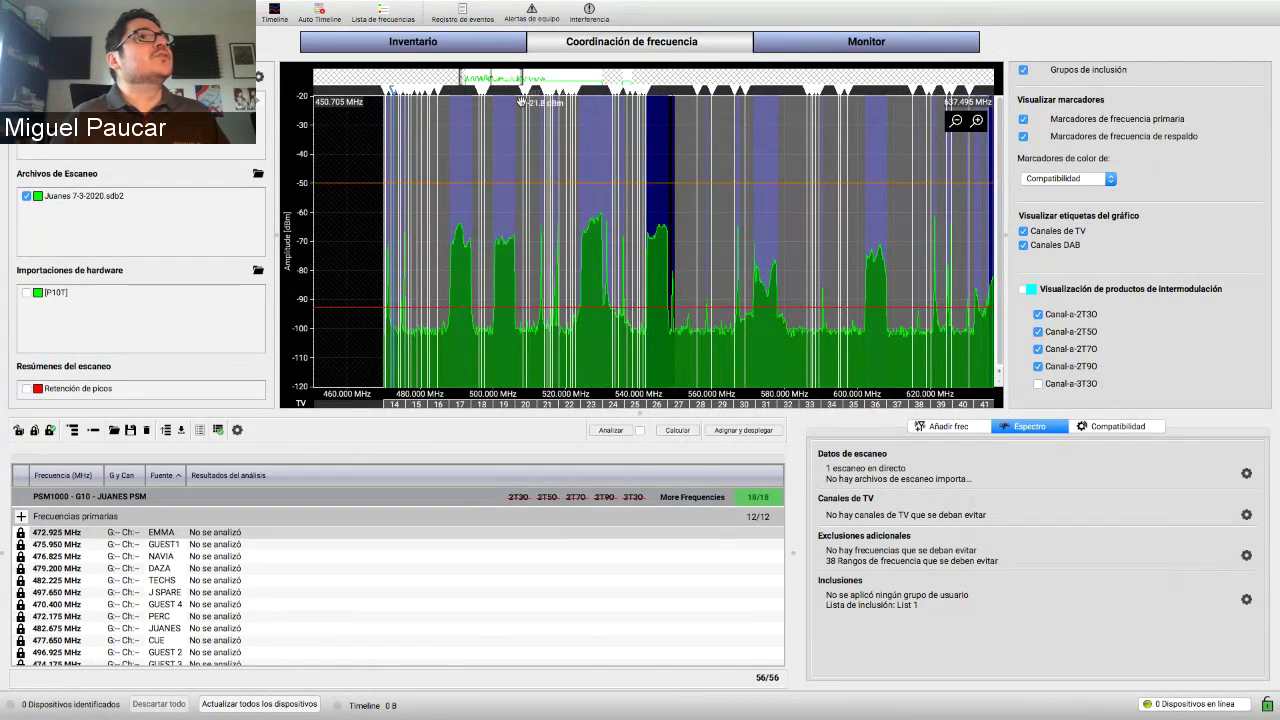
pyautogui.moveTo(521, 77); pyautogui.dragTo(489, 77)
pyautogui.click(347, 557)
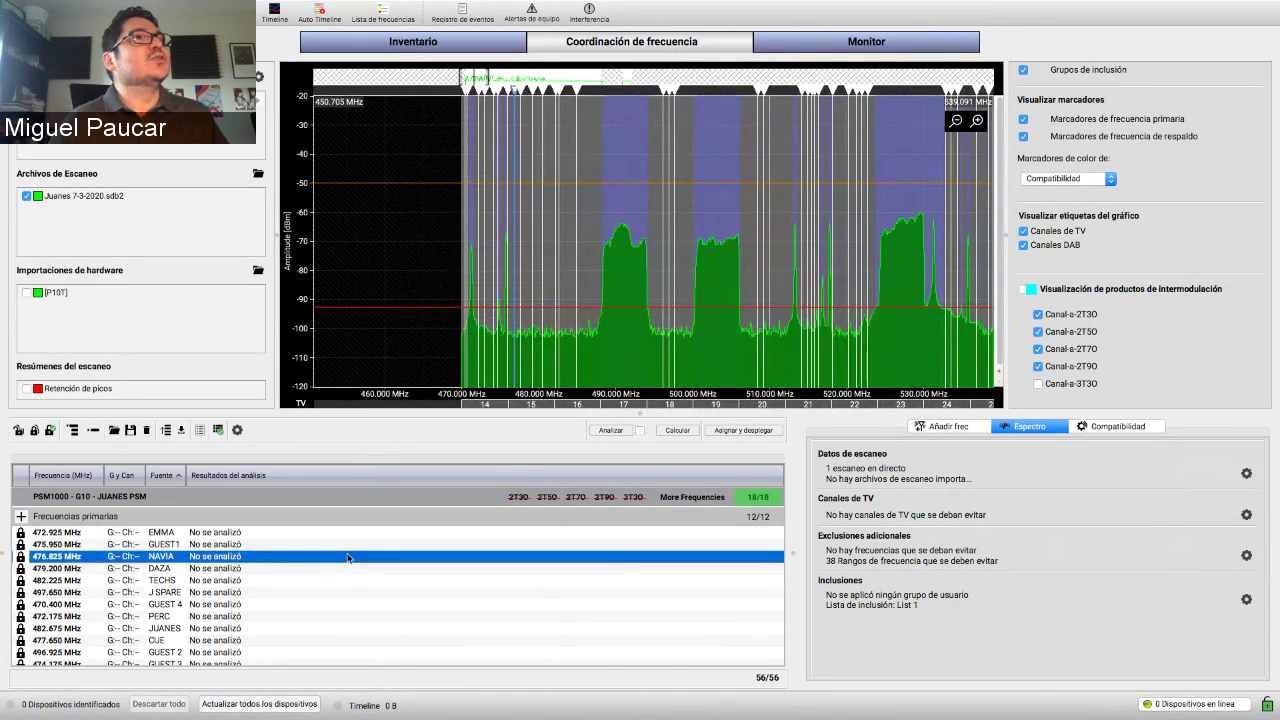
pyautogui.press('Down')
pyautogui.press('Down')
pyautogui.press('Down')
pyautogui.press('Down')
pyautogui.press('Down')
pyautogui.press('Down')
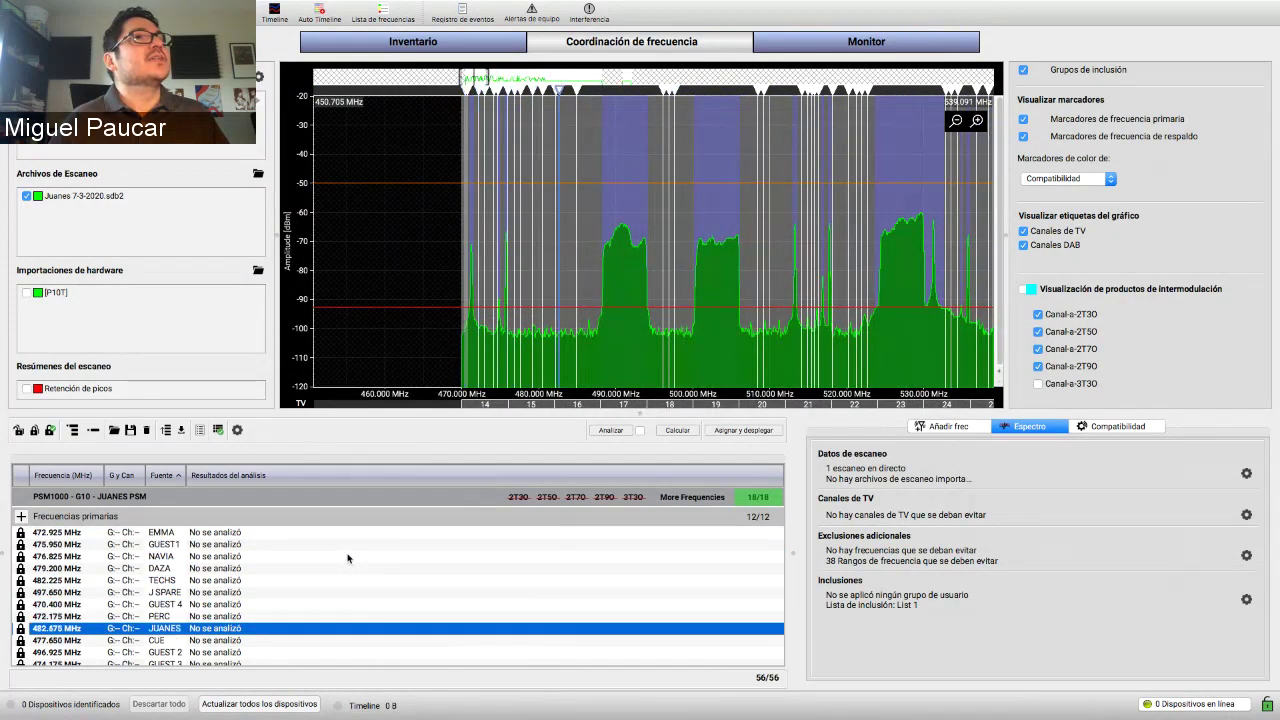
# - Locate the remaining JUANES PSM primary frequencies in the spectrum plot, going from 477.650 MHz through 496.925 MHz to 474.175 MHz
pyautogui.press('Down')
pyautogui.press('Down')
pyautogui.press('Down')
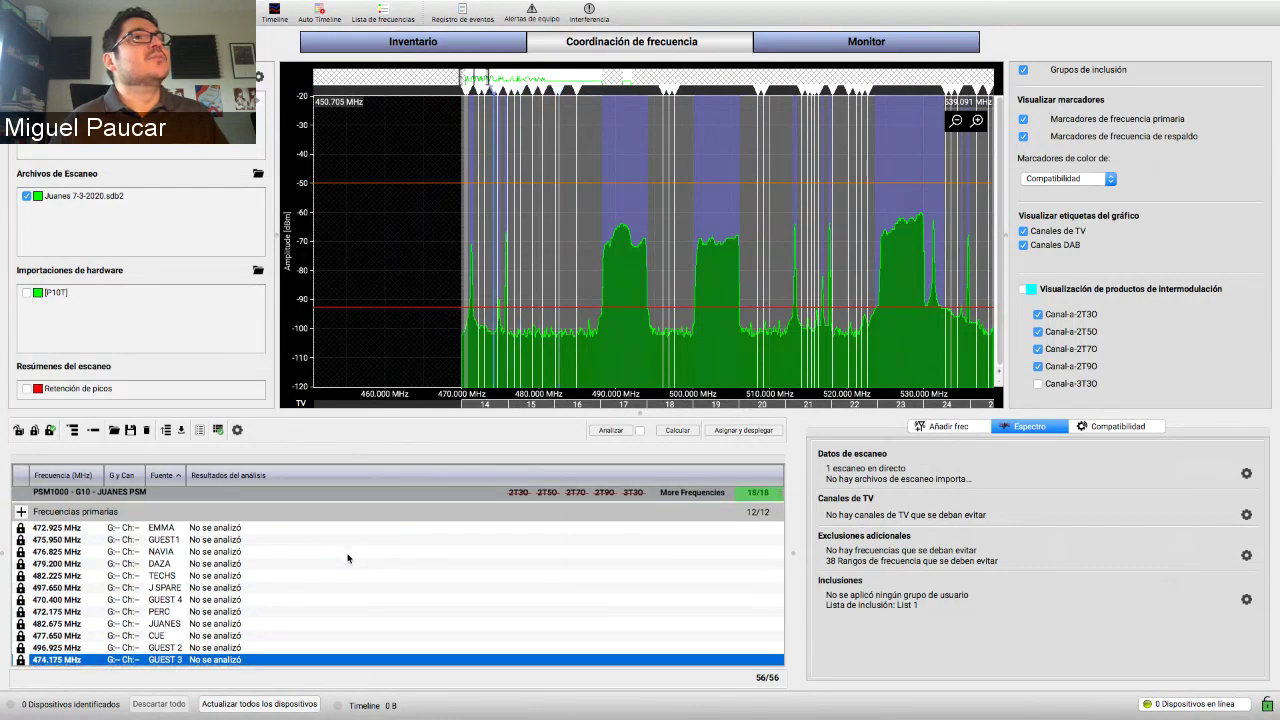
pyautogui.click(651, 157)
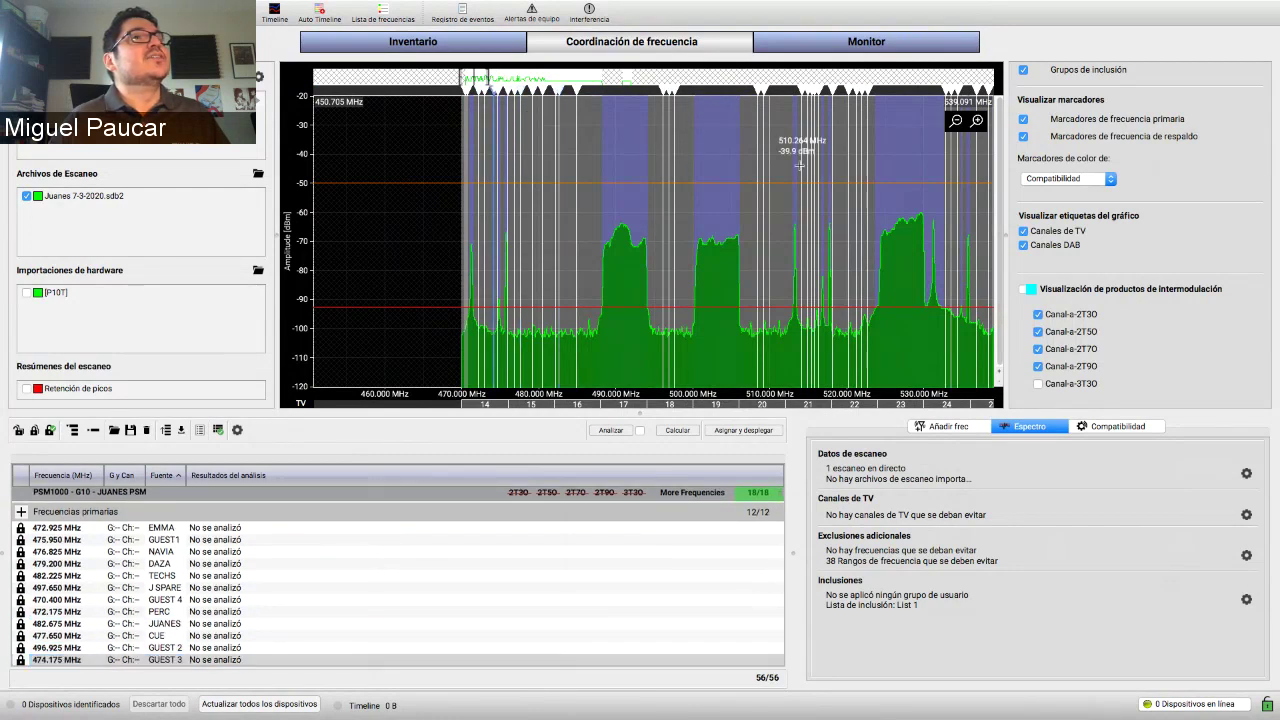
# - Toggle the display of inclusion groups off and on again to compare their shading in the spectrum plot
pyautogui.scroll(3, 1068, 206)
pyautogui.scroll(2, 1068, 206)
pyautogui.scroll(-4, 1068, 206)
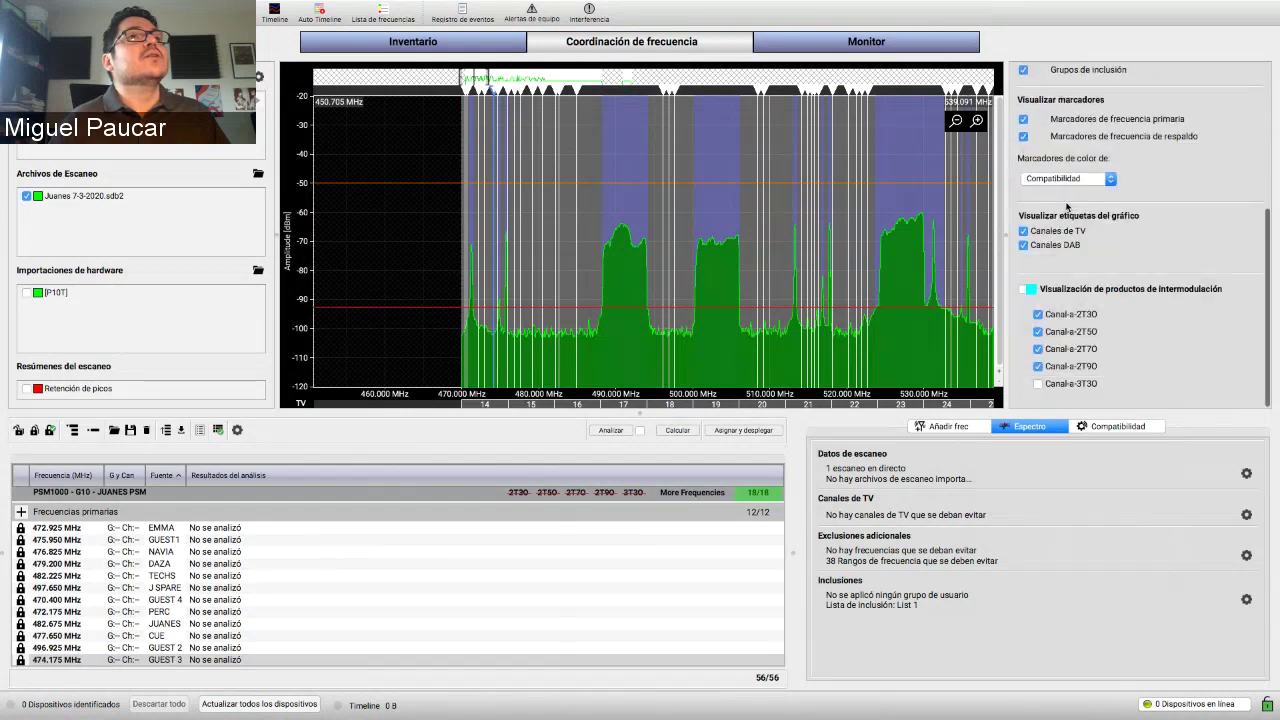
pyautogui.scroll(10, 1068, 206)
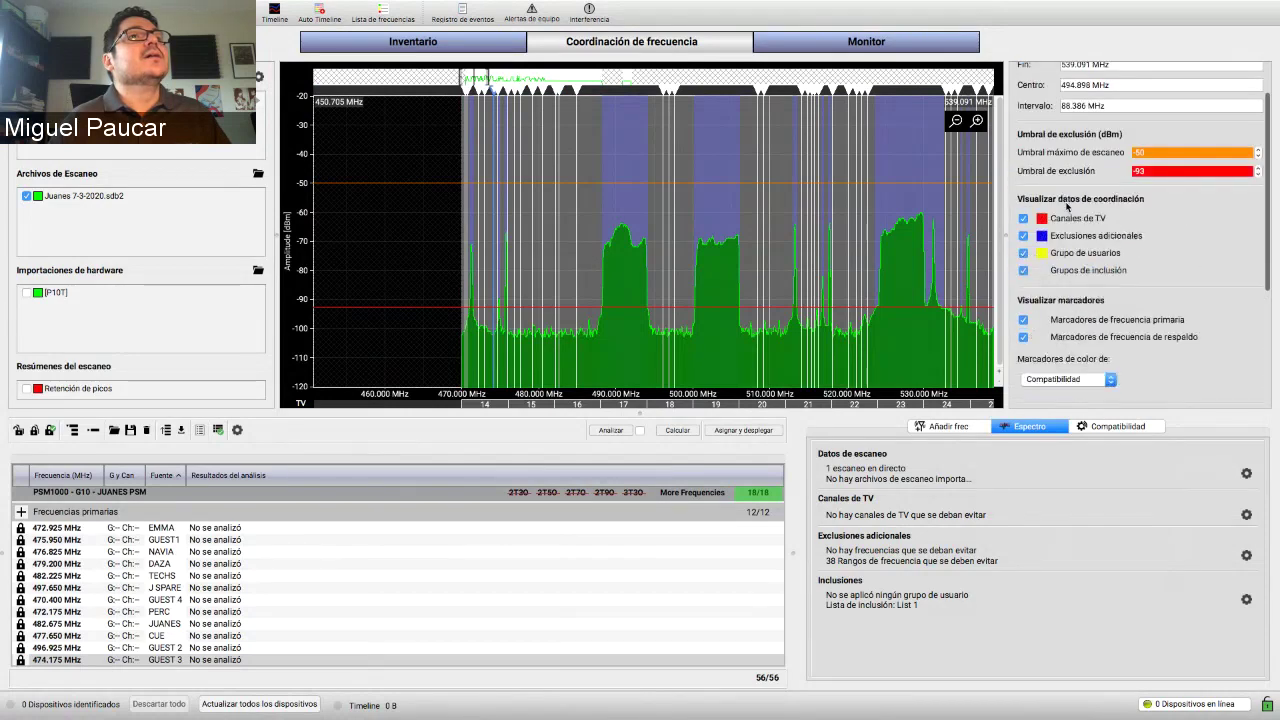
pyautogui.scroll(-2, 1067, 206)
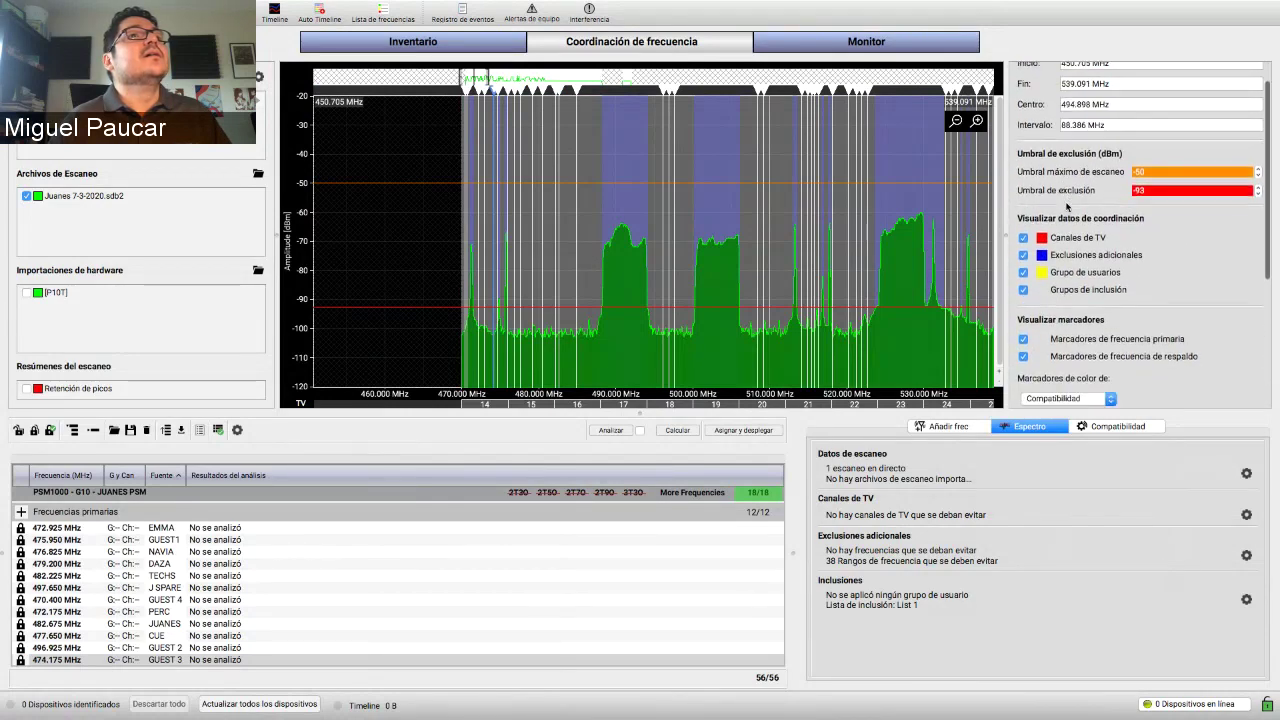
pyautogui.click(1024, 282)
pyautogui.click(1024, 282)
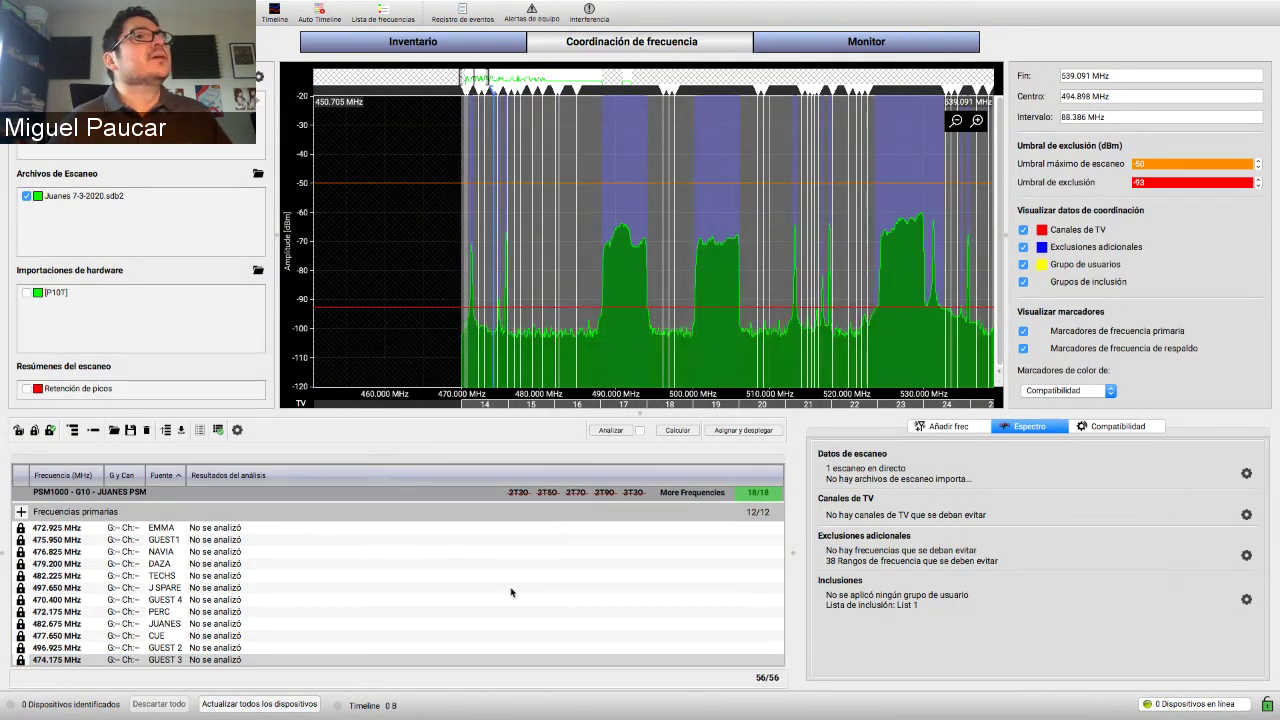
# - Locate the CUE and GUEST 2 frequencies, 477.650 MHz and 496.925 MHz, together in the spectrum plot
pyautogui.scroll(-3, 510, 593)
pyautogui.click(502, 535)
pyautogui.keyDown('shift'); pyautogui.click(502, 545); pyautogui.keyUp('shift')
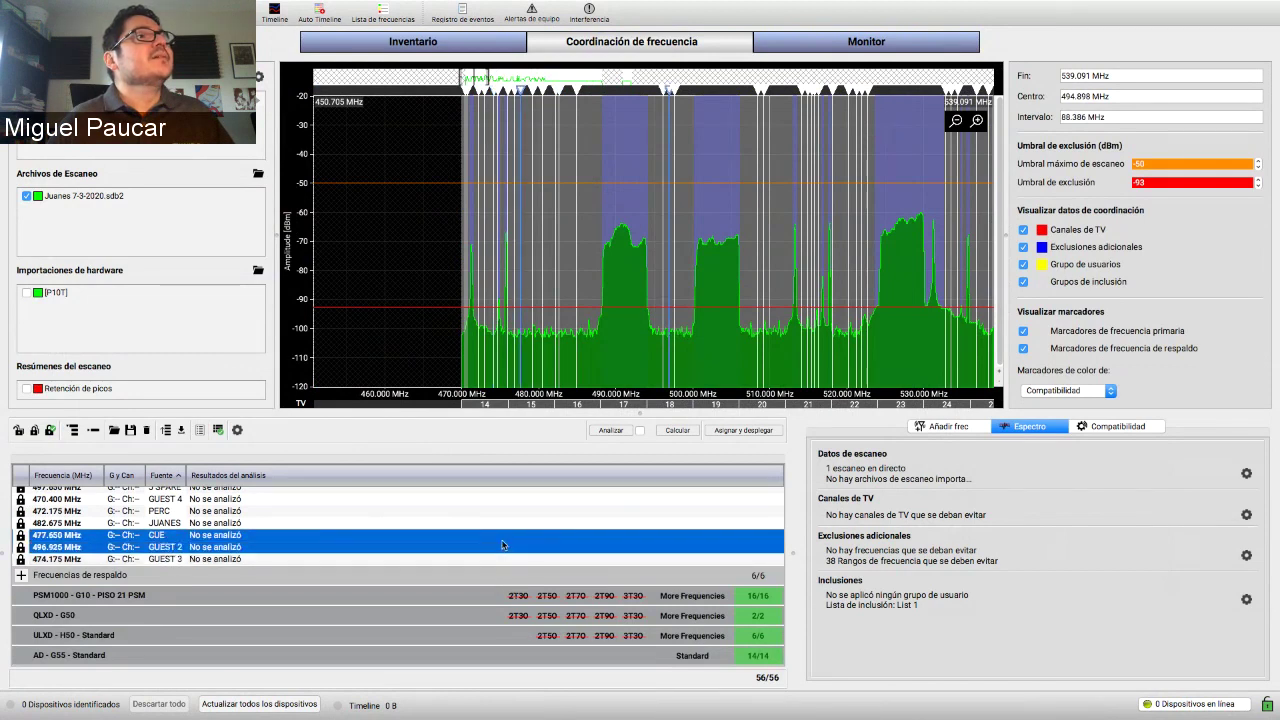
# - Expand PSM1000 - G10 - PISO 21 PSM and check its inclusion group assignment without moving it
pyautogui.click(442, 597)
pyautogui.scroll(-1, 442, 580)
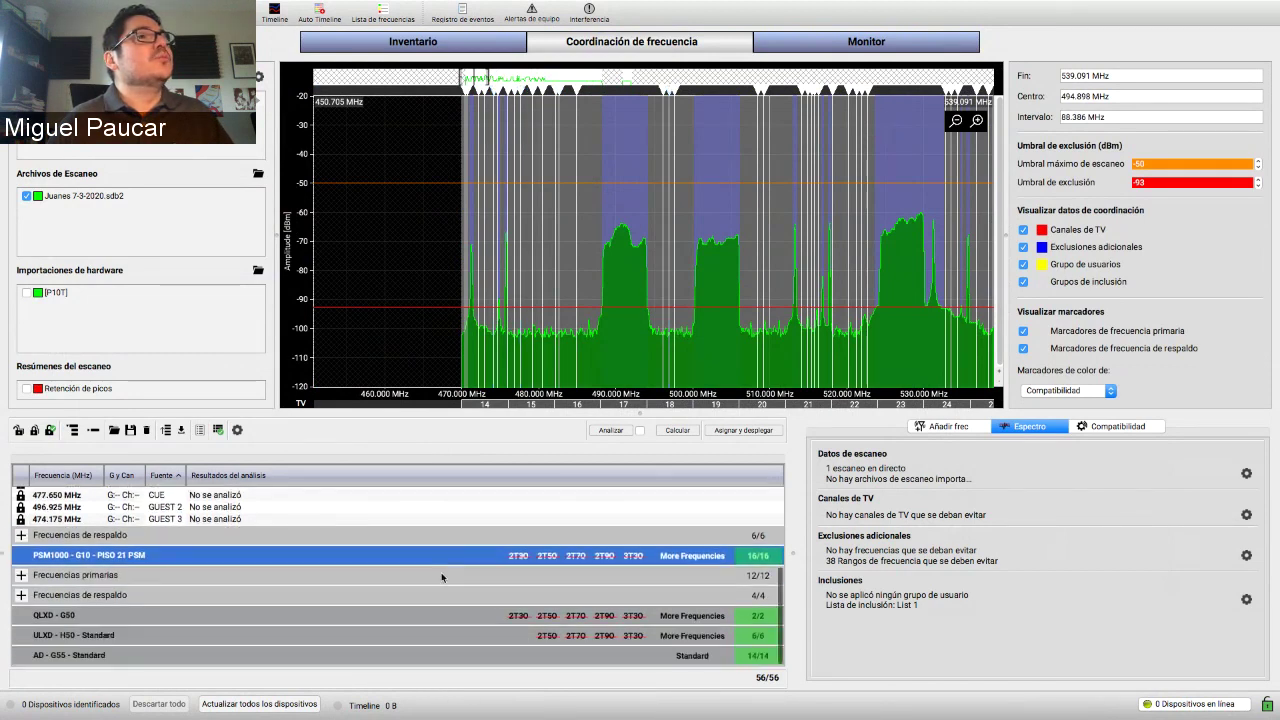
pyautogui.rightClick(442, 565)
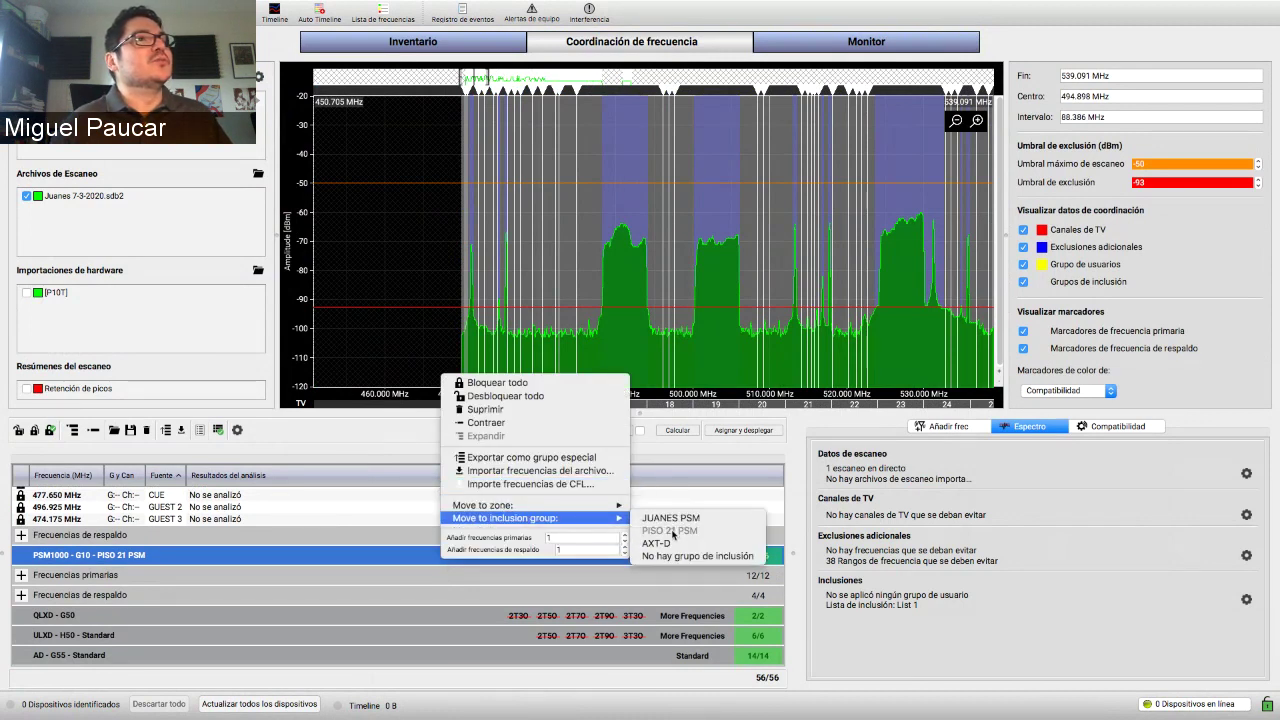
pyautogui.click(351, 514)
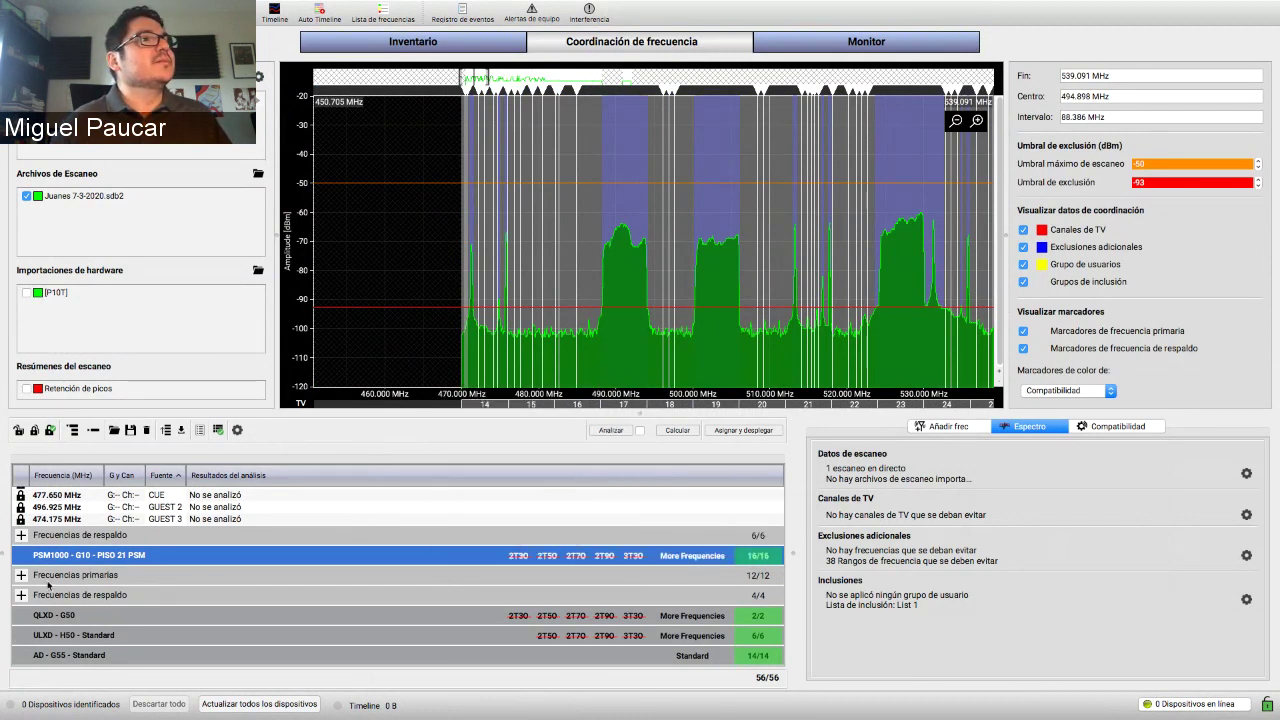
# - Expand the PISO 21 PSM primary frequencies and locate them in the spectrum plot, going from 518.175 MHz down the list to 538.425 MHz
pyautogui.doubleClick(50, 578)
pyautogui.click(194, 605)
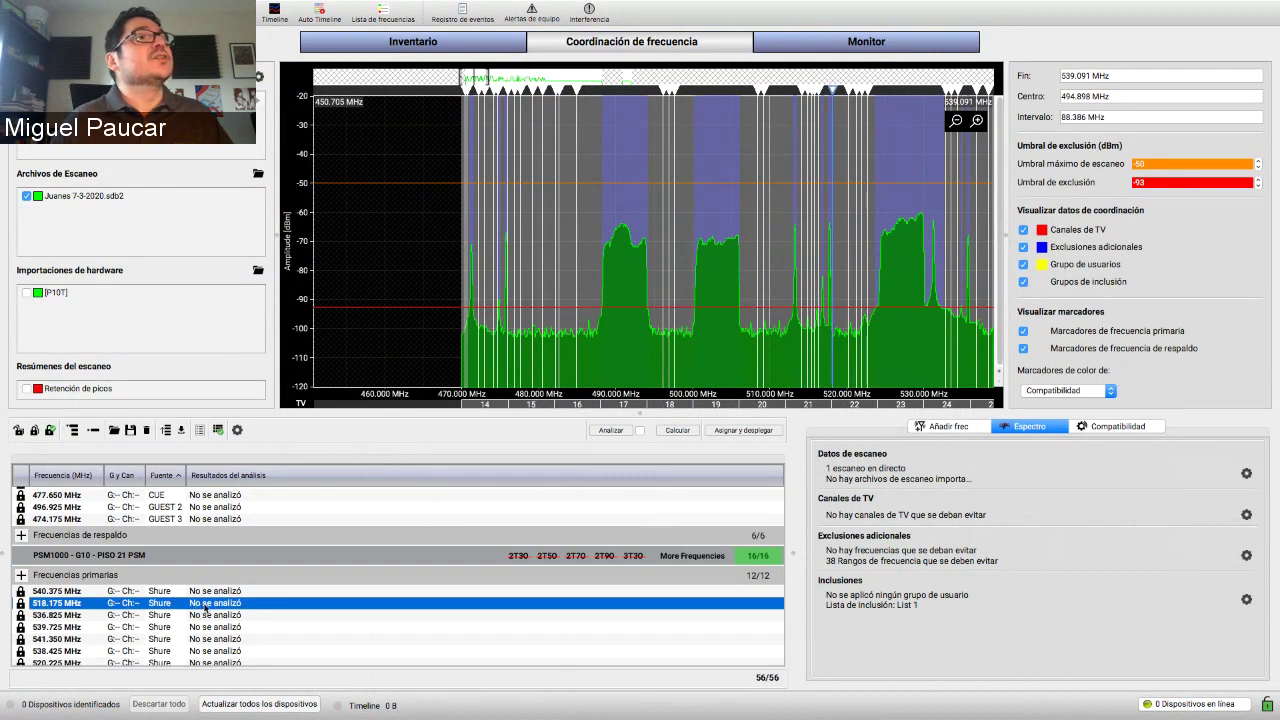
pyautogui.press('Down')
pyautogui.press('Down')
pyautogui.press('Down')
pyautogui.press('Down')
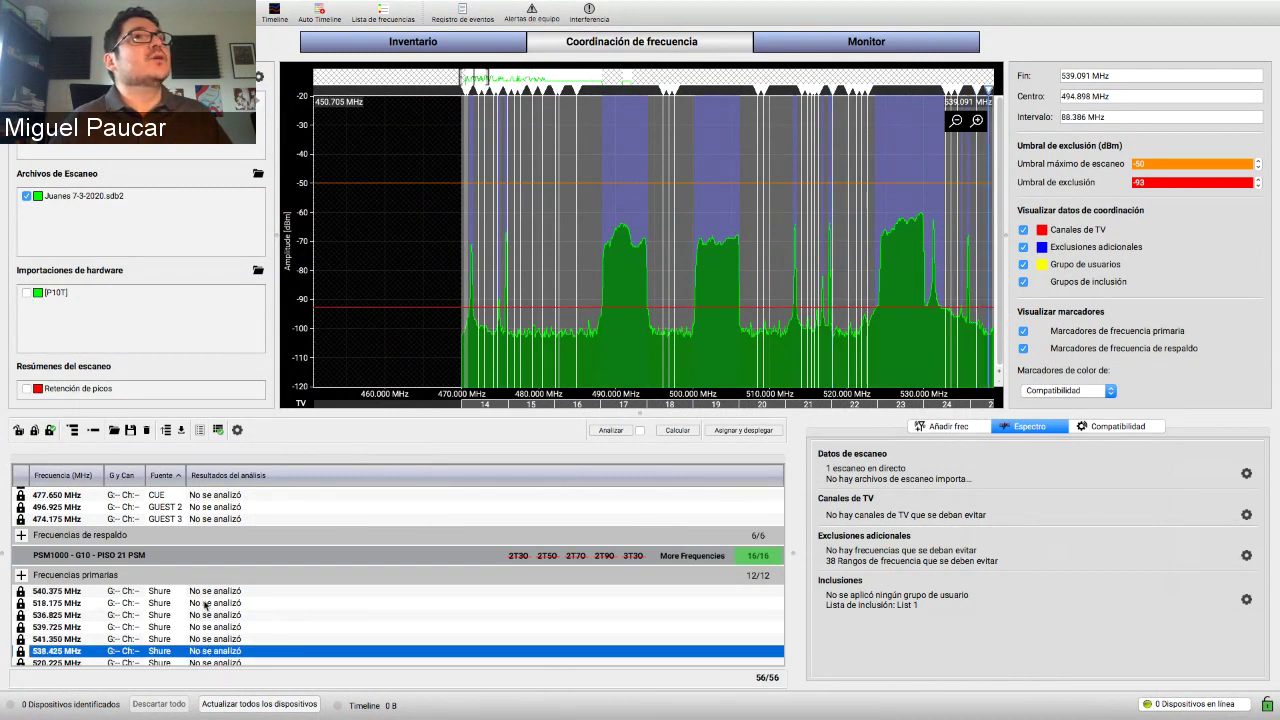
# - Extend the spectrum plot's visible range to 541.021 MHz and check the PISO 21 PSM frequencies 538.425 MHz and 541.350 MHz against it
pyautogui.click(658, 259)
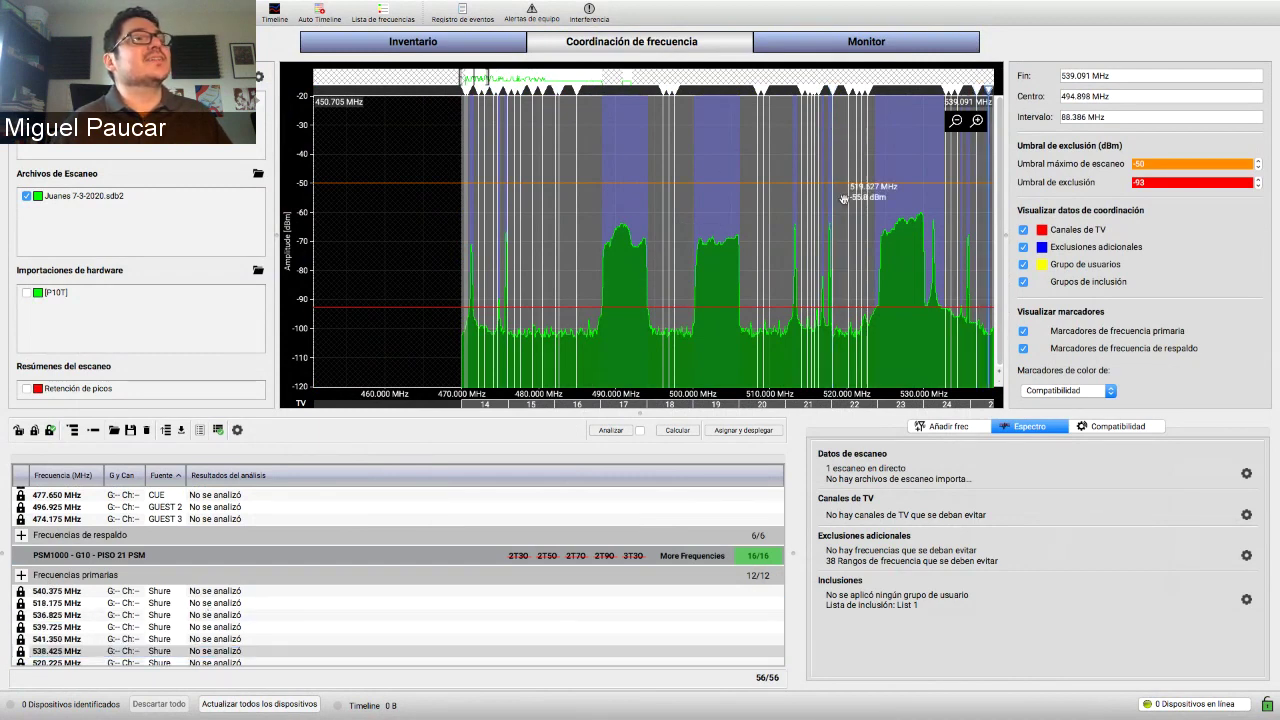
pyautogui.scroll(-3, 420, 640)
pyautogui.press('Right')
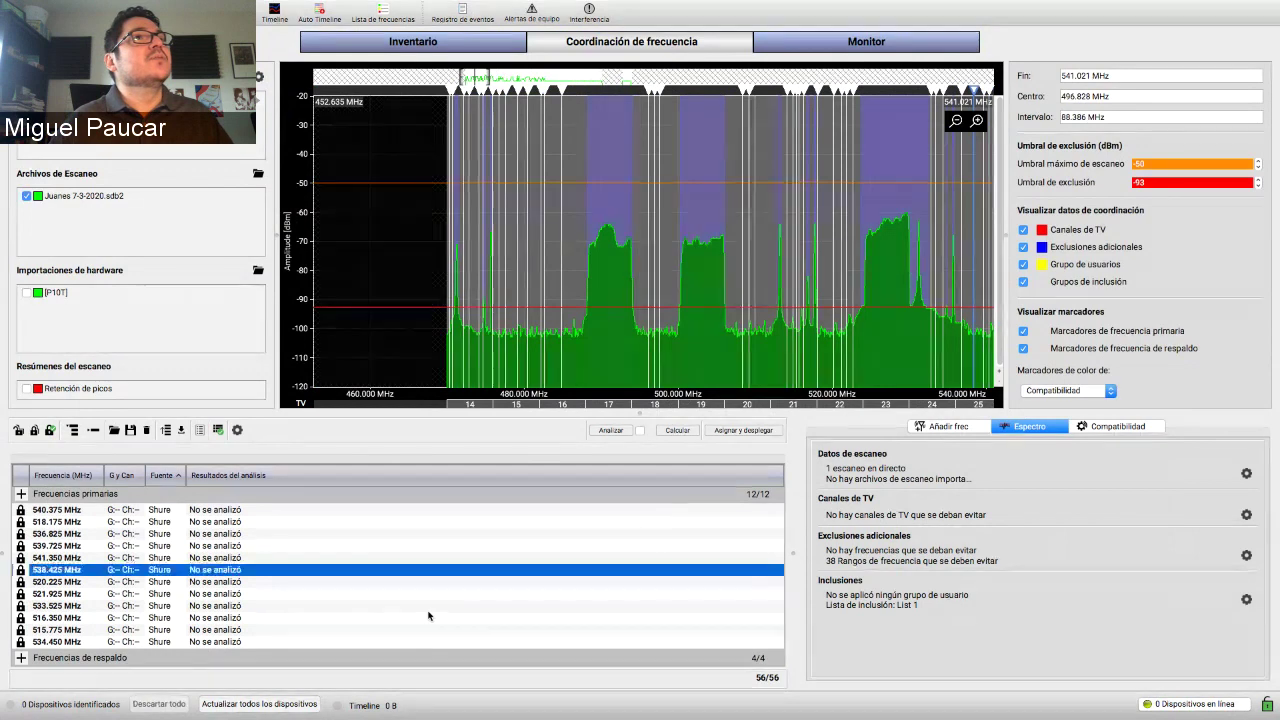
pyautogui.press('Up')
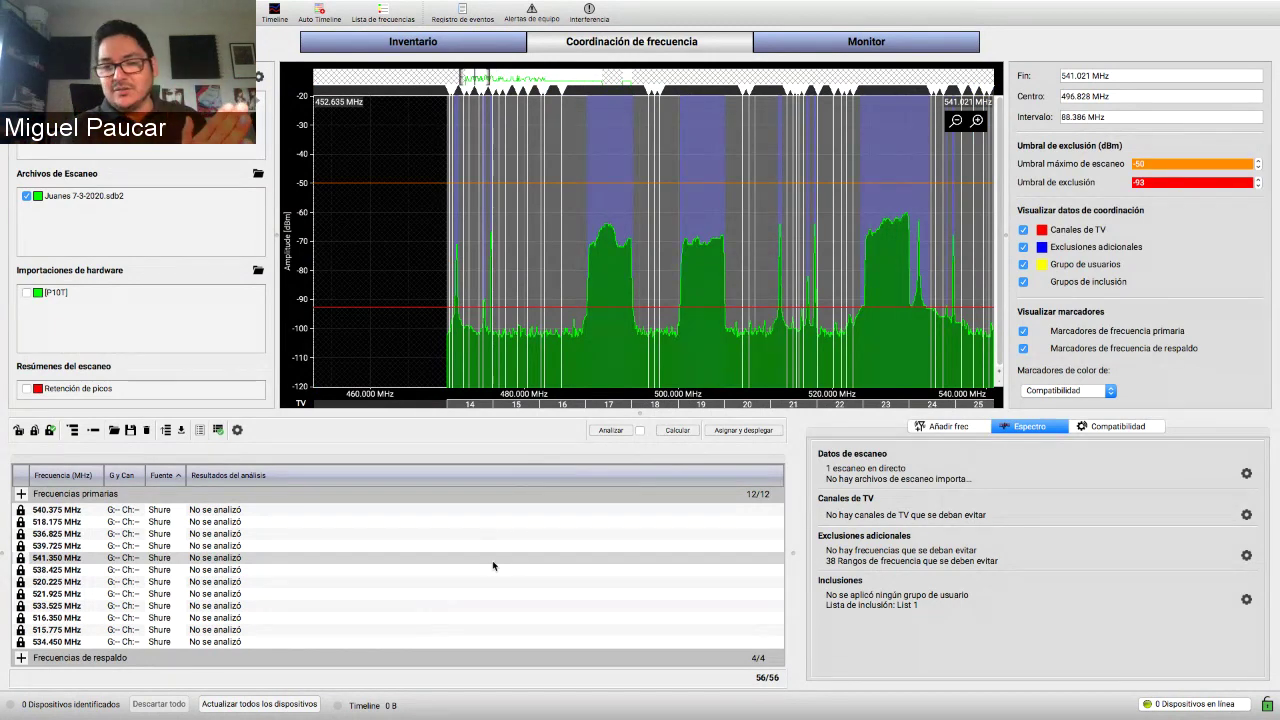
# - Expand the primary frequencies of the AD - G55 - Standard group in the frequency list
pyautogui.scroll(-3, 420, 578)
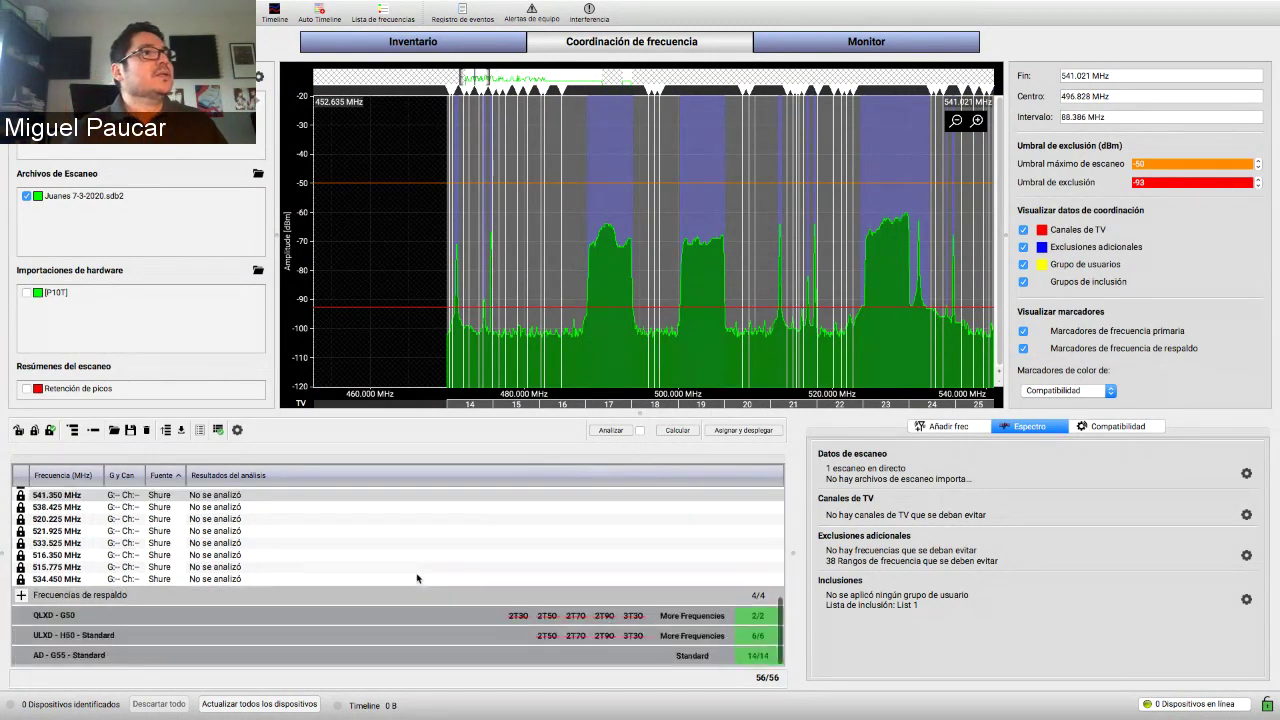
pyautogui.click(364, 656)
pyautogui.scroll(-1, 364, 656)
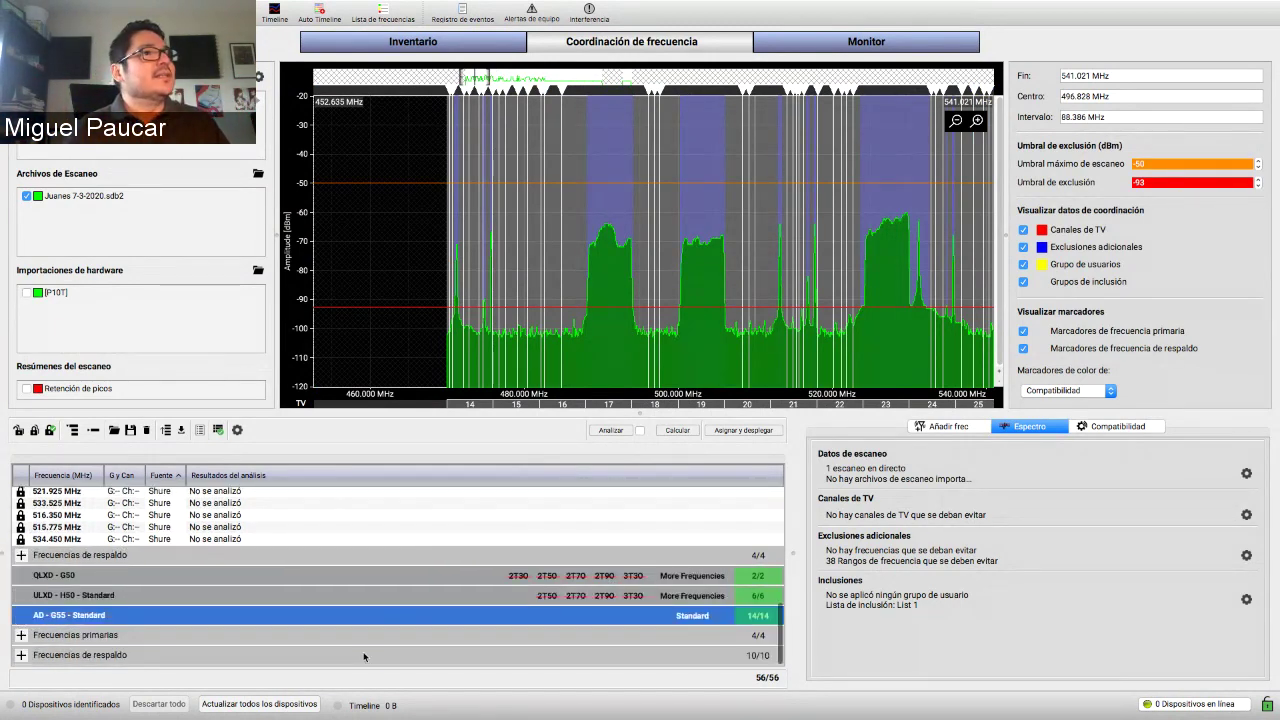
pyautogui.click(357, 640)
pyautogui.scroll(-1, 357, 640)
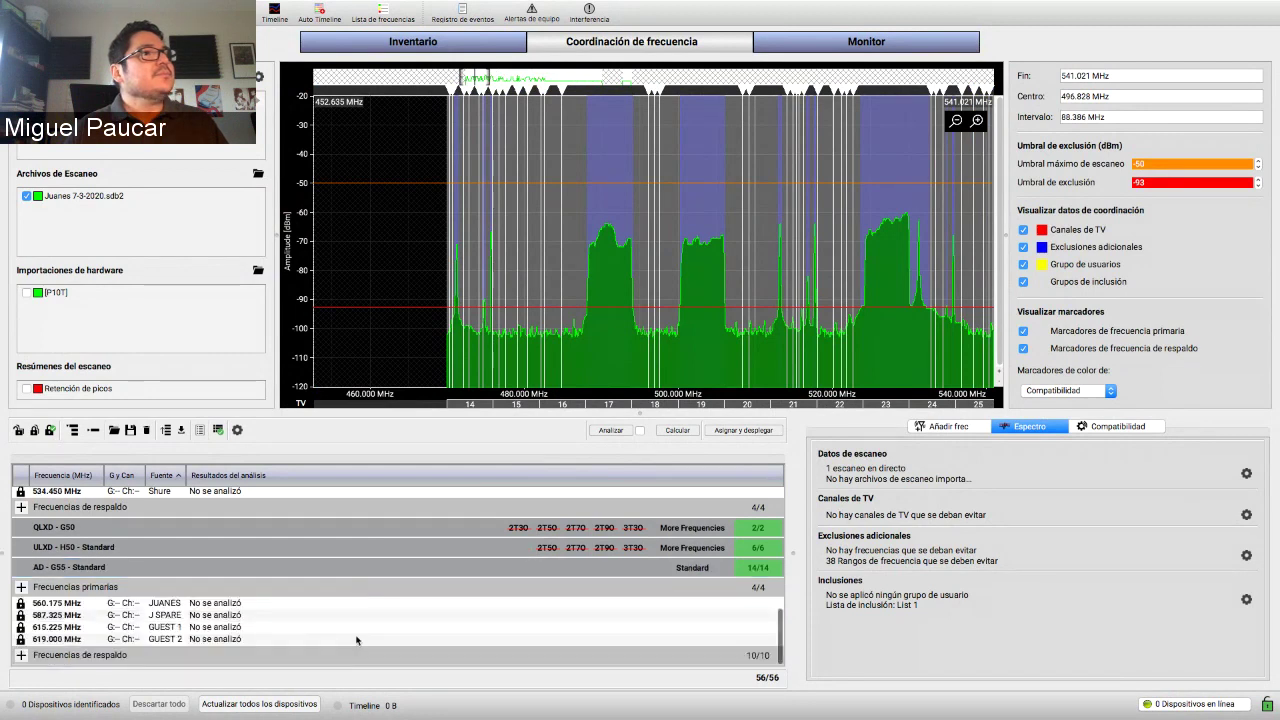
# - Try to move the AD - G55 - Standard group to the PISO 21 PSM inclusion group
pyautogui.click(345, 548)
pyautogui.click(333, 567)
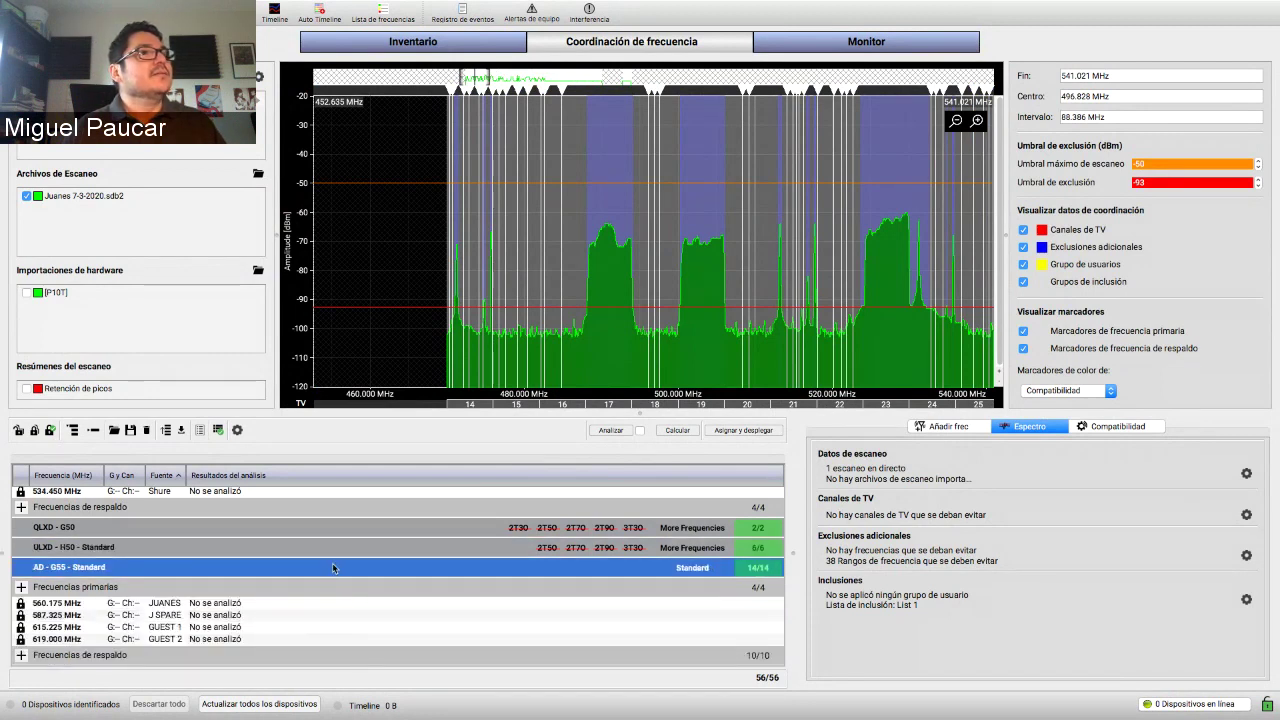
pyautogui.rightClick(333, 567)
pyautogui.moveTo(460, 522)
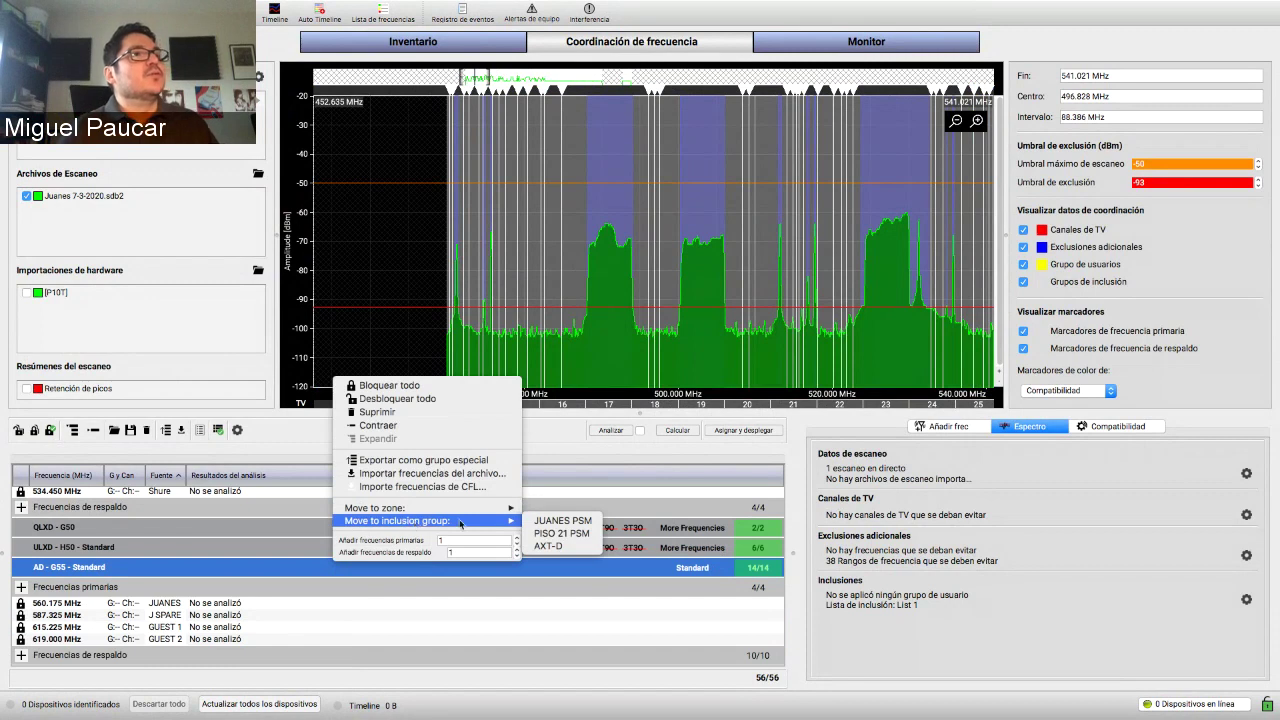
pyautogui.click(562, 533)
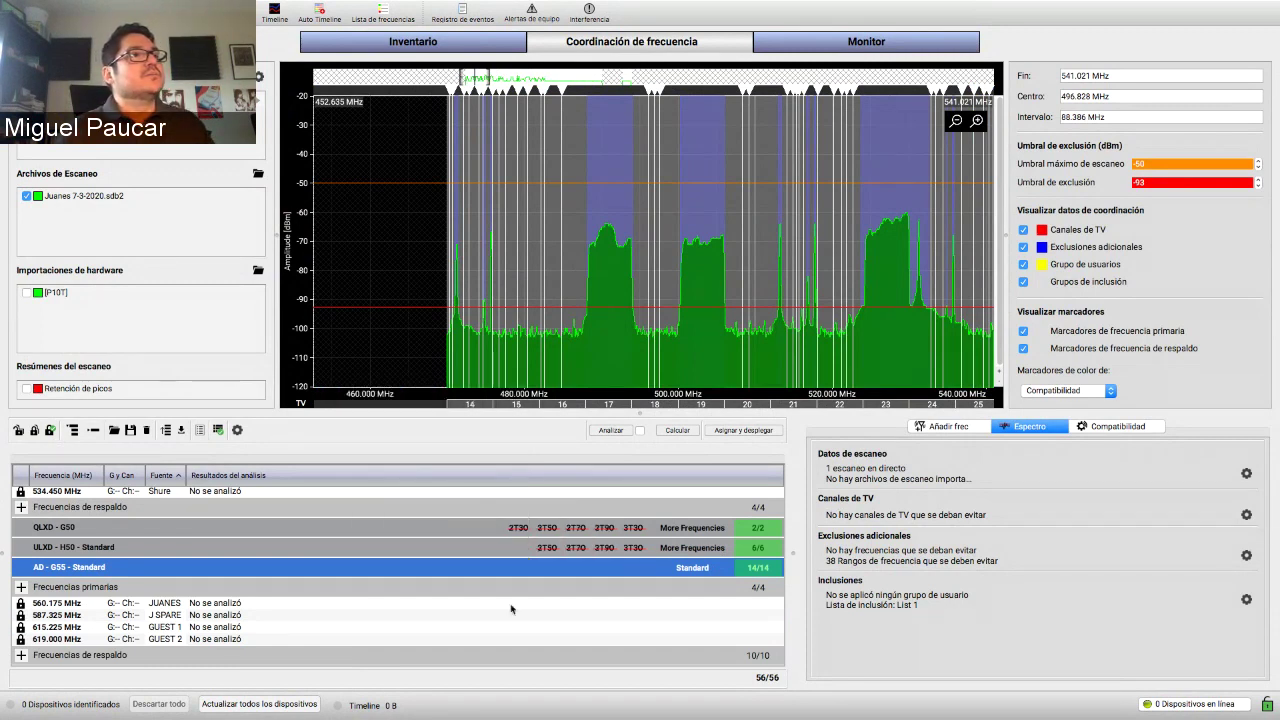
# - Select the 560.175 MHz primary frequency in the AD - G55 - Standard group
pyautogui.click(502, 626)
pyautogui.click(484, 615)
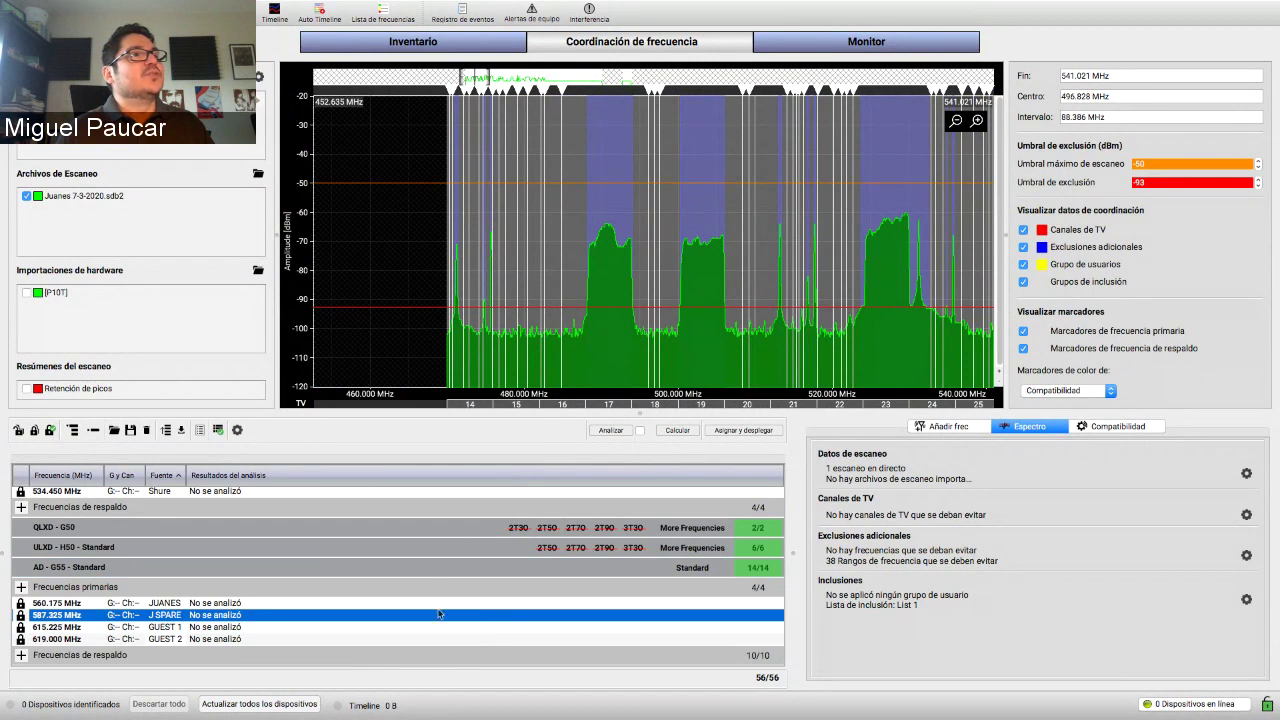
pyautogui.press('Up')
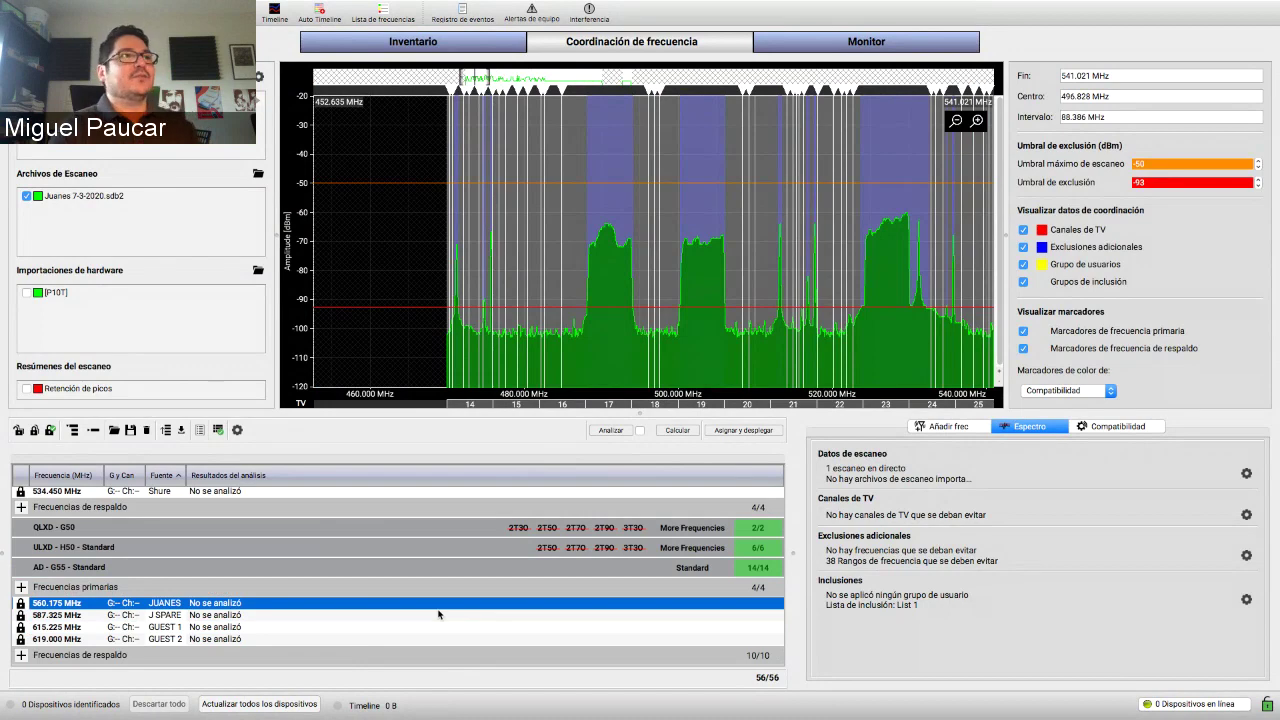
# - Select all microphone channels in the inventory and view the inclusion groups offered in their coordination properties without assigning one
pyautogui.click(474, 52)
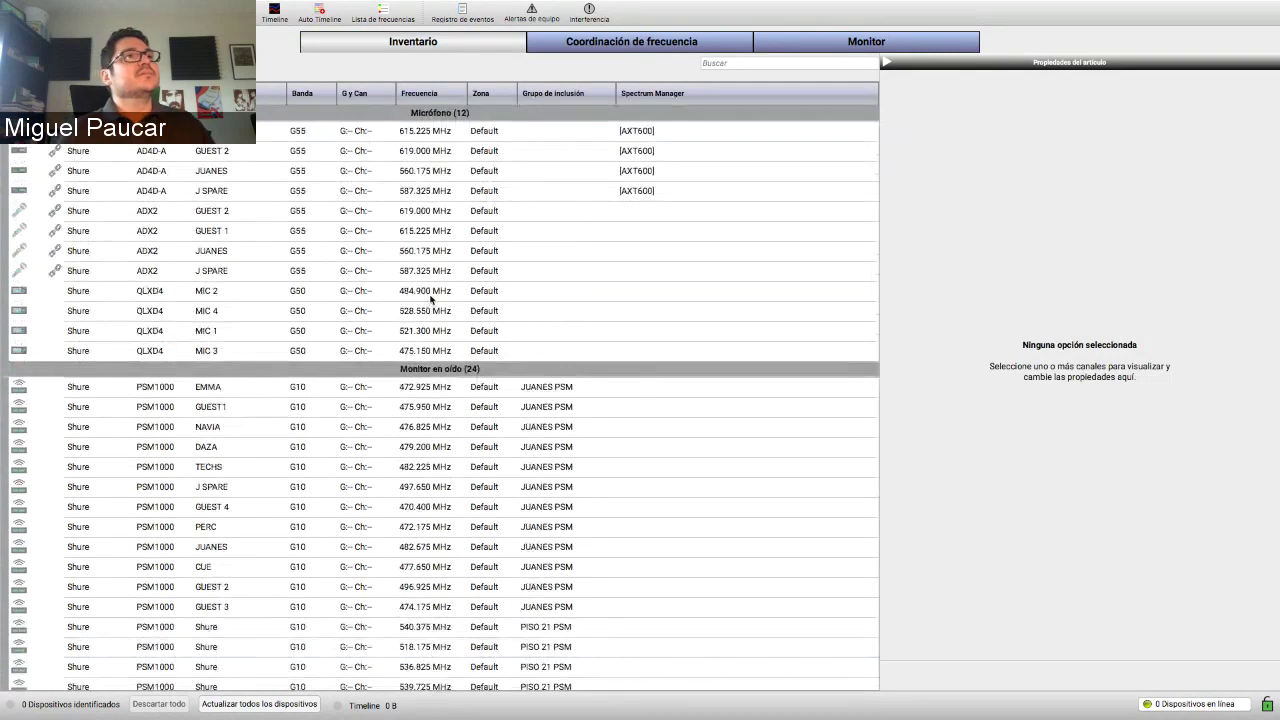
pyautogui.click(323, 138)
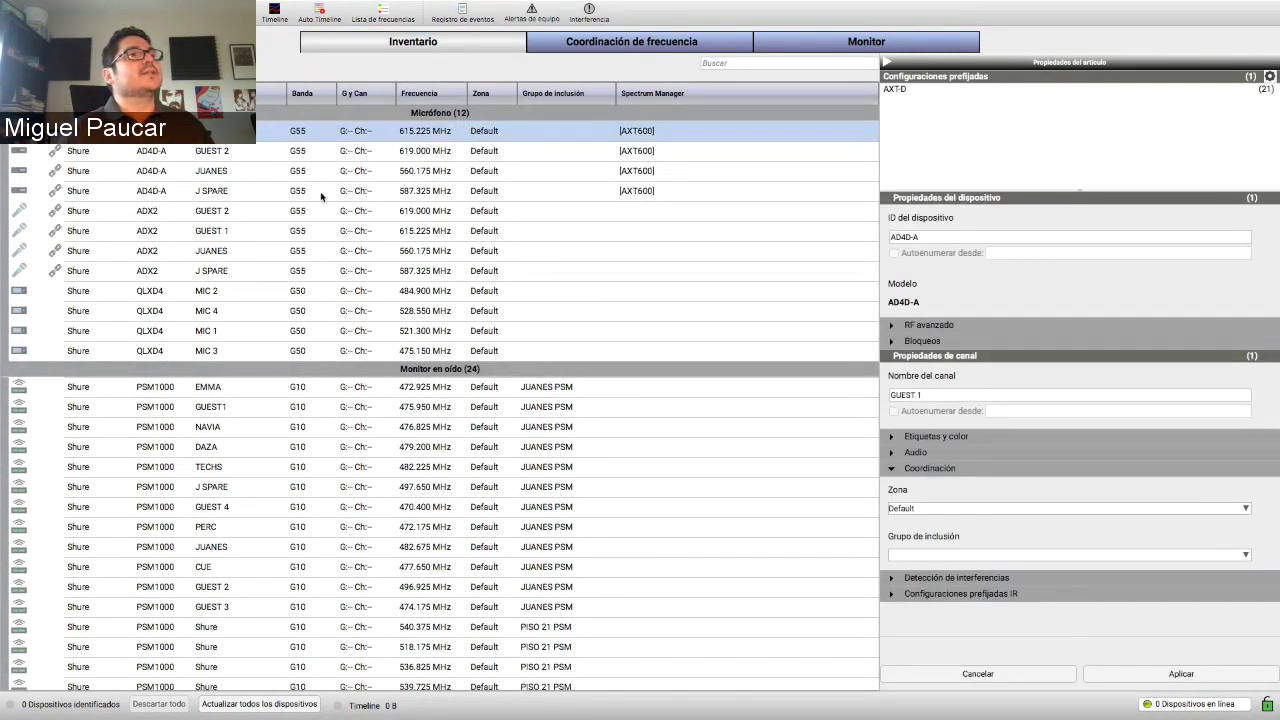
pyautogui.keyDown('shift'); pyautogui.click(356, 337); pyautogui.keyUp('shift')
pyautogui.keyDown('shift'); pyautogui.click(347, 347); pyautogui.keyUp('shift')
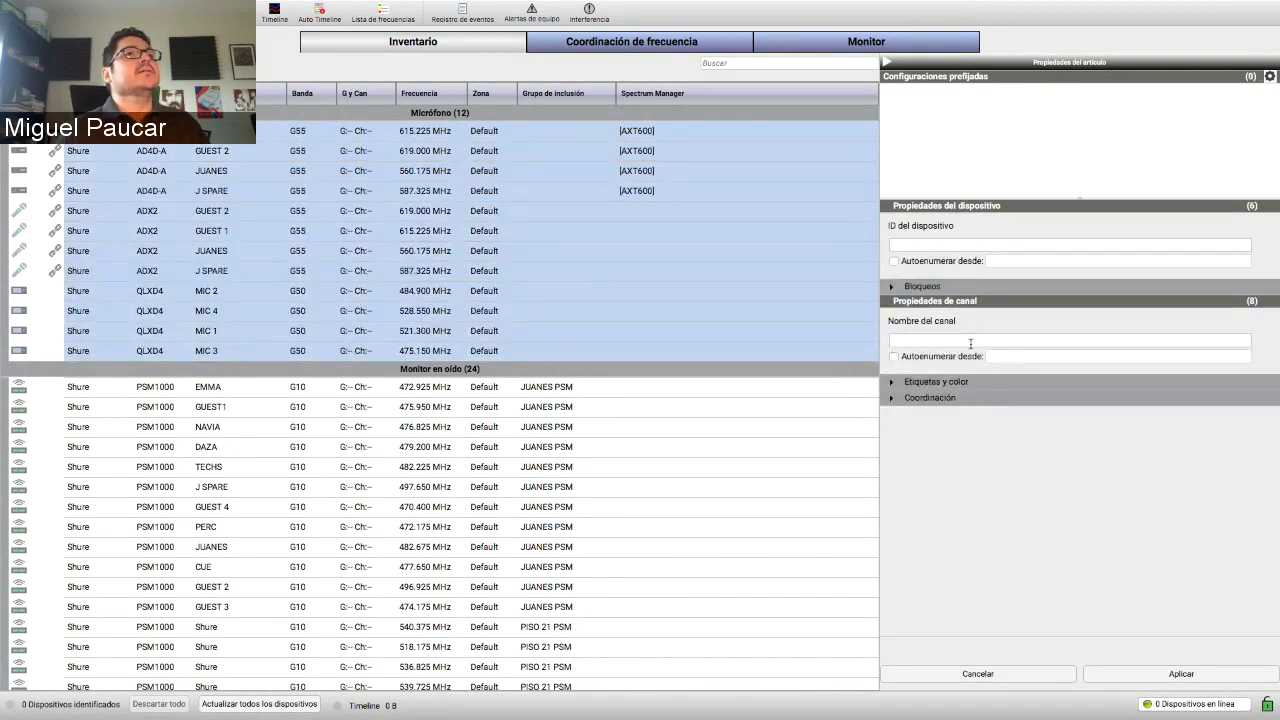
pyautogui.click(894, 402)
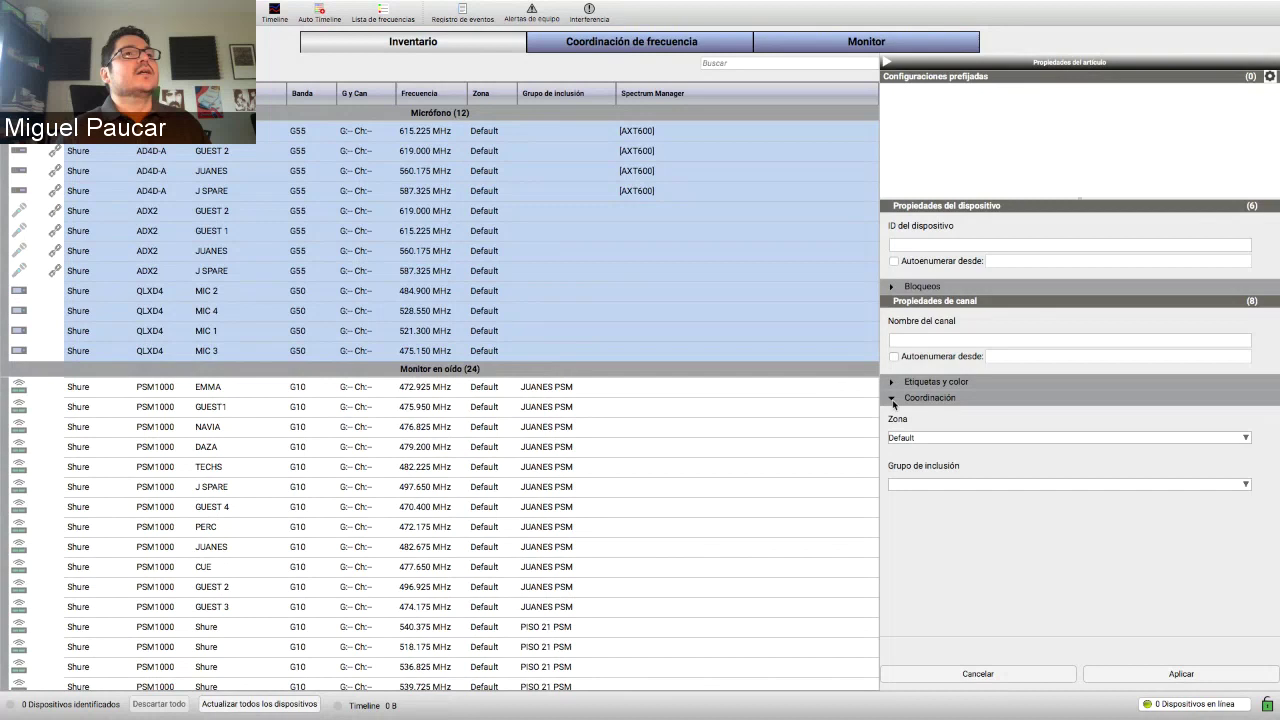
pyautogui.click(967, 487)
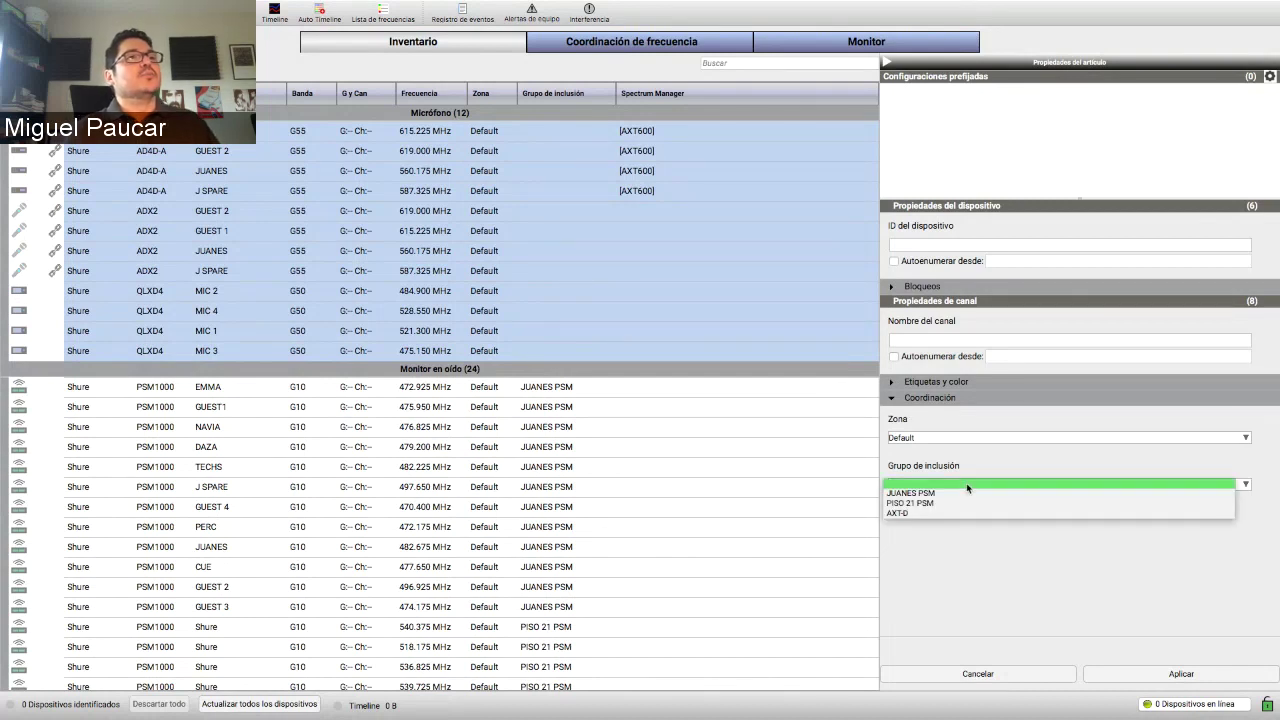
pyautogui.click(624, 460)
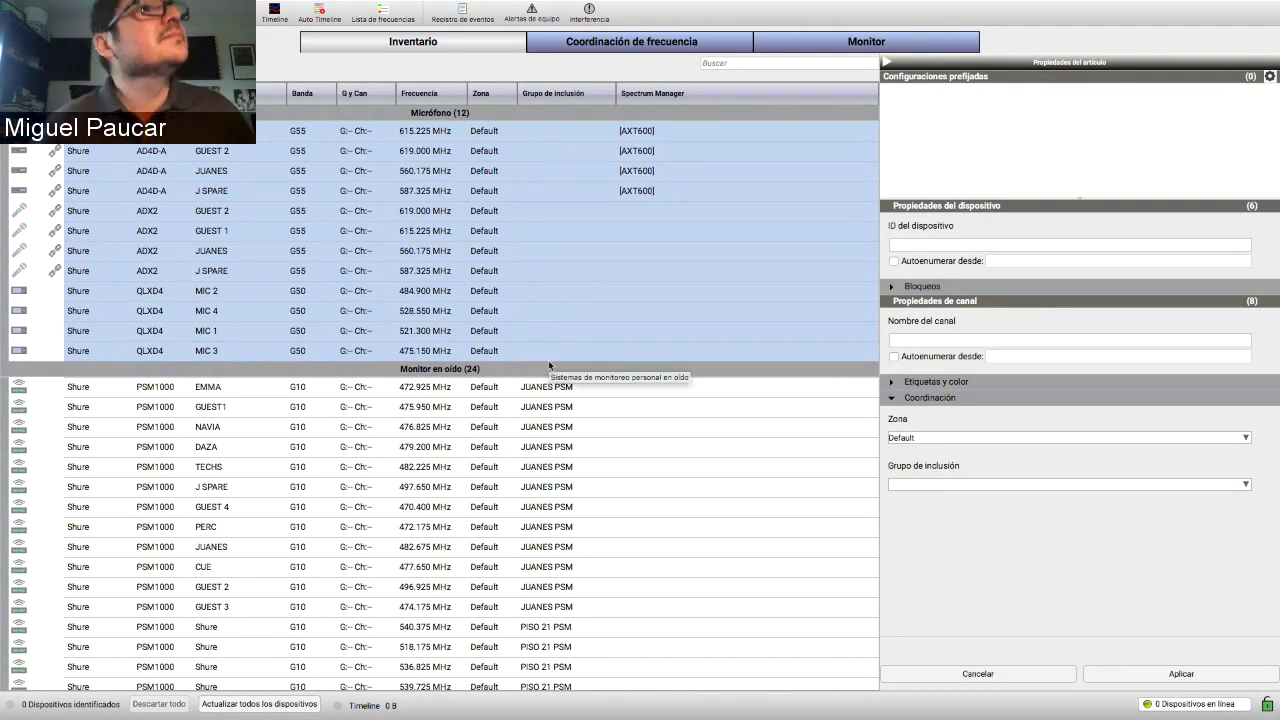
# - View the inventory properties of the AD4D-A channel GUEST 1
pyautogui.click(562, 231)
pyautogui.click(572, 137)
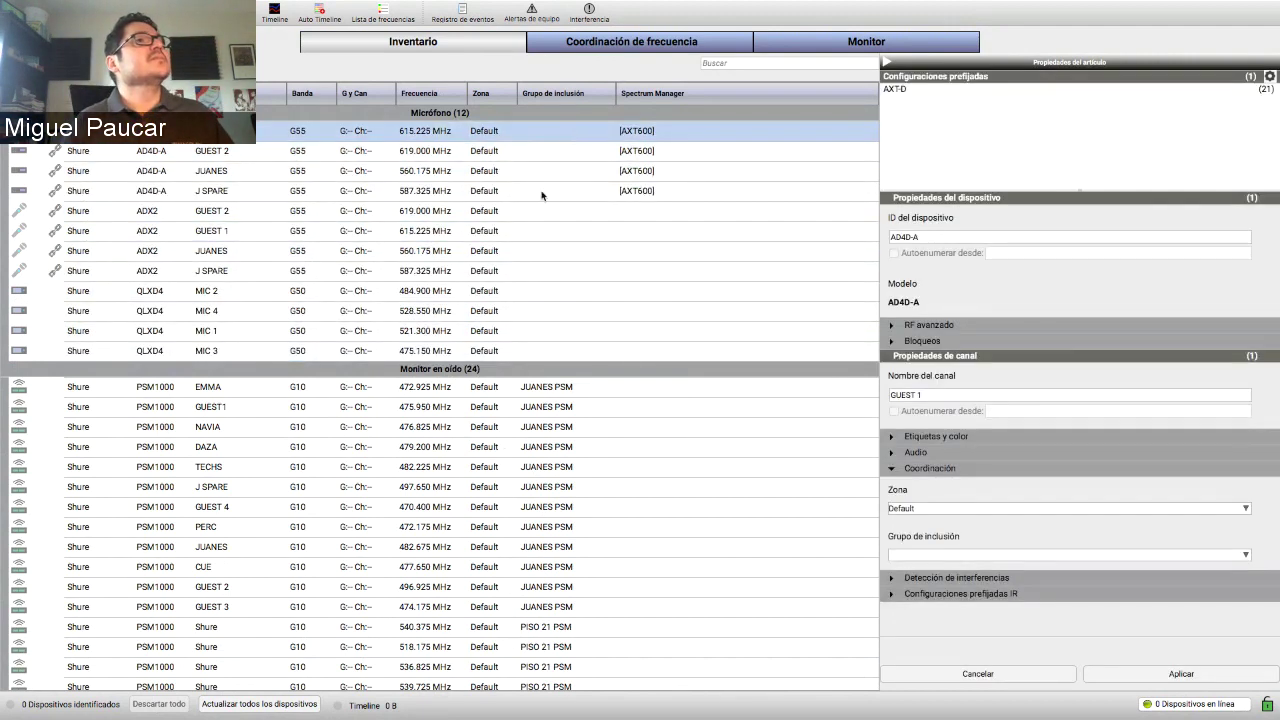
pyautogui.scroll(-2, 531, 271)
pyautogui.scroll(2, 531, 271)
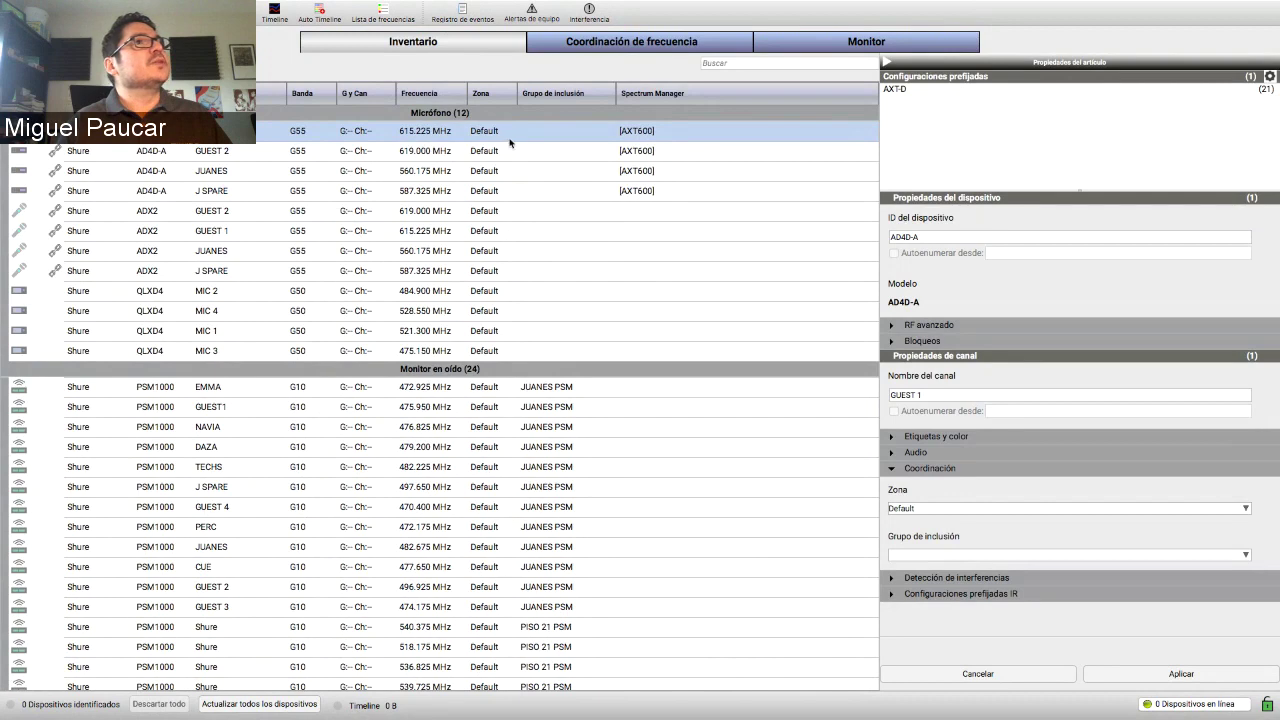
# - Return to frequency coordination, hide the Juanes 7-3-2020.sdb2 scan and widen the spectrum view to about 362–774 MHz
pyautogui.click(612, 45)
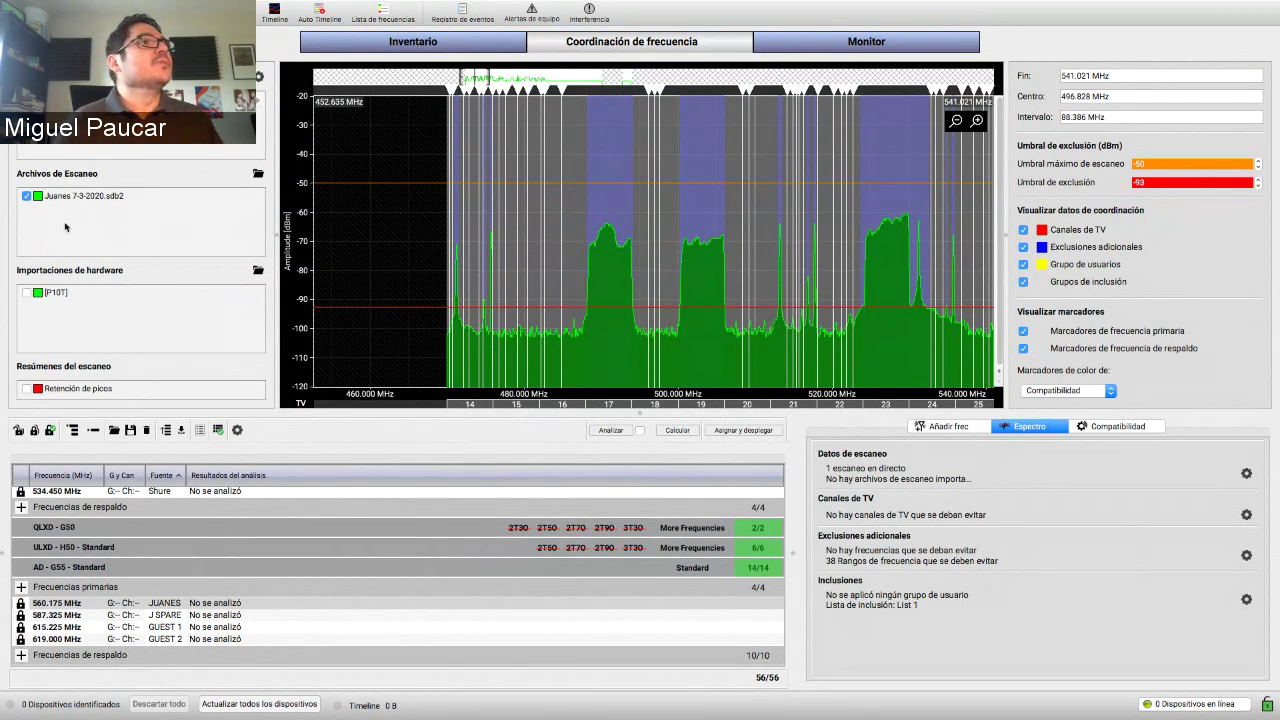
pyautogui.click(26, 197)
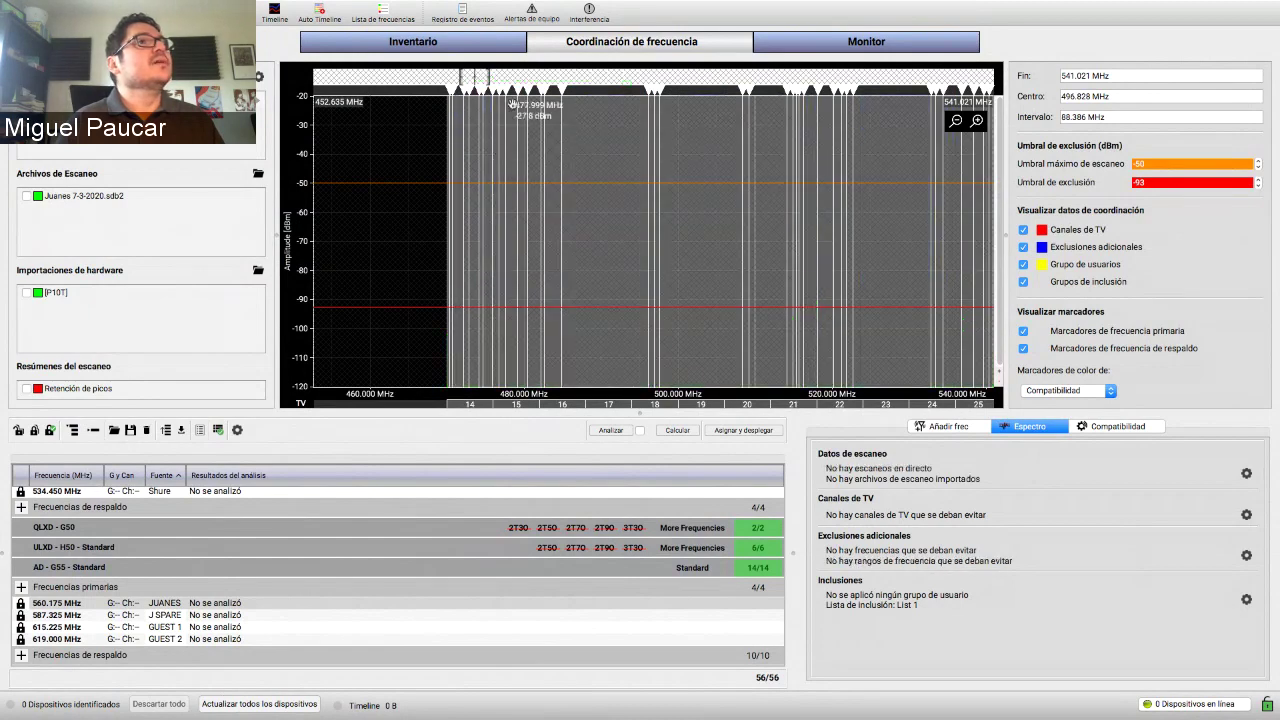
pyautogui.scroll(-5, 533, 78)
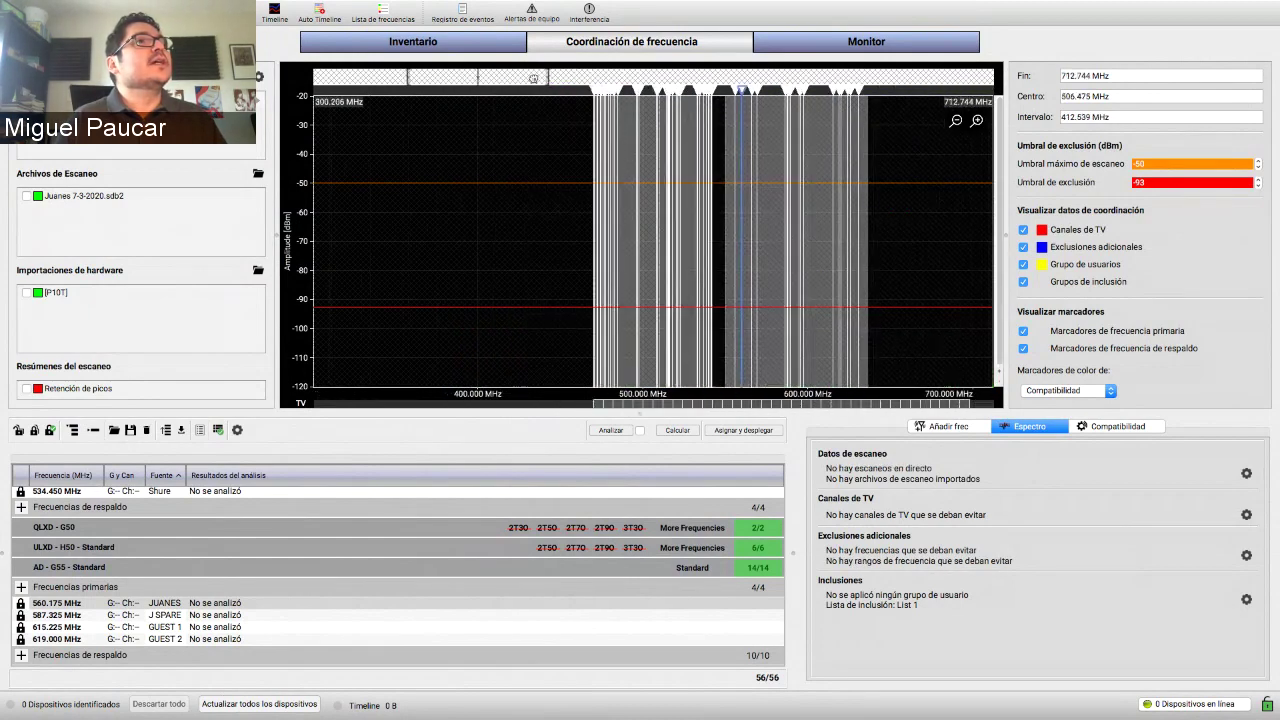
pyautogui.moveTo(533, 78); pyautogui.dragTo(551, 82)
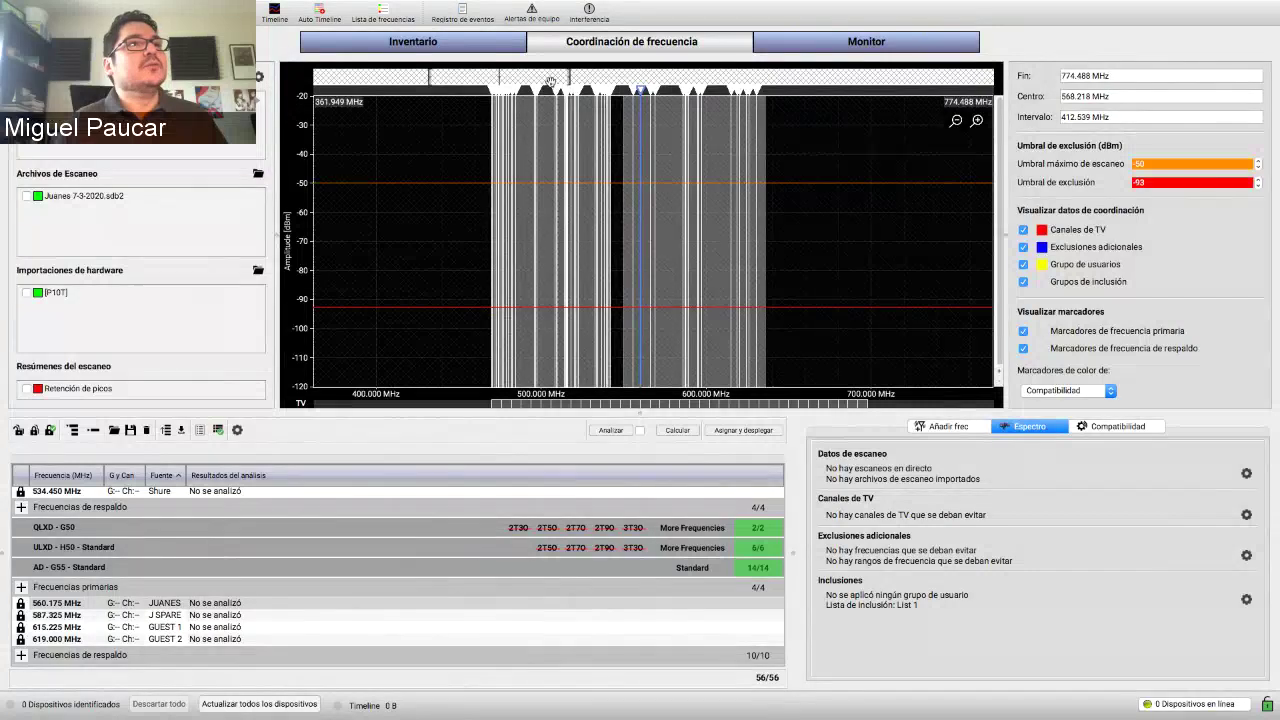
# - Show the Juanes 7-3-2020.sdb2 scan in the spectrum and lower the exclusion threshold to -98 dBm
pyautogui.click(27, 197)
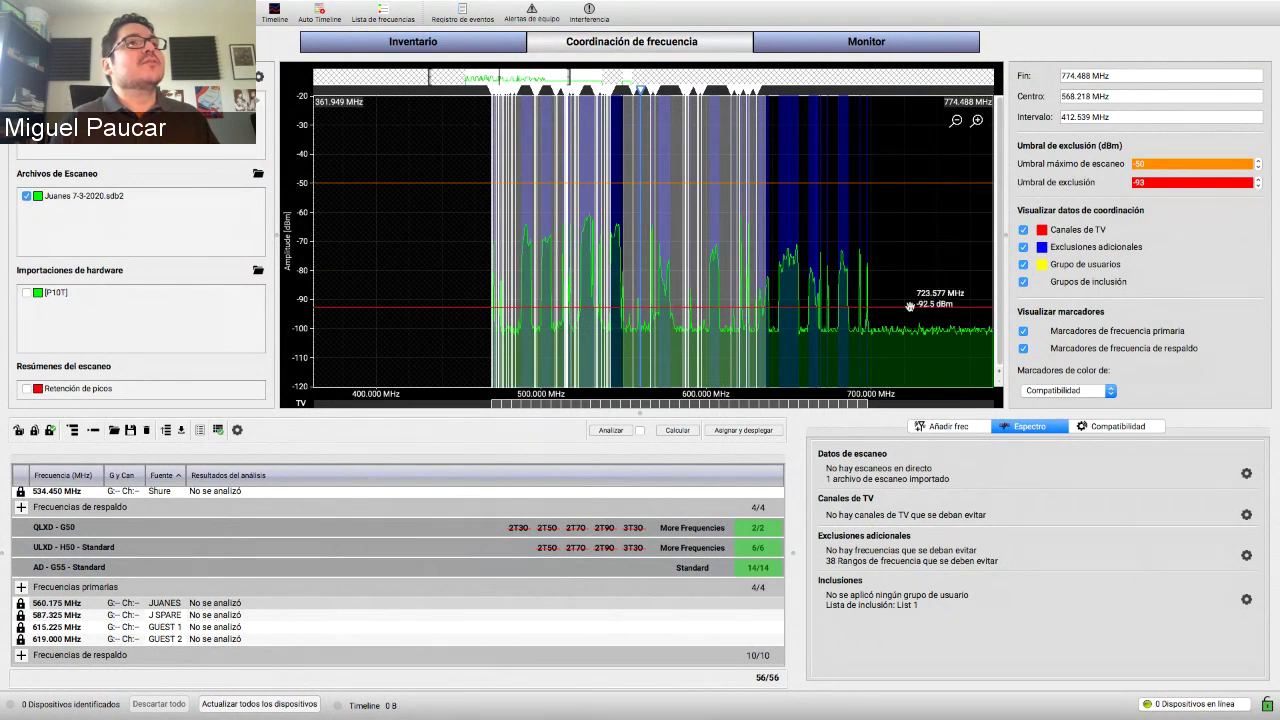
pyautogui.moveTo(909, 307); pyautogui.dragTo(906, 321)
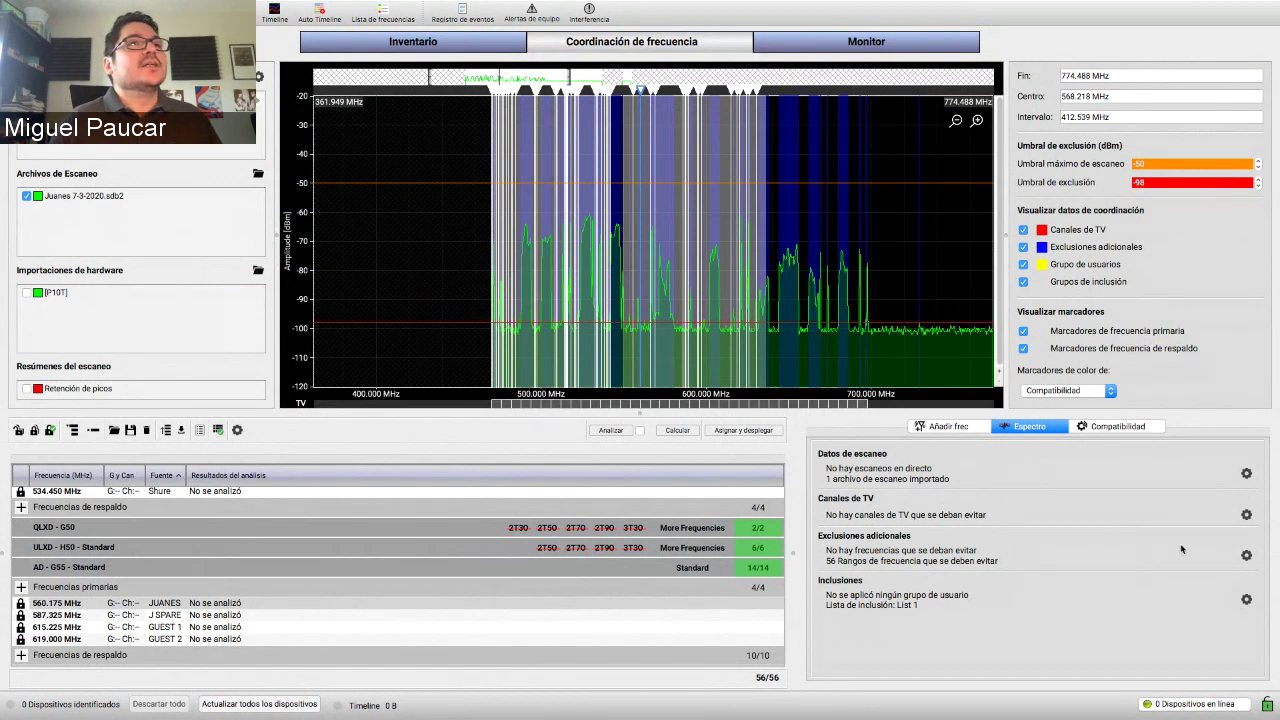
# - Review the detected frequency ranges listed in the additional exclusions and close the dialog without saving
pyautogui.click(1246, 555)
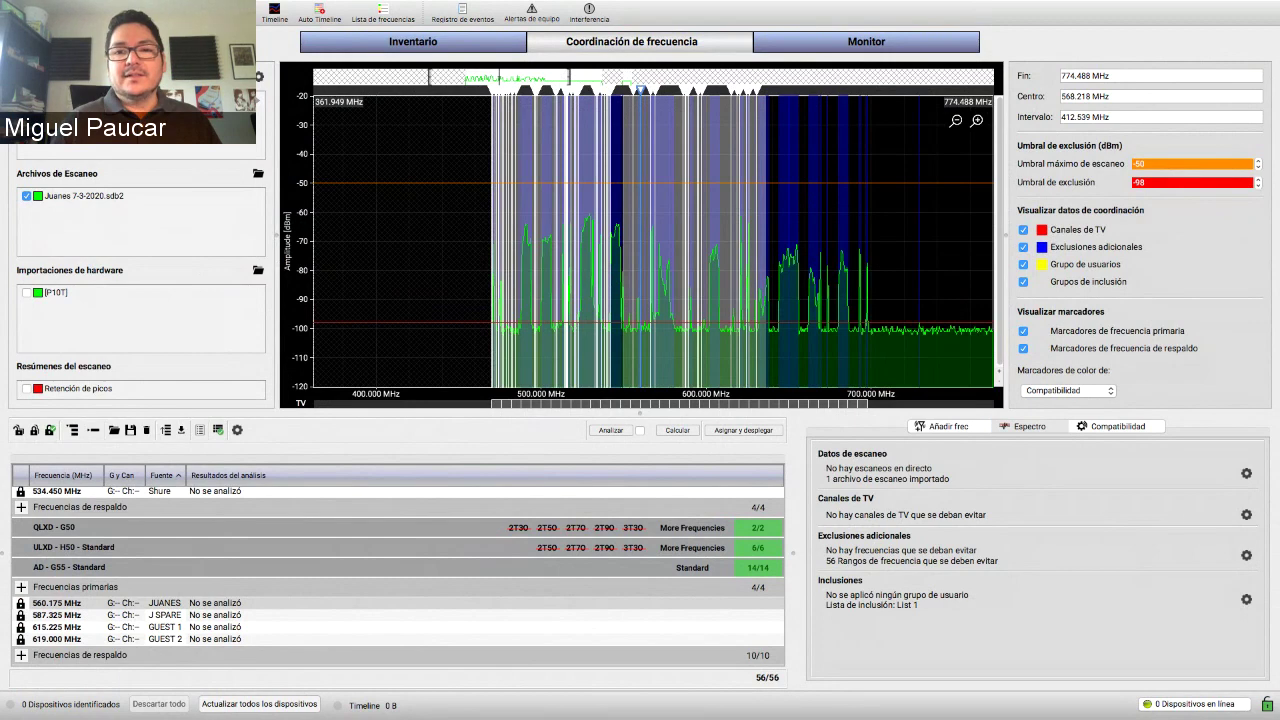
pyautogui.moveTo(1229, 100); pyautogui.dragTo(648, 172)
pyautogui.scroll(-2, 632, 472)
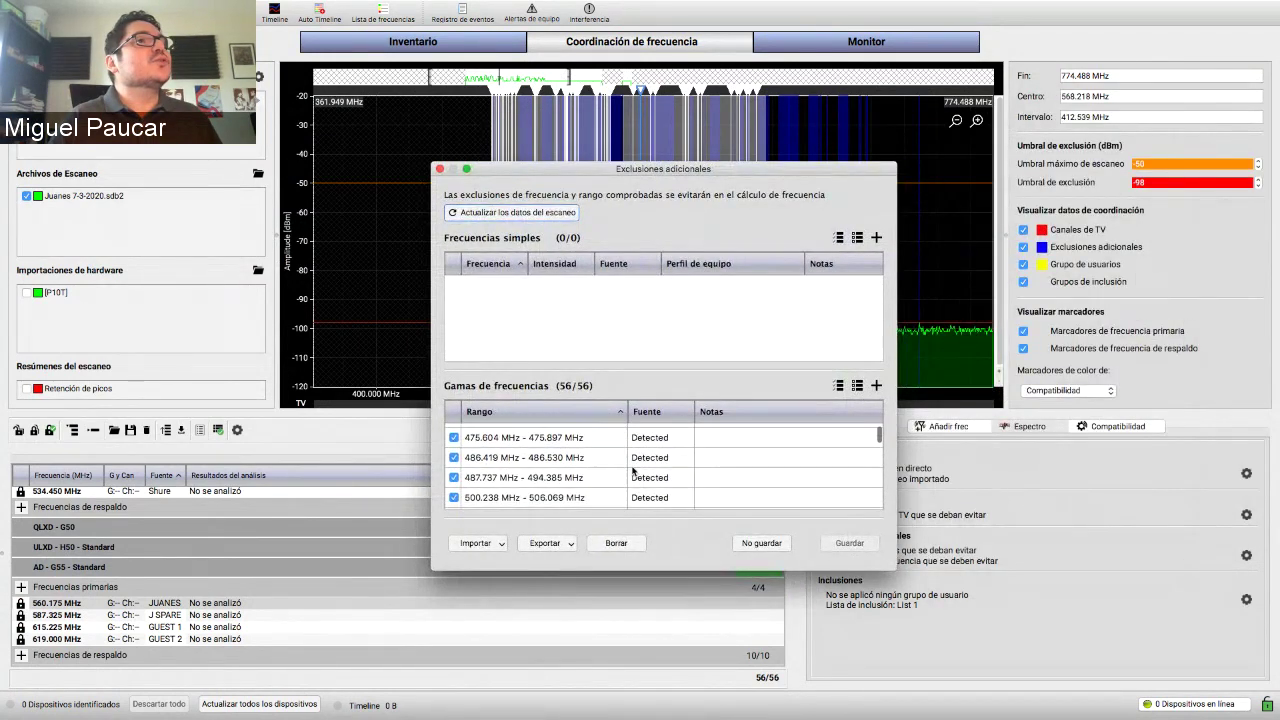
pyautogui.scroll(-8, 632, 472)
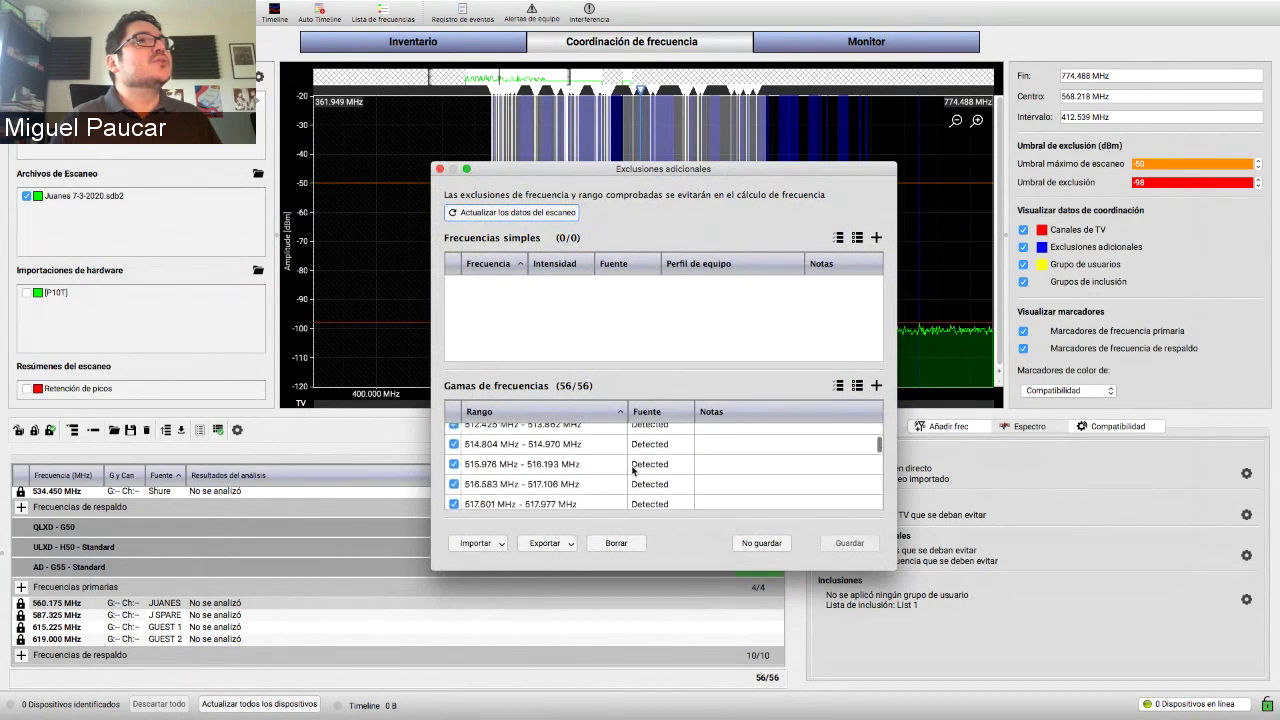
pyautogui.scroll(-2, 632, 470)
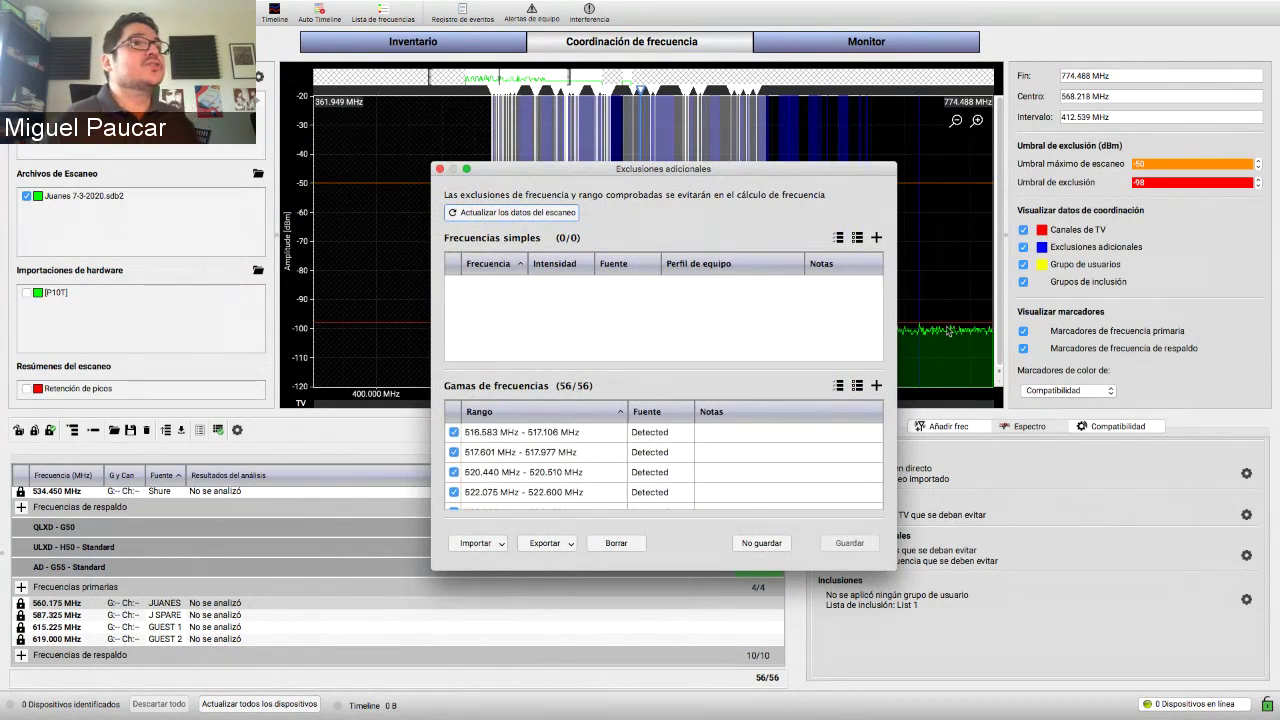
pyautogui.scroll(-2, 580, 469)
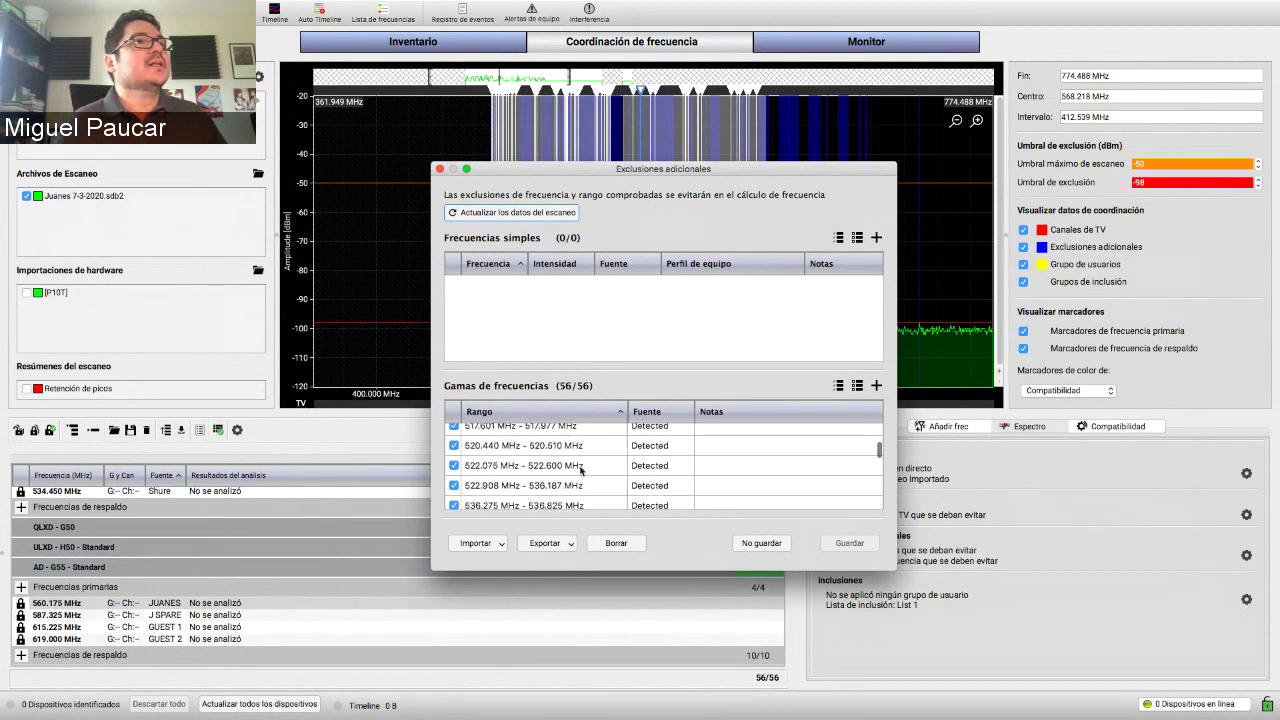
pyautogui.scroll(-4, 580, 469)
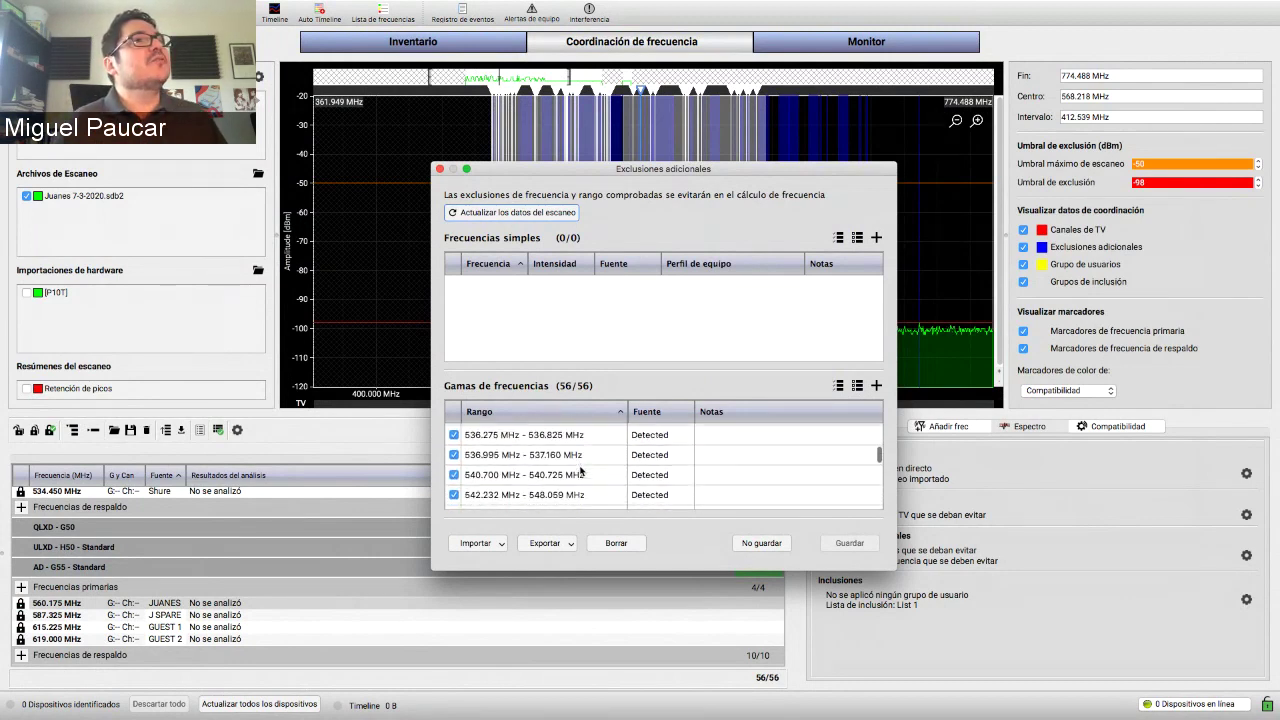
pyautogui.scroll(-5, 580, 471)
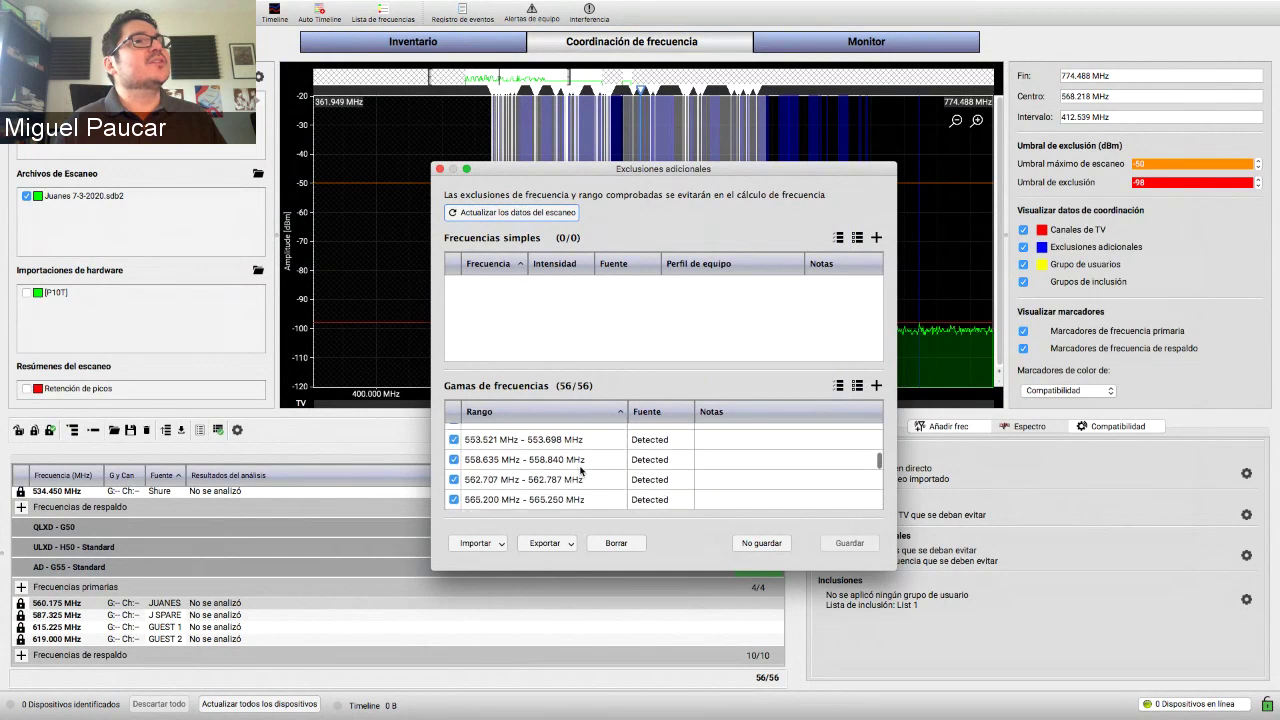
pyautogui.scroll(-1, 580, 470)
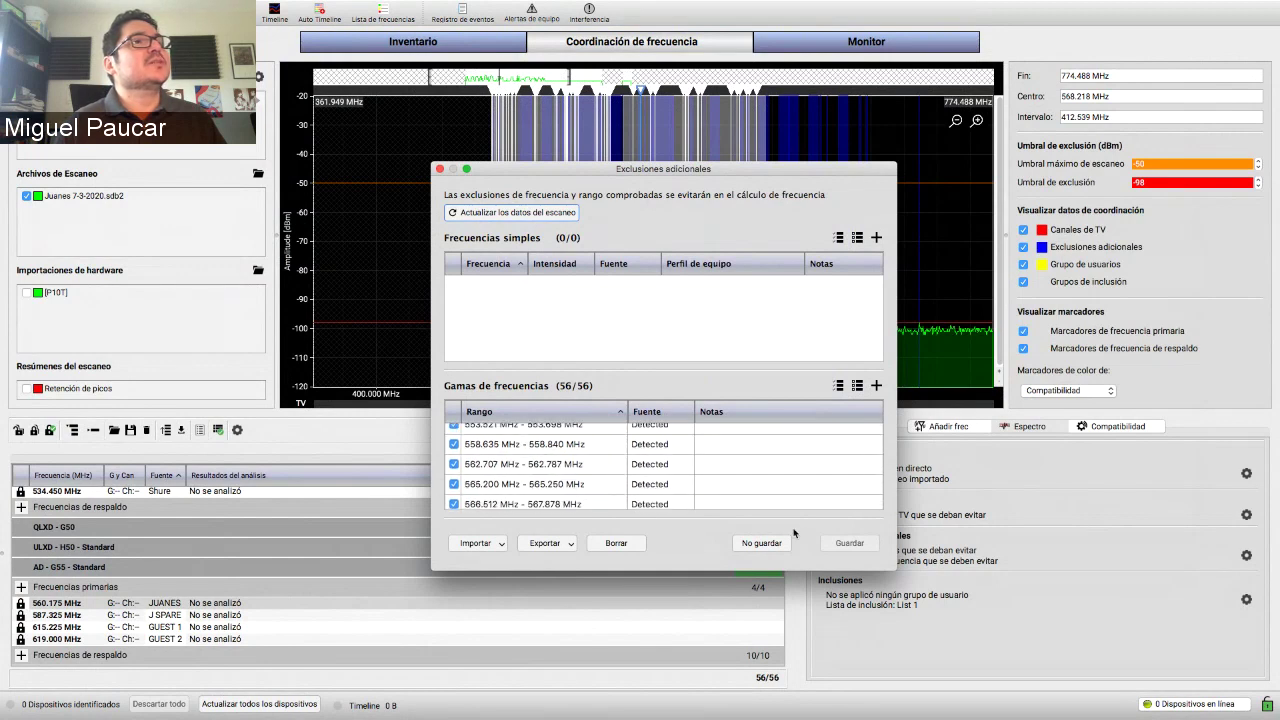
pyautogui.click(762, 543)
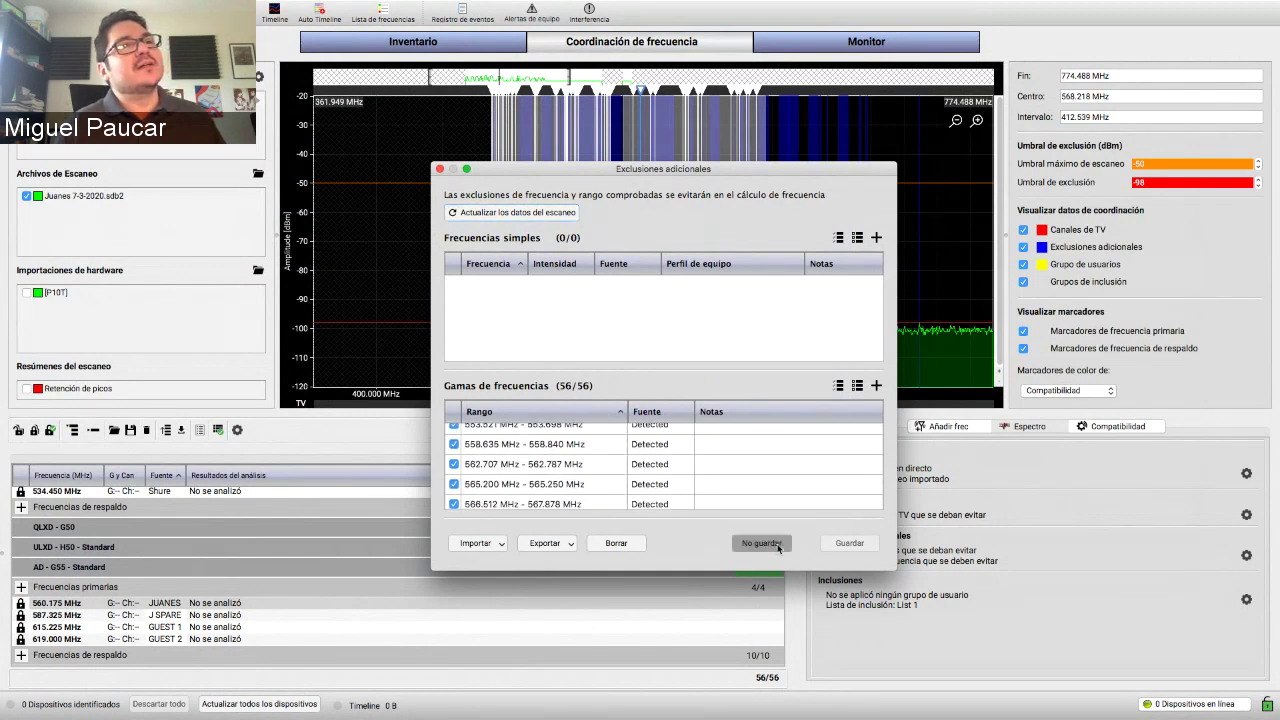
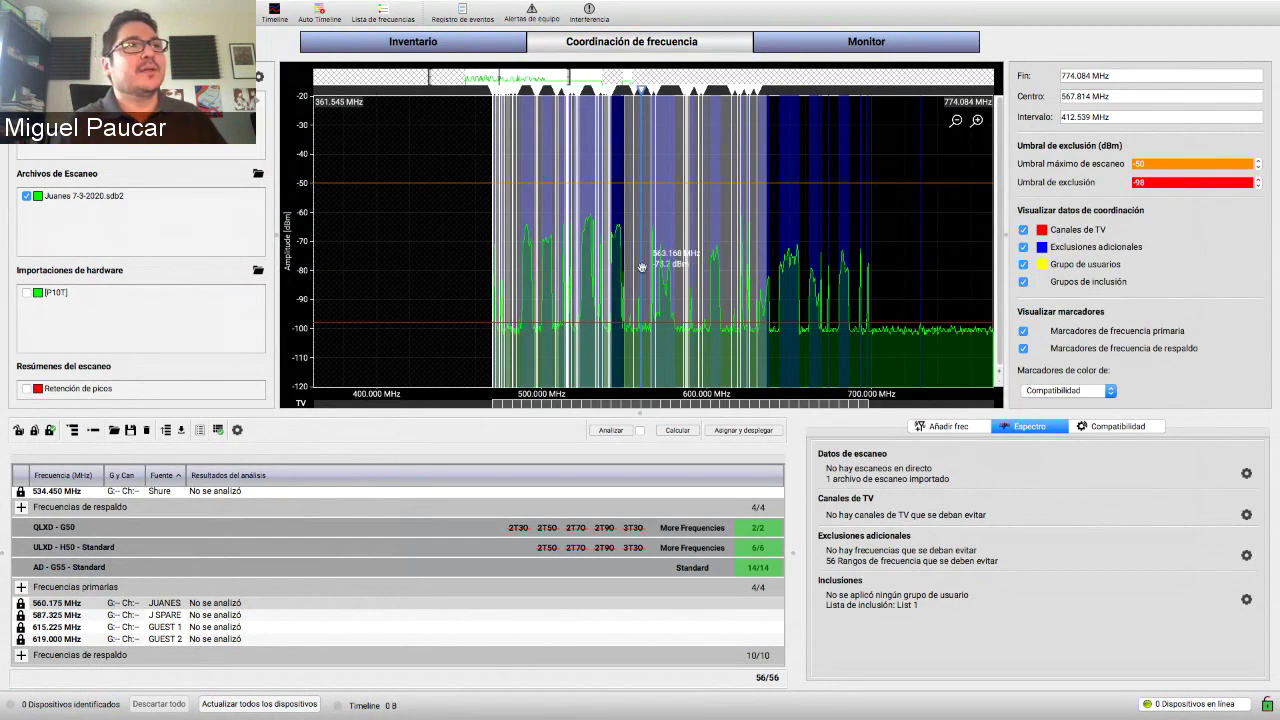
# - Hide the Juanes 7-3-2020.sdb2 scan, open the TV channel settings and look through the available countries, keeping Estados Unidos
pyautogui.click(27, 197)
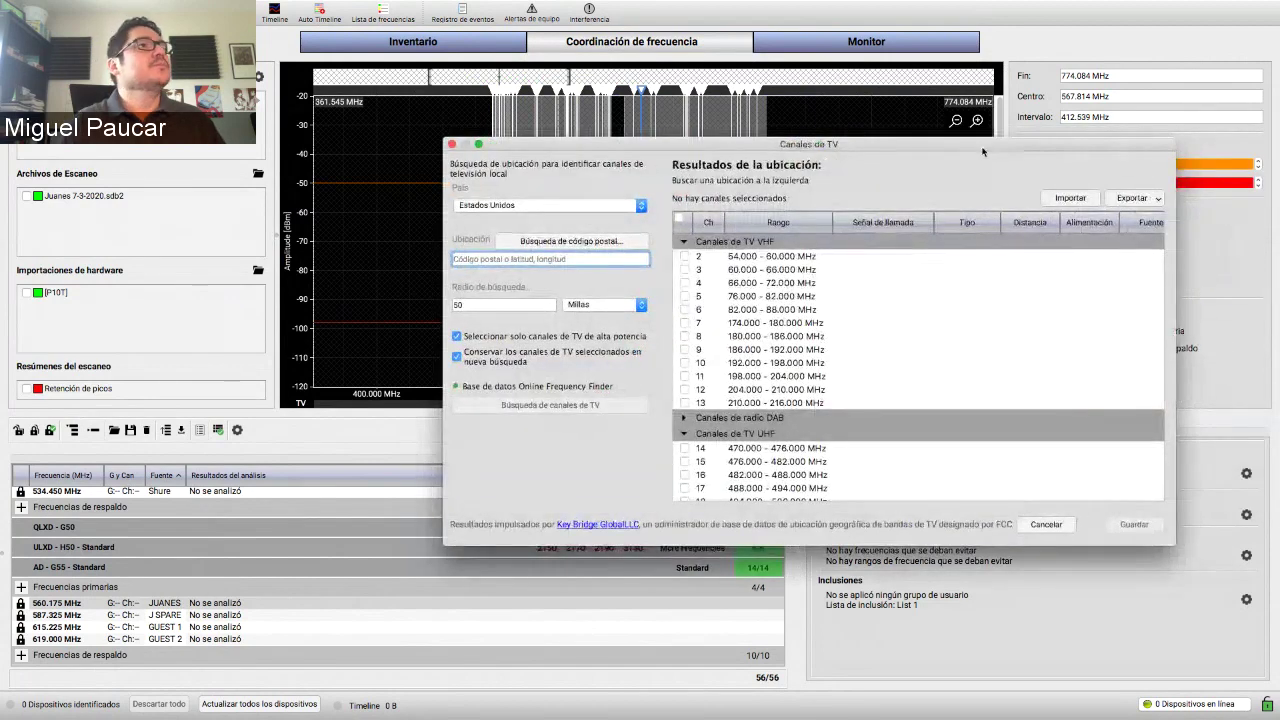
pyautogui.moveTo(983, 152); pyautogui.dragTo(700, 167)
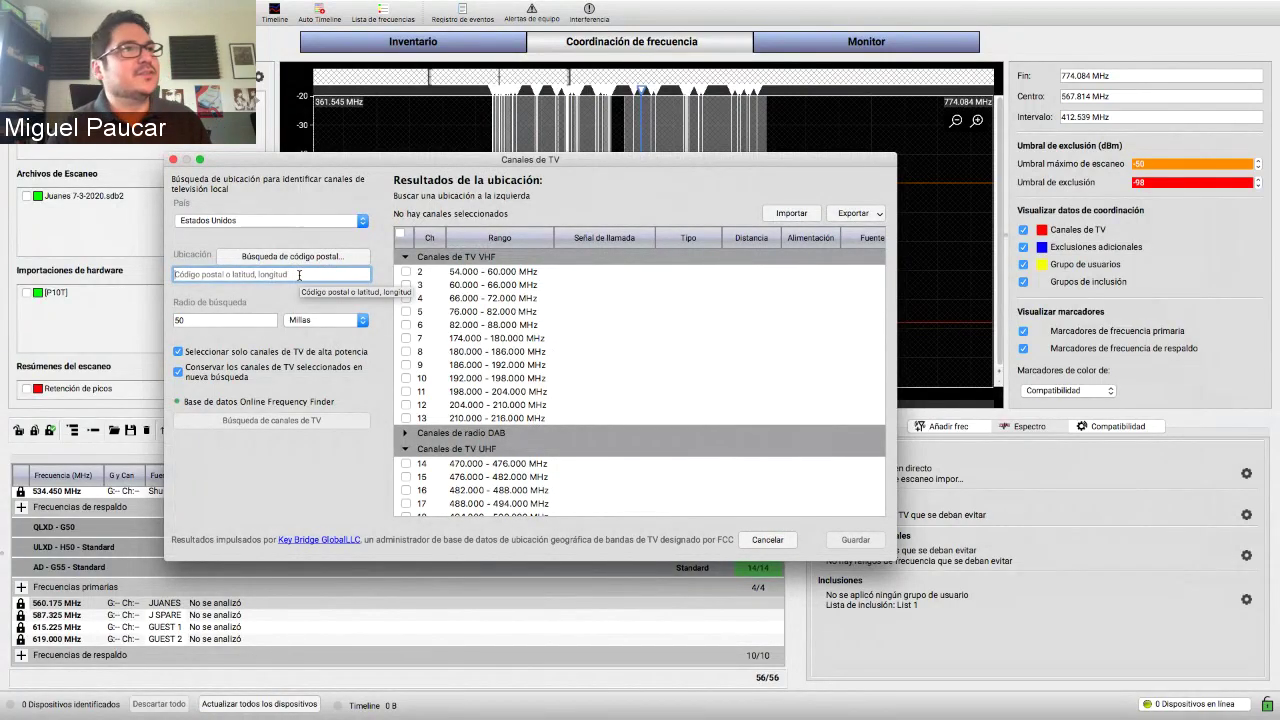
pyautogui.click(290, 220)
pyautogui.scroll(-3, 293, 247)
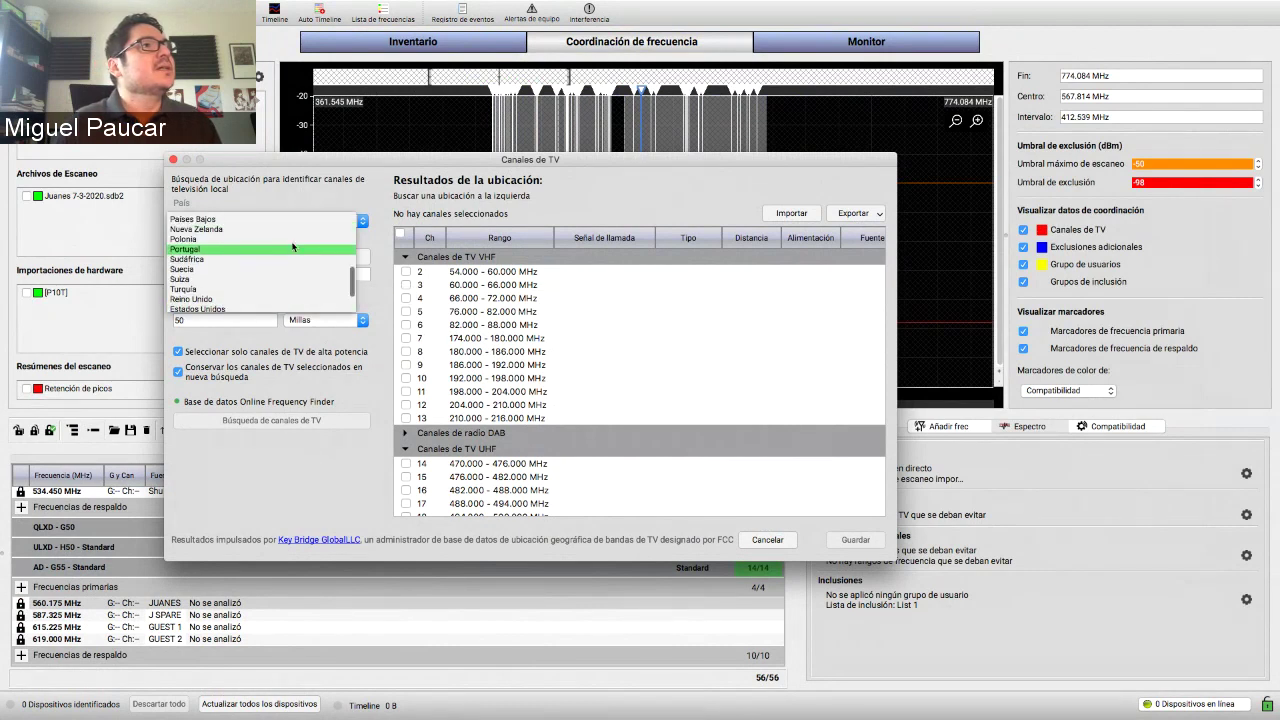
pyautogui.scroll(6, 293, 247)
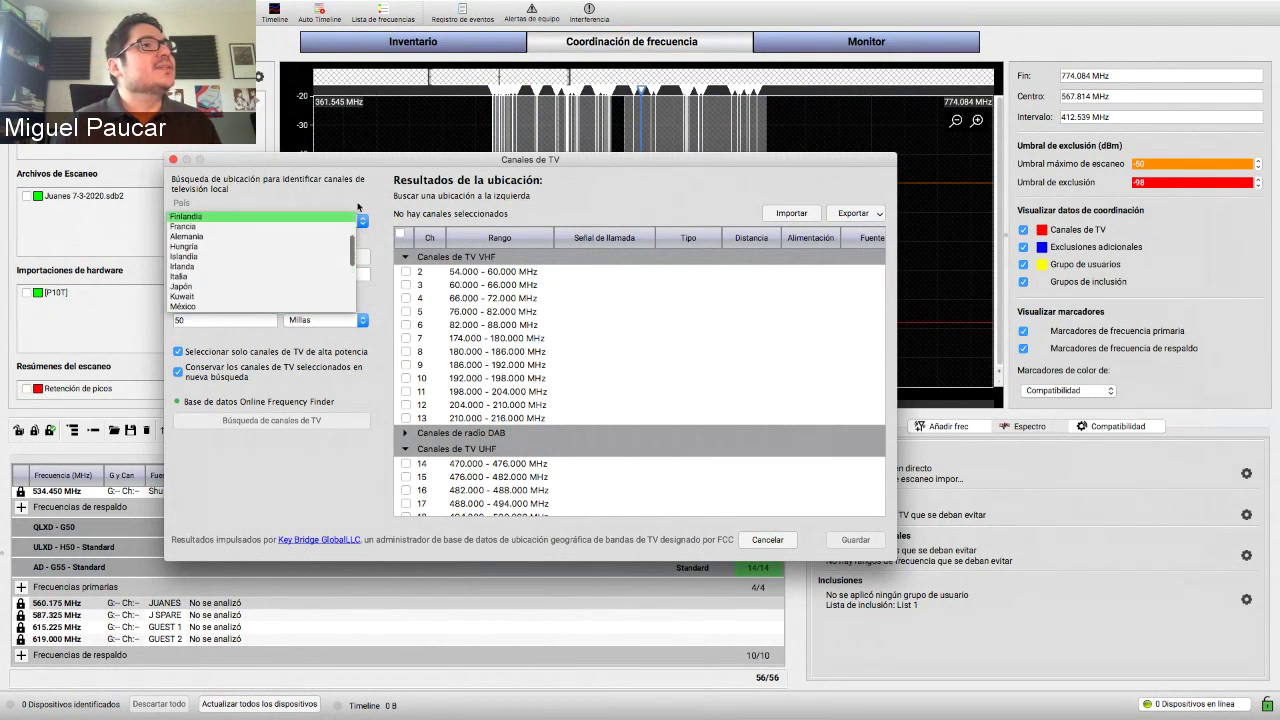
pyautogui.click(361, 210)
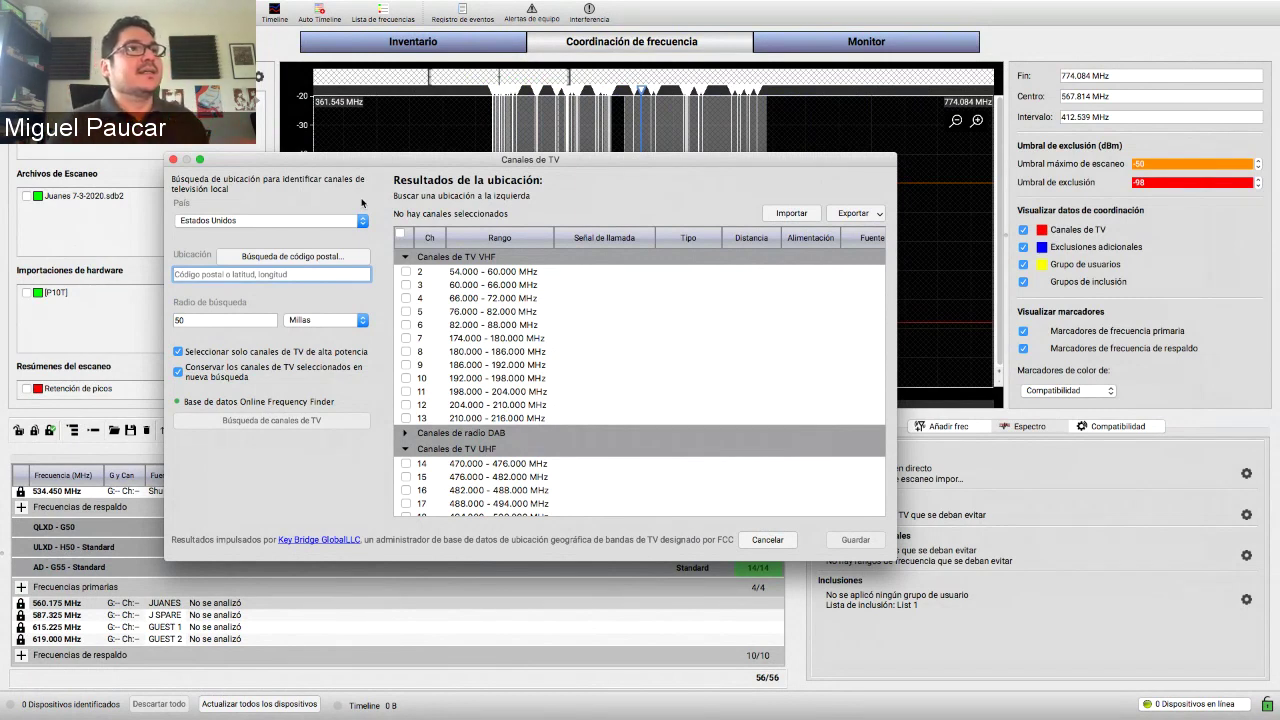
# - Mark UHF TV channels 17, 21 and 24 as channels to avoid
pyautogui.scroll(-5, 610, 356)
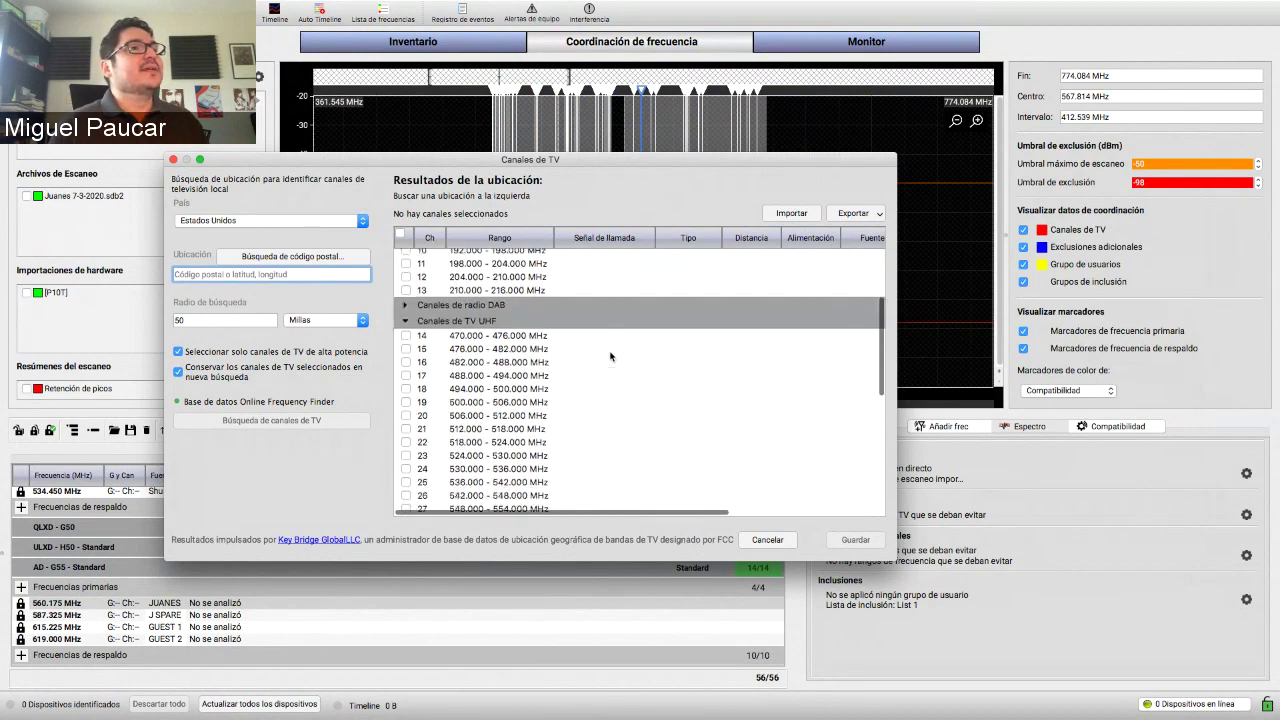
pyautogui.scroll(-2, 610, 356)
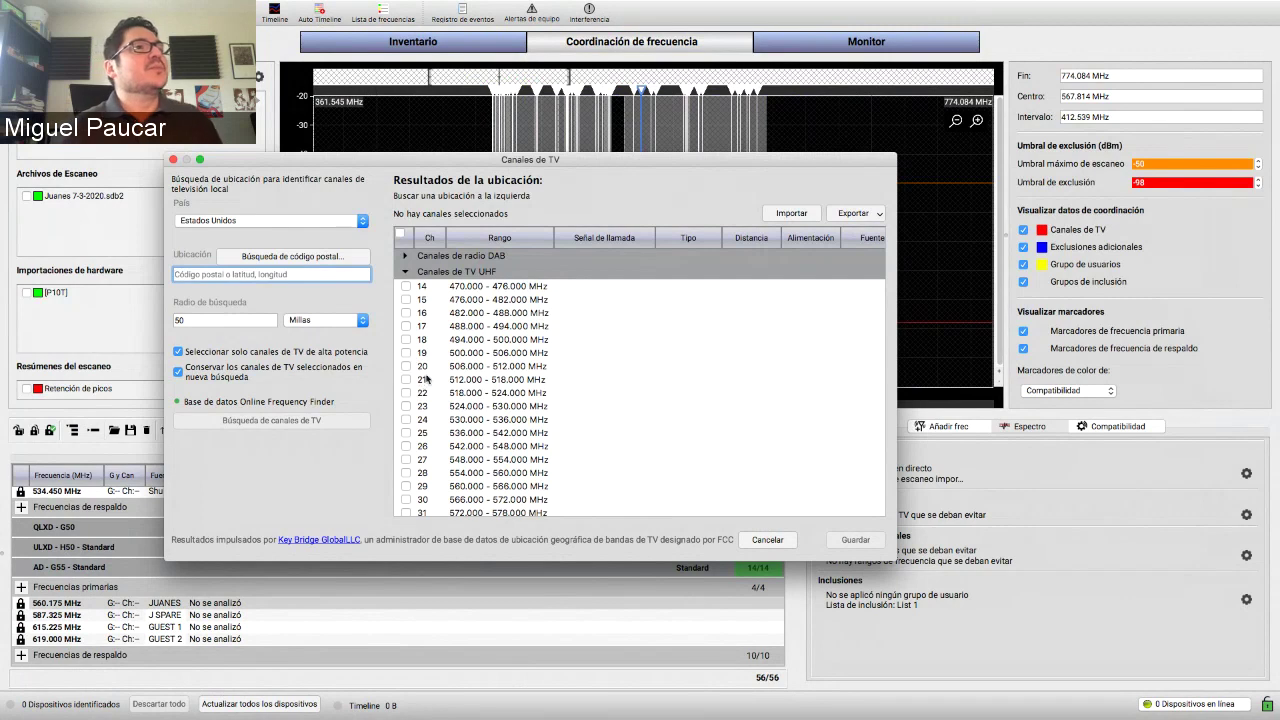
pyautogui.click(405, 327)
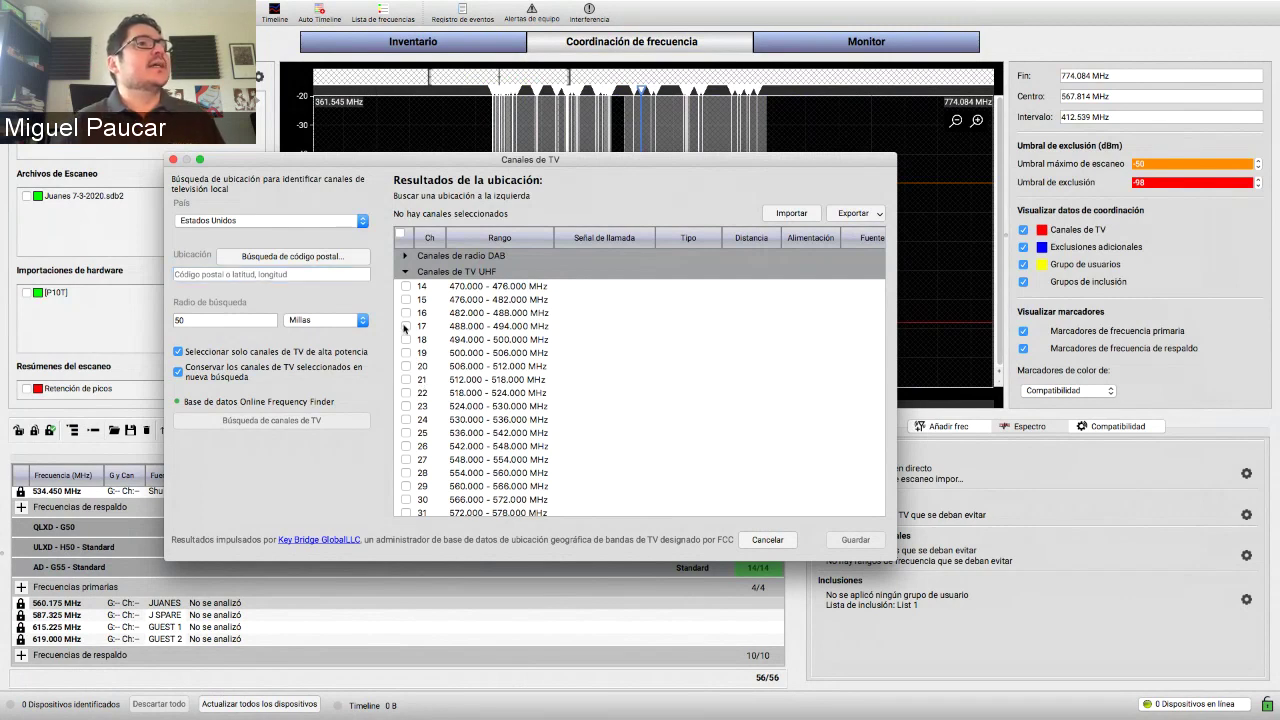
pyautogui.click(405, 399)
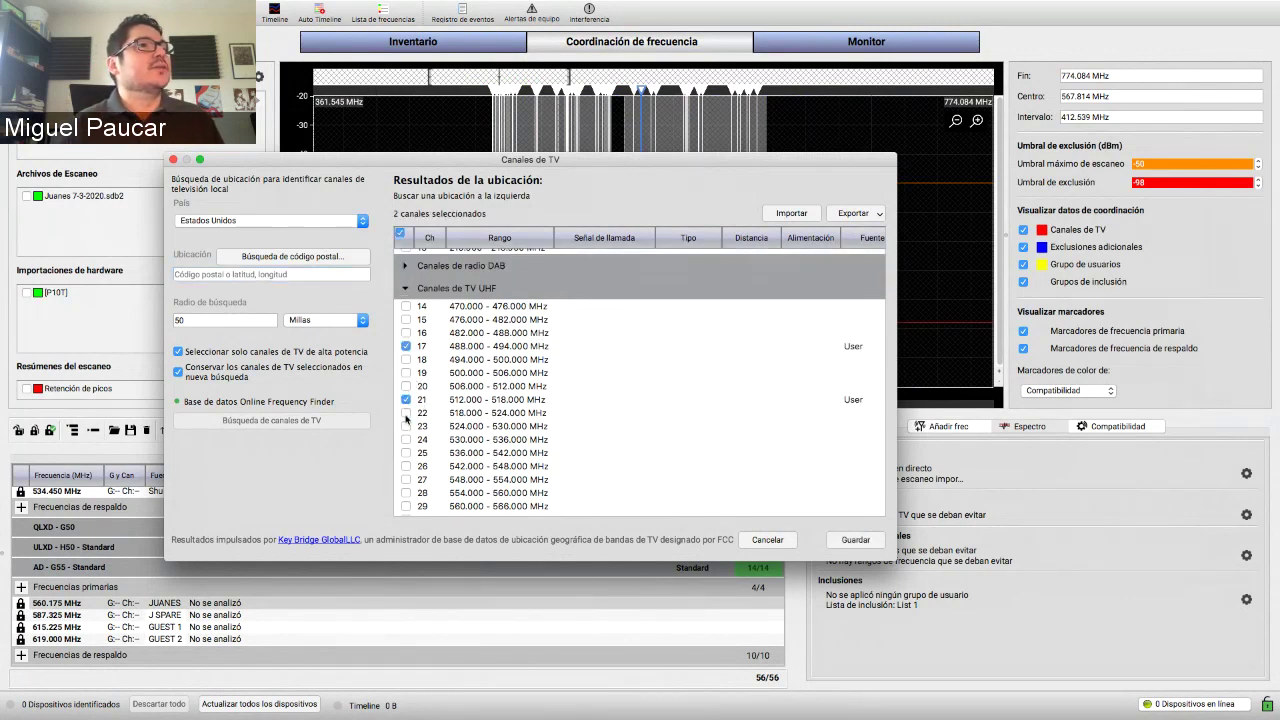
pyautogui.click(405, 439)
pyautogui.scroll(-2, 405, 455)
pyautogui.scroll(-1, 405, 455)
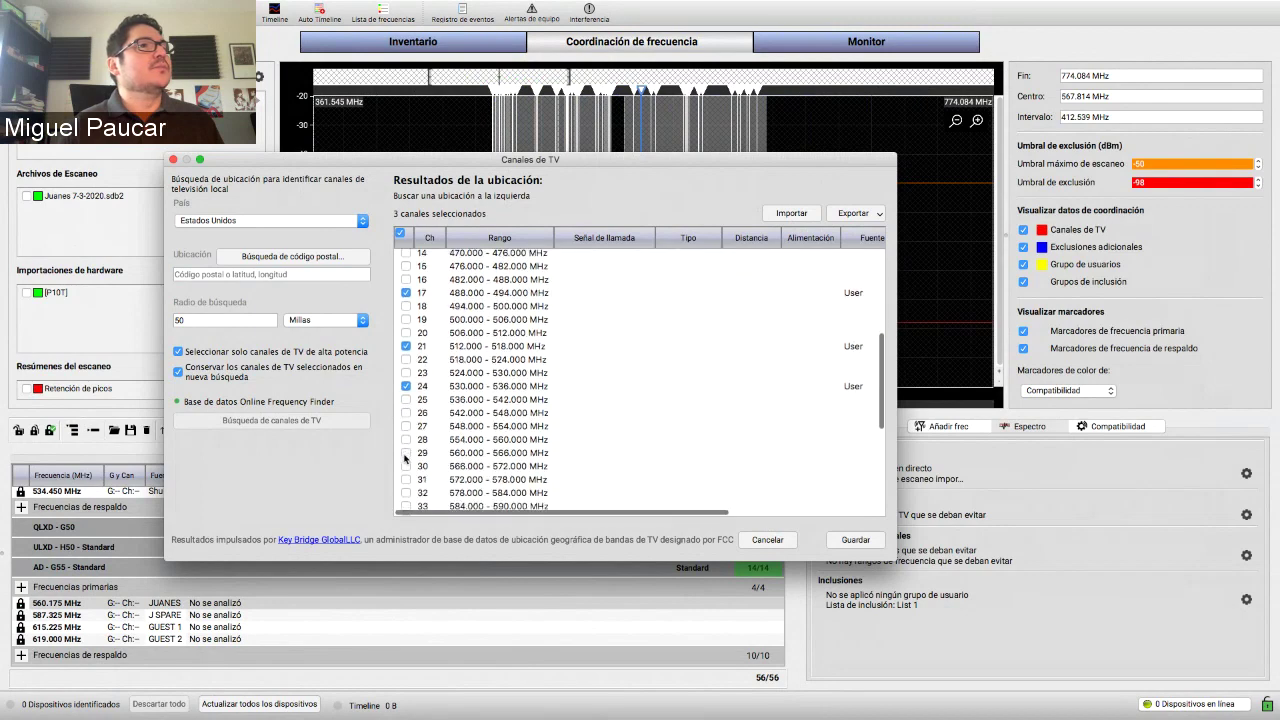
# - Mark UHF TV channels 29, 33, 37 and 40 as well and save the TV channel selection
pyautogui.click(405, 453)
pyautogui.scroll(-2, 406, 452)
pyautogui.click(406, 449)
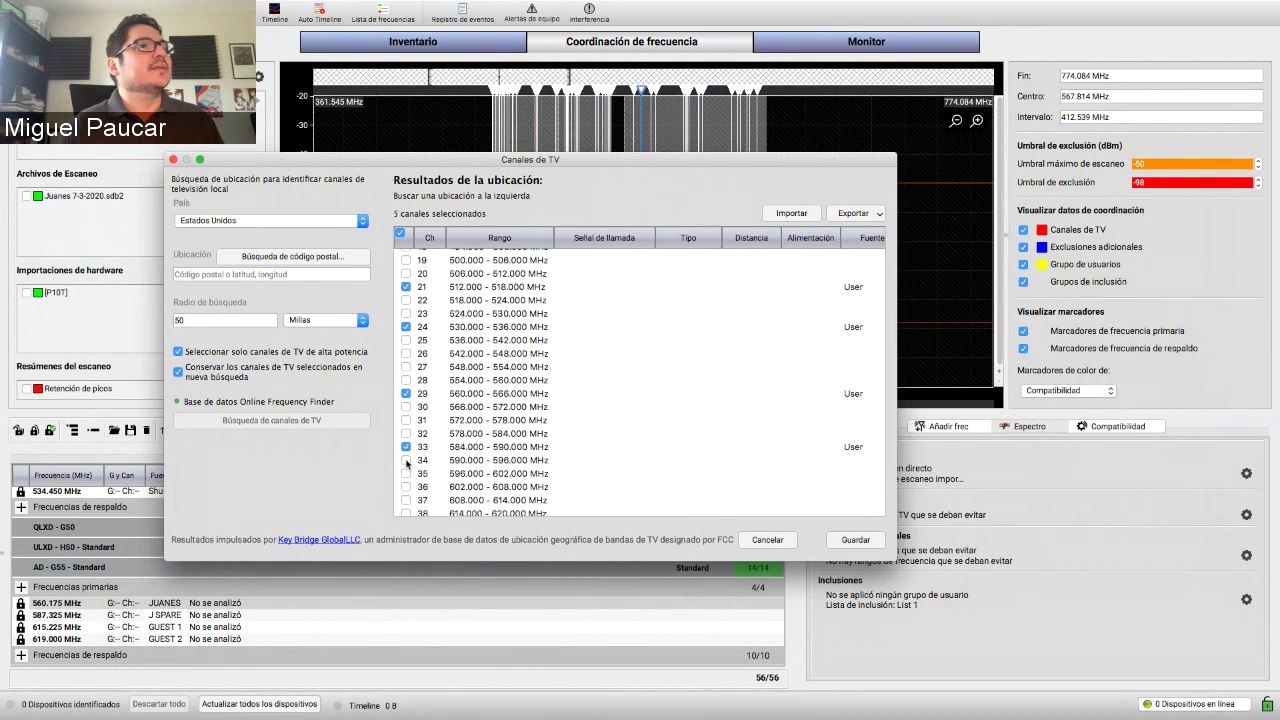
pyautogui.scroll(-2, 406, 455)
pyautogui.click(406, 463)
pyautogui.scroll(-3, 406, 460)
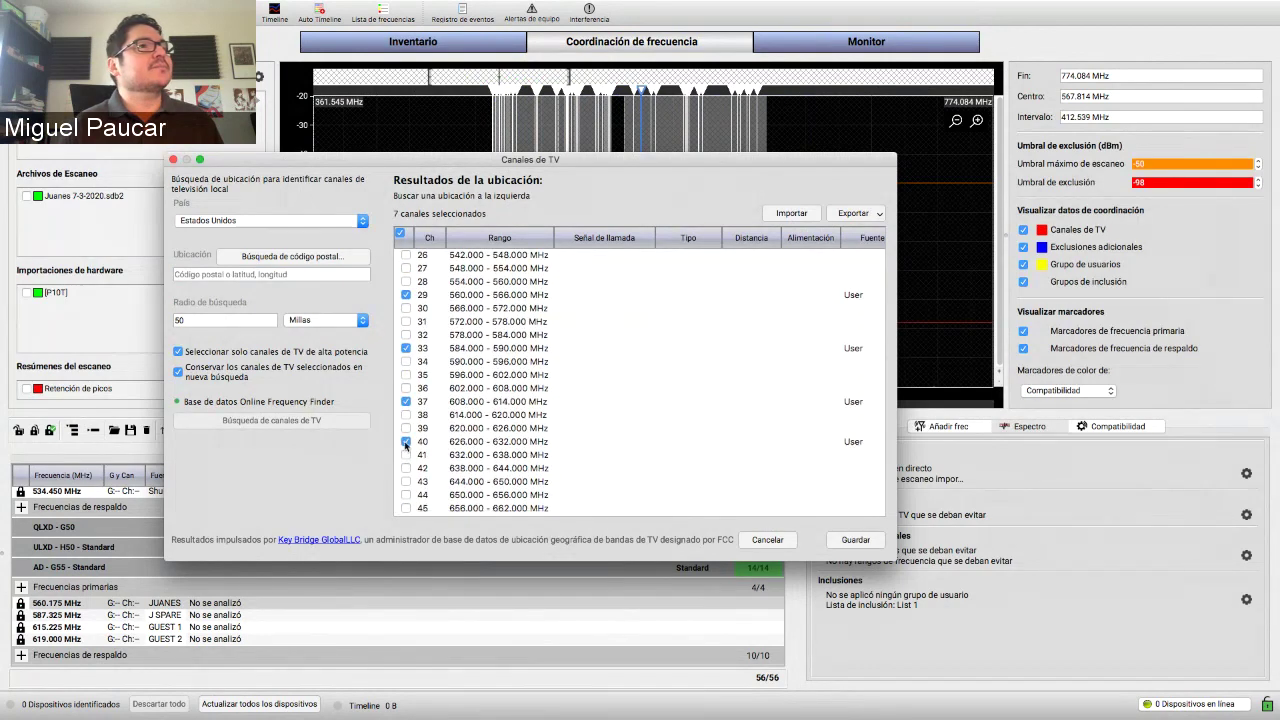
pyautogui.click(406, 441)
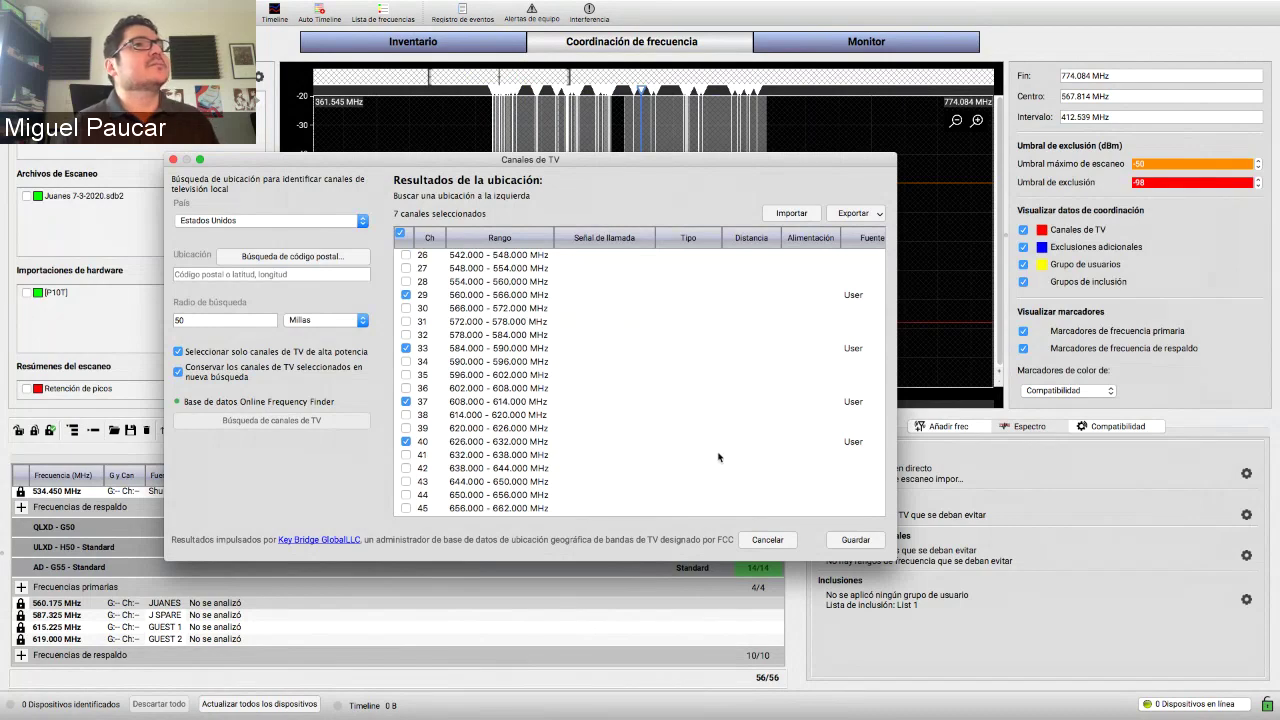
pyautogui.click(842, 540)
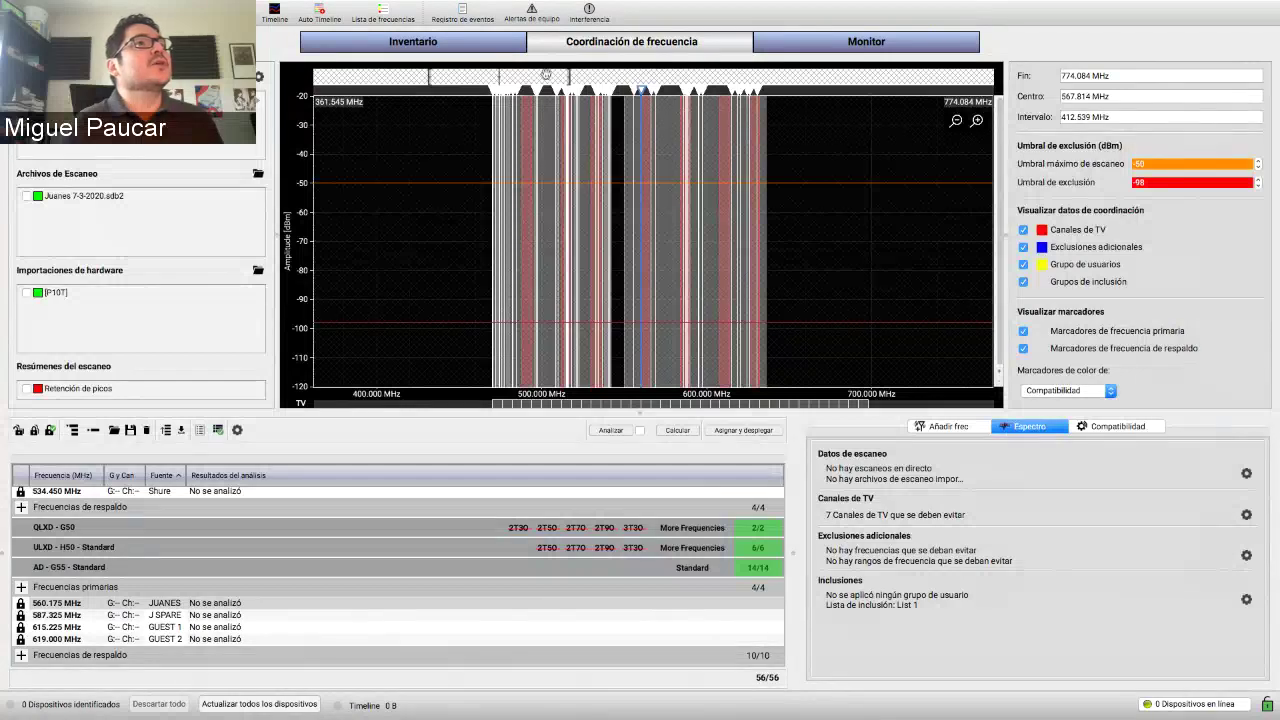
# - Unlock all frequencies in the coordination list and calculate a new compatible set around the avoided TV channels
pyautogui.scroll(3, 532, 76)
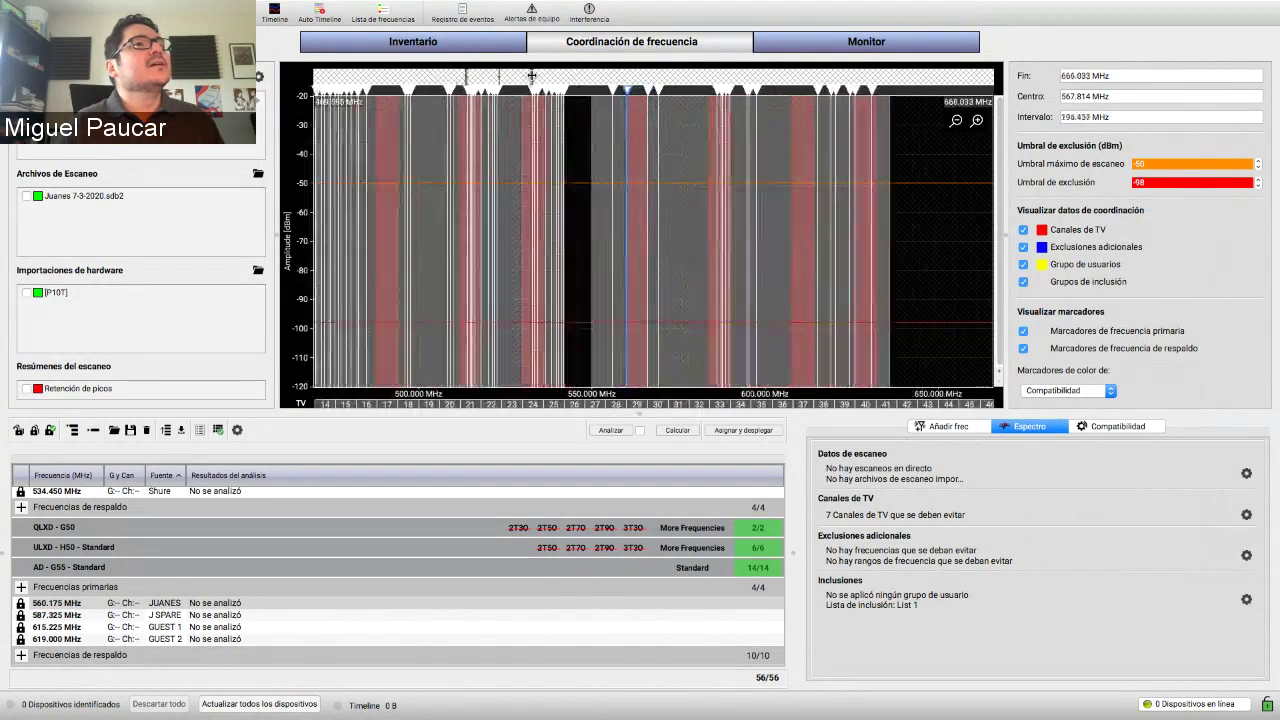
pyautogui.moveTo(532, 76); pyautogui.dragTo(503, 78)
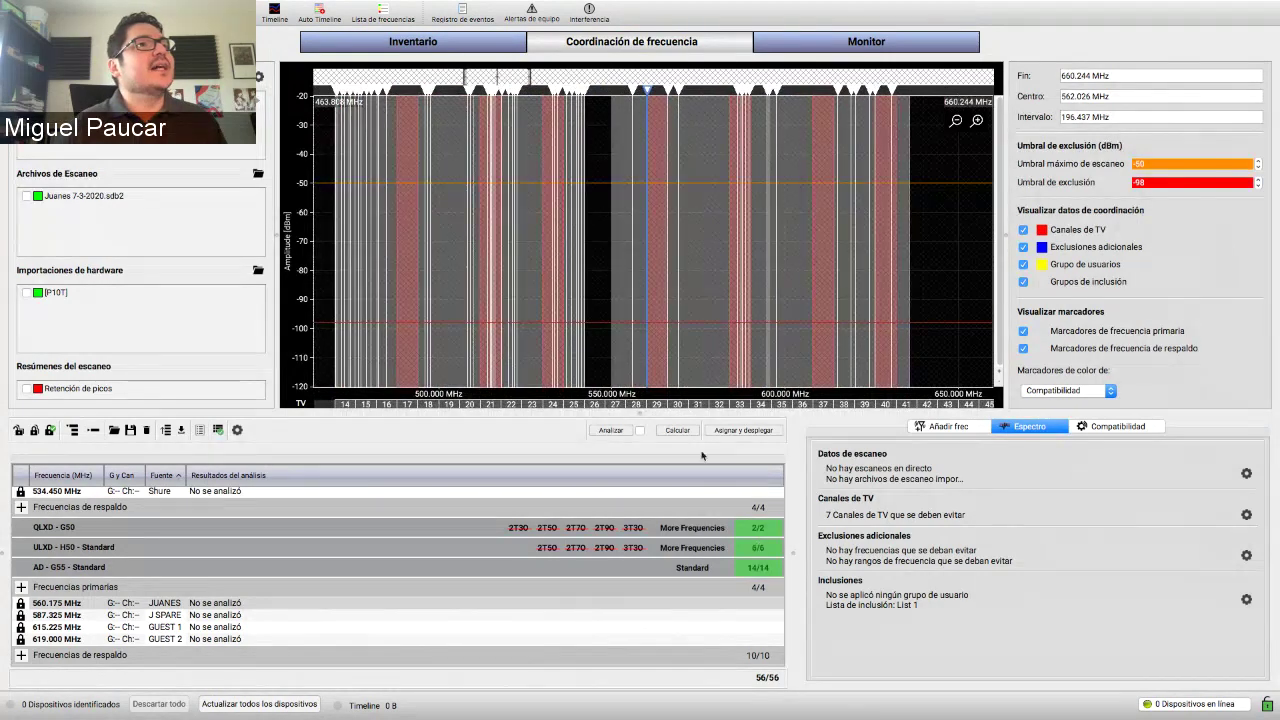
pyautogui.click(18, 430)
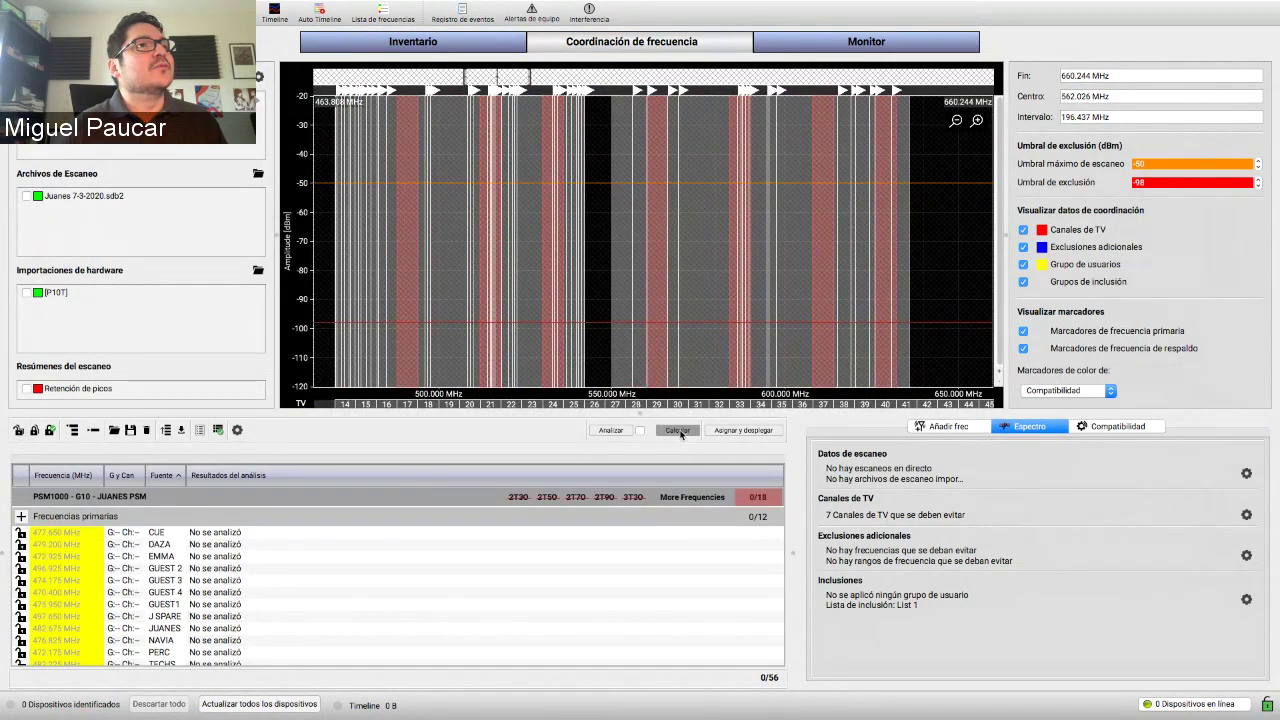
pyautogui.click(678, 430)
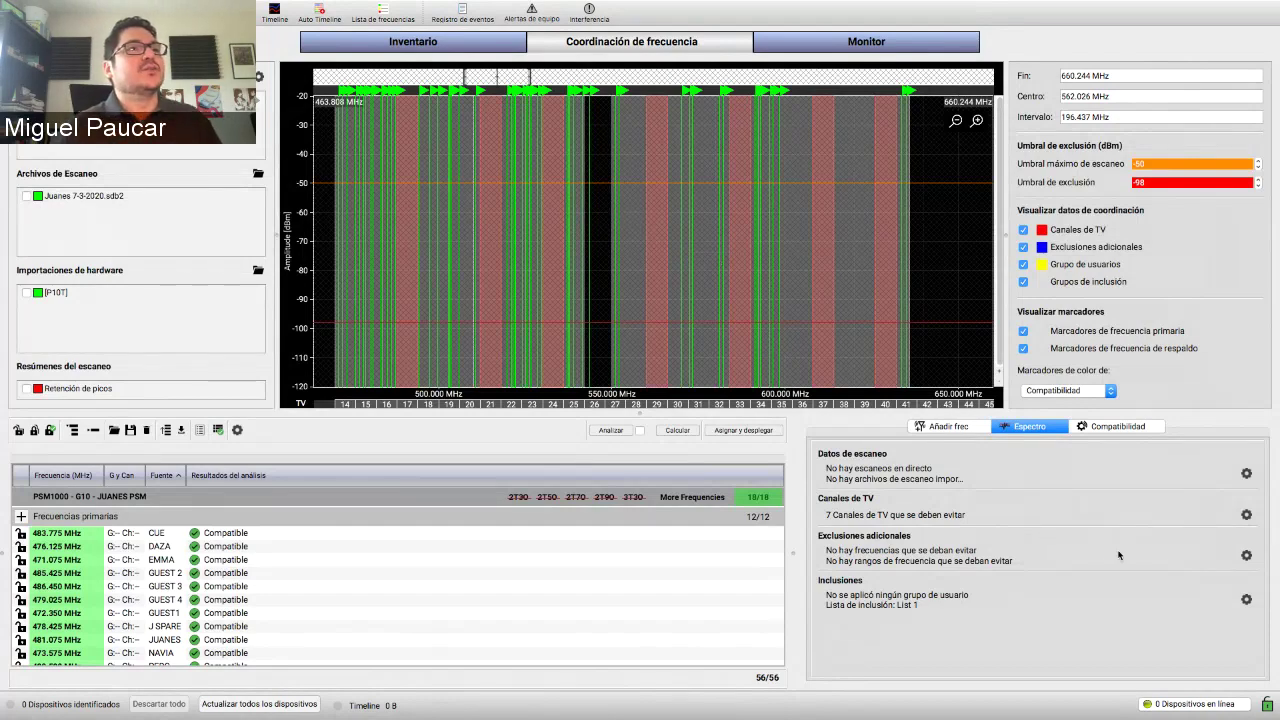
# - Add 550 MHz and 542 MHz as single-frequency additional exclusions, save them and recalculate the frequencies
pyautogui.click(1247, 556)
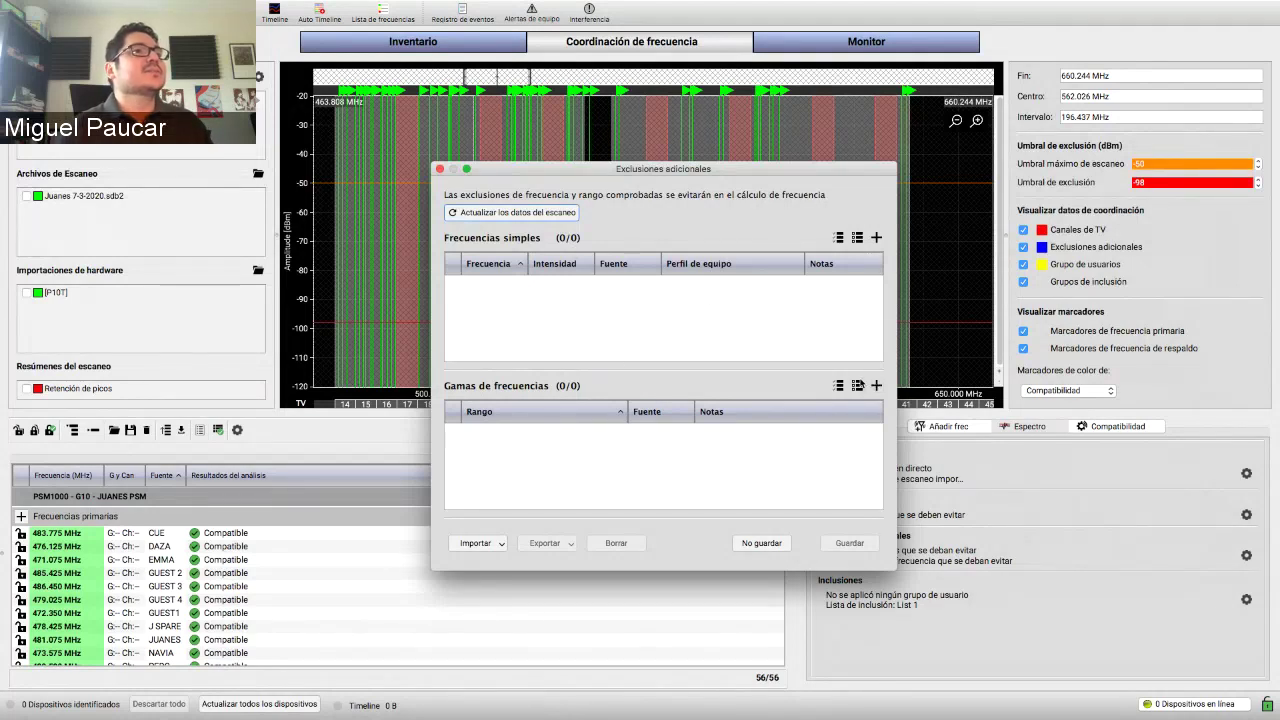
pyautogui.click(876, 238)
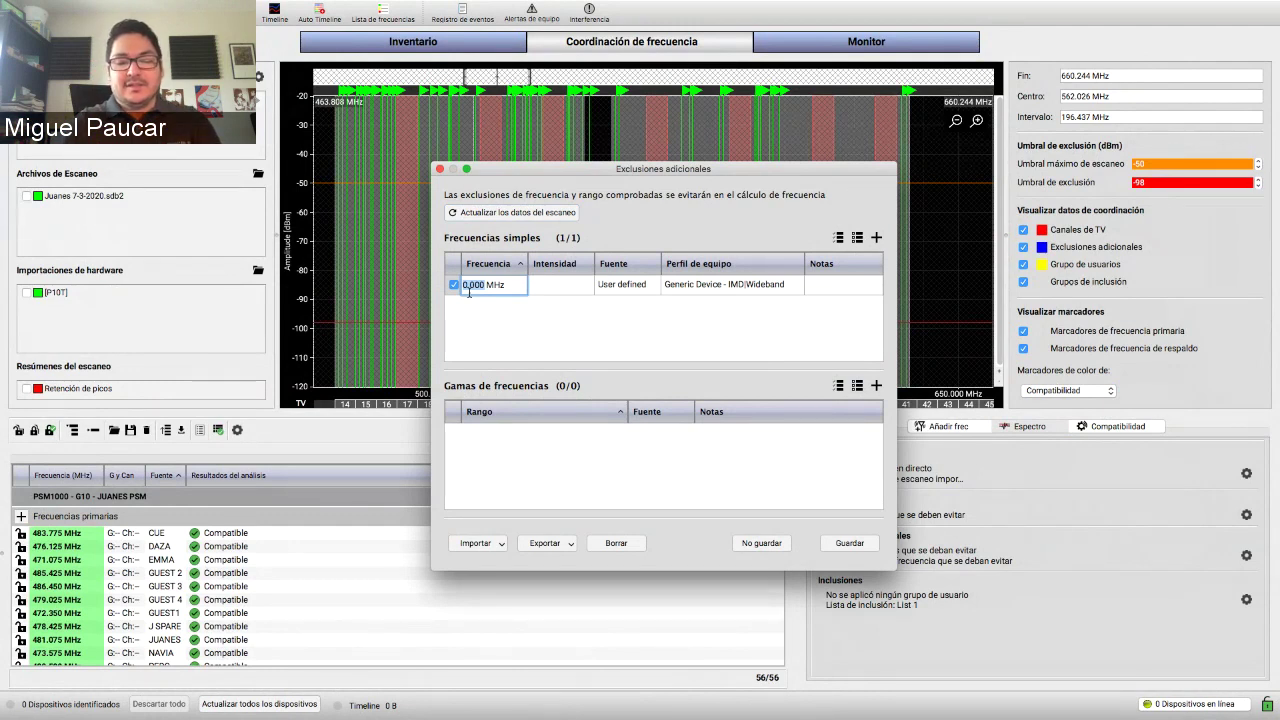
pyautogui.write('550')
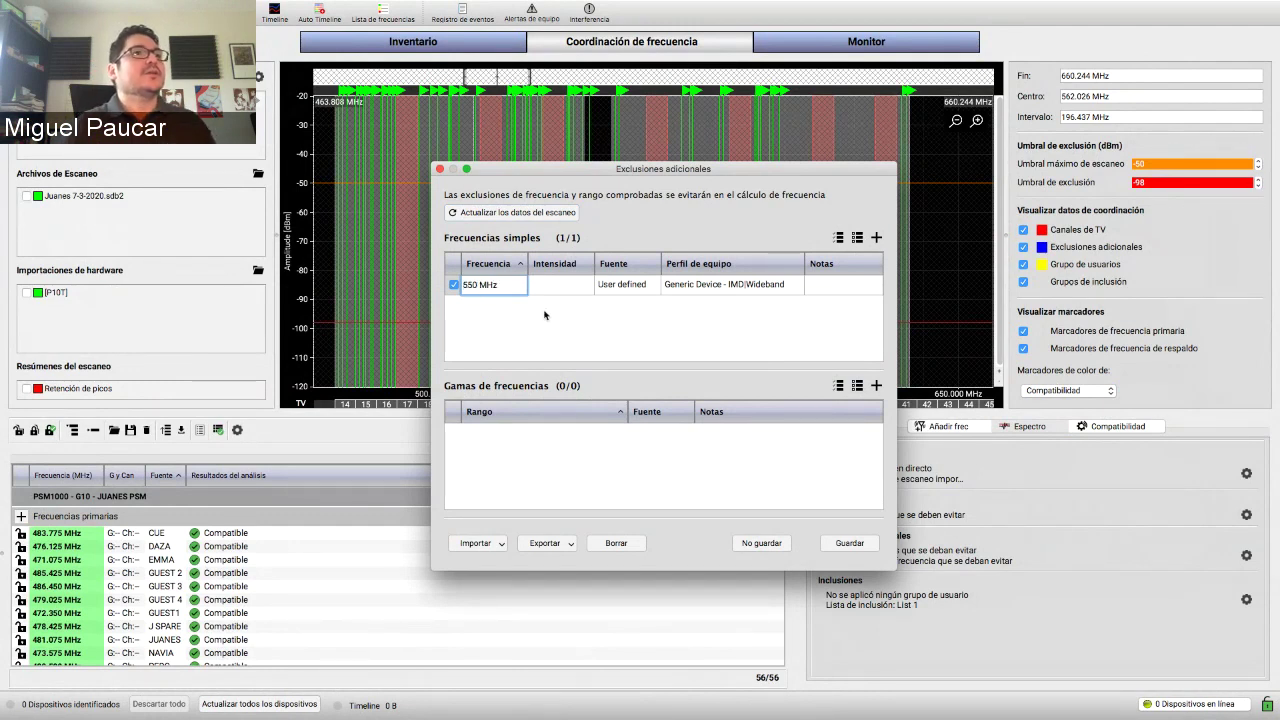
pyautogui.press('Return')
pyautogui.click(876, 237)
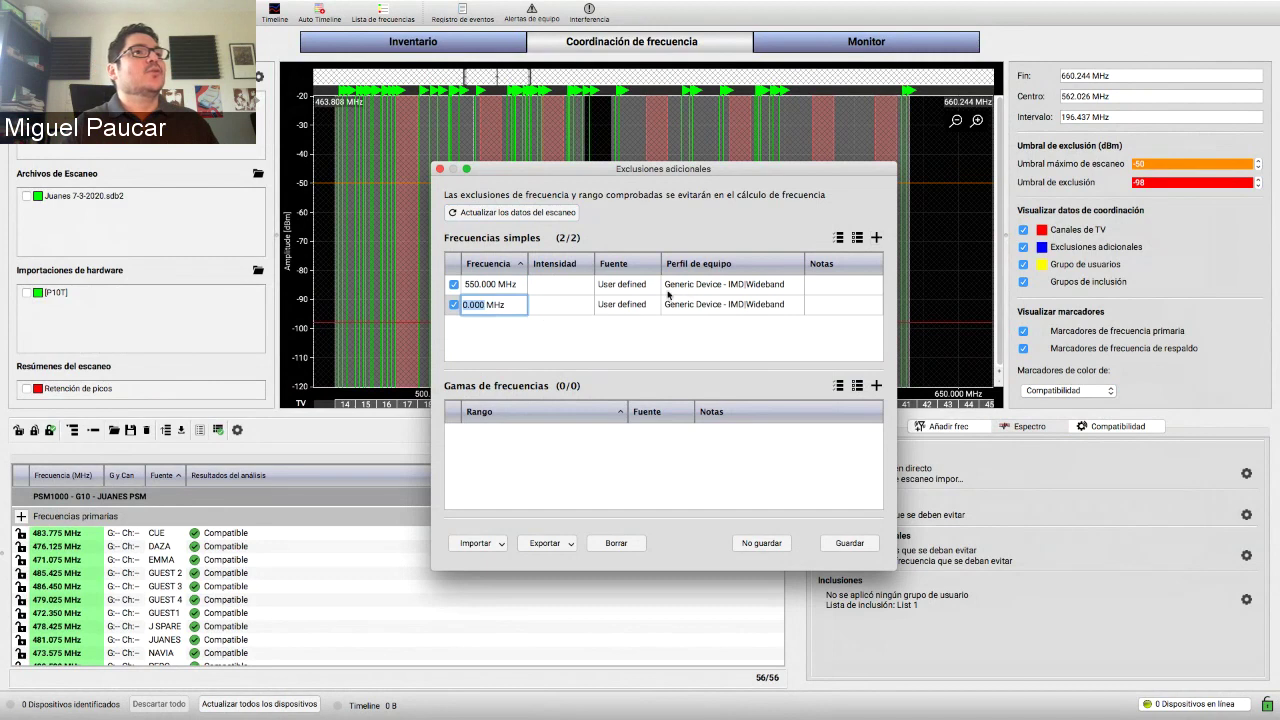
pyautogui.write('542')
pyautogui.press('Return')
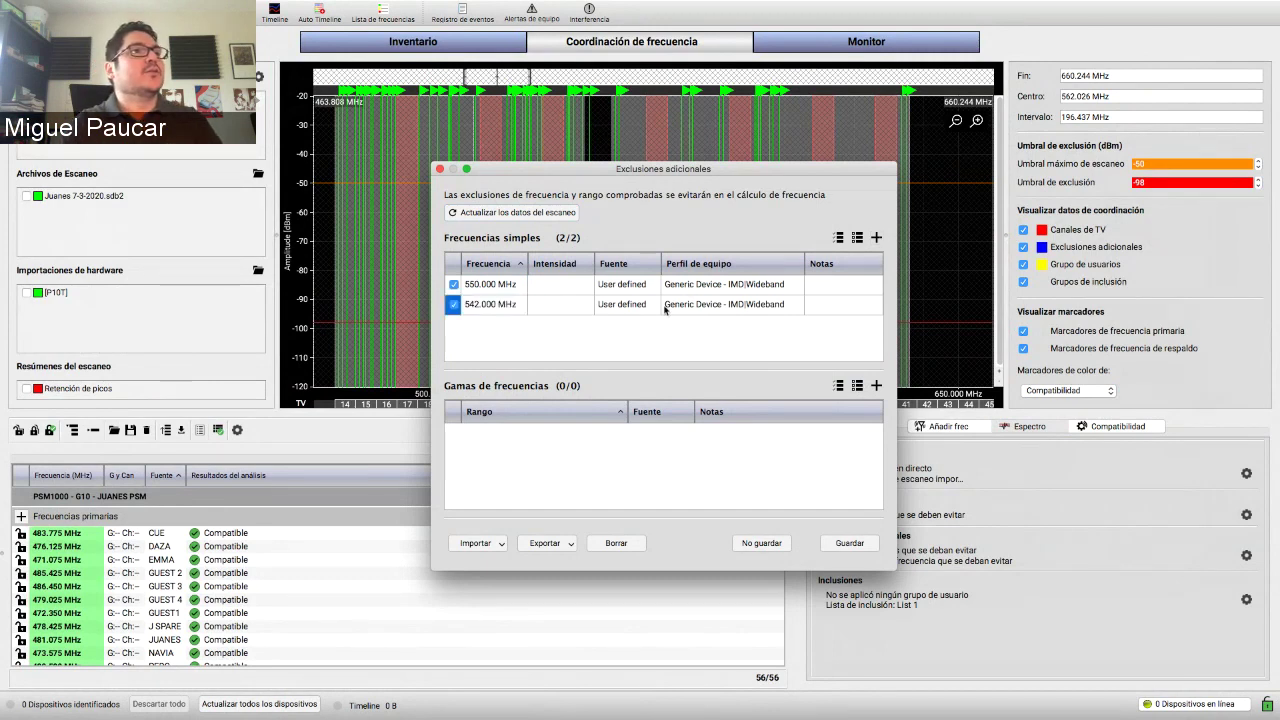
pyautogui.click(856, 549)
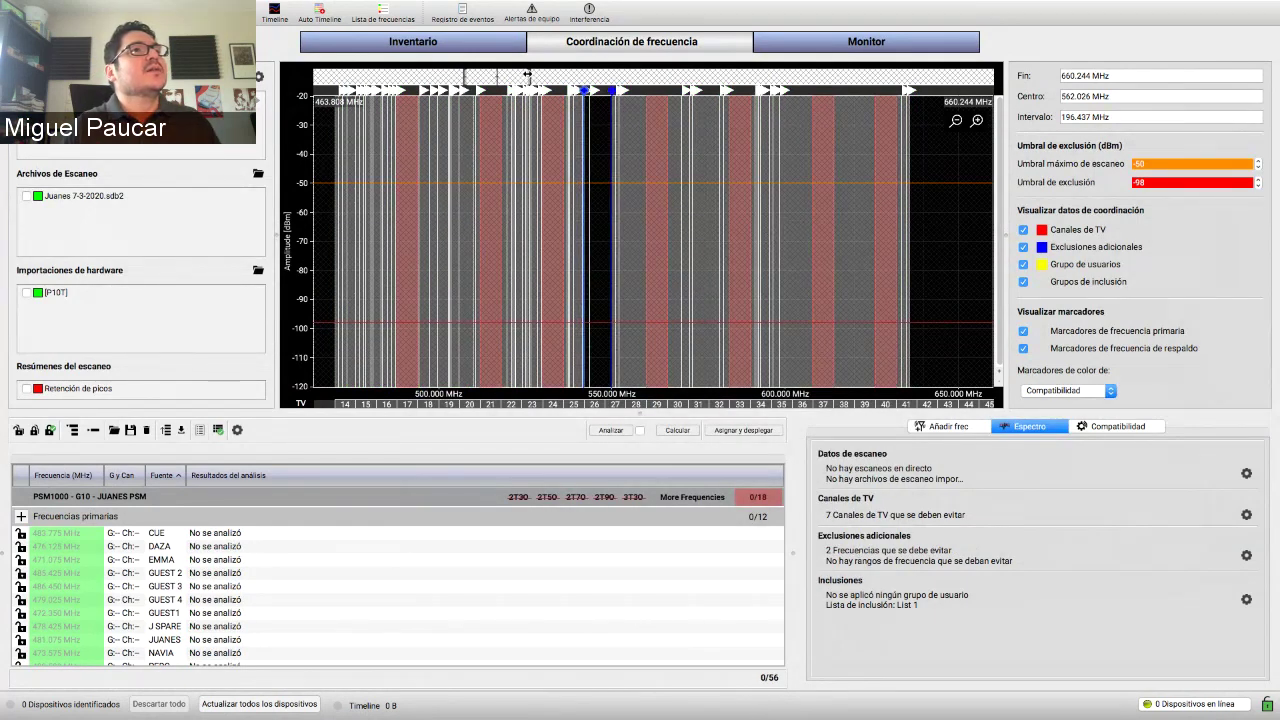
pyautogui.moveTo(530, 76); pyautogui.dragTo(516, 74)
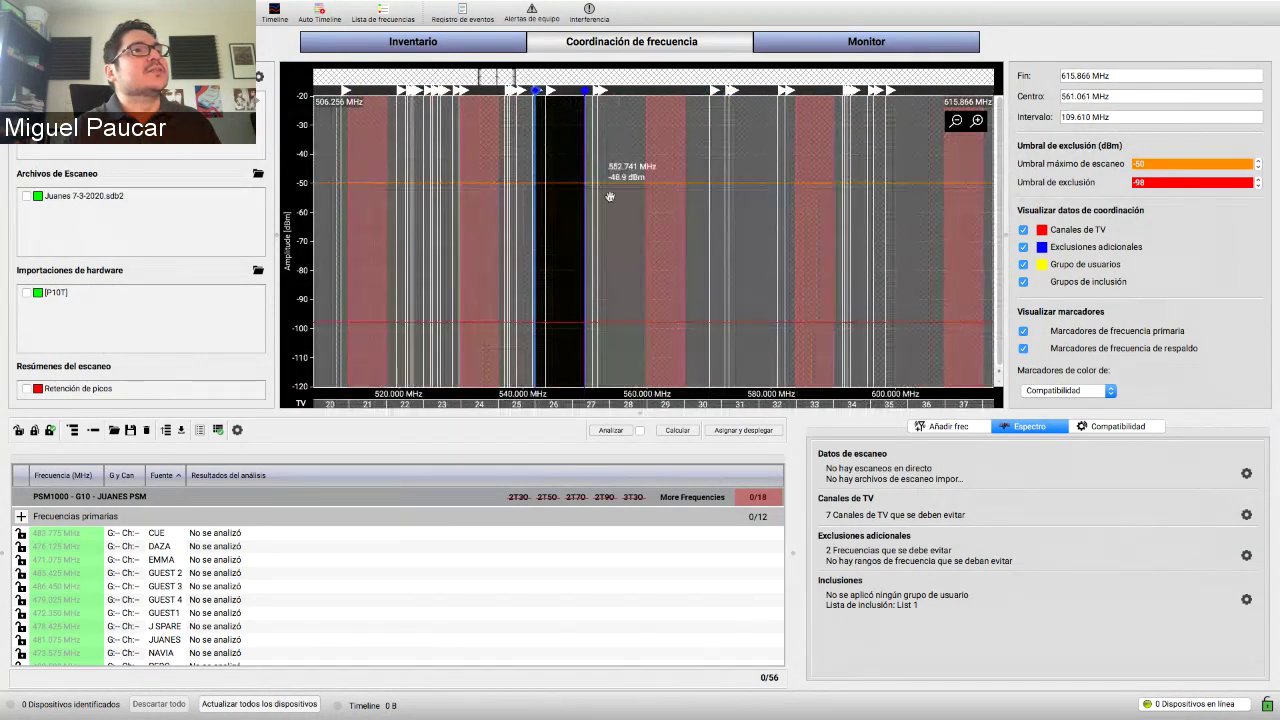
pyautogui.click(668, 432)
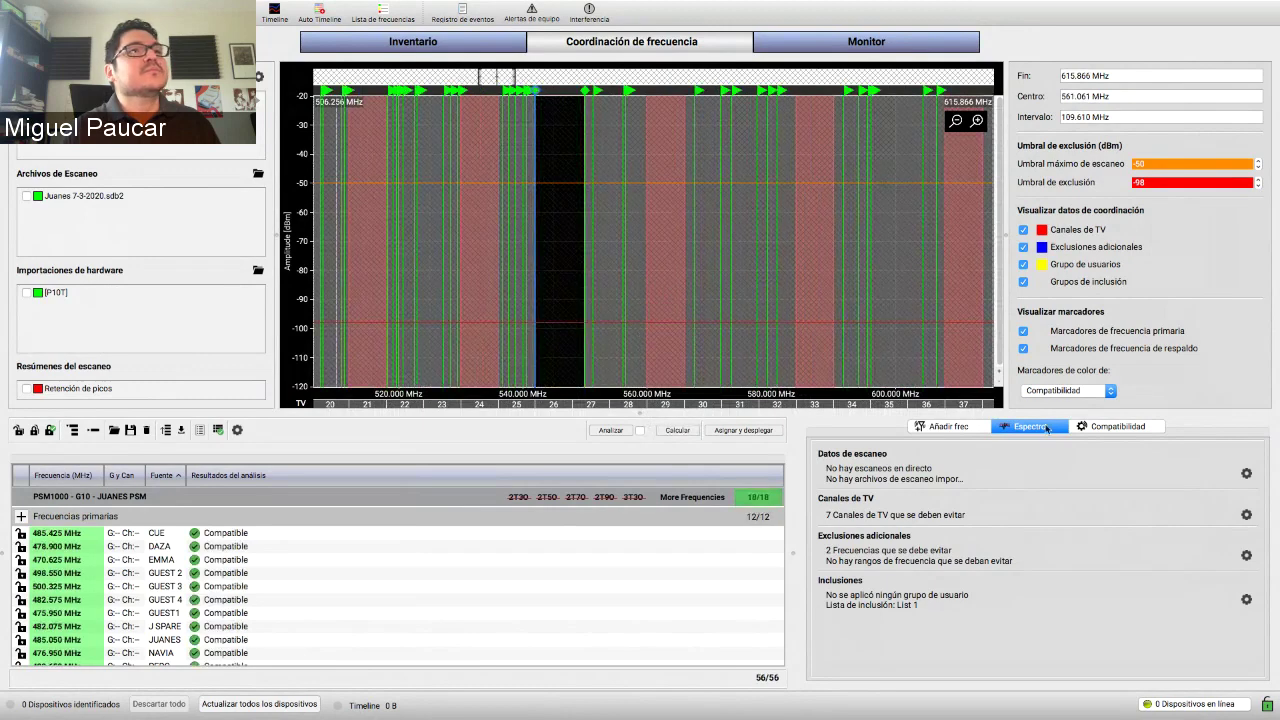
# - Add an additional exclusion range from 480 MHz to 490 MHz, save it and recalculate the frequencies
pyautogui.click(1246, 555)
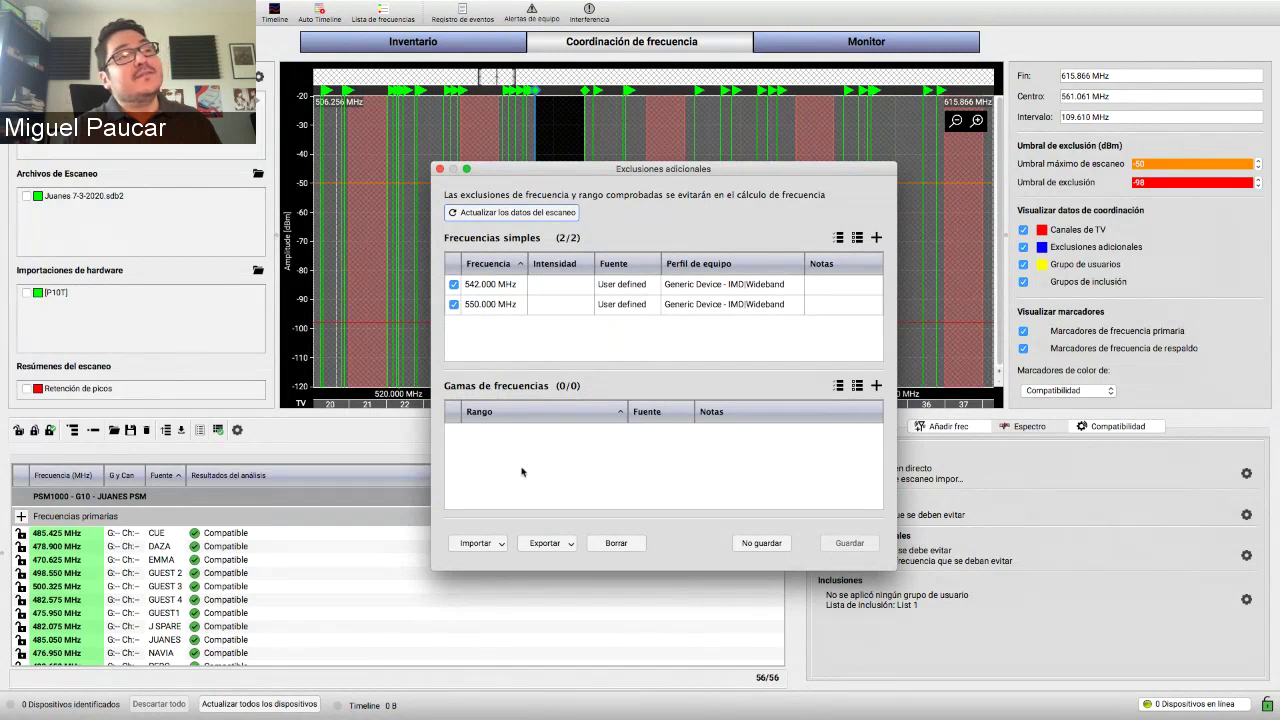
pyautogui.click(876, 385)
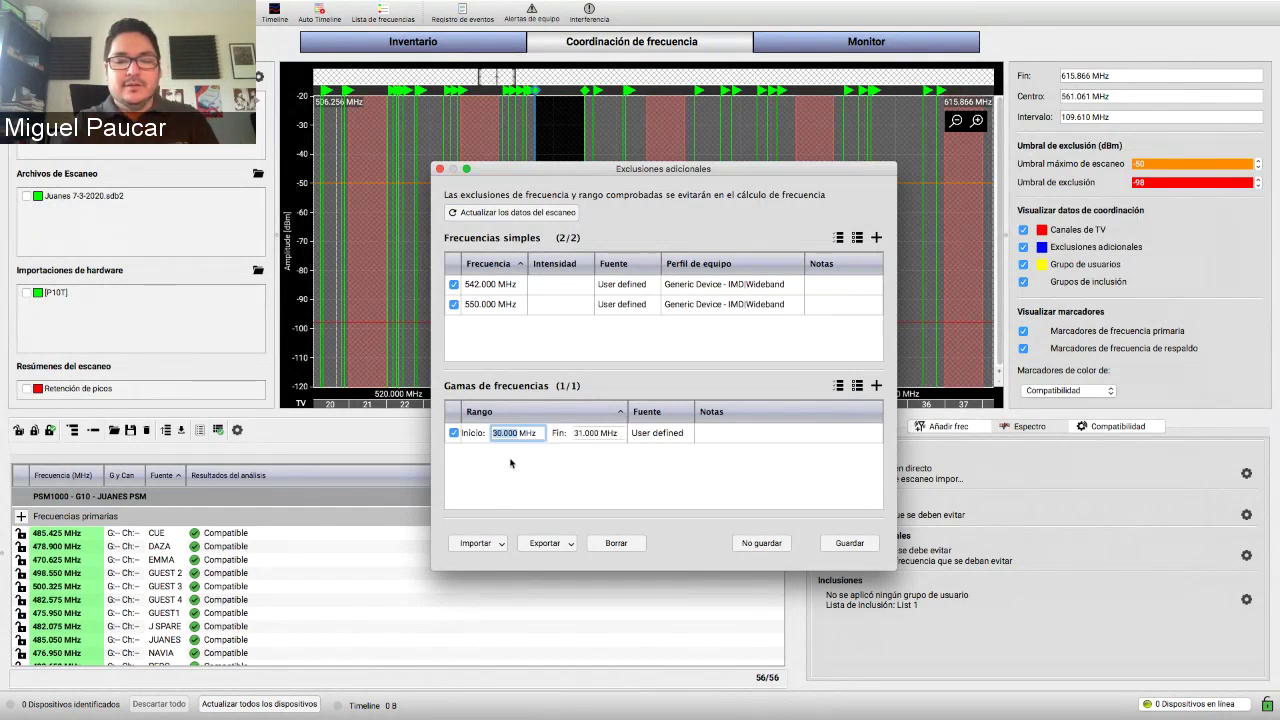
pyautogui.write('80')
pyautogui.press('BackSpace')
pyautogui.press('BackSpace')
pyautogui.write('480')
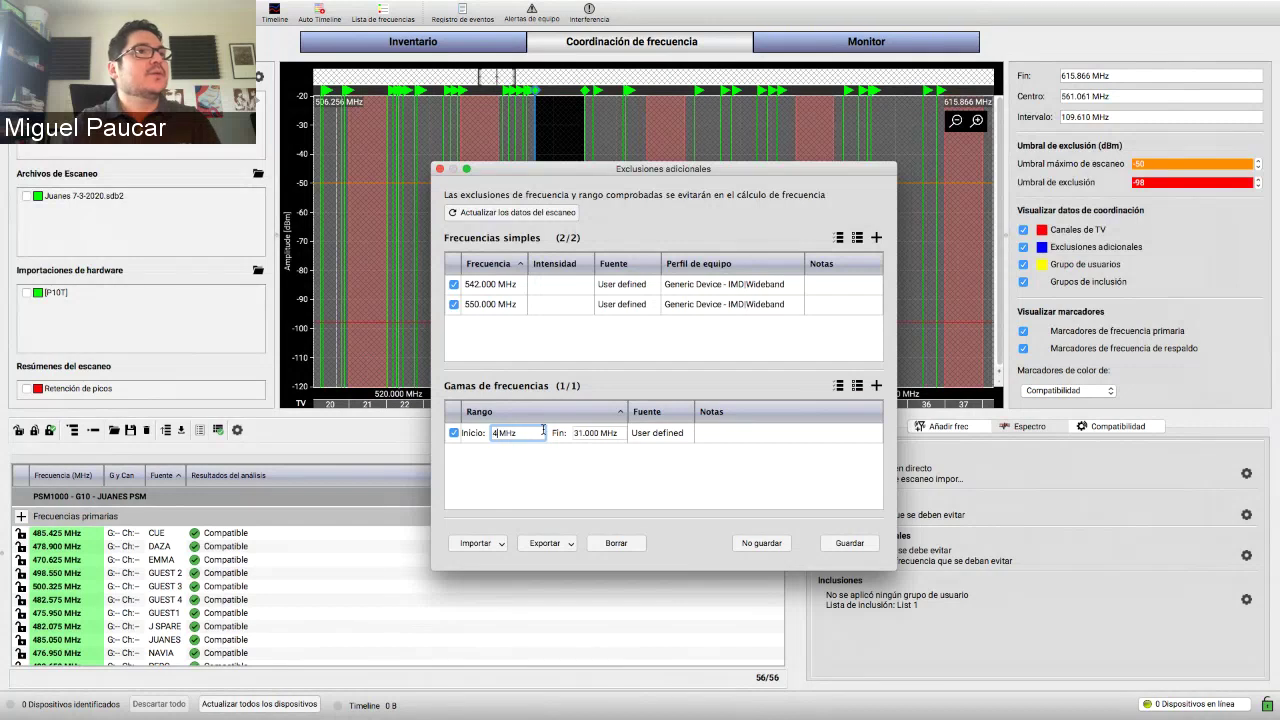
pyautogui.click(569, 433)
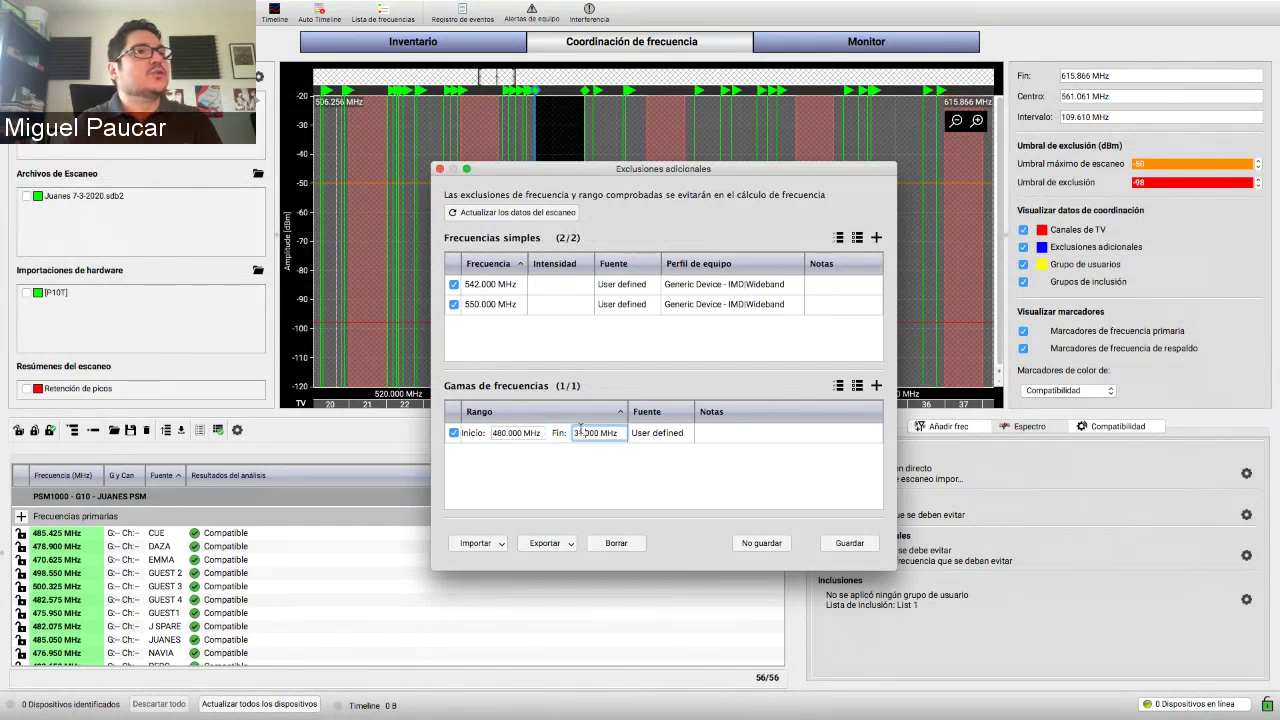
pyautogui.write('490')
pyautogui.press('Return')
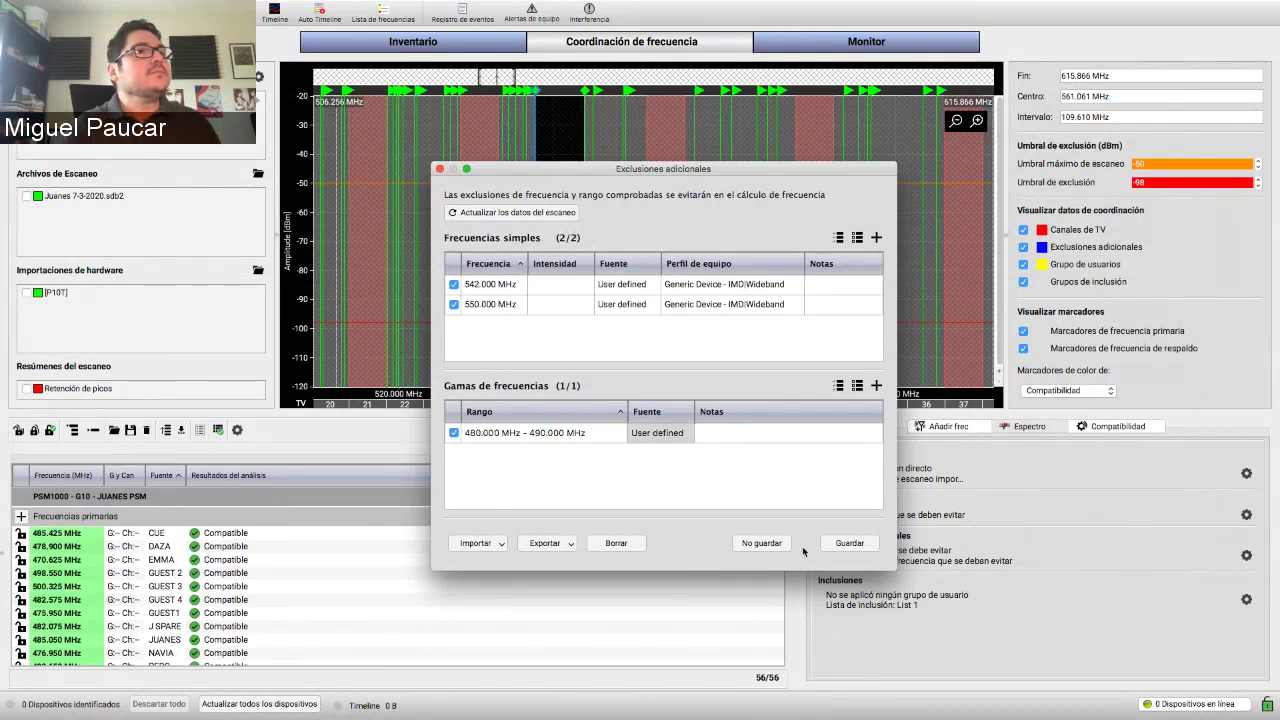
pyautogui.click(849, 543)
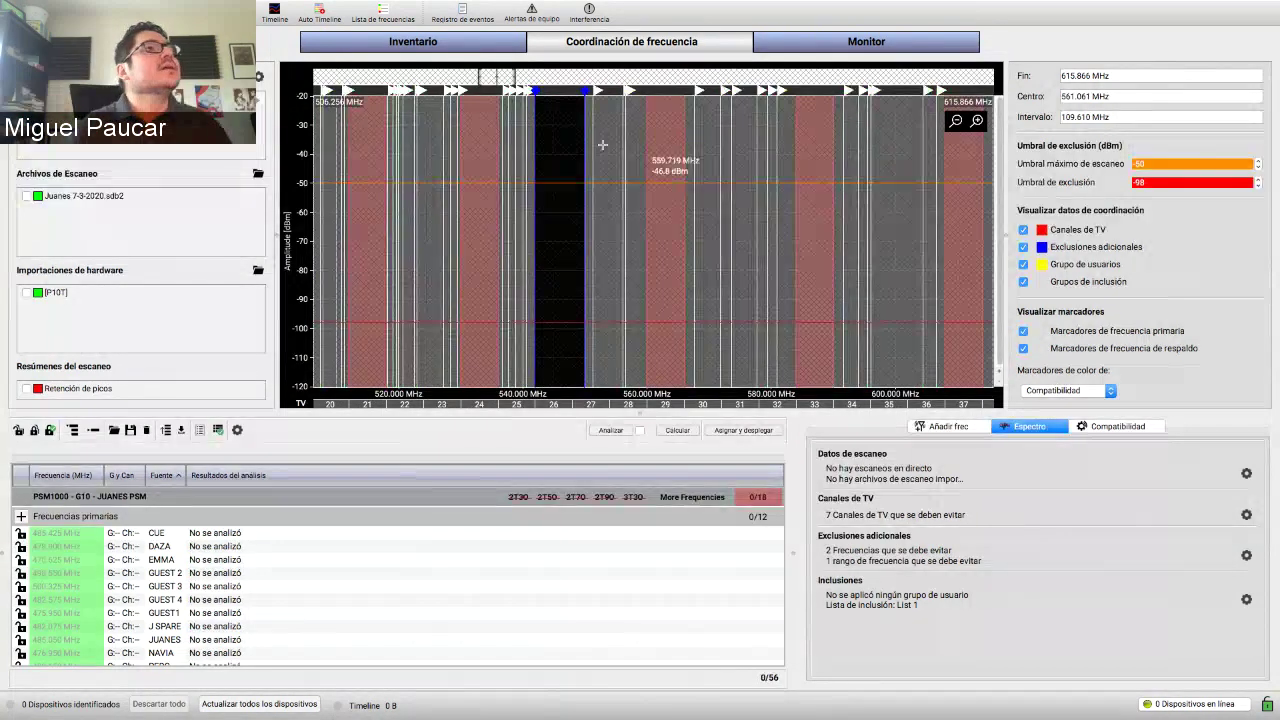
pyautogui.moveTo(500, 77); pyautogui.dragTo(488, 77)
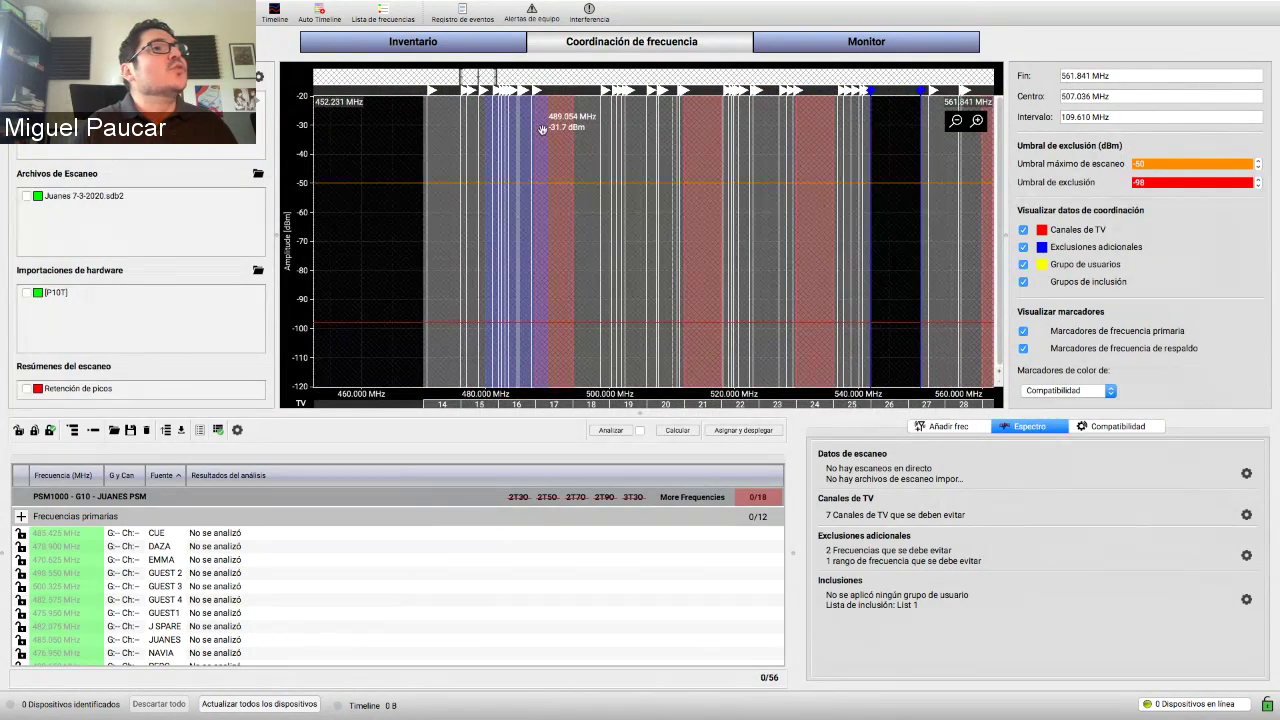
pyautogui.click(684, 431)
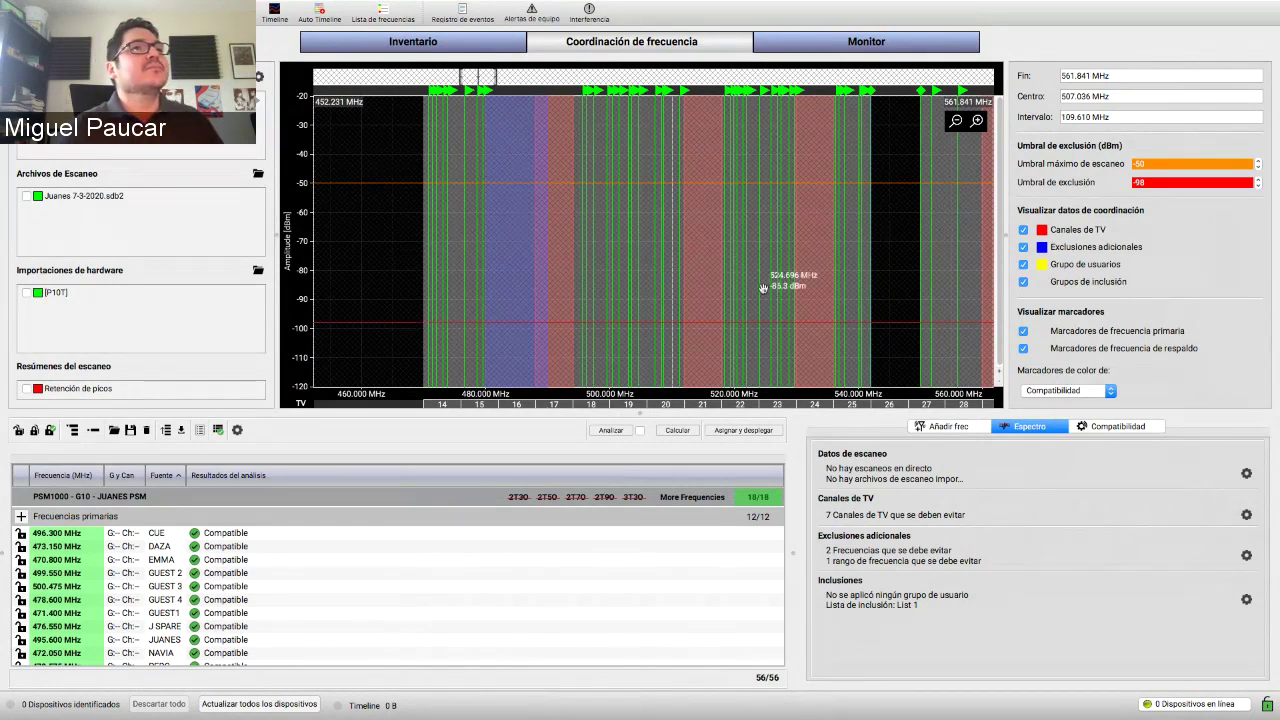
# - Include the scan file Juanes 7-3-2020.sdb2 in the frequency coordination
pyautogui.click(504, 52)
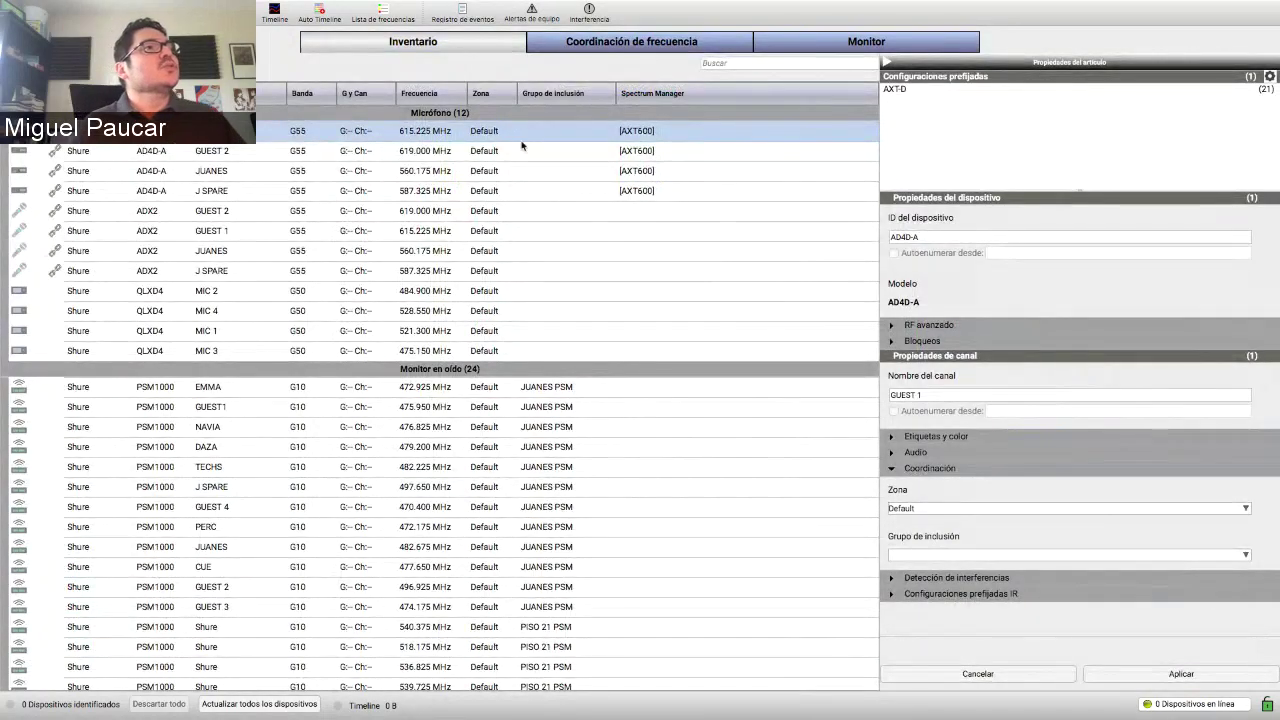
pyautogui.click(643, 33)
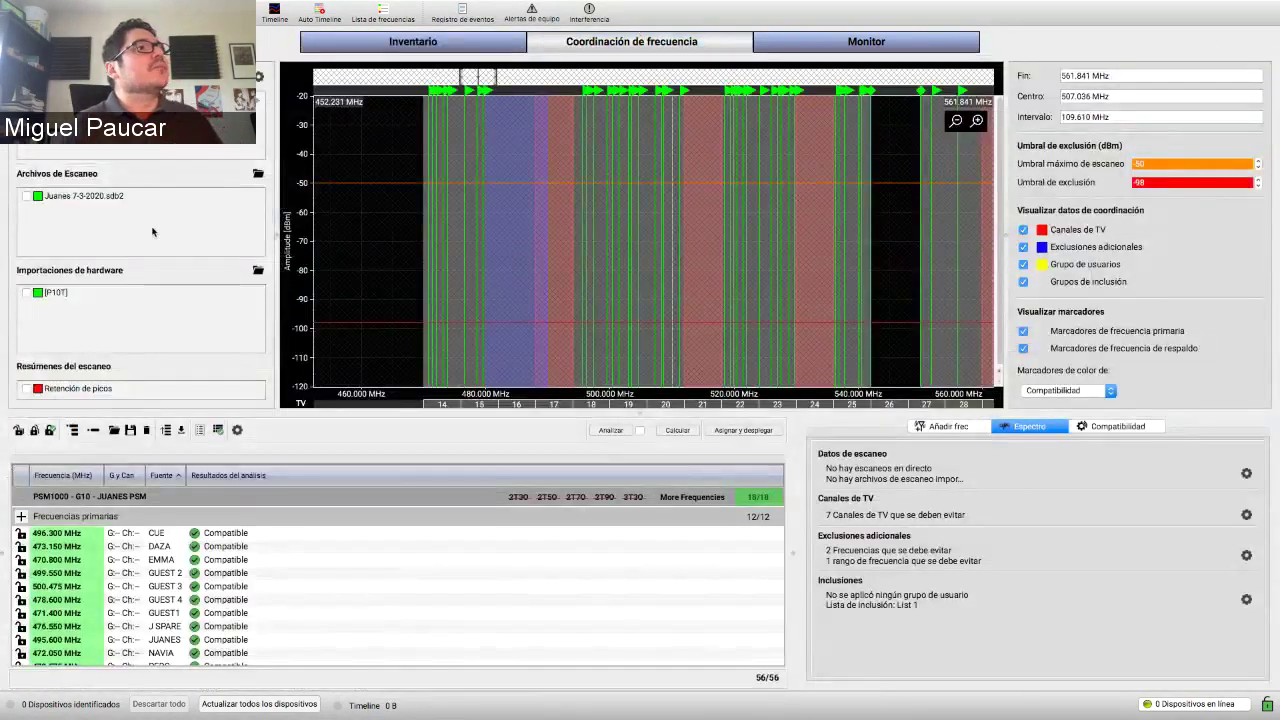
pyautogui.click(26, 197)
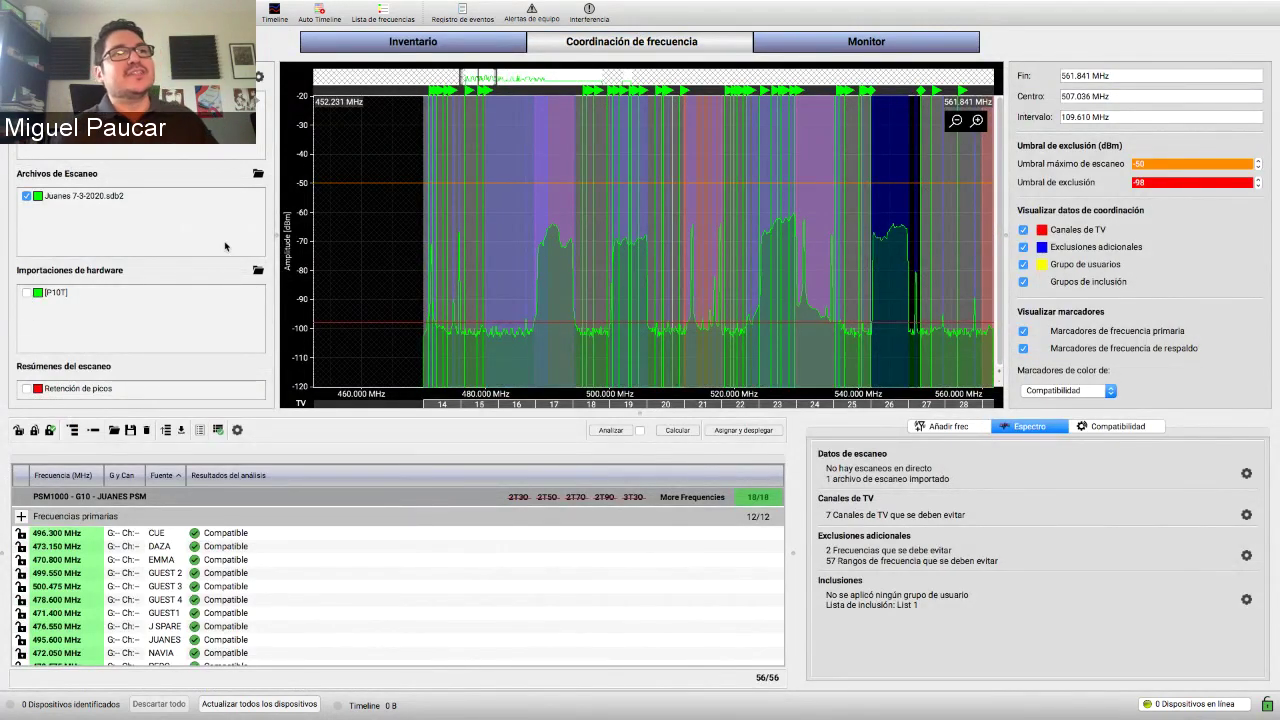
# - Clear all single-frequency and range entries from the additional exclusions and save the empty lists
pyautogui.click(1246, 555)
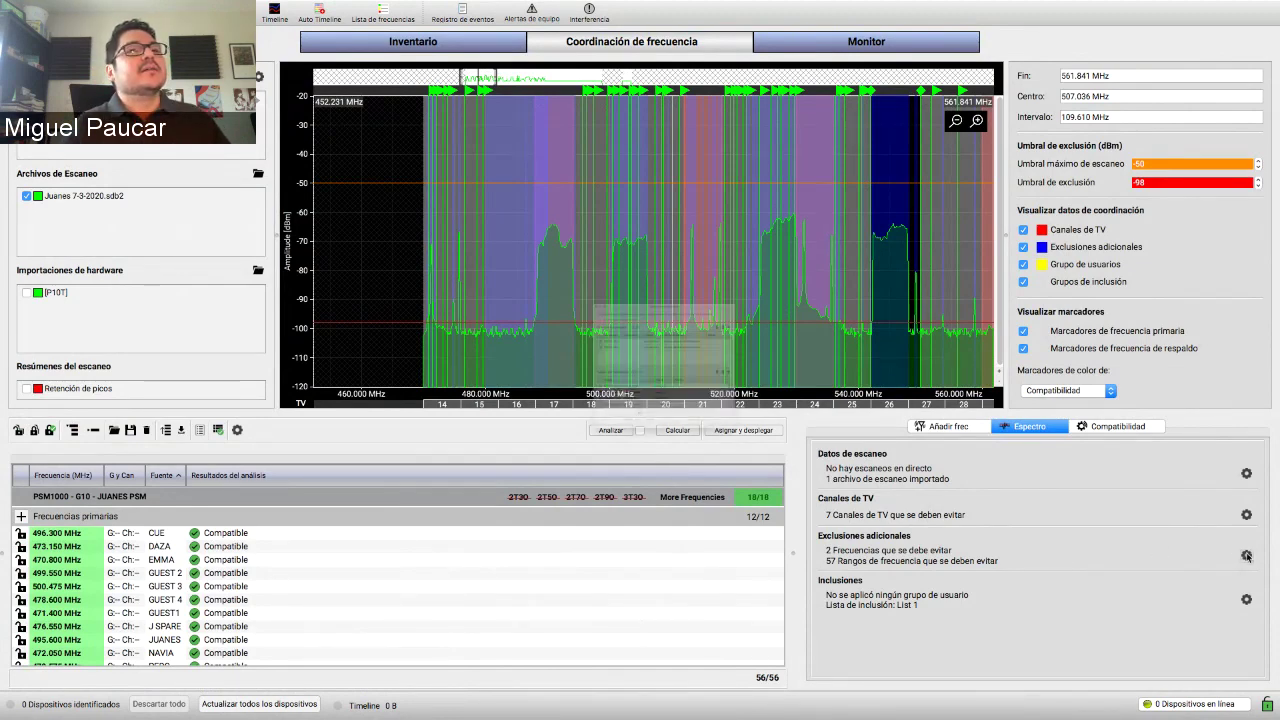
pyautogui.click(453, 284)
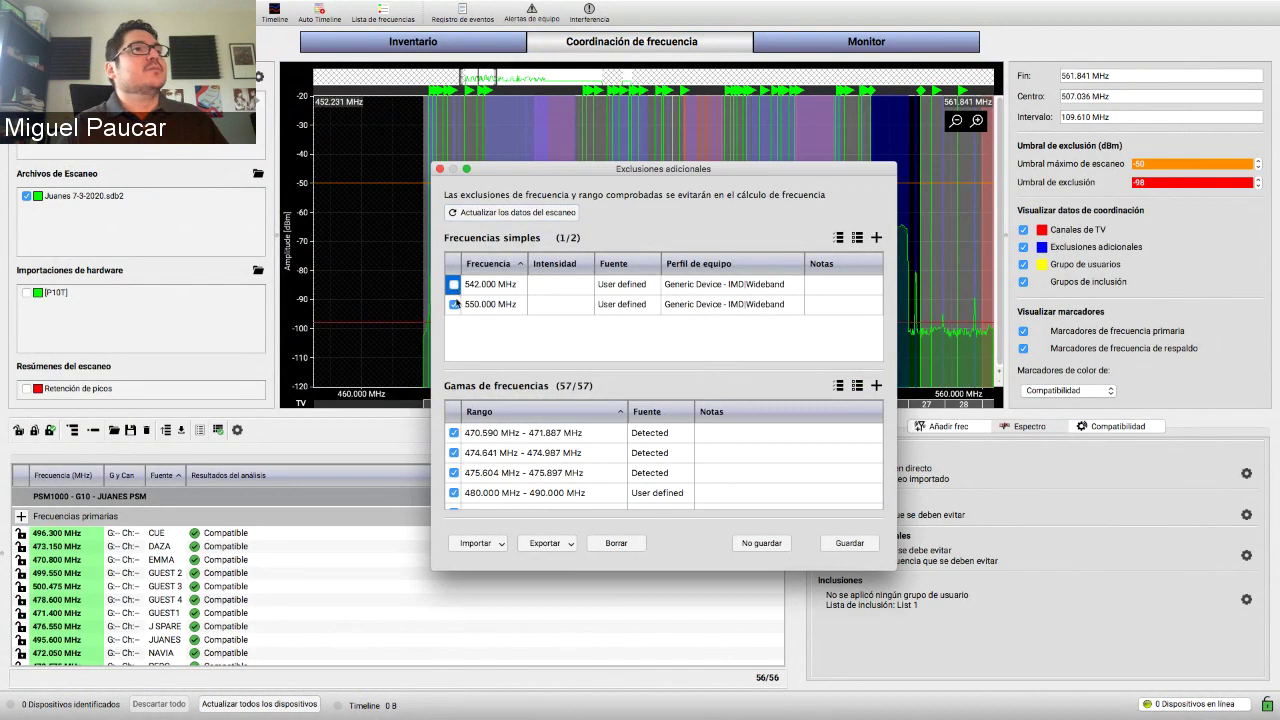
pyautogui.click(453, 304)
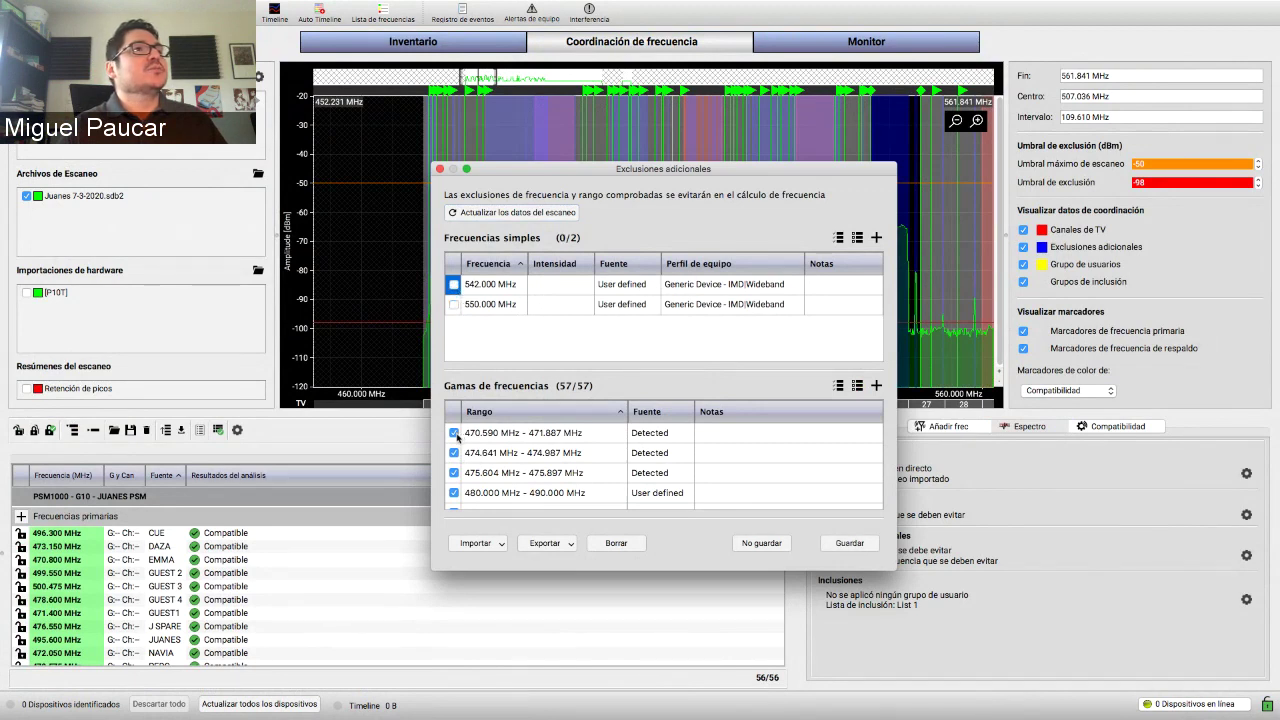
pyautogui.click(454, 433)
pyautogui.click(612, 543)
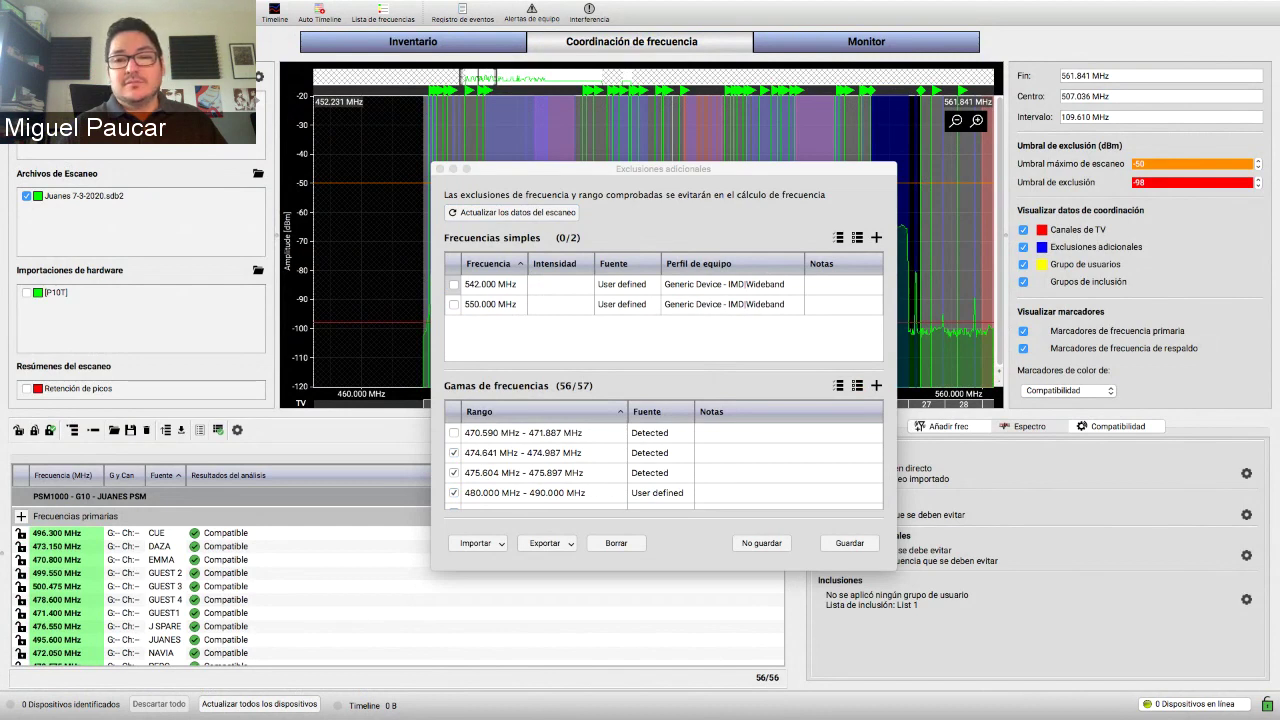
pyautogui.press('Return')
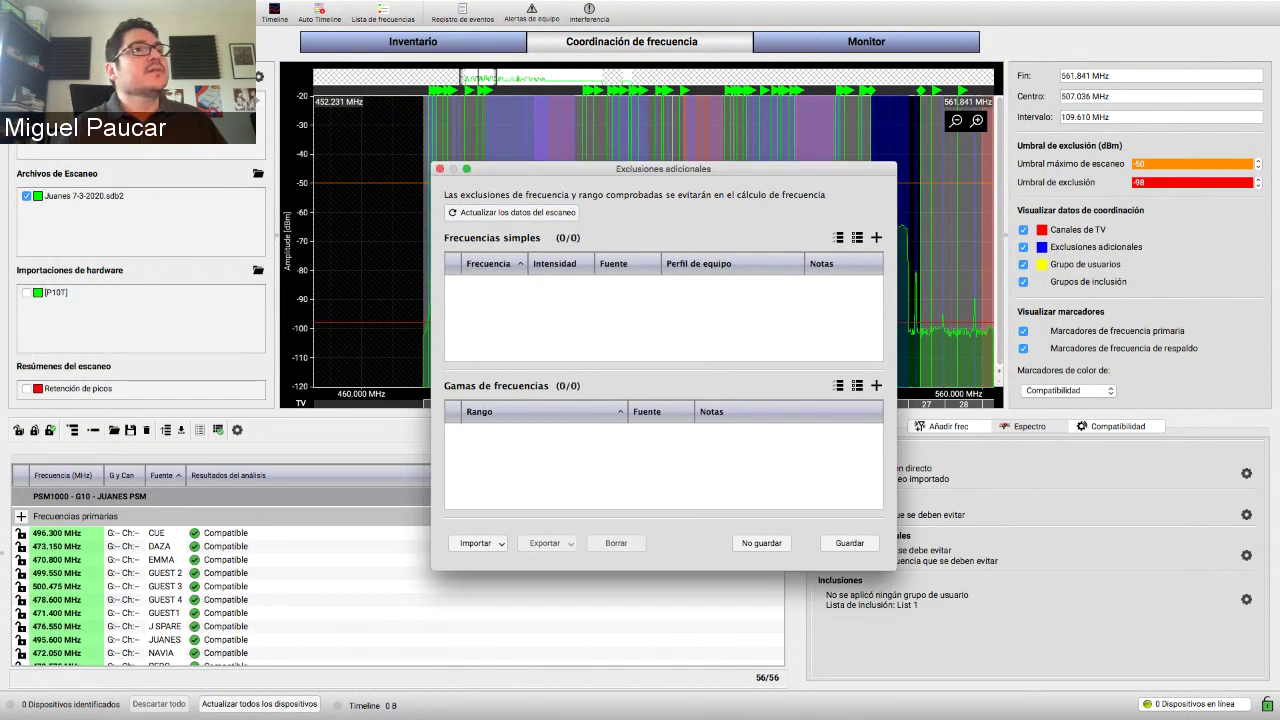
pyautogui.click(871, 538)
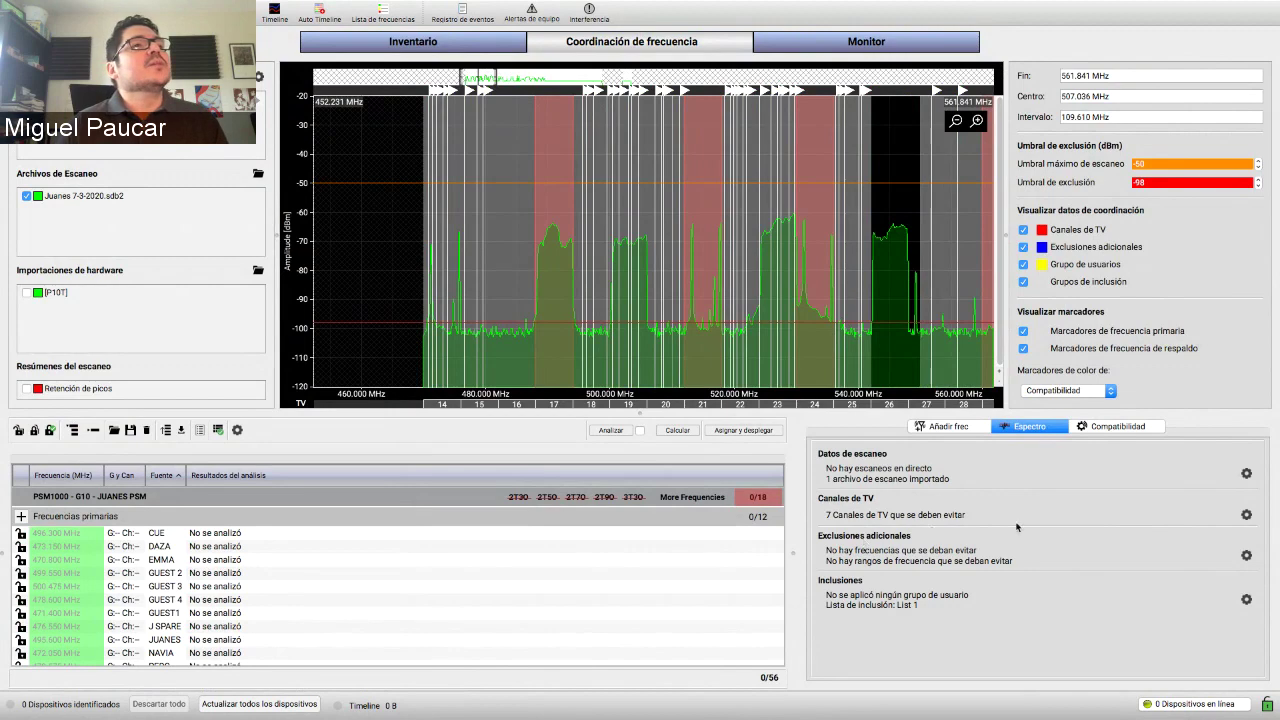
# - Deselect all TV channels to avoid and save the TV channel selection
pyautogui.click(1246, 514)
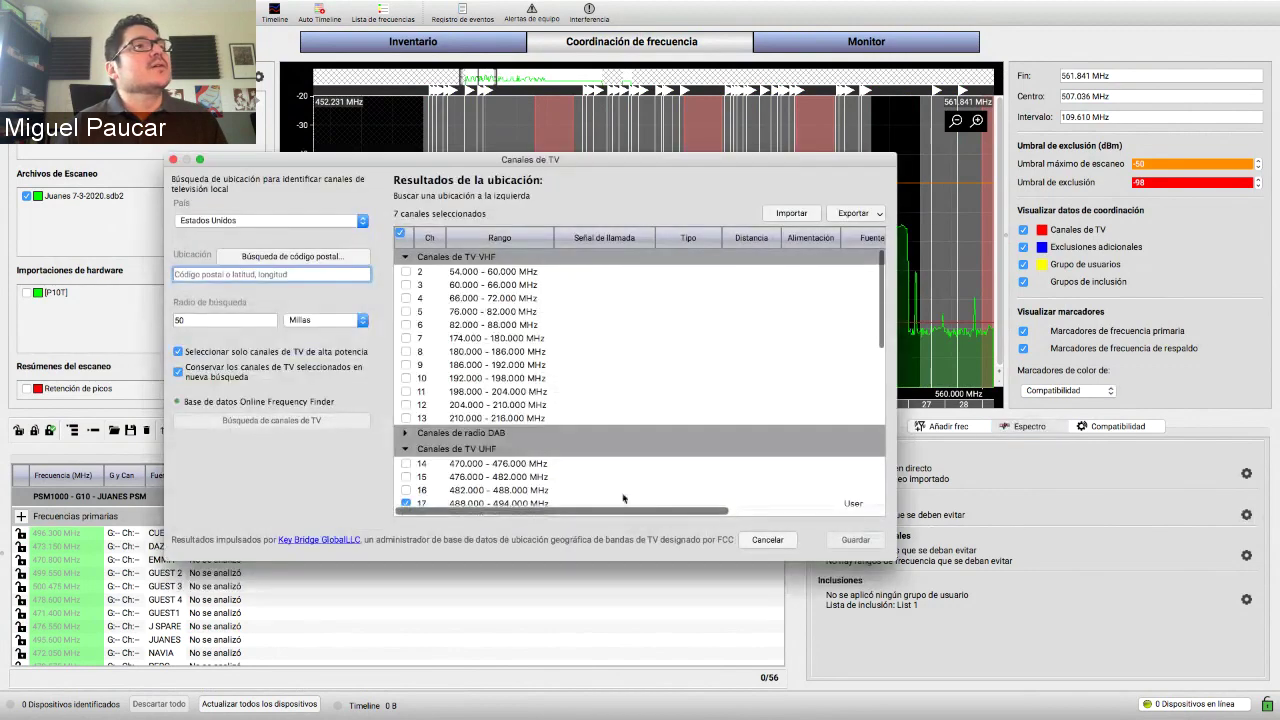
pyautogui.click(403, 234)
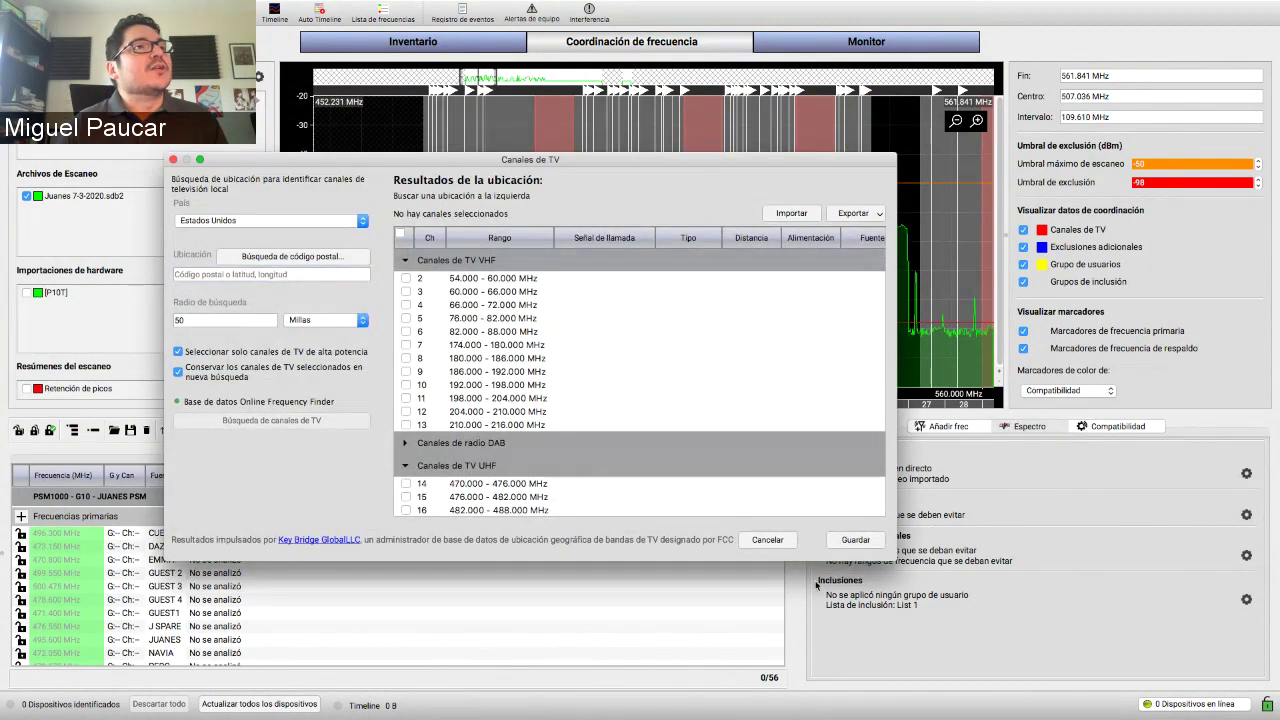
pyautogui.click(855, 540)
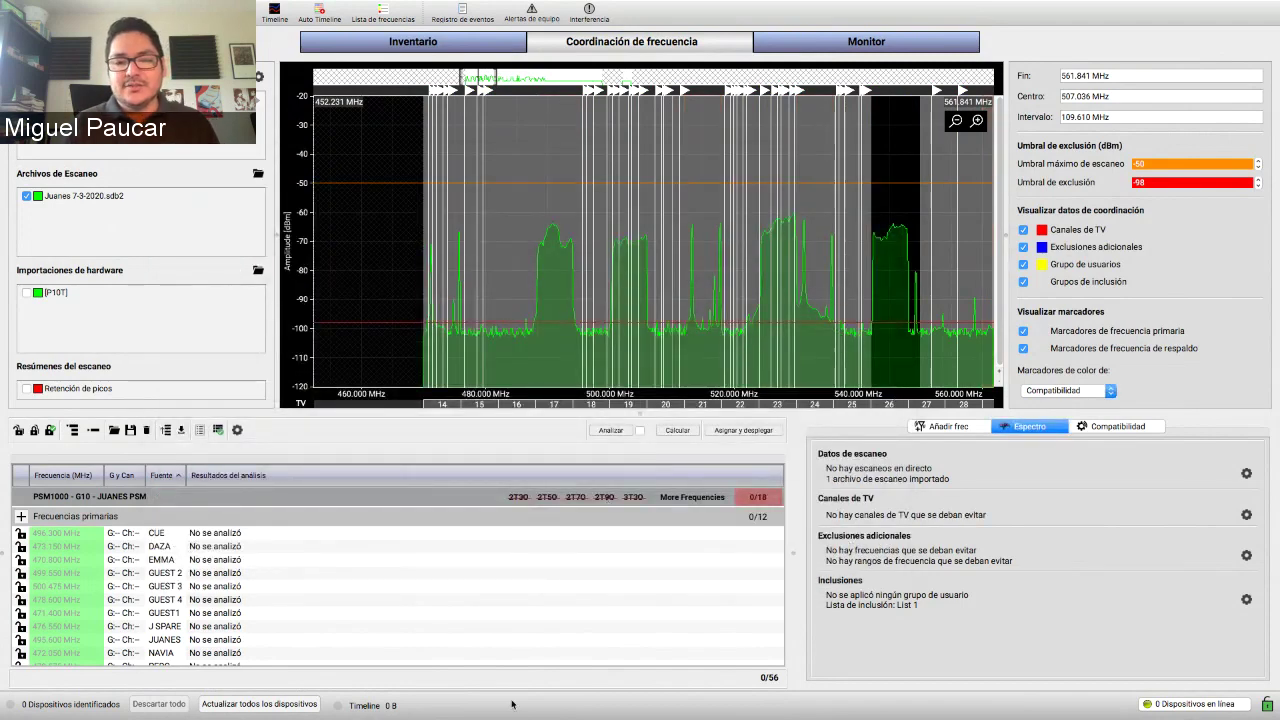
# - Start a new inventory device with the Shure BLX4R profile in band H10
pyautogui.click(441, 46)
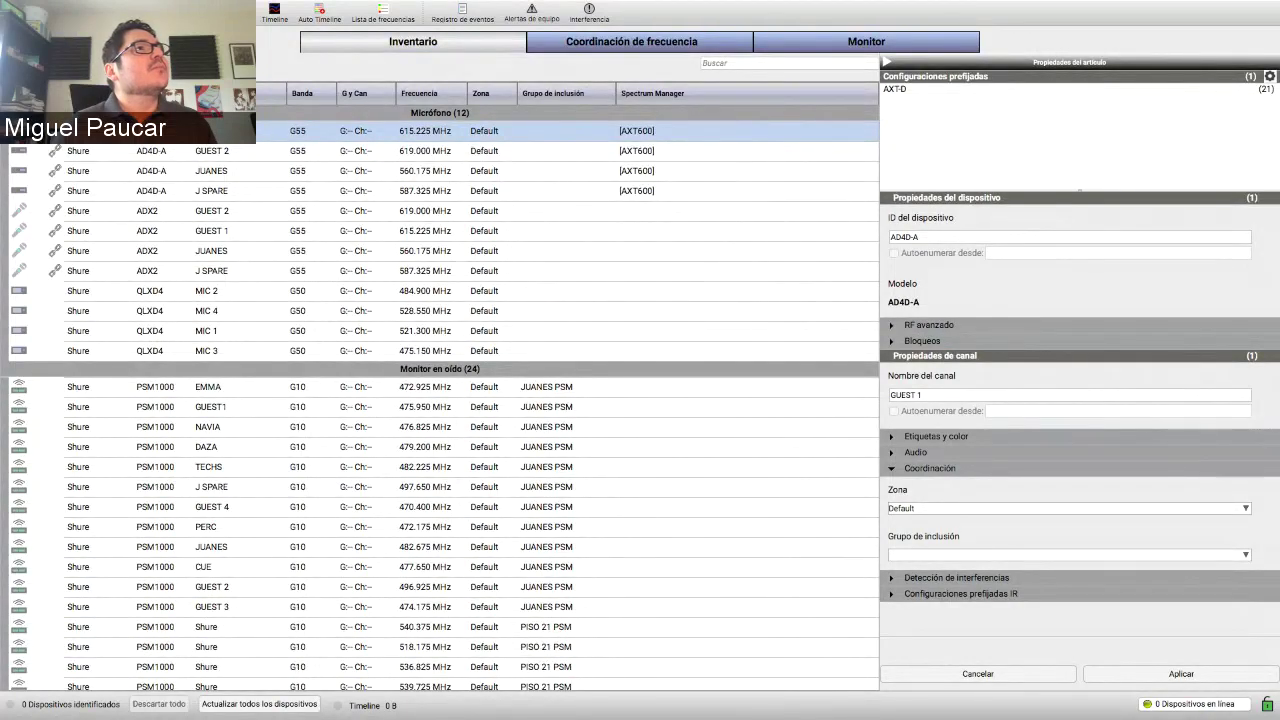
pyautogui.press('super+n')
pyautogui.click(450, 234)
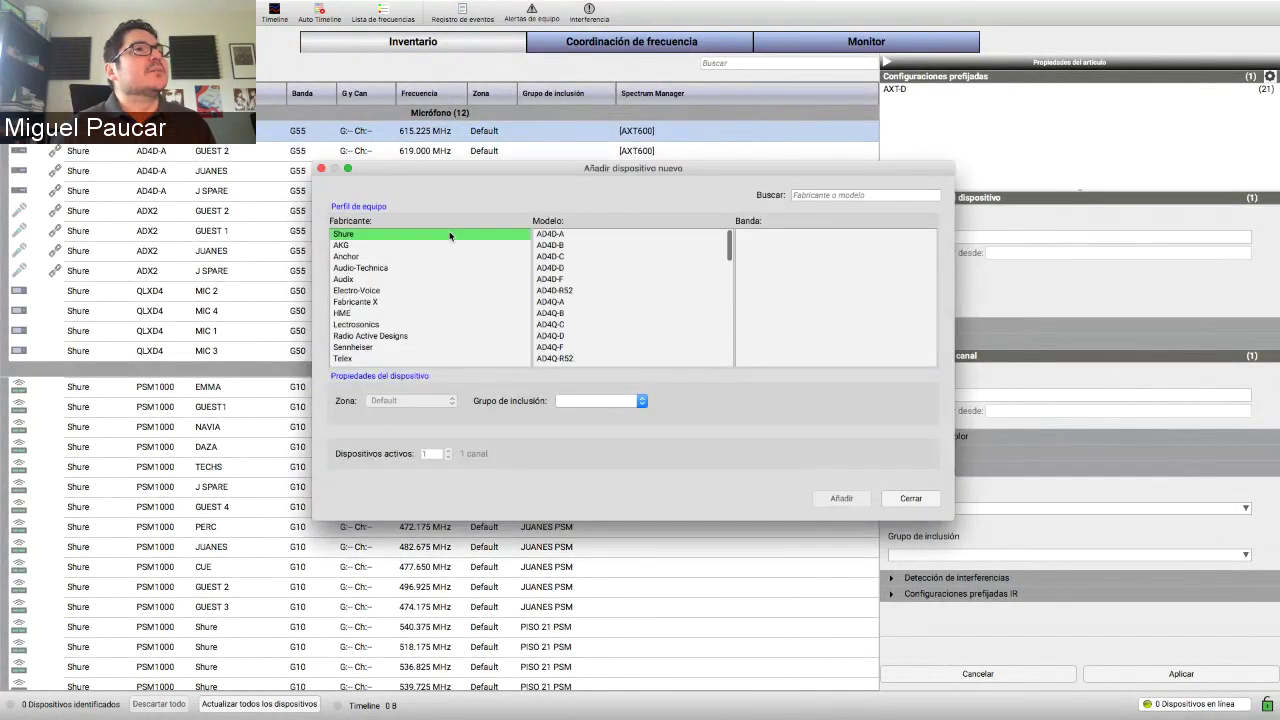
pyautogui.click(620, 299)
pyautogui.click(620, 247)
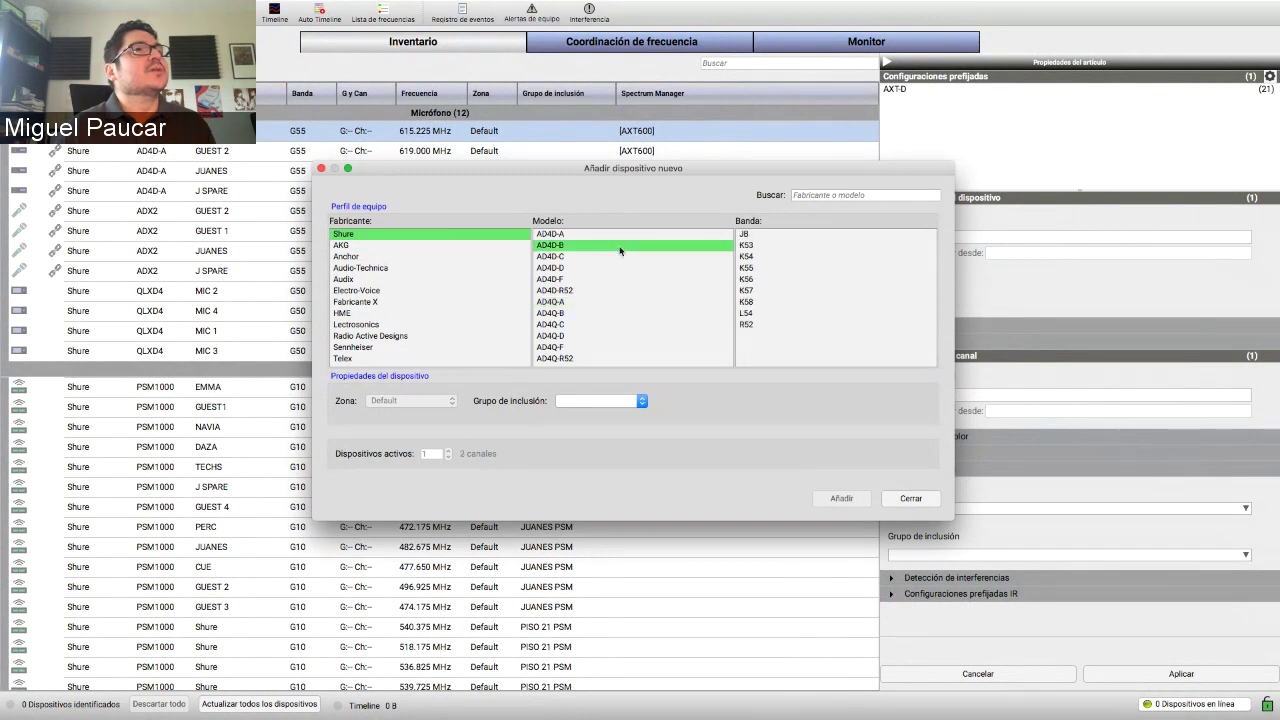
pyautogui.scroll(-5, 620, 316)
pyautogui.click(620, 281)
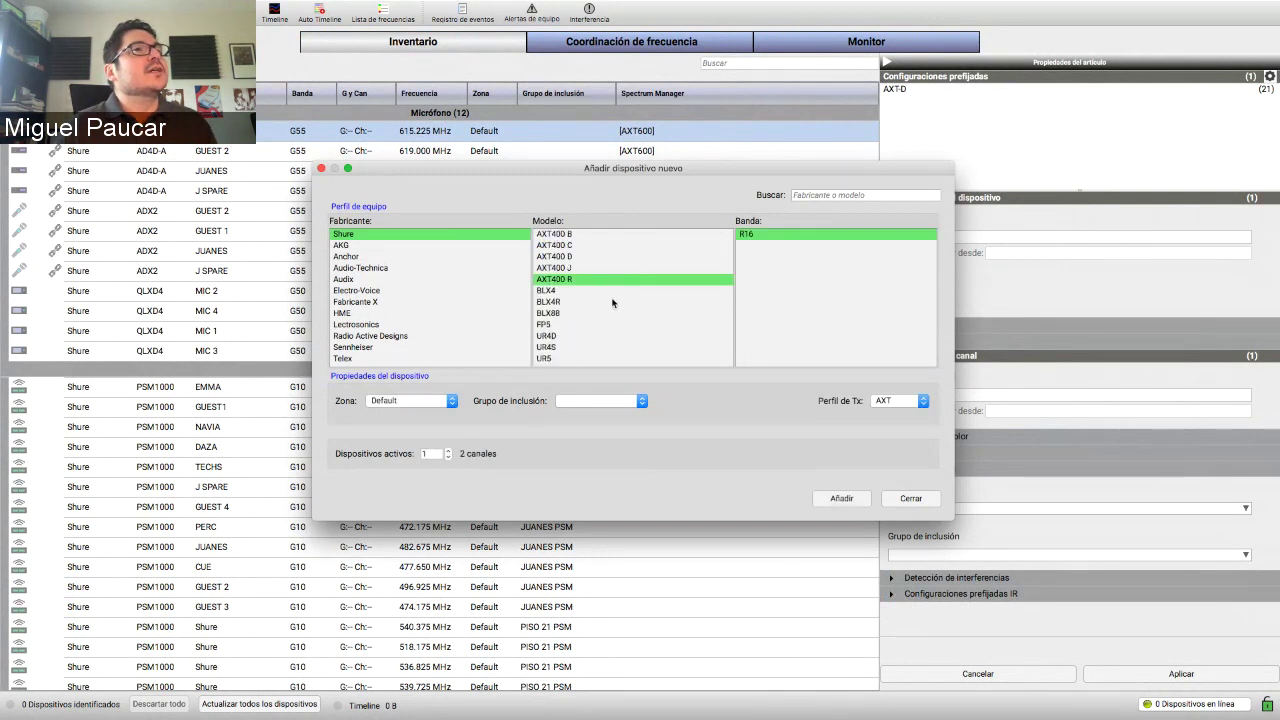
pyautogui.click(613, 302)
pyautogui.click(765, 232)
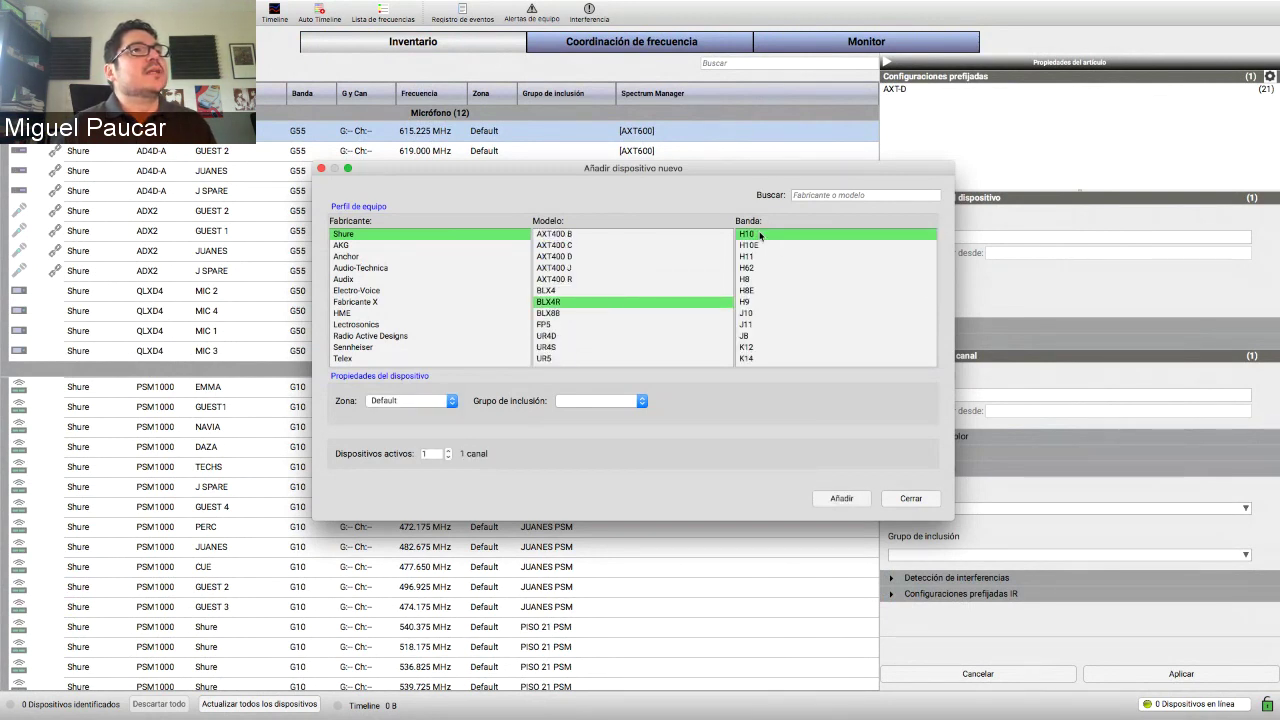
# - Set the number of active BLX4R devices to 12, add them to the inventory and close the new-device dialog
pyautogui.click(449, 451)
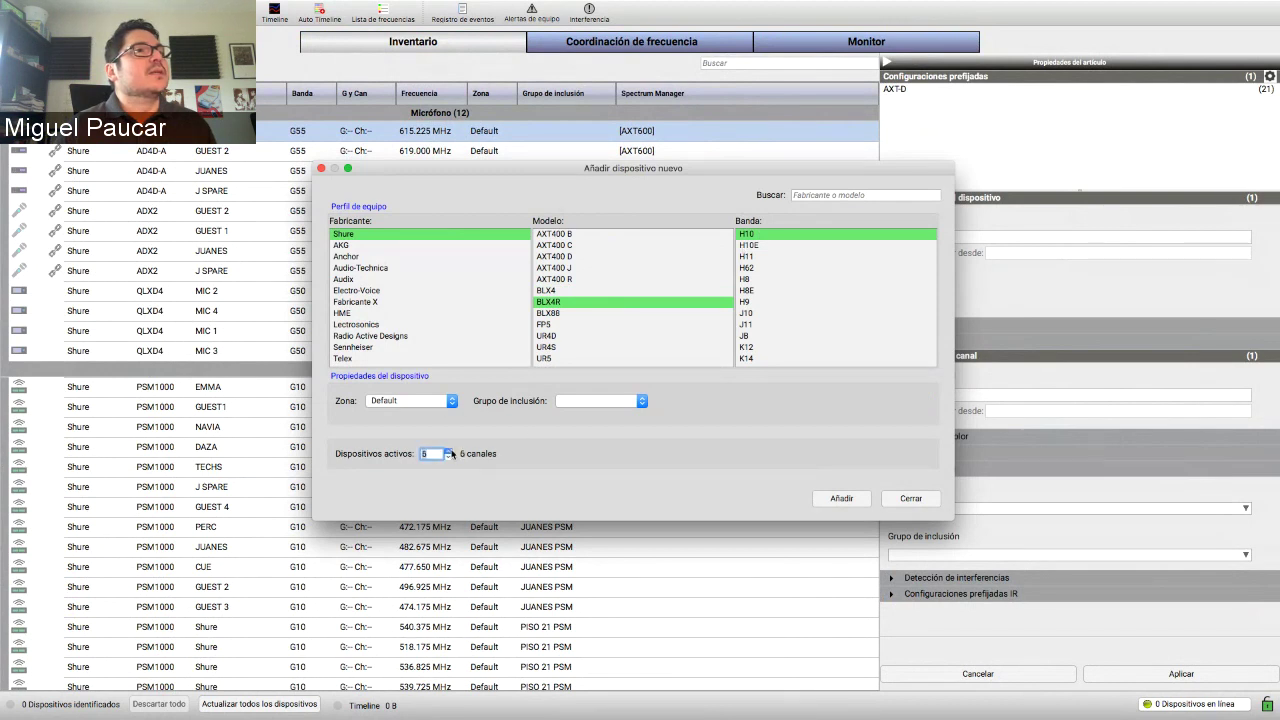
pyautogui.click(450, 451)
pyautogui.click(450, 451)
pyautogui.click(450, 451)
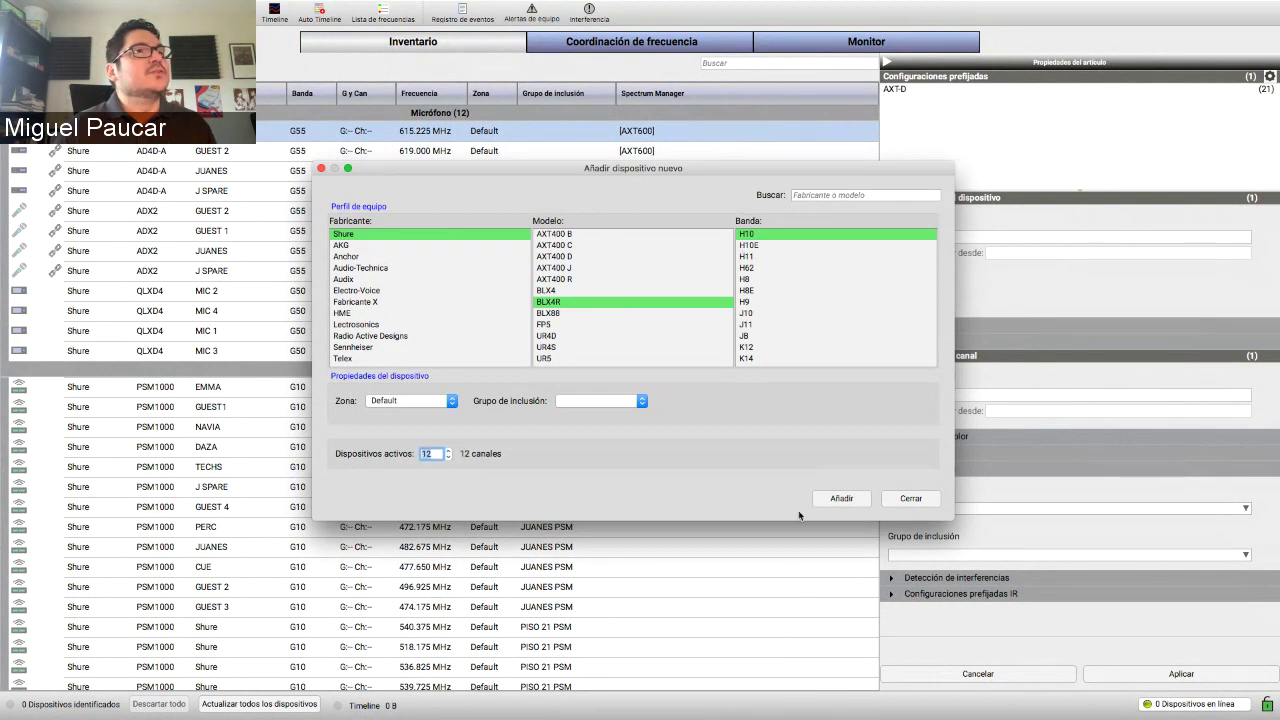
pyautogui.click(841, 498)
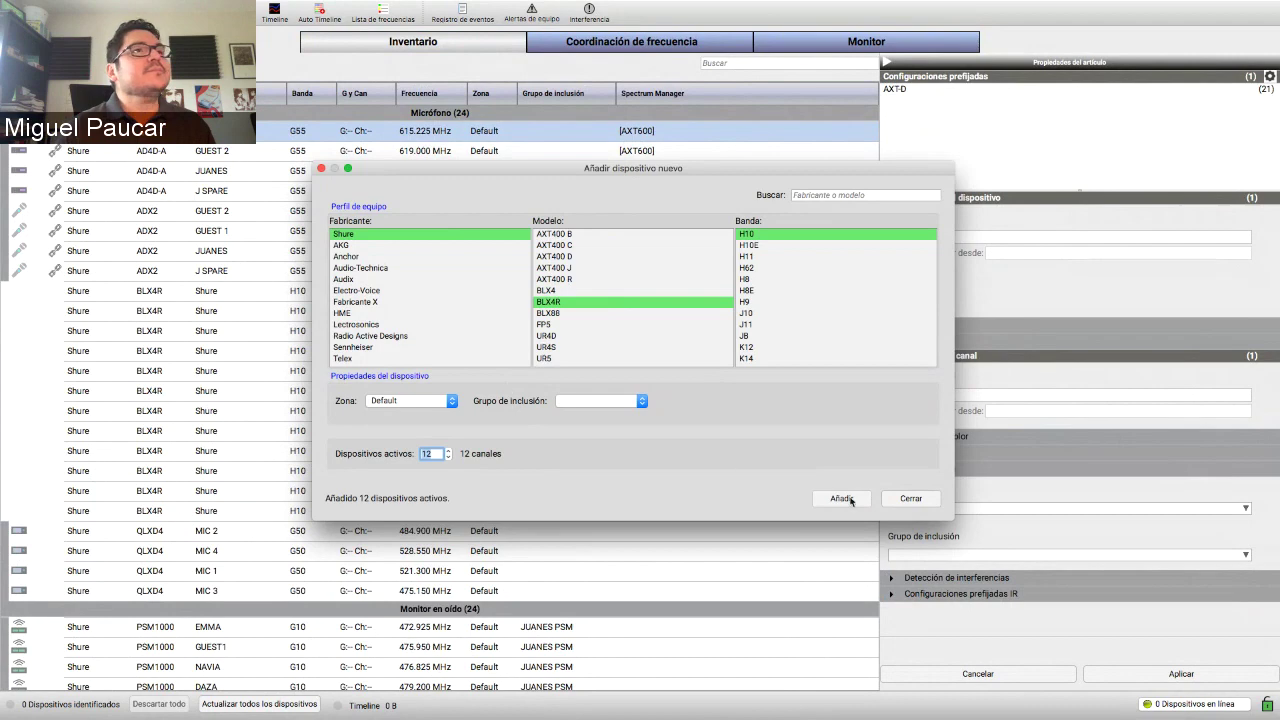
pyautogui.click(910, 498)
# - Start another new inventory device with the Sennheiser EW 300 IEM G3 profile in band A
pyautogui.scroll(-10, 580, 529)
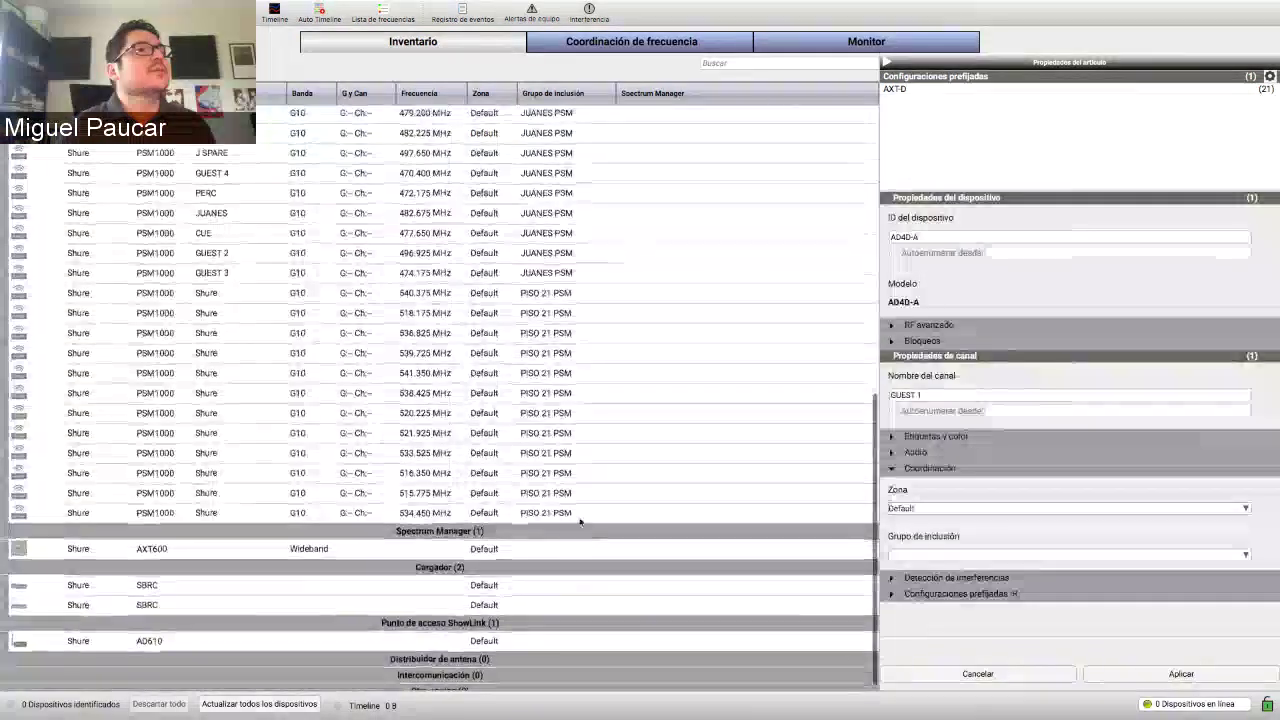
pyautogui.click(582, 488)
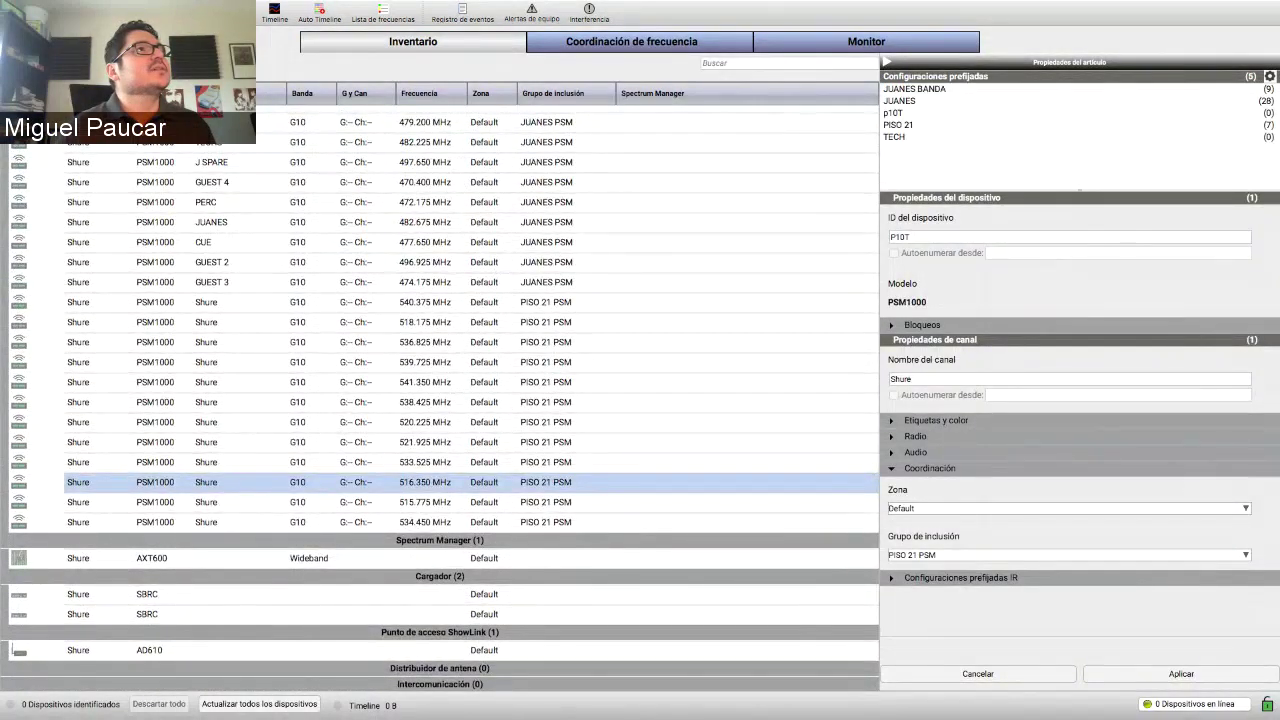
pyautogui.press('super+n')
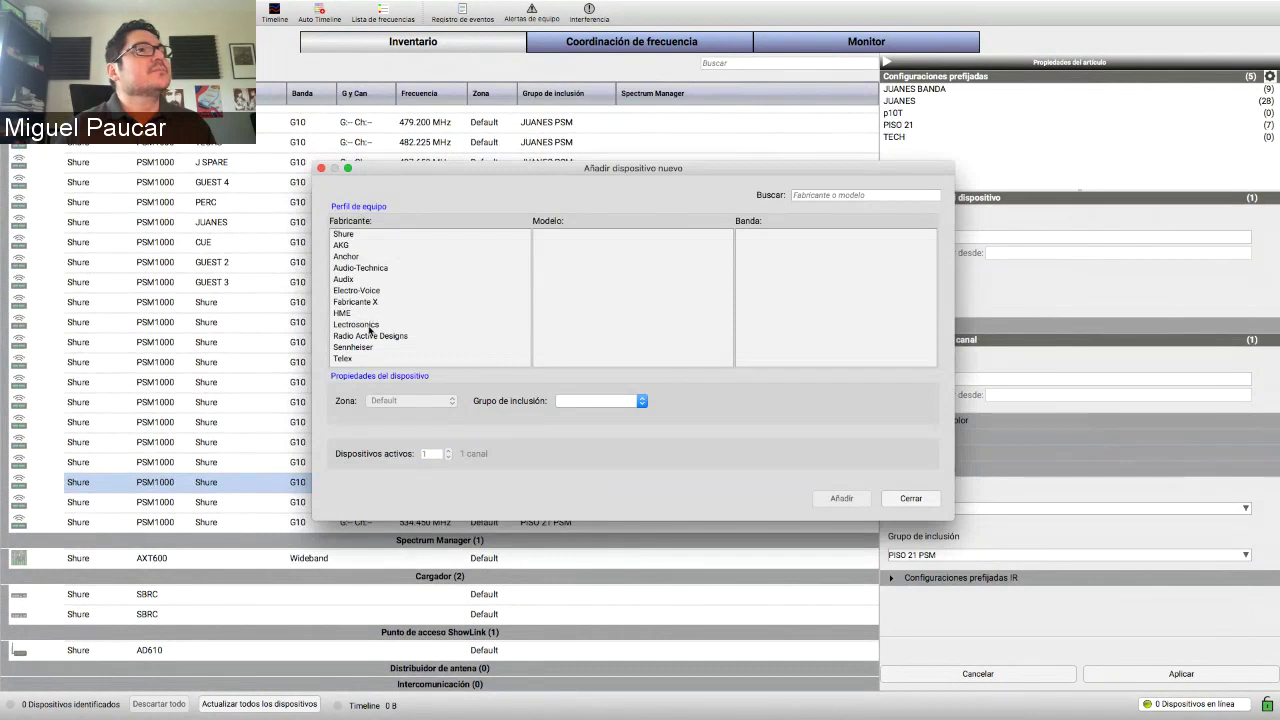
pyautogui.click(366, 347)
pyautogui.scroll(-3, 564, 311)
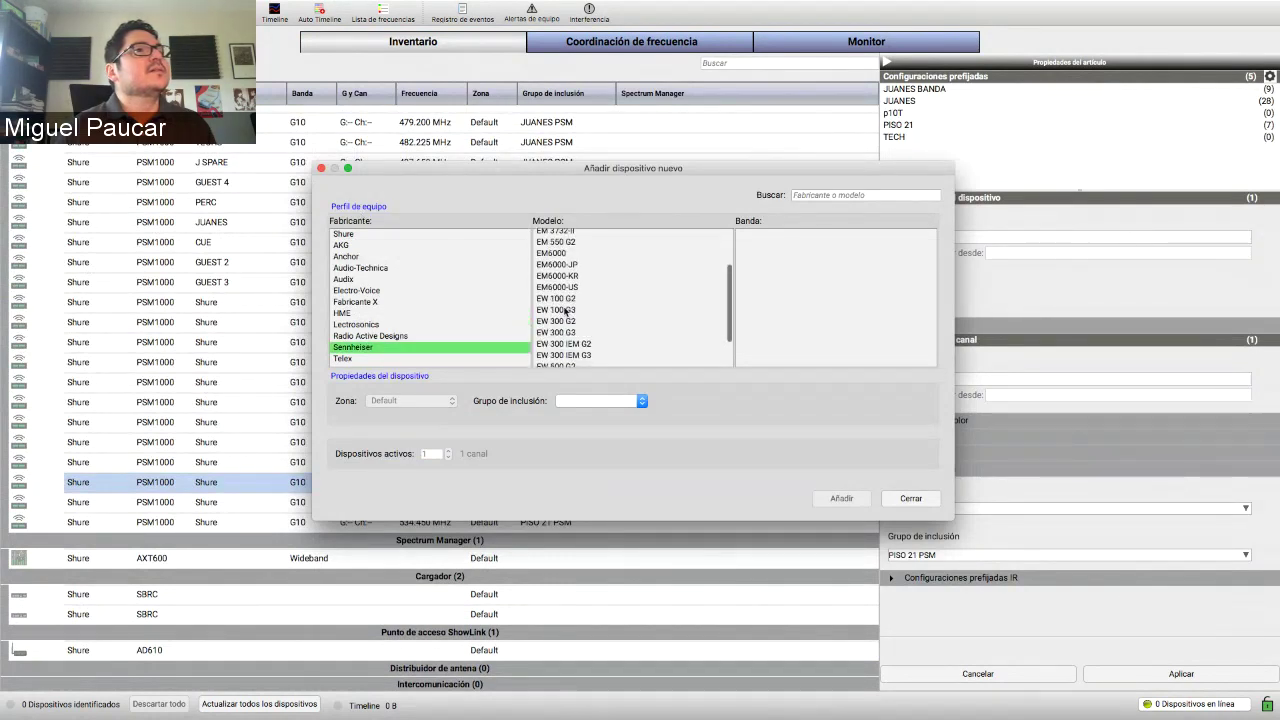
pyautogui.scroll(-1, 565, 311)
pyautogui.click(556, 334)
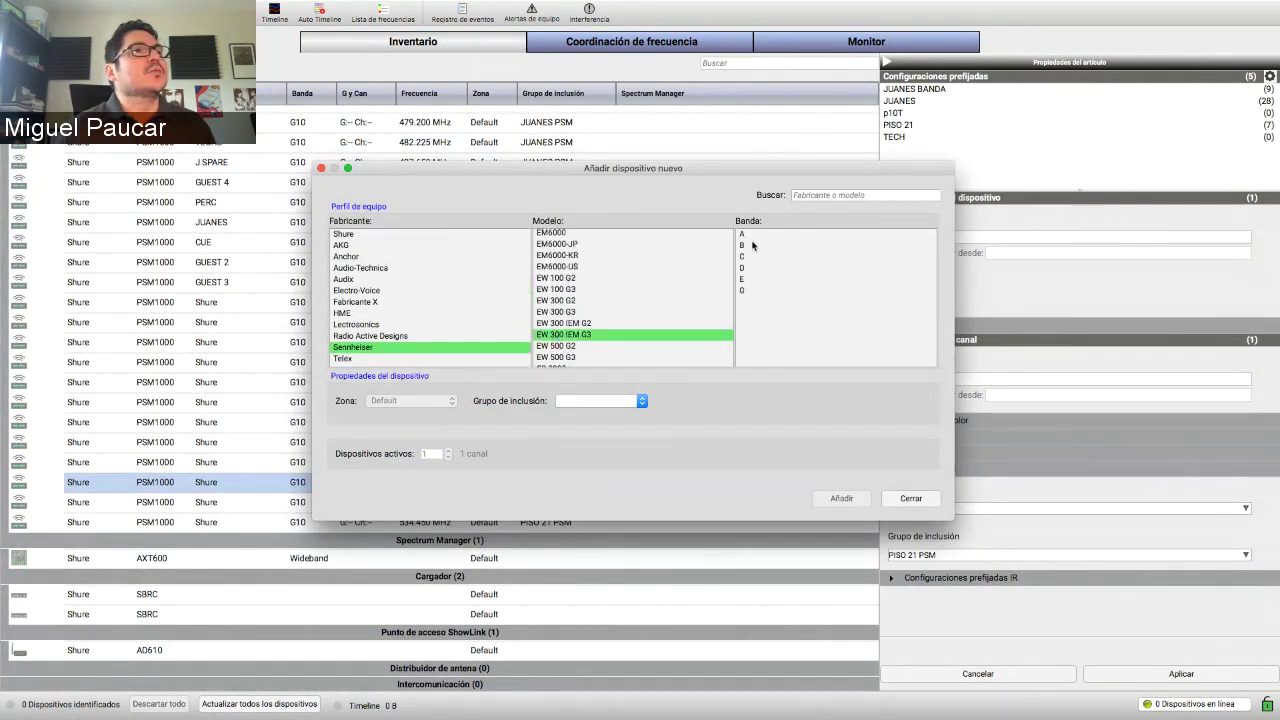
pyautogui.click(753, 246)
pyautogui.click(449, 451)
pyautogui.click(449, 451)
pyautogui.click(449, 451)
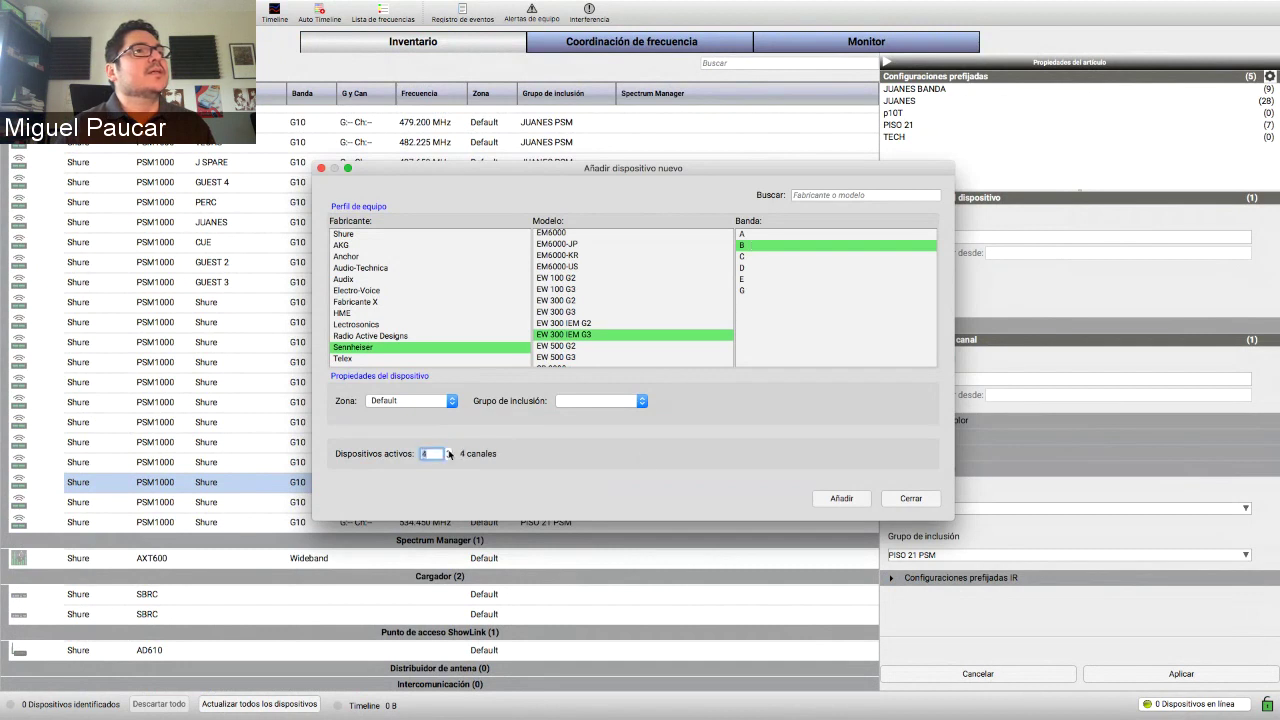
pyautogui.click(736, 234)
# - Set the number of active EW 300 IEM G3 devices to 20, add them to the inventory and close the new-device dialog
pyautogui.click(447, 457)
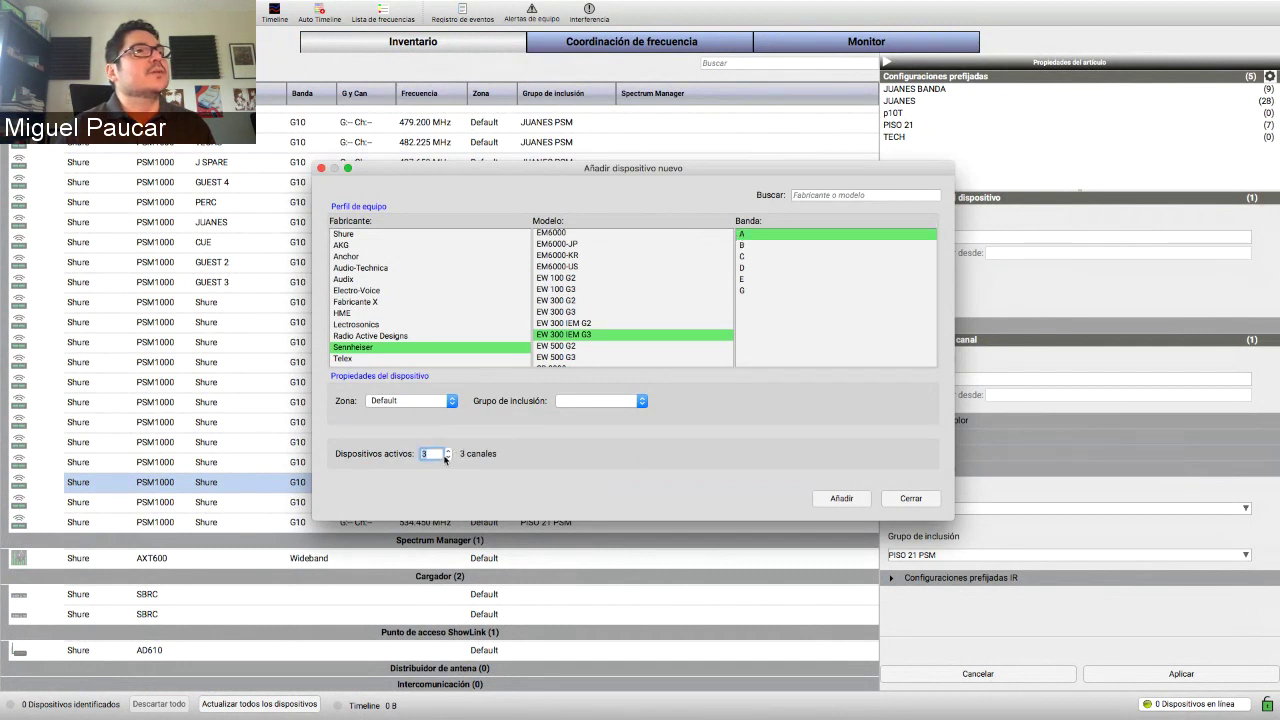
pyautogui.click(449, 451)
pyautogui.click(449, 451)
pyautogui.click(449, 451)
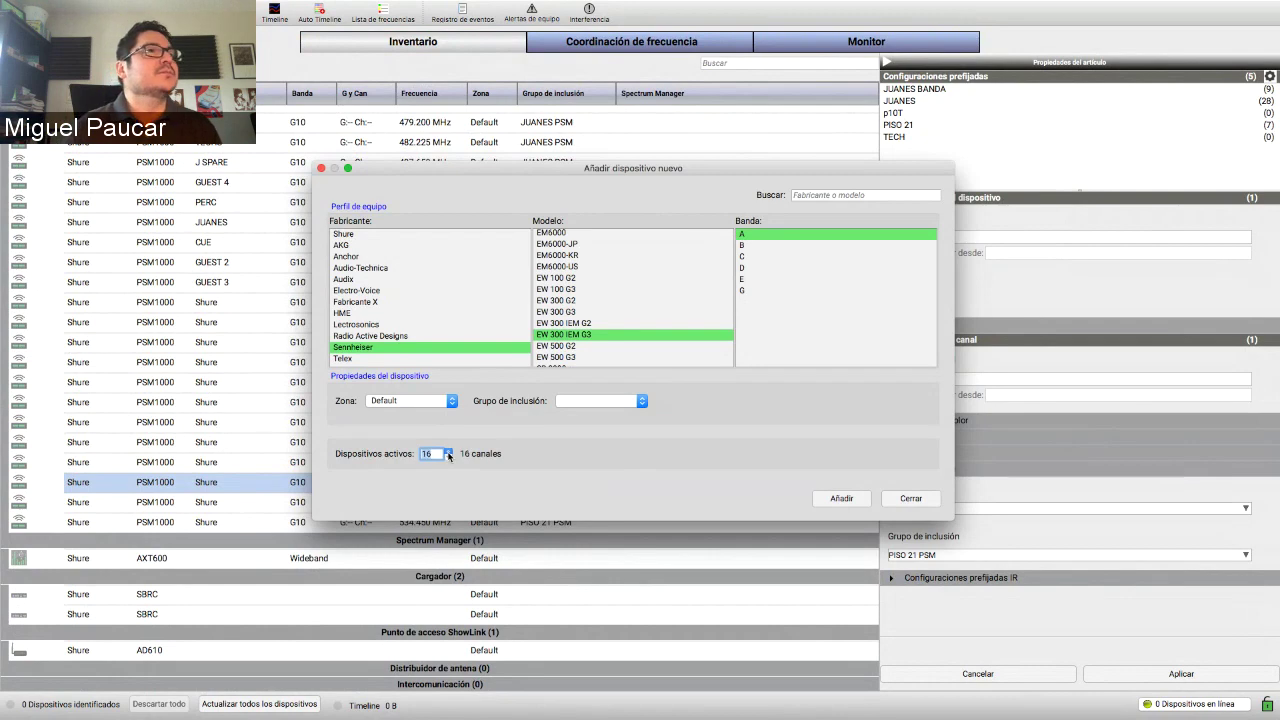
pyautogui.click(449, 451)
pyautogui.click(449, 451)
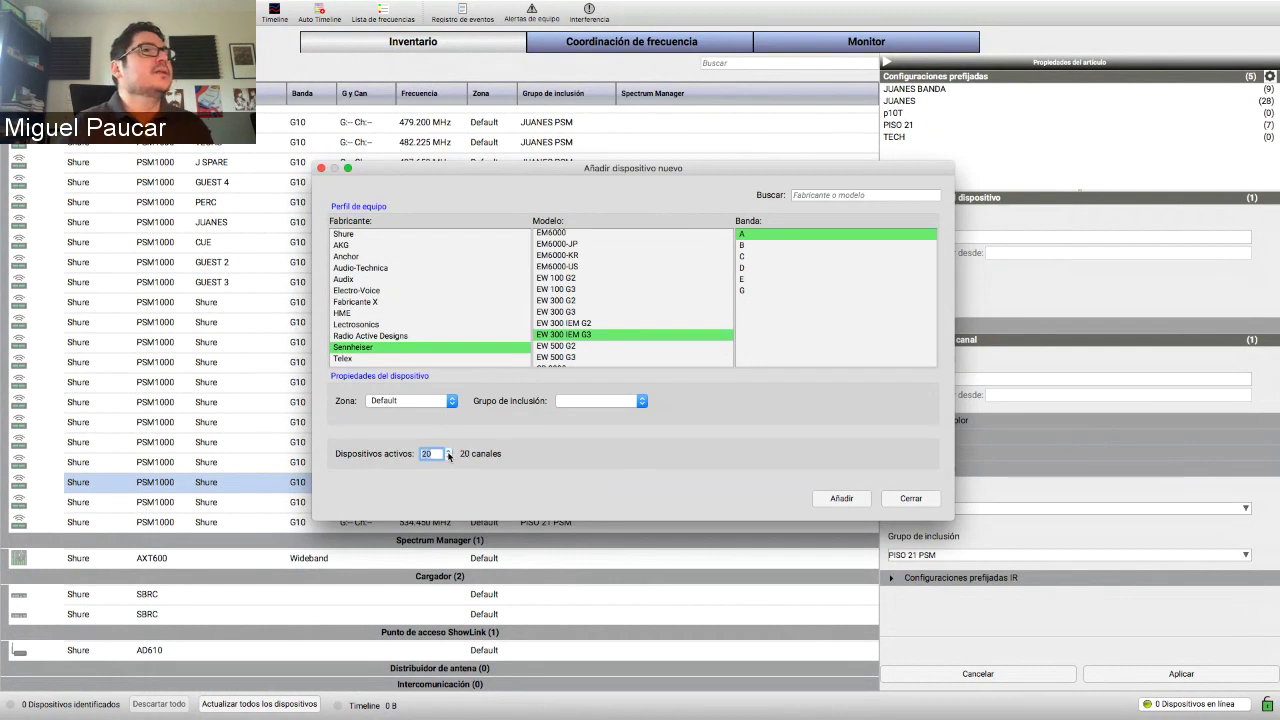
pyautogui.click(841, 498)
pyautogui.click(910, 498)
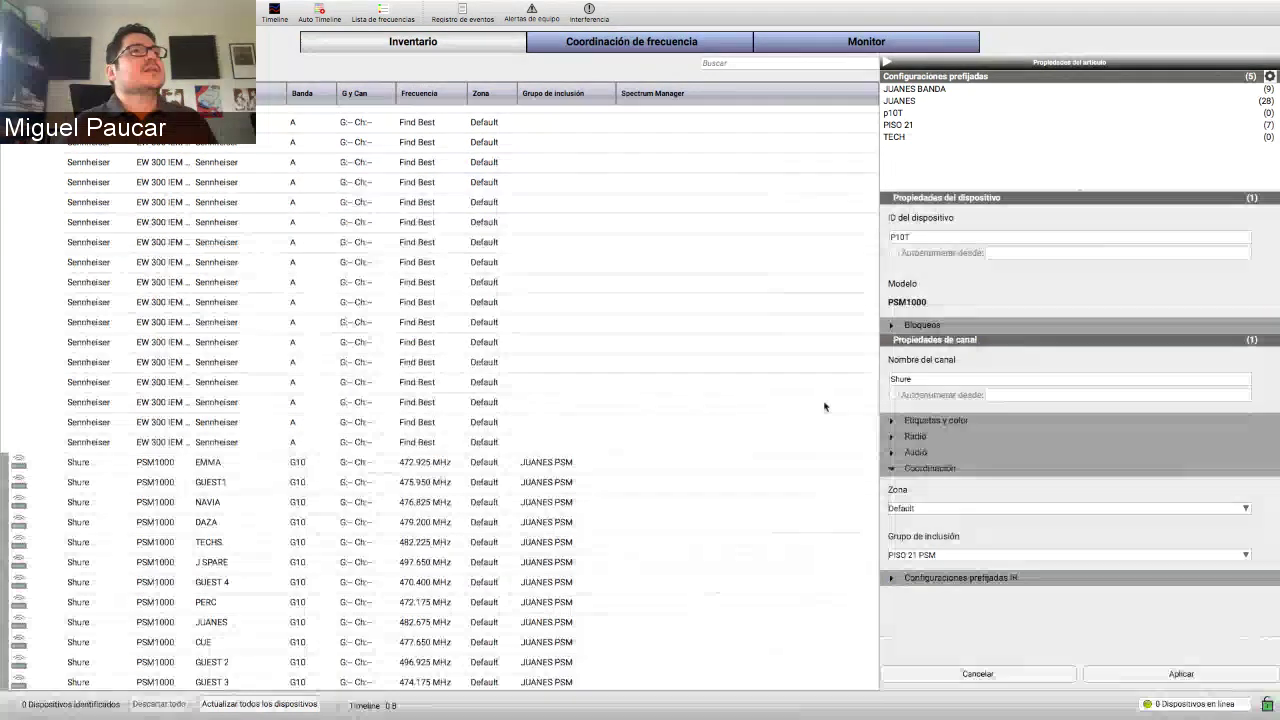
# - Bring the inventory frequencies into the frequency coordination list and accept the coordination selection
pyautogui.click(680, 42)
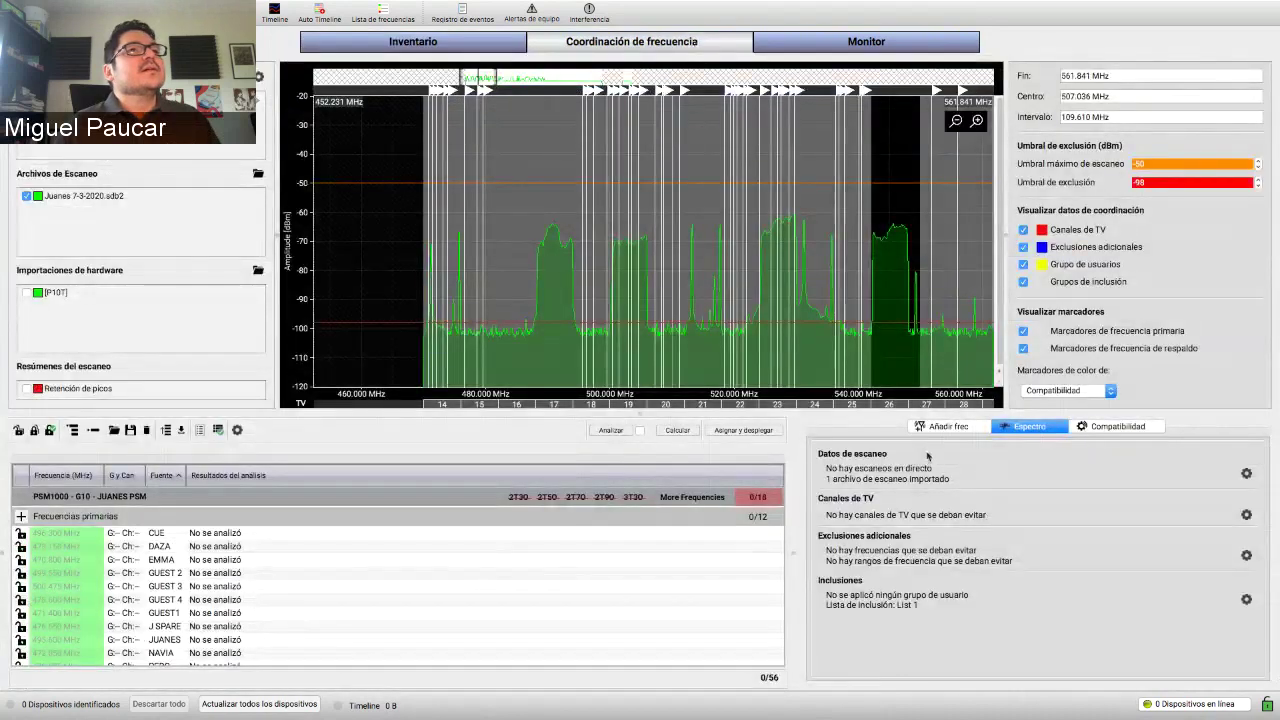
pyautogui.click(948, 426)
pyautogui.click(948, 446)
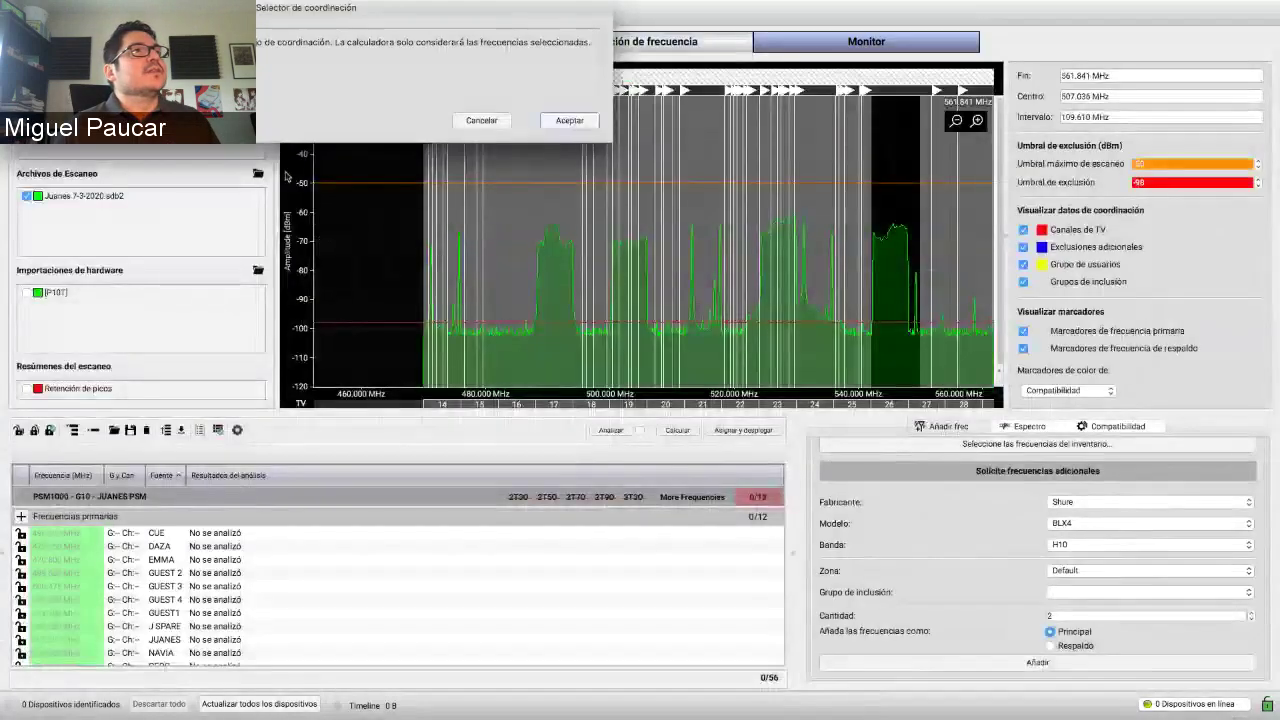
pyautogui.click(569, 120)
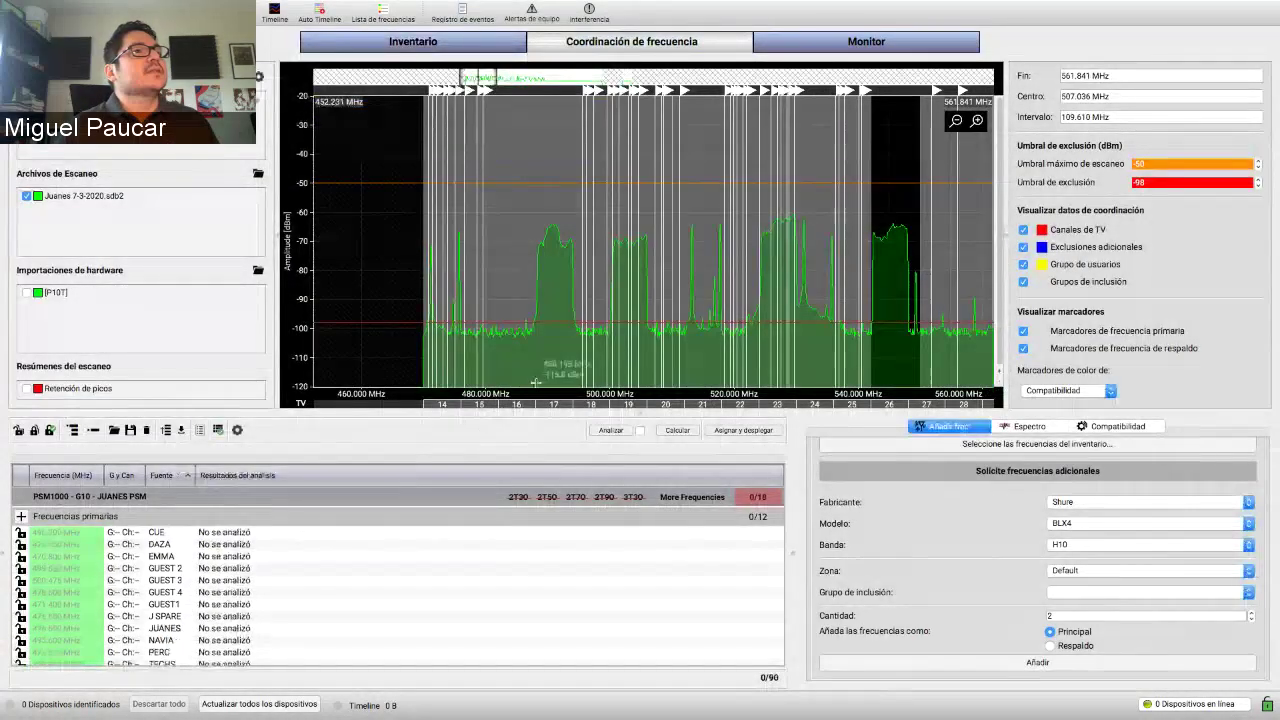
pyautogui.scroll(-5, 539, 597)
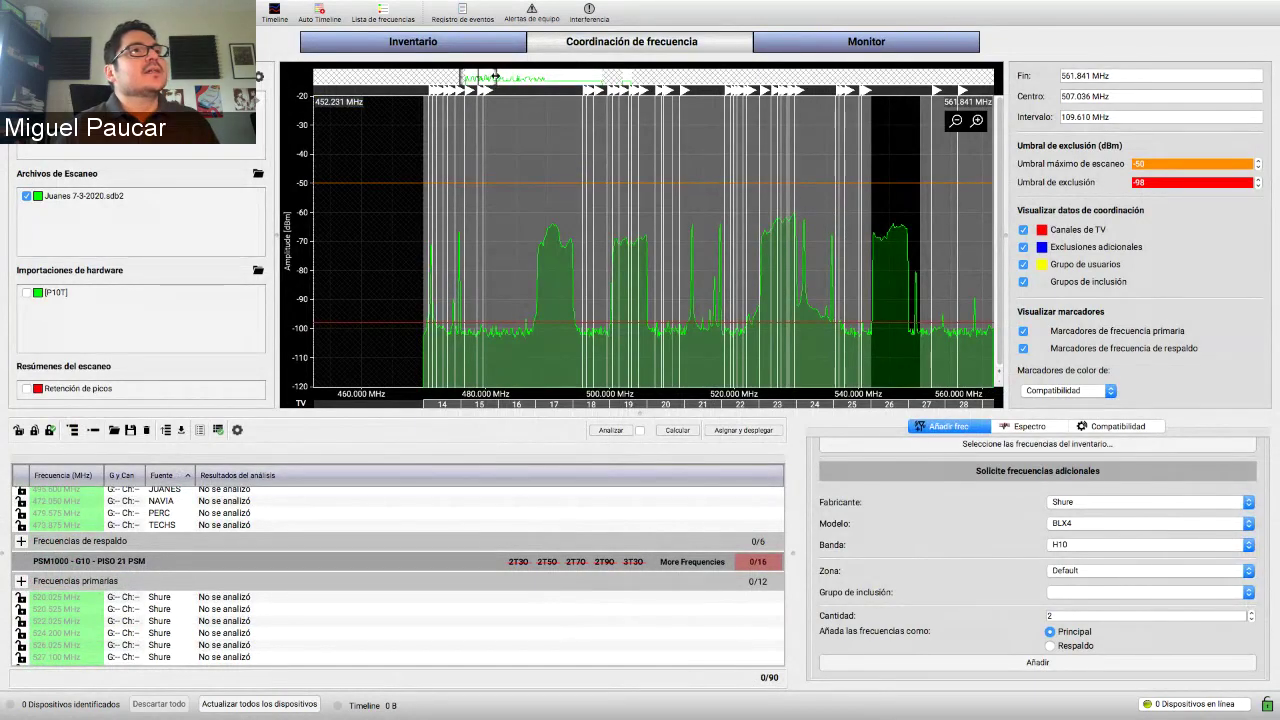
pyautogui.scroll(-1, 507, 76)
pyautogui.scroll(-3, 507, 76)
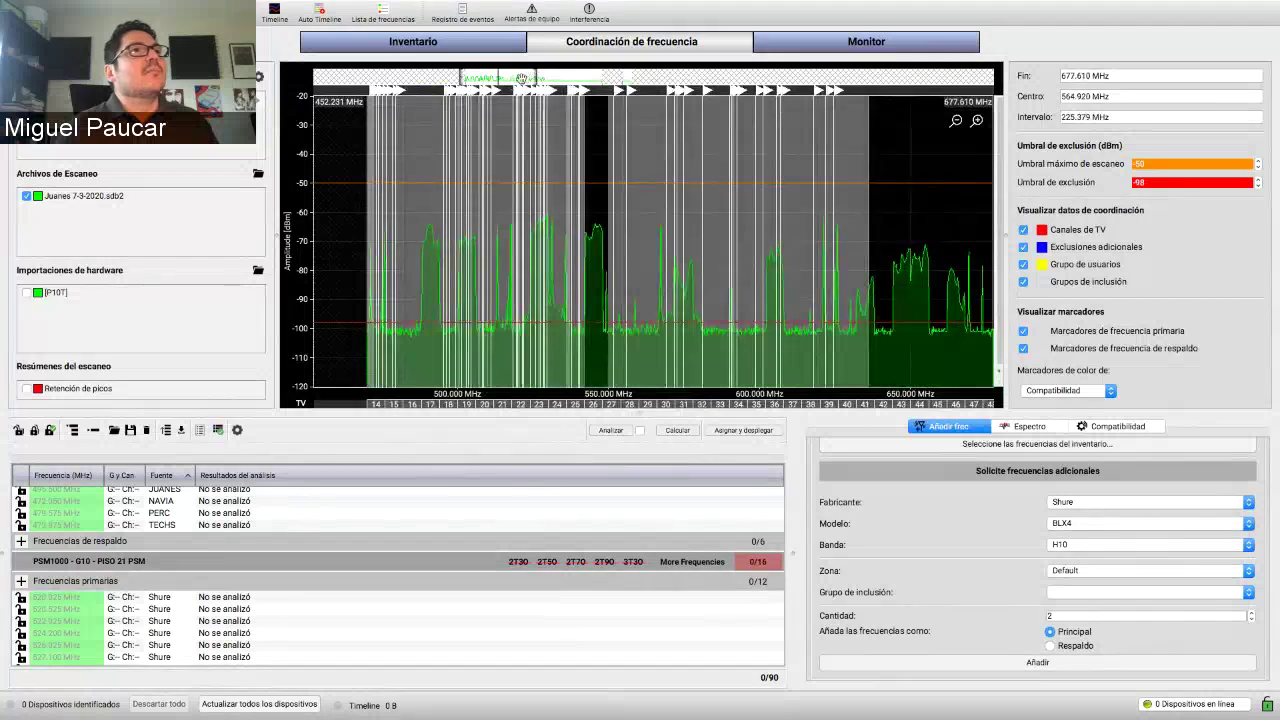
# - Run the compatible-frequency calculation for the coordination list, stop it partway and review the analysis results
pyautogui.scroll(-2, 535, 78)
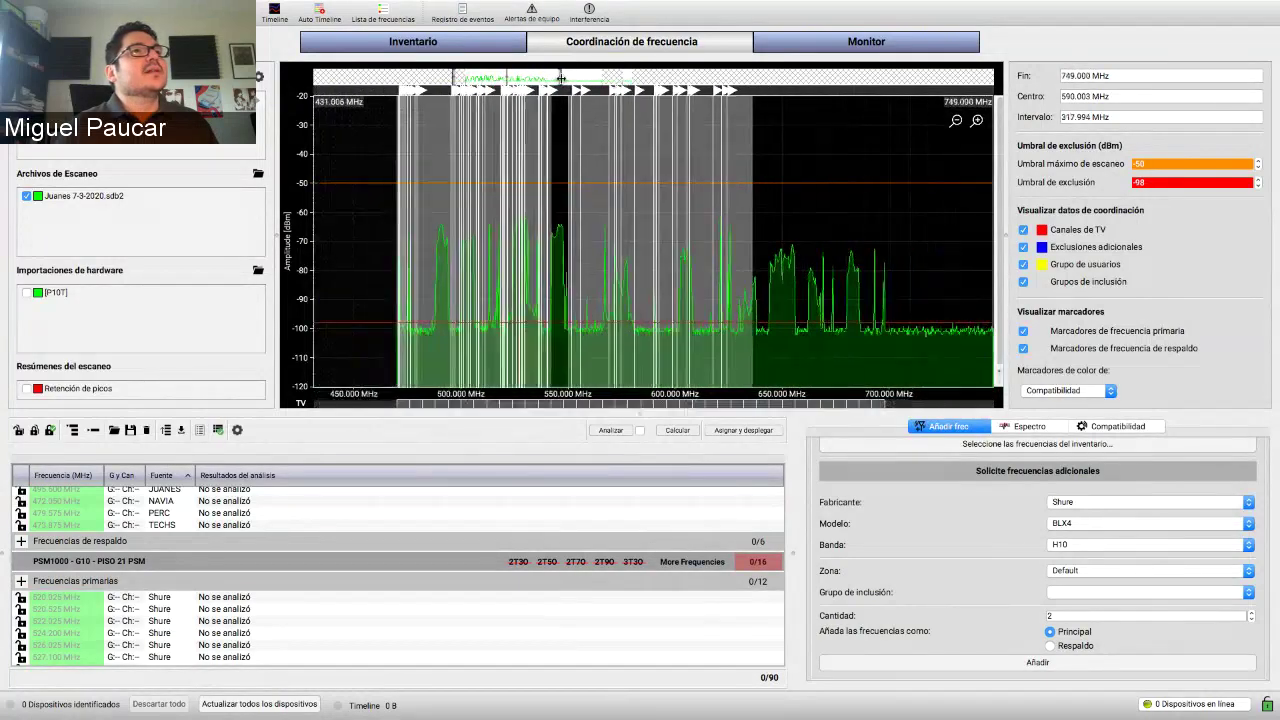
pyautogui.moveTo(549, 77); pyautogui.dragTo(558, 76)
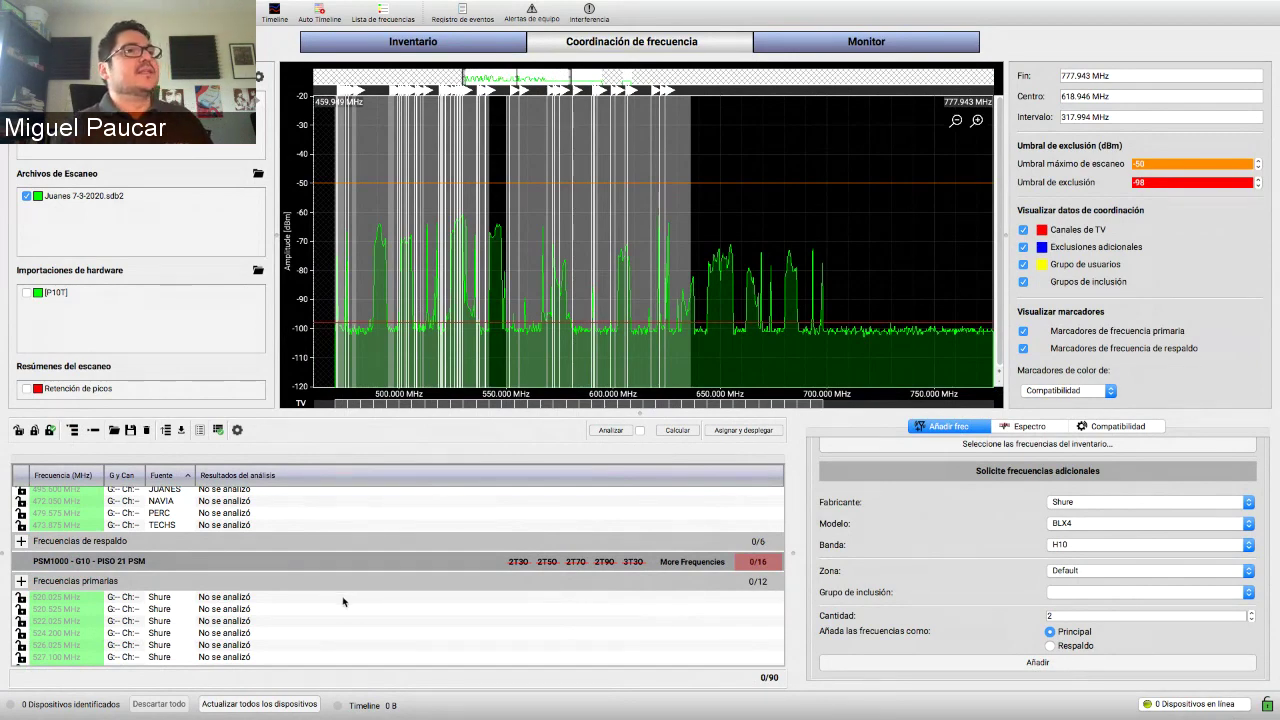
pyautogui.click(678, 430)
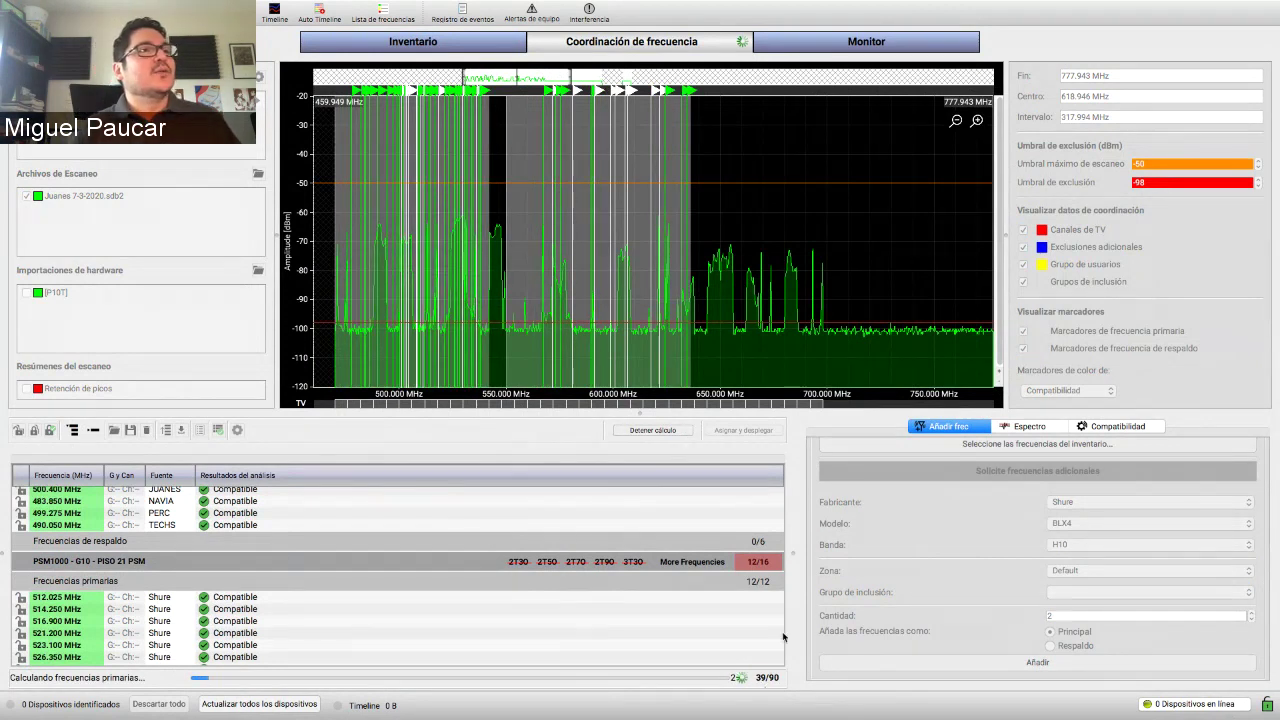
pyautogui.moveTo(754, 705)
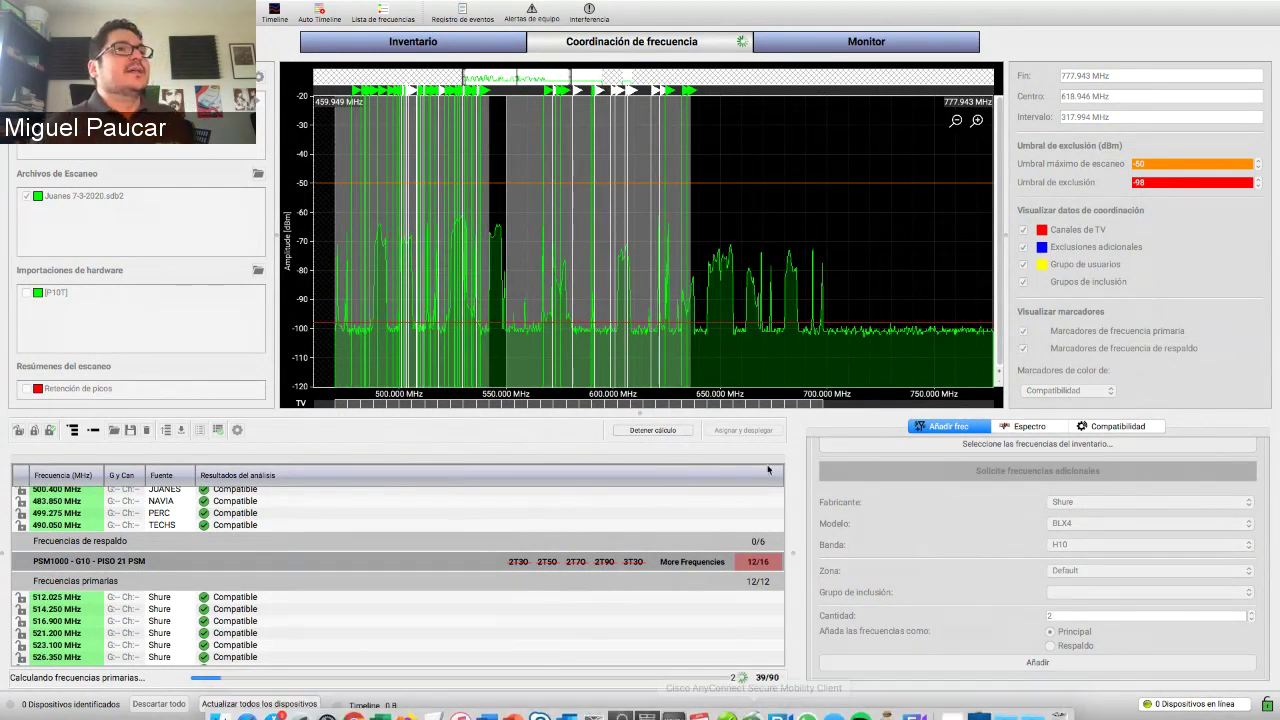
pyautogui.click(652, 430)
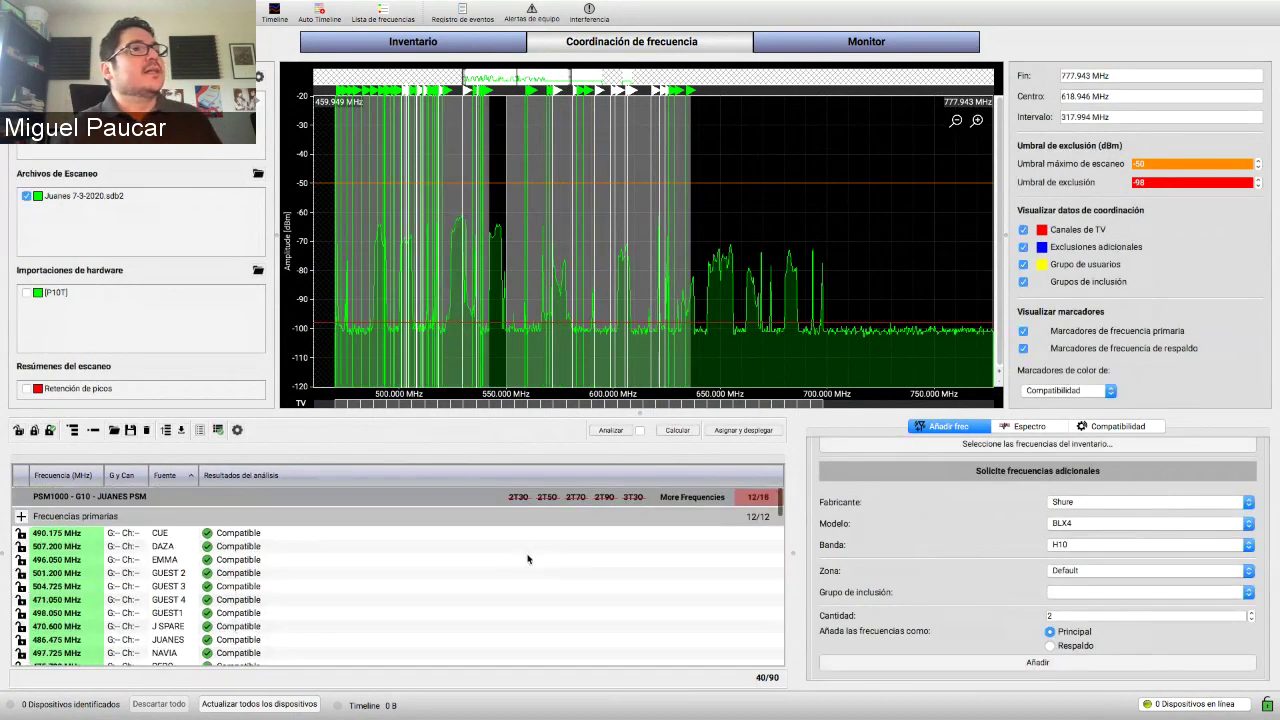
pyautogui.scroll(-5, 528, 559)
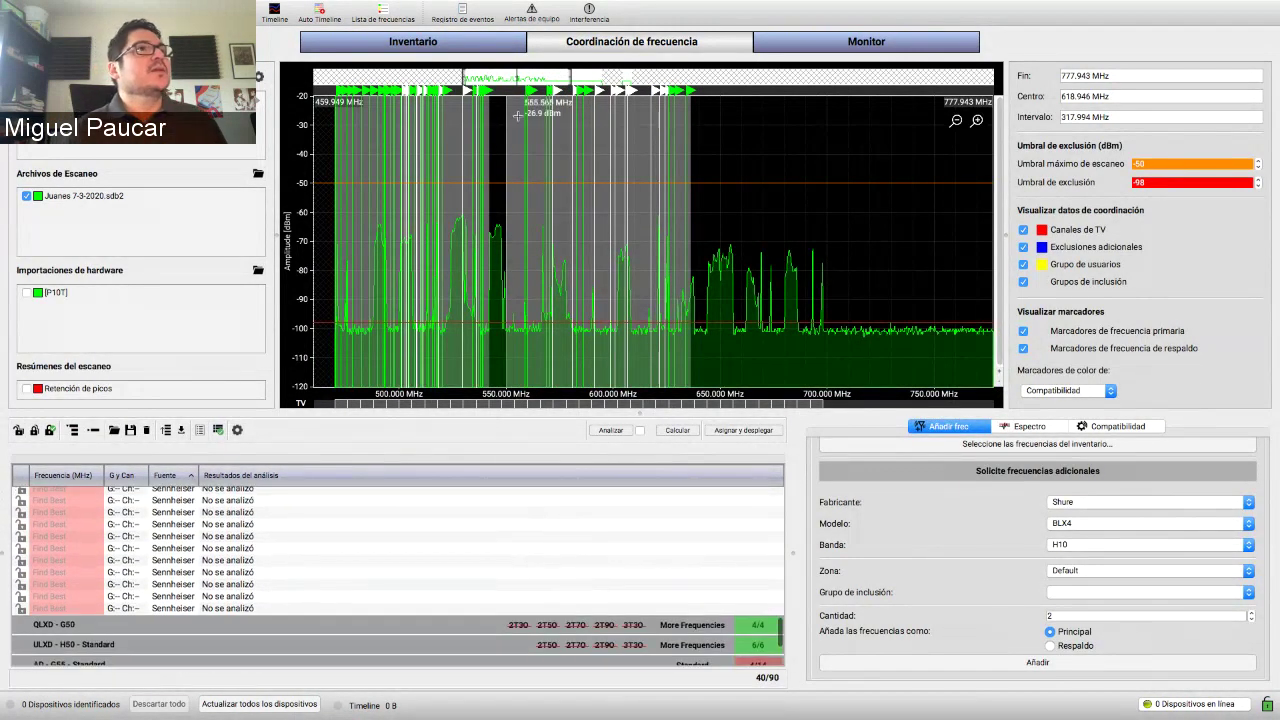
# - Open the zone administration and add three new zones alongside the Default zone
pyautogui.moveTo(447, 6)
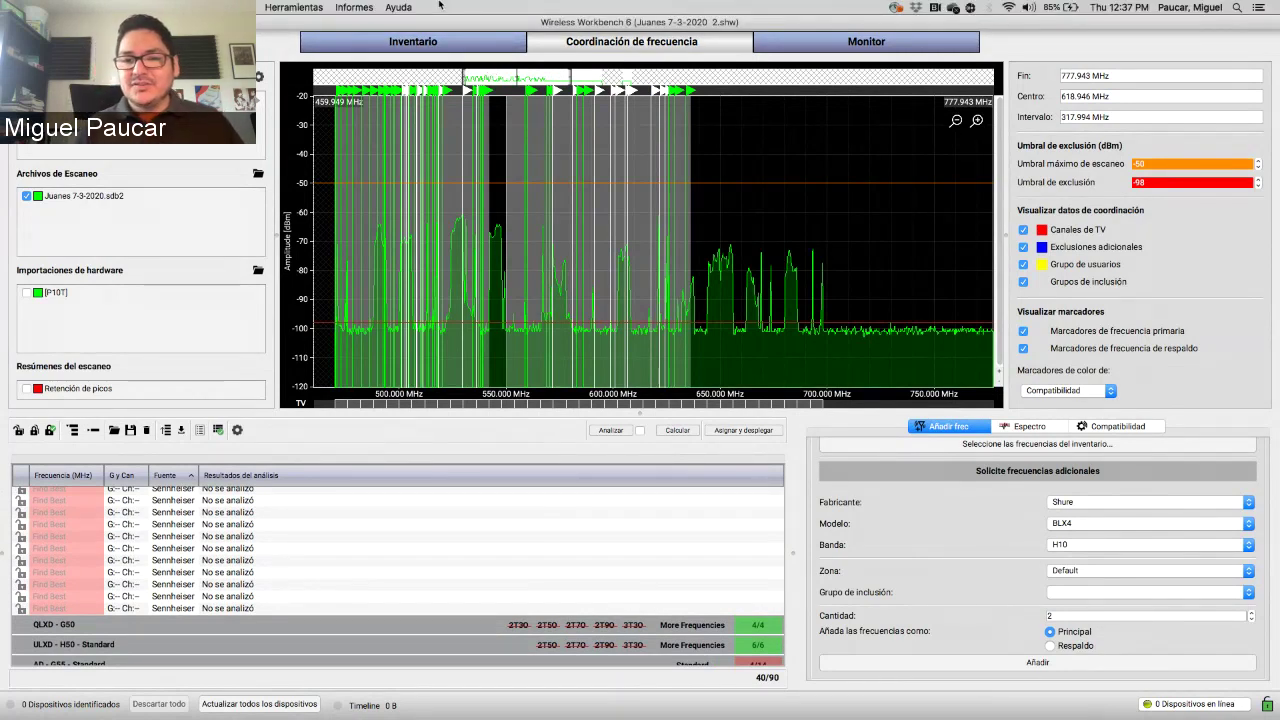
pyautogui.click(236, 7)
pyautogui.moveTo(284, 7)
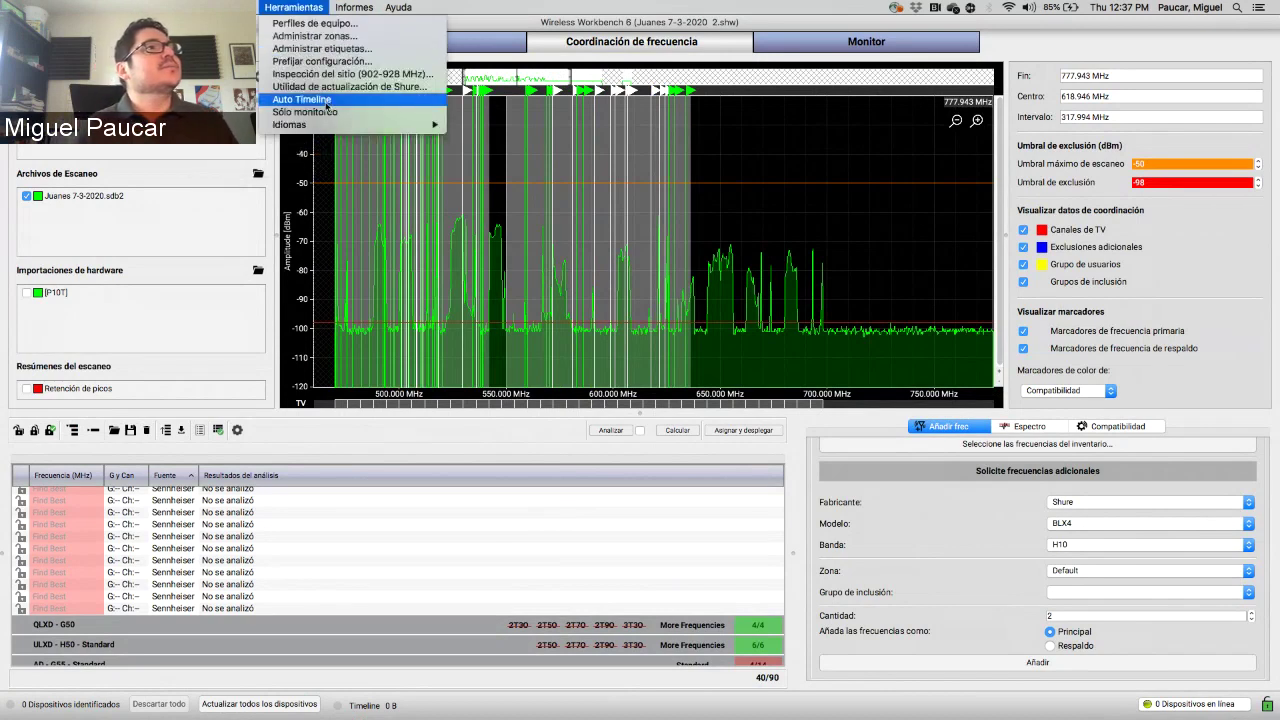
pyautogui.click(342, 38)
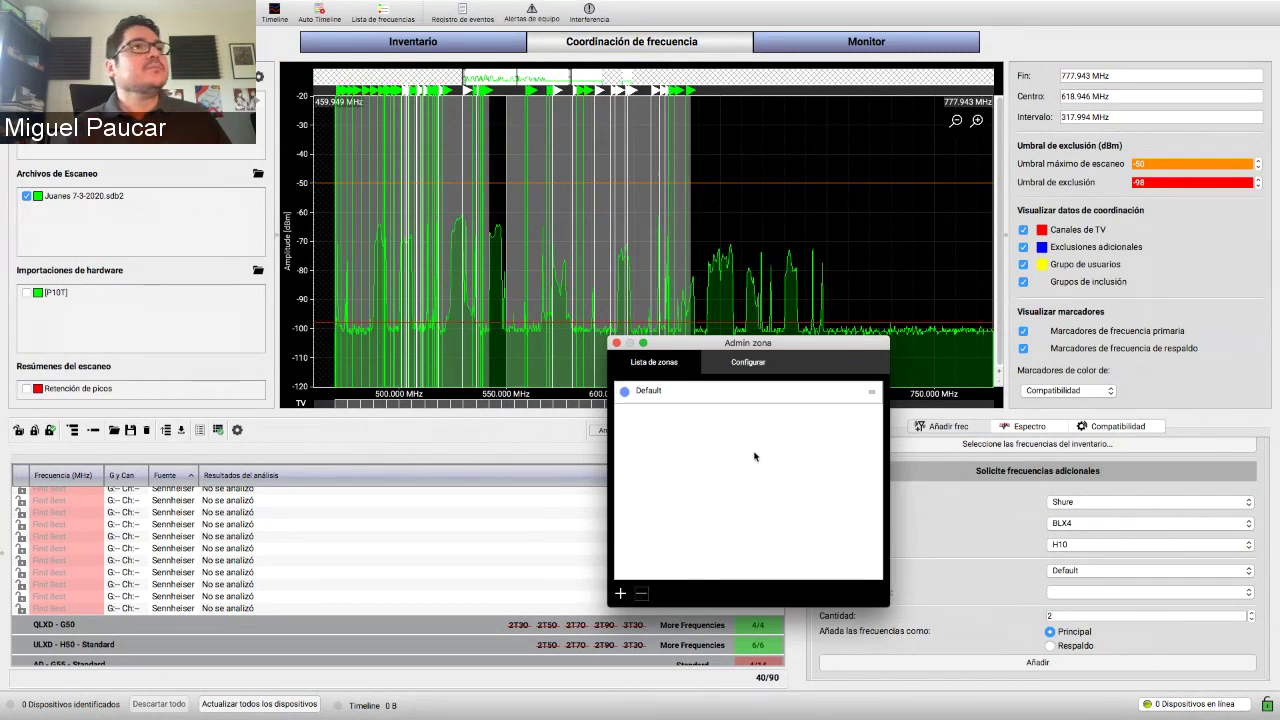
pyautogui.click(620, 594)
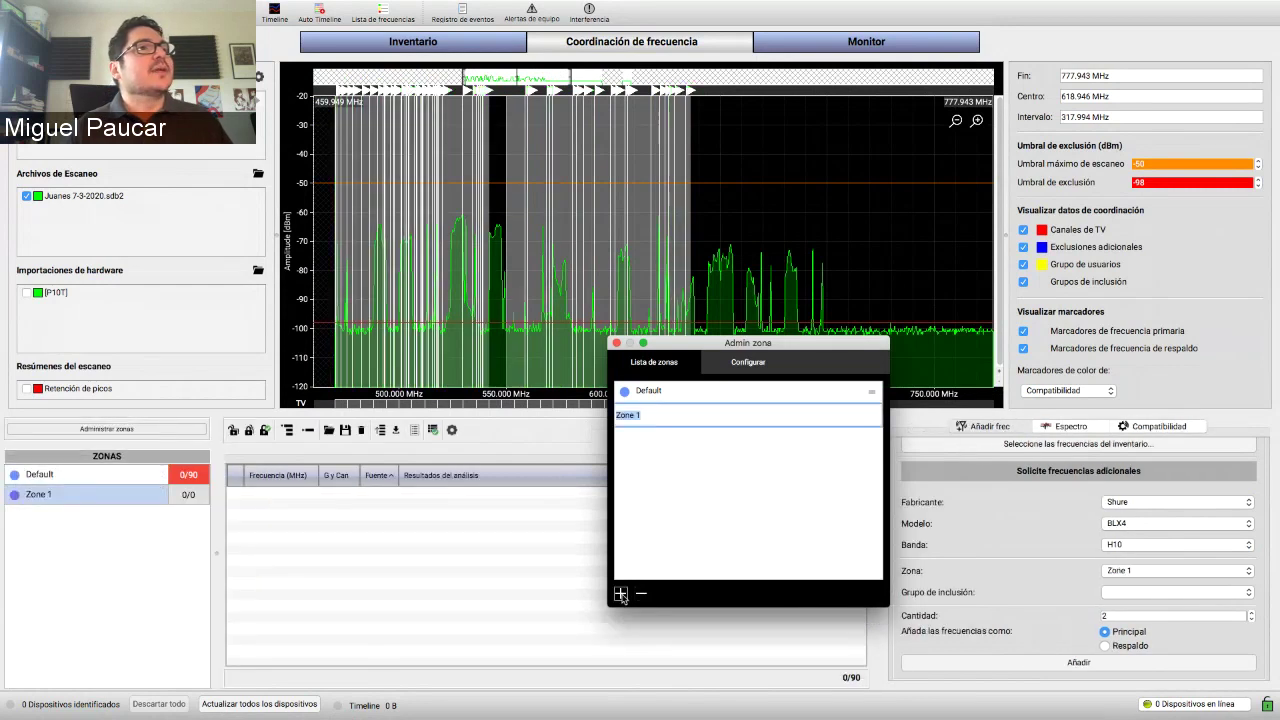
pyautogui.click(620, 594)
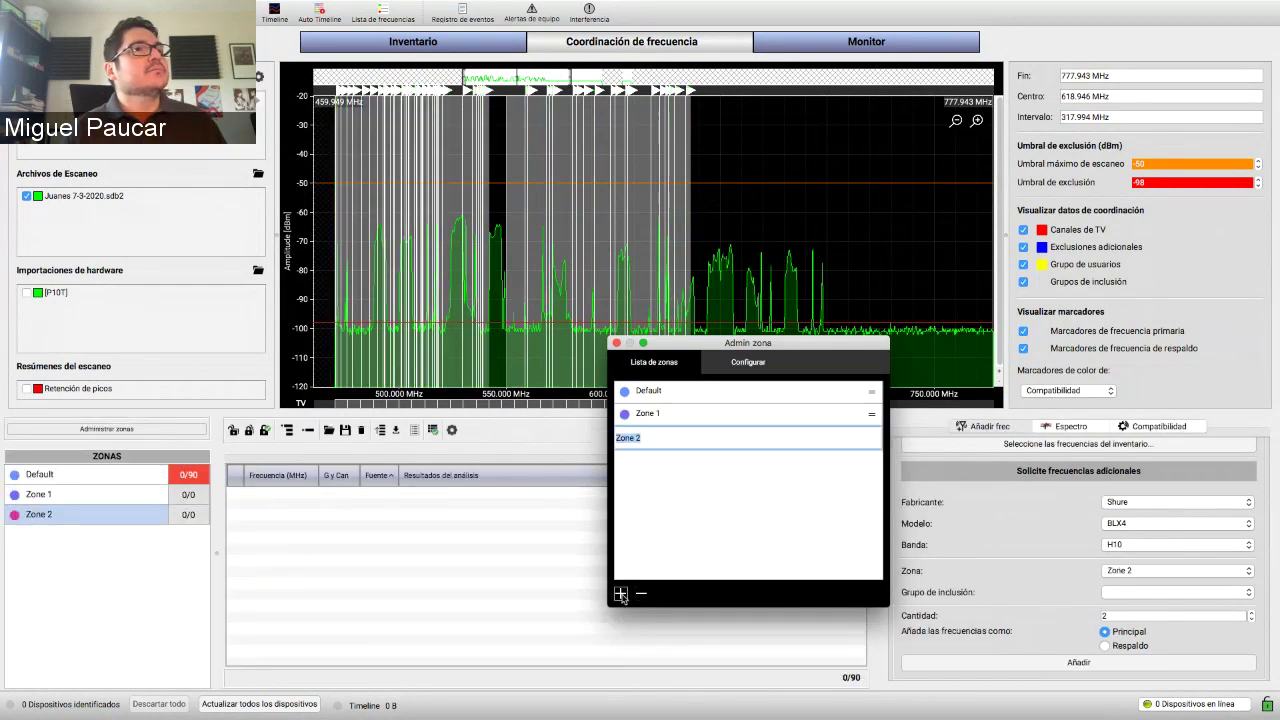
pyautogui.click(620, 594)
pyautogui.click(664, 550)
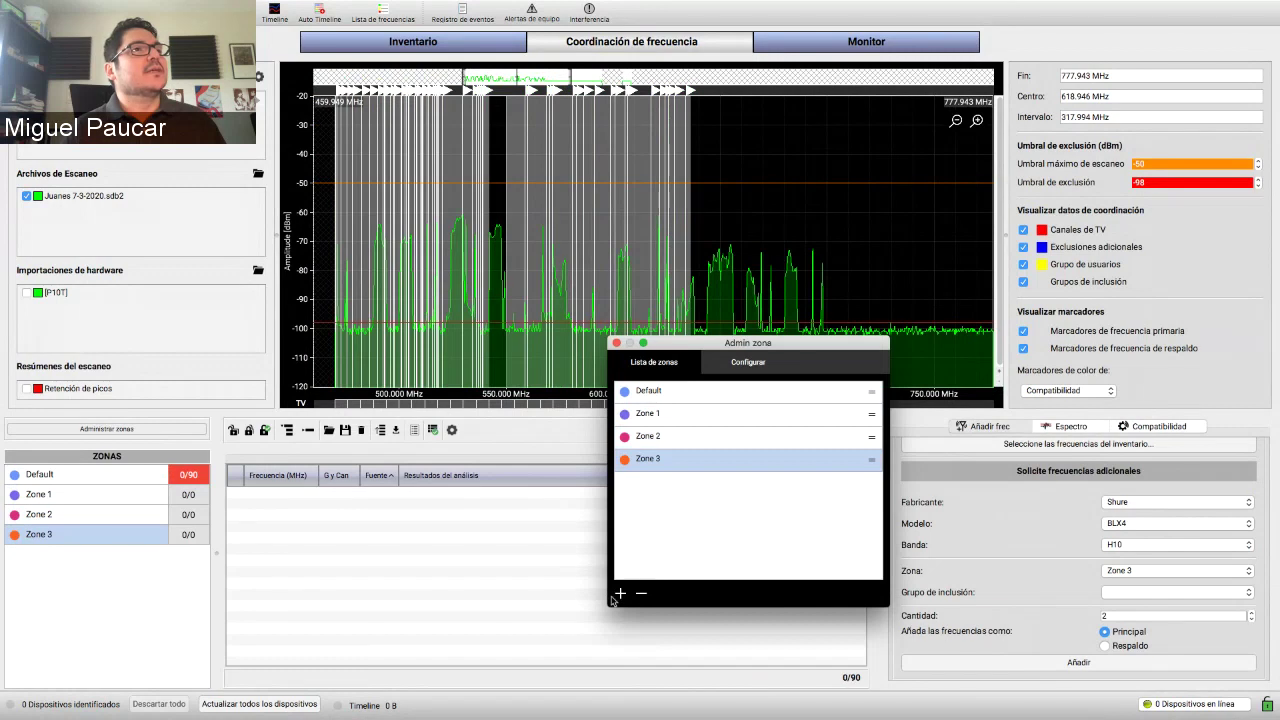
# - Rename Zone 1 as Esc 1 and Zone 2 as Esc 2 in the zone list
pyautogui.click(667, 416)
pyautogui.doubleClick(652, 414)
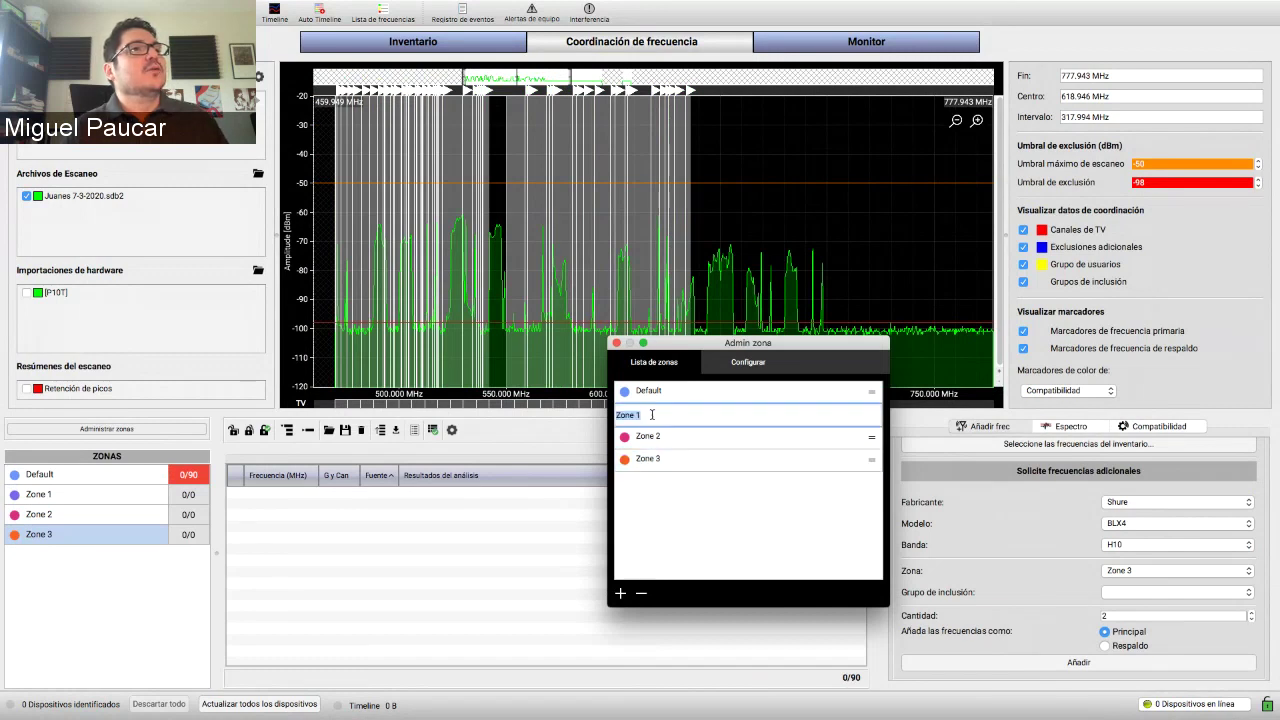
pyautogui.write('Esc 1')
pyautogui.press('Return')
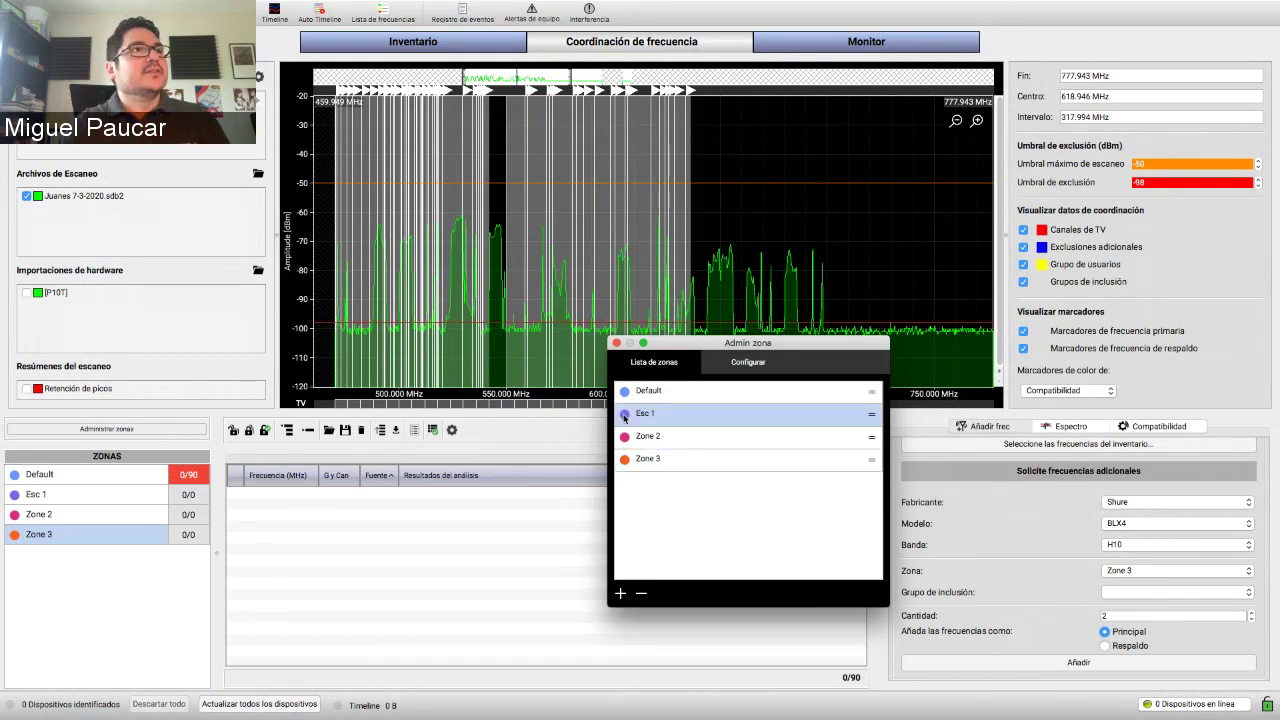
pyautogui.click(640, 437)
pyautogui.doubleClick(638, 440)
pyautogui.click(637, 439)
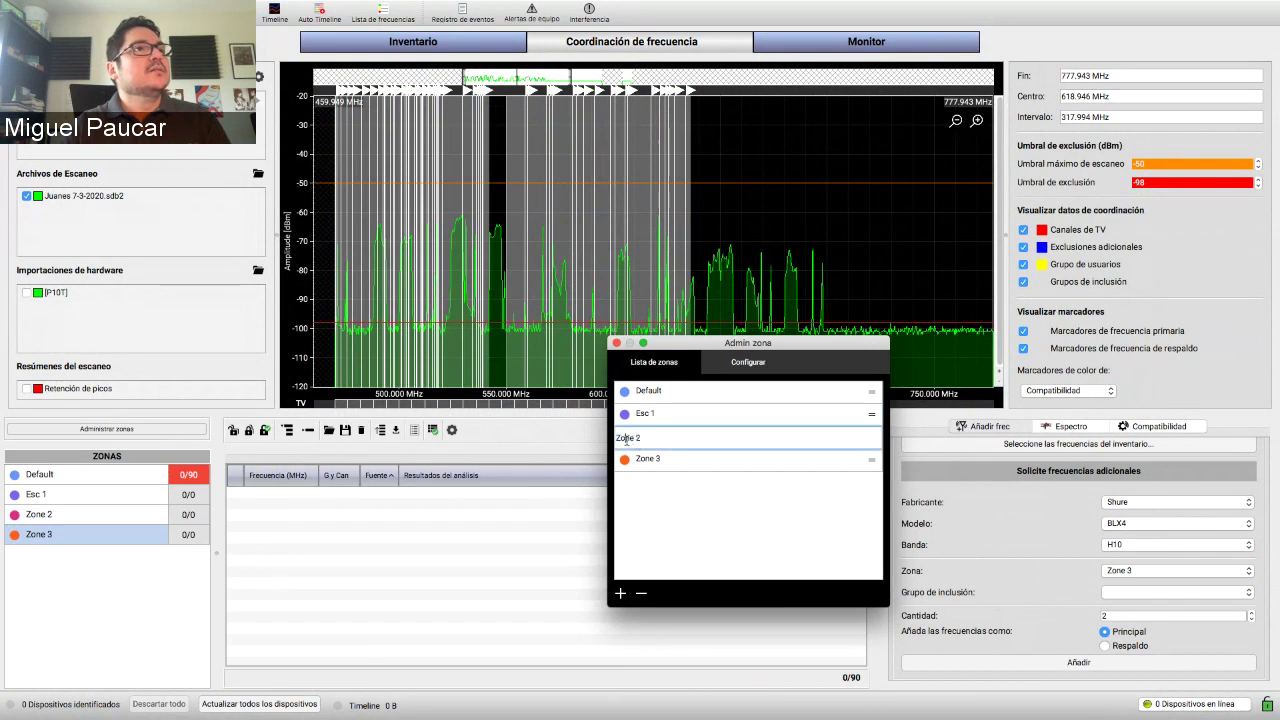
pyautogui.write('Esc')
pyautogui.press('Return')
# - Rename Zone 3 as Carpeta Roja
pyautogui.click(641, 456)
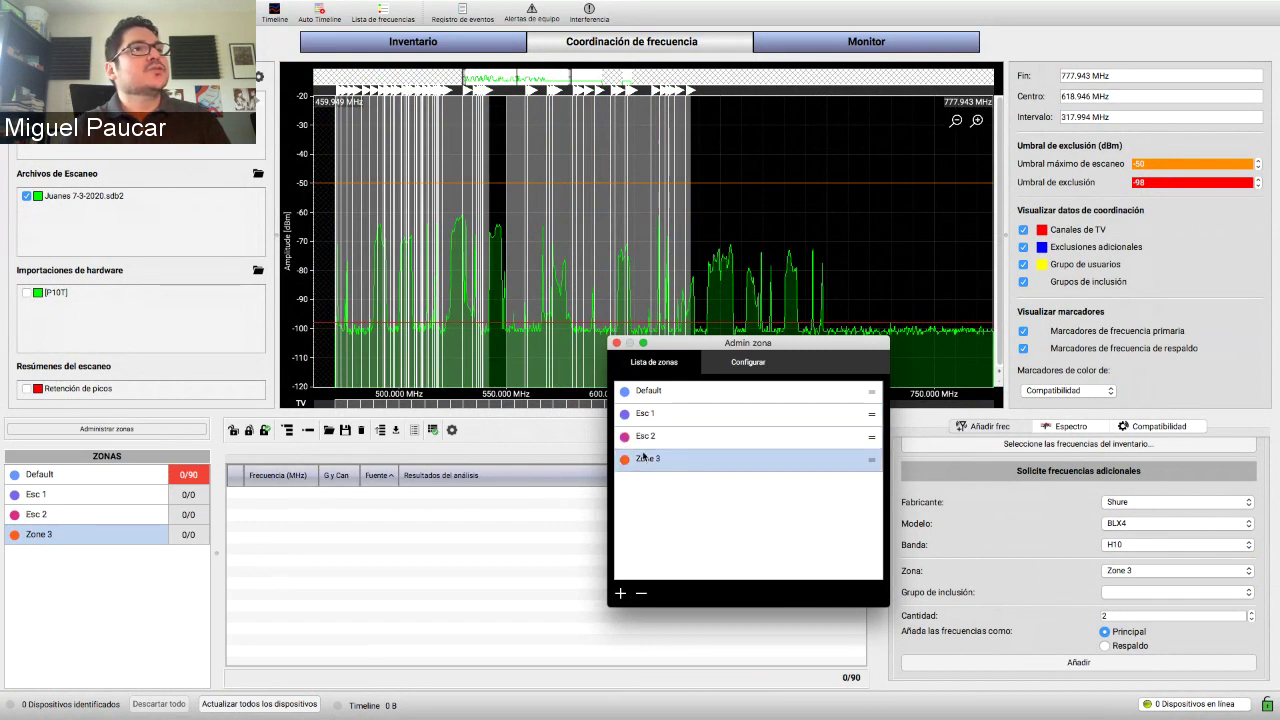
pyautogui.doubleClick(642, 455)
pyautogui.write('Carpeta ')
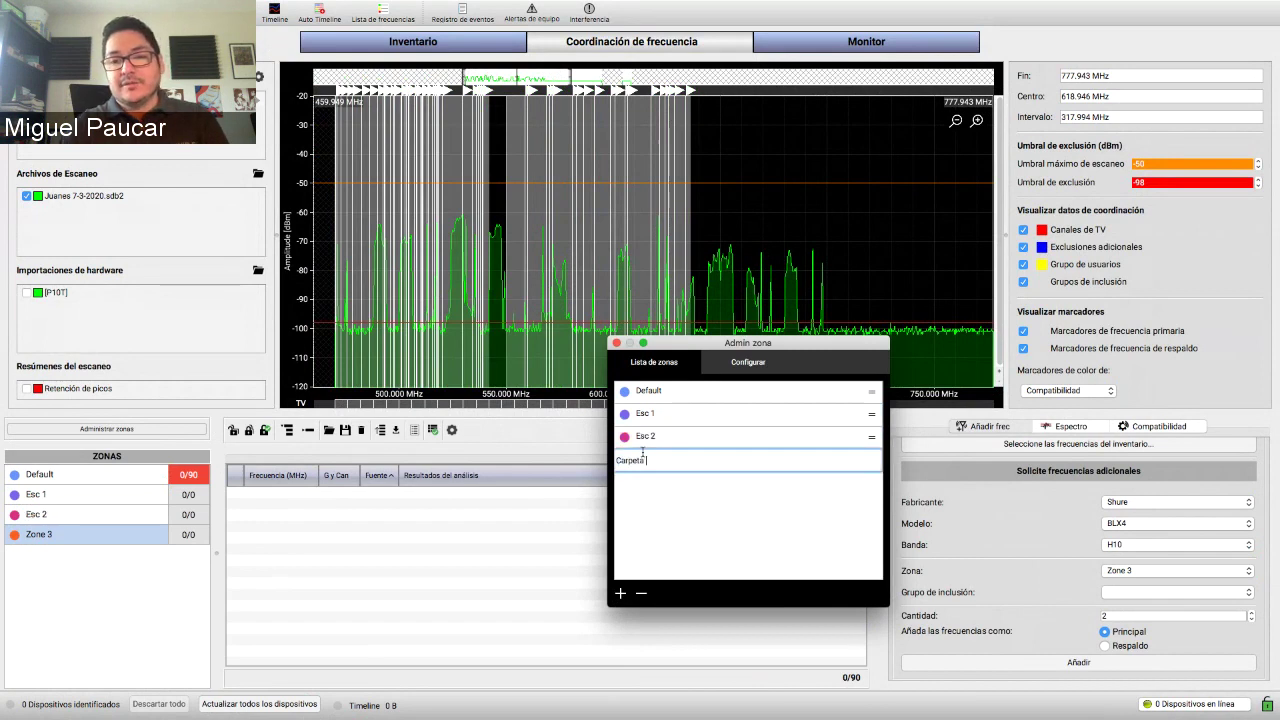
pyautogui.write('Roja')
pyautogui.press('Return')
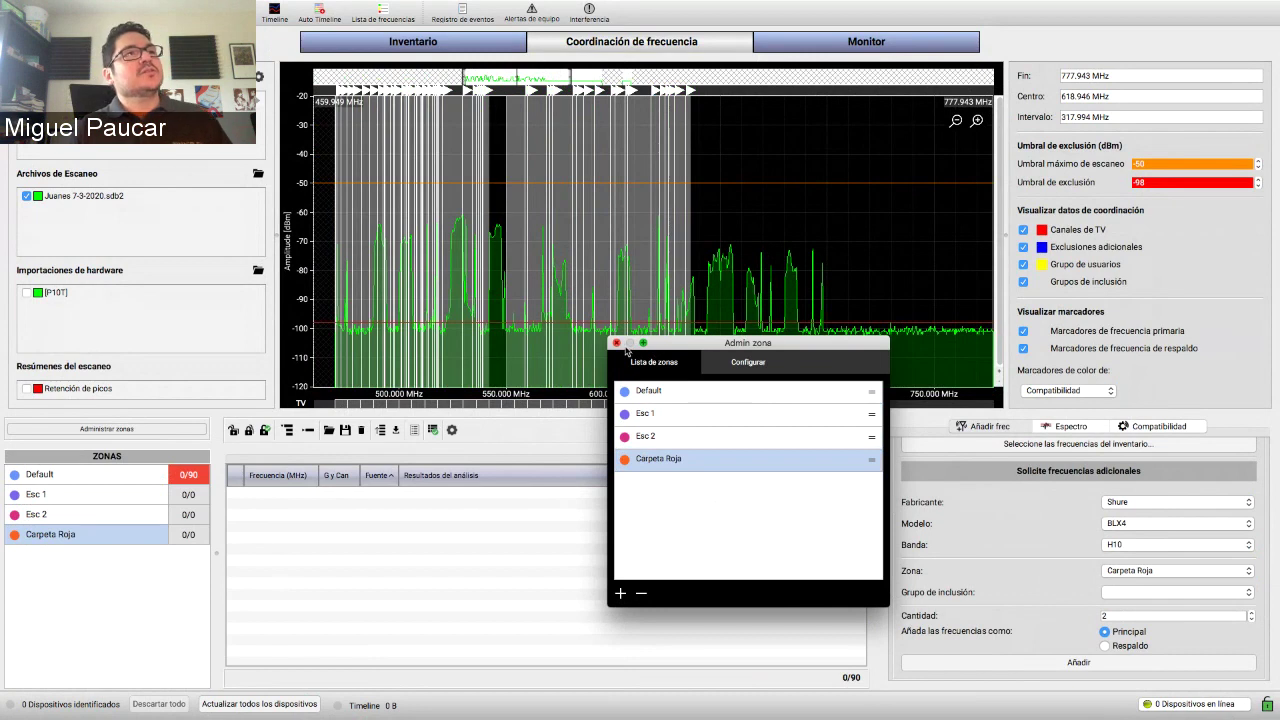
# - In the zone configuration, turn off channel spacing between every pair of the Default, Esc 1, Esc 2 and Carpeta Roja zones
pyautogui.click(745, 364)
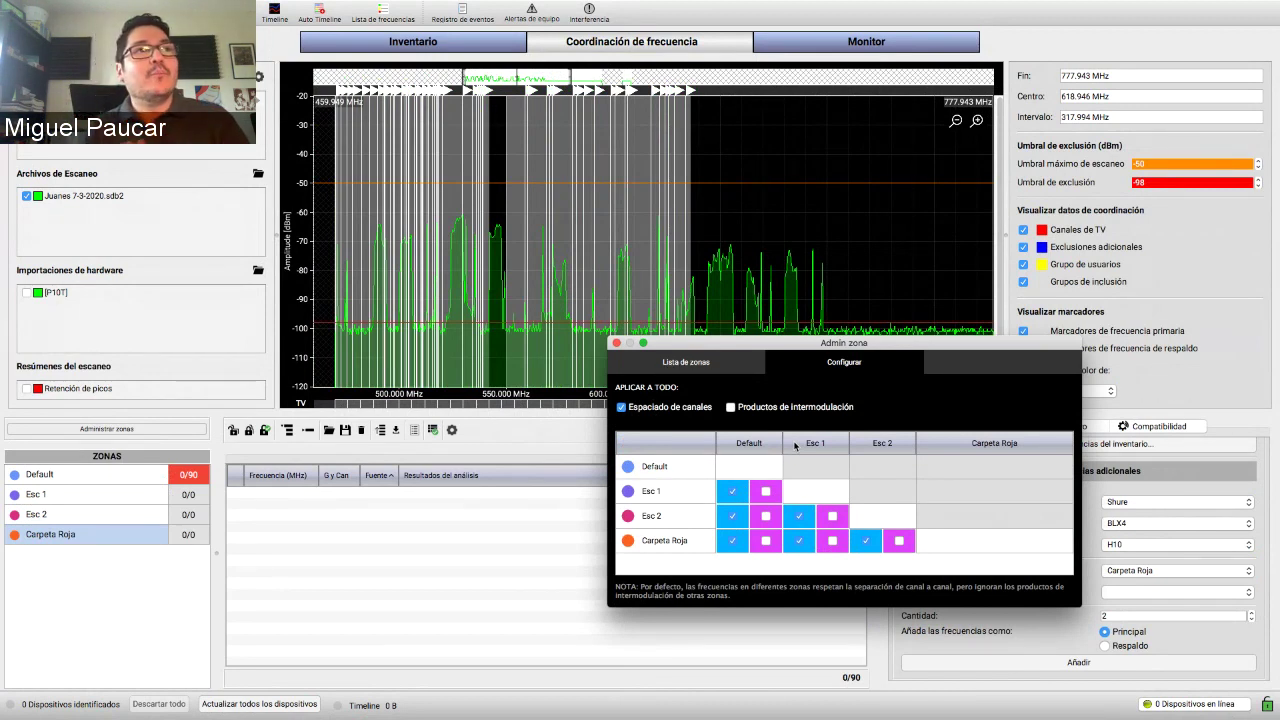
pyautogui.click(732, 492)
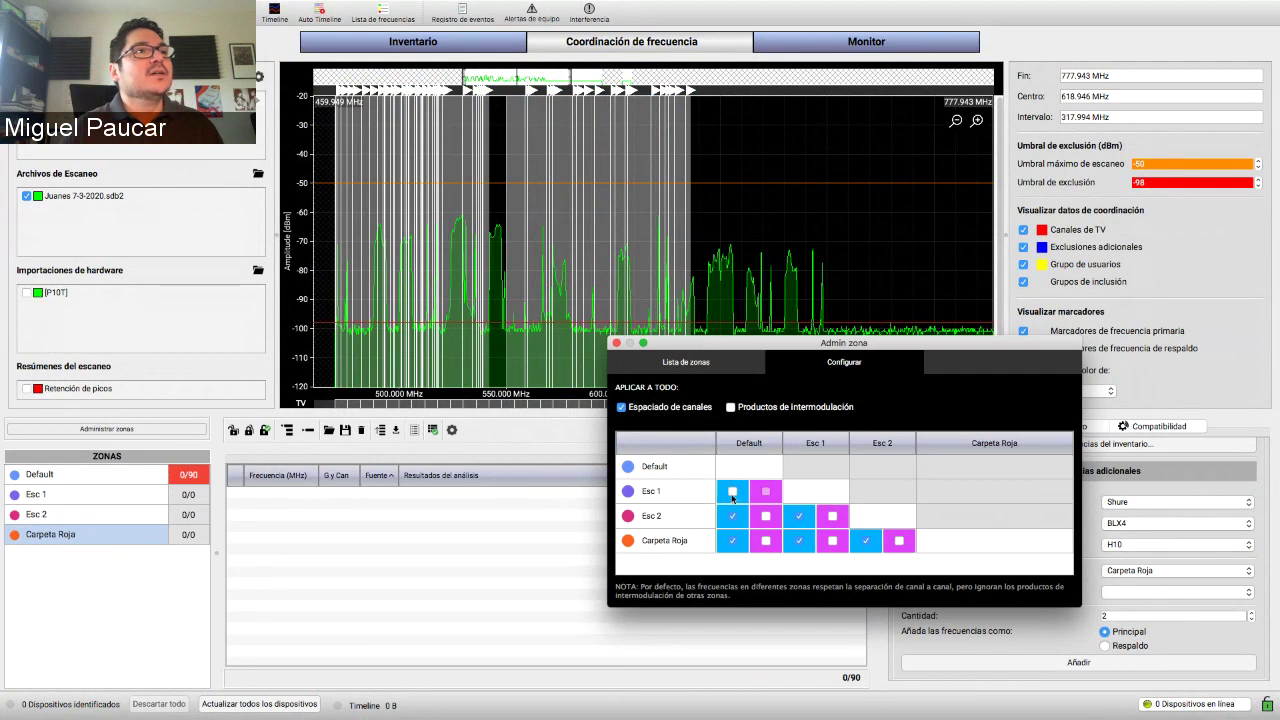
pyautogui.click(732, 516)
pyautogui.click(799, 516)
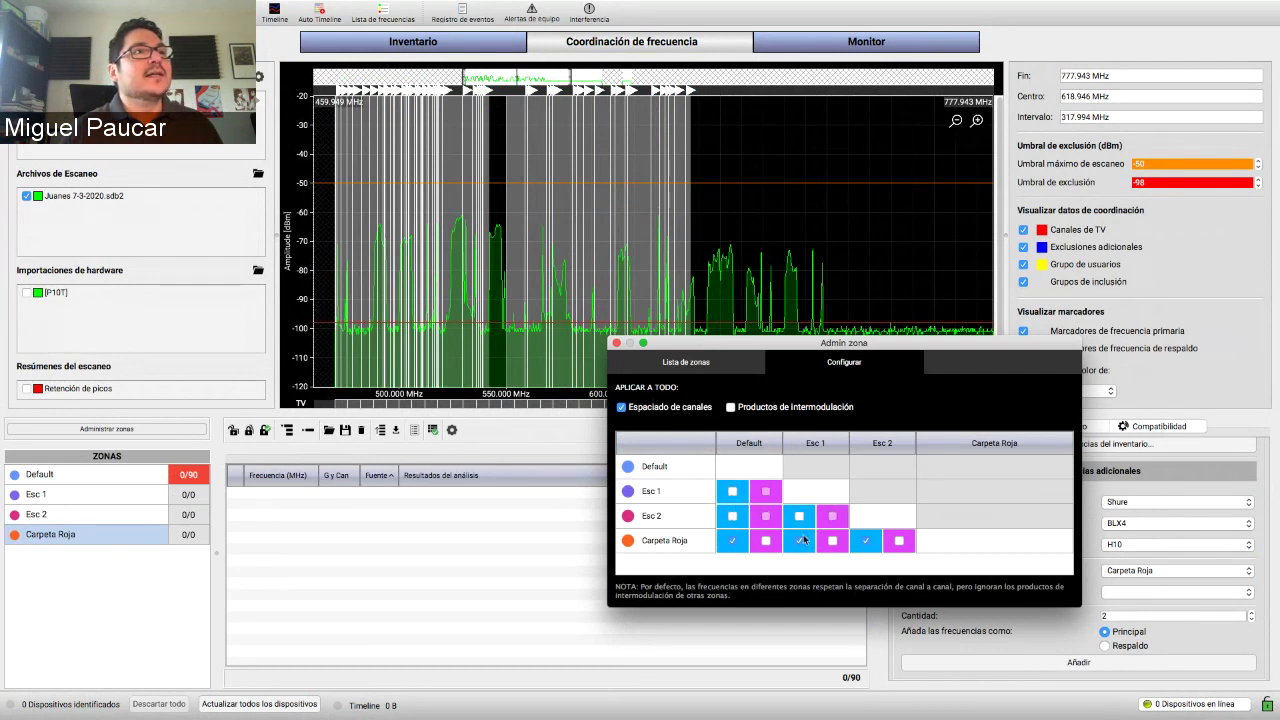
pyautogui.click(799, 540)
pyautogui.click(866, 542)
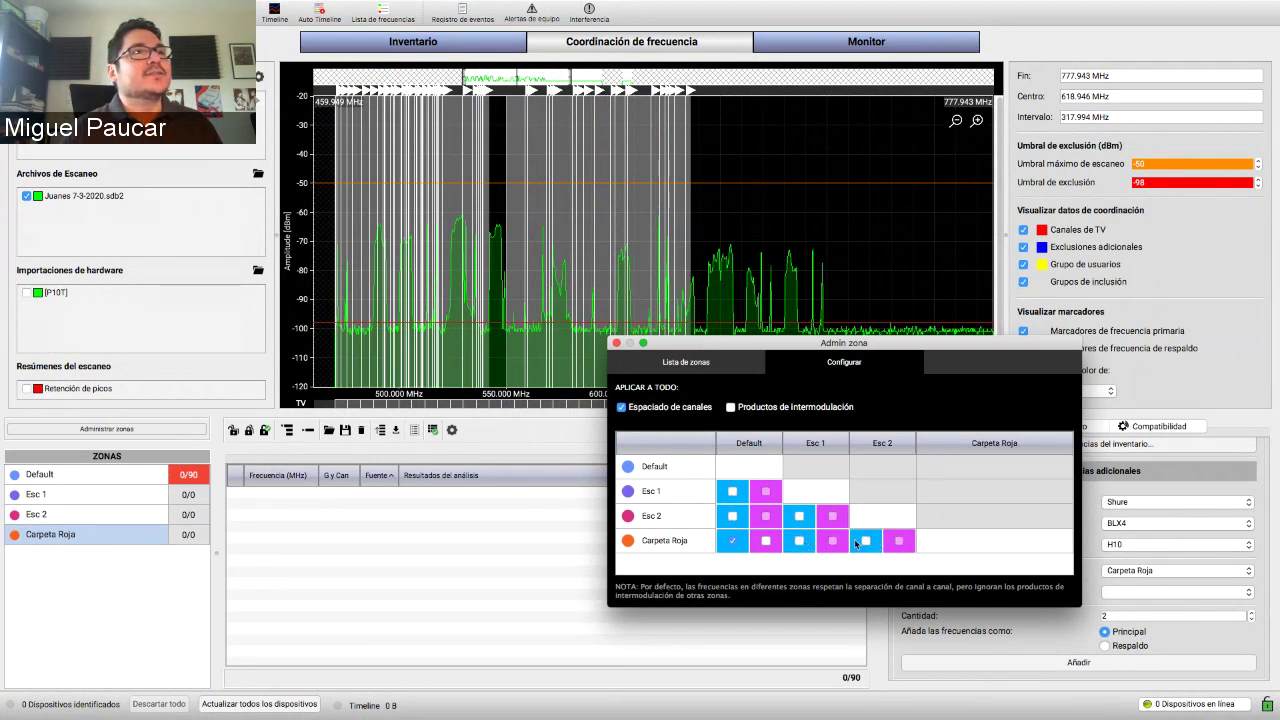
pyautogui.click(733, 541)
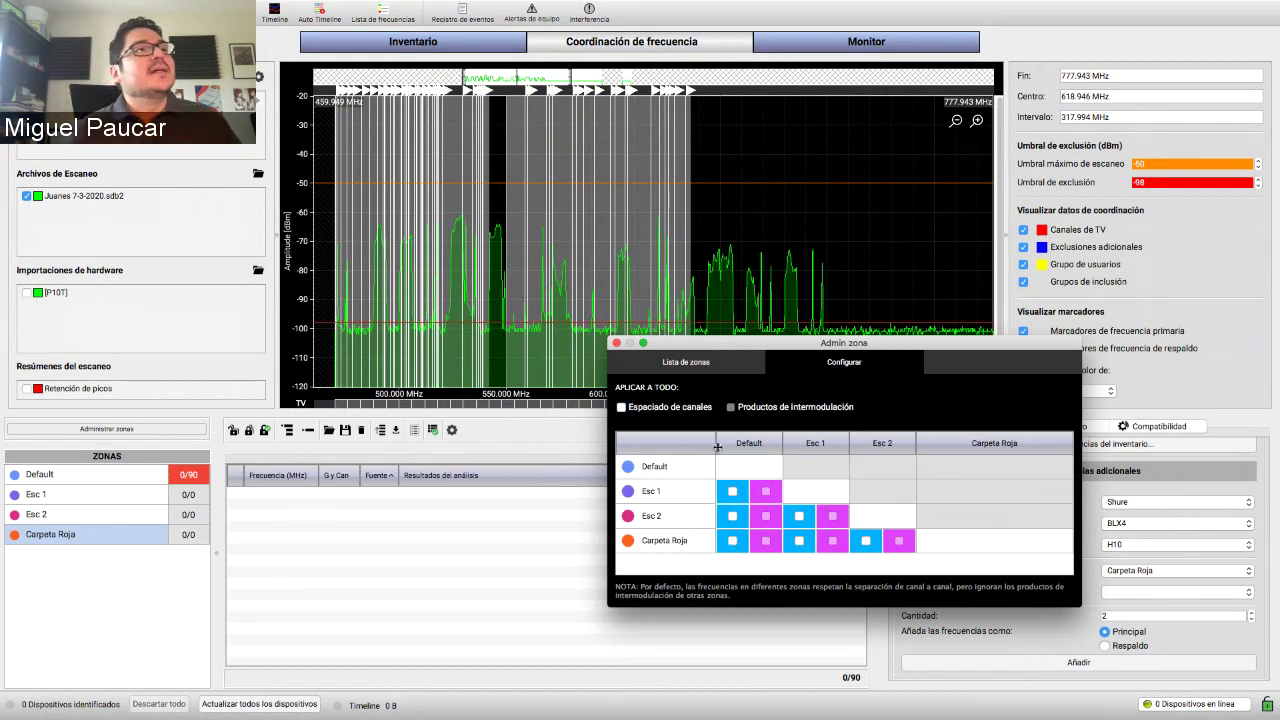
# - Add another zone to the zone list and name it Anfitrion
pyautogui.click(740, 363)
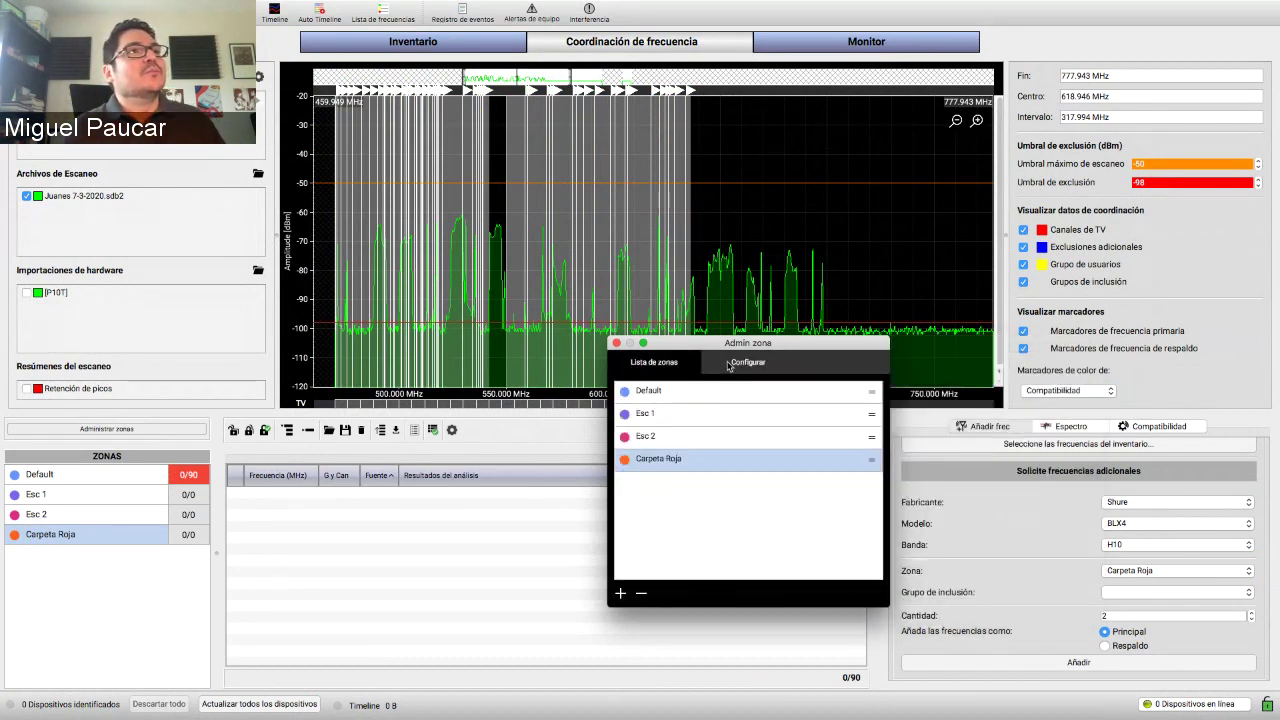
pyautogui.click(772, 363)
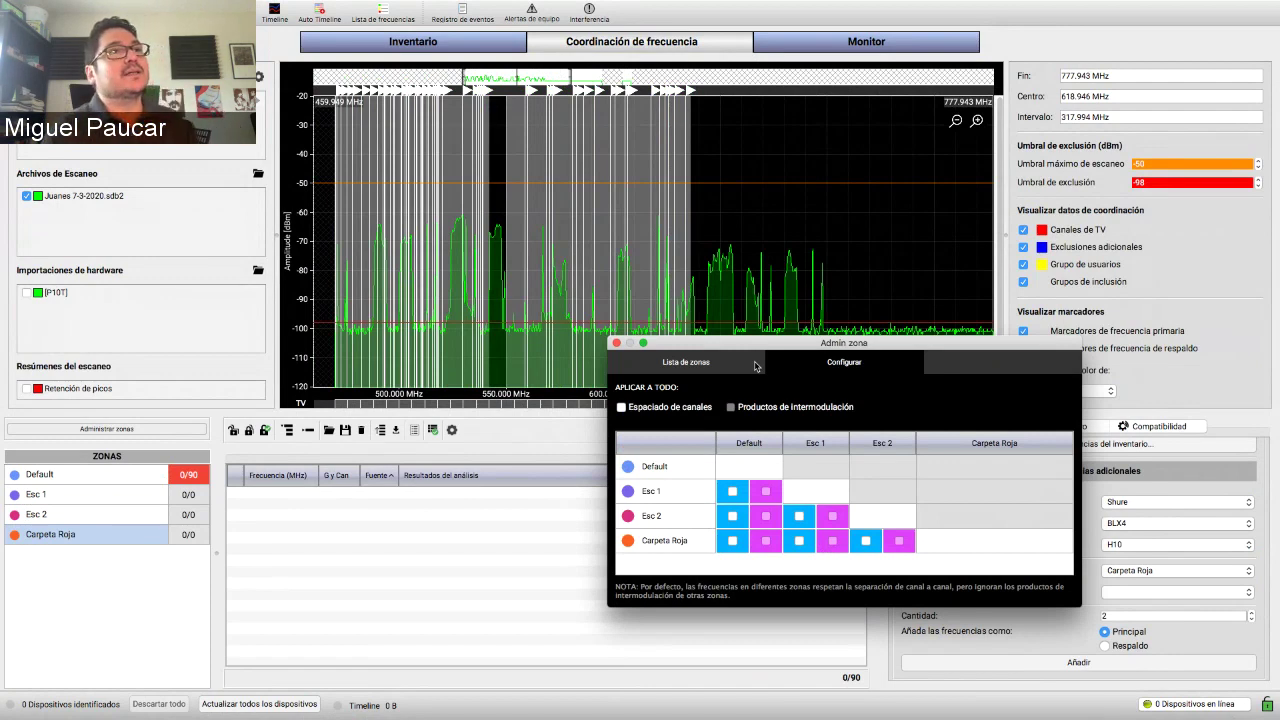
pyautogui.click(721, 363)
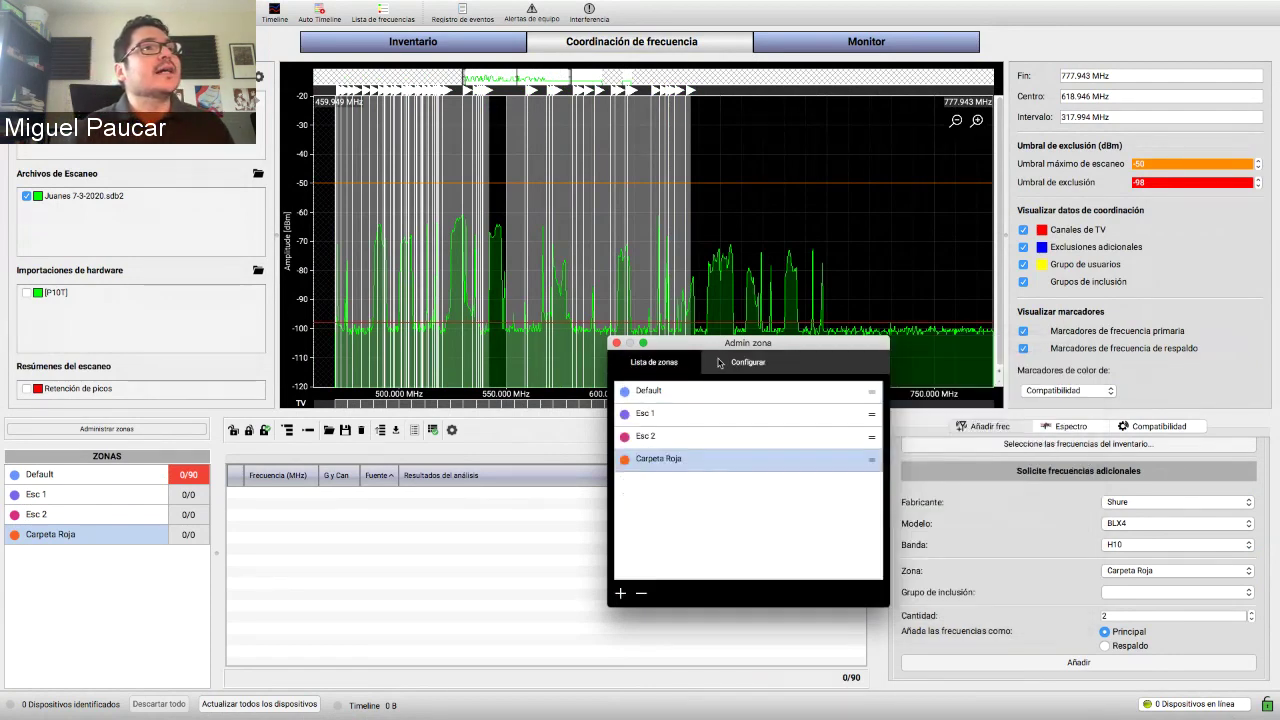
pyautogui.click(620, 593)
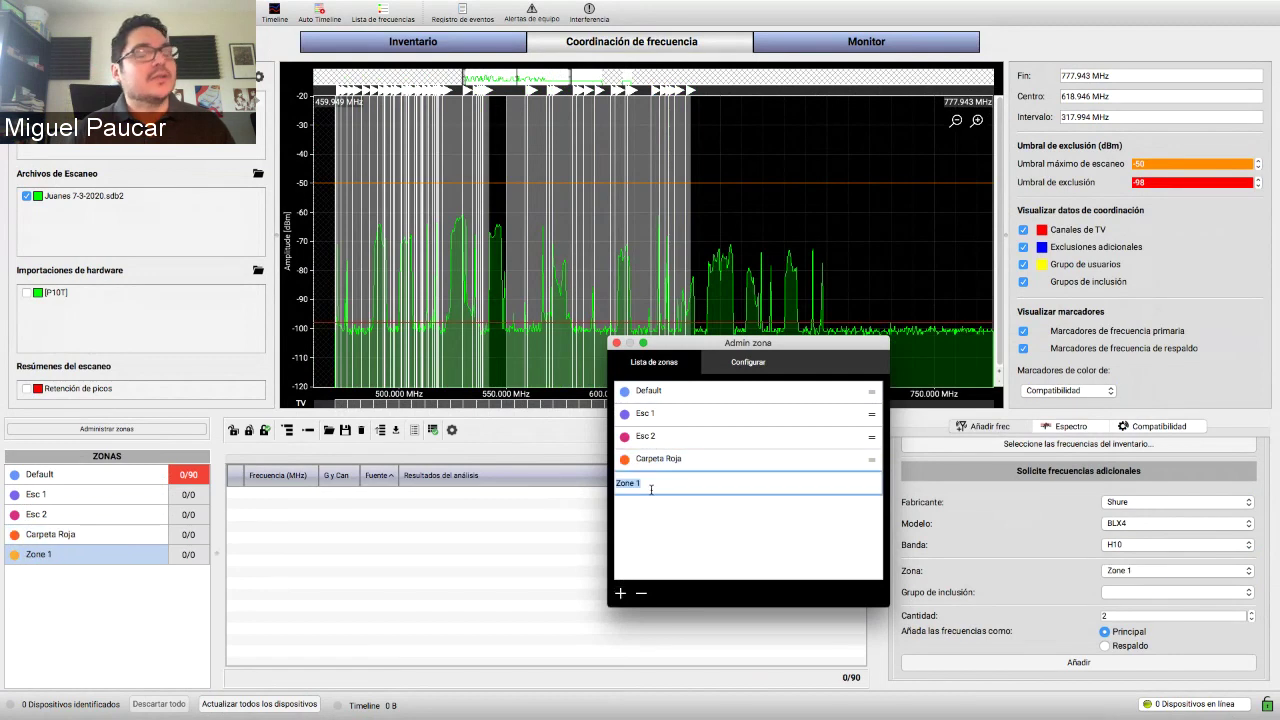
pyautogui.write('Anfitrio')
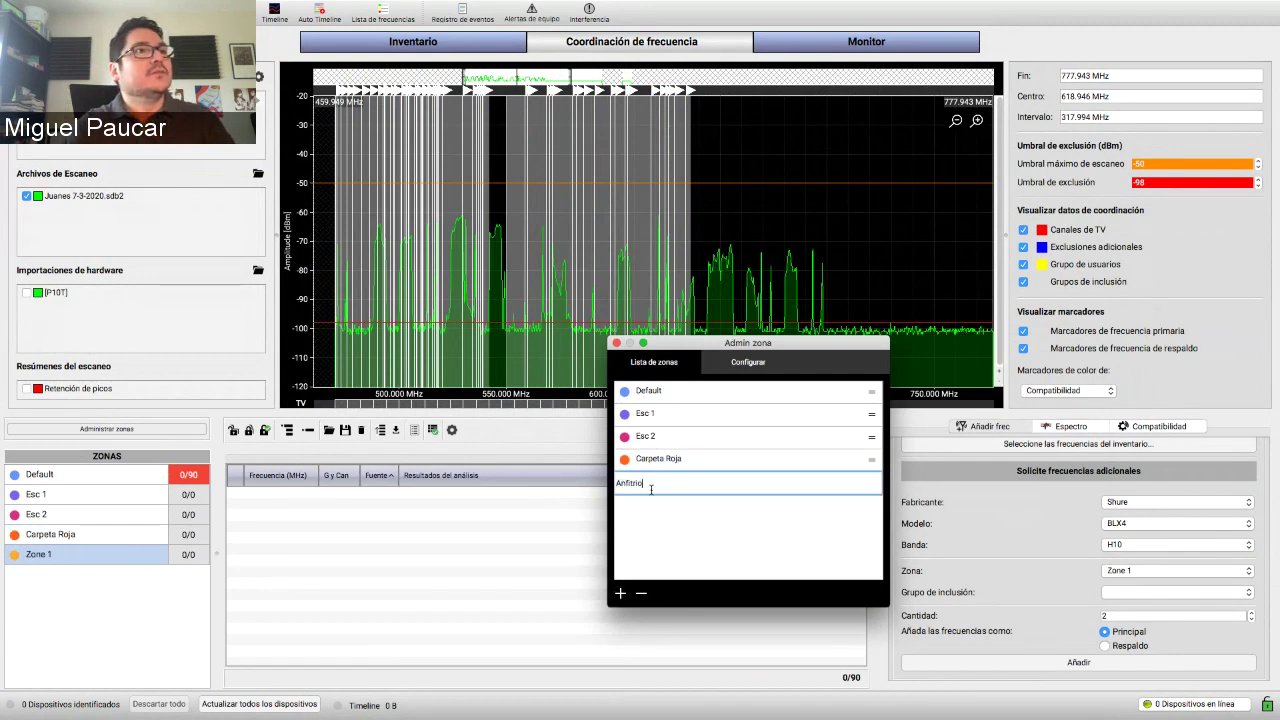
pyautogui.write('n')
pyautogui.press('Return')
# - Enable intermodulation products between the Anfitrion zone and the Default, Esc 1, Esc 2 and Carpeta Roja zones
pyautogui.click(753, 369)
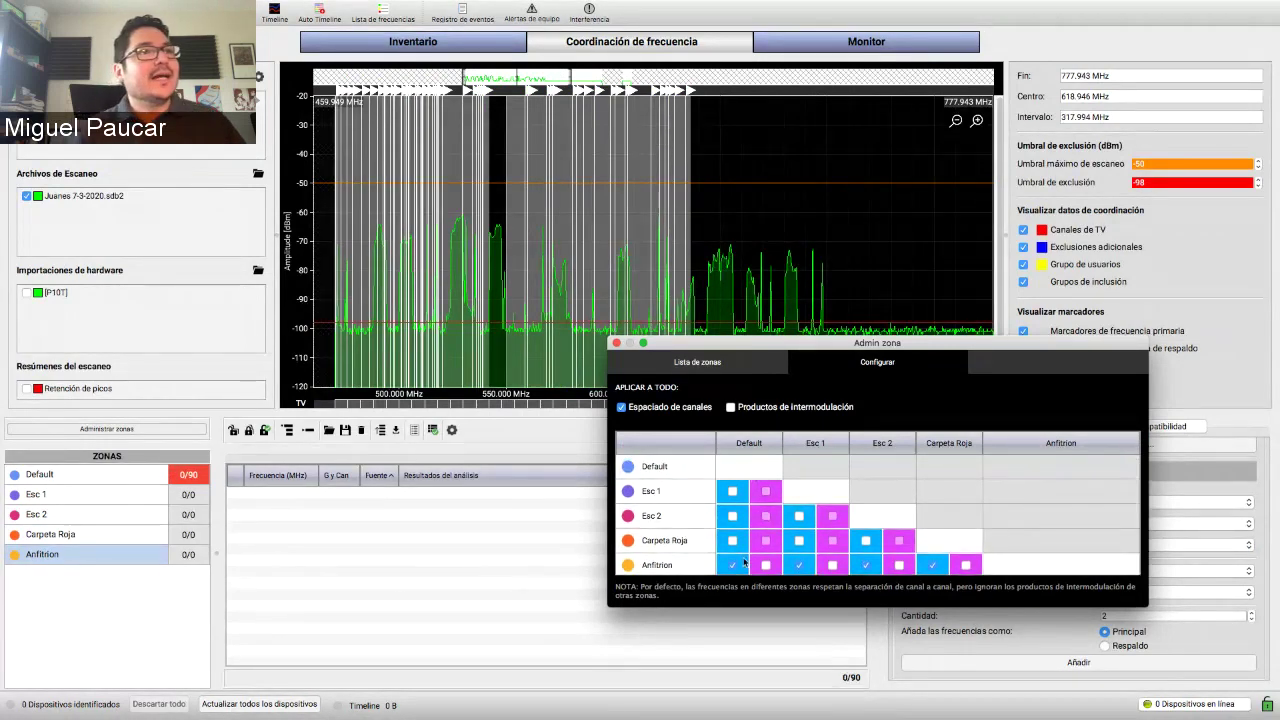
pyautogui.click(765, 565)
pyautogui.click(833, 563)
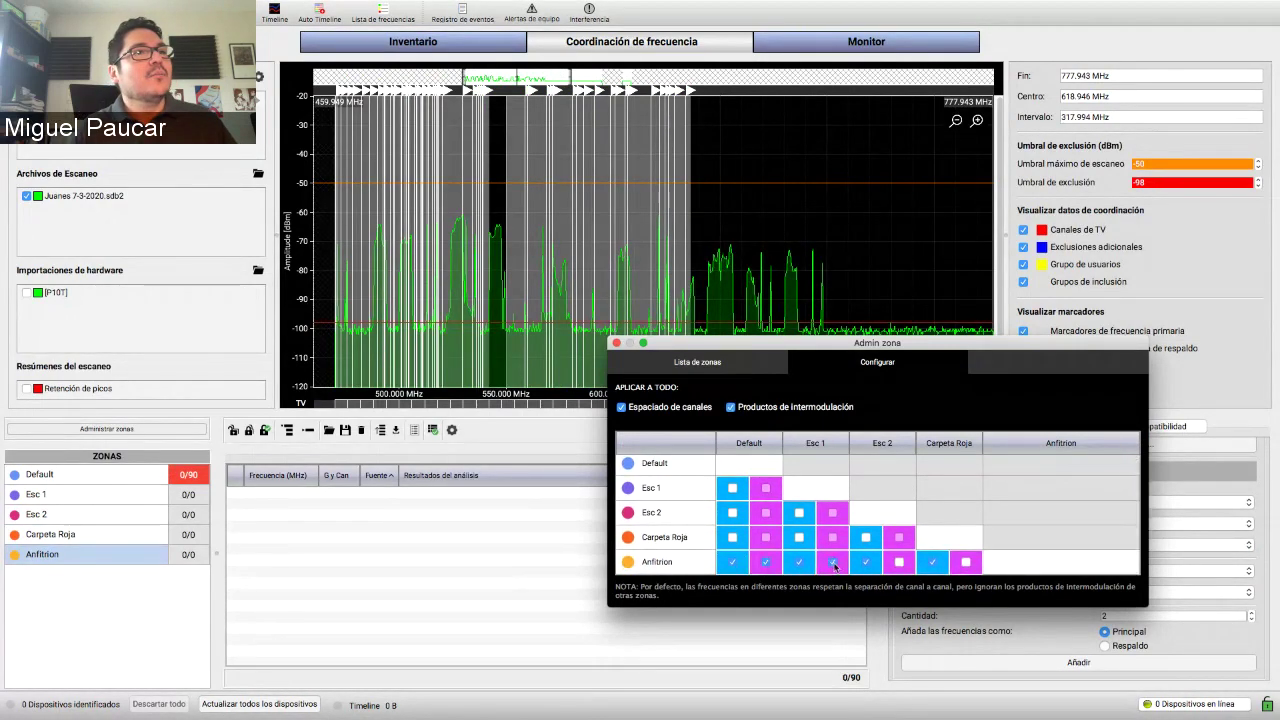
pyautogui.click(965, 563)
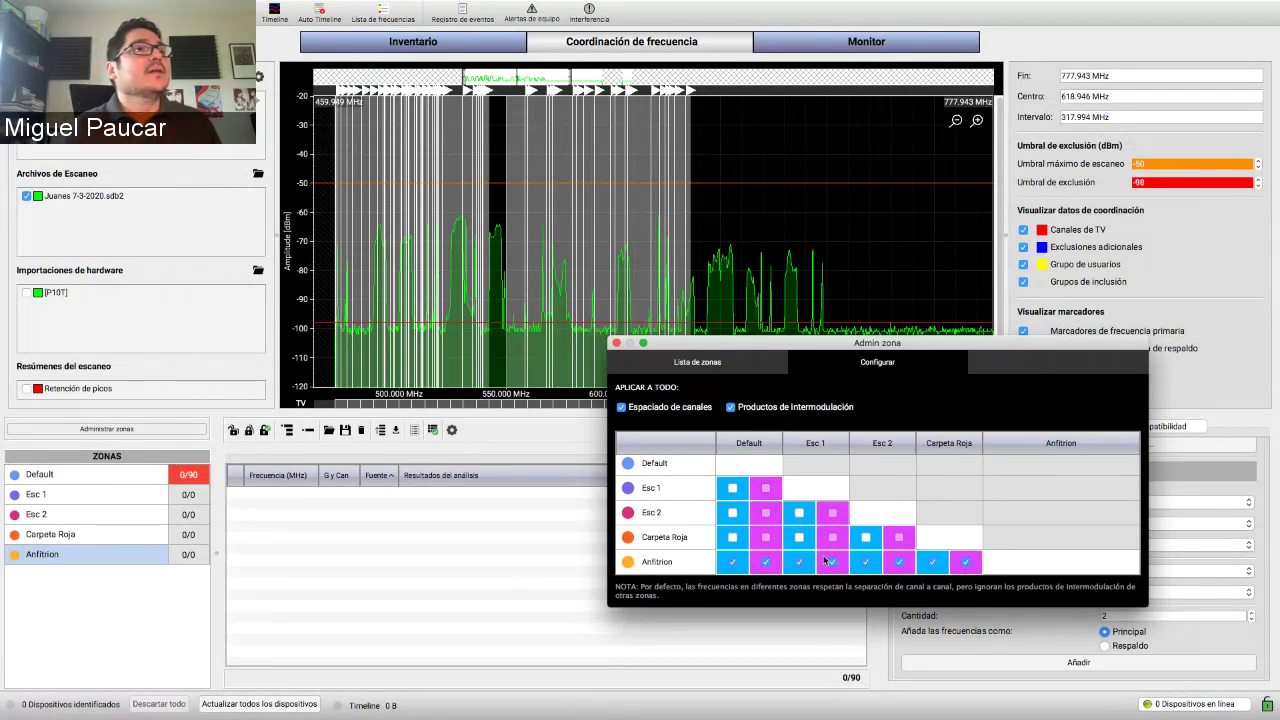
# - Turn off intermodulation products and channel spacing between Anfitrion and Default, and close the zone administration
pyautogui.click(766, 563)
pyautogui.click(733, 563)
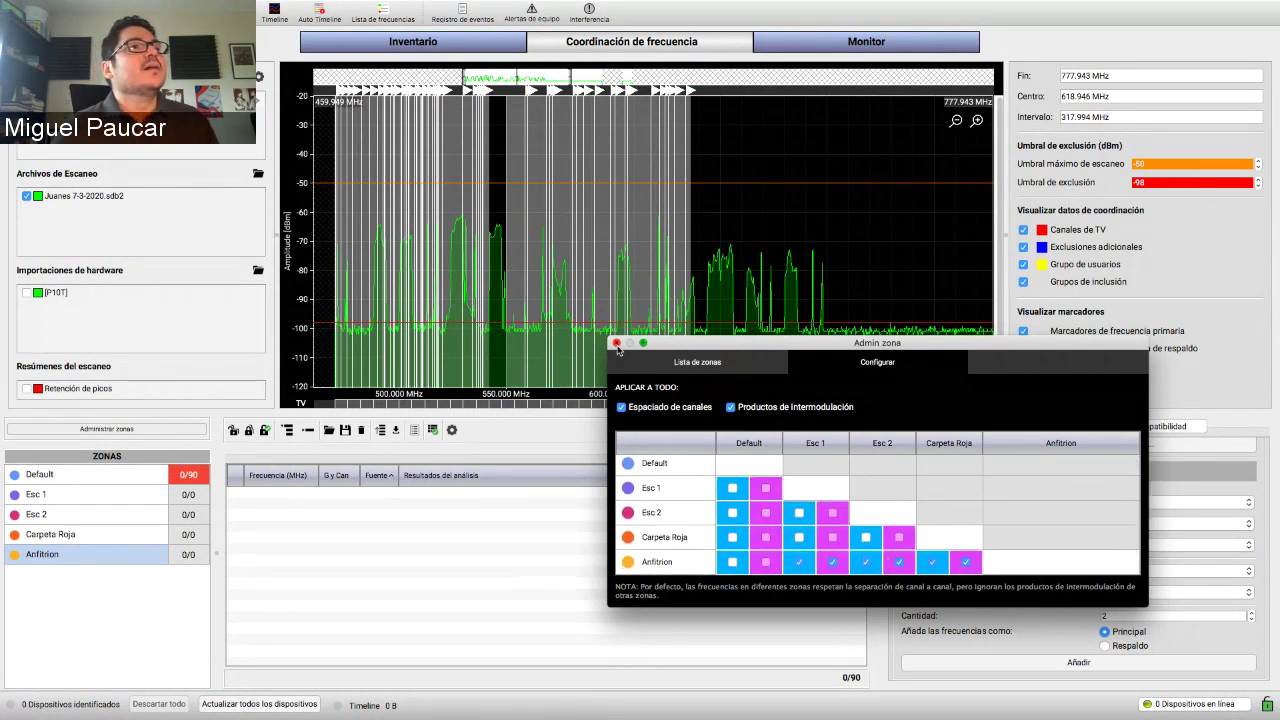
pyautogui.click(616, 343)
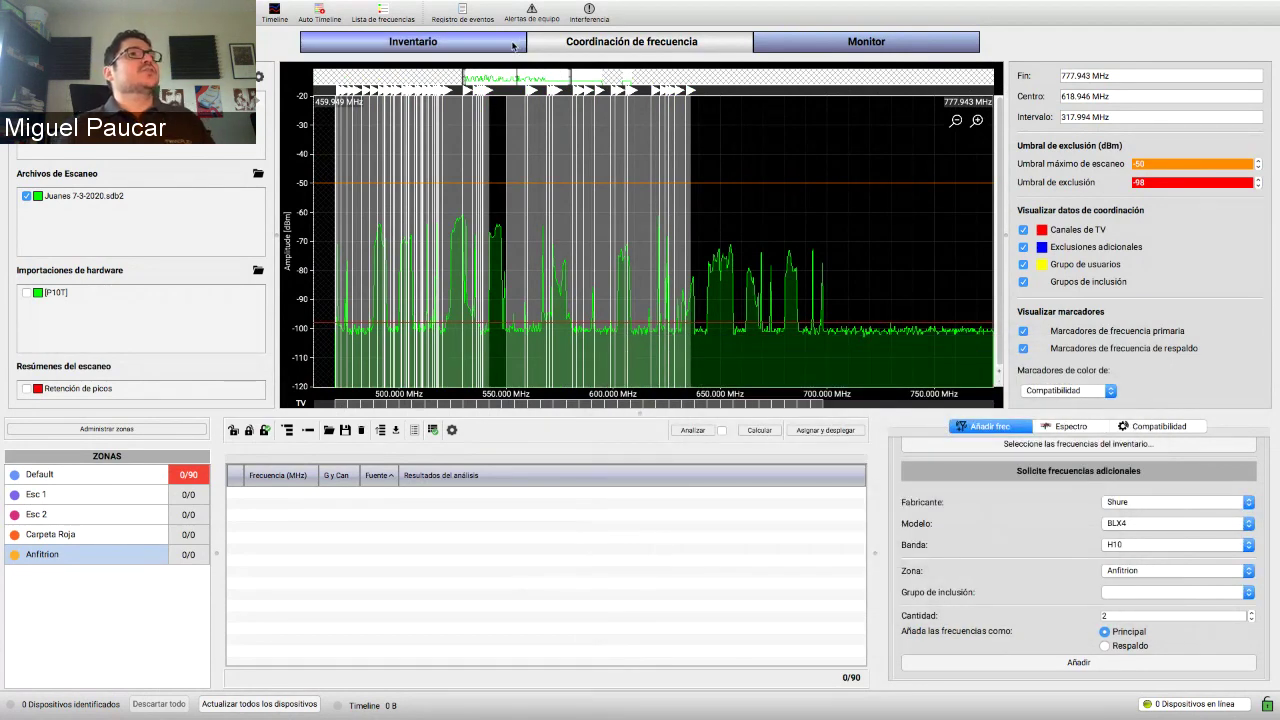
# - Open the device inventory and go to the start of the microphone group
pyautogui.click(513, 46)
pyautogui.scroll(10, 537, 286)
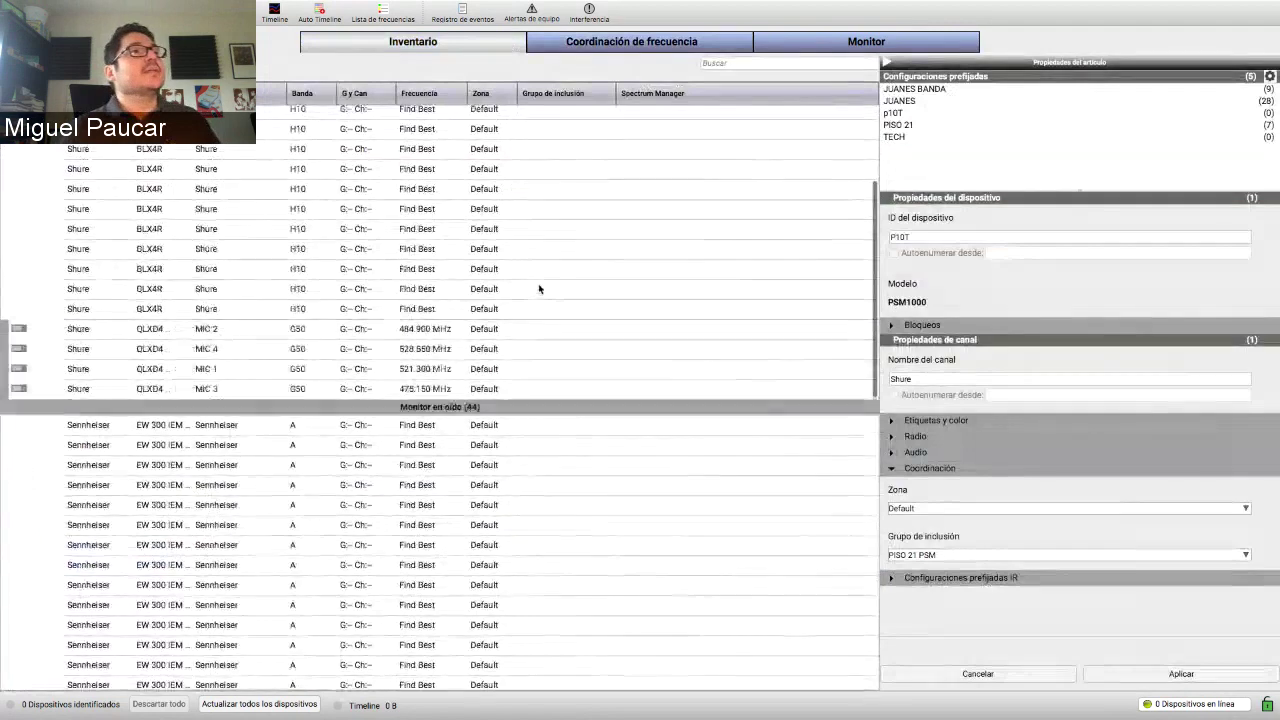
pyautogui.scroll(5, 539, 289)
pyautogui.click(430, 132)
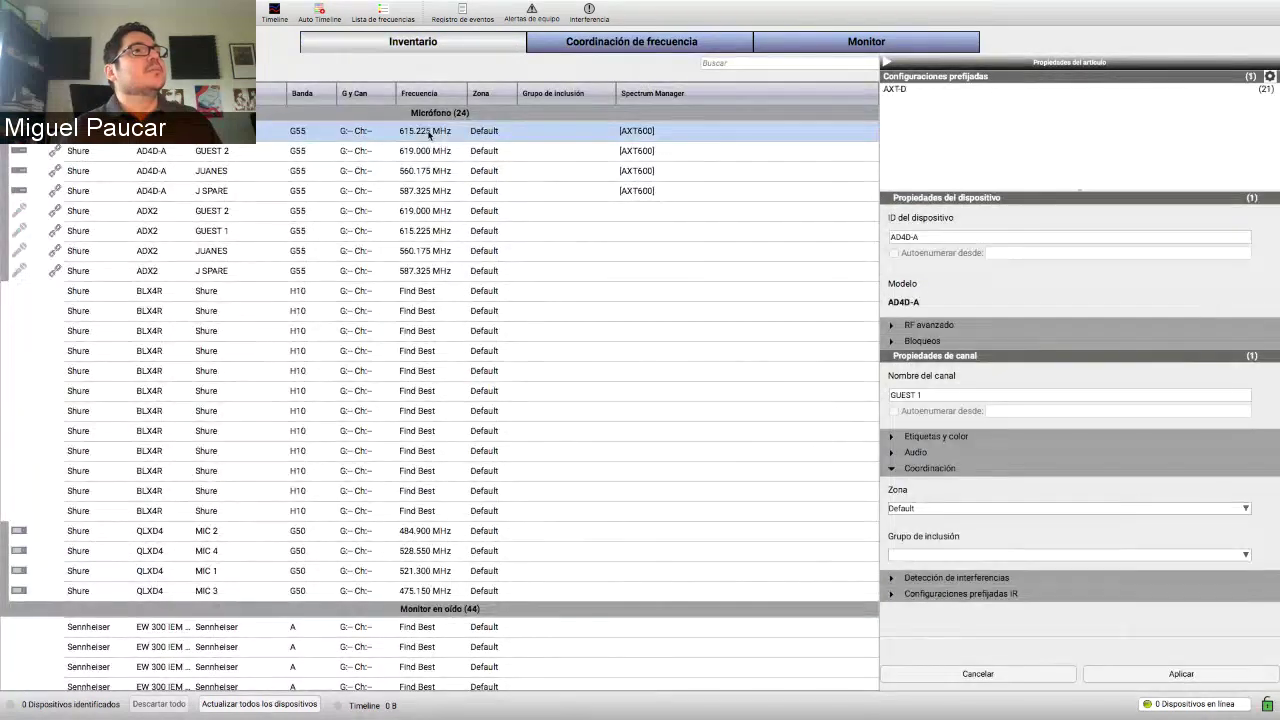
pyautogui.keyDown('shift'); pyautogui.click(427, 274); pyautogui.keyUp('shift')
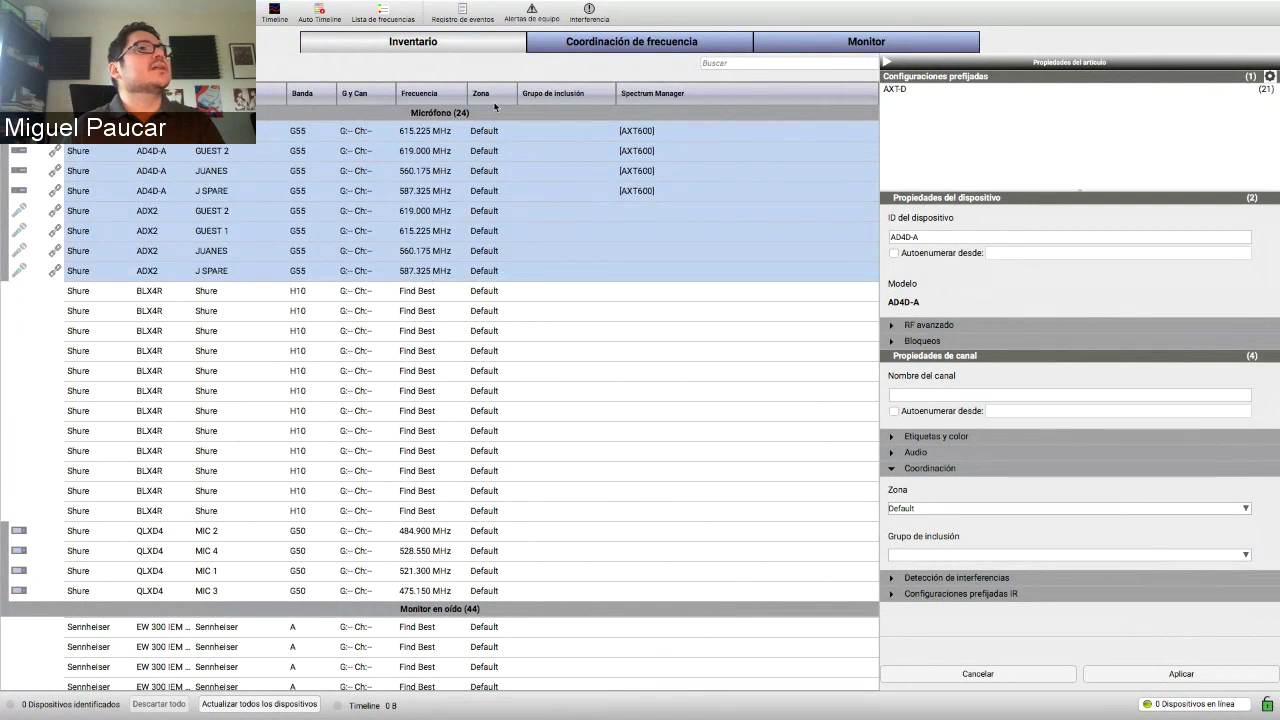
pyautogui.click(920, 511)
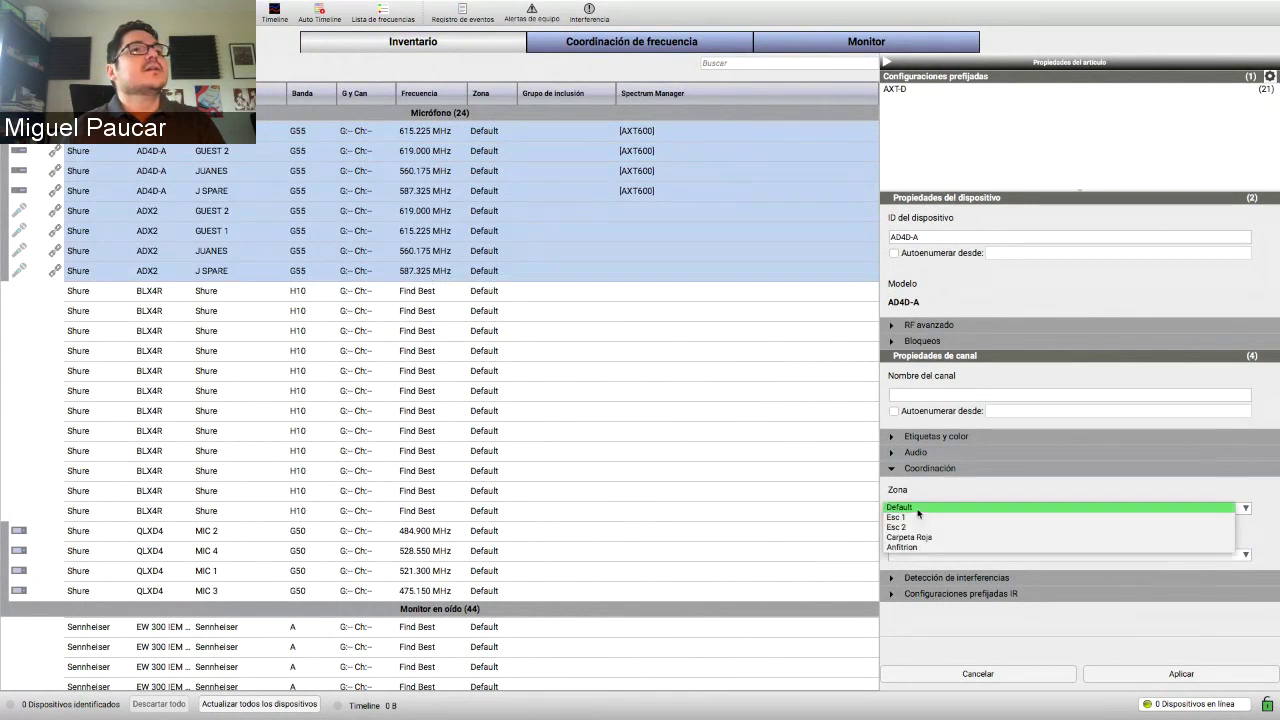
pyautogui.click(918, 518)
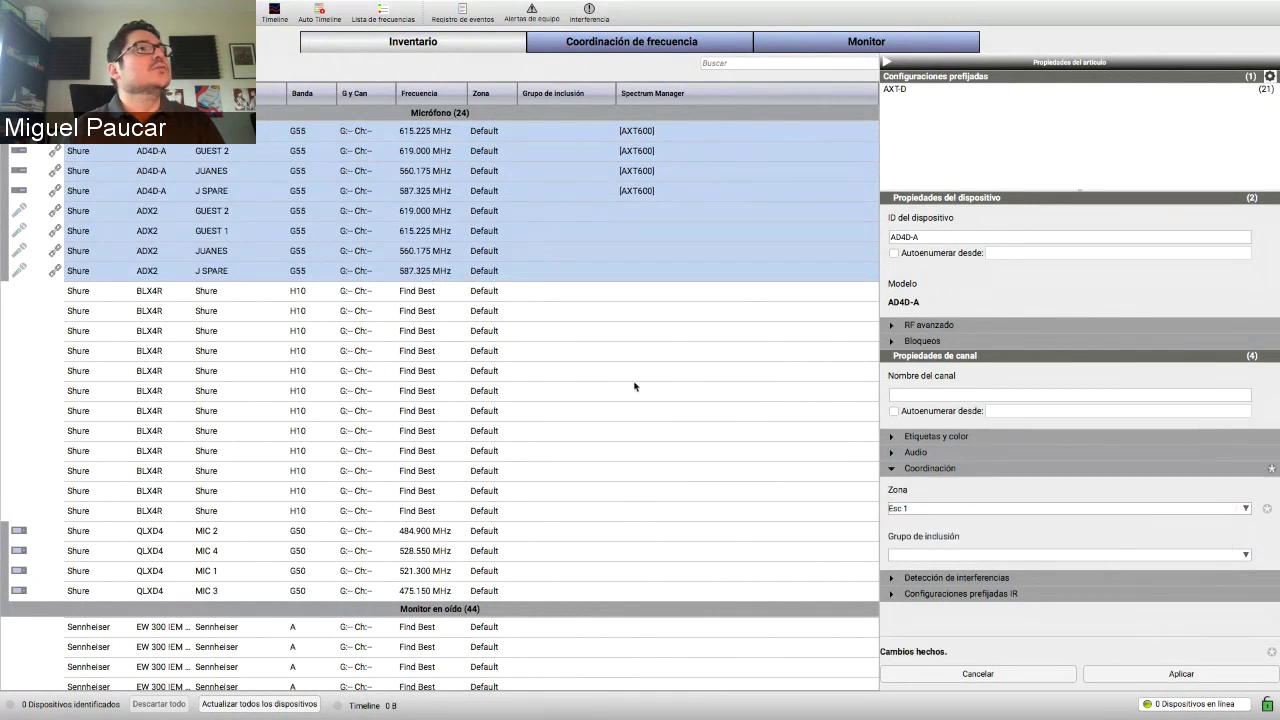
pyautogui.click(544, 299)
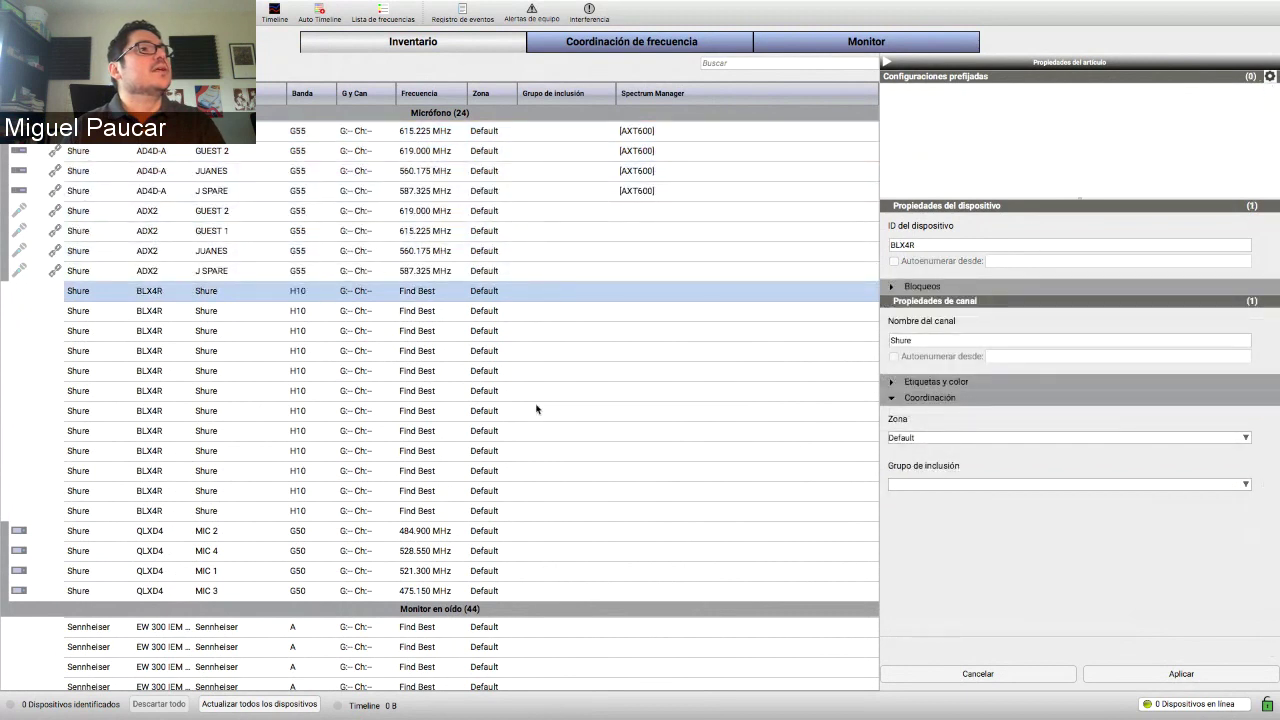
pyautogui.keyDown('shift'); pyautogui.click(542, 408); pyautogui.keyUp('shift')
pyautogui.click(939, 440)
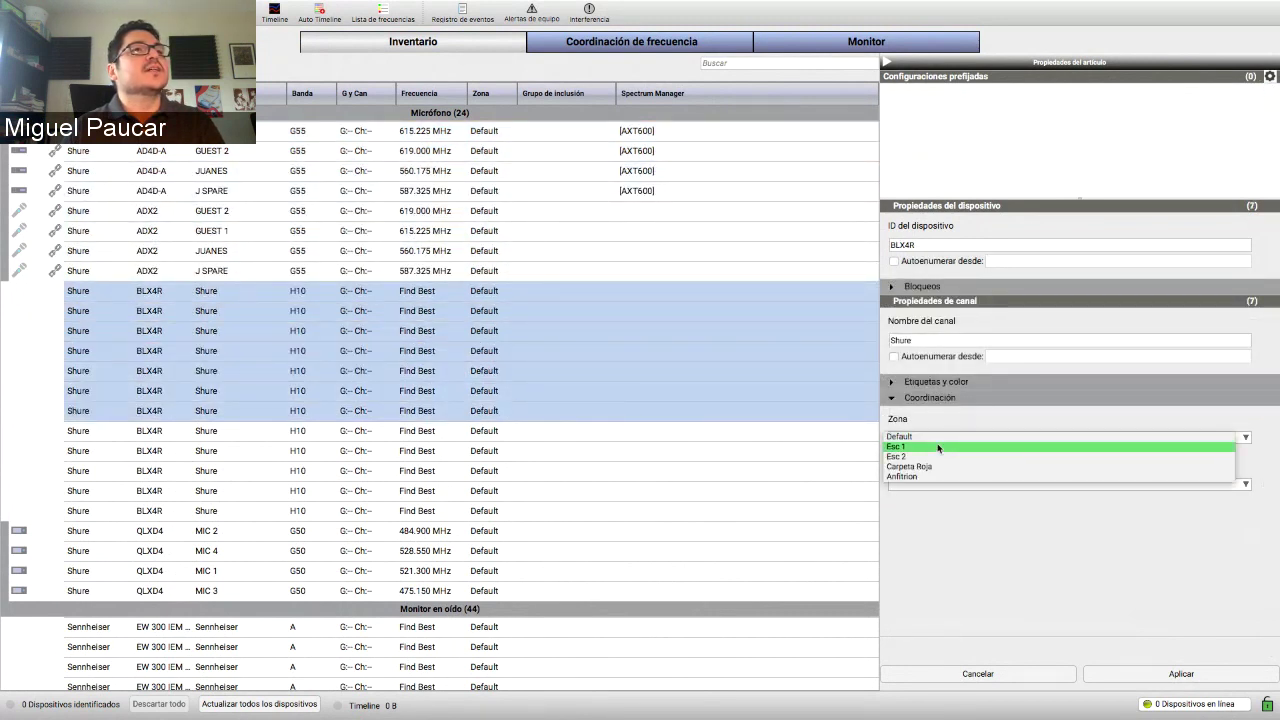
pyautogui.click(937, 447)
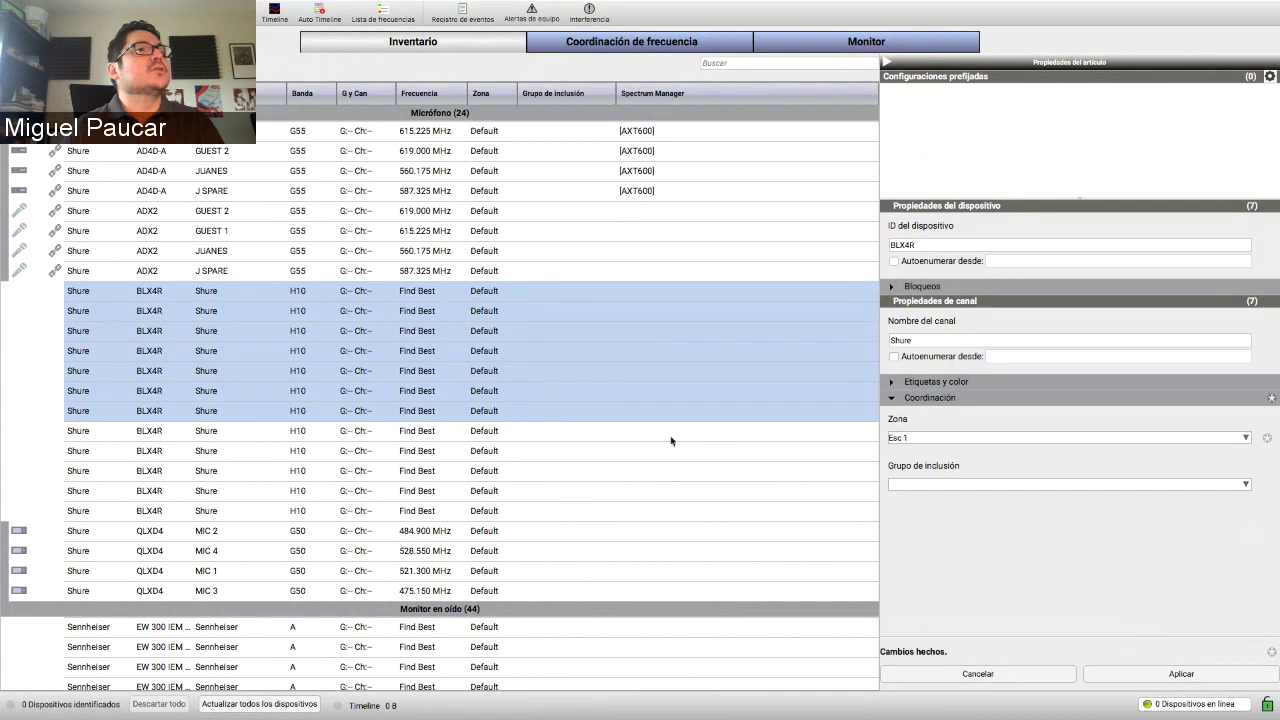
pyautogui.click(671, 438)
pyautogui.keyDown('shift'); pyautogui.click(634, 512); pyautogui.keyUp('shift')
pyautogui.click(930, 437)
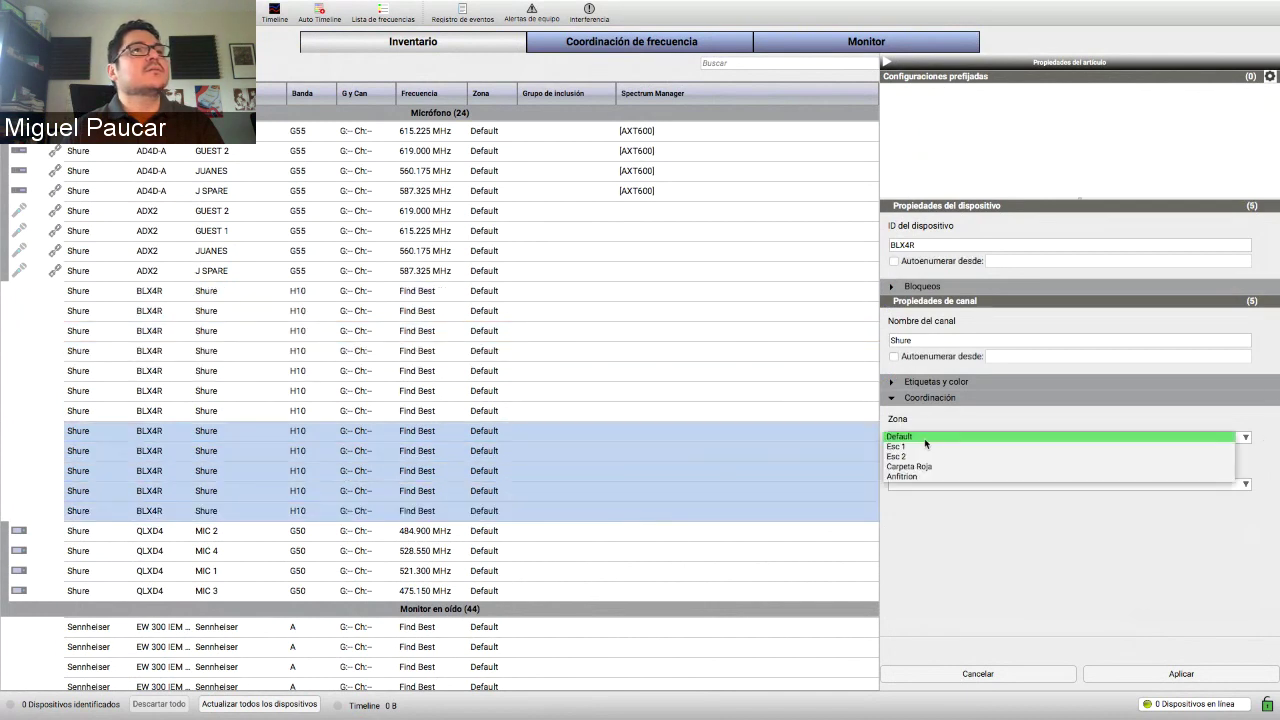
pyautogui.click(925, 466)
pyautogui.click(654, 536)
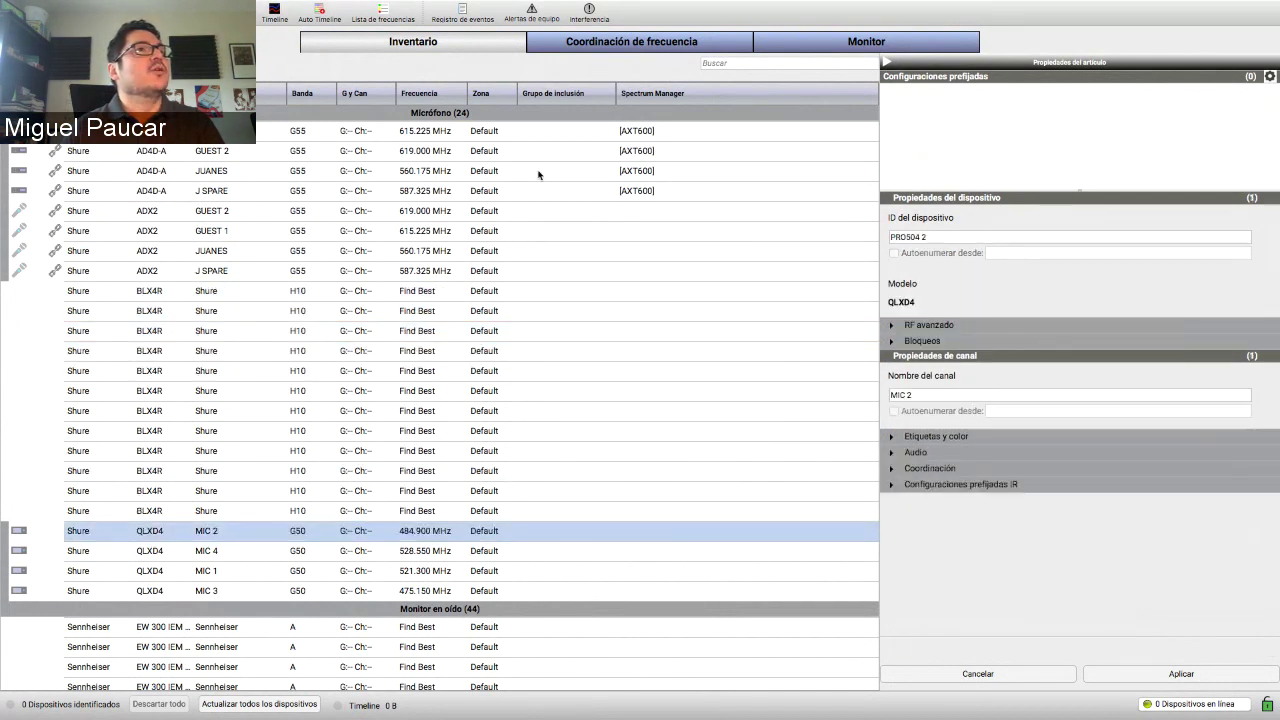
# - Assign the AD4D-A receiver channels and the ADX2 transmitters to zone Esc 1 and apply the change
pyautogui.click(532, 131)
pyautogui.keyDown('shift'); pyautogui.click(512, 270); pyautogui.keyUp('shift')
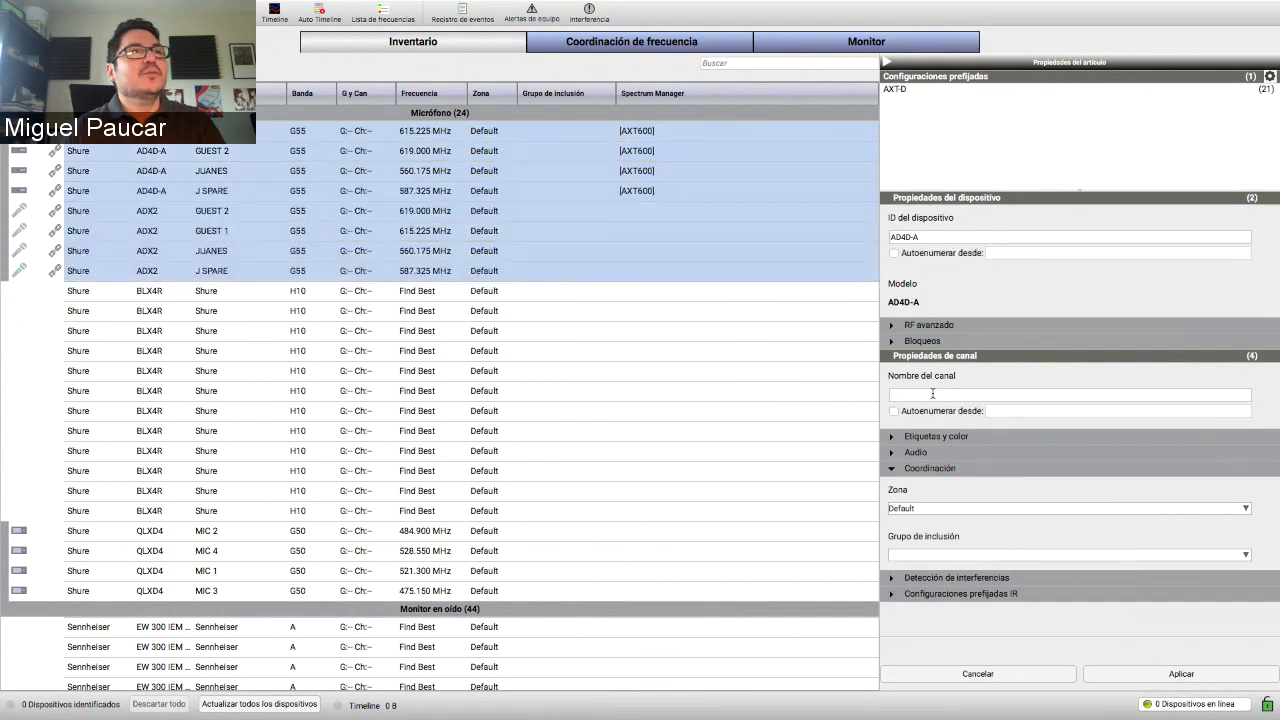
pyautogui.click(951, 507)
pyautogui.click(953, 528)
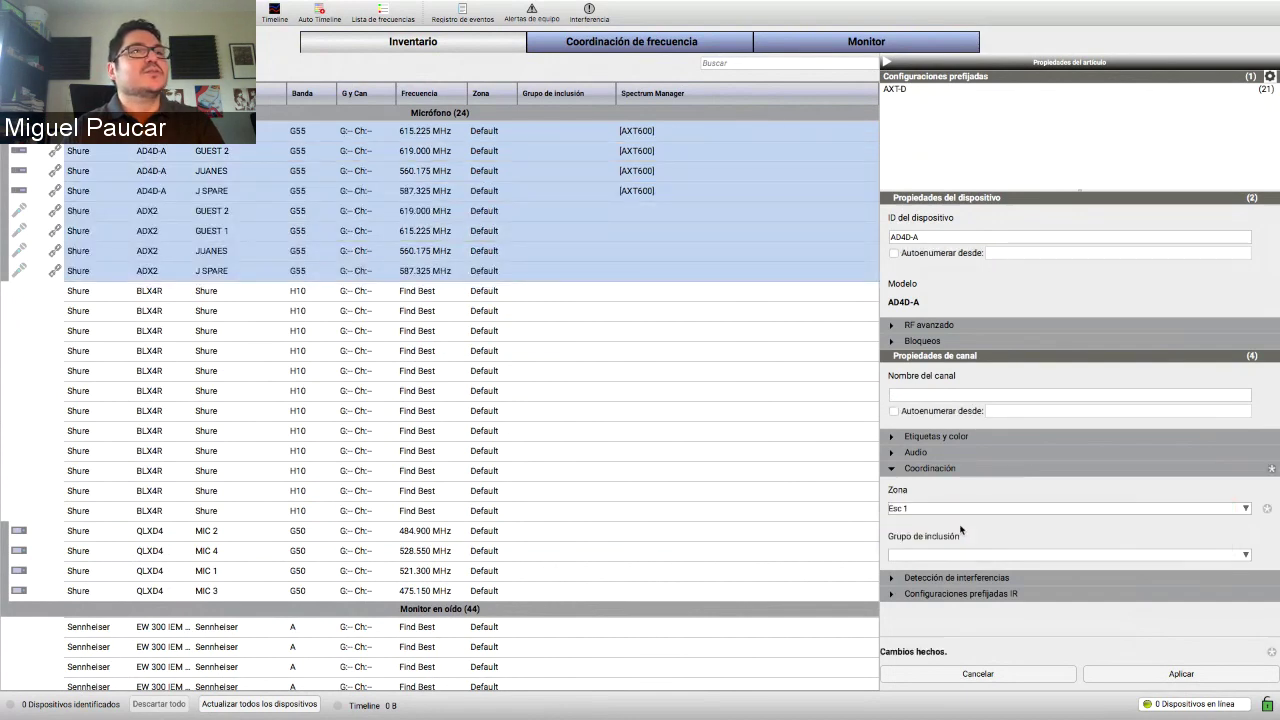
pyautogui.click(1113, 669)
# - Assign the first six BLX4R receivers in the microphone list to zone Esc 2 and apply the change
pyautogui.click(586, 304)
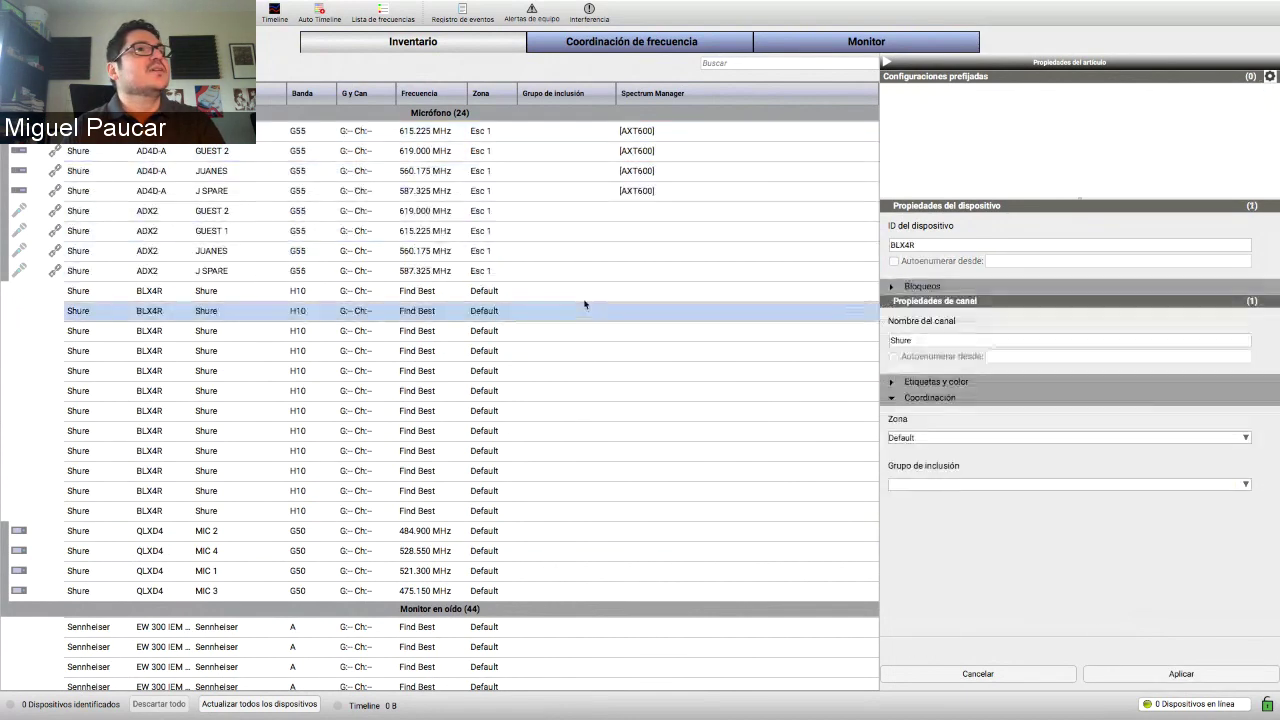
pyautogui.click(582, 291)
pyautogui.keyDown('shift'); pyautogui.click(554, 386); pyautogui.keyUp('shift')
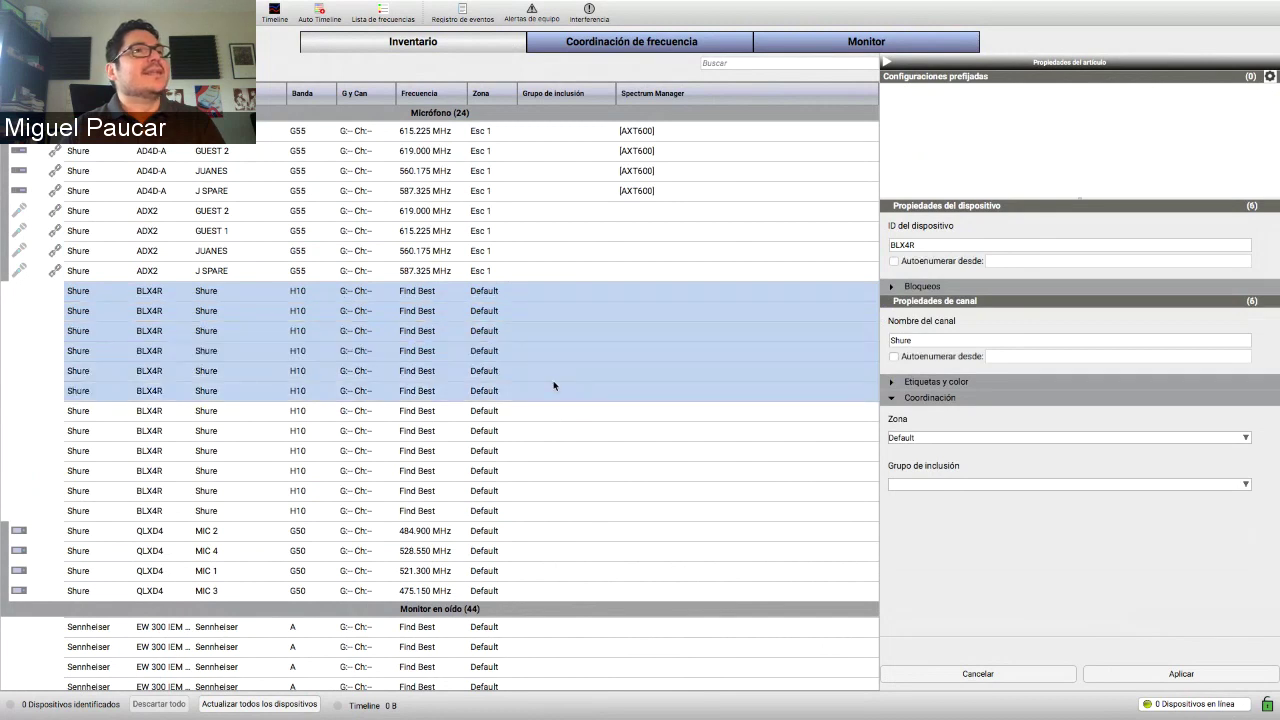
pyautogui.click(1025, 494)
pyautogui.click(1045, 556)
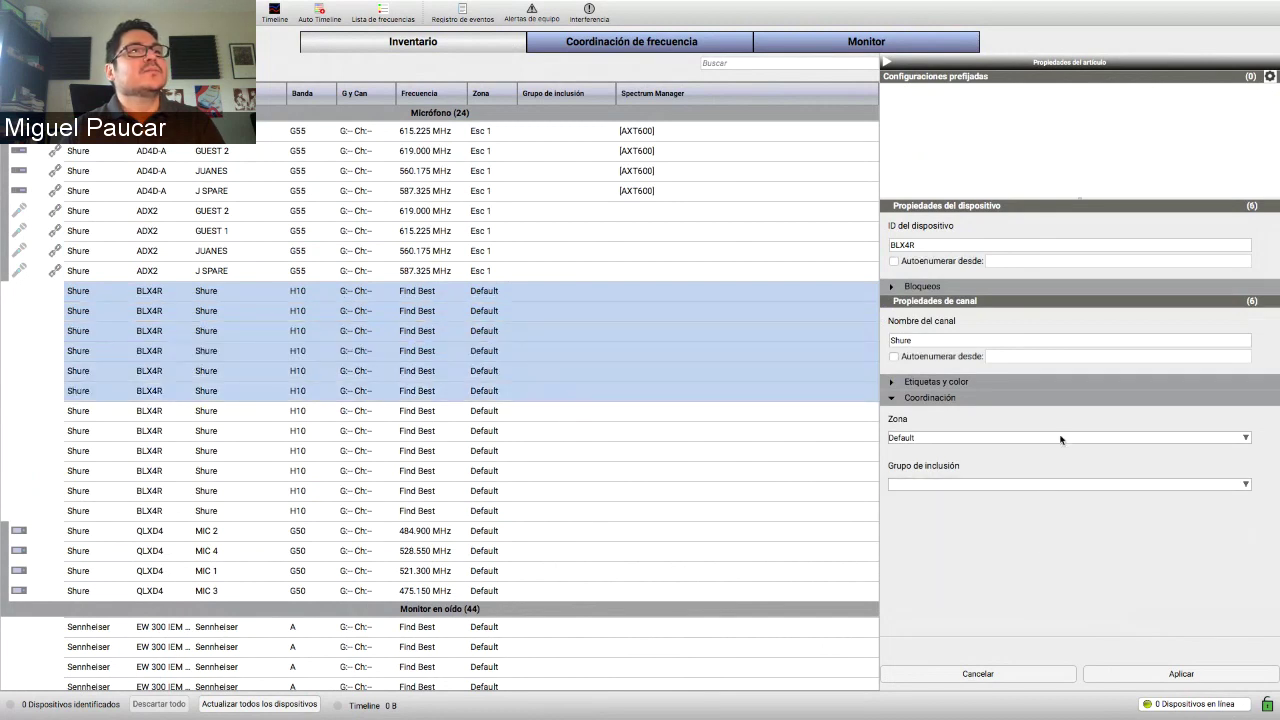
pyautogui.click(1061, 440)
pyautogui.click(1054, 457)
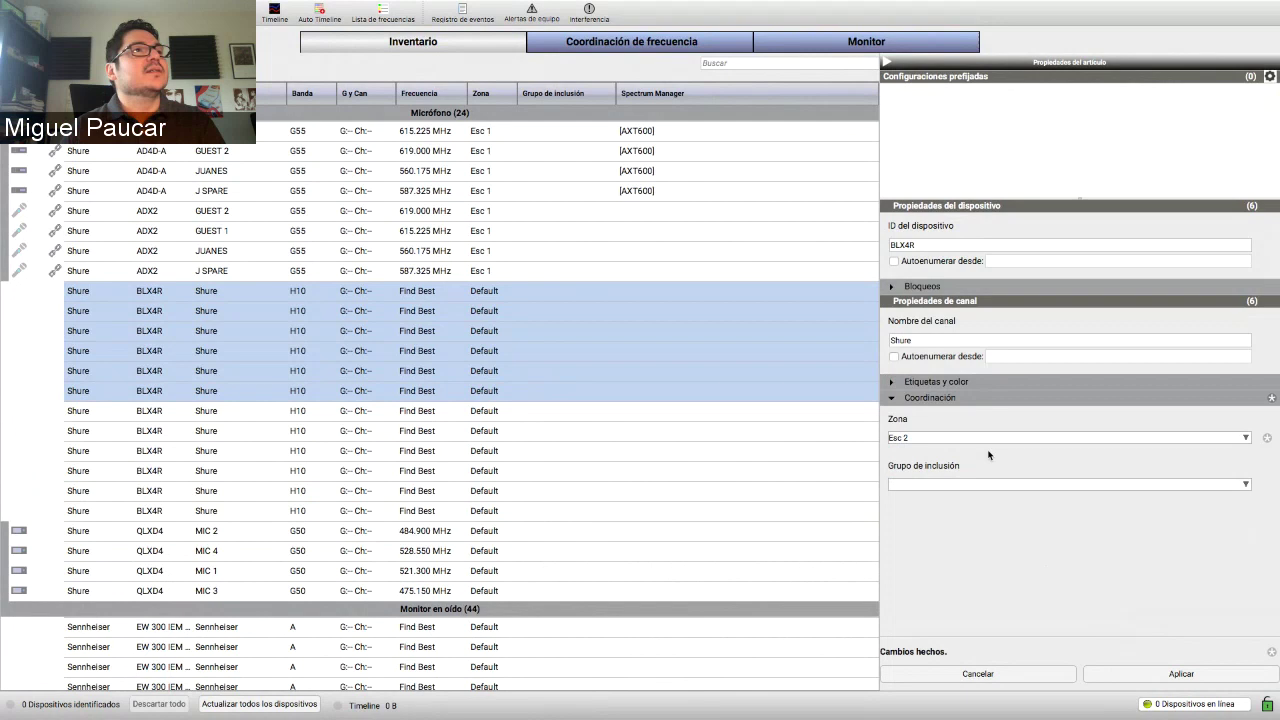
pyautogui.click(1232, 680)
# - Assign the remaining six BLX4R receivers to zone Carpeta Roja and apply the change
pyautogui.click(550, 412)
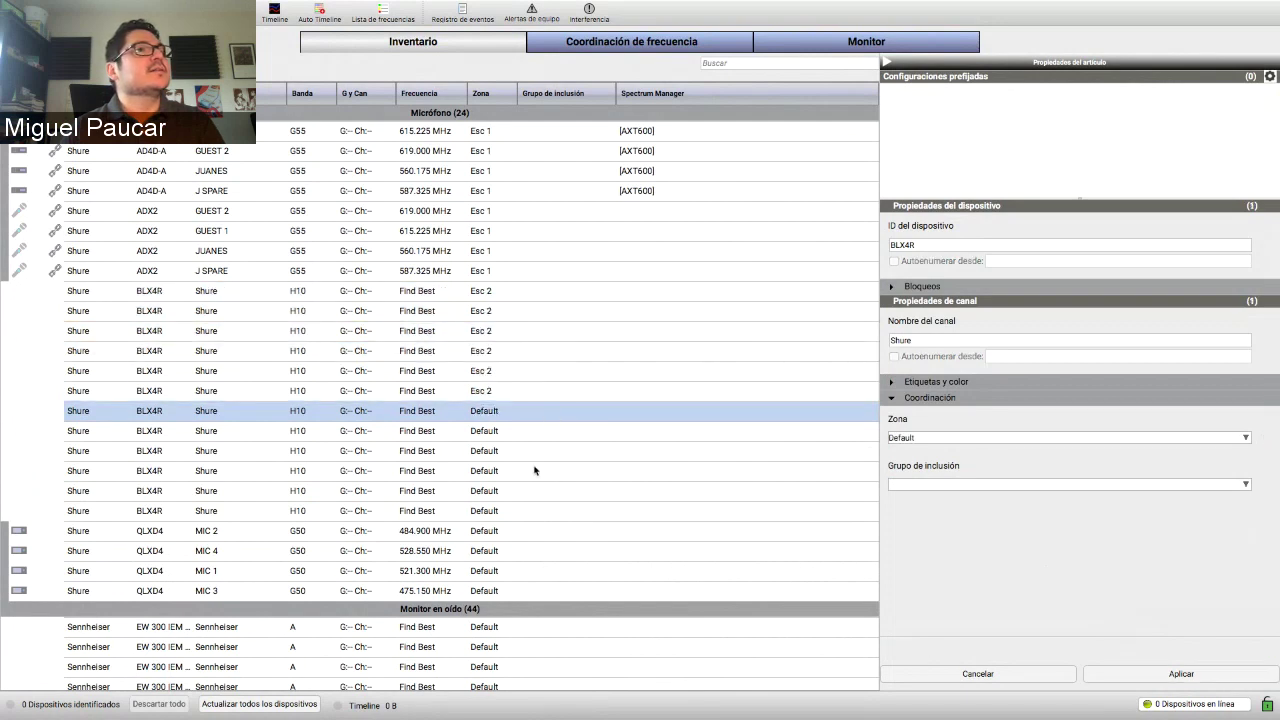
pyautogui.keyDown('shift'); pyautogui.click(524, 510); pyautogui.keyUp('shift')
pyautogui.click(918, 442)
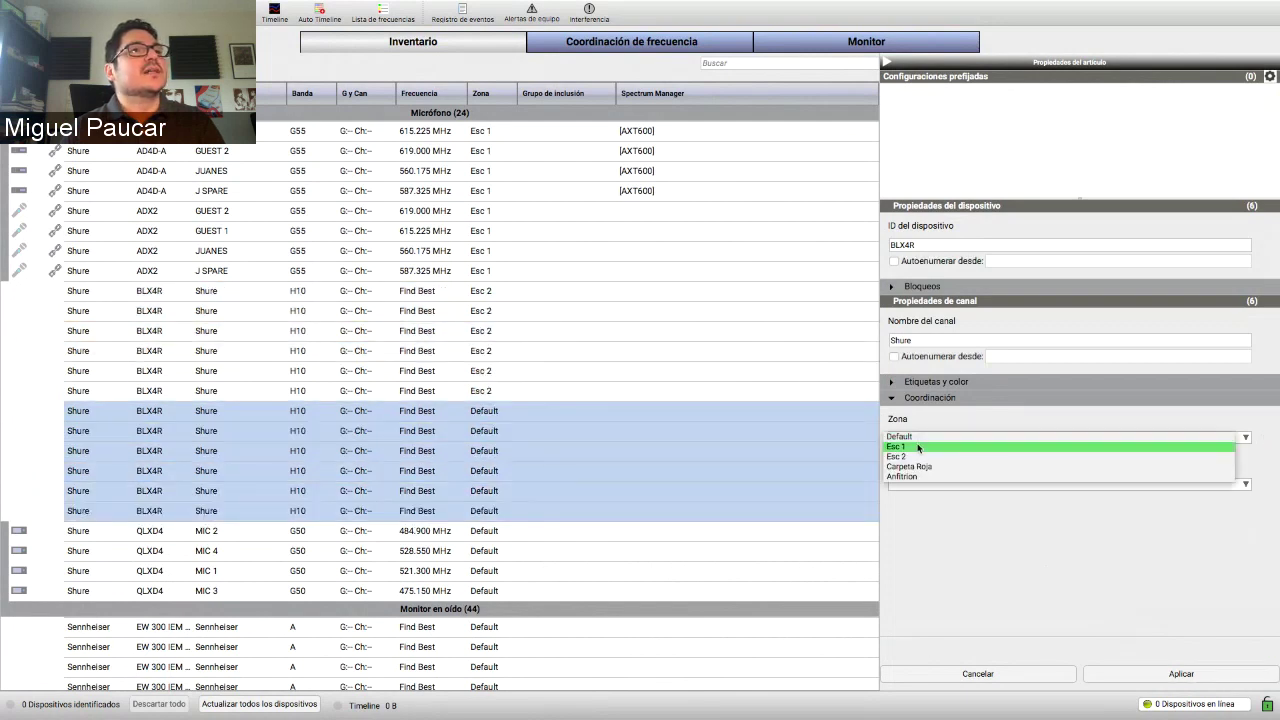
pyautogui.click(910, 466)
pyautogui.click(1181, 674)
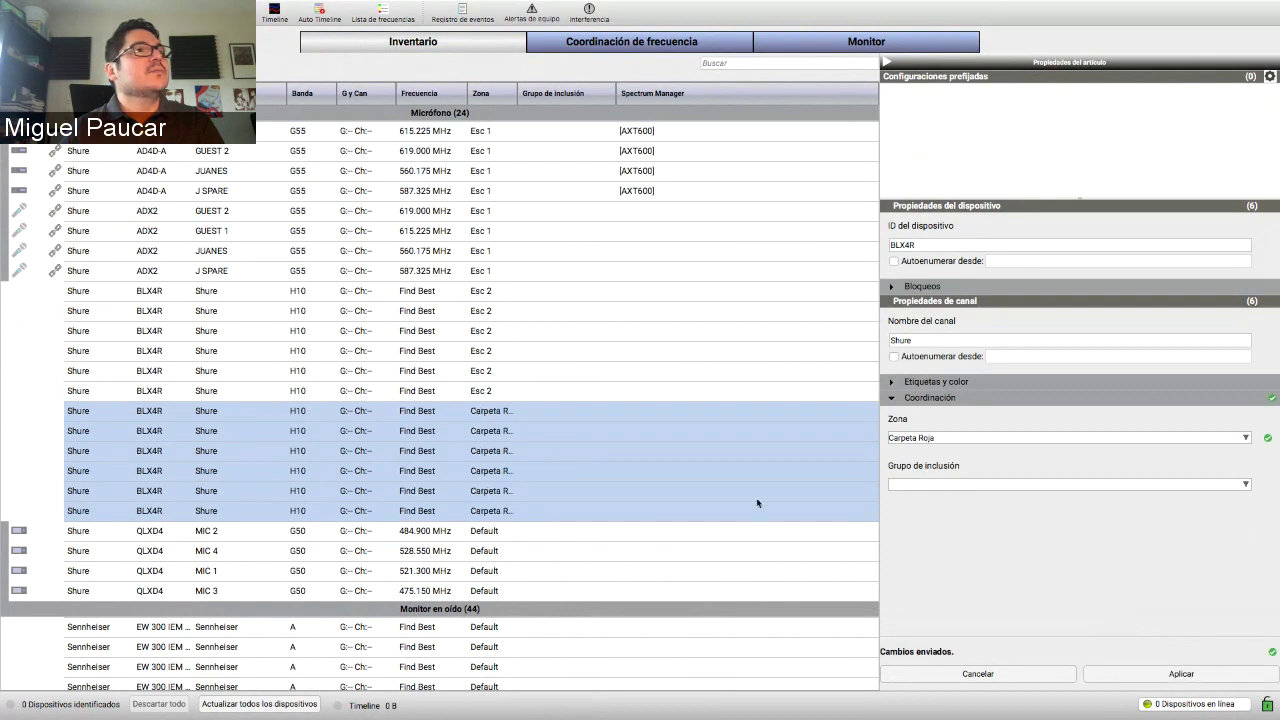
# - Assign the four QLXD4 receivers, MIC 1 to MIC 4, to zone Carpeta Roja
pyautogui.scroll(-3, 757, 503)
pyautogui.moveTo(648, 377); pyautogui.dragTo(660, 436)
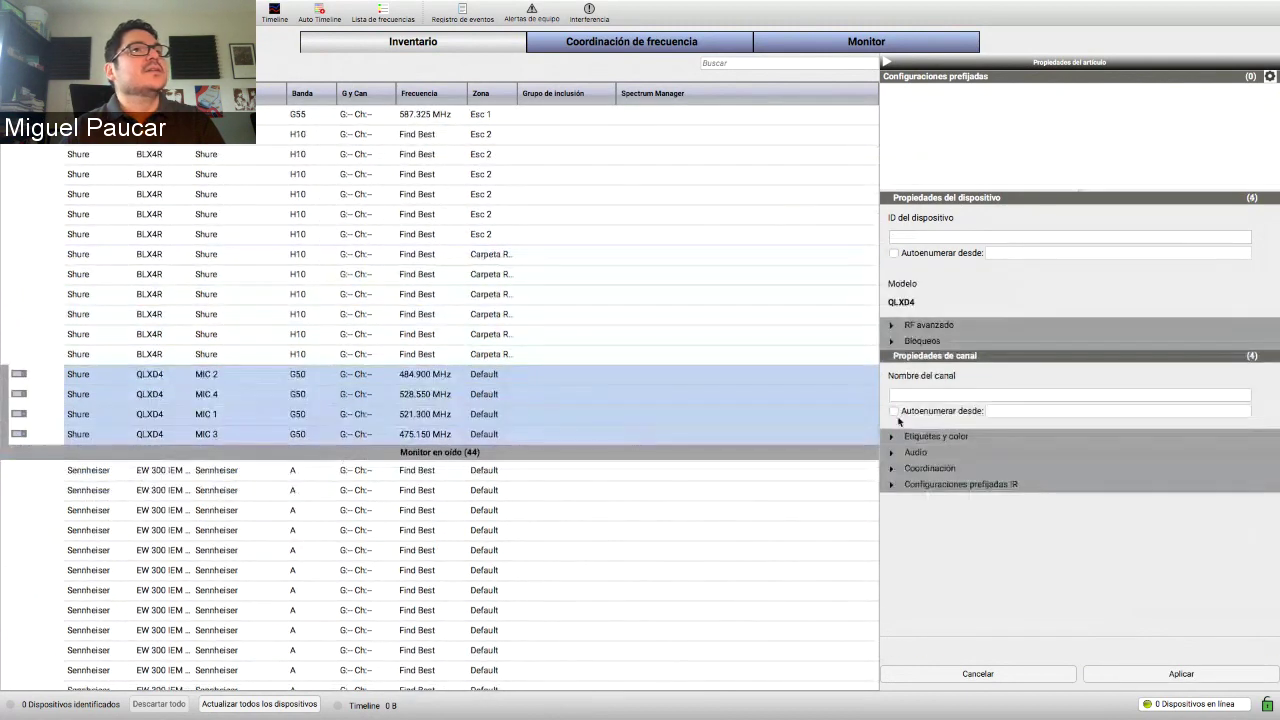
pyautogui.click(905, 470)
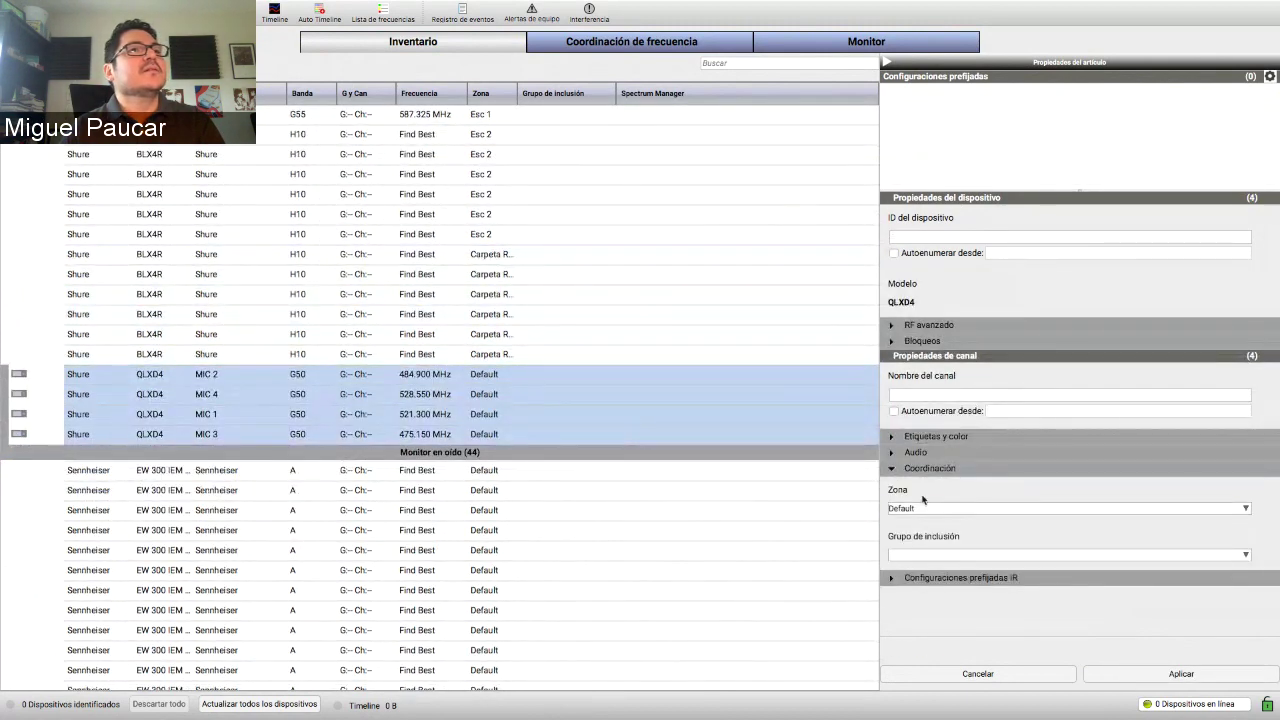
pyautogui.click(923, 507)
pyautogui.click(918, 535)
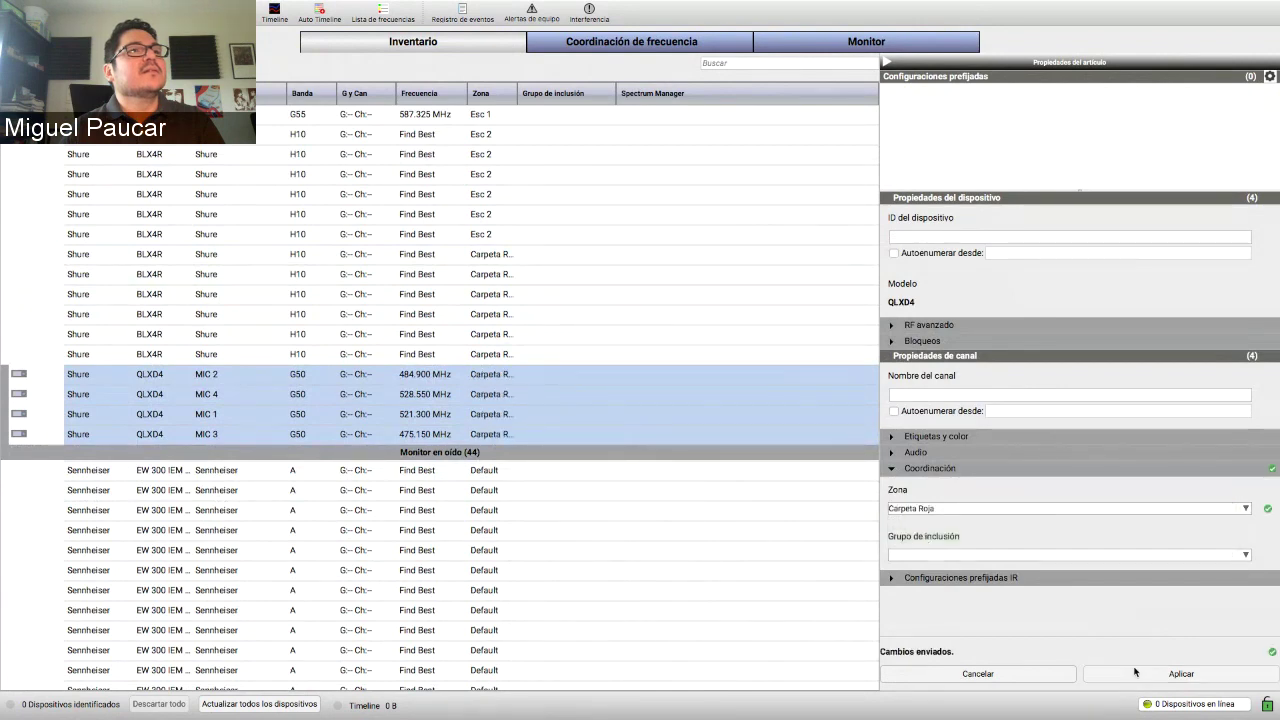
# - Assign the first eight Sennheiser EW 300 IEM in-ear monitors to zone Carpeta Roja
pyautogui.click(754, 570)
pyautogui.scroll(-5, 754, 563)
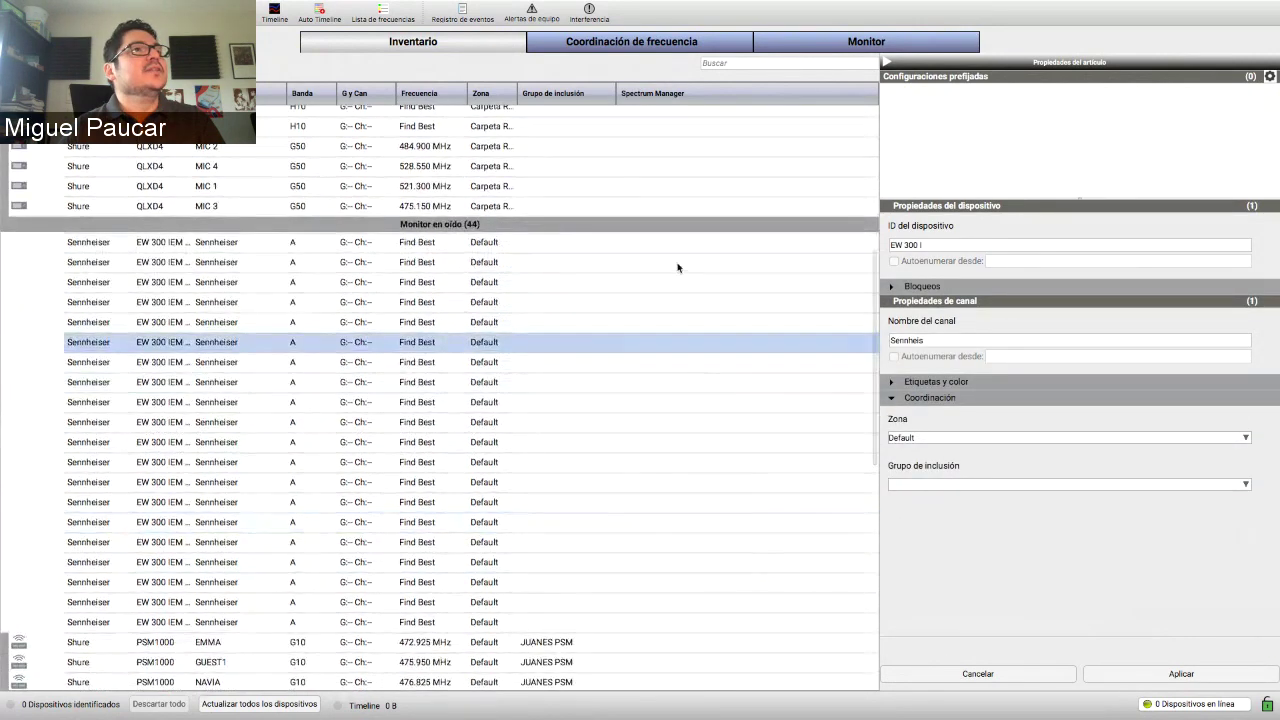
pyautogui.click(677, 264)
pyautogui.keyDown('shift'); pyautogui.click(659, 374); pyautogui.keyUp('shift')
pyautogui.click(1035, 440)
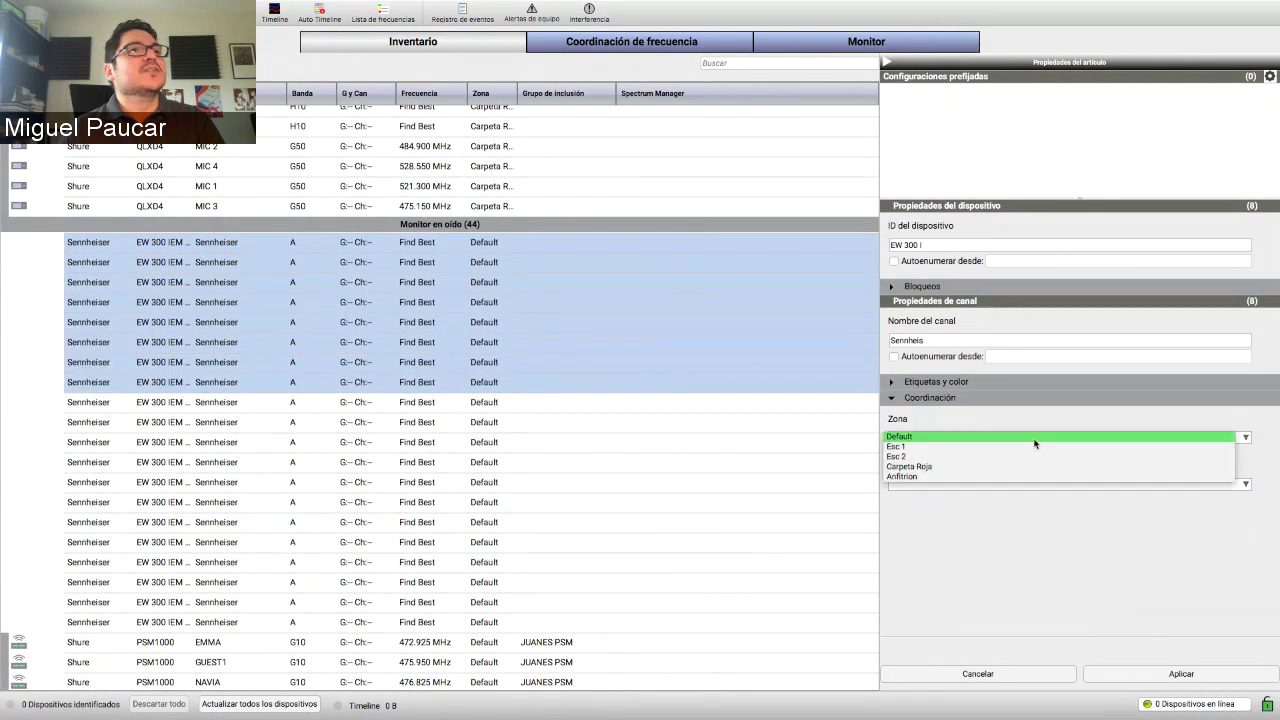
pyautogui.click(1035, 467)
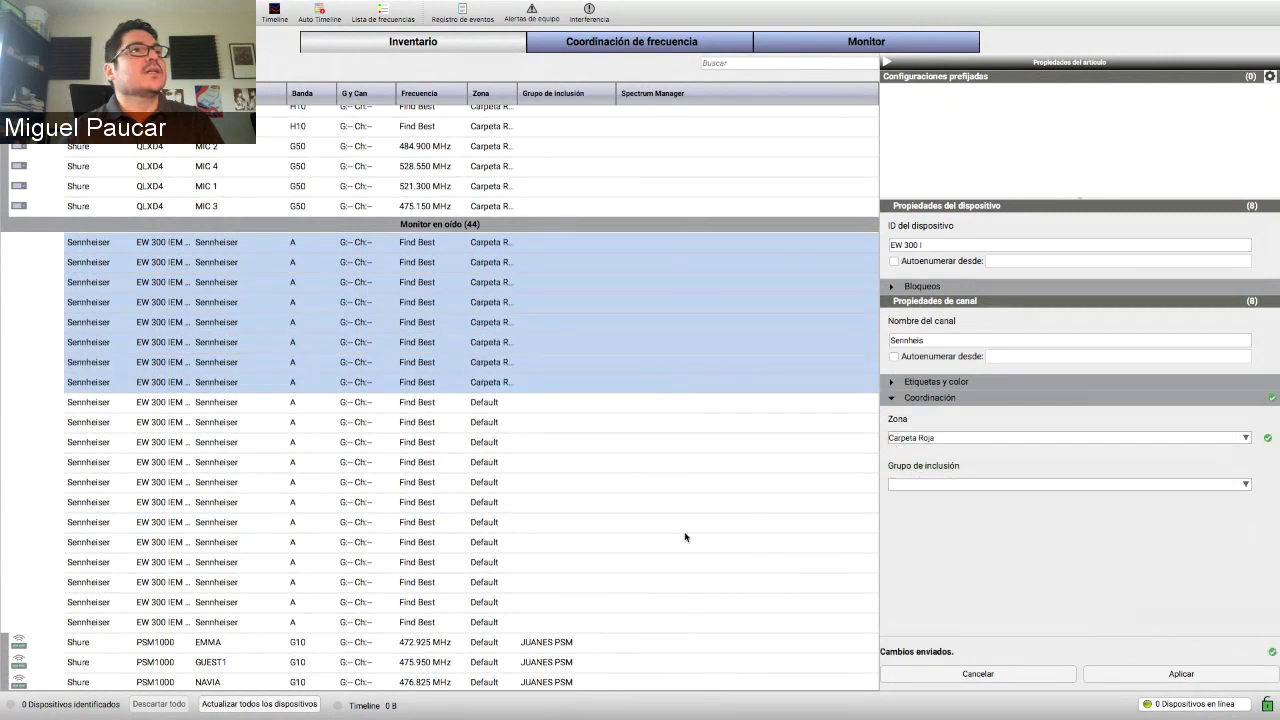
# - Assign the remaining twelve Sennheiser EW 300 IEM in-ear monitors to zone Esc 2 and apply the change
pyautogui.click(618, 422)
pyautogui.click(617, 404)
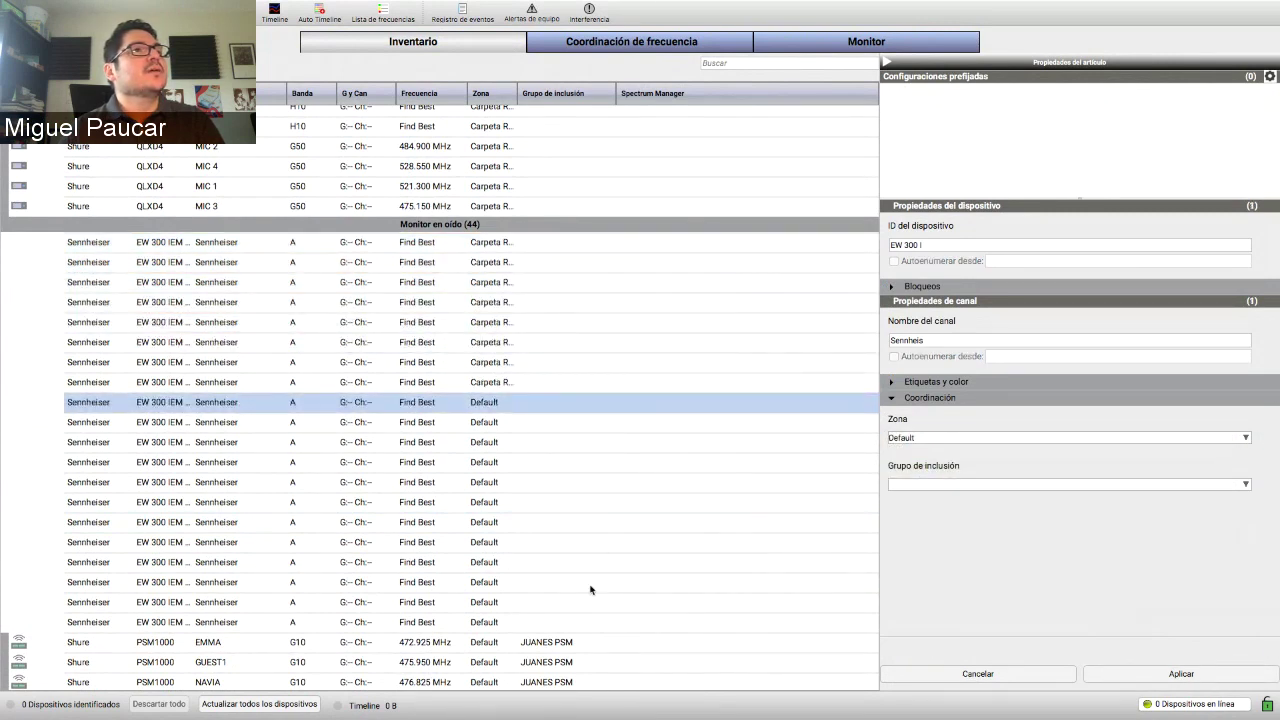
pyautogui.keyDown('shift'); pyautogui.click(583, 622); pyautogui.keyUp('shift')
pyautogui.click(920, 438)
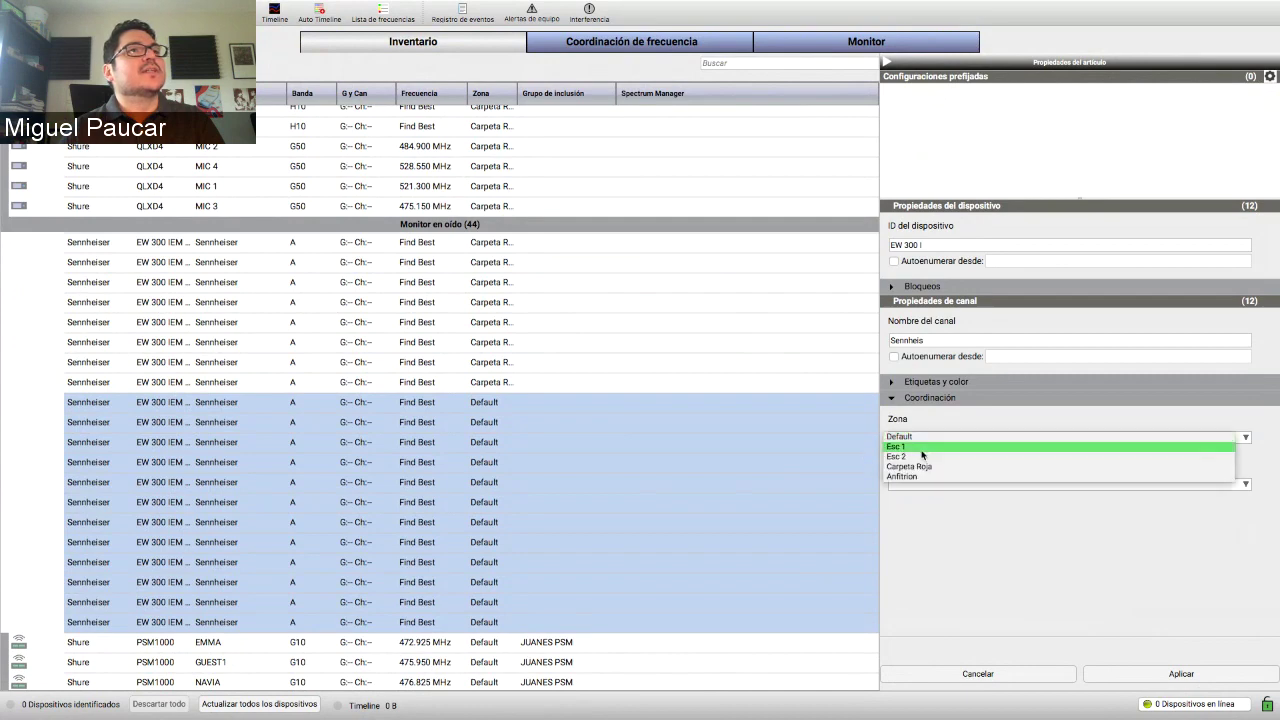
pyautogui.click(922, 459)
pyautogui.click(1178, 673)
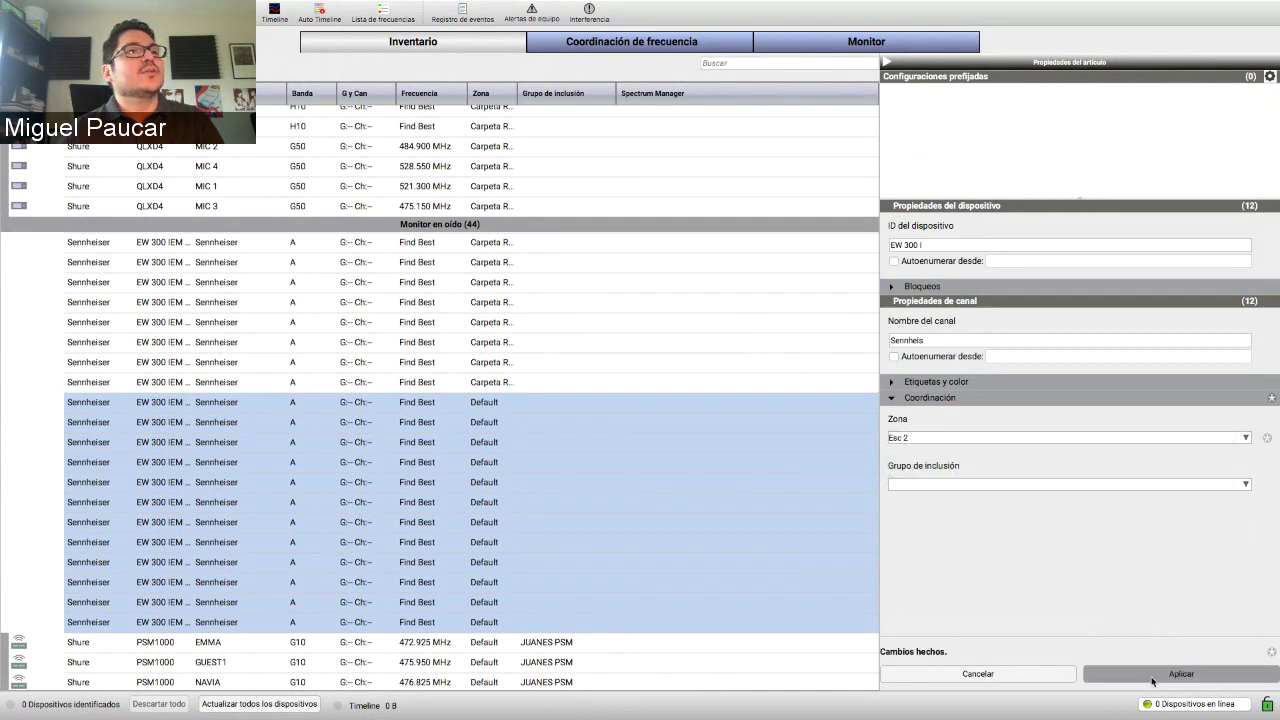
# - Assign the twelve PSM1000 channels of the JUANES PSM inclusion group to zone Esc 1 and apply the change
pyautogui.scroll(-5, 734, 555)
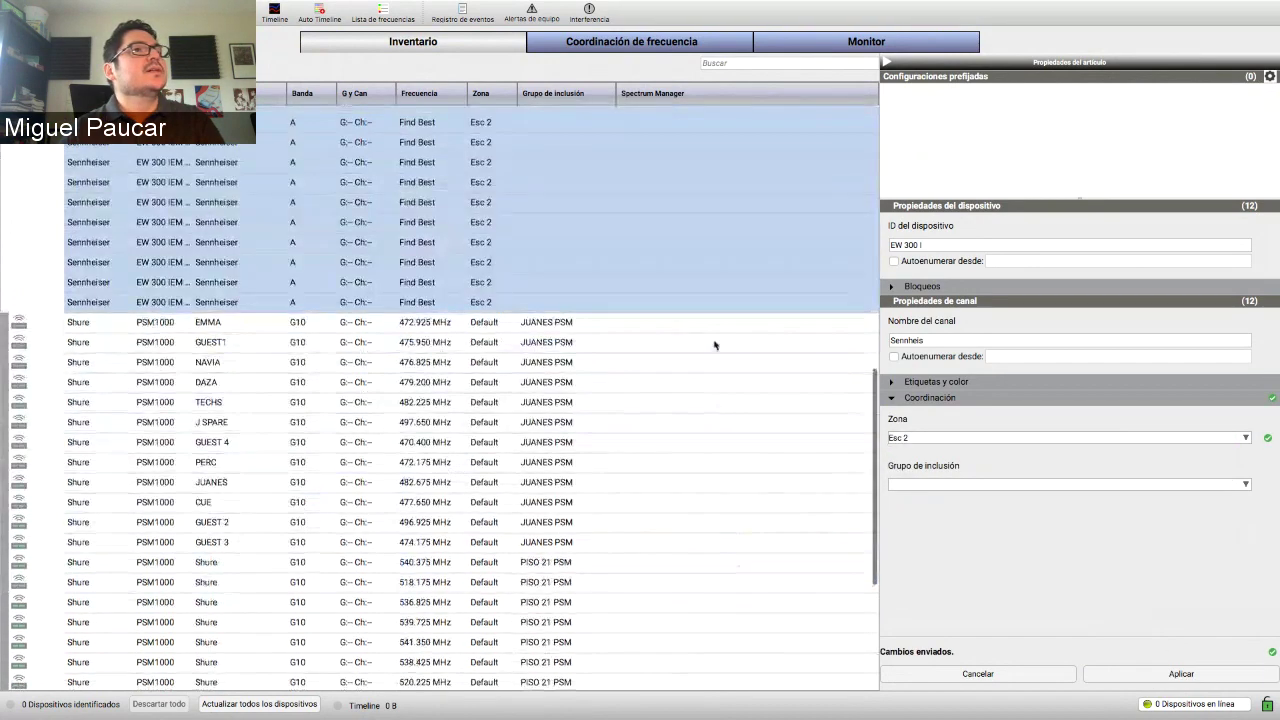
pyautogui.moveTo(716, 326); pyautogui.dragTo(698, 539)
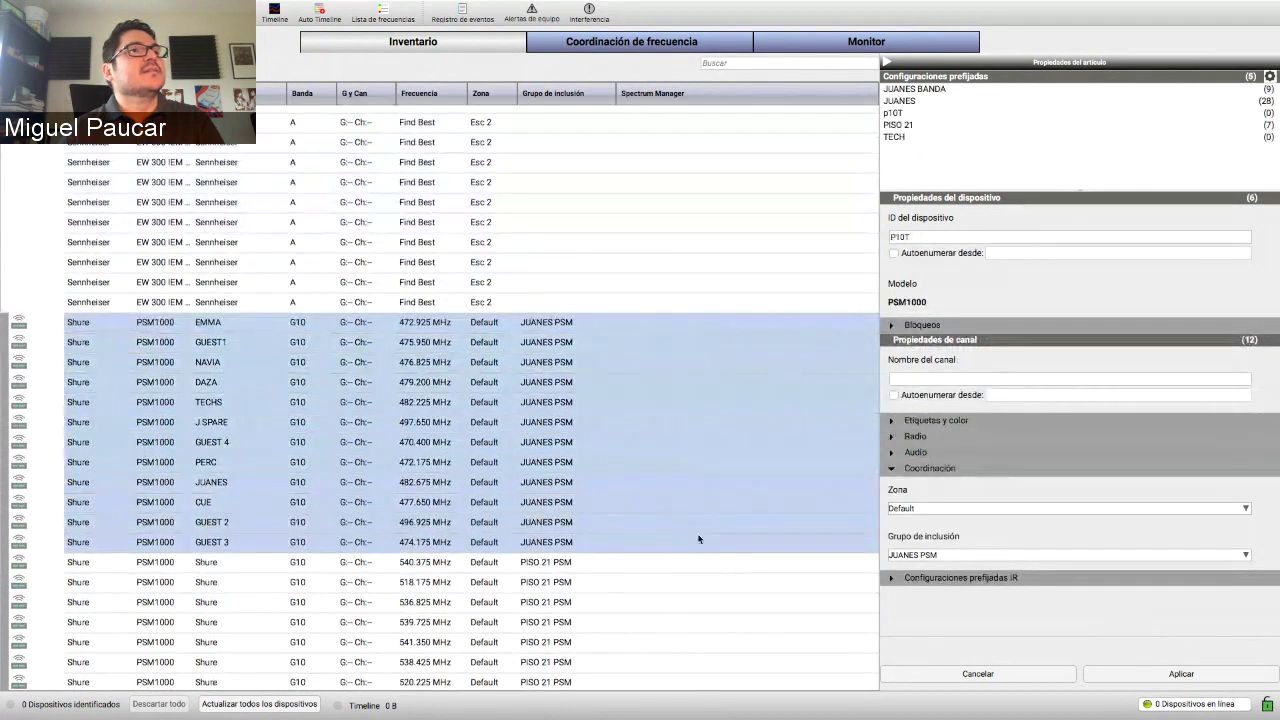
pyautogui.click(915, 509)
pyautogui.click(916, 522)
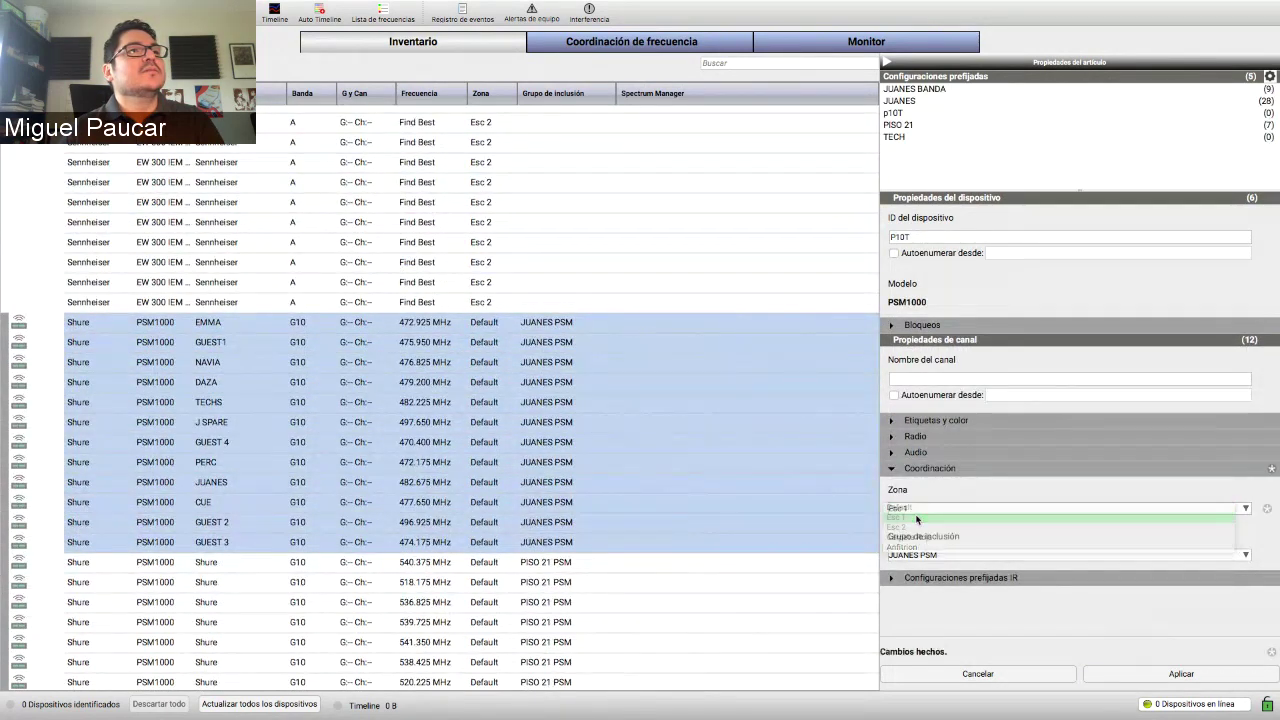
pyautogui.click(1181, 677)
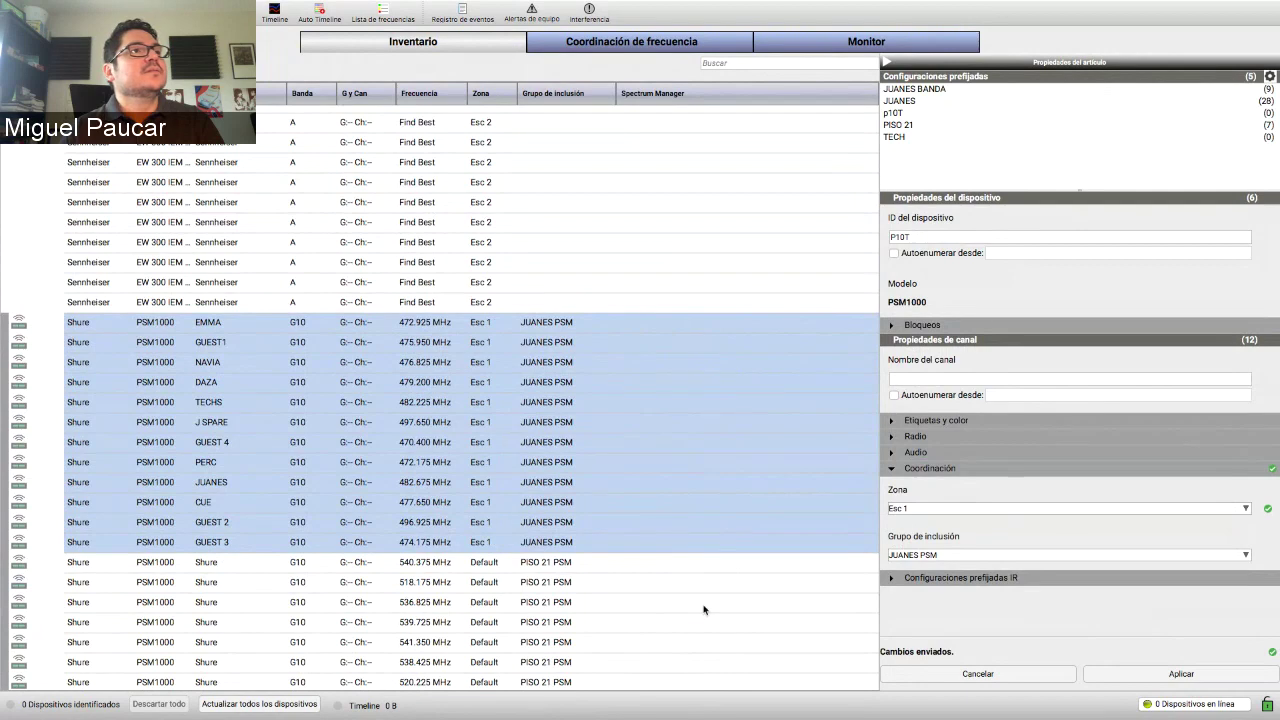
# - Assign the PSM1000 channels of the PISO 21 PSM inclusion group, except the last one, to zone Esc 2 and apply the change
pyautogui.scroll(-5, 703, 609)
pyautogui.click(667, 292)
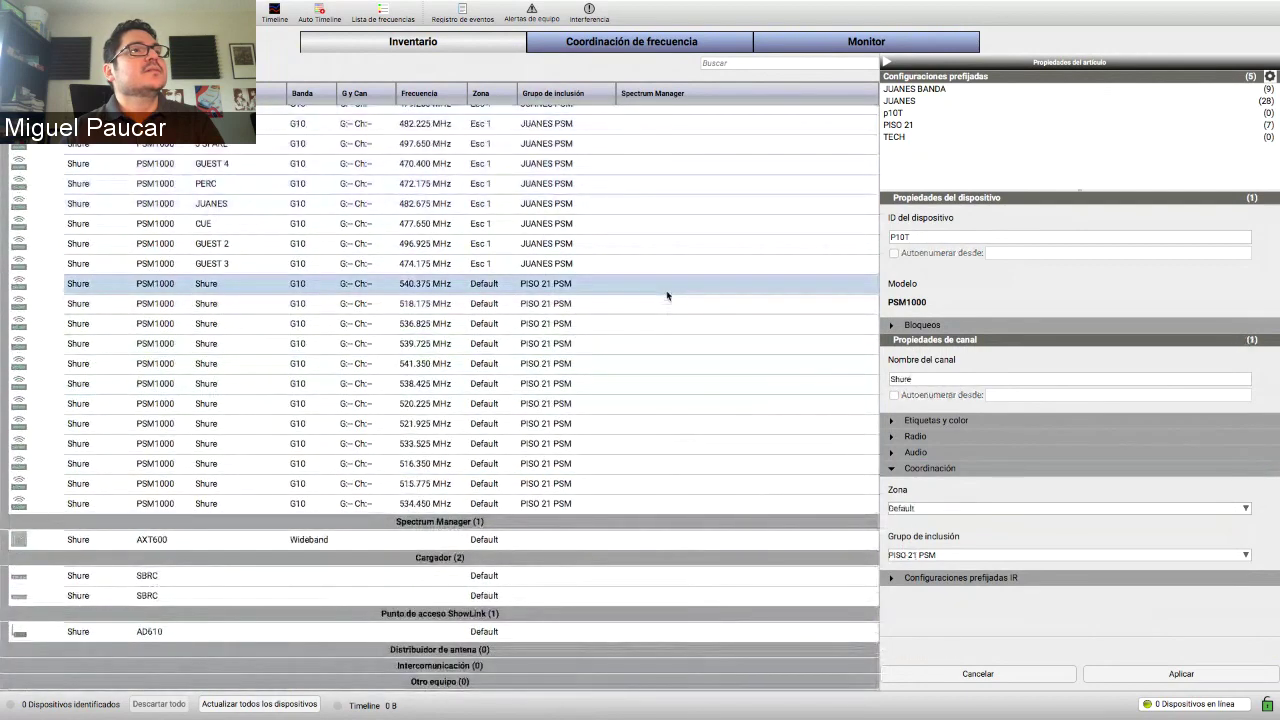
pyautogui.moveTo(667, 292); pyautogui.dragTo(636, 483)
pyautogui.click(923, 508)
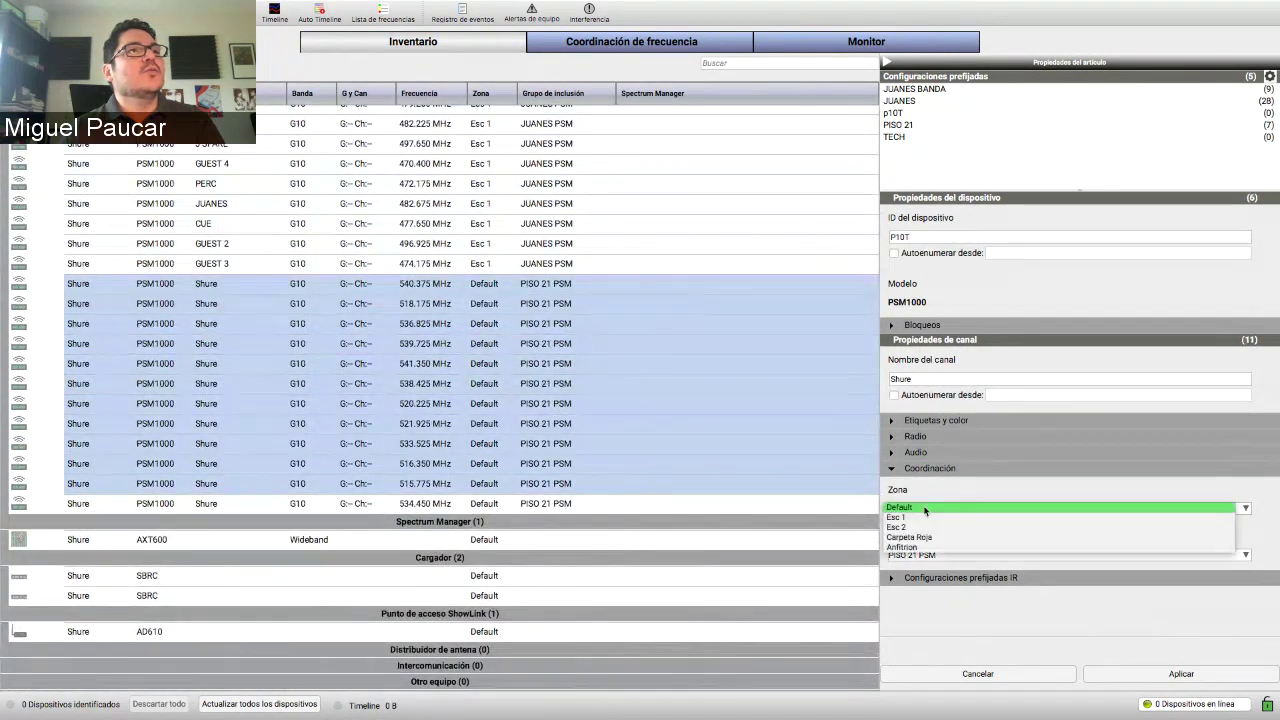
pyautogui.click(920, 527)
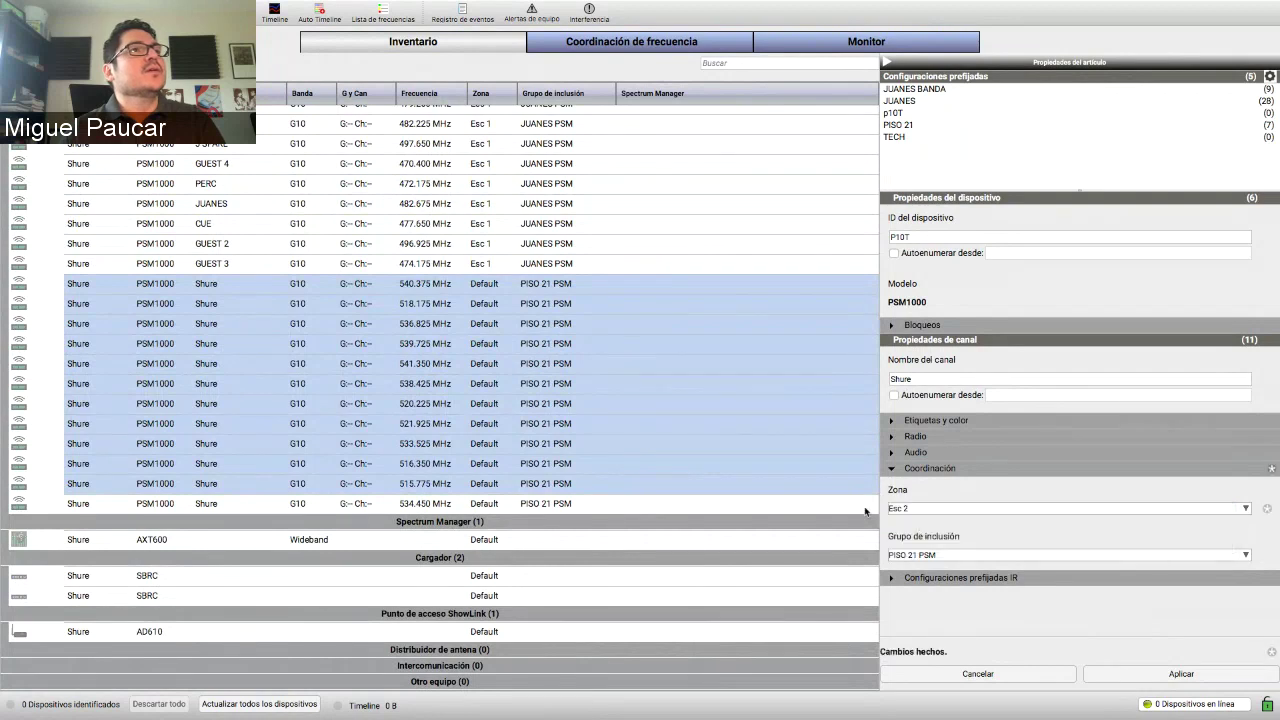
pyautogui.click(1160, 674)
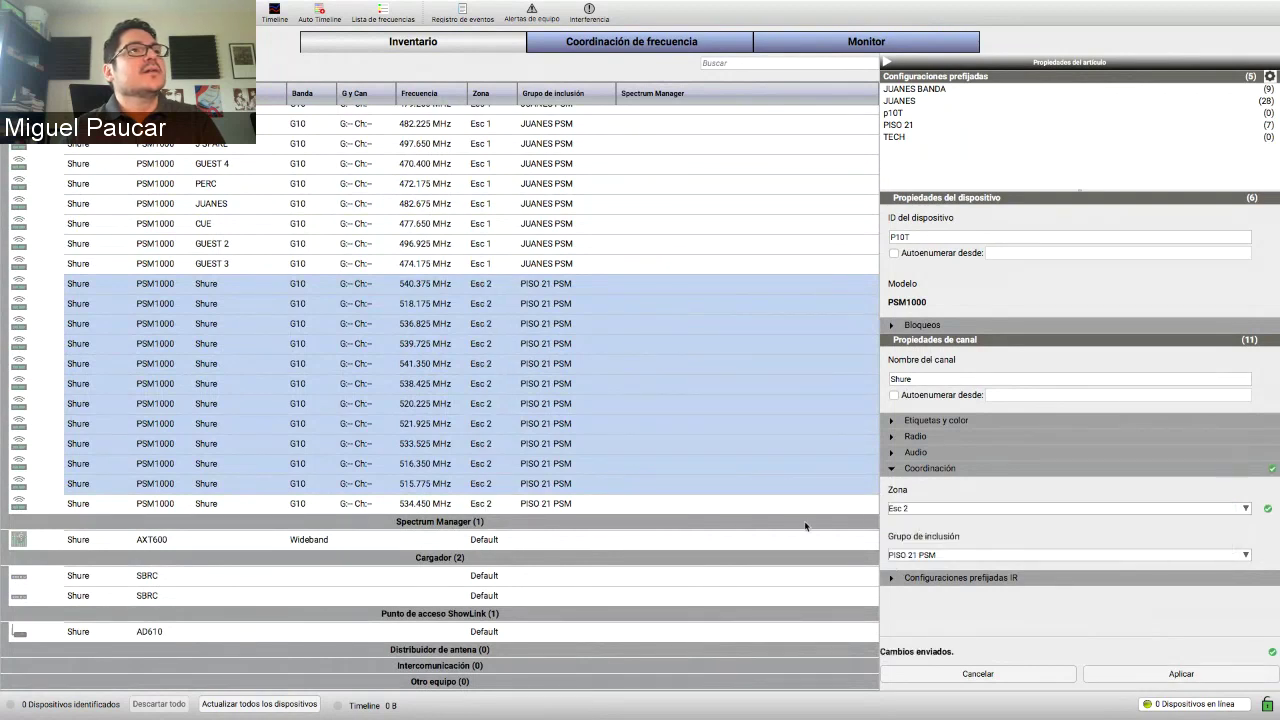
# - Assign the last PSM1000 channel of the PISO 21 PSM inclusion group to zone Anfitrion and apply the change
pyautogui.click(733, 510)
pyautogui.click(1030, 510)
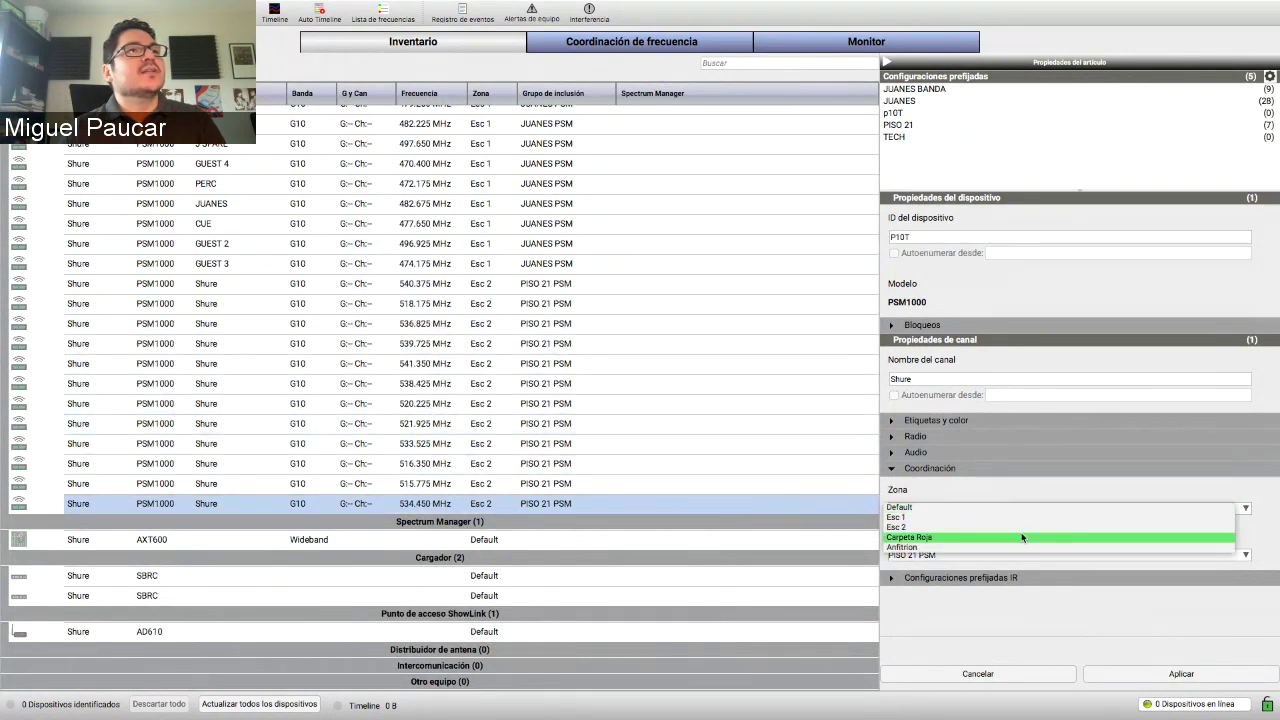
pyautogui.click(1016, 549)
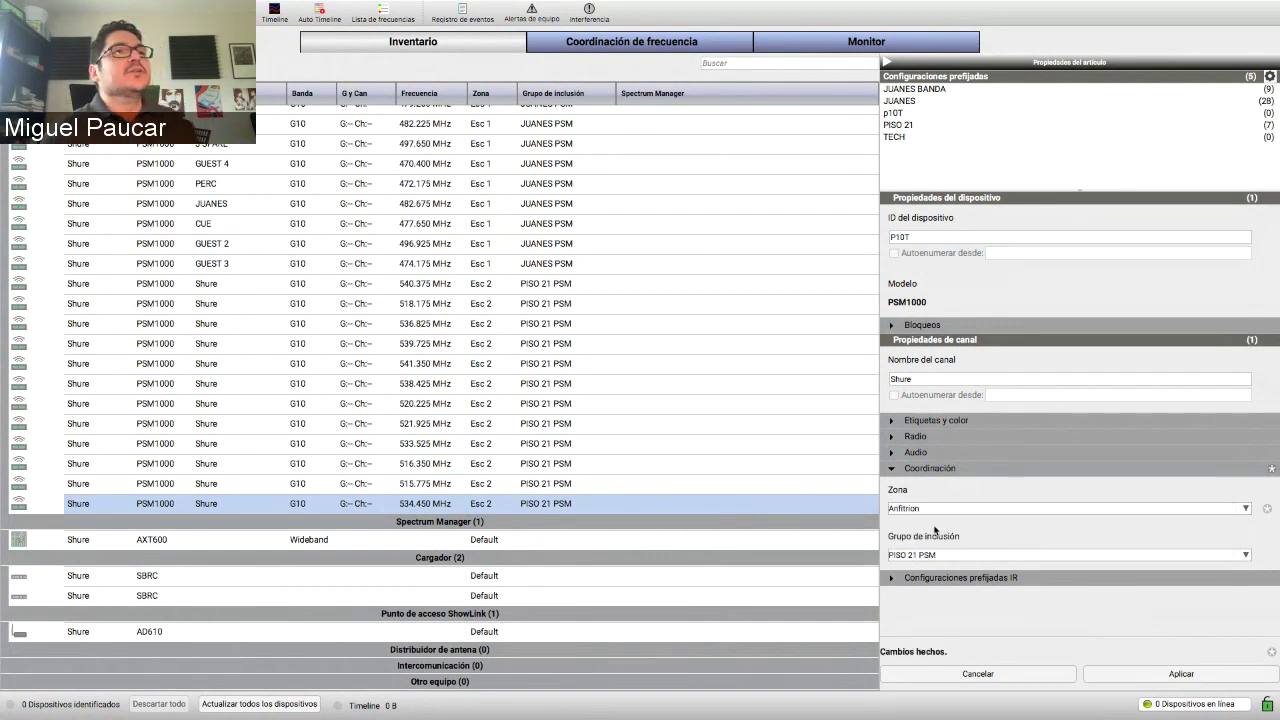
pyautogui.click(1141, 670)
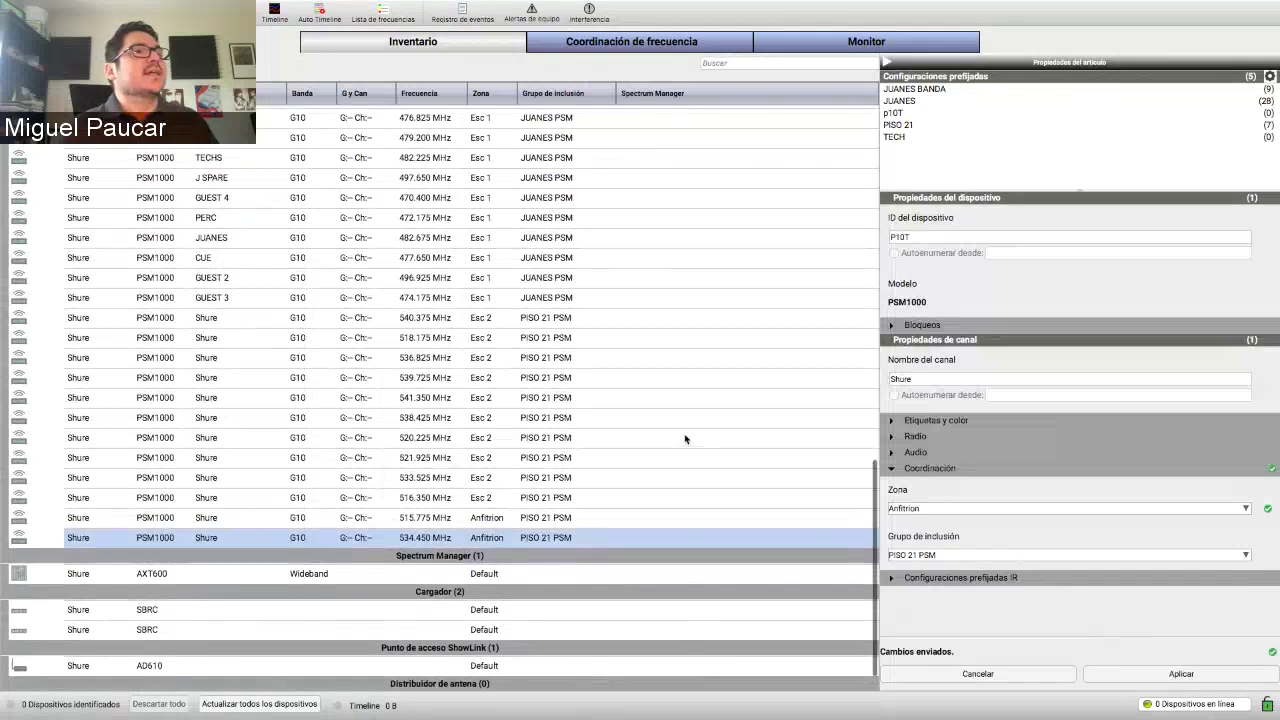
# - Assign the AD4D-A channel J SPARE to zone Anfitrion and apply the change
pyautogui.scroll(10, 685, 439)
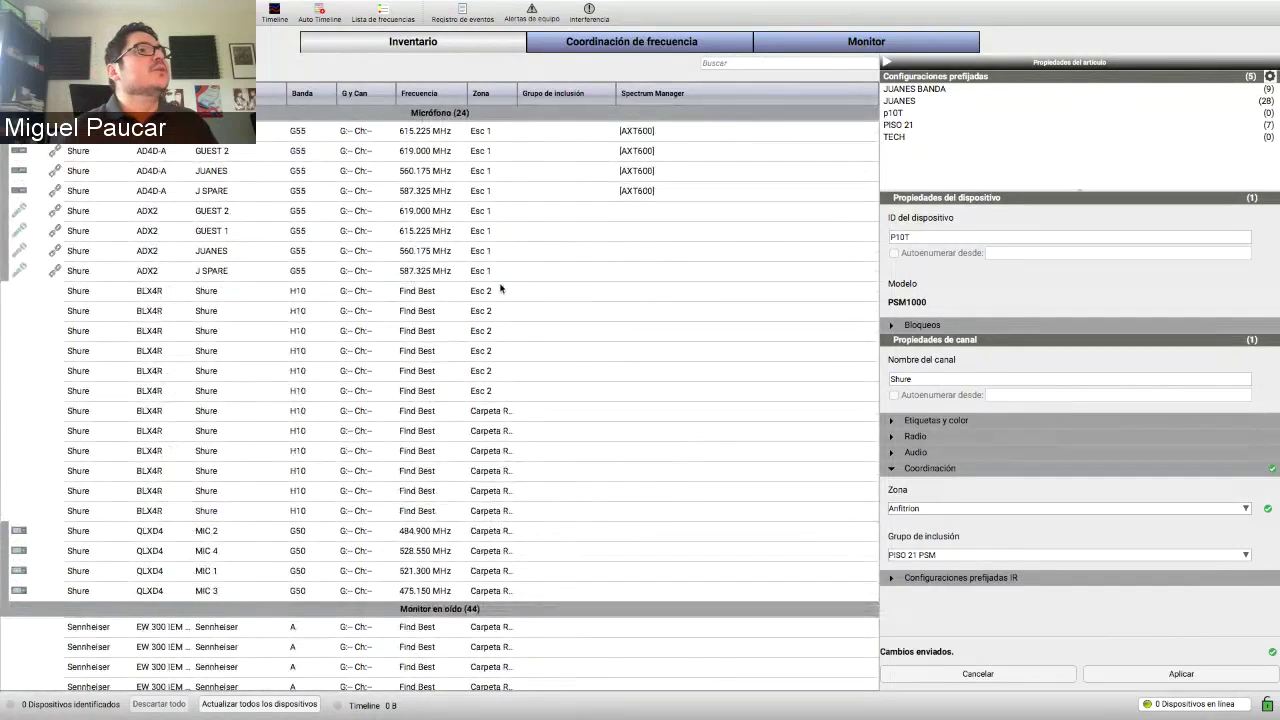
pyautogui.click(498, 276)
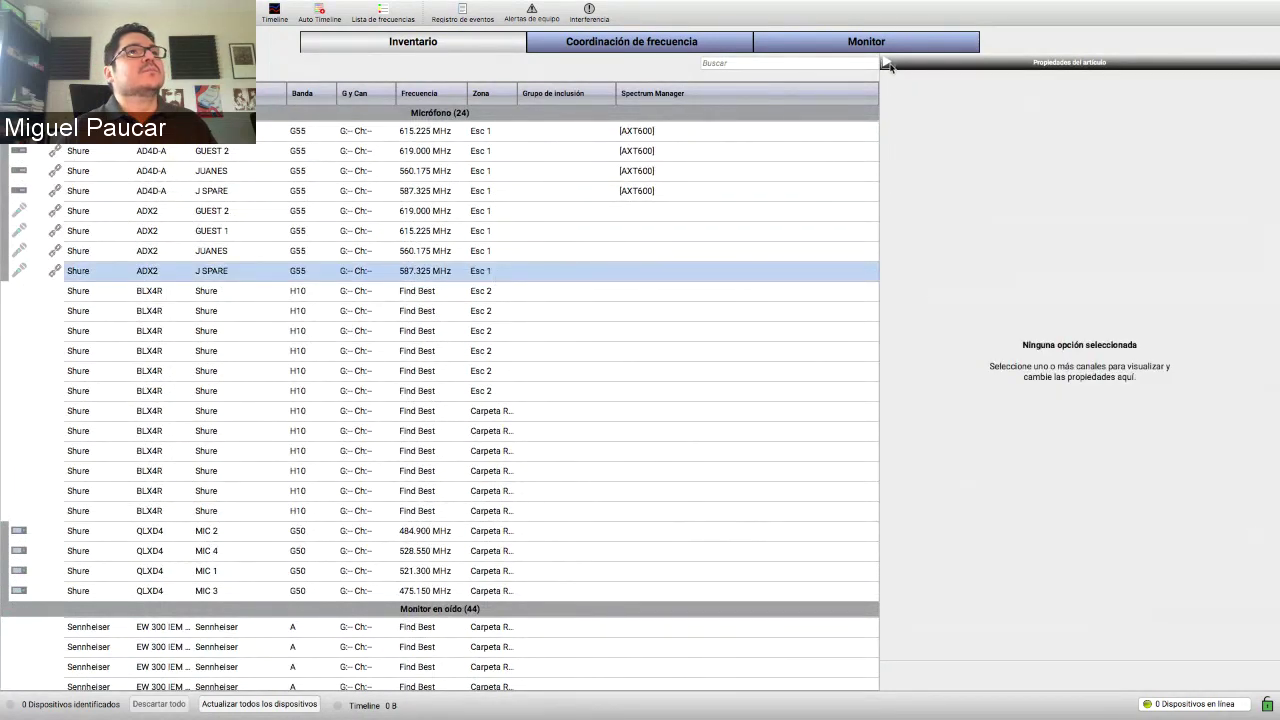
pyautogui.click(705, 255)
pyautogui.click(664, 192)
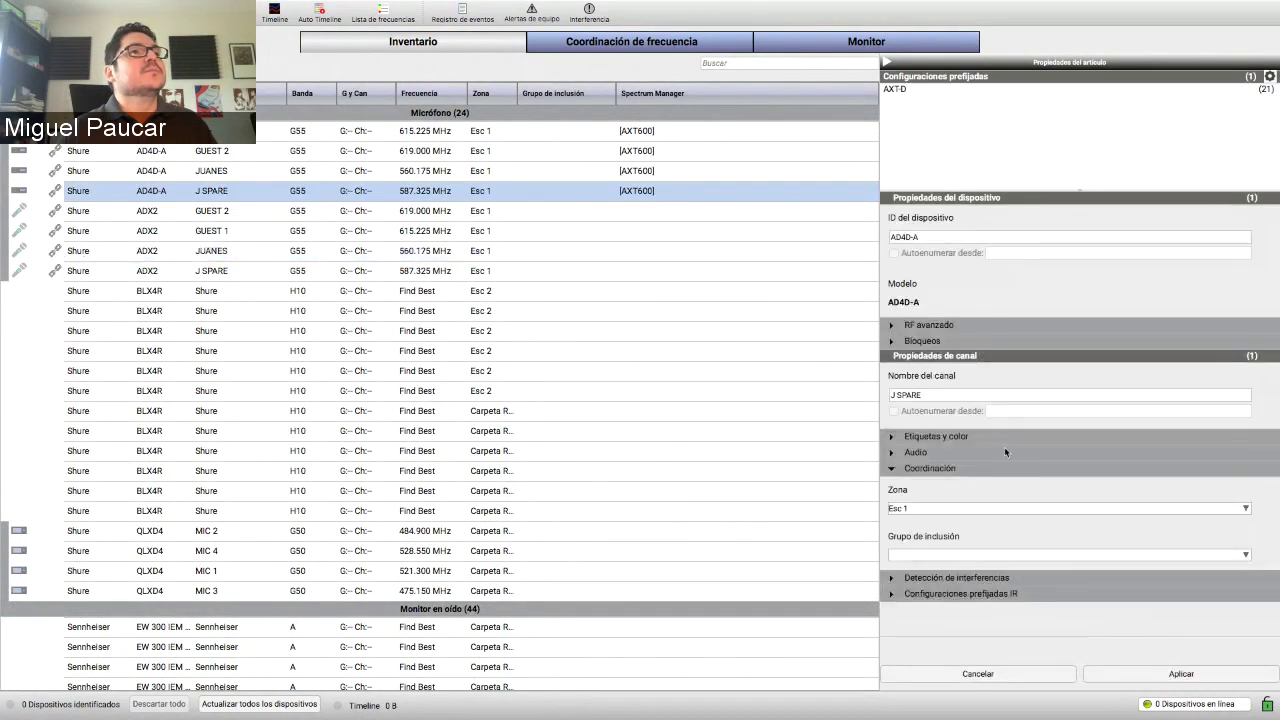
pyautogui.click(1033, 507)
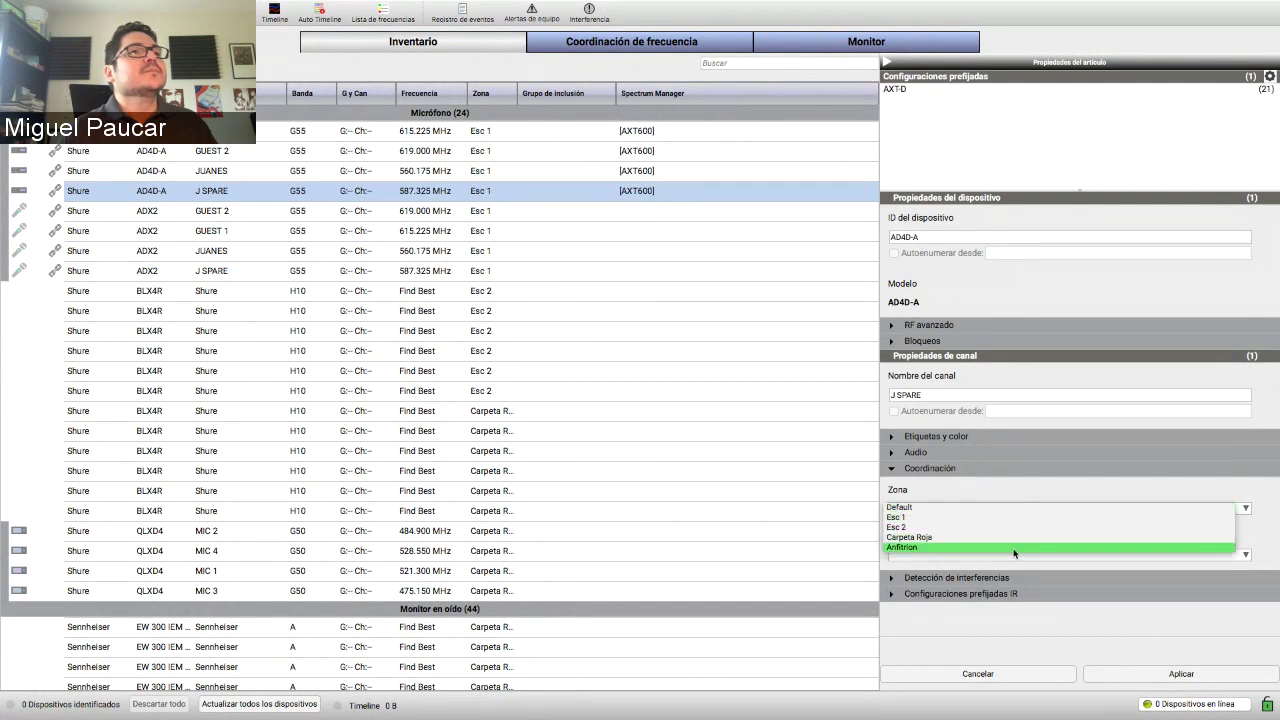
pyautogui.click(1016, 547)
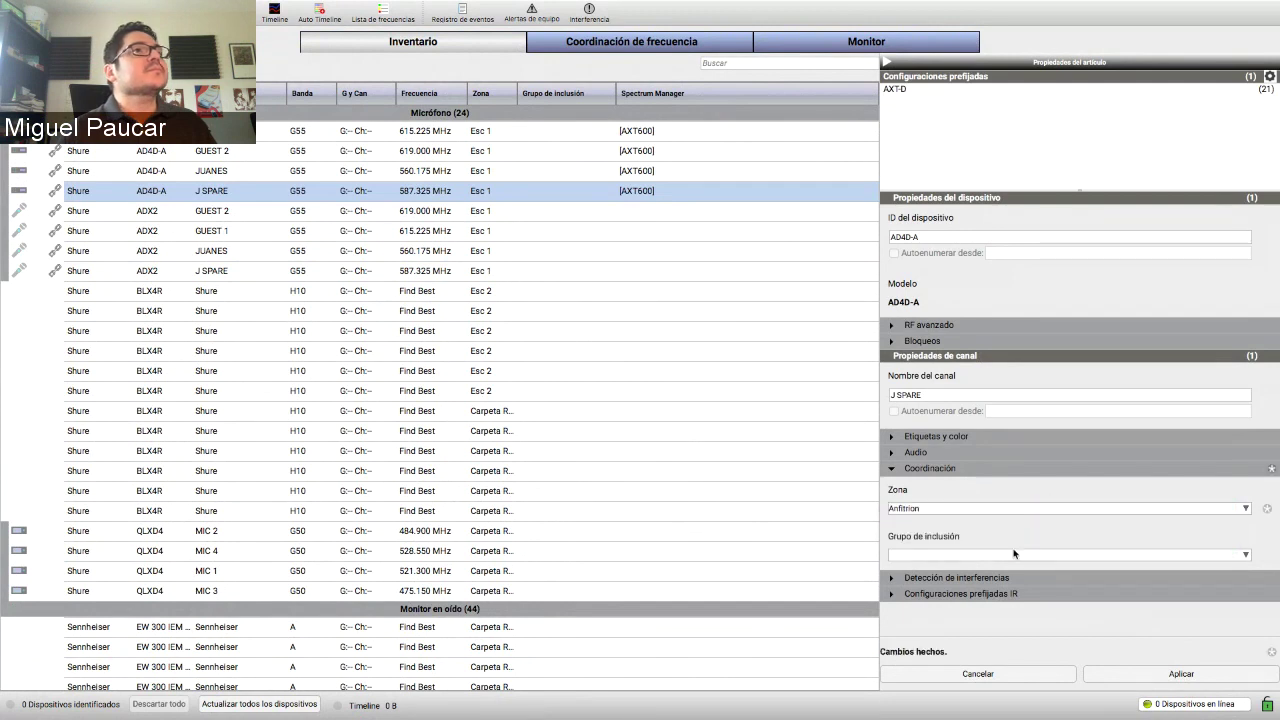
pyautogui.click(1168, 675)
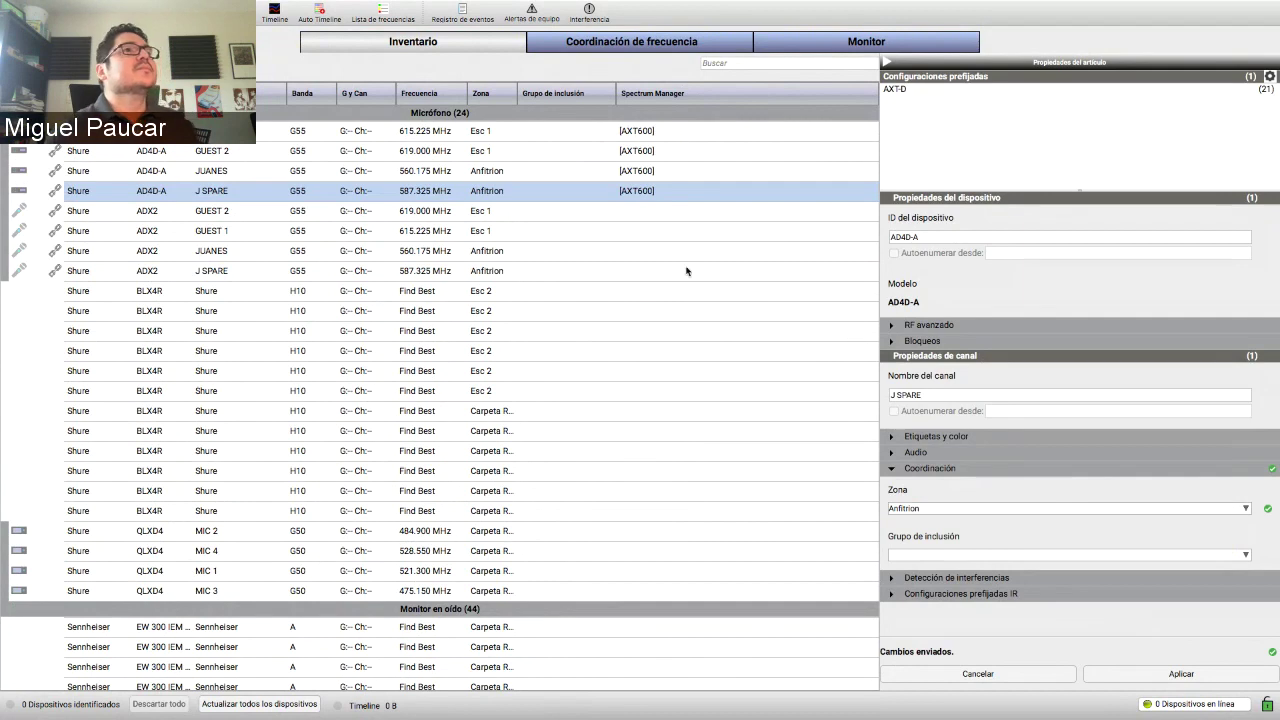
# - Try to load the selected inventory frequencies into the frequency coordination
pyautogui.click(614, 45)
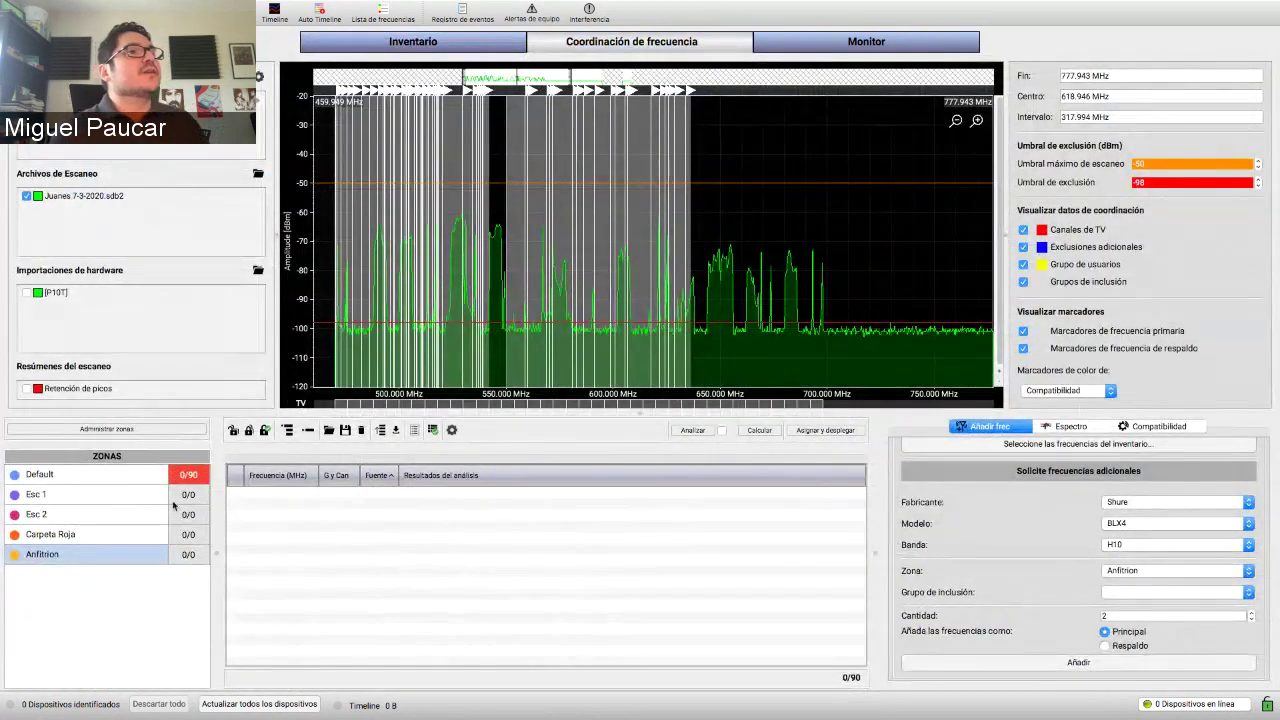
pyautogui.click(955, 447)
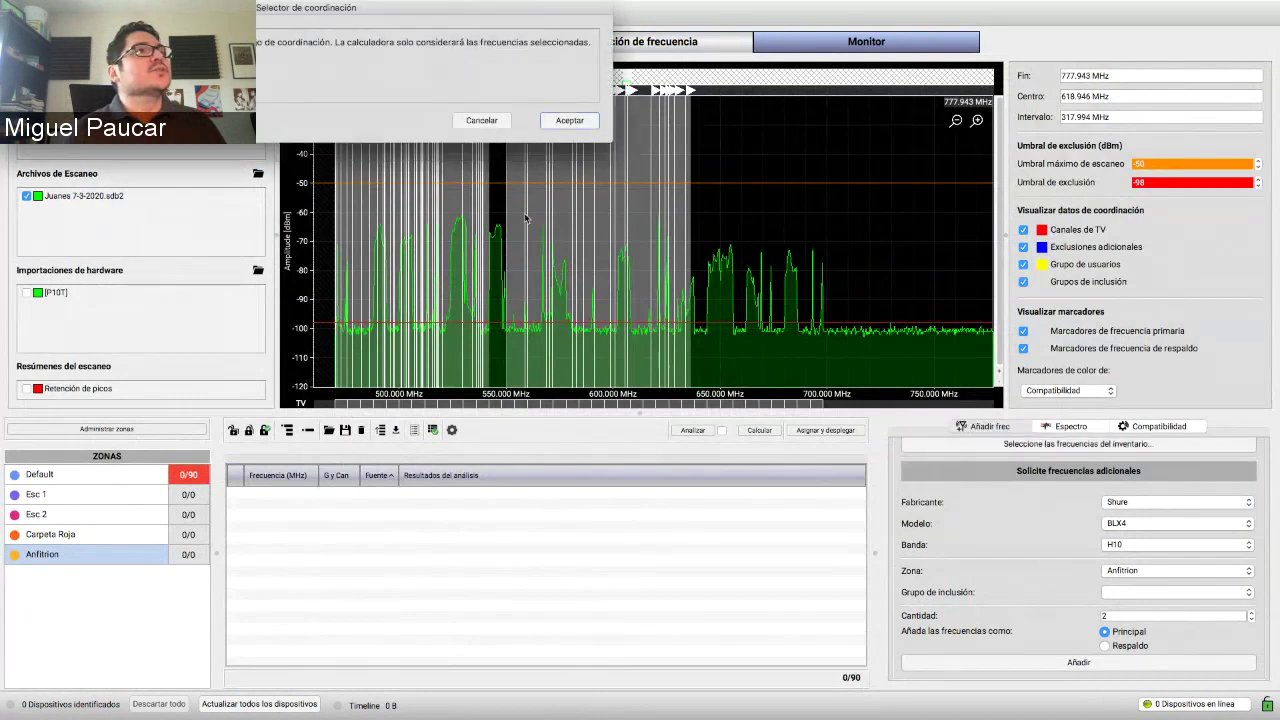
pyautogui.click(574, 122)
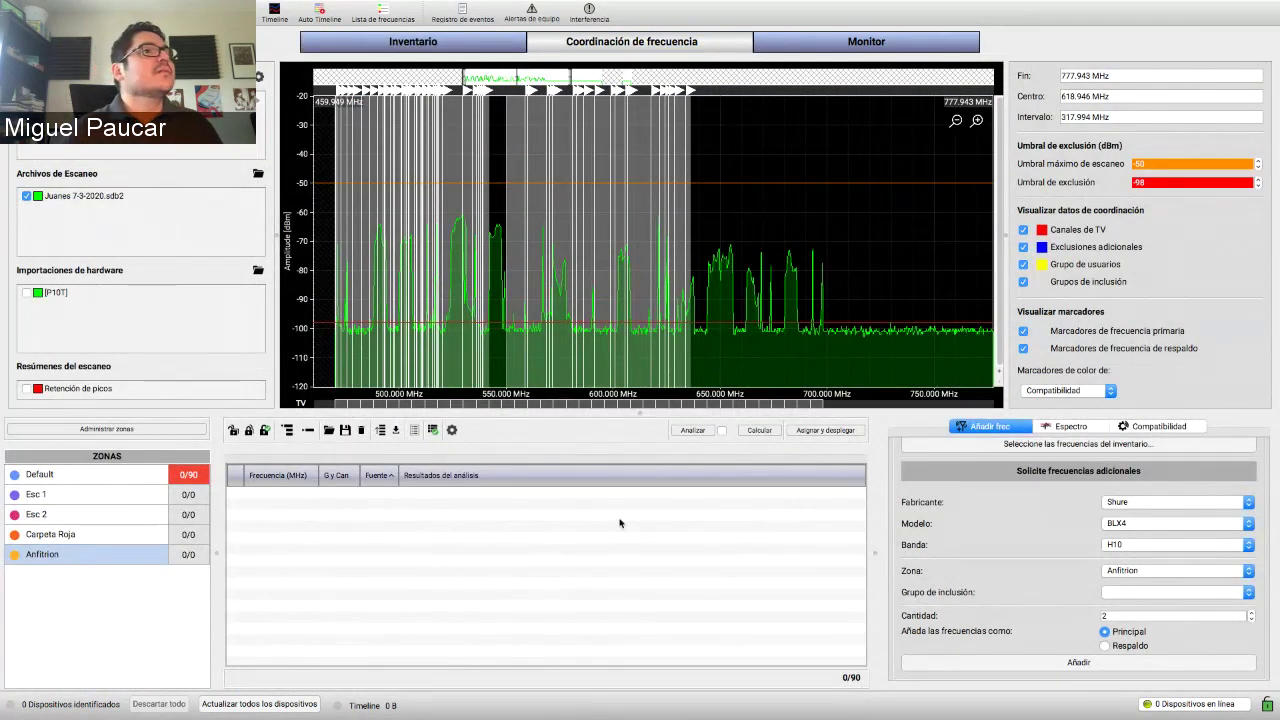
# - Examine the Default zone's full frequency list in the frequency coordination
pyautogui.press('Up')
pyautogui.press('Up')
pyautogui.press('Up')
pyautogui.press('Up')
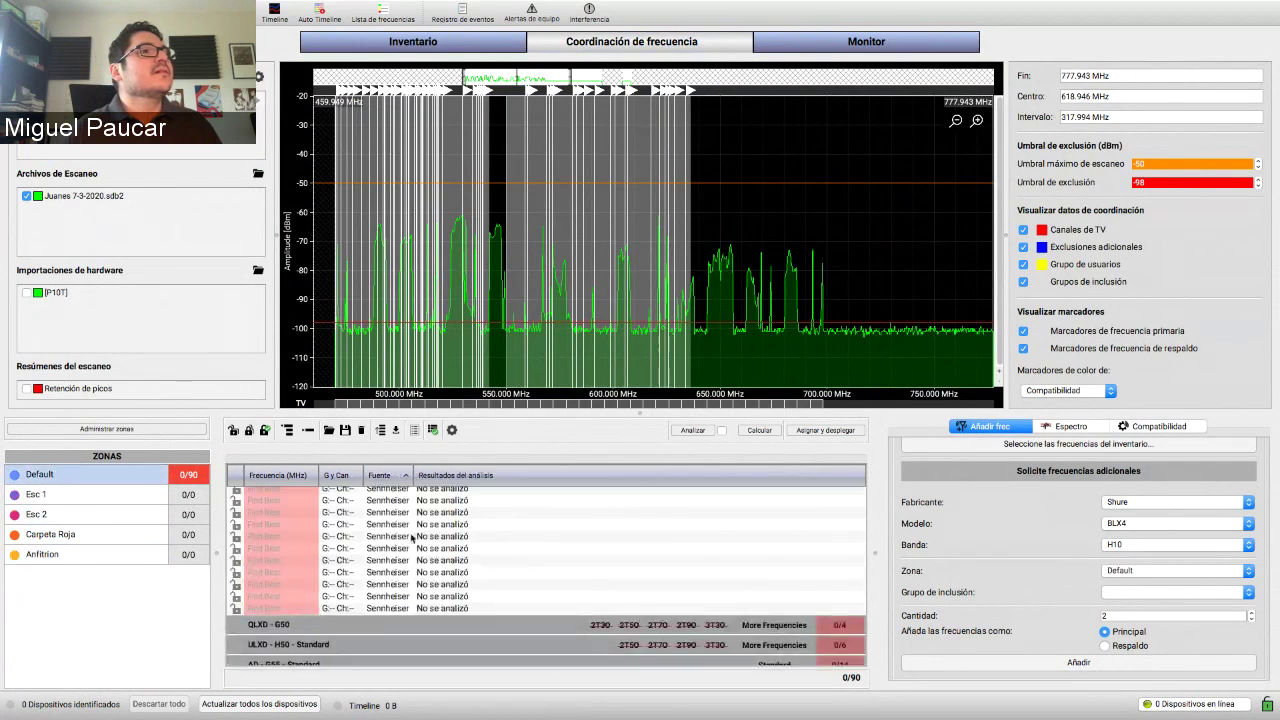
pyautogui.scroll(-10, 420, 540)
pyautogui.scroll(15, 422, 541)
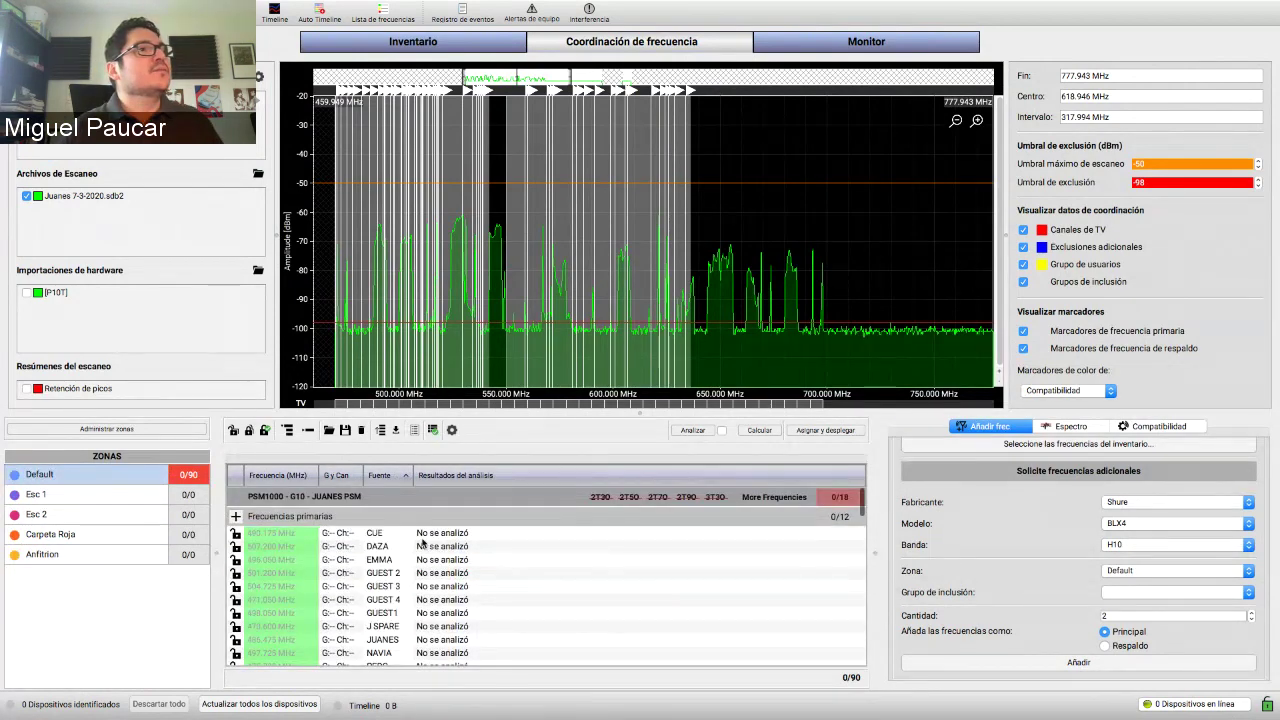
pyautogui.scroll(-10, 422, 542)
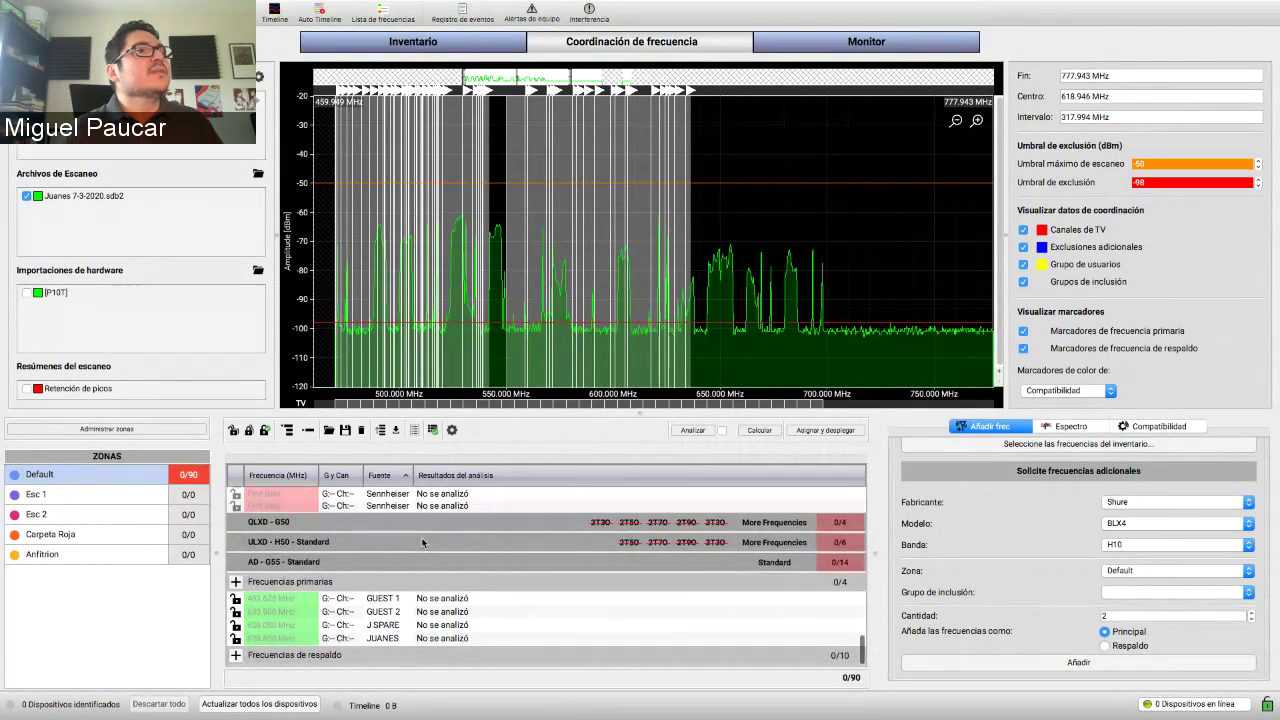
# - Recheck the device zones in the inventory, try again to load the inventory frequencies and show the Default zone's list
pyautogui.click(413, 42)
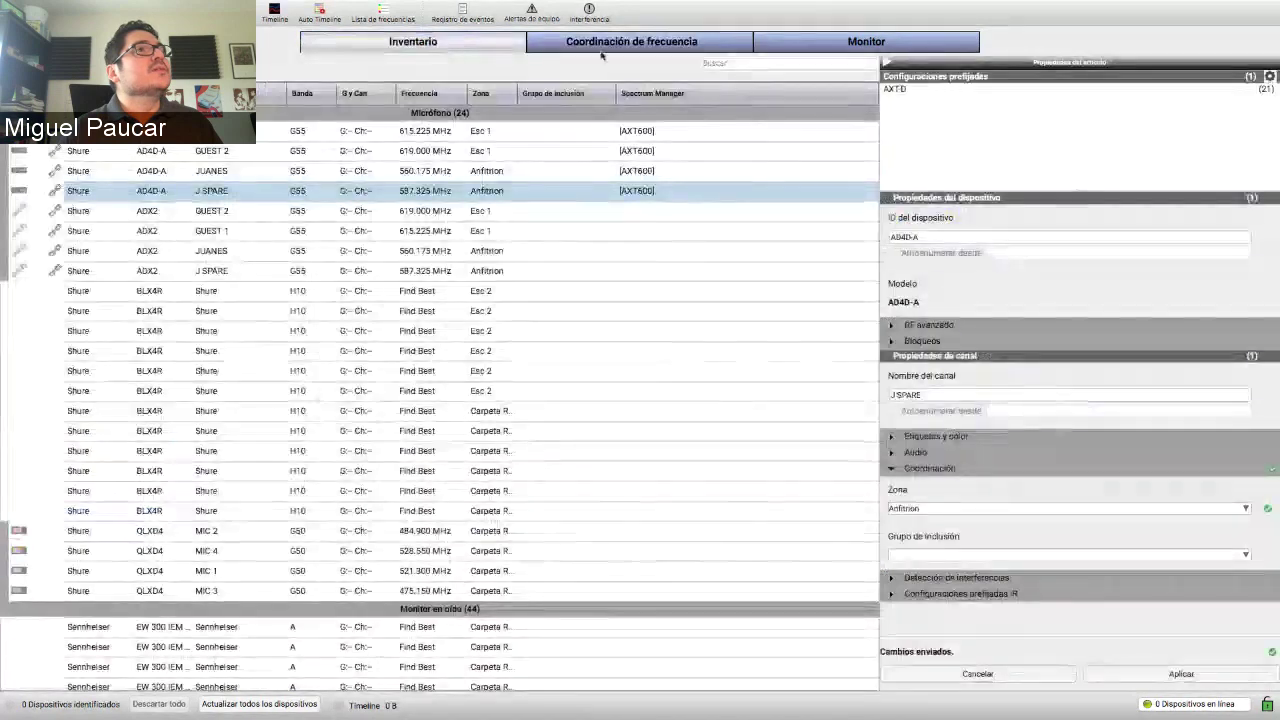
pyautogui.click(603, 45)
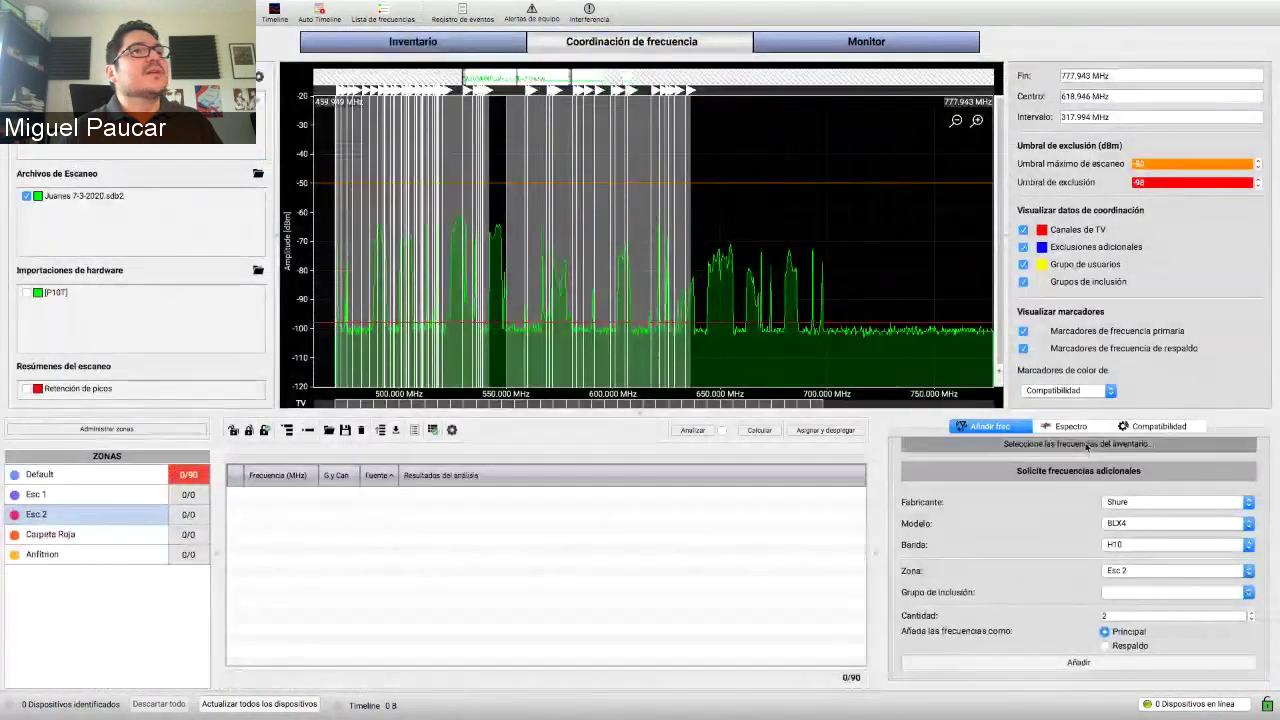
pyautogui.click(1000, 450)
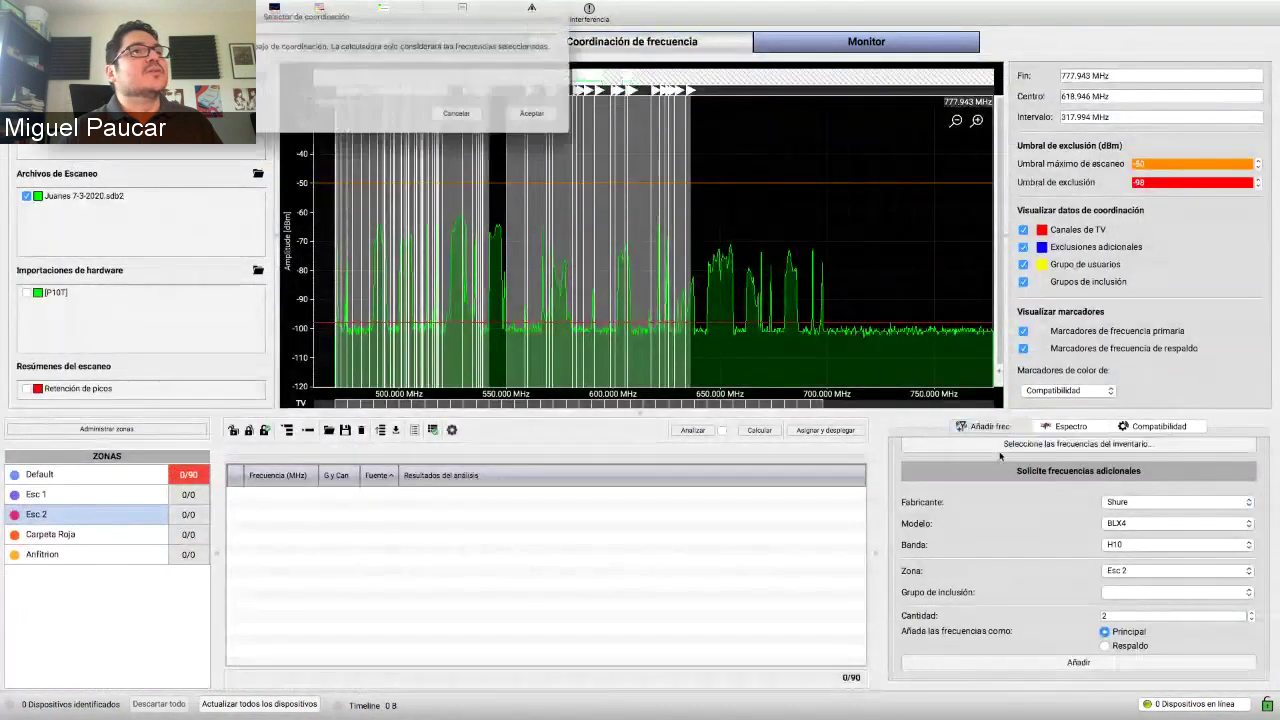
pyautogui.click(543, 121)
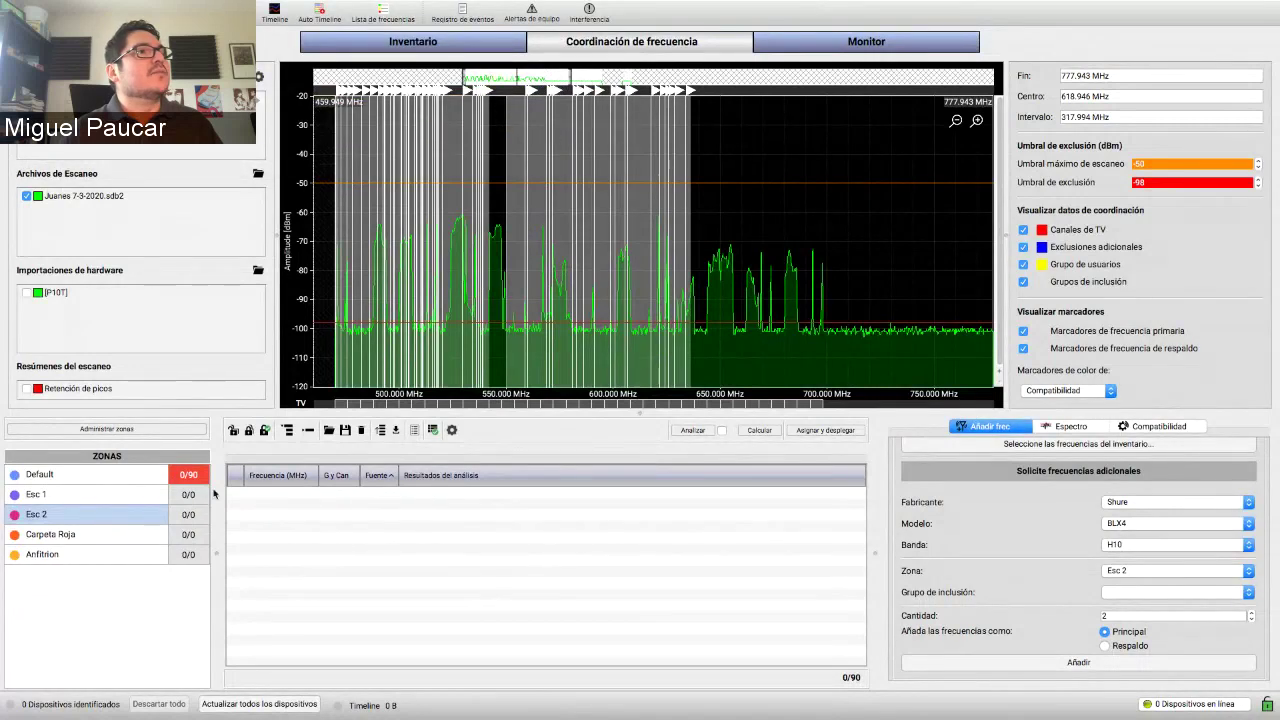
pyautogui.click(134, 490)
pyautogui.click(134, 476)
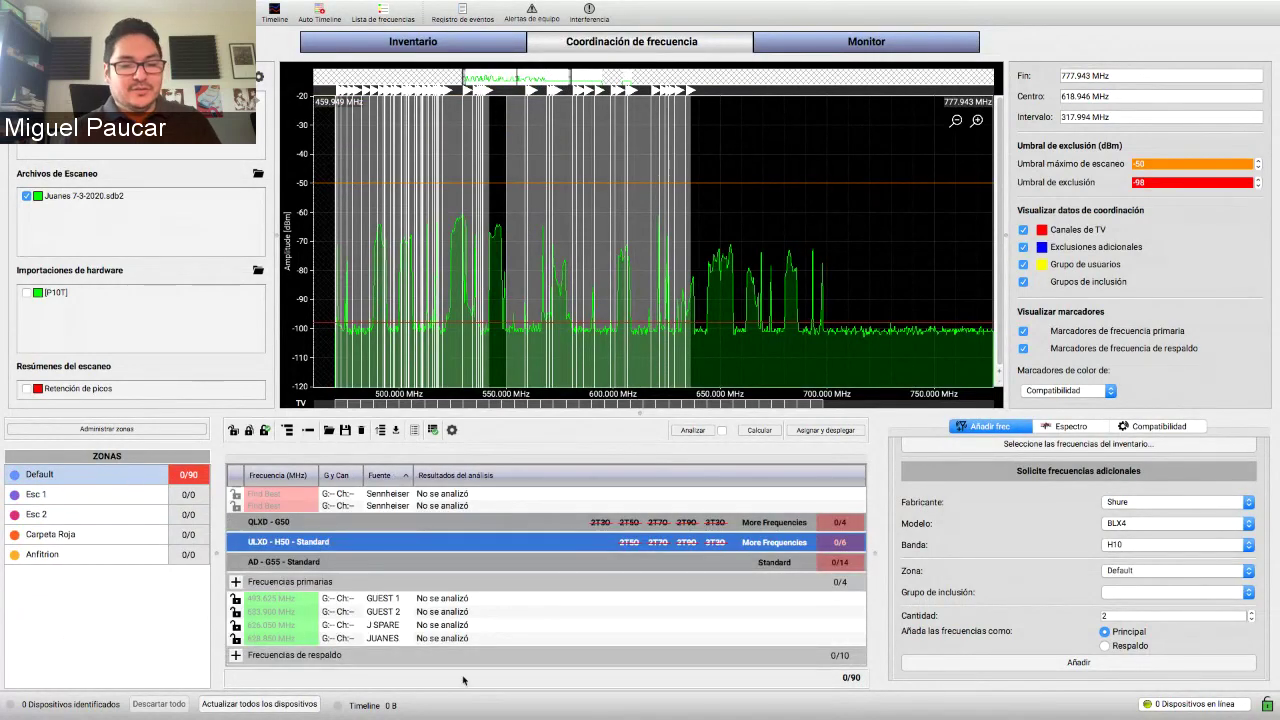
# - Delete the AD - G55 group and all the other frequency groups from the Default zone
pyautogui.click(493, 611)
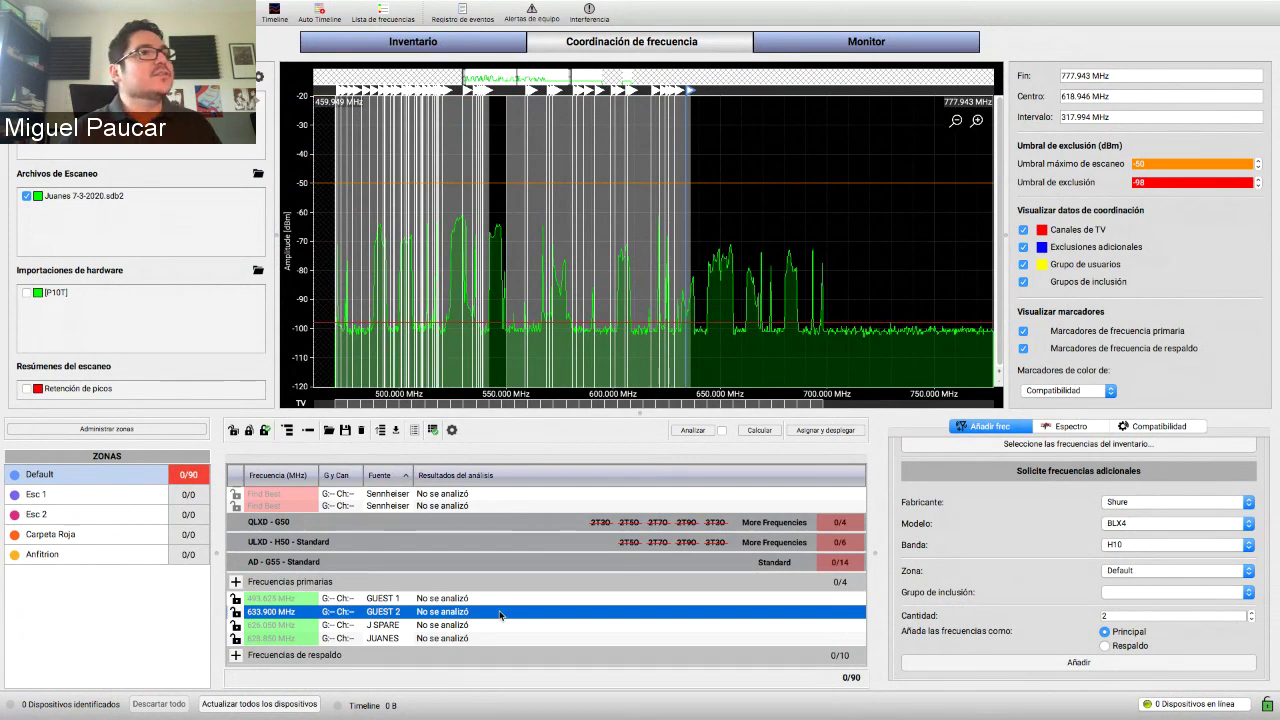
pyautogui.click(506, 562)
pyautogui.rightClick(506, 560)
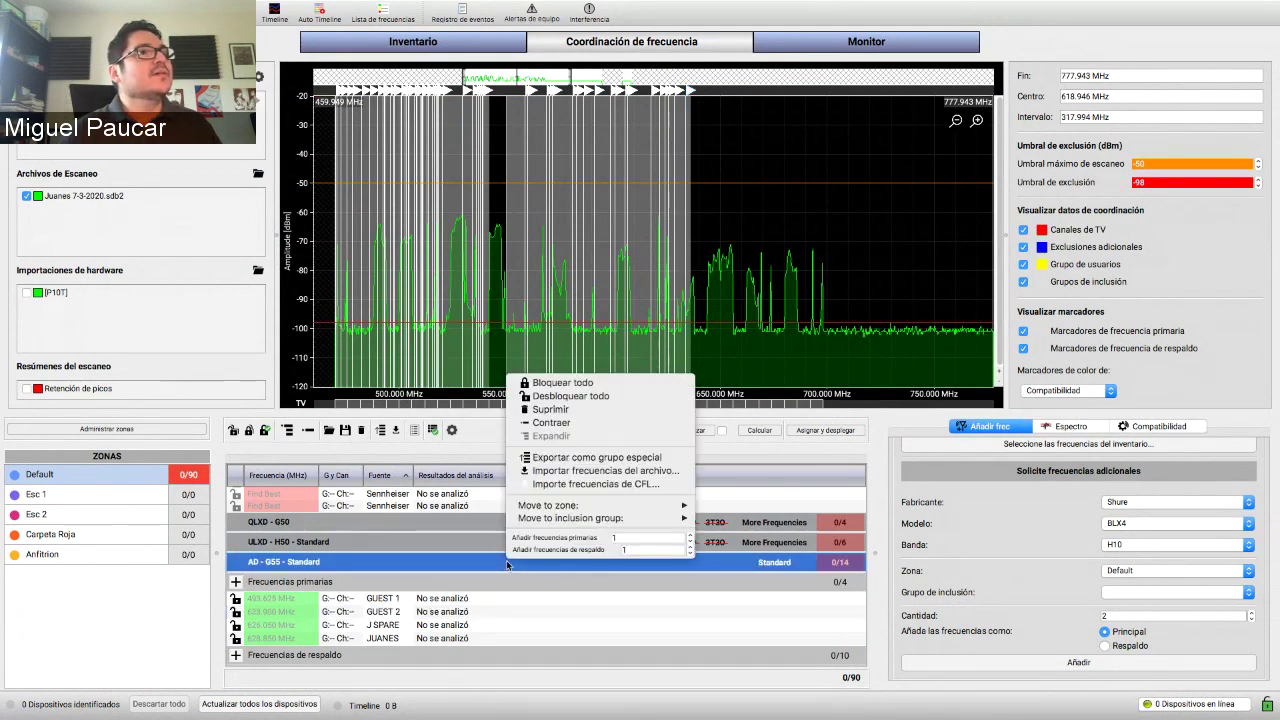
pyautogui.click(550, 410)
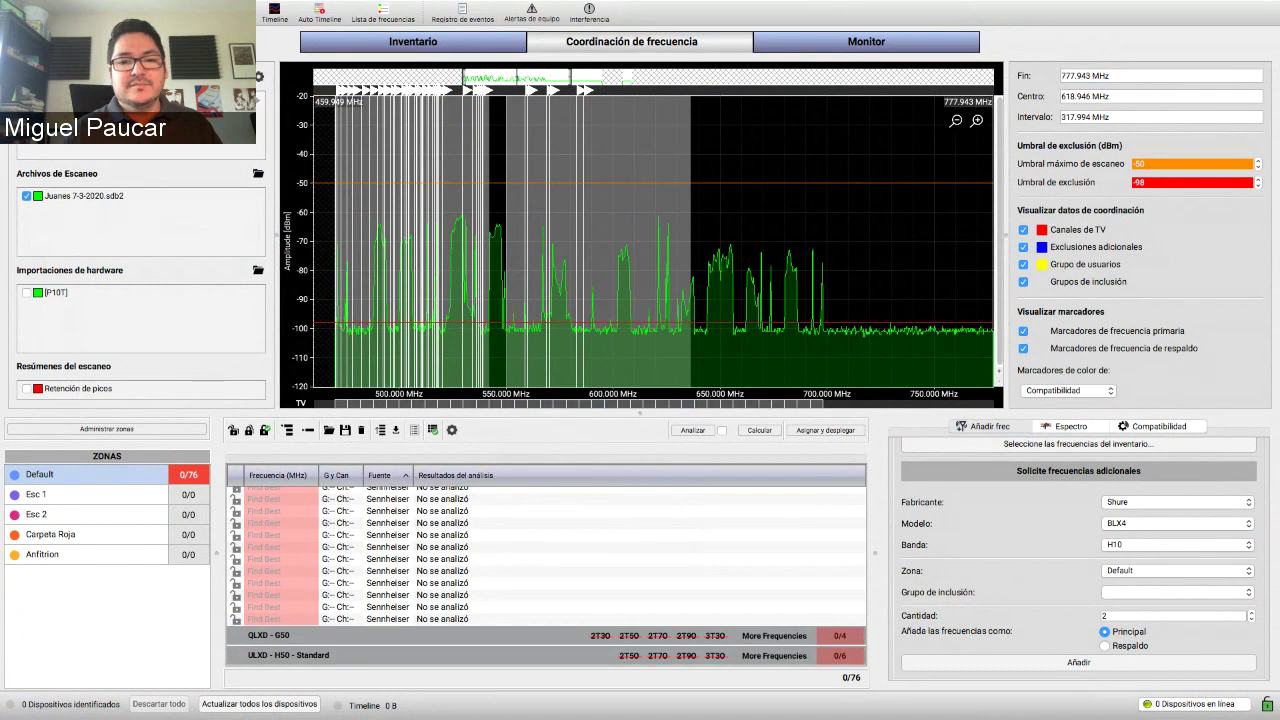
pyautogui.press('Return')
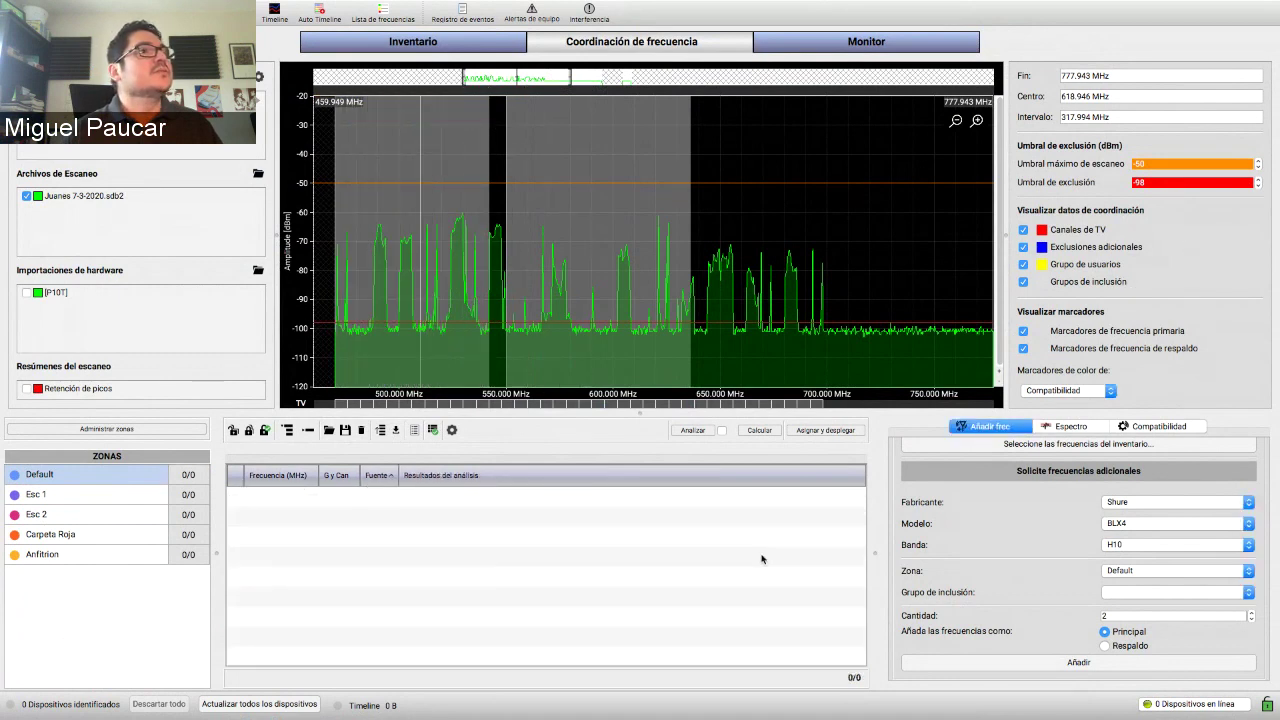
# - Load the selected inventory frequencies into the coordination and show the list of zone Esc 1
pyautogui.click(993, 445)
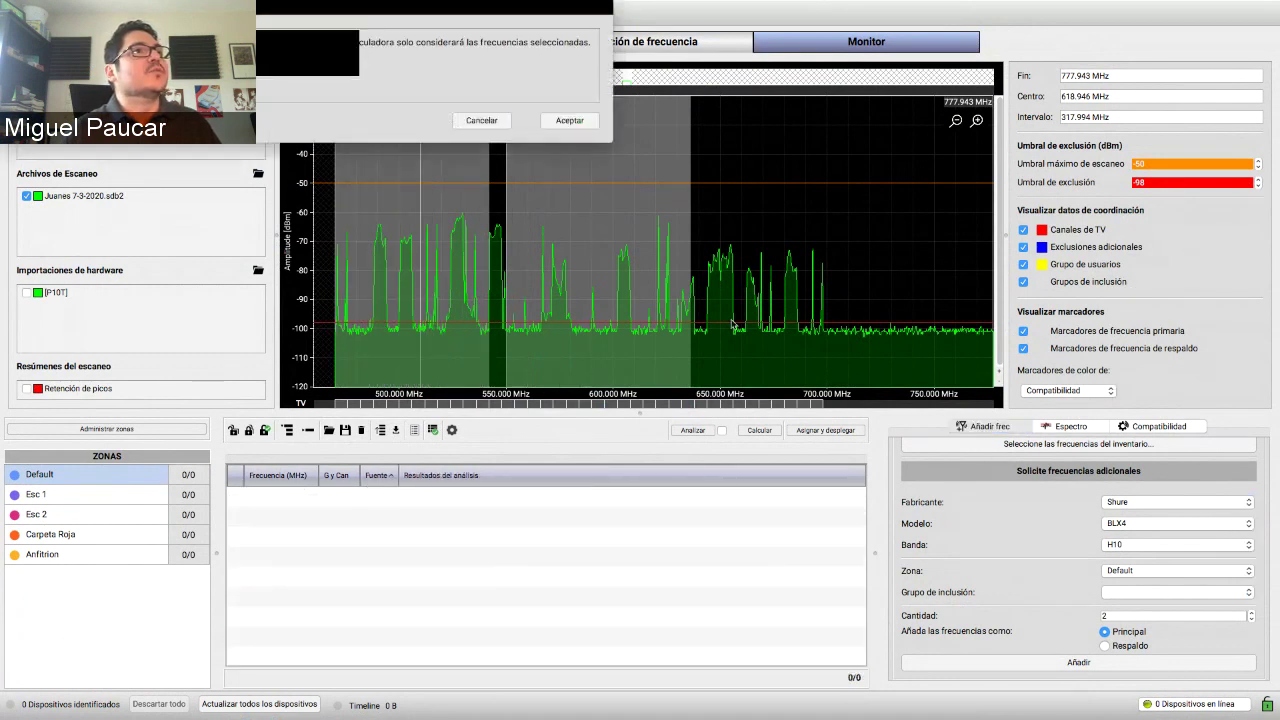
pyautogui.click(594, 127)
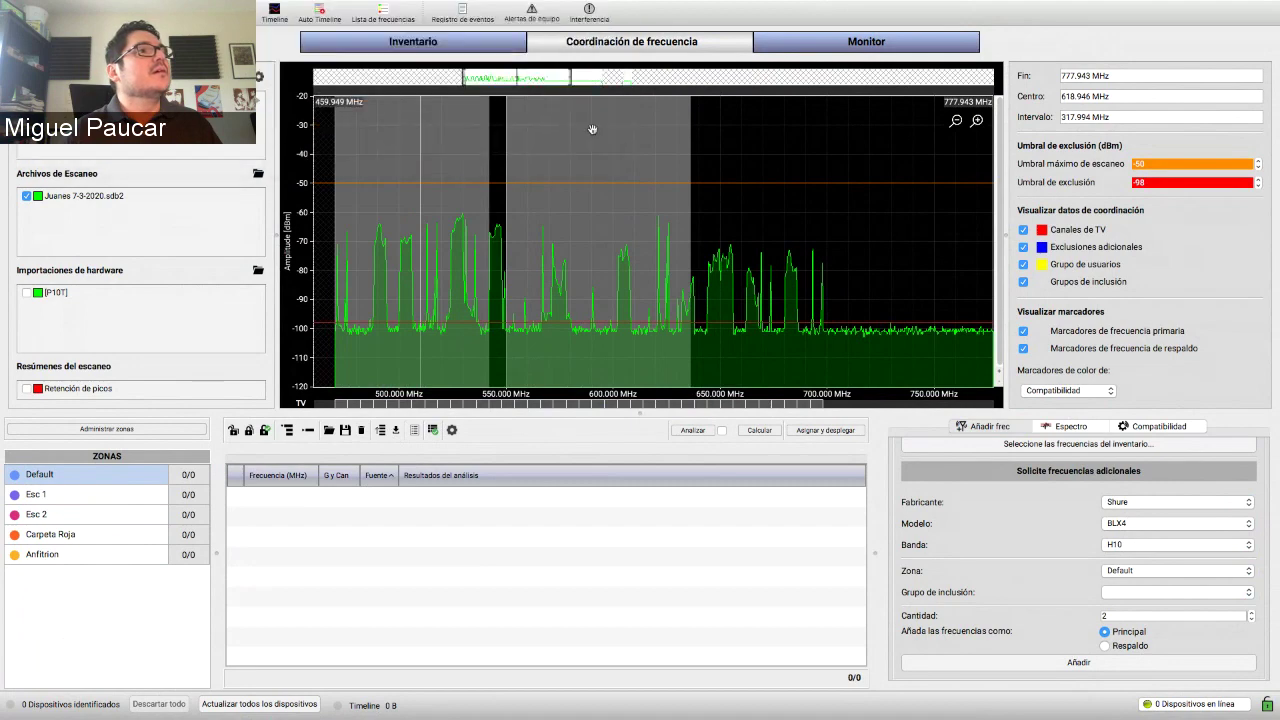
pyautogui.click(150, 500)
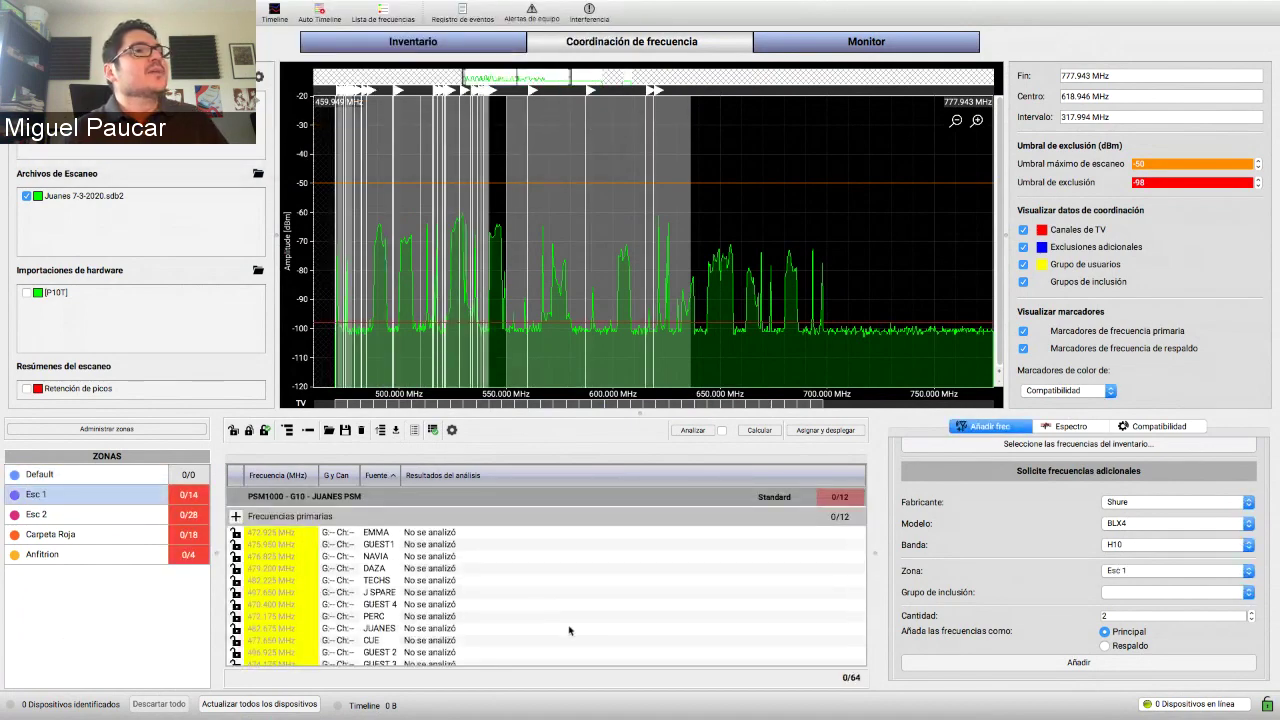
# - Examine the frequency lists of zones Esc 1, Esc 2, Carpeta Roja and Anfitrion
pyautogui.scroll(-5, 568, 600)
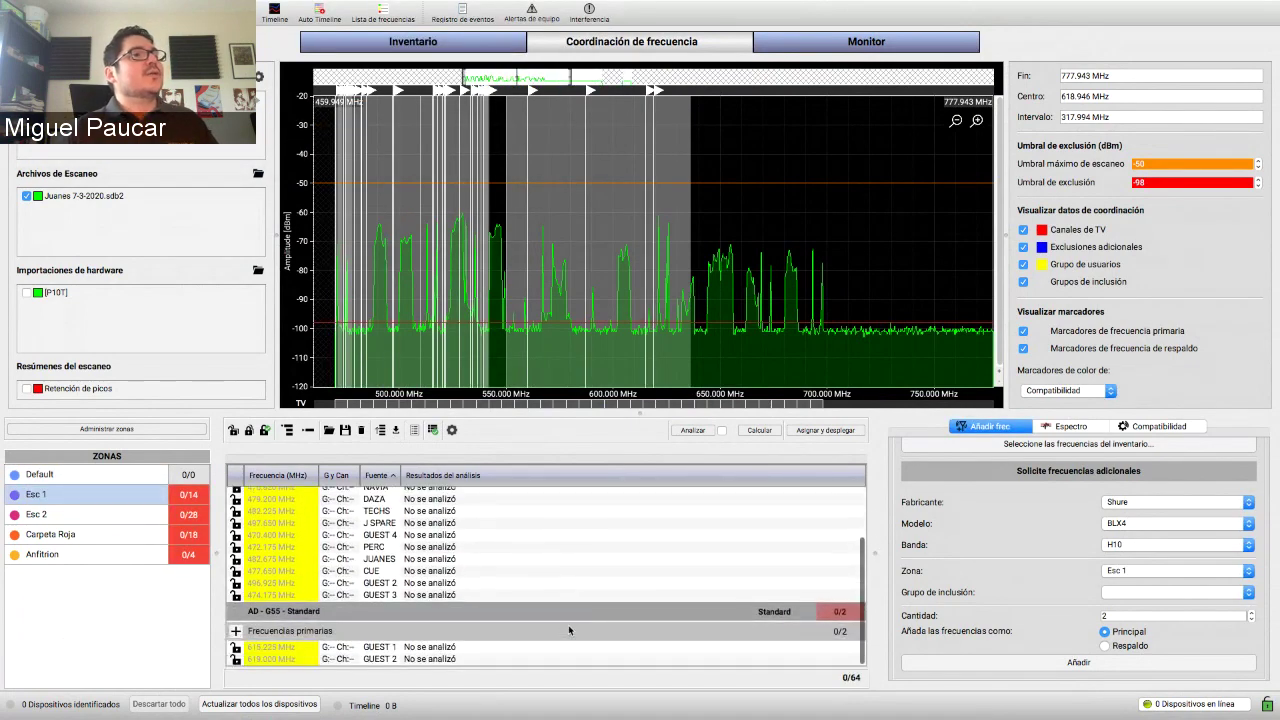
pyautogui.click(60, 514)
pyautogui.scroll(-5, 360, 553)
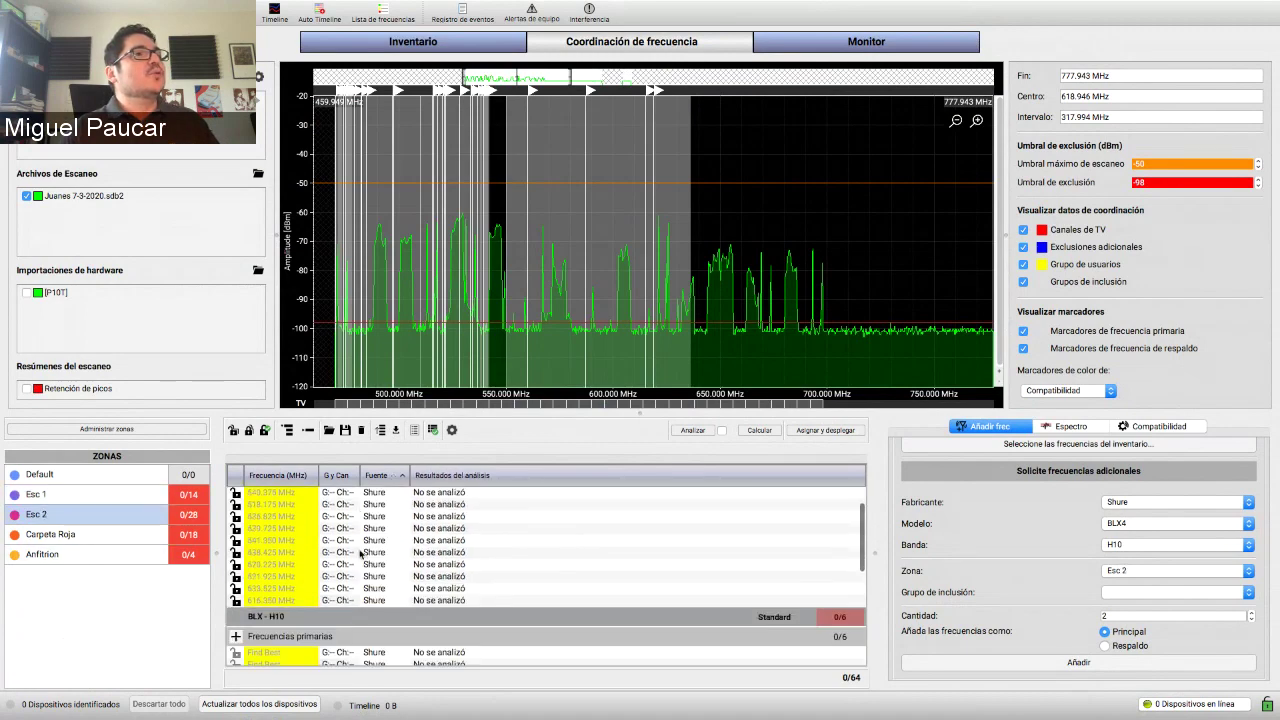
pyautogui.click(140, 538)
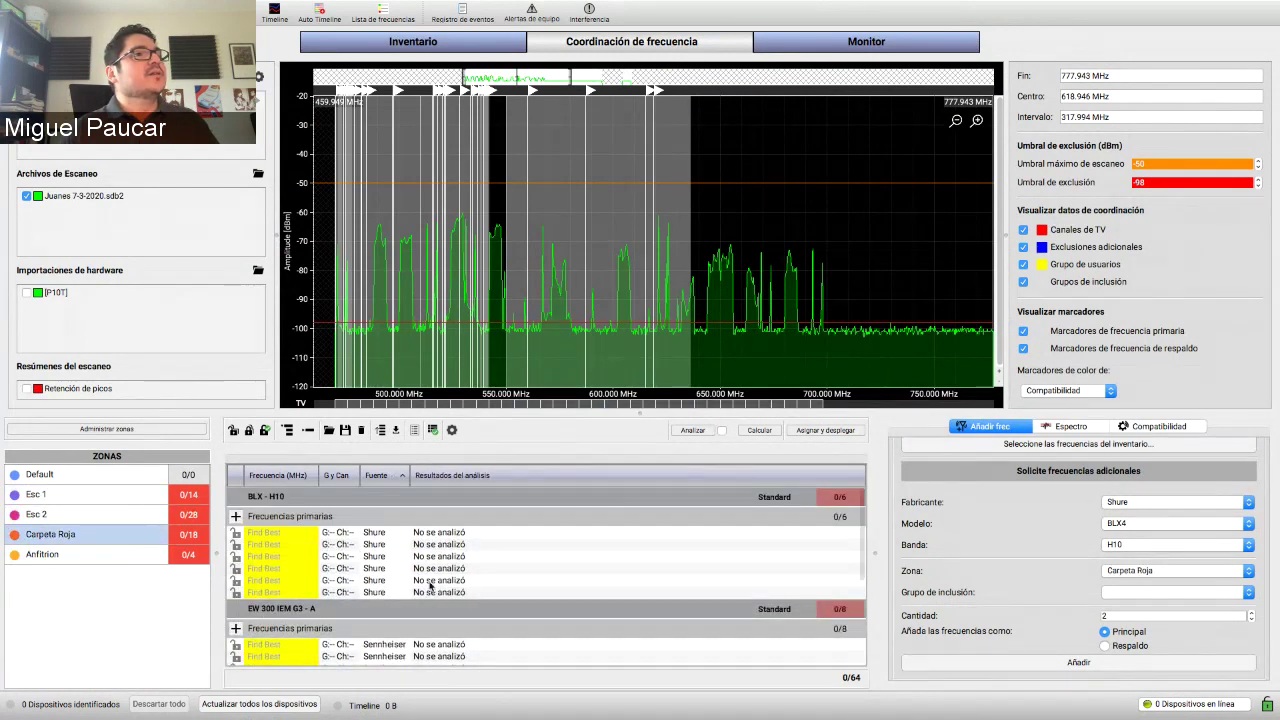
pyautogui.scroll(-2, 430, 585)
pyautogui.click(133, 556)
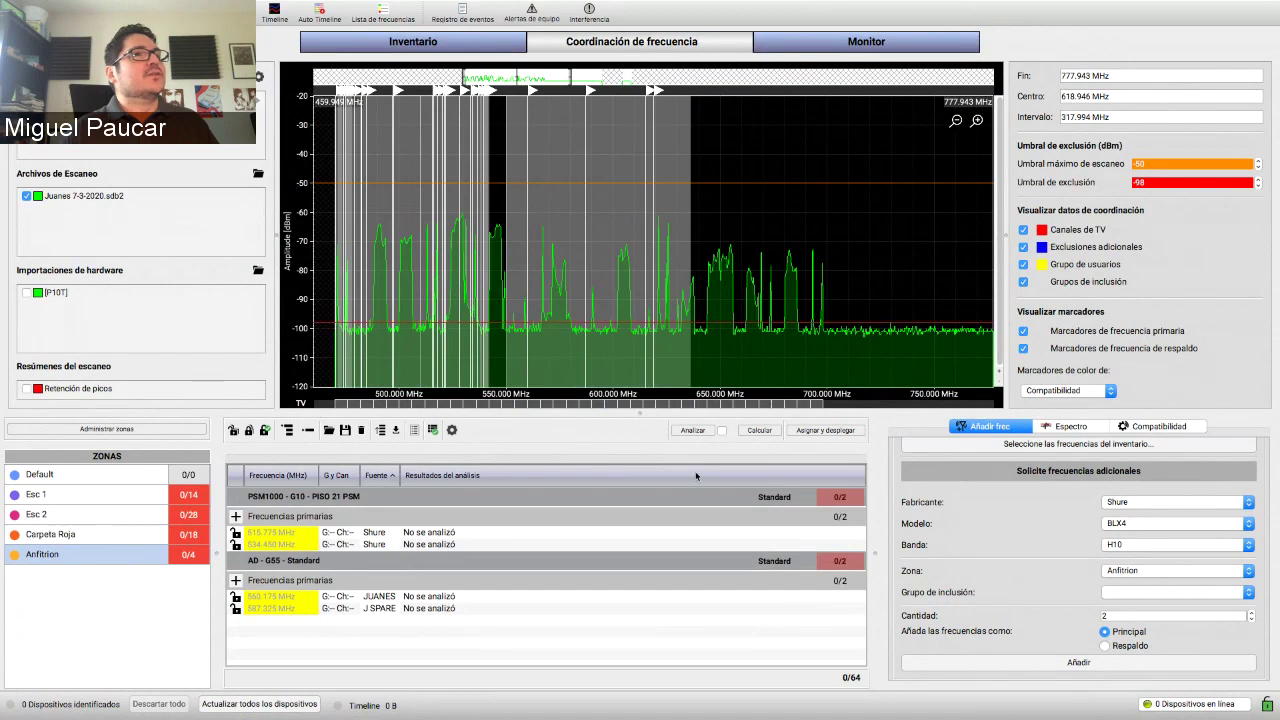
# - Calculate compatible frequencies for all zones, stop the calculation partway and review the results in zone Esc 2
pyautogui.click(760, 431)
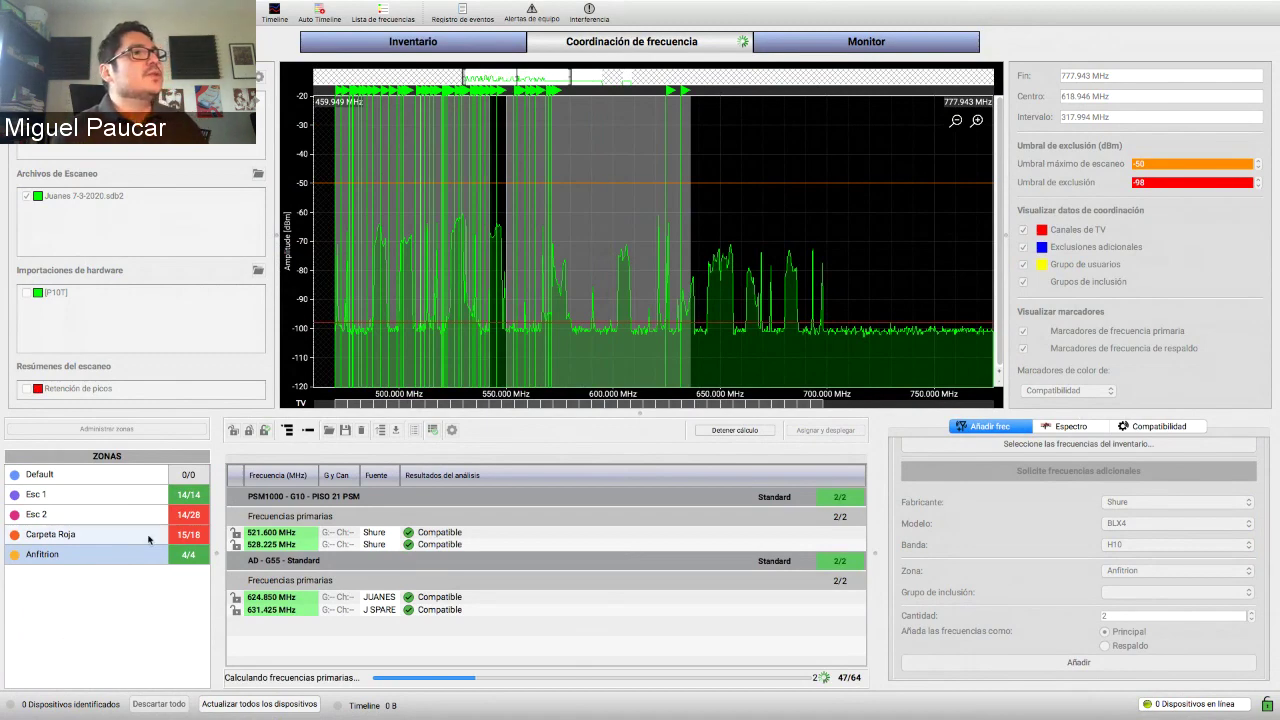
pyautogui.click(729, 431)
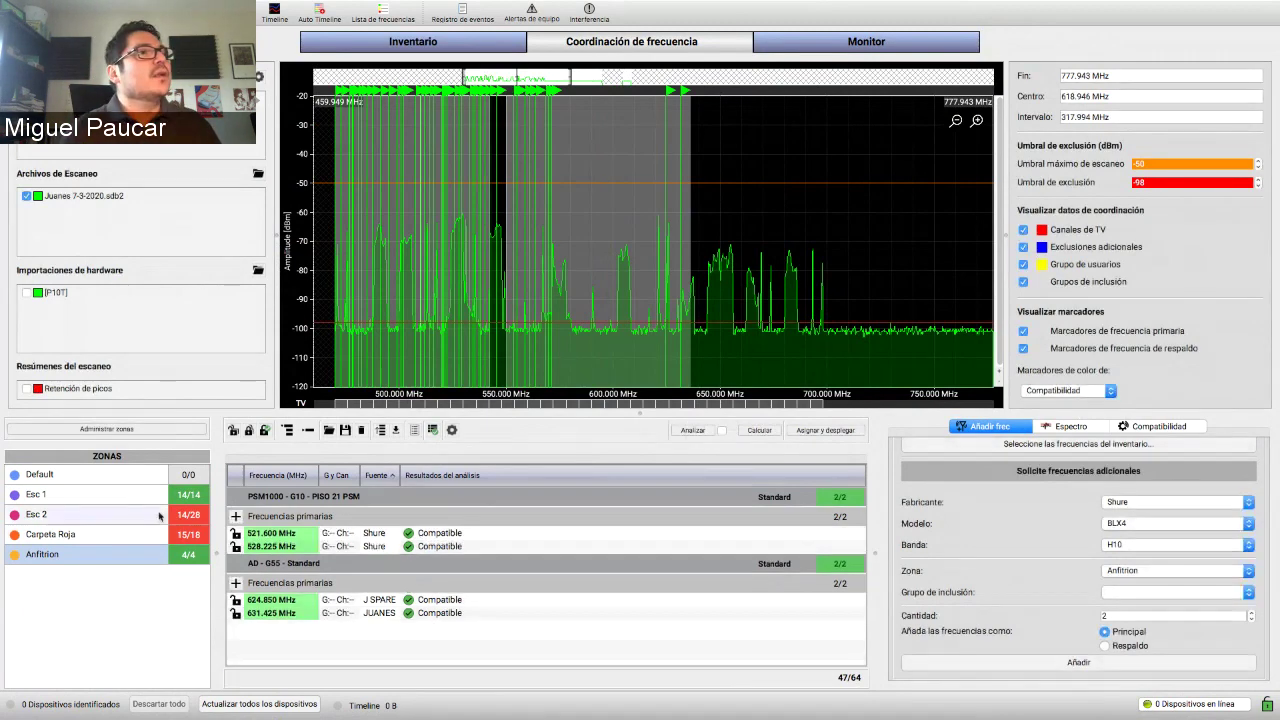
pyautogui.click(140, 494)
pyautogui.click(140, 514)
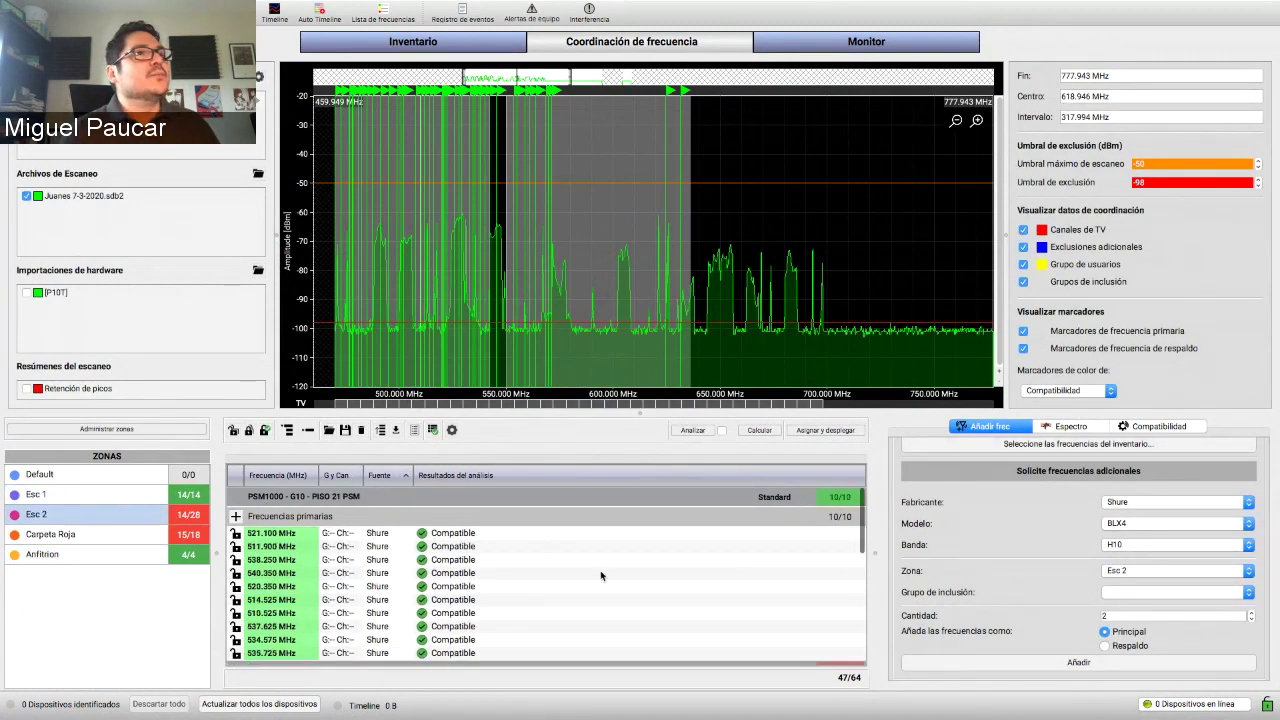
pyautogui.scroll(-5, 601, 575)
pyautogui.scroll(10, 601, 575)
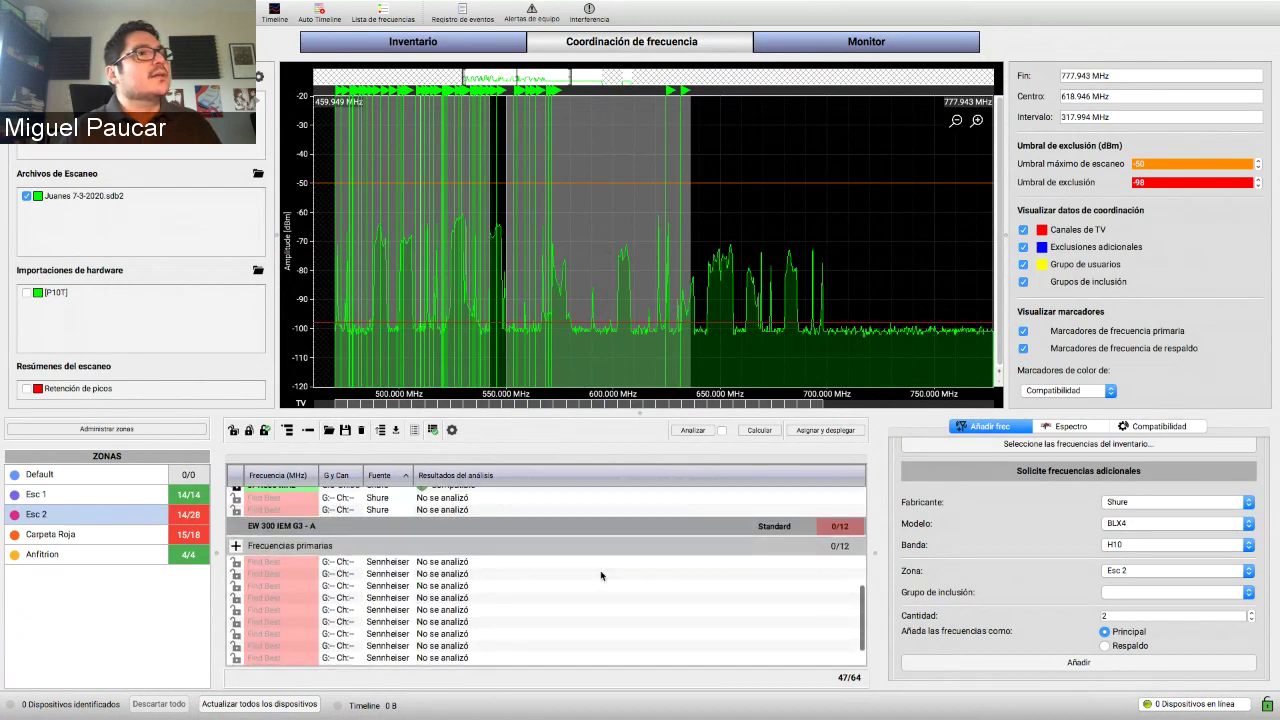
# - Set Esc 2's PSM1000 - G10 group to the Más frecuencias compatibility level and exclude 2T50, 2T70, 2T90 and 3T30 intermod spacing
pyautogui.click(728, 497)
pyautogui.click(1168, 427)
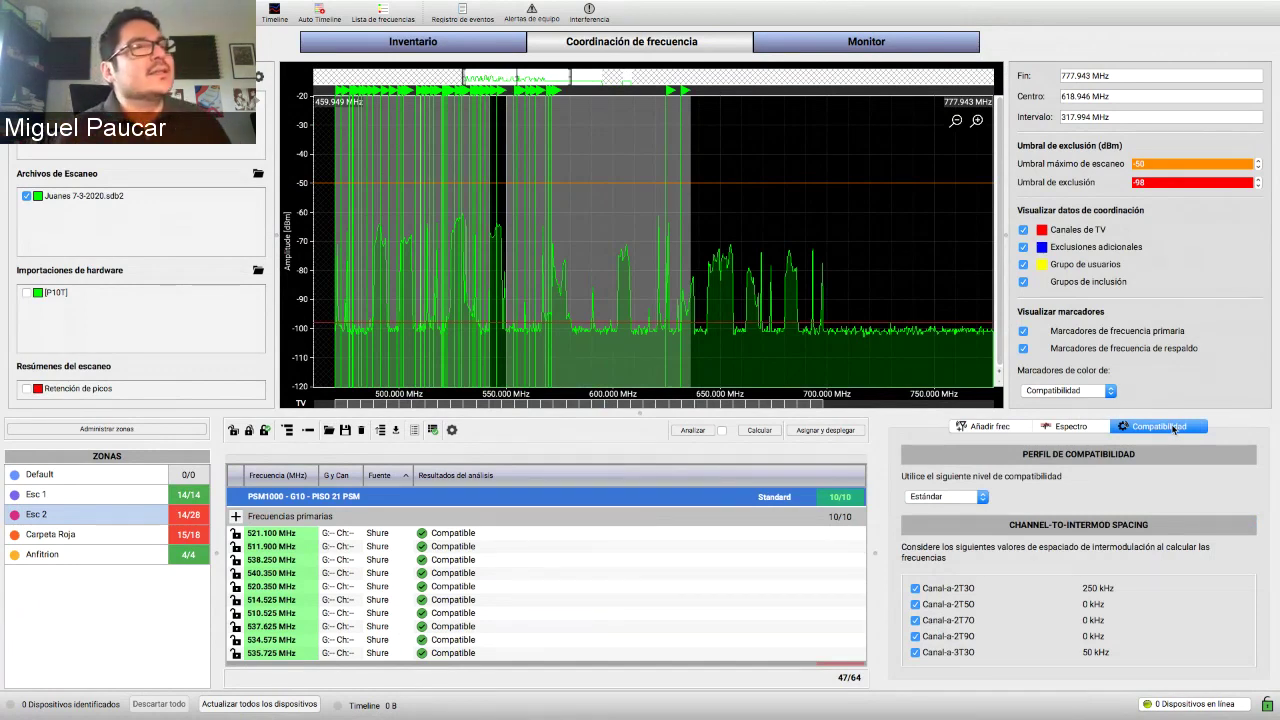
pyautogui.click(984, 497)
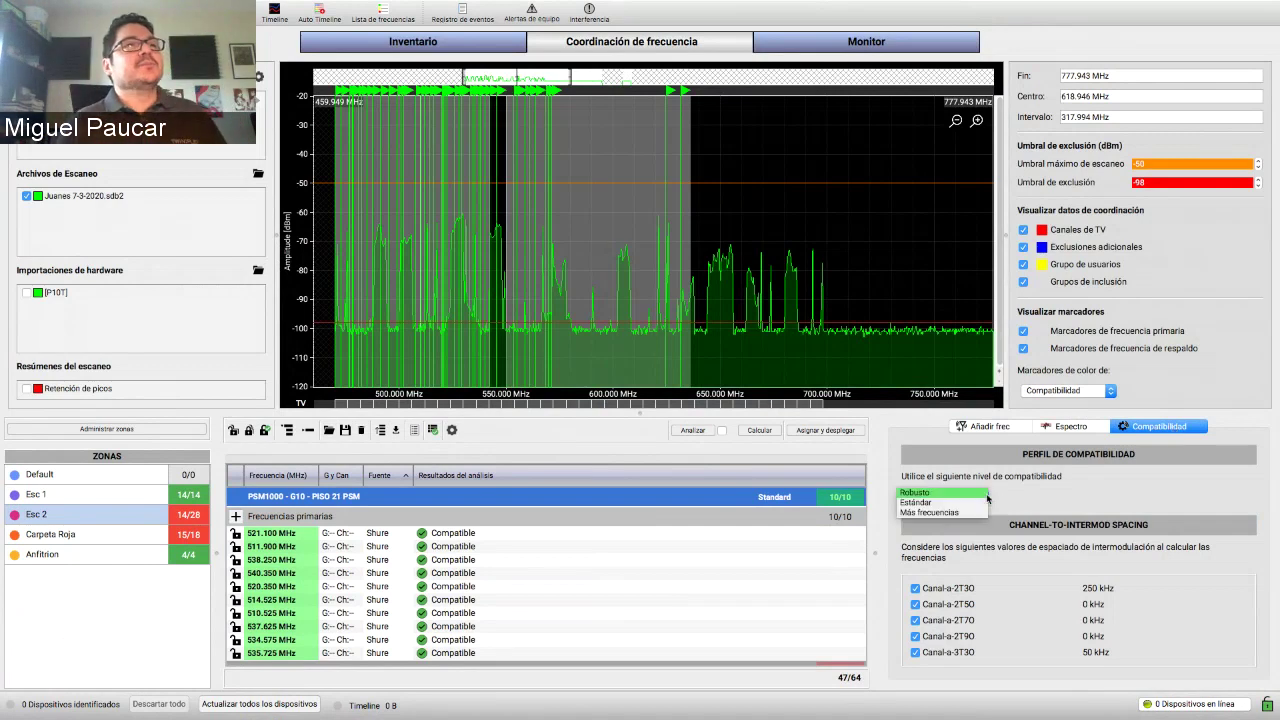
pyautogui.click(972, 514)
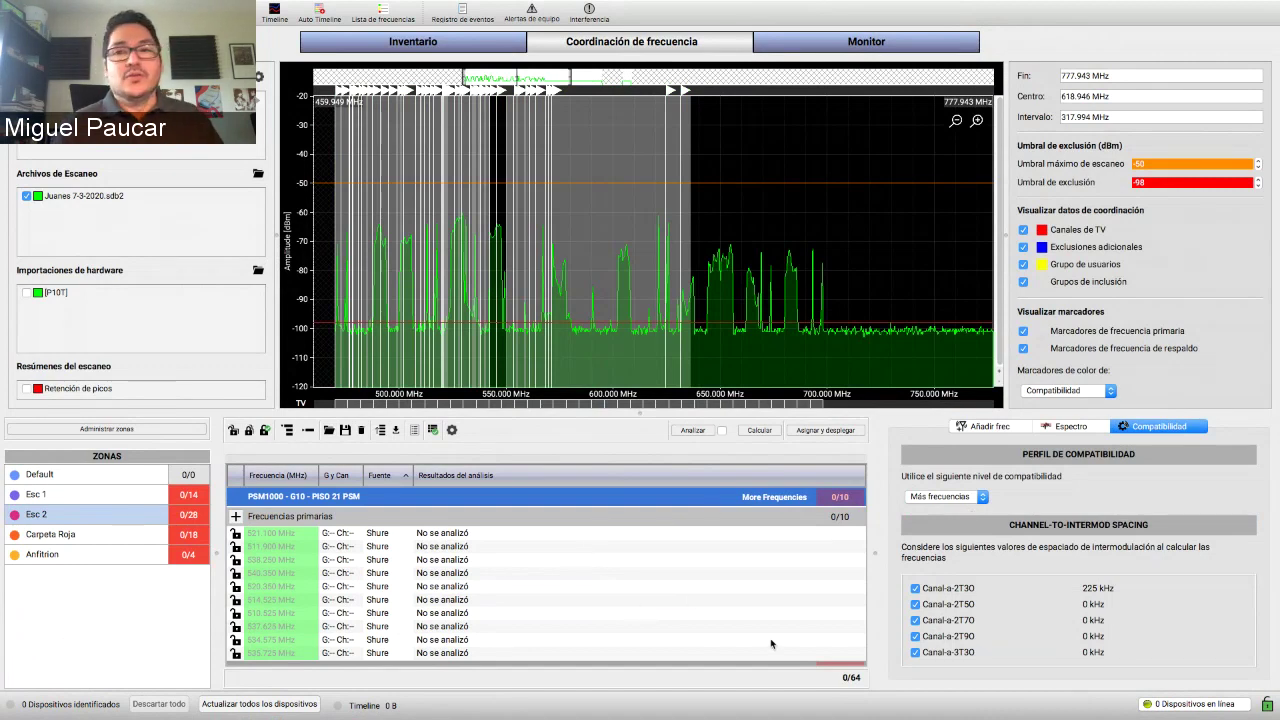
pyautogui.click(915, 652)
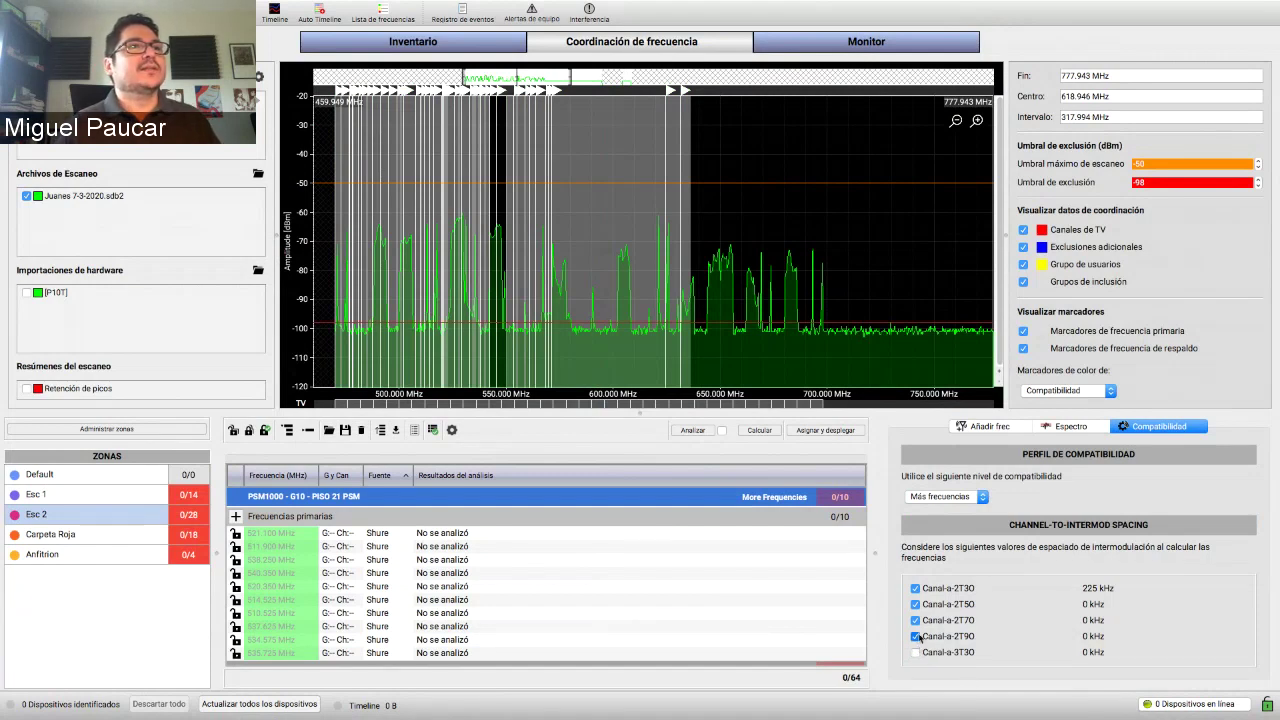
pyautogui.click(915, 636)
pyautogui.click(915, 604)
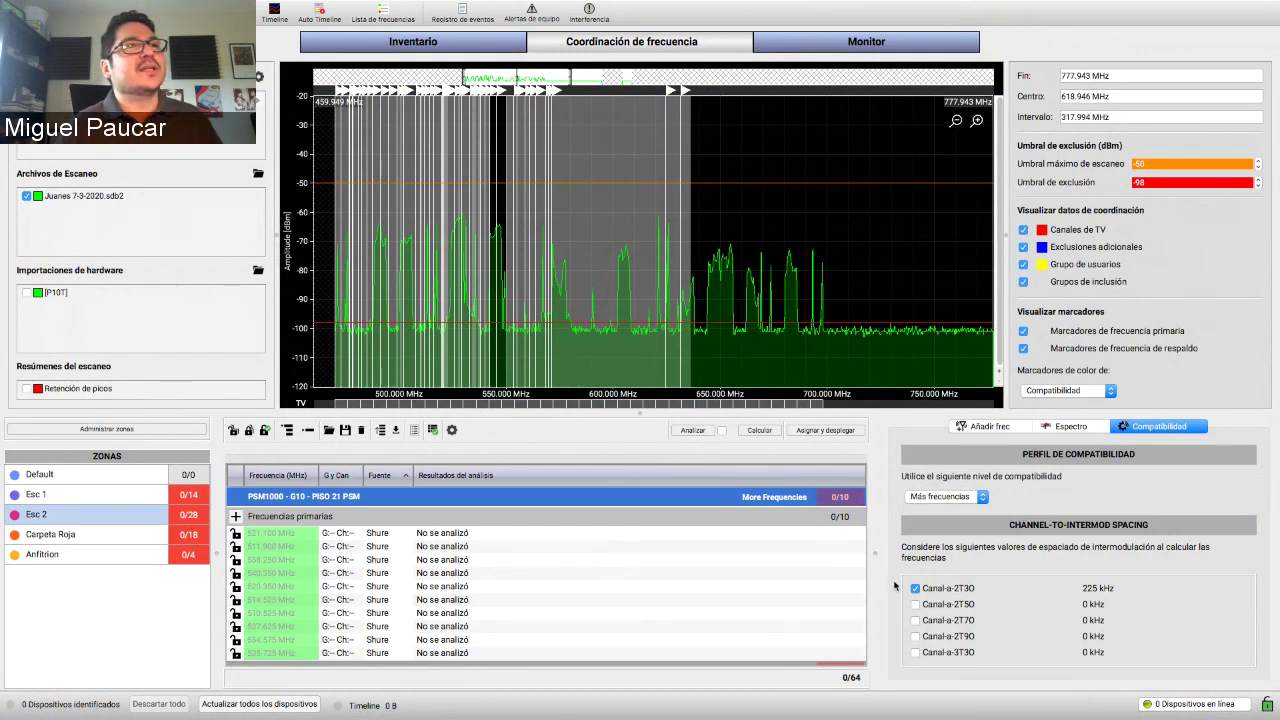
# - Give Esc 2's BLX - H10 group the Más frecuencias level and ignore its 2T50, 2T70, 2T90 and 3T30 intermods
pyautogui.click(824, 576)
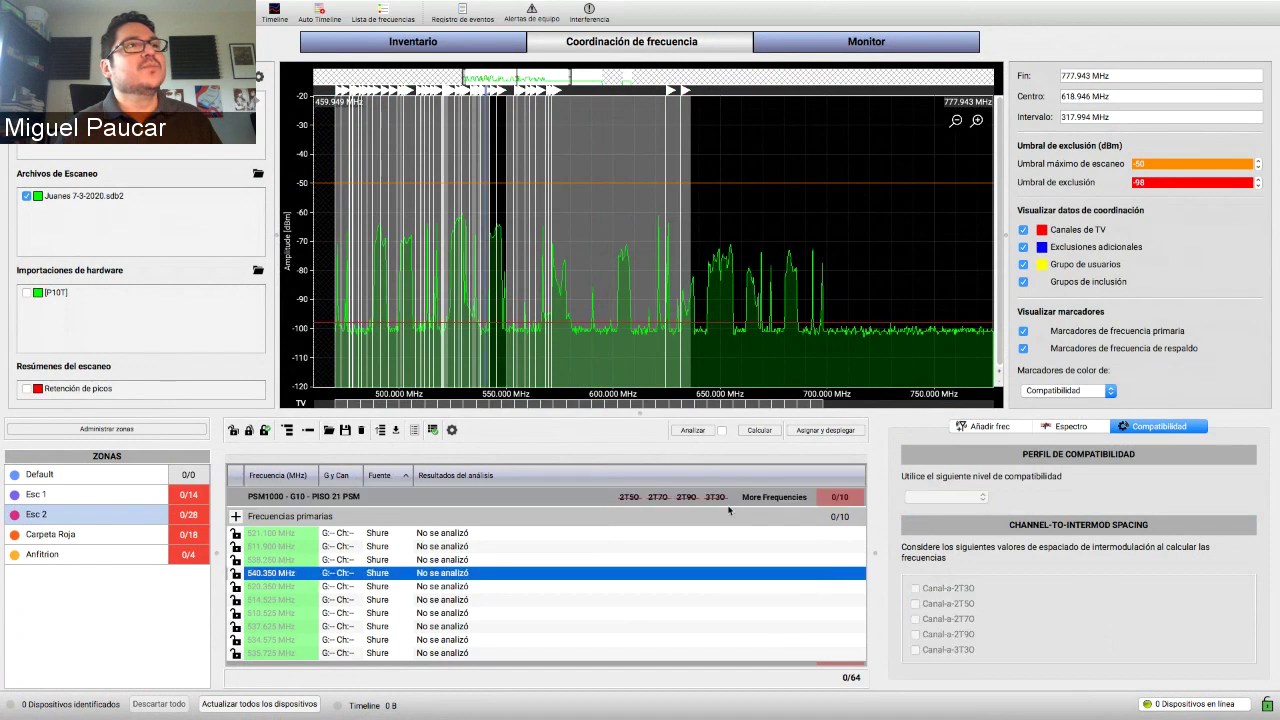
pyautogui.scroll(-5, 660, 580)
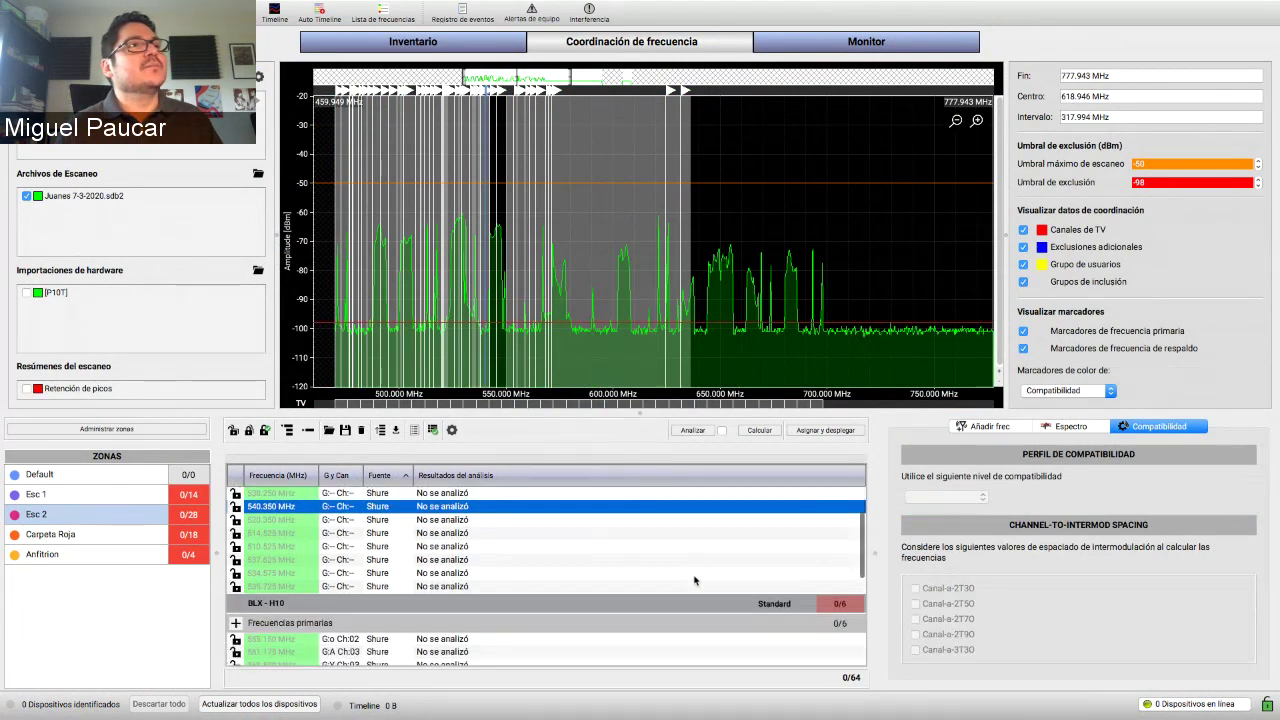
pyautogui.click(687, 607)
pyautogui.click(946, 496)
pyautogui.click(936, 510)
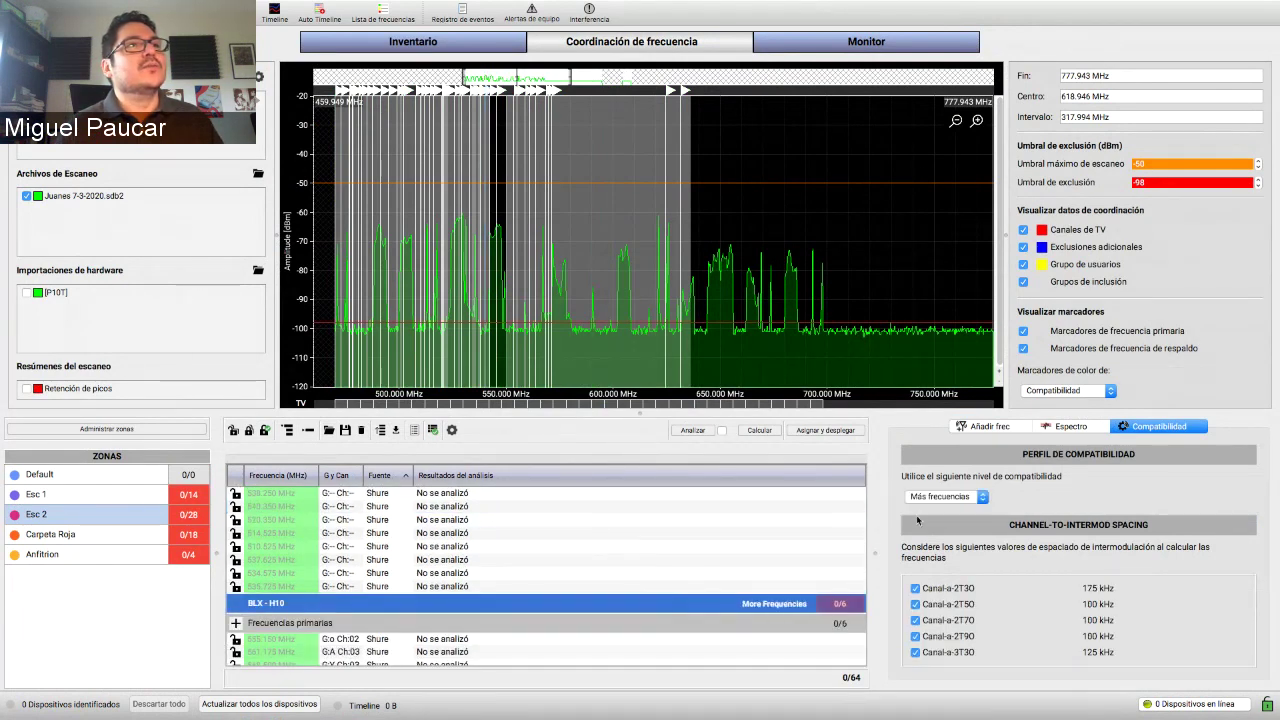
pyautogui.click(923, 651)
pyautogui.click(925, 637)
pyautogui.click(929, 622)
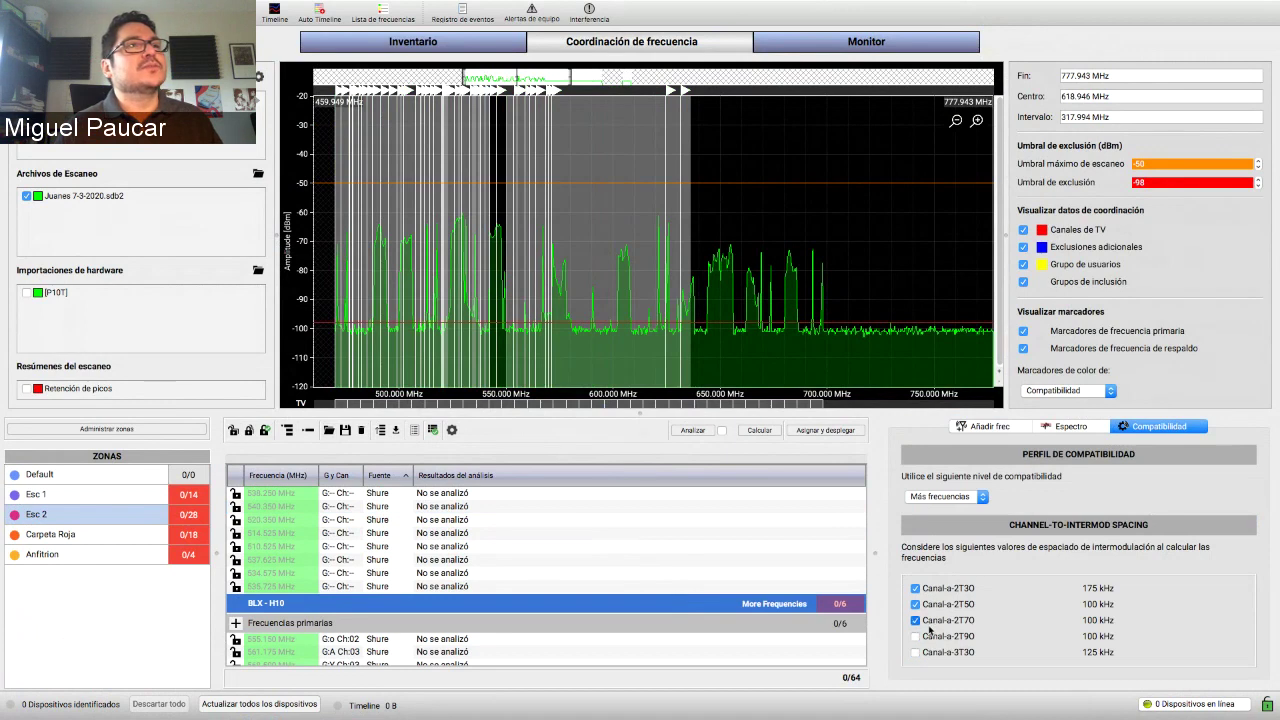
pyautogui.click(931, 605)
# - Set Esc 2's EW 300 IEM G3 - A group to Más frecuencias, keeping only the 2T30 intermod spacing enabled
pyautogui.scroll(-5, 742, 592)
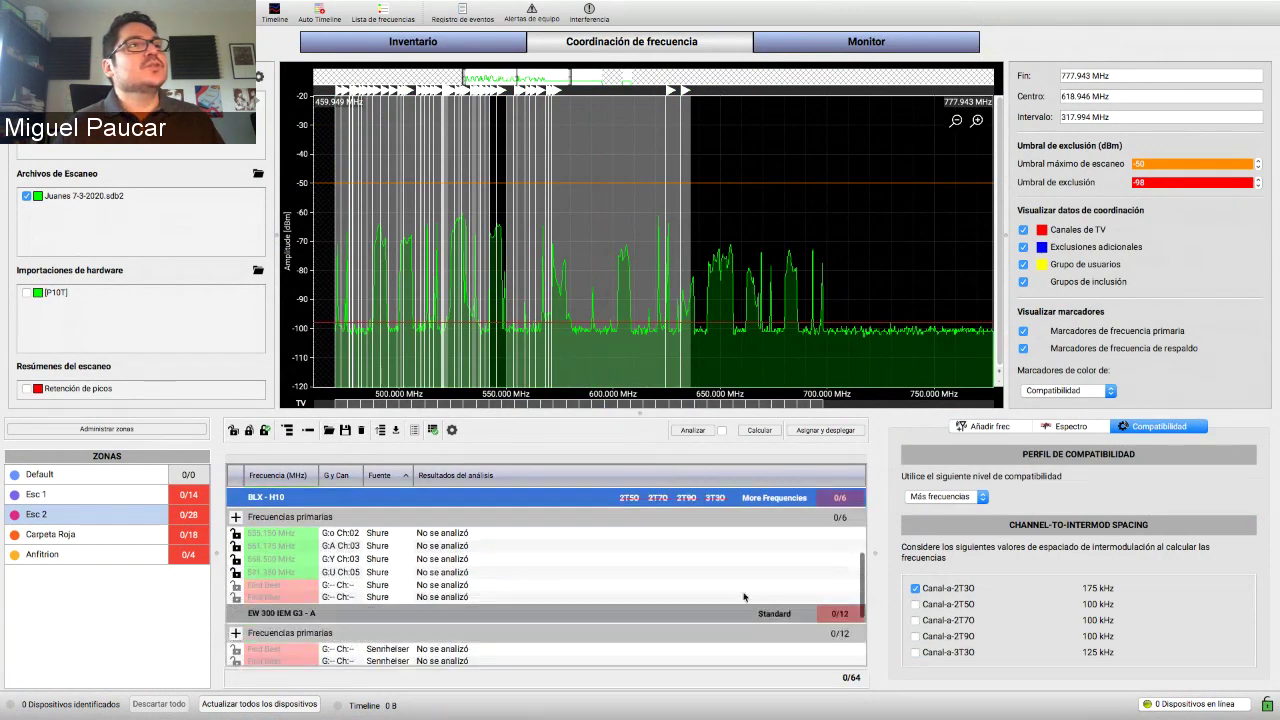
pyautogui.click(742, 567)
pyautogui.click(946, 496)
pyautogui.click(936, 510)
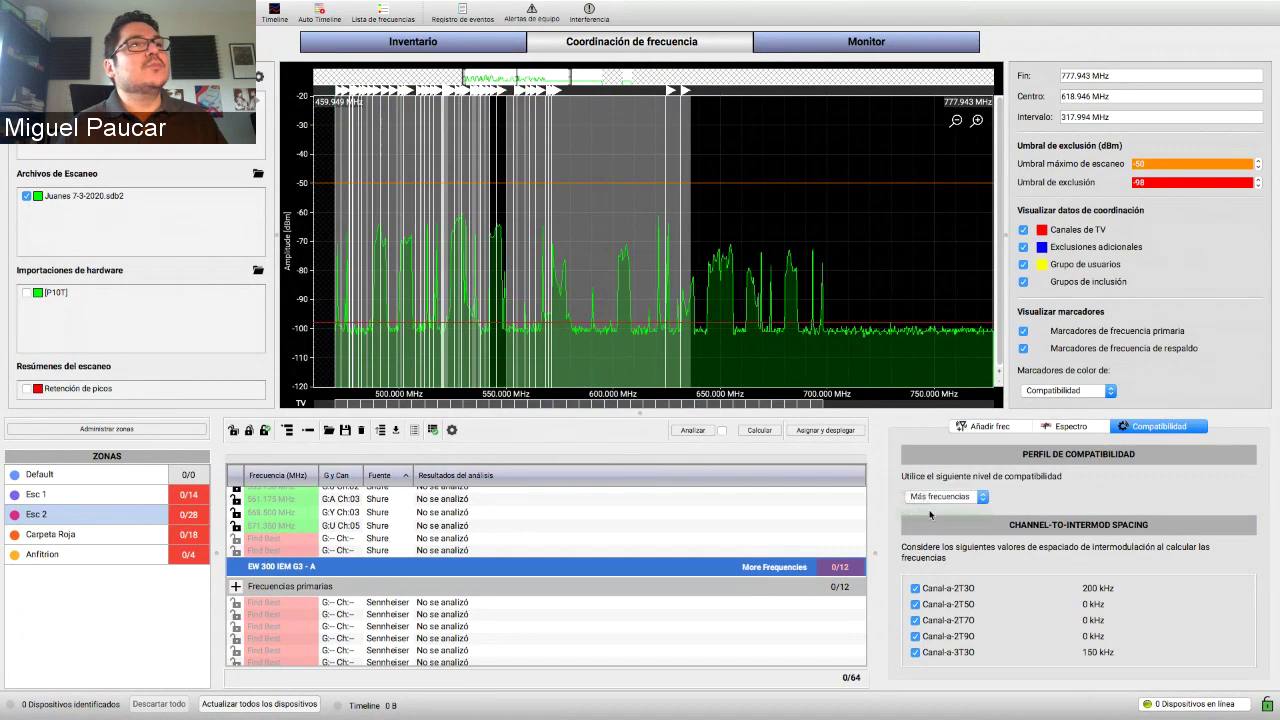
pyautogui.click(915, 652)
pyautogui.click(915, 636)
pyautogui.click(915, 620)
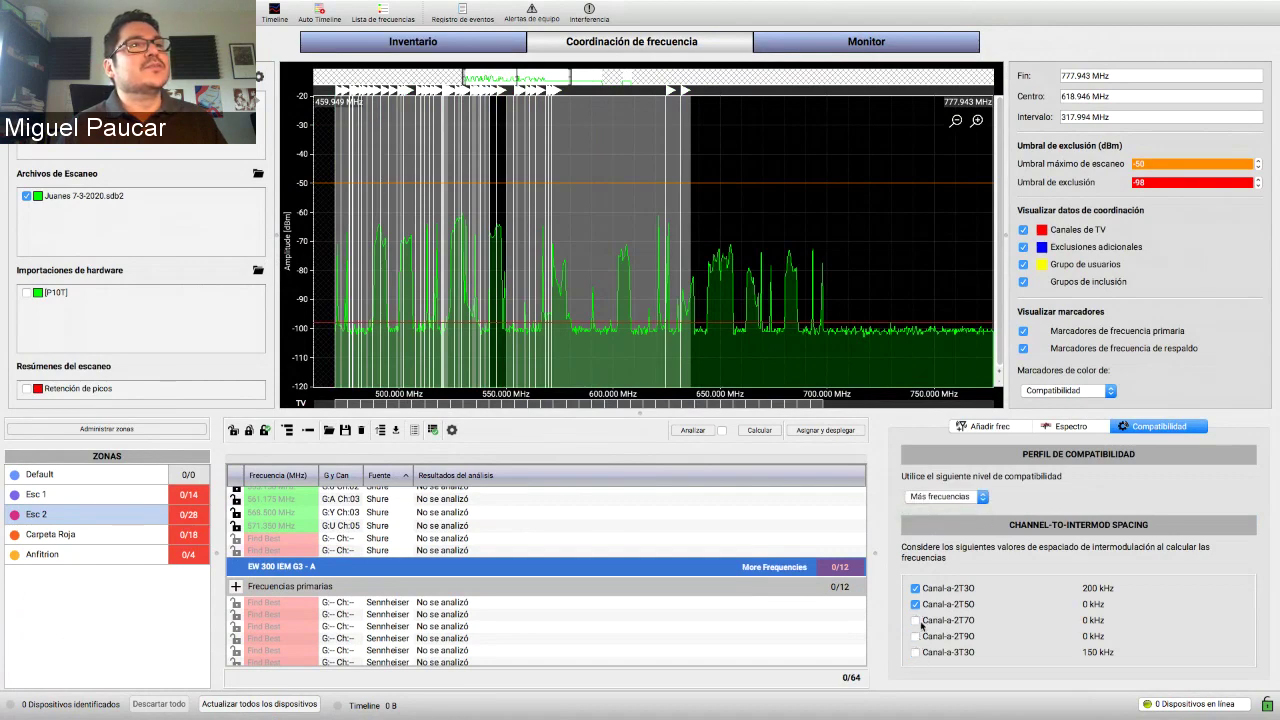
pyautogui.click(915, 605)
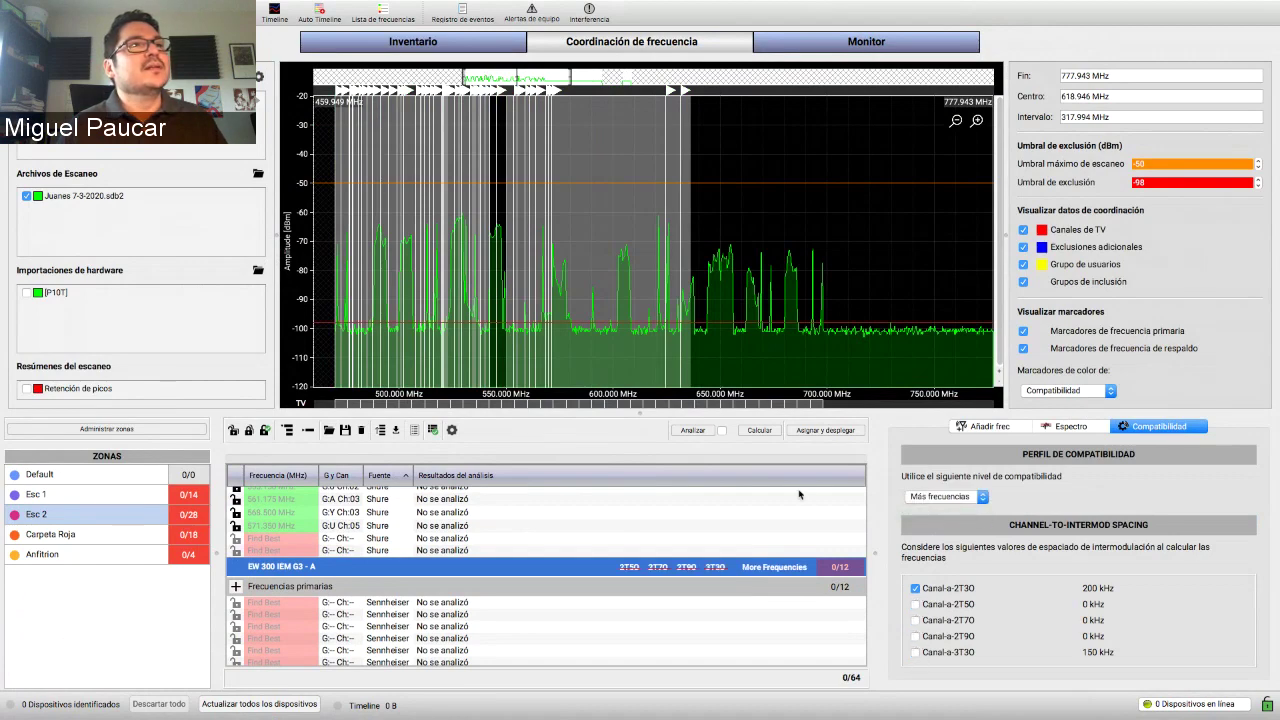
# - Recalculate the frequencies with the relaxed Esc 2 profiles, show zone Carpeta Roja and stop the calculation
pyautogui.click(768, 431)
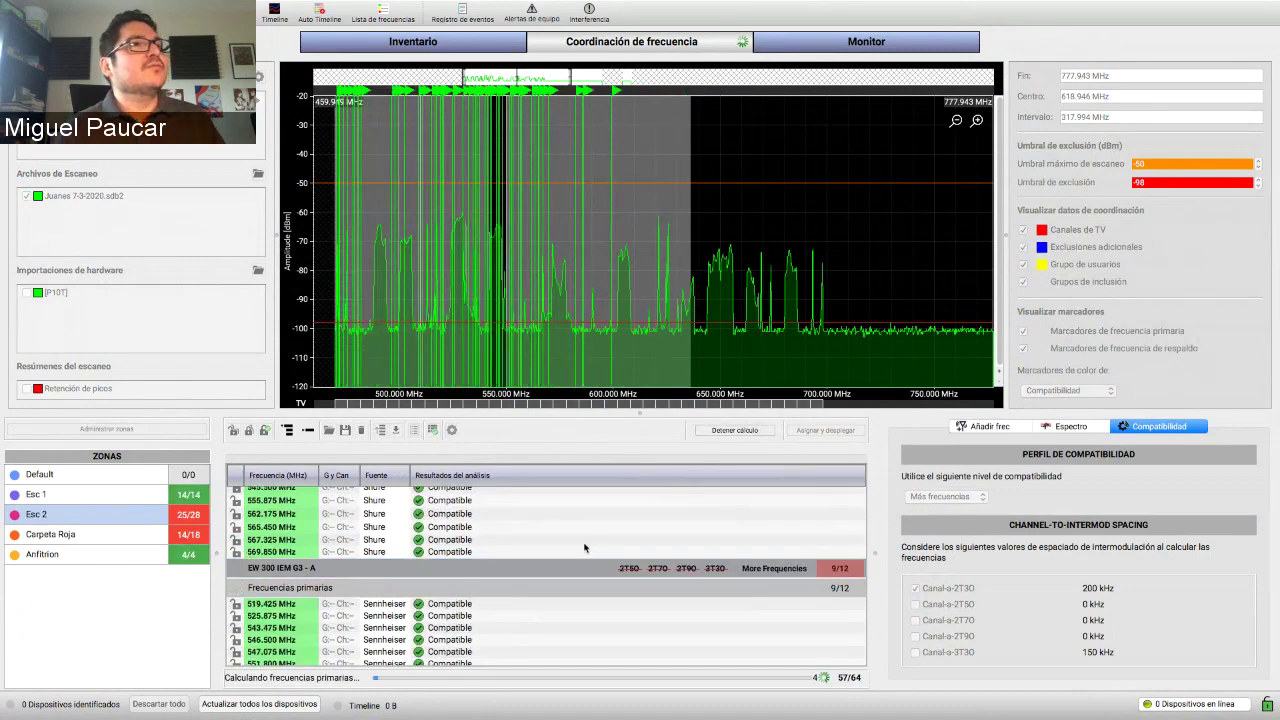
pyautogui.scroll(-2, 678, 526)
pyautogui.click(80, 536)
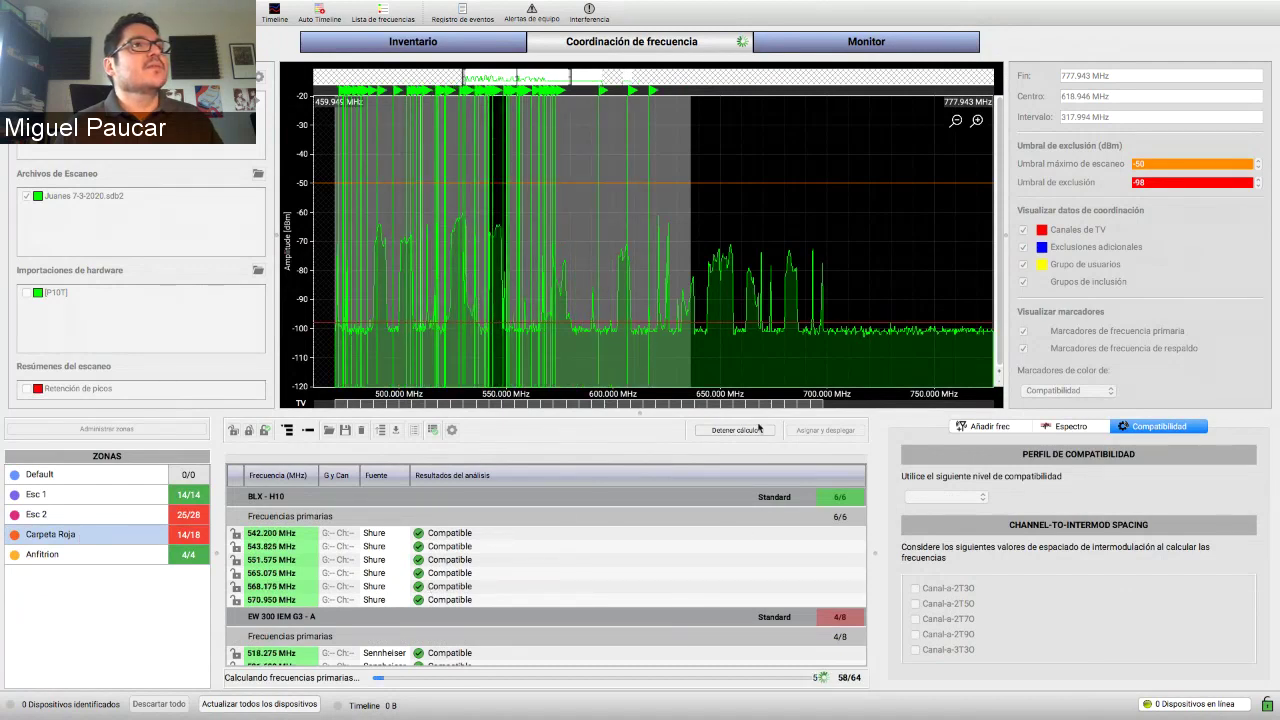
pyautogui.click(752, 430)
# - Set the compatibility level of Carpeta Roja's BLX - H10 group to Más frecuencias
pyautogui.click(726, 498)
pyautogui.click(947, 496)
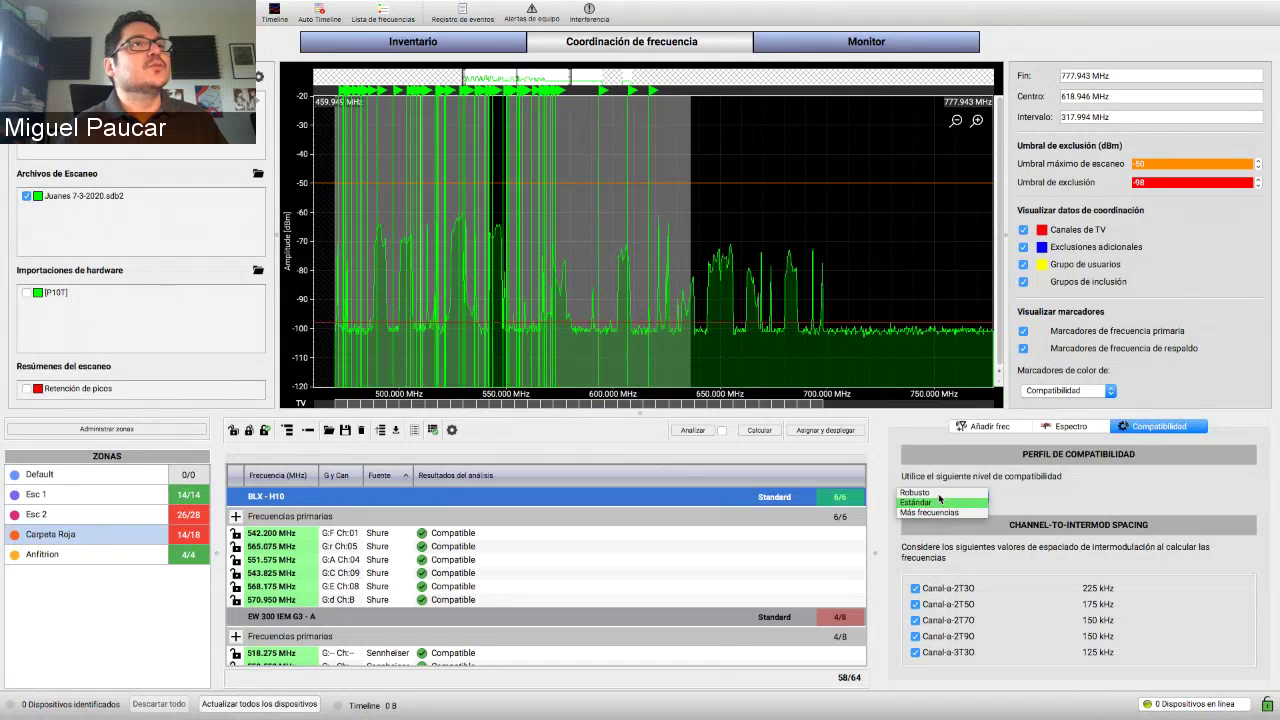
pyautogui.click(930, 514)
# - Set Carpeta Roja's EW 300 IEM G3 - A group to Más frecuencias and disable its 2T50, 2T70, 2T90 and 3T30 spacing
pyautogui.click(778, 618)
pyautogui.click(947, 496)
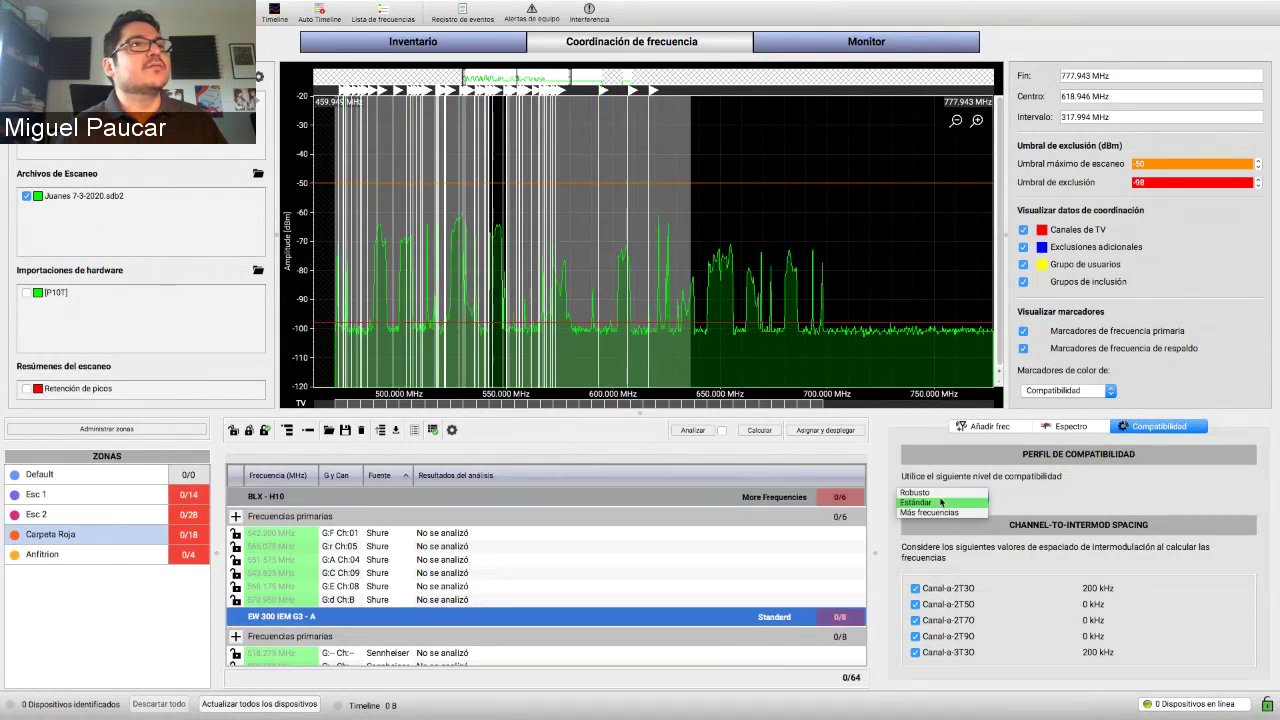
pyautogui.click(935, 512)
pyautogui.click(915, 653)
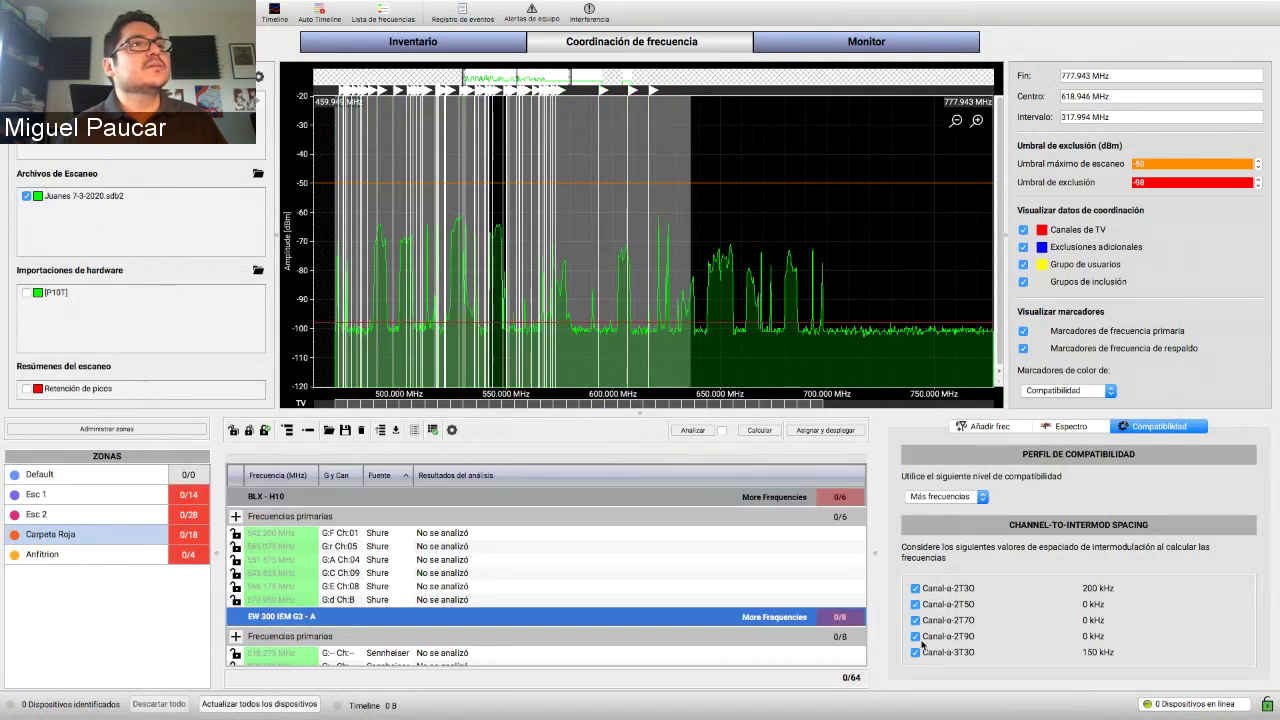
pyautogui.click(915, 636)
pyautogui.click(915, 620)
pyautogui.click(915, 604)
# - Set Carpeta Roja's QLXD - G50 group to Más frecuencias and leave only the 2T30 intermod spacing enabled
pyautogui.scroll(-5, 720, 626)
pyautogui.click(722, 608)
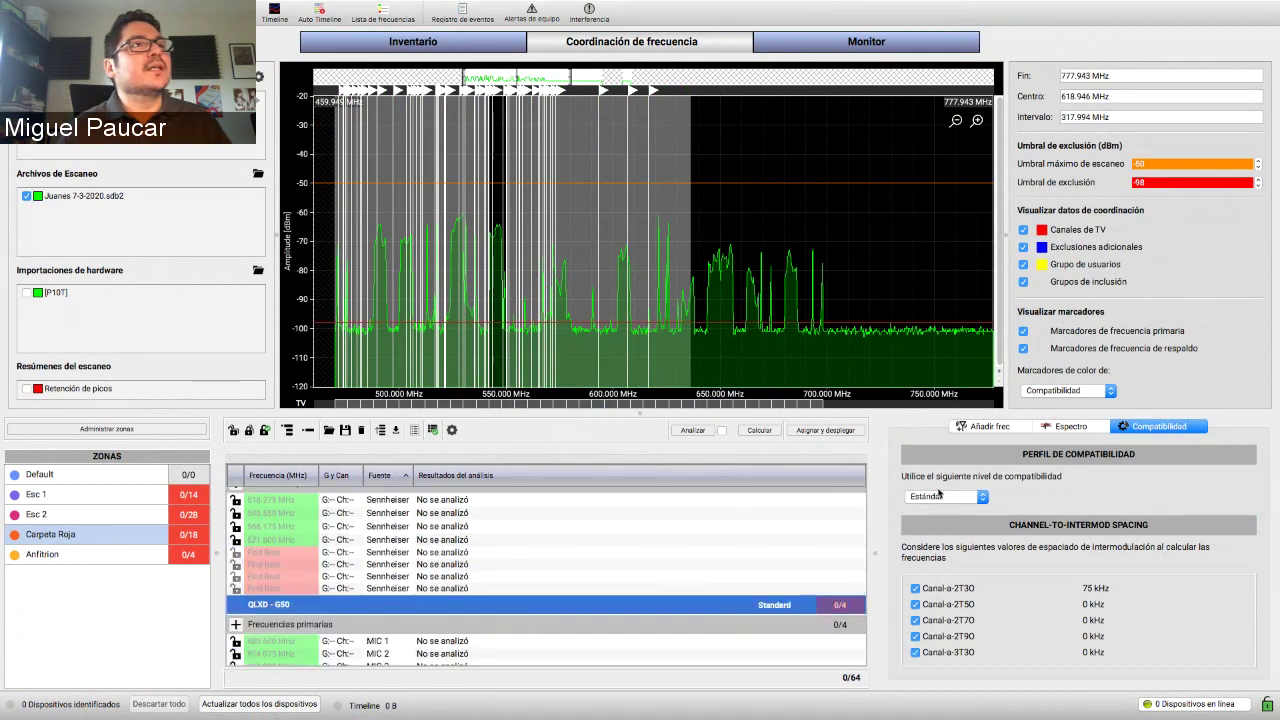
pyautogui.click(947, 496)
pyautogui.click(927, 513)
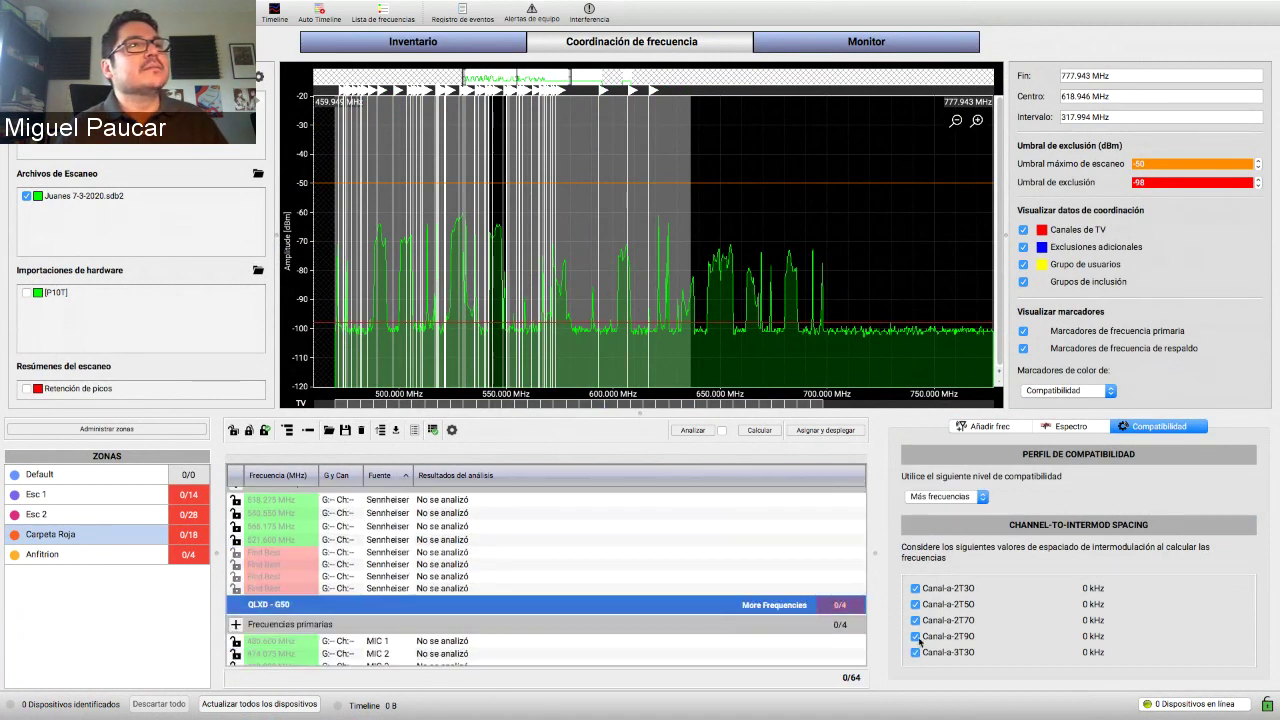
pyautogui.click(915, 652)
pyautogui.click(915, 636)
pyautogui.click(915, 620)
pyautogui.click(915, 604)
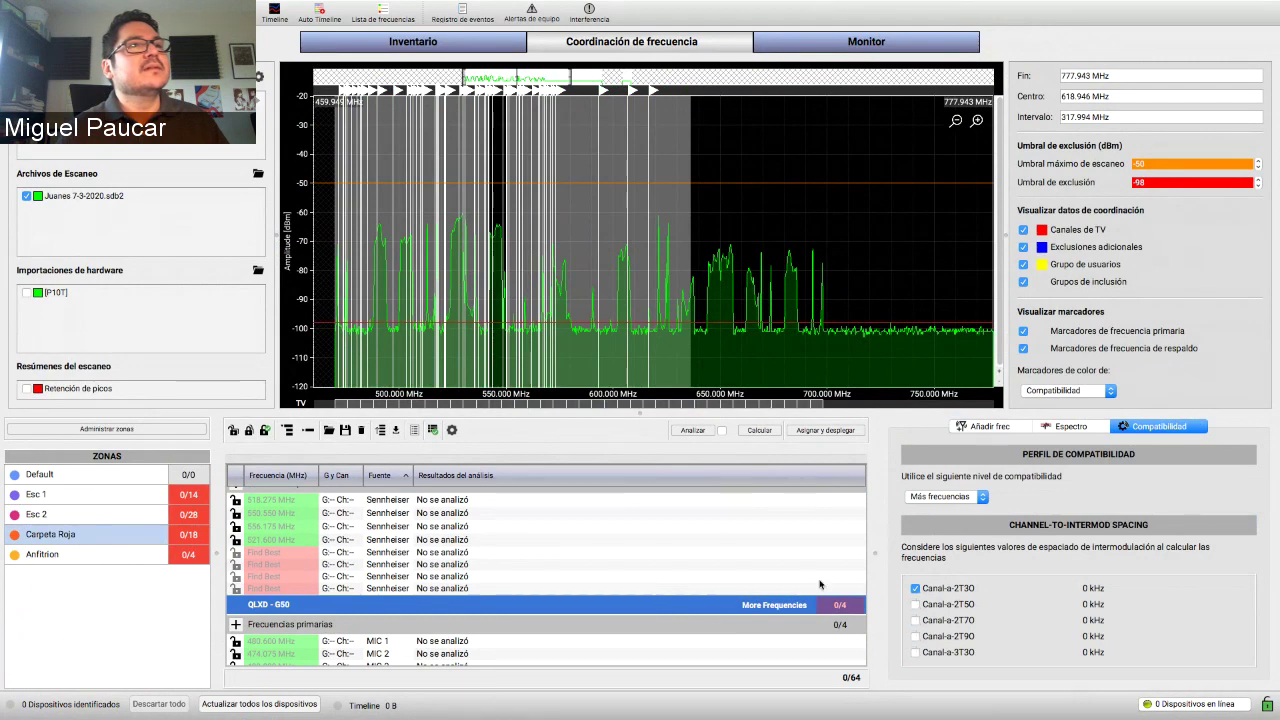
# - Recalculate all zones using the relaxed Carpeta Roja profiles and stop the calculation before it finishes
pyautogui.click(755, 430)
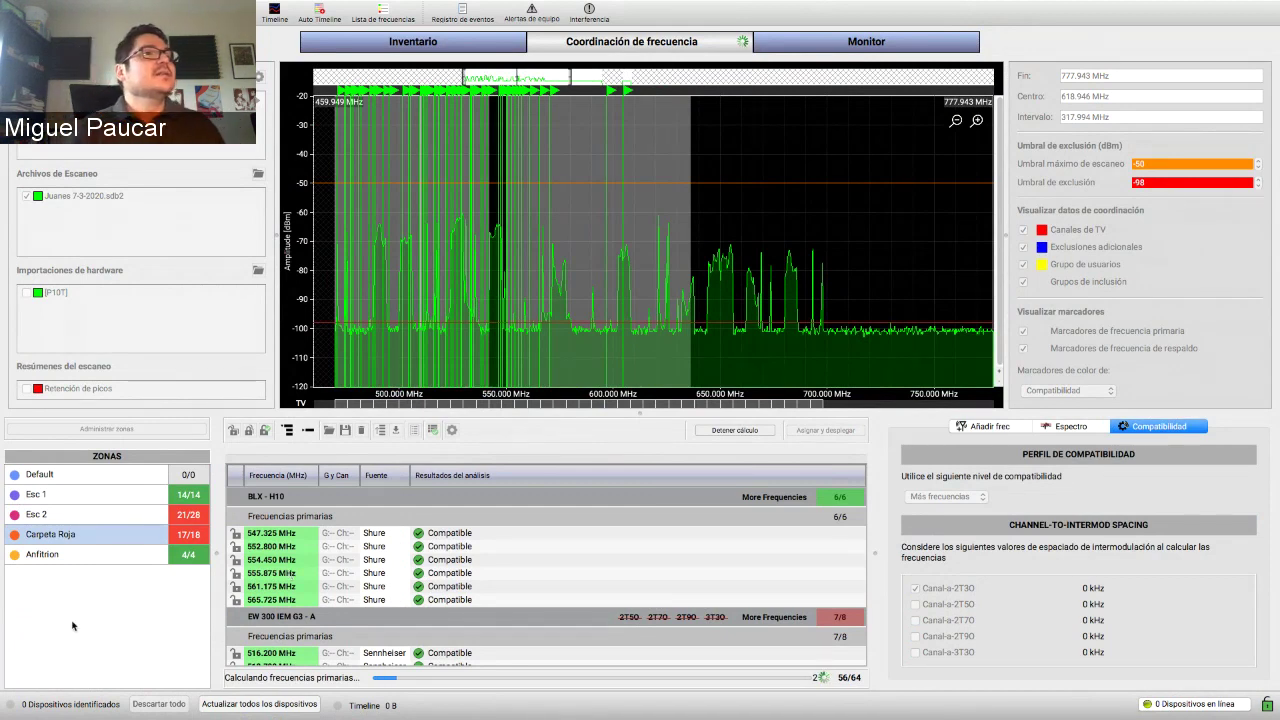
pyautogui.click(707, 435)
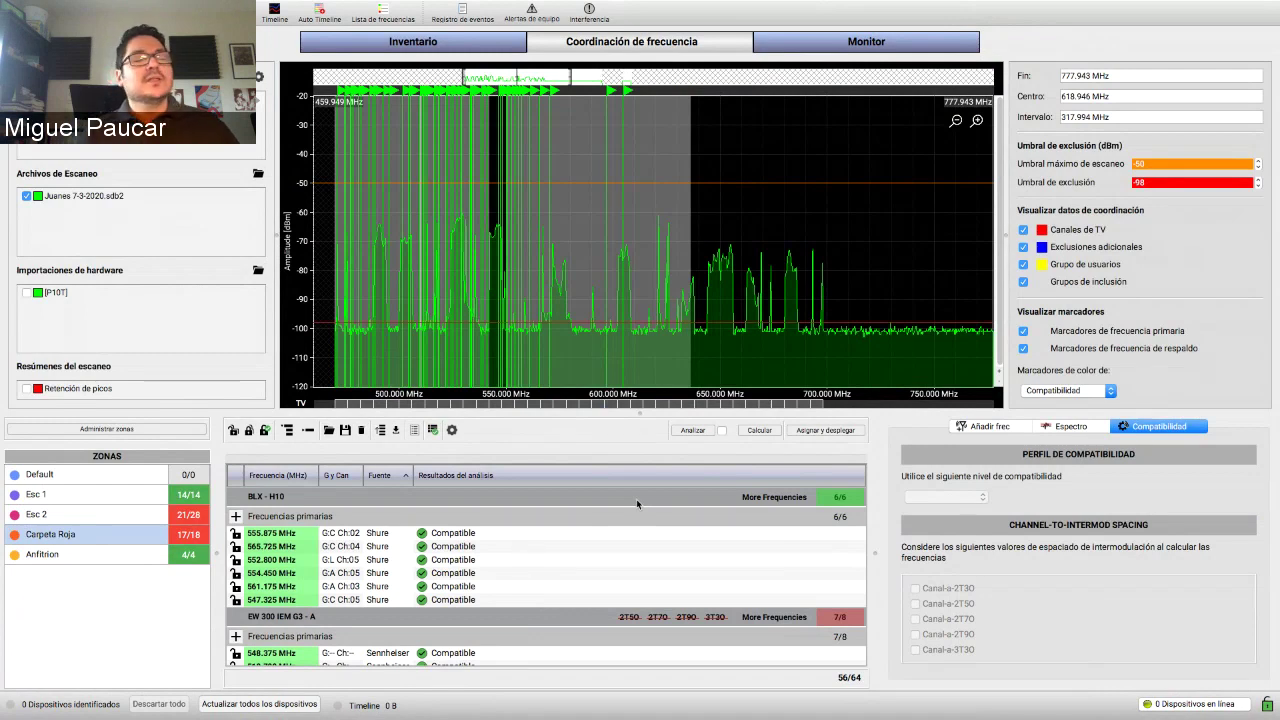
# - Add two primary frequencies for an Audio-Technica 4000, band C, to zone Esc 1
pyautogui.click(1018, 432)
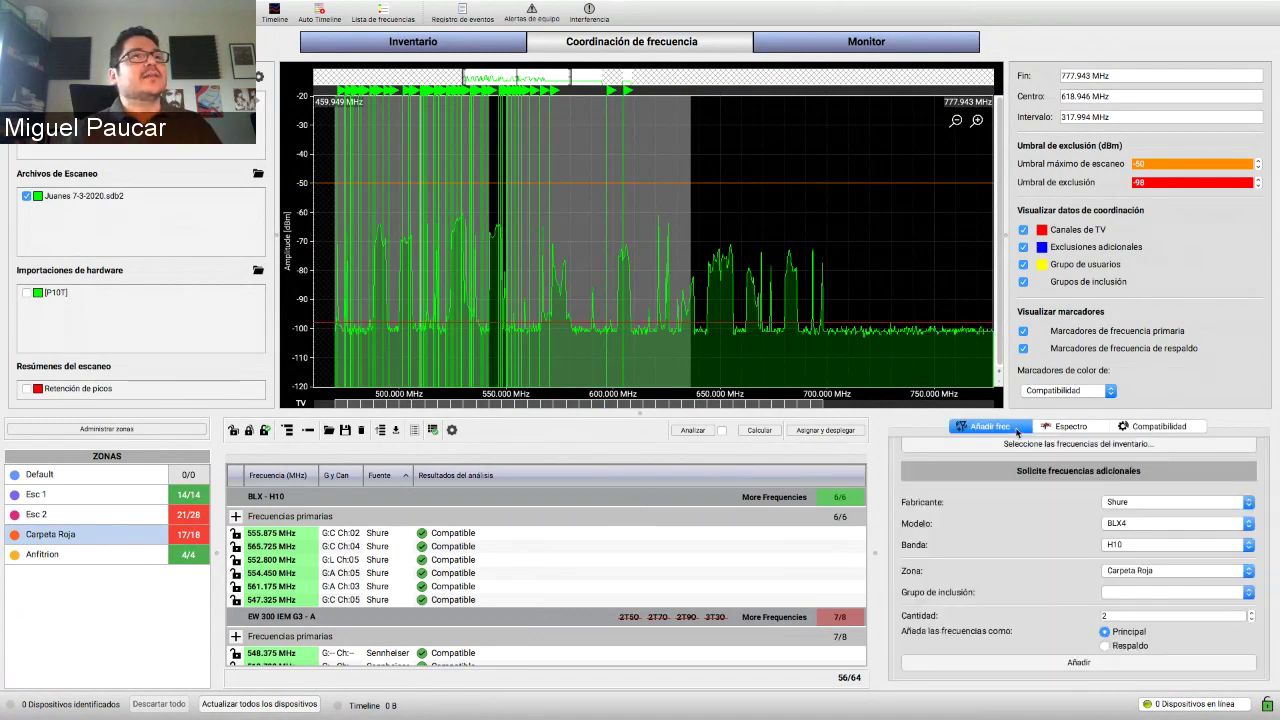
pyautogui.click(753, 495)
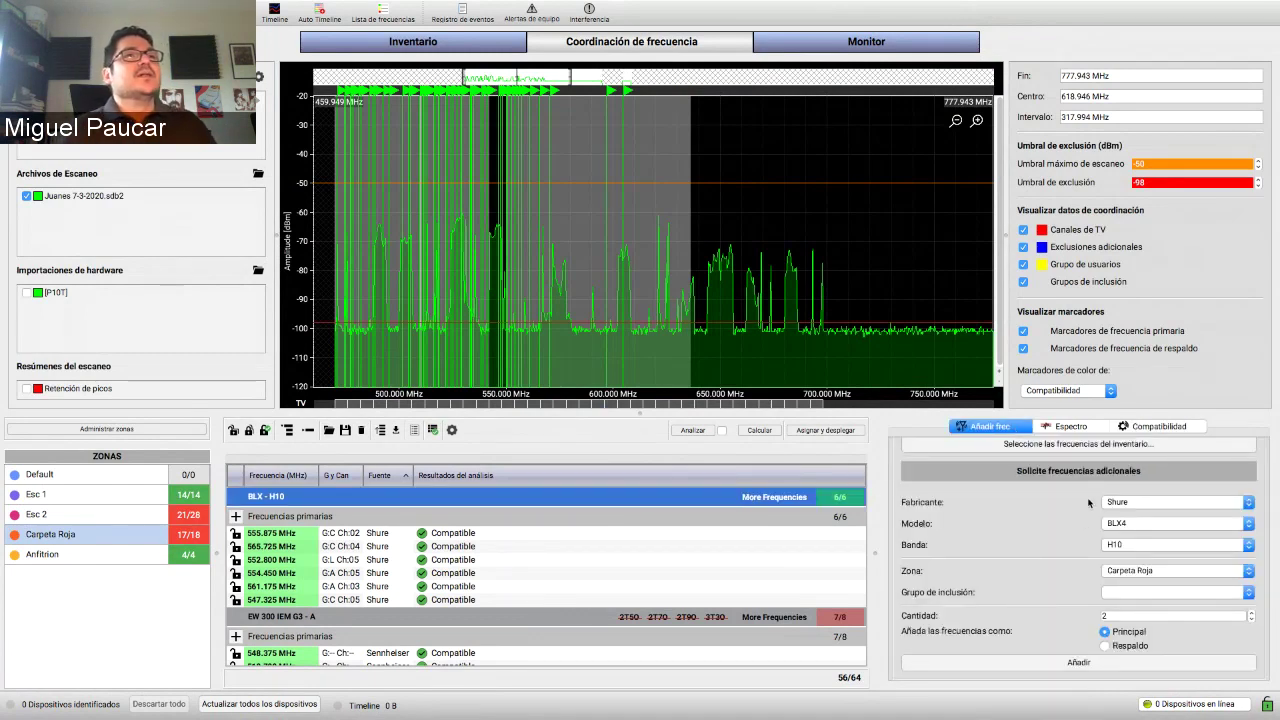
pyautogui.click(1136, 503)
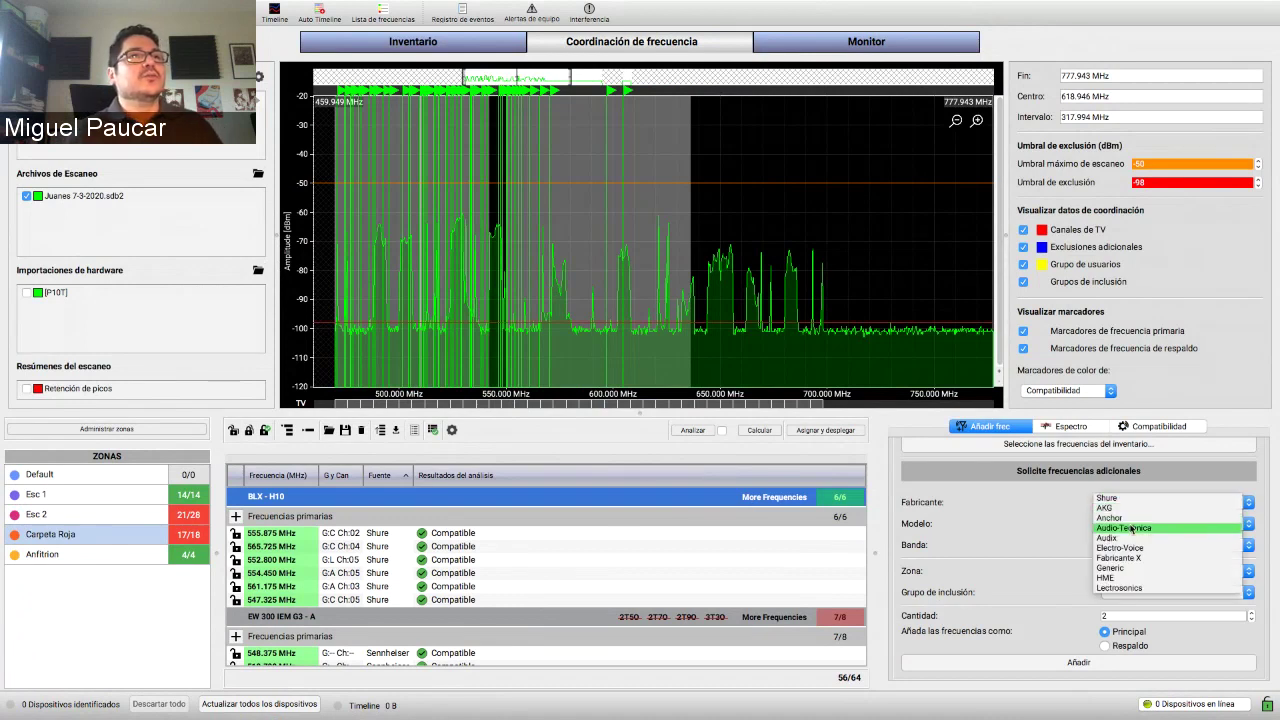
pyautogui.click(1136, 528)
pyautogui.click(1135, 524)
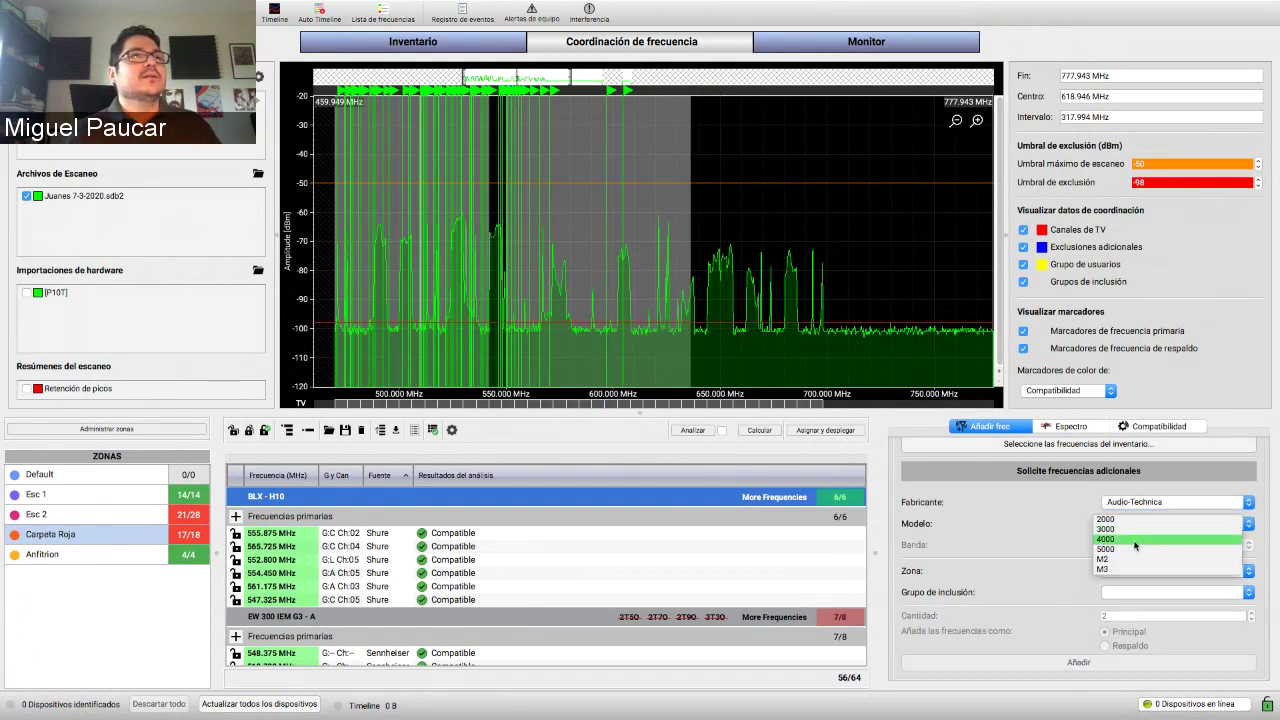
pyautogui.click(1135, 540)
pyautogui.click(1135, 545)
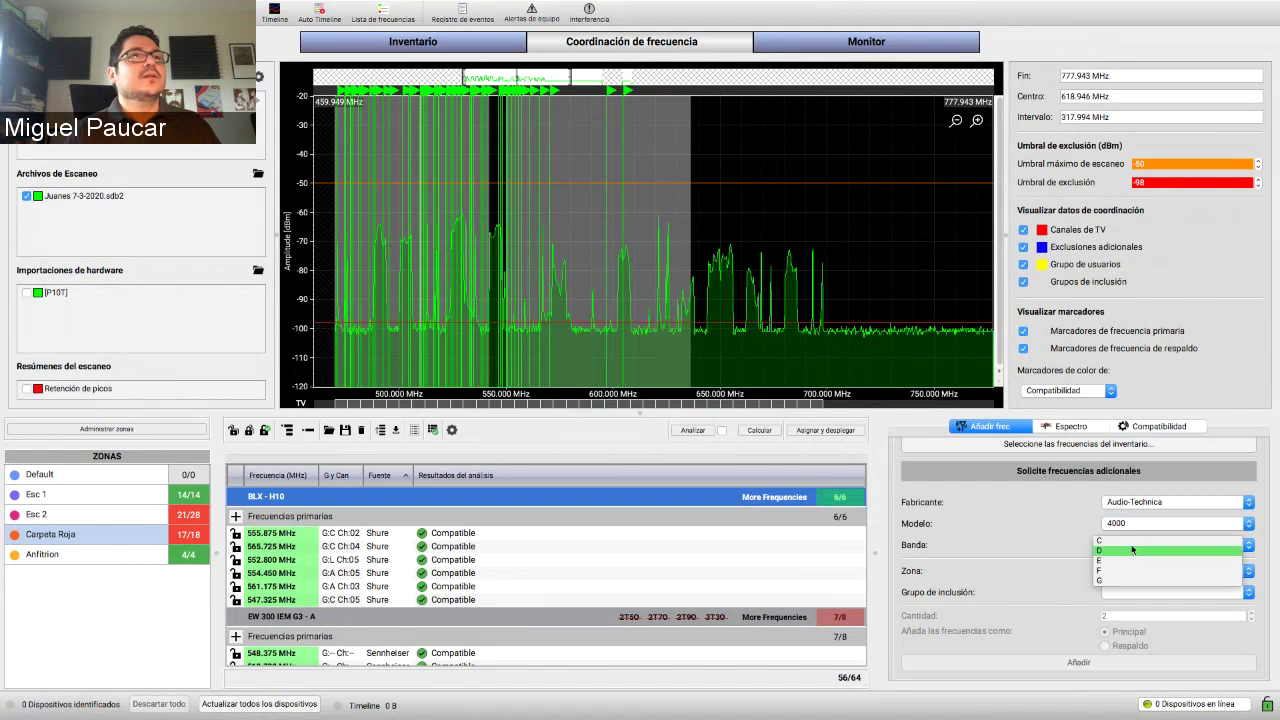
pyautogui.click(1133, 547)
pyautogui.click(1139, 571)
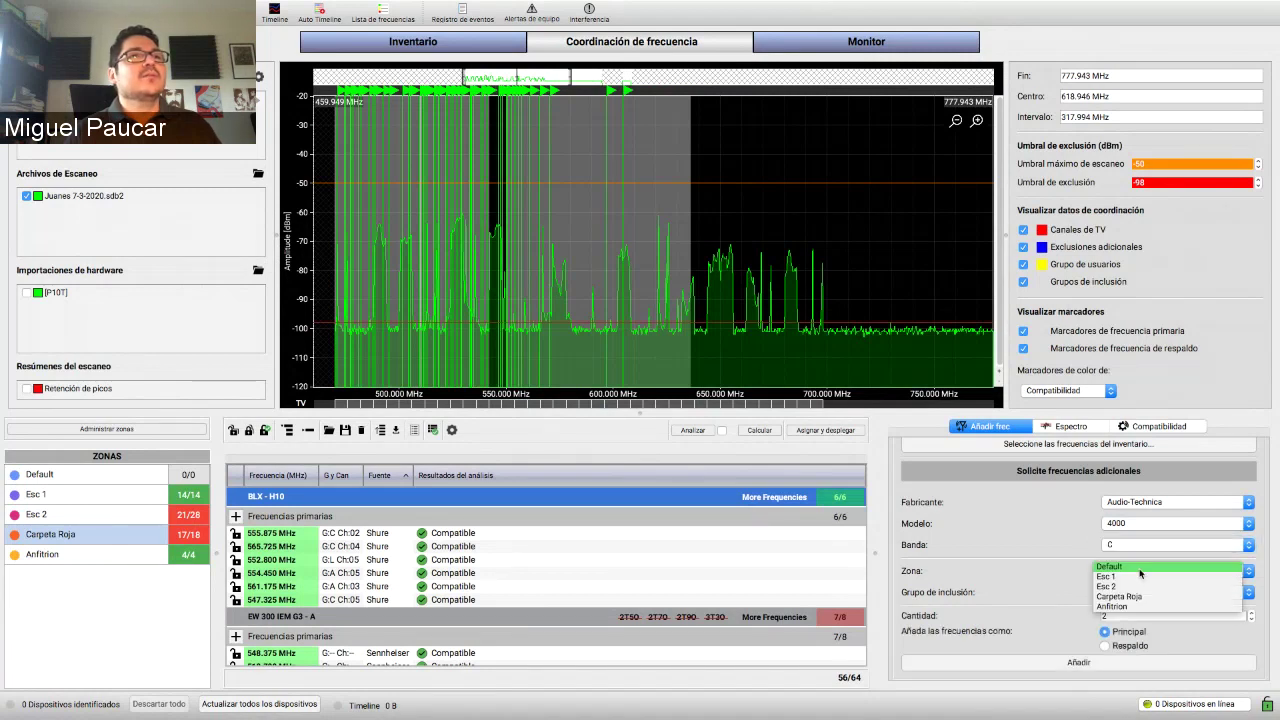
pyautogui.click(1138, 577)
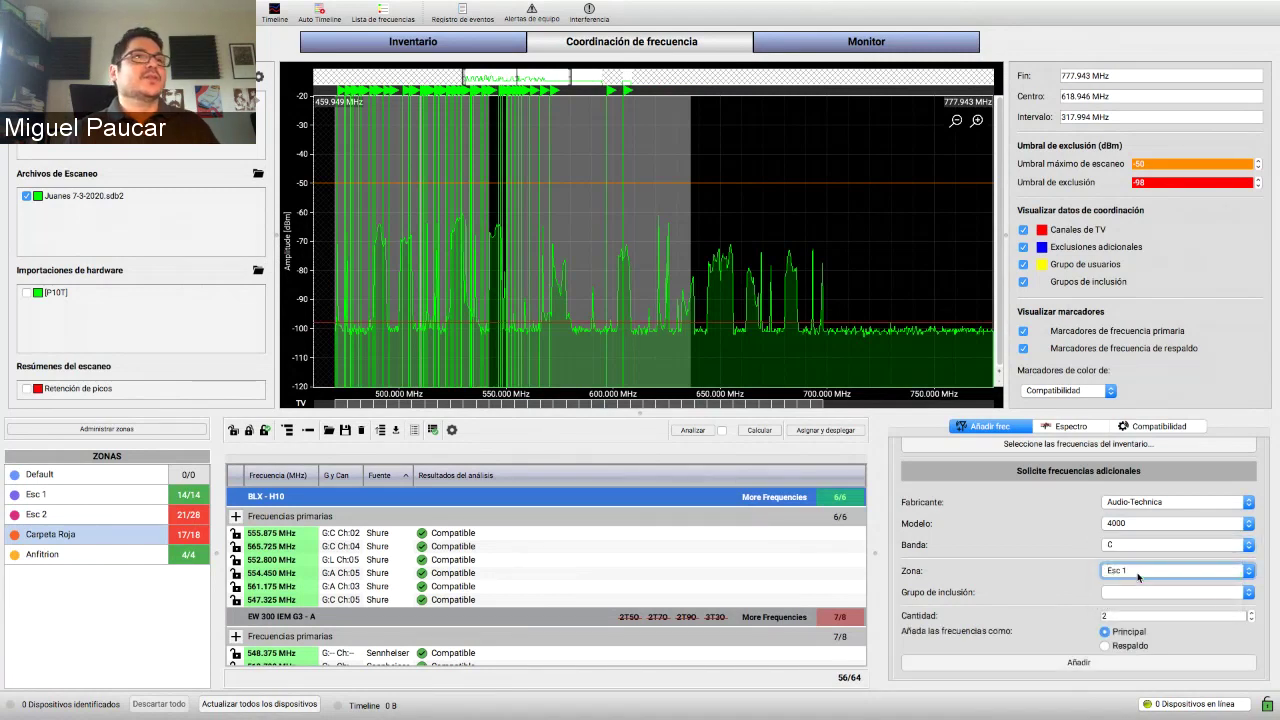
pyautogui.click(1080, 662)
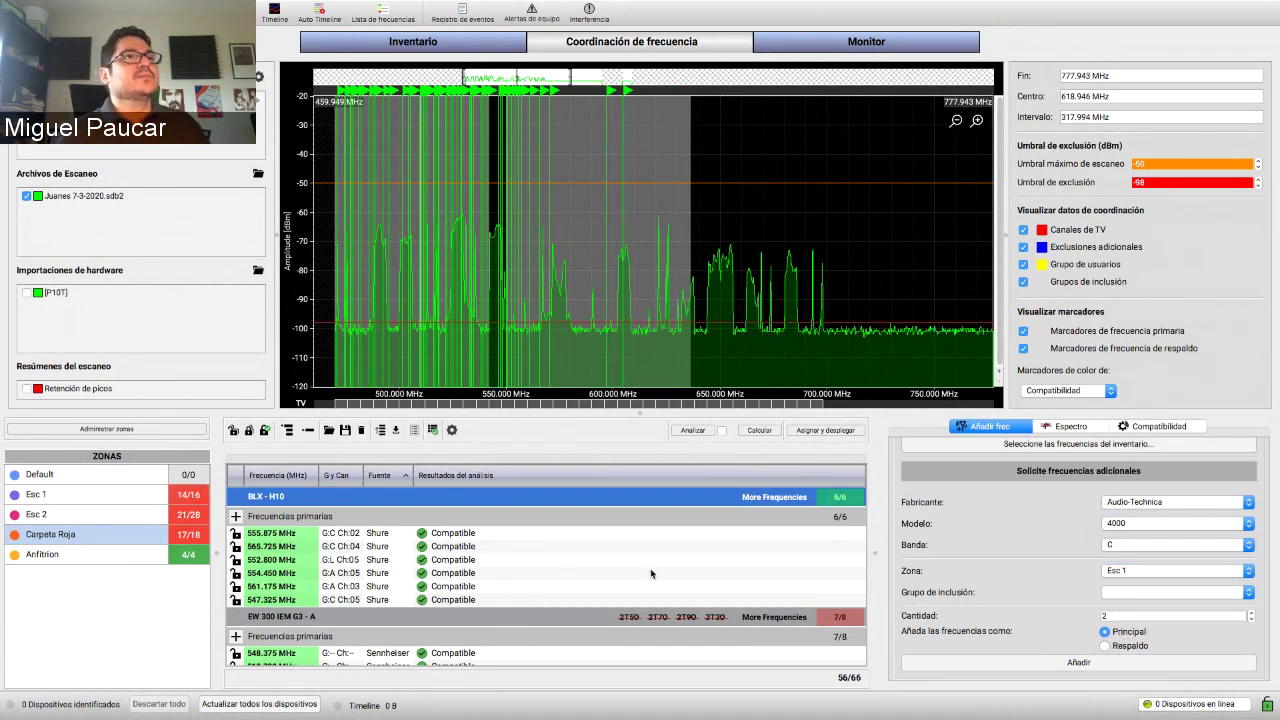
# - Select zone Esc 1, then lock all compatible frequencies and unlock the rest
pyautogui.scroll(-1, 651, 573)
pyautogui.scroll(-5, 651, 573)
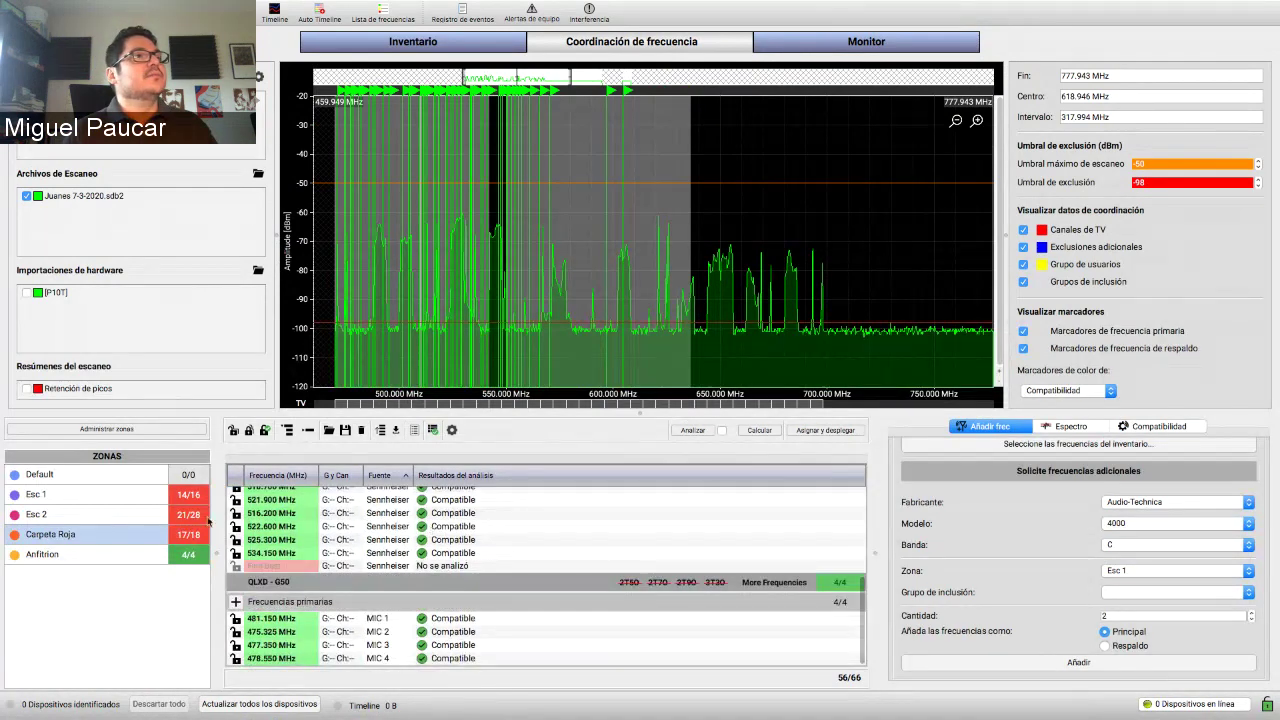
pyautogui.click(137, 496)
pyautogui.scroll(-3, 358, 559)
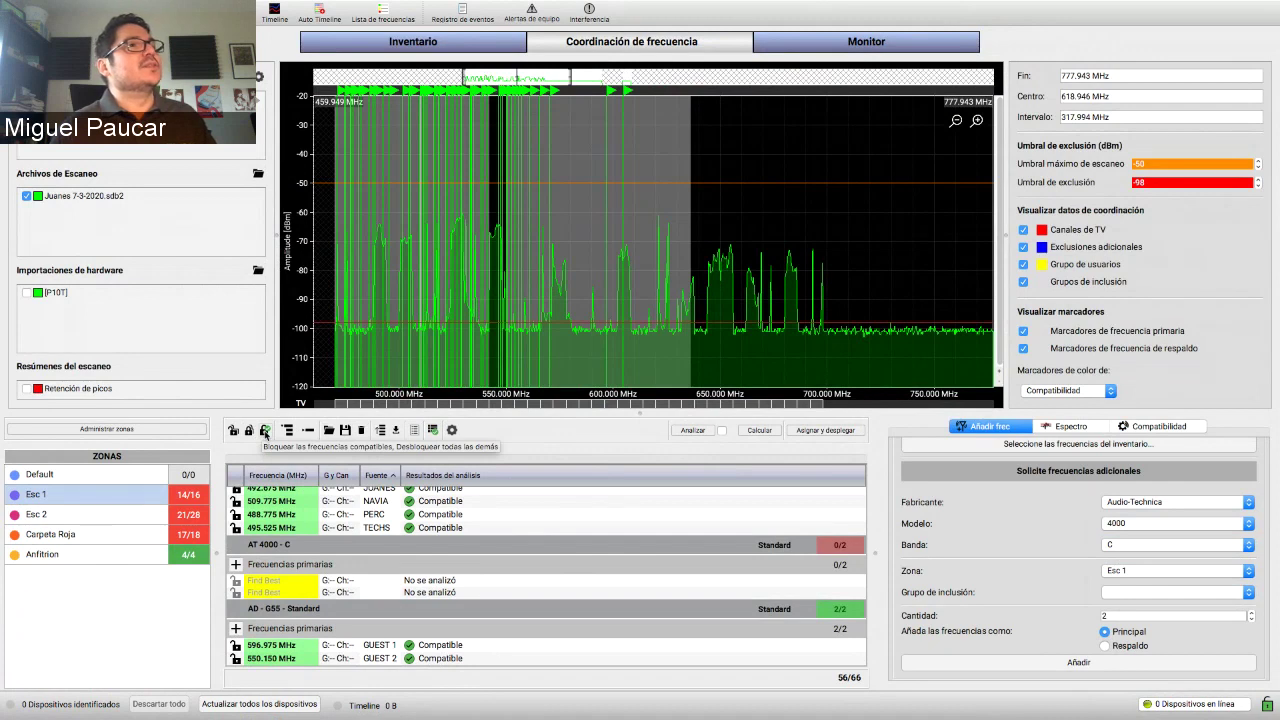
pyautogui.click(265, 431)
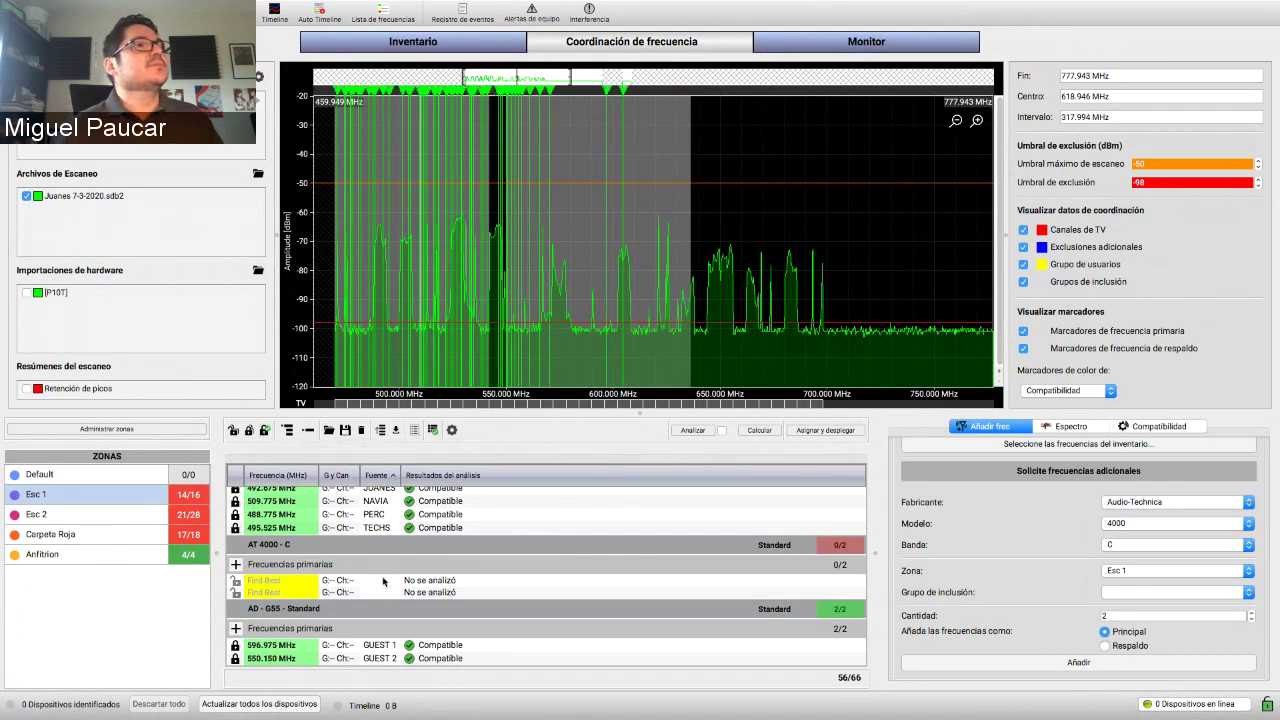
# - Calculate frequencies for the unanalysed AT 4000 - C channels in Esc 1, keeping the locked ones fixed
pyautogui.scroll(5, 385, 580)
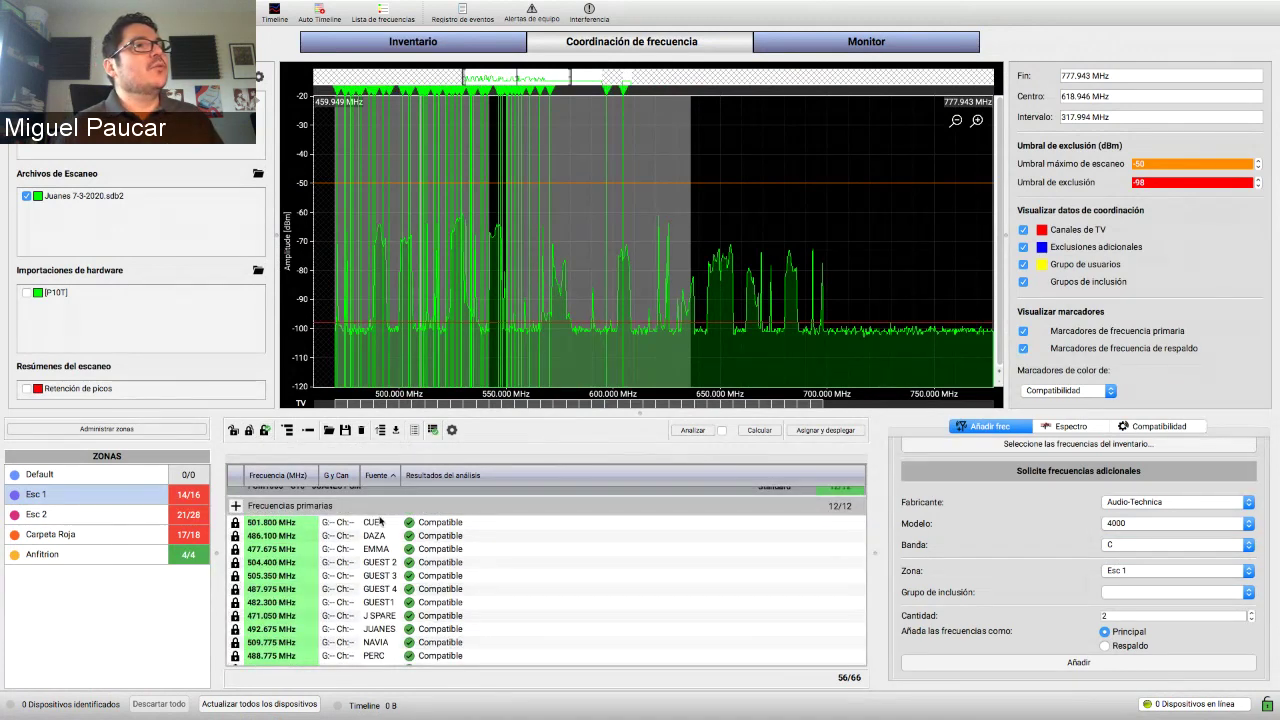
pyautogui.scroll(-3, 420, 600)
pyautogui.scroll(-2, 432, 597)
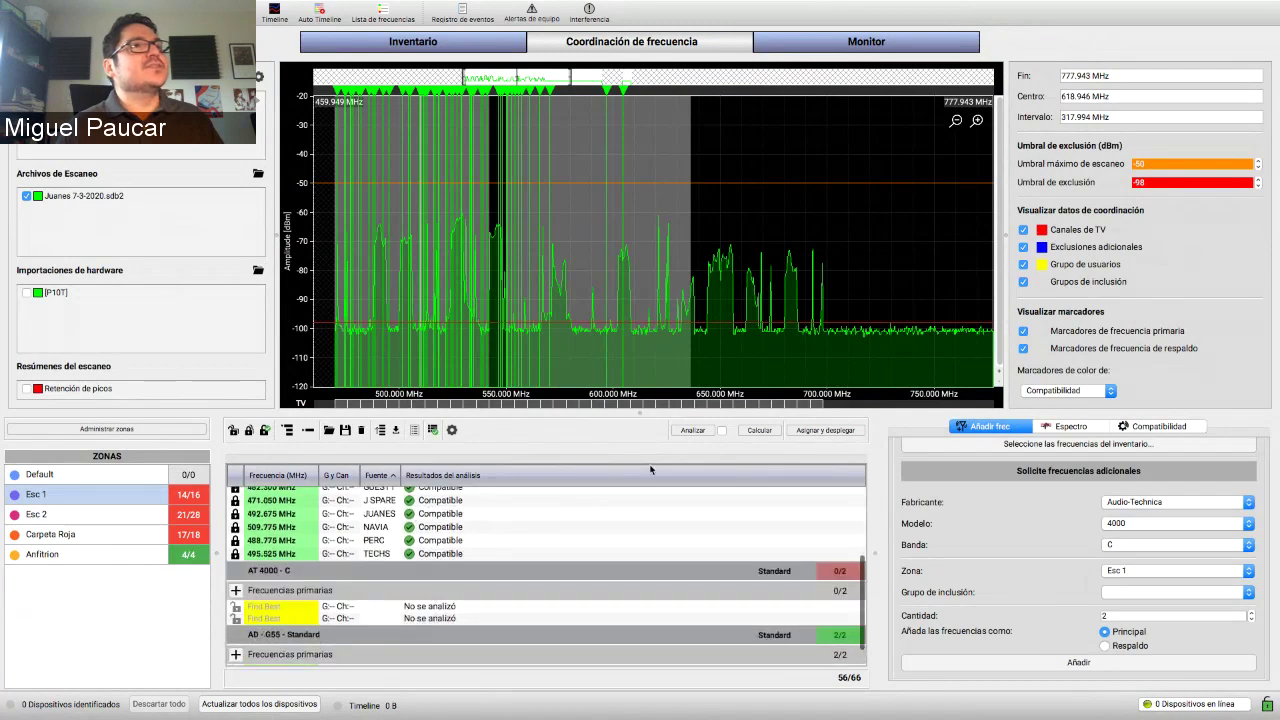
pyautogui.click(757, 430)
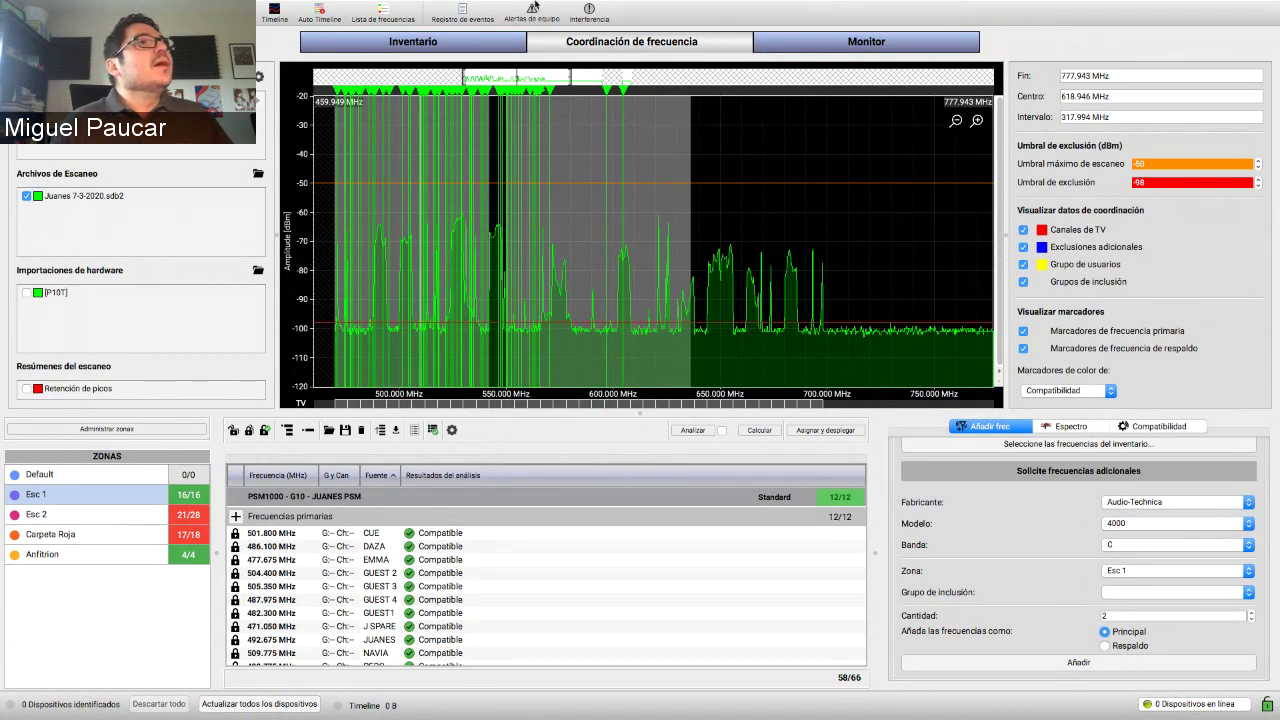
# - Generate the inventory report, examine the channel frequencies listed for every zone, and close it
pyautogui.moveTo(504, 6)
pyautogui.click(355, 7)
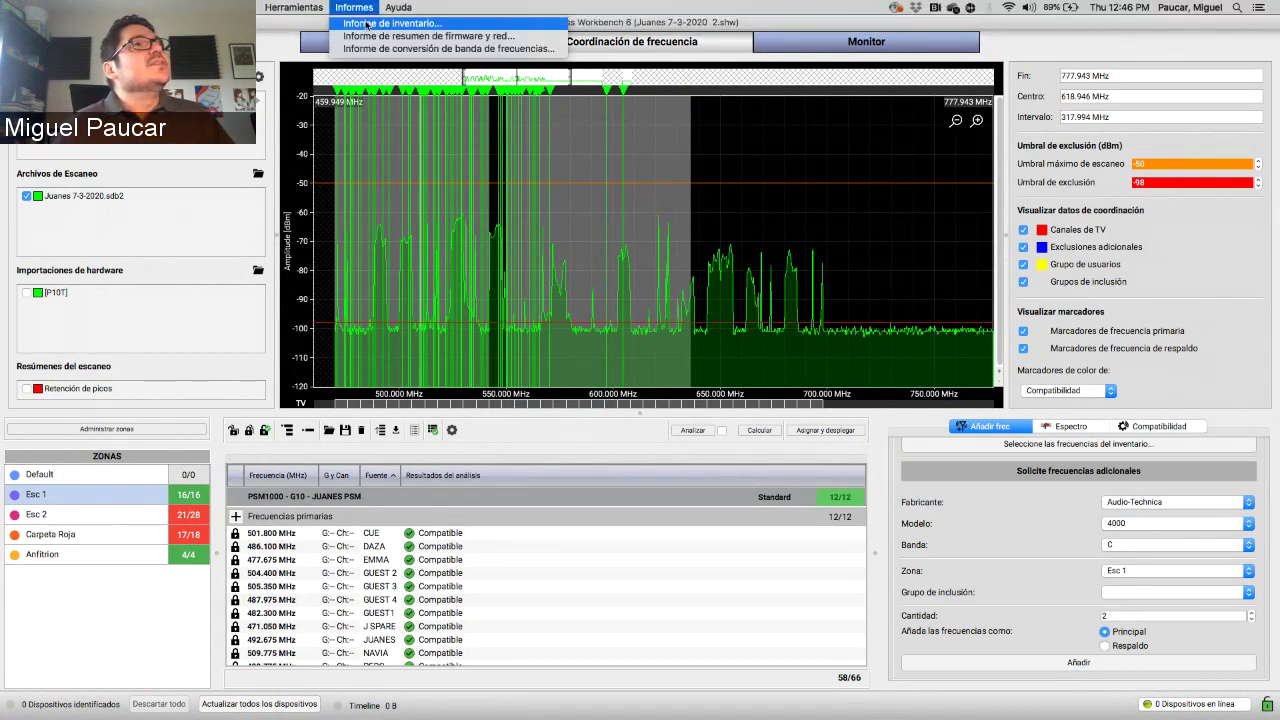
pyautogui.click(367, 23)
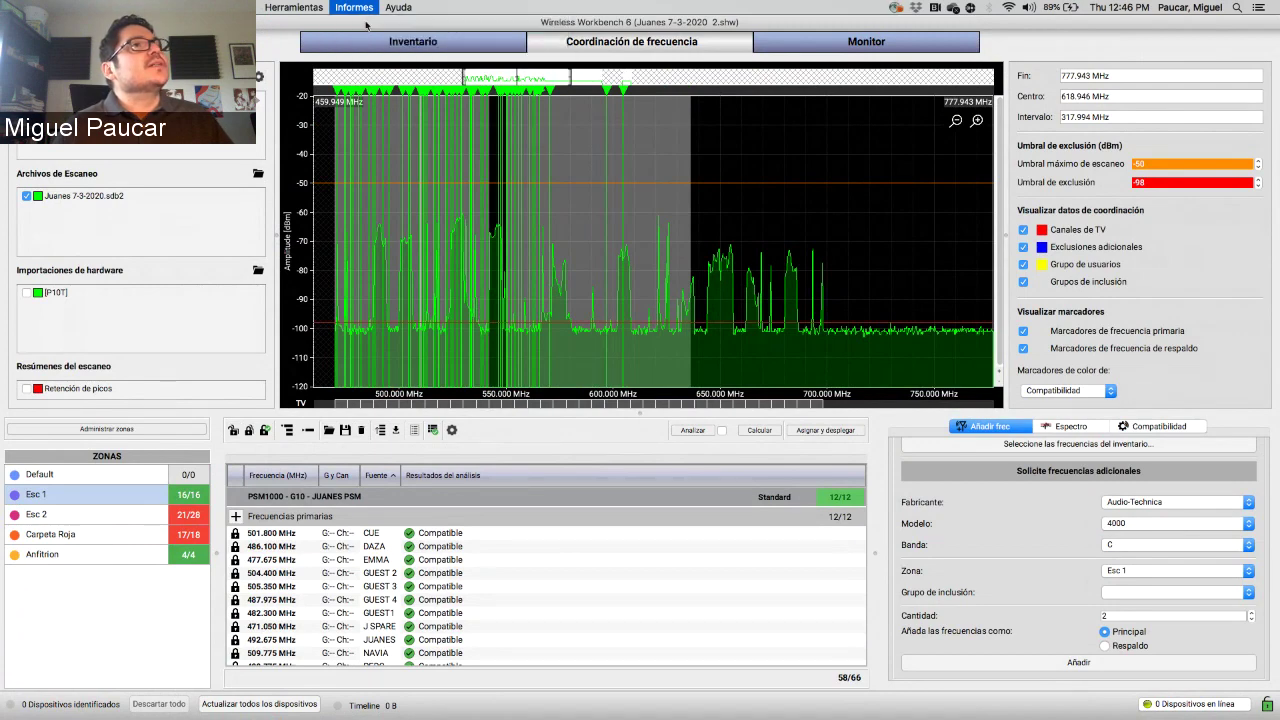
pyautogui.click(720, 459)
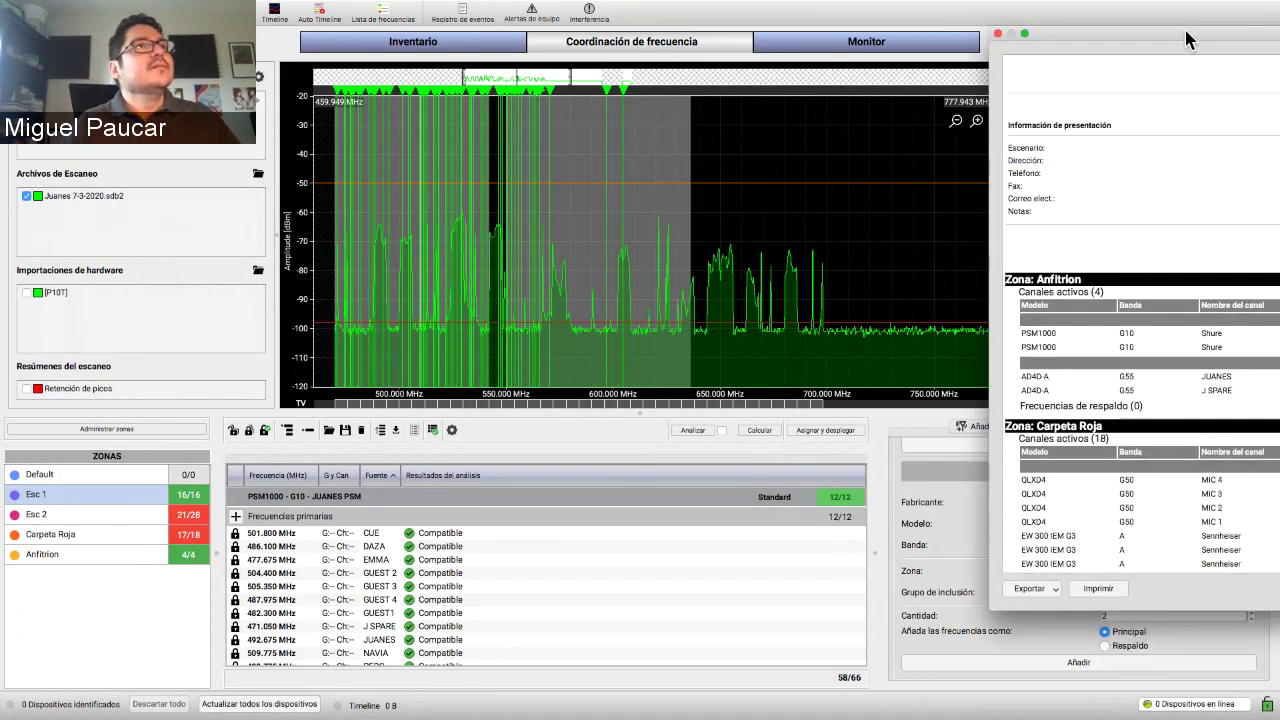
pyautogui.moveTo(1184, 26); pyautogui.dragTo(367, 55)
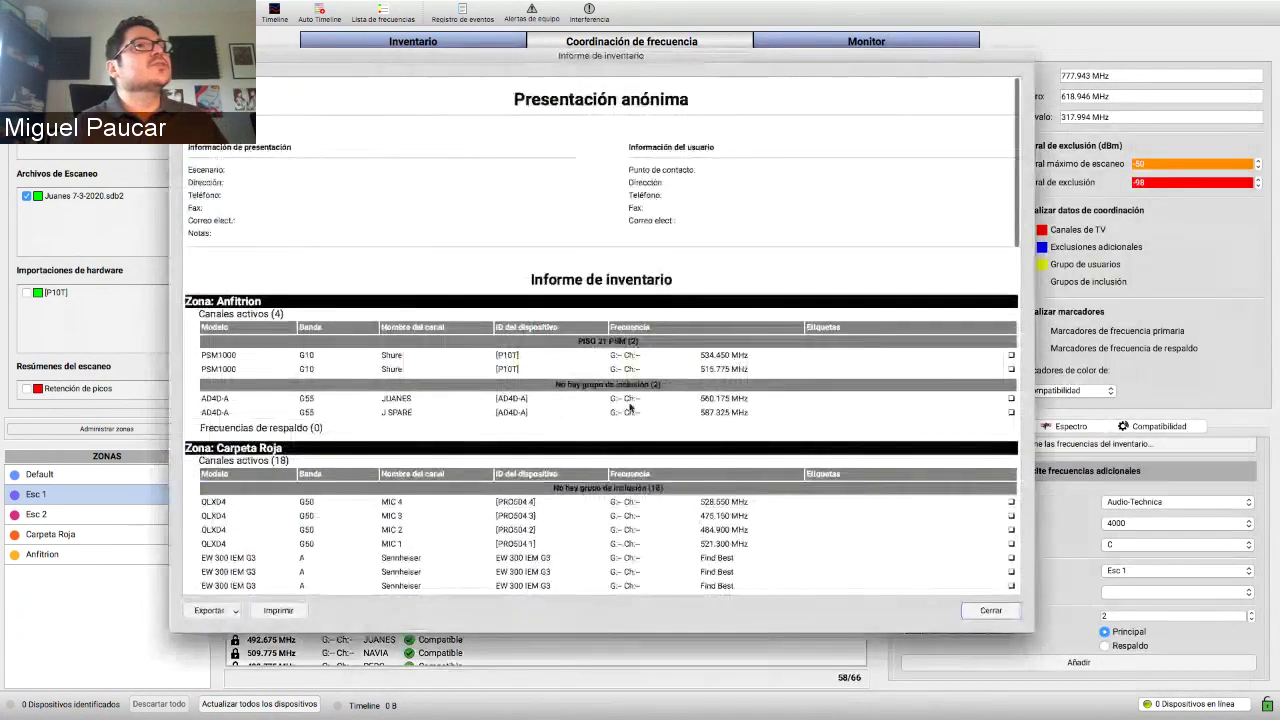
pyautogui.scroll(-3, 630, 408)
pyautogui.scroll(-10, 630, 408)
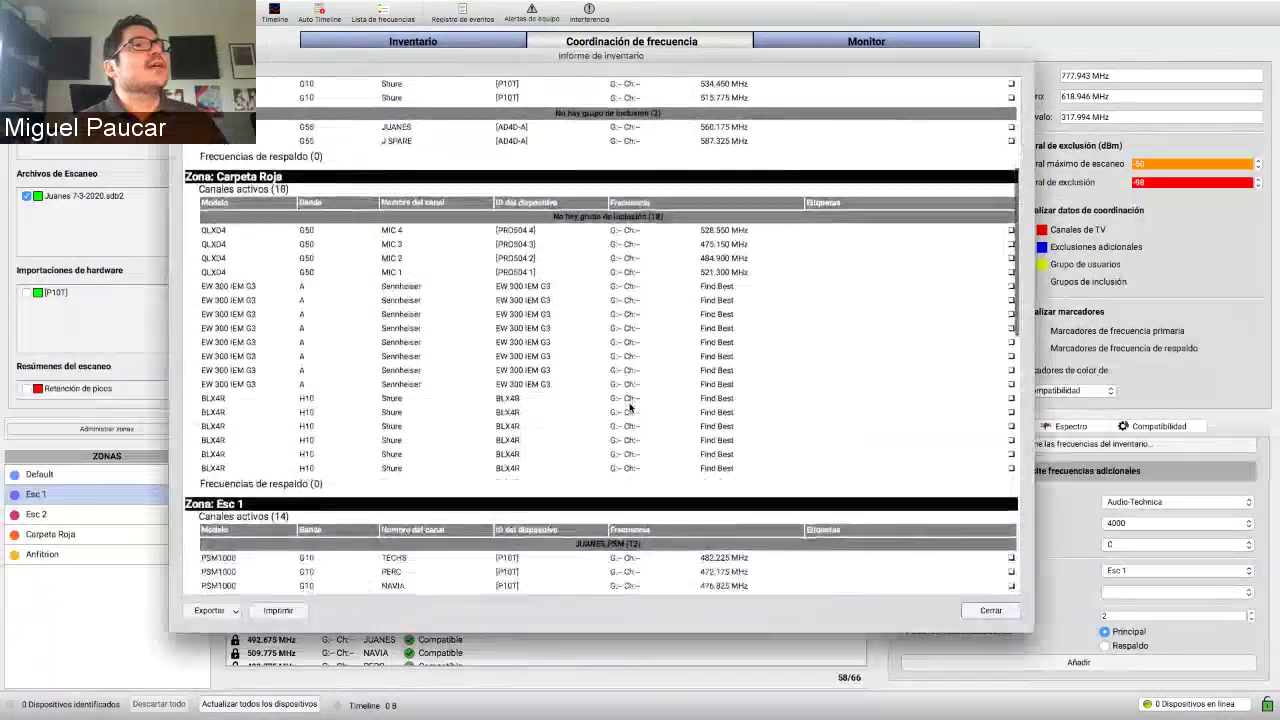
pyautogui.scroll(-12, 630, 406)
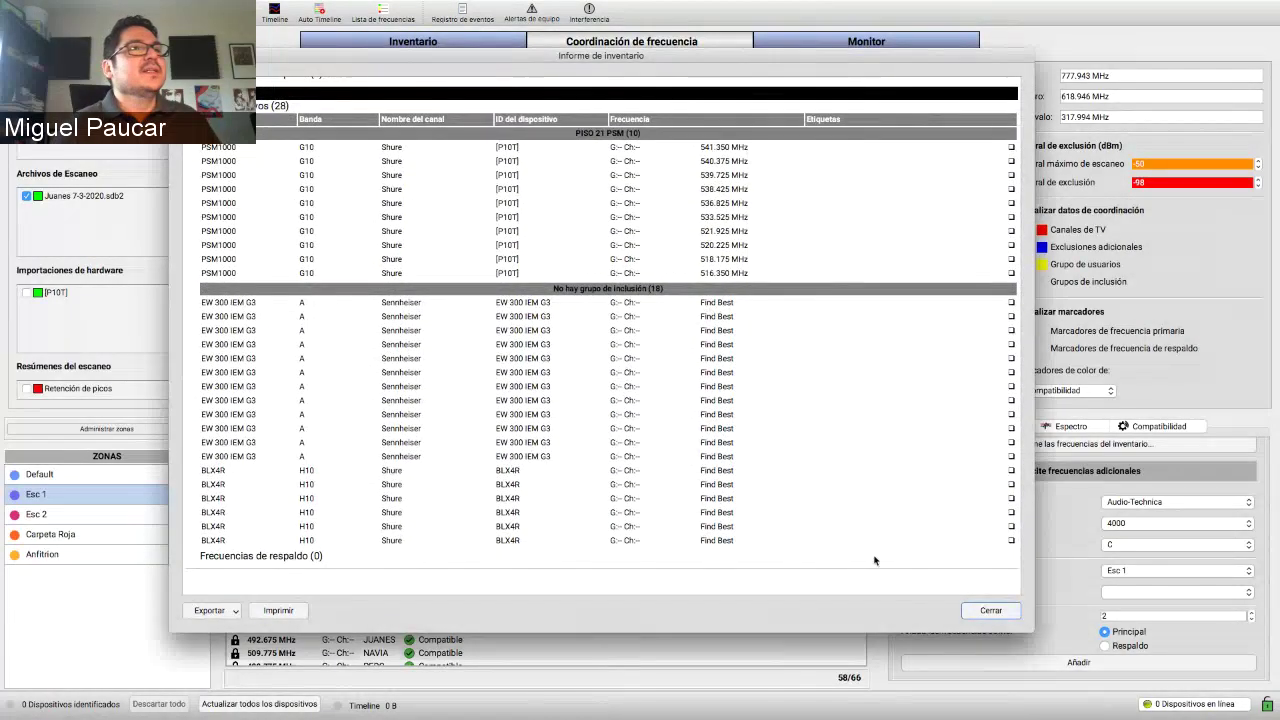
pyautogui.click(990, 611)
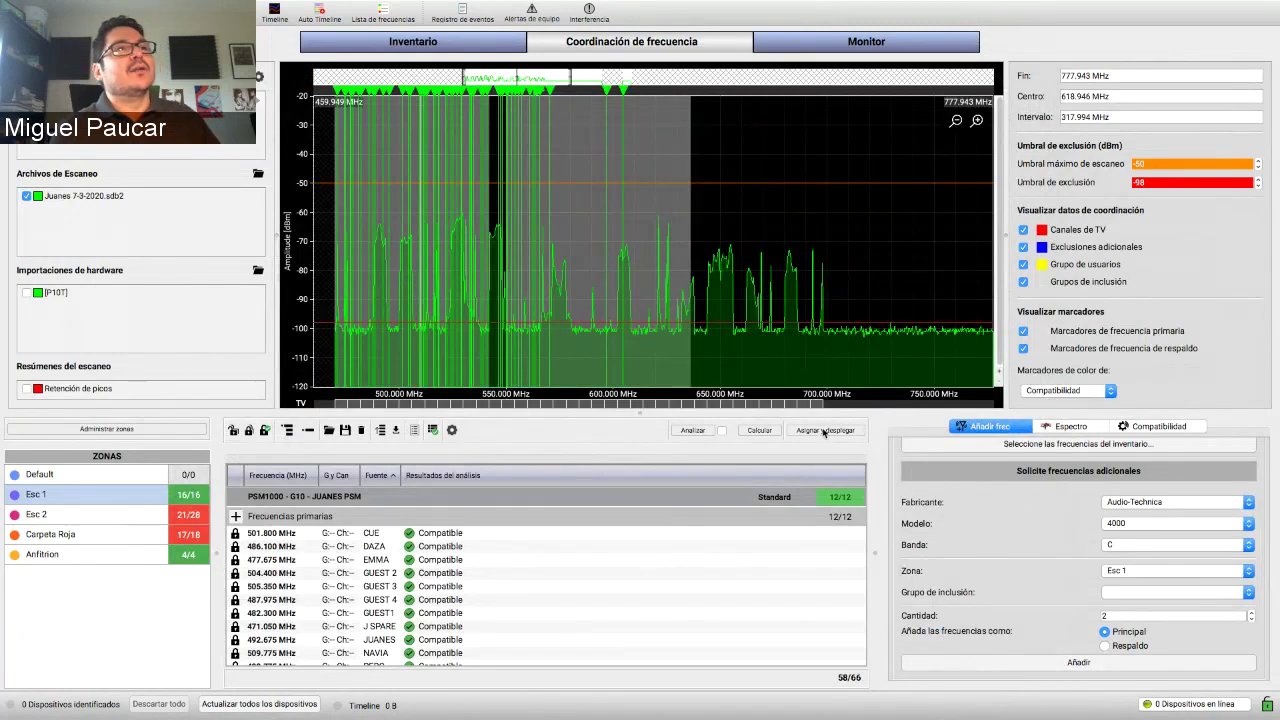
# - Open Asignar y desplegar and examine the zones' channel assignments, rankings and signal levels, especially those of Carpeta Roja
pyautogui.click(824, 431)
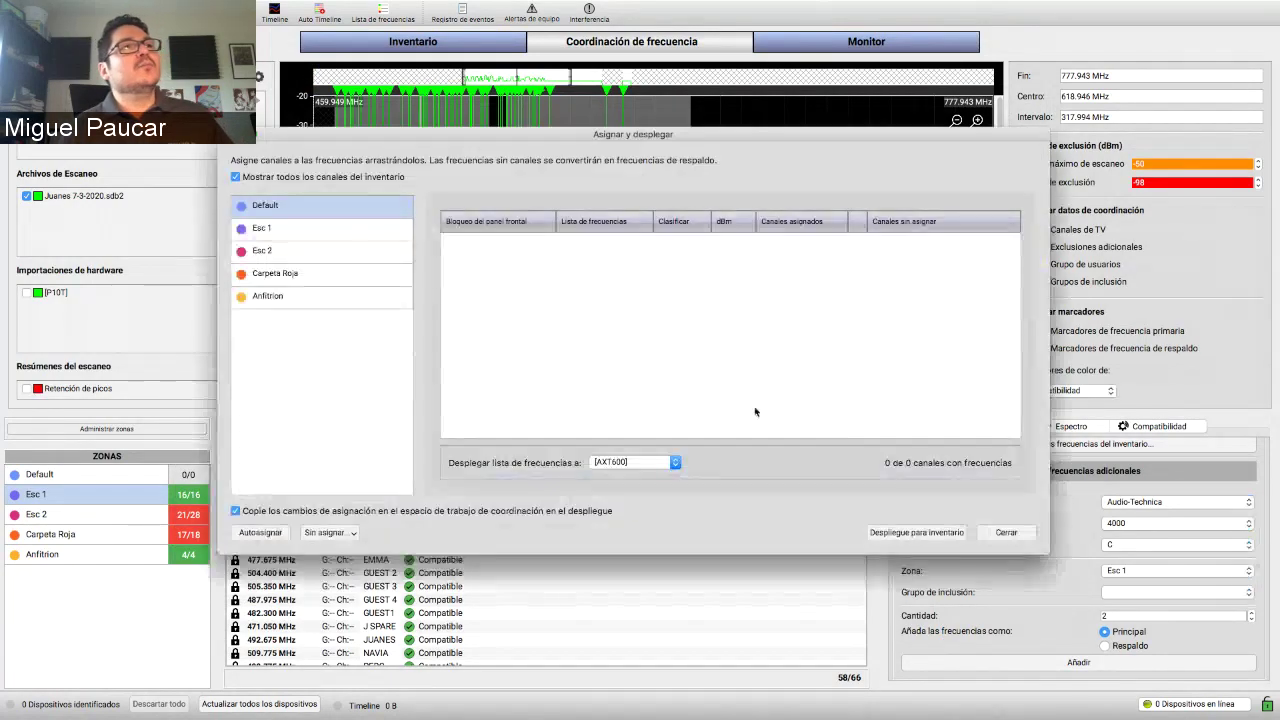
pyautogui.click(360, 254)
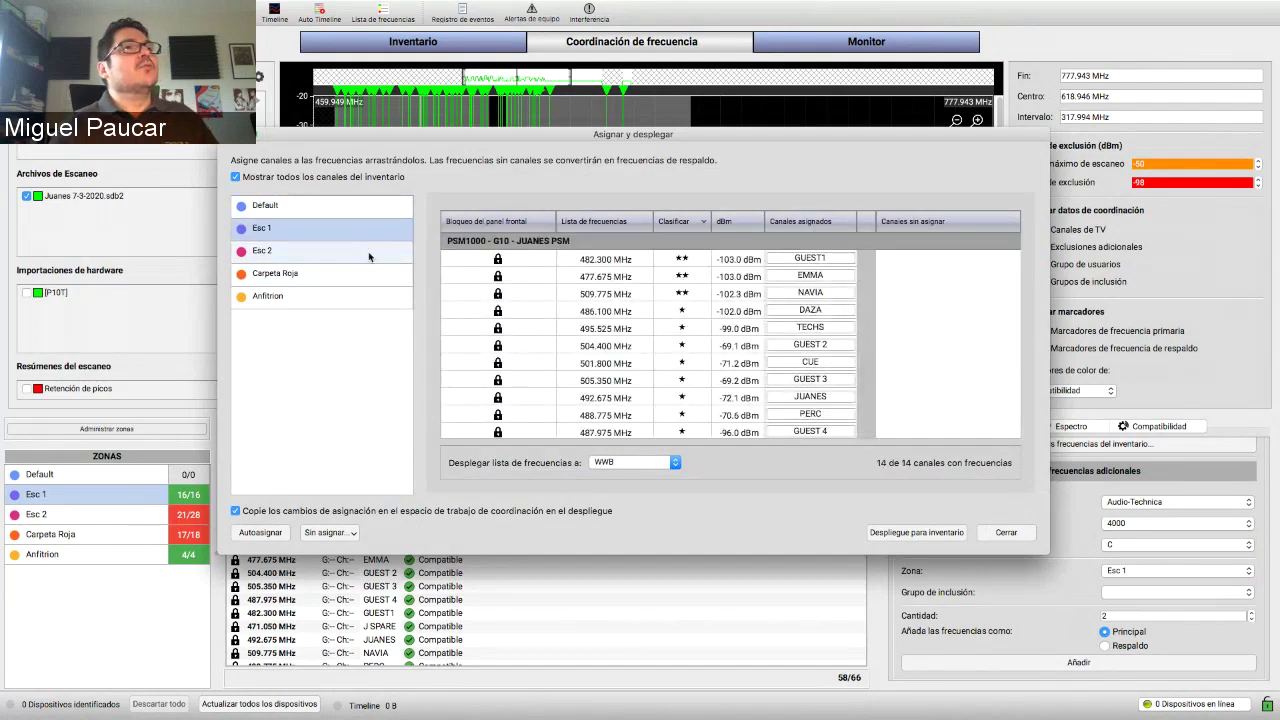
pyautogui.click(368, 274)
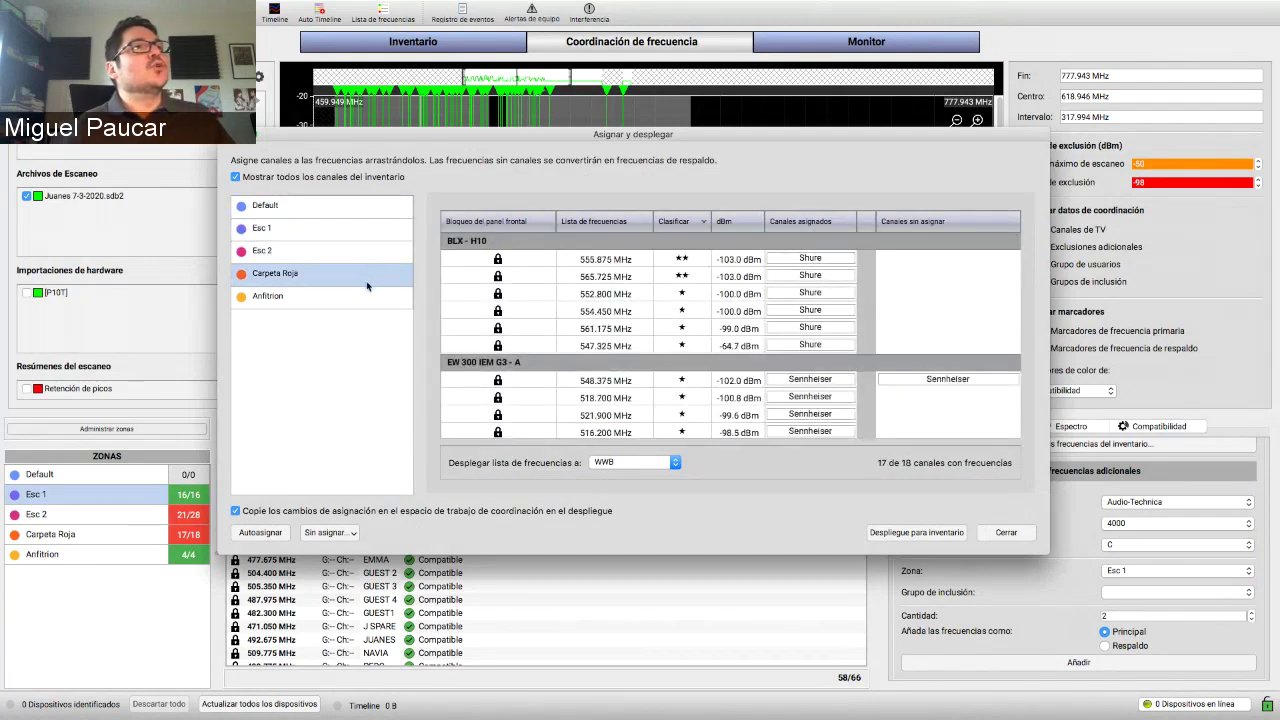
pyautogui.click(365, 298)
pyautogui.click(368, 282)
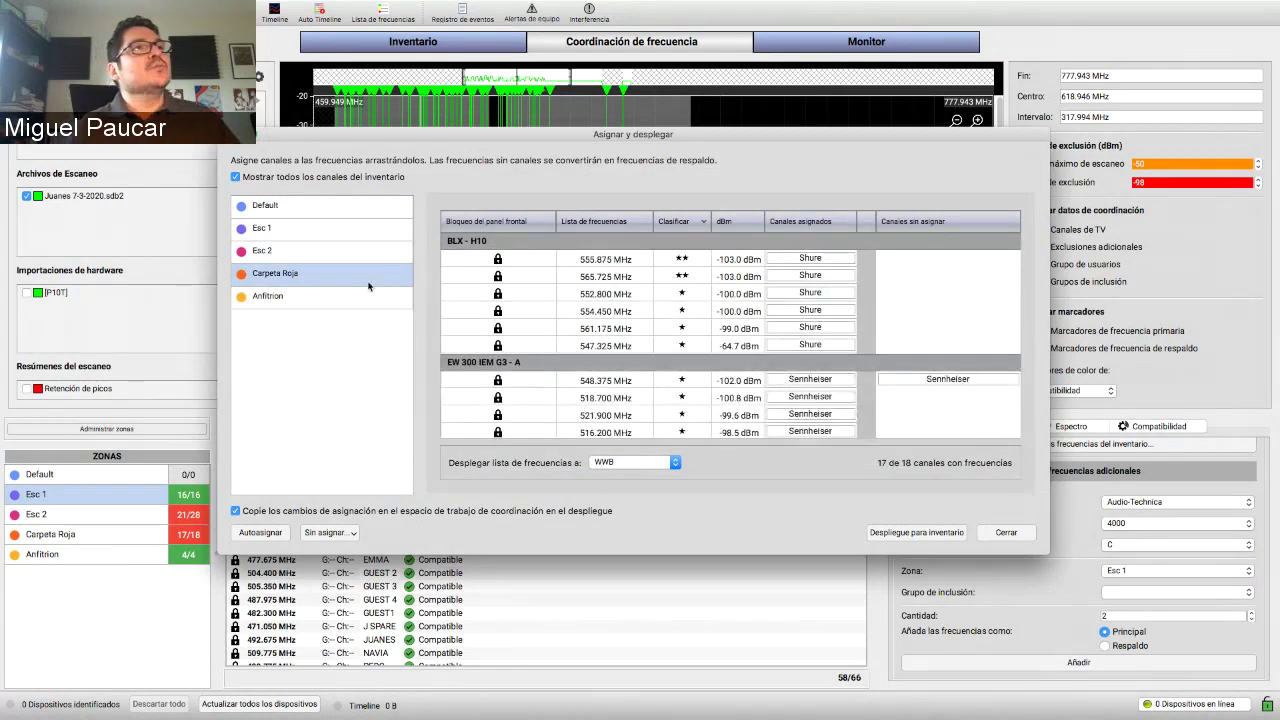
pyautogui.scroll(-3, 776, 412)
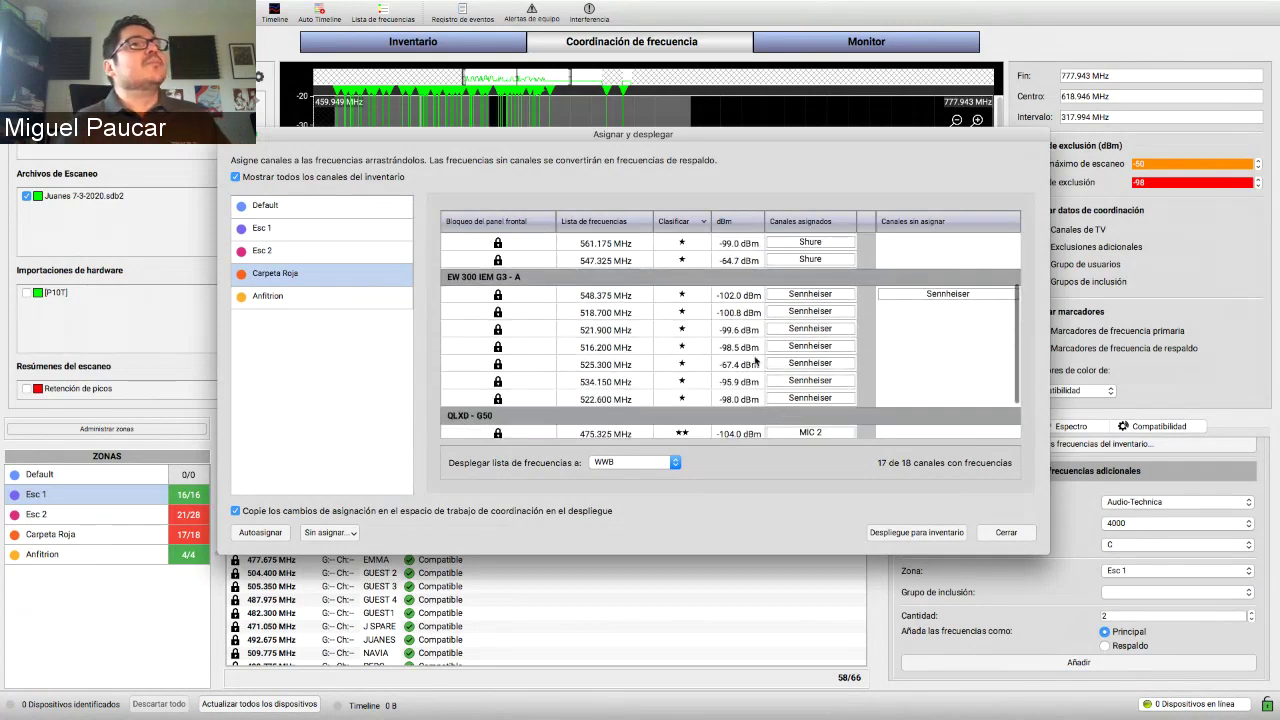
pyautogui.scroll(3, 756, 362)
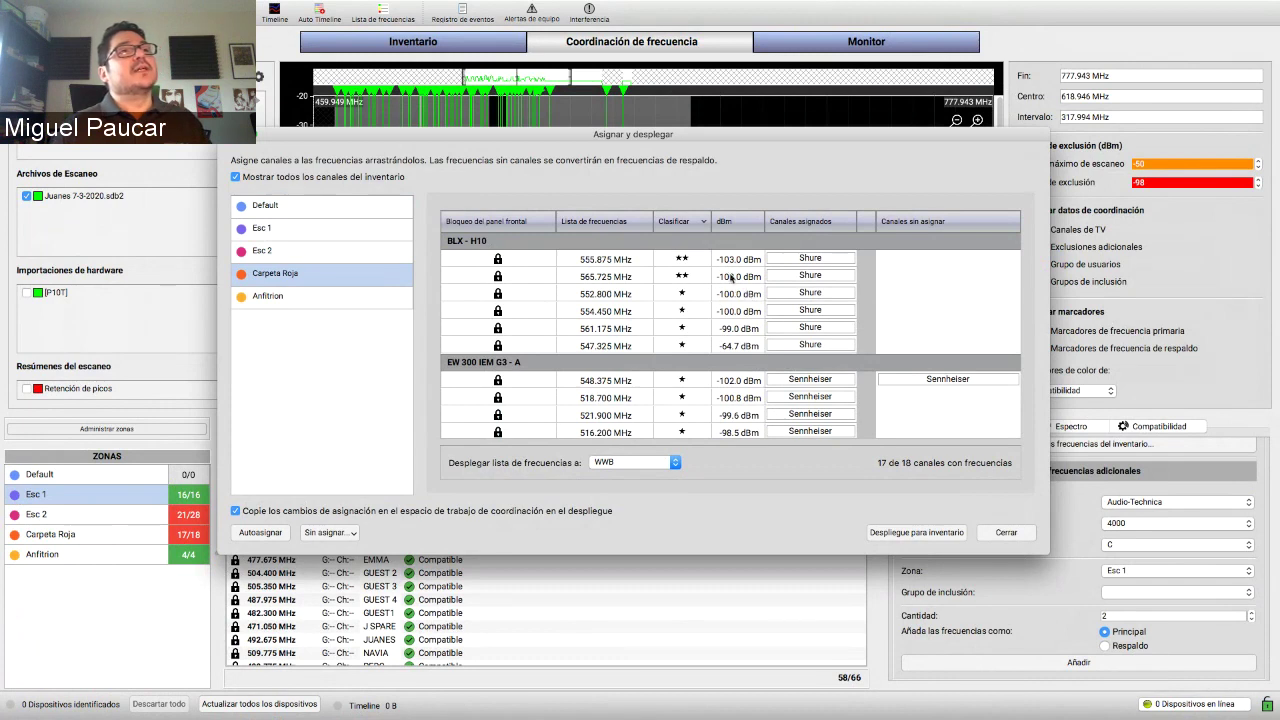
pyautogui.scroll(-1, 735, 305)
pyautogui.scroll(-5, 735, 305)
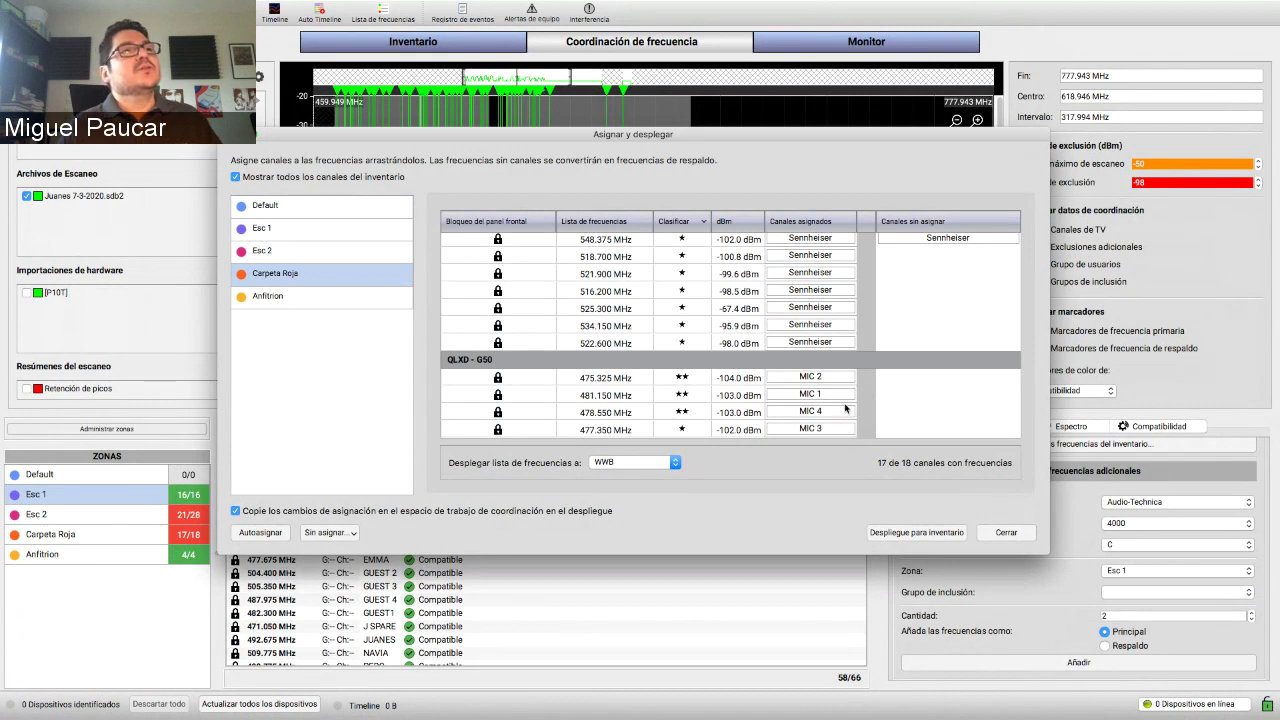
pyautogui.scroll(1, 833, 392)
pyautogui.scroll(5, 833, 390)
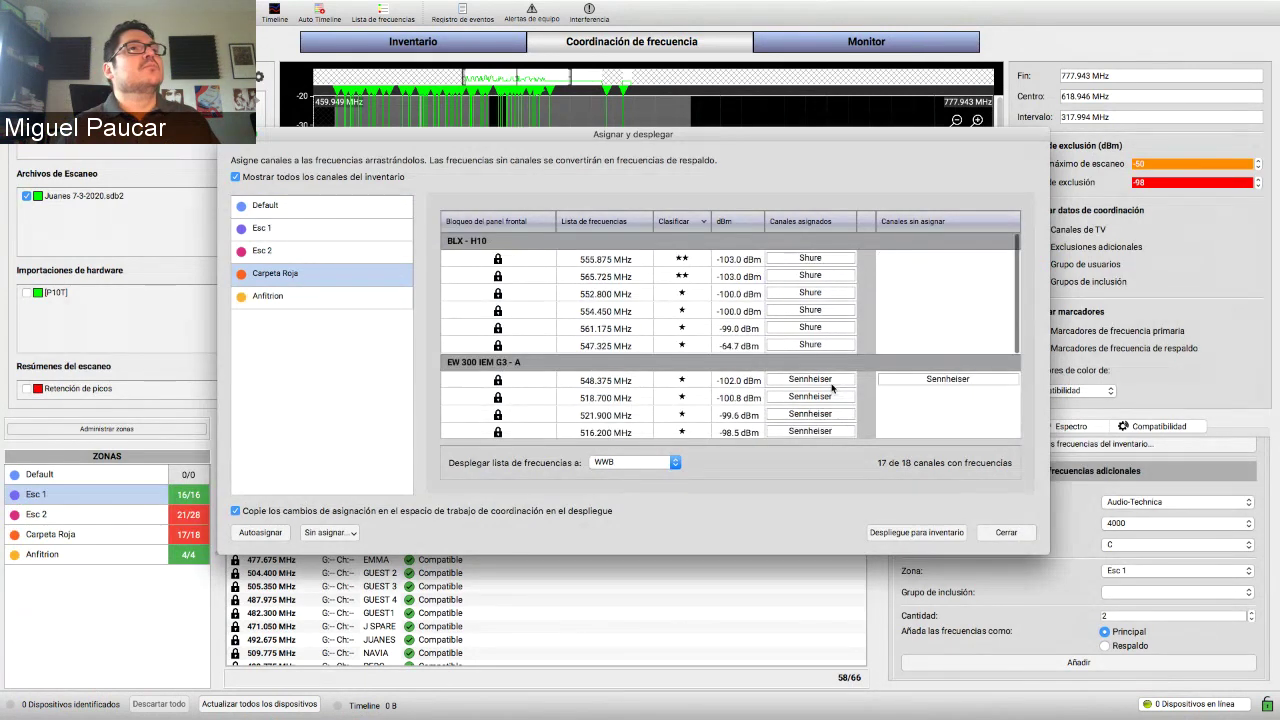
# - Swap the Shure channels assigned to 554.450 MHz and 555.875 MHz in Carpeta Roja's BLX - H10 group
pyautogui.moveTo(833, 314); pyautogui.dragTo(941, 318)
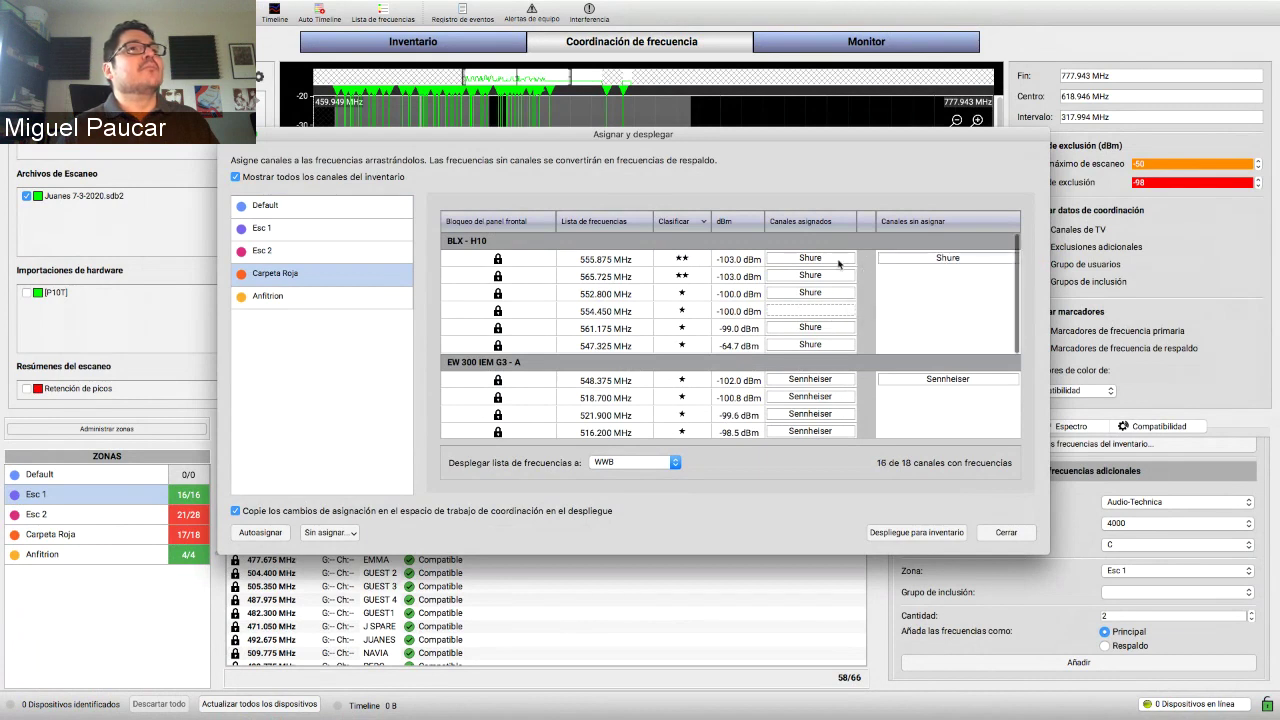
pyautogui.moveTo(841, 260); pyautogui.dragTo(822, 314)
pyautogui.moveTo(922, 259); pyautogui.dragTo(836, 262)
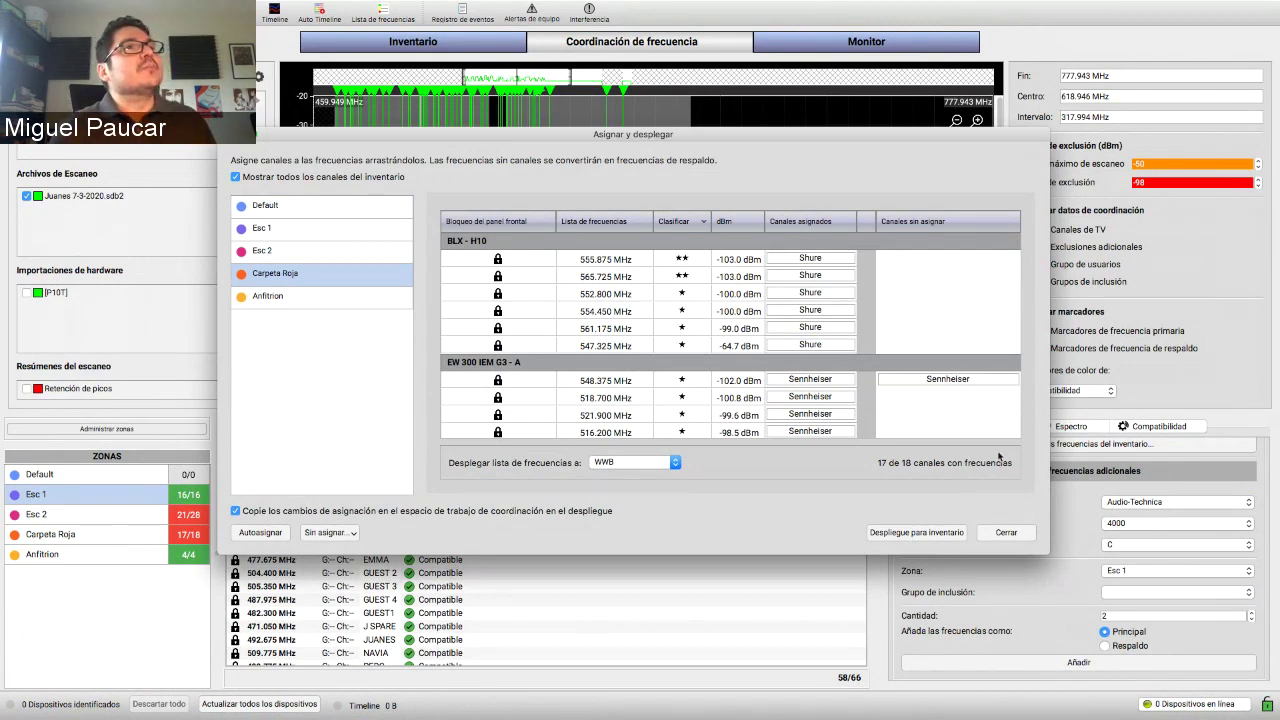
# - Try to deploy the assigned frequencies to the inventory after checking Carpeta Roja's assignments
pyautogui.scroll(-3, 747, 368)
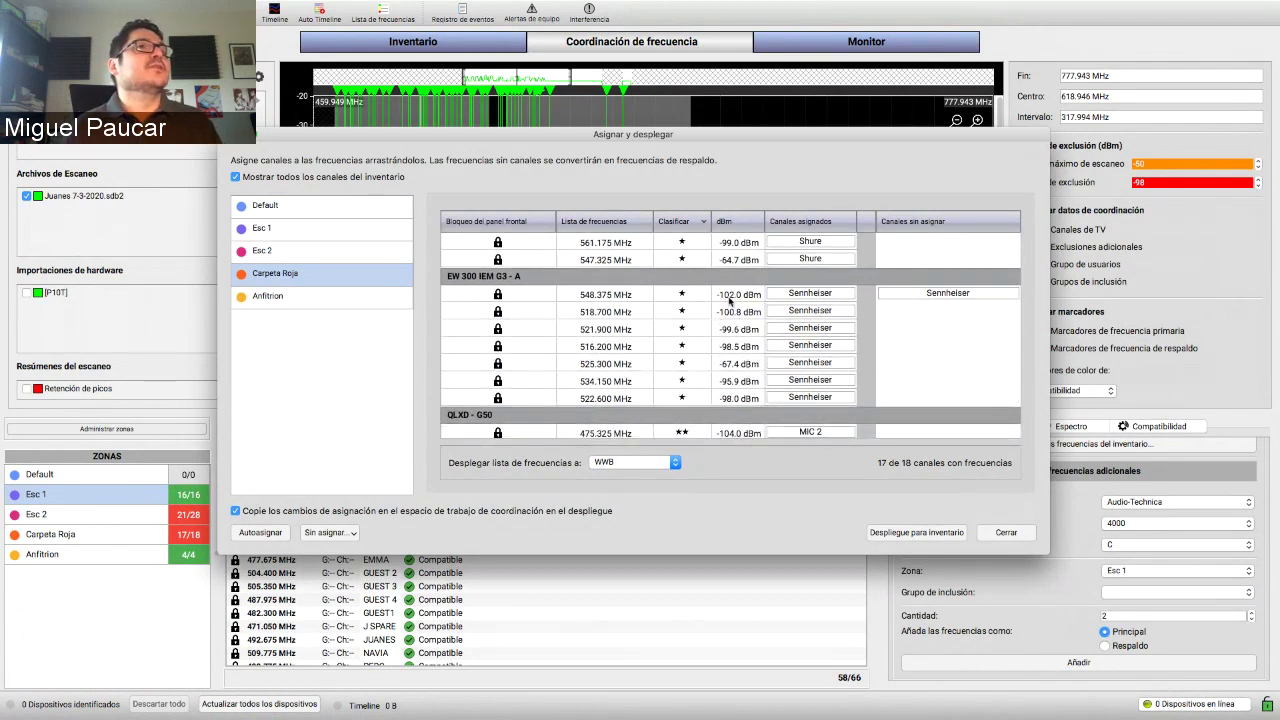
pyautogui.scroll(3, 727, 301)
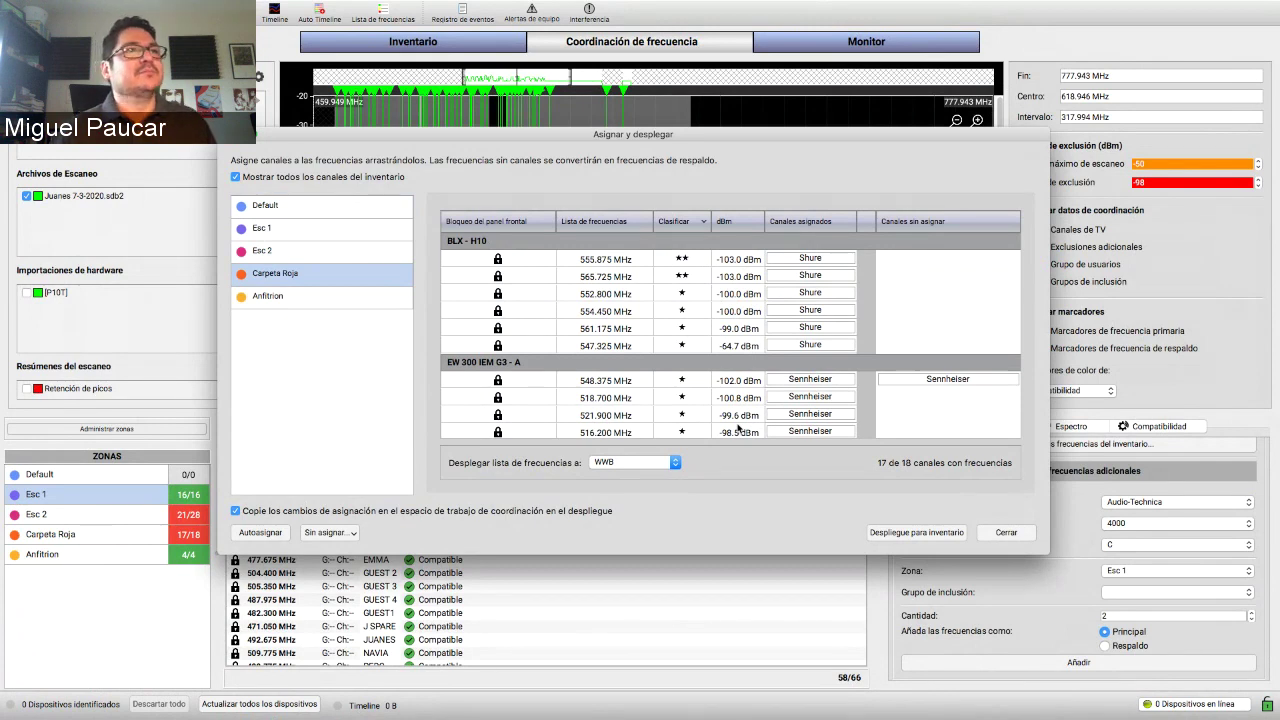
pyautogui.click(905, 540)
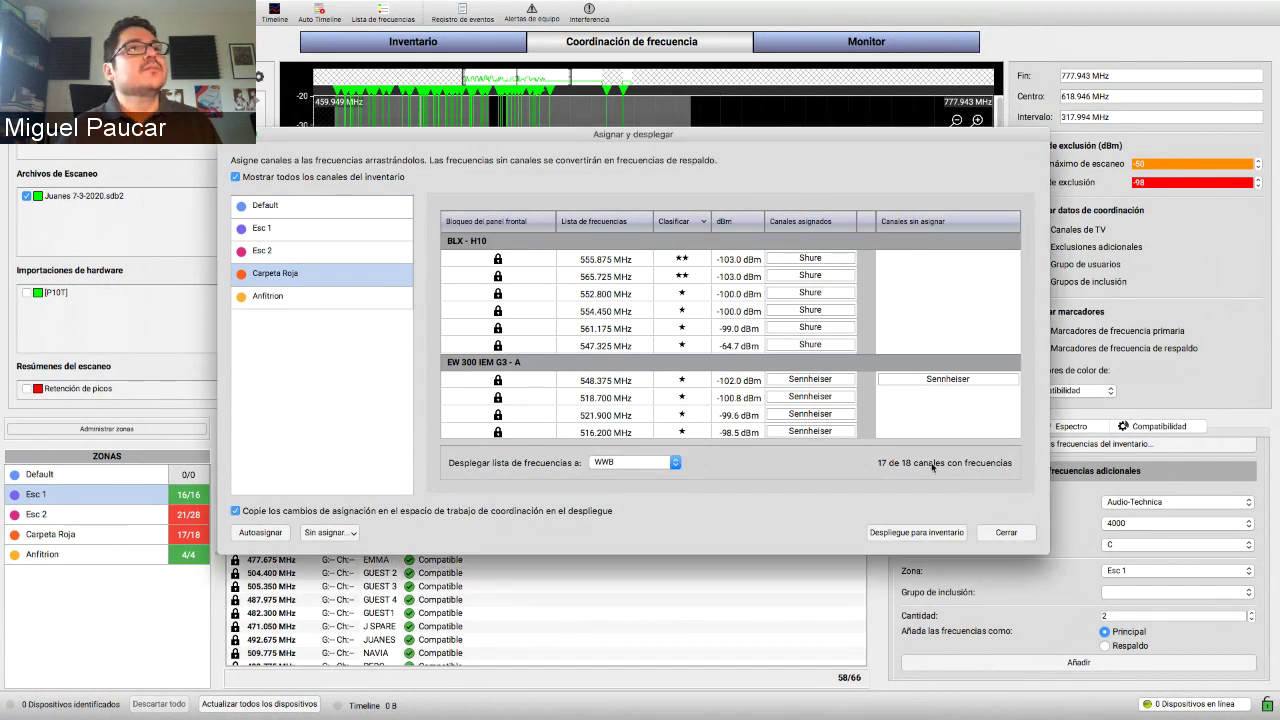
pyautogui.click(922, 535)
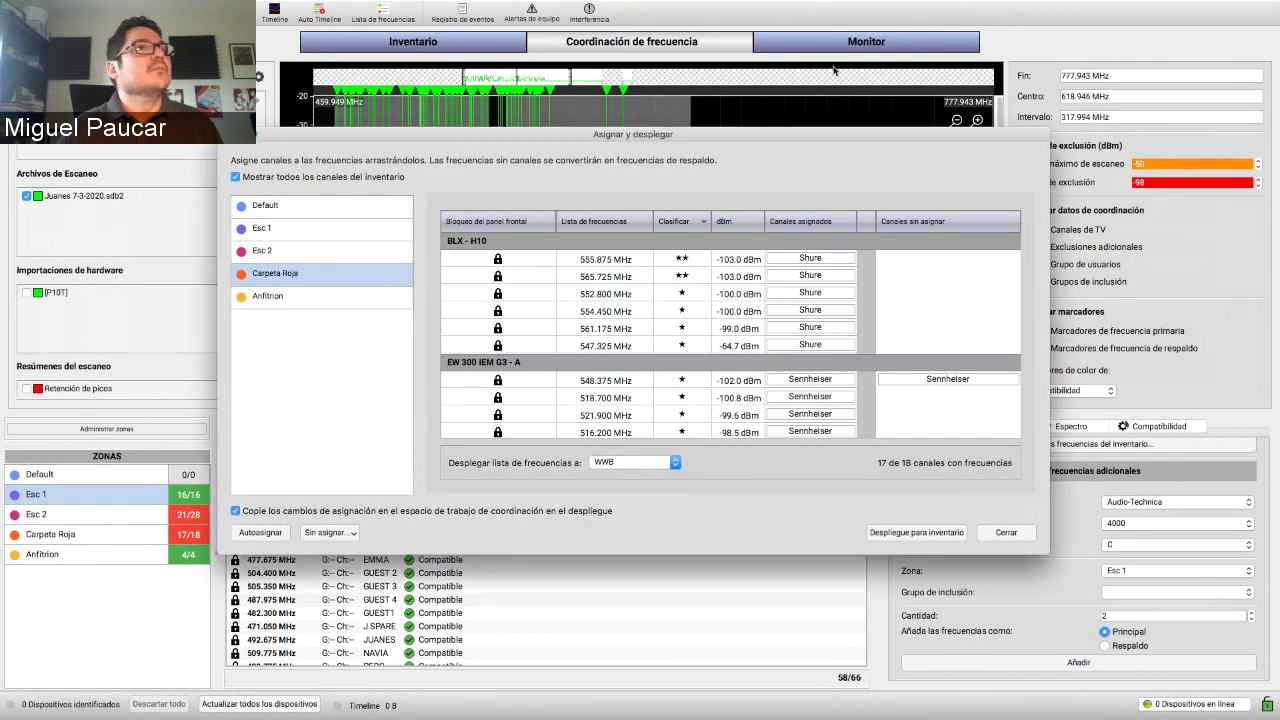
# - Disable copying assignment changes to the coordination workspace, try to deploy to the inventory again, and close the dialog
pyautogui.click(635, 461)
pyautogui.click(635, 461)
pyautogui.click(594, 510)
pyautogui.click(935, 536)
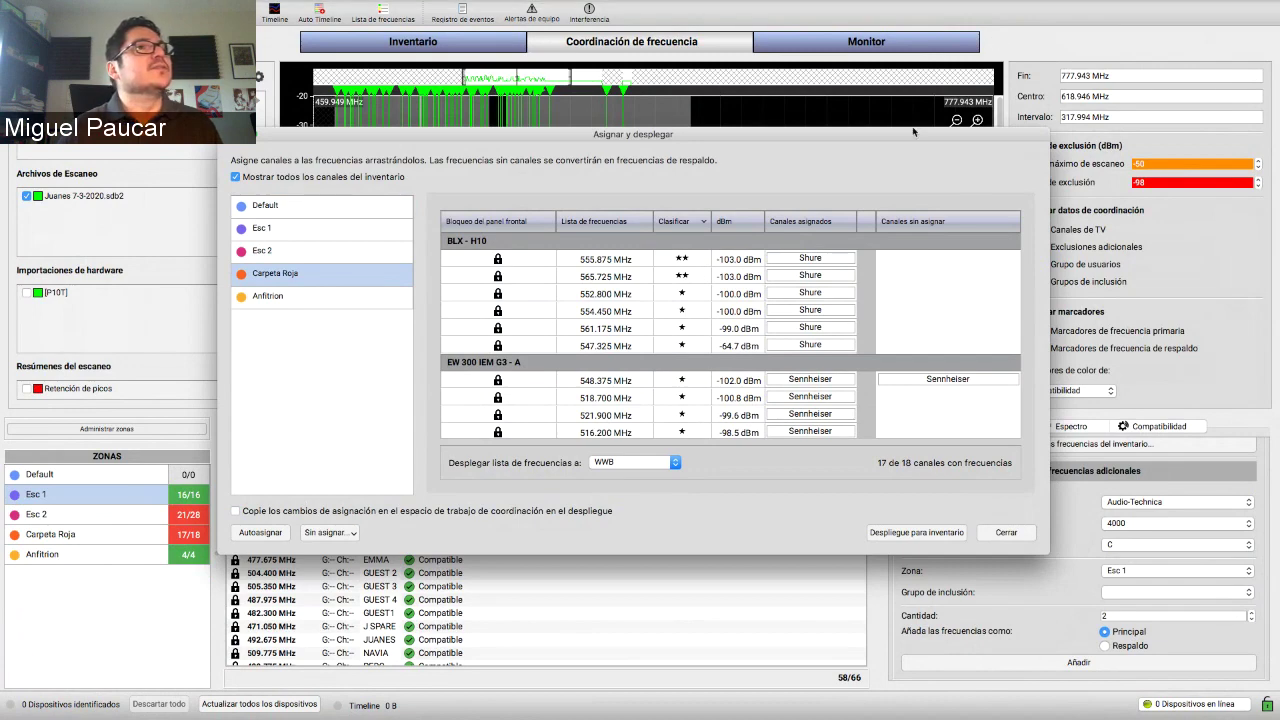
pyautogui.click(1004, 531)
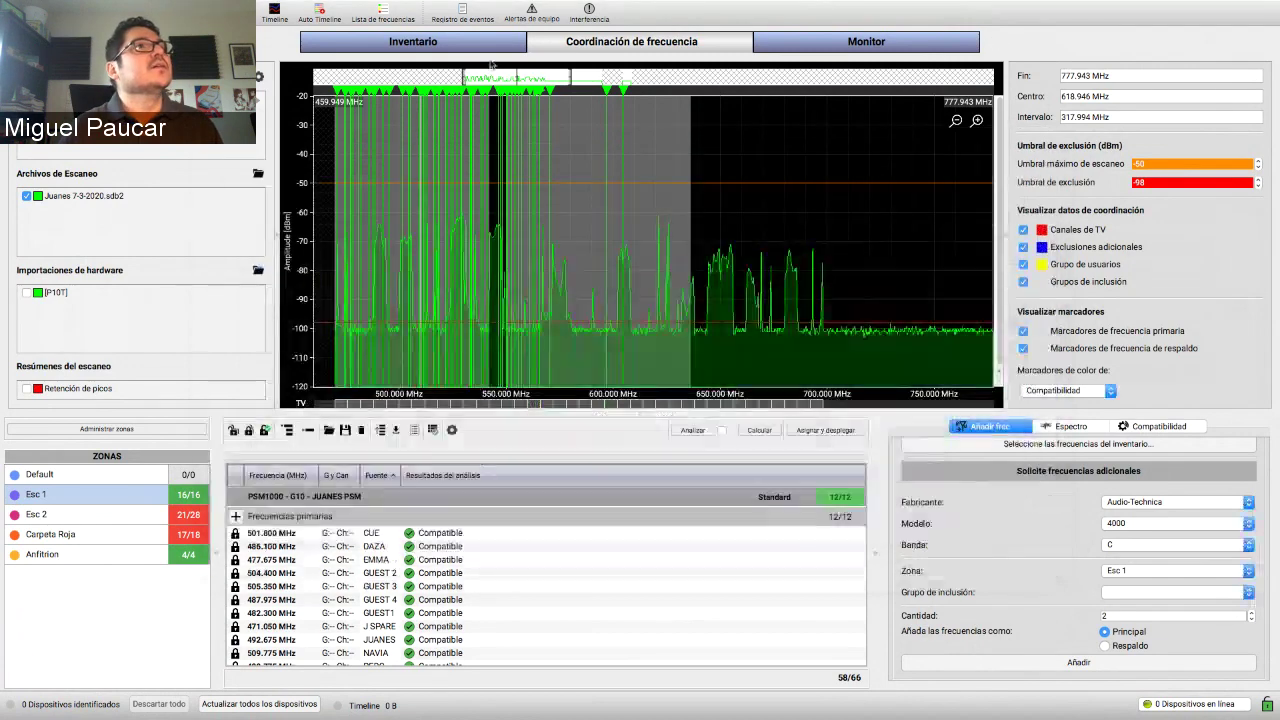
# - Delete the AXT600 spectrum manager from the inventory and return to frequency coordination
pyautogui.click(485, 45)
pyautogui.scroll(-10, 249, 534)
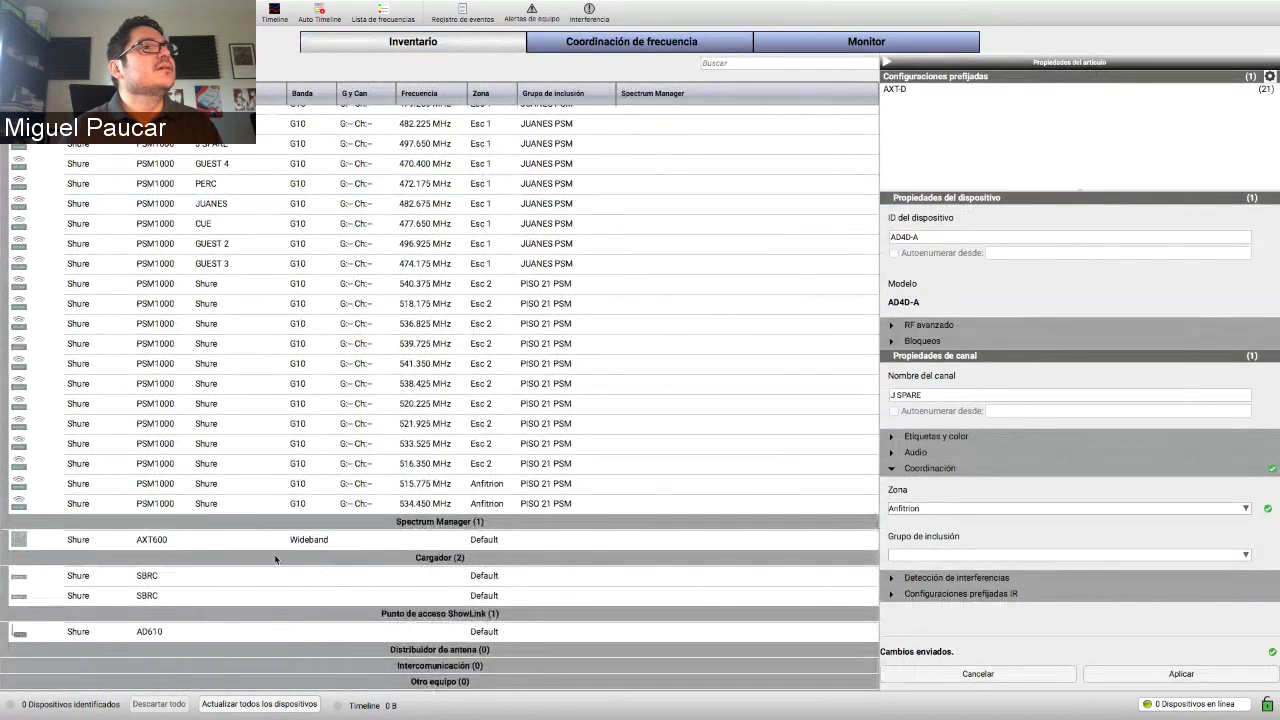
pyautogui.click(277, 541)
pyautogui.press('Delete')
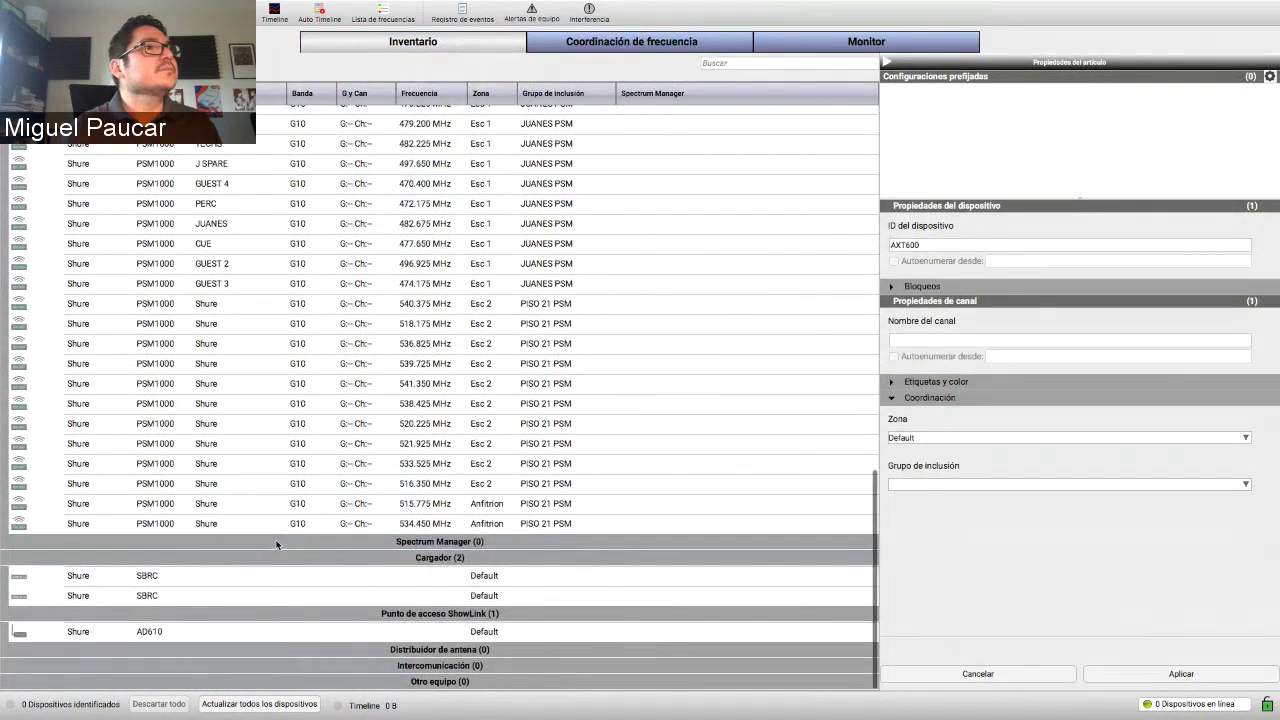
pyautogui.click(569, 46)
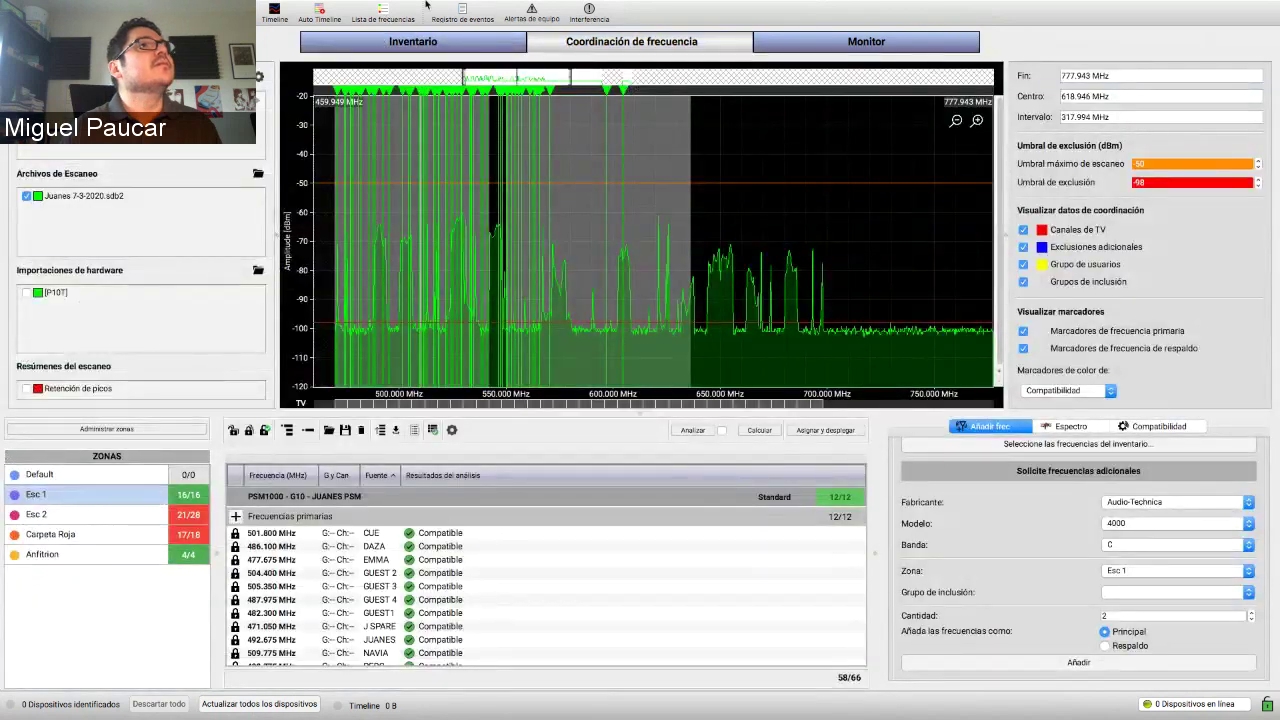
# - Generate a new inventory report, check whether it lists the deployed frequencies, and close it
pyautogui.click(354, 7)
pyautogui.click(361, 22)
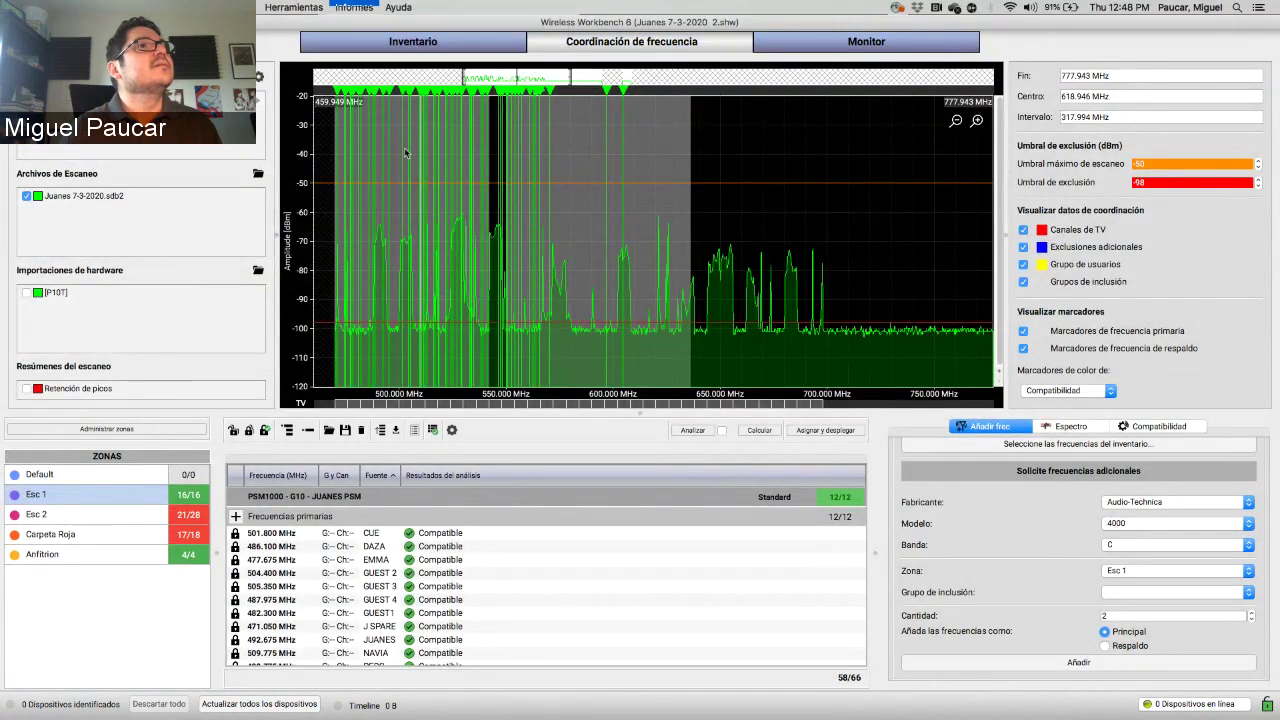
pyautogui.click(703, 462)
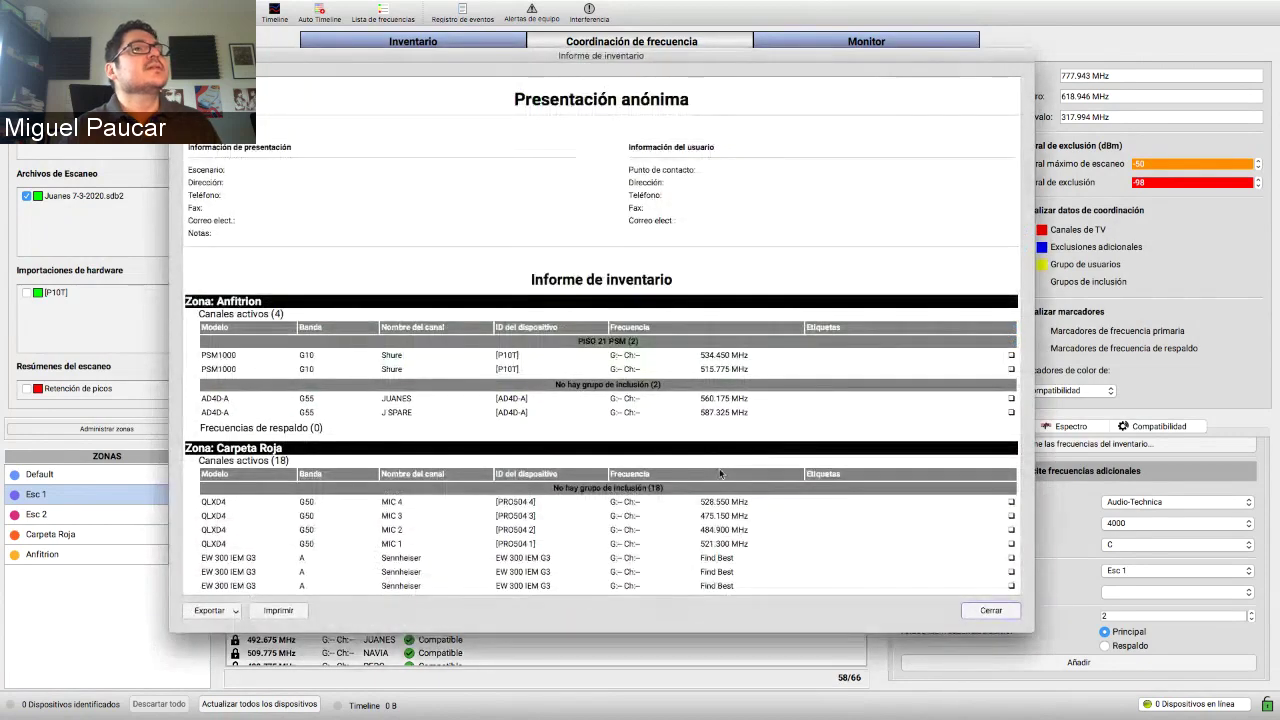
pyautogui.scroll(-1, 720, 473)
pyautogui.click(991, 610)
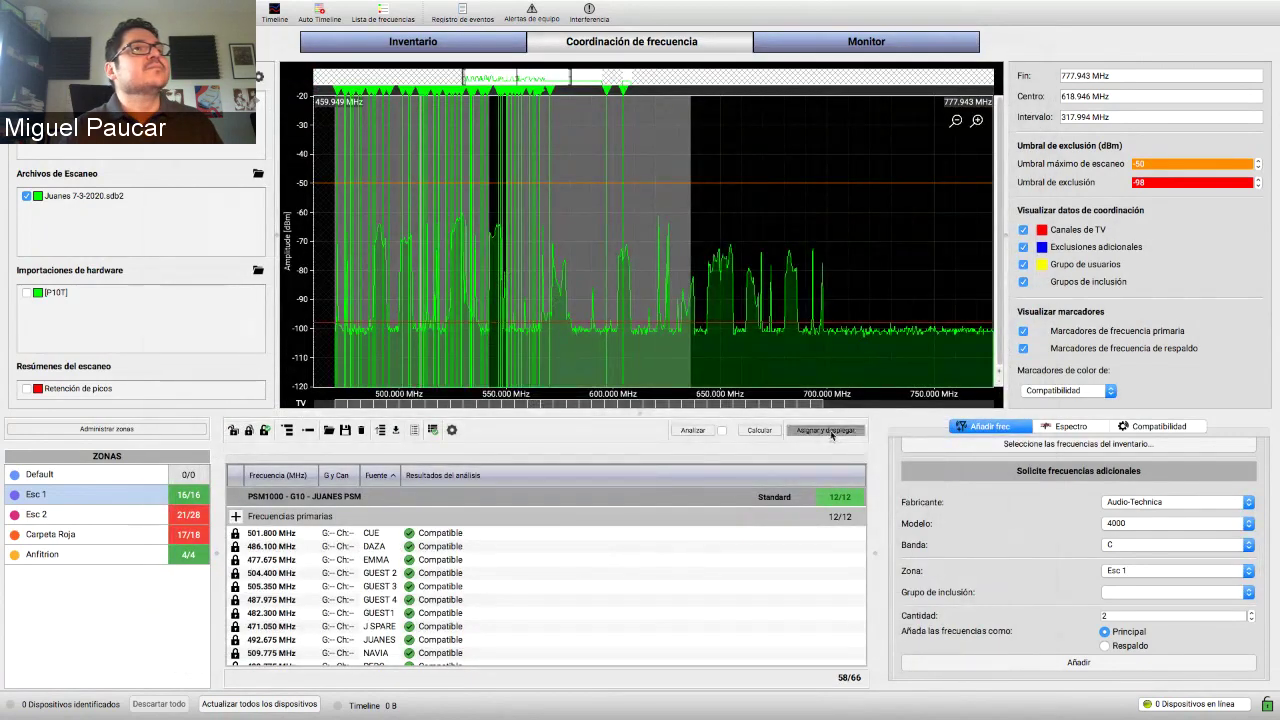
# - Deploy the assigned frequencies to the inventory with assignment changes copied to the coordination workspace, and close the deployment dialog
pyautogui.click(826, 430)
pyautogui.click(917, 532)
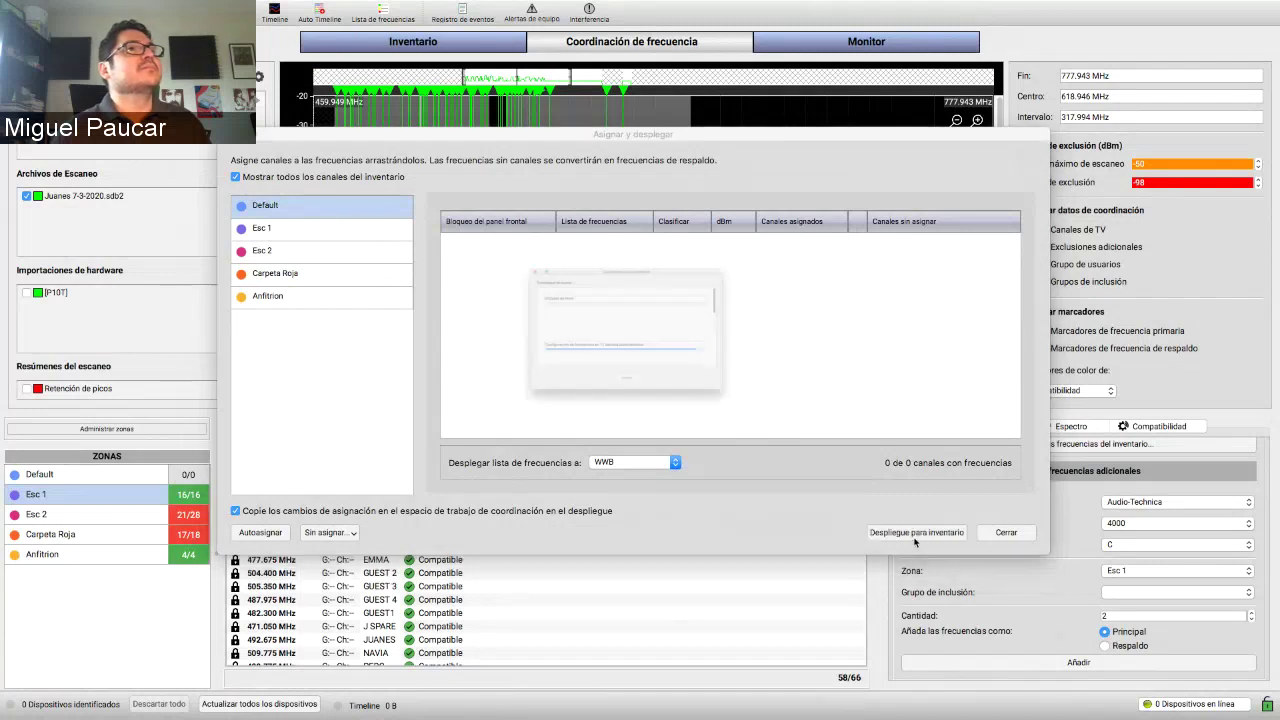
pyautogui.click(646, 443)
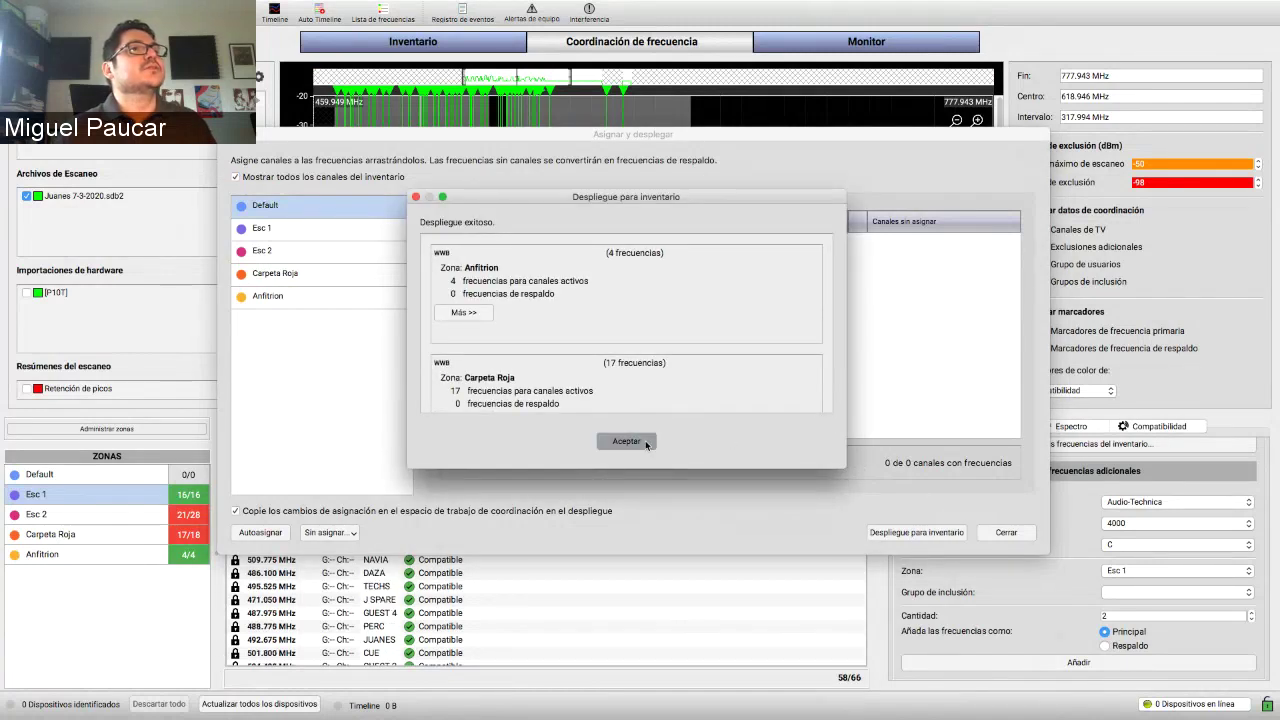
pyautogui.click(1006, 532)
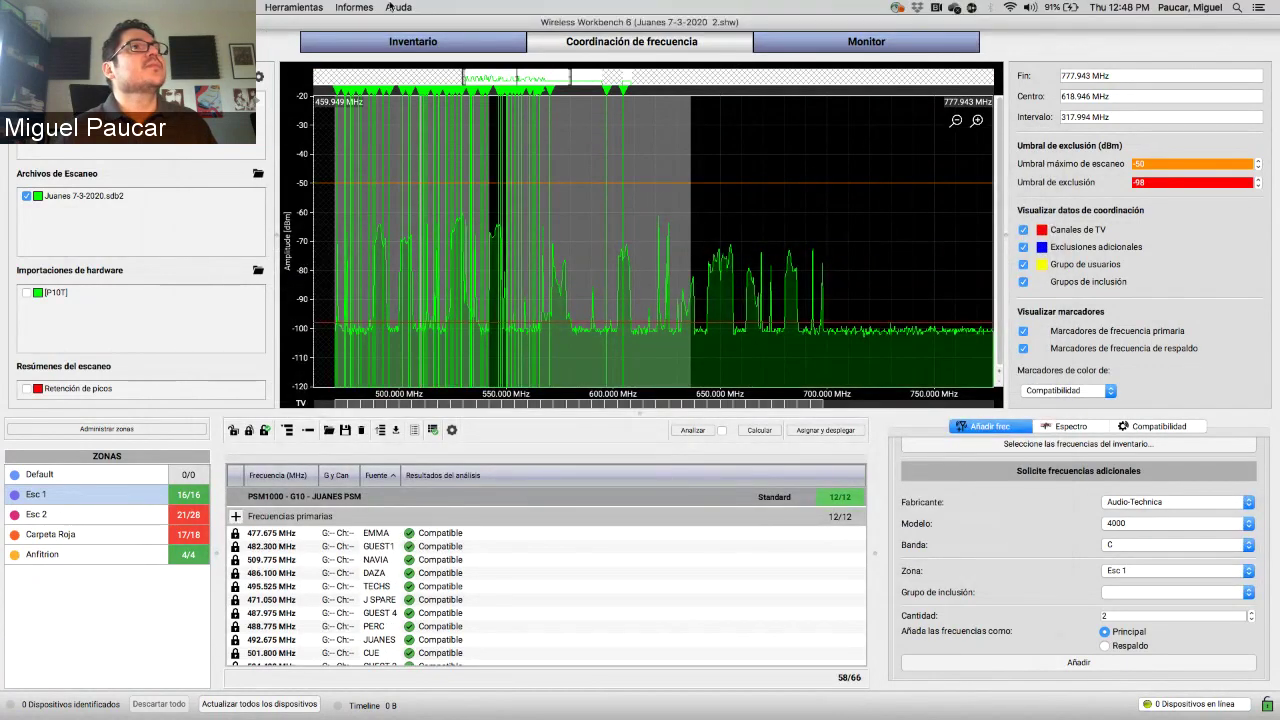
# - Generate an inventory report with the default sections, check the deployed frequencies in every zone, and close the report
pyautogui.click(353, 7)
pyautogui.click(385, 24)
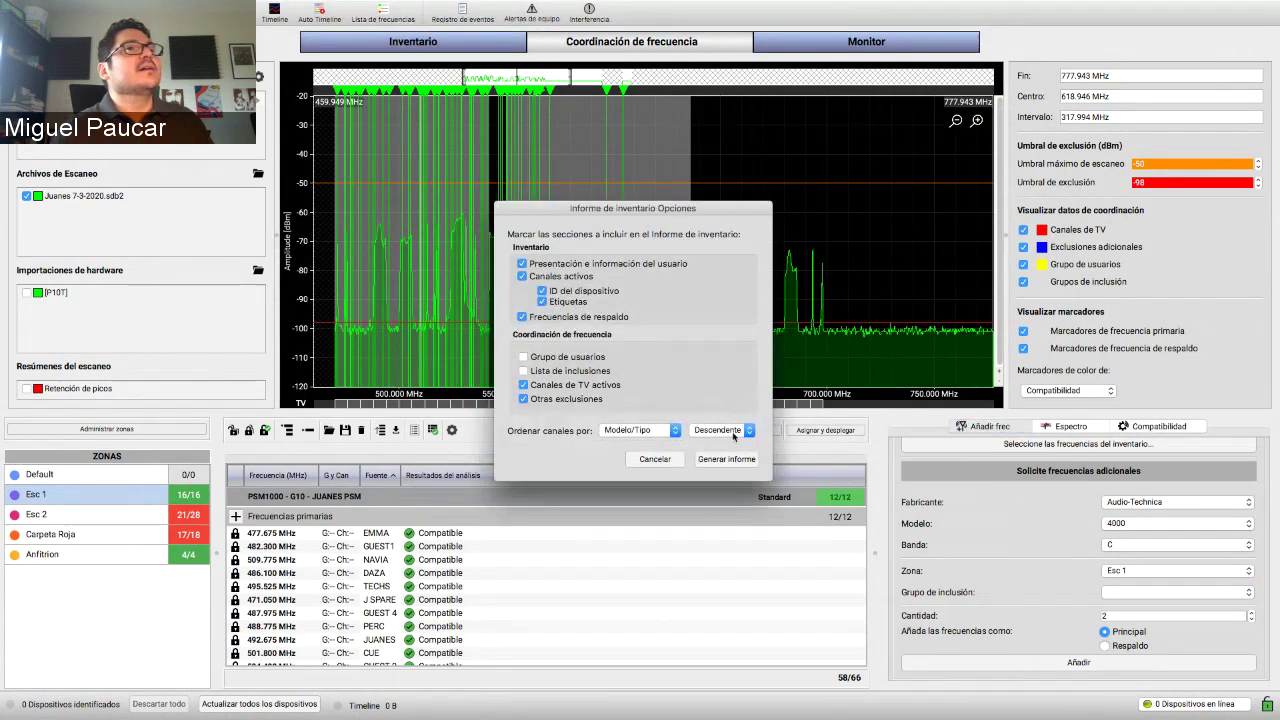
pyautogui.click(730, 458)
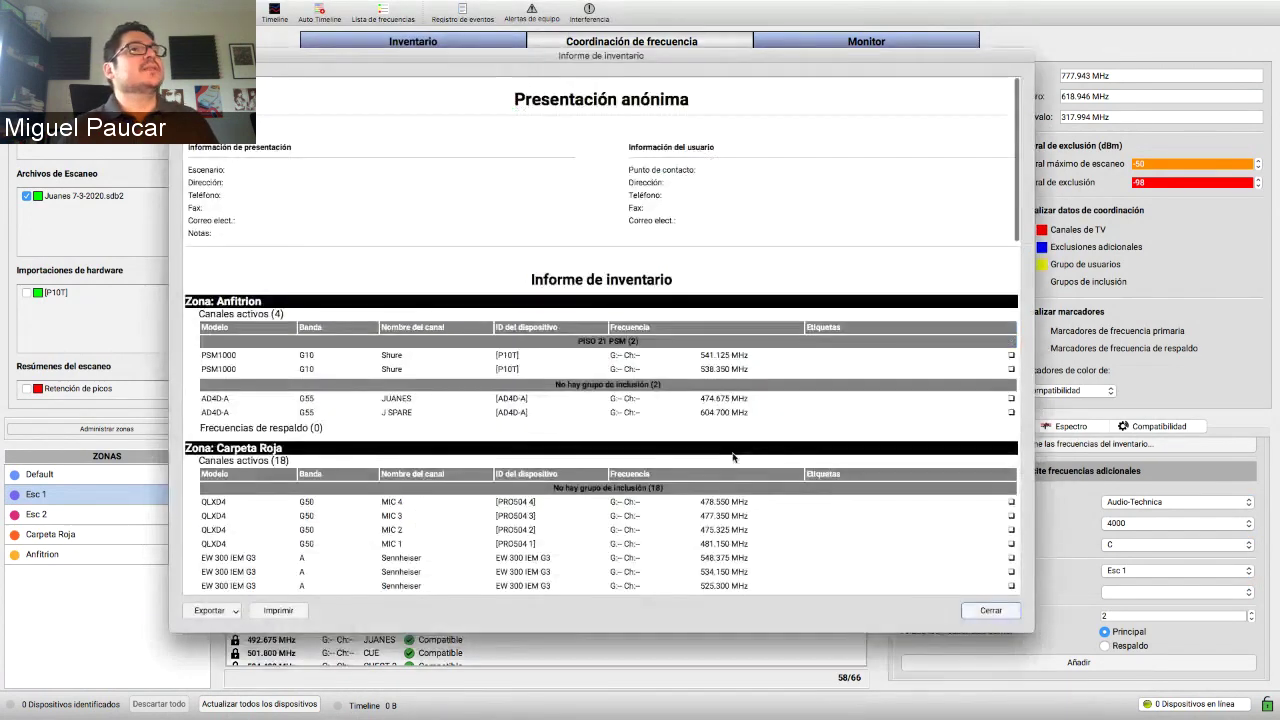
pyautogui.scroll(-12, 733, 457)
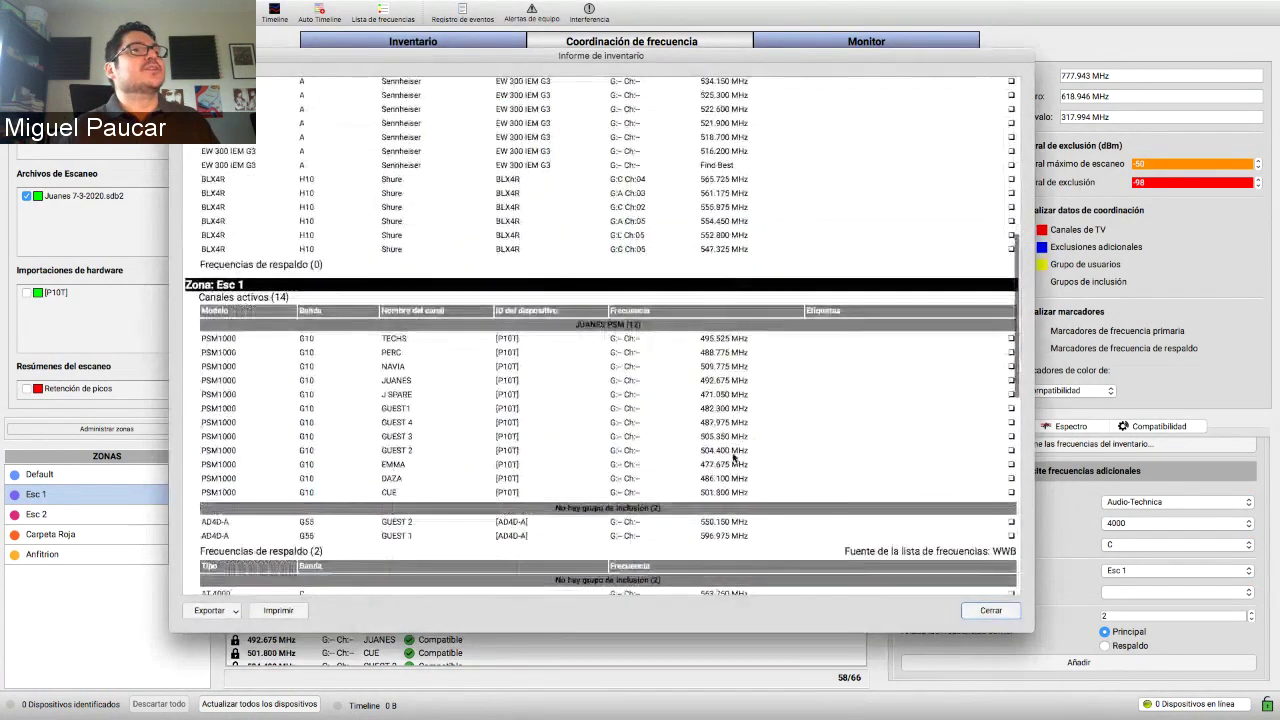
pyautogui.scroll(-12, 733, 457)
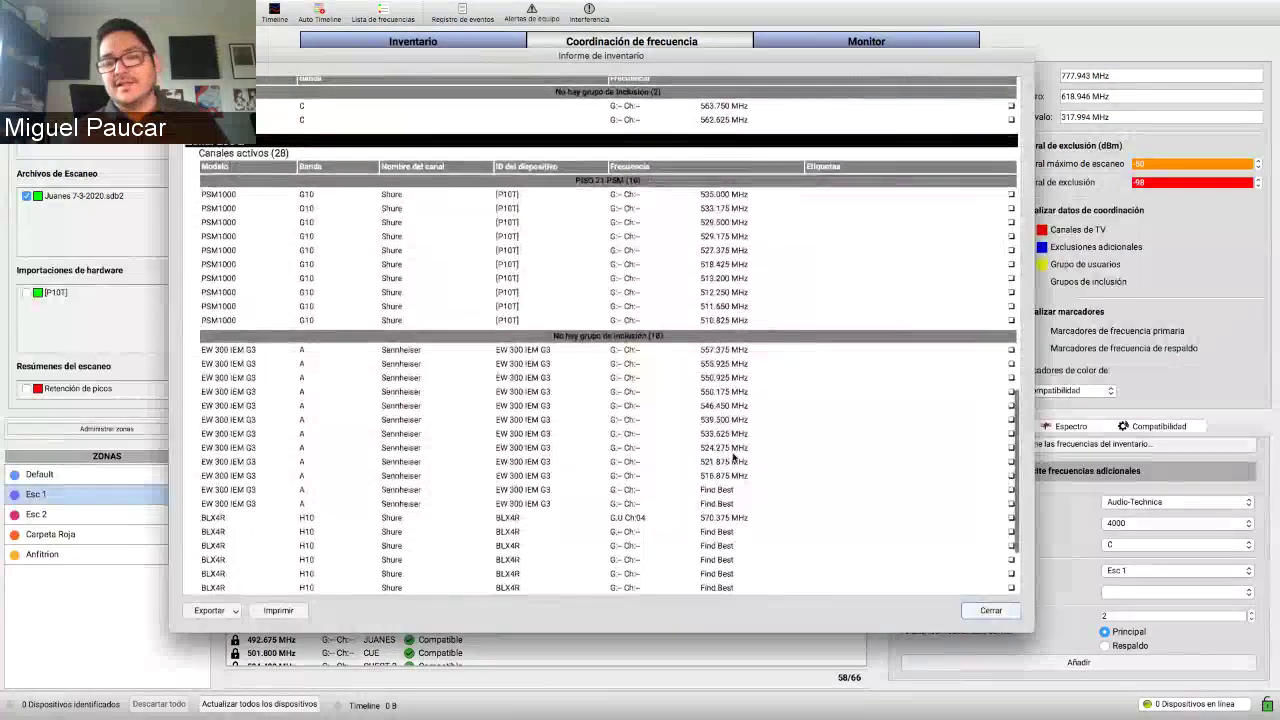
pyautogui.scroll(-2, 733, 457)
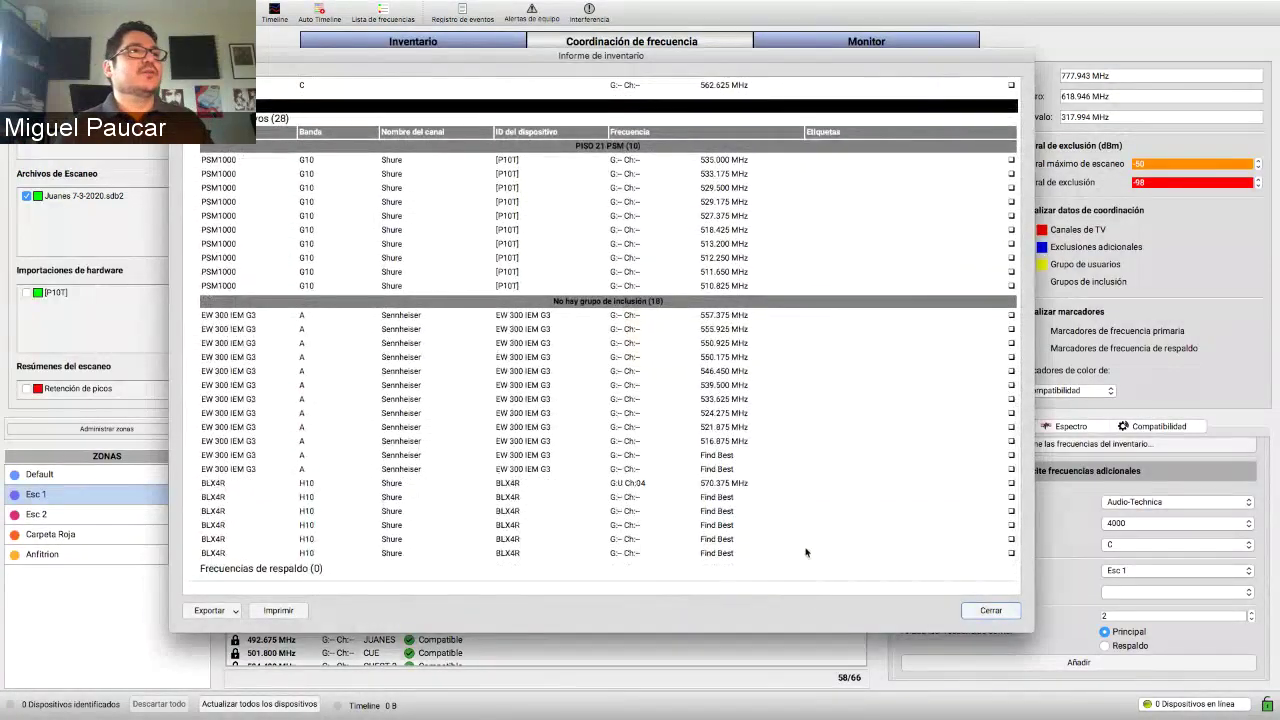
pyautogui.scroll(4, 890, 454)
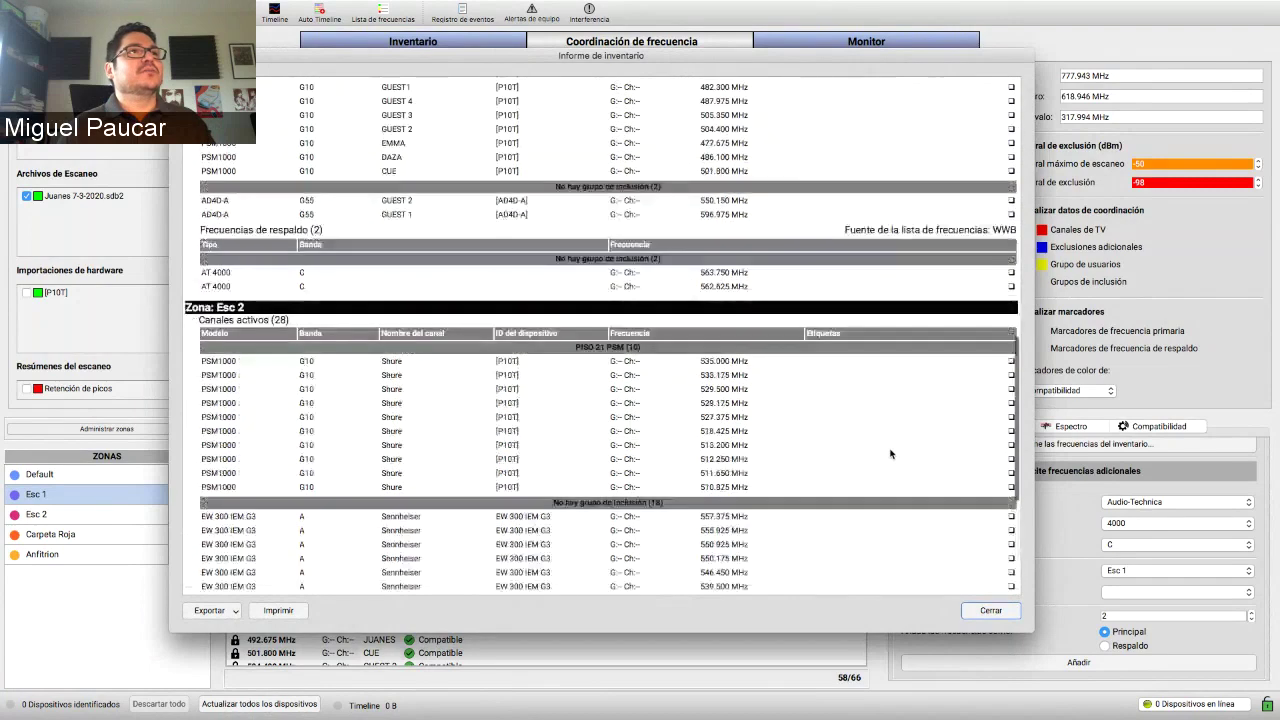
pyautogui.scroll(4, 890, 454)
pyautogui.click(990, 610)
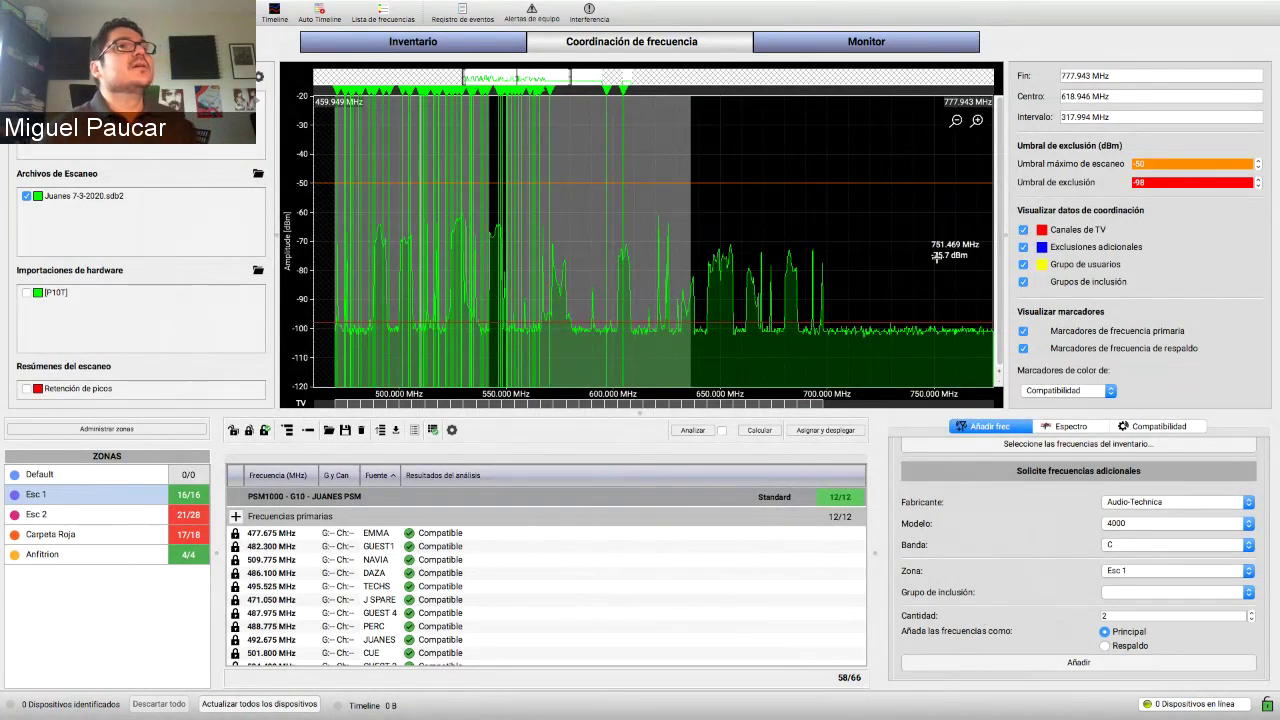
# - Check the deployed frequencies in the monitor view and in the inventory's microphone list
pyautogui.click(937, 46)
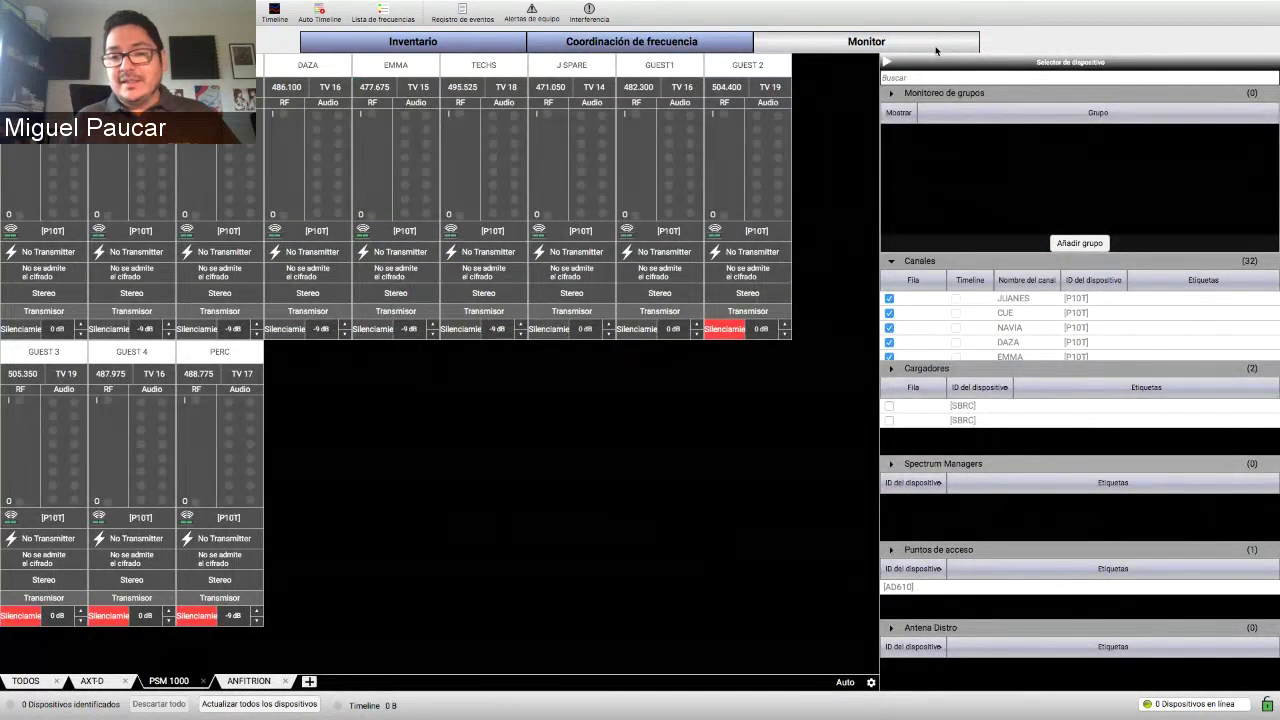
pyautogui.click(436, 41)
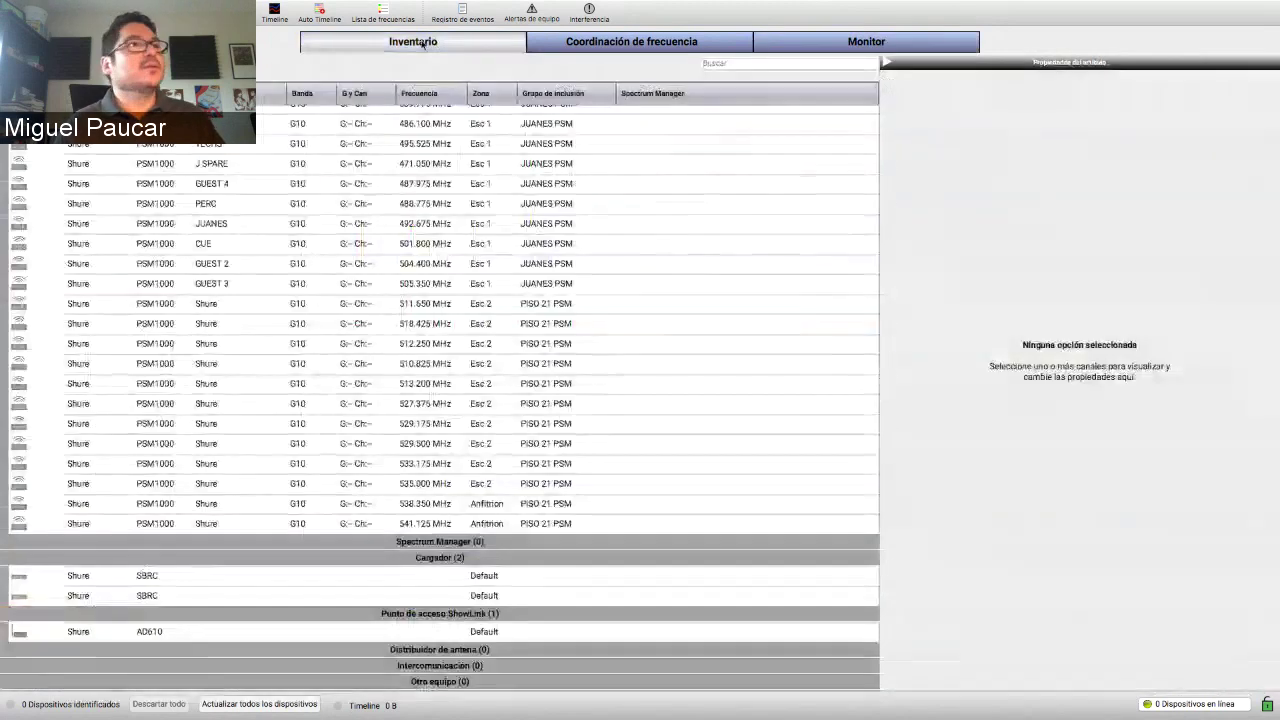
pyautogui.scroll(10, 340, 224)
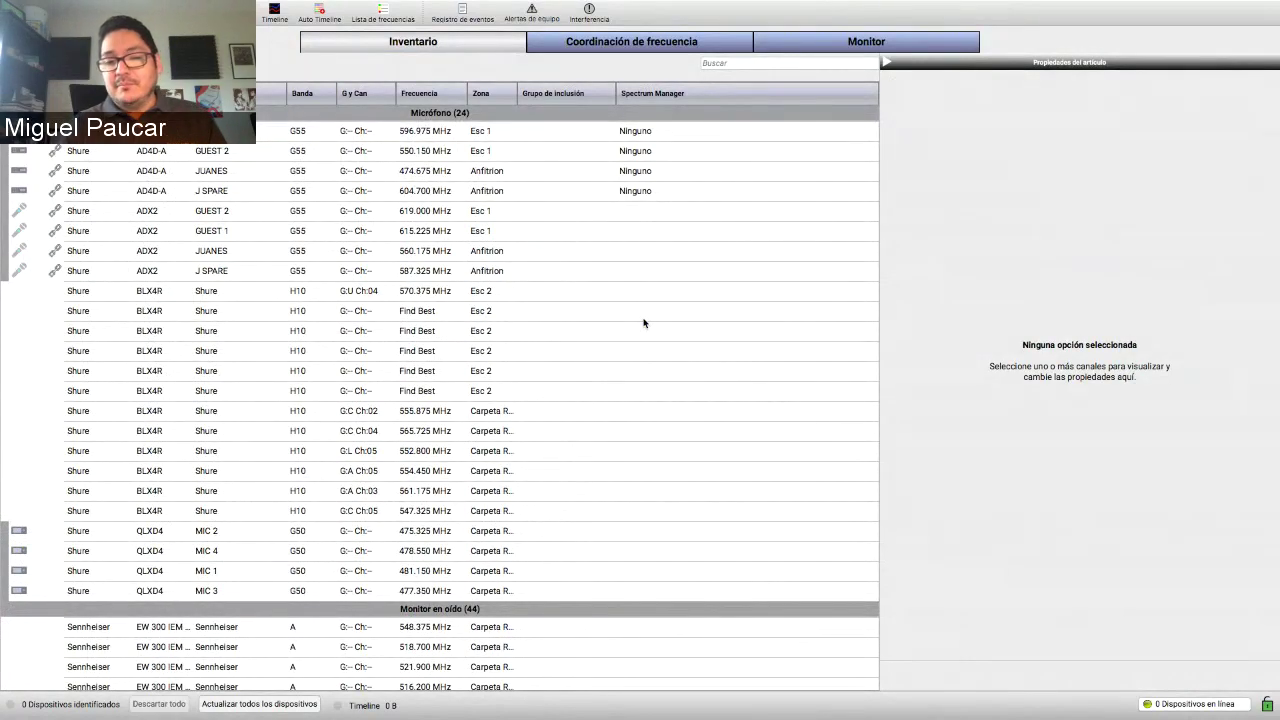
# - Load the AXT-D preset into the properties of the AD4D-A channel GUEST 1
pyautogui.click(506, 273)
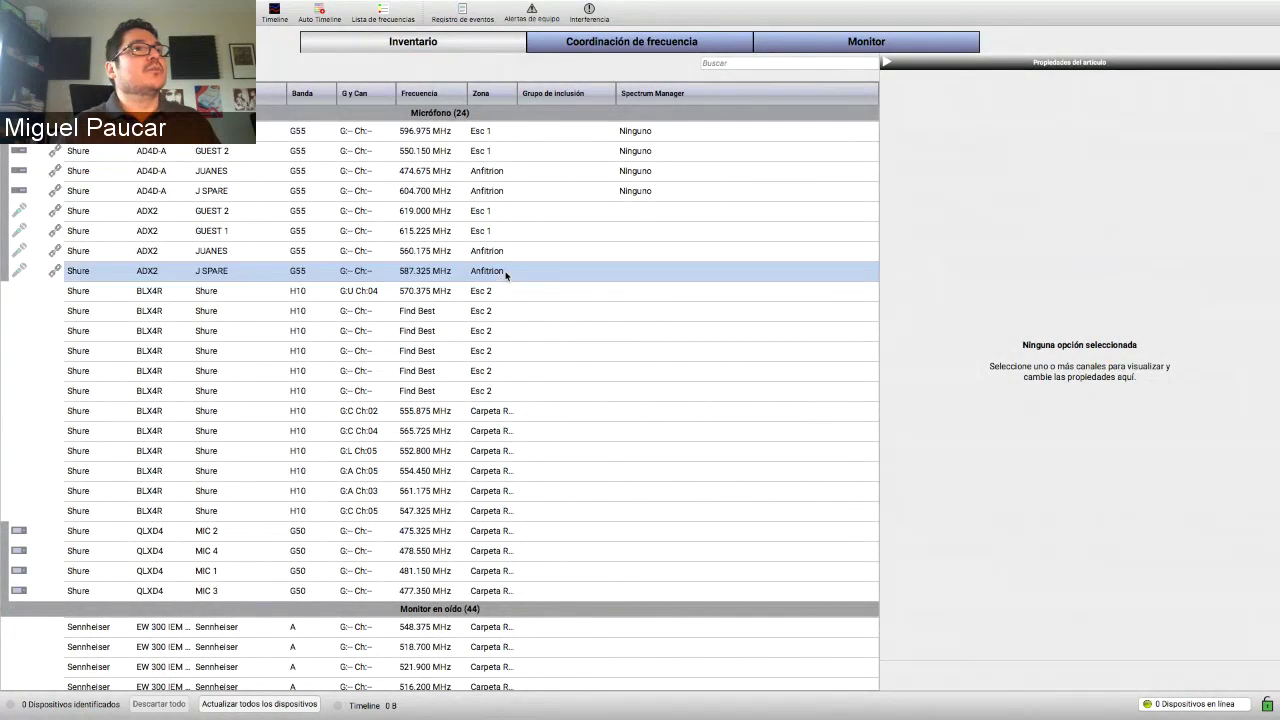
pyautogui.click(497, 131)
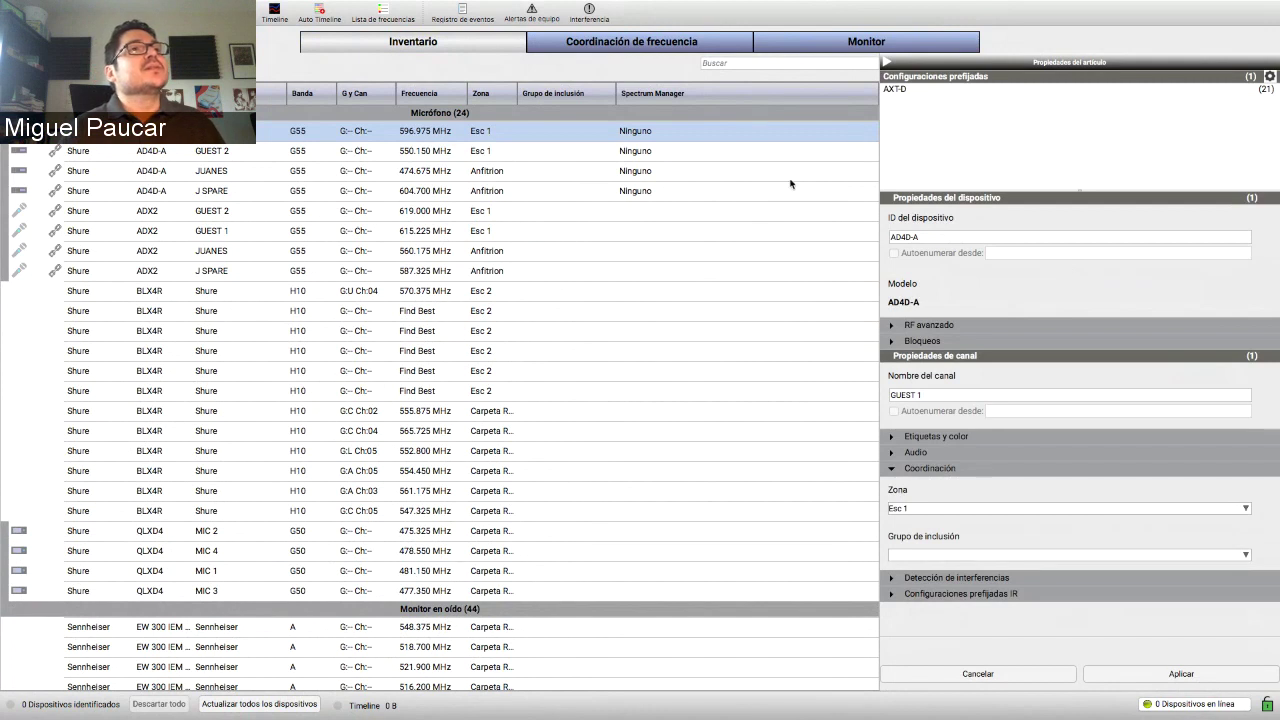
pyautogui.click(913, 90)
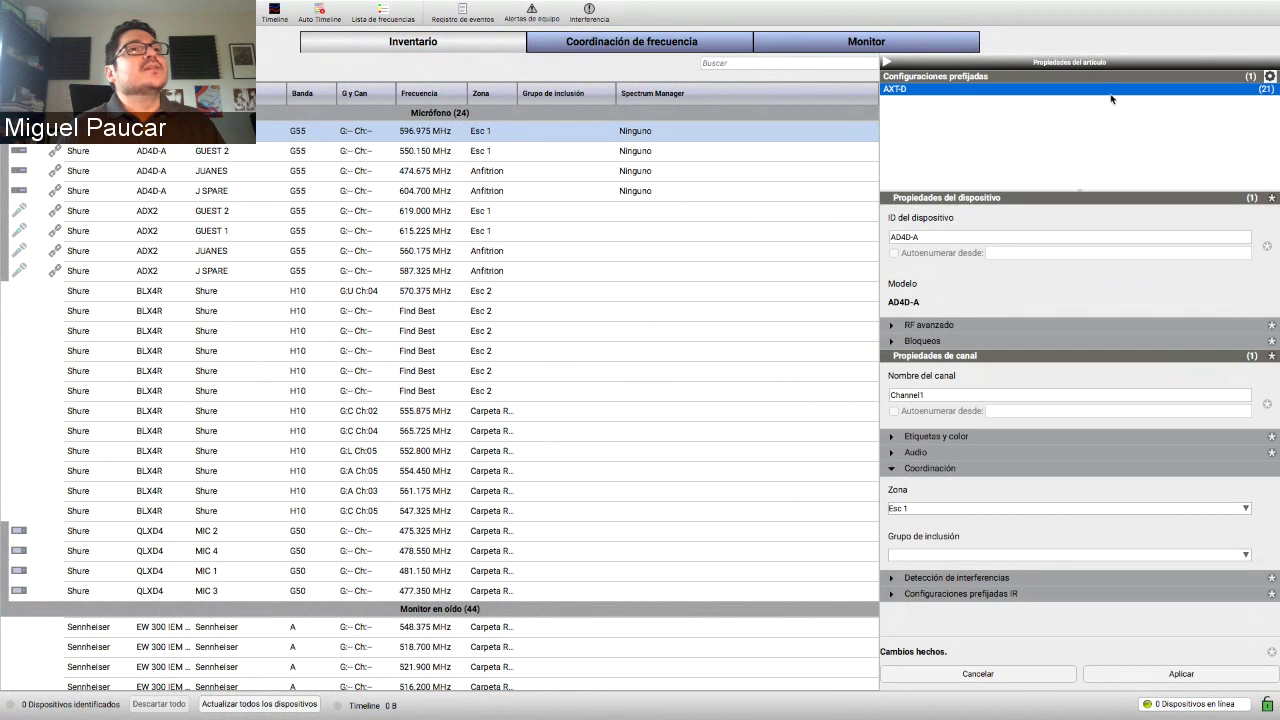
# - Open the preset configuration manager and inspect the properties of the TECH and PISO 21 presets
pyautogui.click(341, 7)
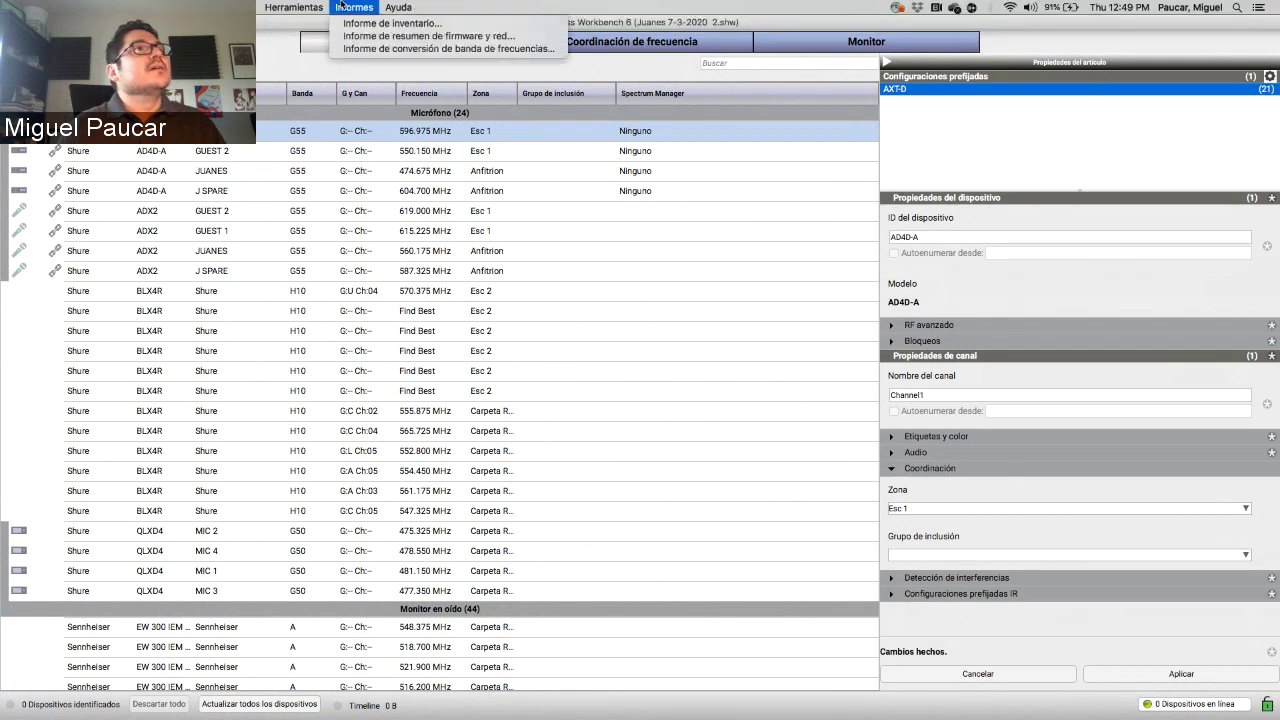
pyautogui.moveTo(298, 9)
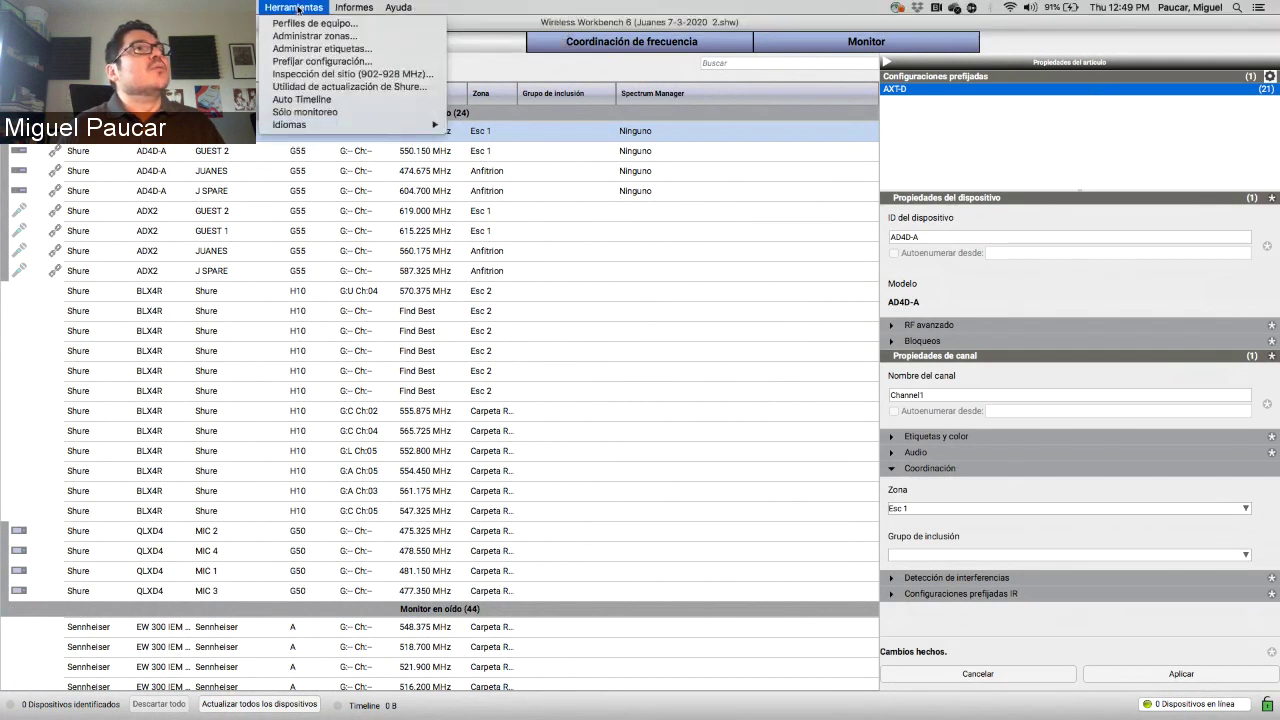
pyautogui.click(308, 61)
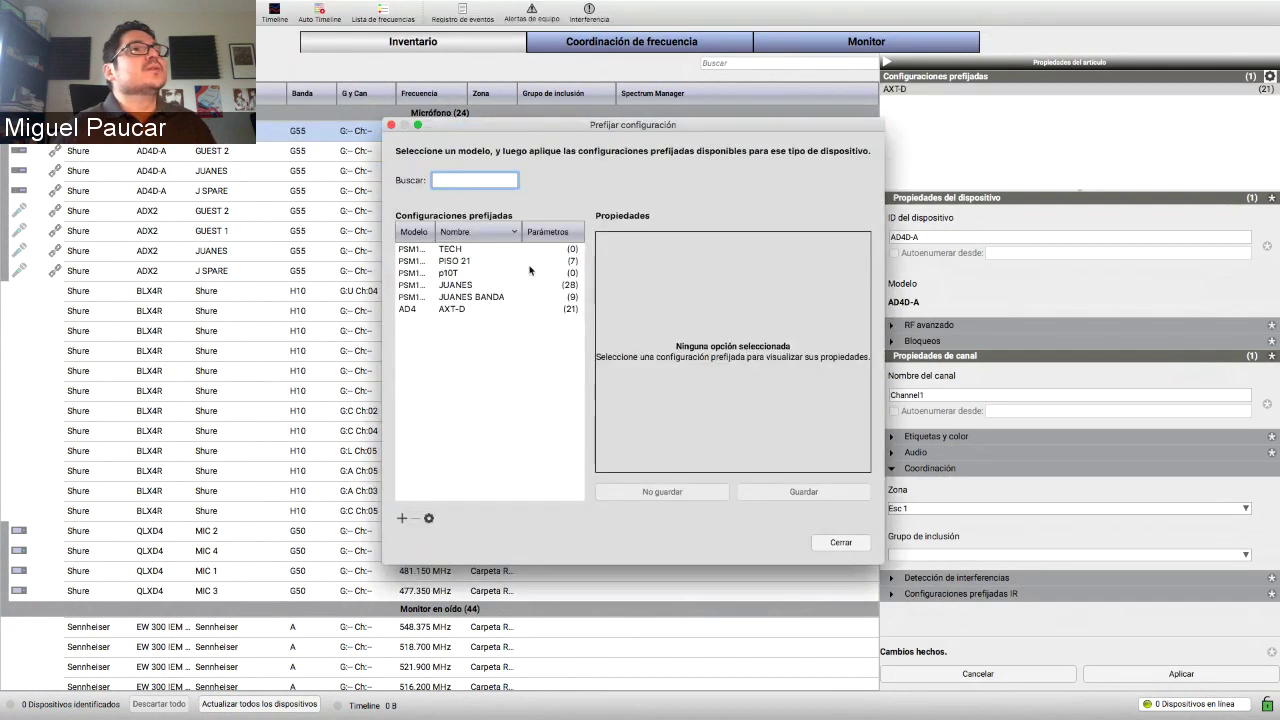
pyautogui.click(497, 251)
pyautogui.click(497, 261)
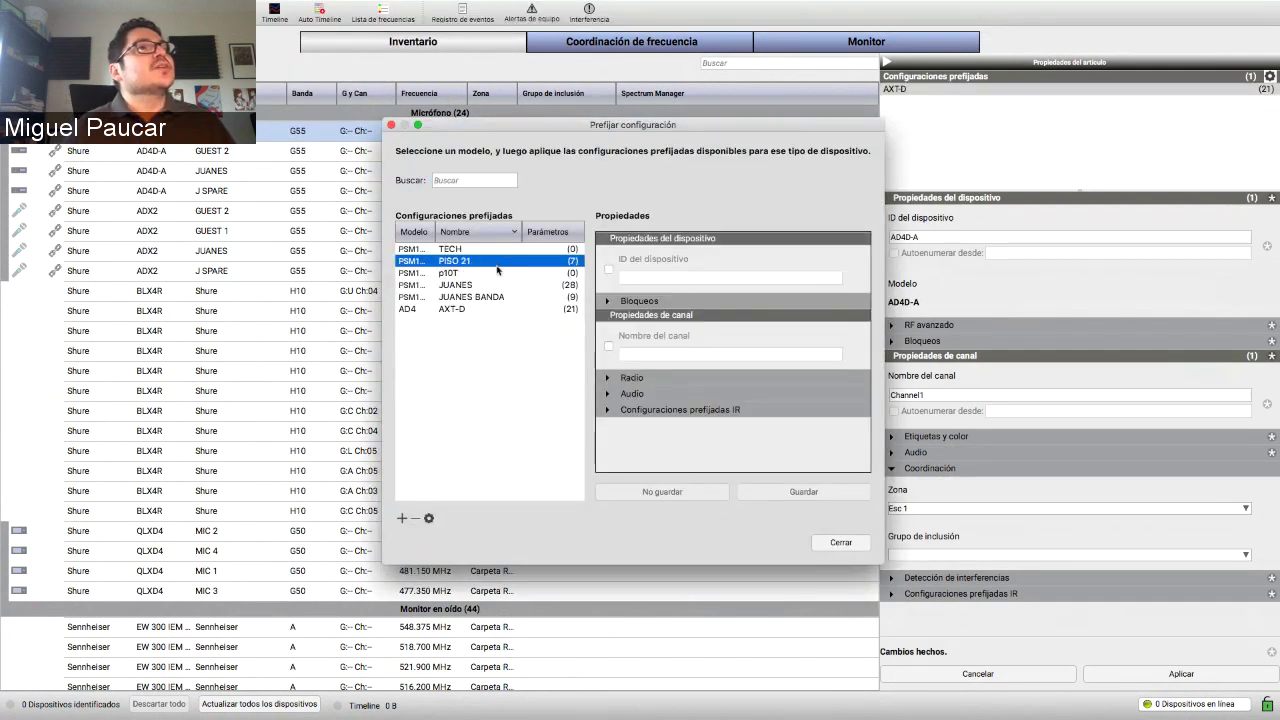
# - Look through the existing PSM1000 presets and the AD4 preset AXT-D in the preset list
pyautogui.click(498, 273)
pyautogui.click(494, 285)
pyautogui.click(478, 310)
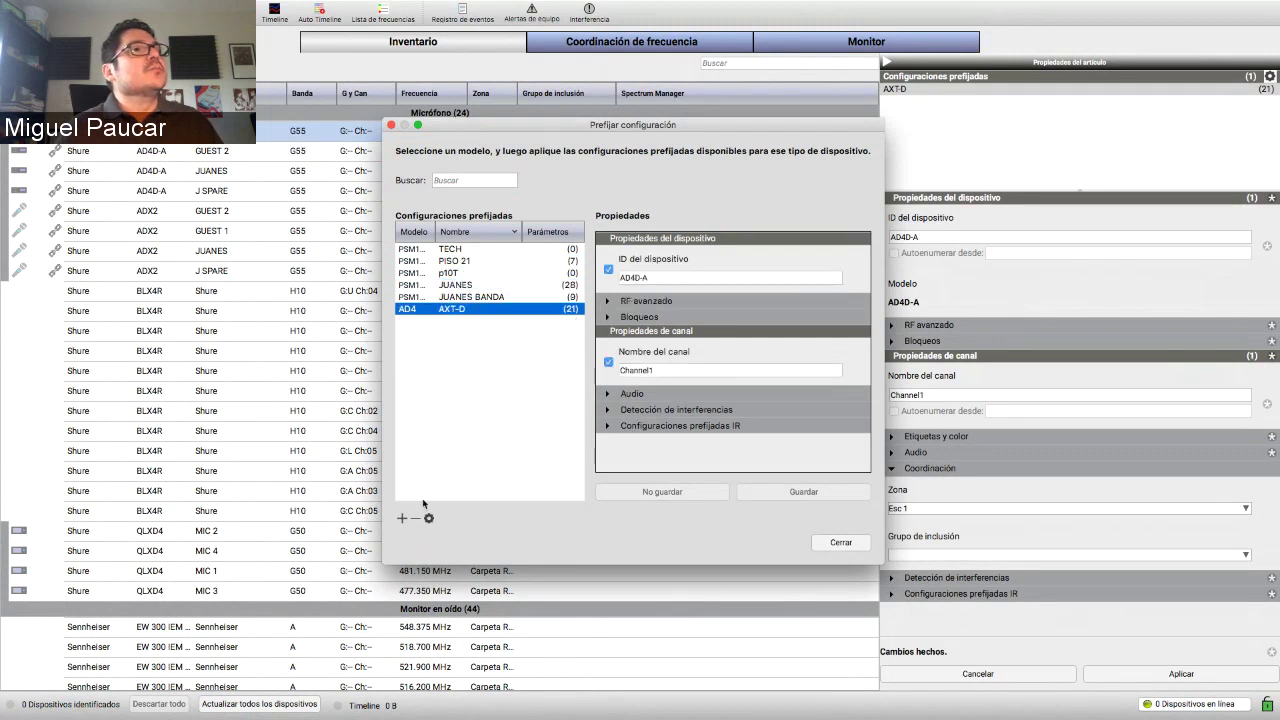
# - Create a new preset for the QLX-D model and save it under the name QLX-D
pyautogui.click(401, 517)
pyautogui.click(459, 462)
pyautogui.click(402, 518)
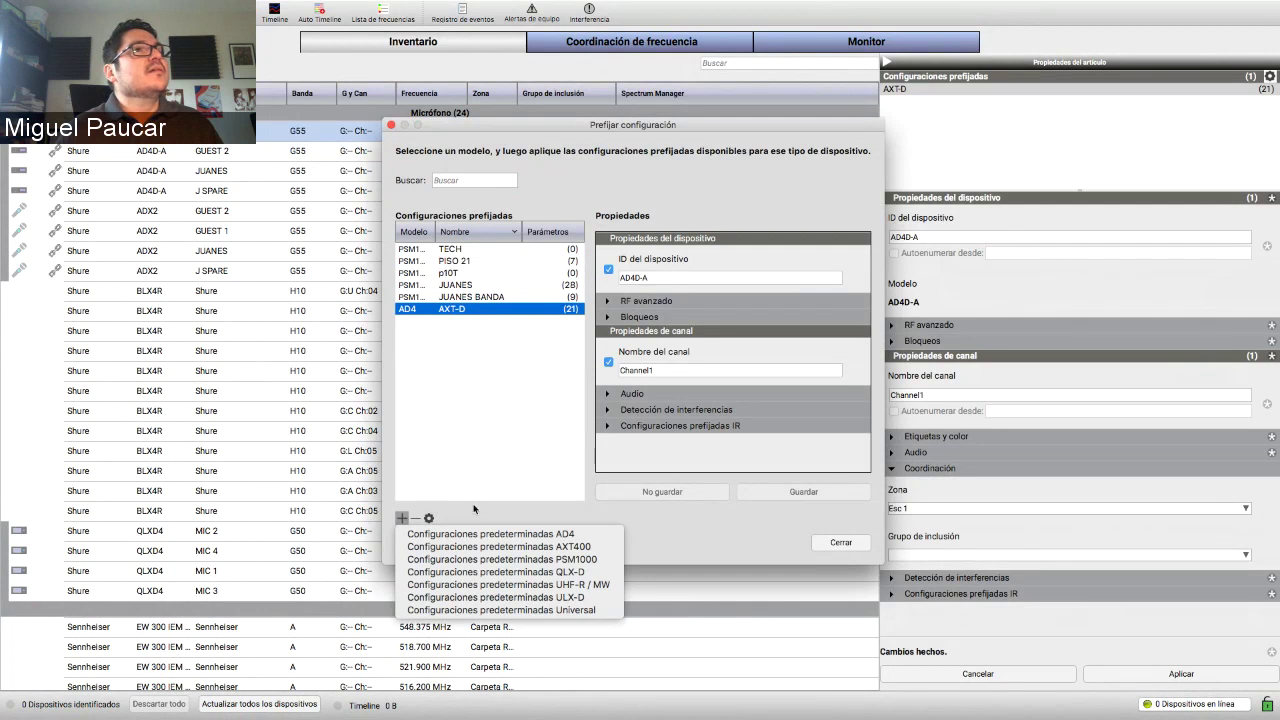
pyautogui.click(515, 573)
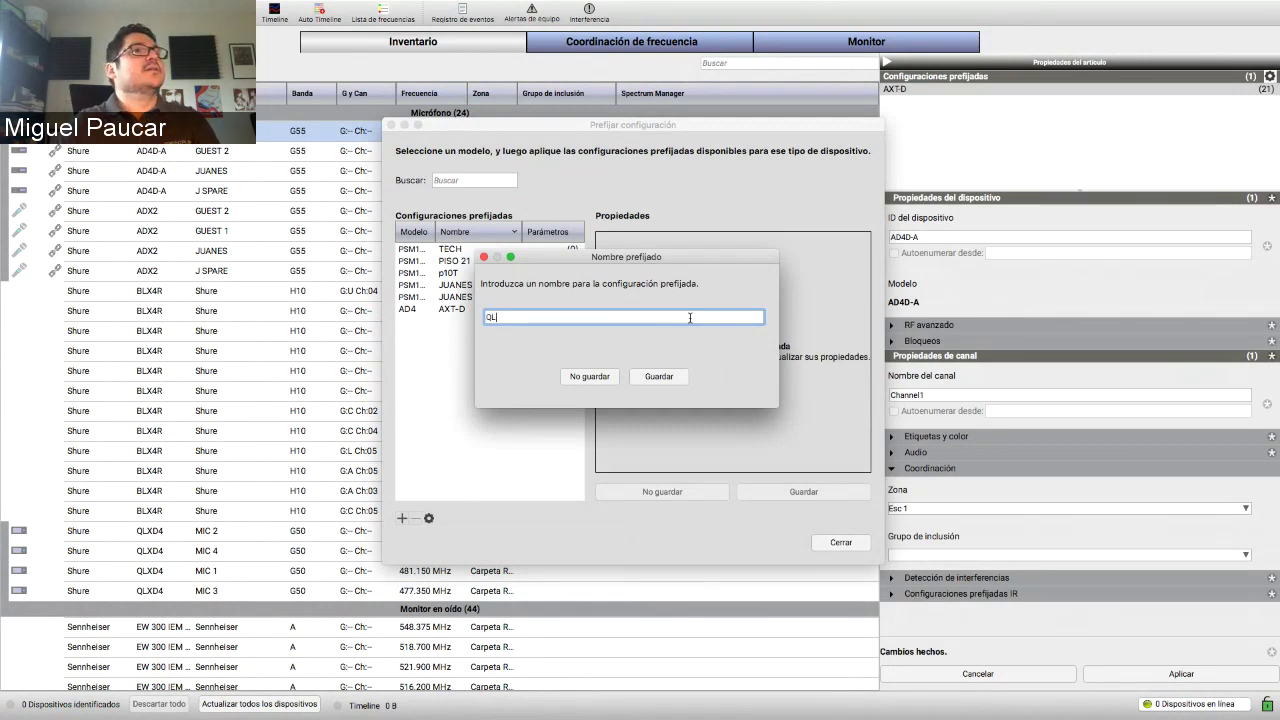
pyautogui.click(652, 381)
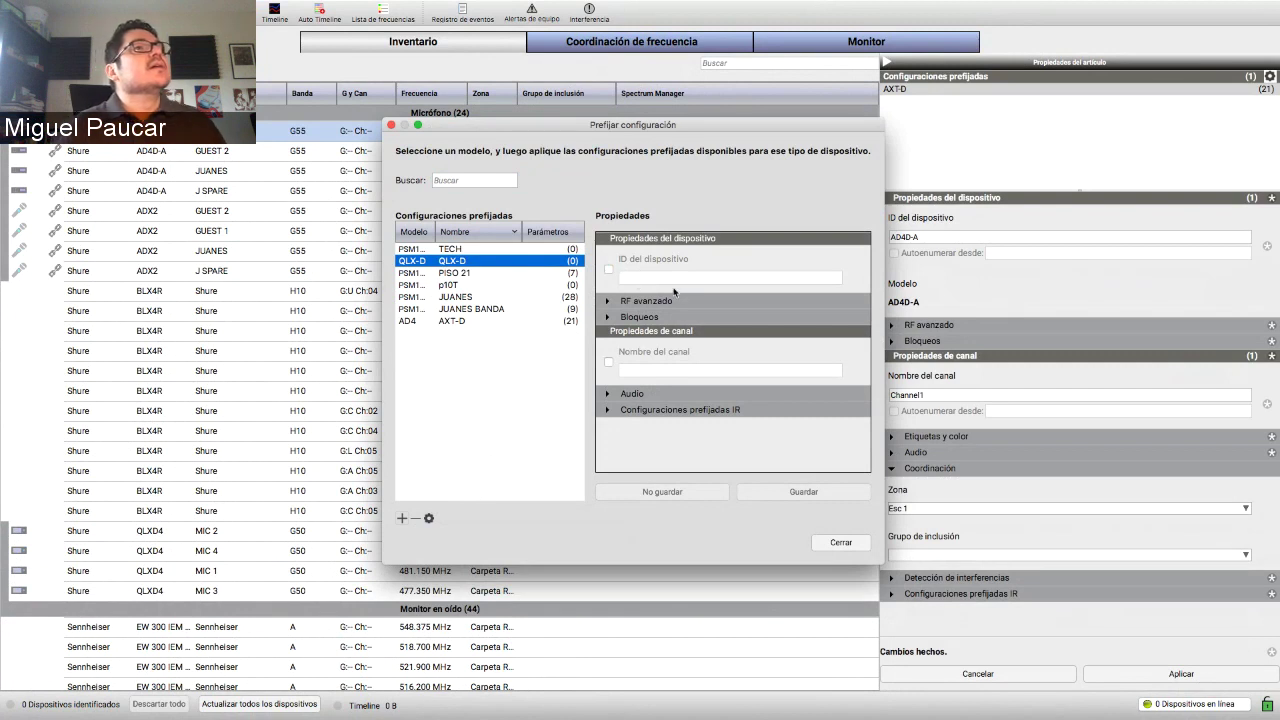
# - Include encryption (Cifrado) from the advanced RF properties in the QLX-D preset and set it to Activado
pyautogui.click(610, 302)
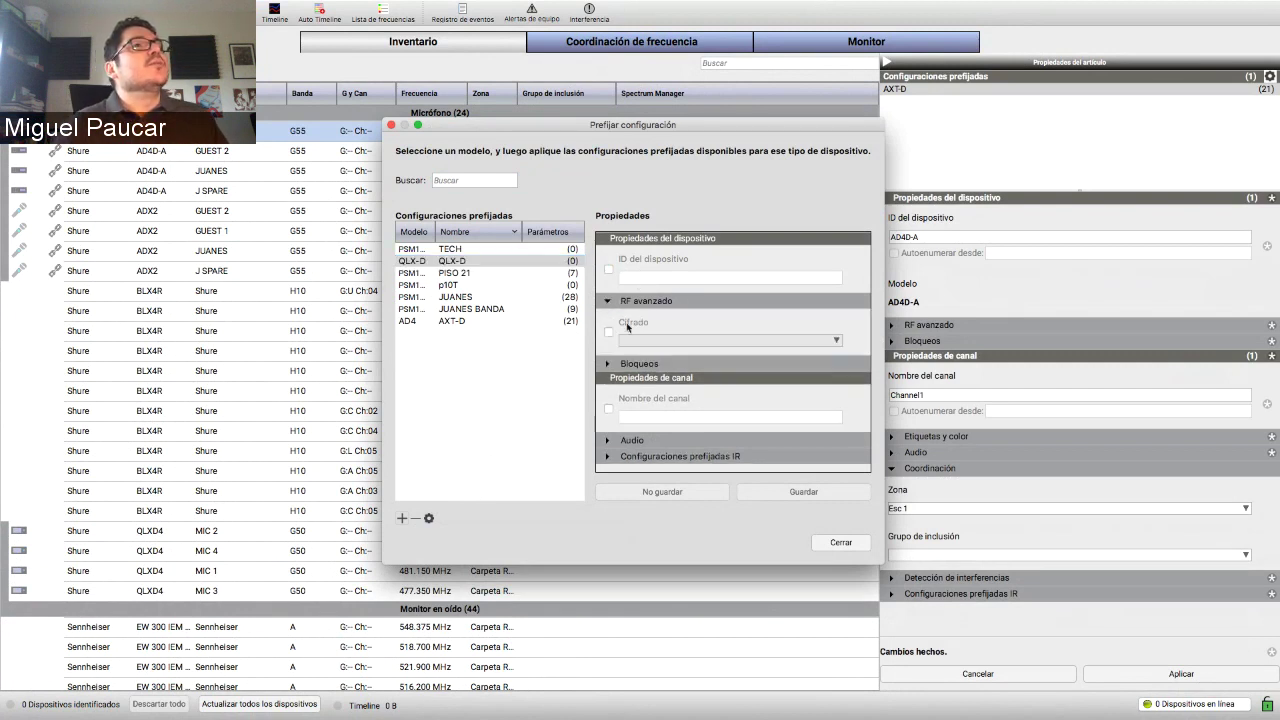
pyautogui.click(608, 332)
pyautogui.click(642, 340)
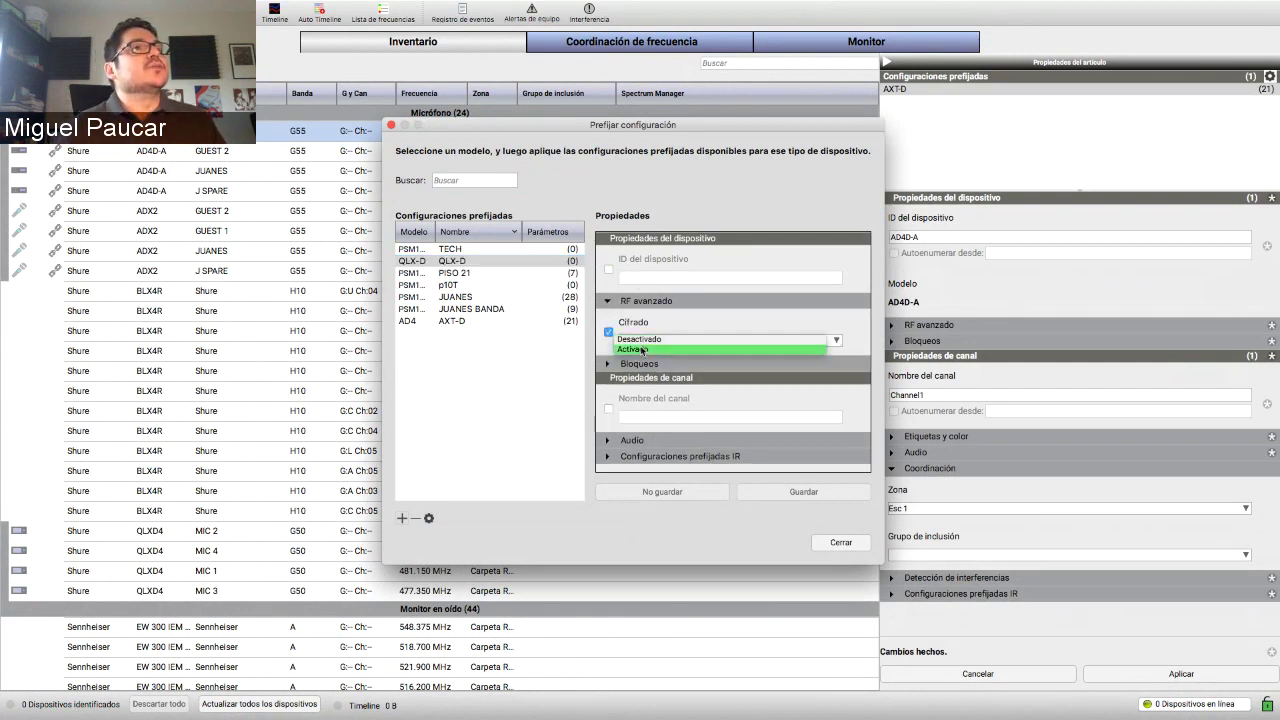
pyautogui.click(633, 349)
# - Include the channel name and the audio gain (Ganancia) parameters in the QLX-D preset
pyautogui.click(608, 409)
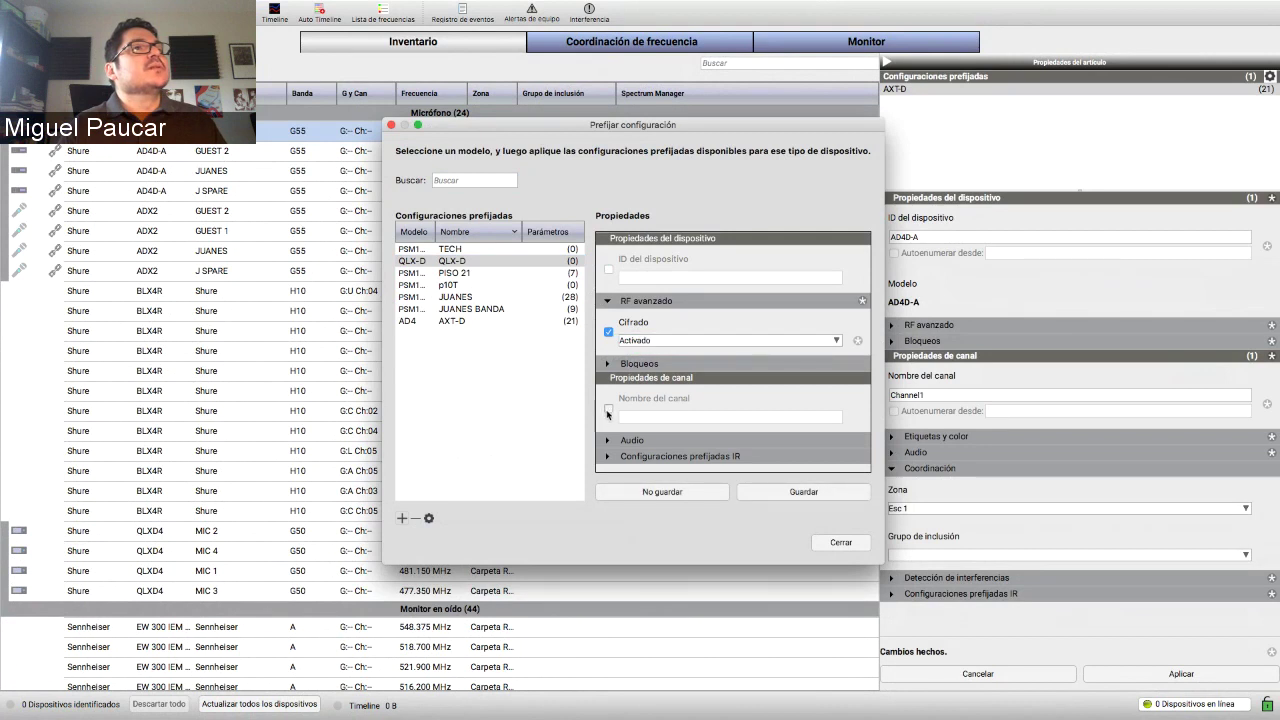
pyautogui.click(617, 443)
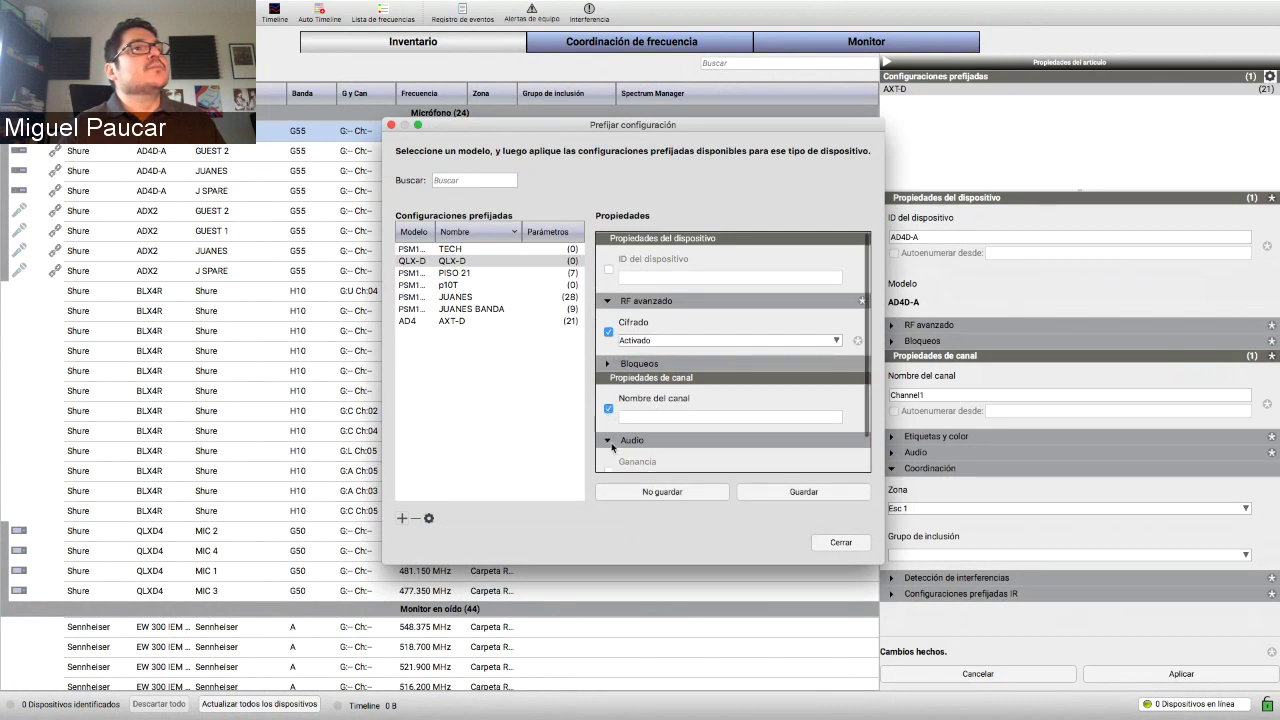
pyautogui.scroll(-1, 617, 440)
pyautogui.click(611, 433)
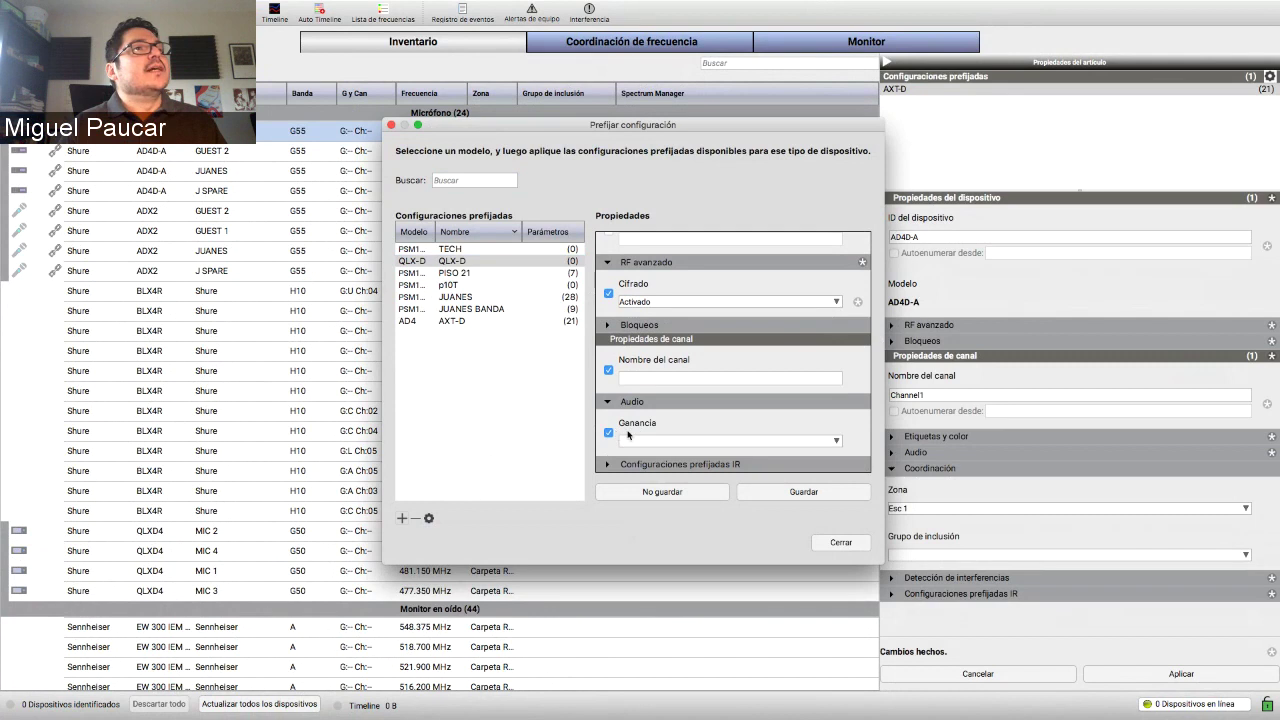
pyautogui.click(630, 440)
pyautogui.click(636, 400)
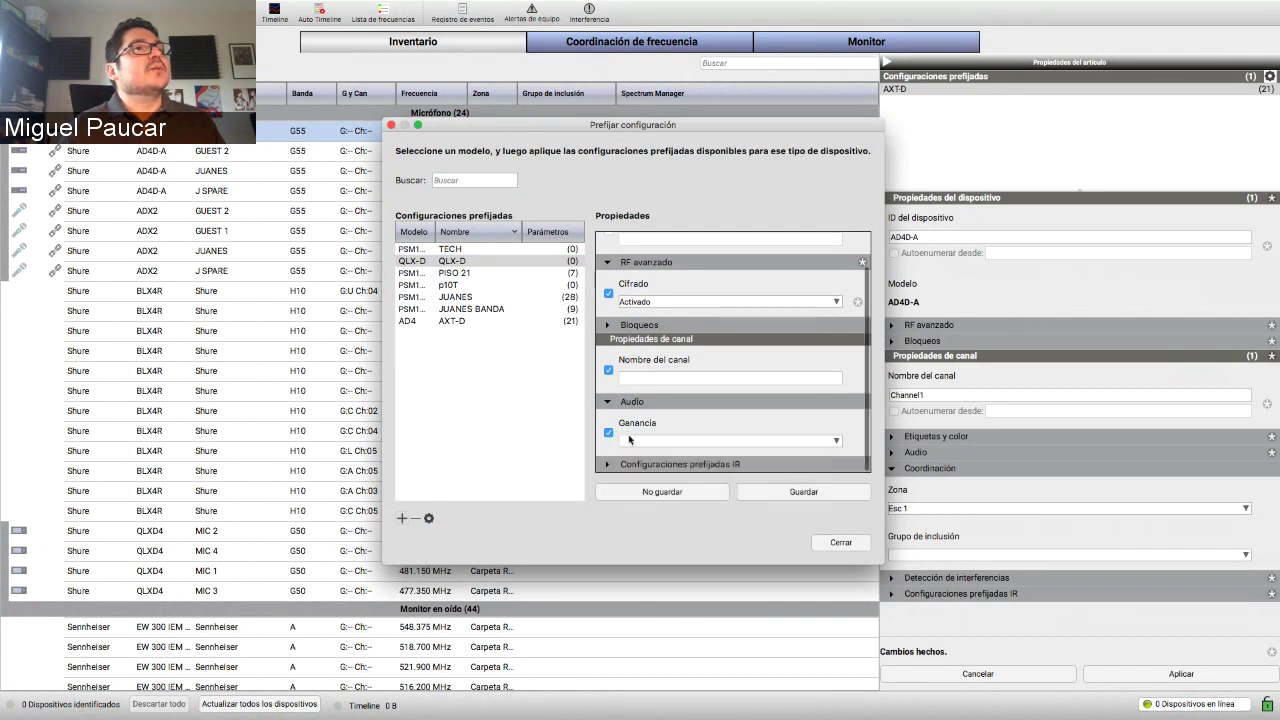
# - Include the IR parameters for high-pass, boundary microphone compensation, gooseneck microphone compensation and boundary LED behaviour in the QLX-D preset
pyautogui.scroll(-3, 670, 397)
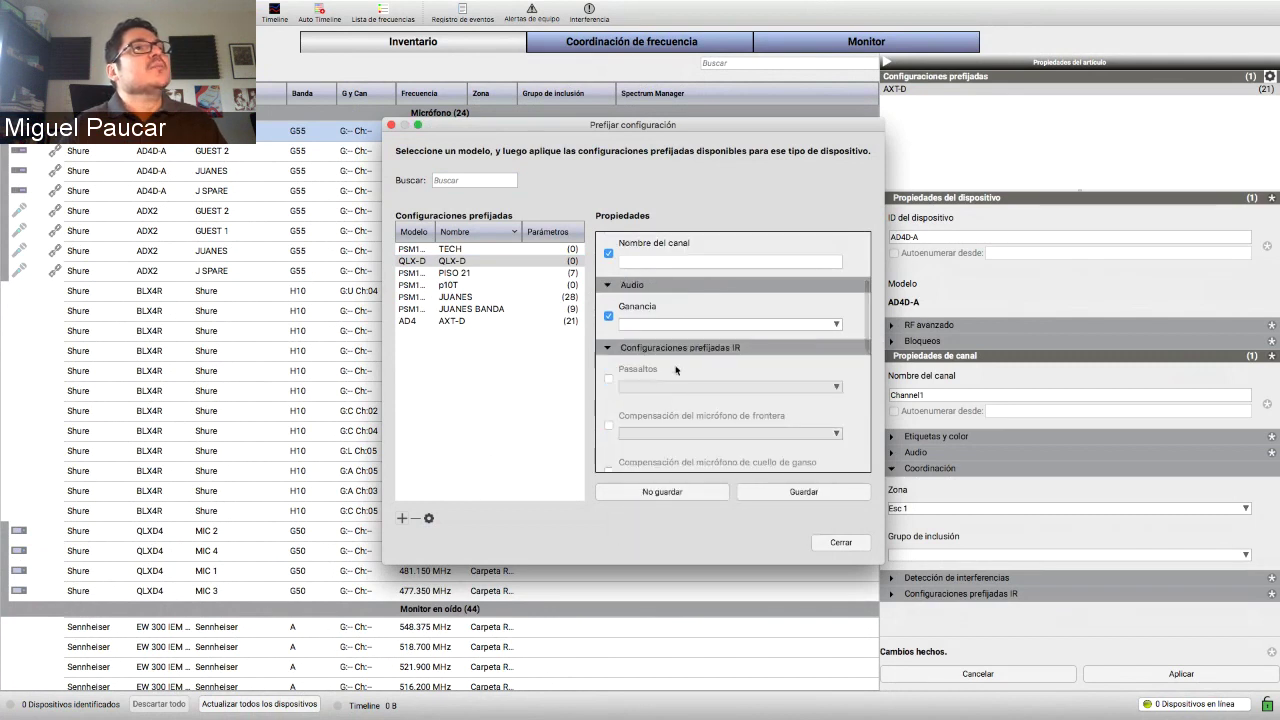
pyautogui.scroll(-2, 677, 371)
pyautogui.scroll(-1, 686, 328)
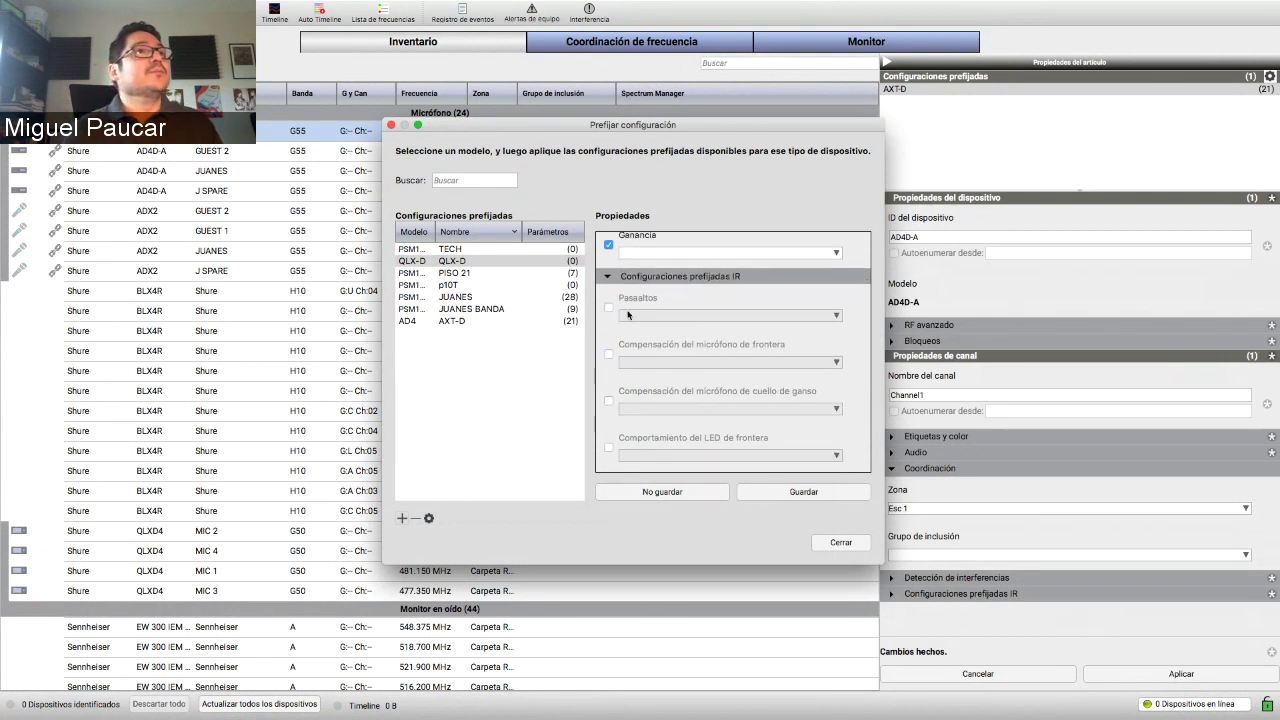
pyautogui.click(608, 307)
pyautogui.click(608, 354)
pyautogui.click(609, 401)
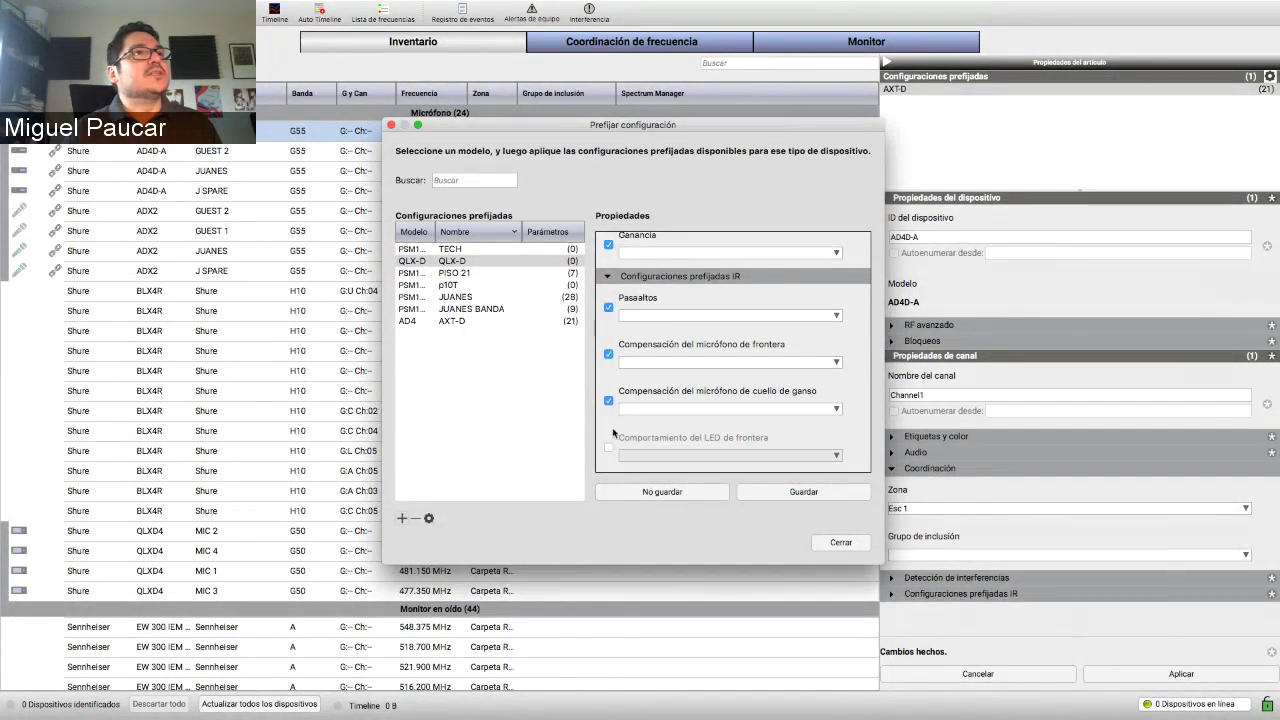
pyautogui.click(608, 447)
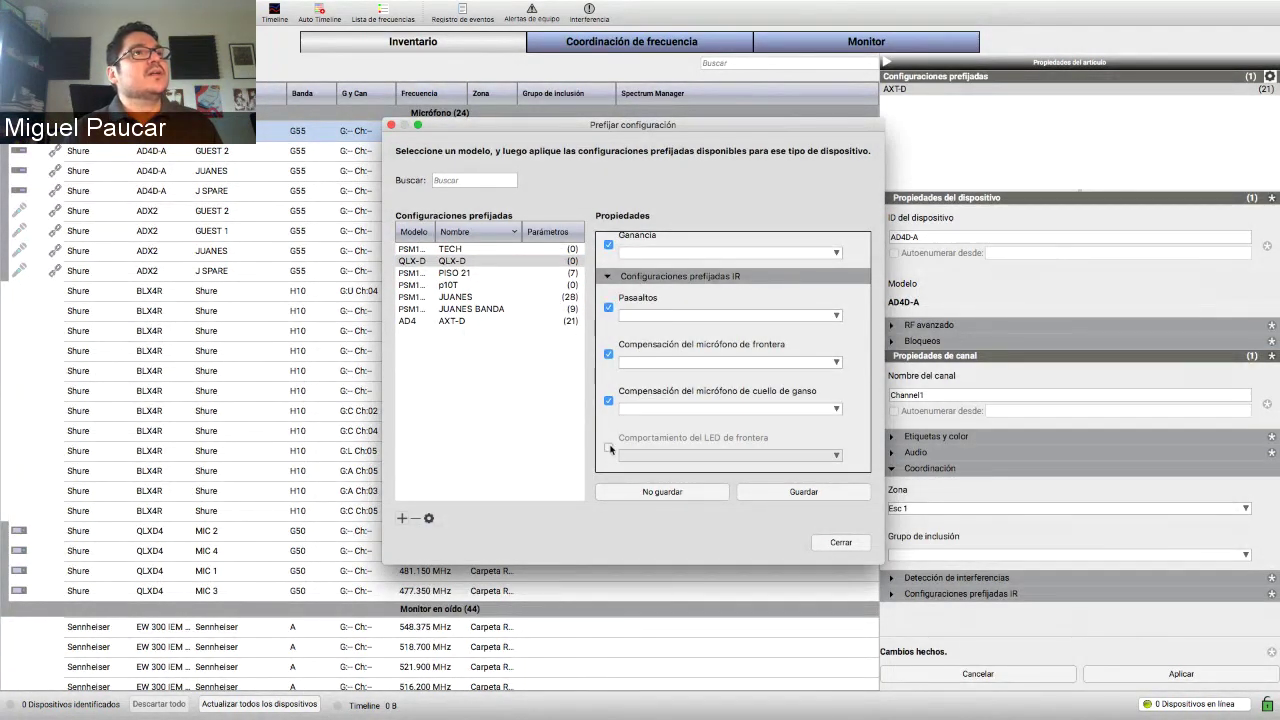
# - Set boundary microphone compensation to 9 dB, gooseneck compensation to 3 dB and boundary LED behaviour to Verde/Rojo
pyautogui.click(676, 361)
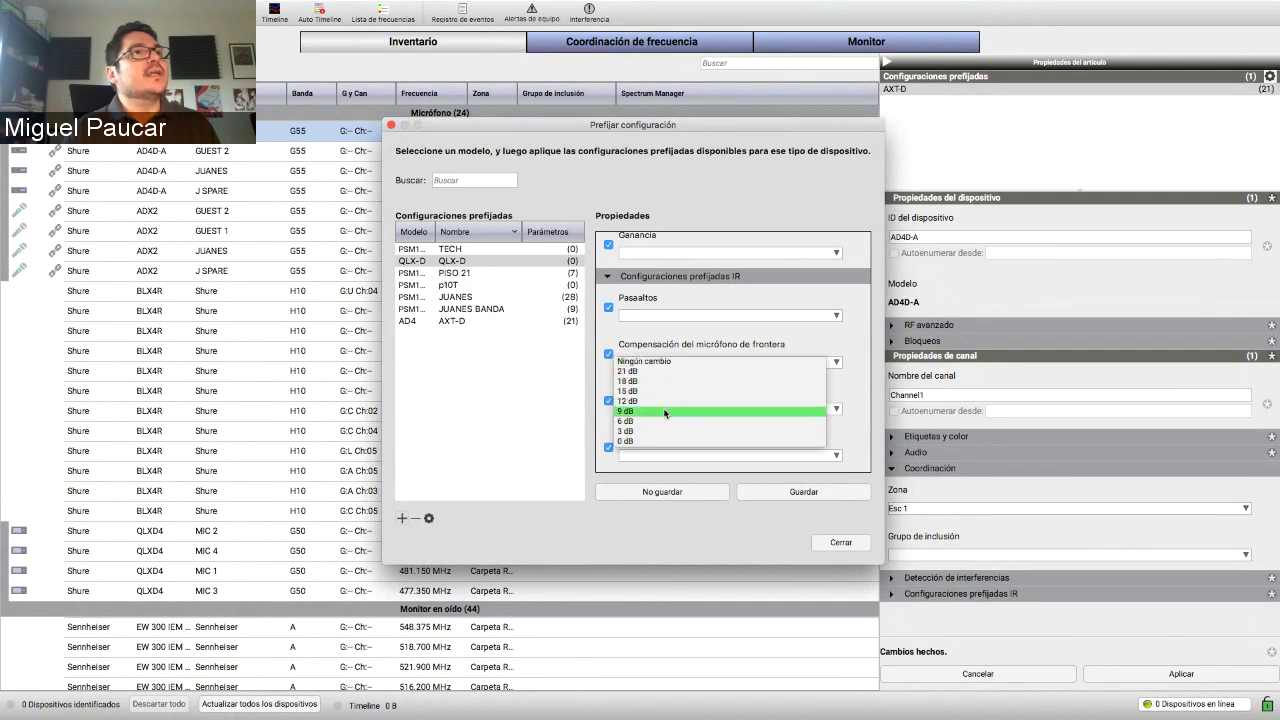
pyautogui.click(666, 411)
pyautogui.click(665, 408)
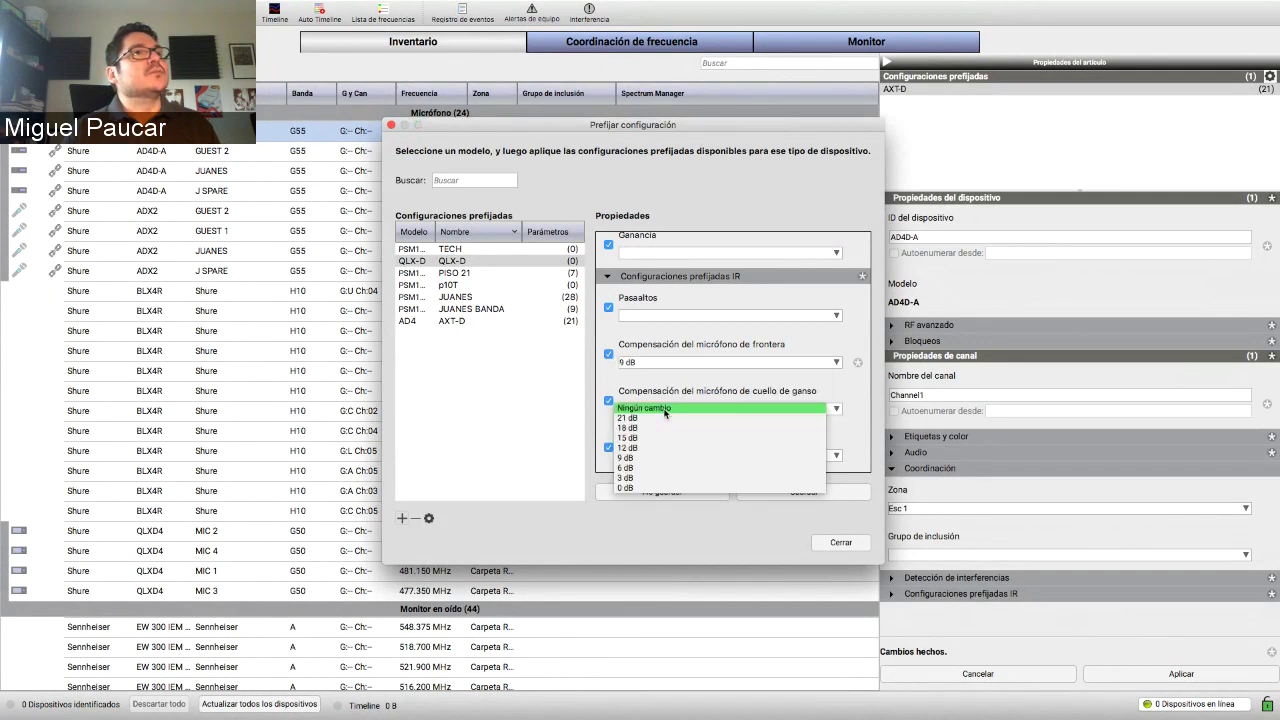
pyautogui.click(657, 480)
pyautogui.click(703, 456)
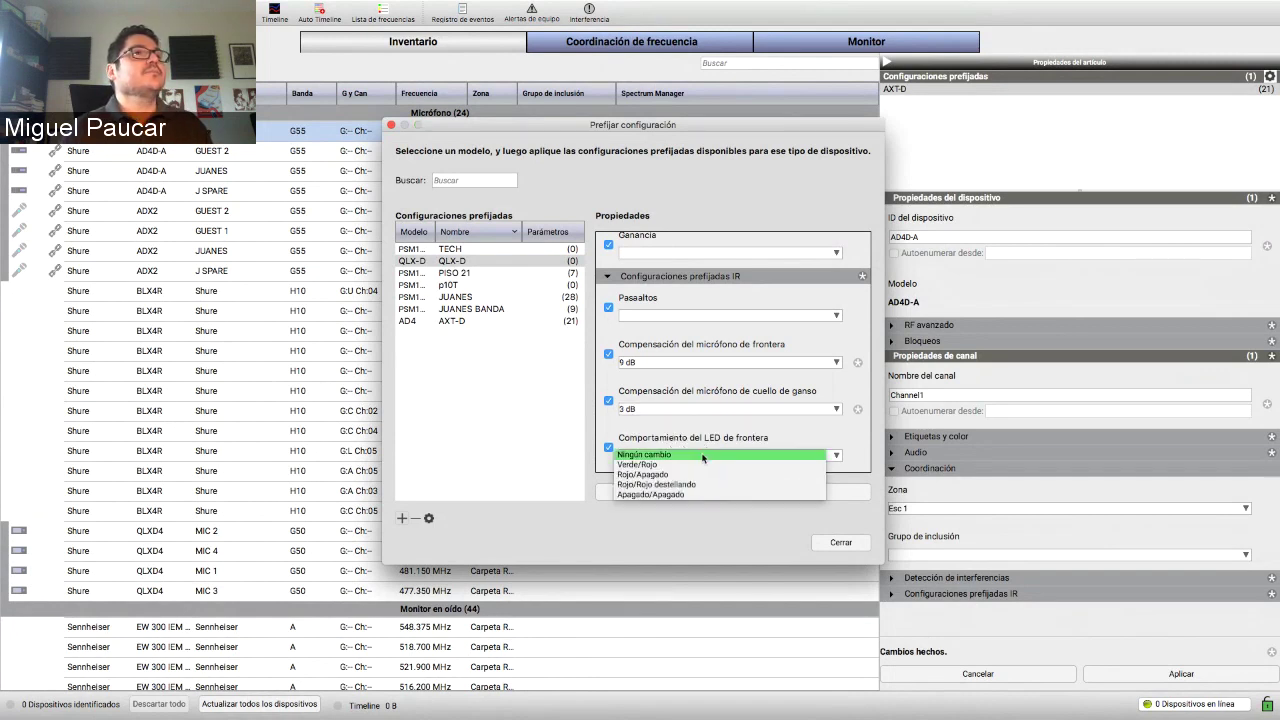
pyautogui.click(701, 467)
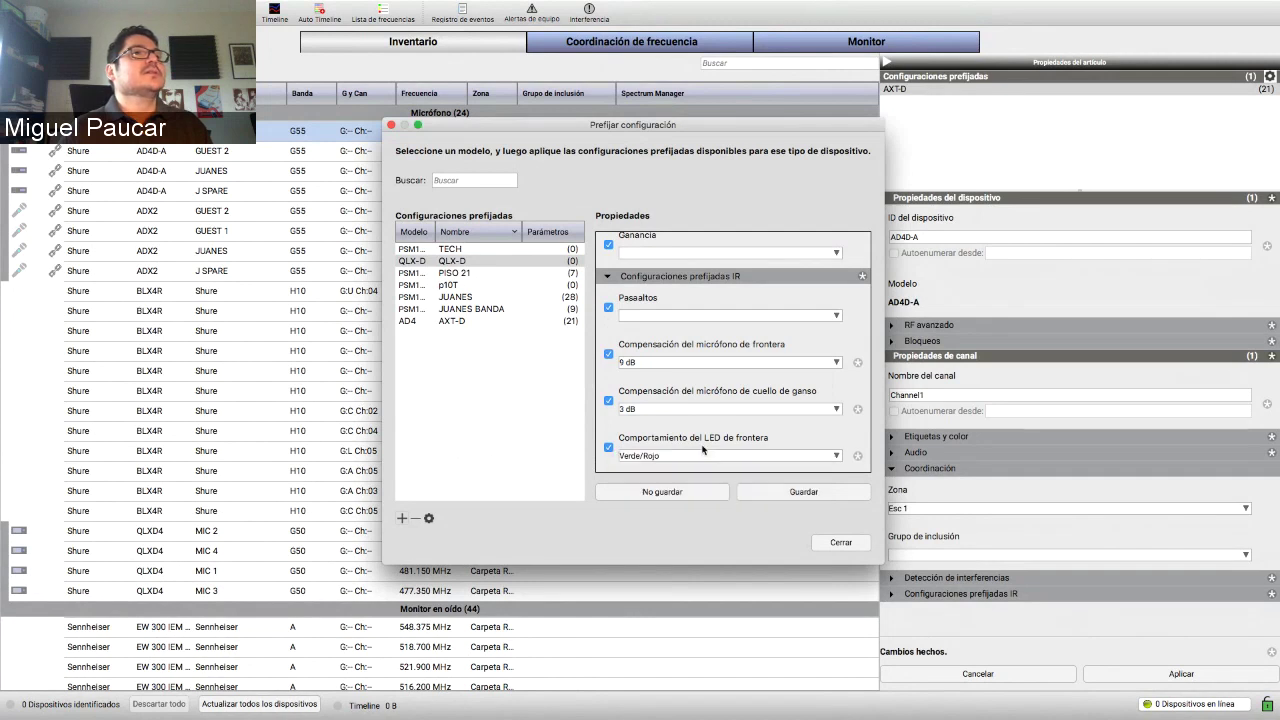
# - Include RF power and battery type in the QLX-D preset's IR parameters, and set the RF power to Baja
pyautogui.scroll(-5, 716, 397)
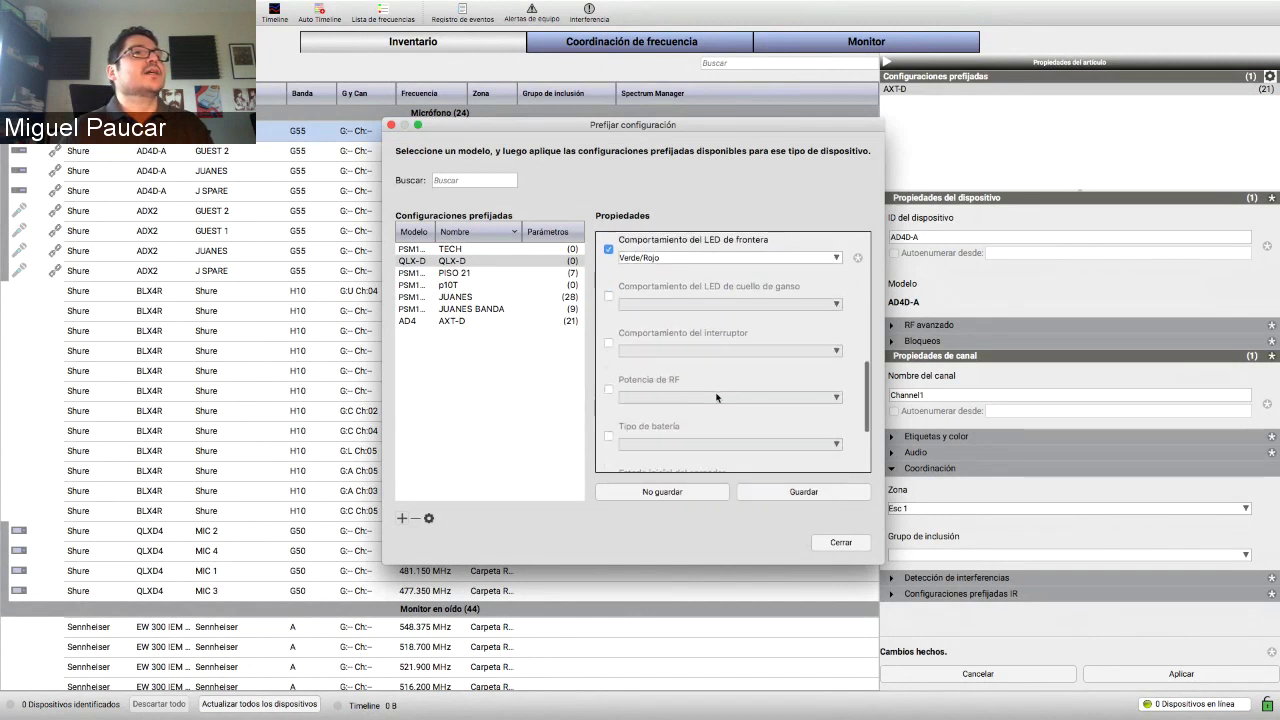
pyautogui.click(609, 436)
pyautogui.click(609, 389)
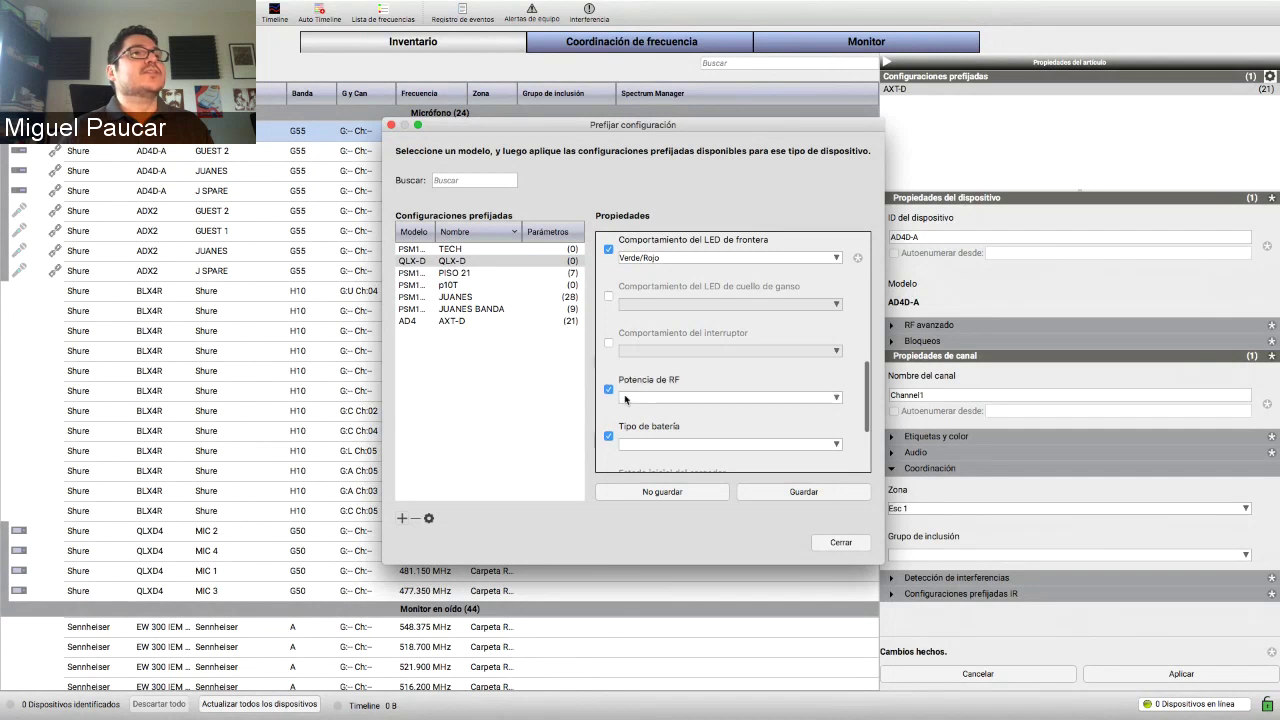
pyautogui.click(625, 397)
pyautogui.click(621, 410)
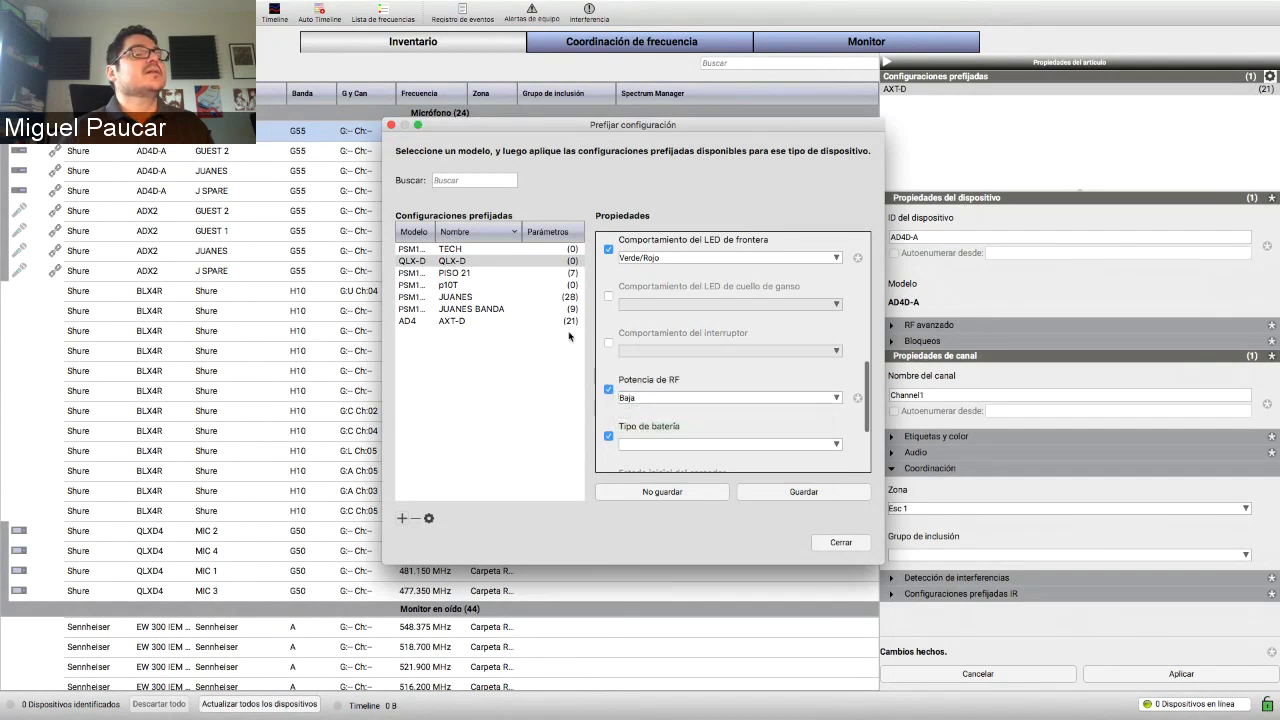
# - Try to create an AXT400 preset named AXT-D
pyautogui.click(402, 518)
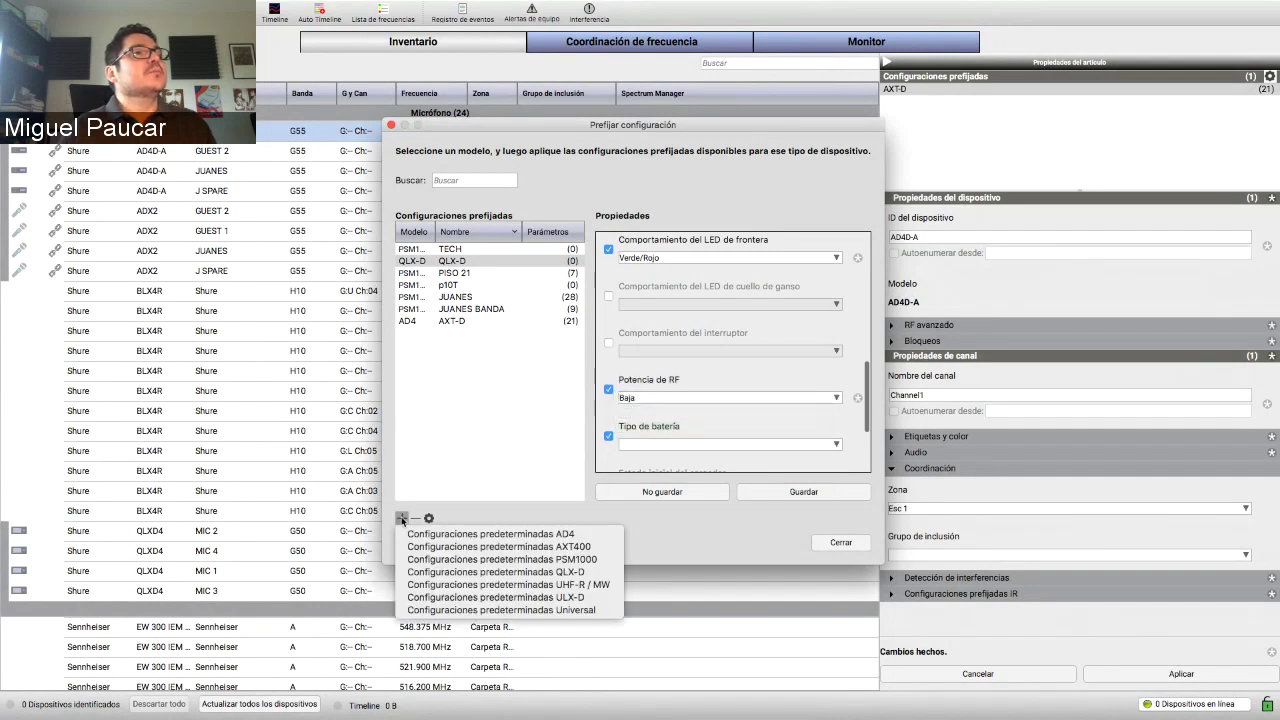
pyautogui.click(440, 546)
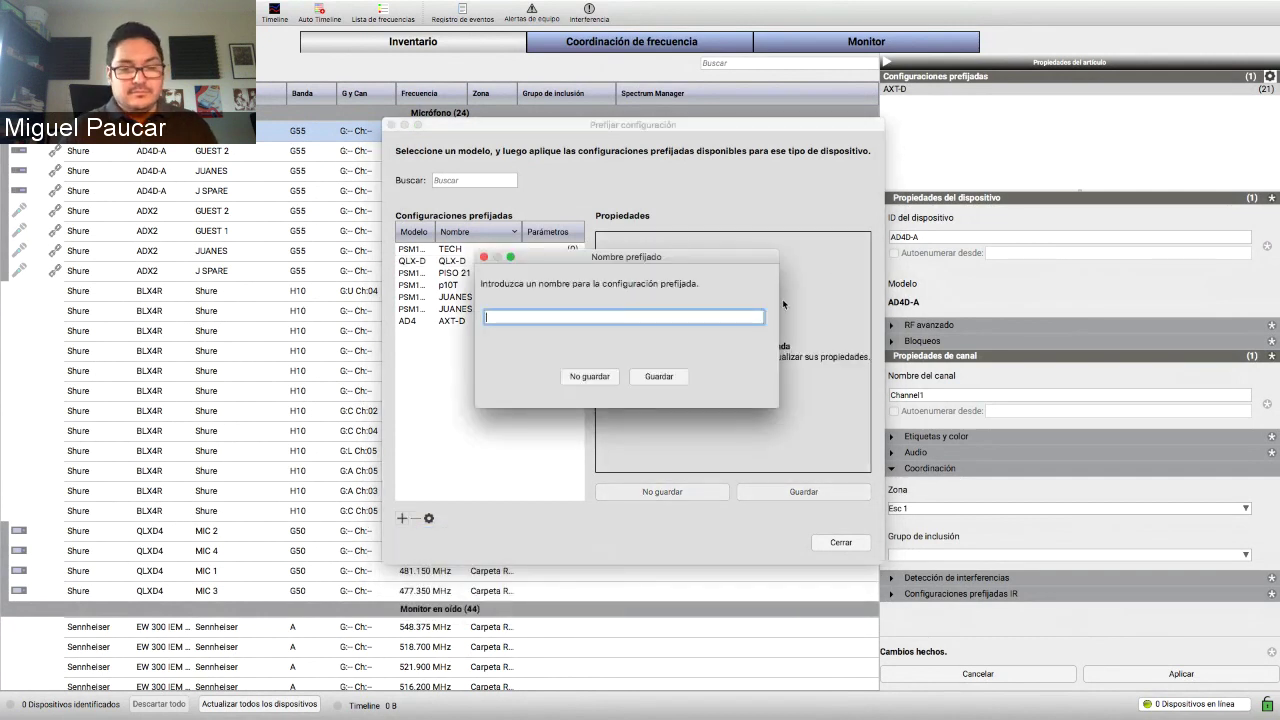
pyautogui.write('AXT-D')
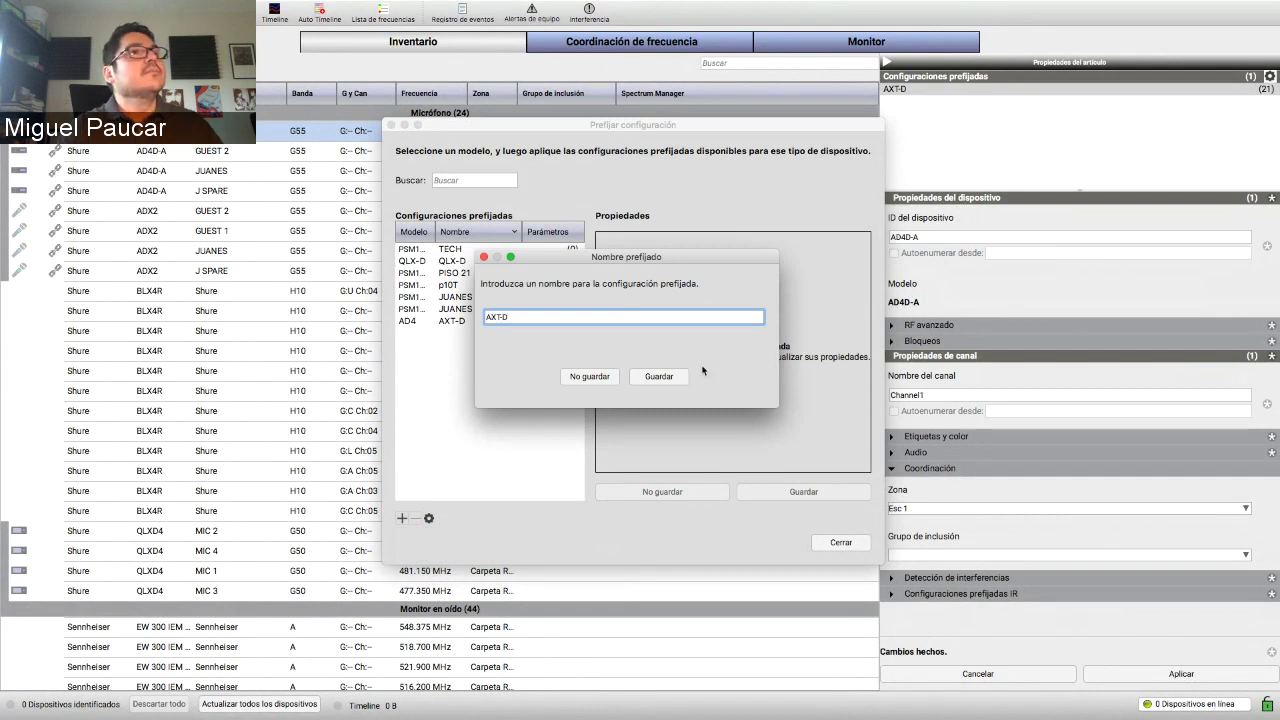
pyautogui.press('Return')
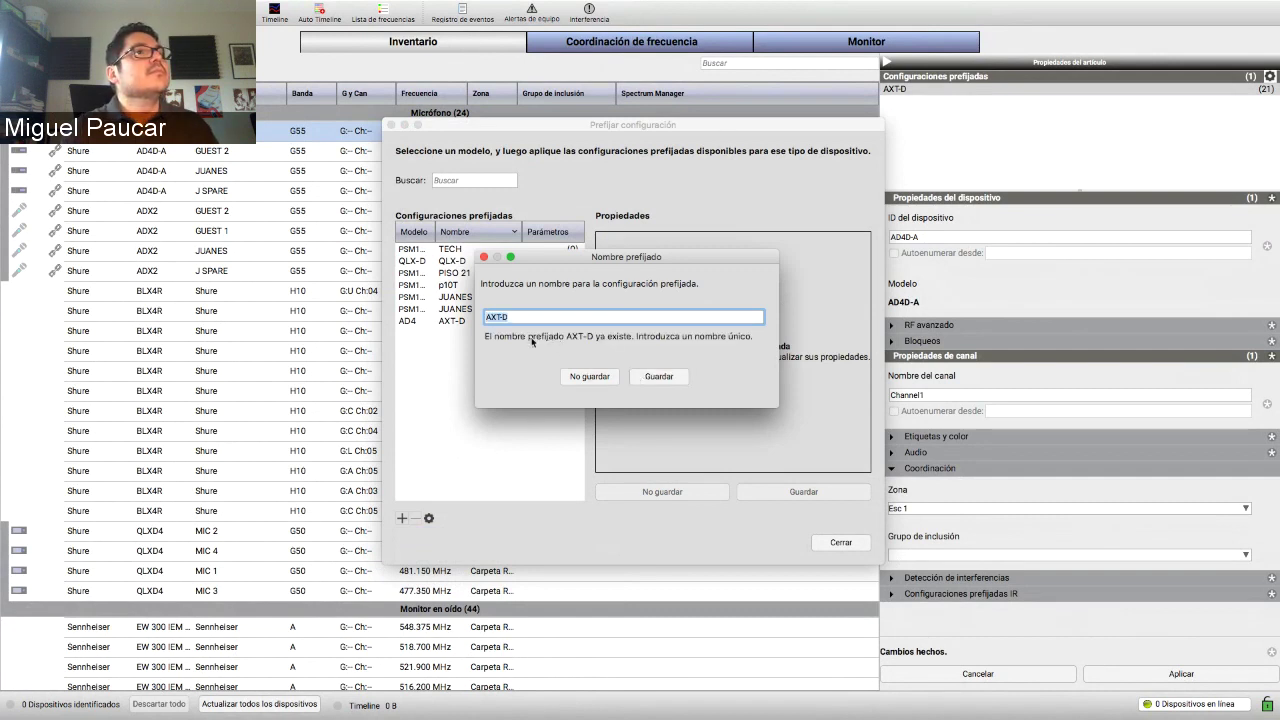
pyautogui.click(483, 257)
# - Examine the AXT-D preset's audio, interference detection and IR parameters, and close the preset configuration window
pyautogui.click(460, 321)
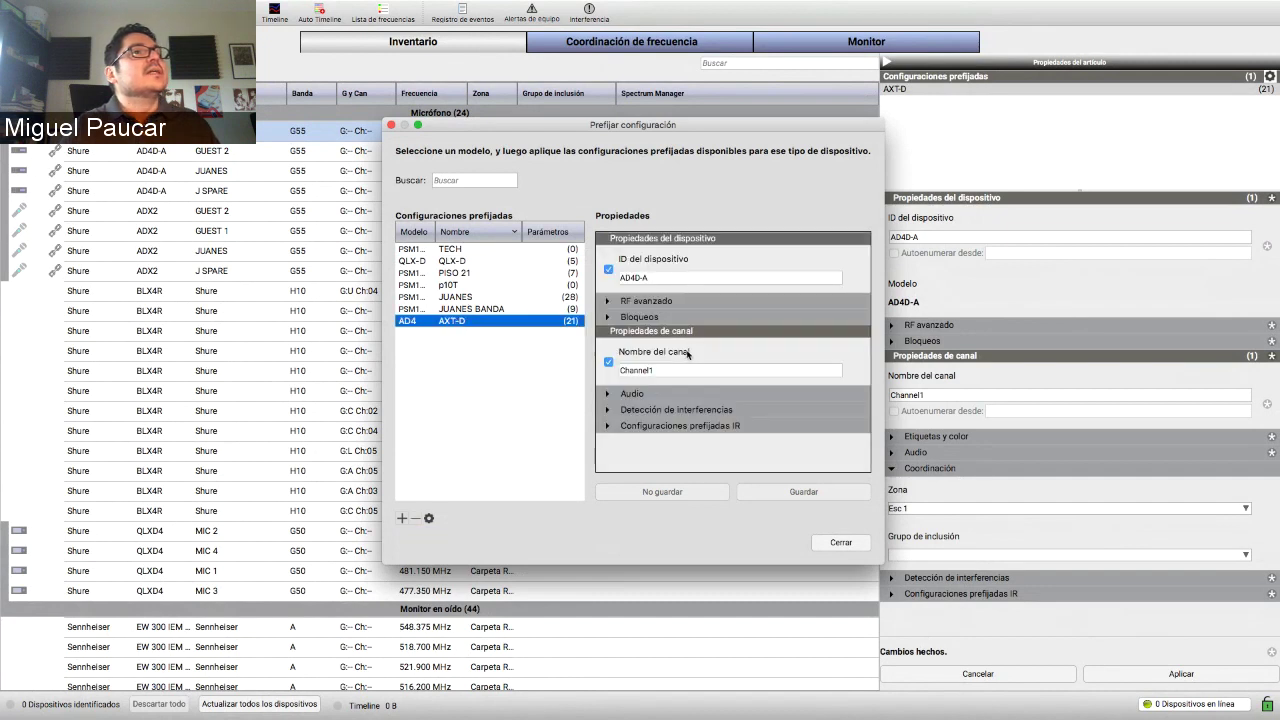
pyautogui.click(631, 393)
pyautogui.scroll(-2, 662, 407)
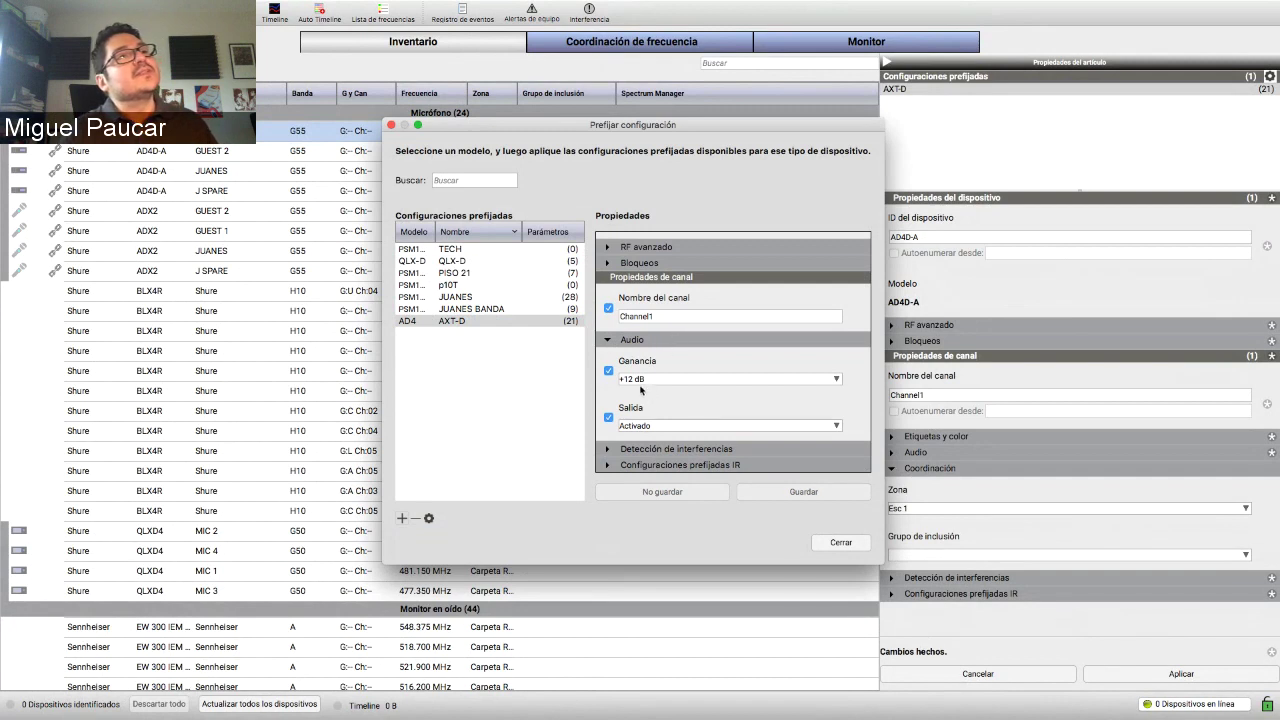
pyautogui.click(608, 448)
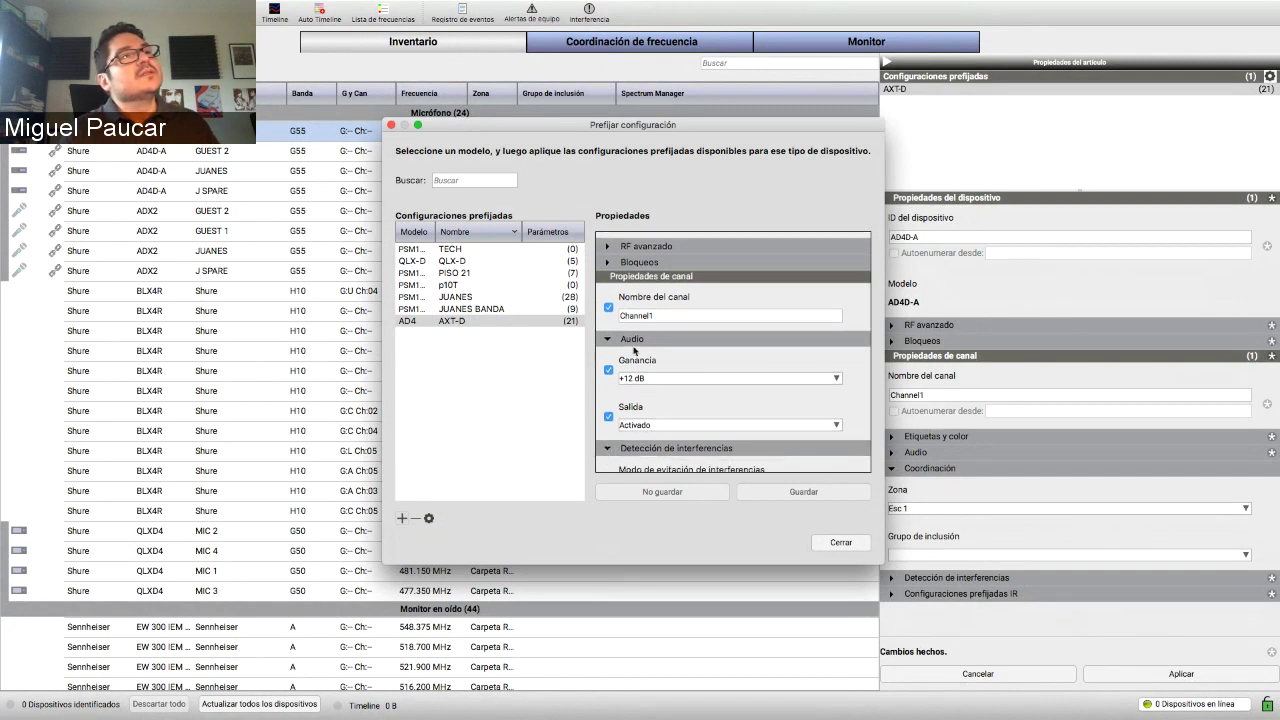
pyautogui.scroll(-3, 634, 370)
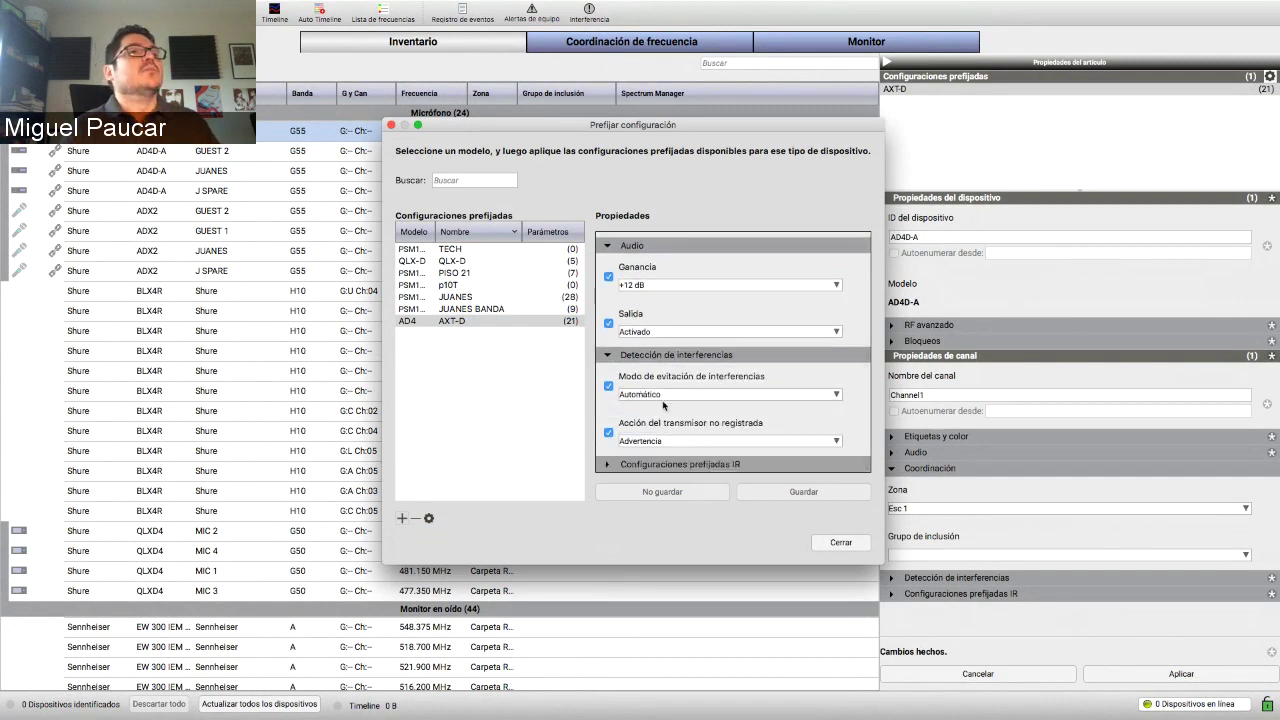
pyautogui.click(607, 464)
pyautogui.scroll(-3, 605, 470)
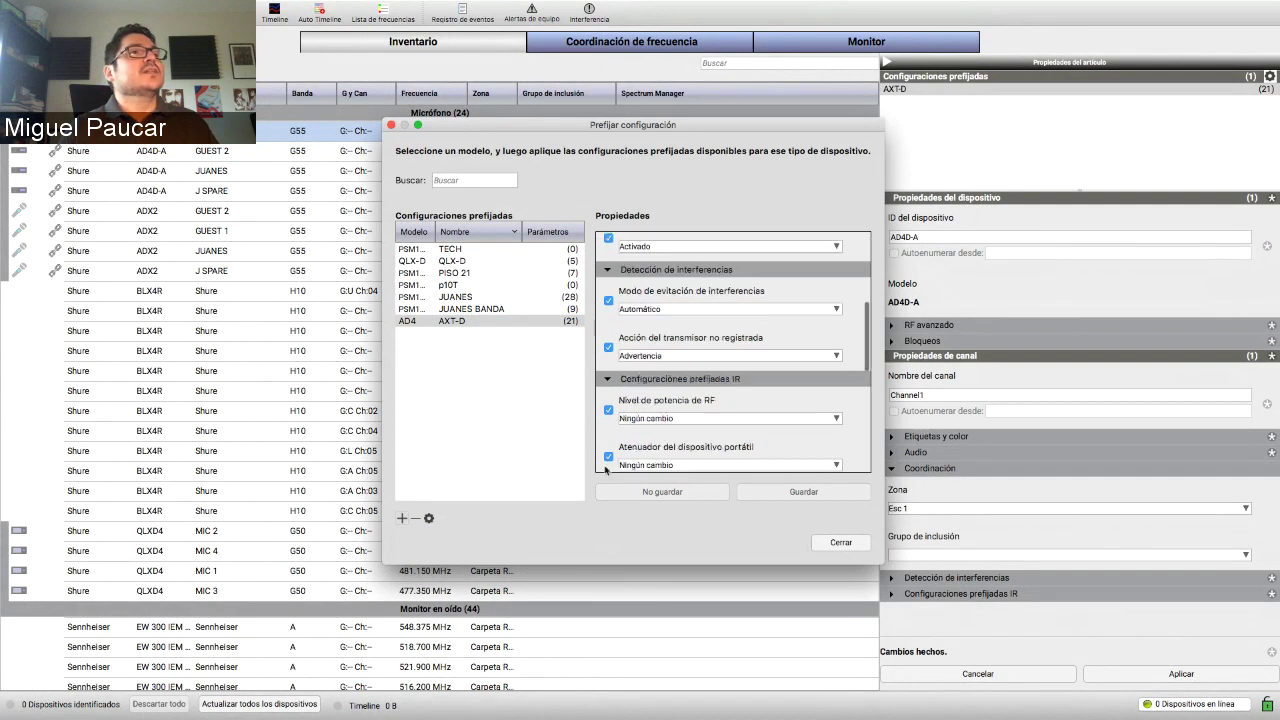
pyautogui.scroll(-6, 605, 470)
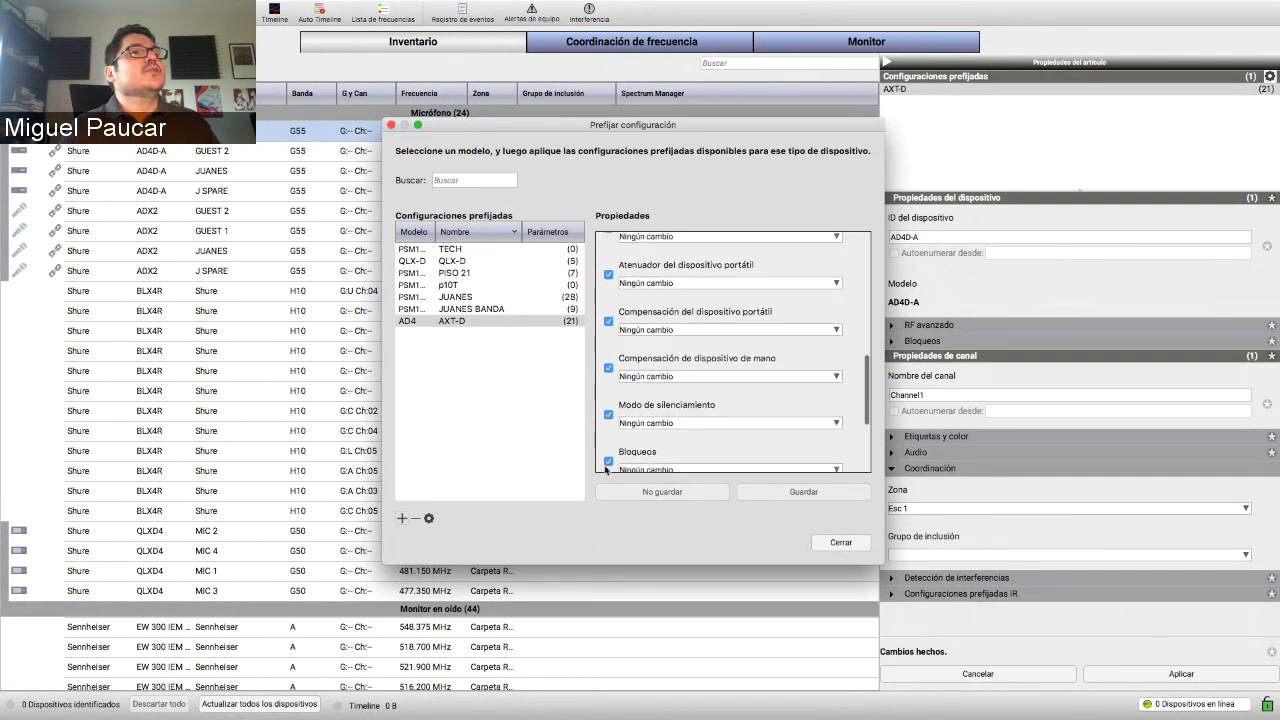
pyautogui.scroll(-5, 605, 470)
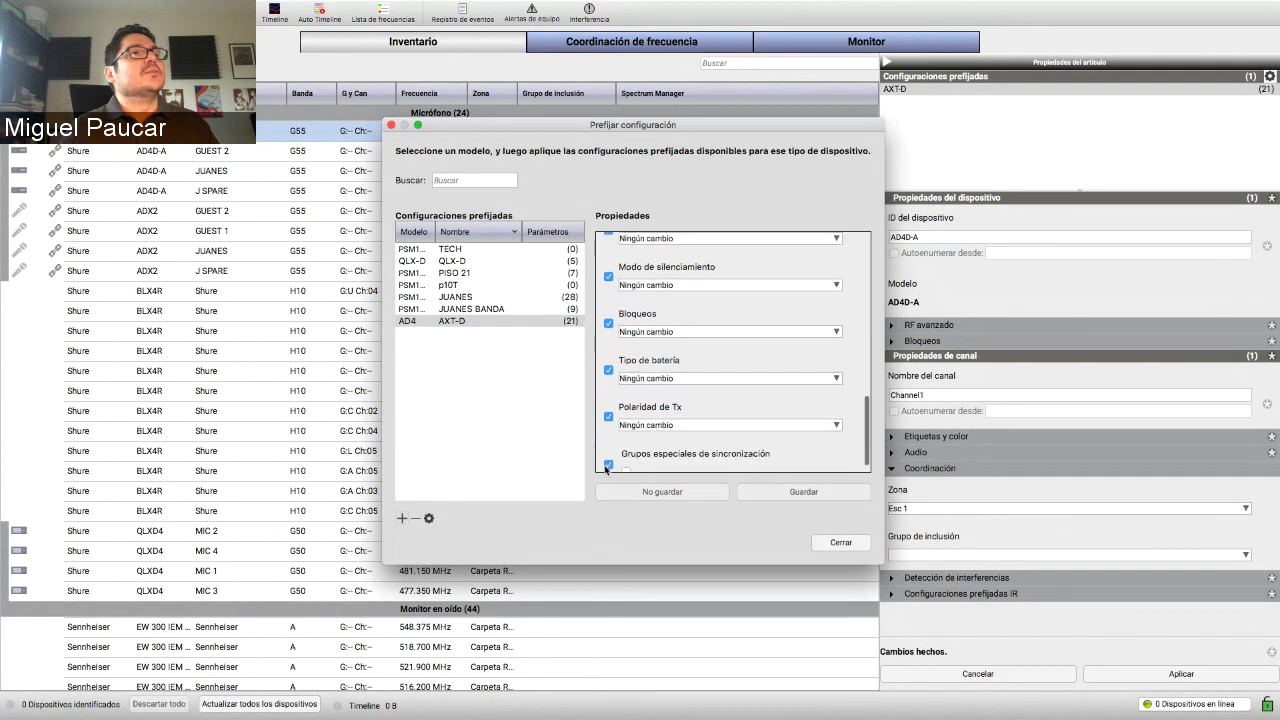
pyautogui.scroll(-1, 607, 470)
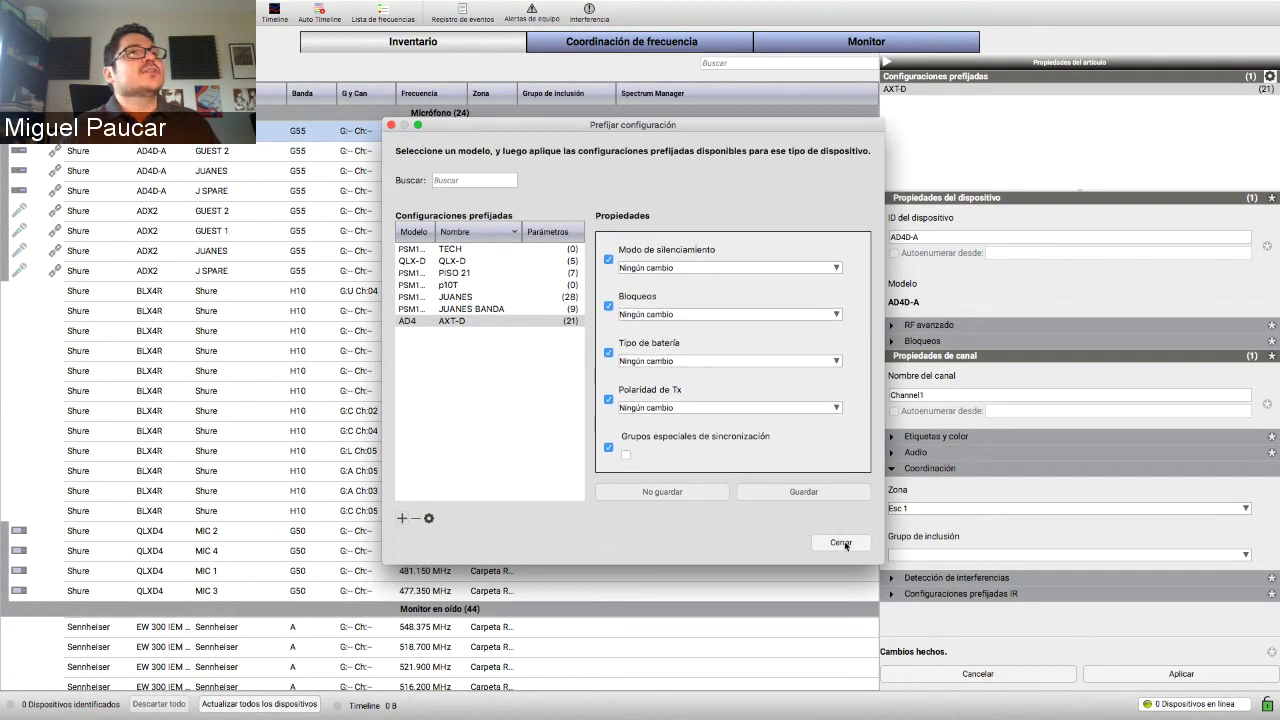
pyautogui.click(843, 543)
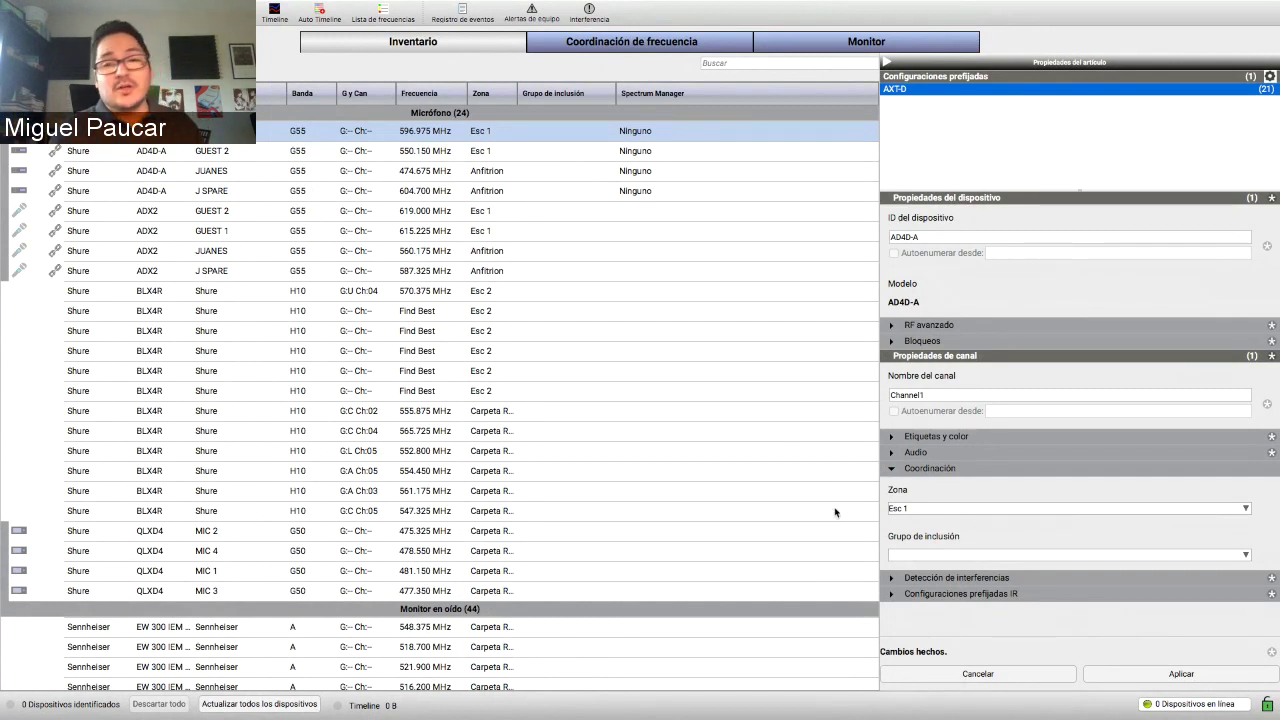
# - Open the Monitor view of the wireless channels
pyautogui.click(926, 49)
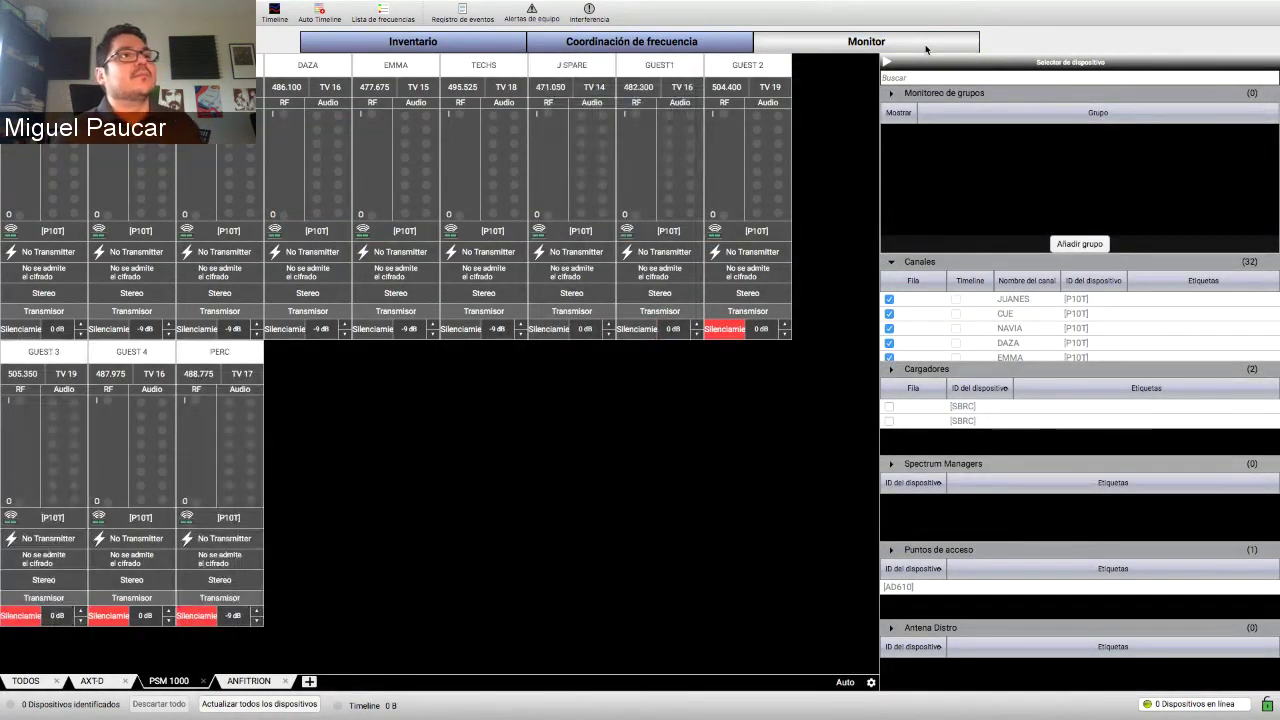
# - Examine the transmitter settings of the J SPARE and GUEST 1 channels in the AXT-D group, closing each properties window
pyautogui.click(100, 684)
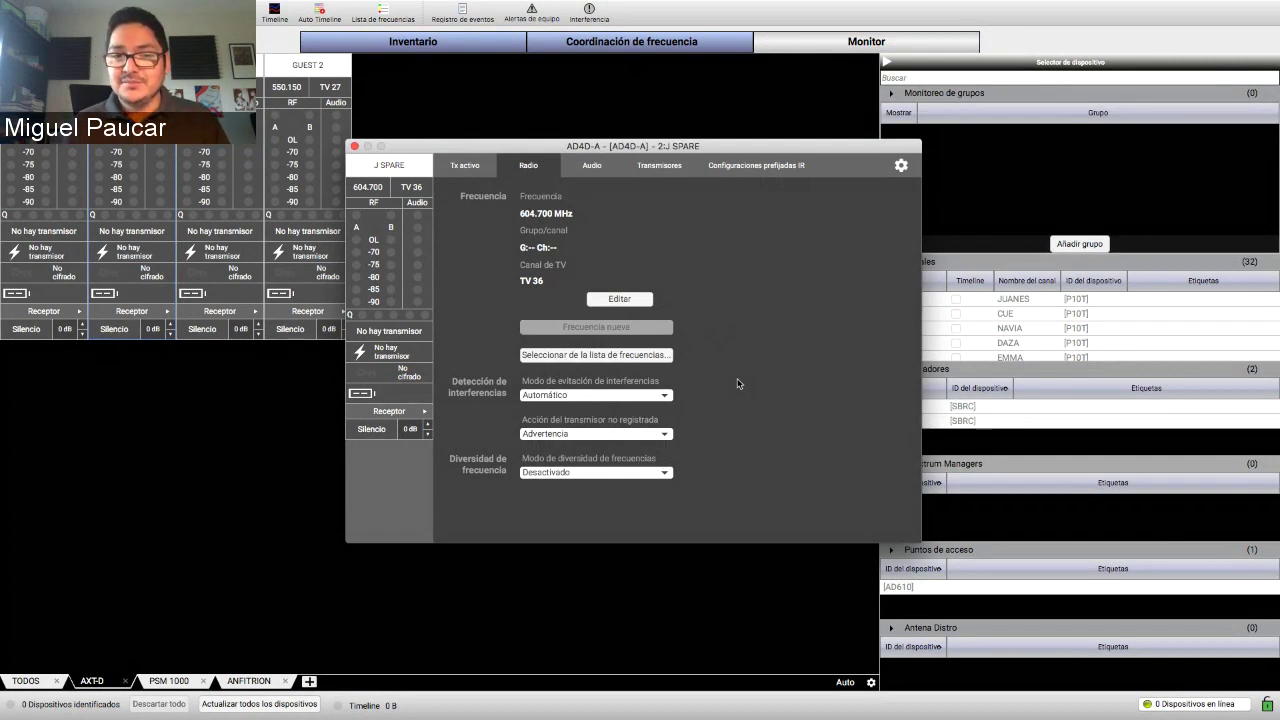
pyautogui.click(676, 170)
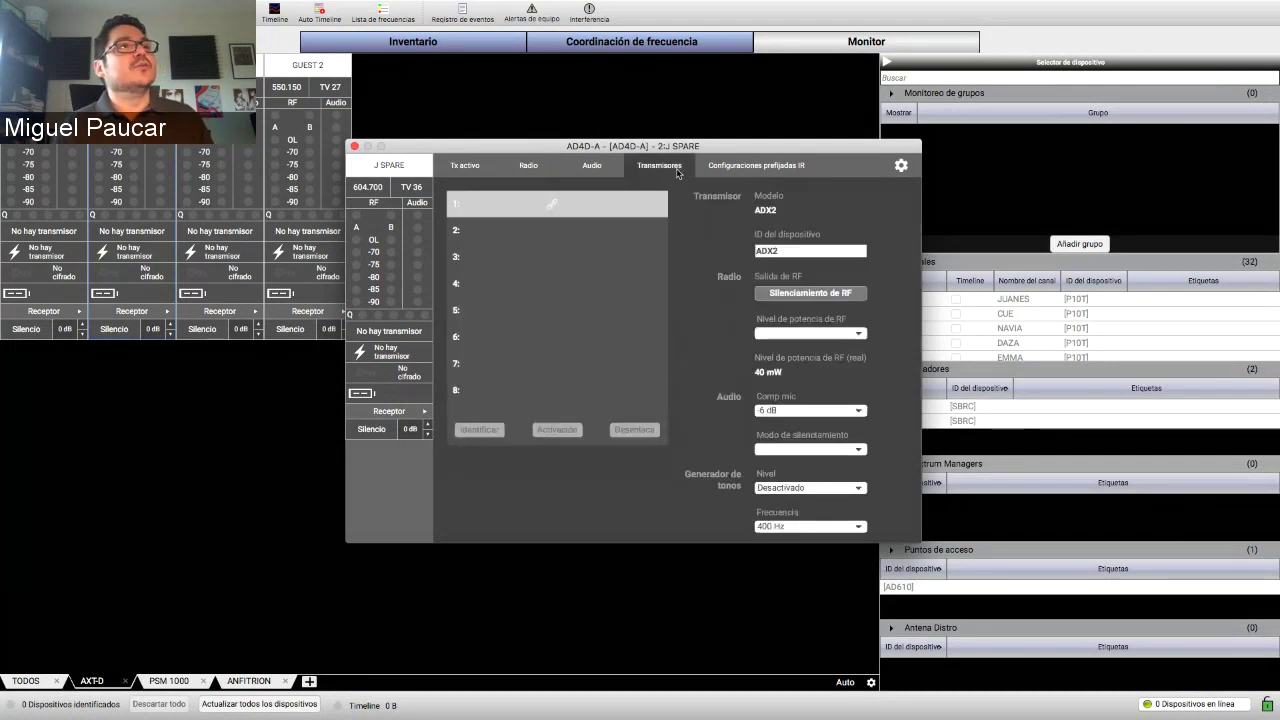
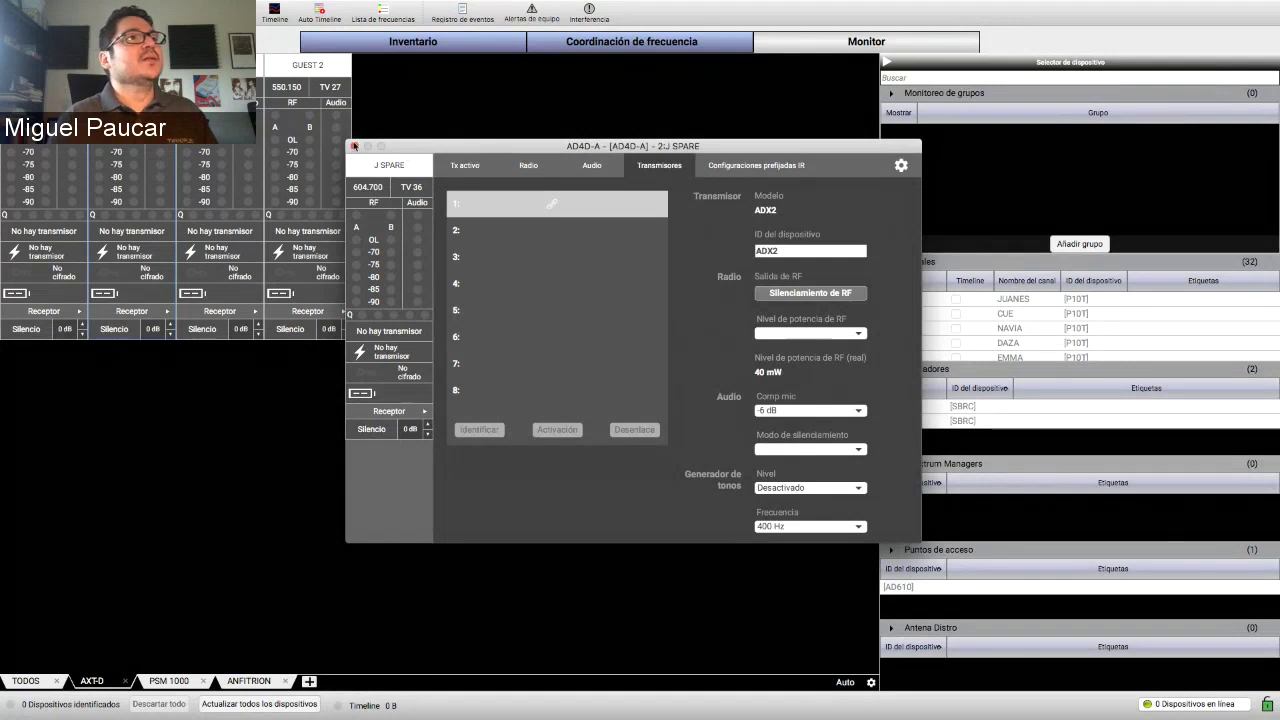
pyautogui.click(354, 146)
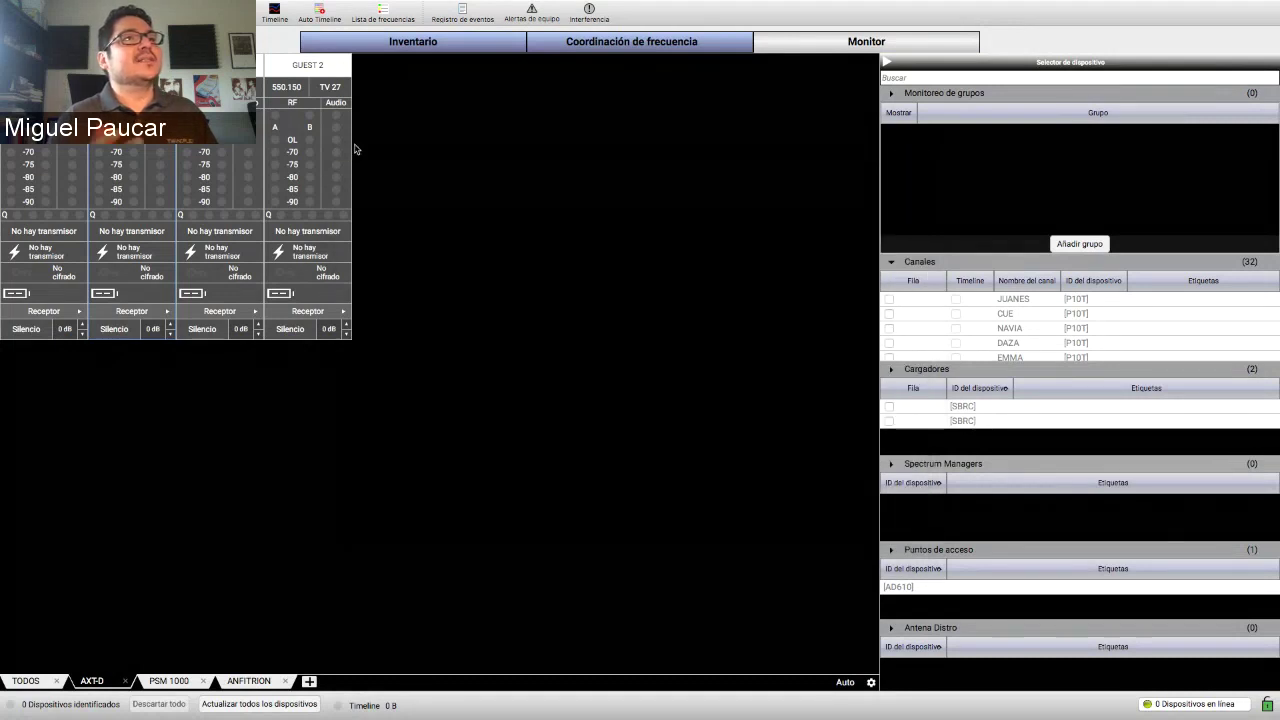
pyautogui.doubleClick(261, 67)
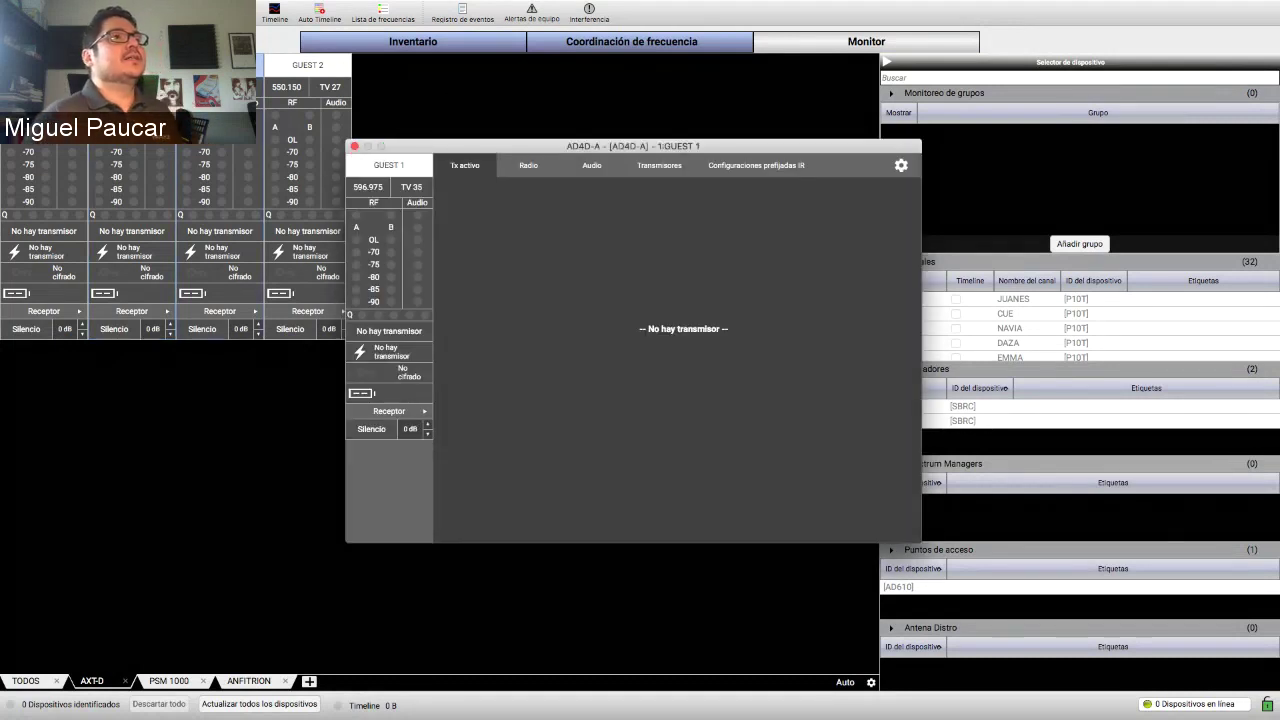
pyautogui.click(668, 167)
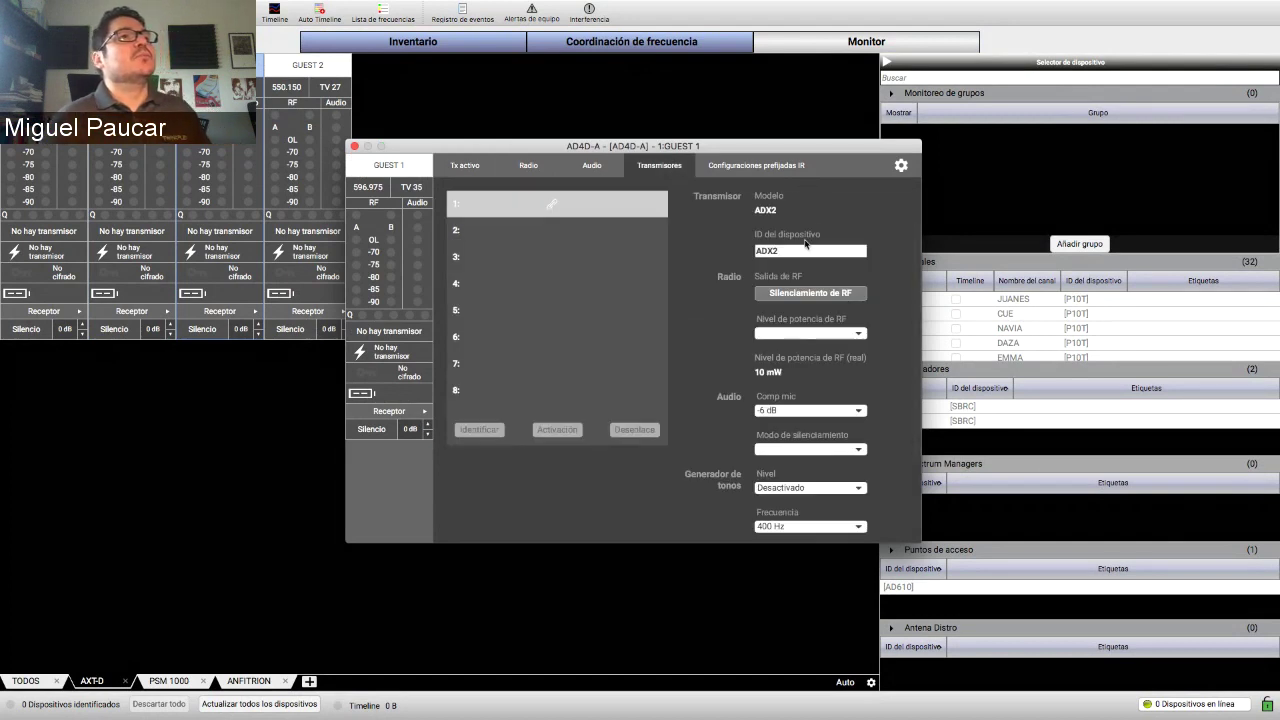
pyautogui.click(354, 146)
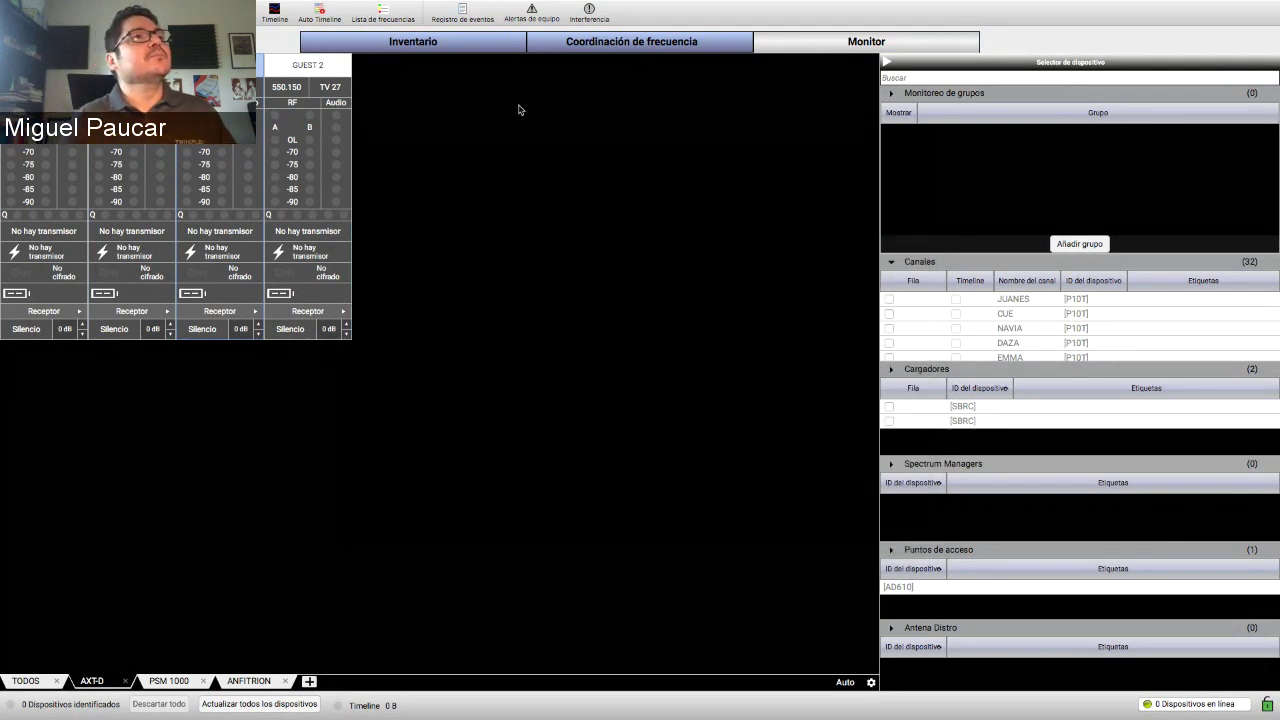
pyautogui.click(358, 7)
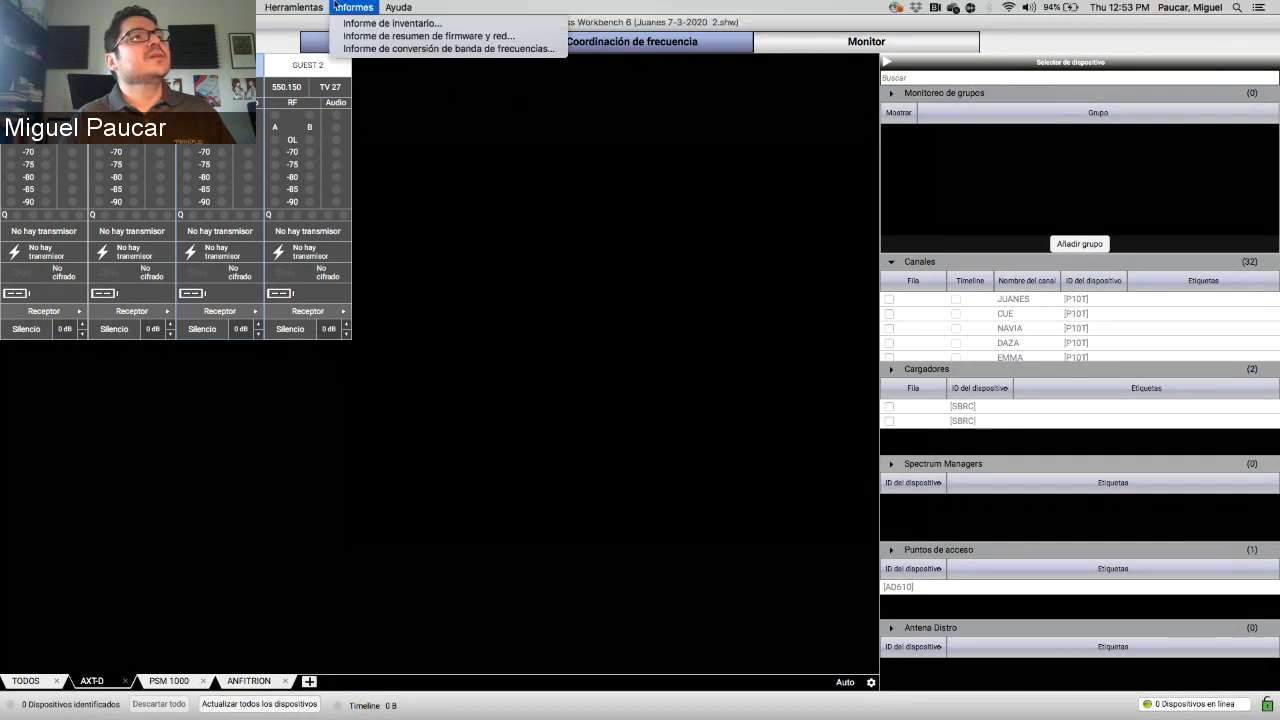
pyautogui.moveTo(318, 6)
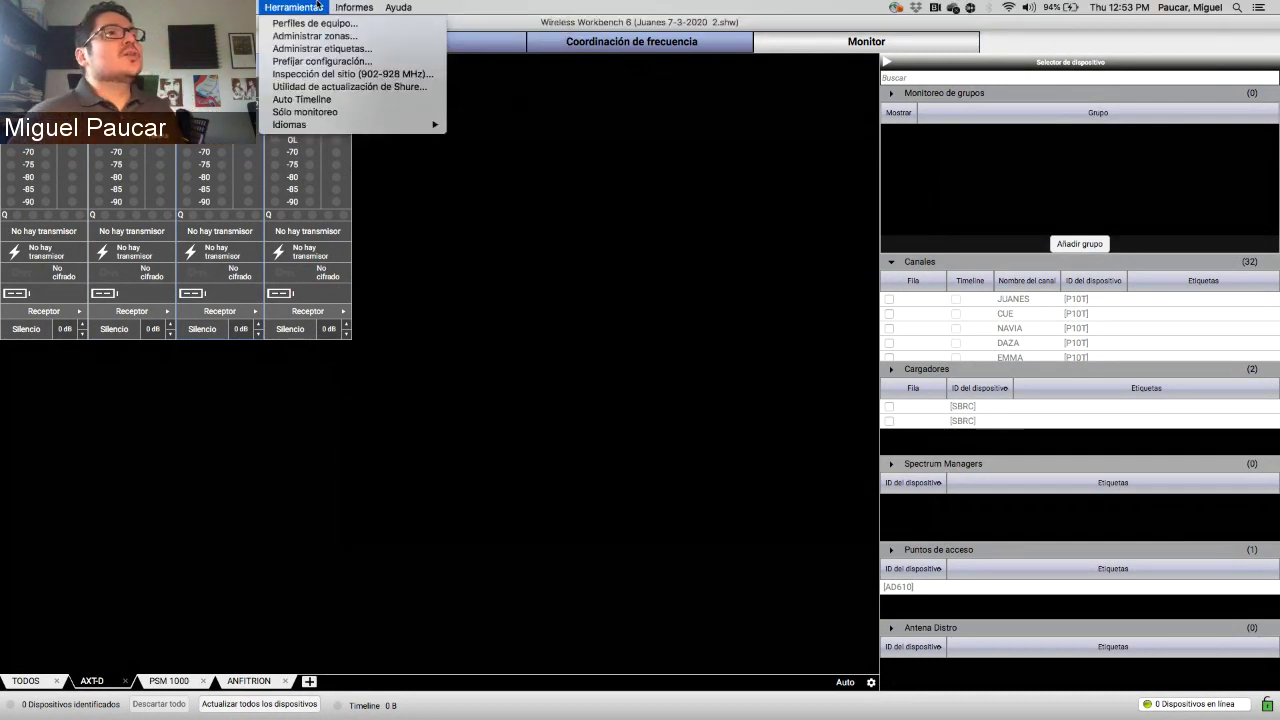
pyautogui.click(589, 297)
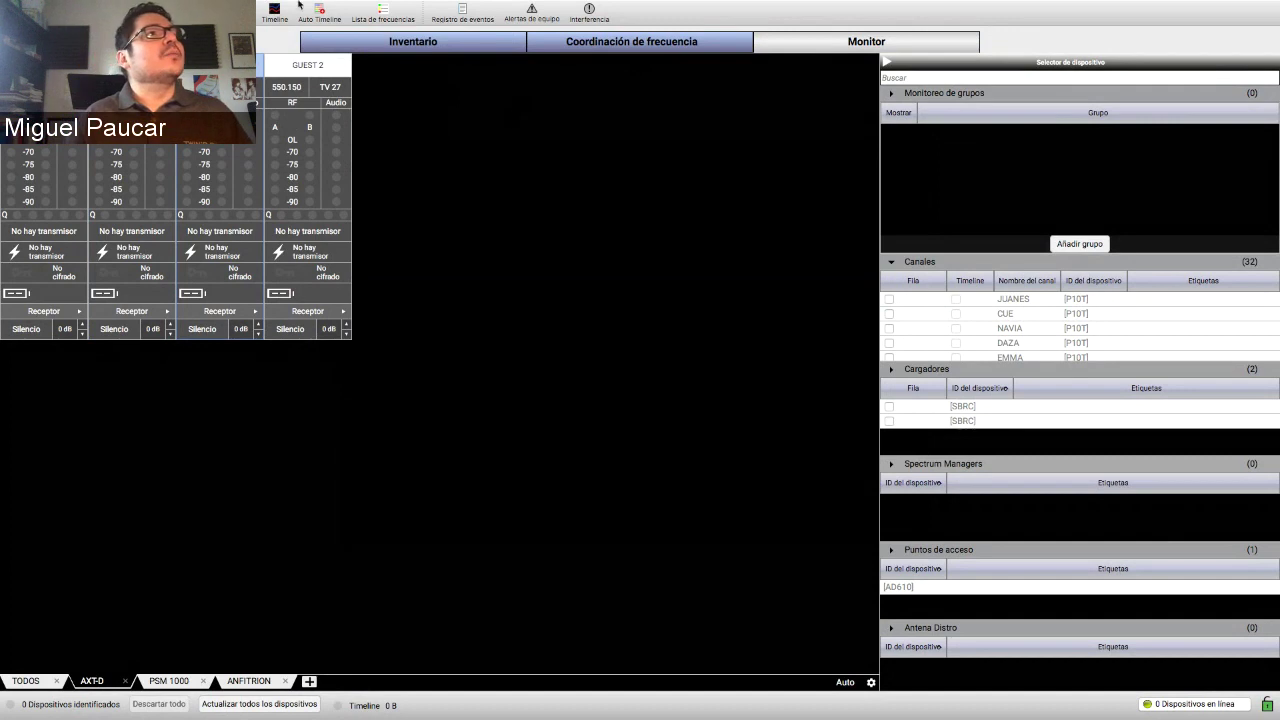
pyautogui.moveTo(290, 5)
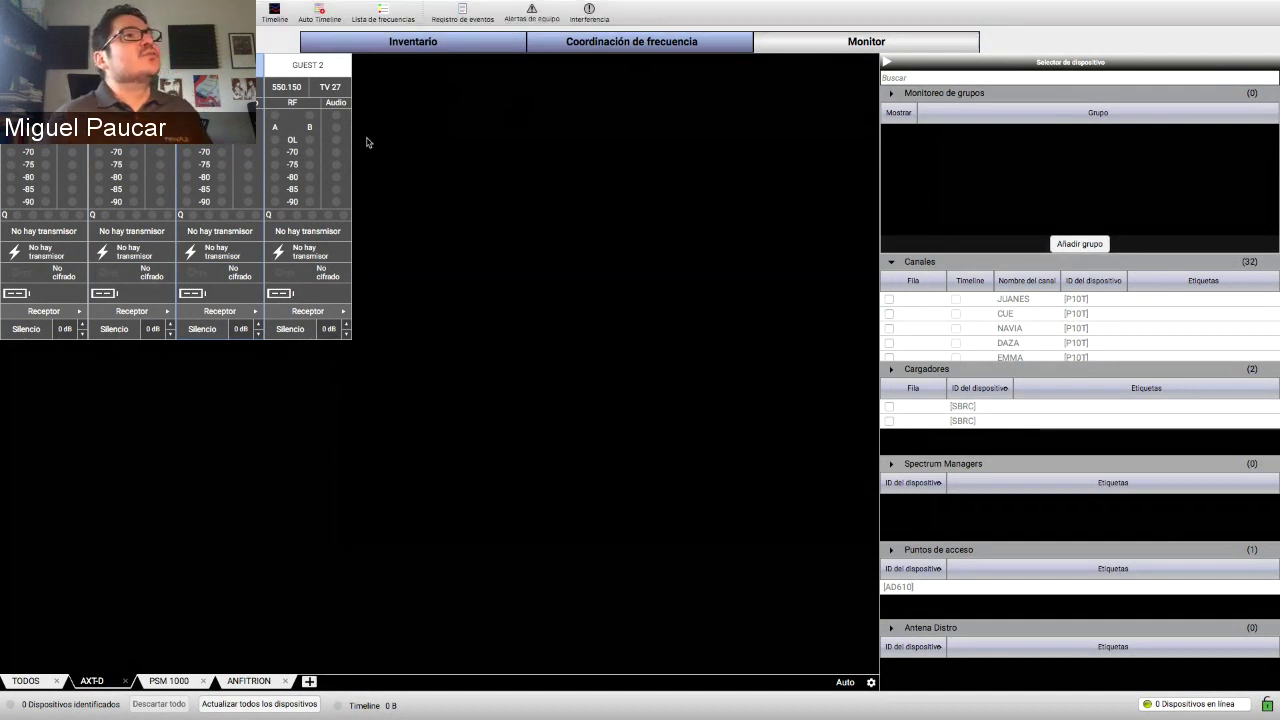
# - Open the Timeline window and look through its list of channels available for monitoring
pyautogui.click(272, 15)
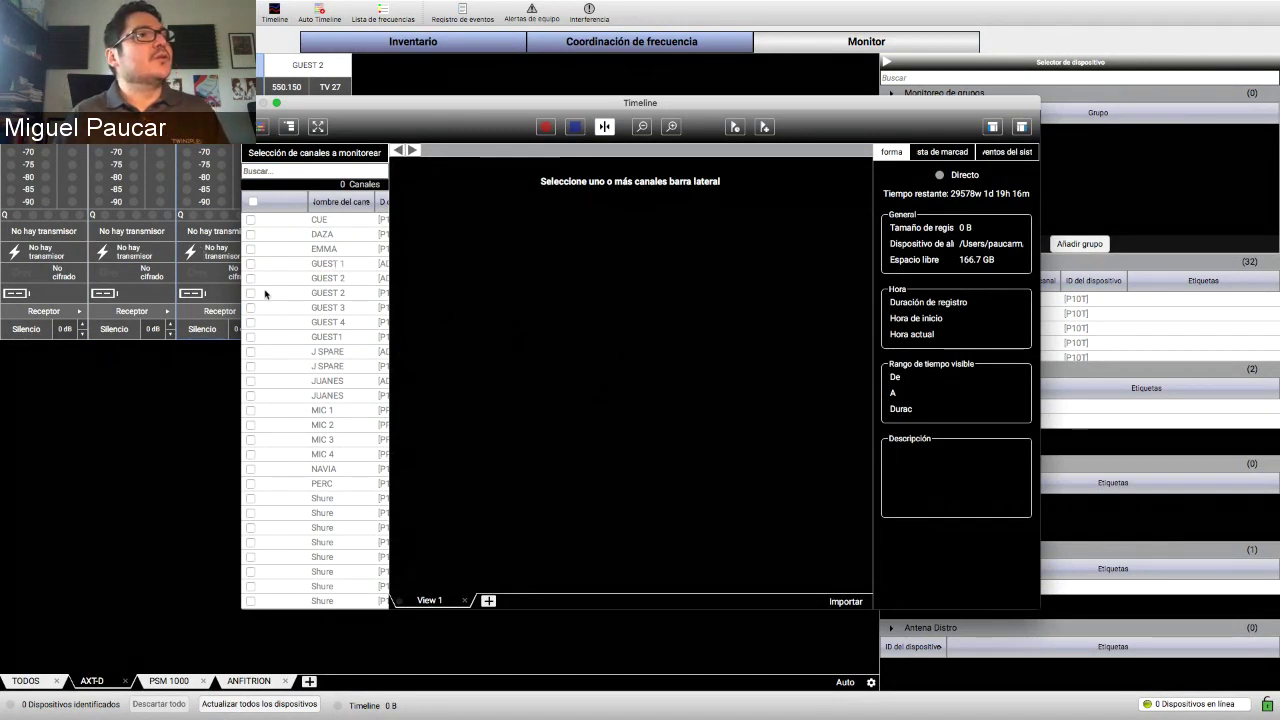
pyautogui.scroll(-1, 265, 293)
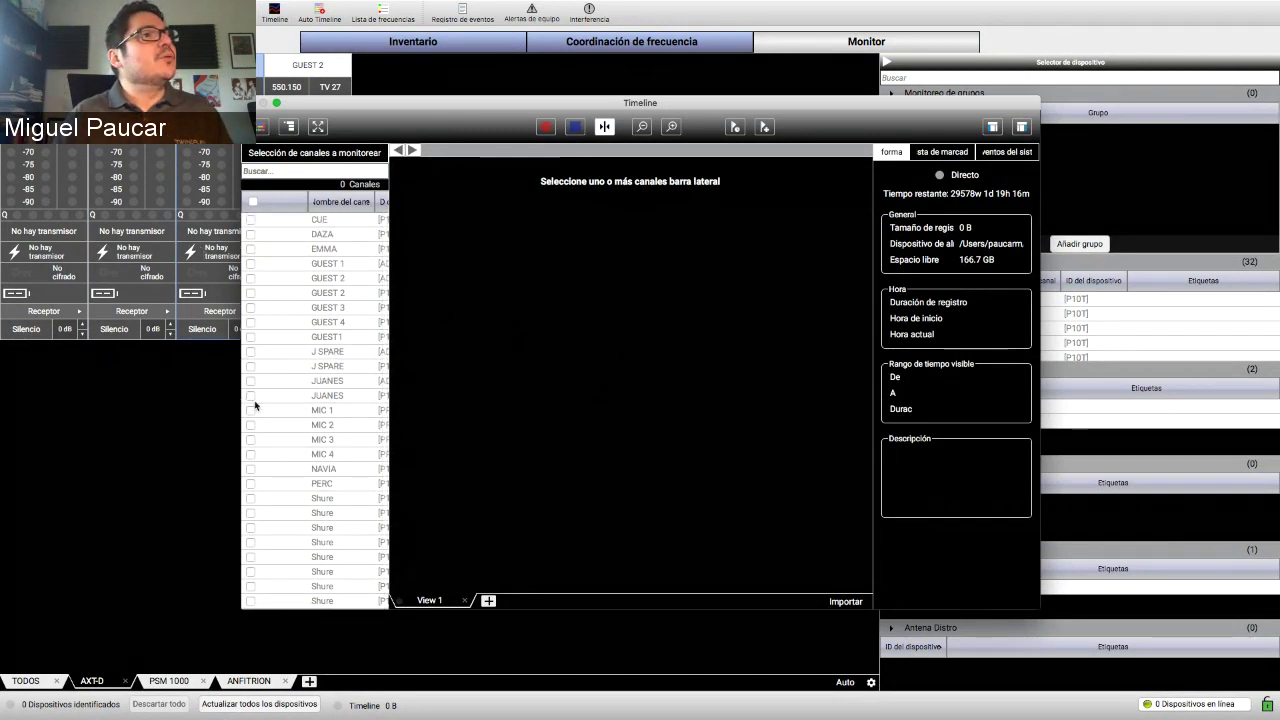
pyautogui.scroll(1, 255, 405)
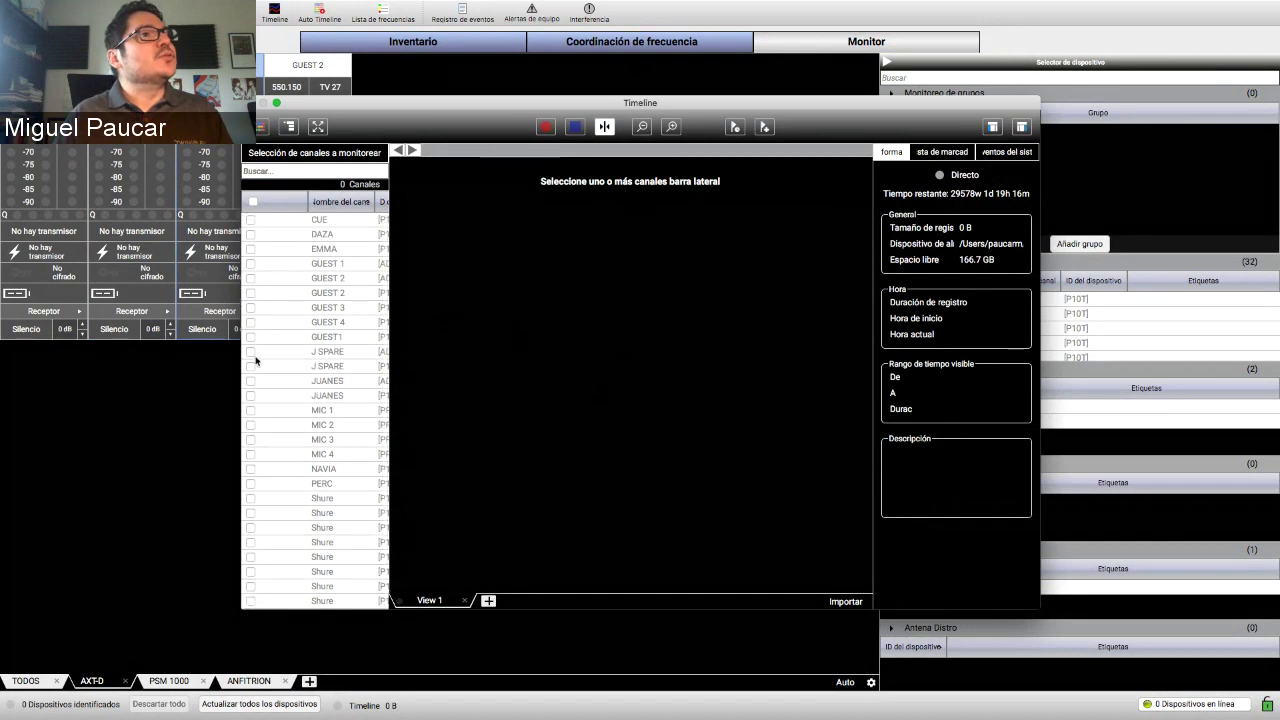
# - Record a short timeline of the J SPARE channel, stop it and discard the recording without saving
pyautogui.click(250, 353)
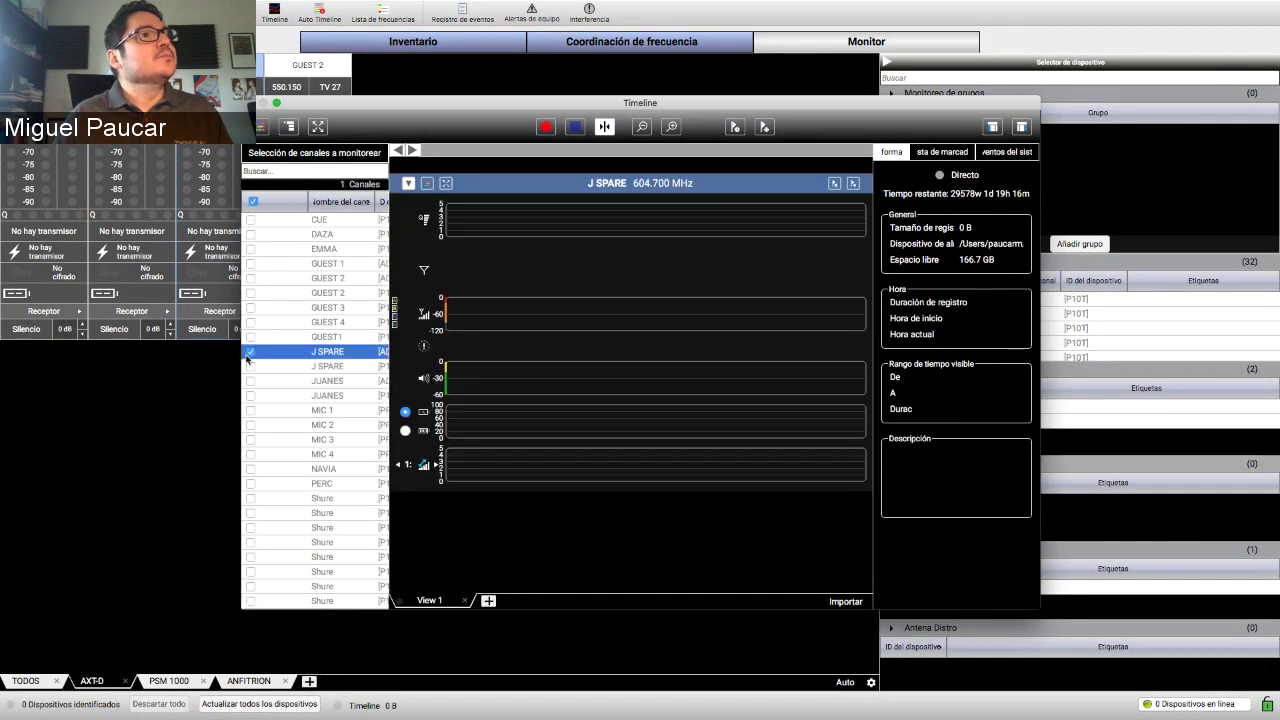
pyautogui.click(550, 129)
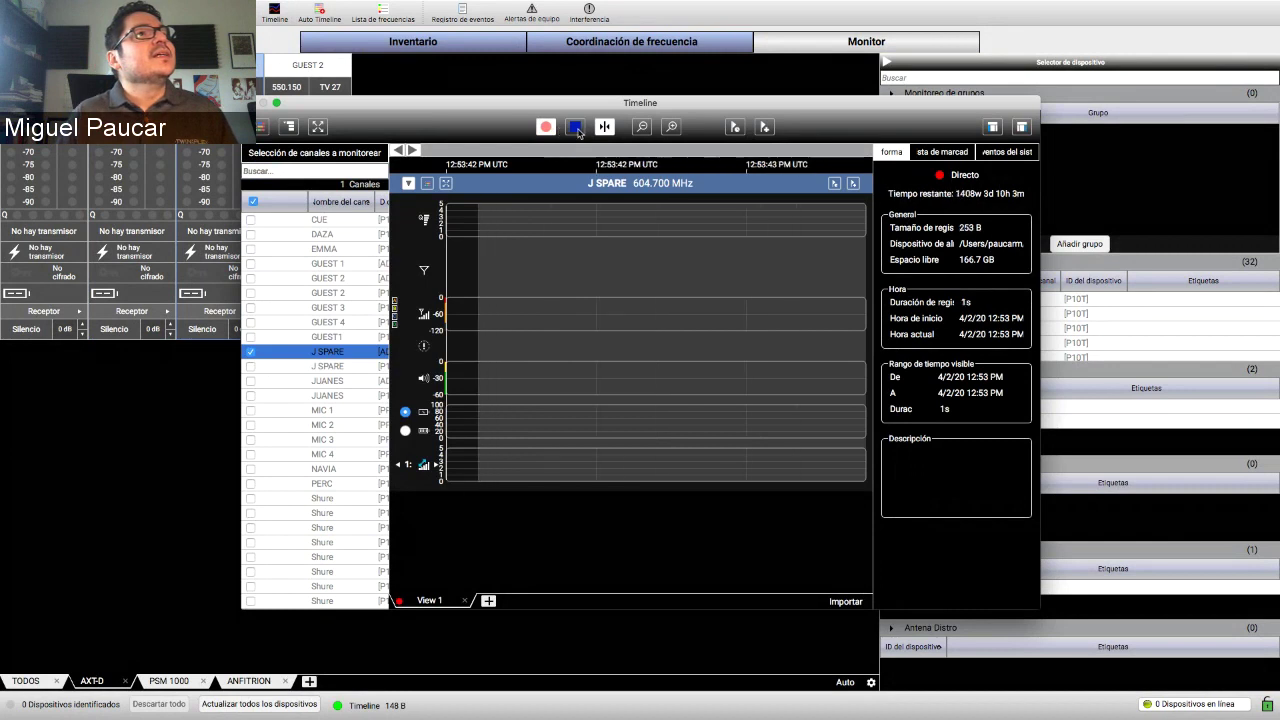
pyautogui.click(576, 128)
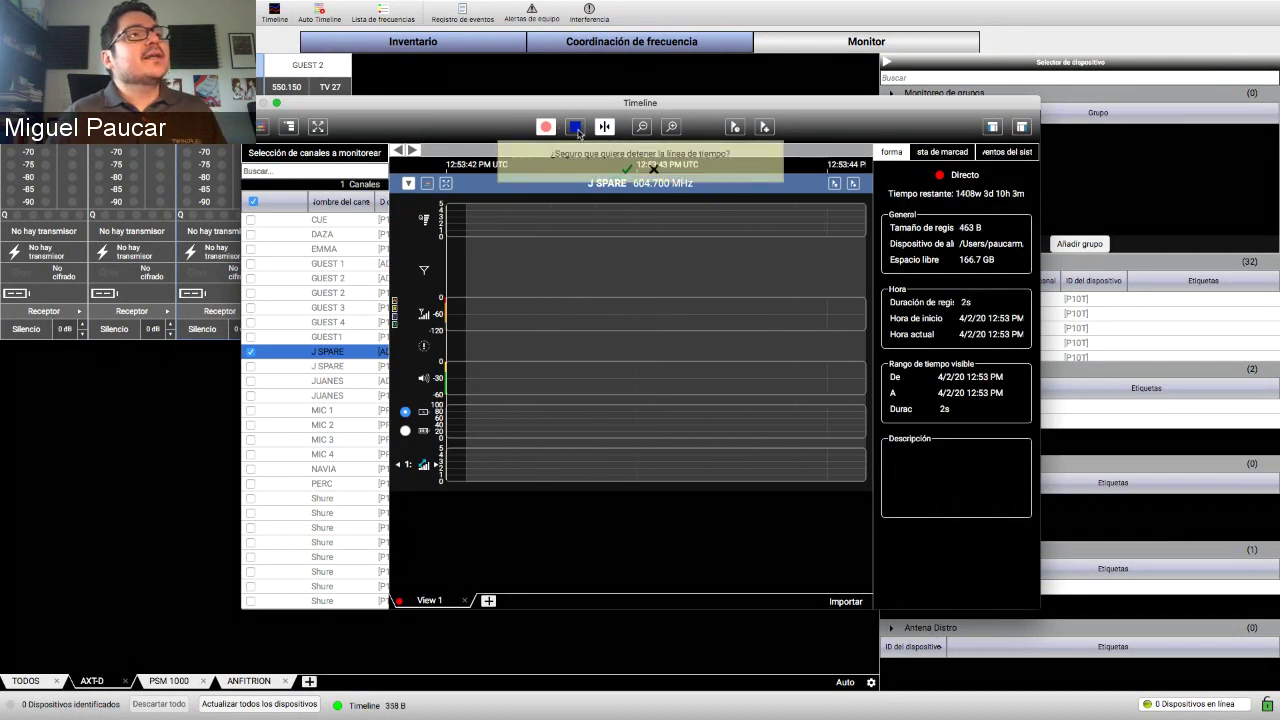
pyautogui.click(626, 170)
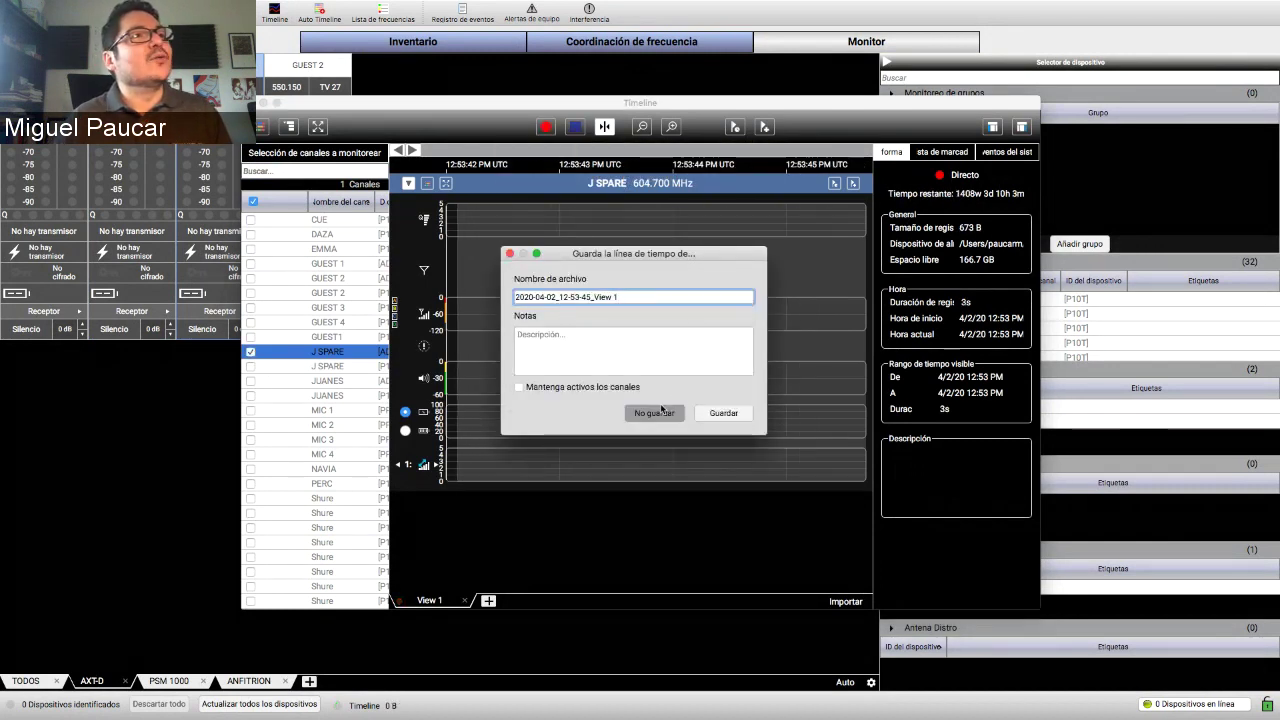
pyautogui.click(654, 412)
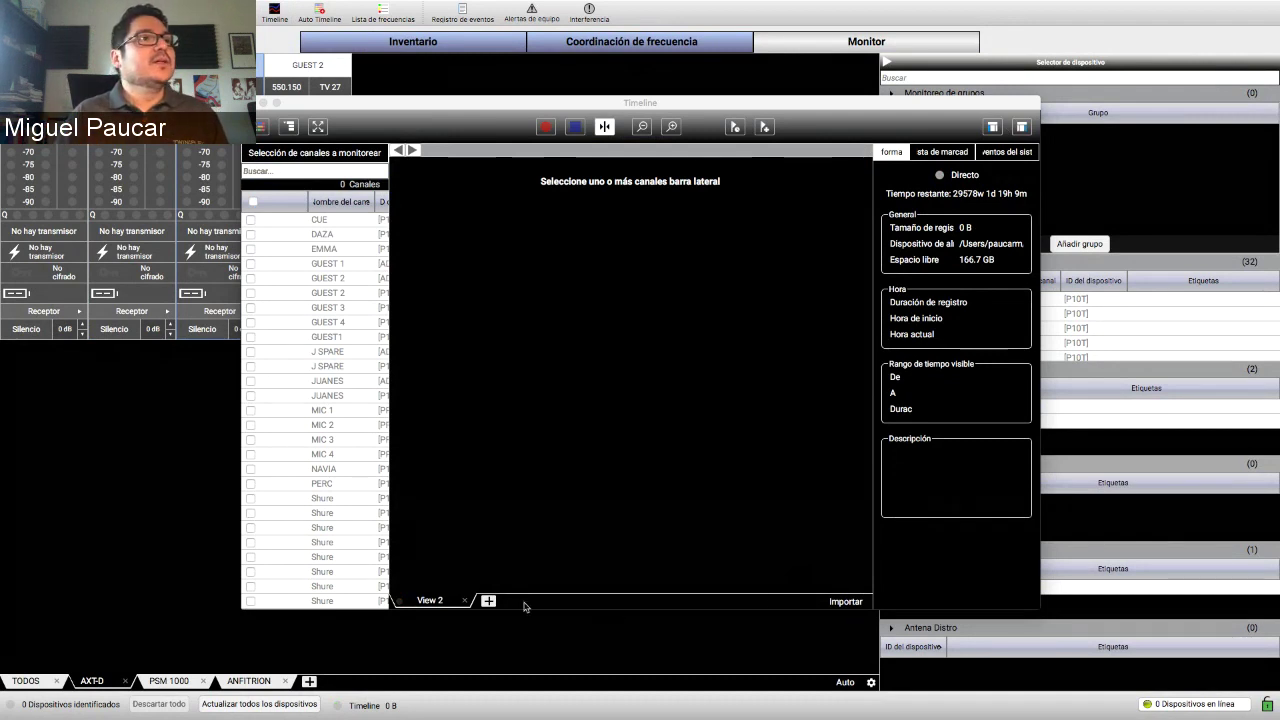
# - Import the saved Clasico -7-29 walk test recording into the Timeline window
pyautogui.click(845, 601)
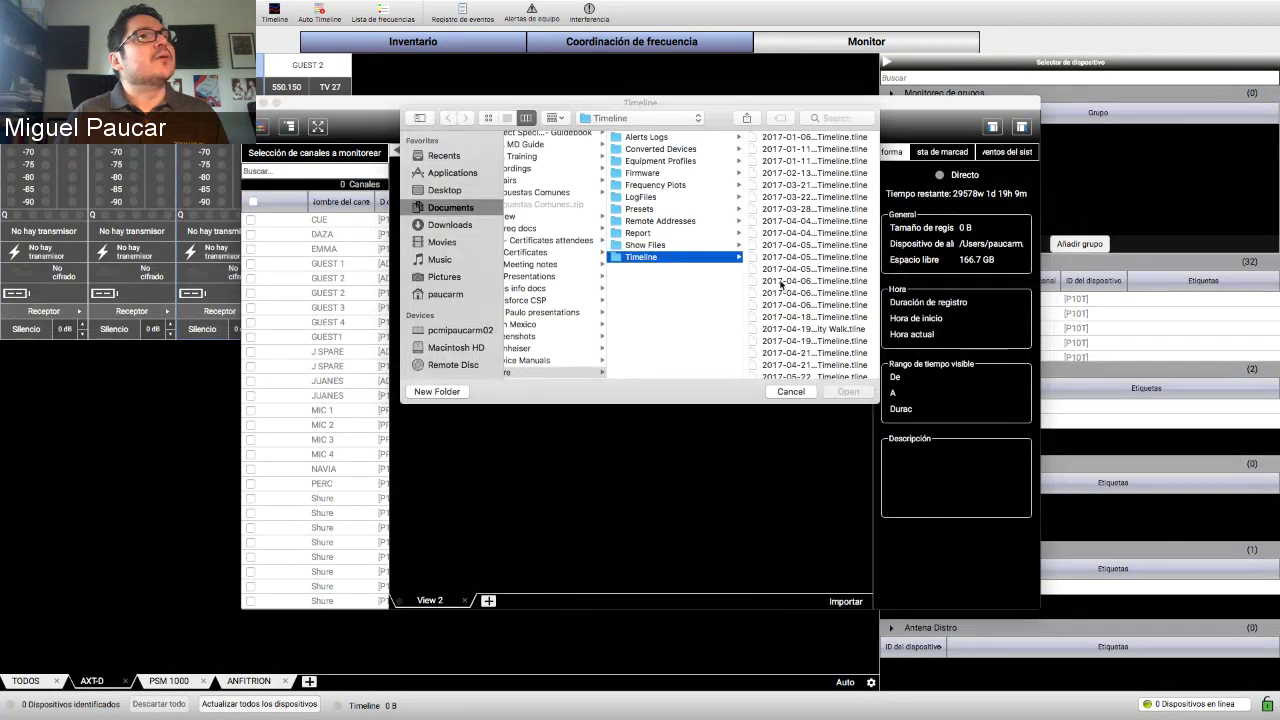
pyautogui.scroll(-5, 818, 262)
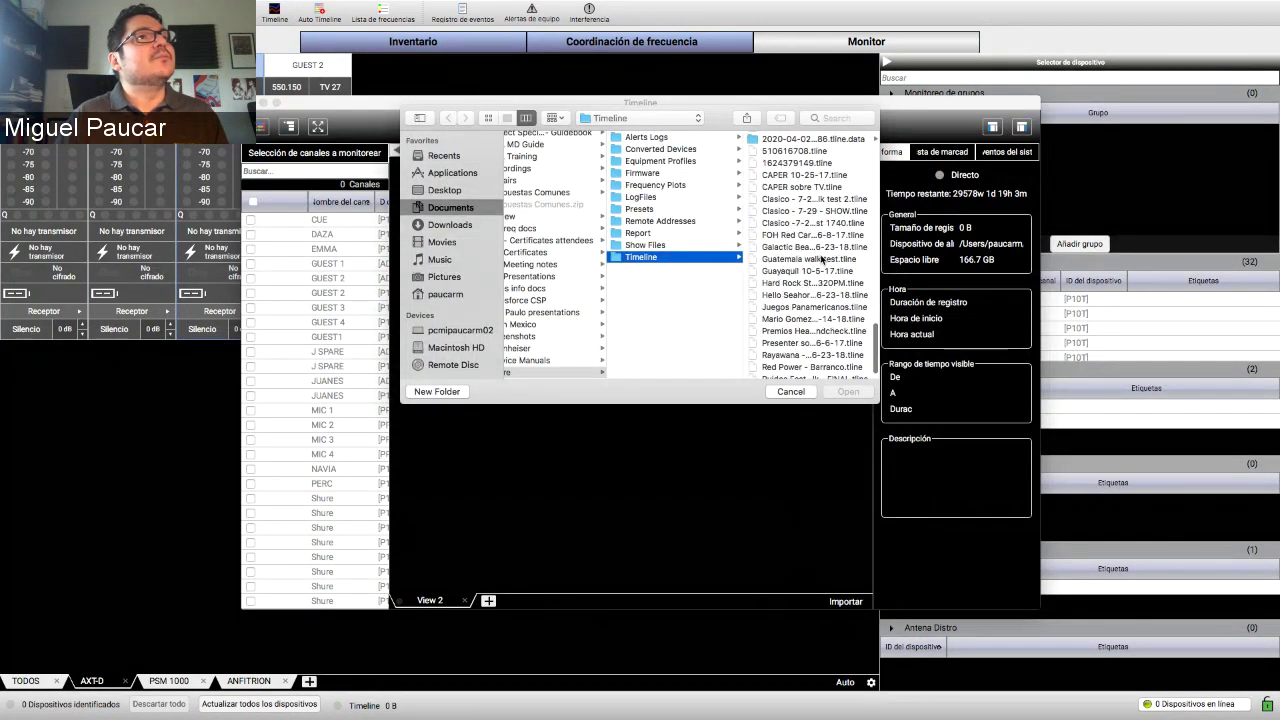
pyautogui.scroll(-5, 810, 322)
pyautogui.scroll(4, 809, 332)
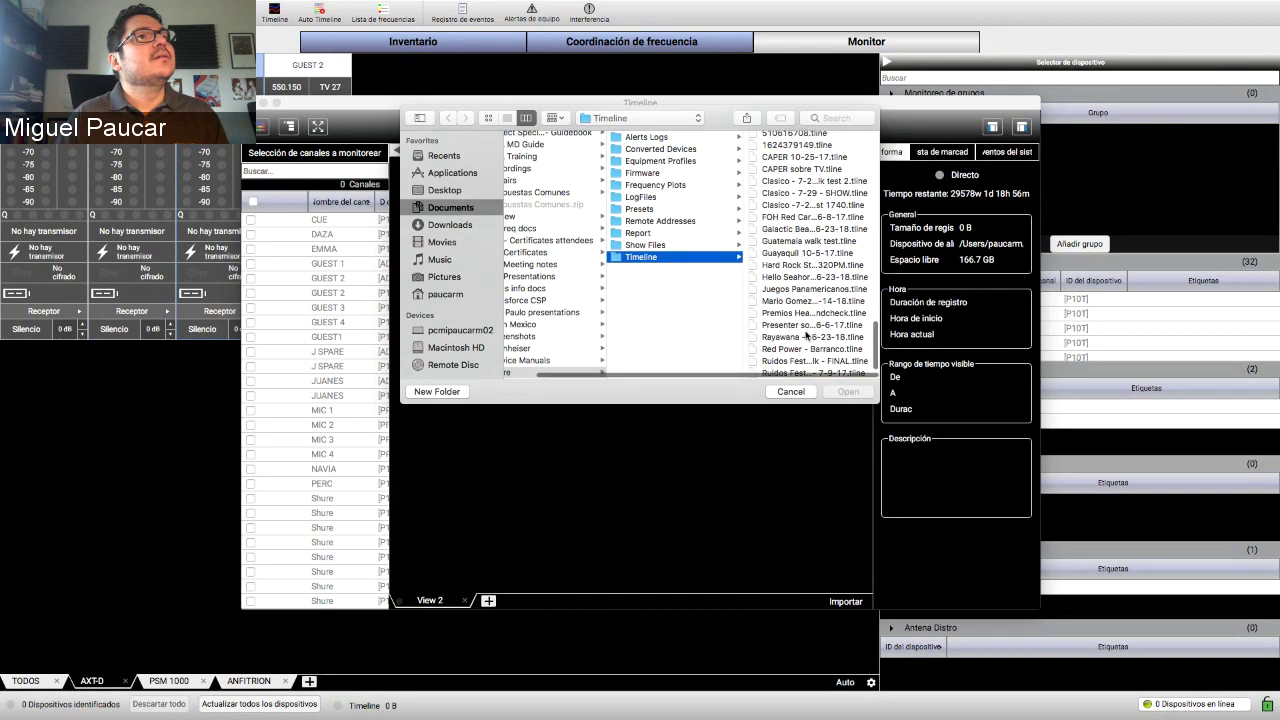
pyautogui.doubleClick(808, 300)
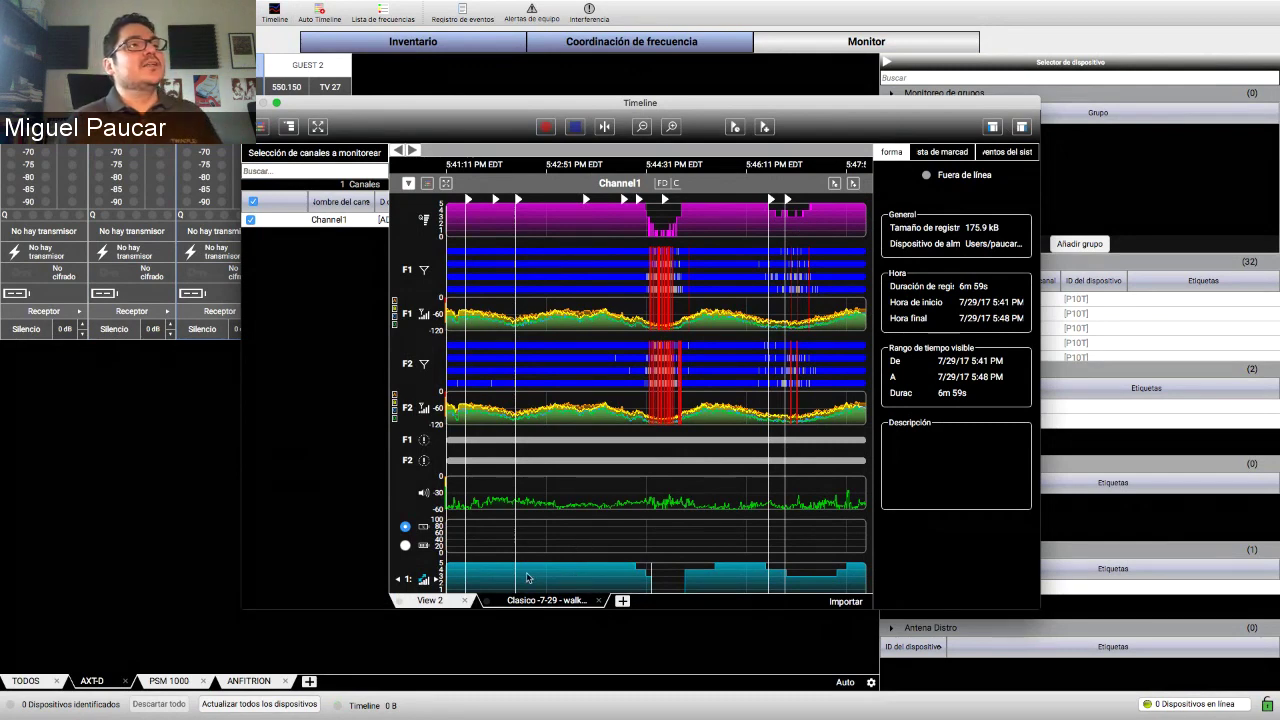
# - Import the saved Ruidos Fest Walk - FINAL recording as another timeline
pyautogui.click(828, 602)
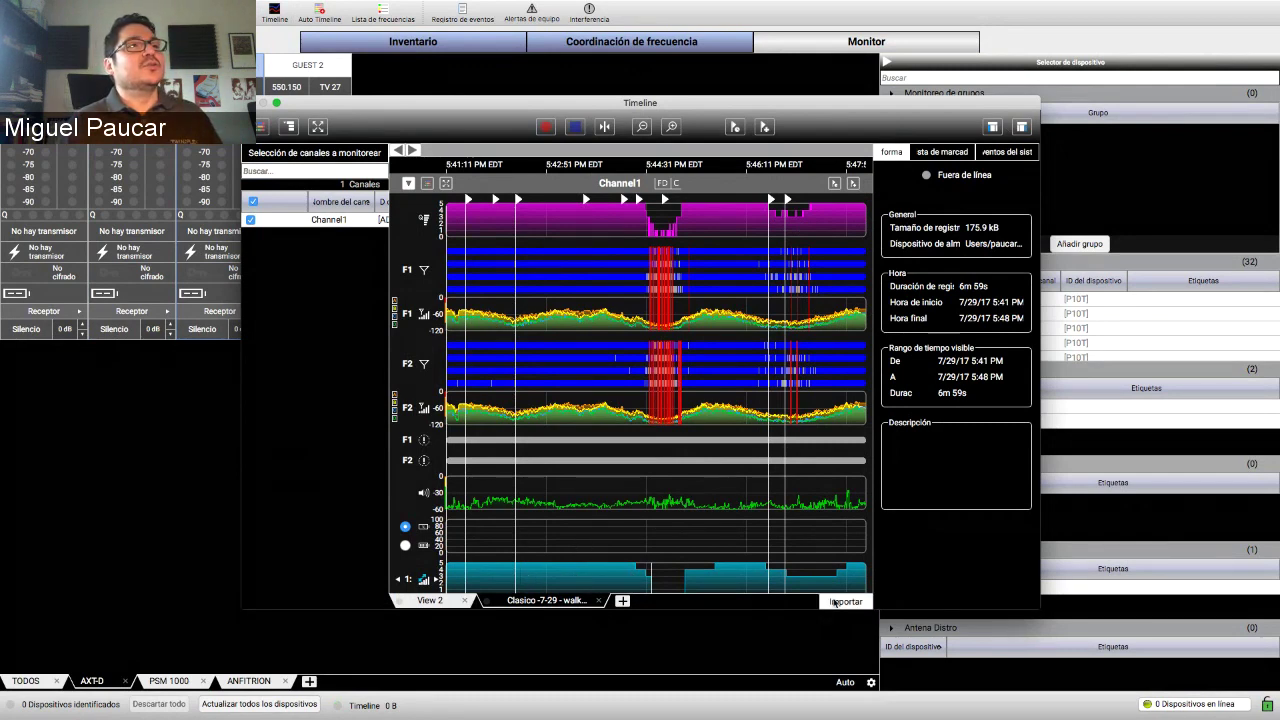
pyautogui.scroll(-10, 592, 248)
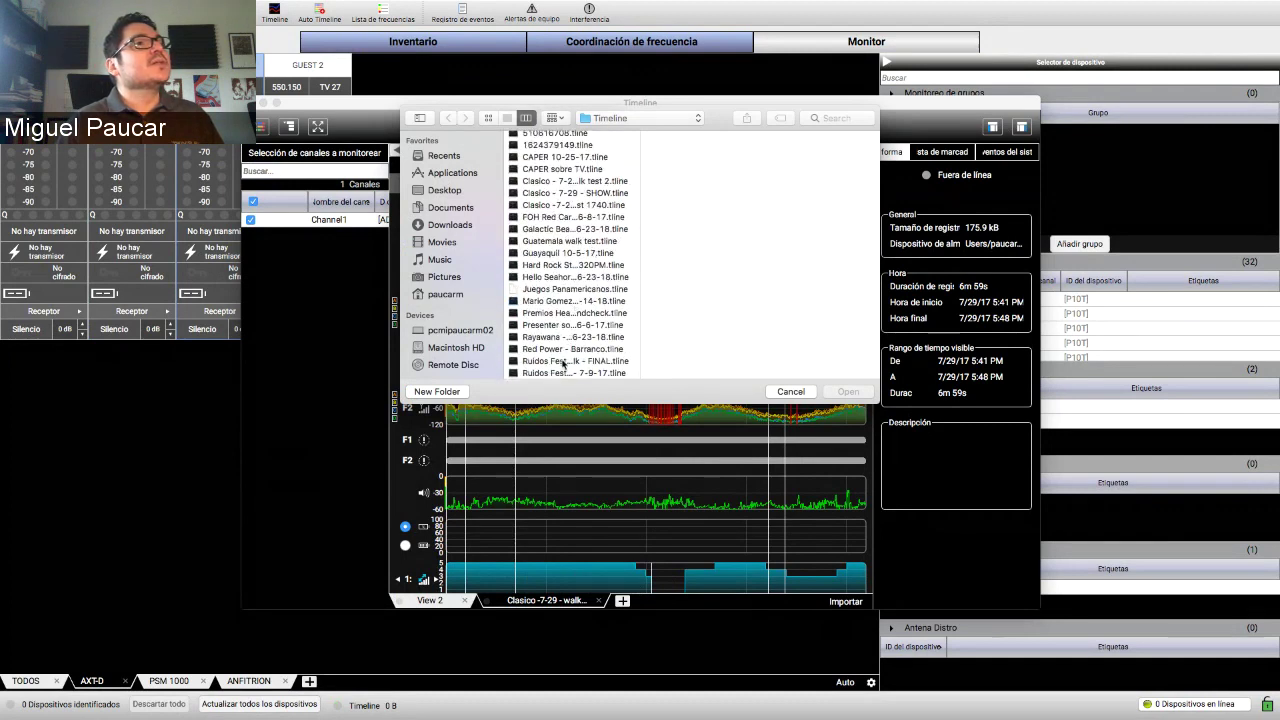
pyautogui.doubleClick(563, 362)
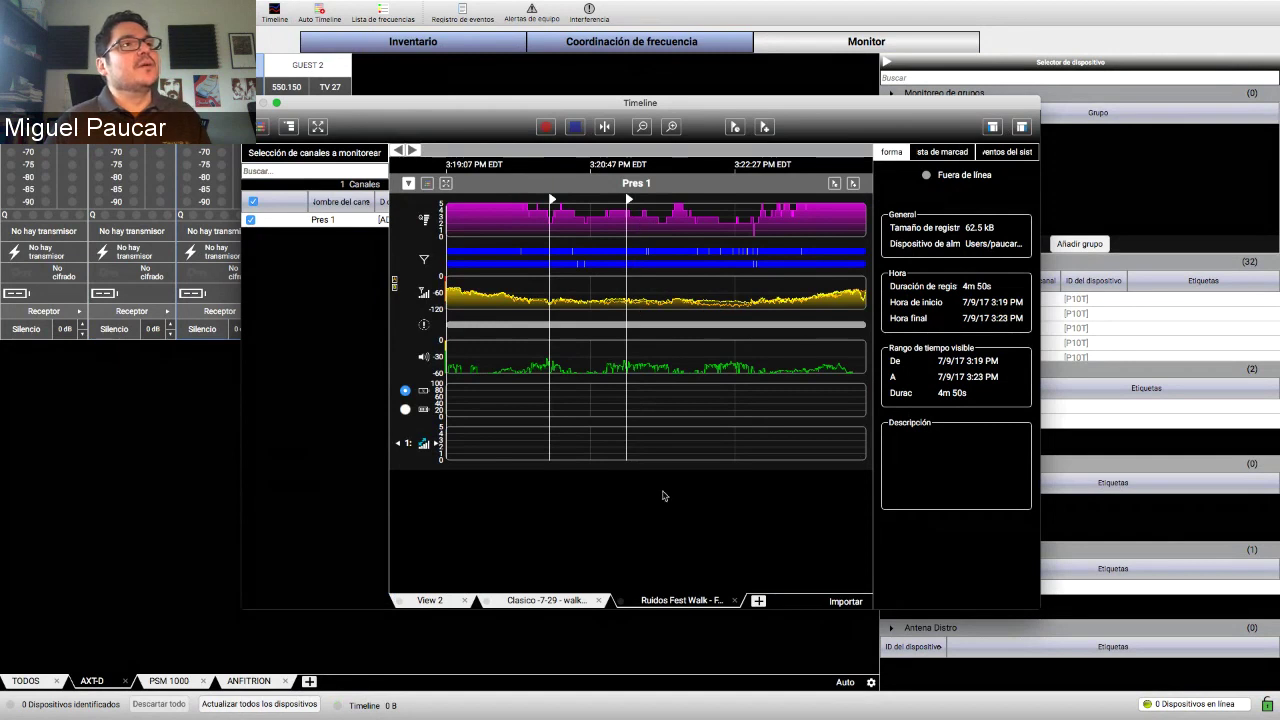
# - Add the GUEST1 channel at 482.300 MHz and the GUEST 1 channel at 596.975 MHz to the live View 2 timeline
pyautogui.click(450, 604)
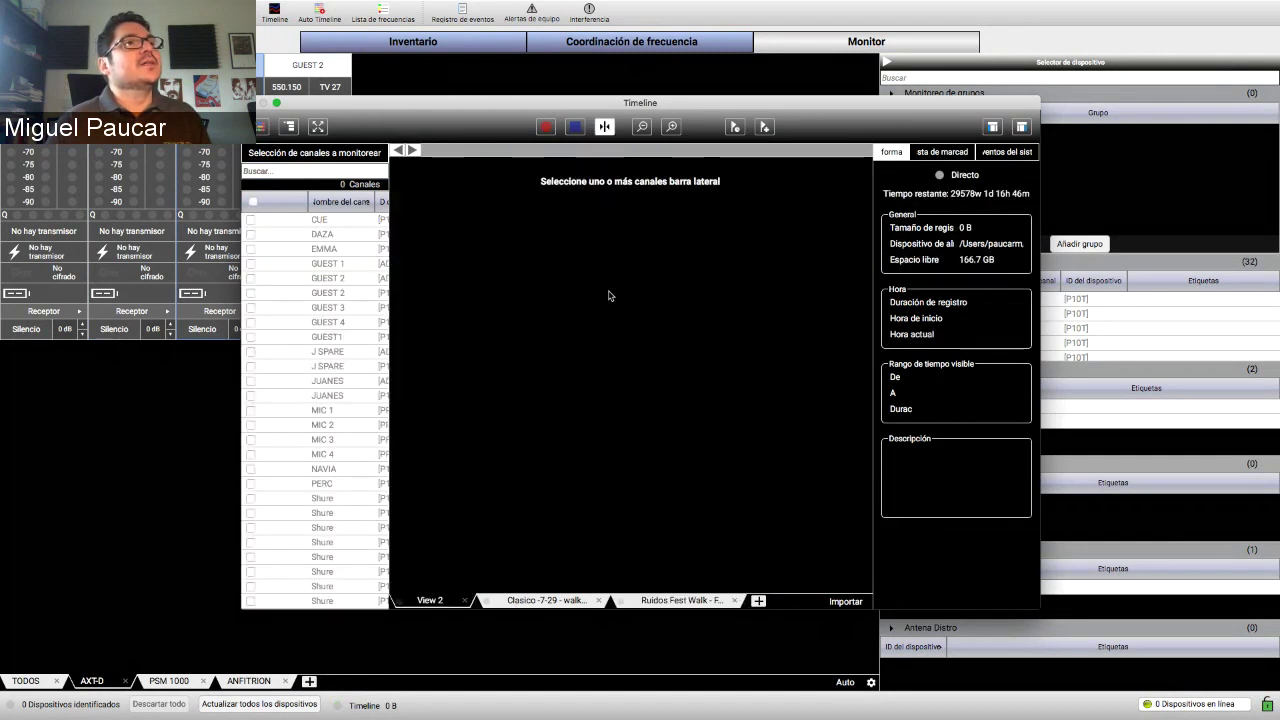
pyautogui.click(251, 293)
pyautogui.doubleClick(251, 342)
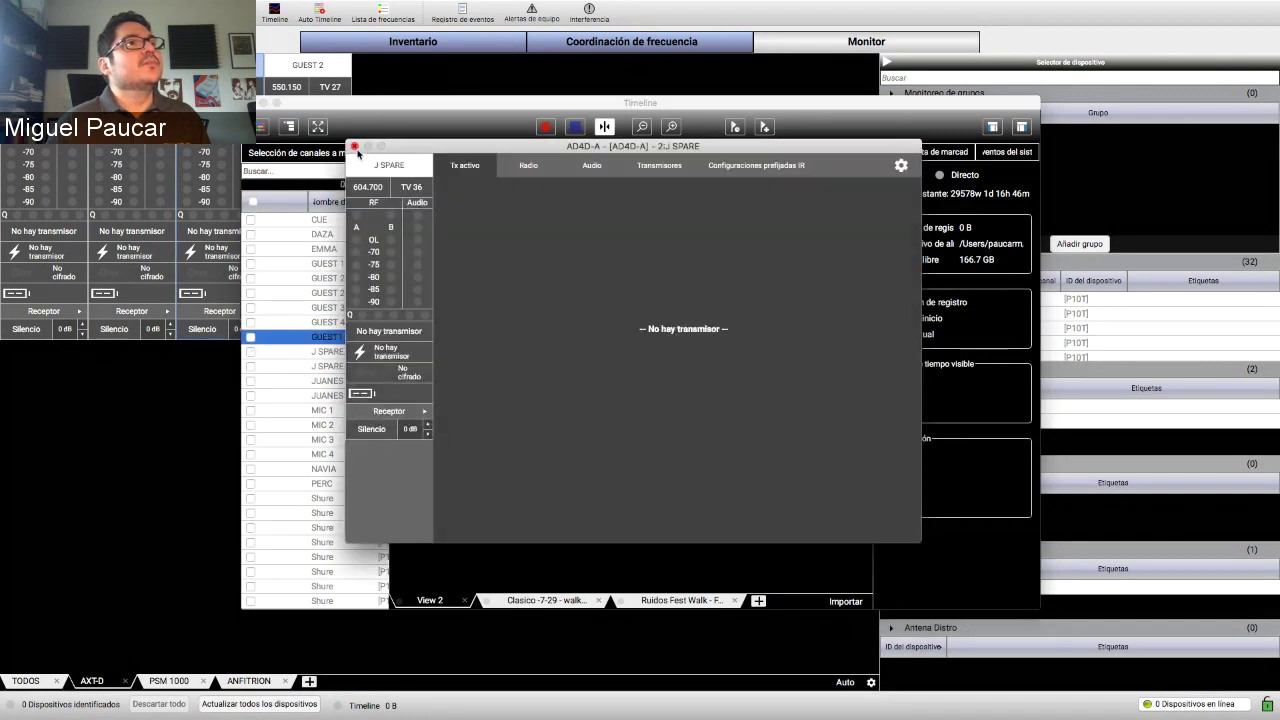
pyautogui.click(355, 148)
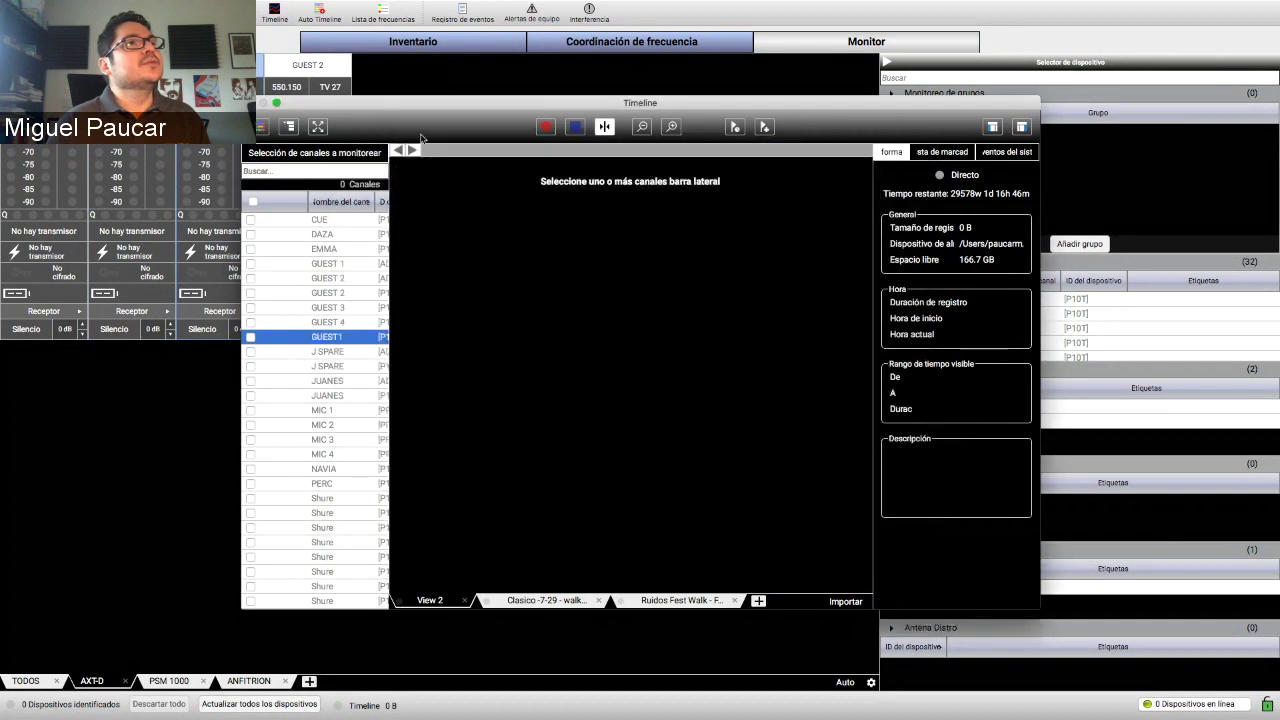
pyautogui.click(250, 338)
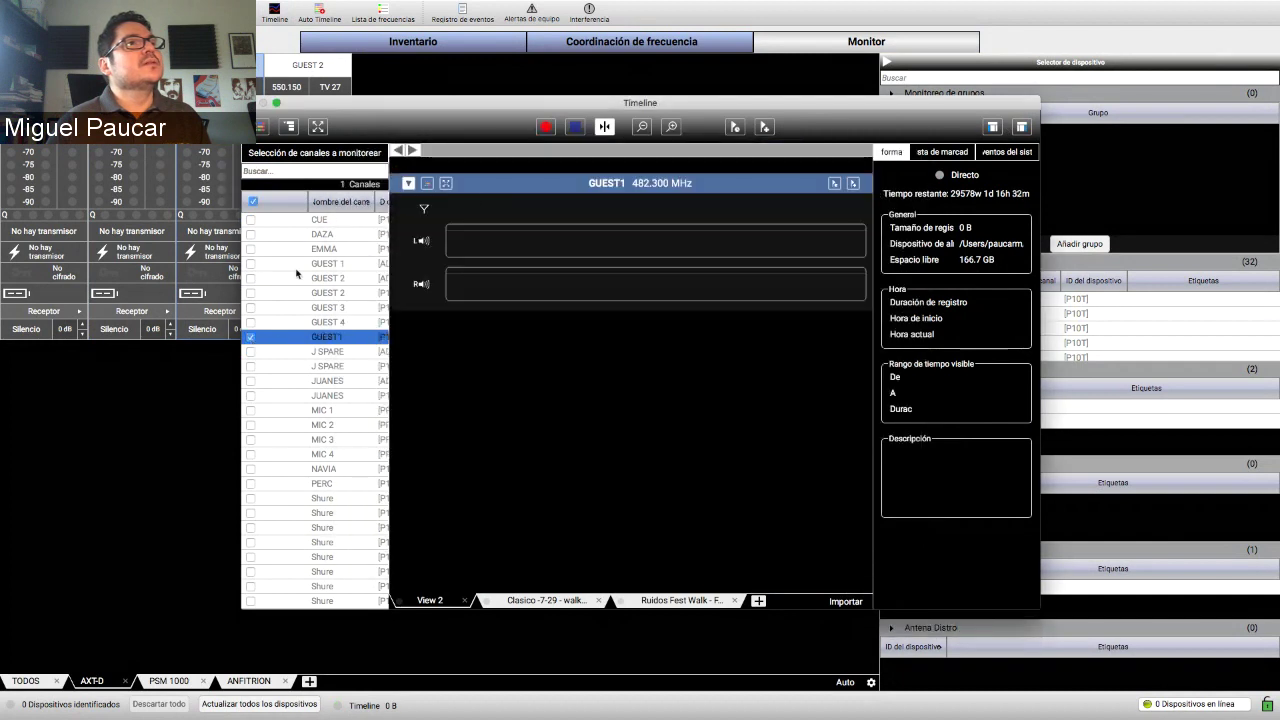
pyautogui.click(251, 264)
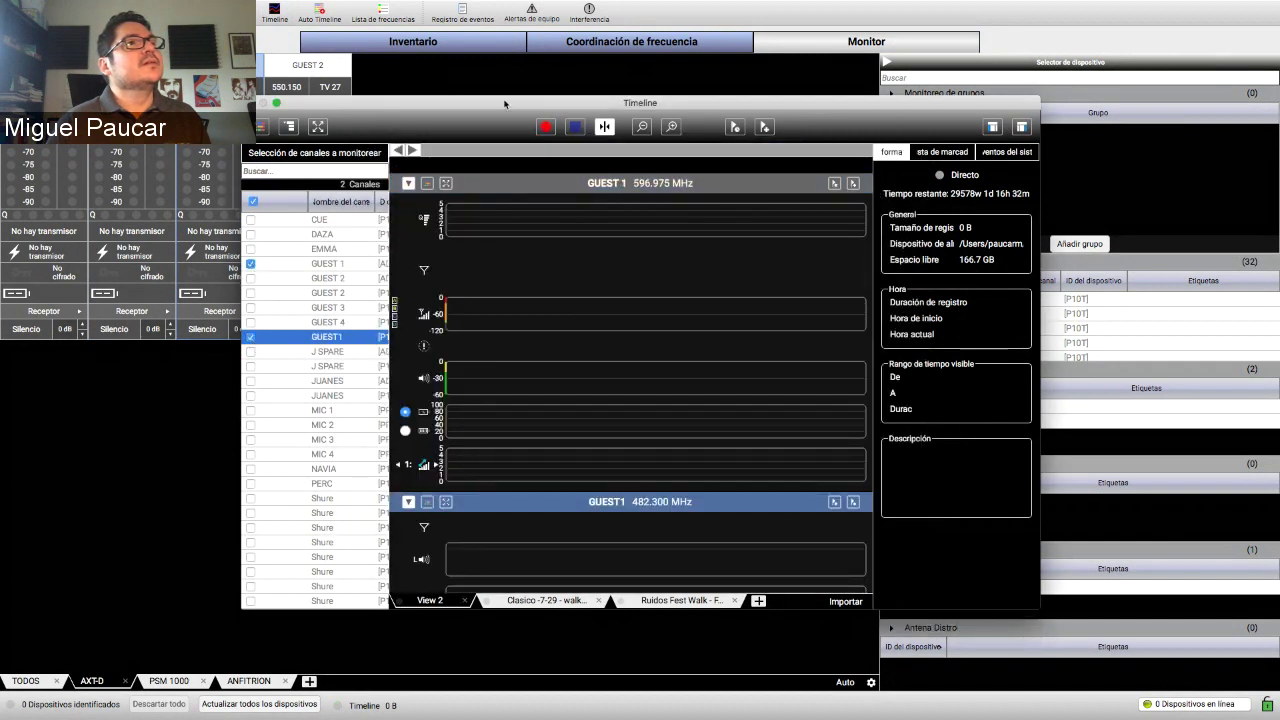
# - Record a short timeline of the two selected guest channels, stop it and save it under the suggested file name
pyautogui.click(545, 127)
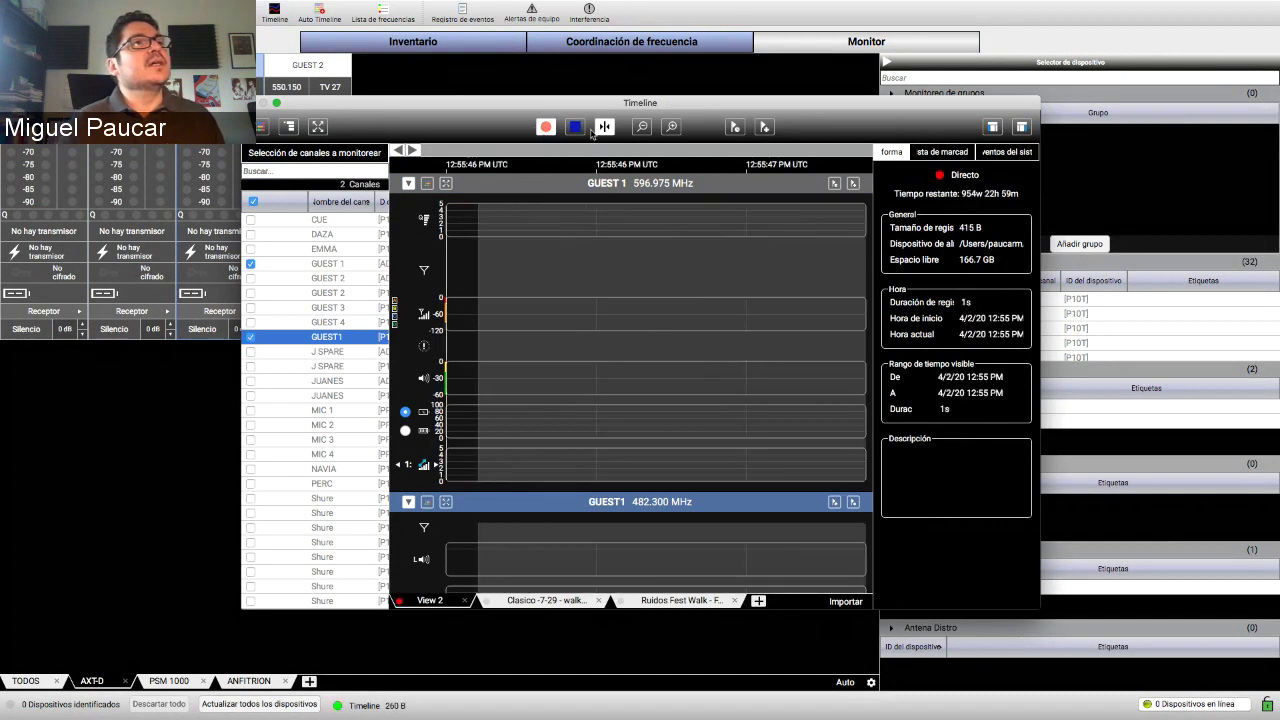
pyautogui.click(575, 127)
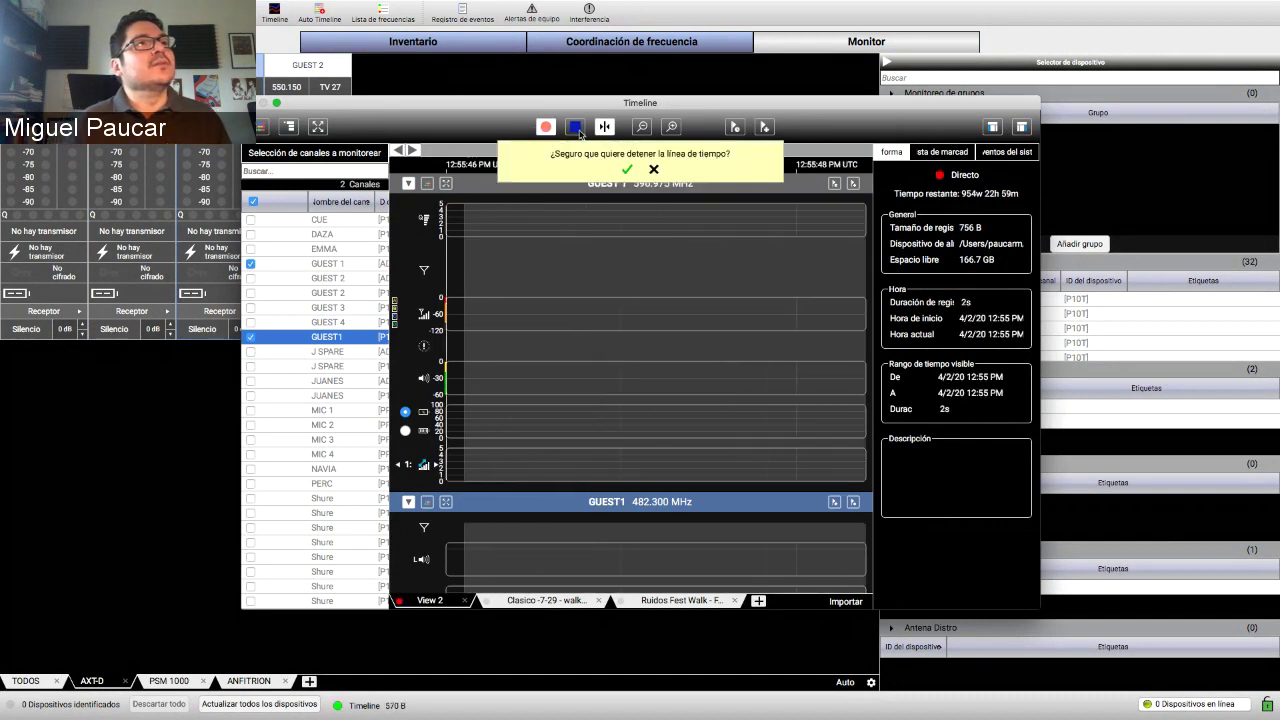
pyautogui.click(627, 170)
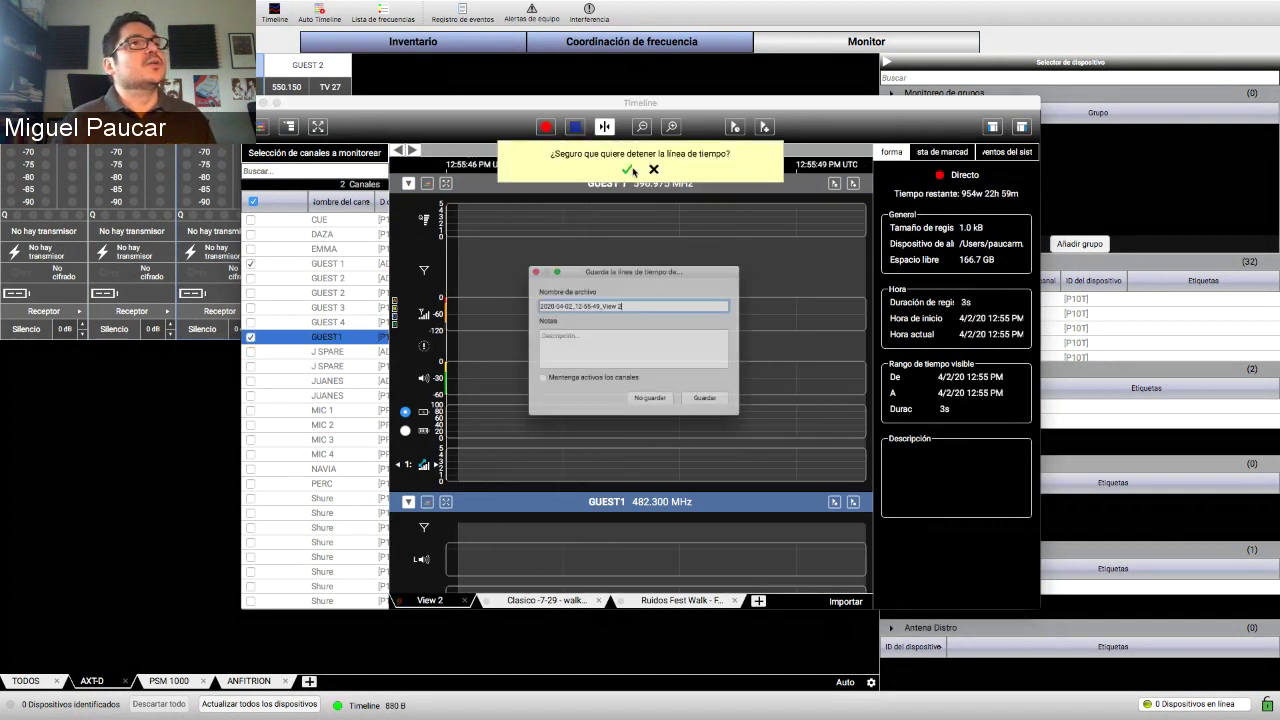
pyautogui.click(725, 416)
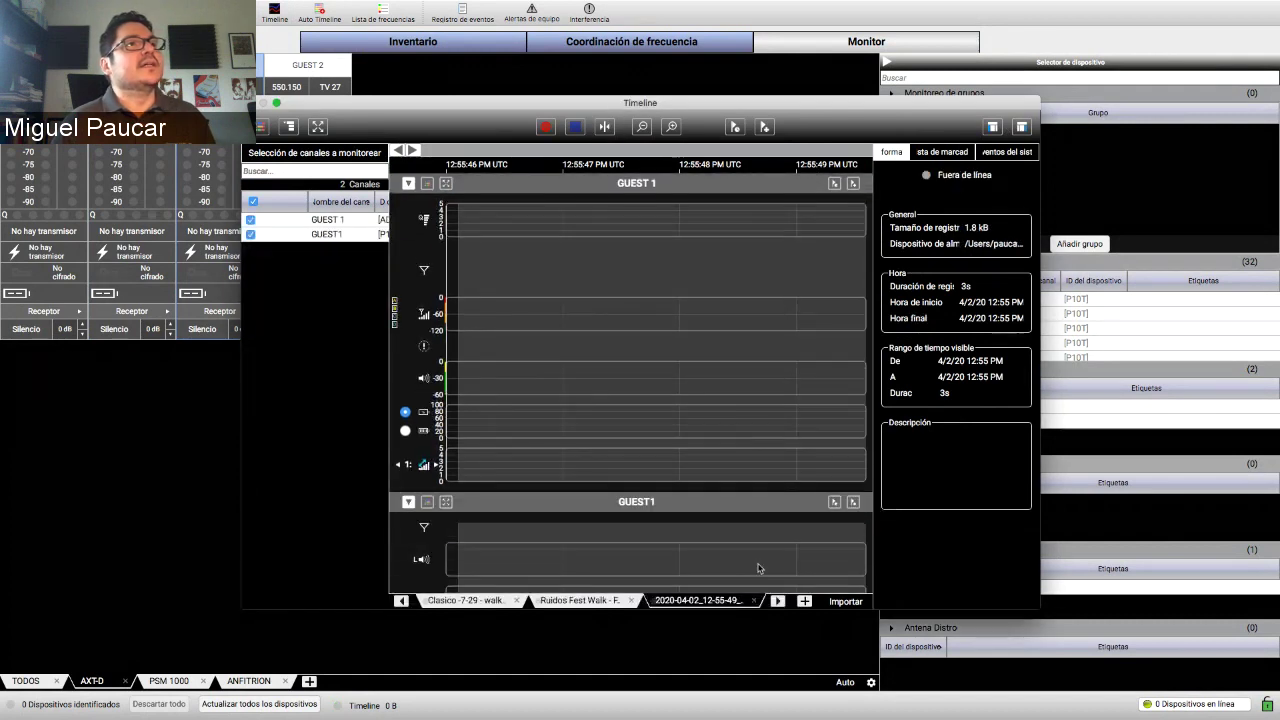
# - Import the saved 2017-09-06_16-09-04 recording from the Timeline folder inside the Shure documents folder as another timeline
pyautogui.click(845, 601)
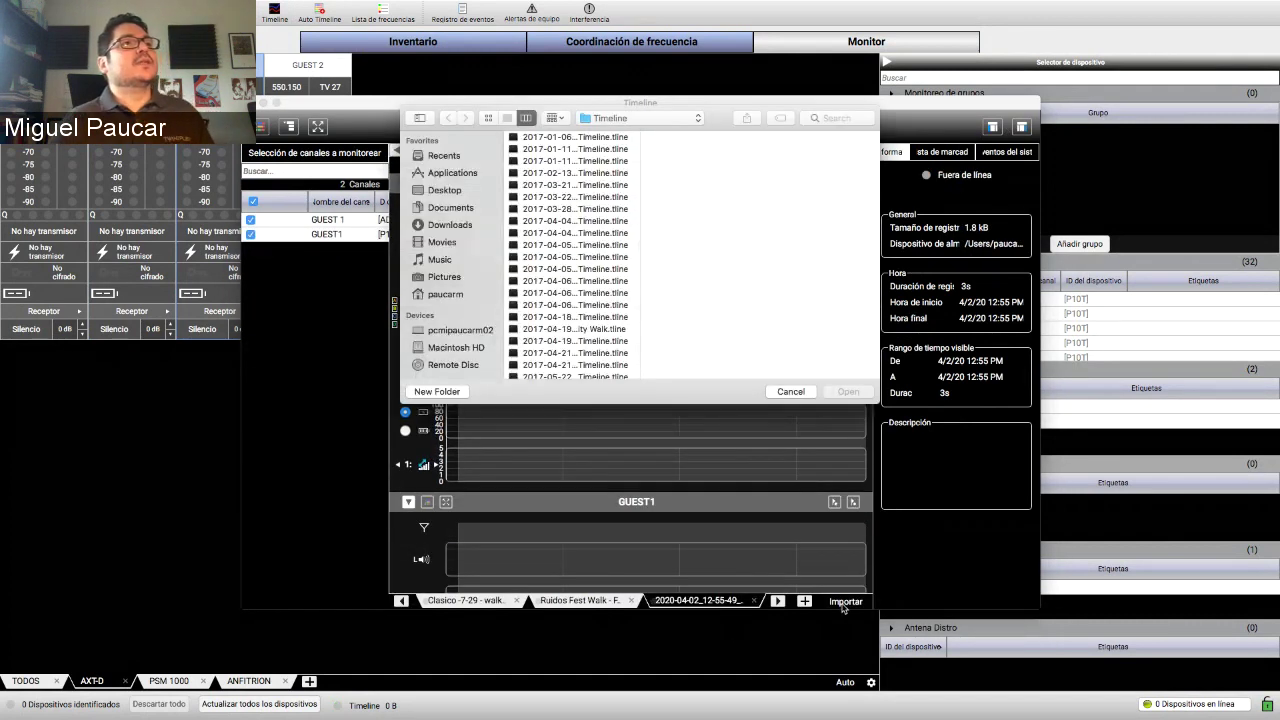
pyautogui.scroll(-3, 592, 274)
pyautogui.scroll(3, 600, 250)
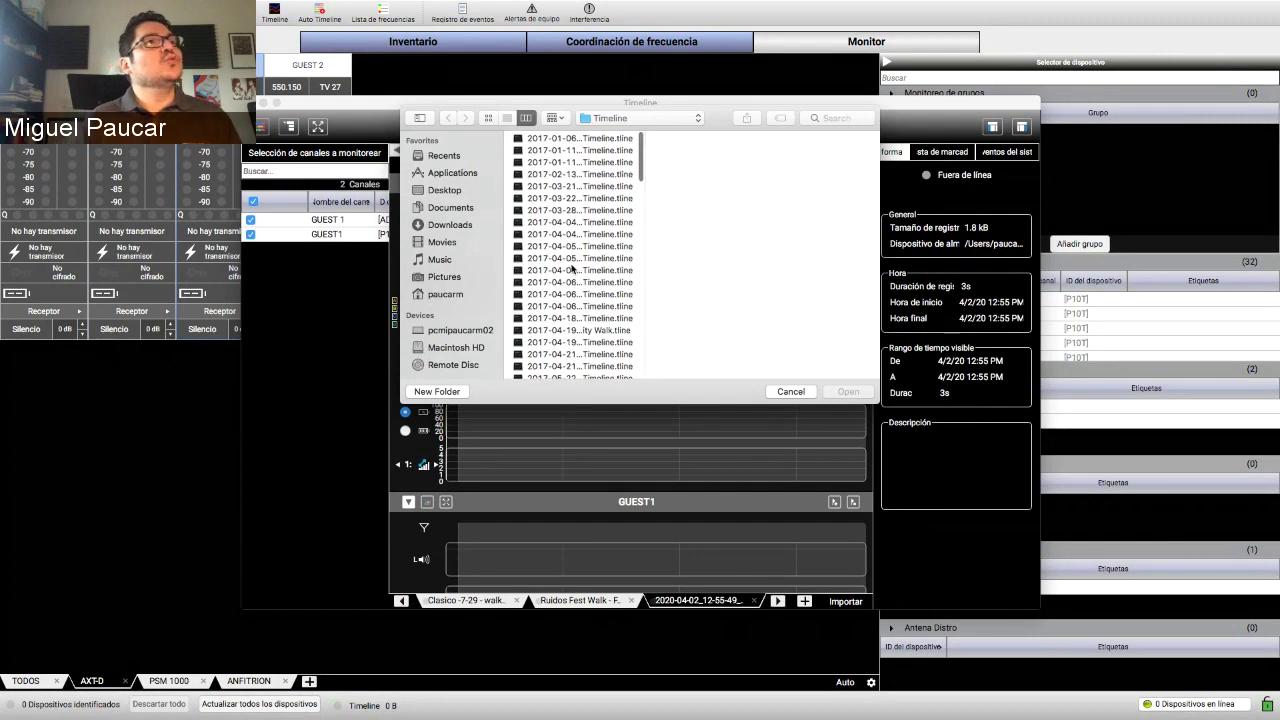
pyautogui.click(650, 118)
pyautogui.click(642, 129)
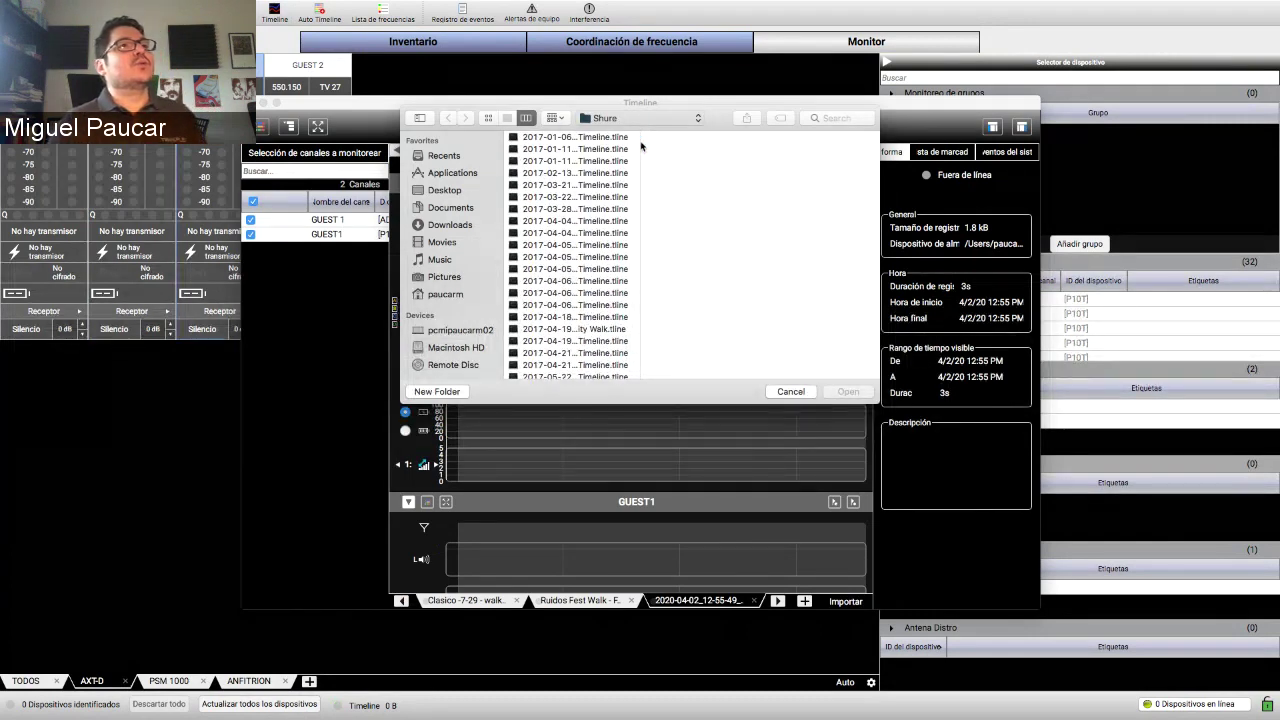
pyautogui.click(722, 258)
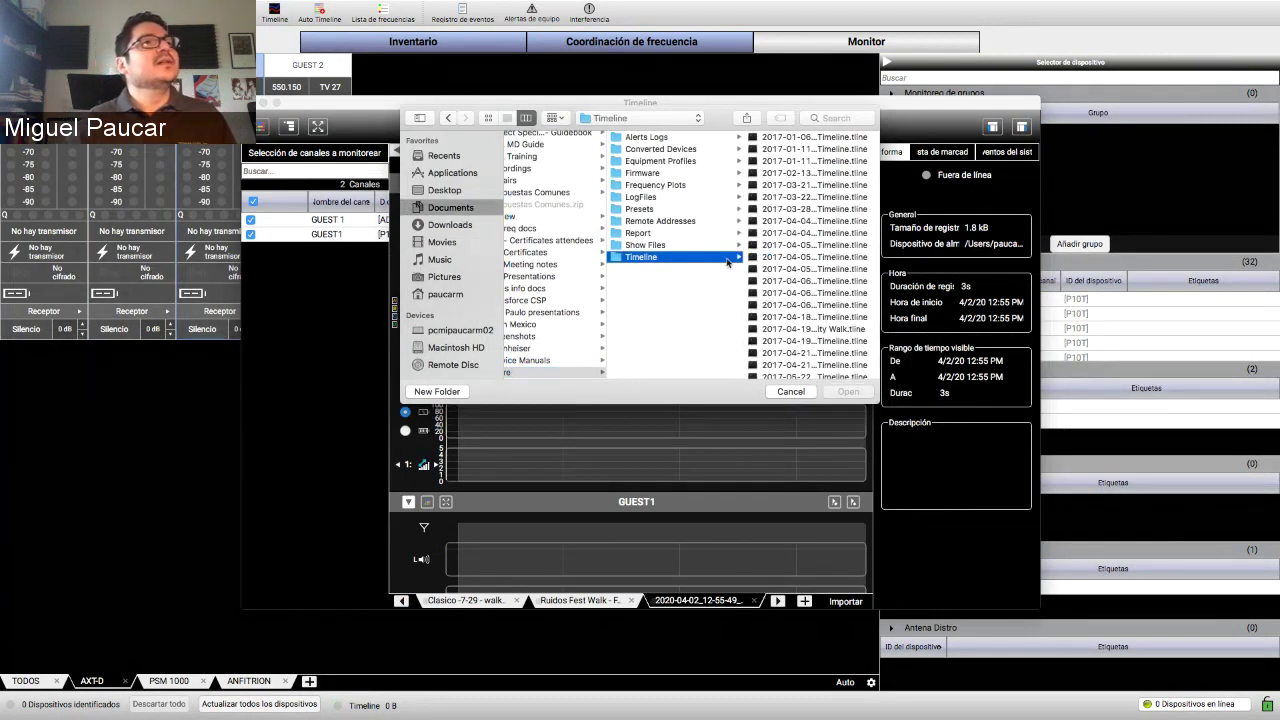
pyautogui.scroll(-5, 807, 265)
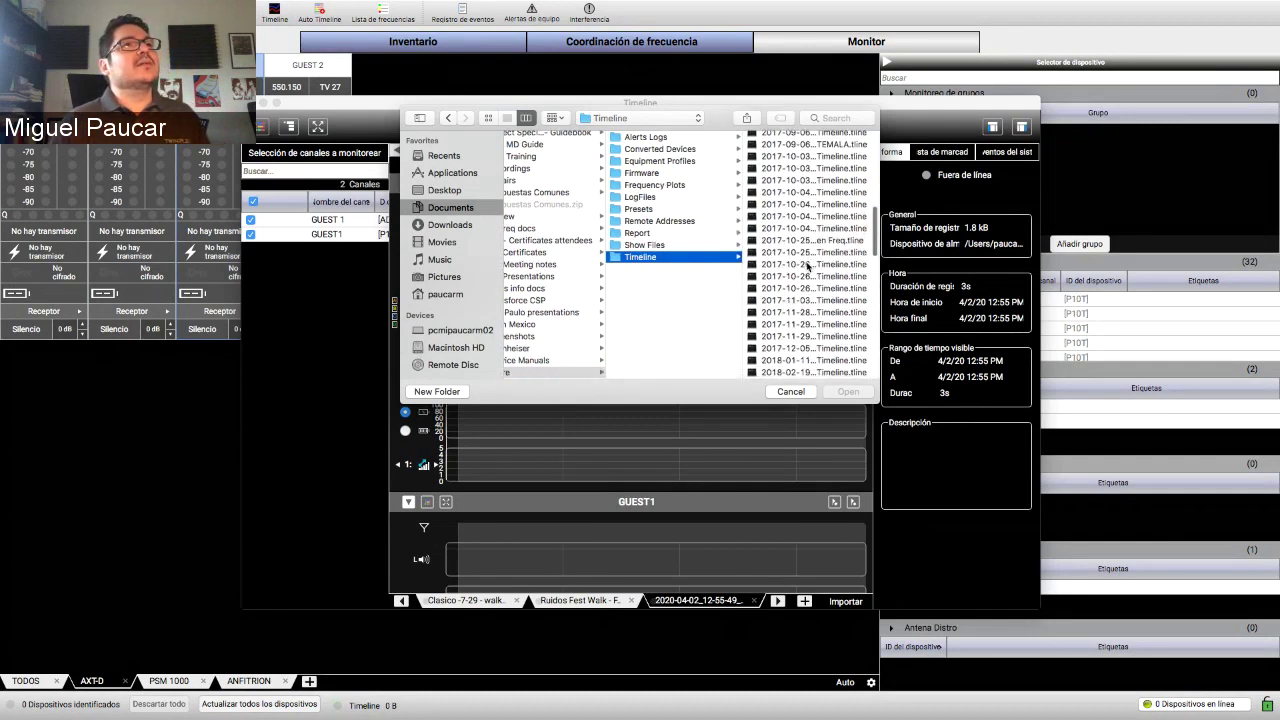
pyautogui.scroll(1, 807, 265)
pyautogui.doubleClick(815, 152)
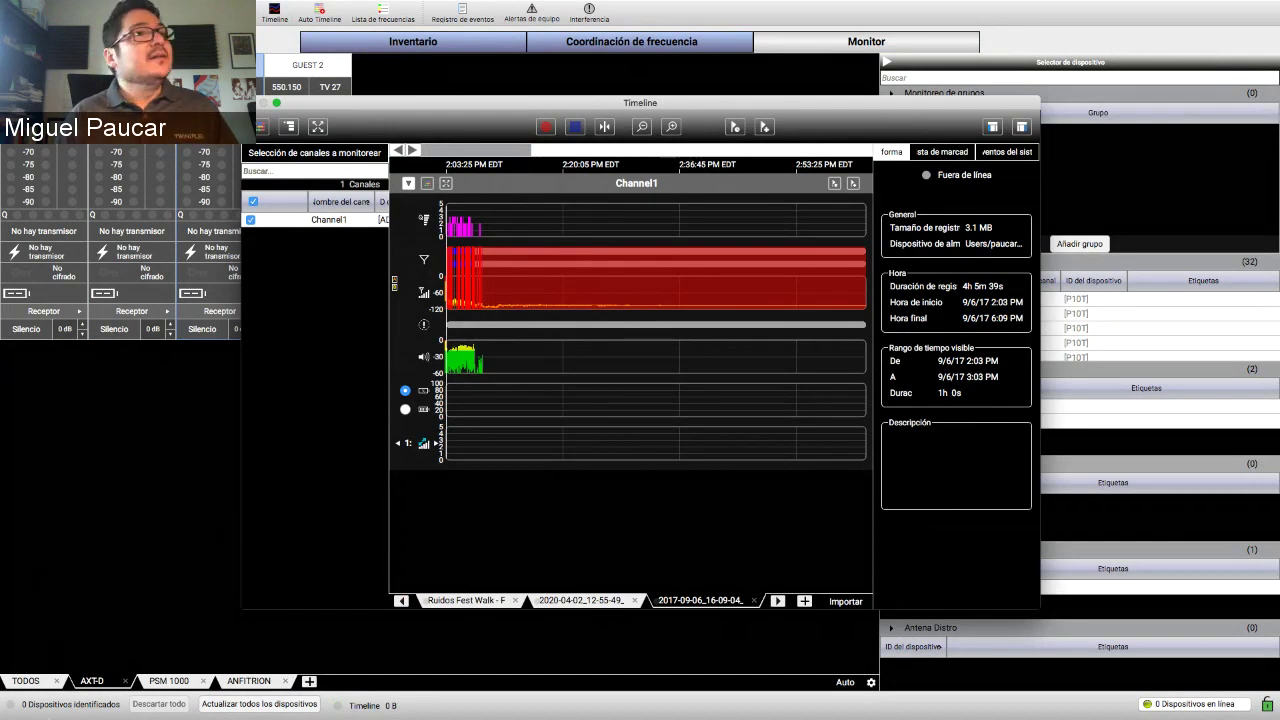
# - Switch to PowerPoint, show the slide show full screen and advance it from Intermodulación to the Shure Audio Institute certification slide
pyautogui.moveTo(730, 708)
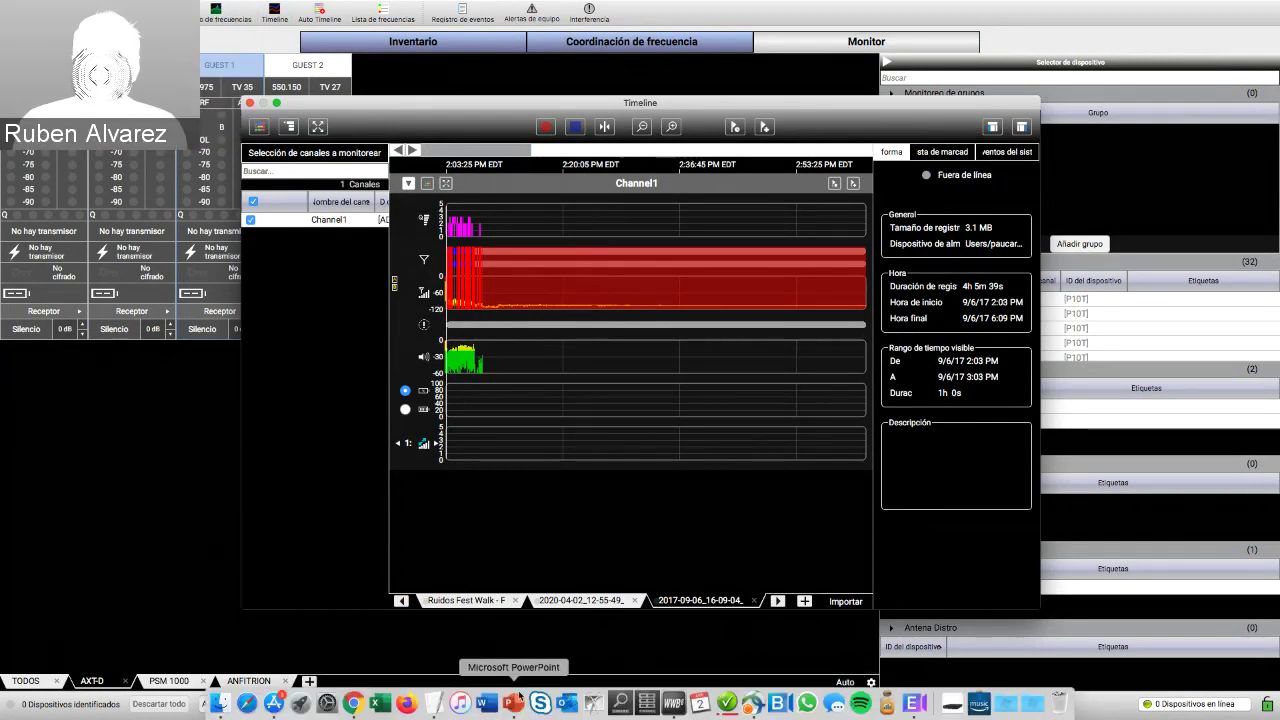
pyautogui.click(515, 704)
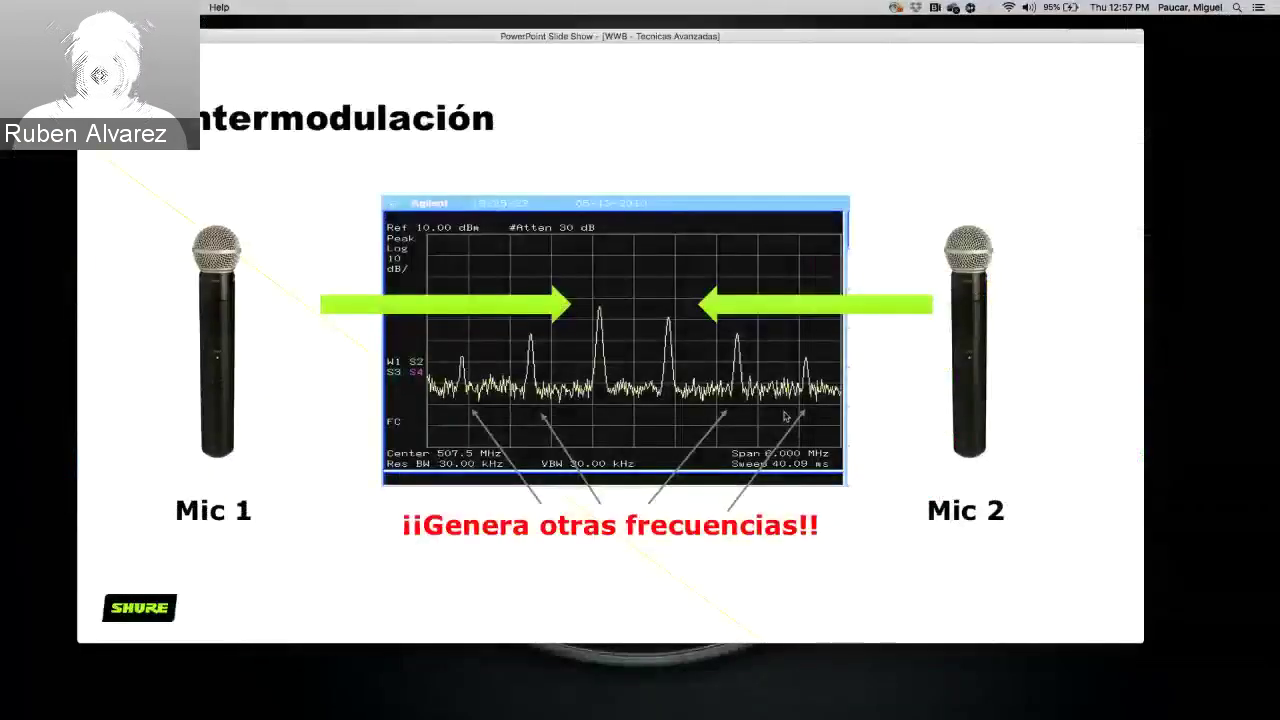
pyautogui.click(183, 7)
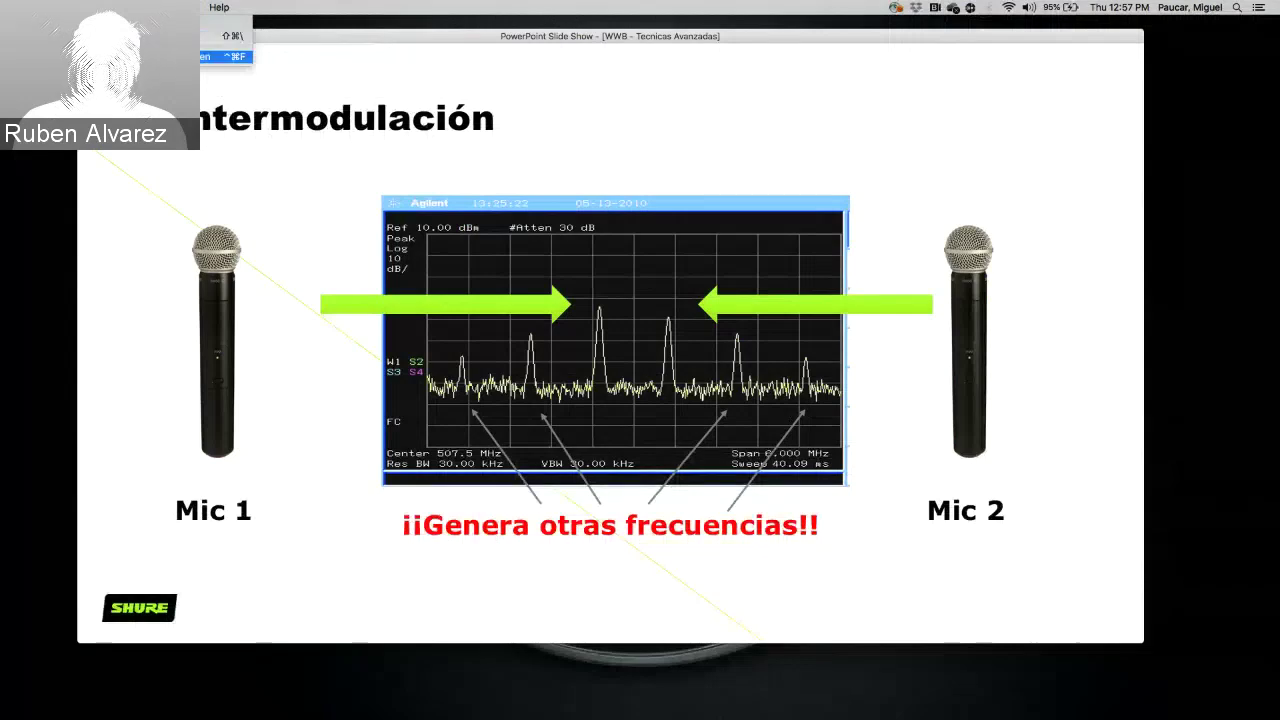
pyautogui.press('Escape')
pyautogui.press('ctrl+super+f')
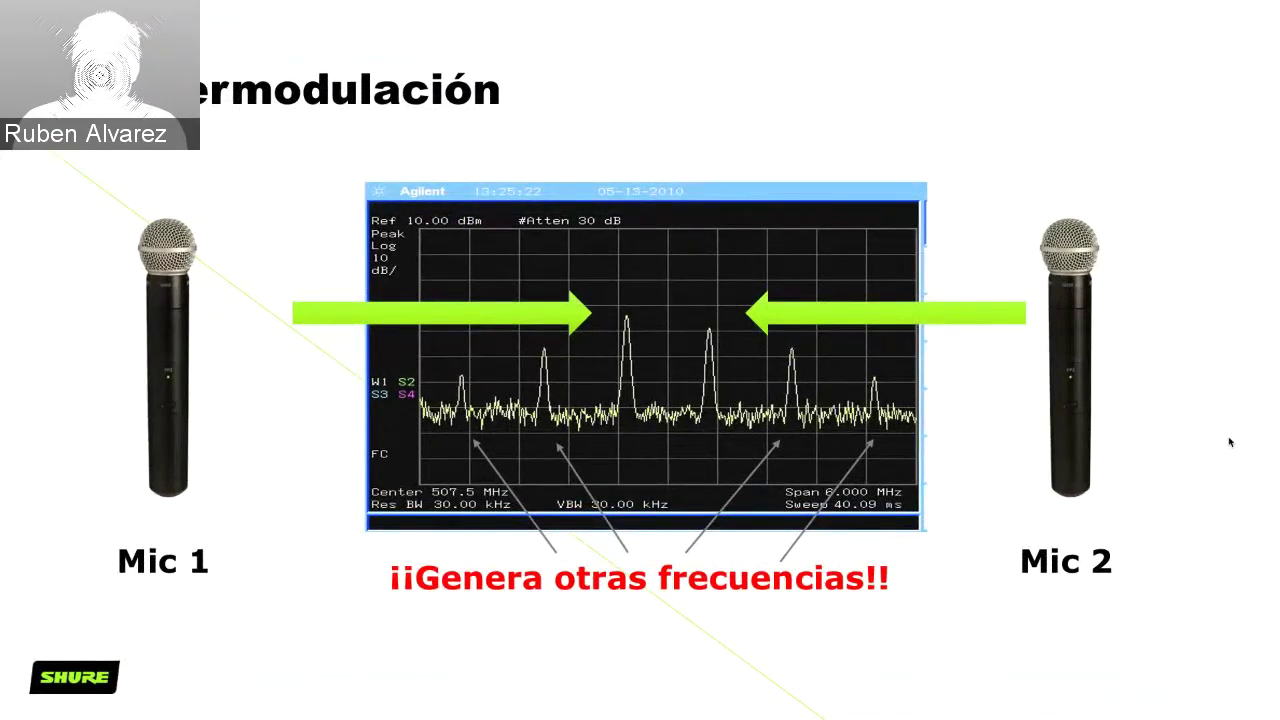
pyautogui.press('Right')
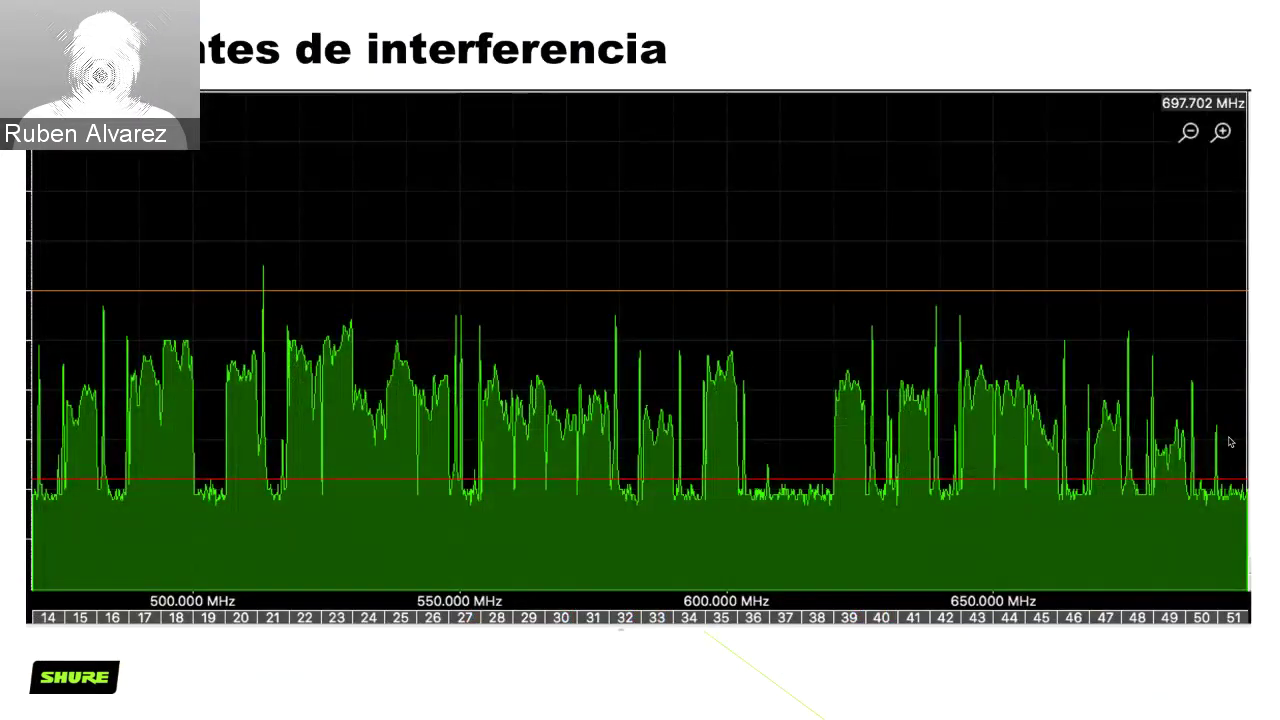
pyautogui.press('Right')
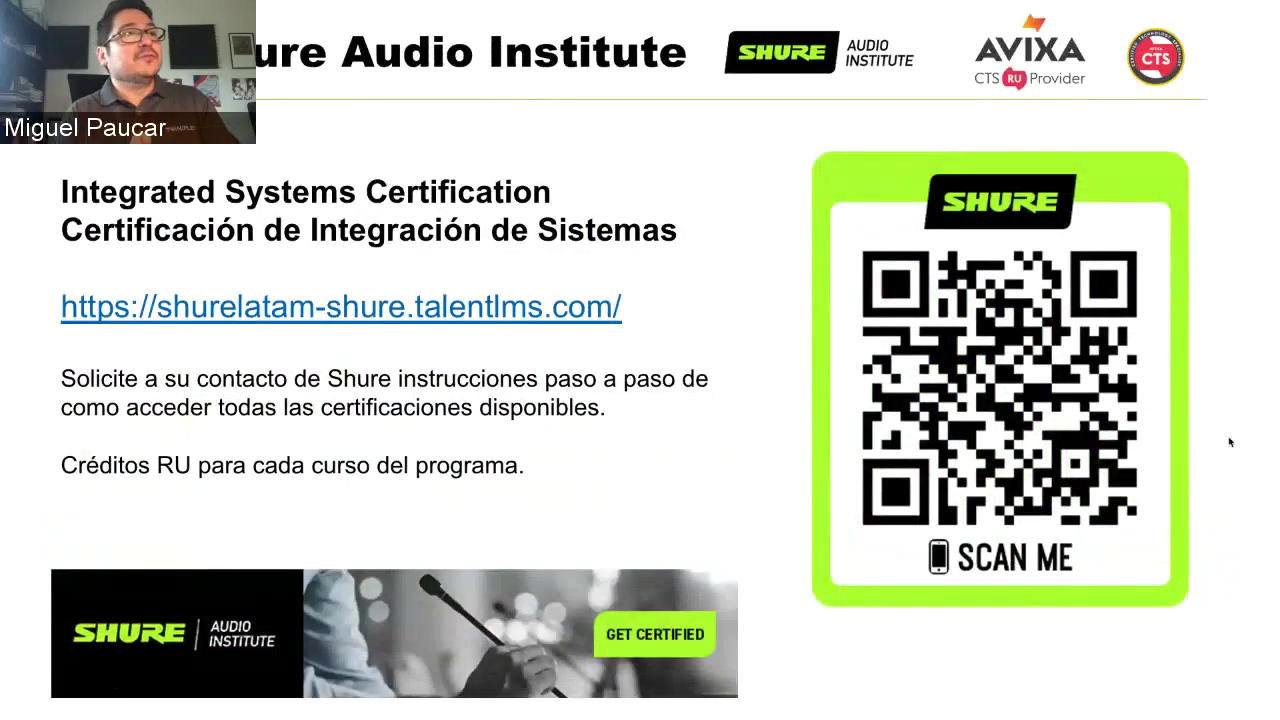
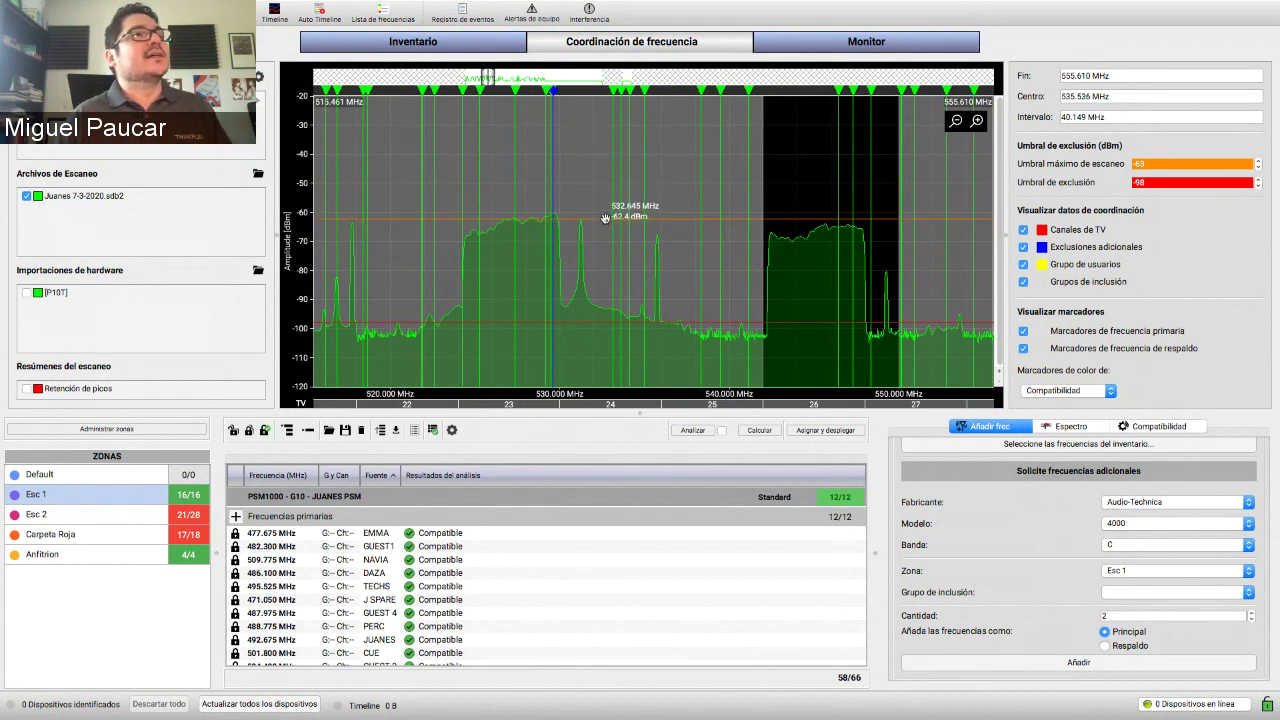
# - Raise the maximum scan threshold line in the spectrum plot to -53 dBm
pyautogui.moveTo(605, 205); pyautogui.dragTo(607, 190)
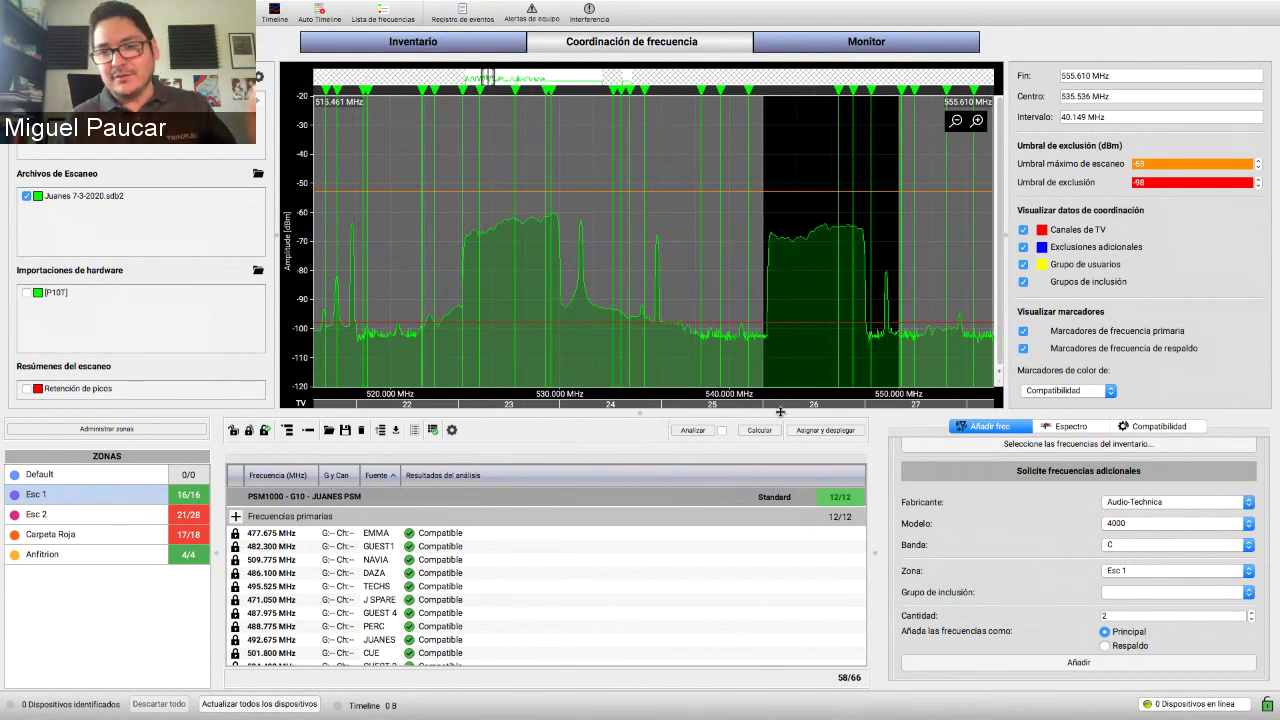
# - Switch to PowerPoint and present the Shure Audio Institute certification slide as a slide show
pyautogui.moveTo(738, 714)
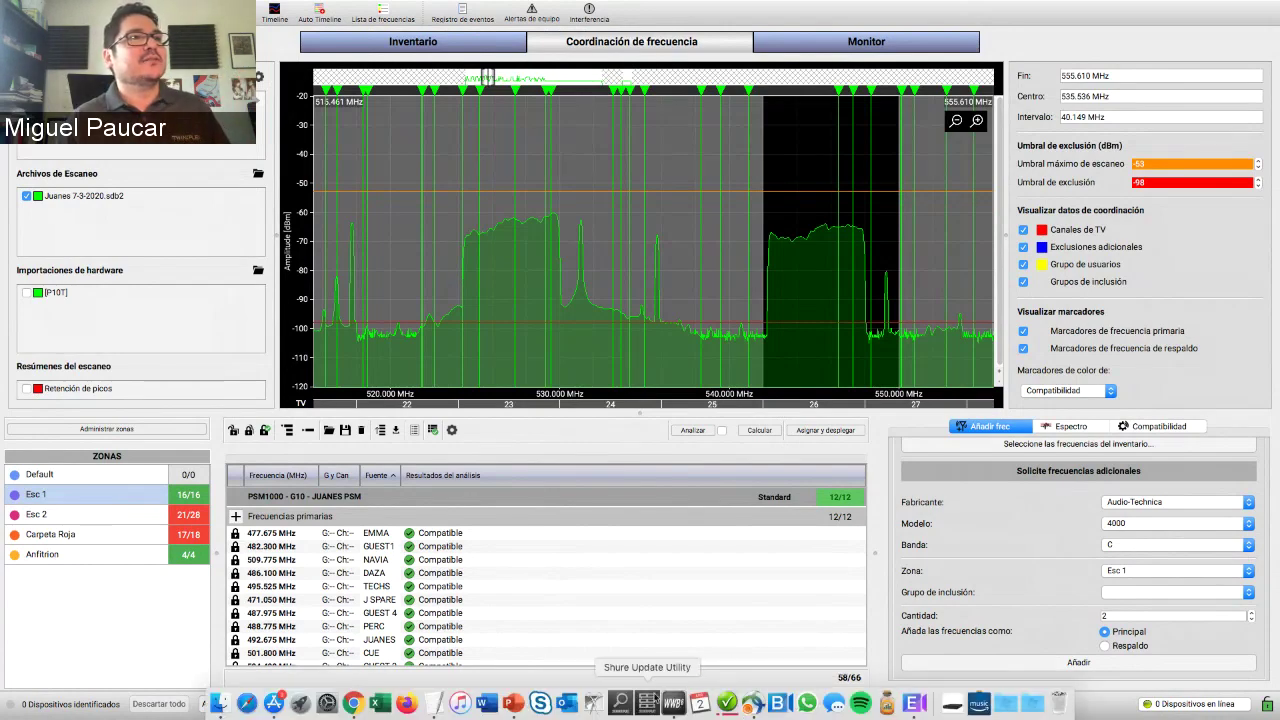
pyautogui.click(512, 703)
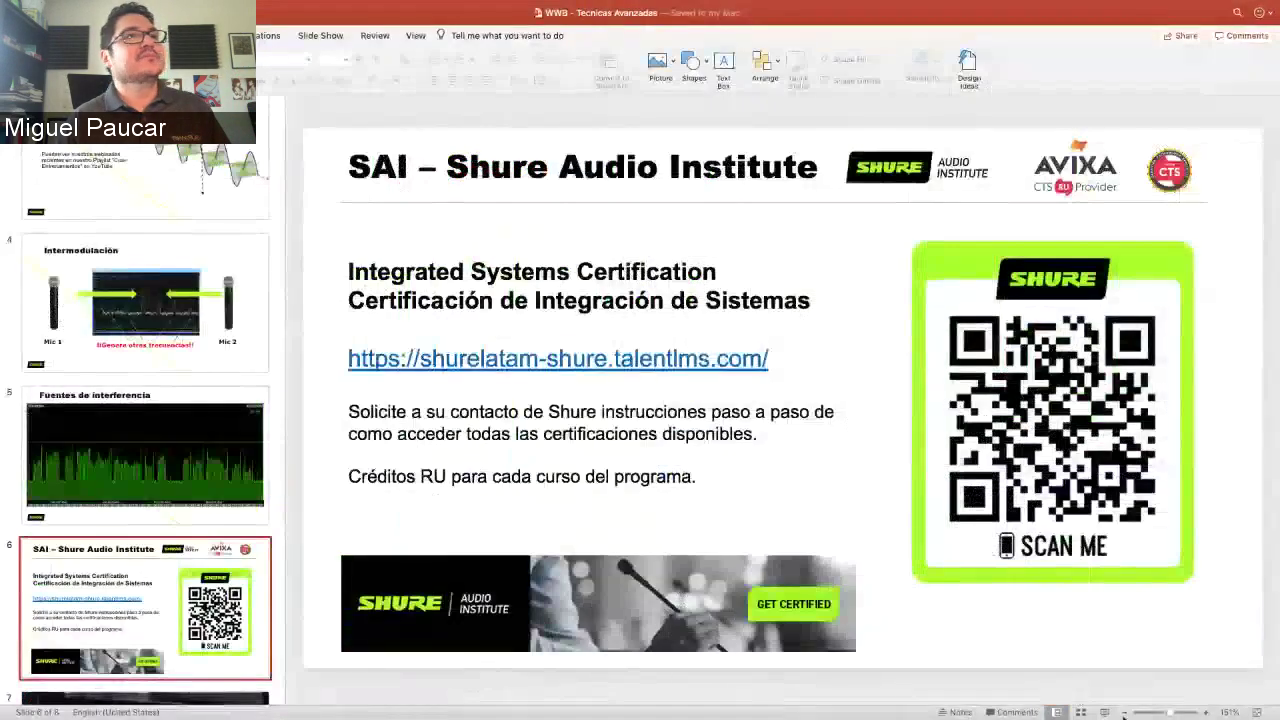
pyautogui.click(1104, 712)
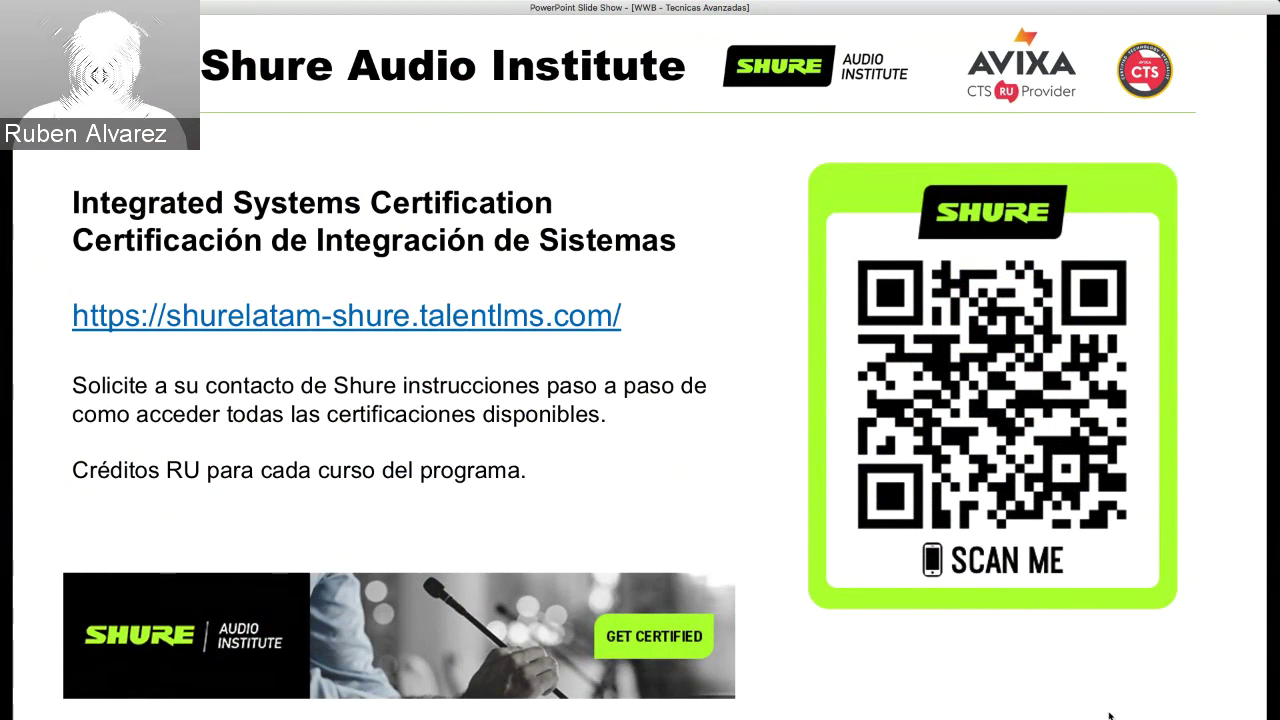
pyautogui.moveTo(1100, 716)
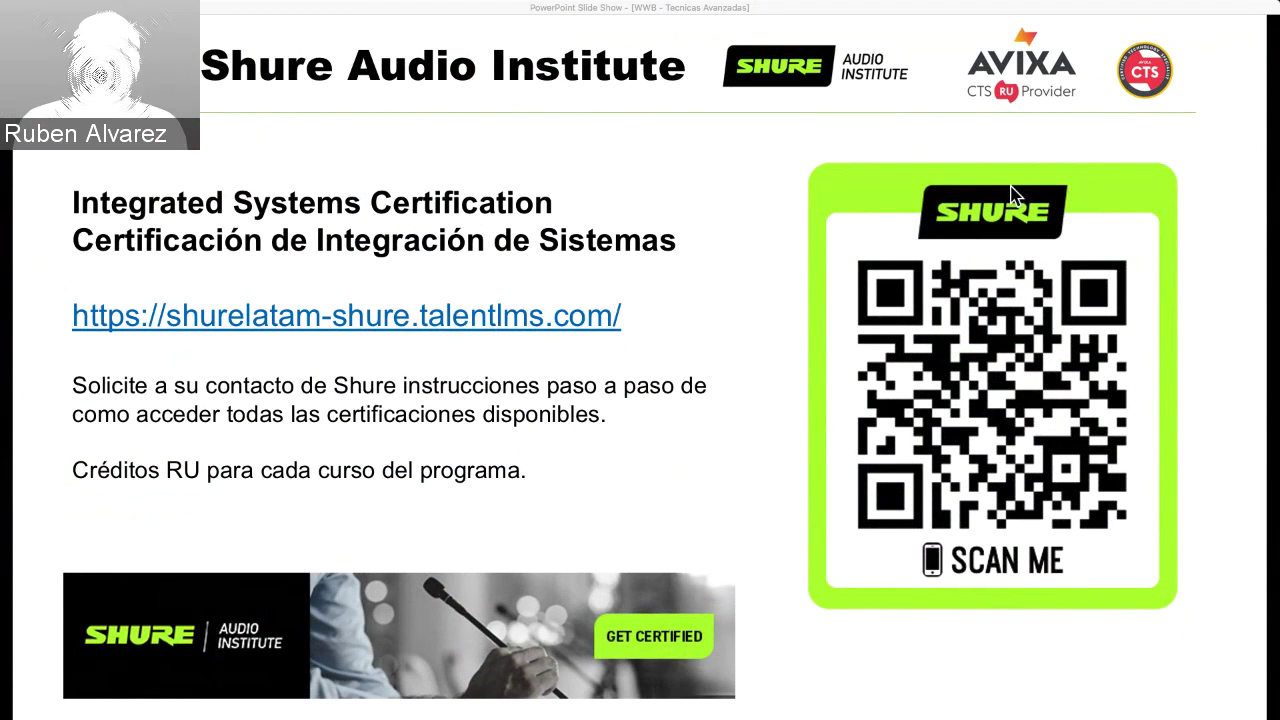
pyautogui.moveTo(255, 5)
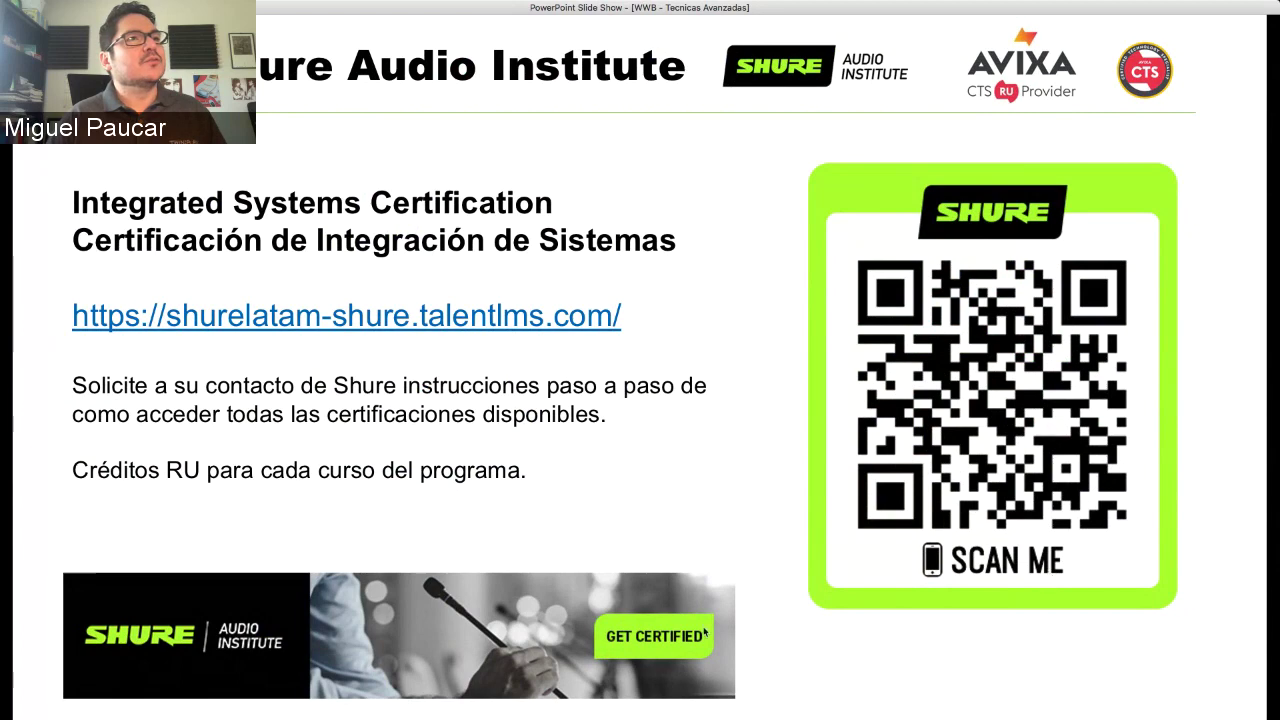
pyautogui.moveTo(571, 705)
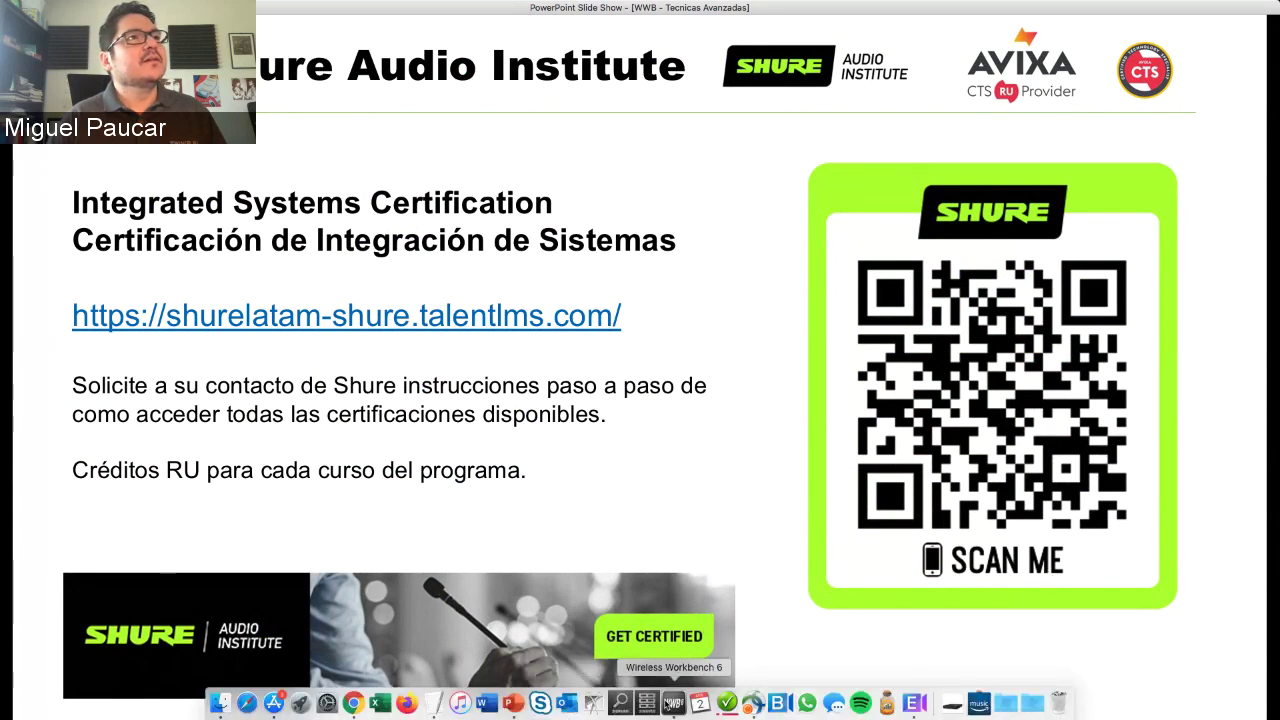
# - Switch to Wireless Workbench 6 and save UHF TV channel 22 (518–524 MHz) as a channel to avoid in the coordination
pyautogui.click(673, 703)
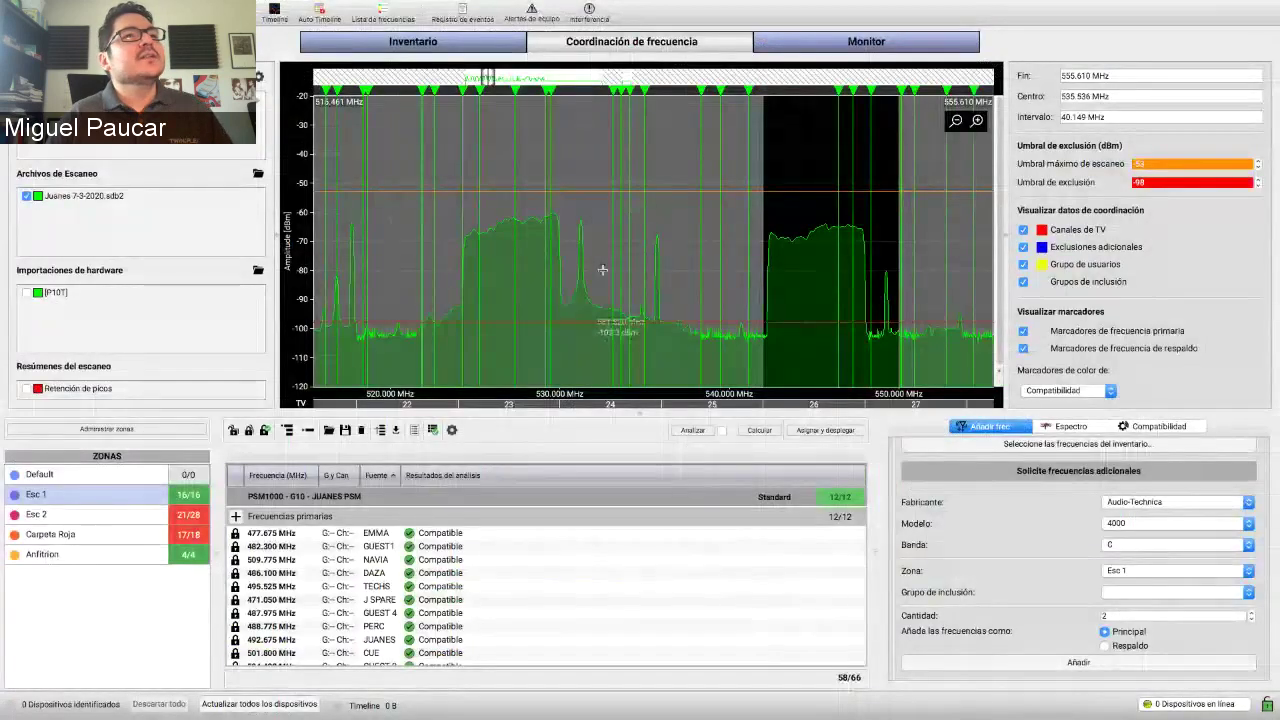
pyautogui.click(1070, 426)
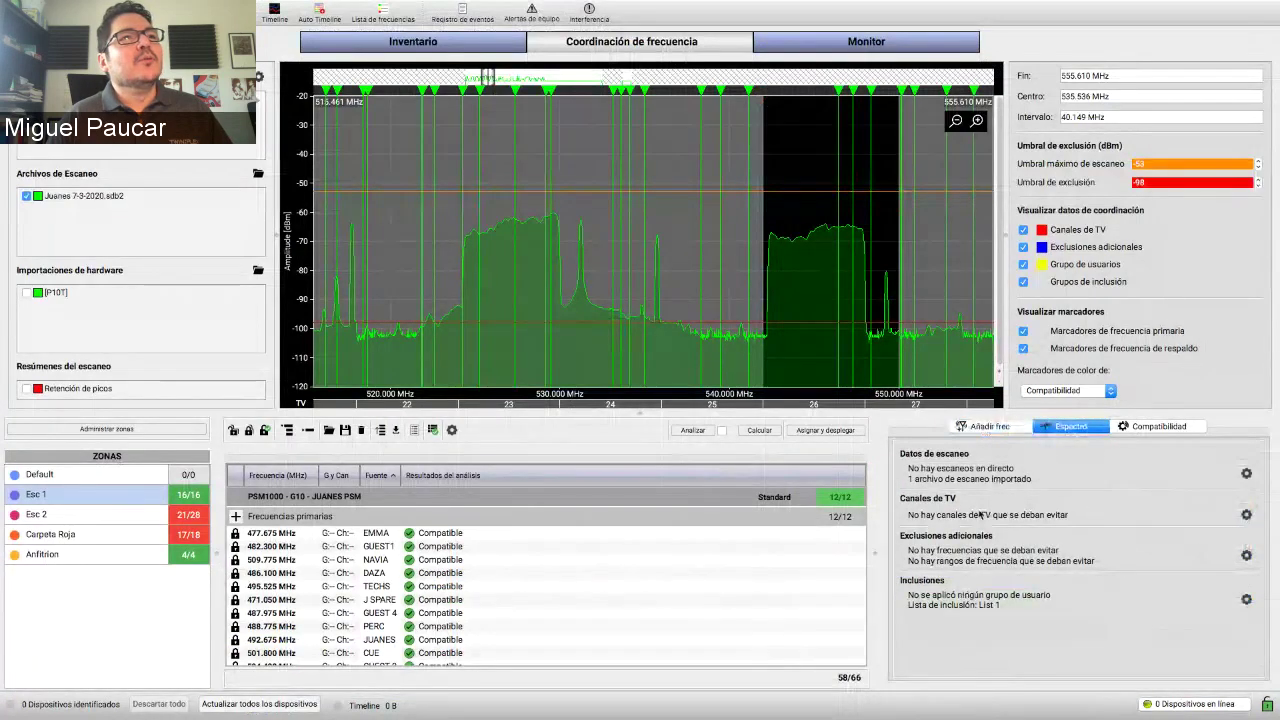
pyautogui.click(1246, 514)
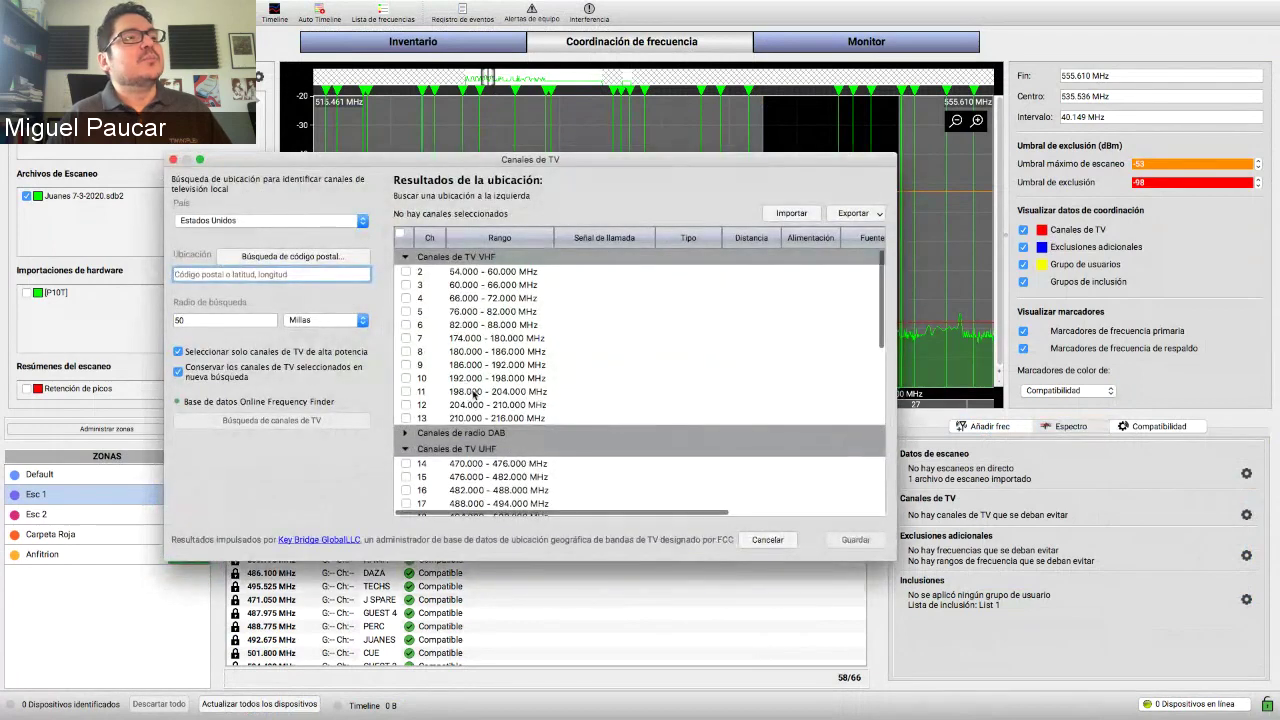
pyautogui.scroll(-5, 473, 396)
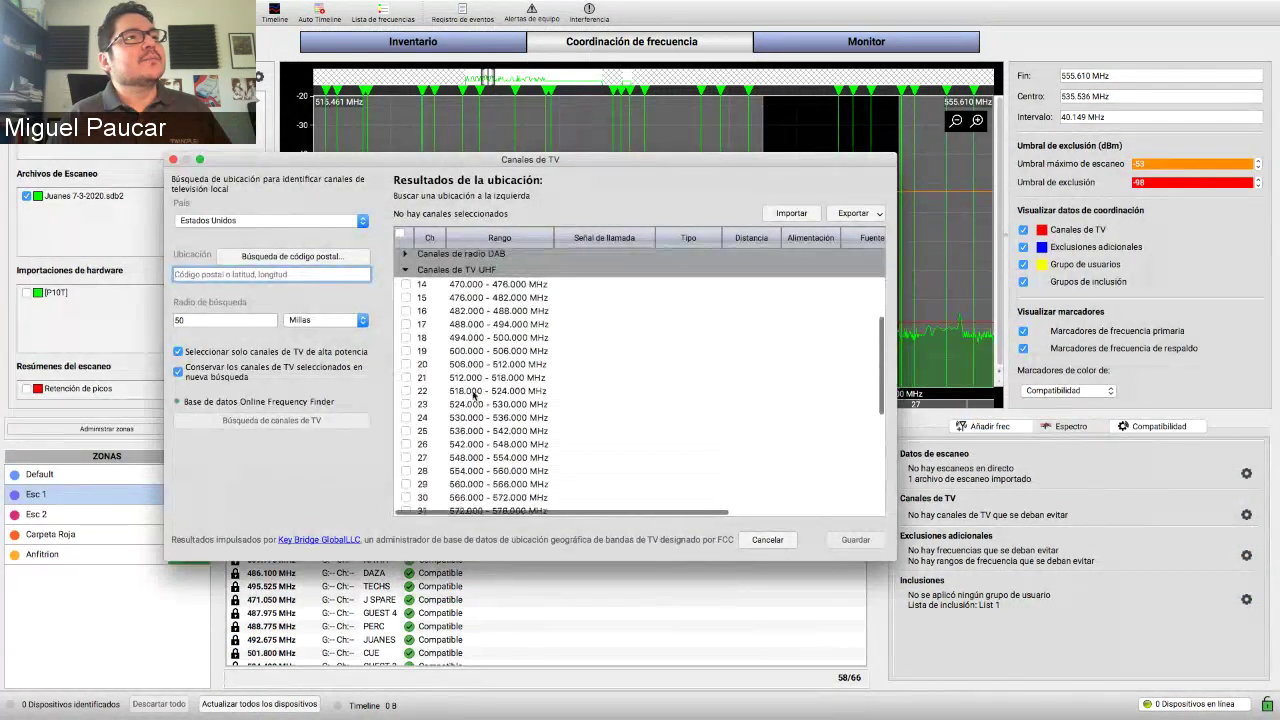
pyautogui.click(406, 391)
pyautogui.click(855, 539)
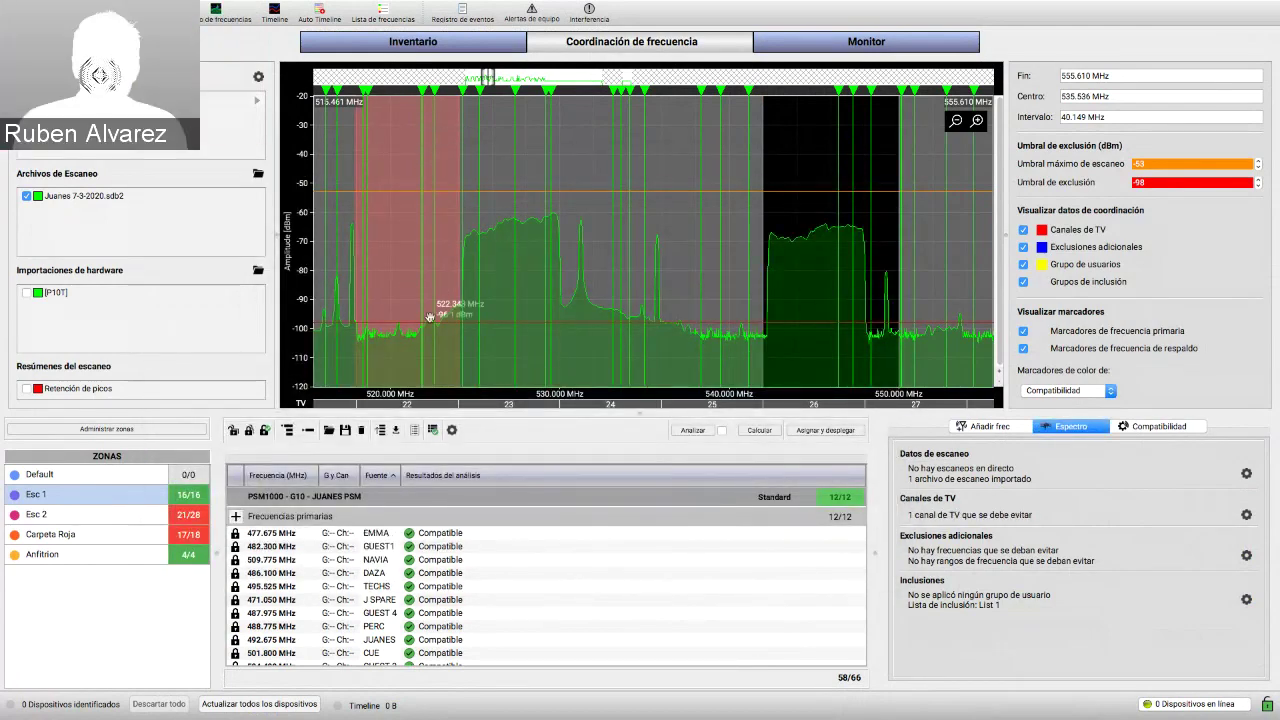
# - Add a single-frequency exclusion at 530.000 MHz to the additional exclusions and save it
pyautogui.click(1246, 556)
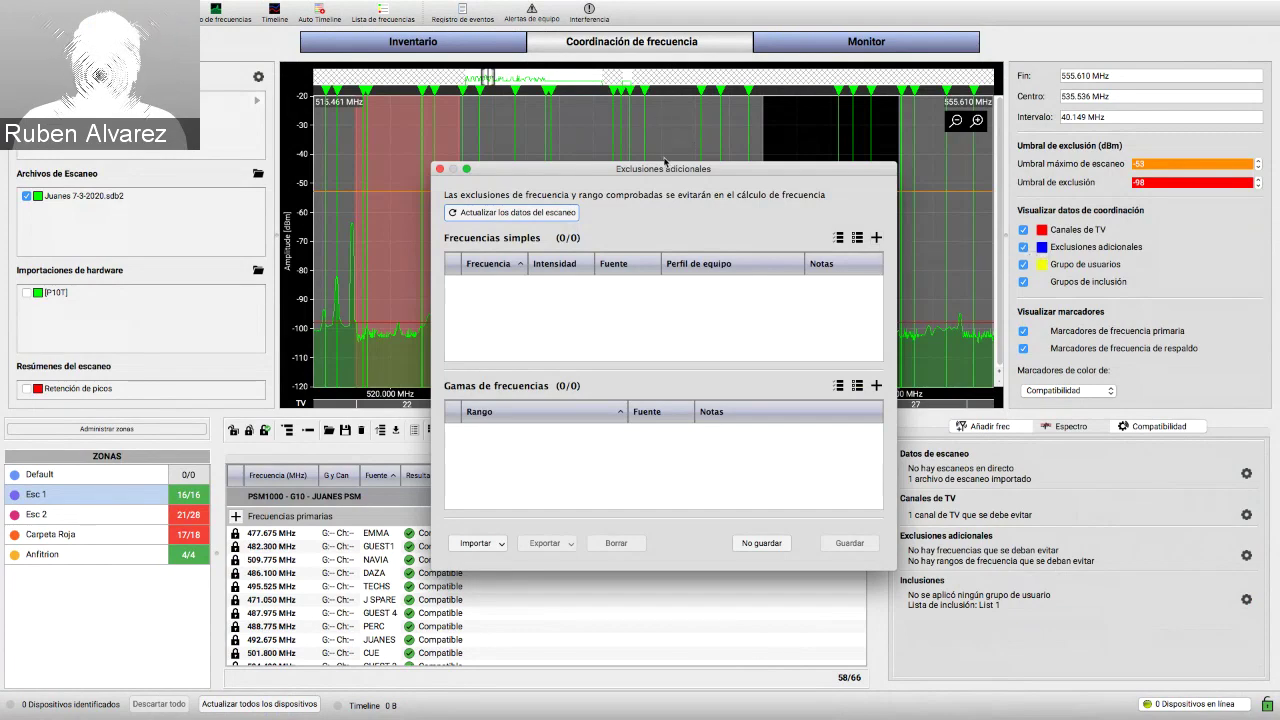
pyautogui.moveTo(669, 170); pyautogui.dragTo(796, 207)
pyautogui.click(1003, 274)
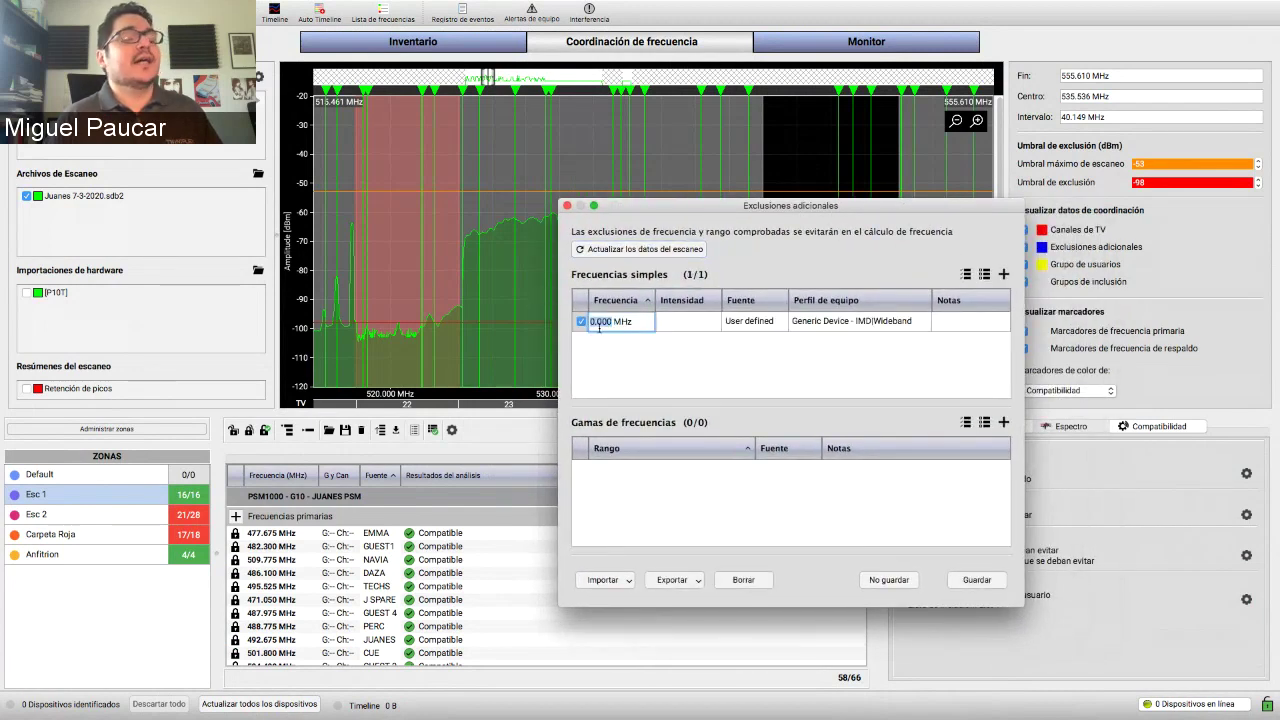
pyautogui.write('530')
pyautogui.press('Return')
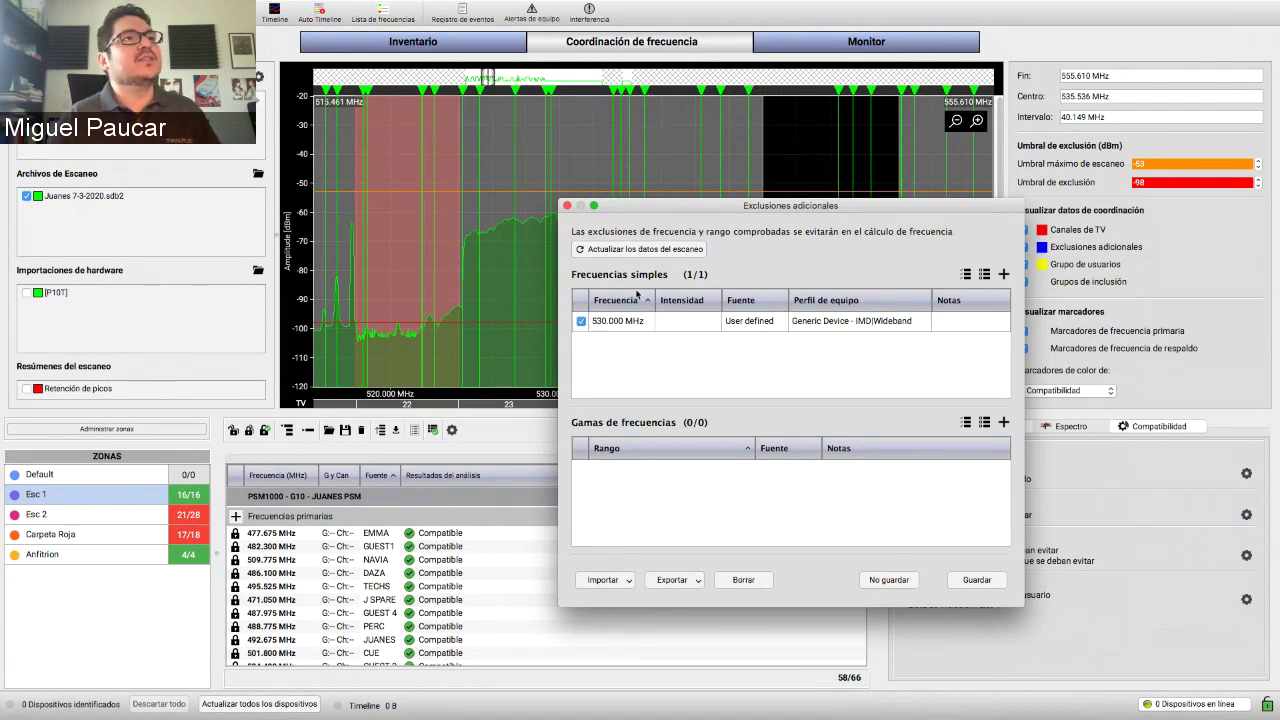
pyautogui.click(986, 585)
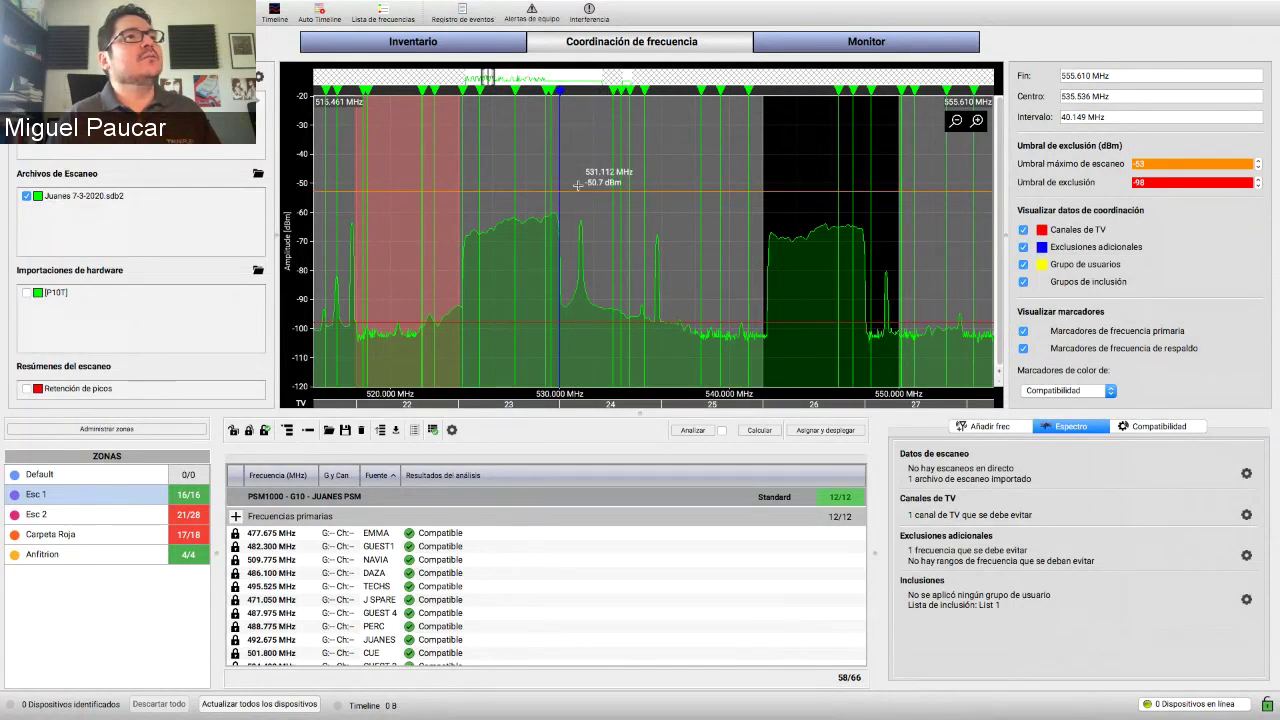
# - Add a frequency-range exclusion from 530.000 MHz to 545.000 MHz in the additional exclusions
pyautogui.click(1246, 555)
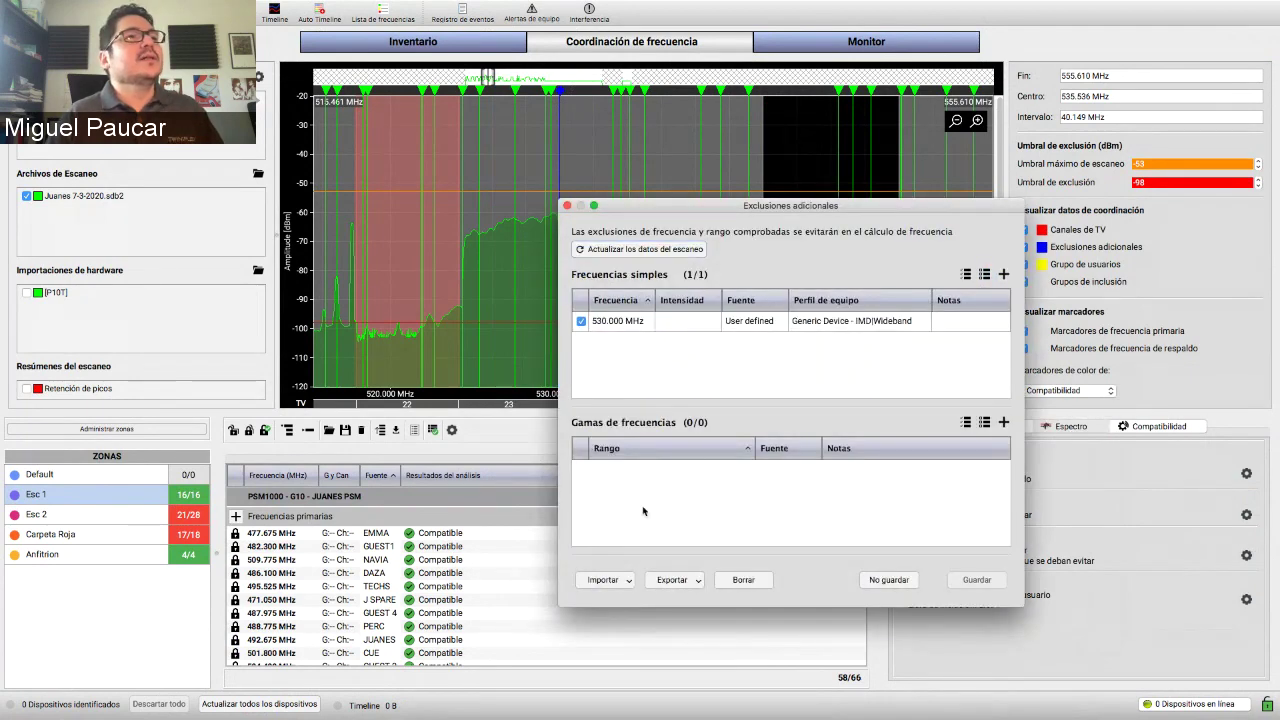
pyautogui.click(1004, 423)
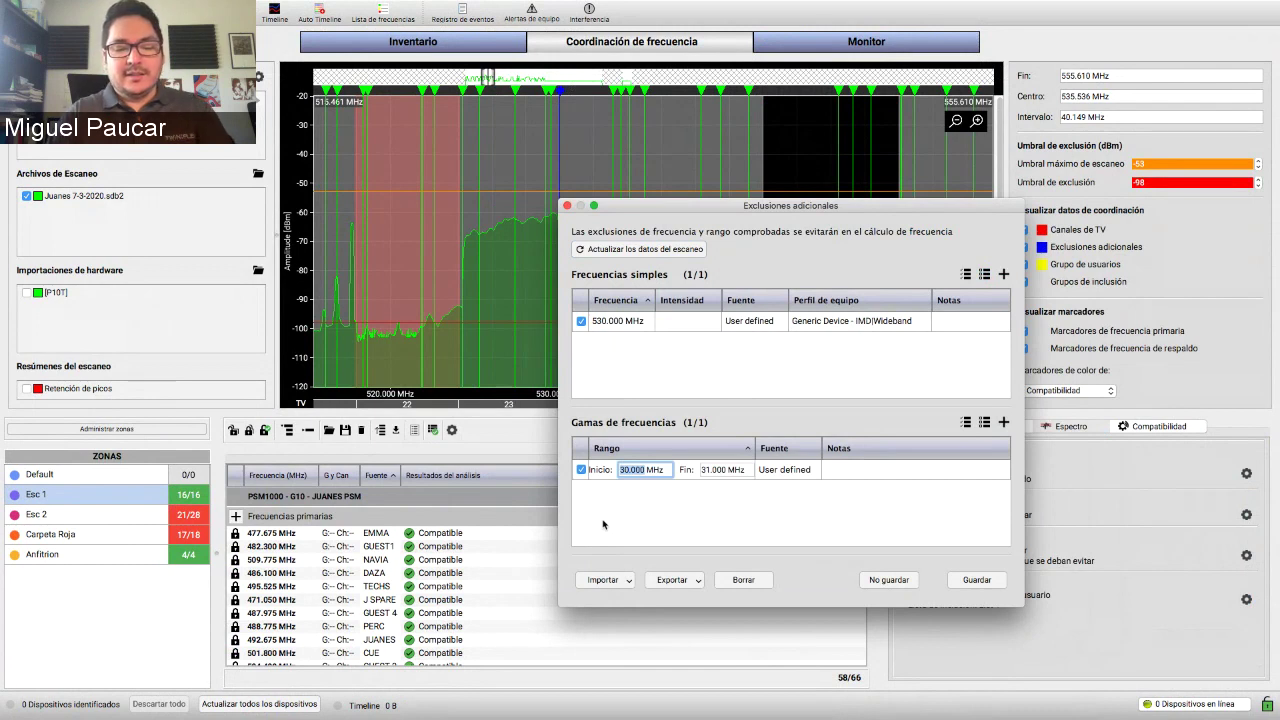
pyautogui.write('5')
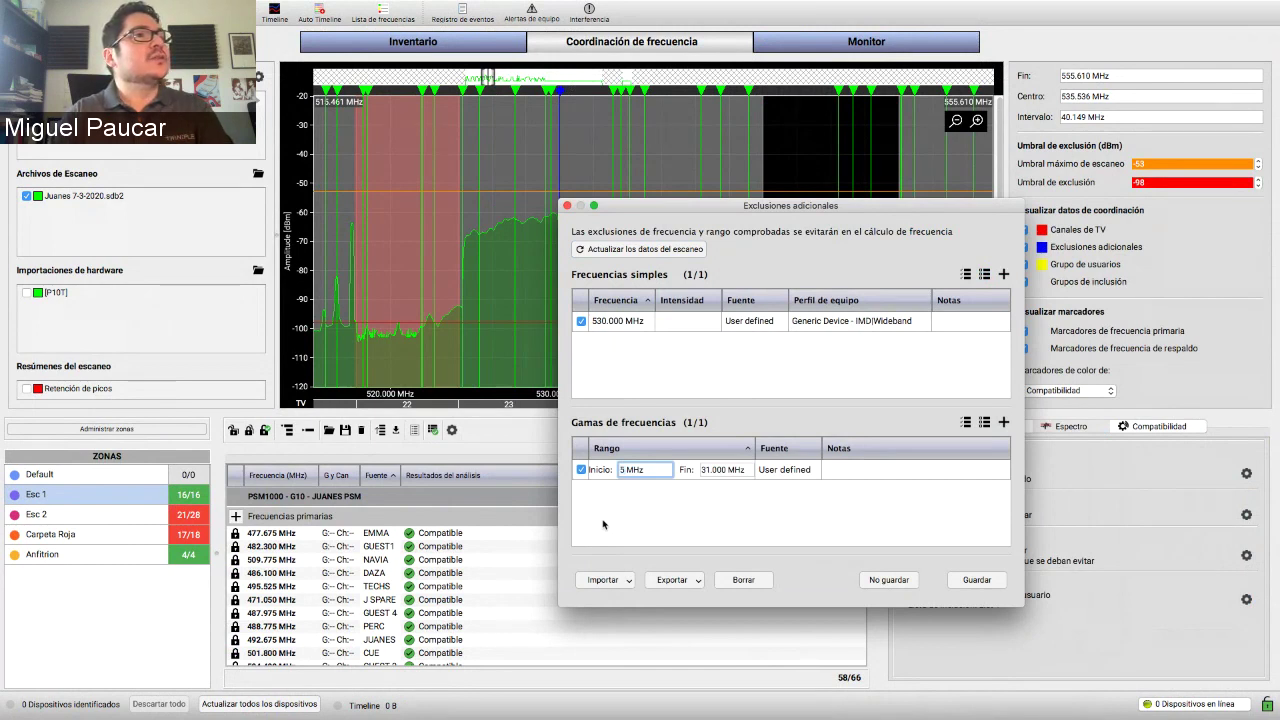
pyautogui.write('30')
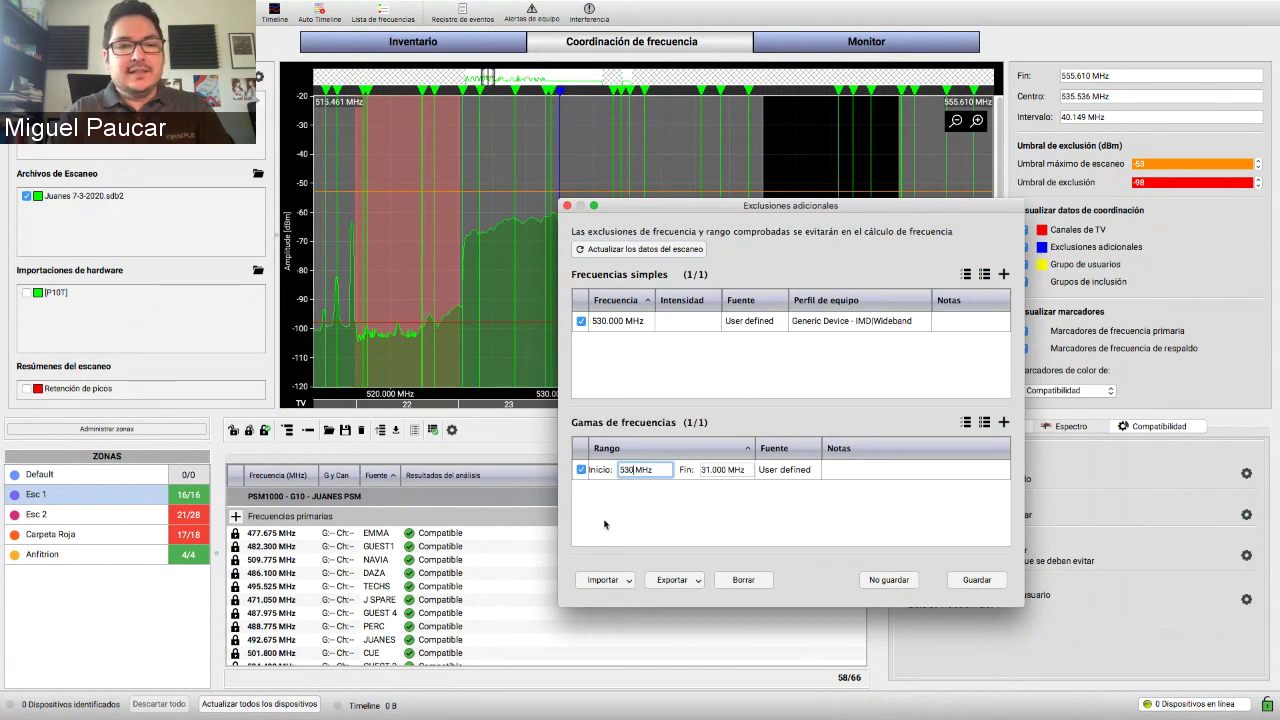
pyautogui.press('Tab')
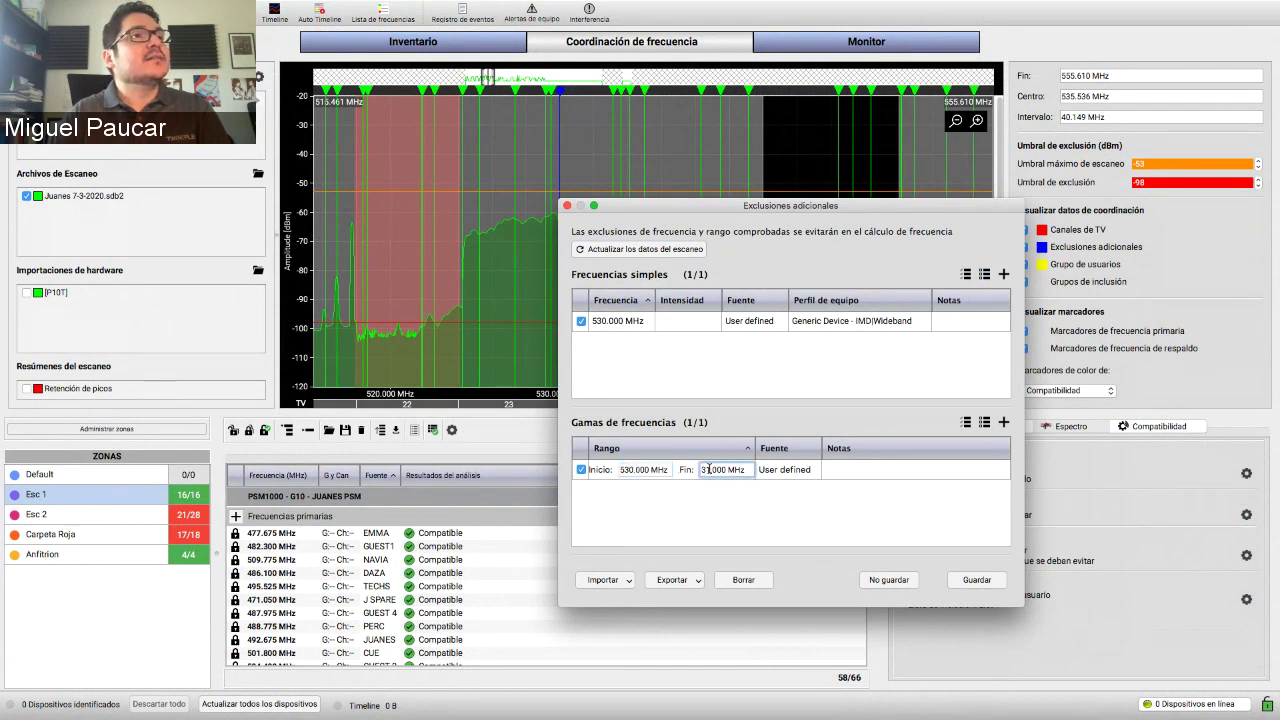
pyautogui.write('545')
pyautogui.press('Return')
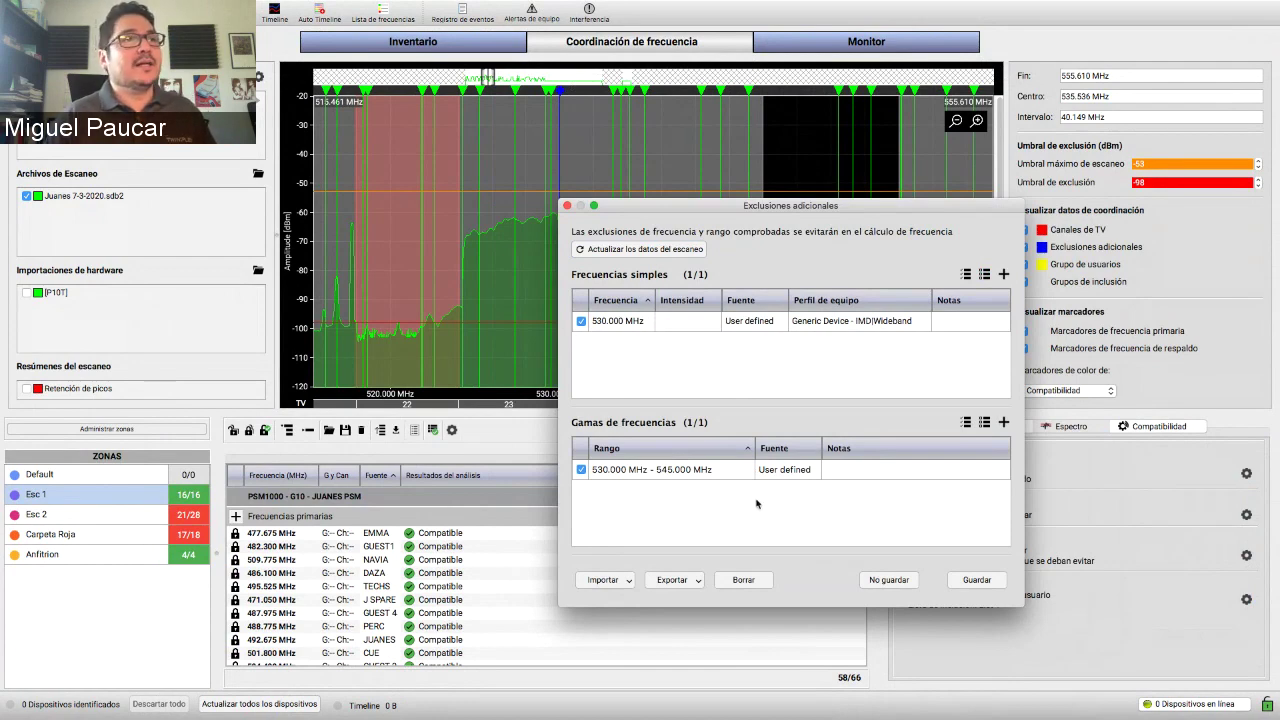
# - Save the additional exclusions, unlock the frequencies and recalculate the coordination, stopping the calculation partway
pyautogui.click(975, 580)
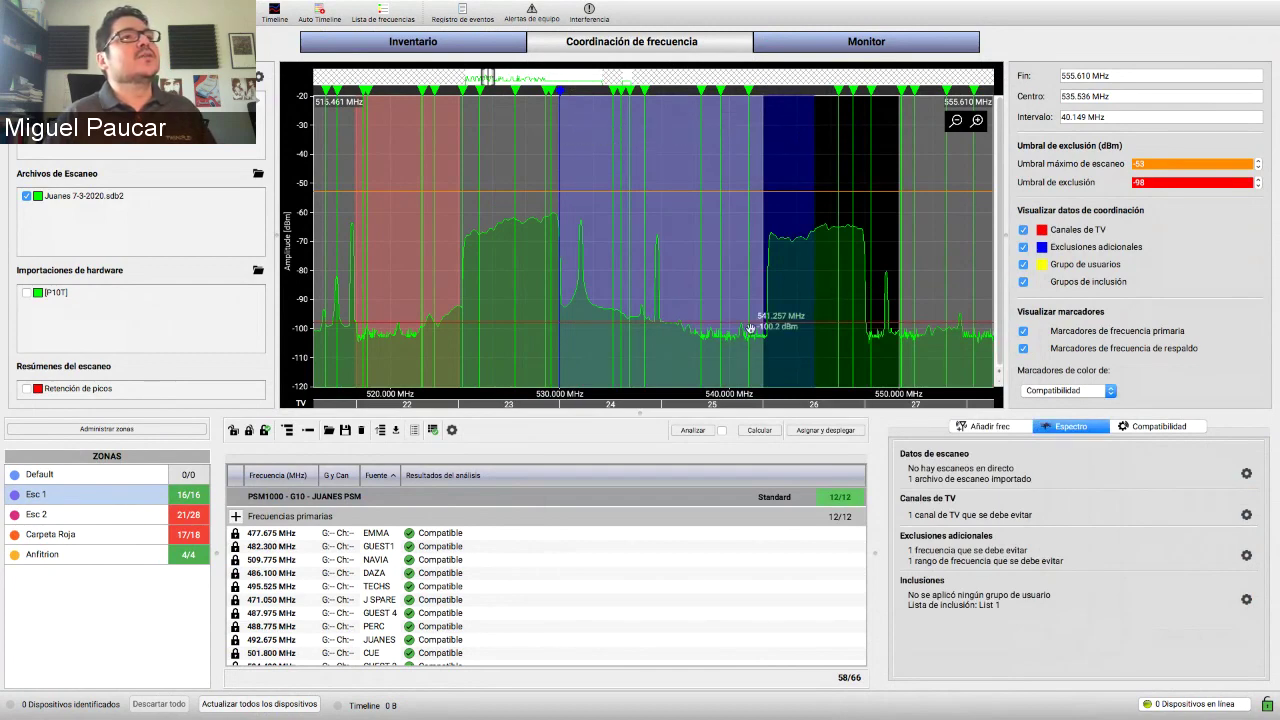
pyautogui.click(759, 430)
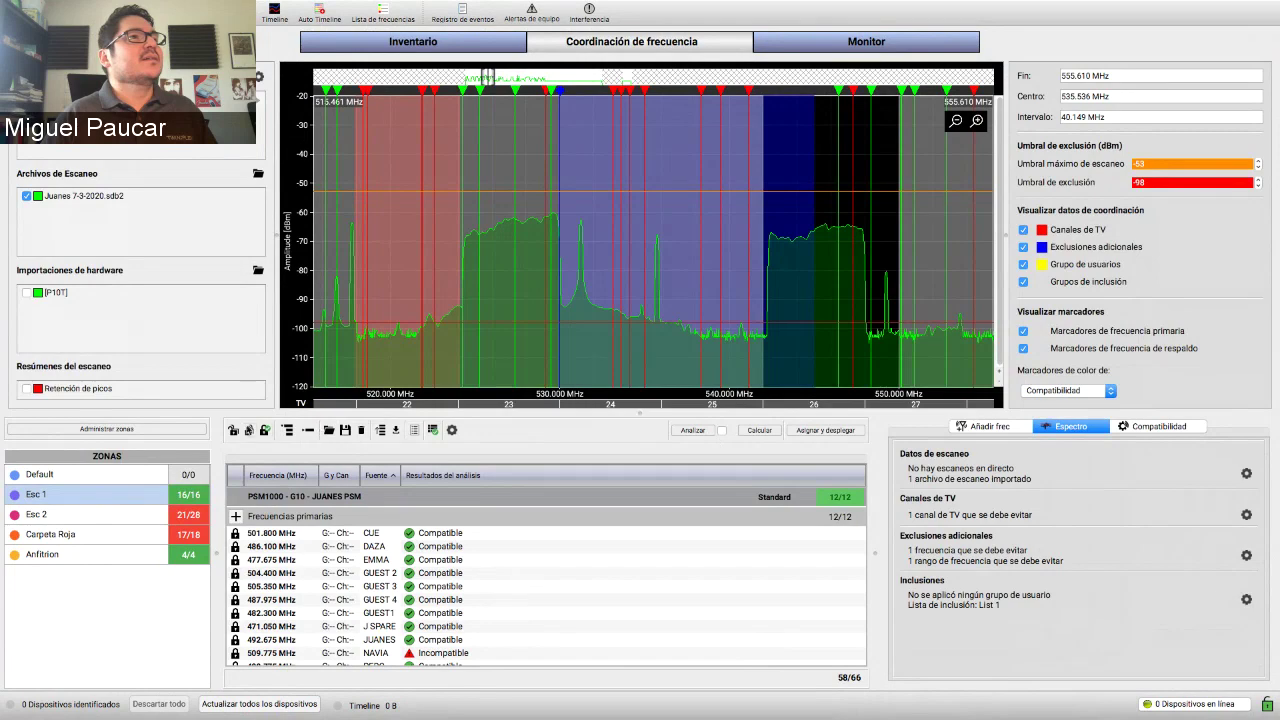
pyautogui.click(233, 430)
pyautogui.click(768, 432)
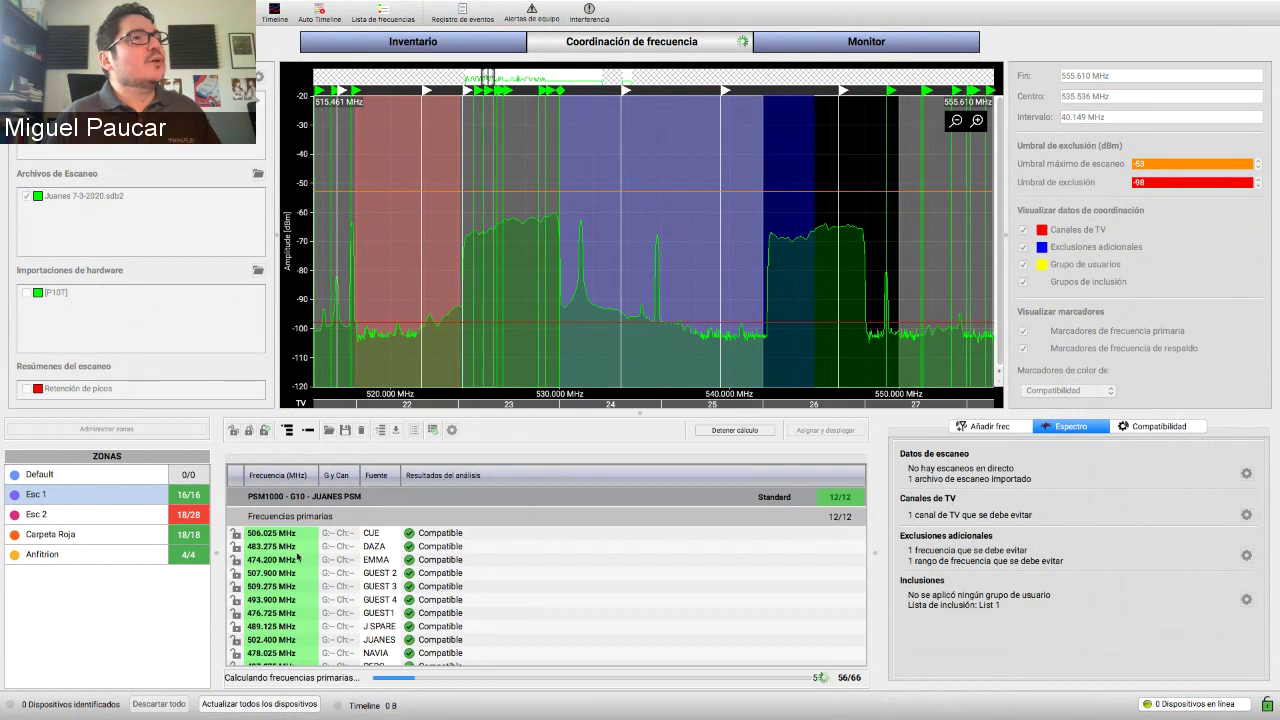
pyautogui.click(140, 537)
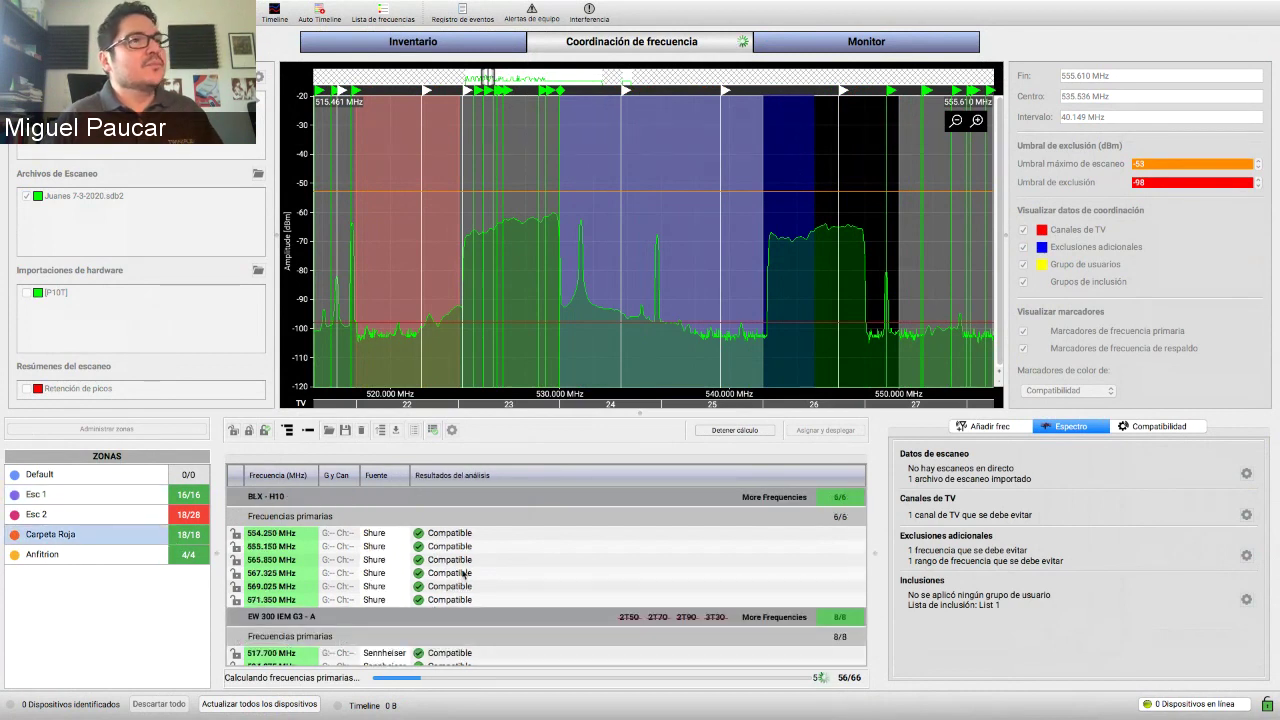
pyautogui.click(757, 440)
# - Select all frequencies of every zone in the coordination list and remove them
pyautogui.click(115, 561)
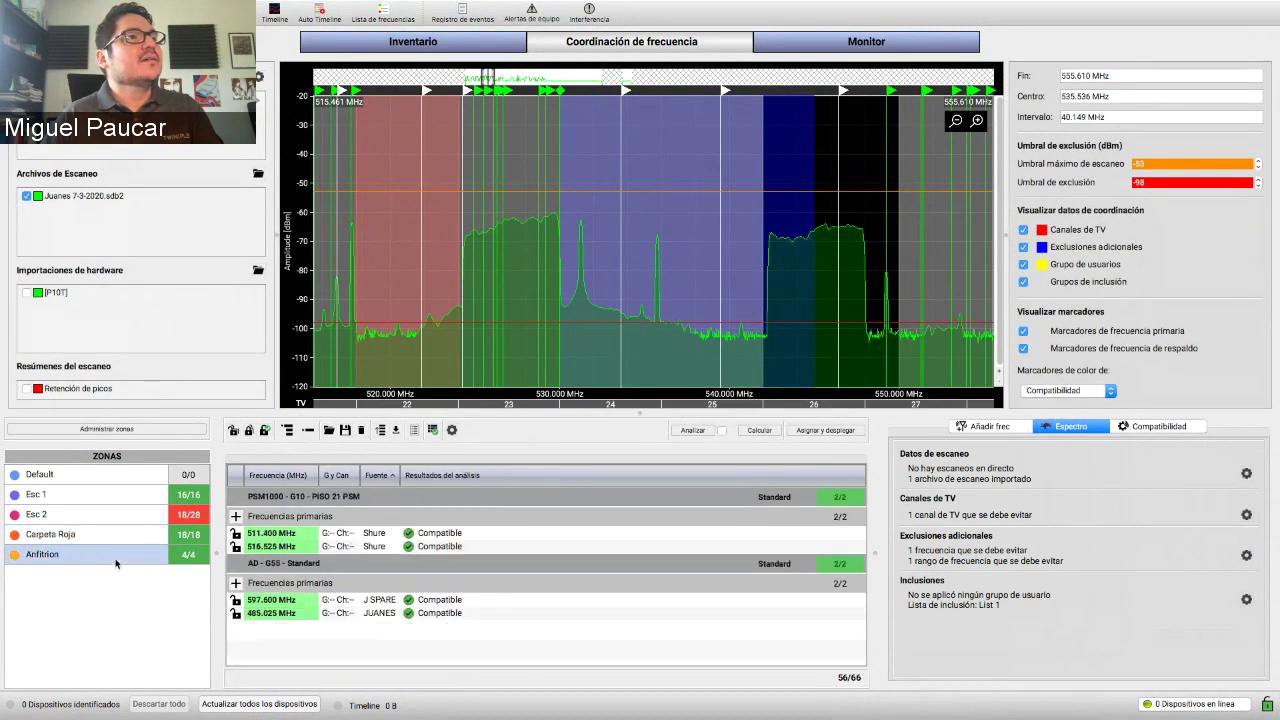
pyautogui.click(171, 535)
pyautogui.click(430, 546)
pyautogui.click(430, 616)
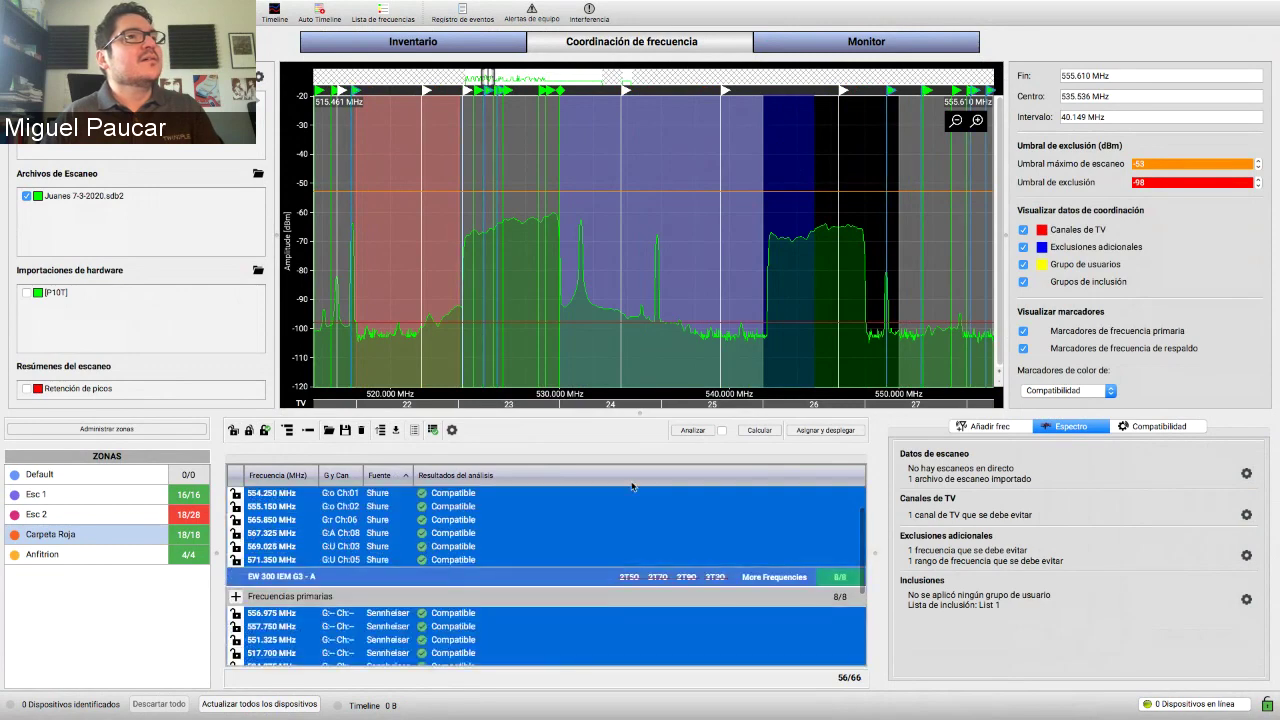
pyautogui.scroll(-1, 430, 580)
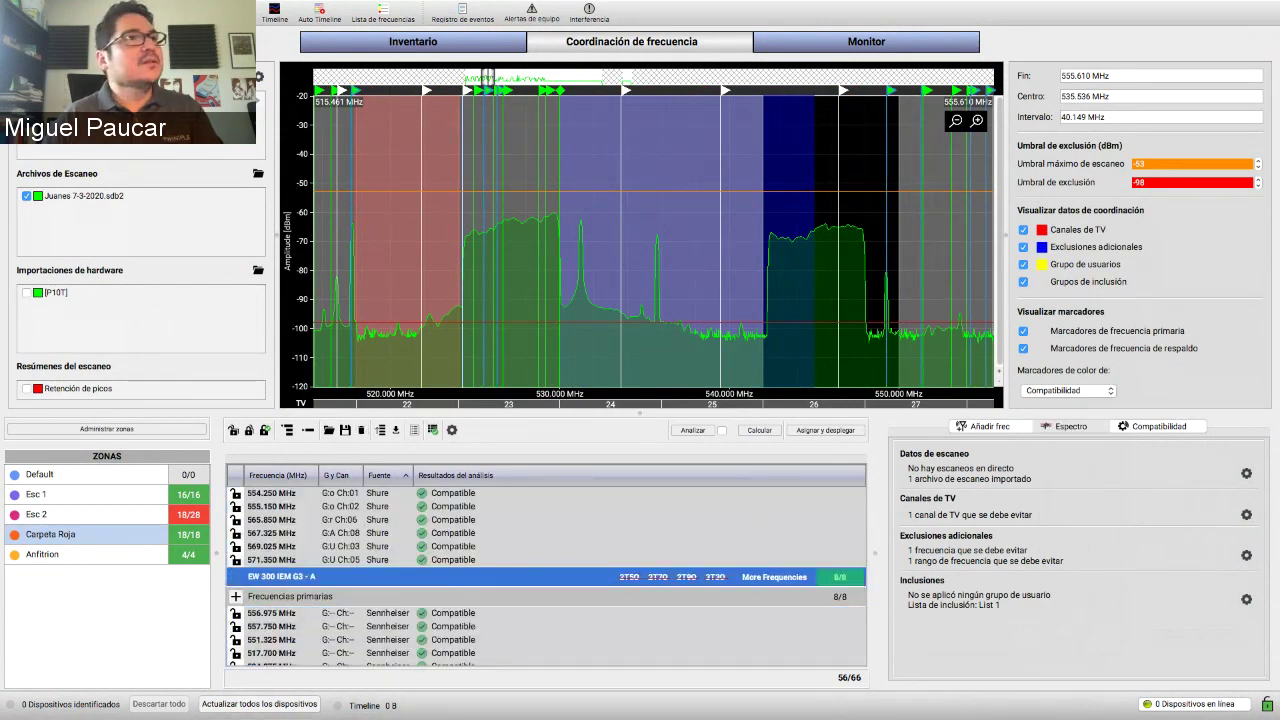
pyautogui.press('Return')
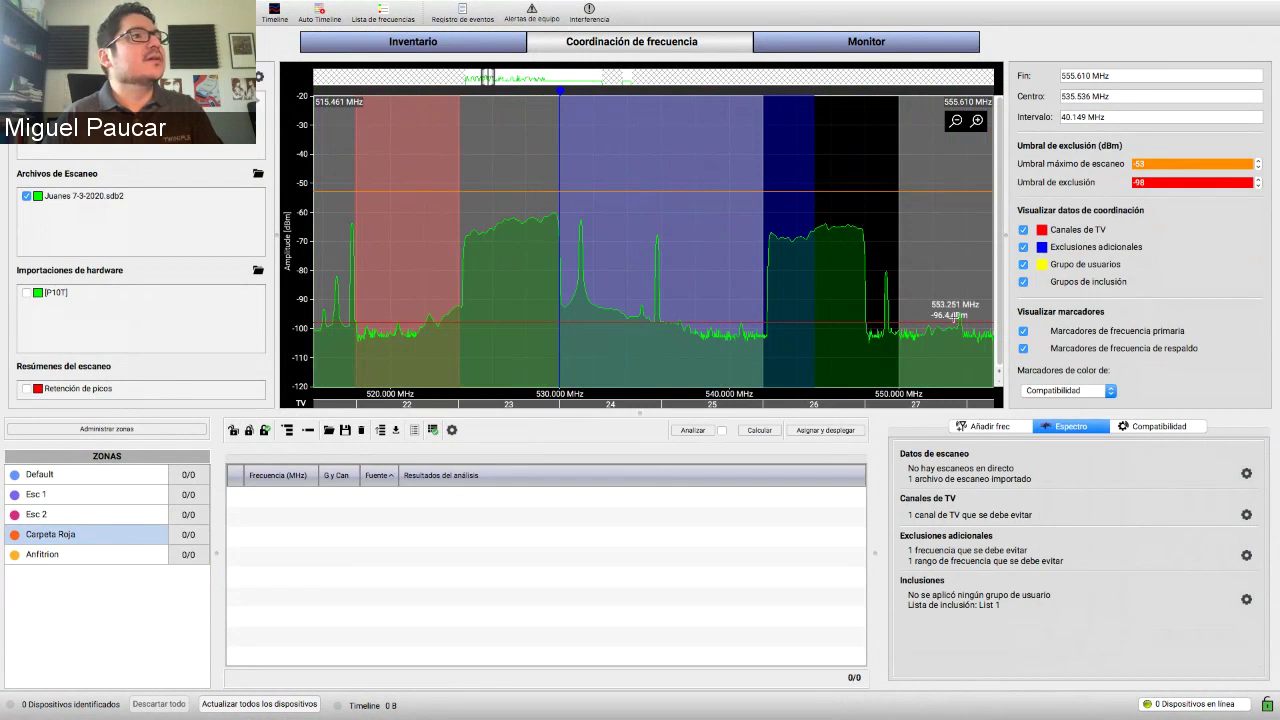
# - Load all inventory frequencies into the empty coordination list and calculate them, stopping the calculation partway
pyautogui.click(969, 427)
pyautogui.click(990, 444)
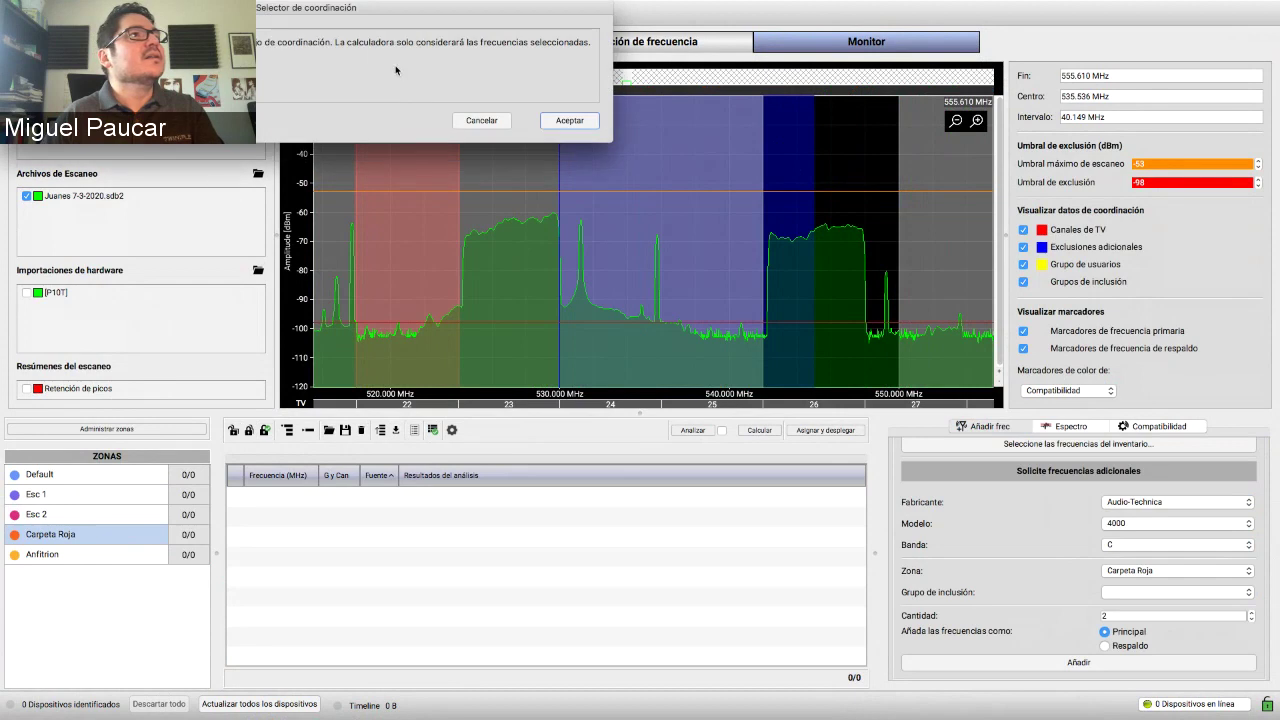
pyautogui.click(561, 121)
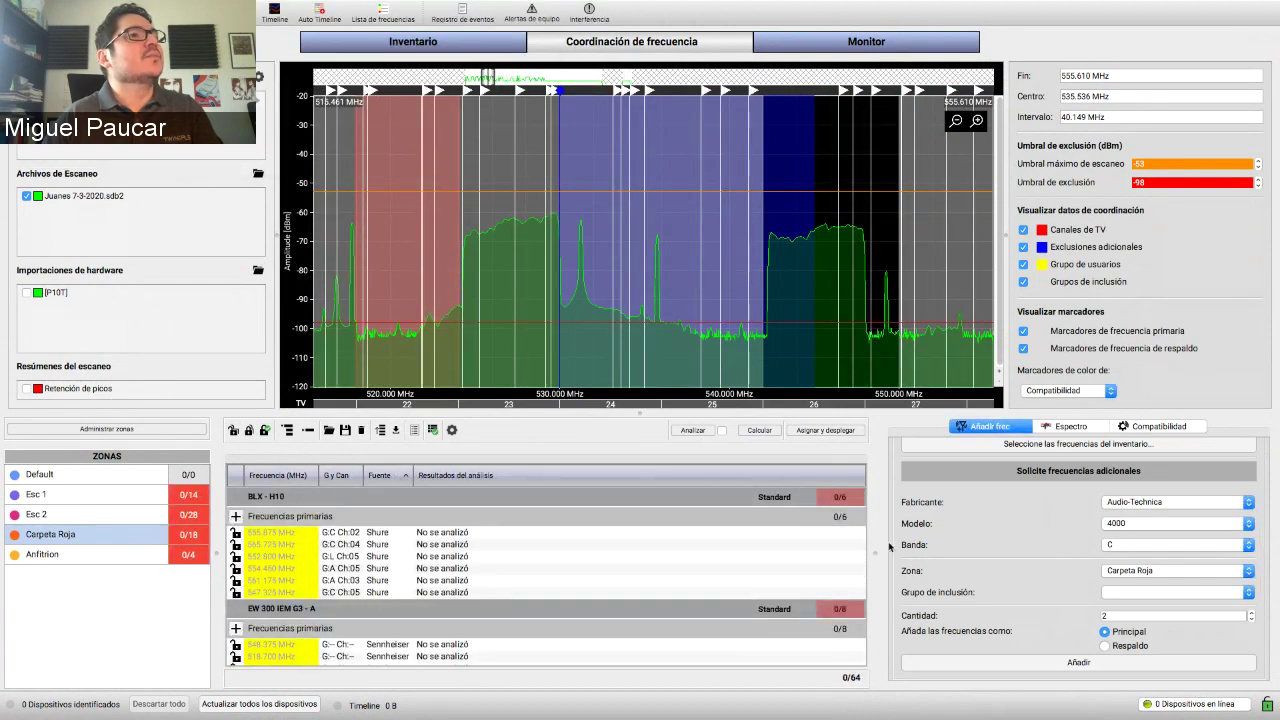
pyautogui.click(765, 431)
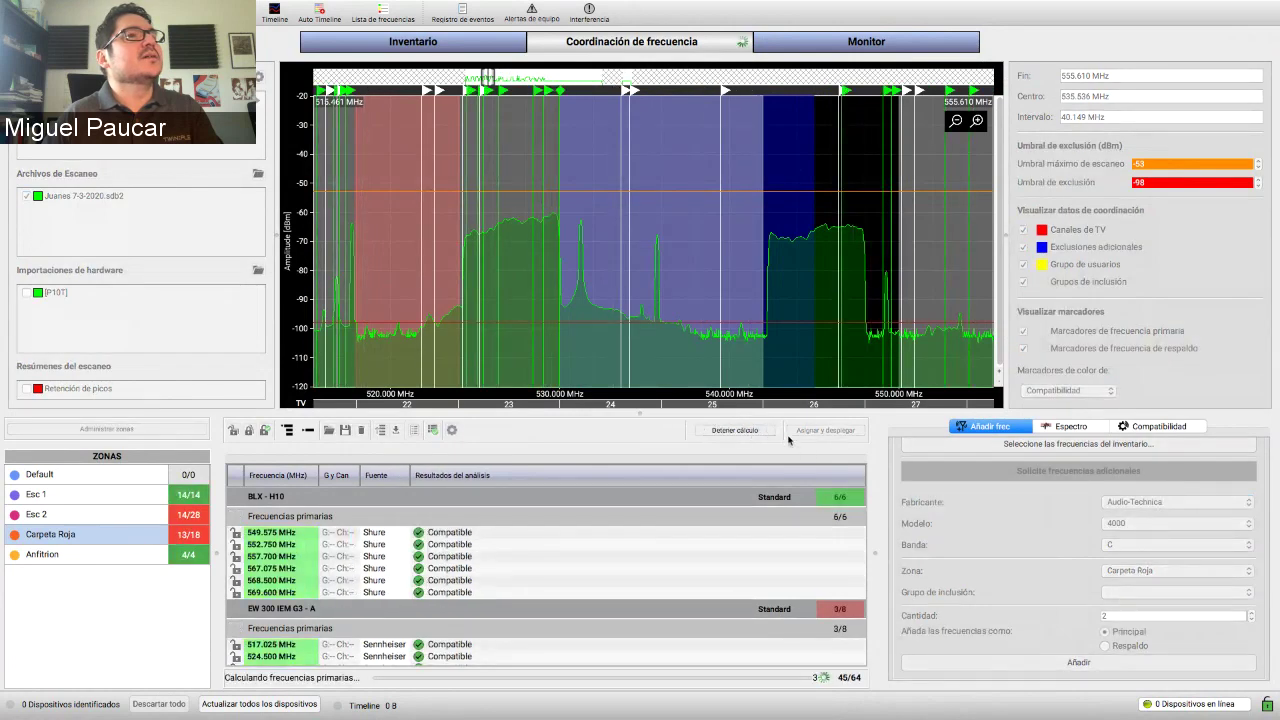
pyautogui.click(770, 432)
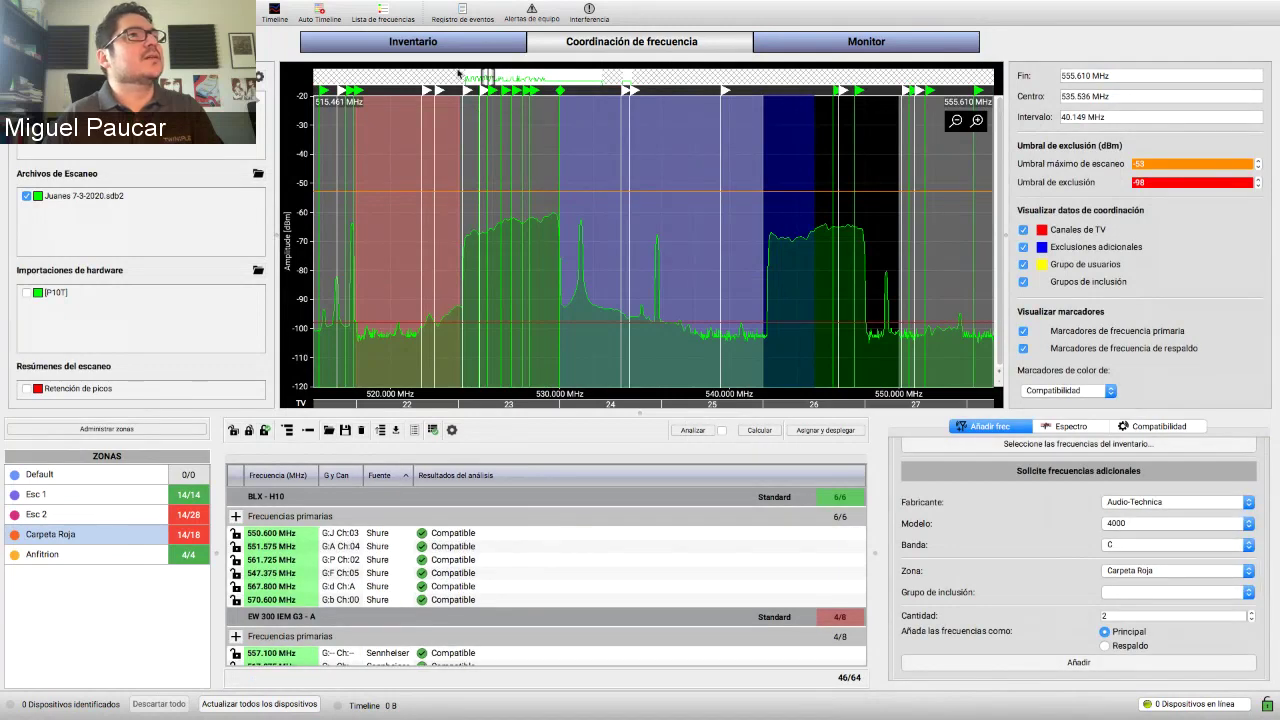
# - Delete the BLX4R and QLXD4 receivers of the Carpeta Roja zone from the inventory
pyautogui.click(458, 50)
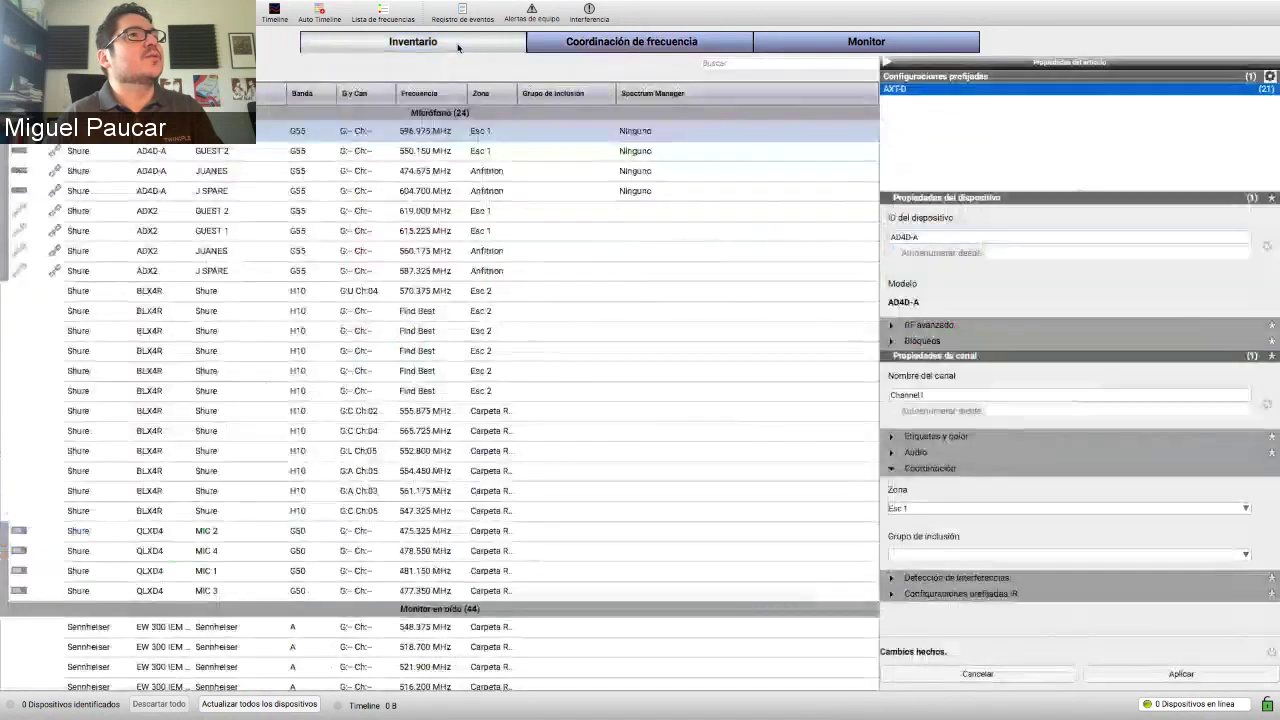
pyautogui.click(437, 412)
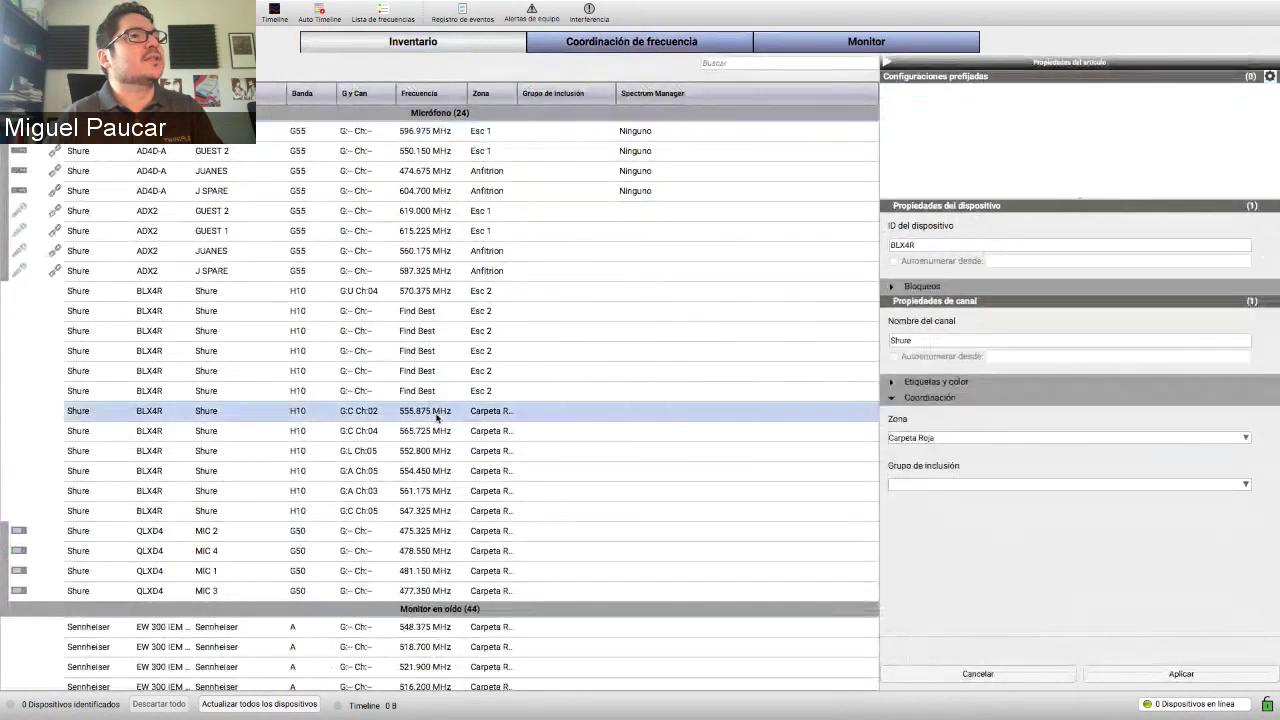
pyautogui.keyDown('shift'); pyautogui.click(392, 590); pyautogui.keyUp('shift')
pyautogui.press('Delete')
# - Delete the EW 300 IEM units of zone Esc 2 and the JUANES PSM group's PSM1000 units of zone Esc 1 from the inventory
pyautogui.click(371, 530)
pyautogui.click(374, 590)
pyautogui.scroll(-5, 360, 592)
pyautogui.scroll(-5, 356, 593)
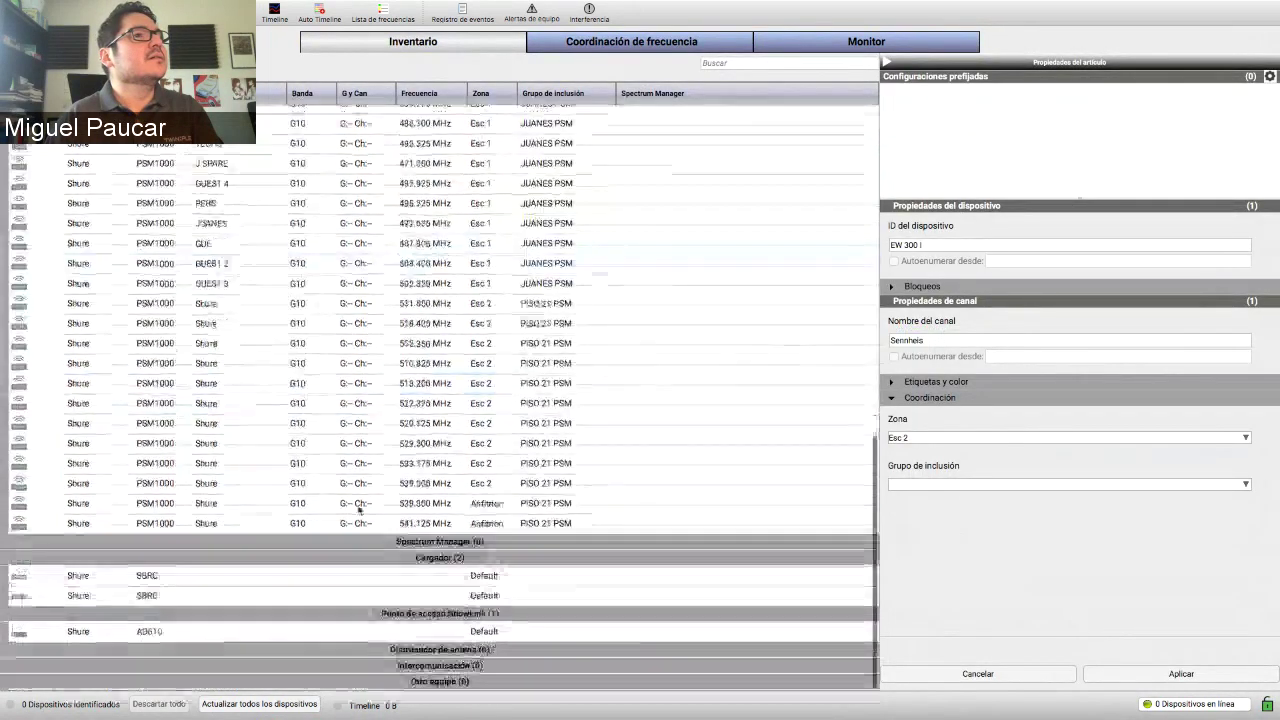
pyautogui.keyDown('shift'); pyautogui.click(357, 503); pyautogui.keyUp('shift')
pyautogui.keyDown('shift'); pyautogui.click(372, 284); pyautogui.keyUp('shift')
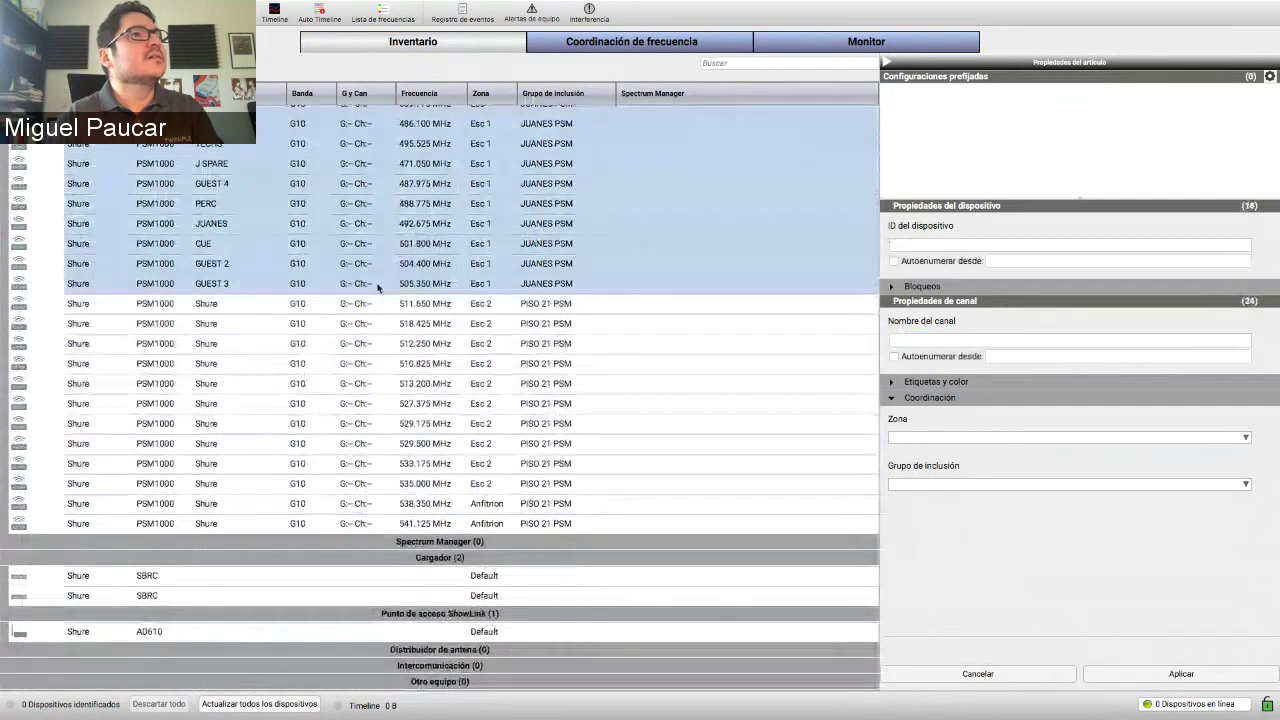
pyautogui.press('Delete')
# - Return to the frequency coordination and clear all frequencies from its list
pyautogui.click(631, 41)
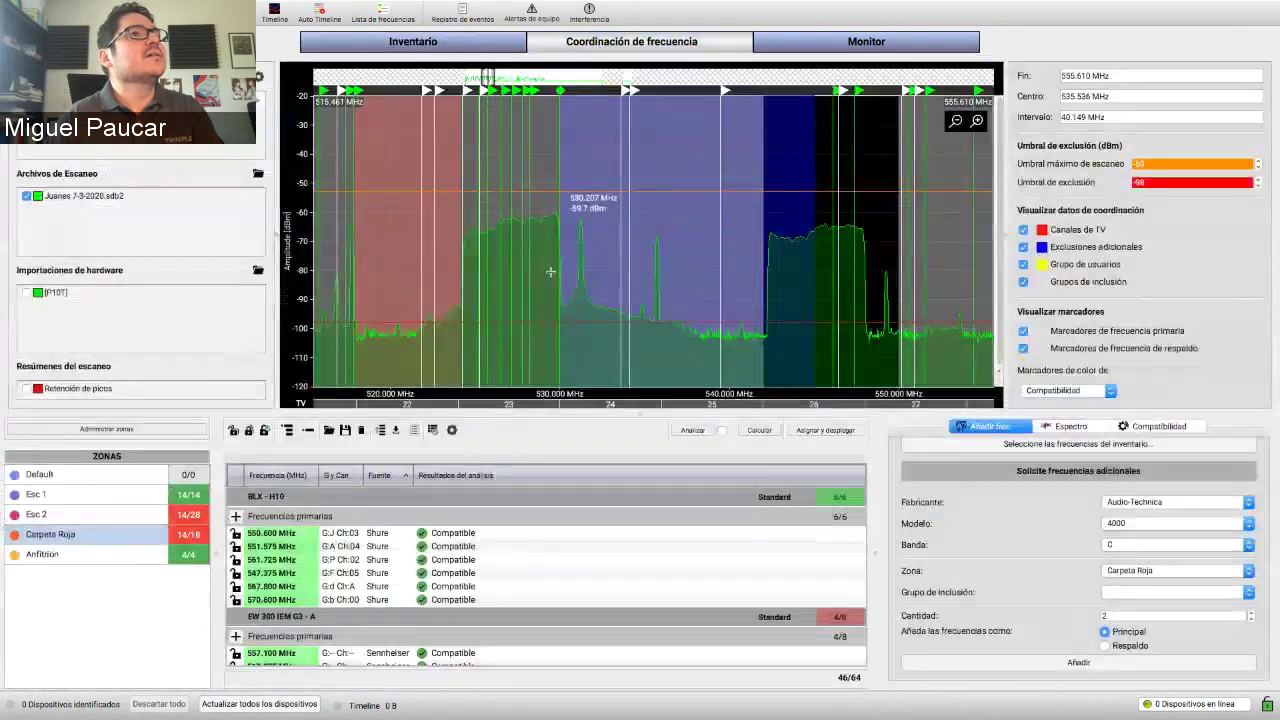
pyautogui.click(374, 500)
pyautogui.click(362, 562)
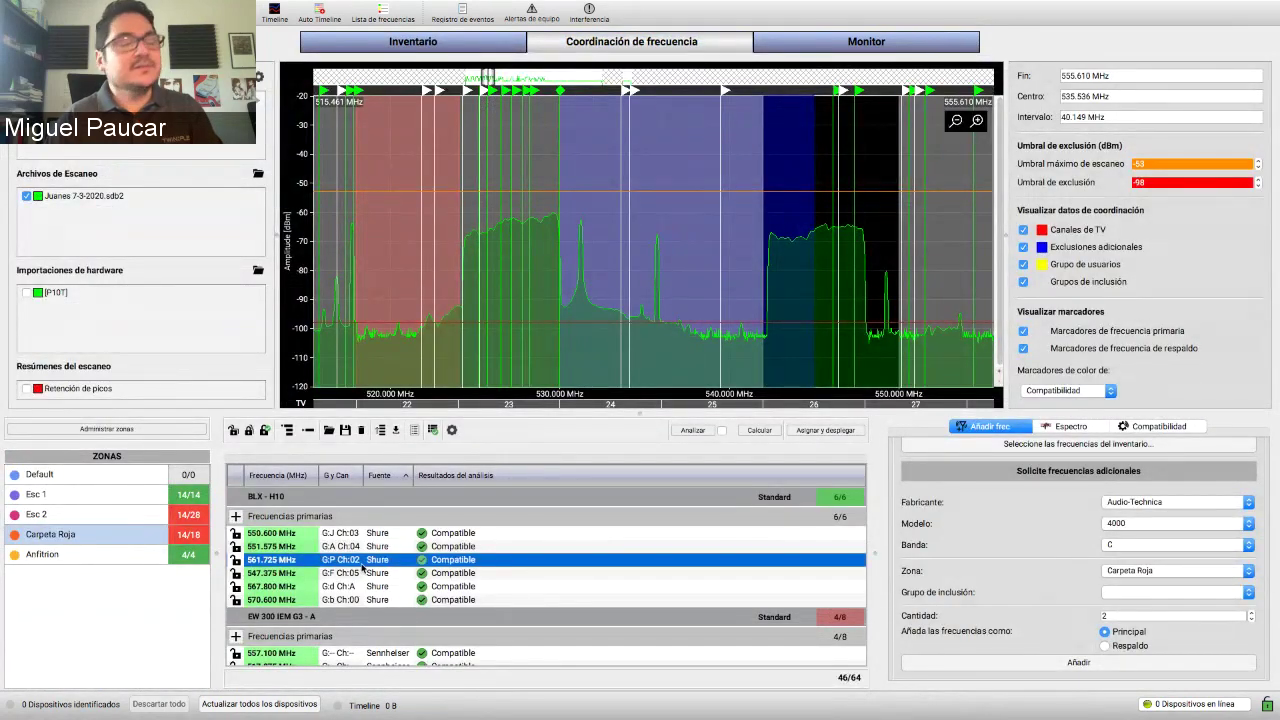
pyautogui.hotkey('ctrl', 'a')
pyautogui.click(359, 430)
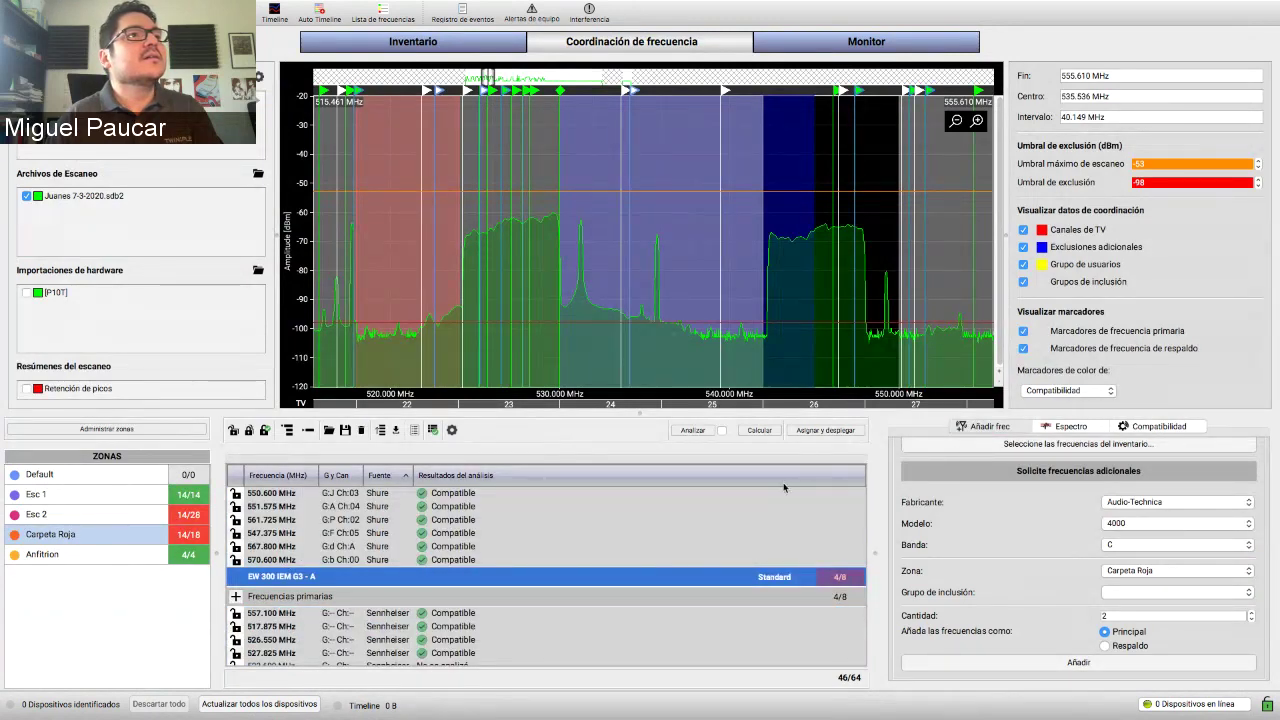
pyautogui.click(928, 702)
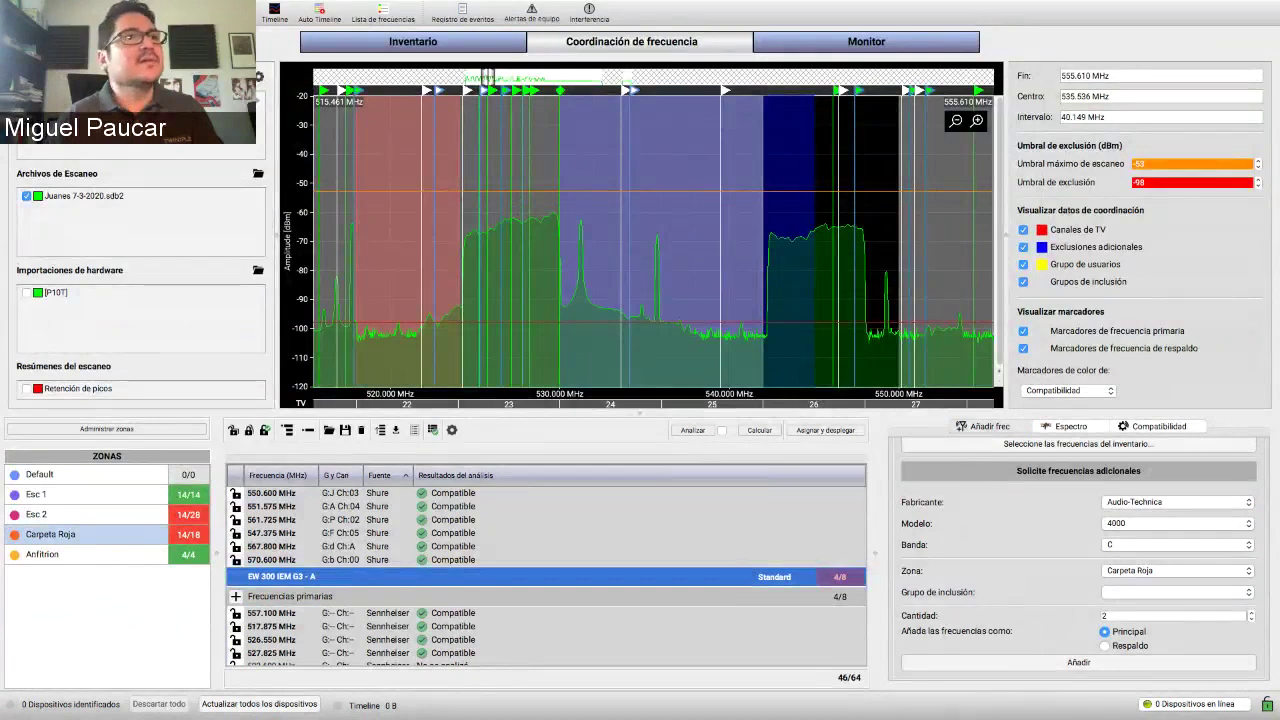
# - Load the remaining inventory frequencies into the coordination list and calculate compatible frequencies for them
pyautogui.click(759, 430)
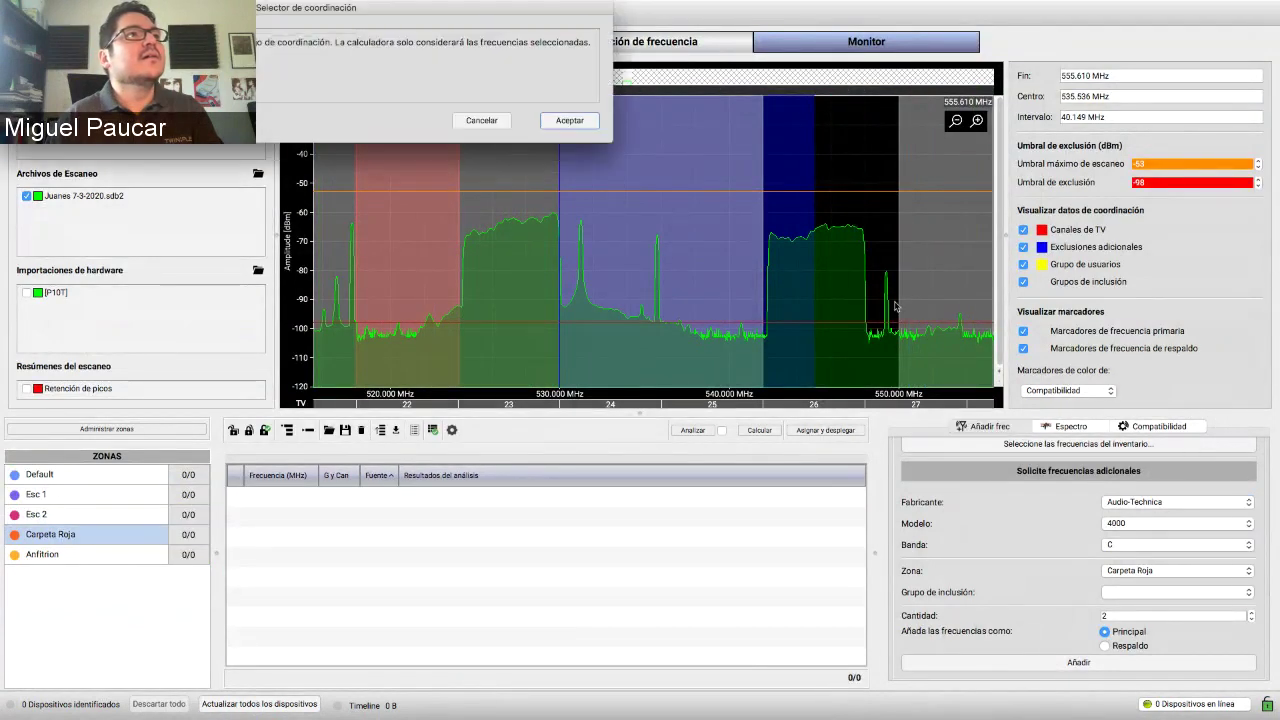
pyautogui.click(569, 120)
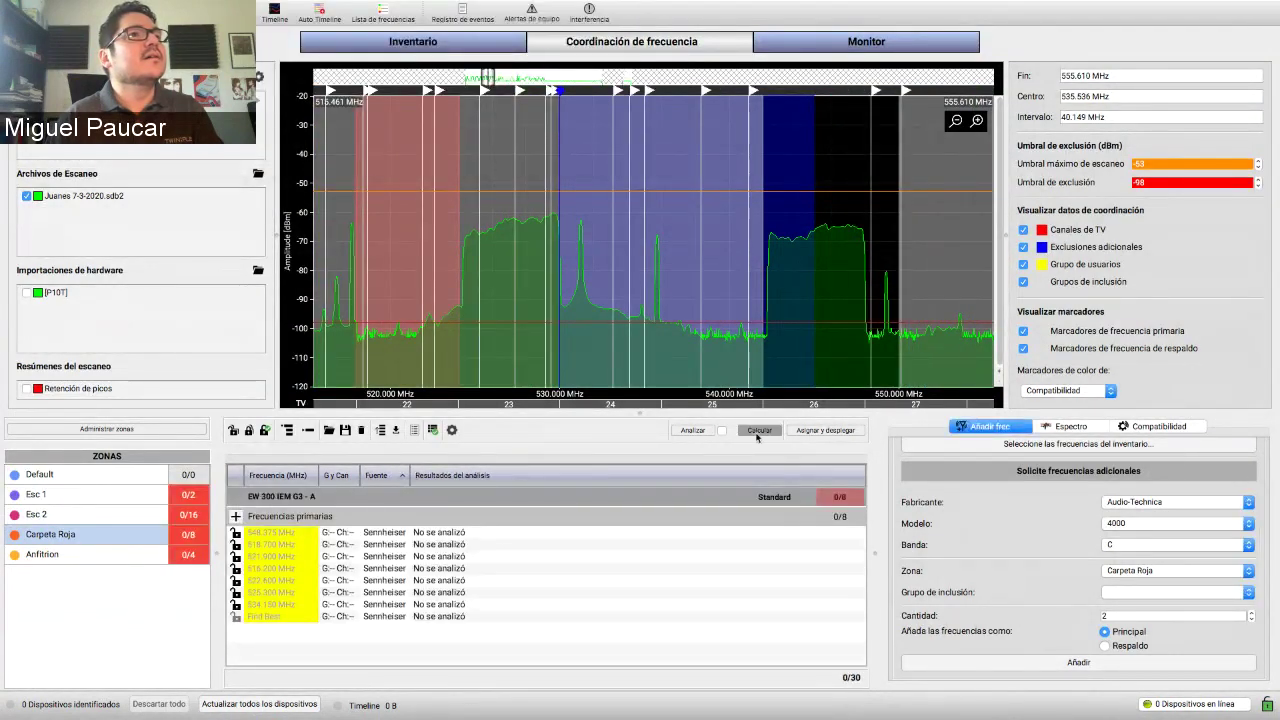
pyautogui.click(757, 432)
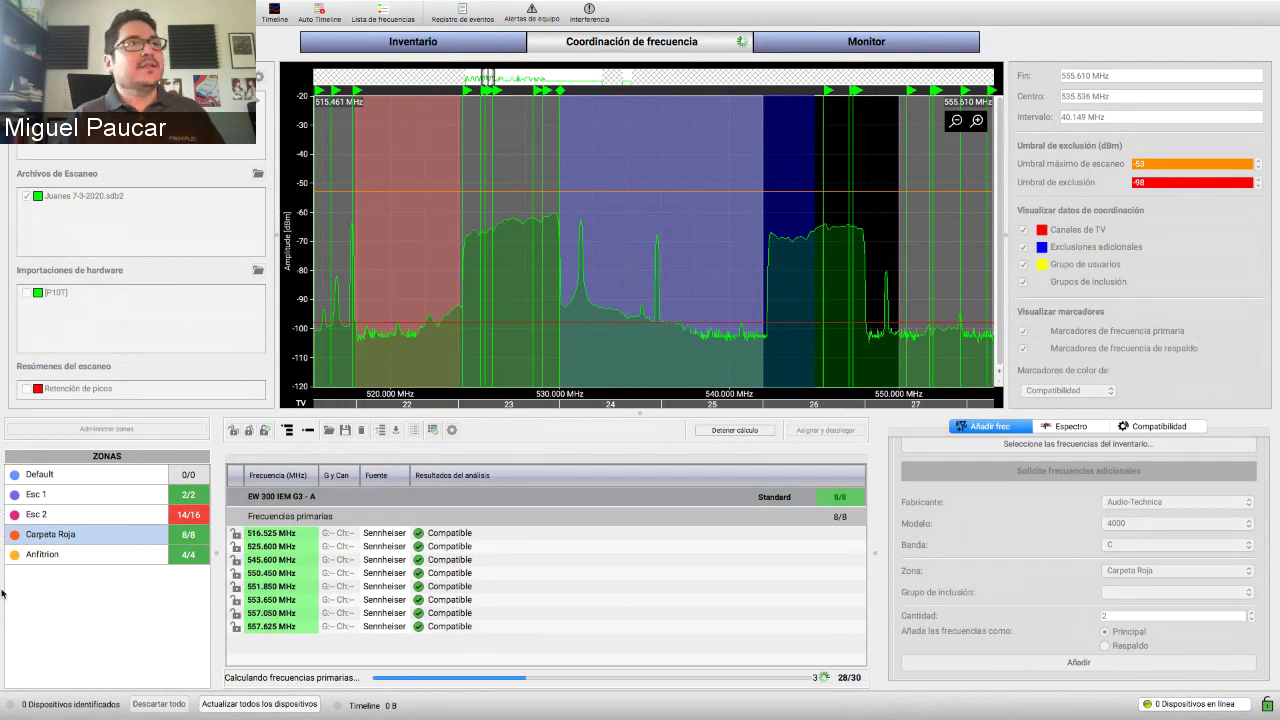
# - Switch to PowerPoint to show the Shure Audio Institute certification slide, and switch back to Wireless Workbench 6
pyautogui.moveTo(647, 704)
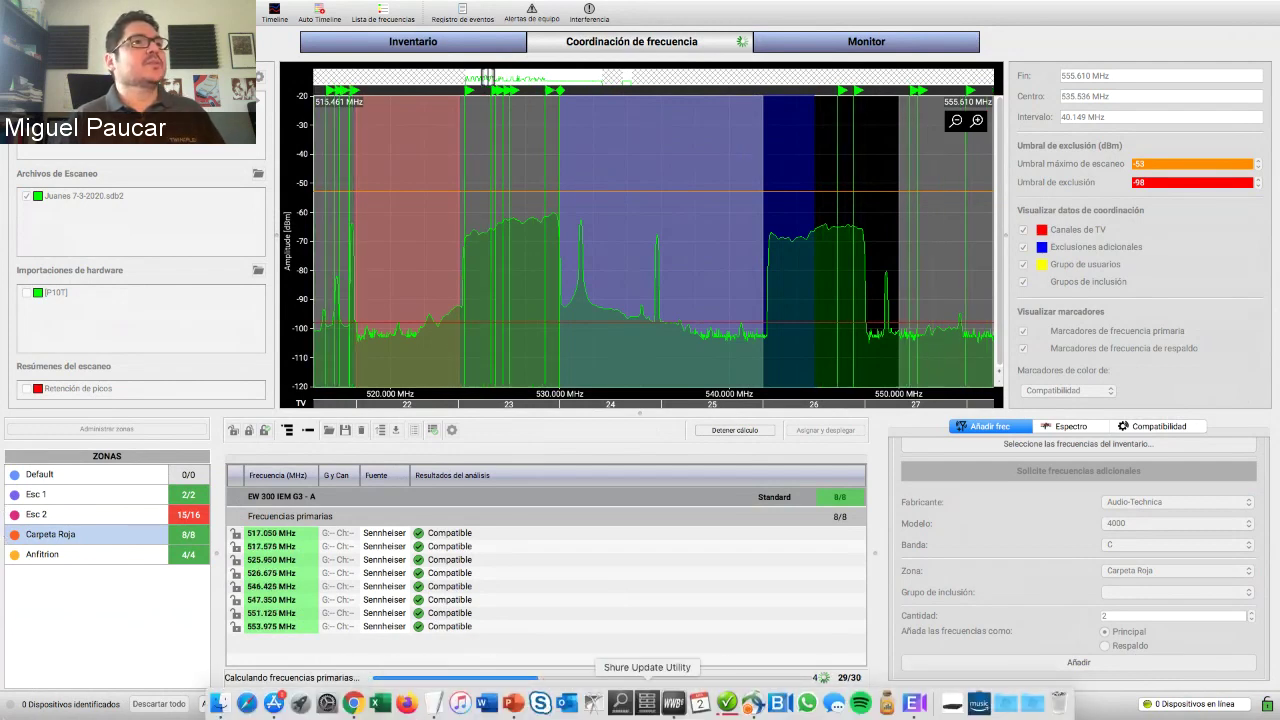
pyautogui.click(515, 703)
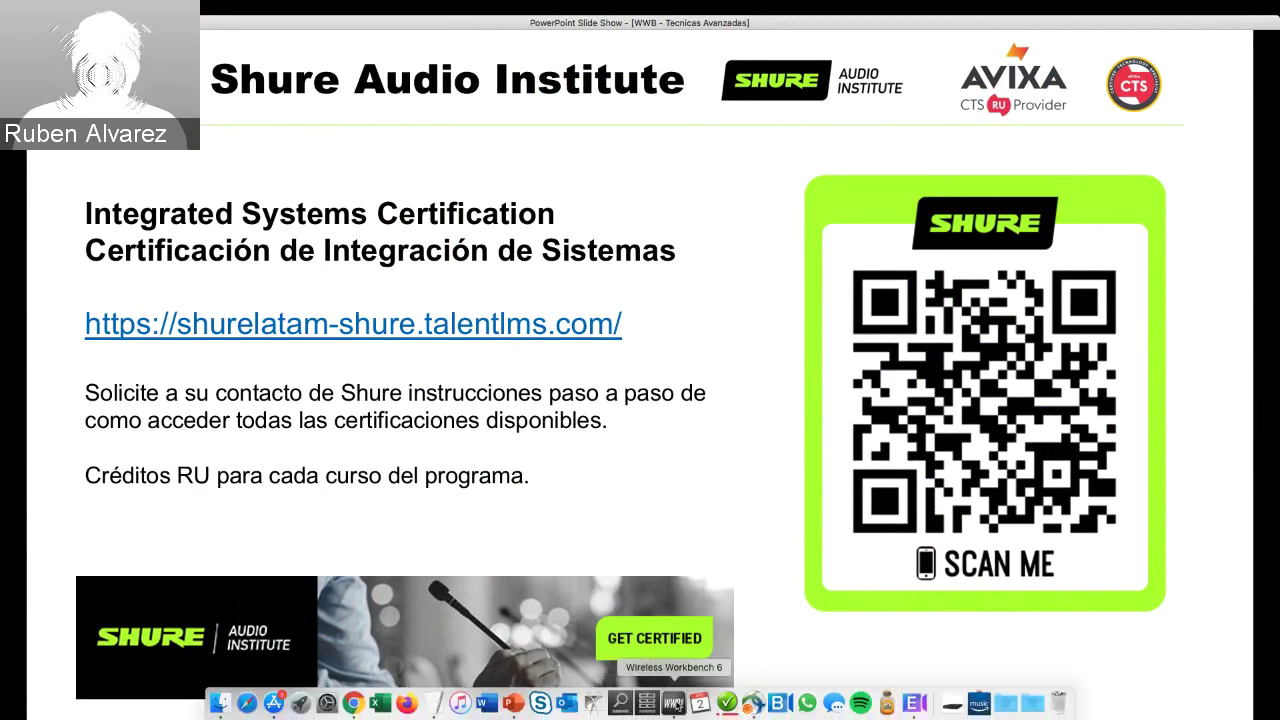
pyautogui.click(674, 704)
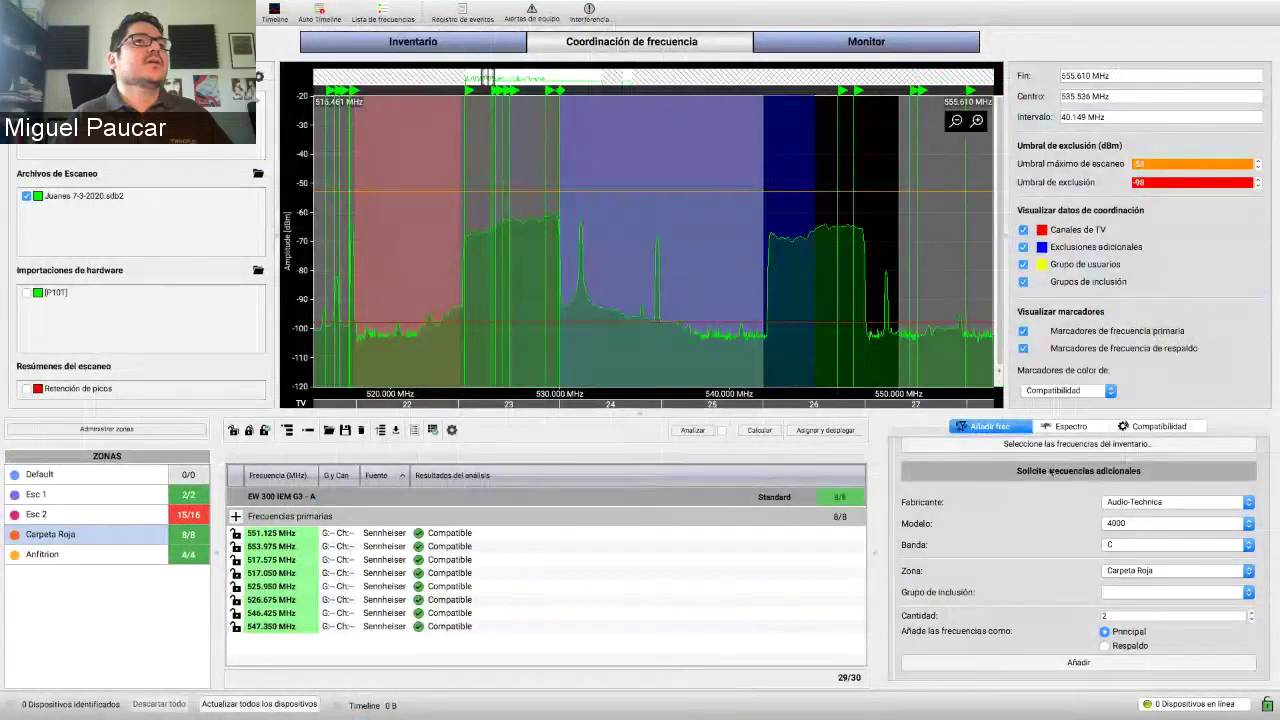
# - Examine the frequency ranges of groups JUANES PSM, PISO 21 PSM and AXT-D in inclusion List 1, closing the settings without saving
pyautogui.click(1159, 426)
pyautogui.click(1246, 599)
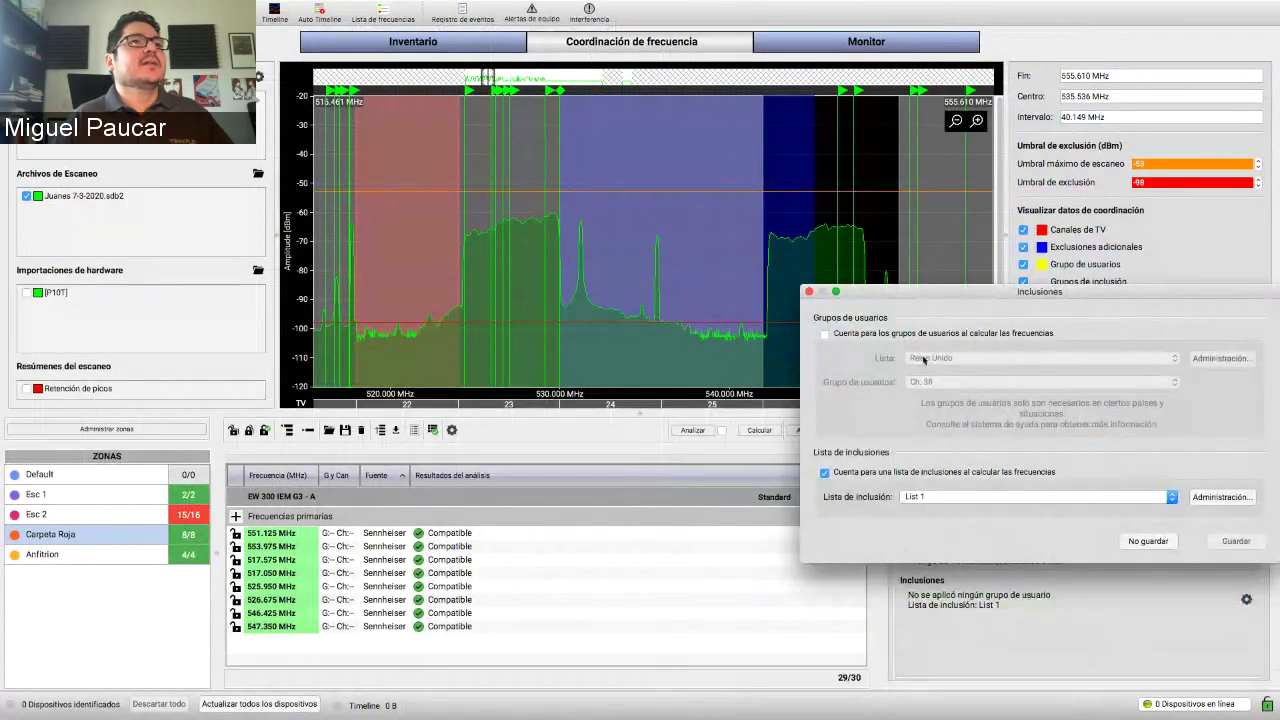
pyautogui.click(810, 292)
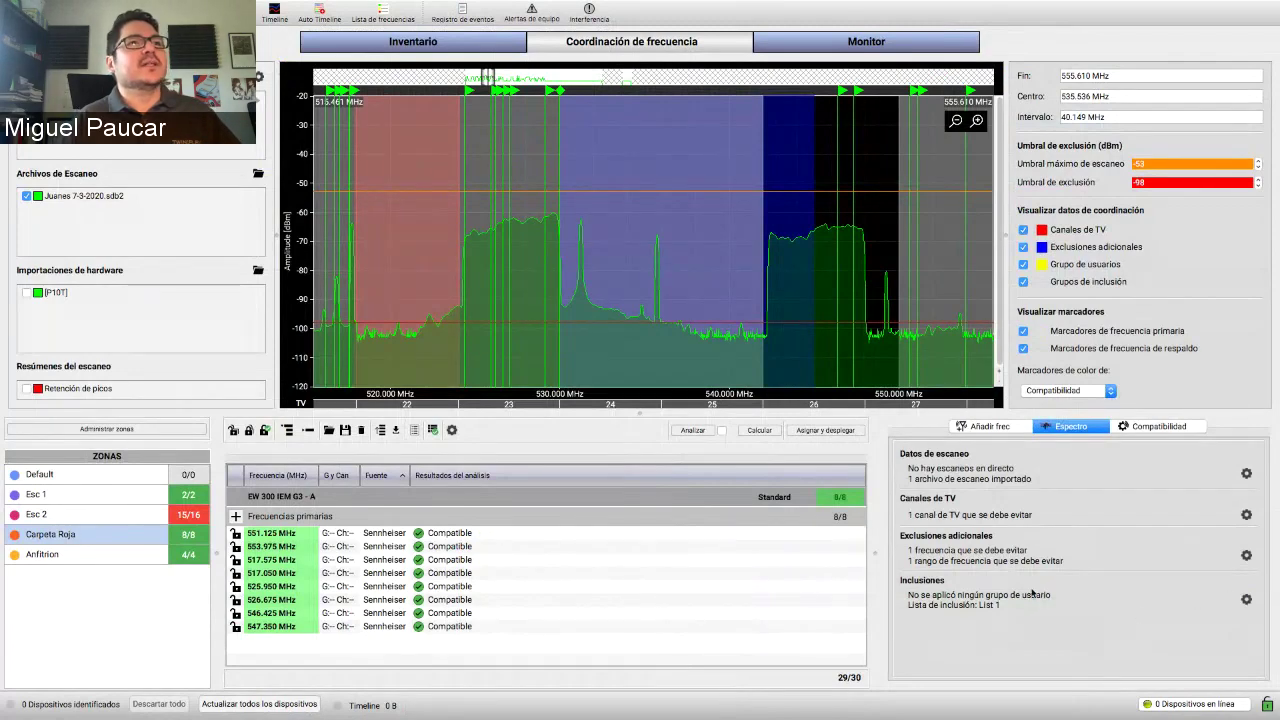
pyautogui.click(1246, 599)
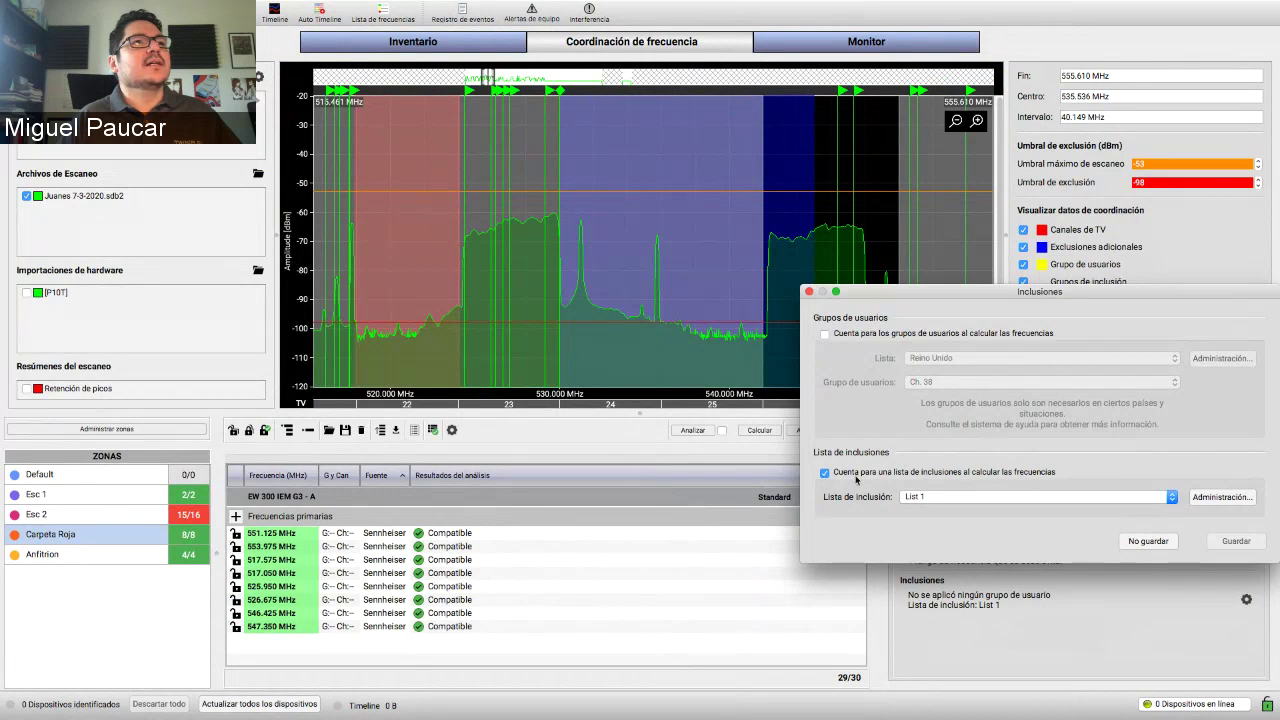
pyautogui.click(1220, 497)
pyautogui.click(871, 381)
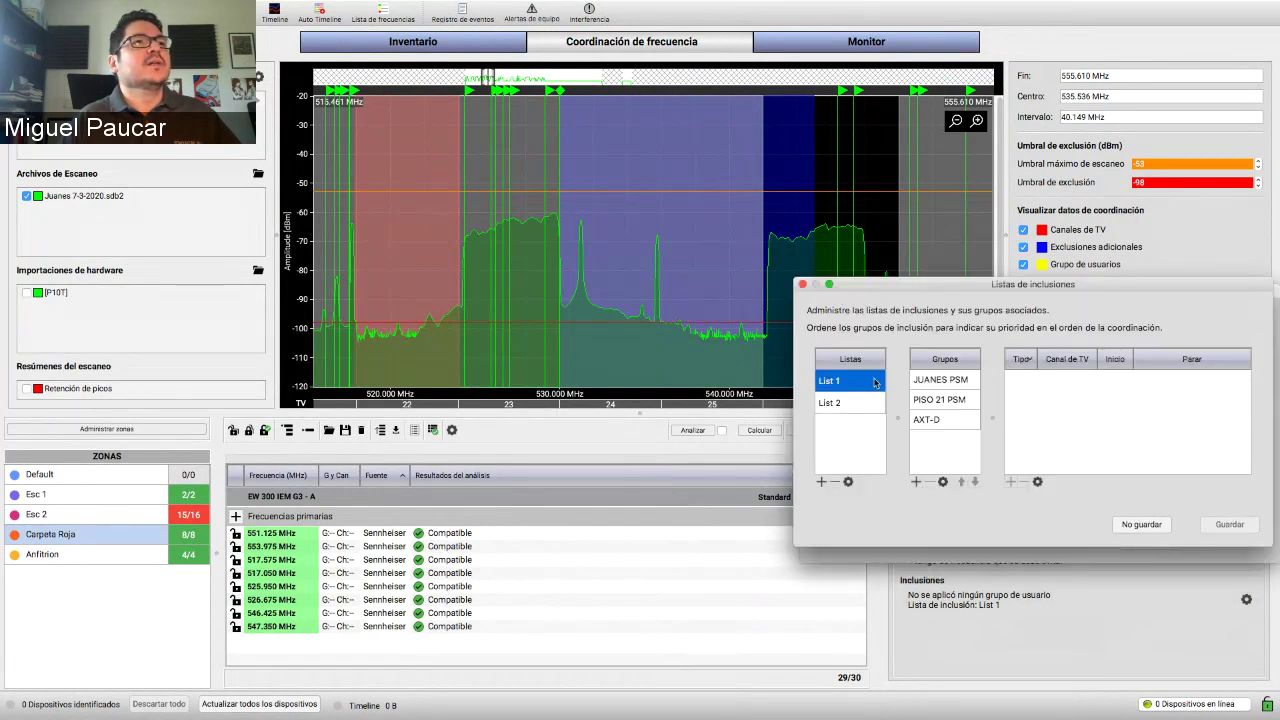
pyautogui.click(942, 380)
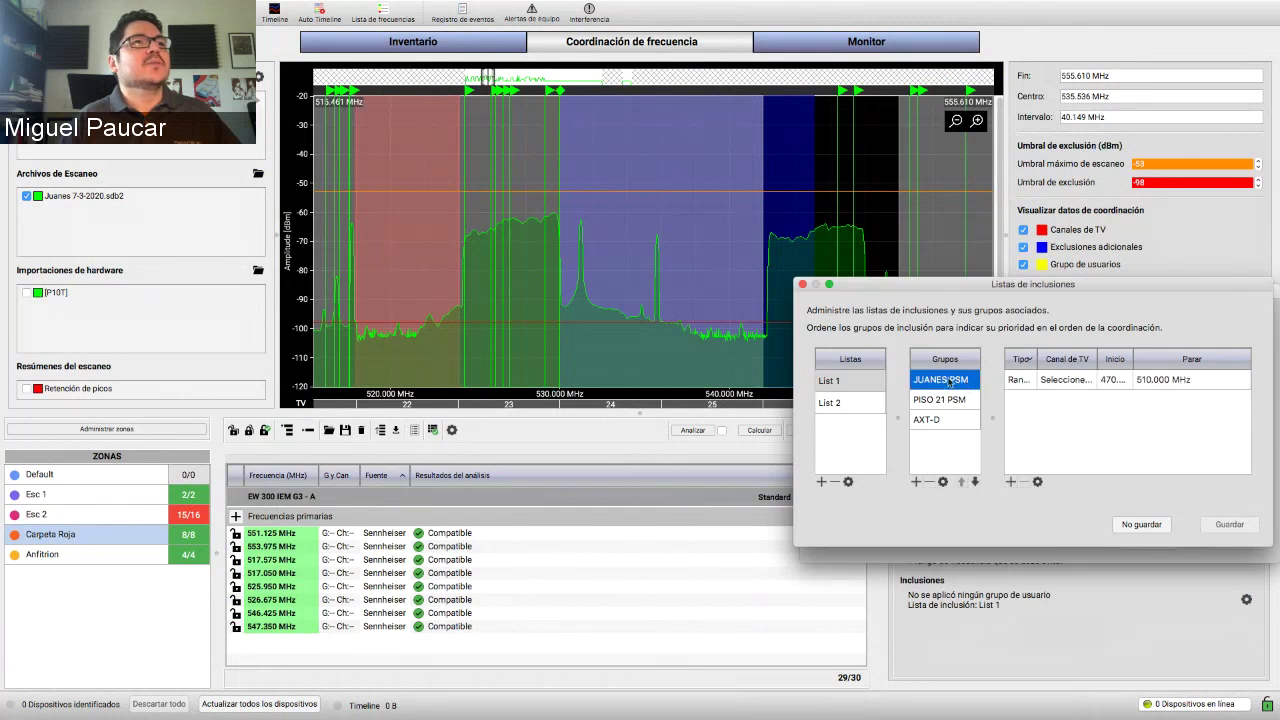
pyautogui.click(945, 400)
pyautogui.click(945, 383)
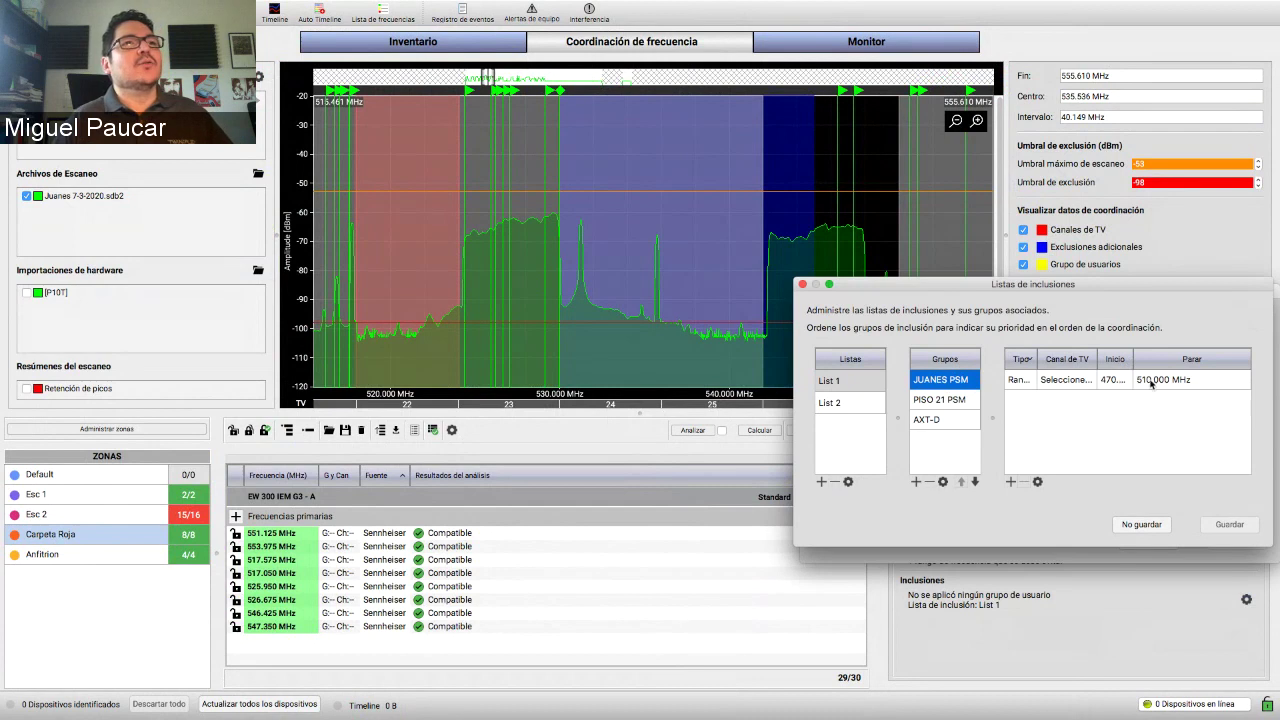
pyautogui.click(978, 401)
pyautogui.click(955, 437)
pyautogui.click(977, 420)
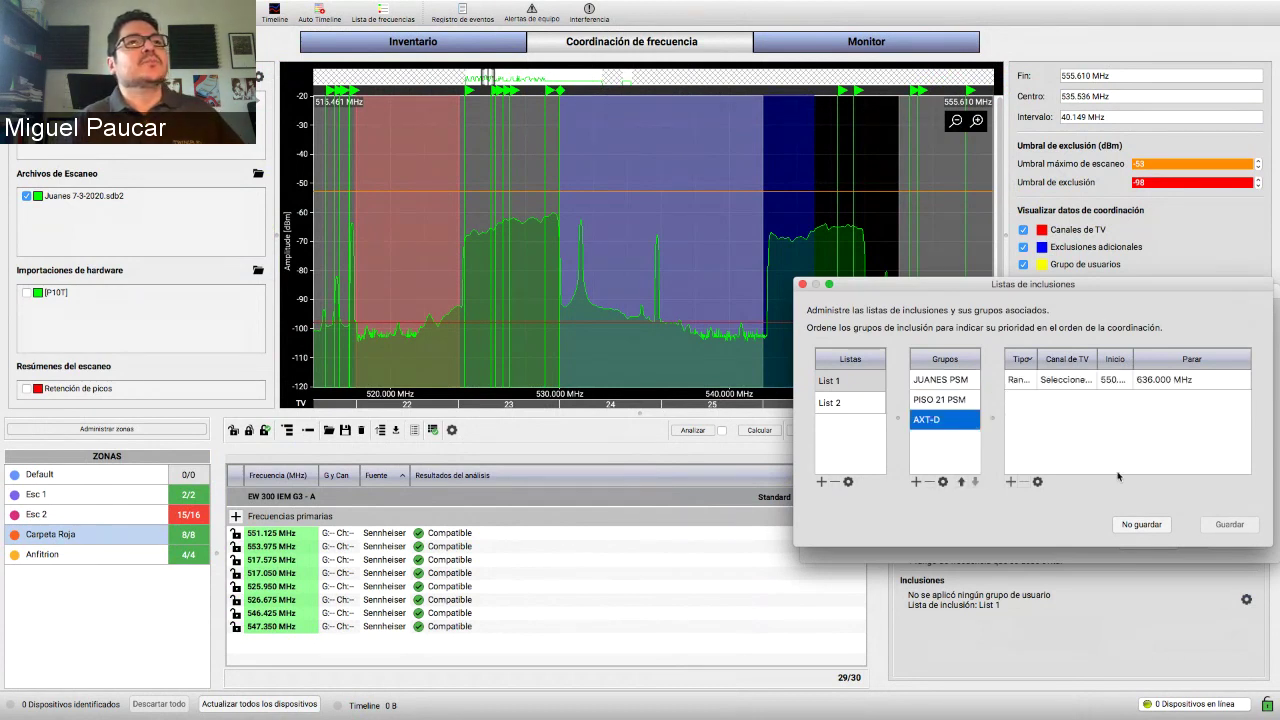
pyautogui.click(1134, 526)
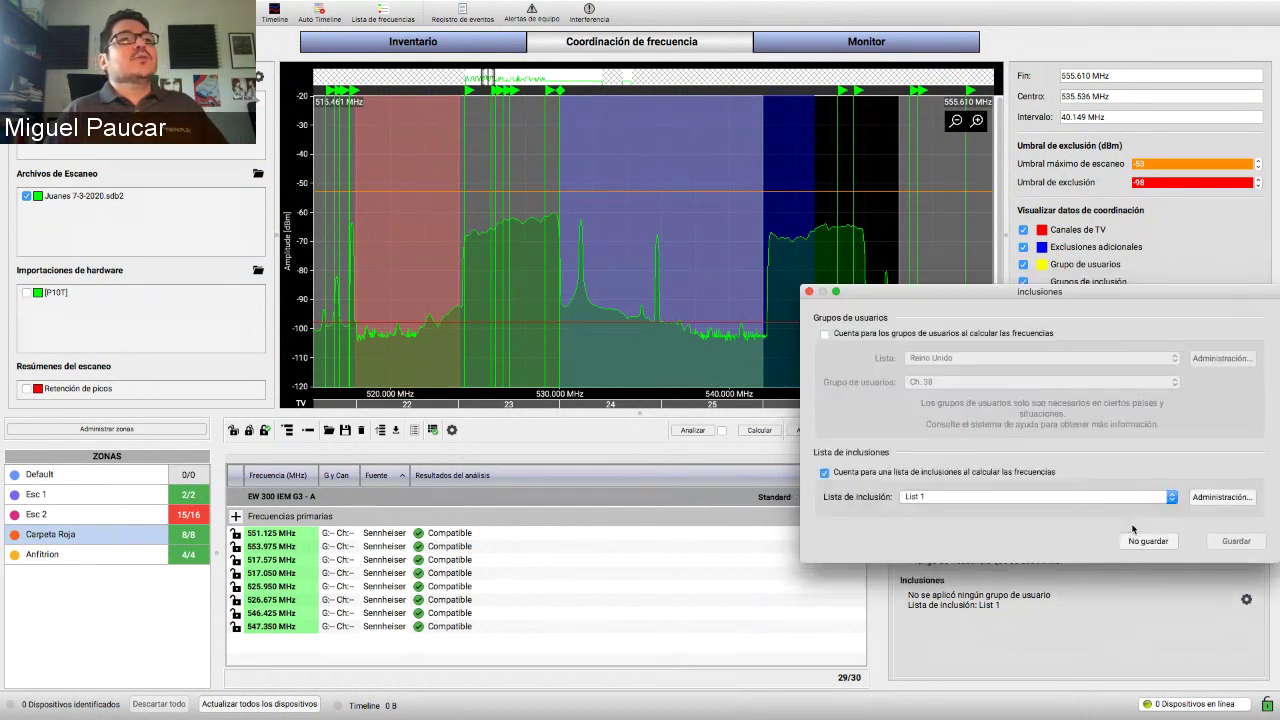
pyautogui.click(1140, 540)
# - View the available inclusion groups in the inventory for three Sennheiser EW 300 IEM channels, leaving their group unassigned
pyautogui.click(512, 51)
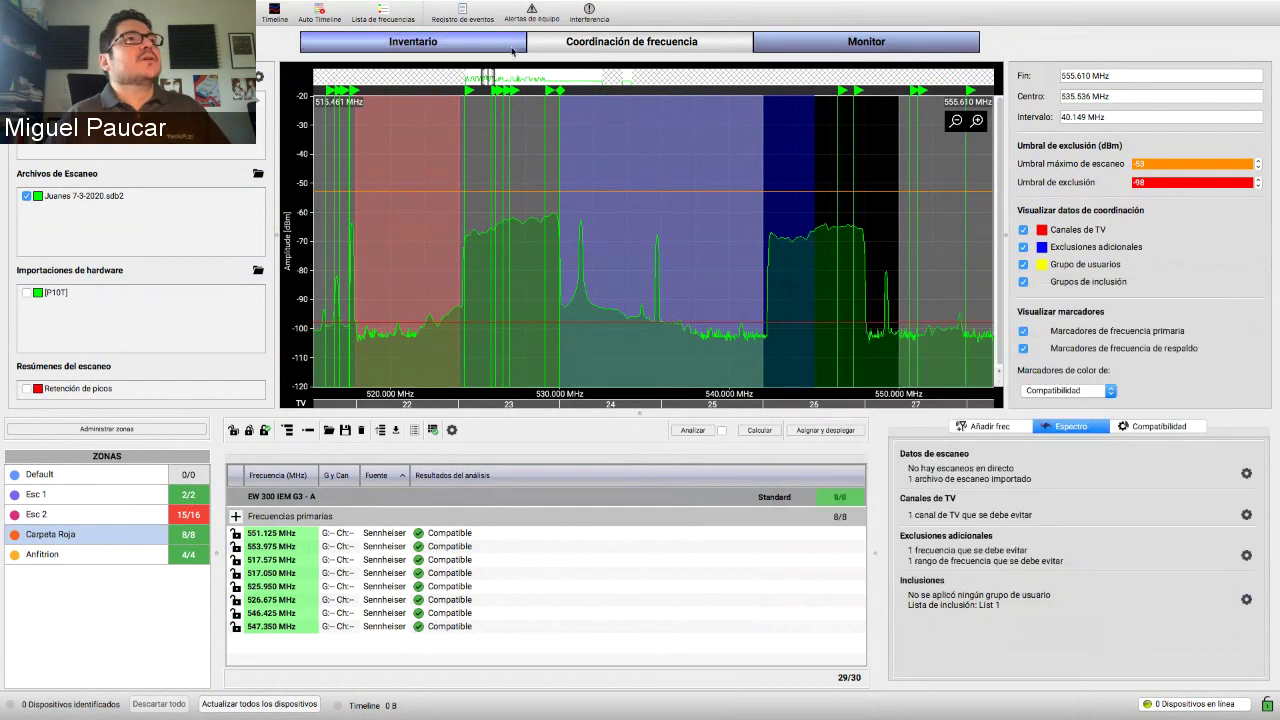
pyautogui.click(387, 230)
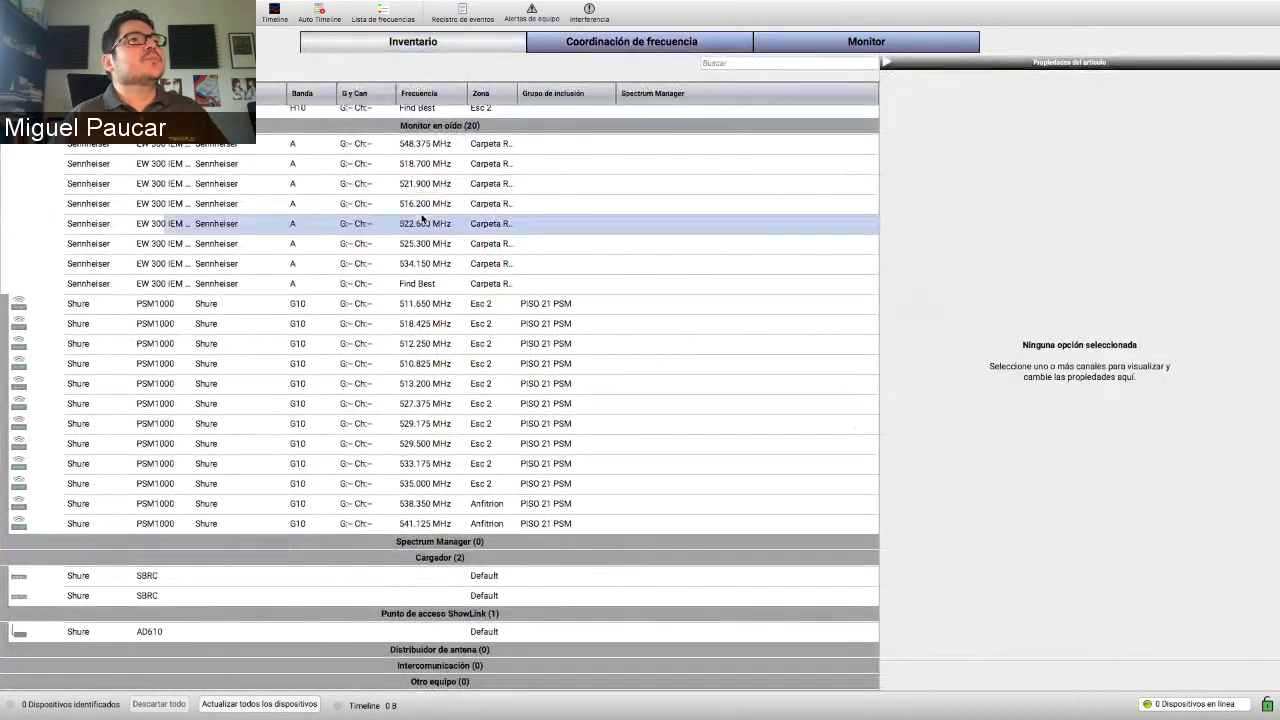
pyautogui.keyDown('shift'); pyautogui.click(434, 187); pyautogui.keyUp('shift')
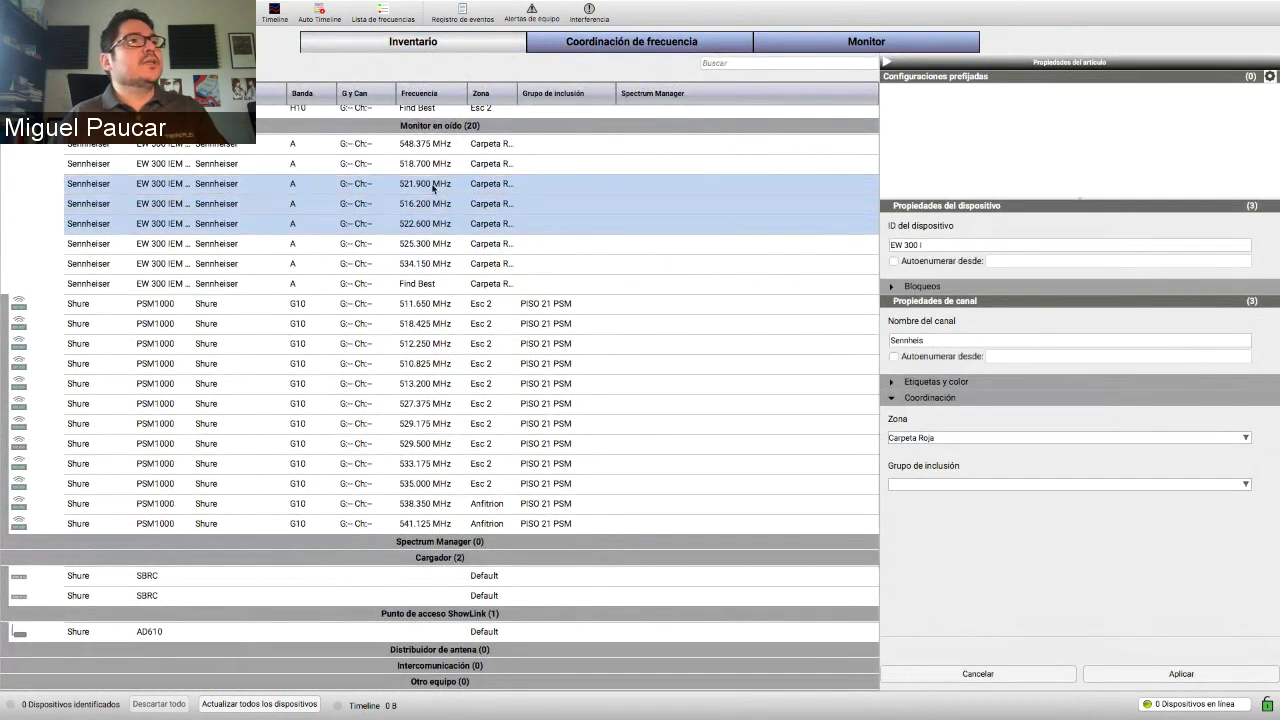
pyautogui.click(967, 485)
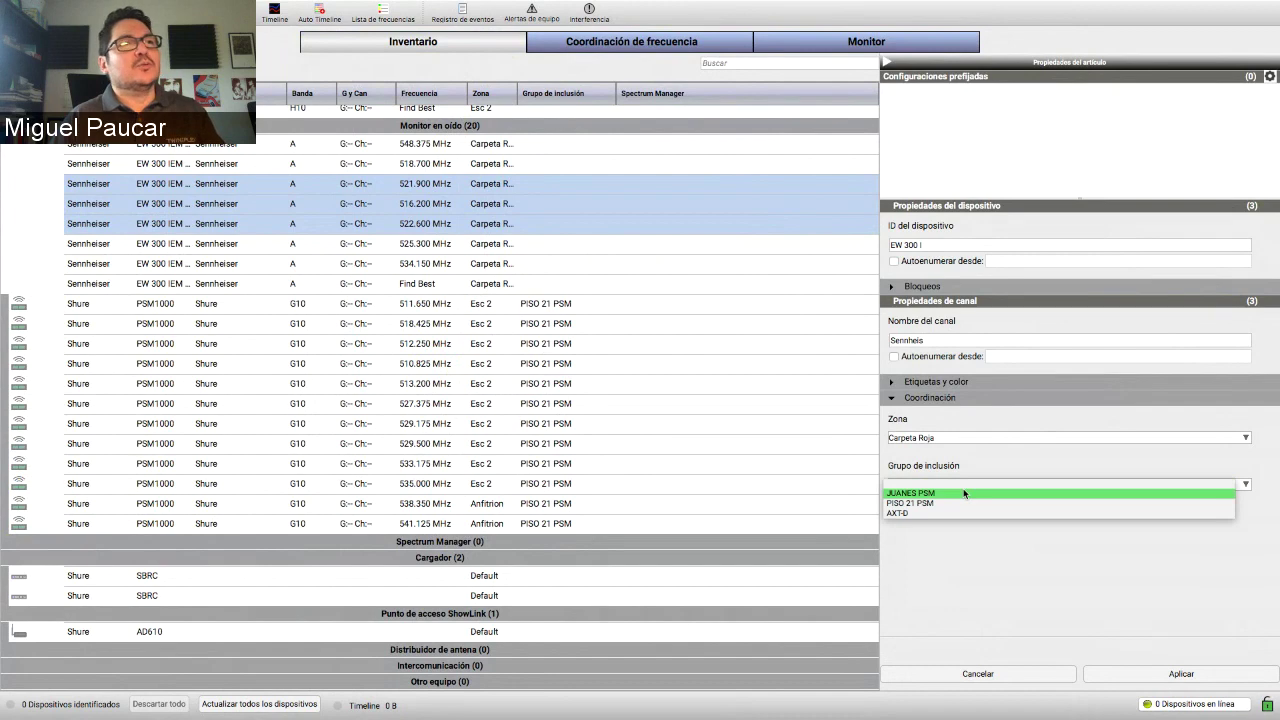
pyautogui.click(977, 555)
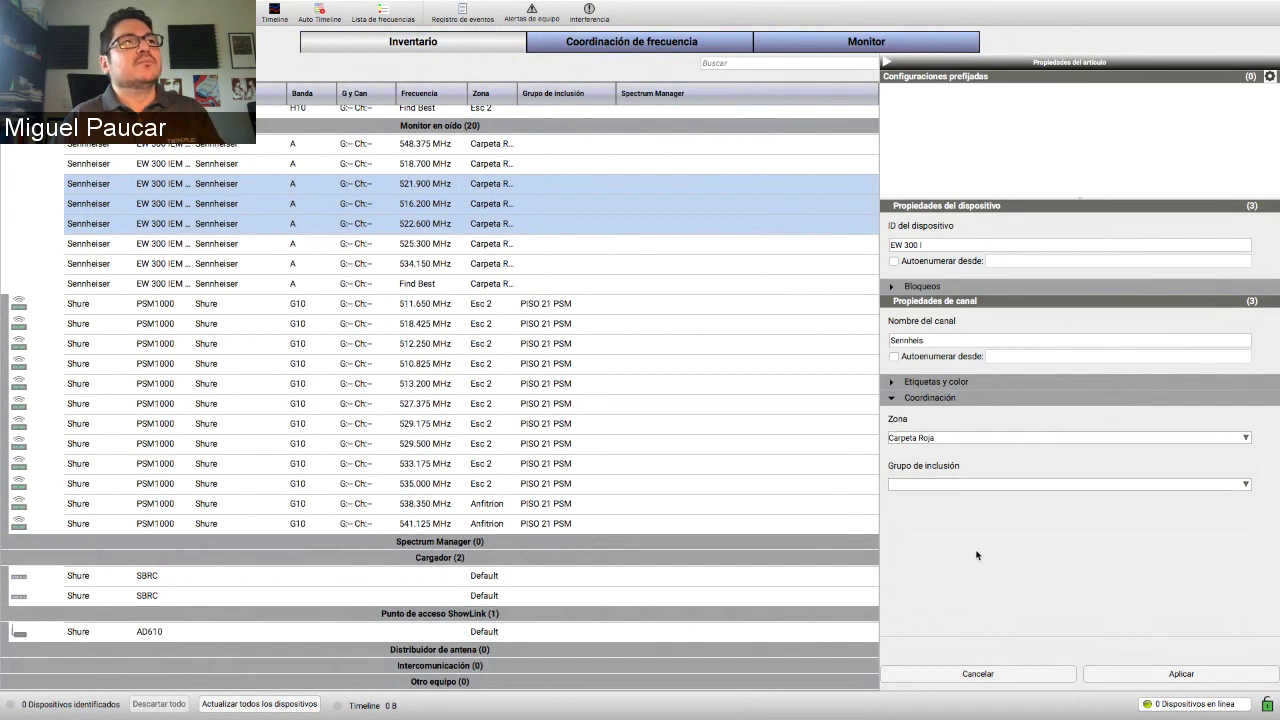
# - View the inclusion groups that the EW 300 IEM G3 - A frequencies can be moved to in the frequency coordination, without moving them
pyautogui.click(693, 38)
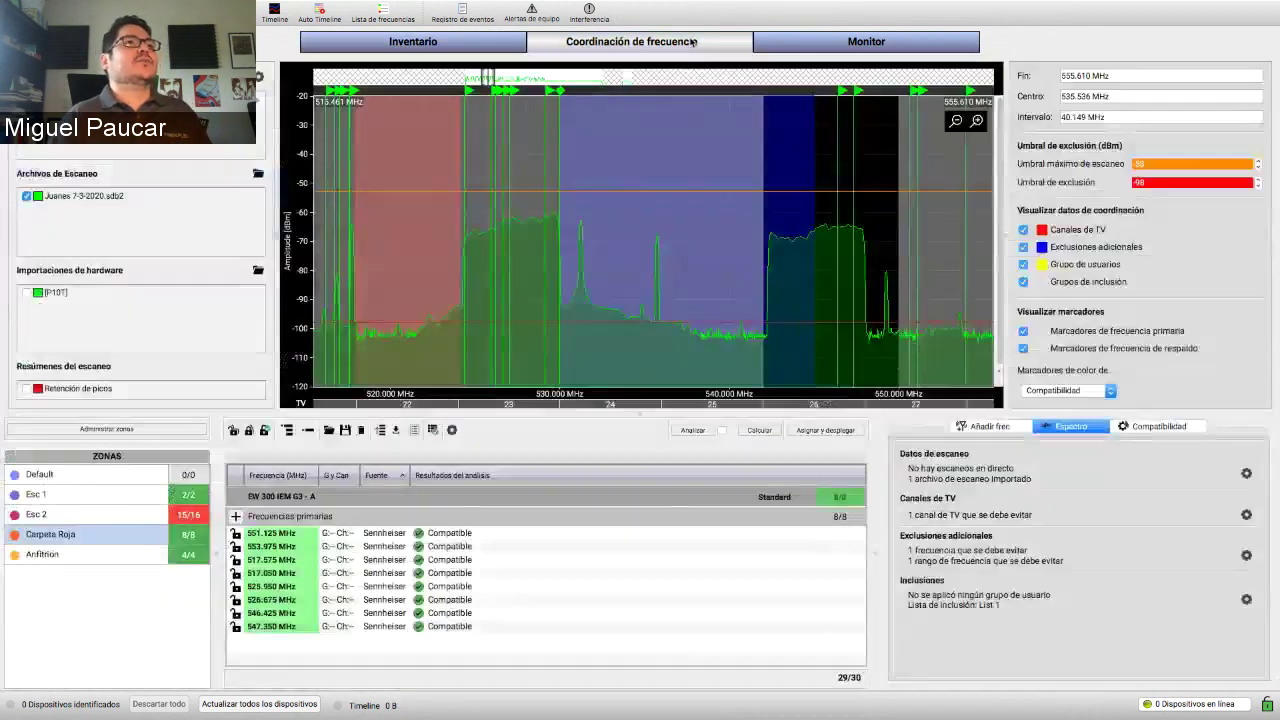
pyautogui.doubleClick(556, 500)
pyautogui.doubleClick(557, 505)
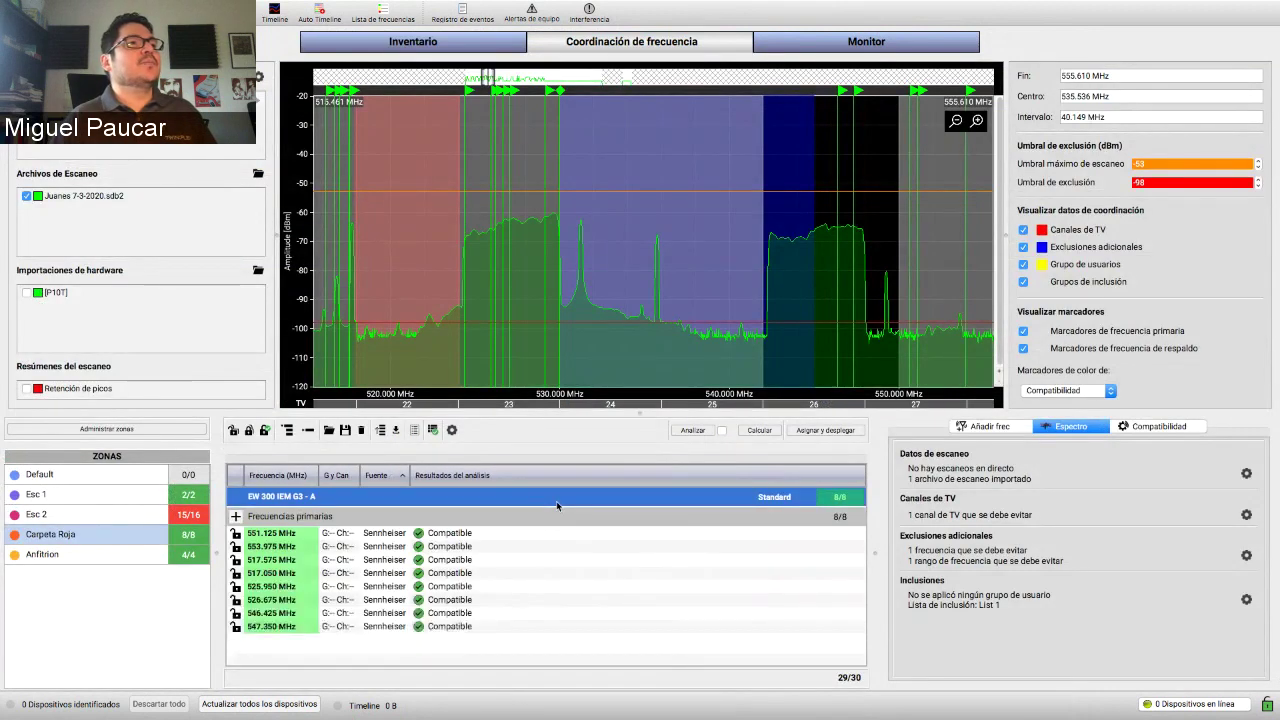
pyautogui.rightClick(557, 505)
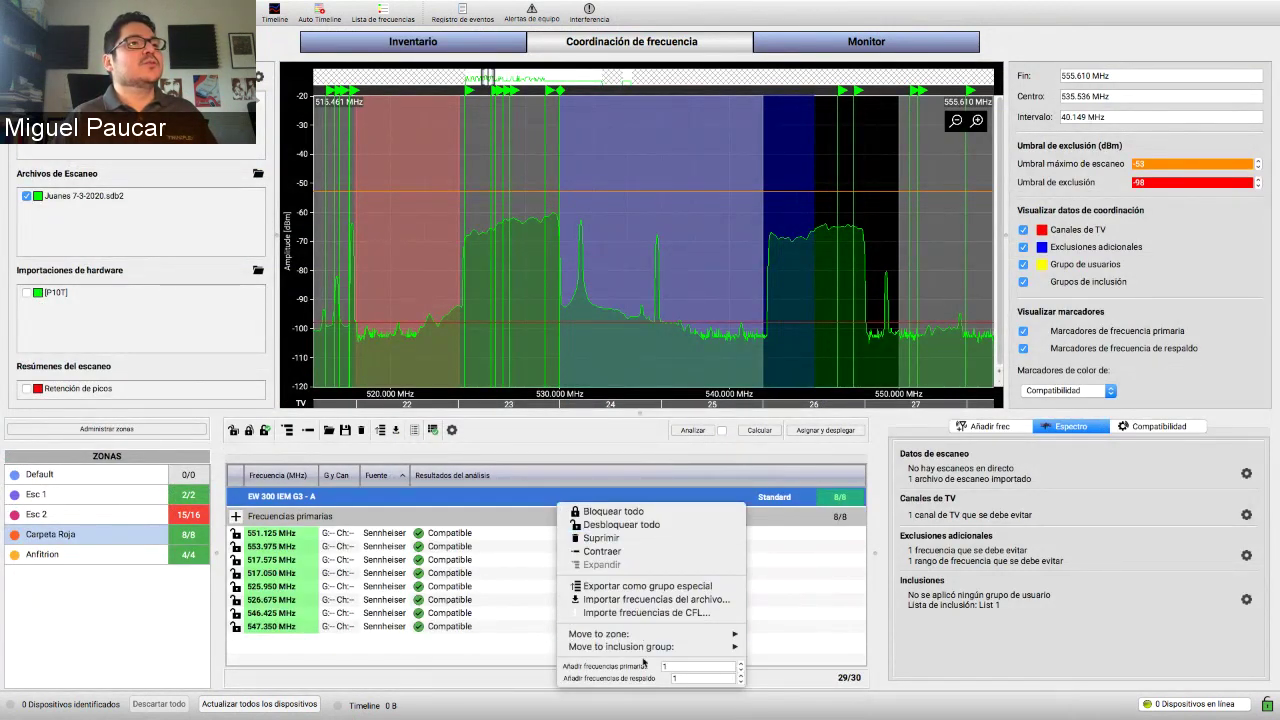
pyautogui.moveTo(646, 650)
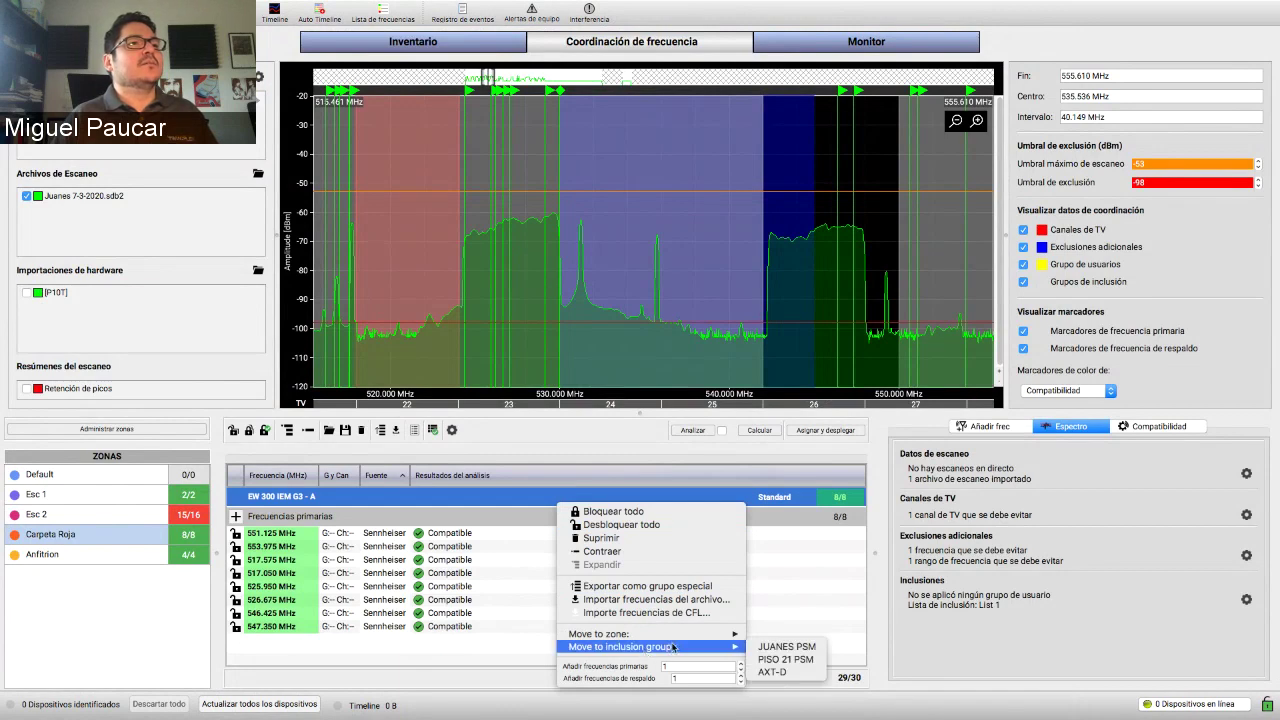
pyautogui.click(803, 605)
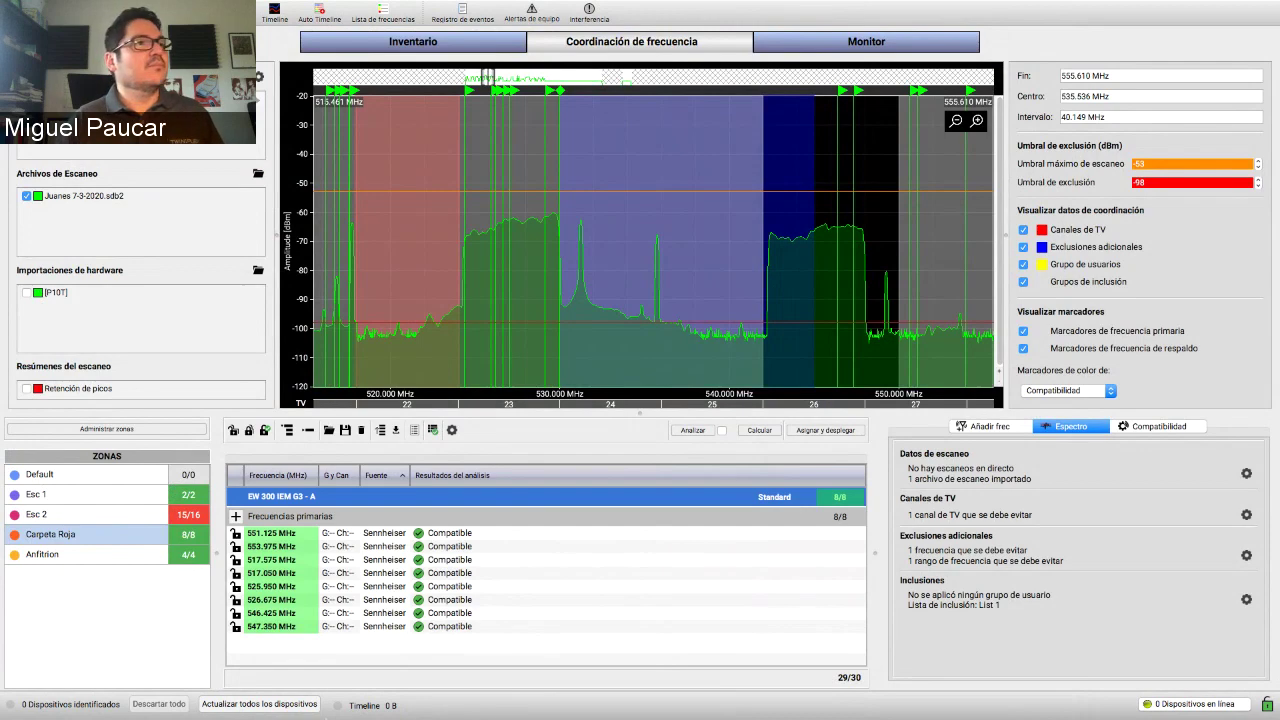
# - Switch to PowerPoint to show the Shure Audio Institute certification slide, and switch back to Wireless Workbench 6
pyautogui.click(512, 704)
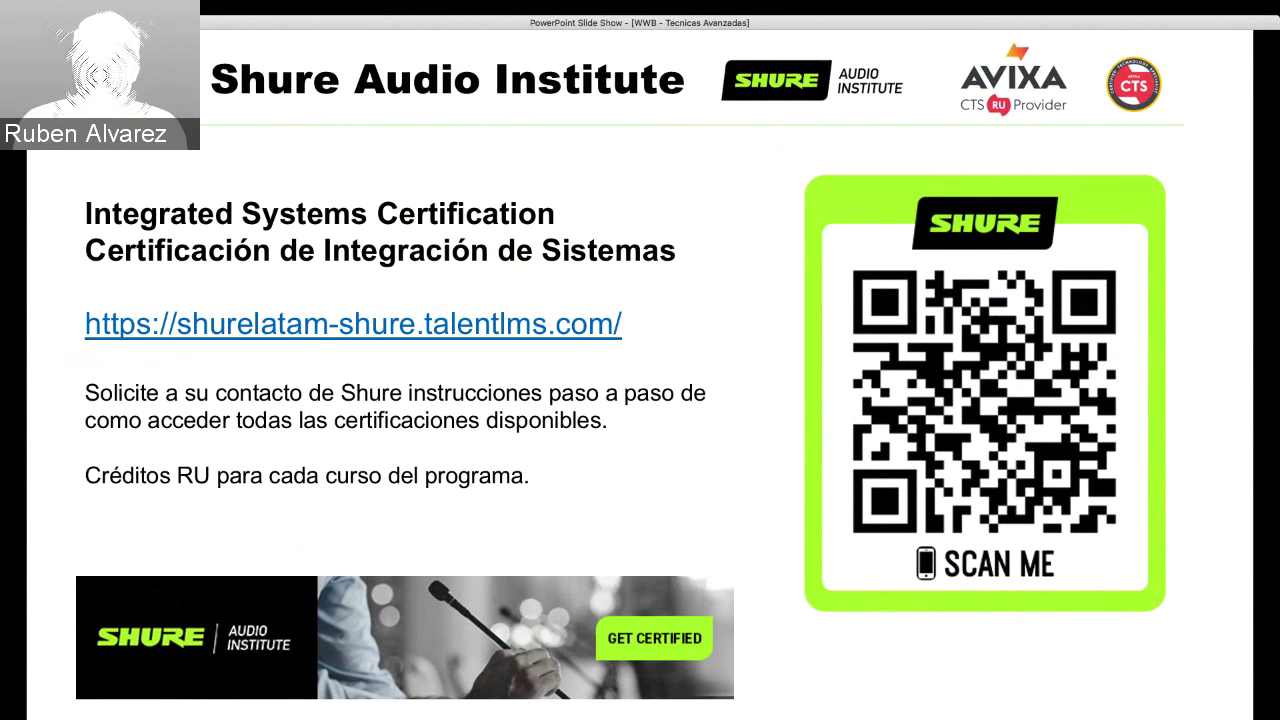
pyautogui.moveTo(1080, 716)
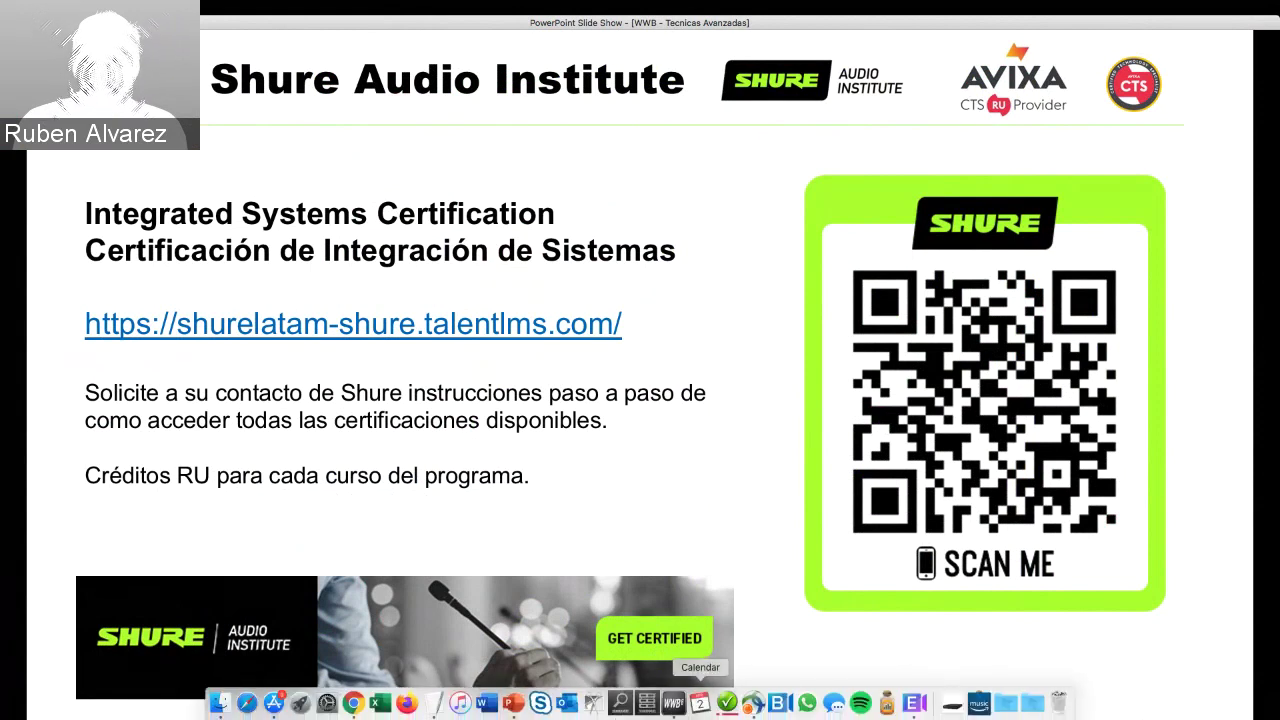
pyautogui.click(674, 704)
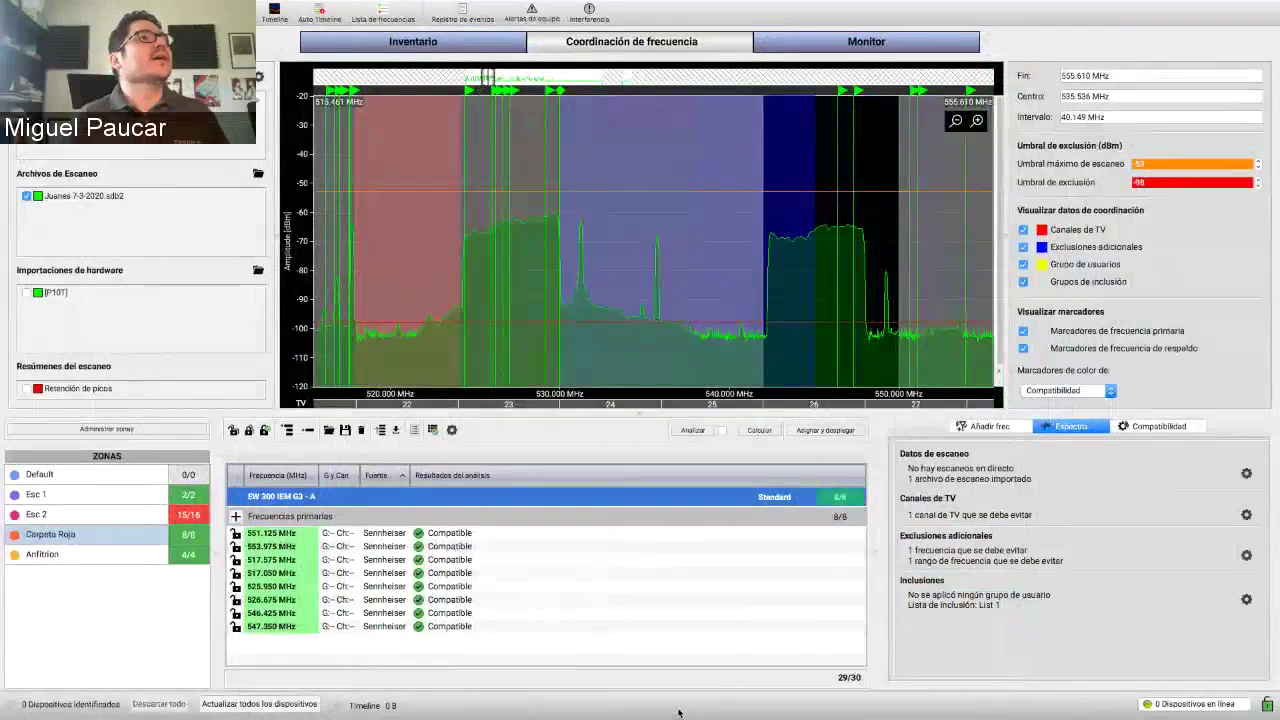
# - Open the Timeline window and bring up the View 5 timeline
pyautogui.click(274, 14)
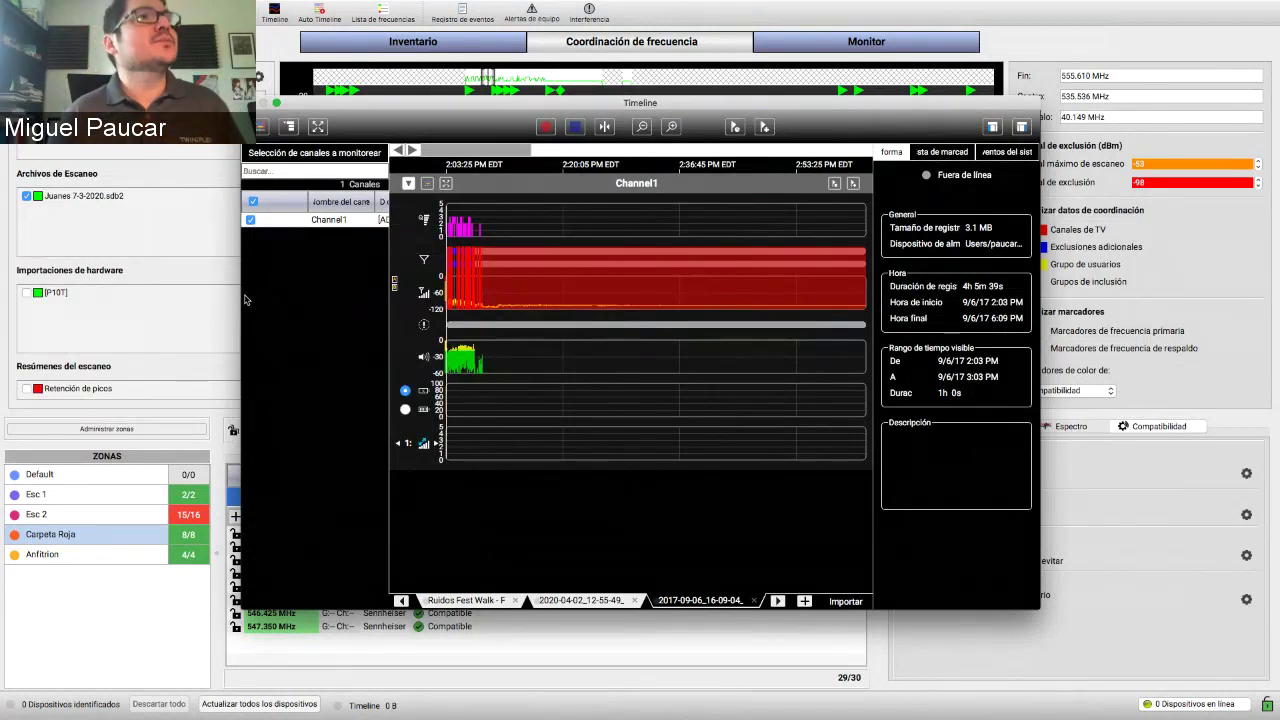
pyautogui.moveTo(571, 104); pyautogui.dragTo(560, 104)
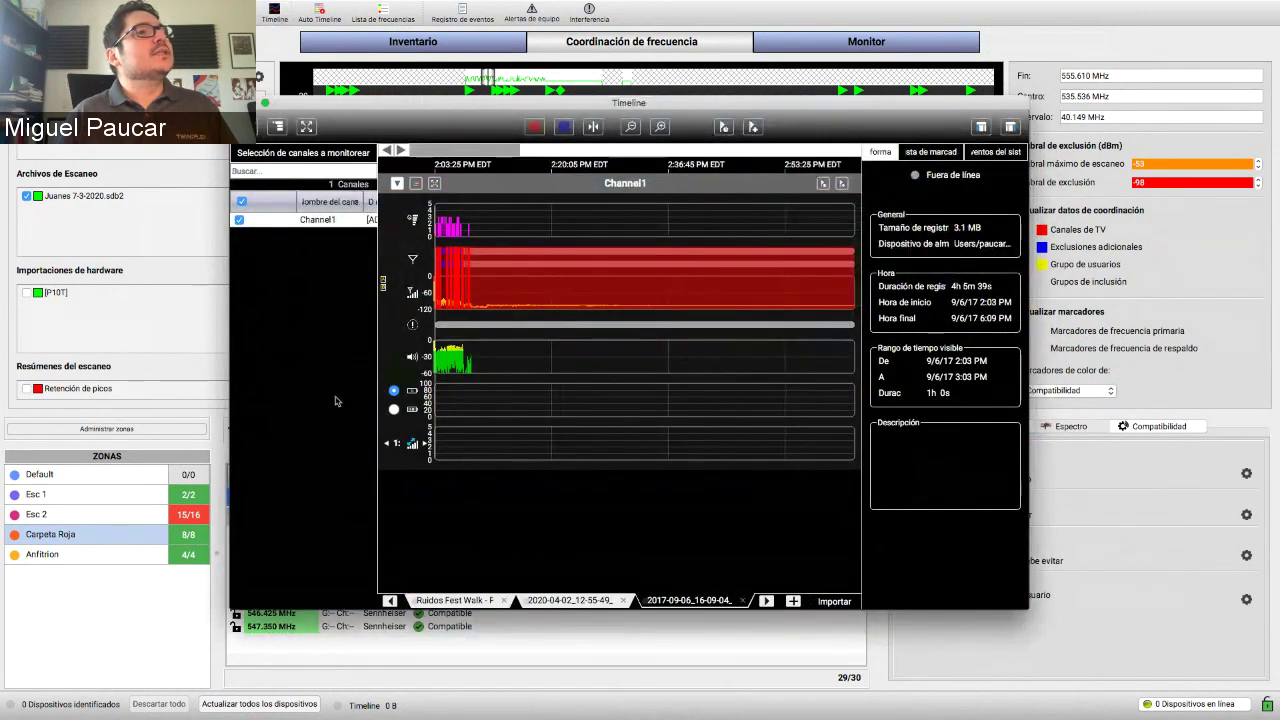
pyautogui.click(390, 601)
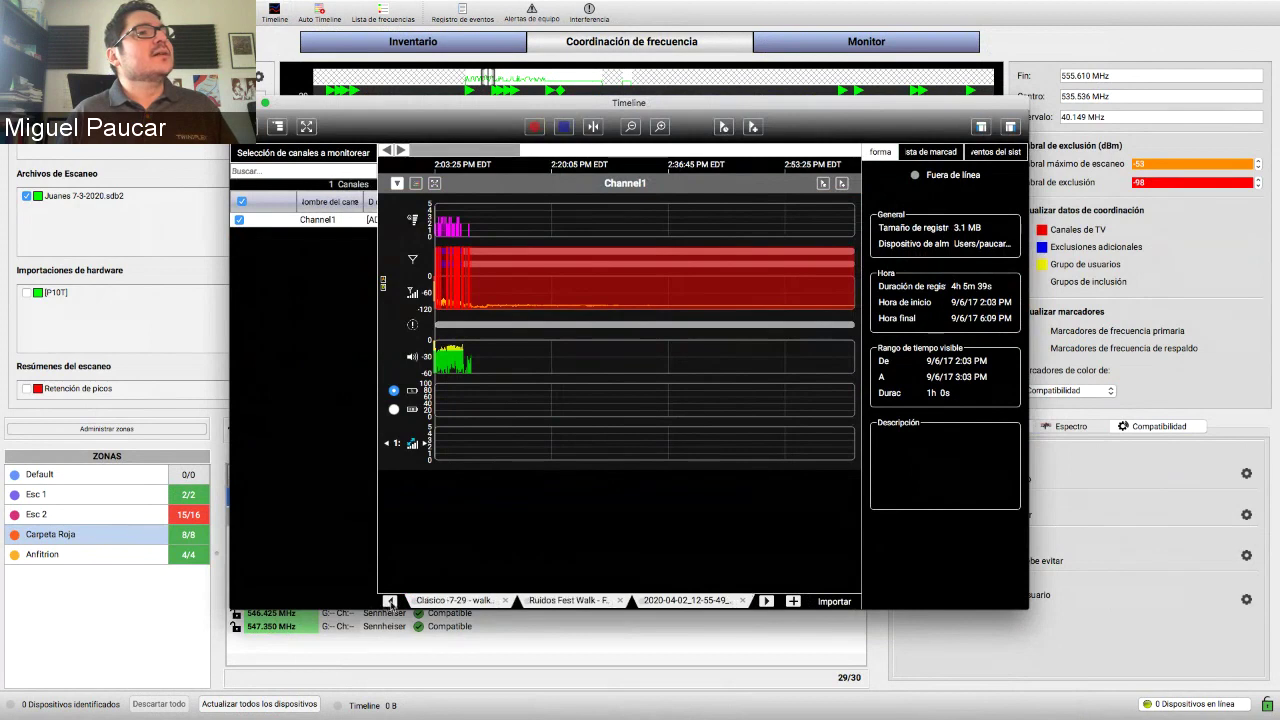
pyautogui.click(390, 601)
pyautogui.click(410, 603)
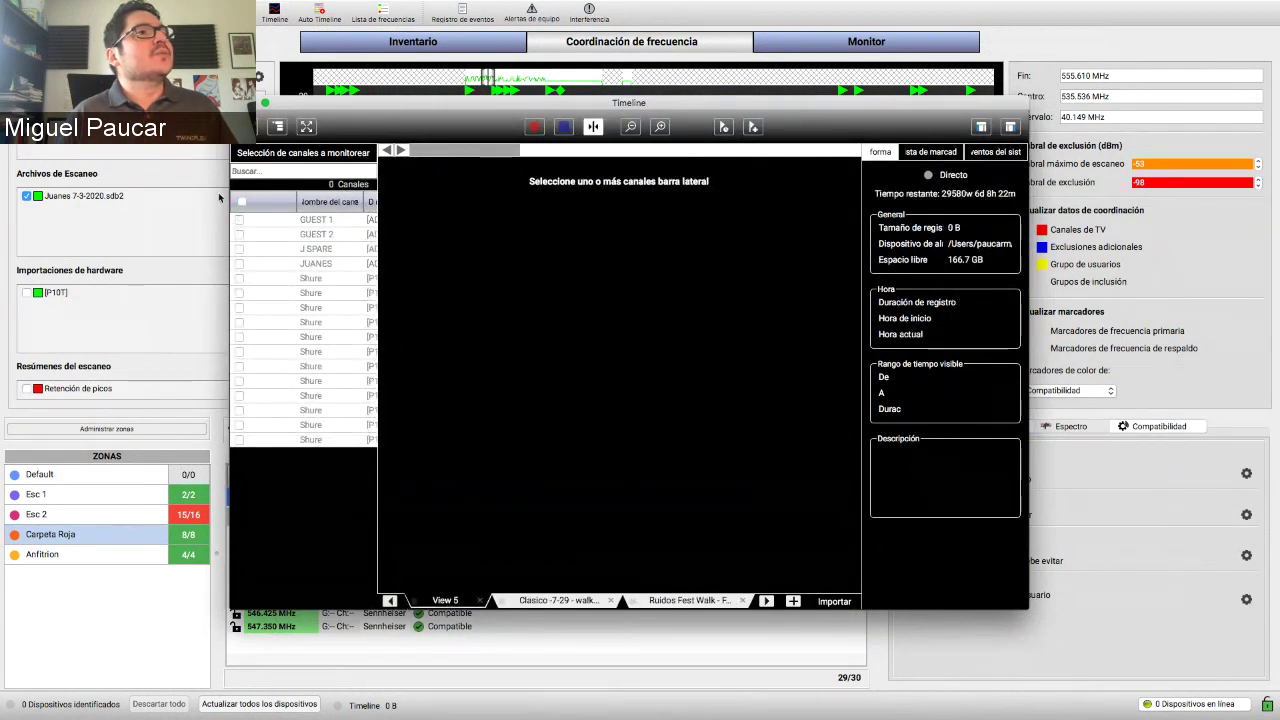
# - Include GUEST 1, GUEST 2, J SPARE, JUANES and the first two Shure channels in the View 5 timeline
pyautogui.click(239, 219)
pyautogui.click(239, 234)
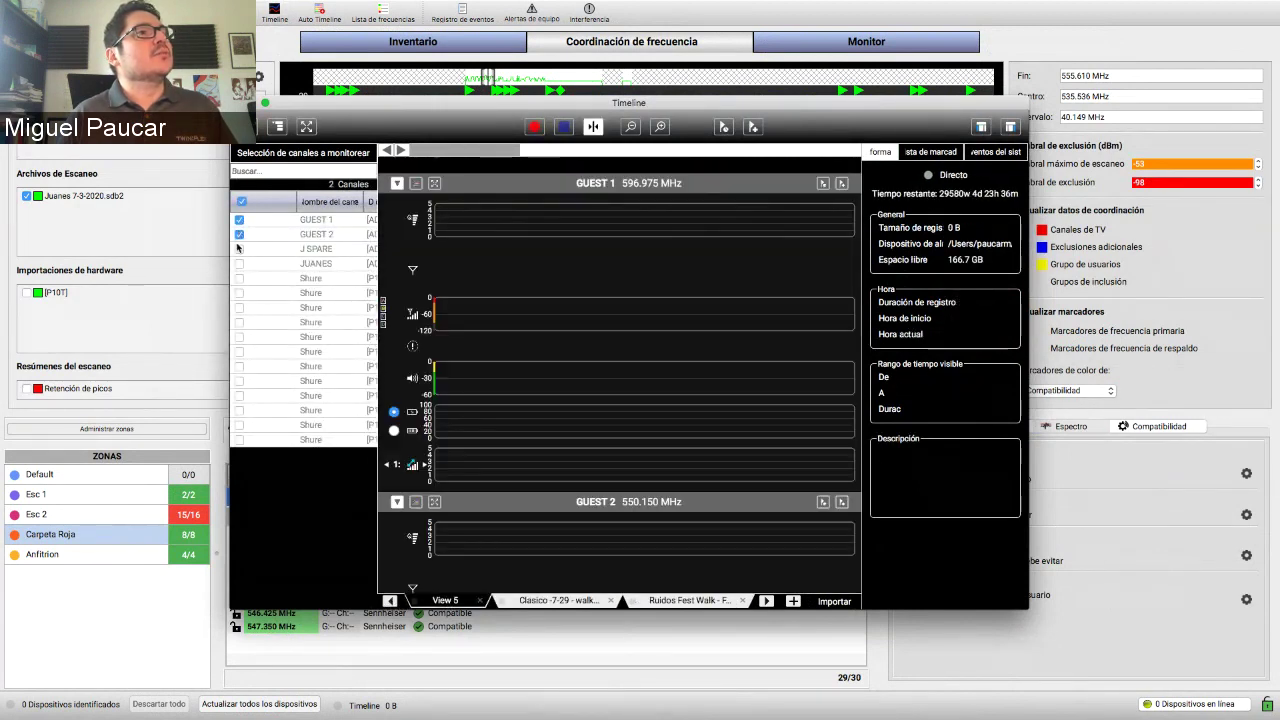
pyautogui.click(239, 248)
pyautogui.click(239, 263)
pyautogui.click(239, 278)
pyautogui.click(239, 293)
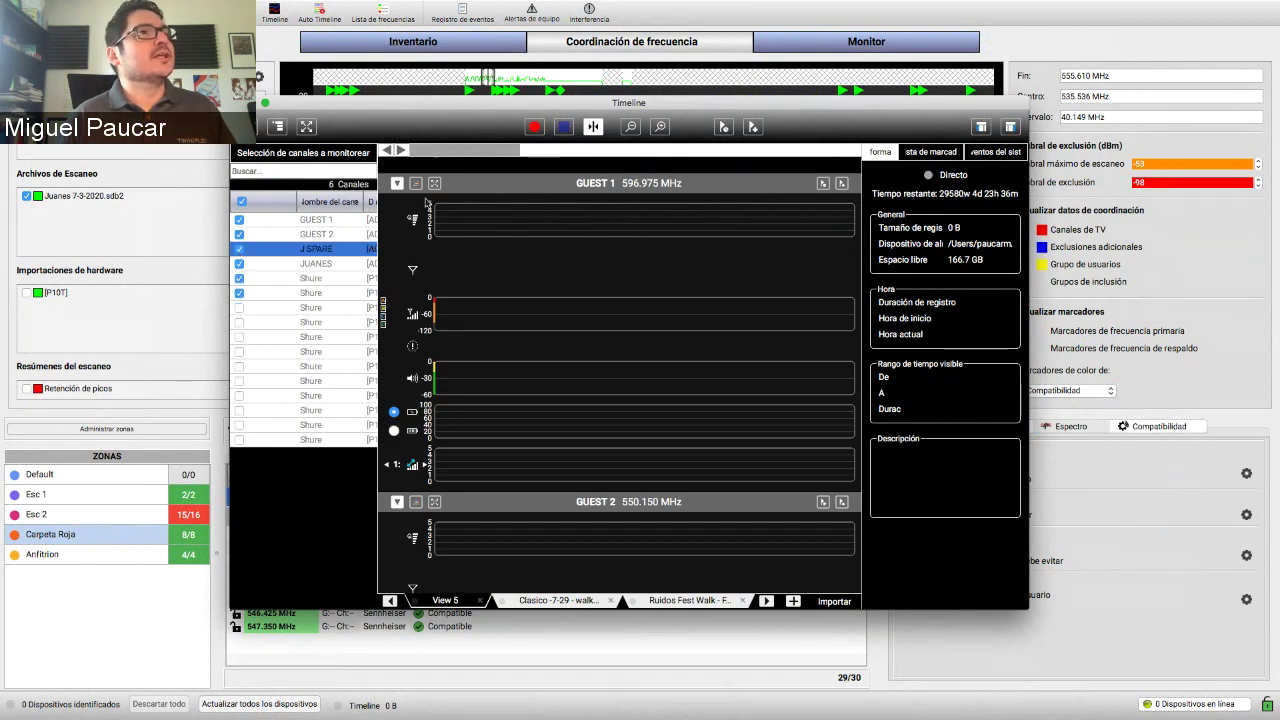
# - Record the selected channels briefly in the timeline, and stop the recording without saving it
pyautogui.click(534, 129)
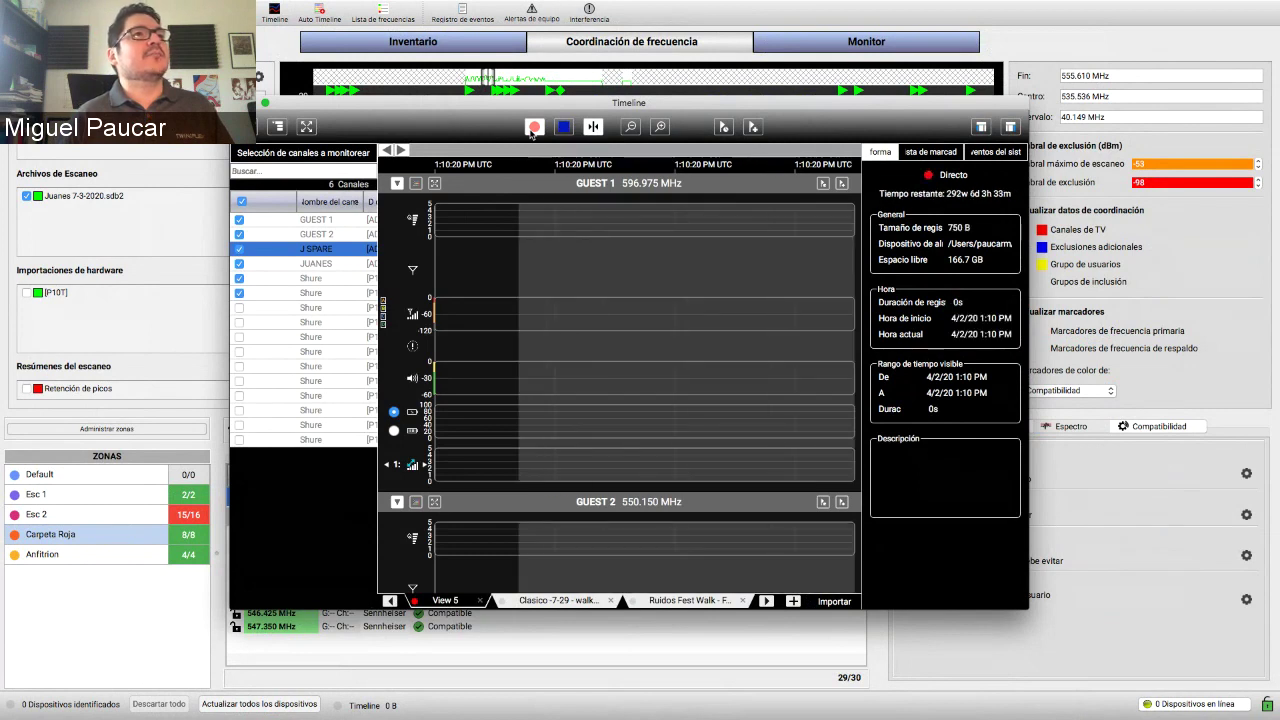
pyautogui.click(534, 128)
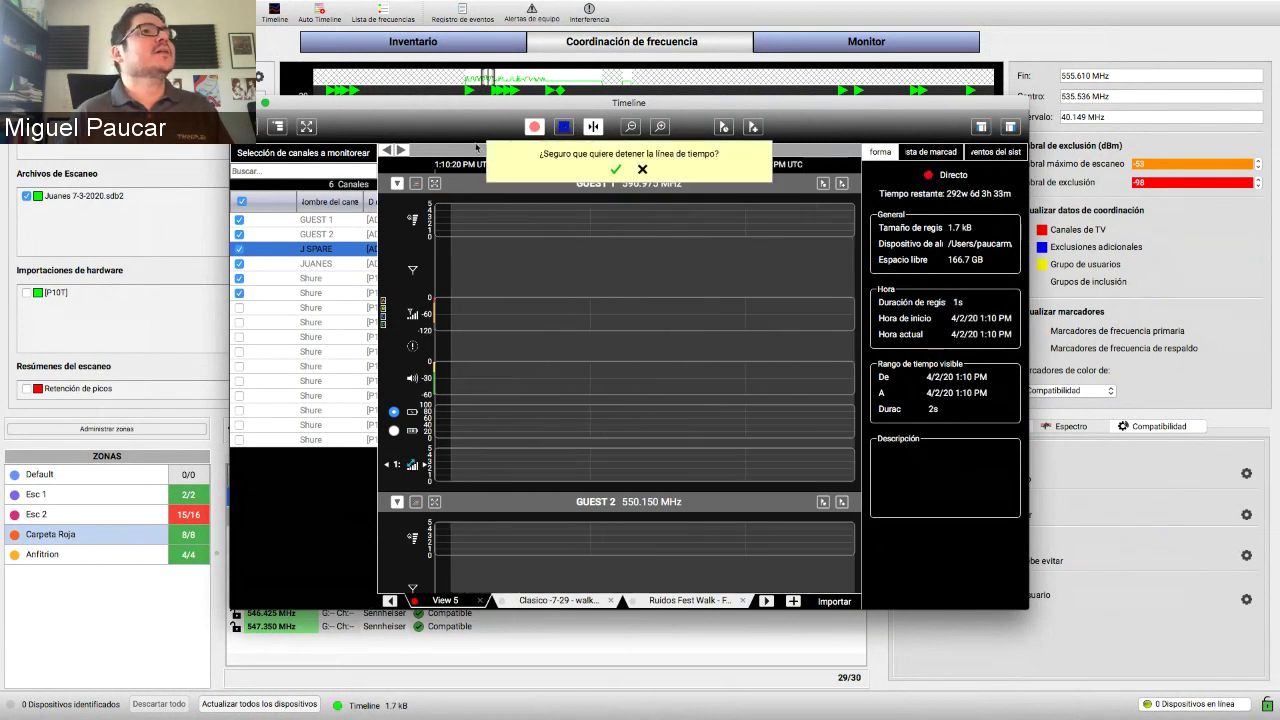
pyautogui.click(616, 169)
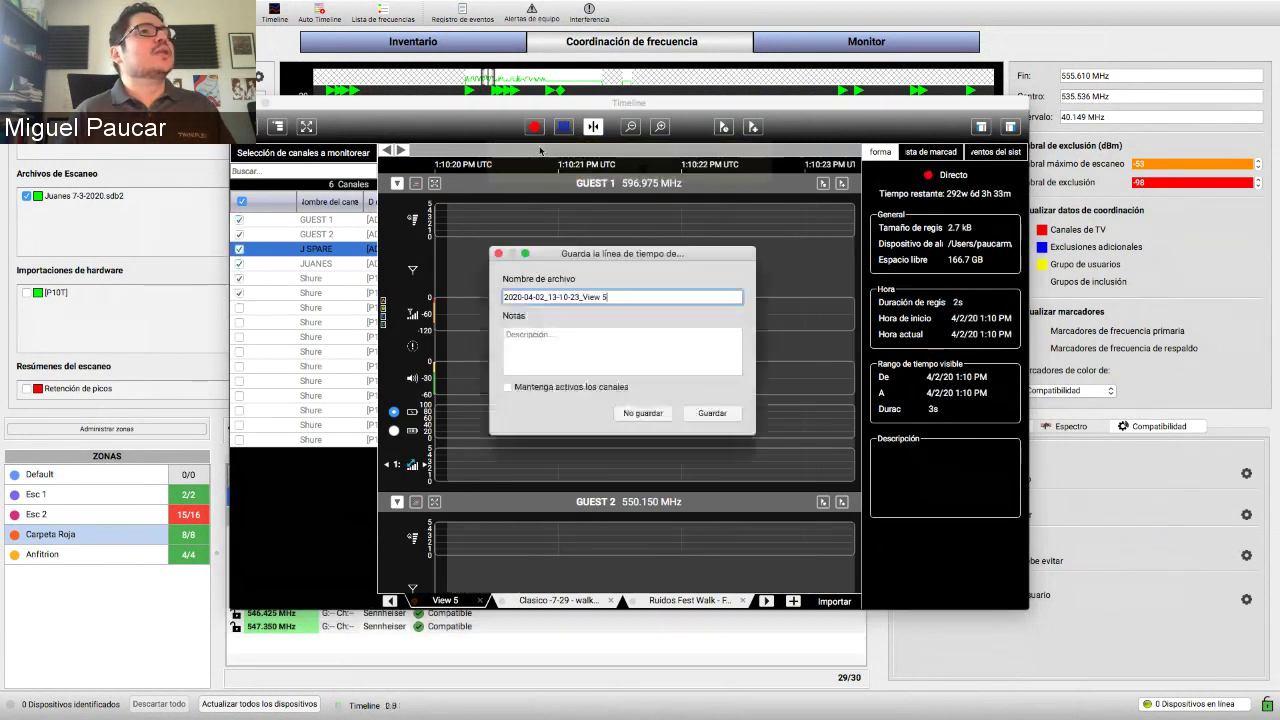
pyautogui.click(664, 412)
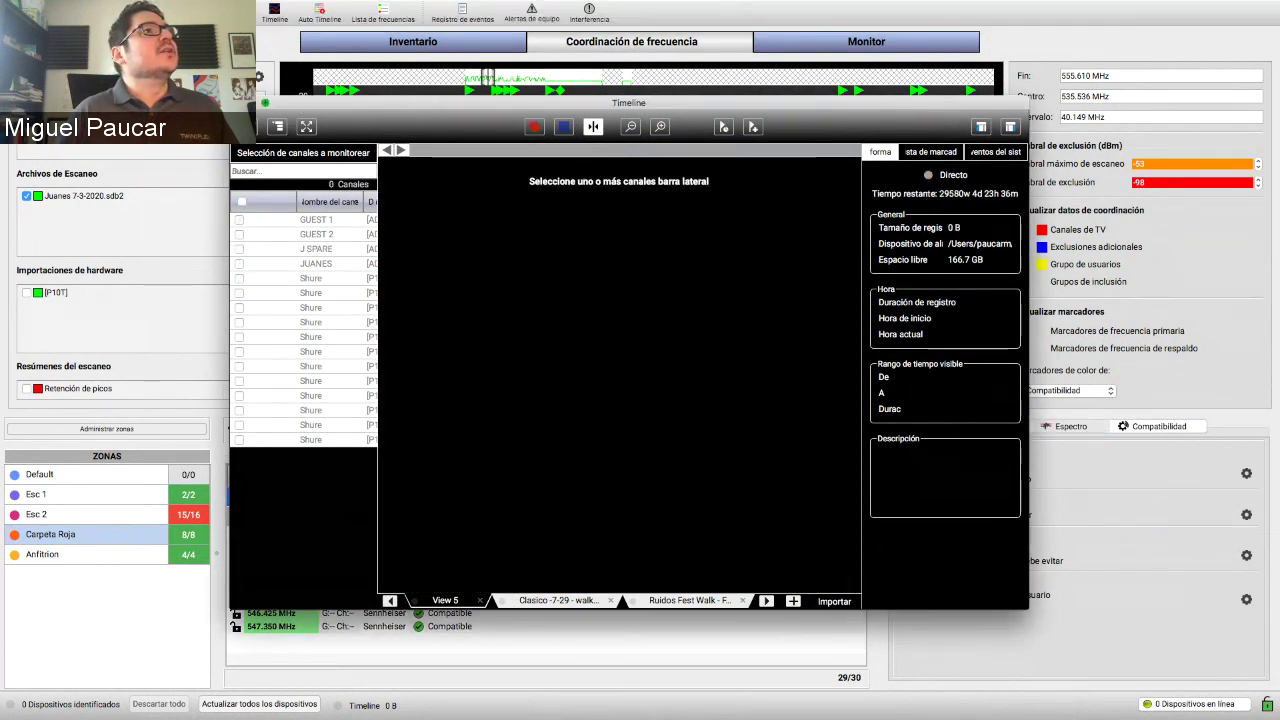
# - Try to start an Auto Timeline, and go back to the View 5 timeline
pyautogui.click(318, 14)
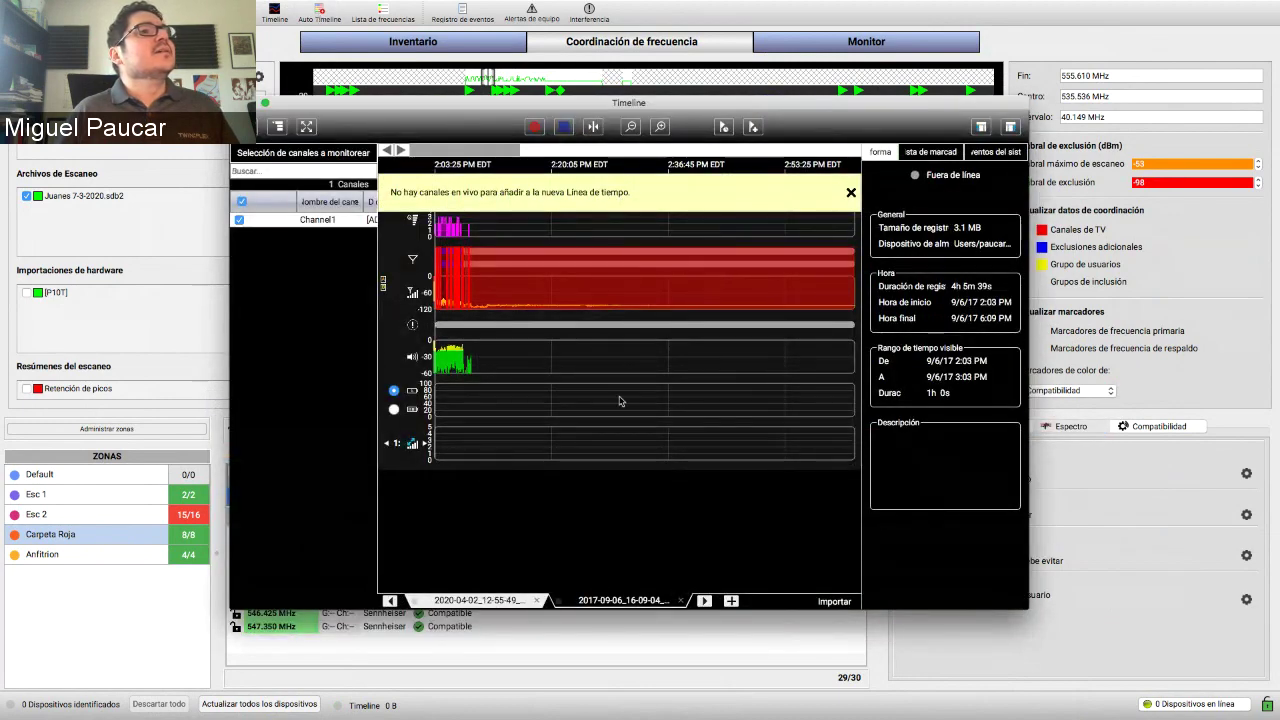
pyautogui.click(389, 600)
pyautogui.click(389, 600)
pyautogui.click(389, 600)
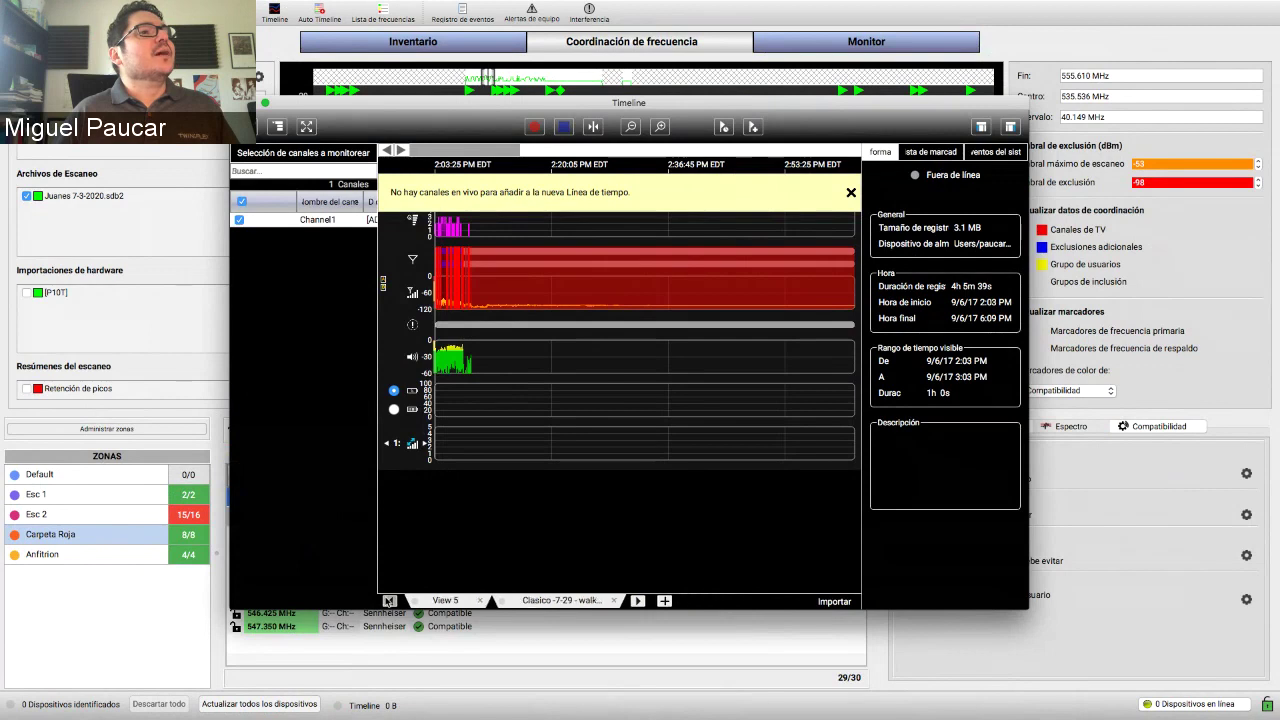
pyautogui.click(430, 601)
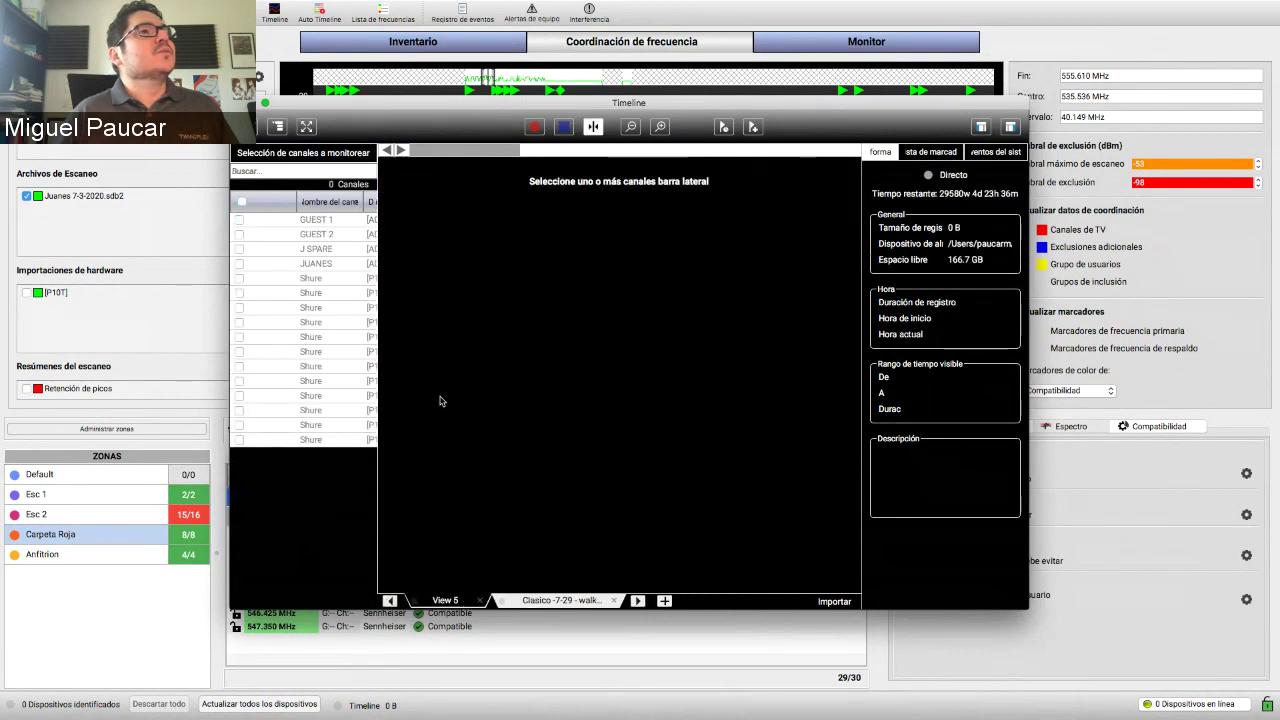
# - Include channels GUEST 1 and J SPARE in the View 5 timeline, and close the Timeline window
pyautogui.click(239, 219)
pyautogui.click(239, 248)
pyautogui.click(238, 263)
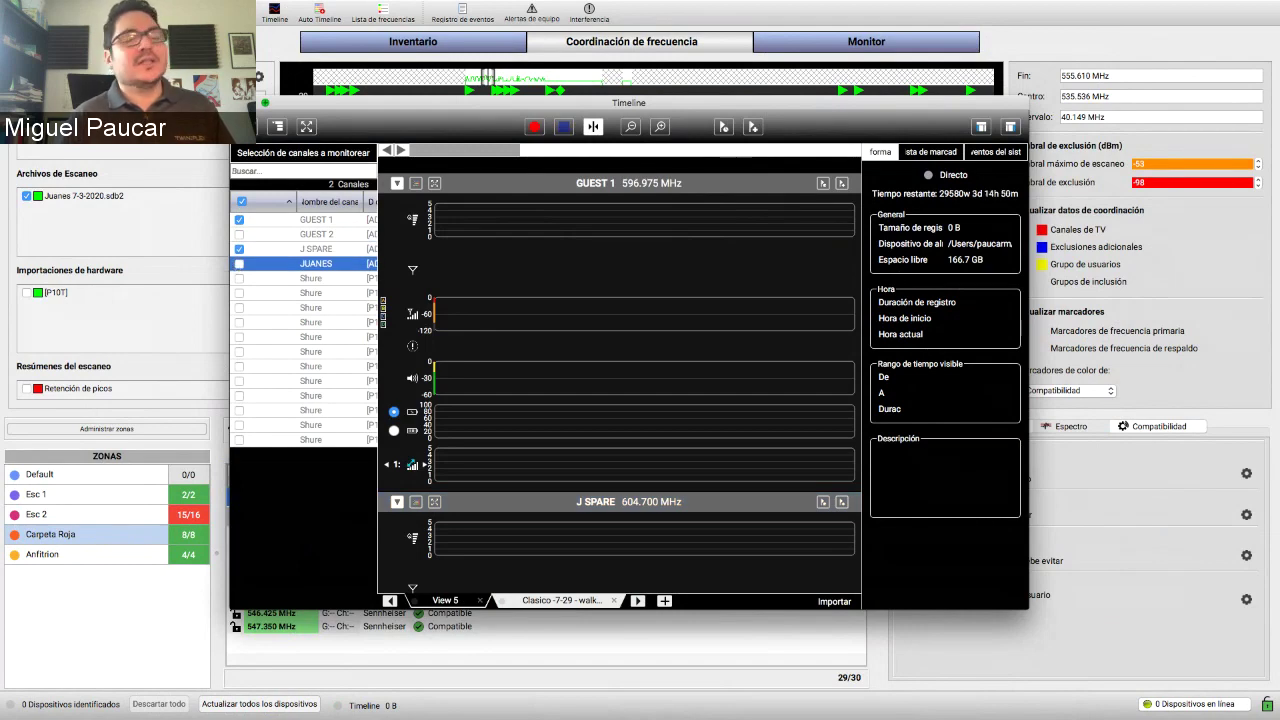
pyautogui.click(240, 103)
# - Try to start an Auto Timeline from the coordination view, dismiss the notice and close the Timeline window
pyautogui.click(316, 8)
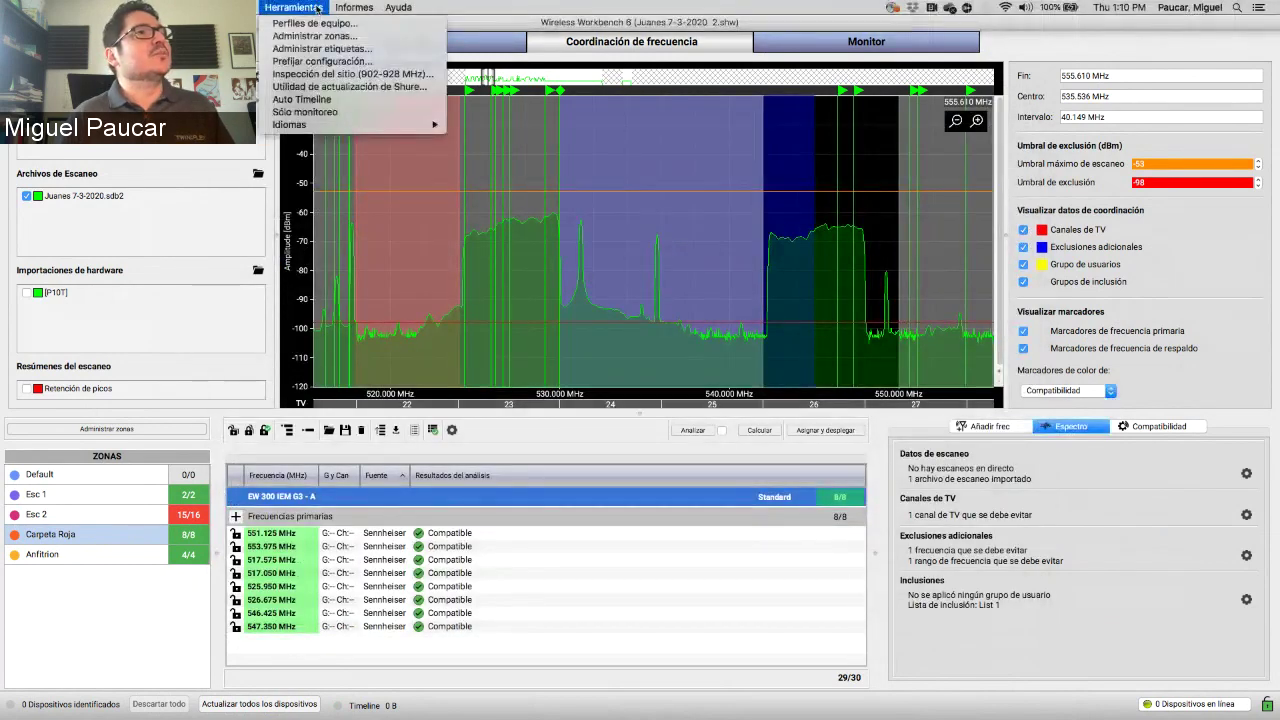
pyautogui.click(316, 8)
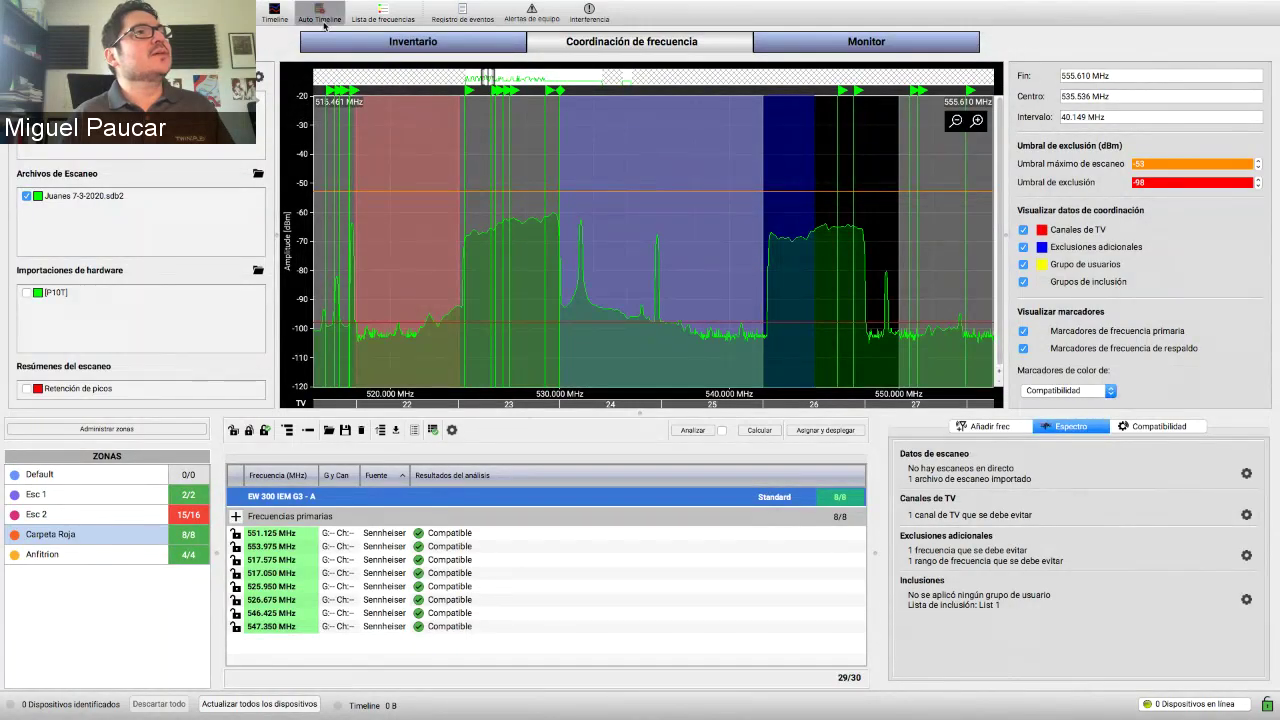
pyautogui.click(323, 24)
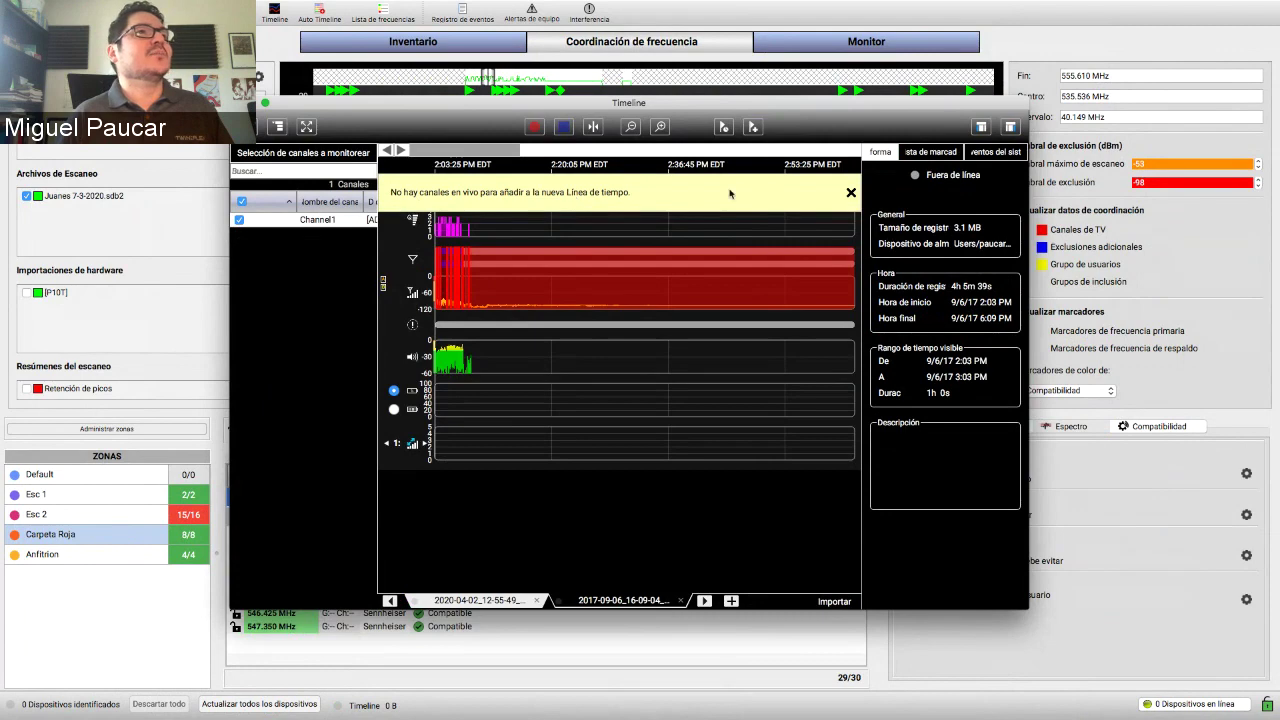
pyautogui.click(851, 192)
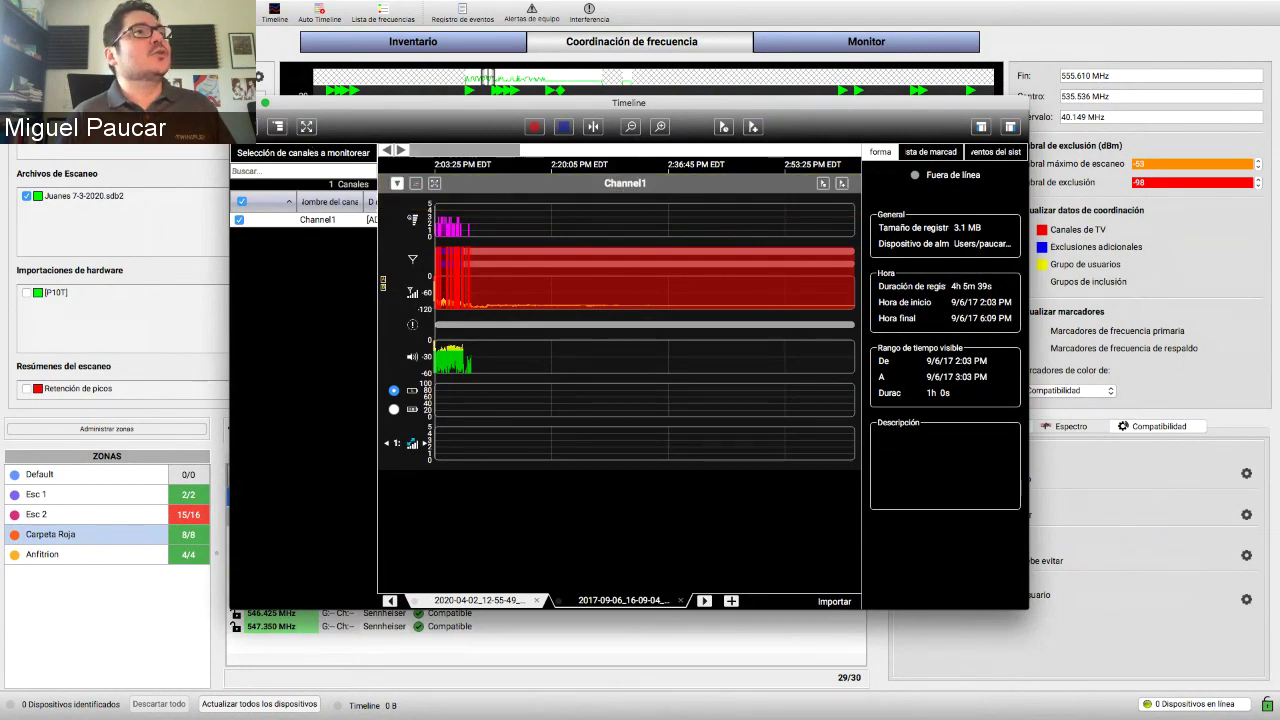
pyautogui.press('super+w')
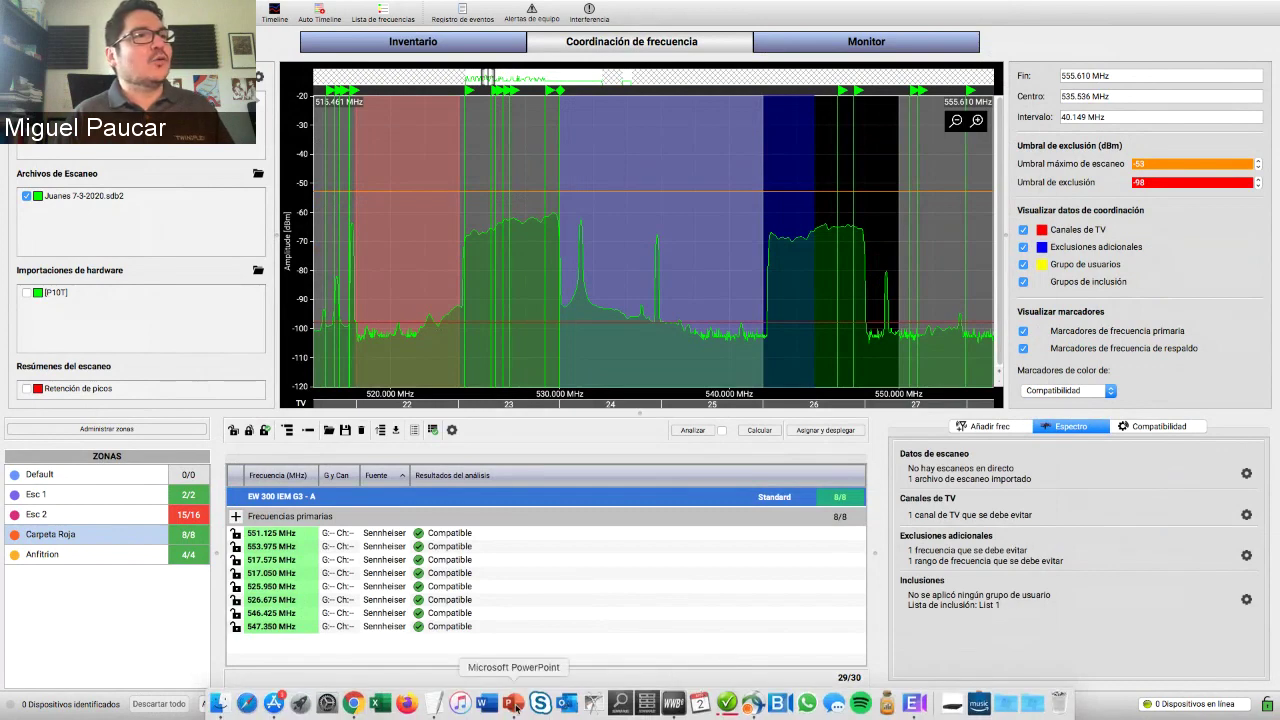
# - Show the certification slide in PowerPoint, return to Wireless Workbench 6 and select the 553.975 MHz frequency in the Carpeta Roja zone
pyautogui.click(513, 704)
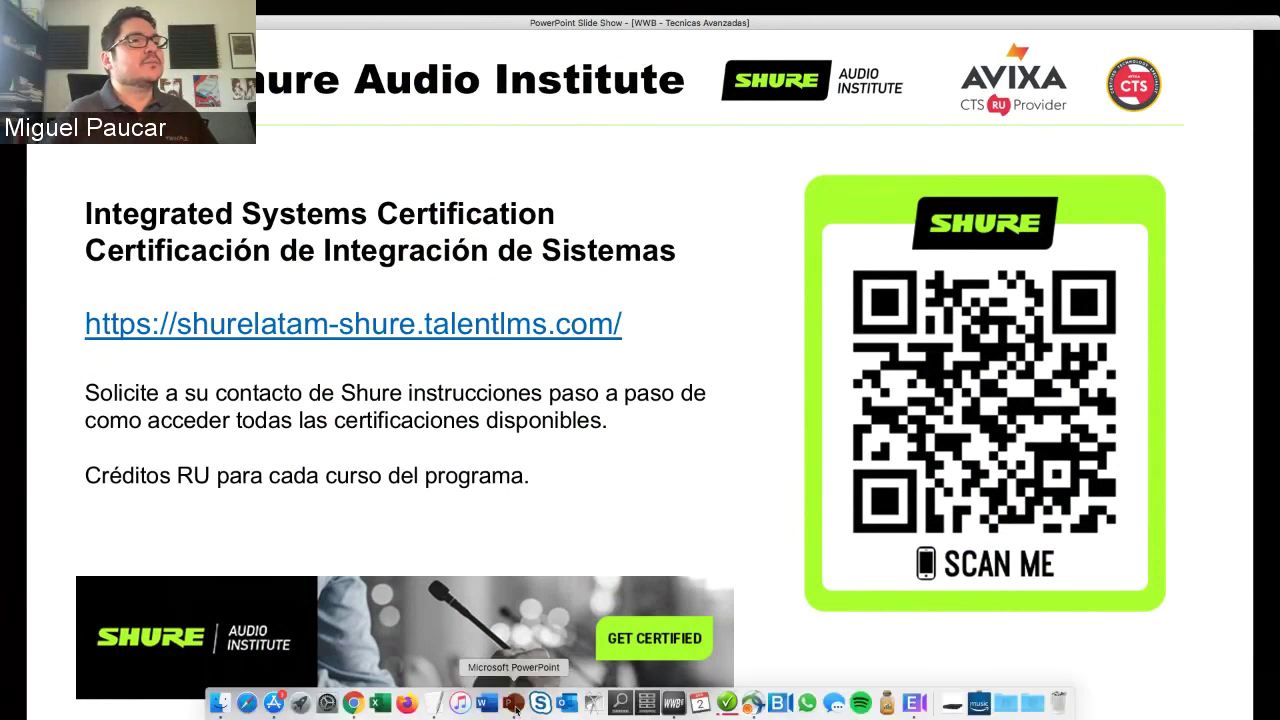
pyautogui.click(675, 705)
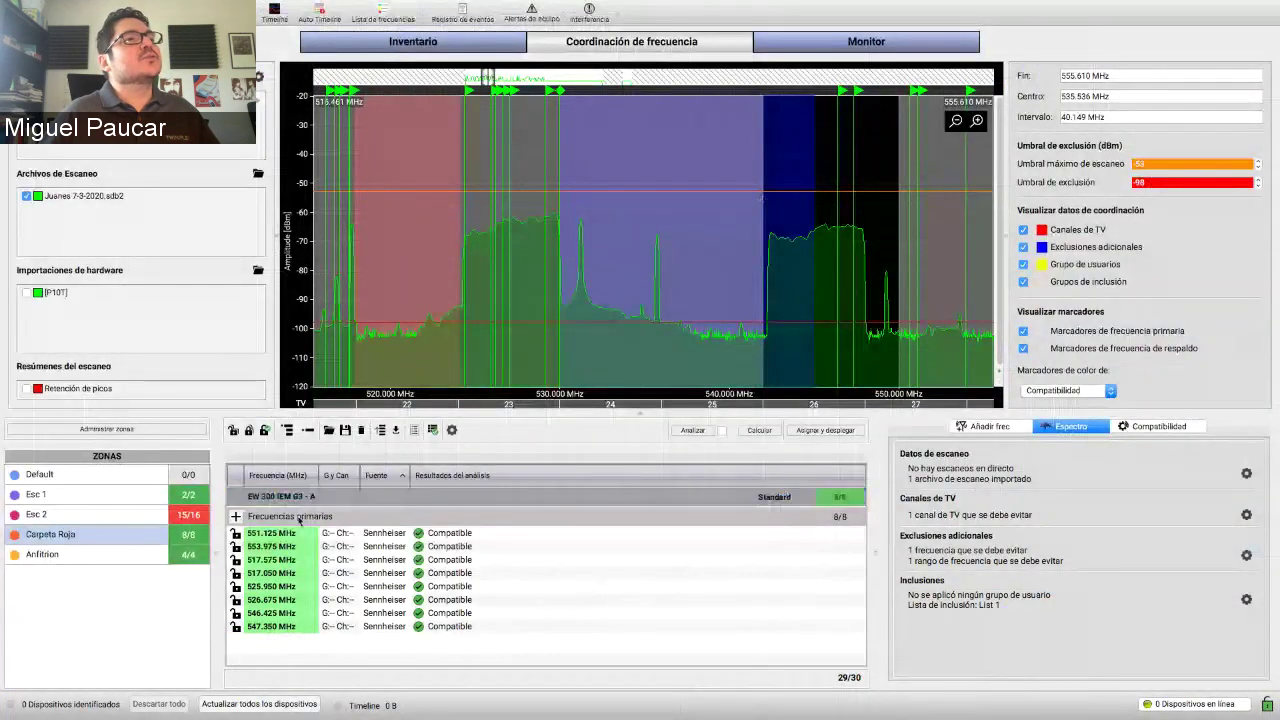
pyautogui.click(294, 546)
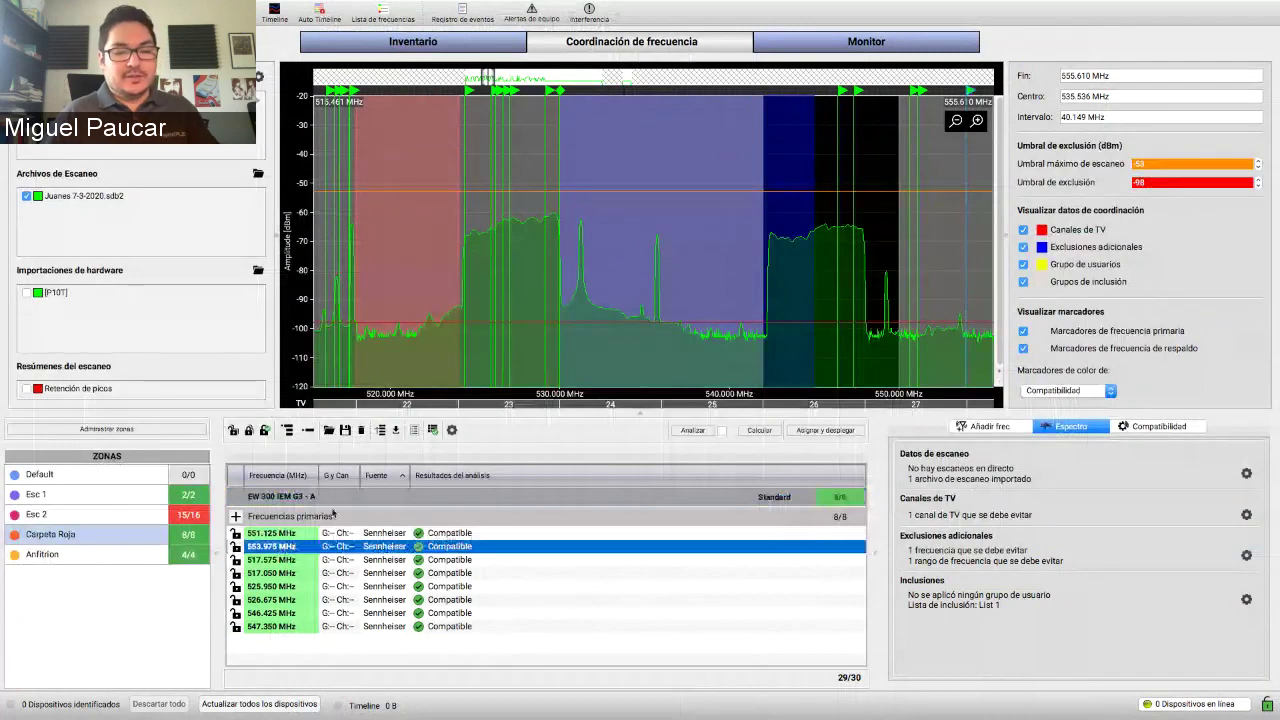
# - Delete the coordinated frequencies of all zones and remove the Juanes 7-3-2020.sdb2 scan data from the plot
pyautogui.click(334, 496)
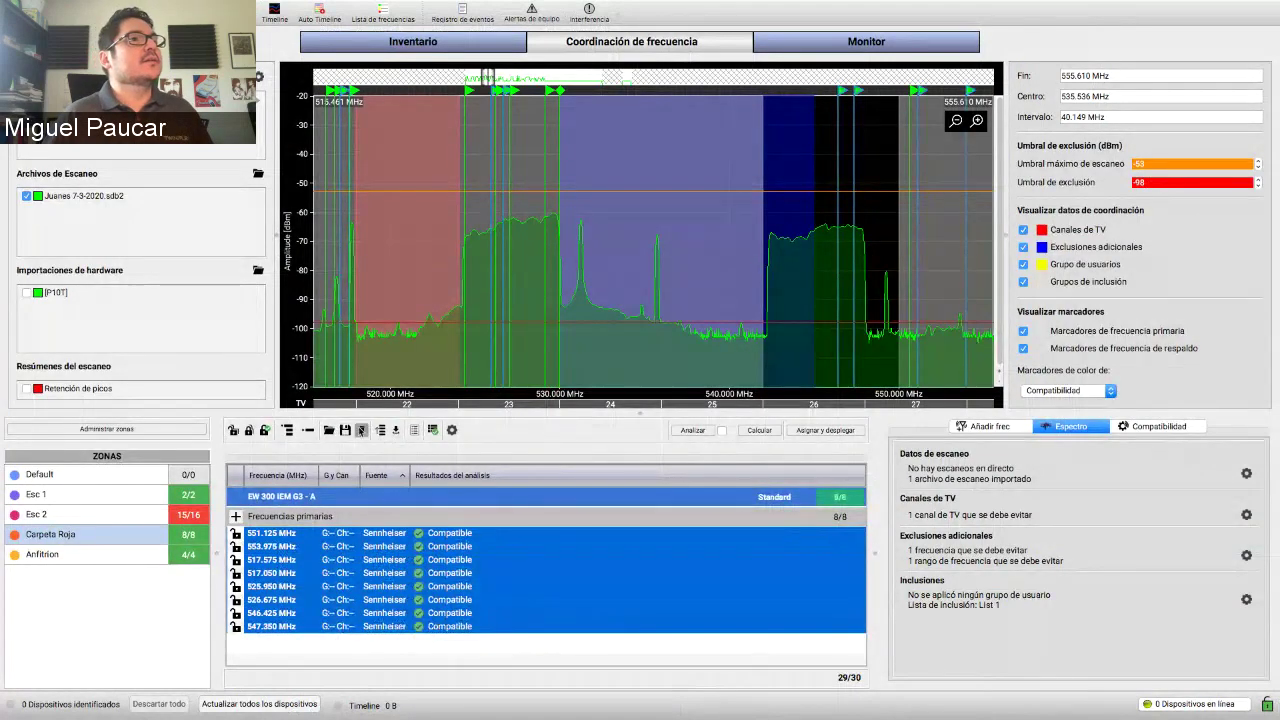
pyautogui.click(531, 586)
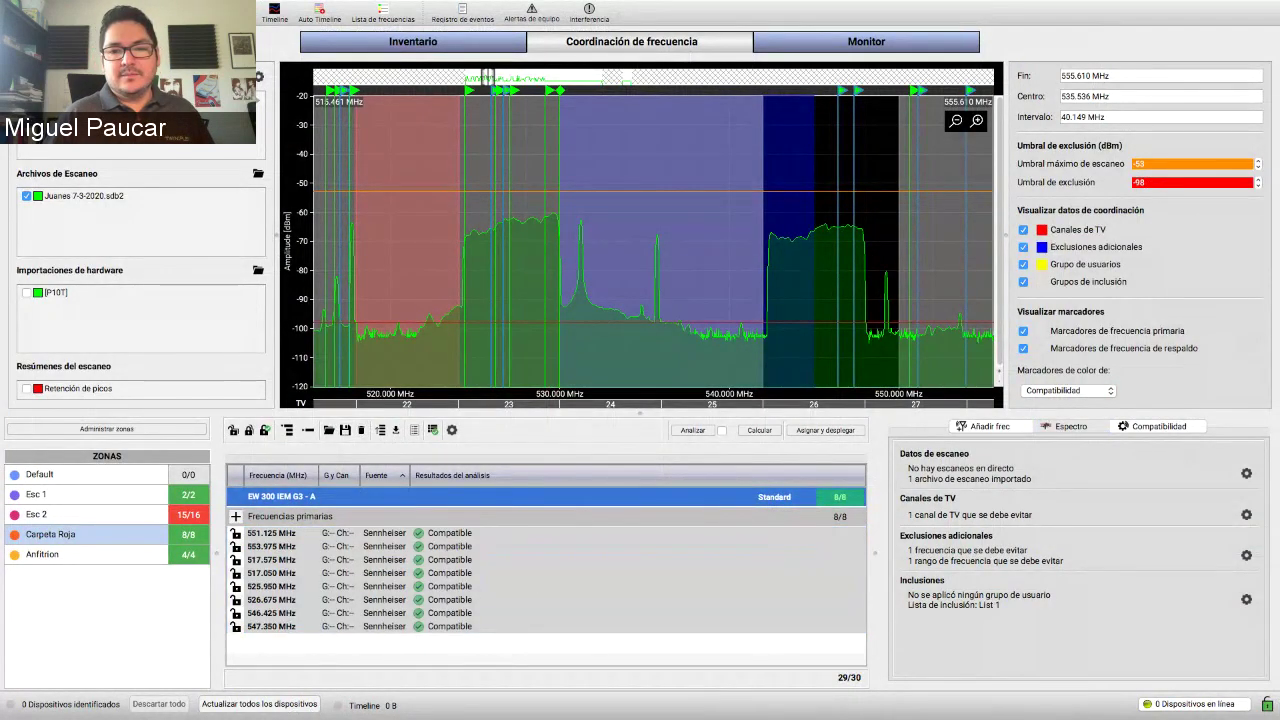
pyautogui.press('Delete')
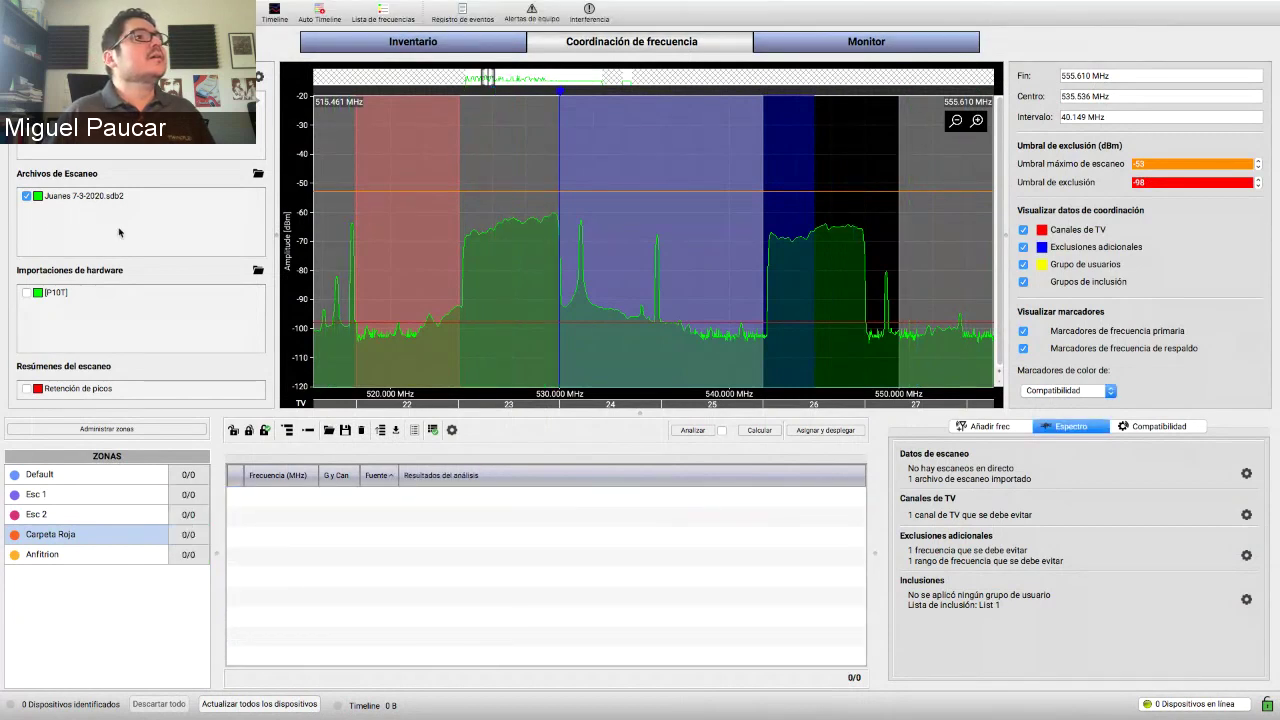
pyautogui.rightClick(77, 196)
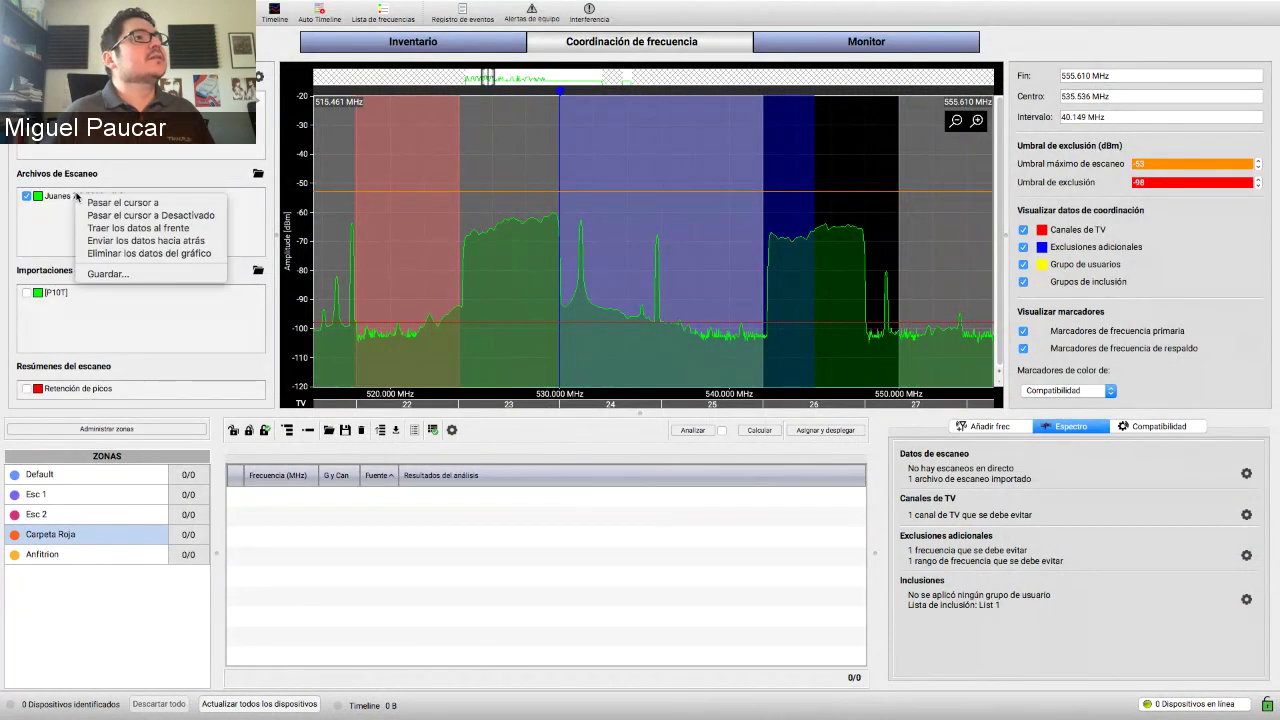
pyautogui.click(114, 253)
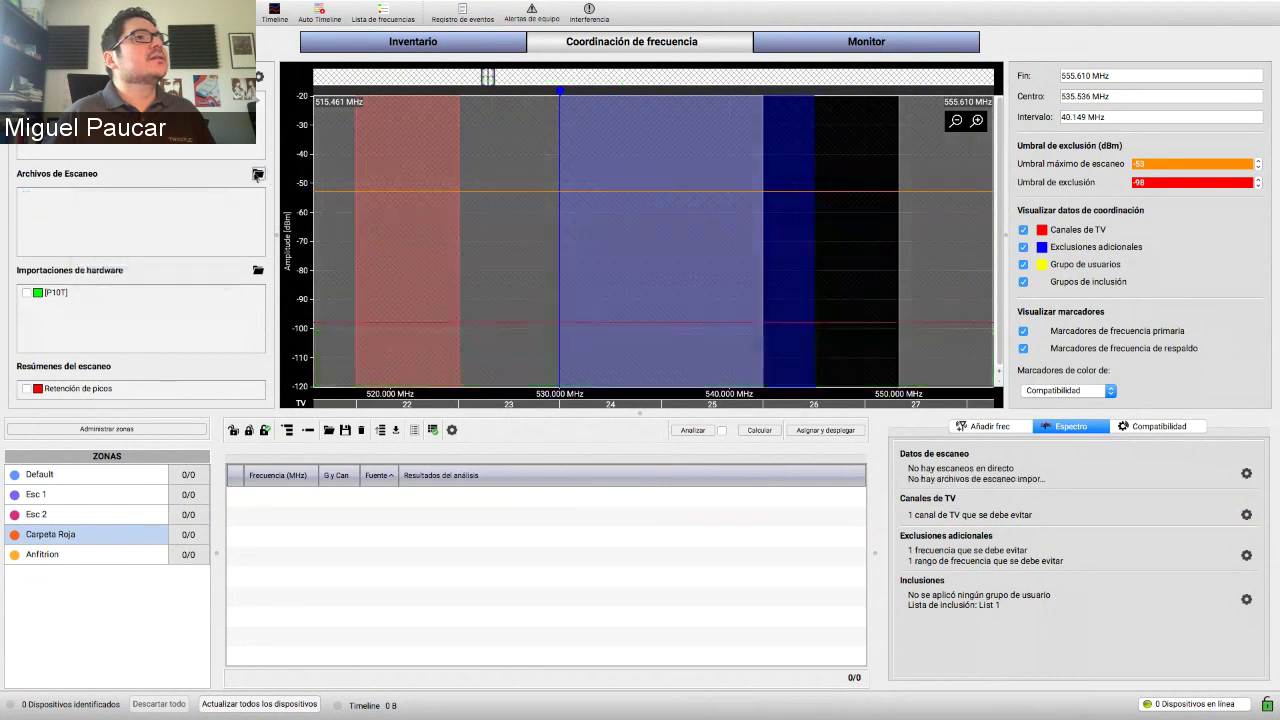
# - Import the scan file Guayaquil - 10-5-17.sdb2 from the Frequency Plots folder
pyautogui.press('super+o')
pyautogui.scroll(-5, 805, 263)
pyautogui.scroll(-5, 805, 263)
pyautogui.scroll(-2, 805, 263)
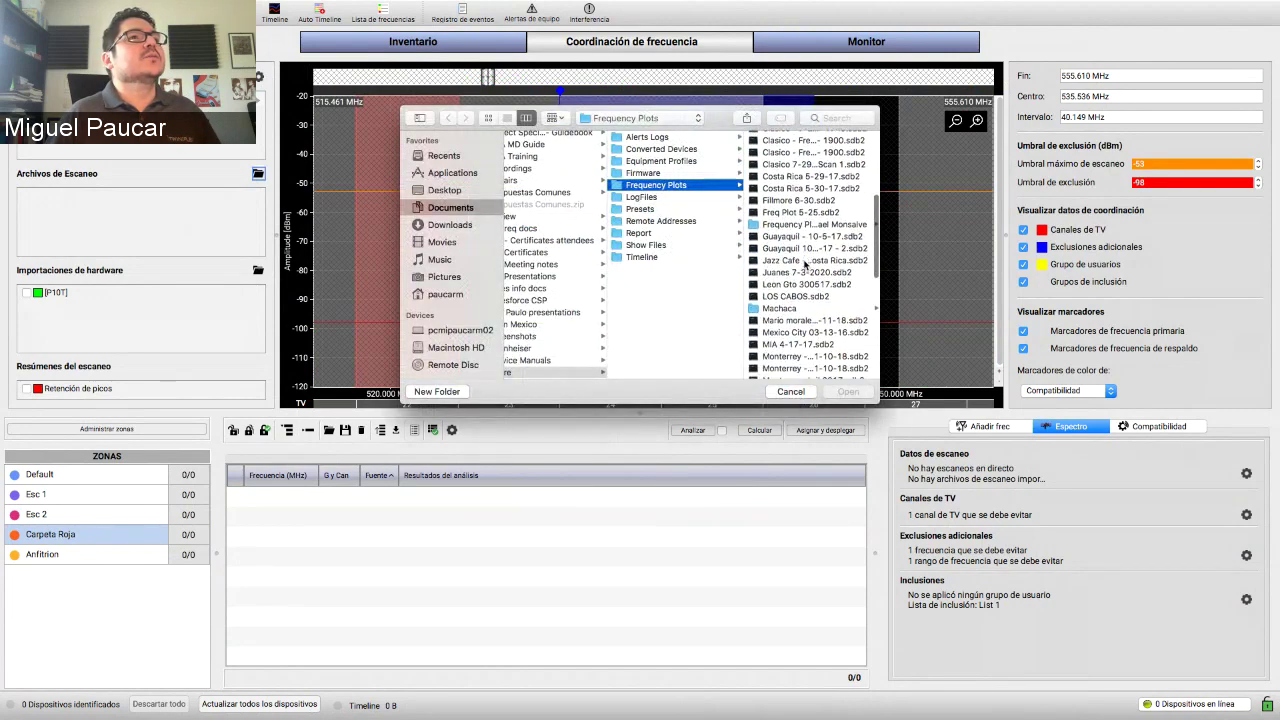
pyautogui.doubleClick(805, 240)
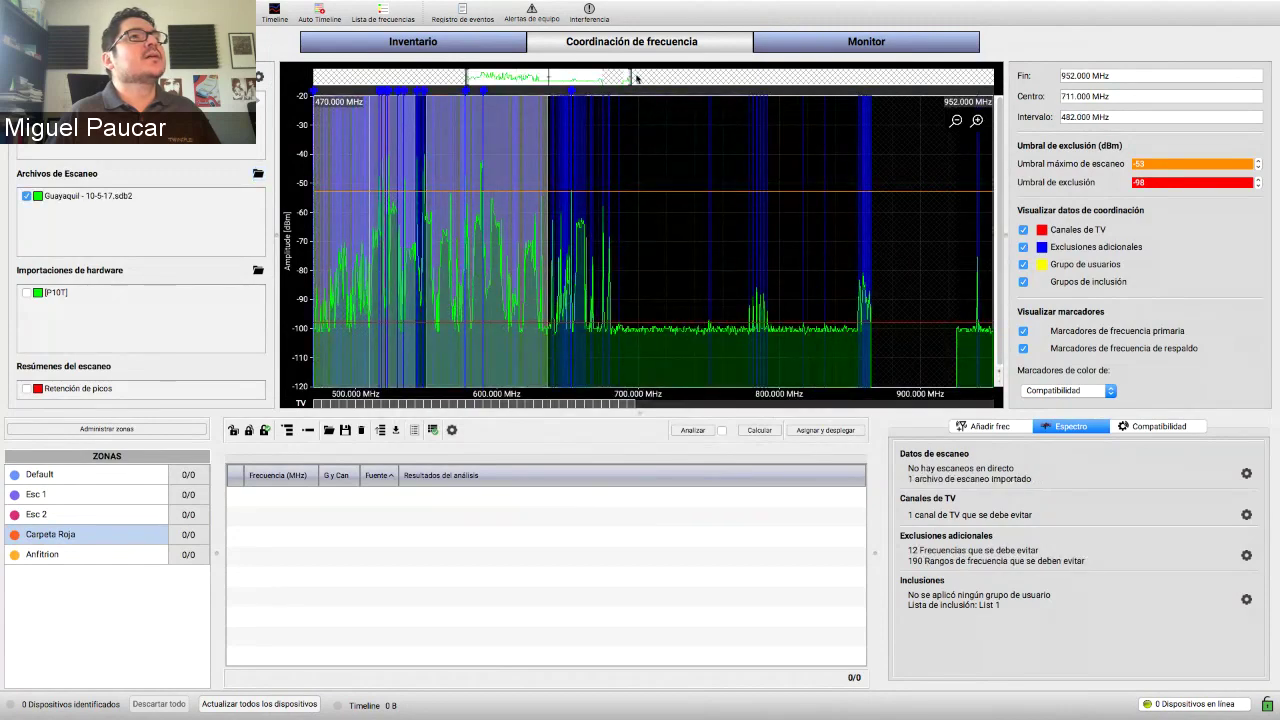
# - Raise the maximum scan threshold to -50 dBm on the Guayaquil spectrum plot
pyautogui.moveTo(631, 77); pyautogui.dragTo(532, 77)
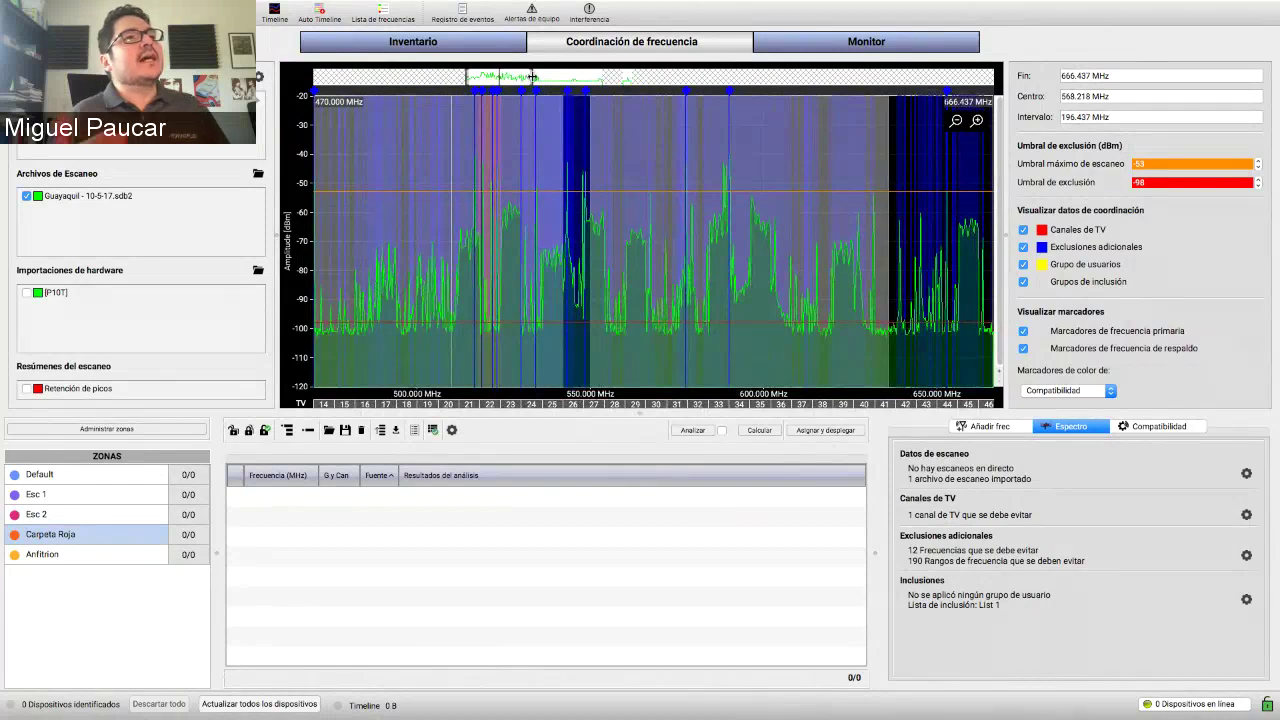
pyautogui.moveTo(532, 77); pyautogui.dragTo(506, 76)
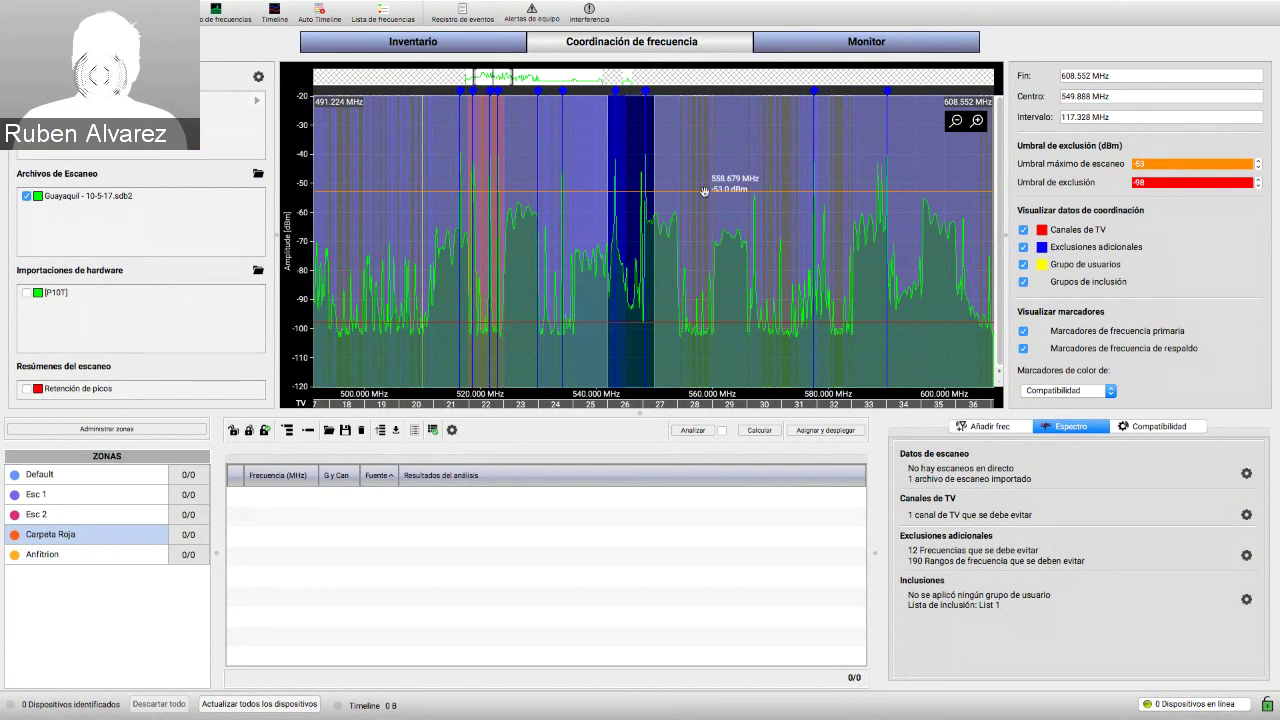
pyautogui.moveTo(844, 193); pyautogui.dragTo(842, 182)
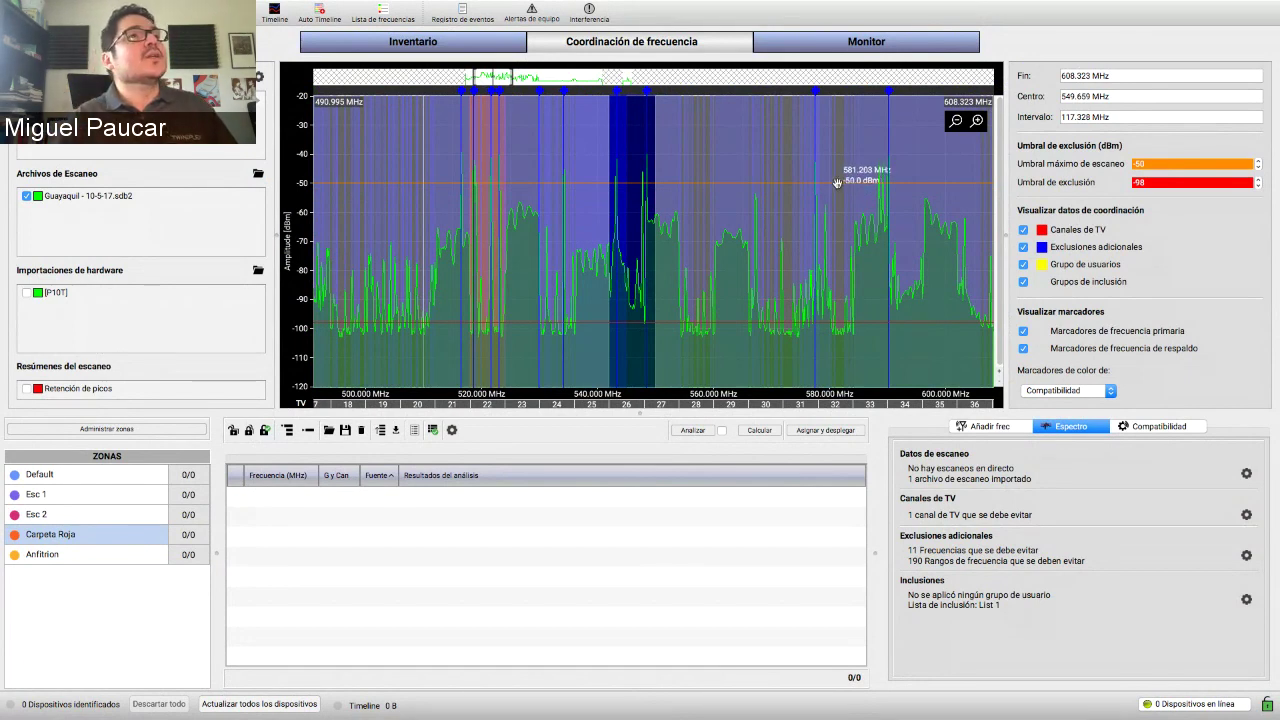
pyautogui.moveTo(837, 183); pyautogui.dragTo(836, 182)
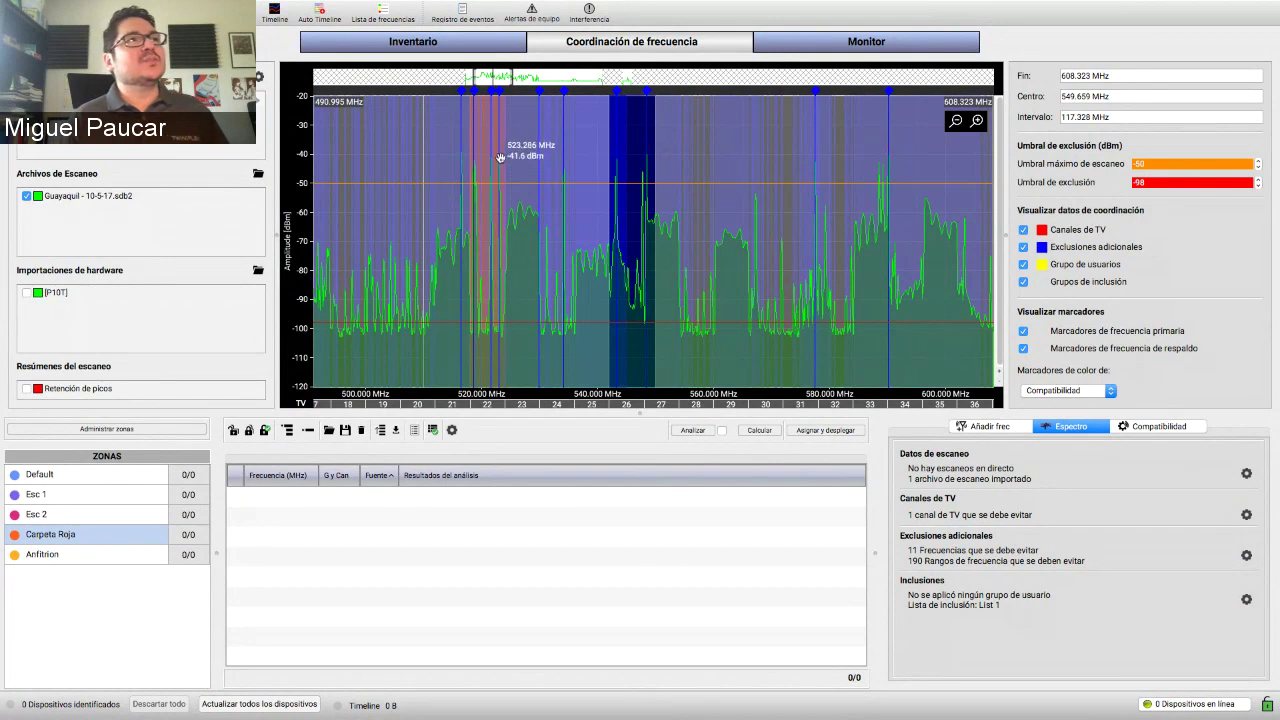
# - Hide the Guayaquil - 10-5-17.sdb2 scan and import the scan file Cartagena Convenciones.sdb2
pyautogui.click(26, 197)
pyautogui.click(258, 175)
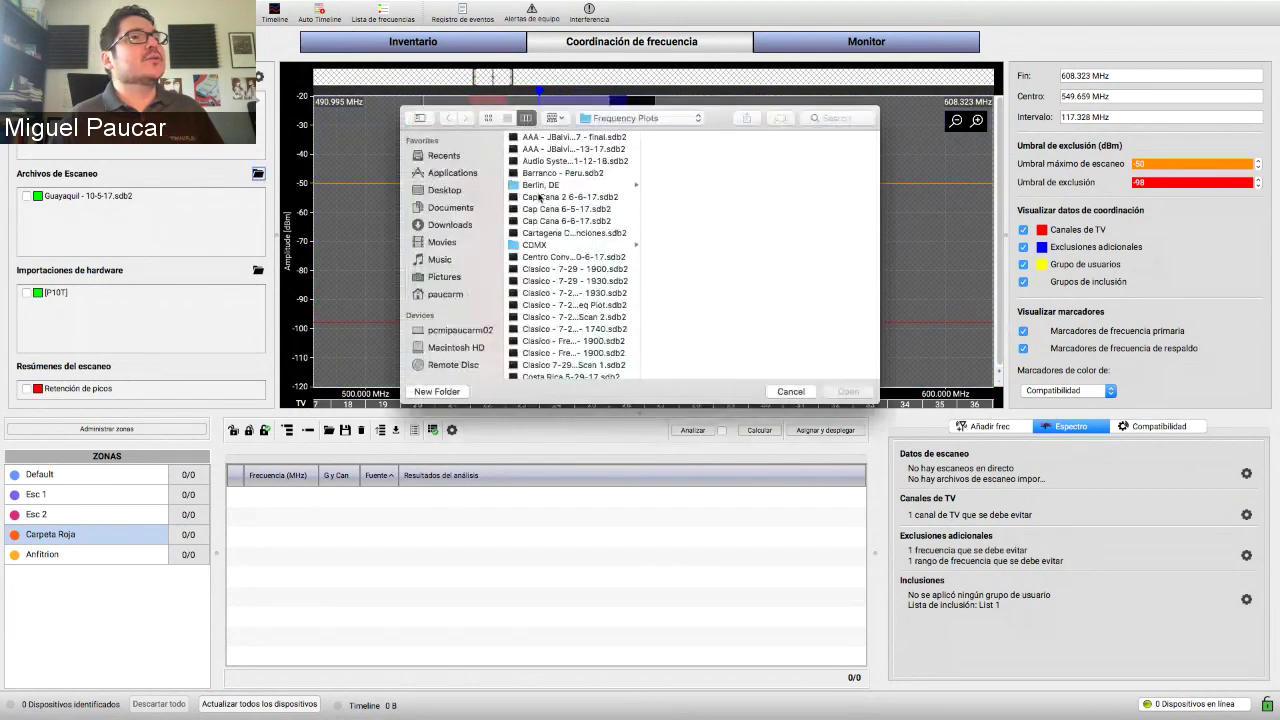
pyautogui.click(611, 235)
pyautogui.doubleClick(611, 235)
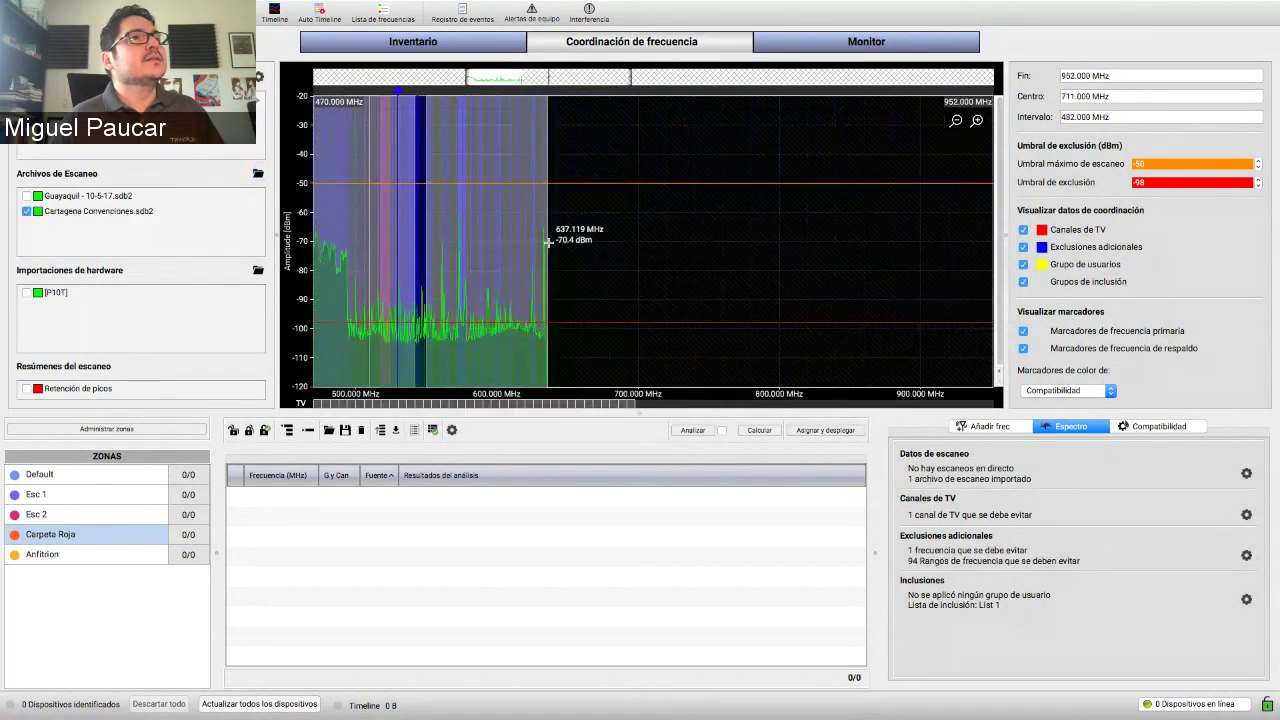
# - Try a maximum scan threshold of -53 dBm on the Cartagena scan and return it to -50 dBm
pyautogui.click(513, 75)
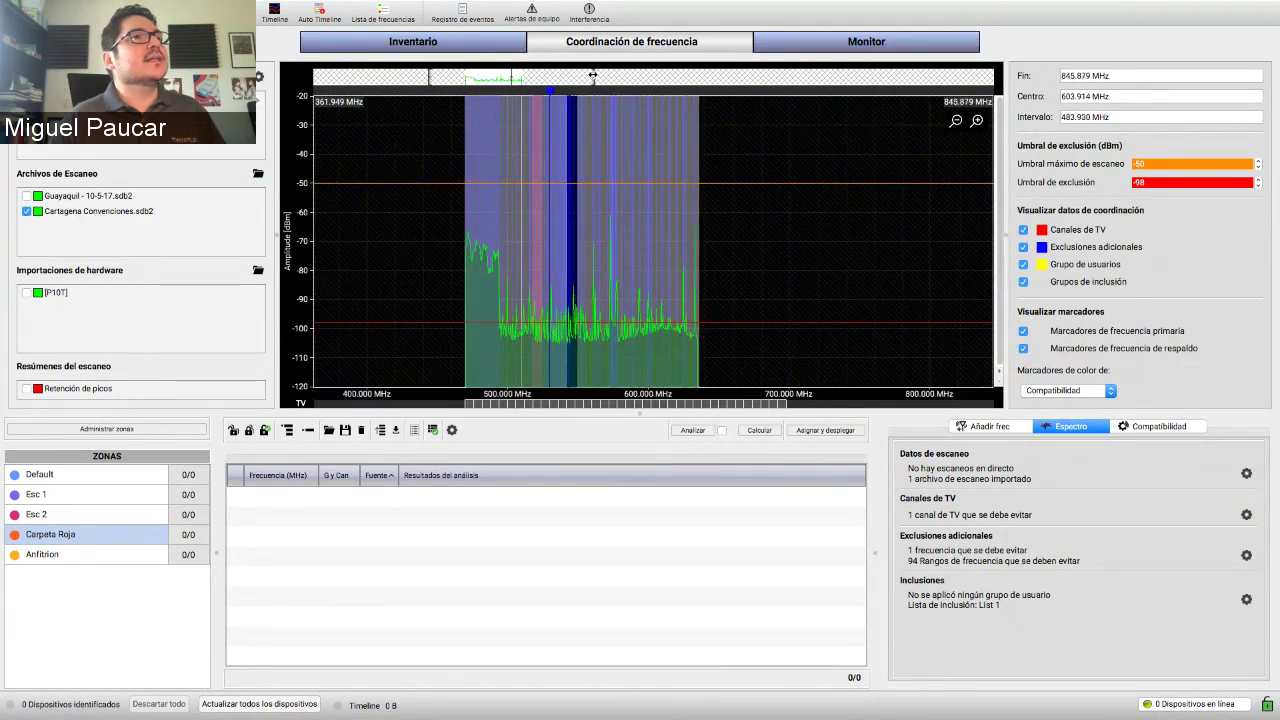
pyautogui.moveTo(590, 76); pyautogui.dragTo(520, 79)
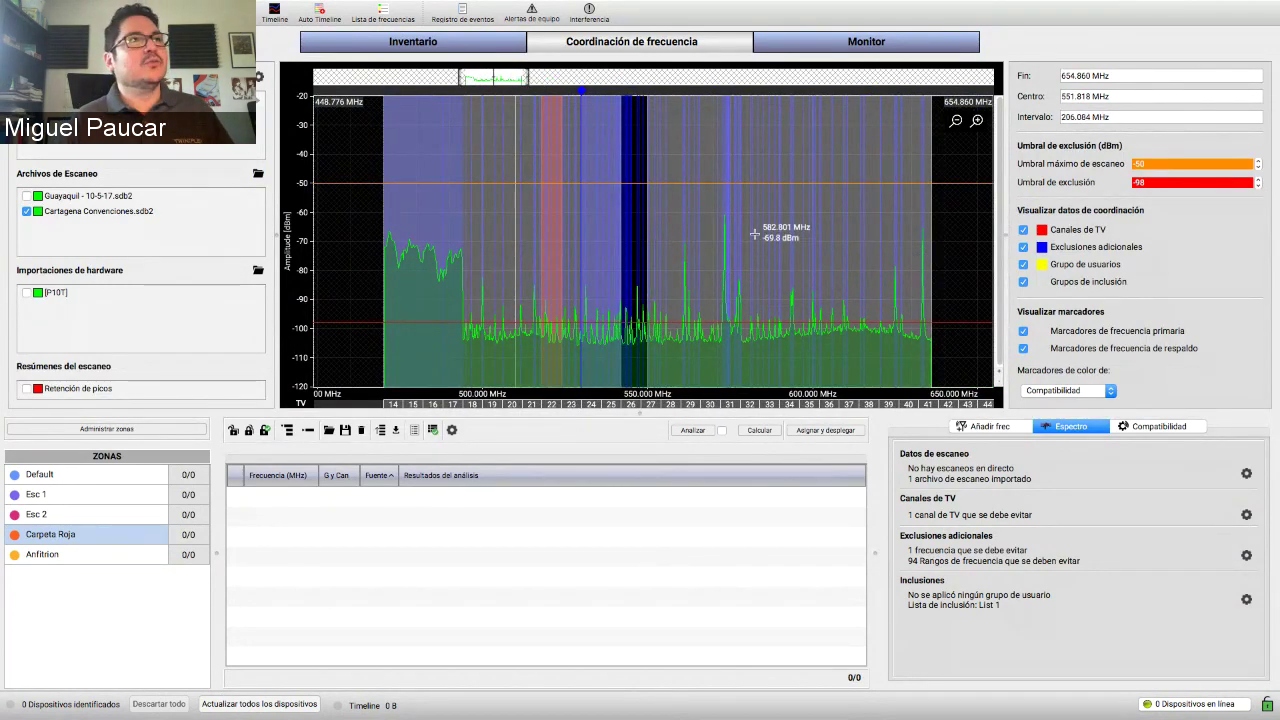
pyautogui.moveTo(760, 184); pyautogui.dragTo(757, 183)
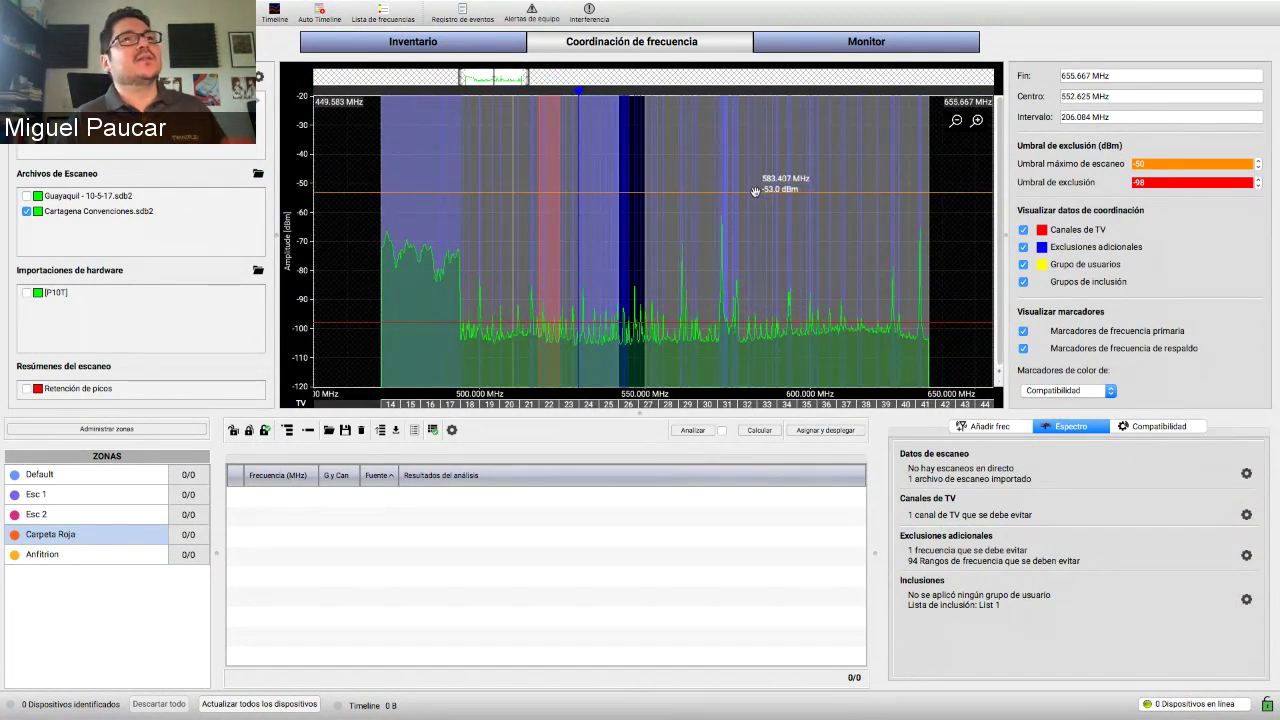
pyautogui.moveTo(757, 179); pyautogui.dragTo(754, 178)
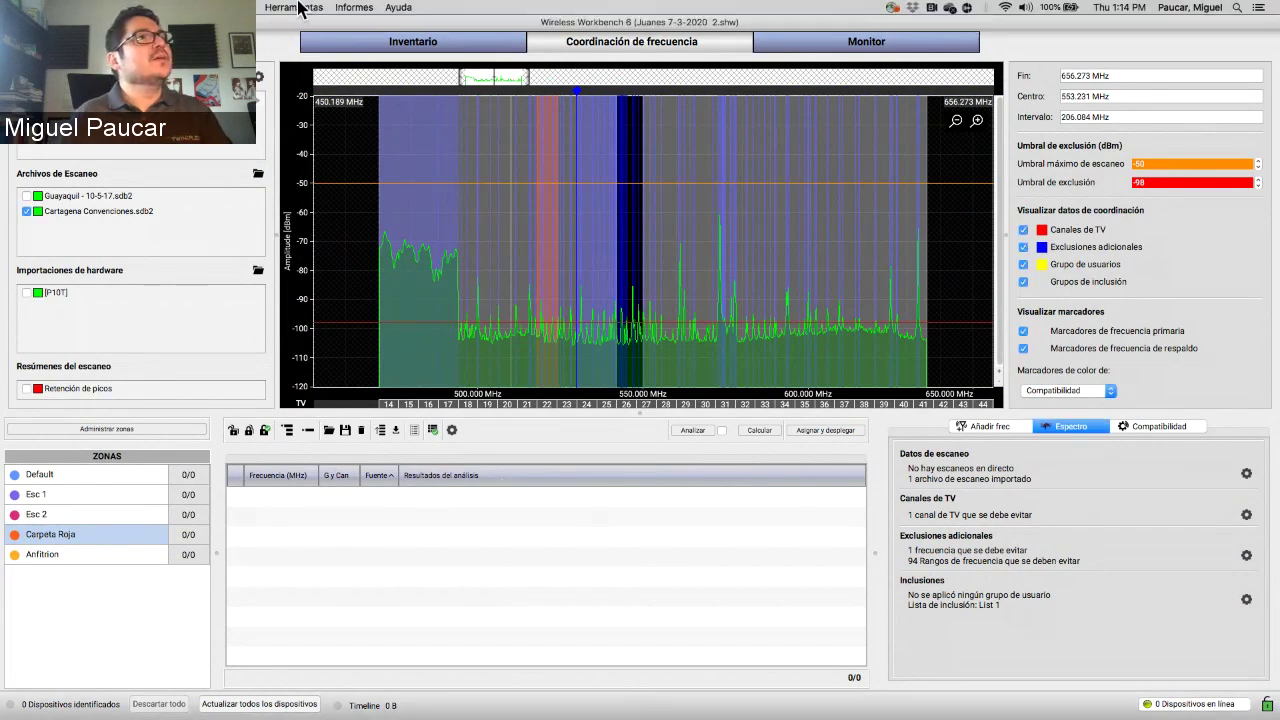
# - Reveal the hidden Diagnóstico tools, look through their options including Funciones ocultas, and leave them without choosing any
pyautogui.click(300, 8)
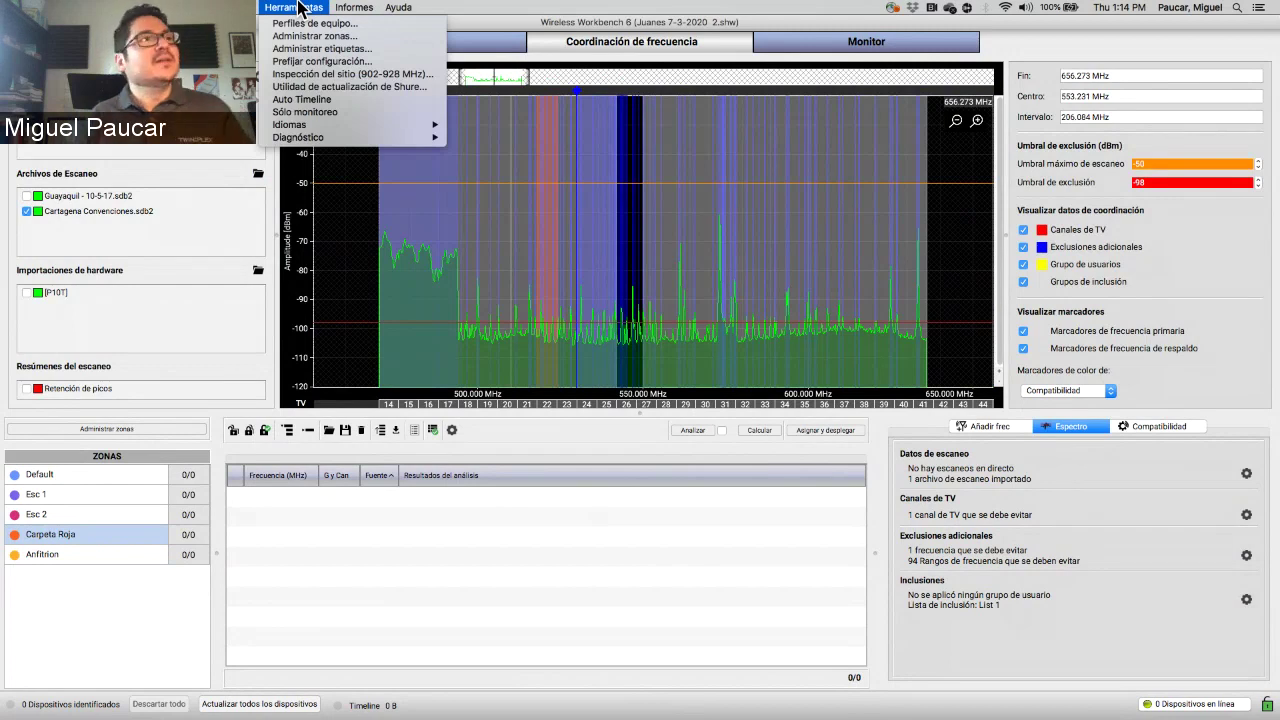
pyautogui.click(316, 8)
pyautogui.click(316, 8)
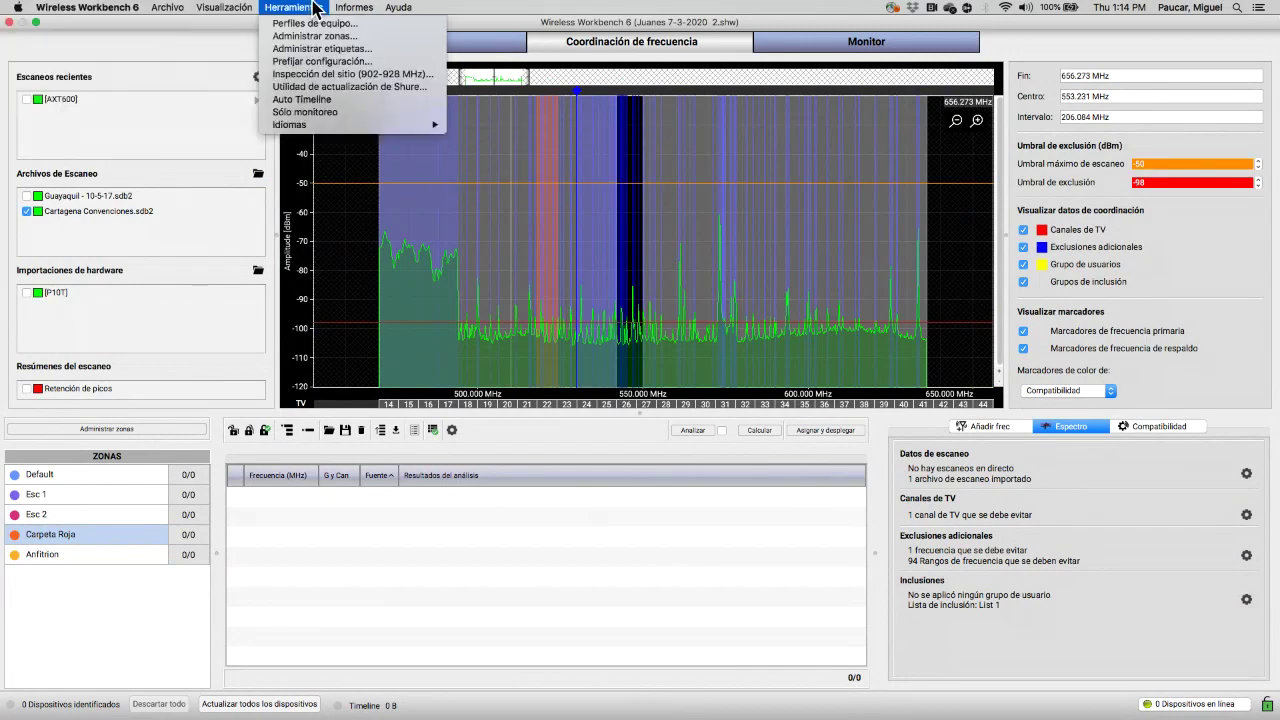
pyautogui.click(316, 8)
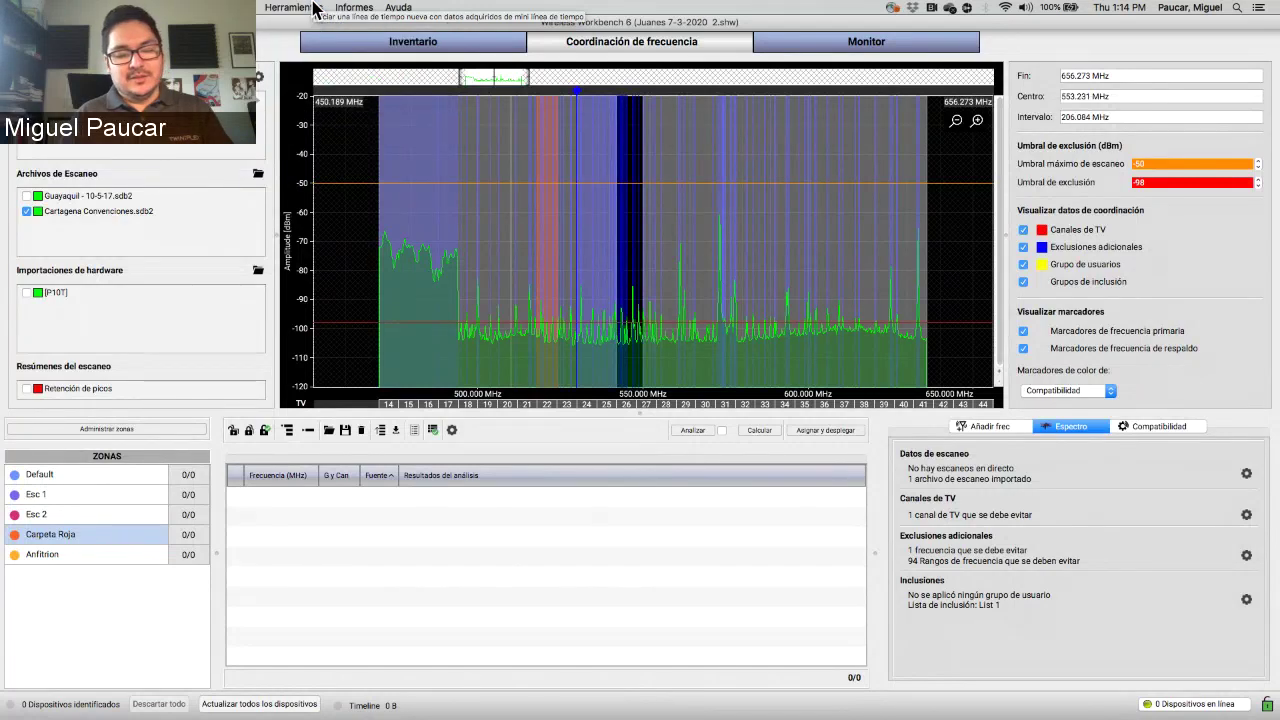
pyautogui.click(316, 8)
pyautogui.moveTo(317, 142)
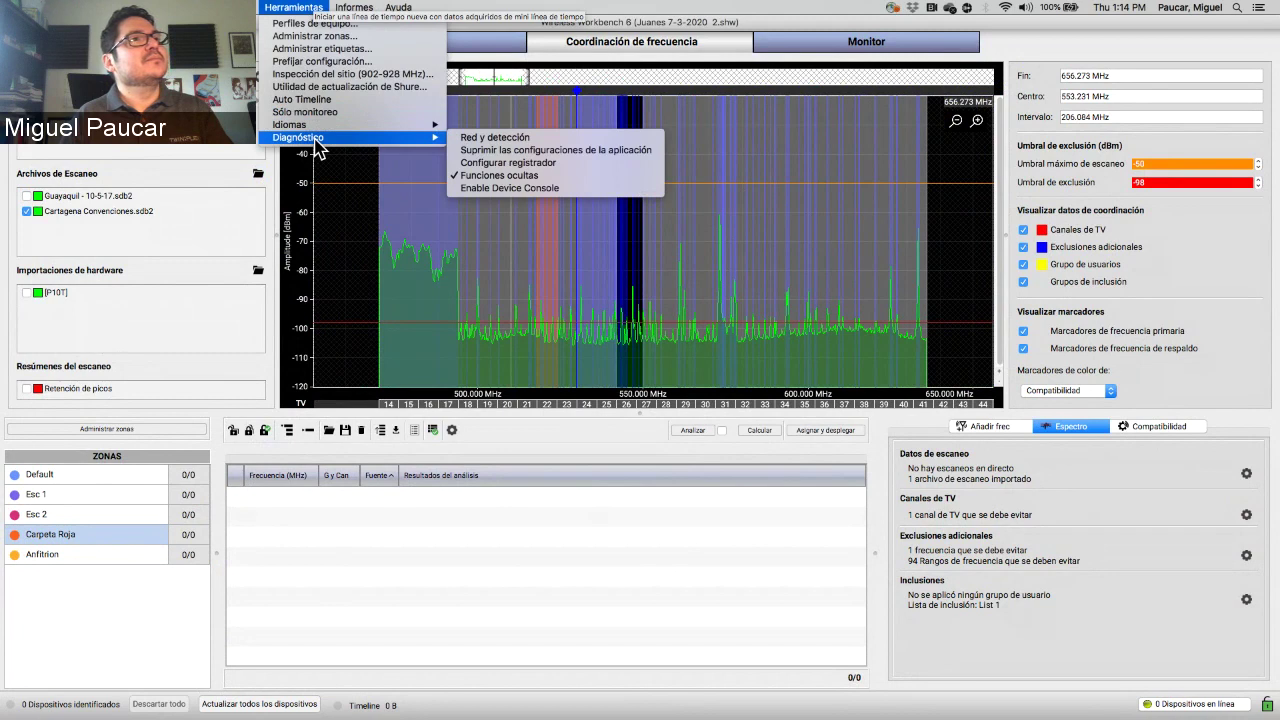
pyautogui.click(293, 8)
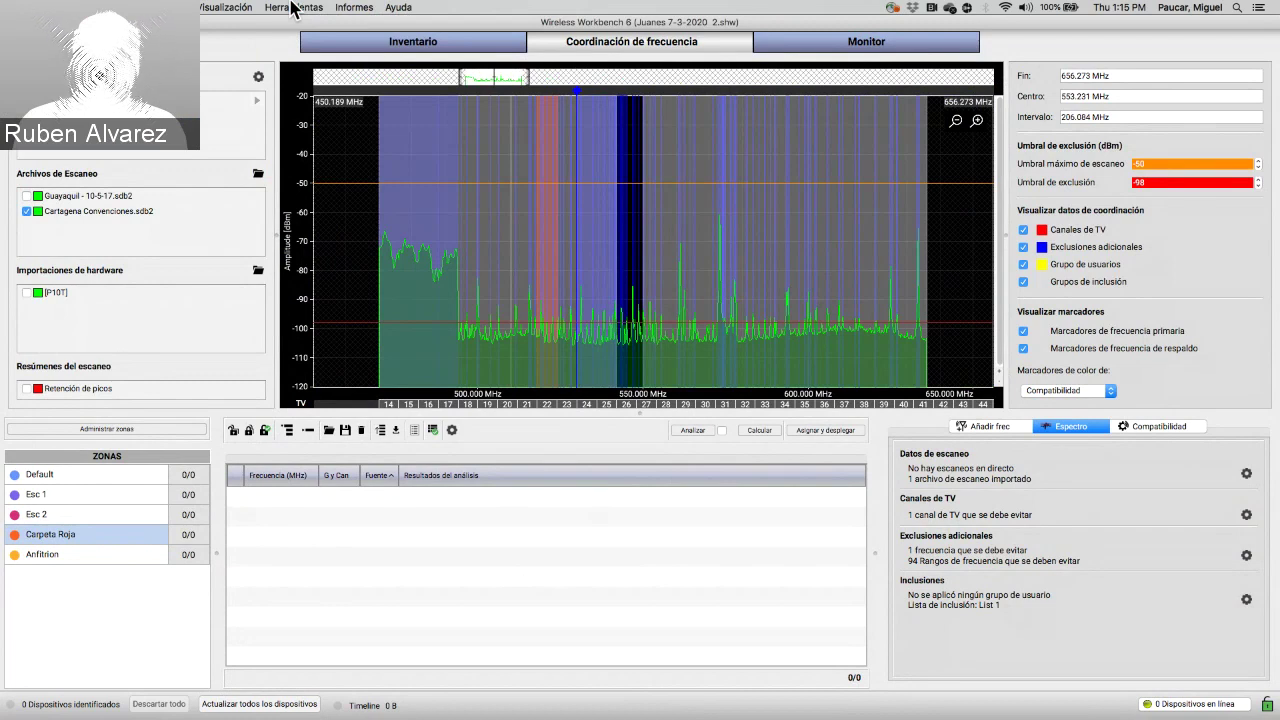
# - Hide the Cartagena Convenciones.sdb2 scan and show where scan files are stored, in Documents under Shure, Frequency Plots, without importing any
pyautogui.click(27, 213)
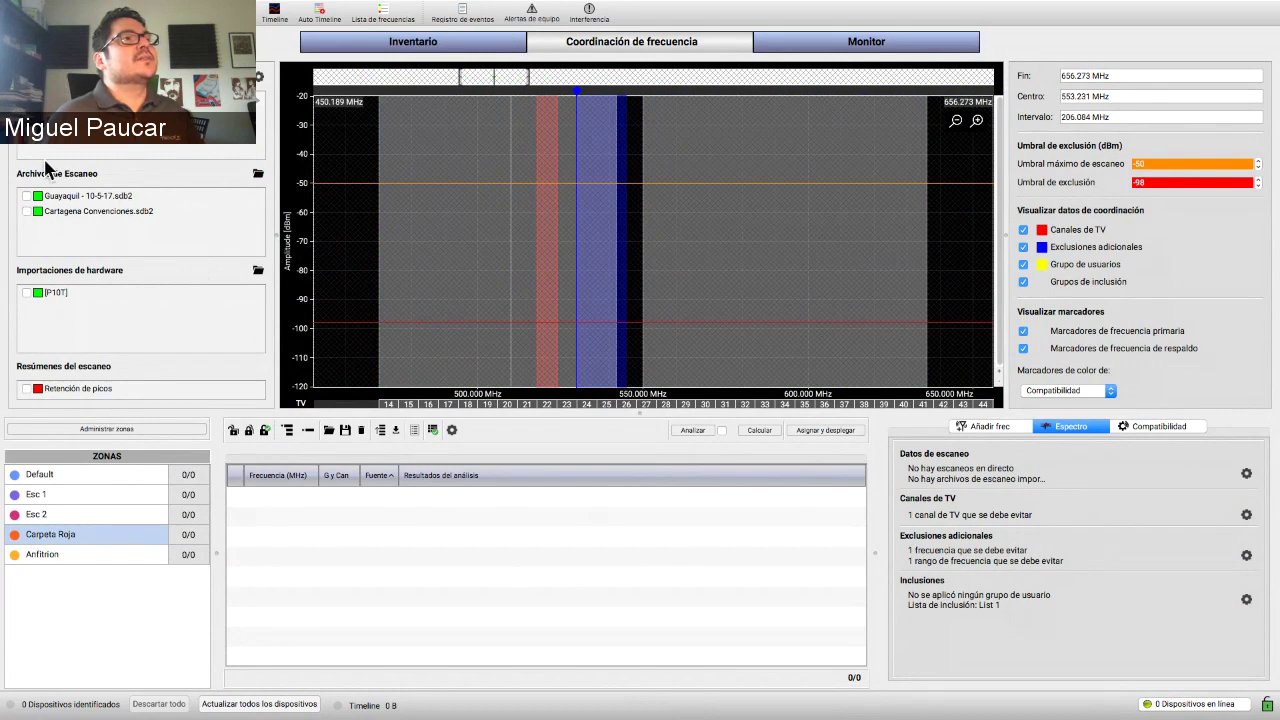
pyautogui.click(259, 175)
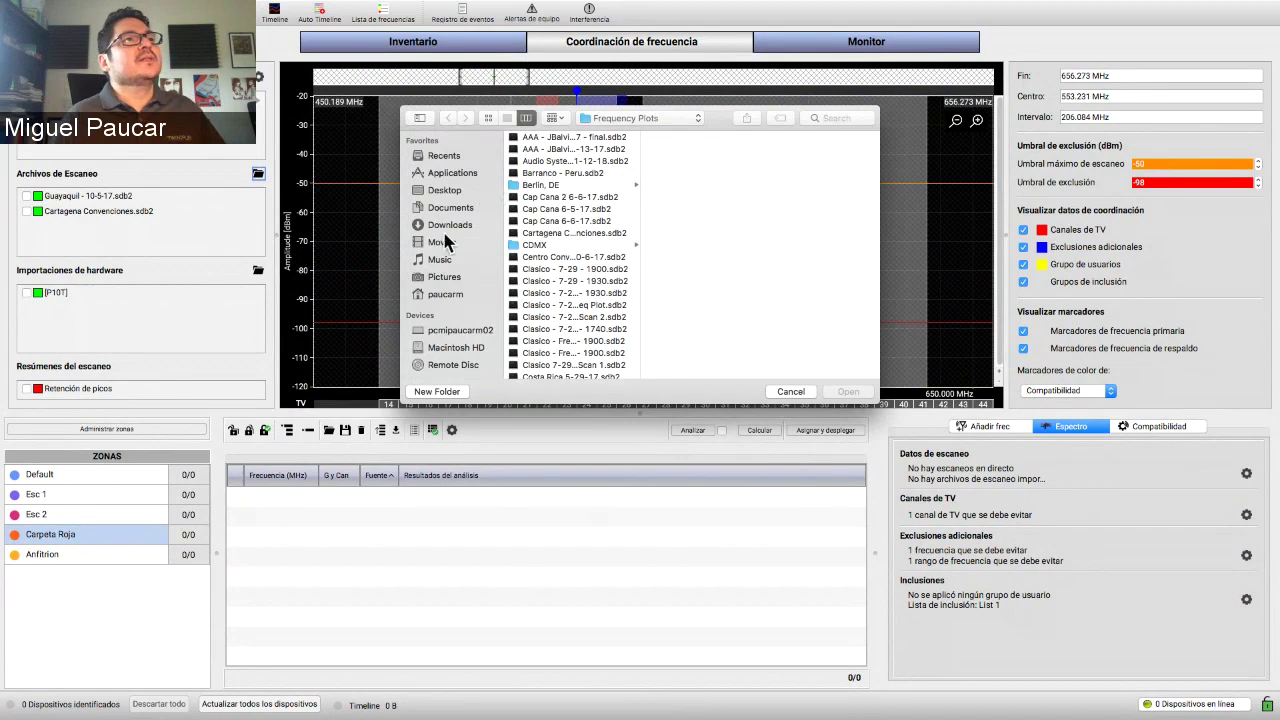
pyautogui.click(458, 209)
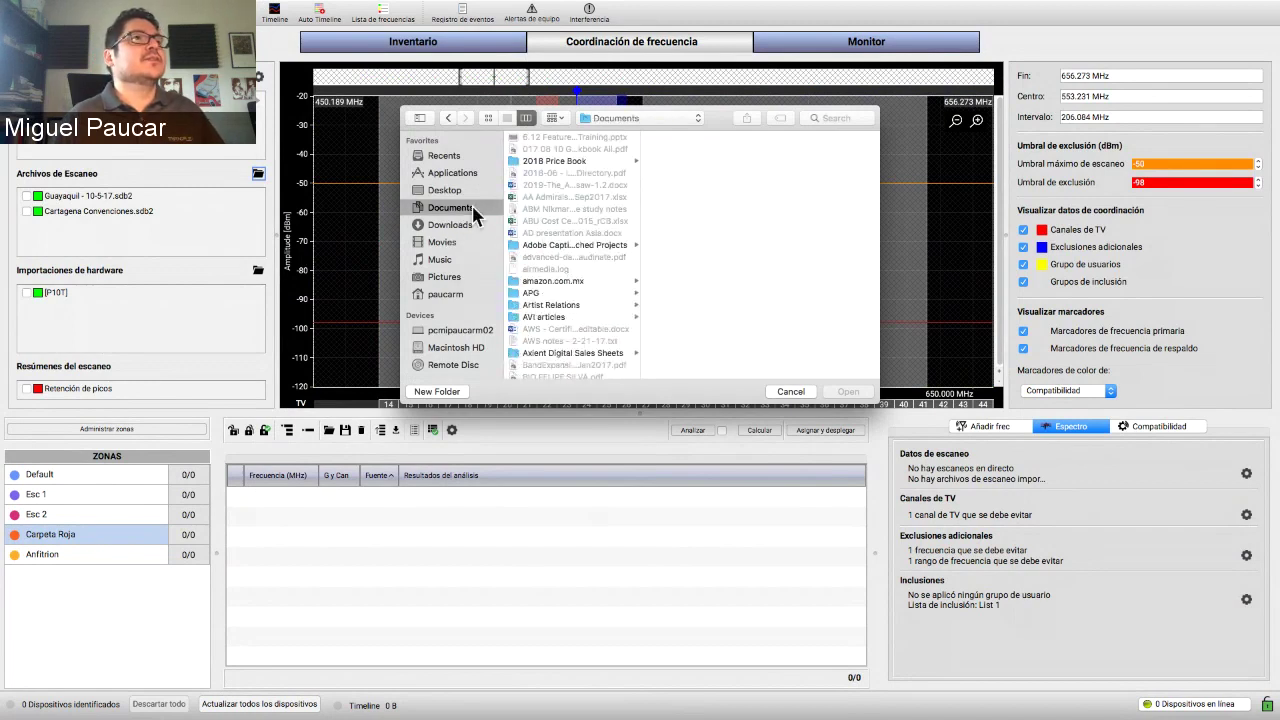
pyautogui.click(471, 277)
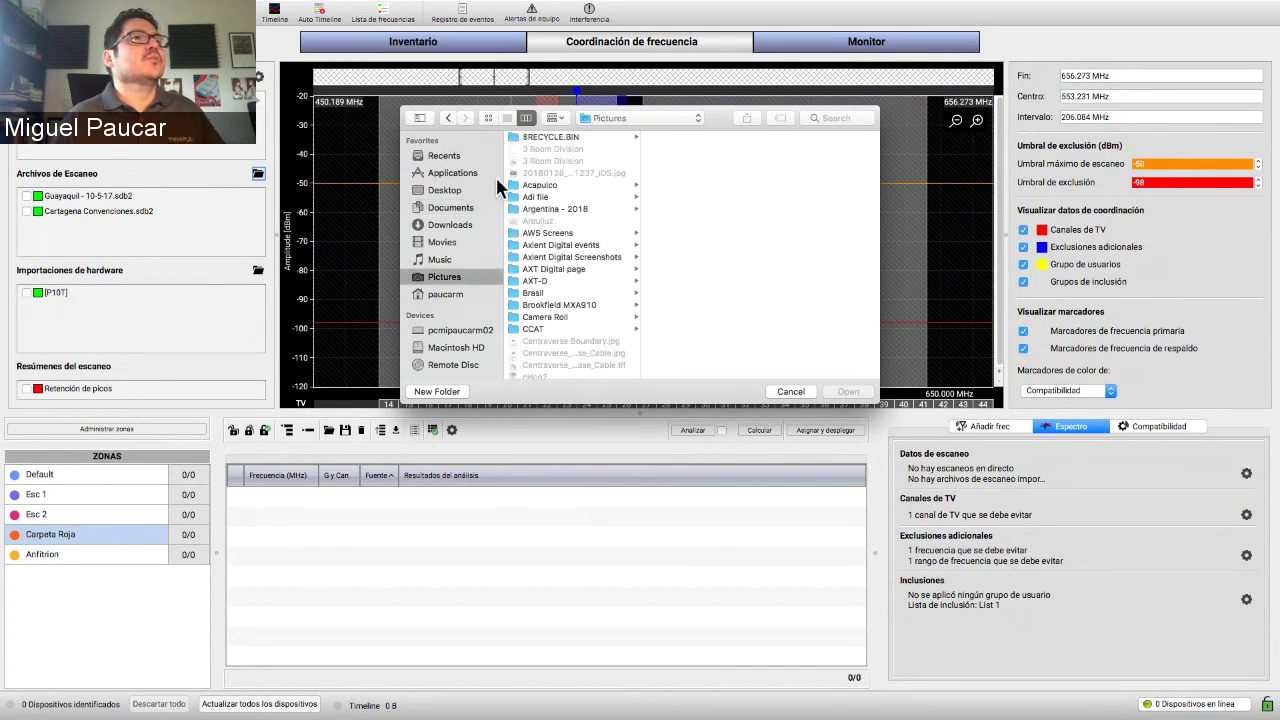
pyautogui.click(466, 208)
pyautogui.scroll(-20, 561, 271)
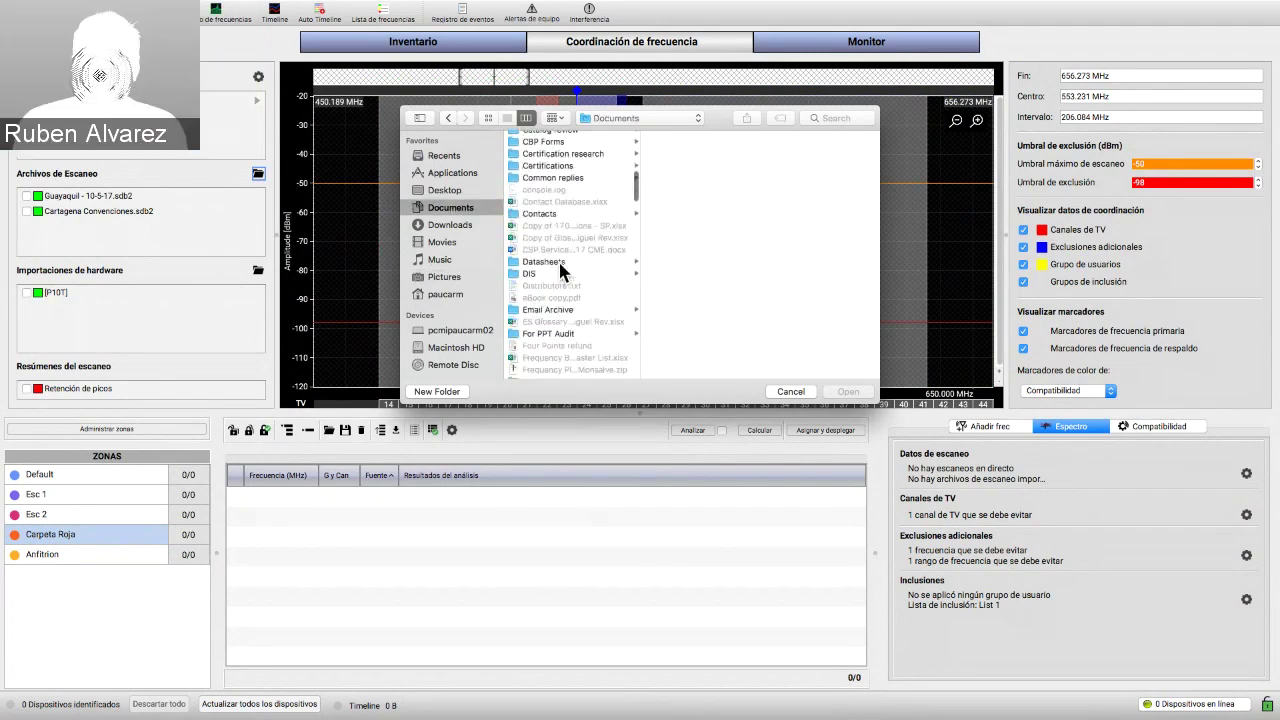
pyautogui.scroll(-4, 561, 270)
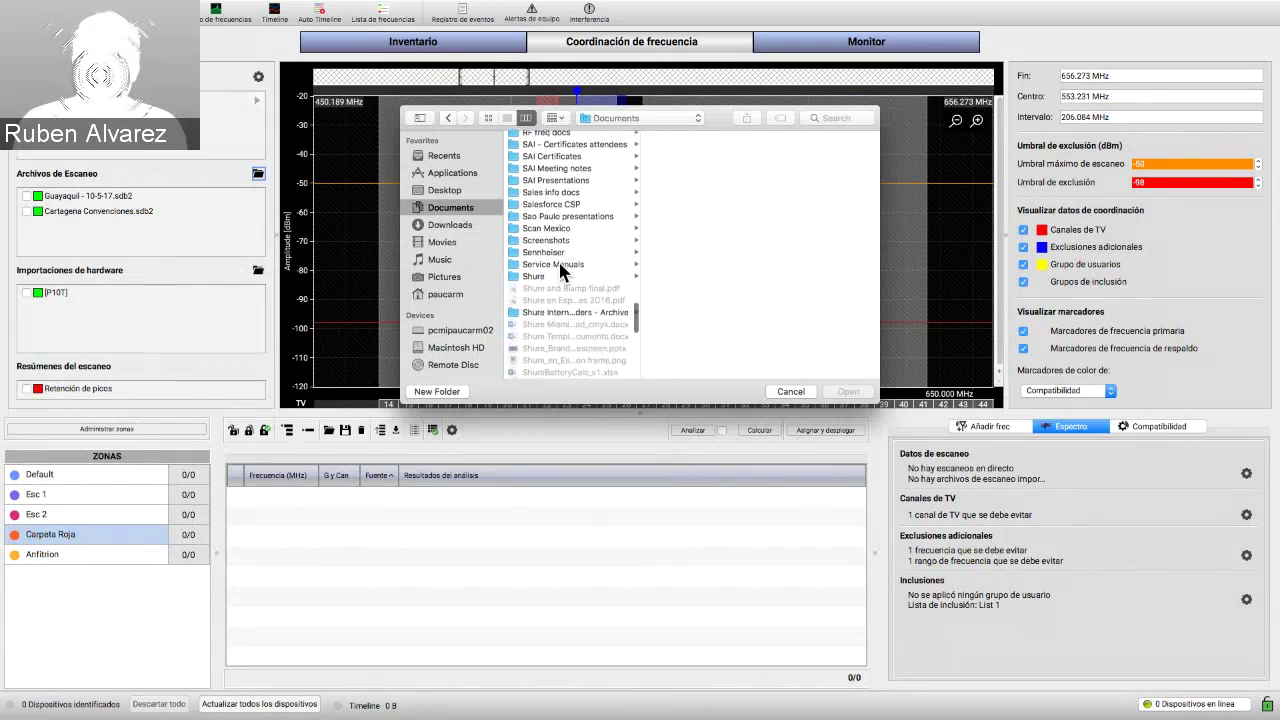
pyautogui.click(530, 269)
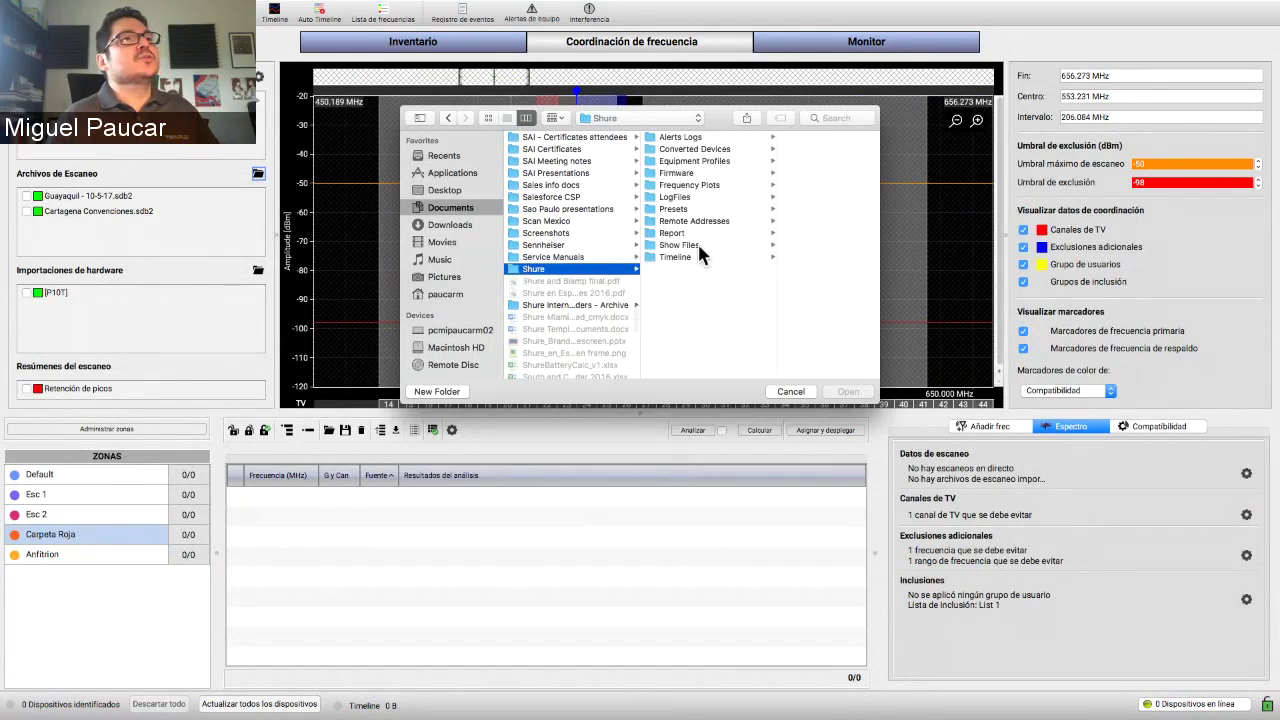
pyautogui.click(713, 186)
pyautogui.scroll(-3, 826, 303)
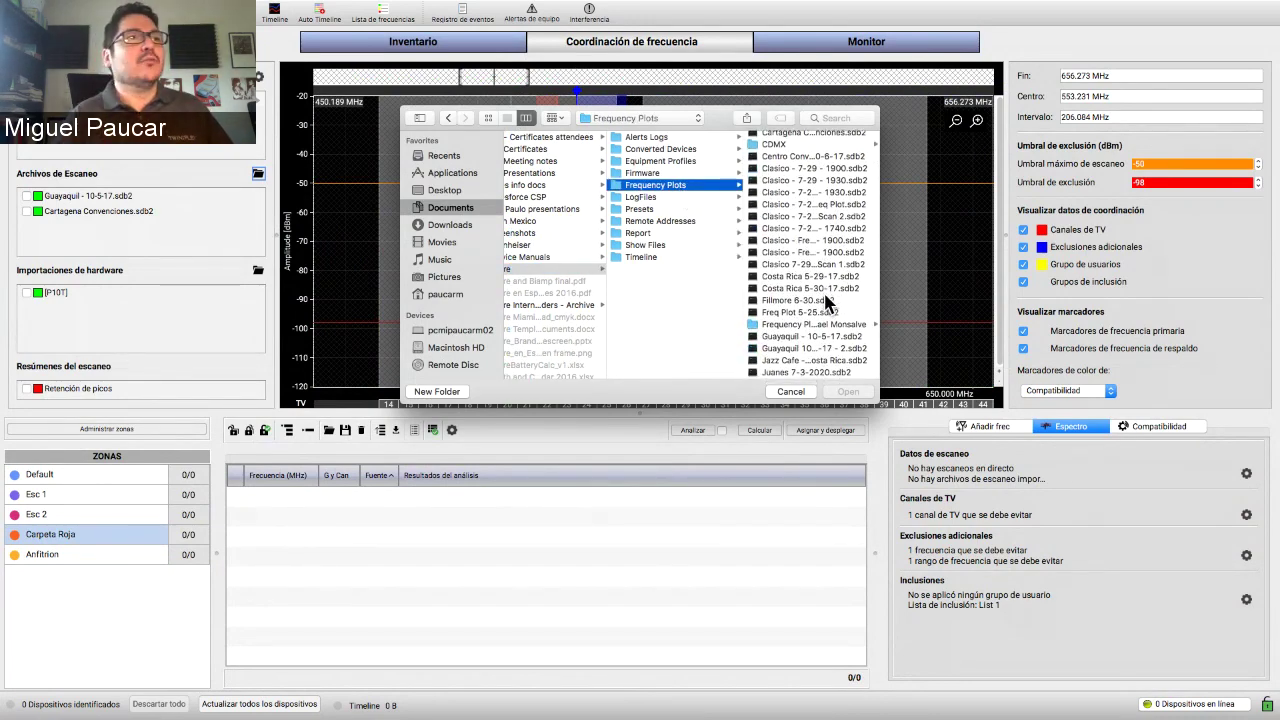
pyautogui.click(790, 392)
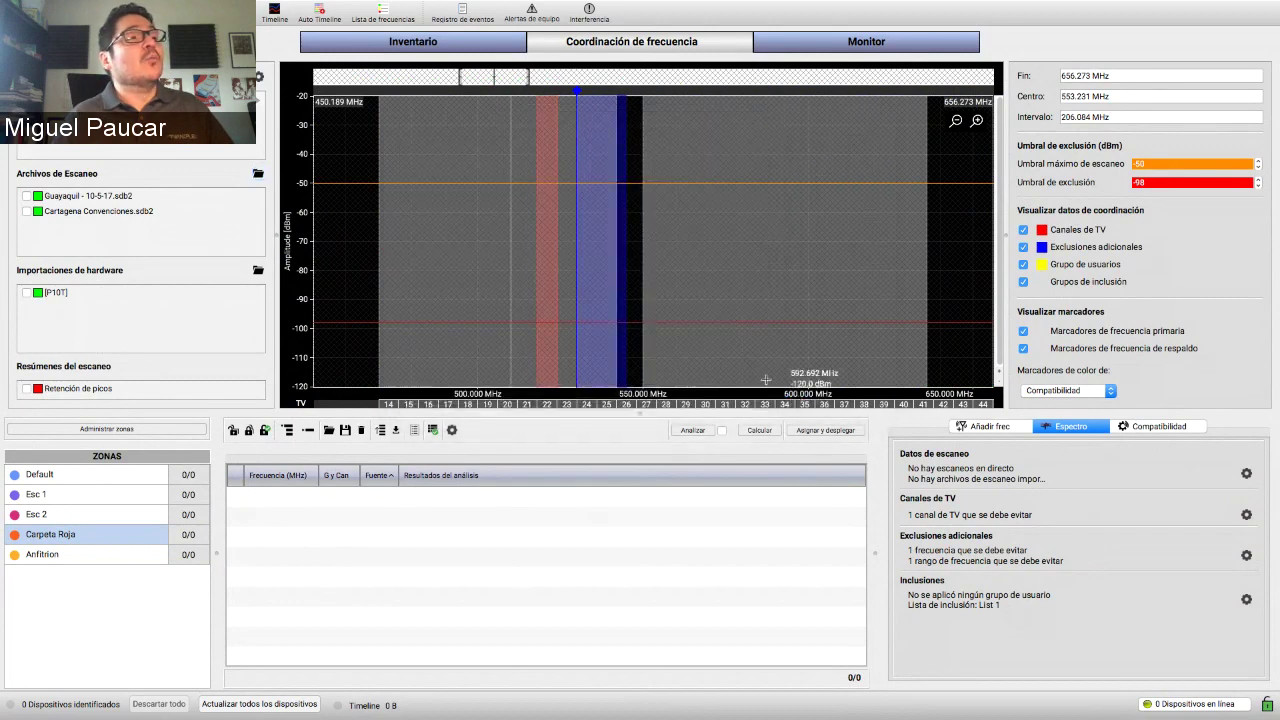
# - Display the Guayaquil - 10-5-17.sdb2 scan with its plot data options, and hide the scan again
pyautogui.click(27, 197)
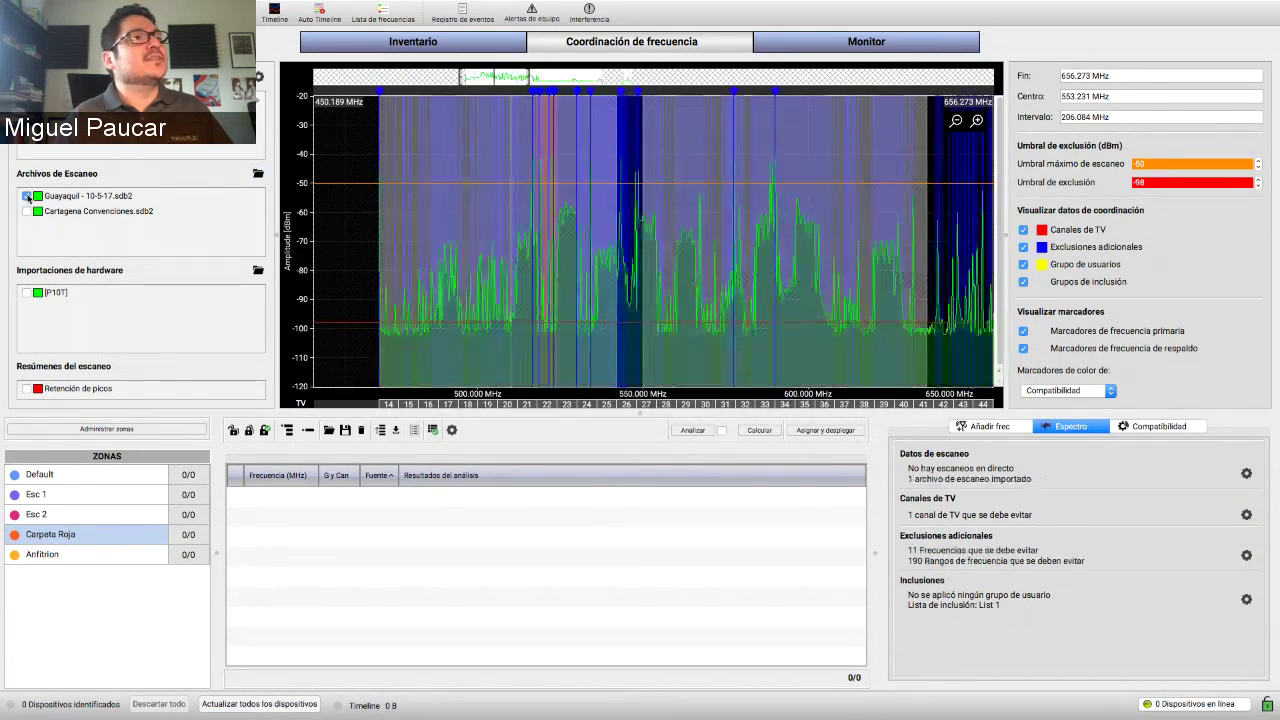
pyautogui.rightClick(67, 199)
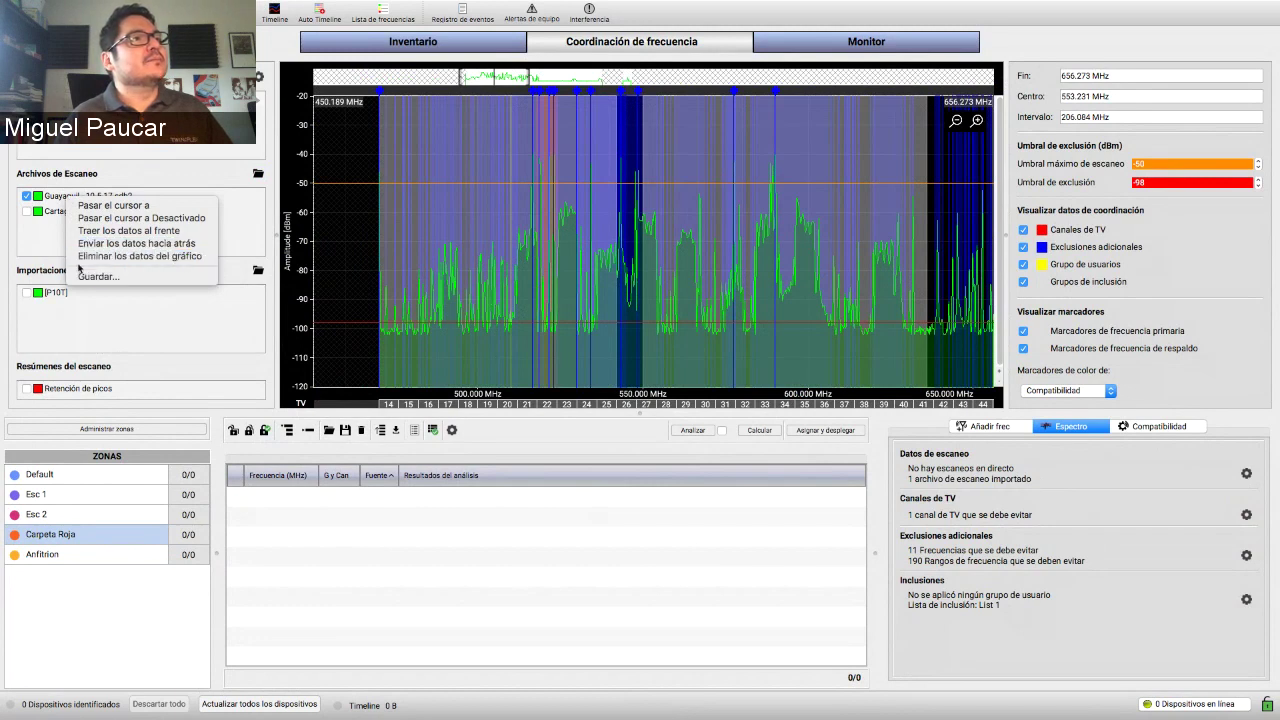
pyautogui.click(59, 246)
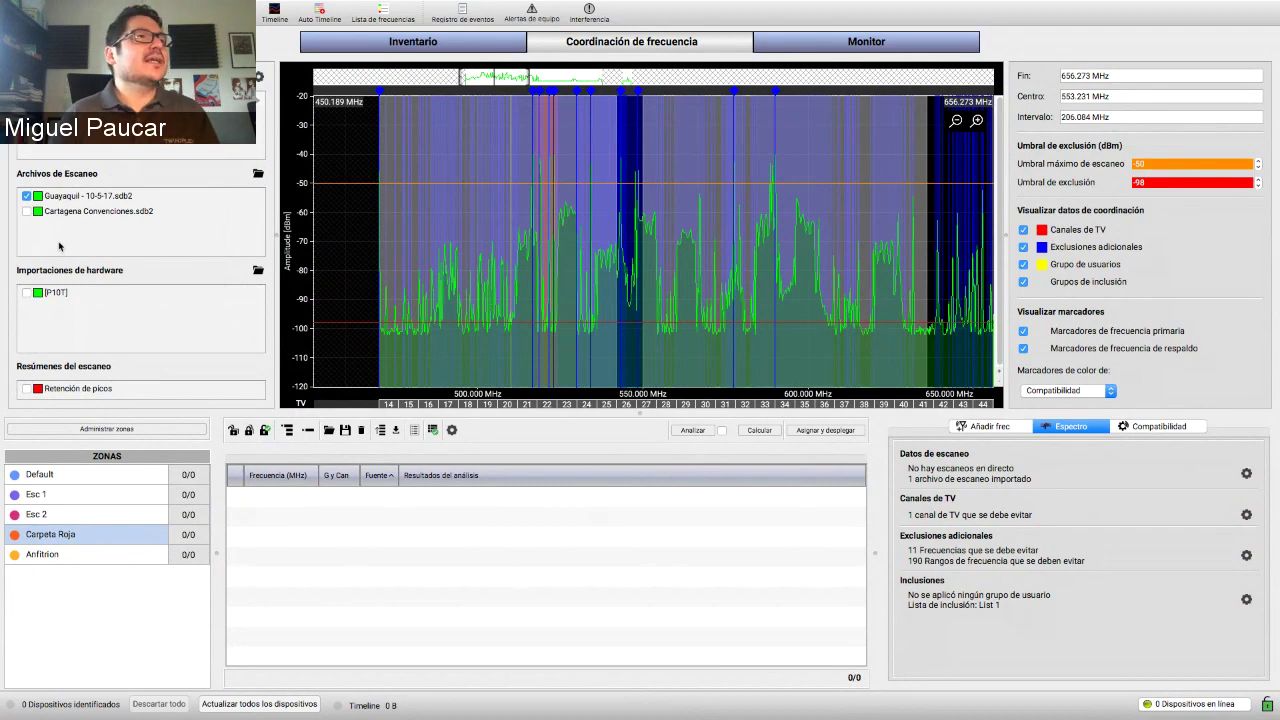
pyautogui.click(26, 196)
# - Browse the scan import location to Documents, Shure and look into the Converted Devices folder without importing a file
pyautogui.click(258, 174)
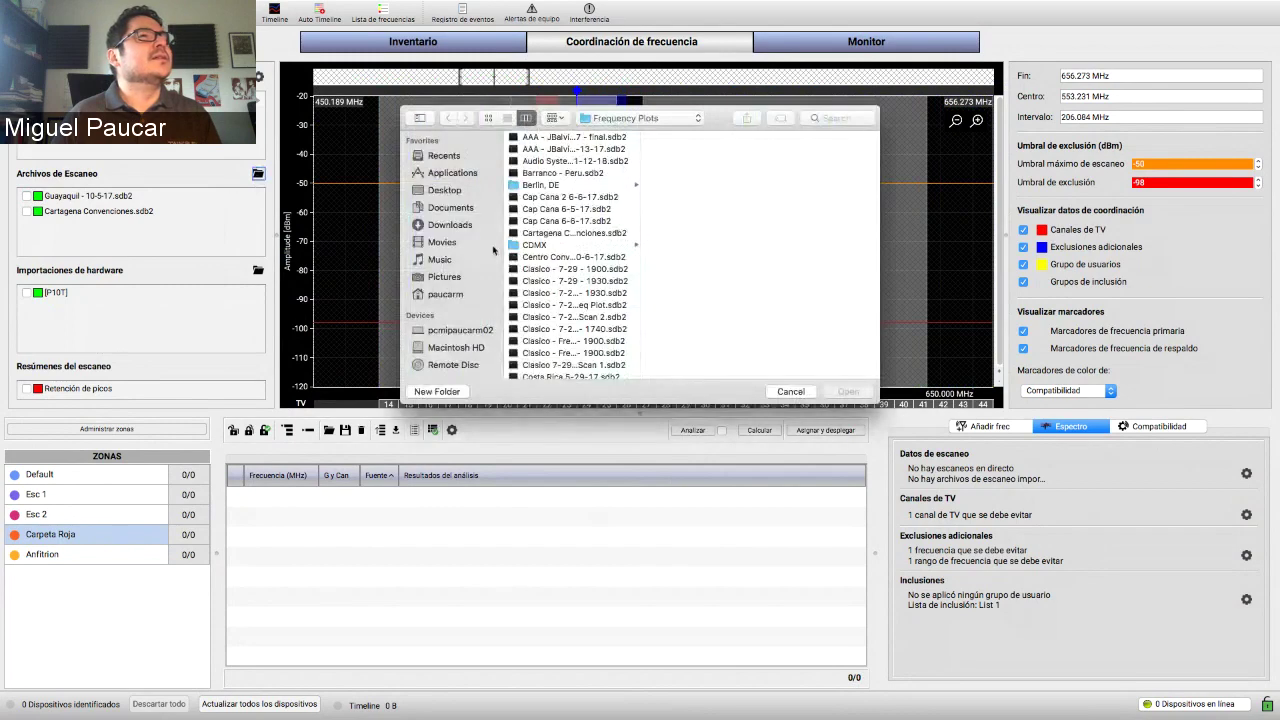
pyautogui.click(488, 210)
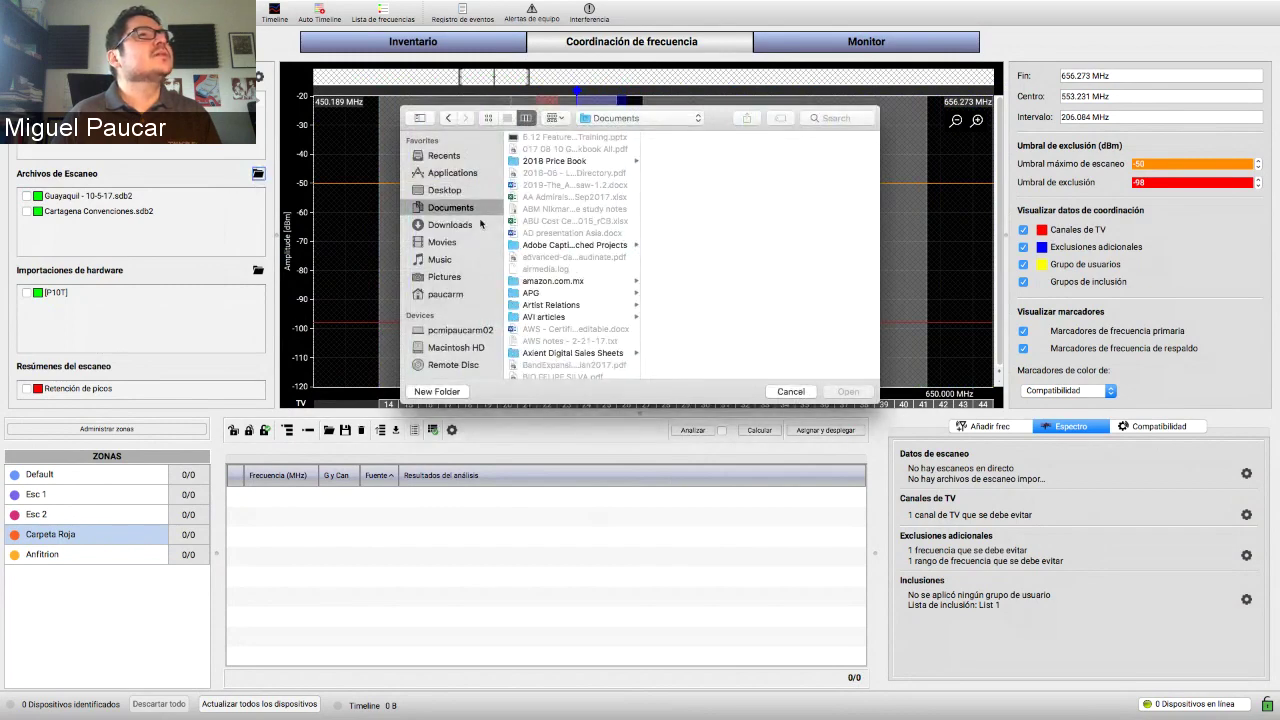
pyautogui.scroll(-15, 567, 300)
pyautogui.scroll(-10, 567, 303)
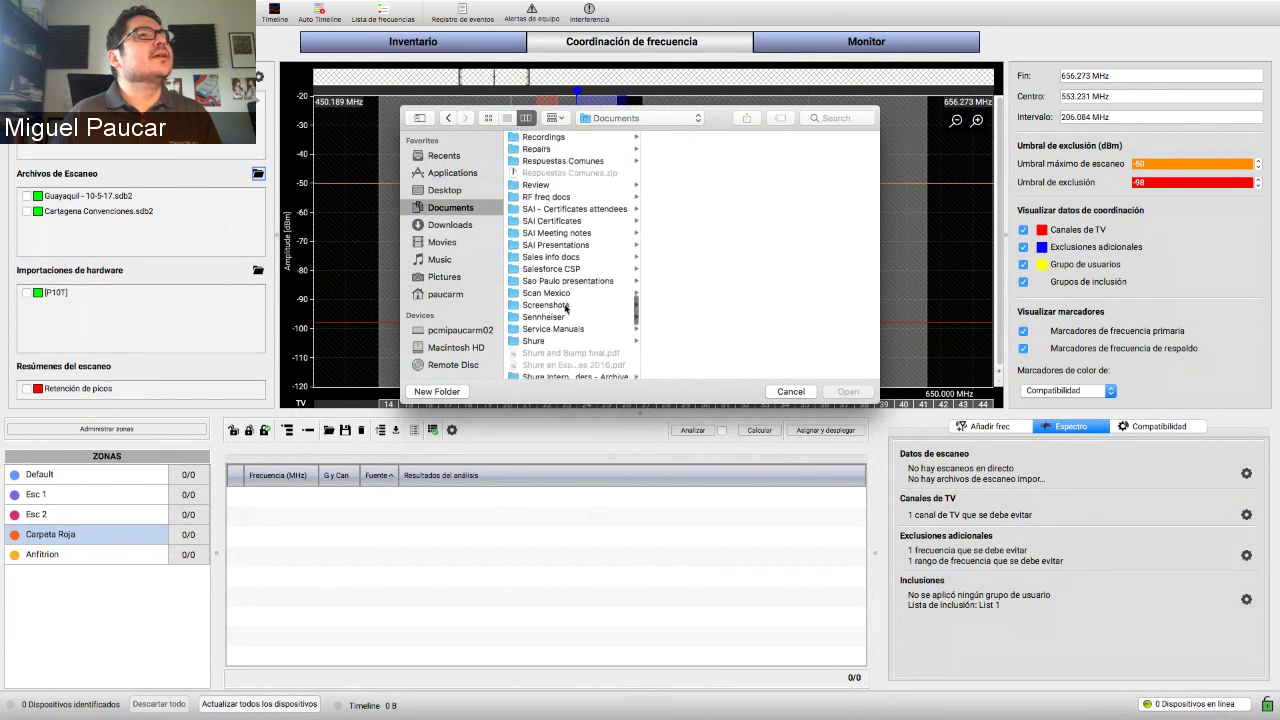
pyautogui.click(556, 342)
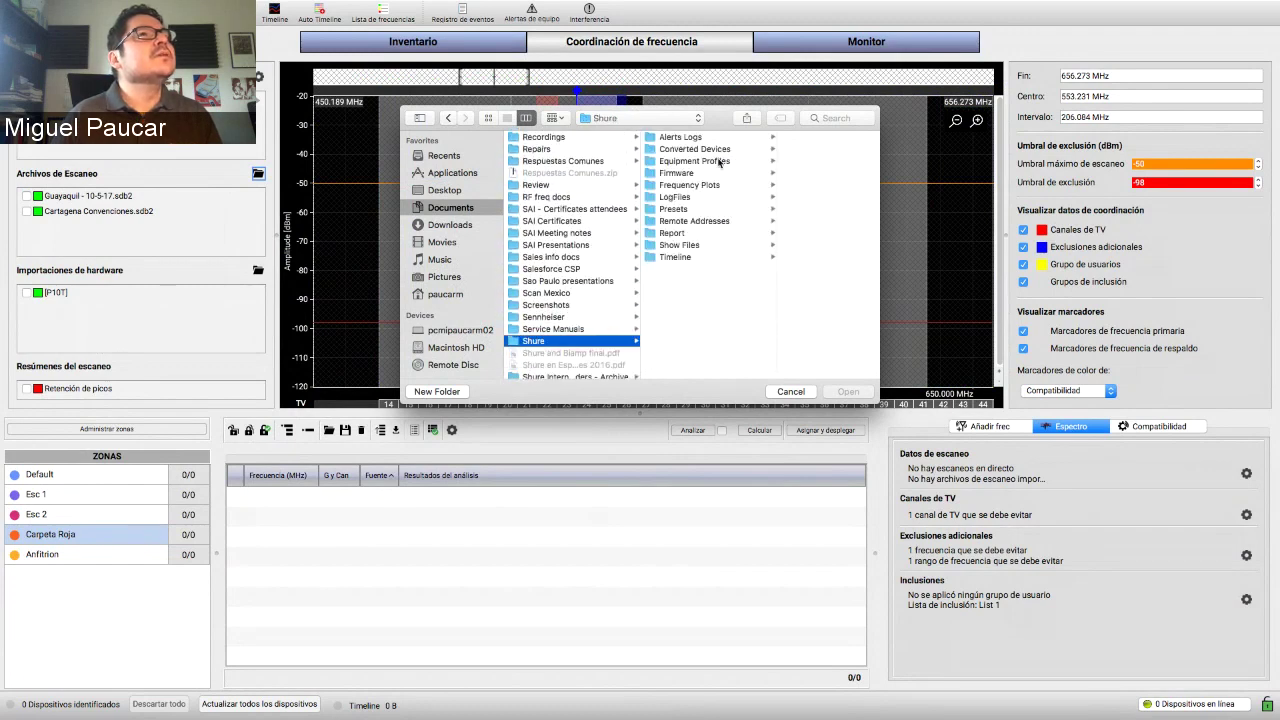
pyautogui.click(722, 150)
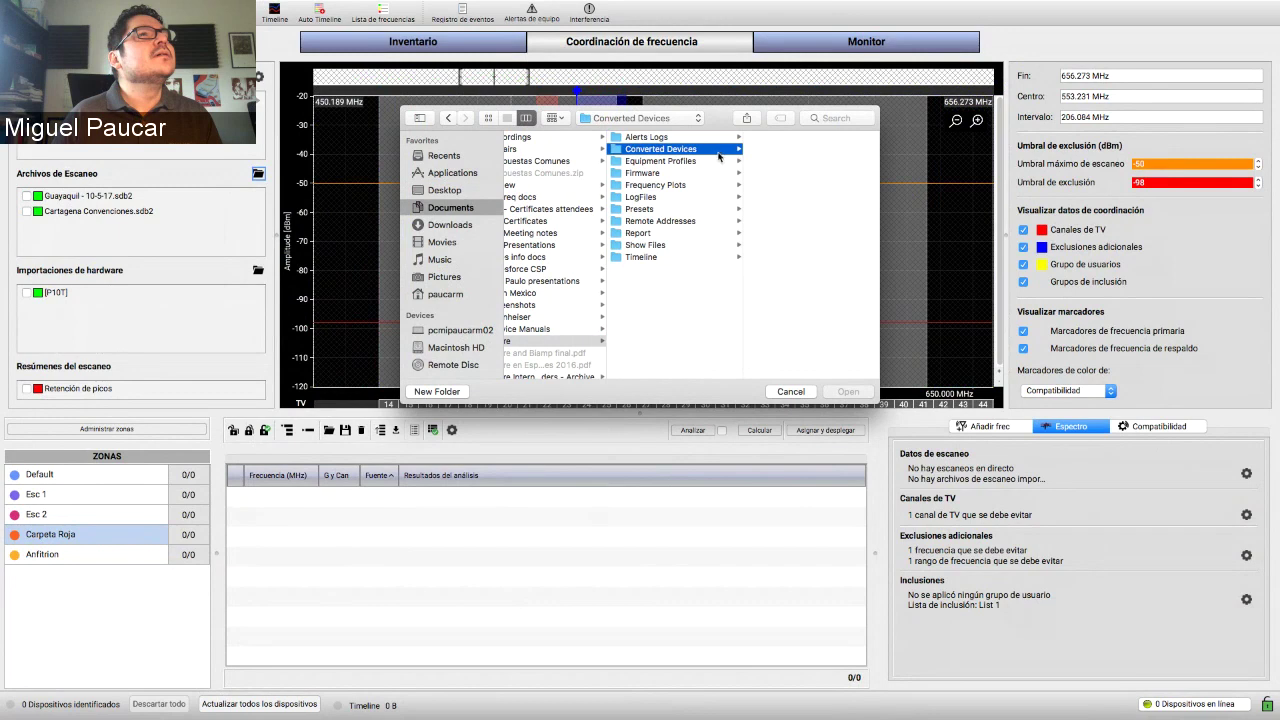
pyautogui.hscroll(-2, 575, 328)
pyautogui.hscroll(-1, 573, 328)
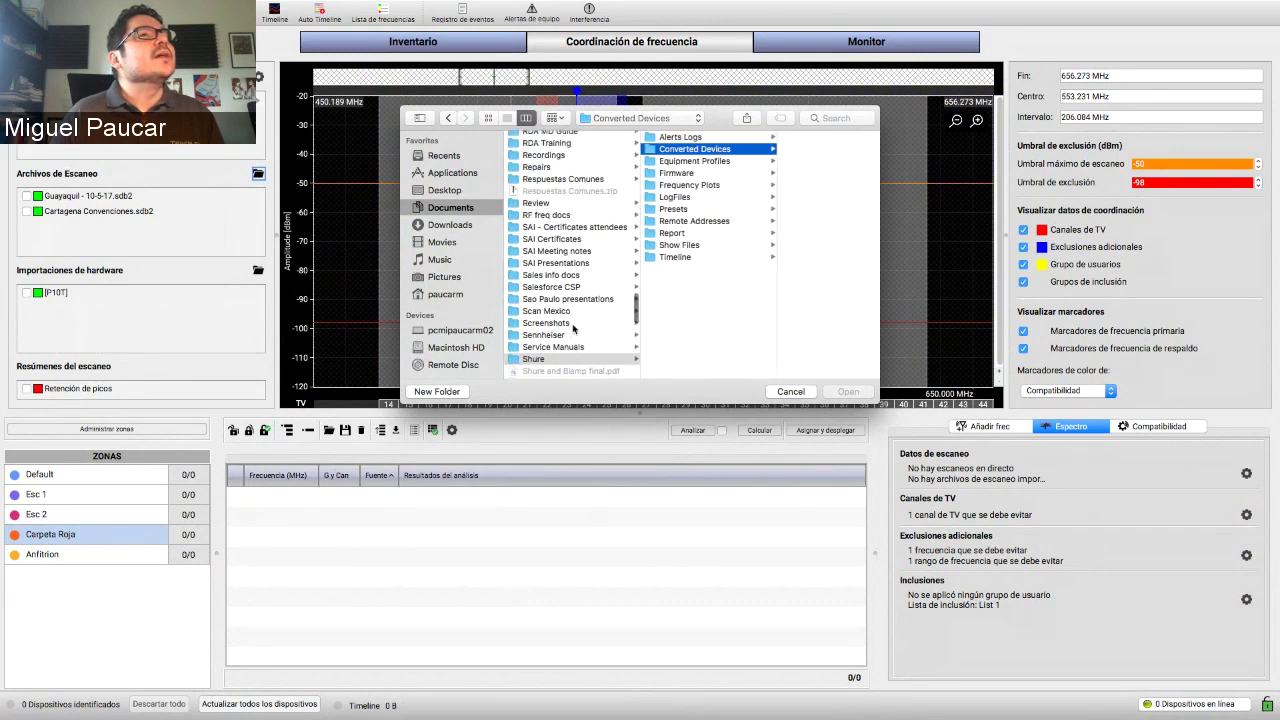
pyautogui.scroll(-1, 573, 328)
pyautogui.click(802, 392)
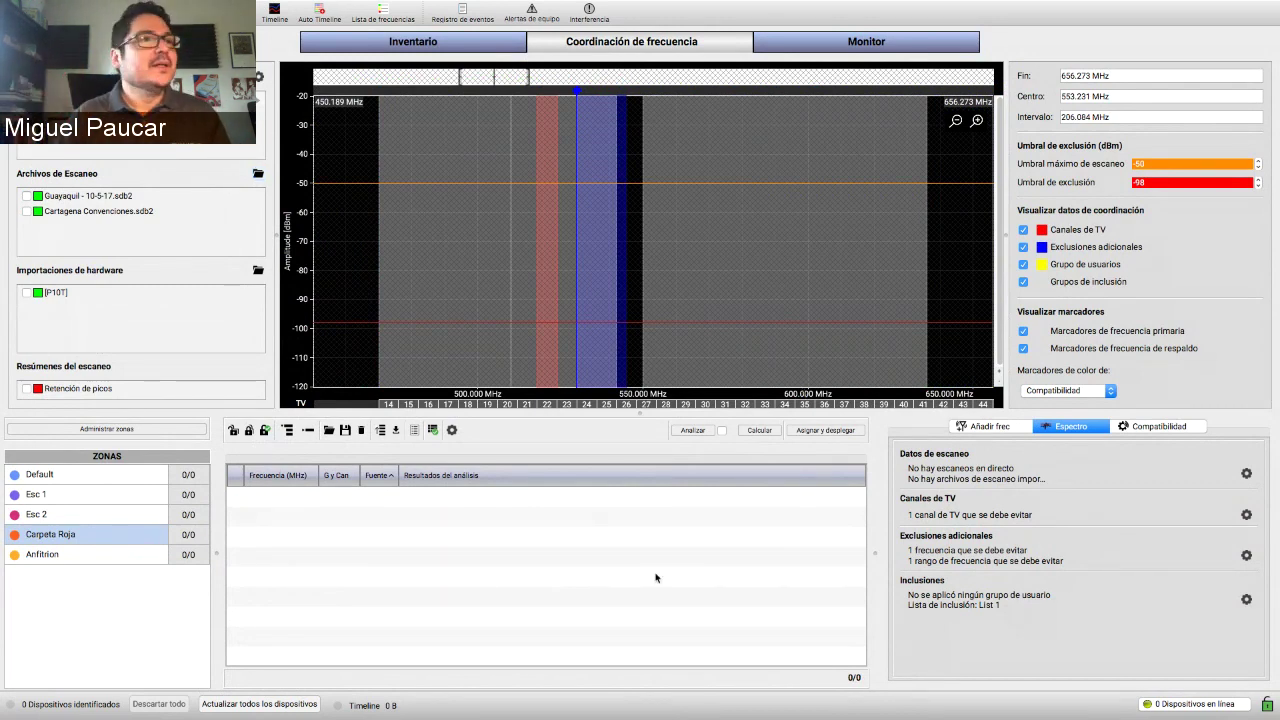
pyautogui.click(273, 703)
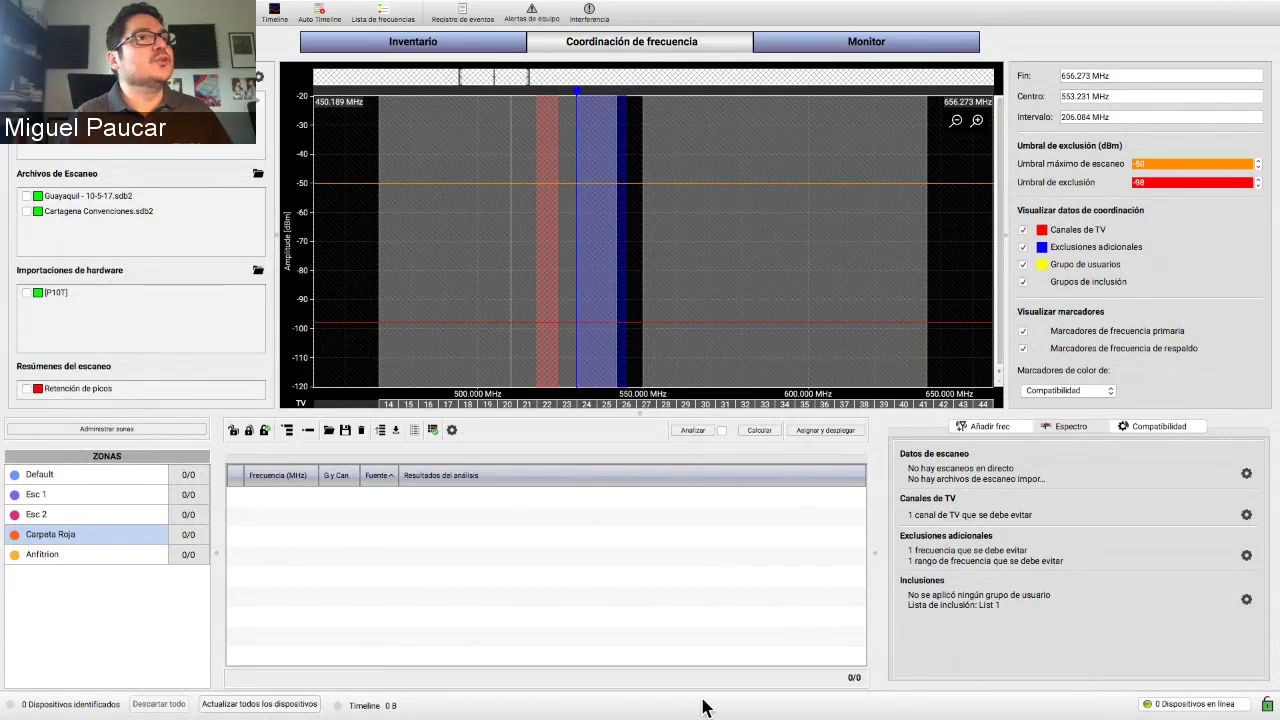
pyautogui.moveTo(600, 715)
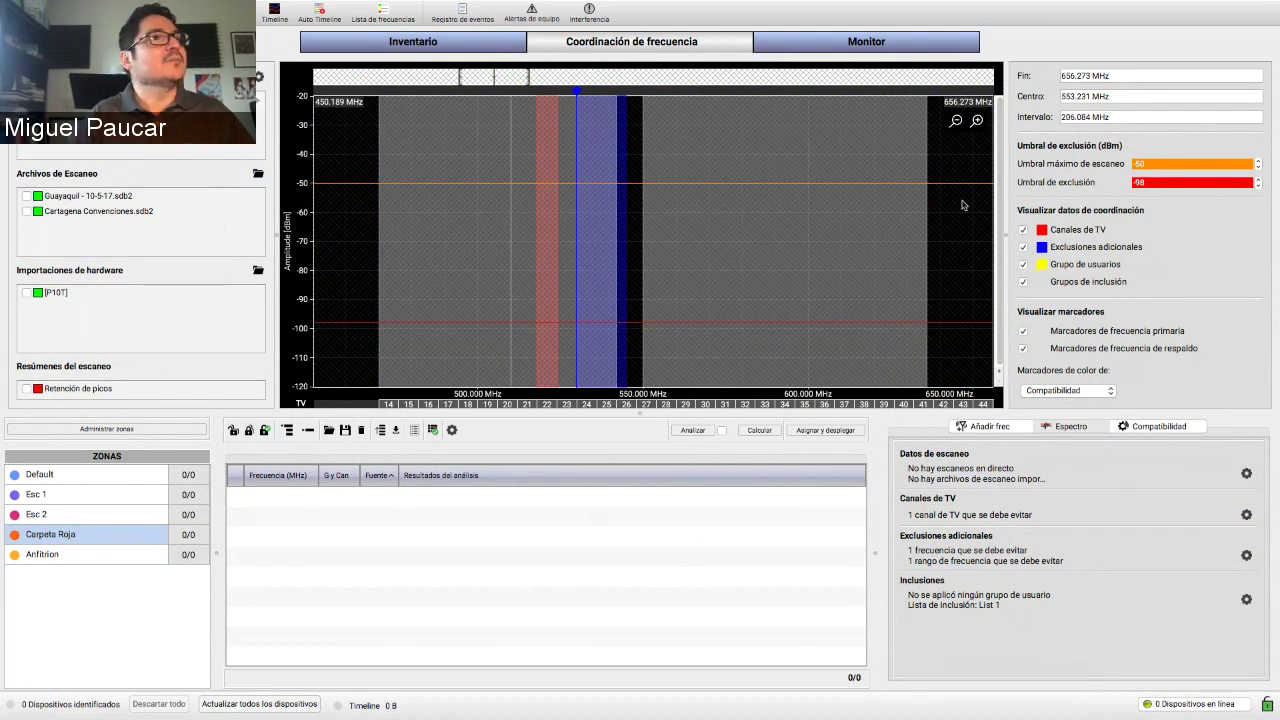
pyautogui.moveTo(668, 712)
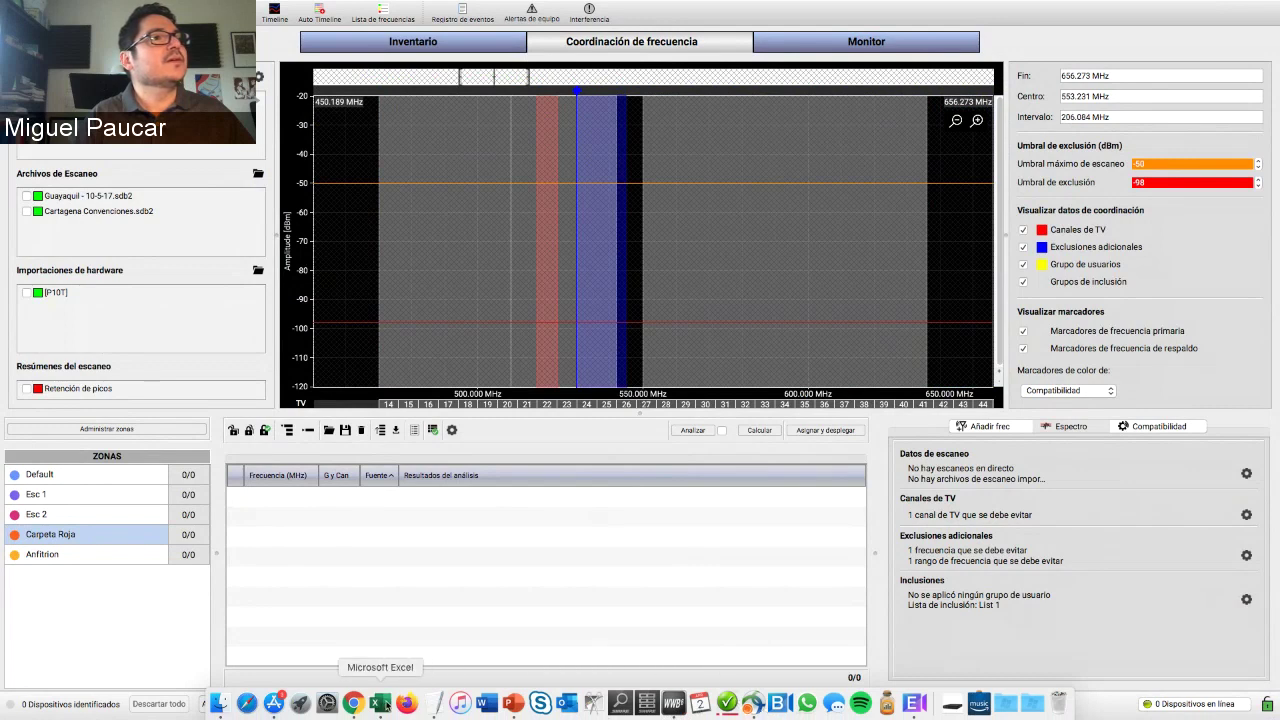
pyautogui.click(356, 370)
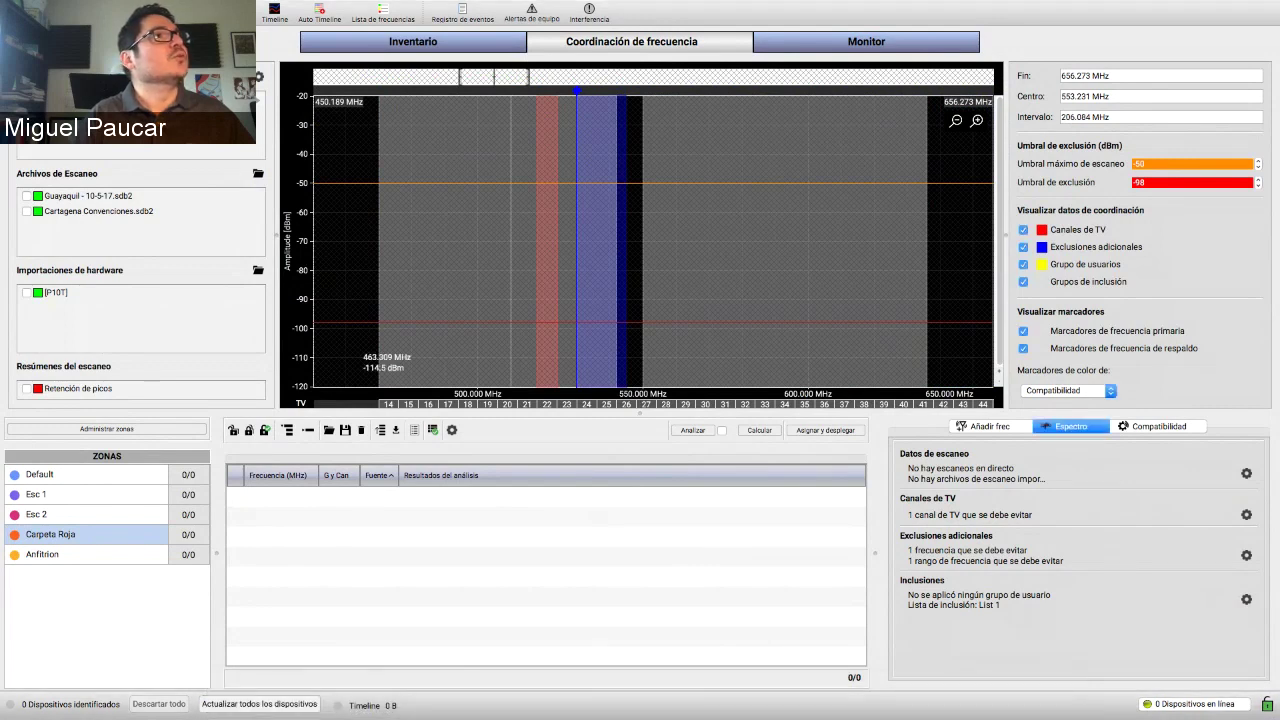
# - Leave full-screen view, switch to Excel and examine the header rows and frequency data of the INSIDE 2 scan CSV
pyautogui.press('ctrl+super+f')
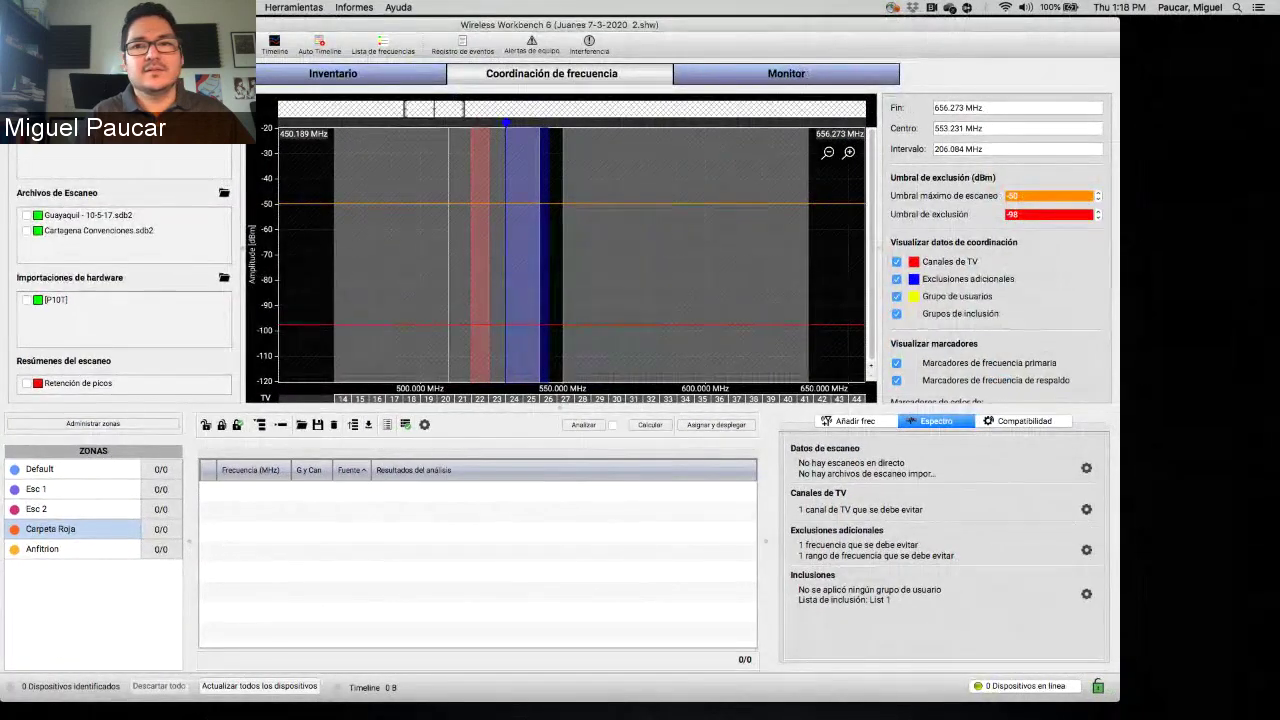
pyautogui.press('super+Tab')
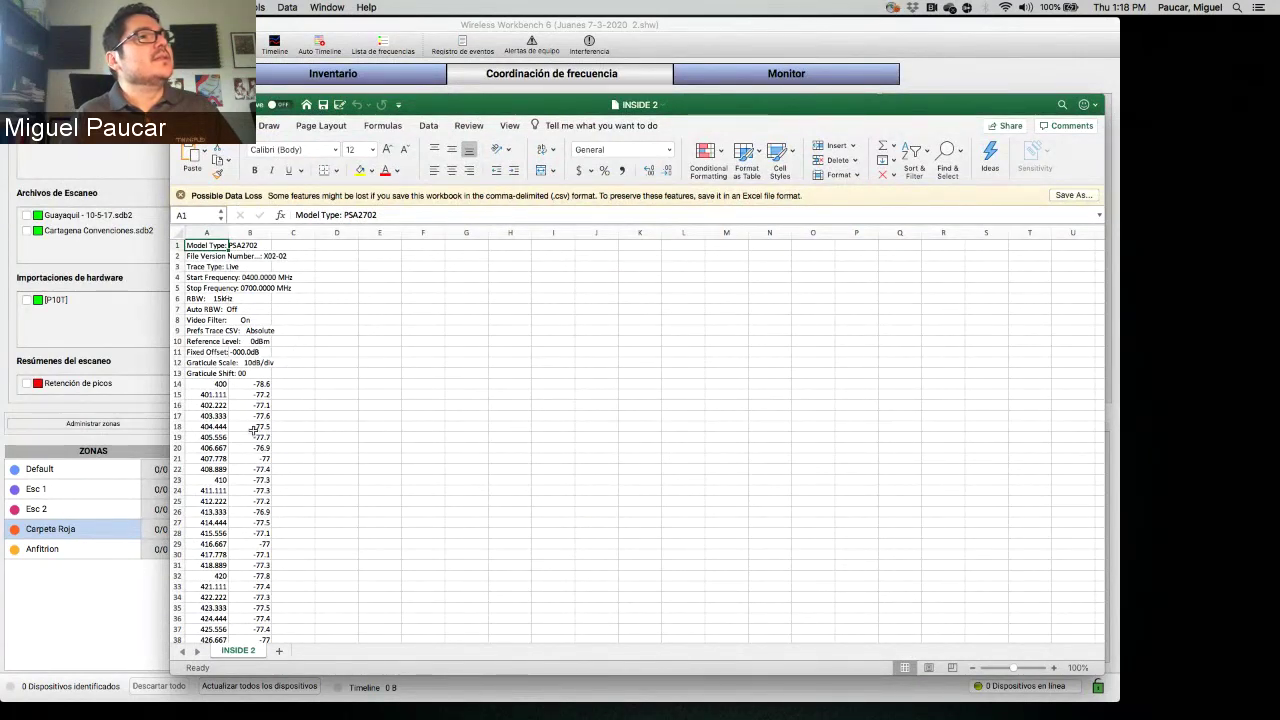
pyautogui.scroll(-5, 284, 370)
pyautogui.scroll(1, 253, 431)
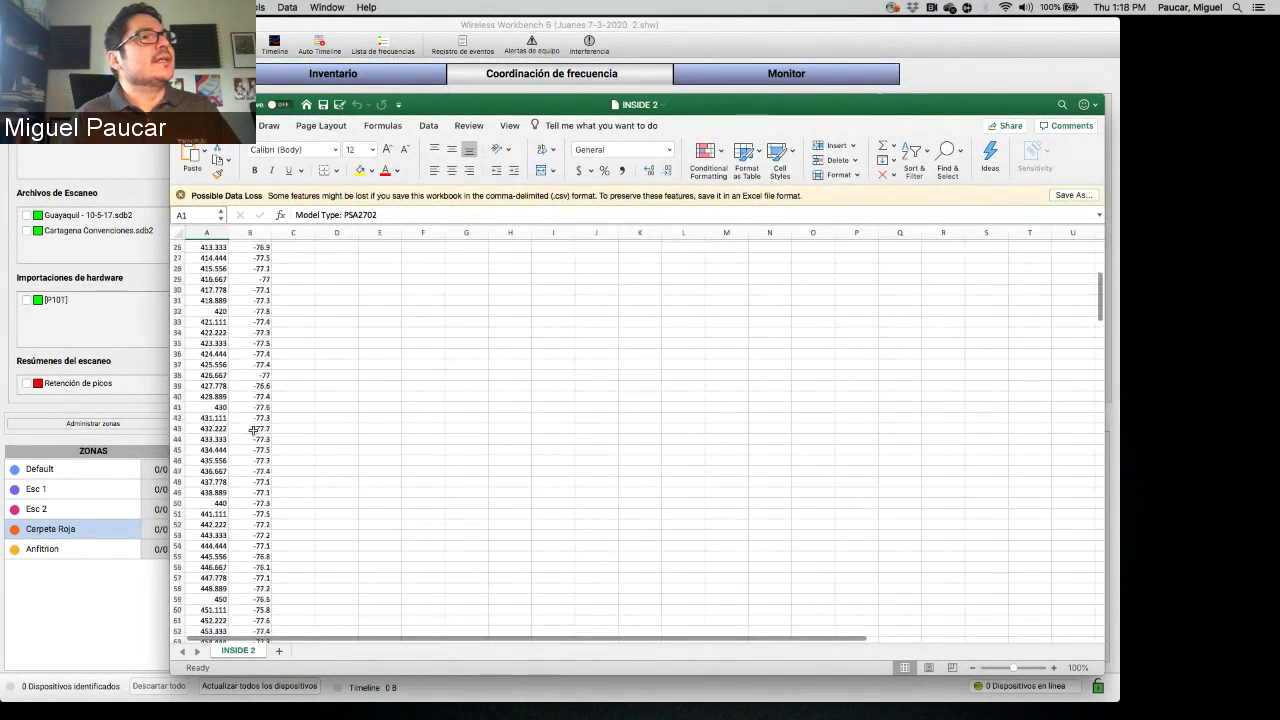
pyautogui.scroll(5, 253, 431)
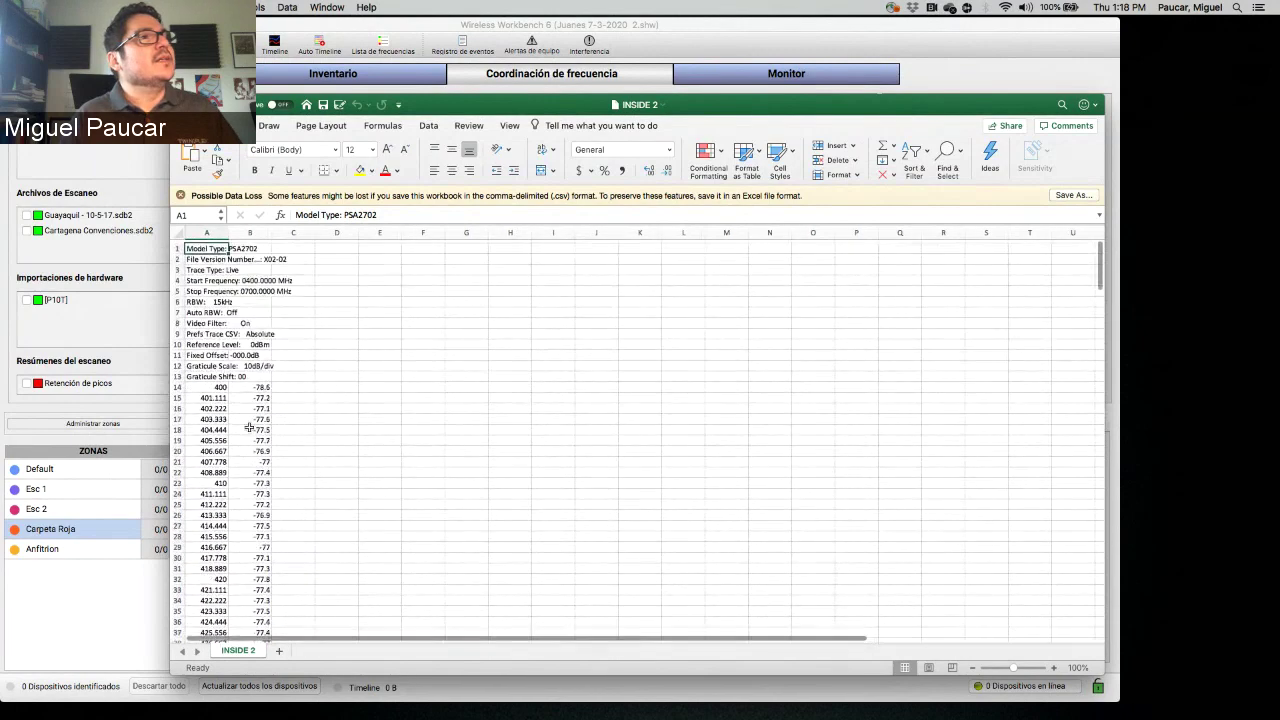
# - Switch back to Wireless Workbench, try to import an unedited CSV scan file from the TTI Files folder, and dismiss the message
pyautogui.press('super+Tab')
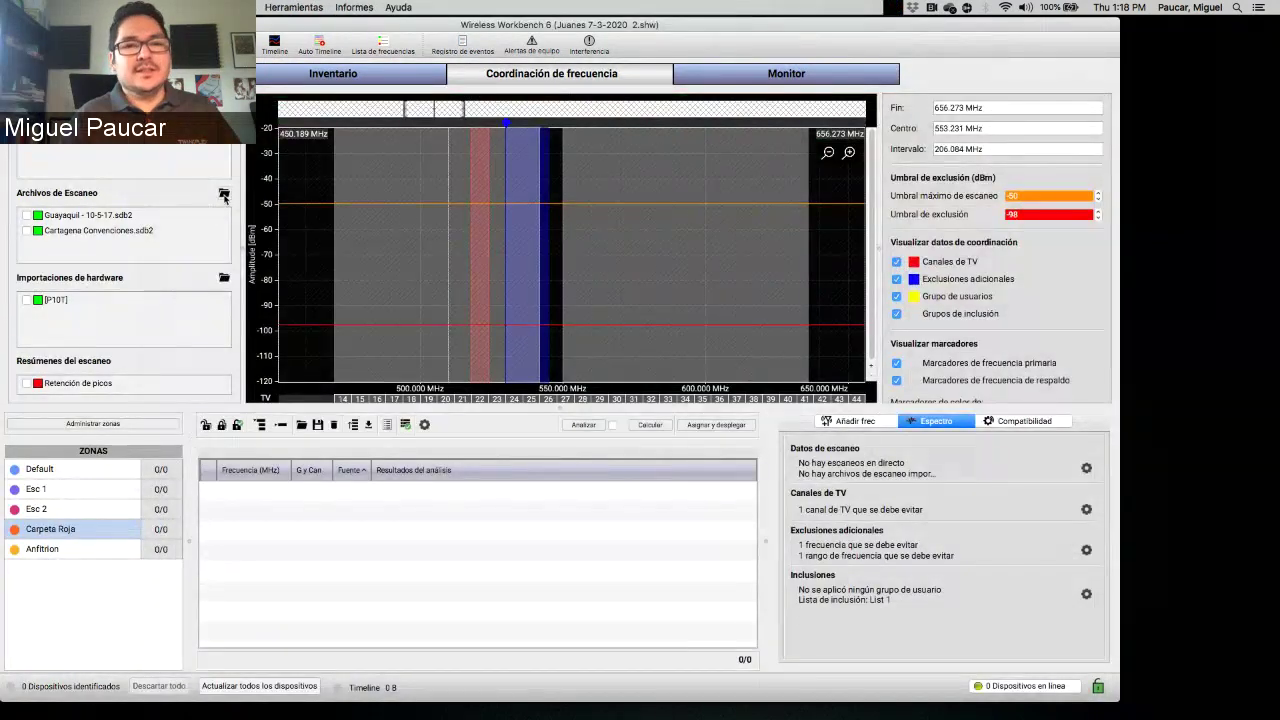
pyautogui.moveTo(913, 703)
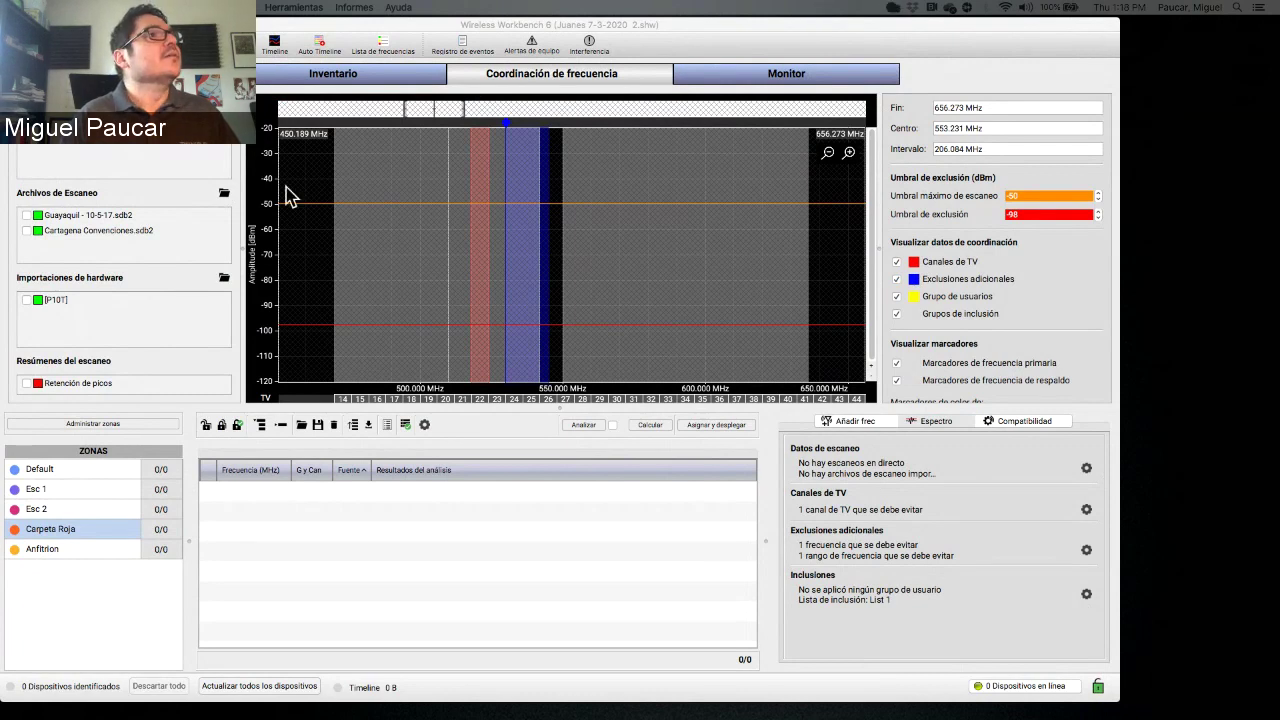
pyautogui.click(226, 197)
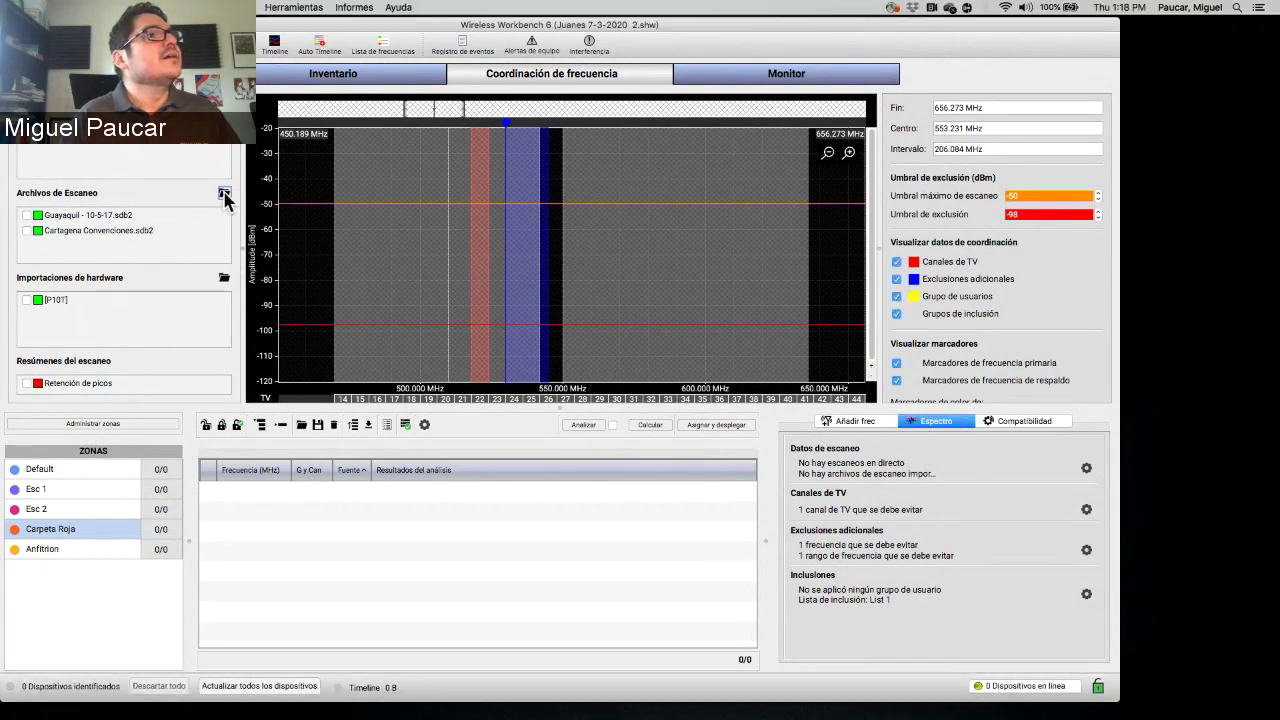
pyautogui.click(226, 197)
pyautogui.scroll(-5, 797, 290)
pyautogui.click(800, 360)
pyautogui.doubleClick(812, 173)
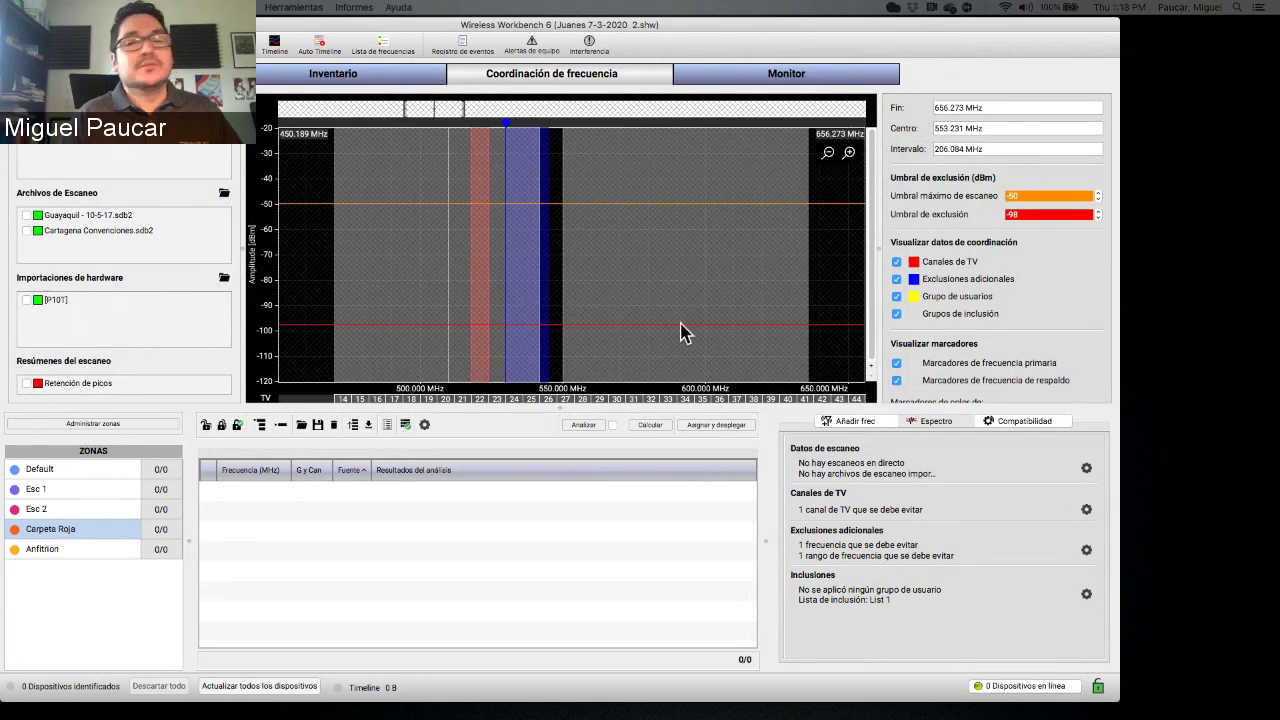
pyautogui.moveTo(1279, 300); pyautogui.dragTo(669, 302)
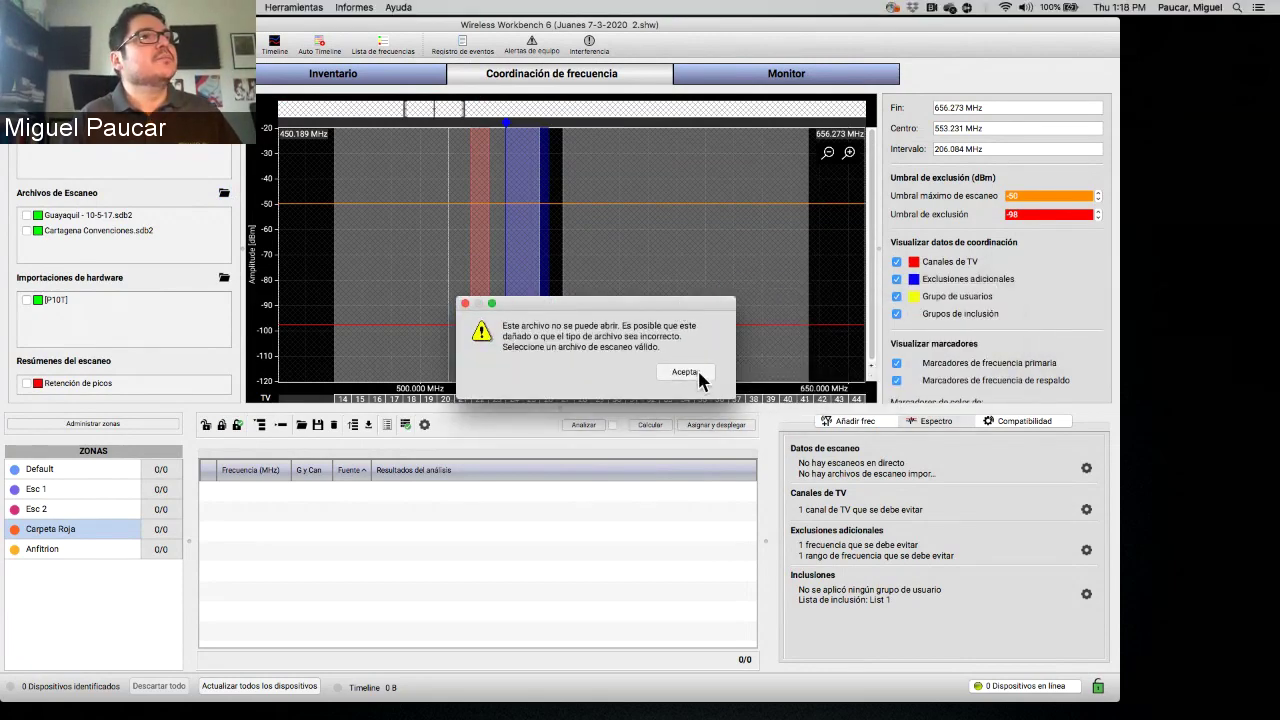
pyautogui.click(686, 372)
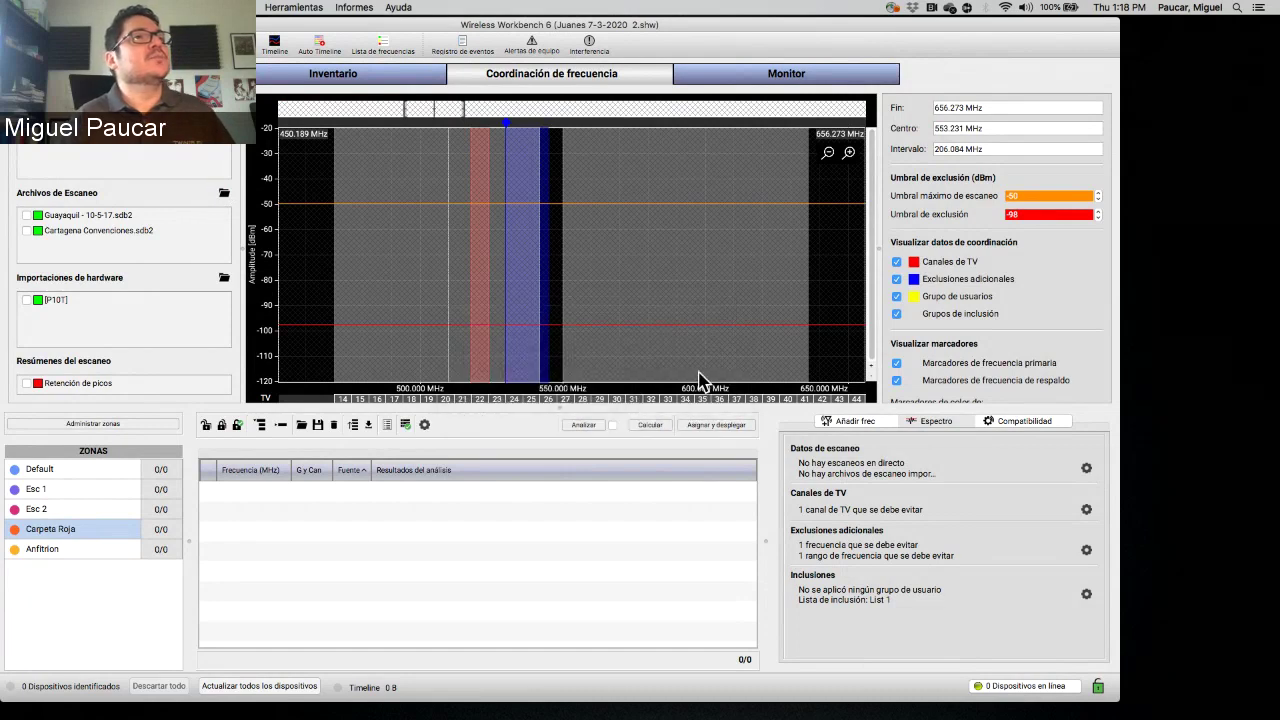
# - View the CSV files in TTI Files without importing, and examine the headerless OUTSIDE Copy data beside INSIDE 2 in Excel
pyautogui.click(936, 421)
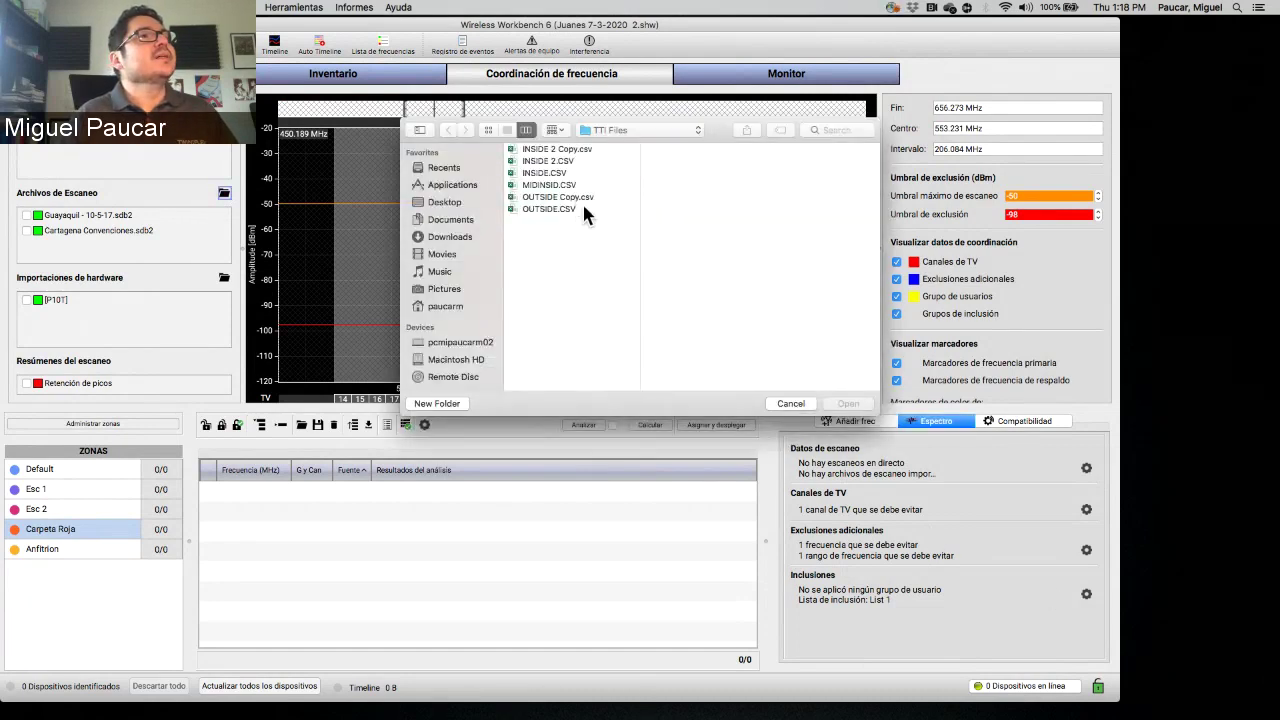
pyautogui.click(787, 405)
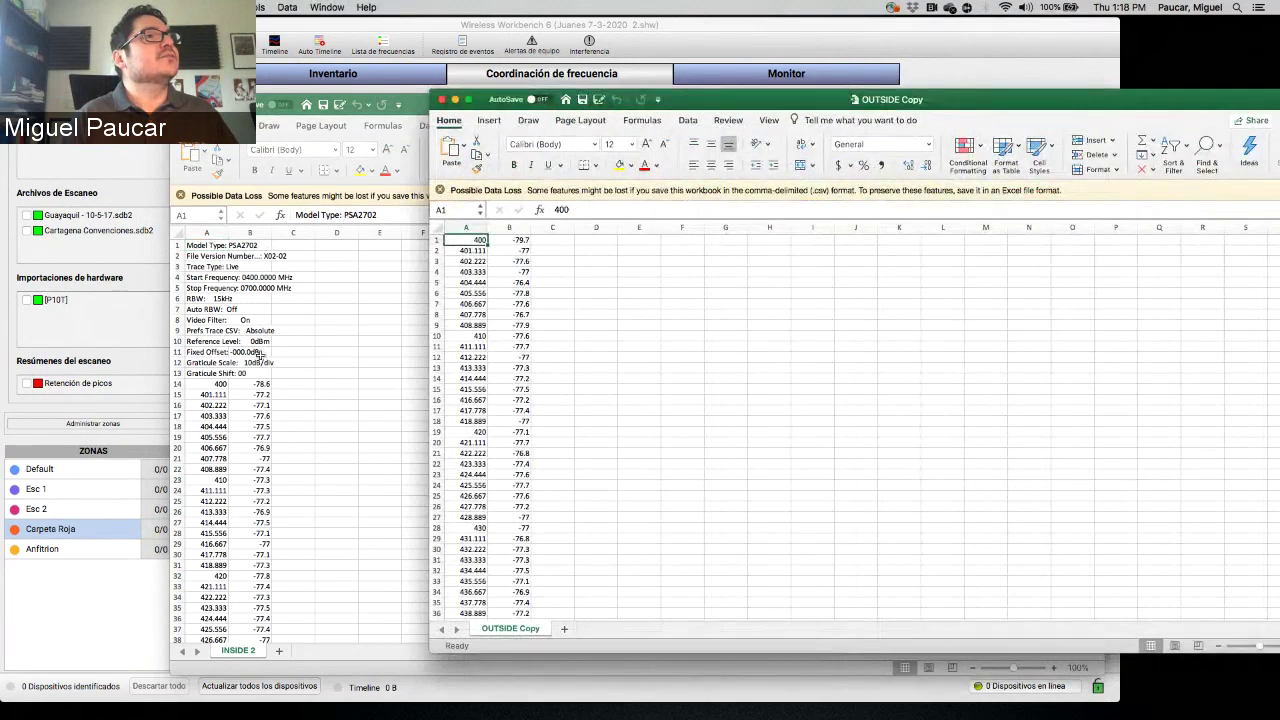
pyautogui.scroll(-3, 497, 362)
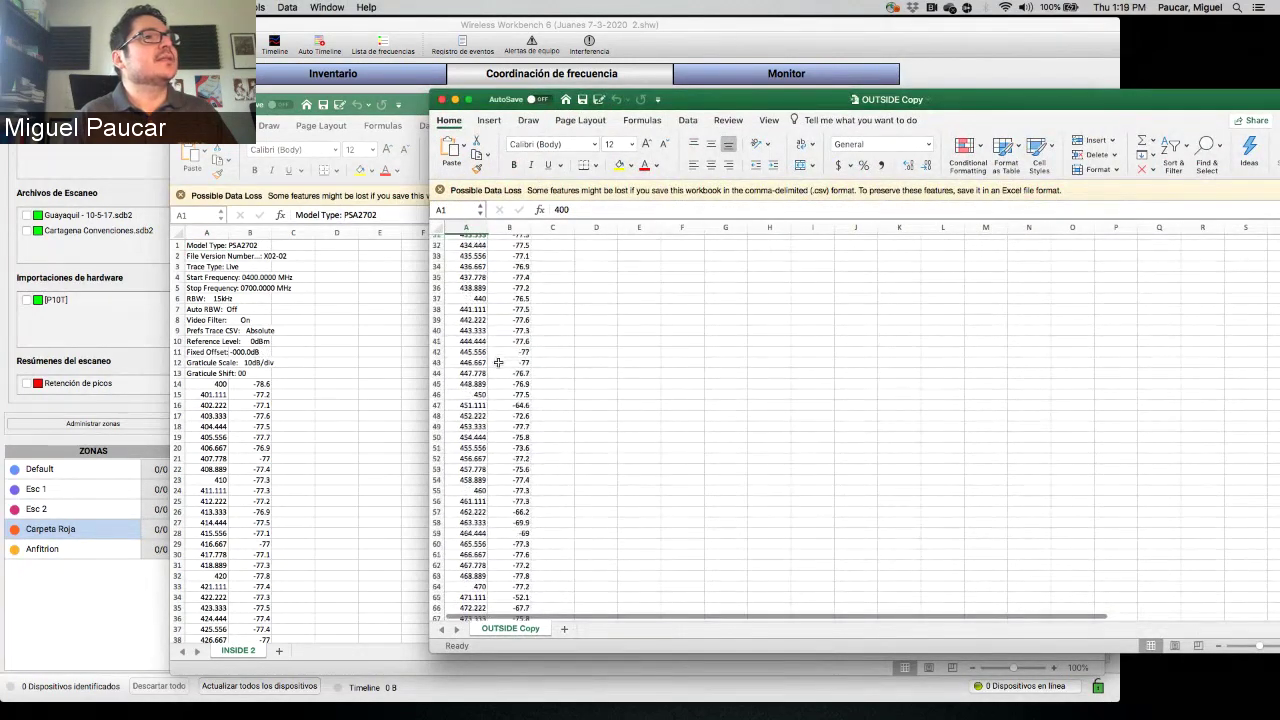
# - Switch back to Wireless Workbench and import INSIDE 2 Copy.csv from TTI Files as a scan file
pyautogui.click(139, 280)
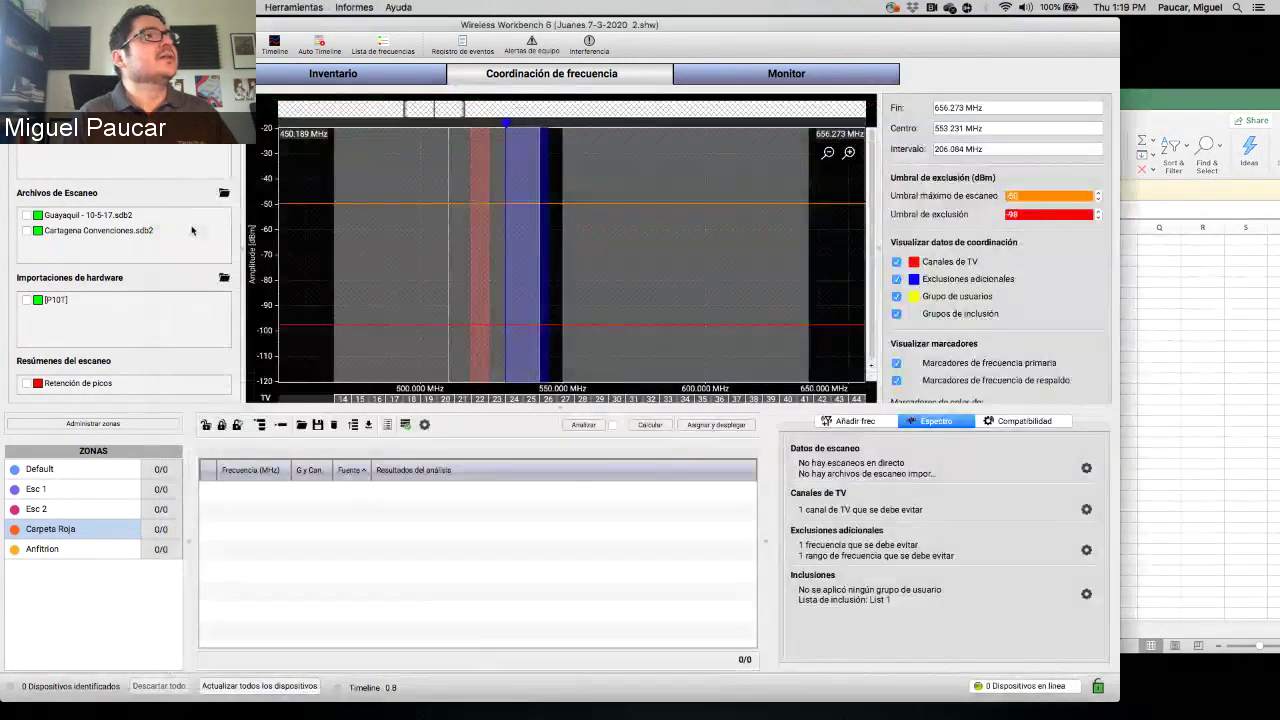
pyautogui.click(223, 194)
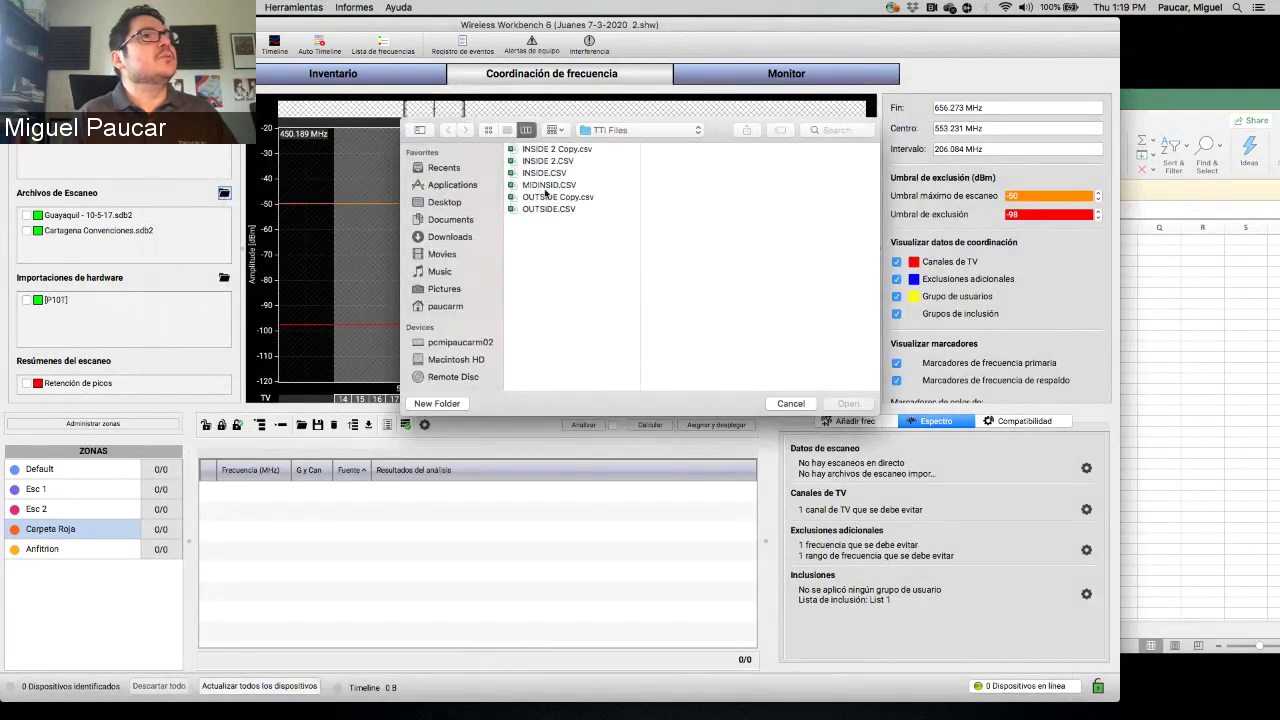
pyautogui.click(576, 151)
pyautogui.click(841, 407)
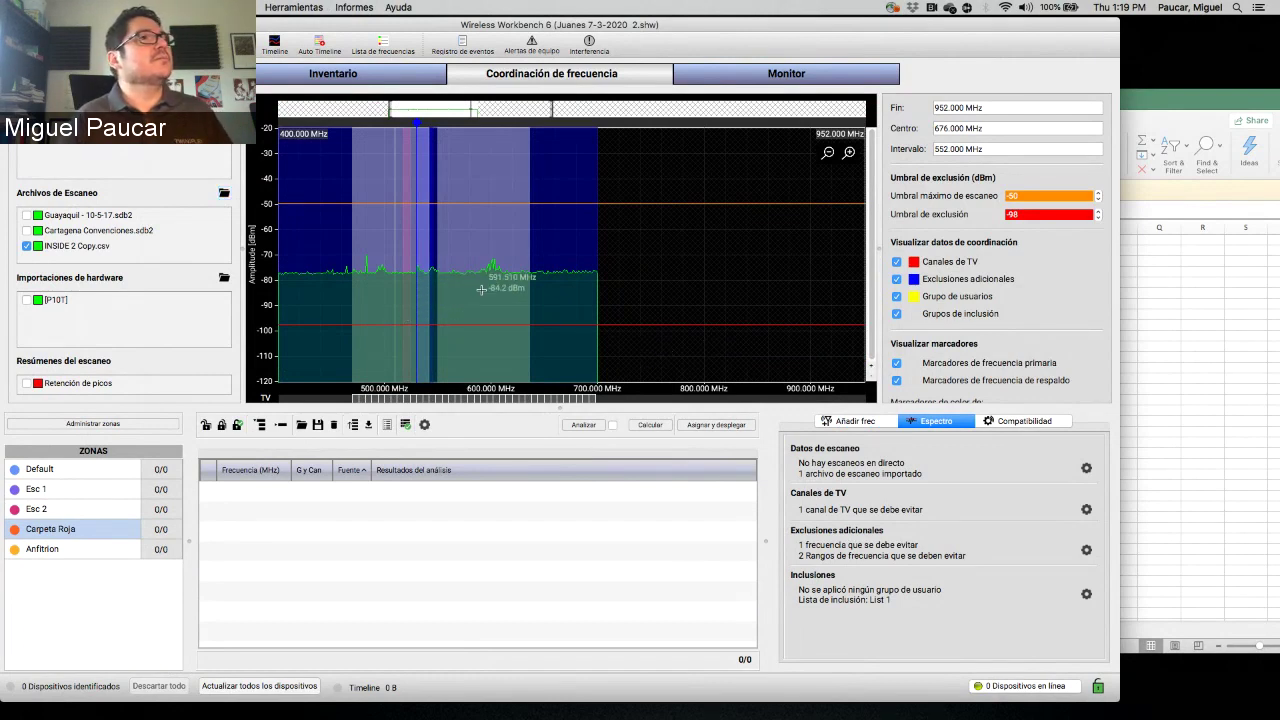
# - Show the OUTSIDE Copy spreadsheet in Excel once more and return to Wireless Workbench in full-screen view
pyautogui.click(1155, 365)
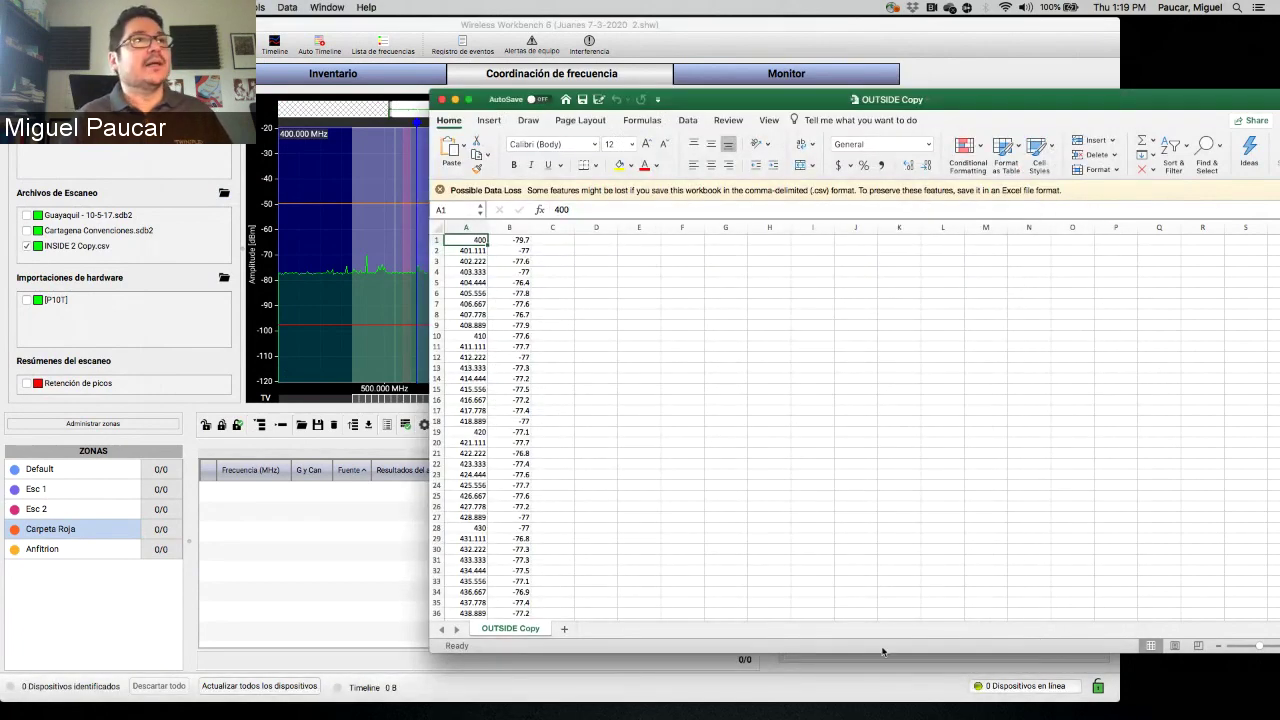
pyautogui.click(384, 574)
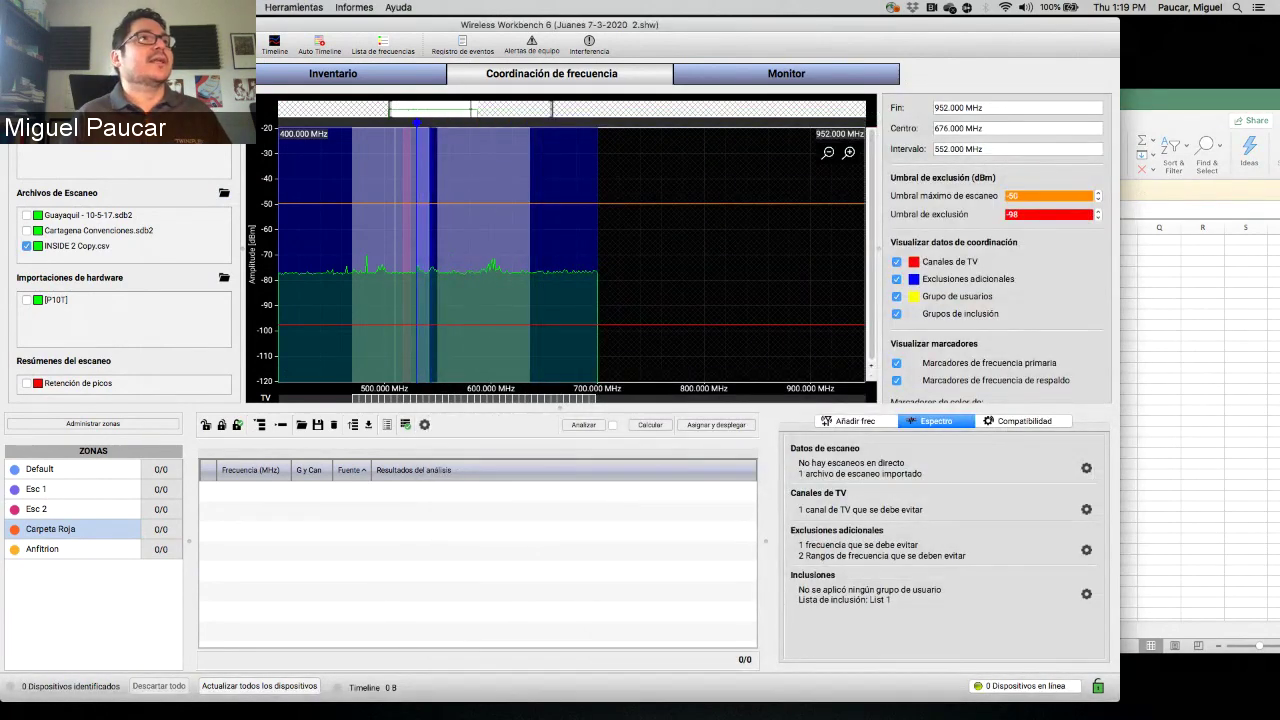
pyautogui.press('ctrl+super+f')
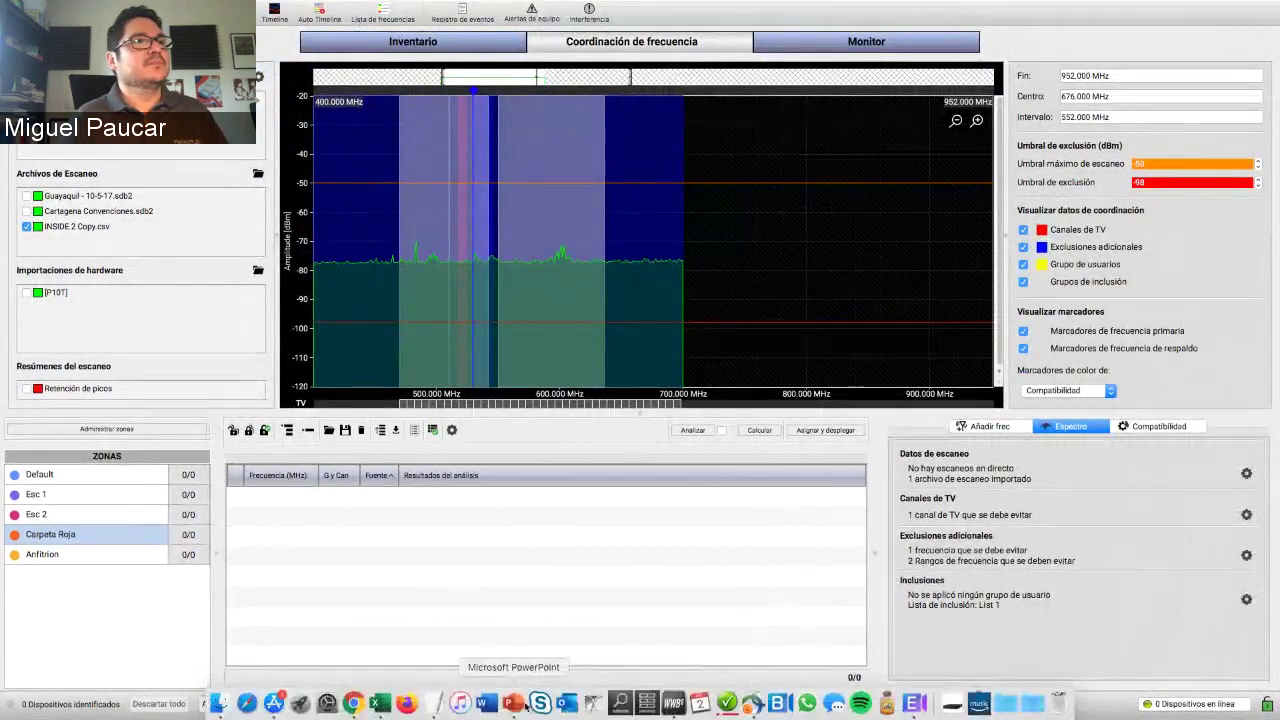
# - Switch to PowerPoint and display the ¿Preguntas? slide of the slide show
pyautogui.click(512, 703)
pyautogui.click(1019, 651)
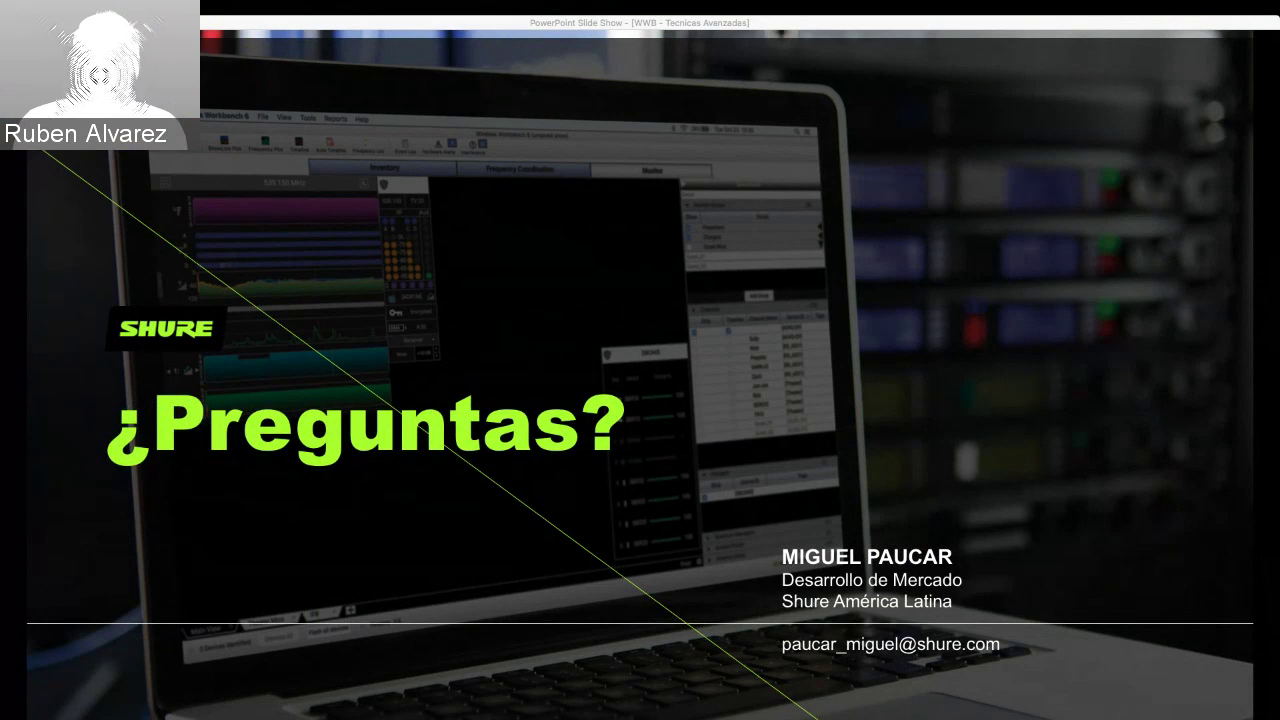
pyautogui.moveTo(747, 708)
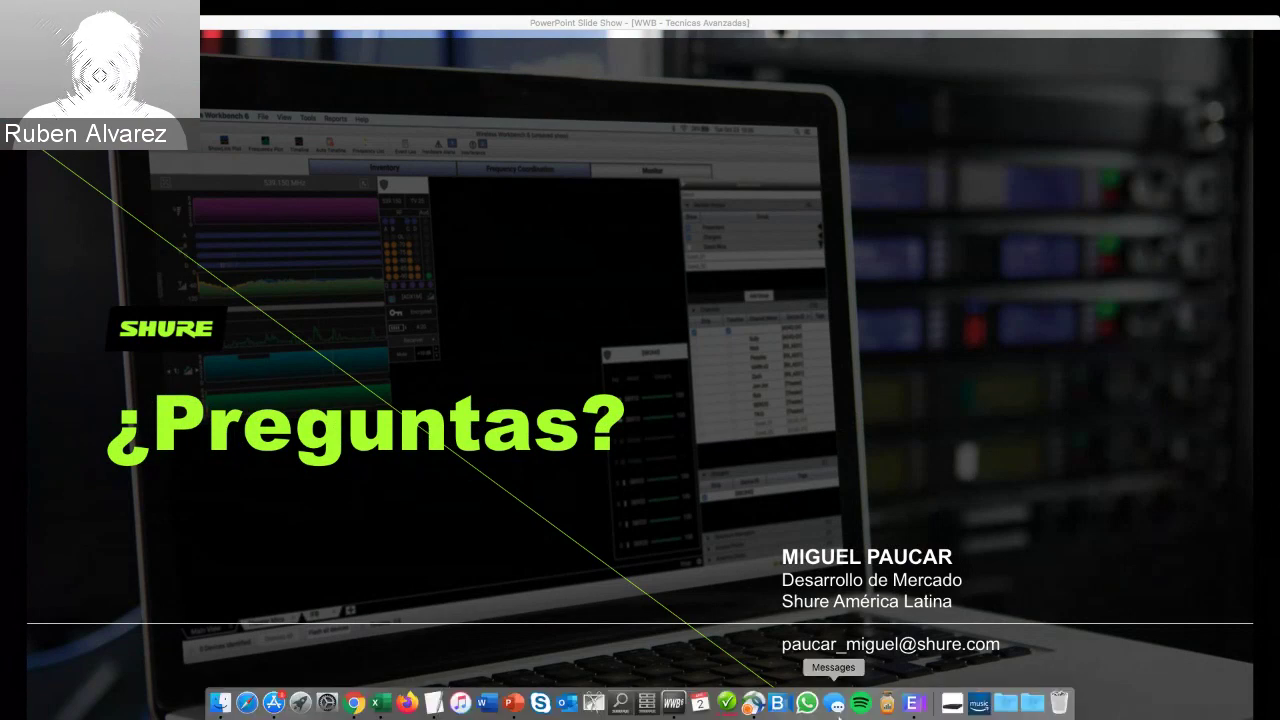
# - Switch back to Wireless Workbench and show the Canales de TV settings, leaving them without saving any change
pyautogui.click(673, 704)
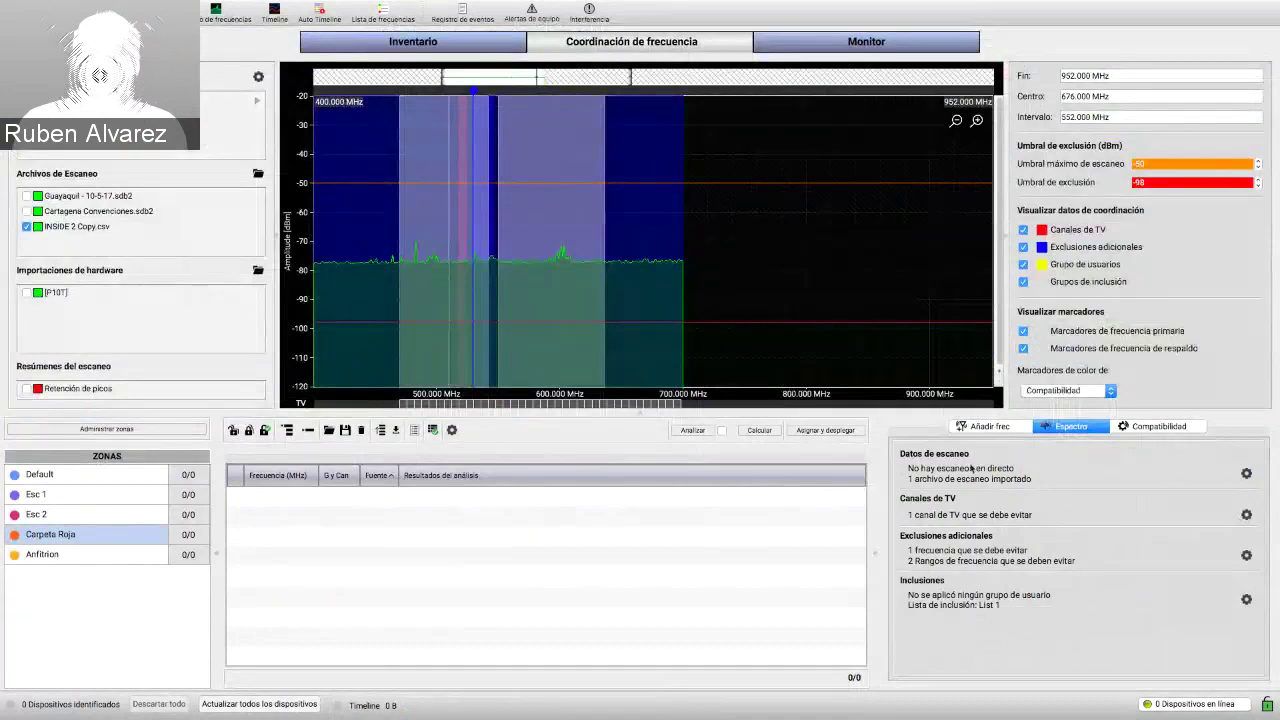
pyautogui.click(1247, 515)
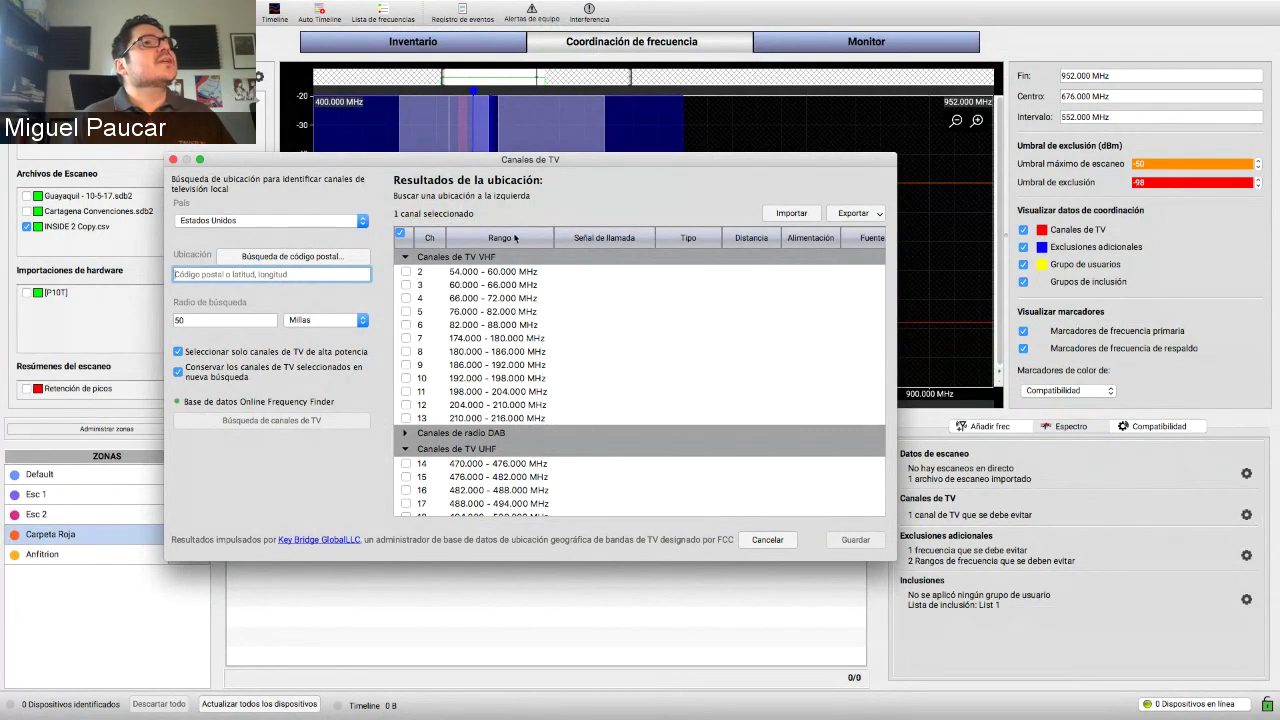
pyautogui.click(767, 539)
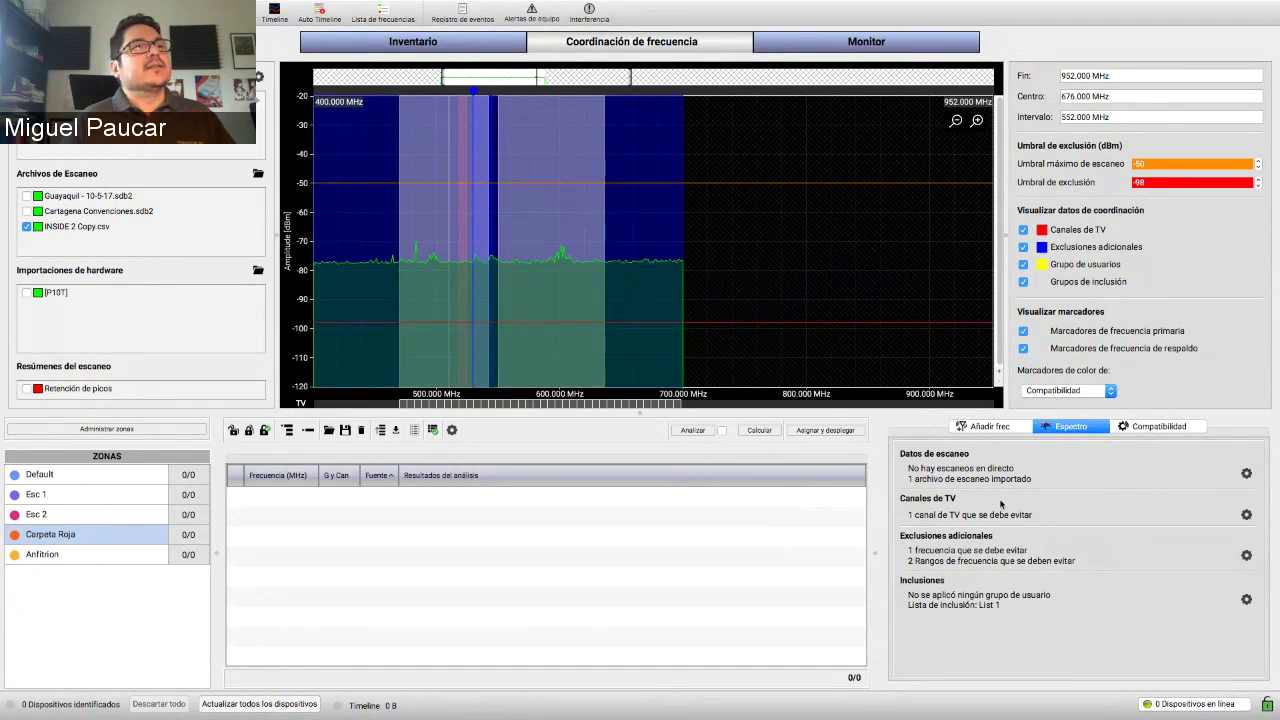
# - In the Canales de TV settings, mark UHF channels 23, 27, 19, 17, 16 and 15 as channels to avoid
pyautogui.click(1246, 514)
pyautogui.scroll(-5, 652, 385)
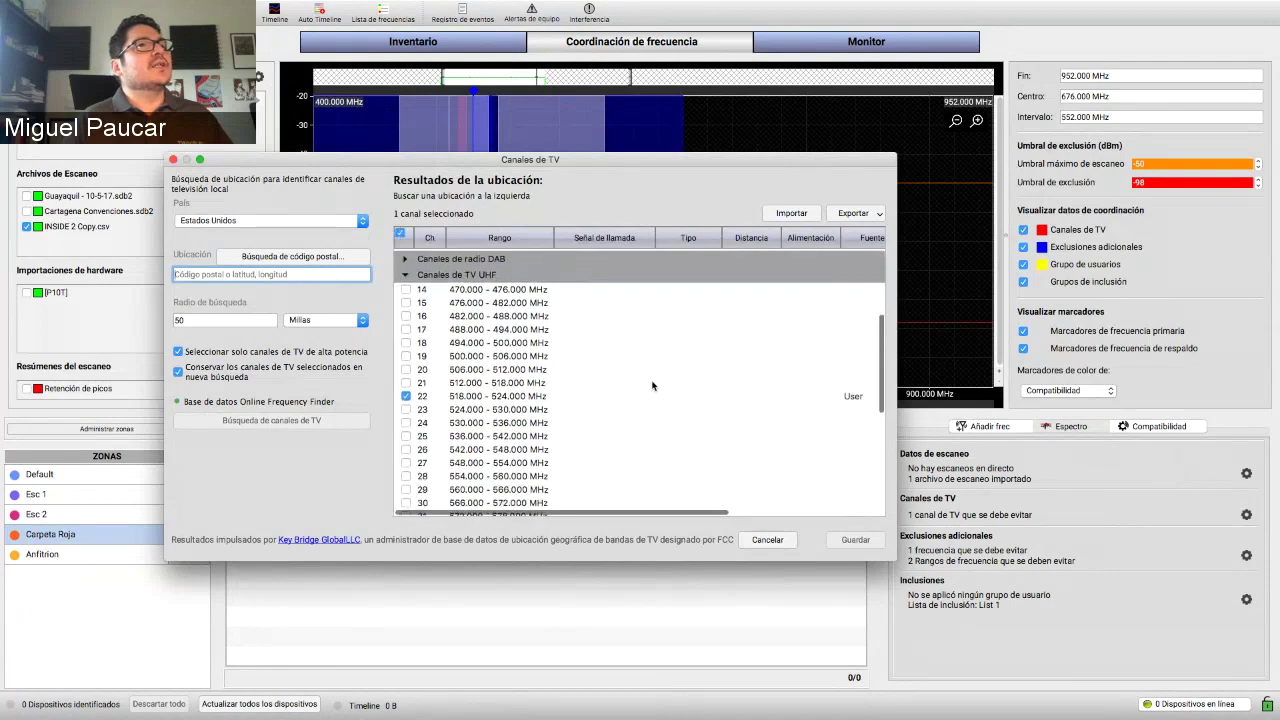
pyautogui.scroll(-1, 652, 385)
pyautogui.click(406, 398)
pyautogui.scroll(1, 420, 400)
pyautogui.click(406, 471)
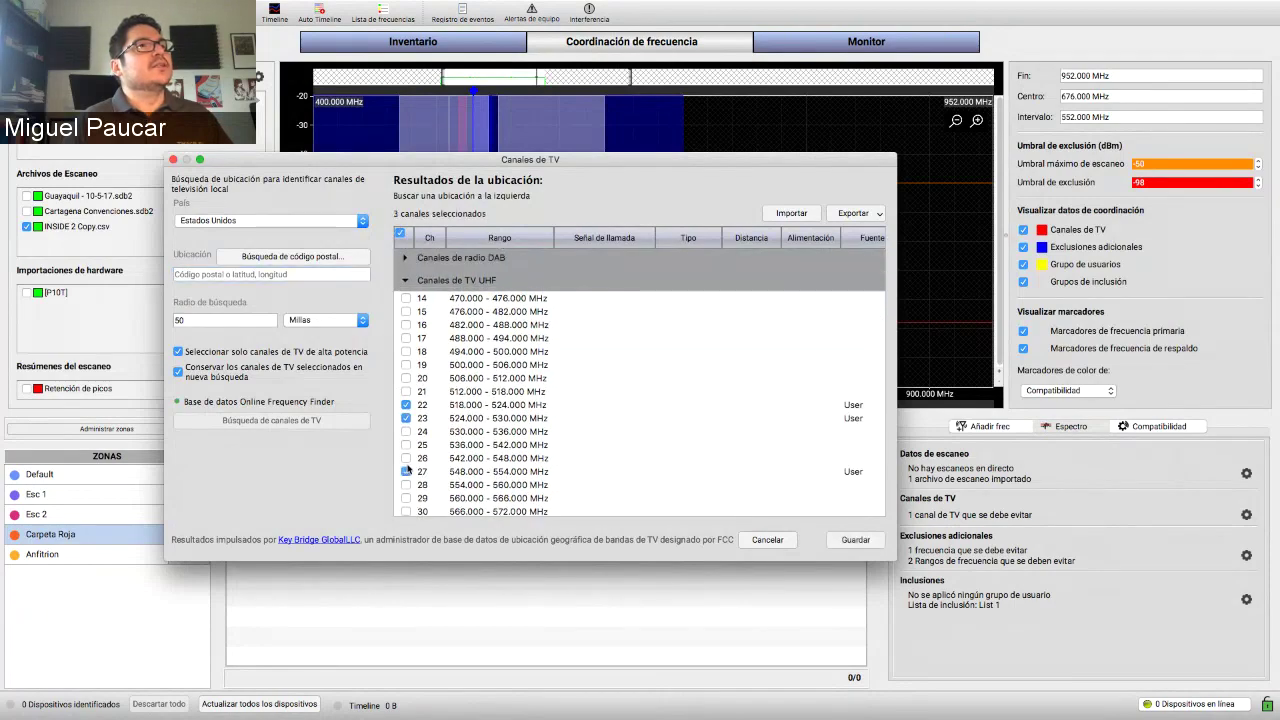
pyautogui.click(406, 364)
pyautogui.click(406, 338)
pyautogui.click(406, 324)
pyautogui.click(406, 311)
# - Also mark UHF TV channels 29, 30, 32, 33 and 34
pyautogui.scroll(-1, 409, 450)
pyautogui.scroll(-2, 410, 450)
pyautogui.click(406, 446)
pyautogui.click(406, 459)
pyautogui.scroll(-2, 410, 462)
pyautogui.click(406, 442)
pyautogui.click(406, 456)
pyautogui.click(406, 469)
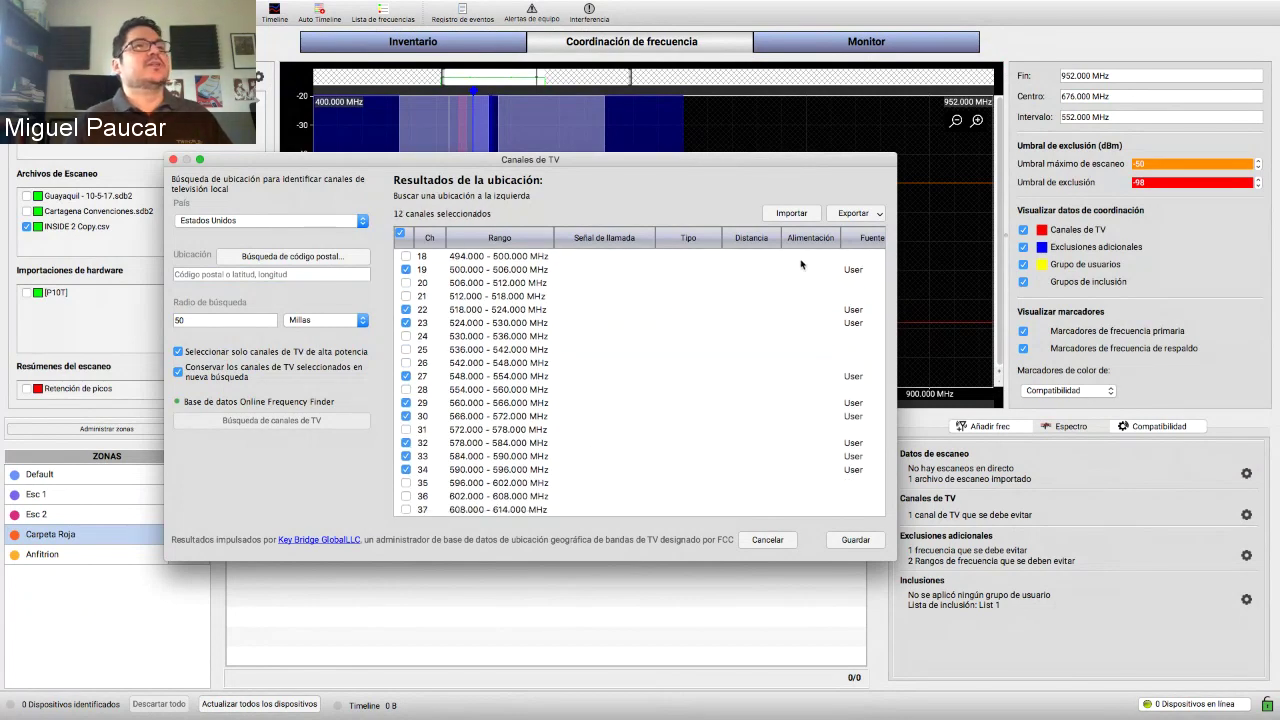
# - Export the selected TV channels to a file named TV CDMX in the Exclusions folder, and leave the settings without saving
pyautogui.click(877, 215)
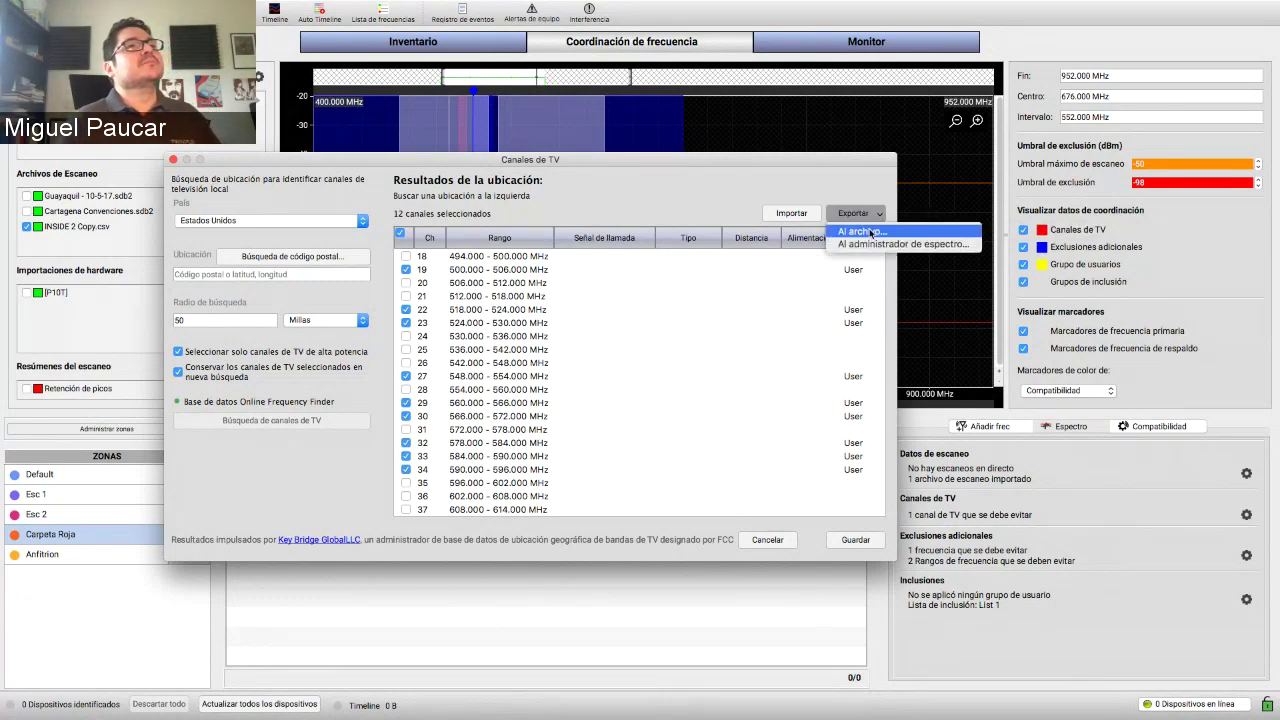
pyautogui.click(871, 232)
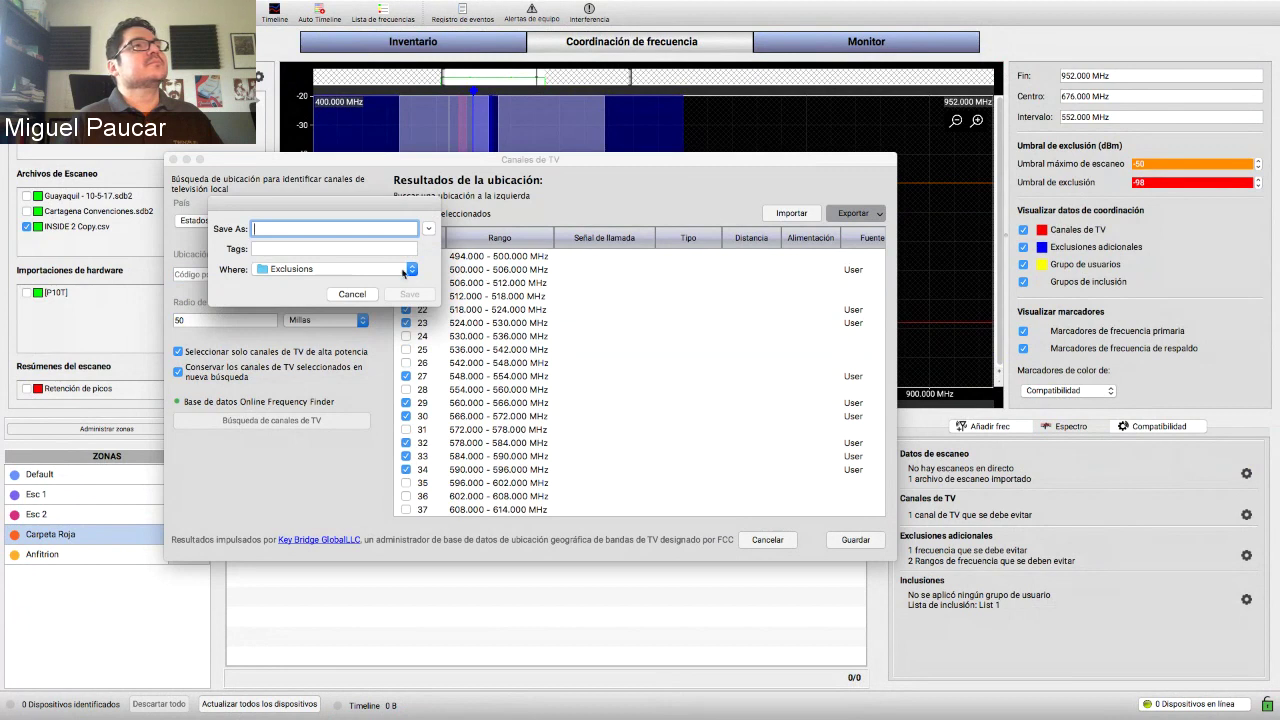
pyautogui.click(269, 270)
pyautogui.click(269, 270)
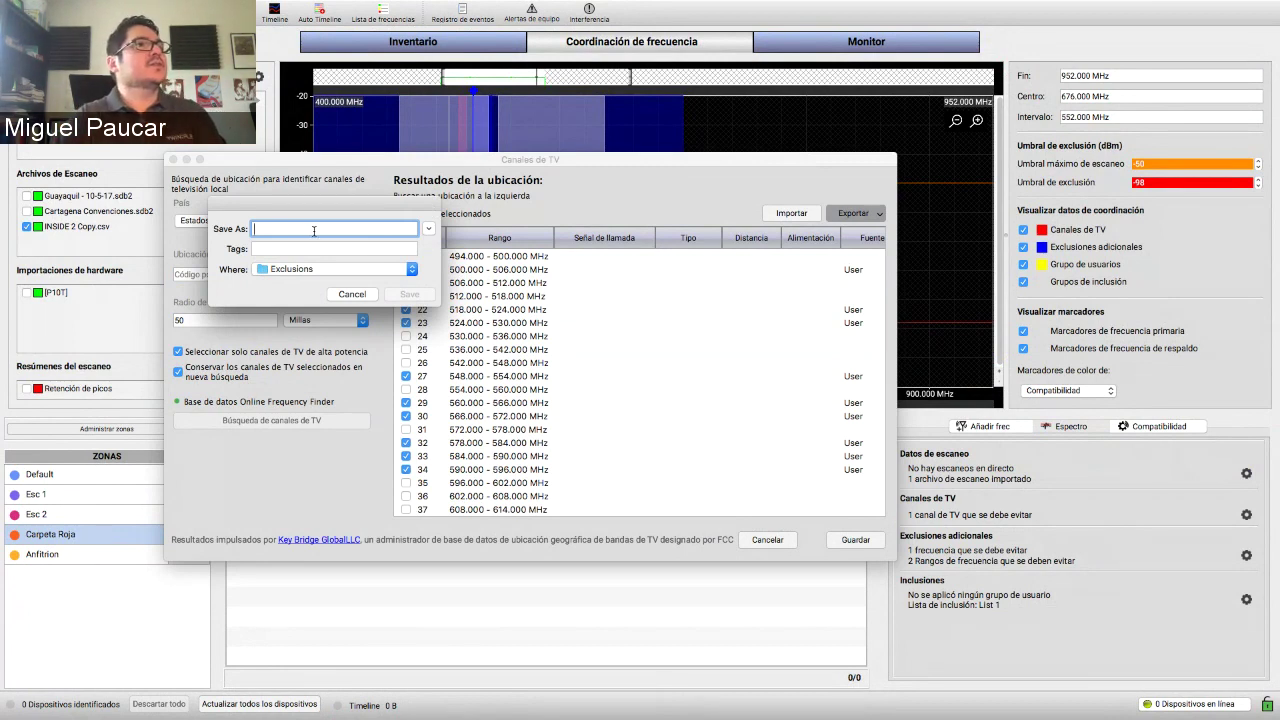
pyautogui.write('TV CDMX')
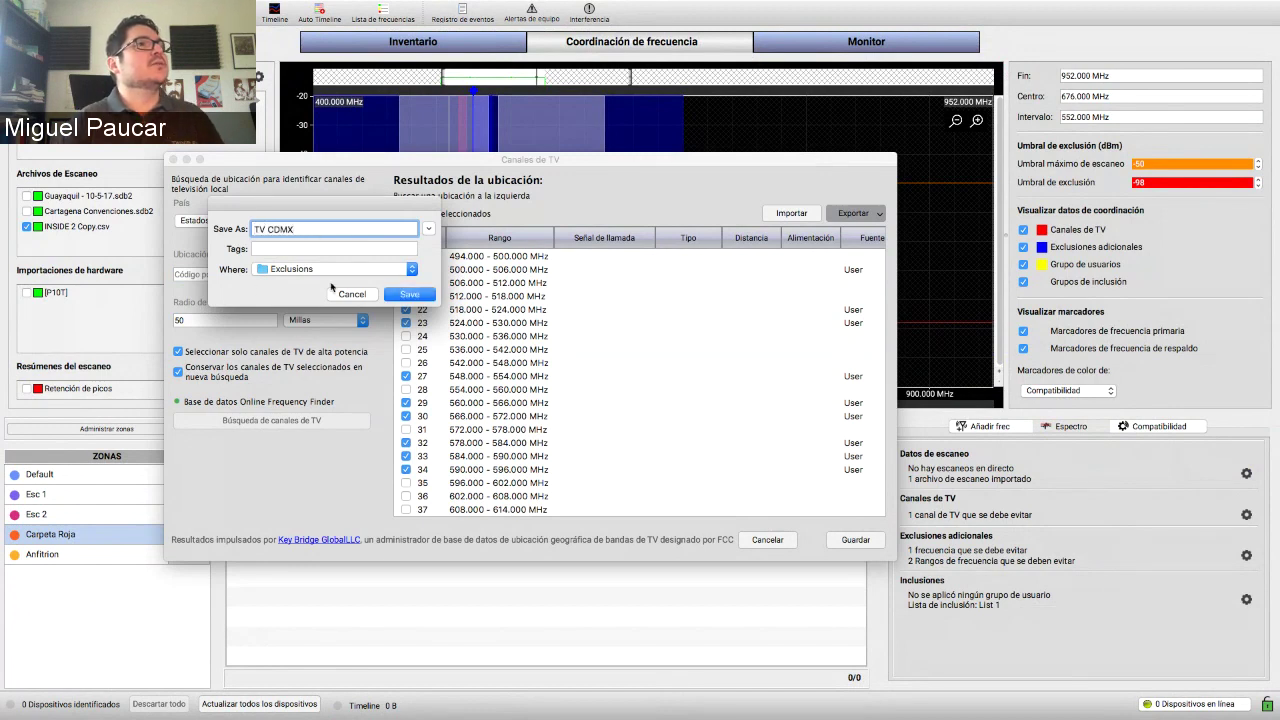
pyautogui.click(424, 297)
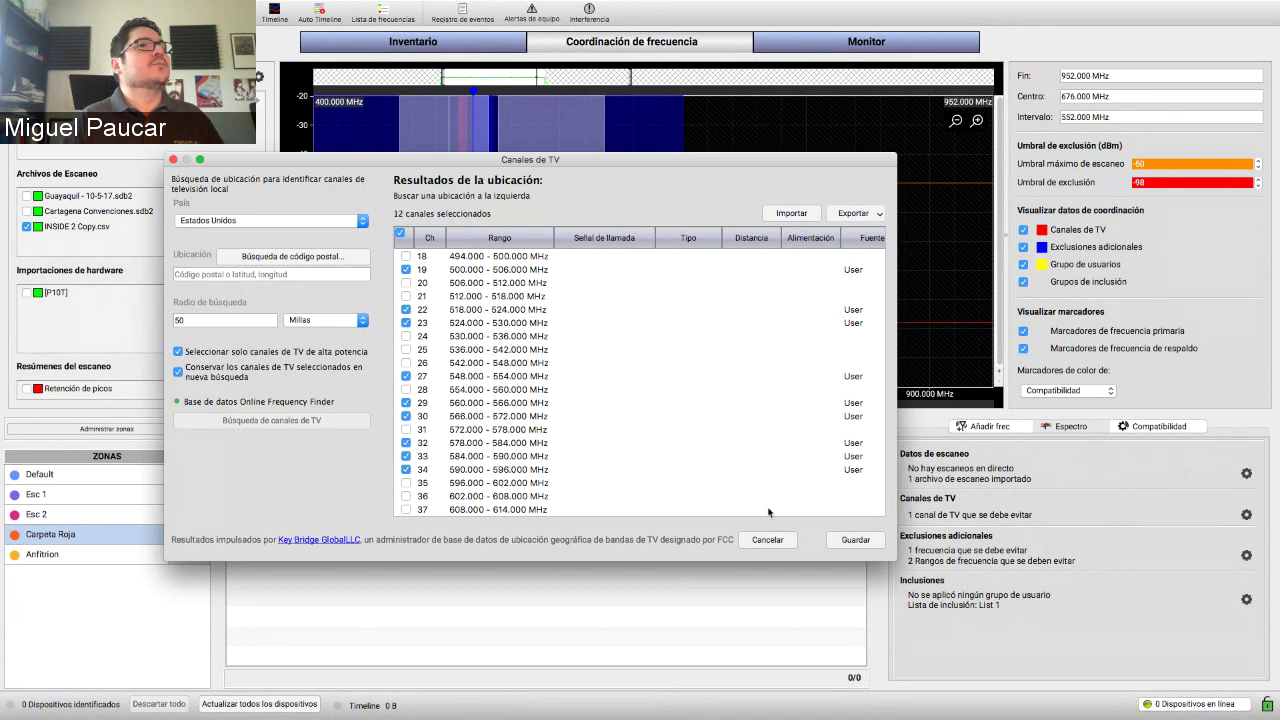
pyautogui.click(769, 540)
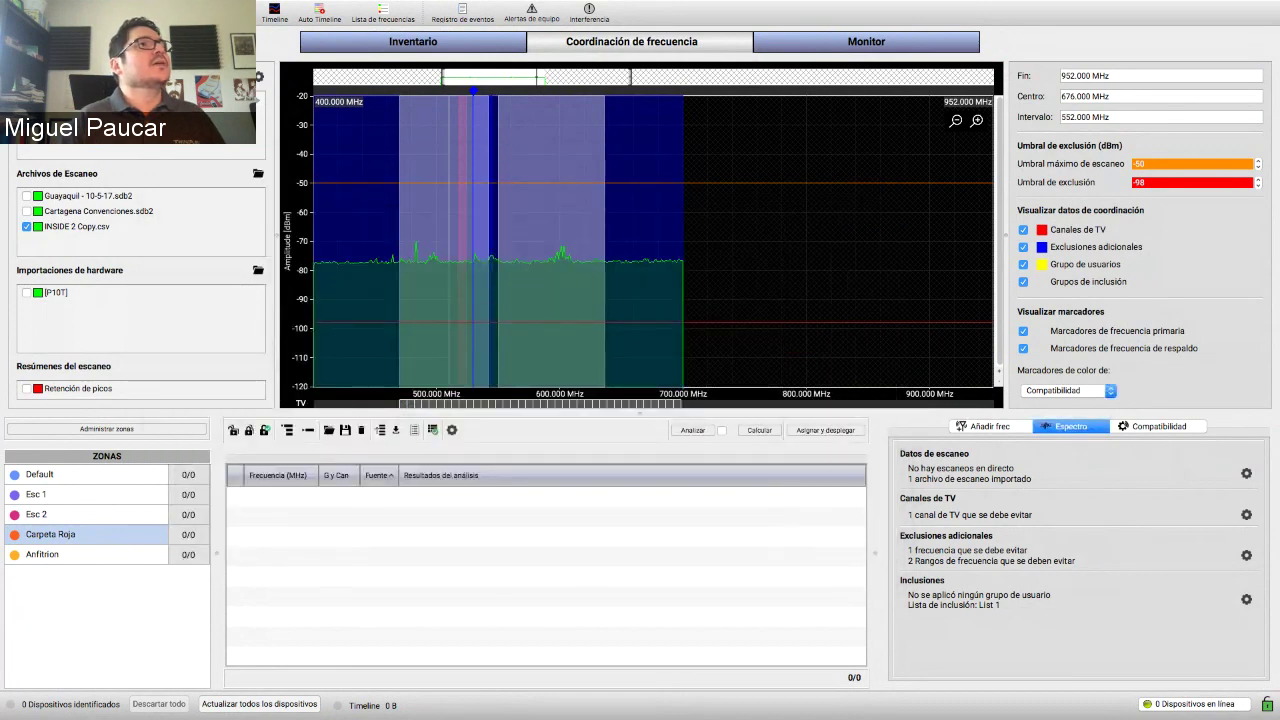
# - Create a new show with blank information and without adding any devices
pyautogui.click(170, 7)
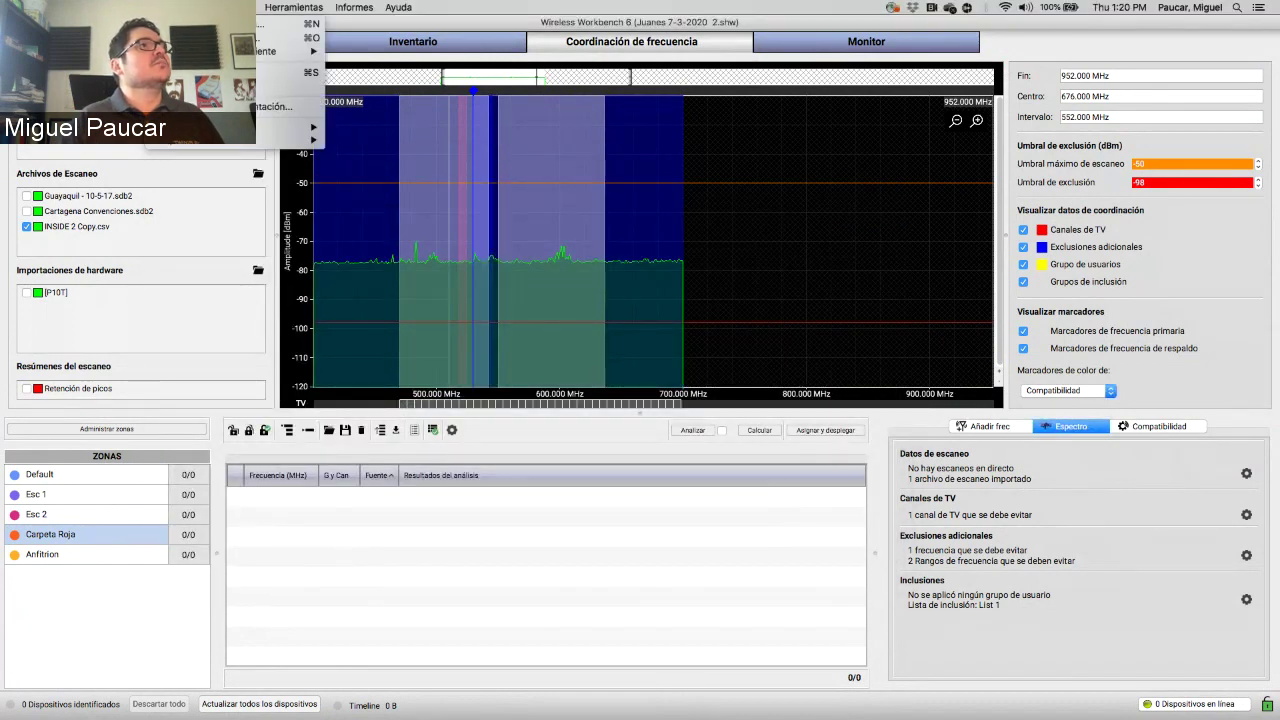
pyautogui.press('Escape')
pyautogui.press('super+n')
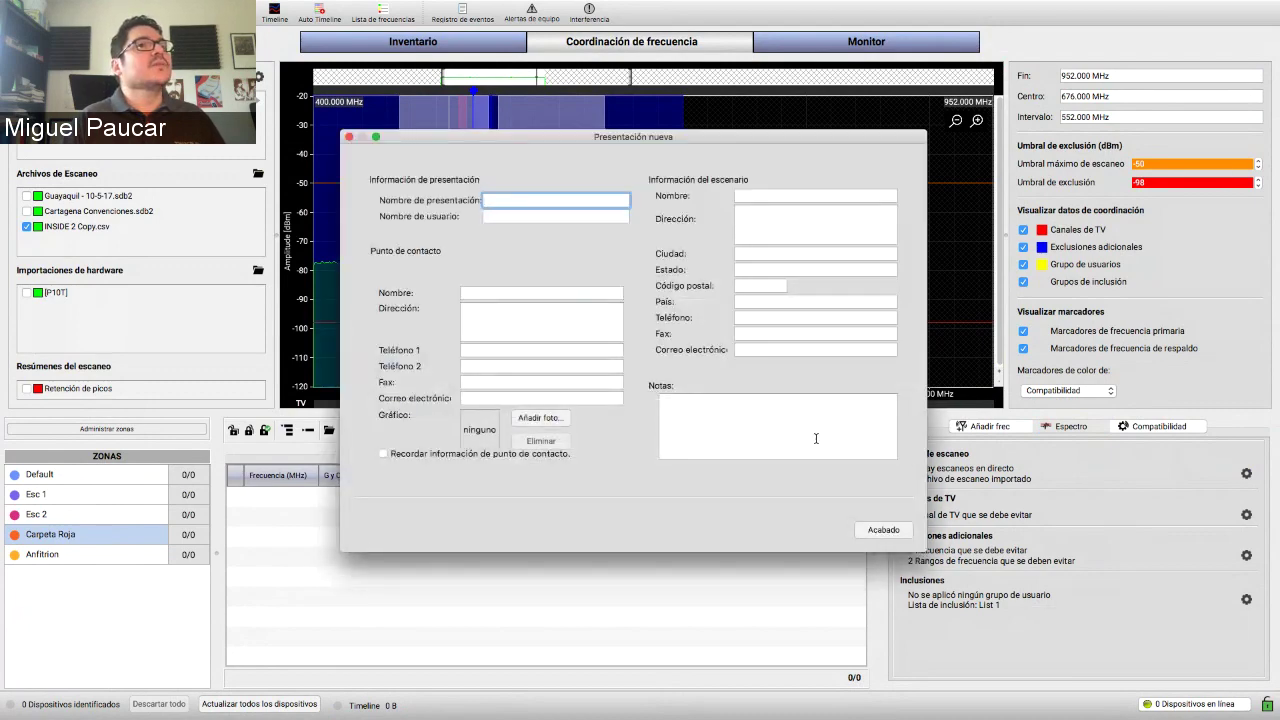
pyautogui.click(880, 528)
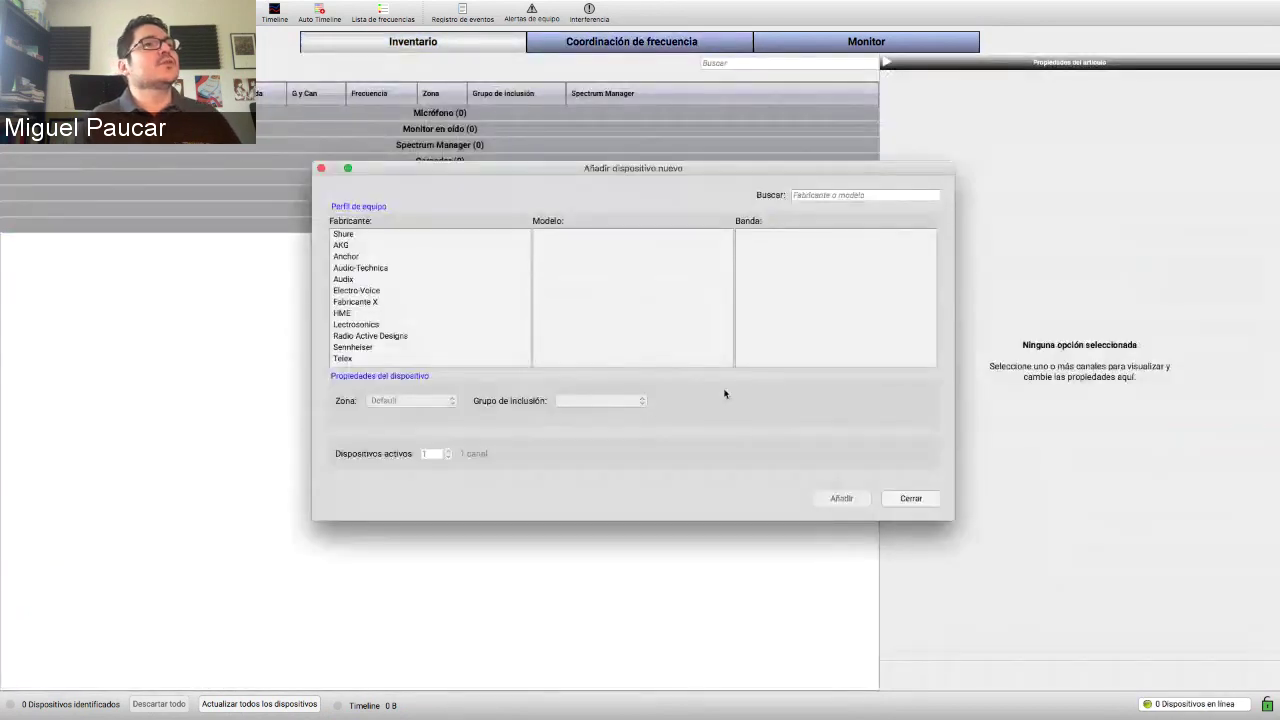
pyautogui.click(910, 510)
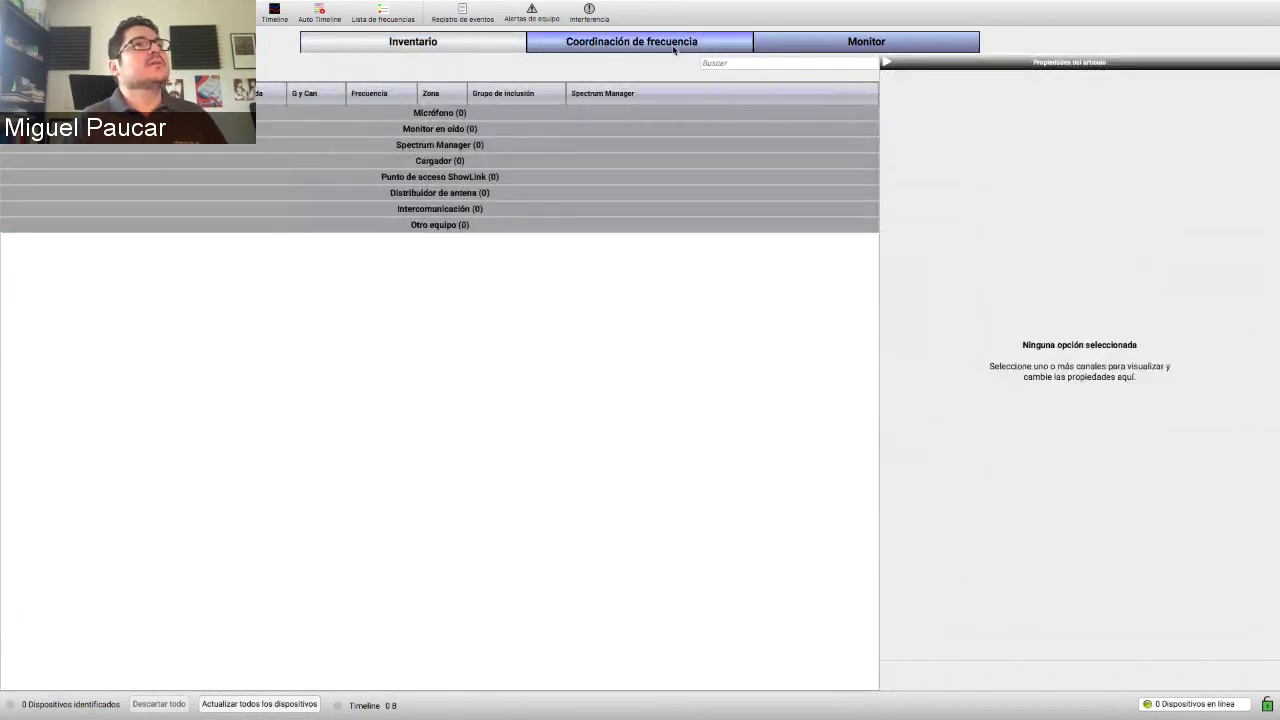
# - Show the new show's Canales de TV settings from frequency coordination and look through the channel list
pyautogui.click(660, 42)
pyautogui.click(1246, 514)
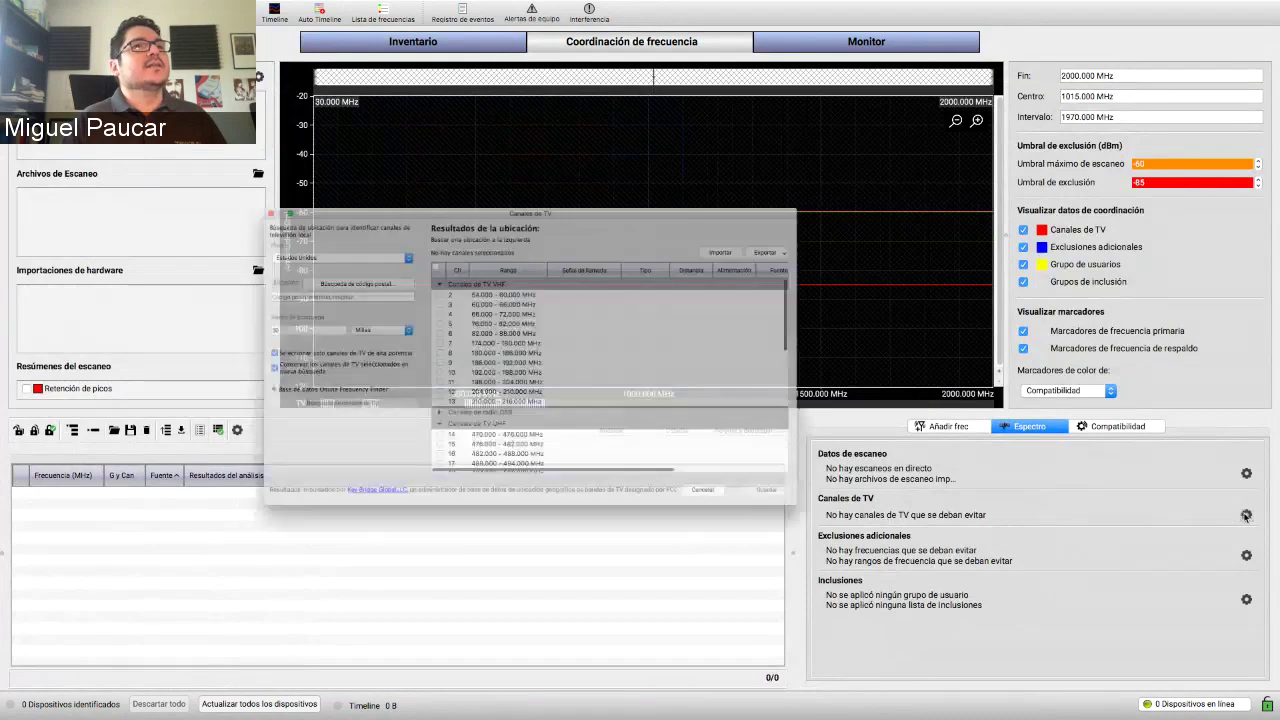
pyautogui.scroll(-10, 704, 378)
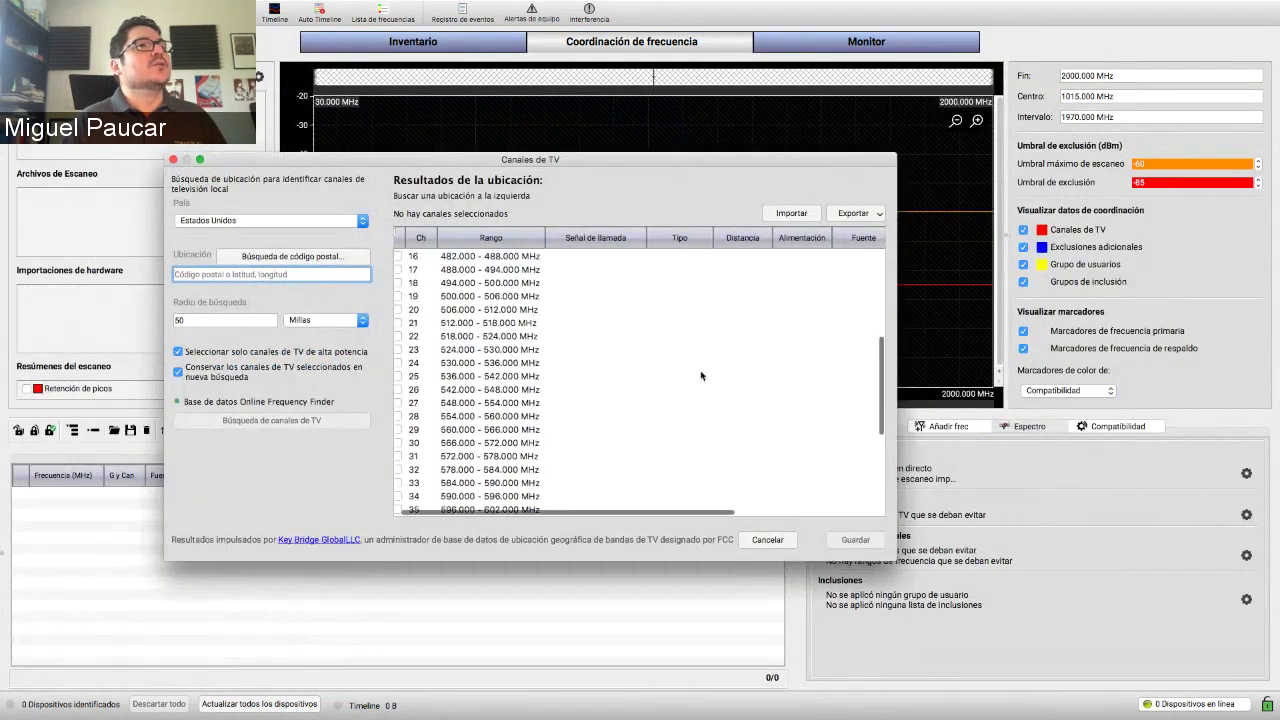
pyautogui.scroll(10, 709, 362)
# - Import TV CDMX.cxl from the Exclusions folder inside the Shure folder into the TV channel list
pyautogui.click(789, 213)
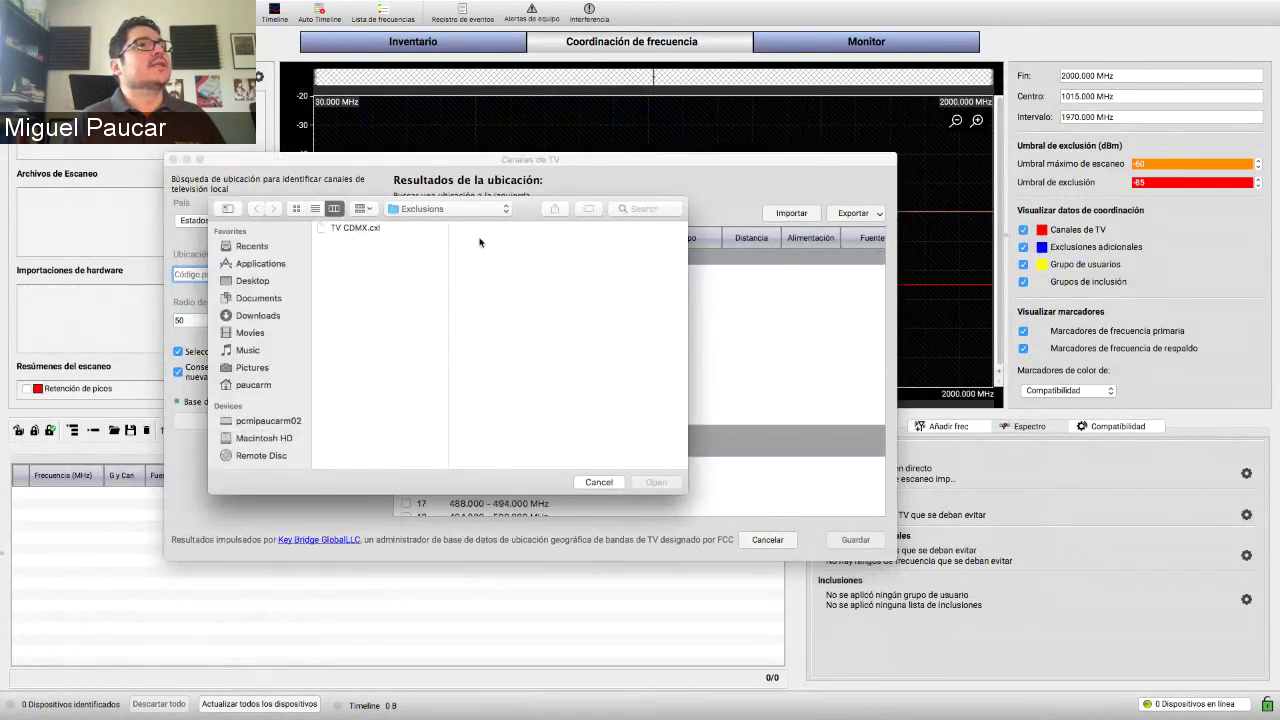
pyautogui.click(432, 210)
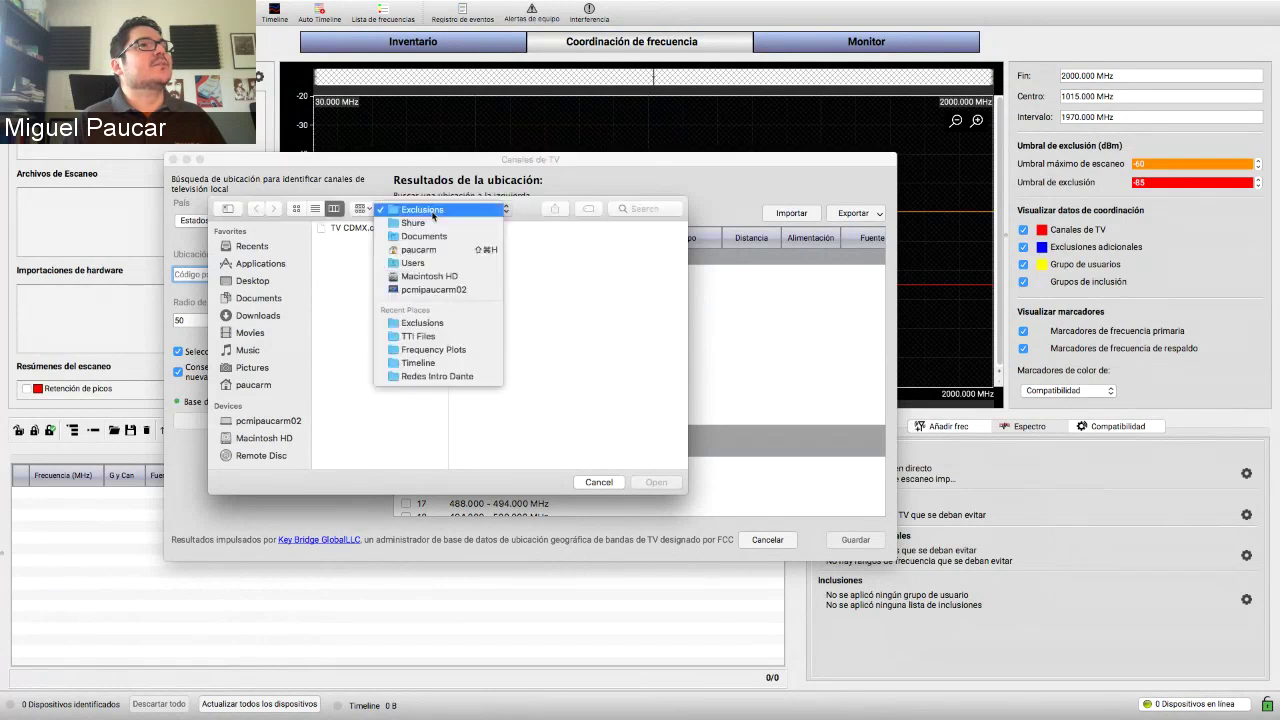
pyautogui.click(432, 221)
pyautogui.click(434, 211)
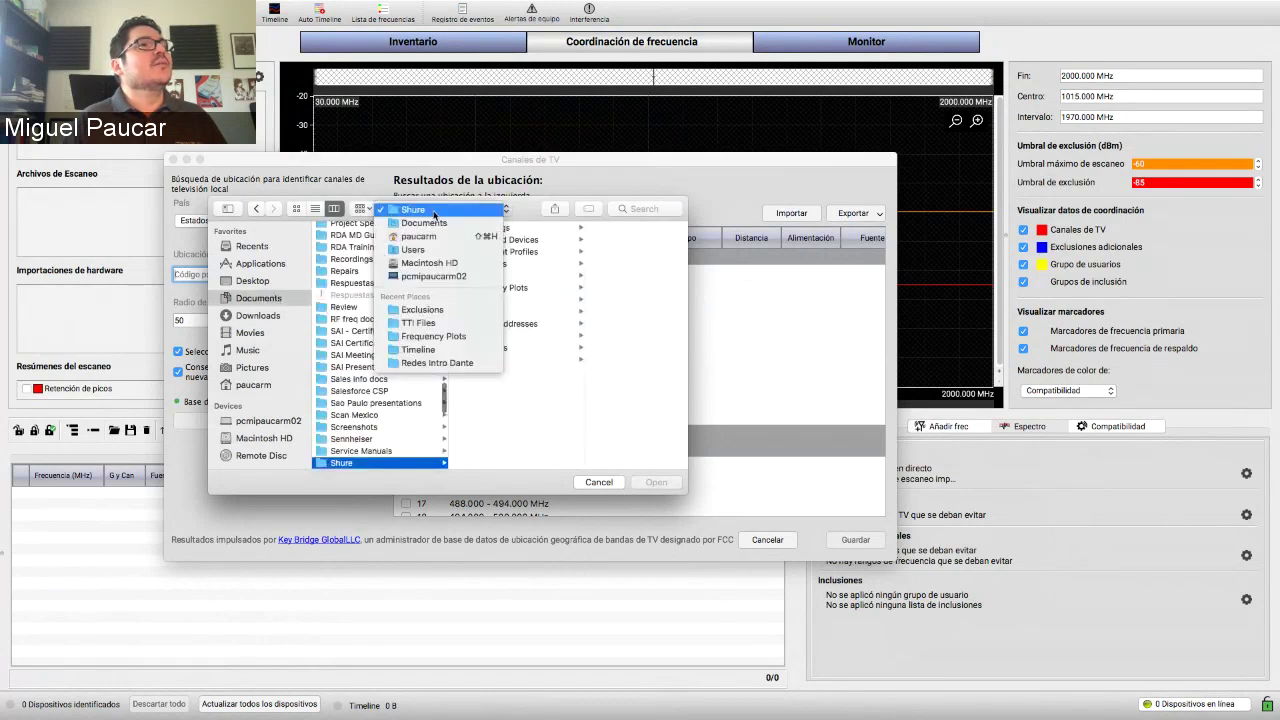
pyautogui.click(434, 212)
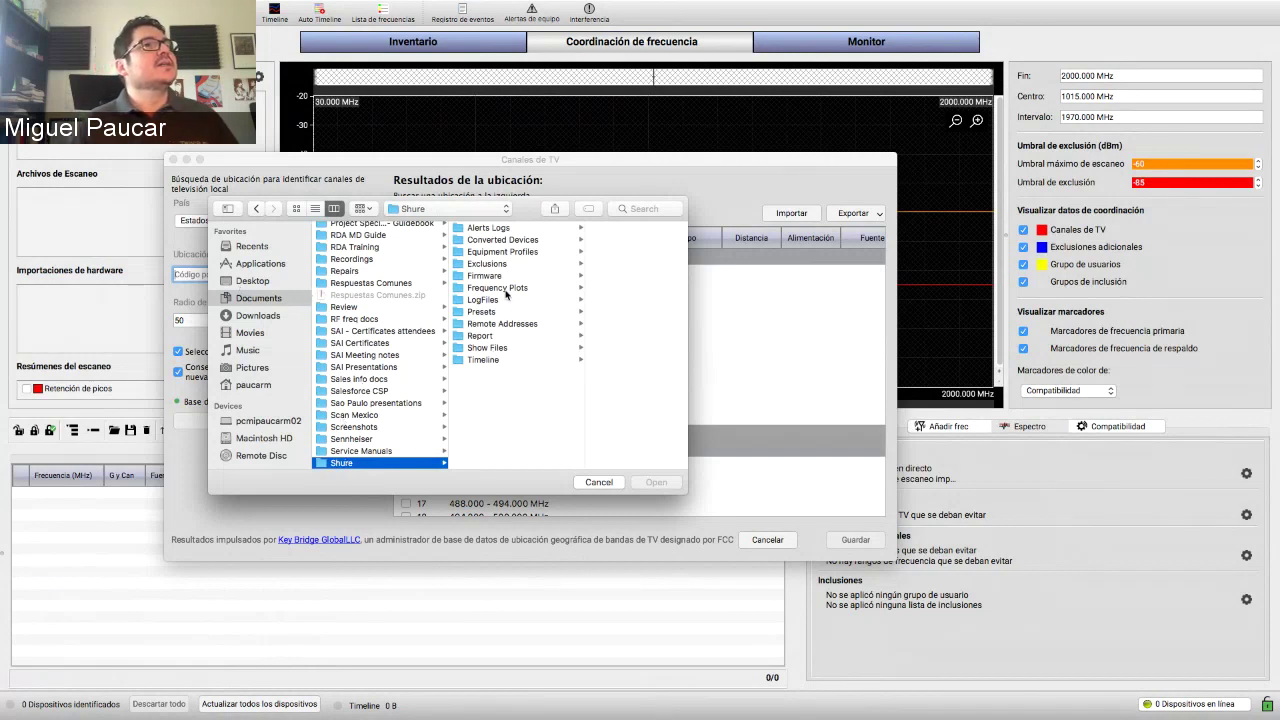
pyautogui.click(517, 264)
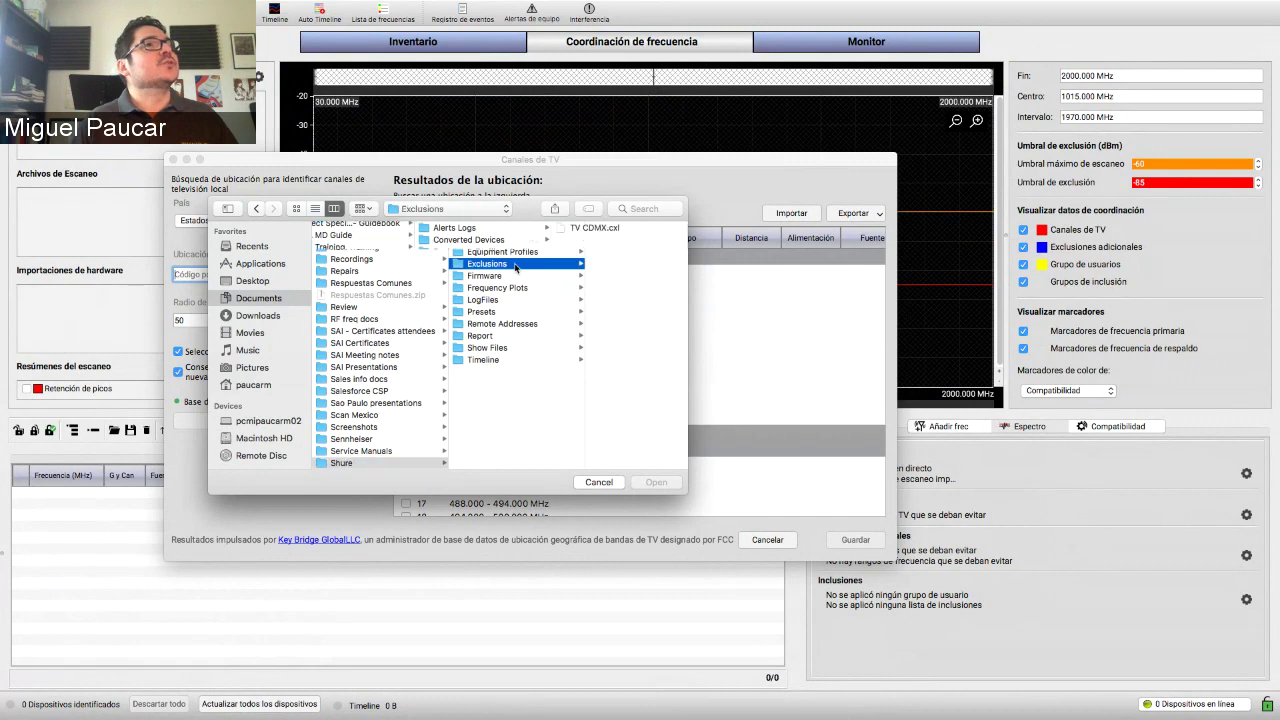
pyautogui.click(580, 229)
pyautogui.click(656, 482)
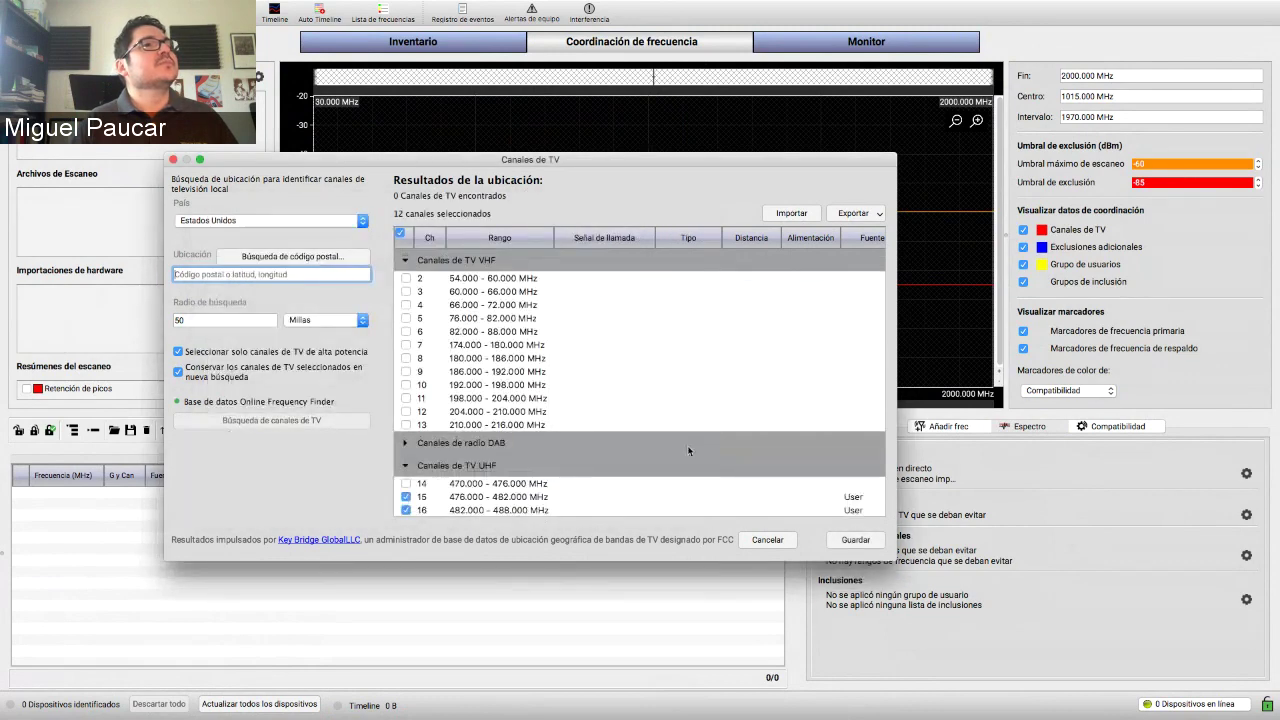
# - Save the imported TV channels as channels to avoid and inspect their bands closer in the spectrum plot
pyautogui.scroll(-5, 688, 451)
pyautogui.click(840, 541)
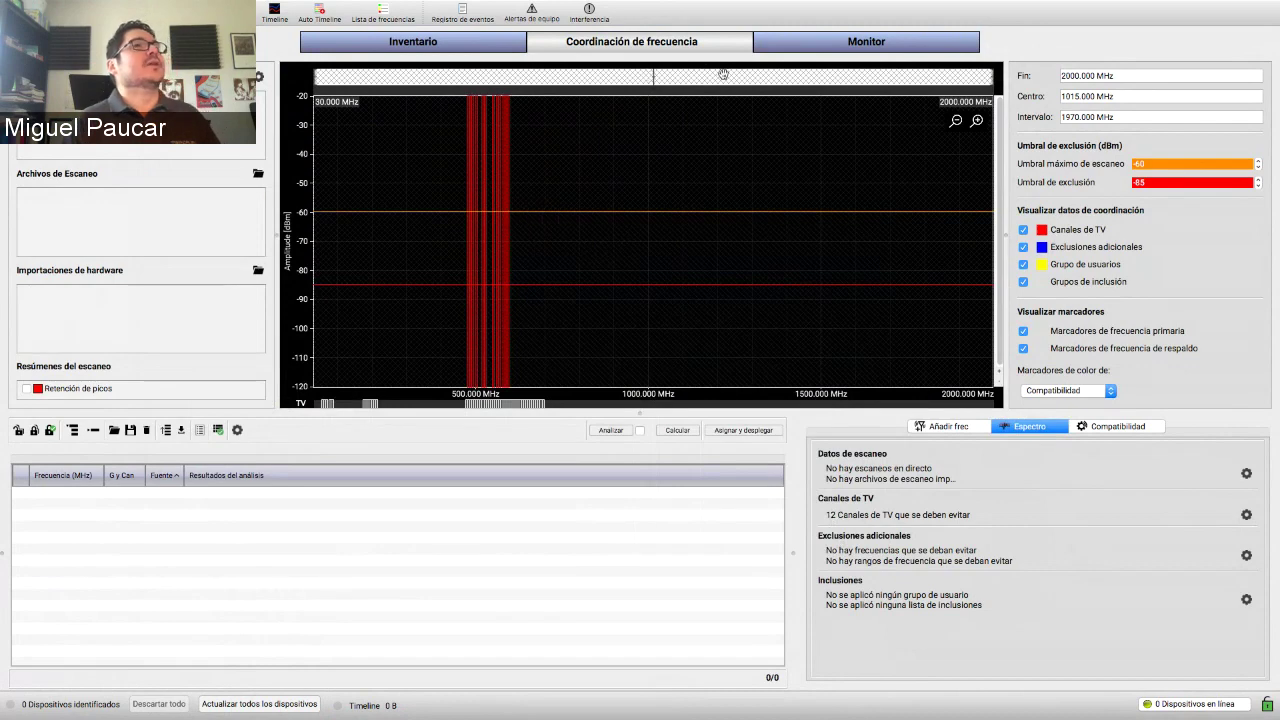
pyautogui.scroll(5, 641, 86)
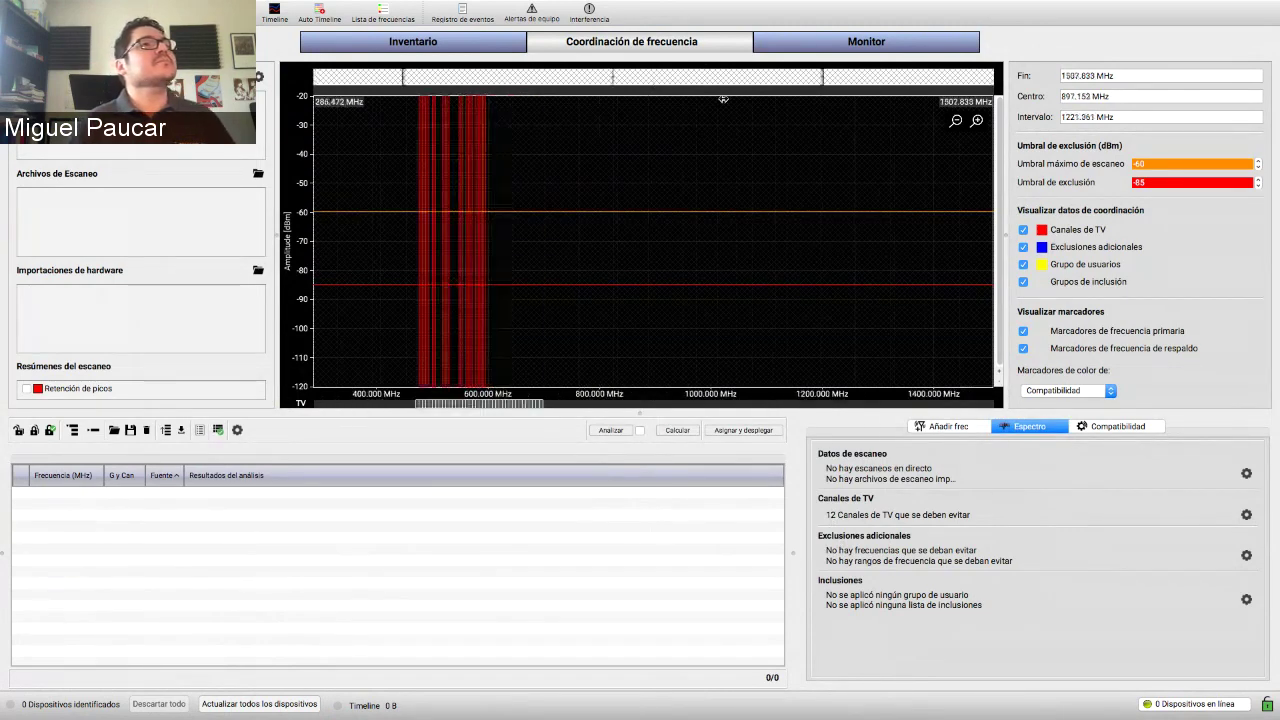
pyautogui.moveTo(600, 88); pyautogui.dragTo(563, 77)
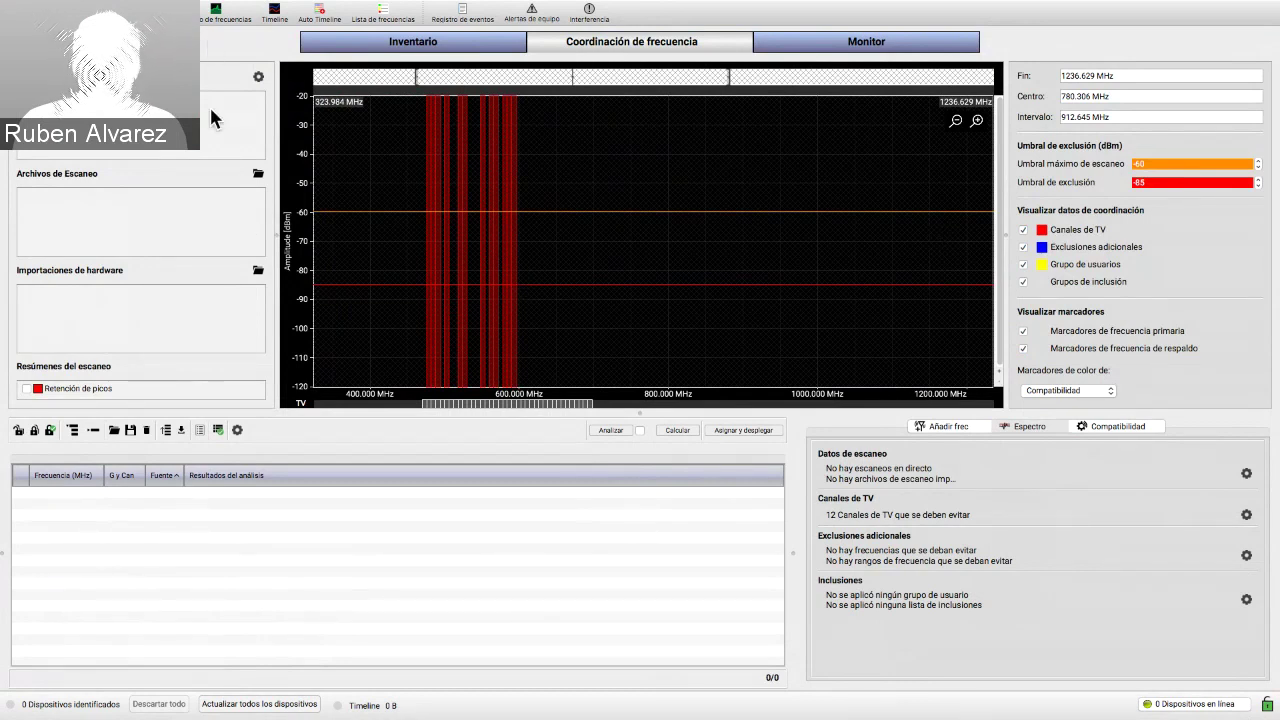
pyautogui.click(150, 7)
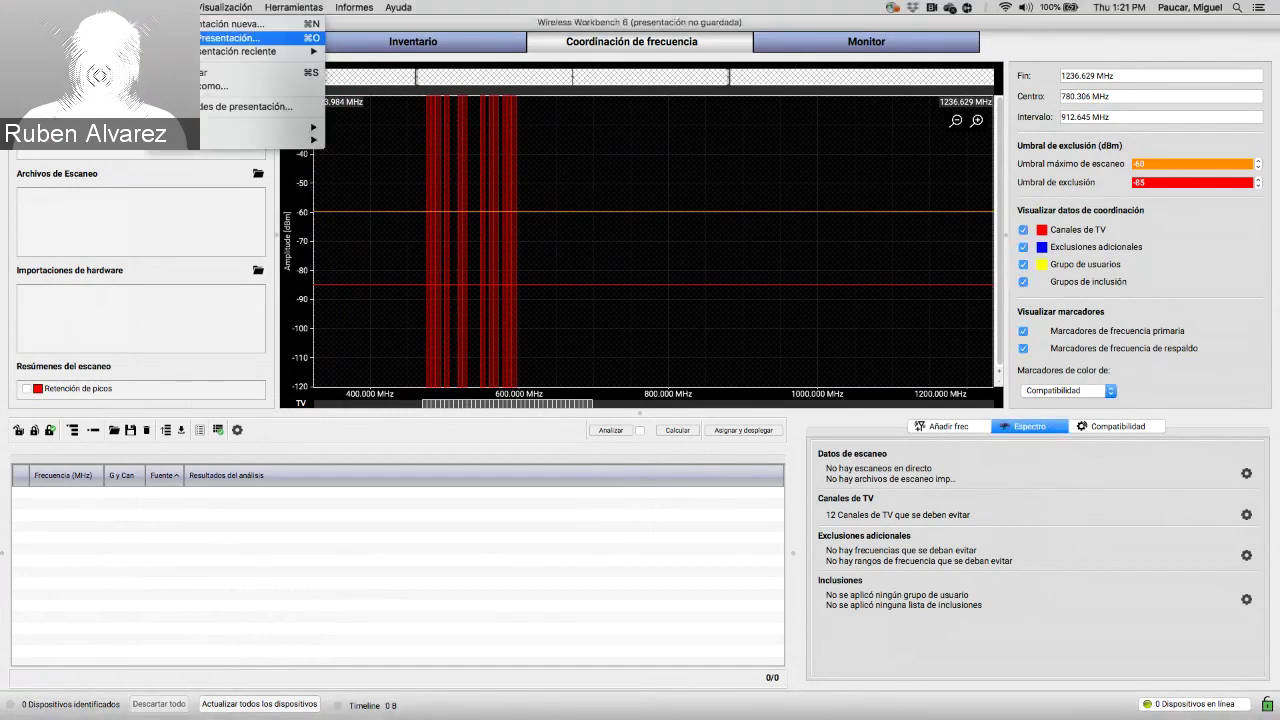
pyautogui.moveTo(150, 51)
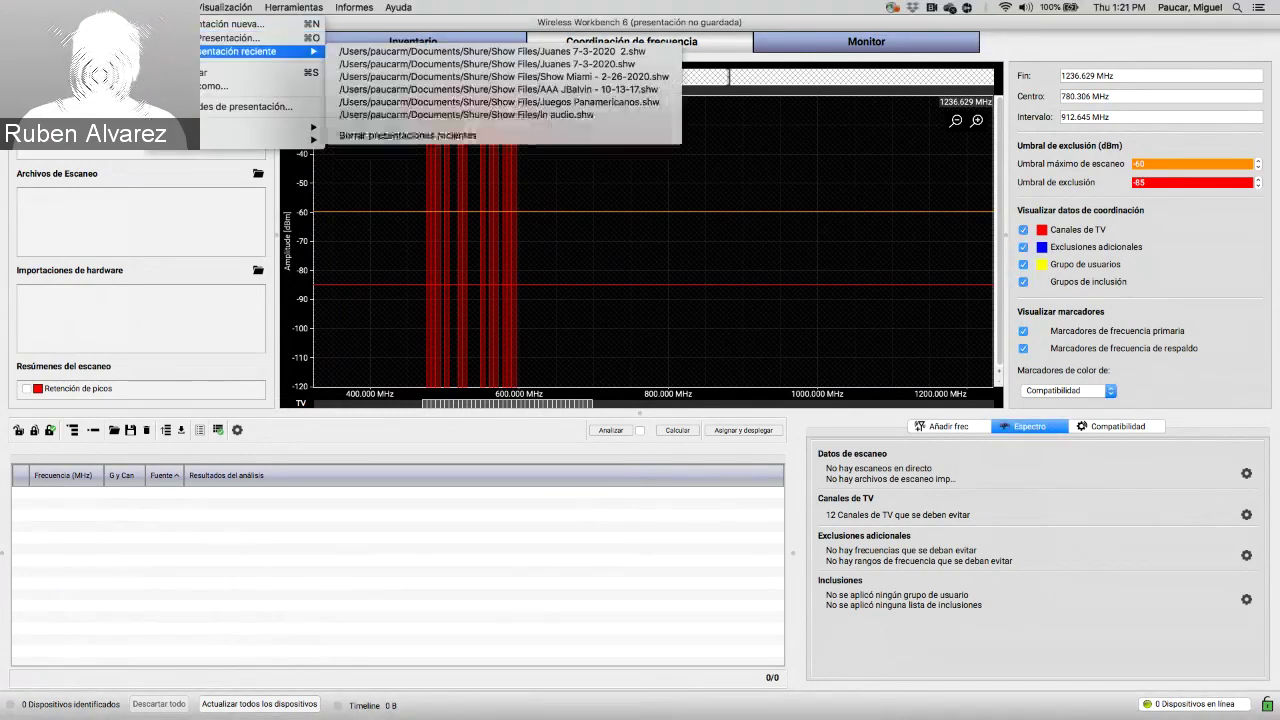
pyautogui.click(461, 53)
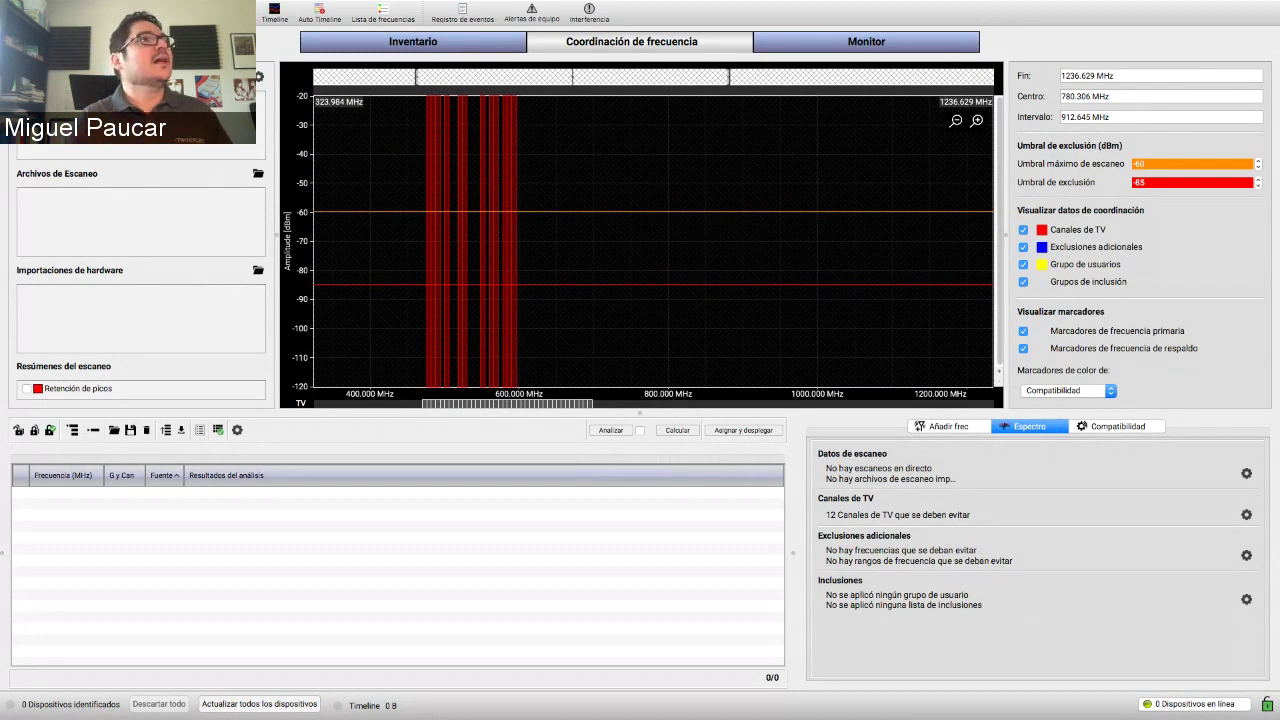
pyautogui.click(160, 7)
pyautogui.moveTo(295, 51)
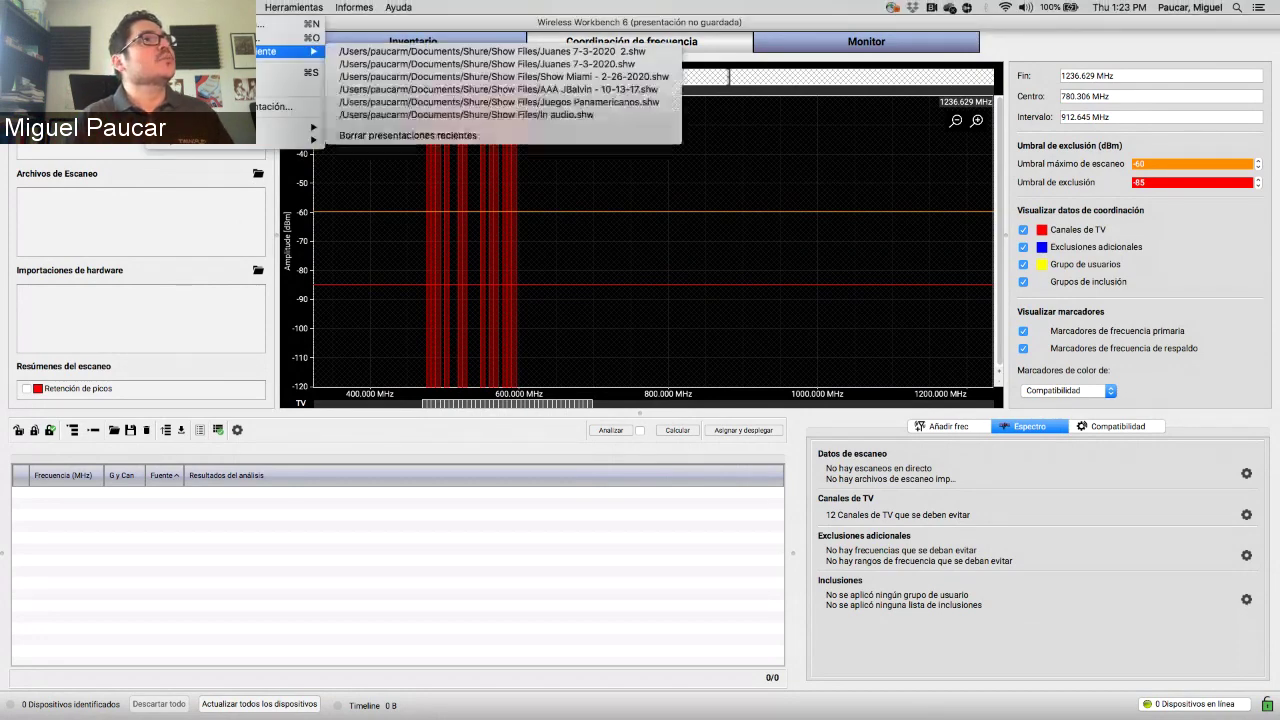
pyautogui.click(385, 52)
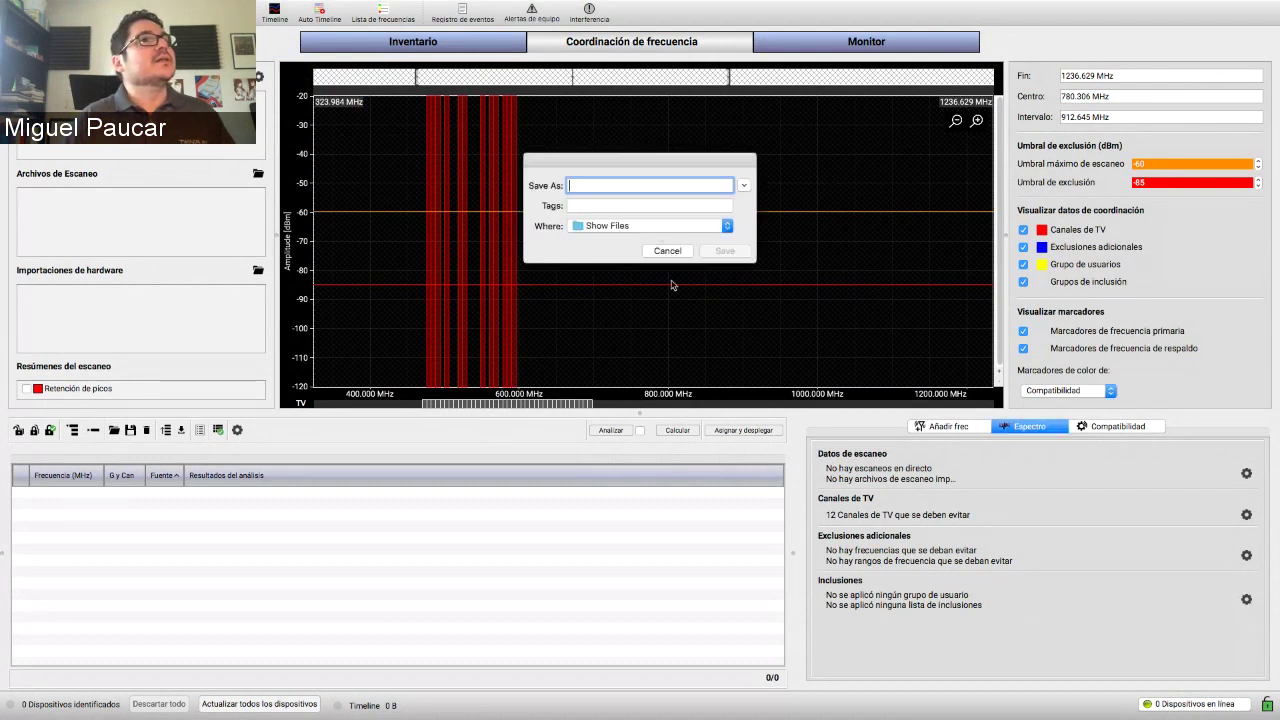
pyautogui.click(667, 251)
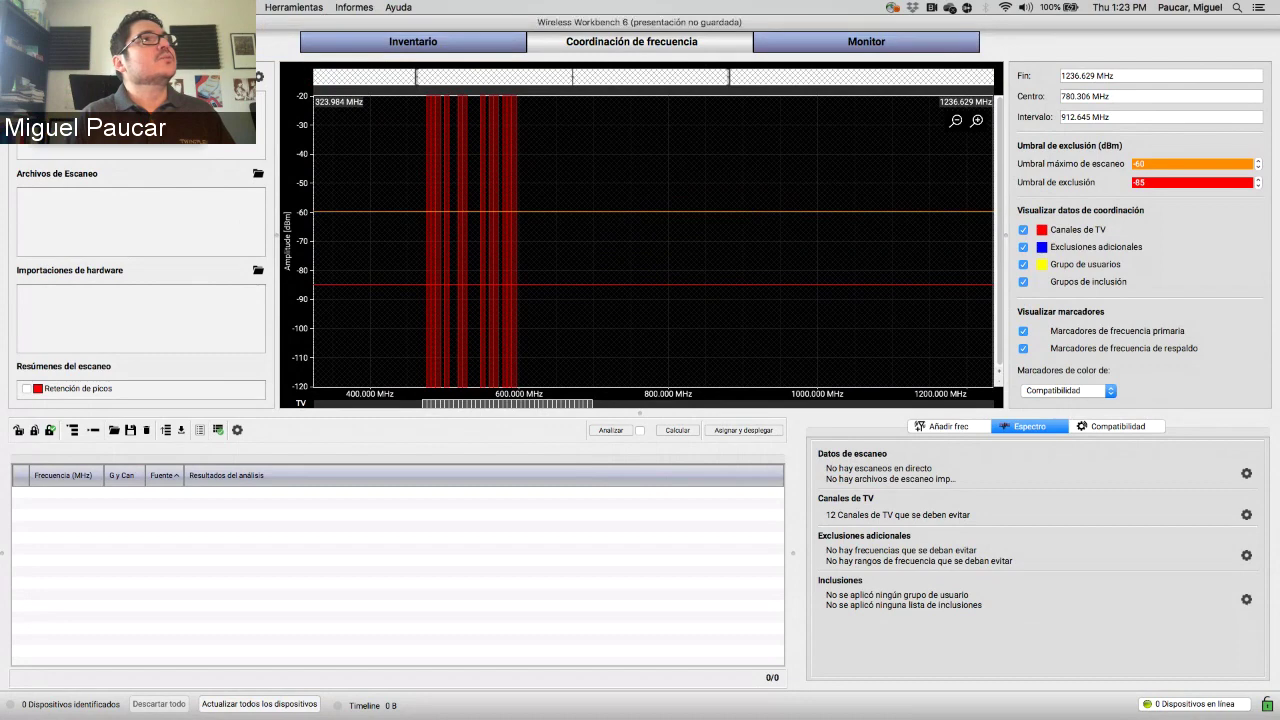
# - Open the recent show Juanes 7-3-2020 2.shw, skip locating its scan files, and show its frequency coordination
pyautogui.click(205, 7)
pyautogui.moveTo(300, 51)
pyautogui.click(341, 51)
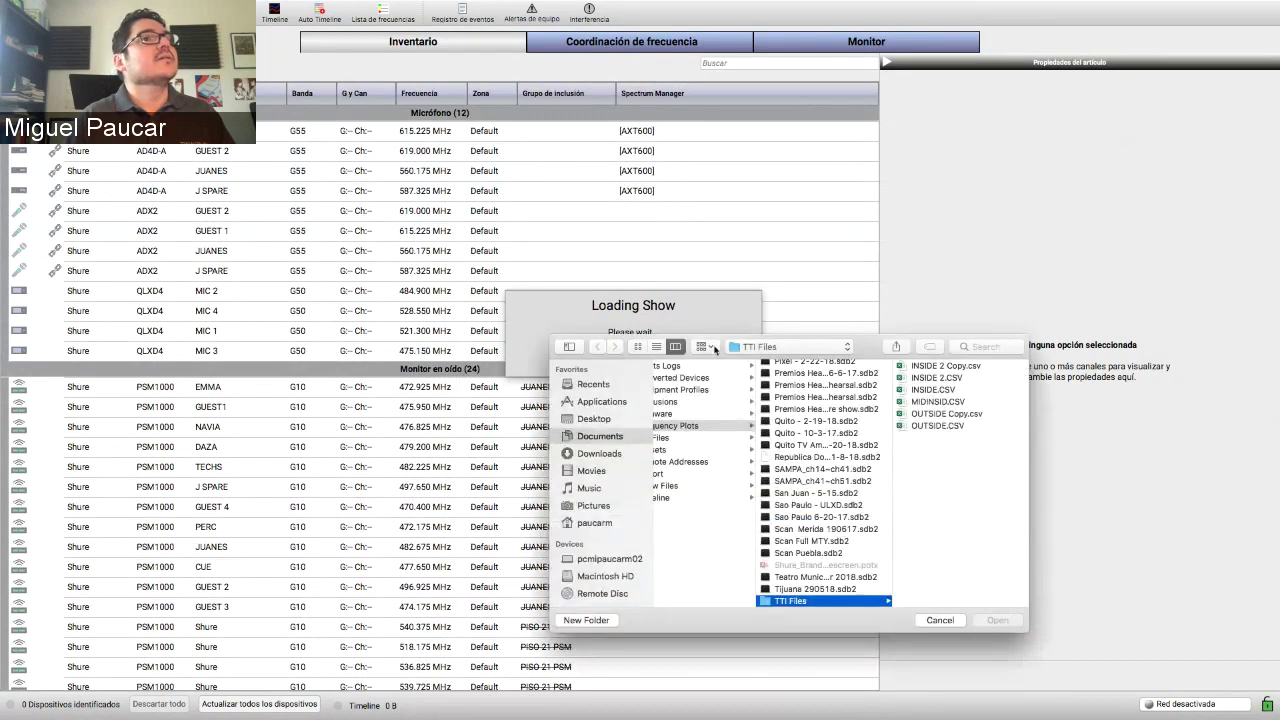
pyautogui.click(940, 622)
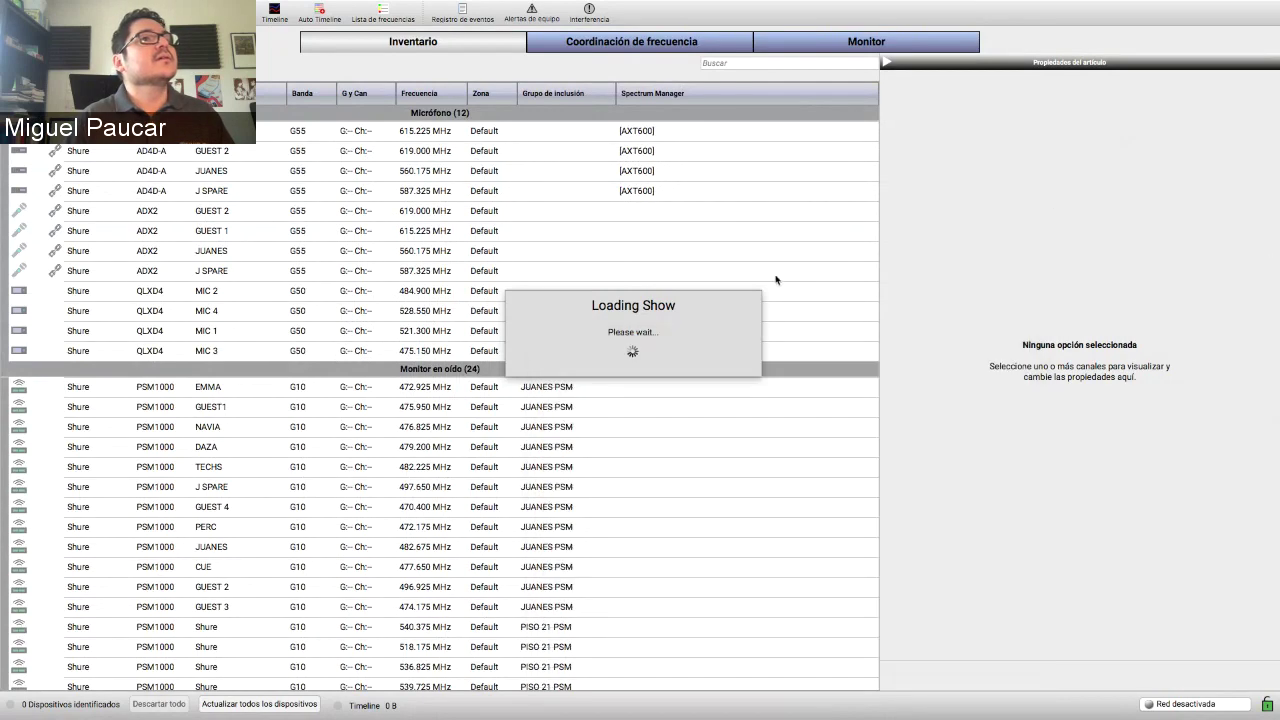
pyautogui.click(679, 39)
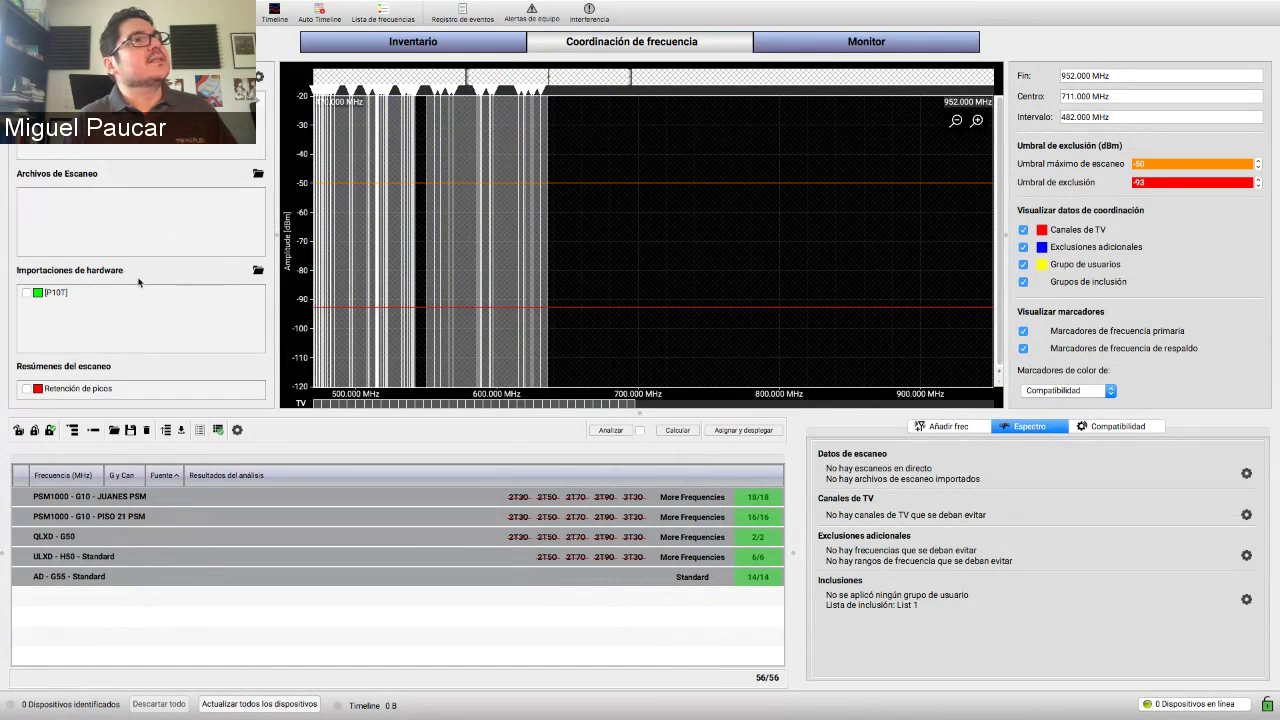
# - Show the hardware scan import window, close it without importing, and enable the existing [P10T] scan in the spectrum plot
pyautogui.click(259, 272)
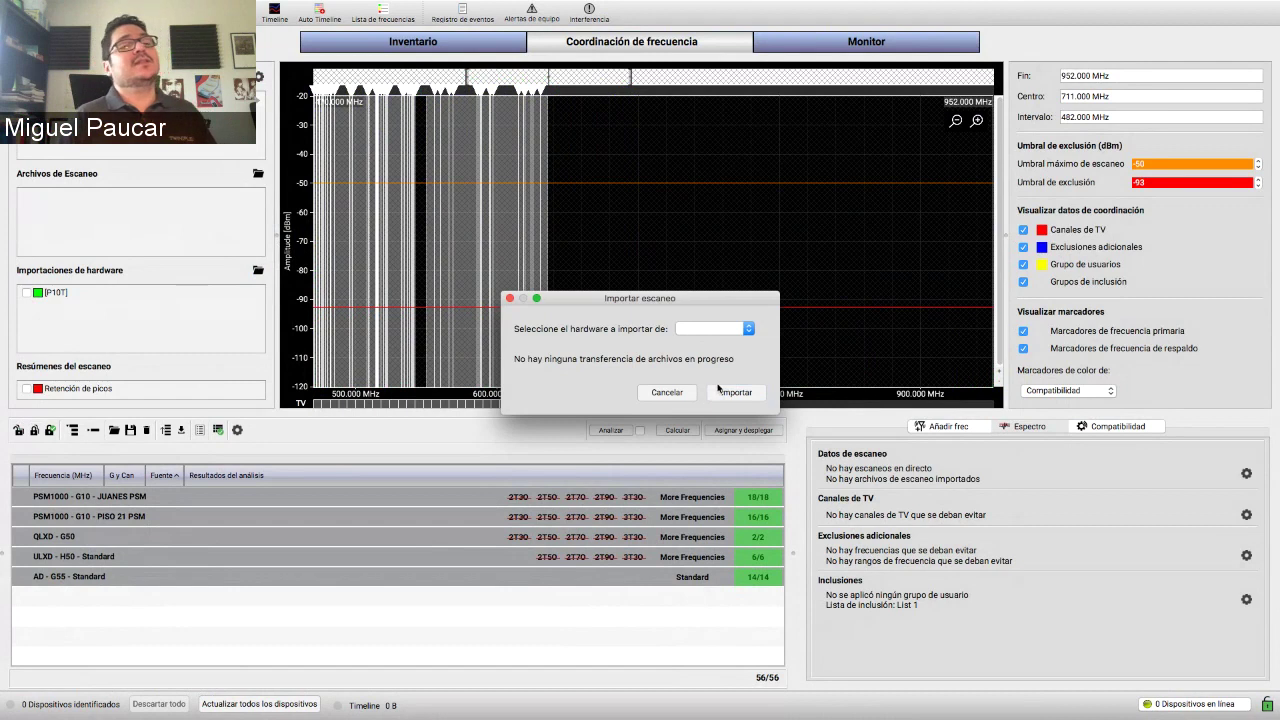
pyautogui.click(510, 298)
pyautogui.click(26, 293)
pyautogui.moveTo(632, 78); pyautogui.dragTo(488, 78)
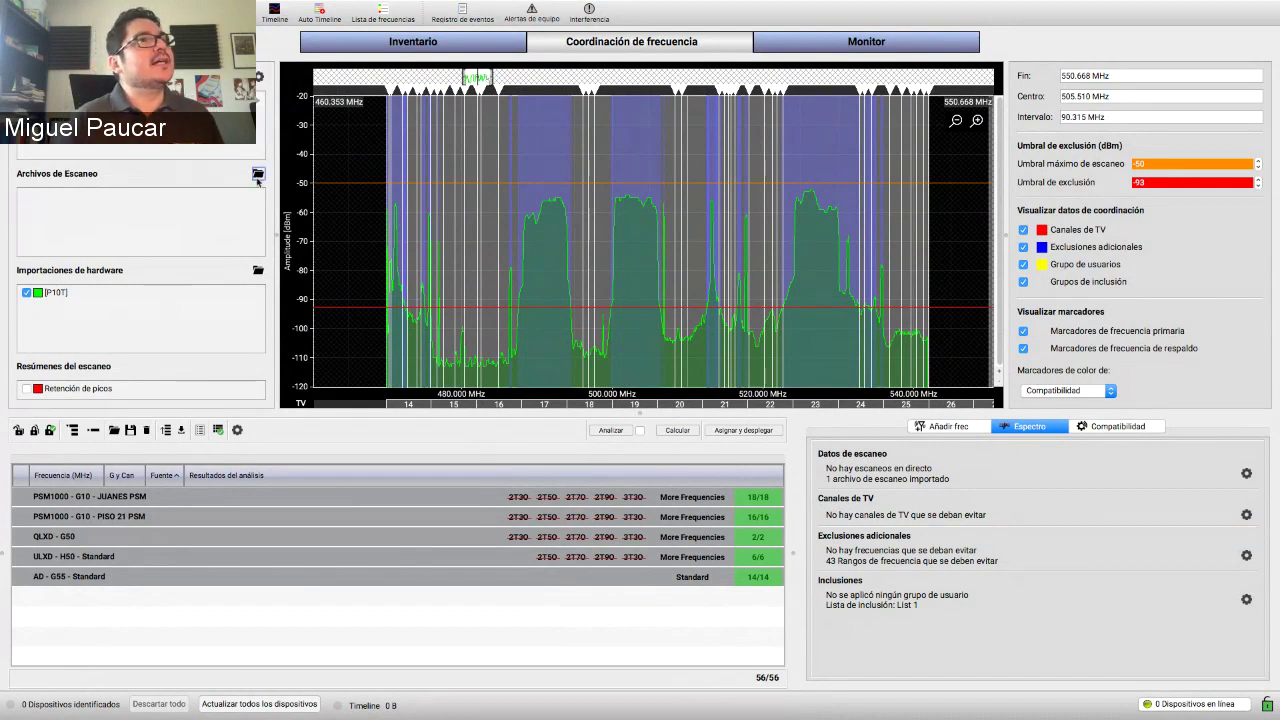
# - Import the scan file Juanes 7-3-2020.sdb2 from the Frequency Plots folder into the scan files
pyautogui.click(258, 176)
pyautogui.click(655, 119)
pyautogui.click(655, 131)
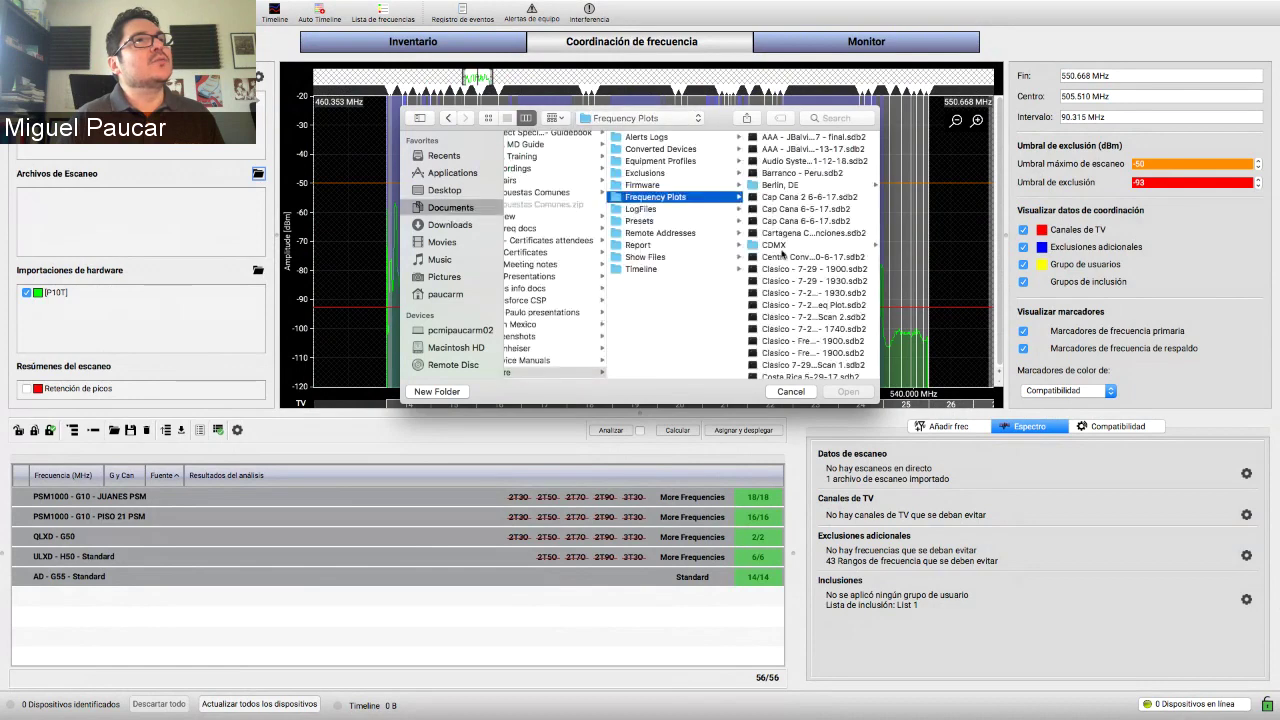
pyautogui.scroll(-10, 826, 290)
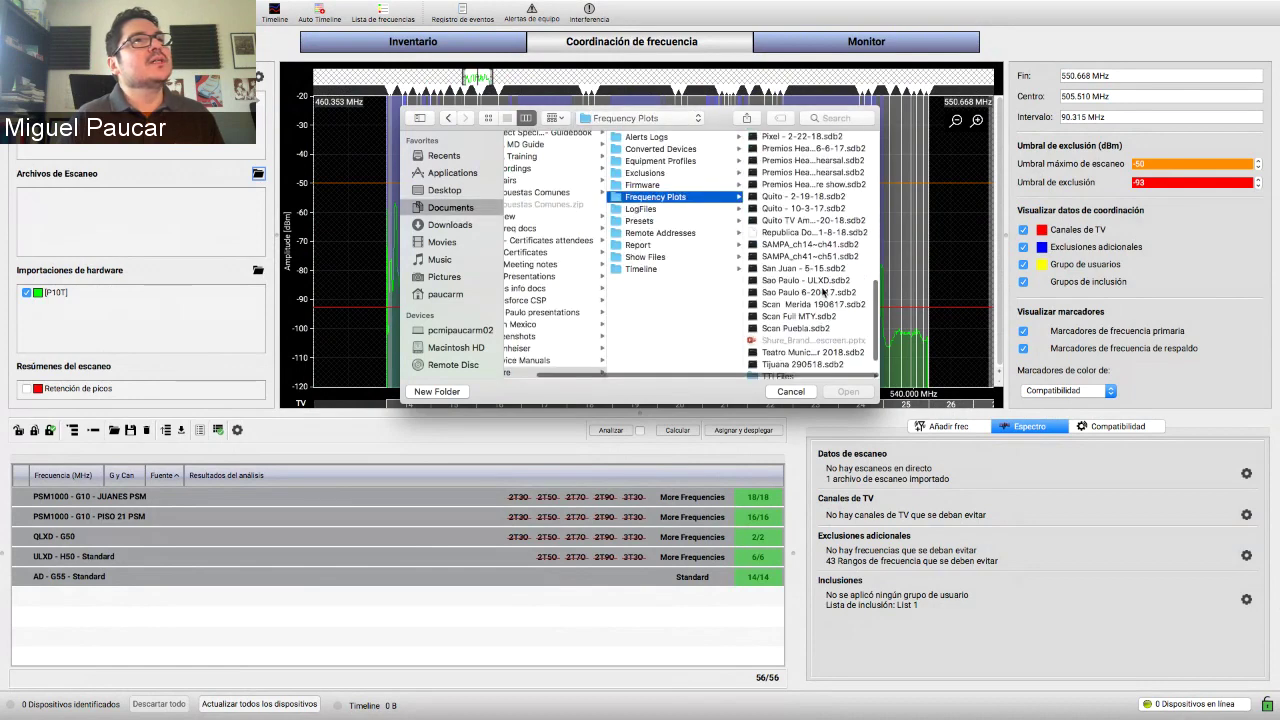
pyautogui.scroll(3, 819, 219)
pyautogui.scroll(4, 819, 219)
pyautogui.scroll(3, 819, 219)
pyautogui.doubleClick(822, 198)
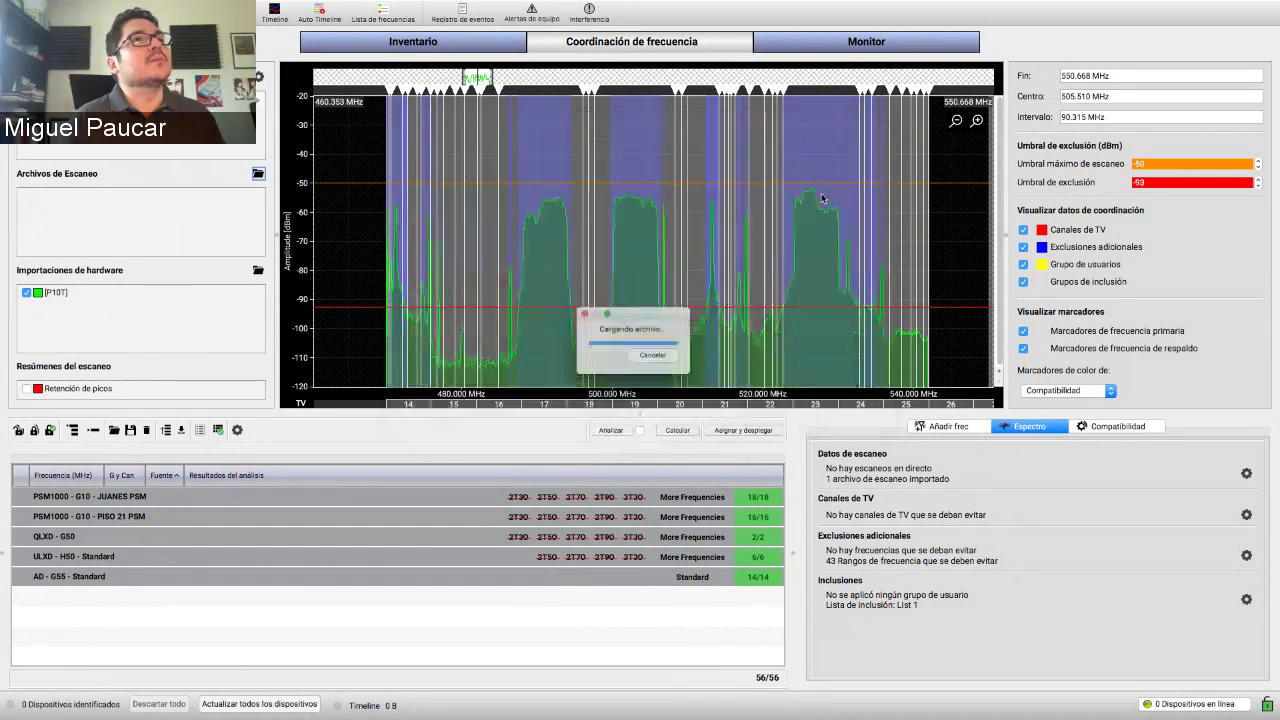
# - Hide and show the [P10T] hardware scan again to compare it with the Juanes 7-3-2020.sdb2 scan in the spectrum plot
pyautogui.moveTo(629, 76); pyautogui.dragTo(500, 76)
pyautogui.click(27, 293)
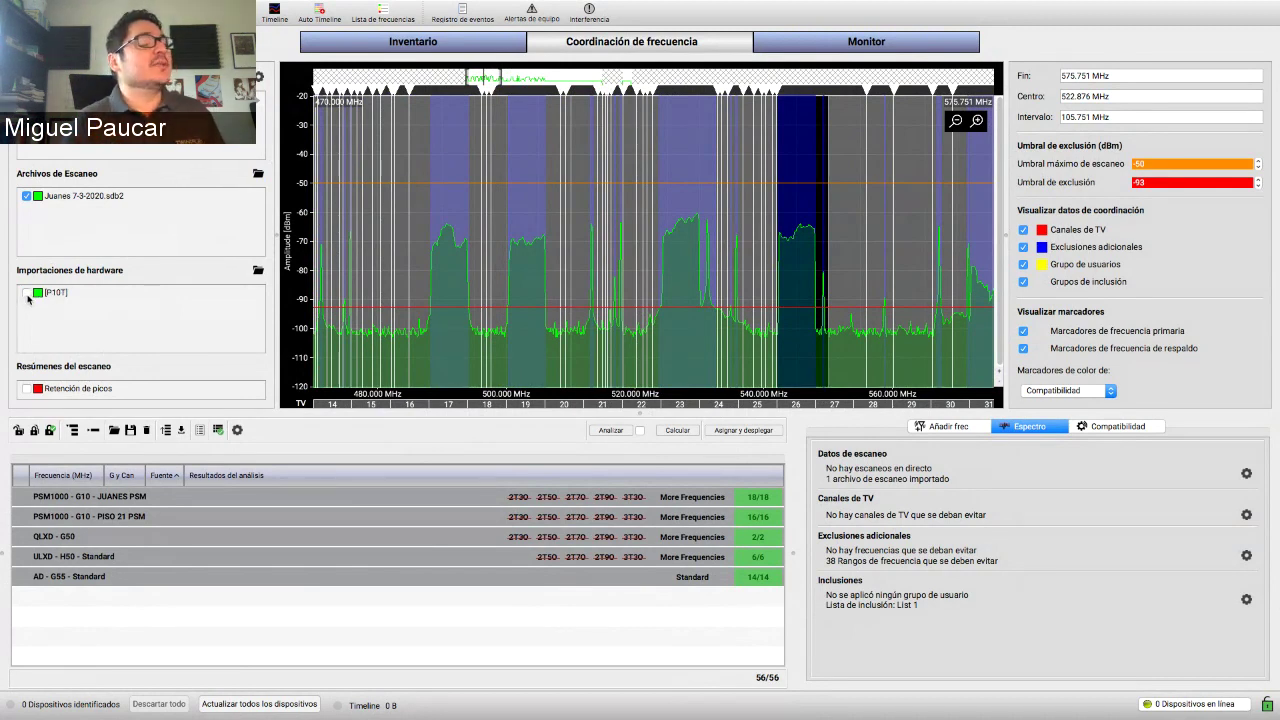
pyautogui.click(26, 293)
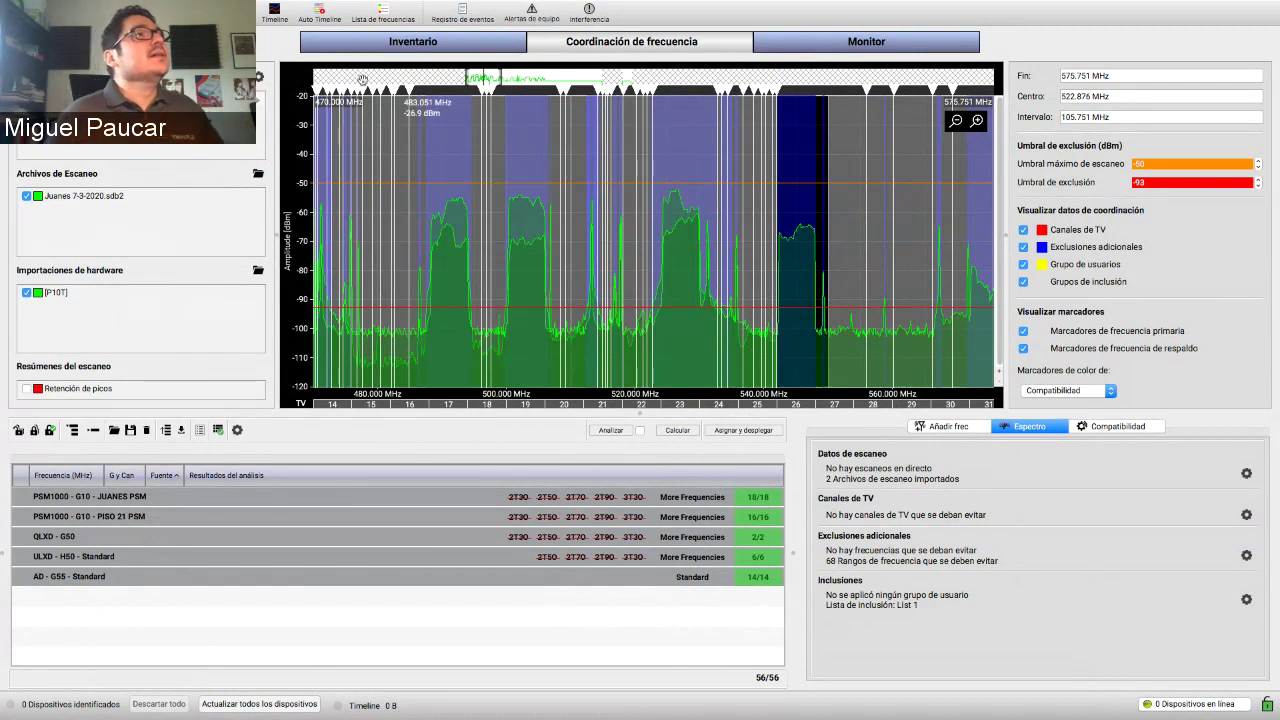
# - Show the ShowLink plot window and close it without loading any scan
pyautogui.moveTo(330, 7)
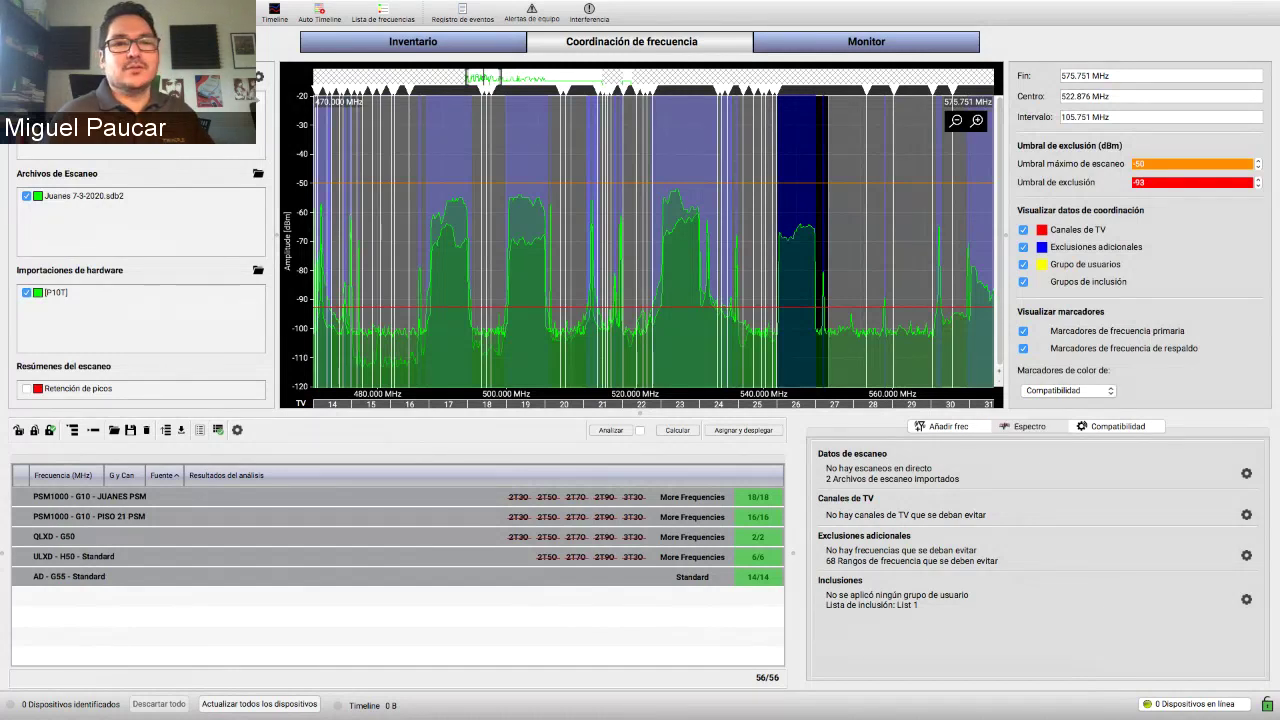
pyautogui.moveTo(1279, 96); pyautogui.dragTo(385, 159)
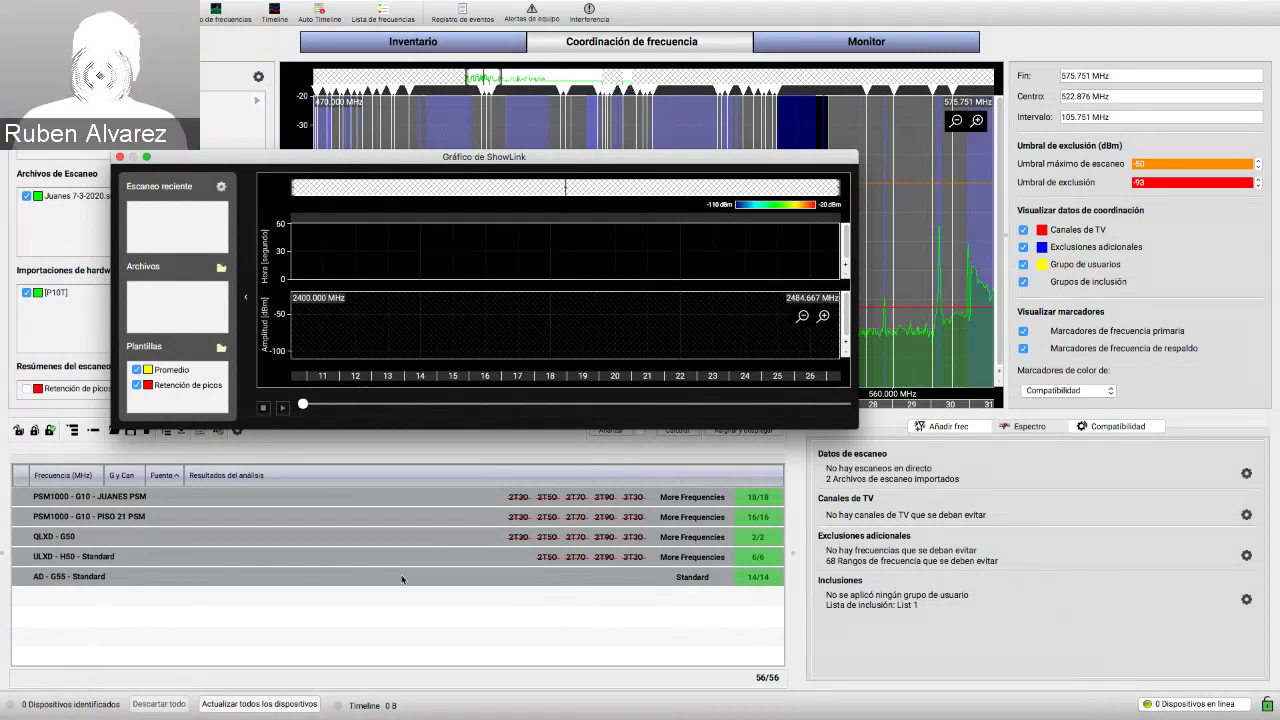
pyautogui.click(511, 687)
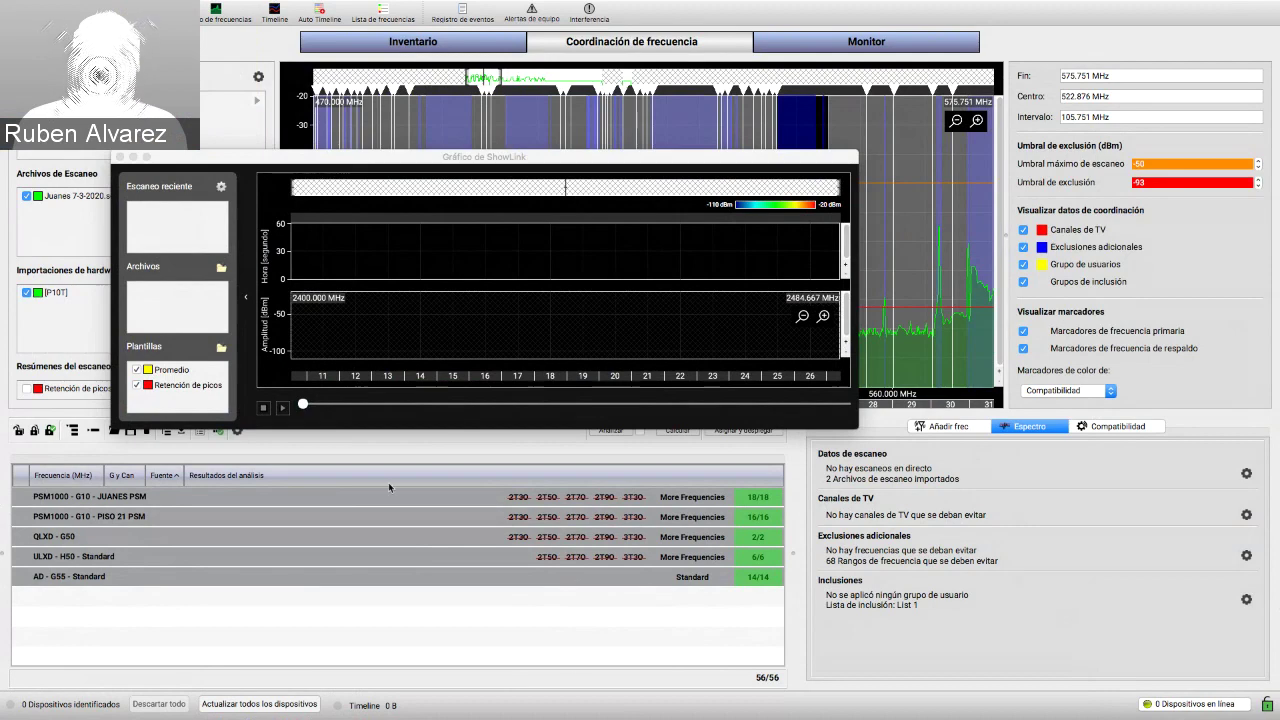
pyautogui.click(119, 157)
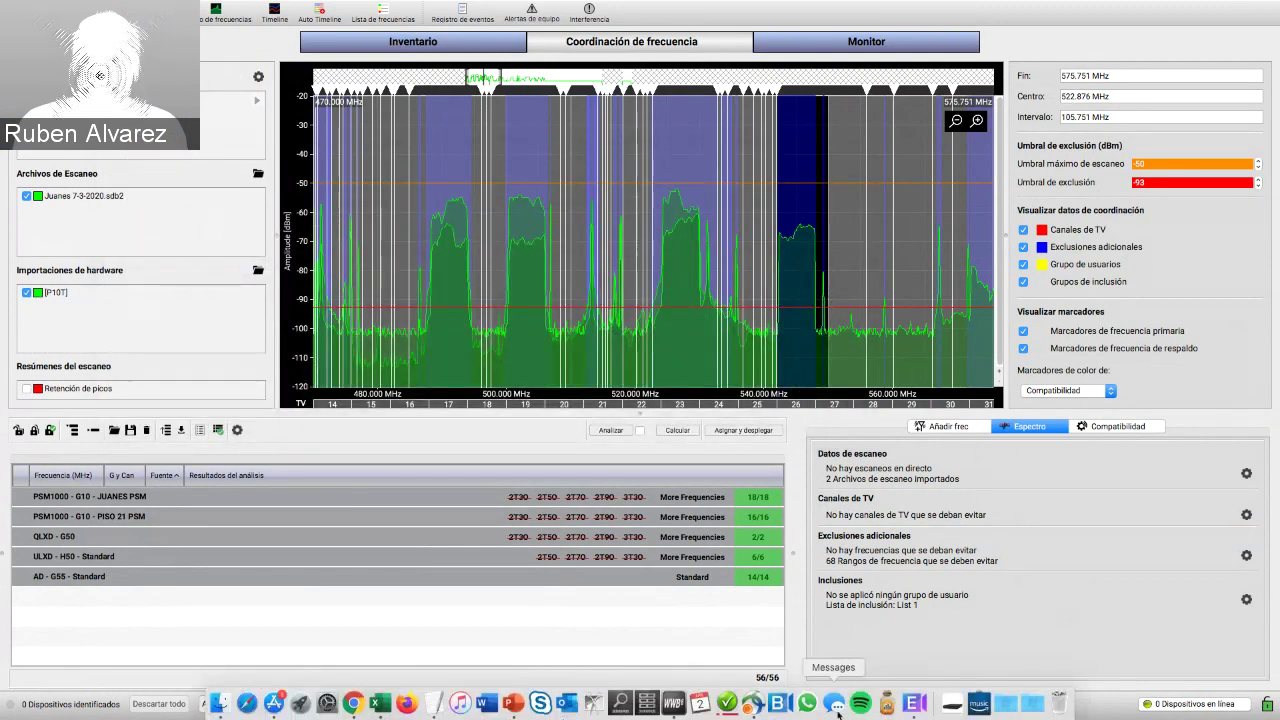
# - Switch to the PowerPoint slide show WWB - Tecnicas Avanzadas and show the Shure Audio Institute certification slide and the closing questions slide
pyautogui.click(512, 703)
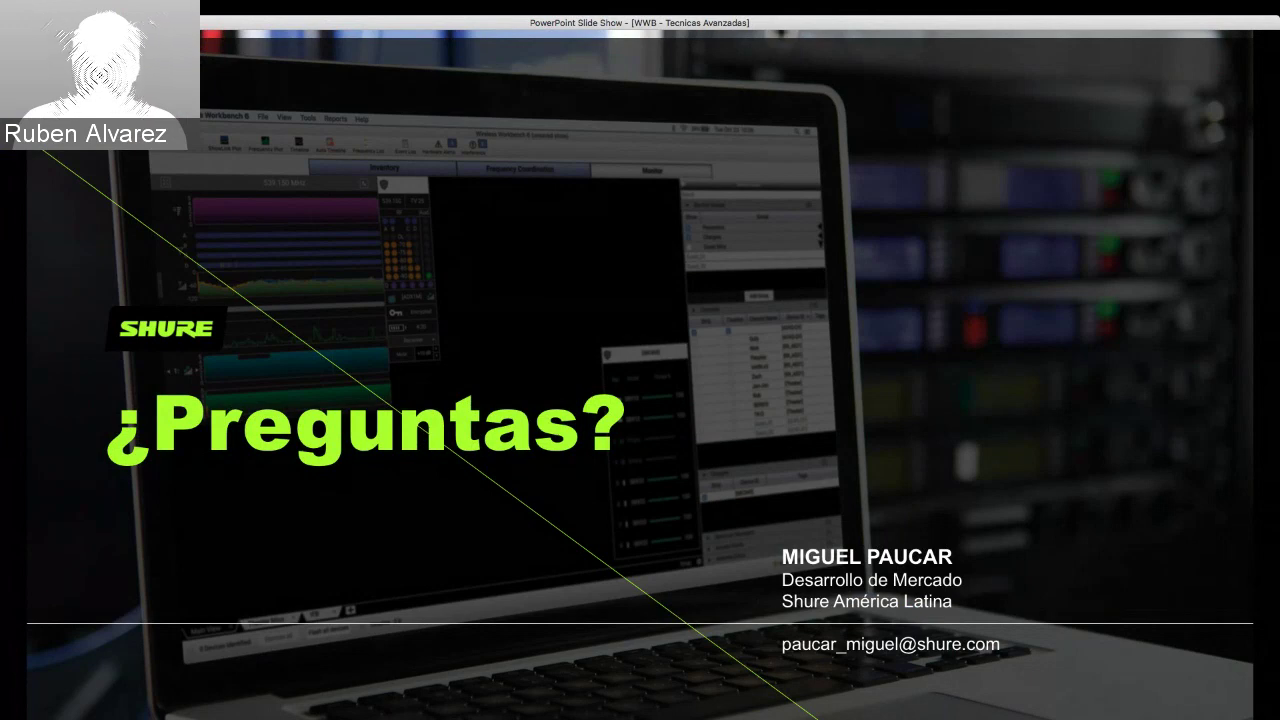
pyautogui.press('Home')
pyautogui.press('End')
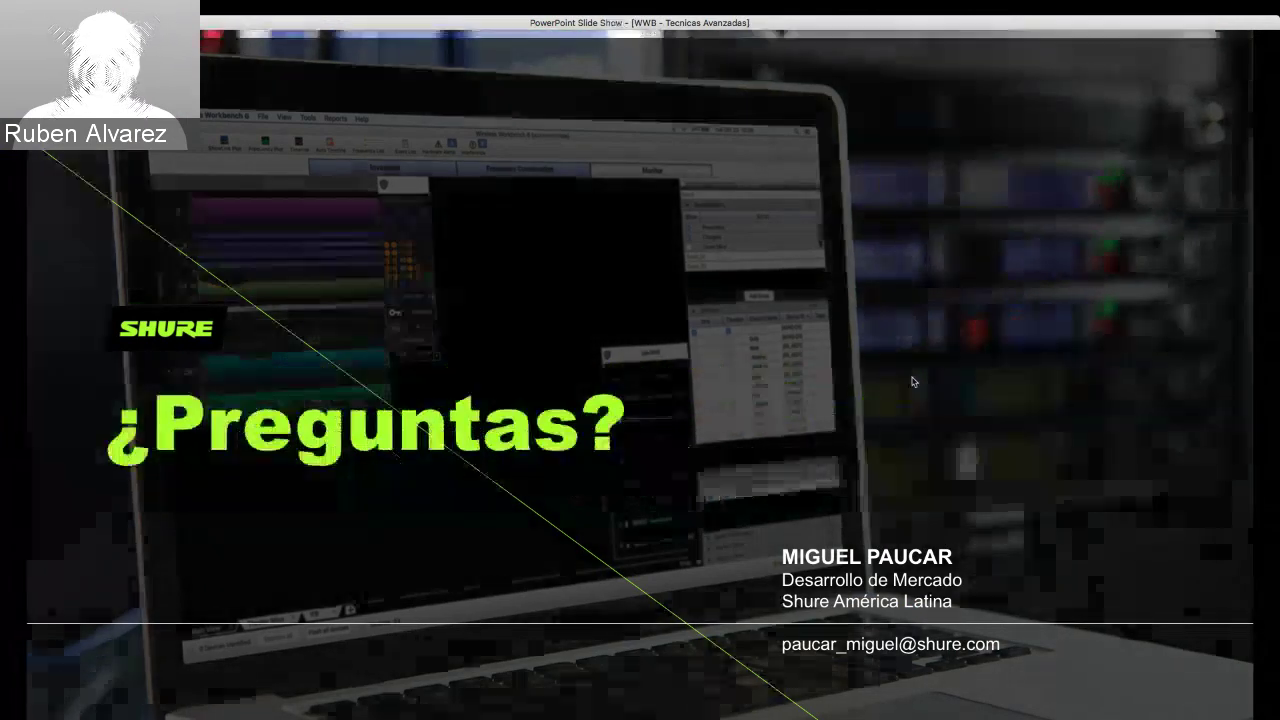
pyautogui.press('Right')
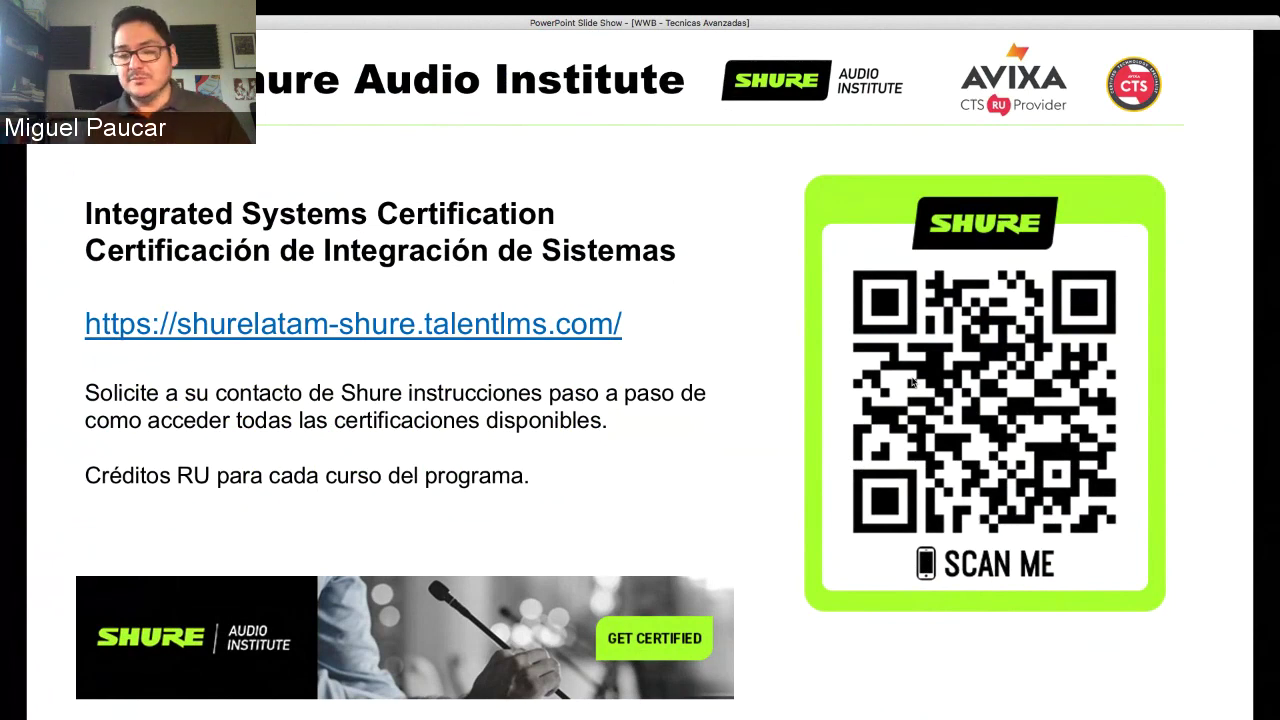
pyautogui.press('Right')
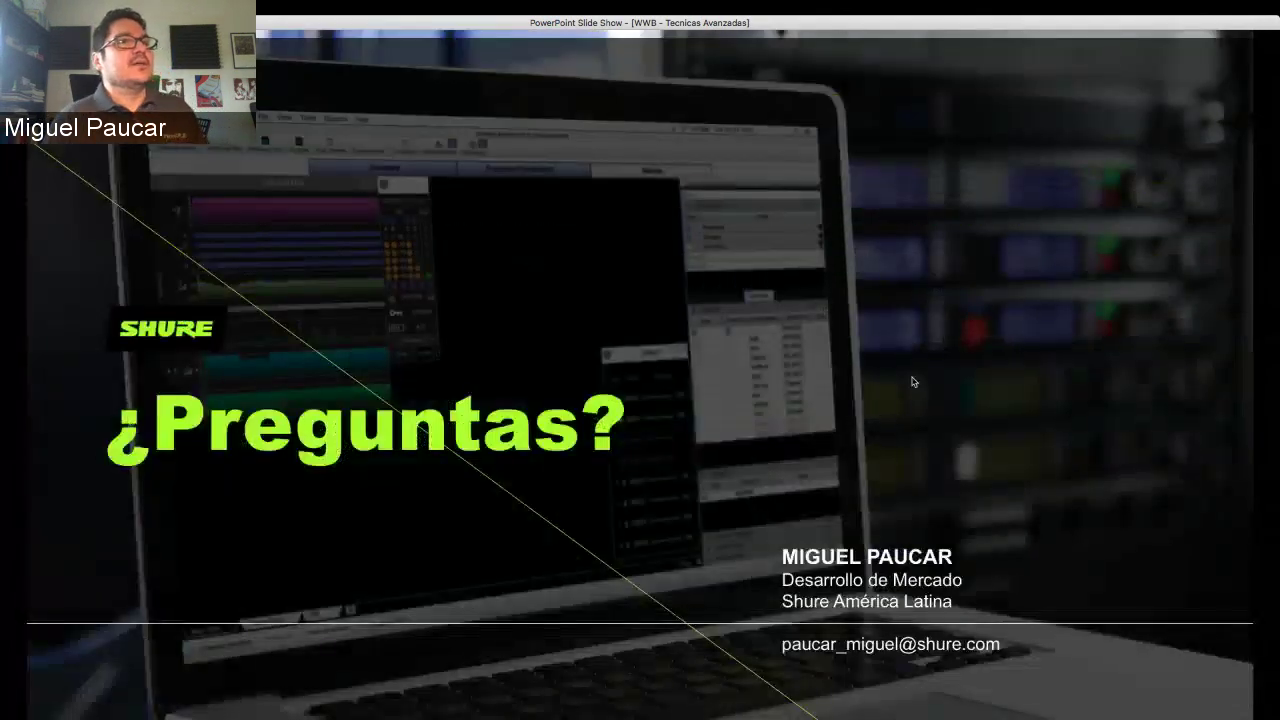